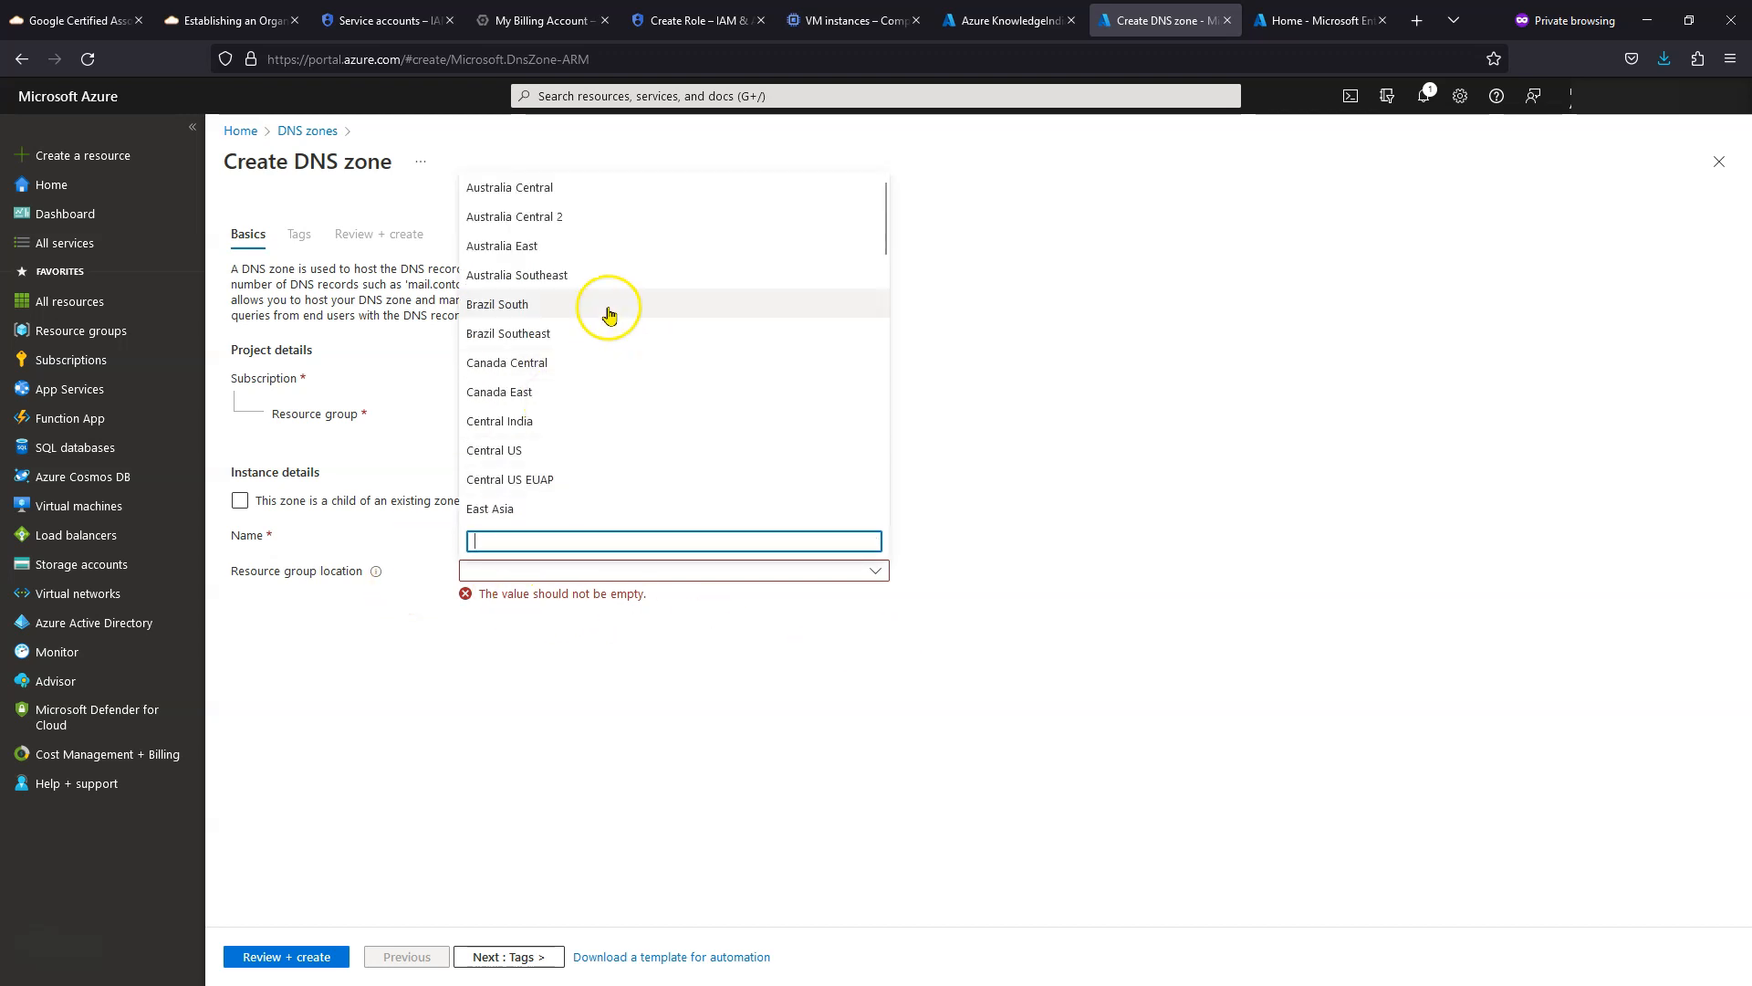
- Set the cloudeasy.au zone location to Australia Central, then review and create it
click(606, 192)
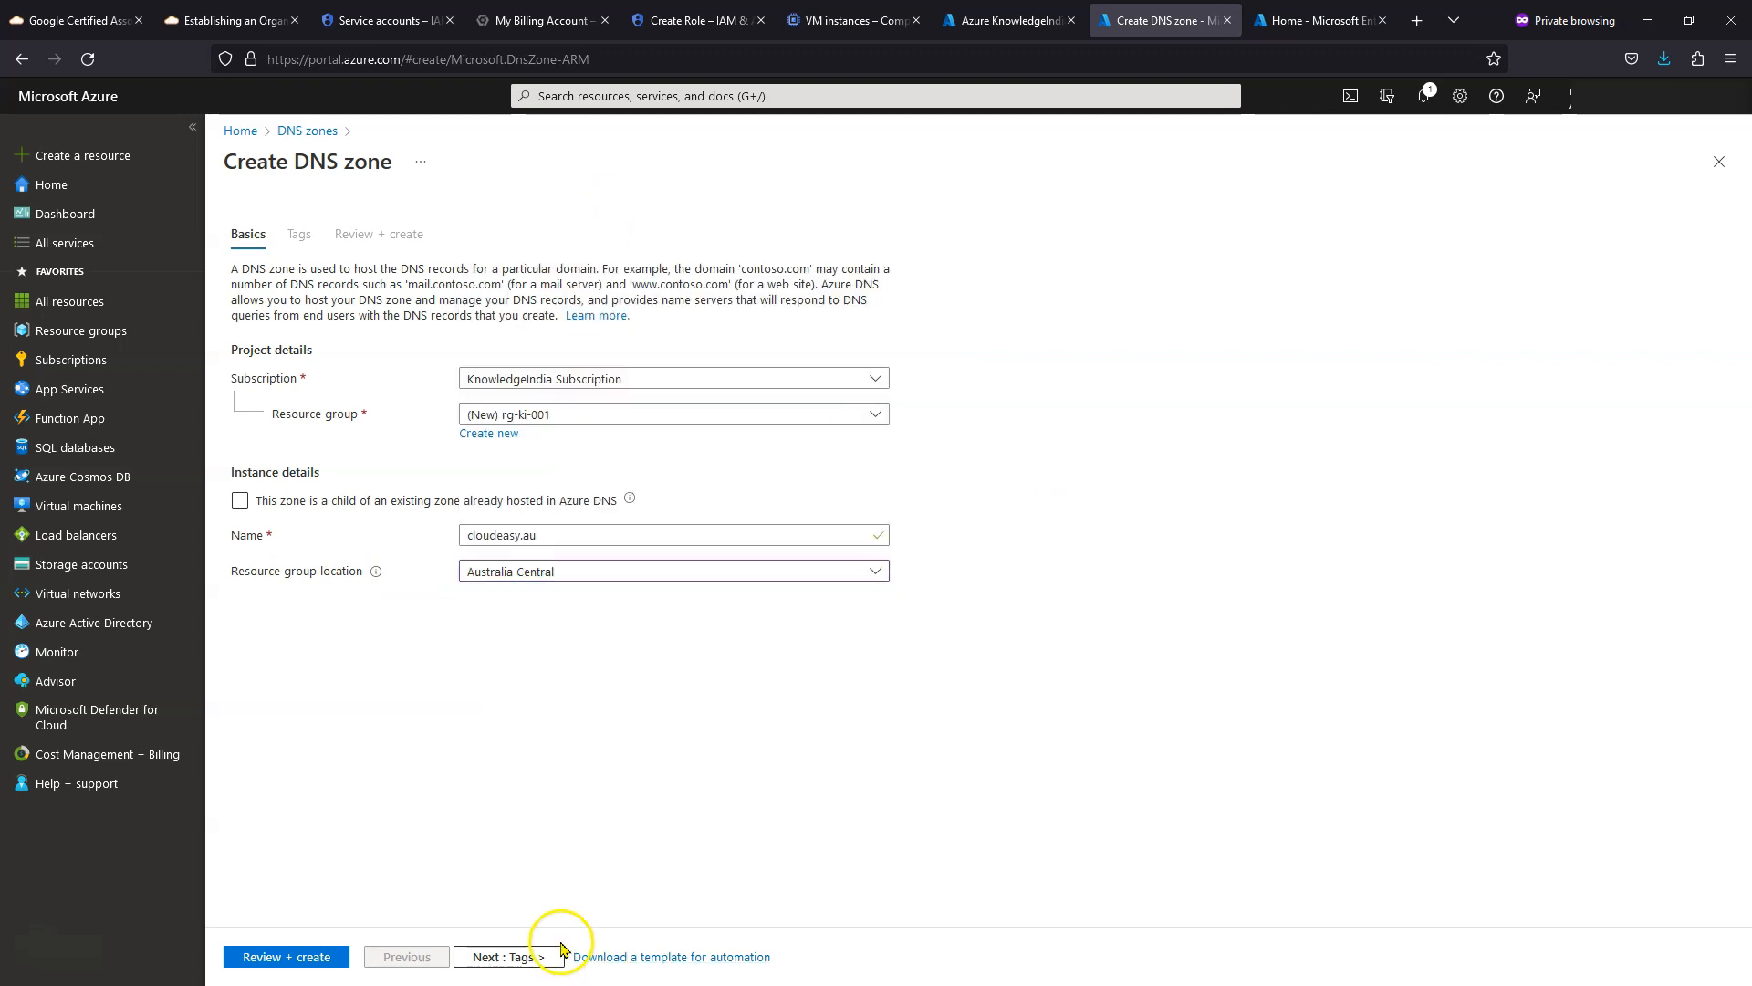
click(519, 957)
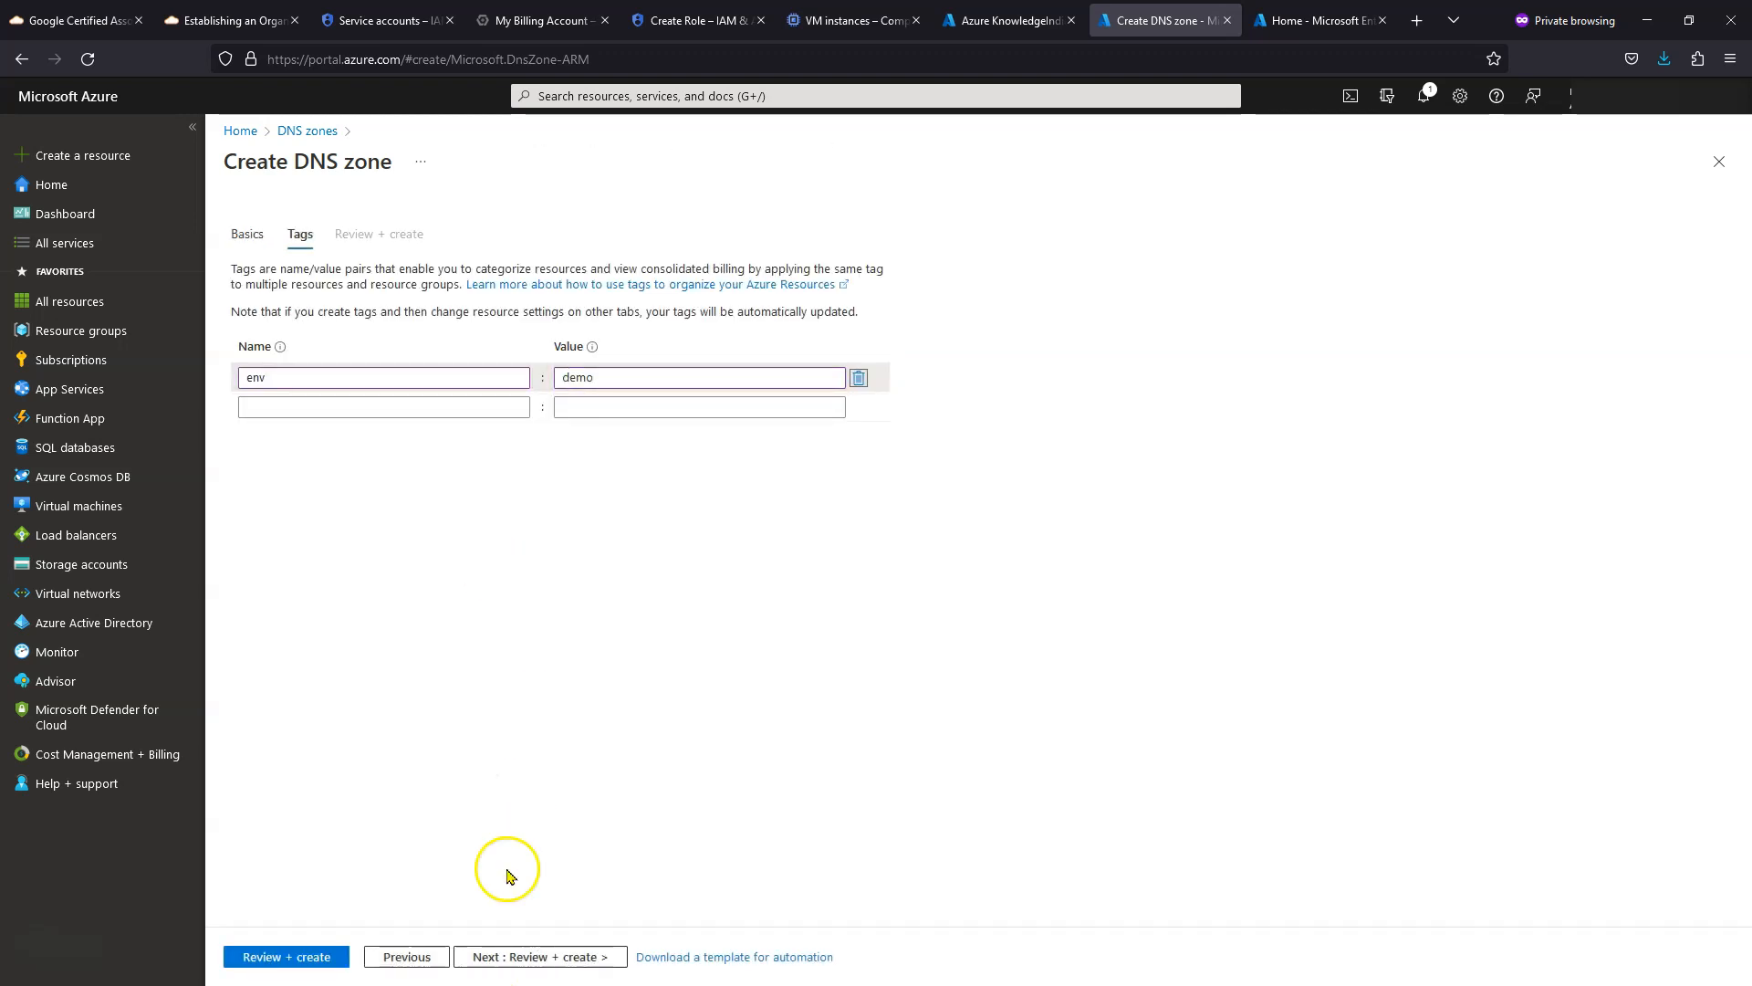
click(501, 956)
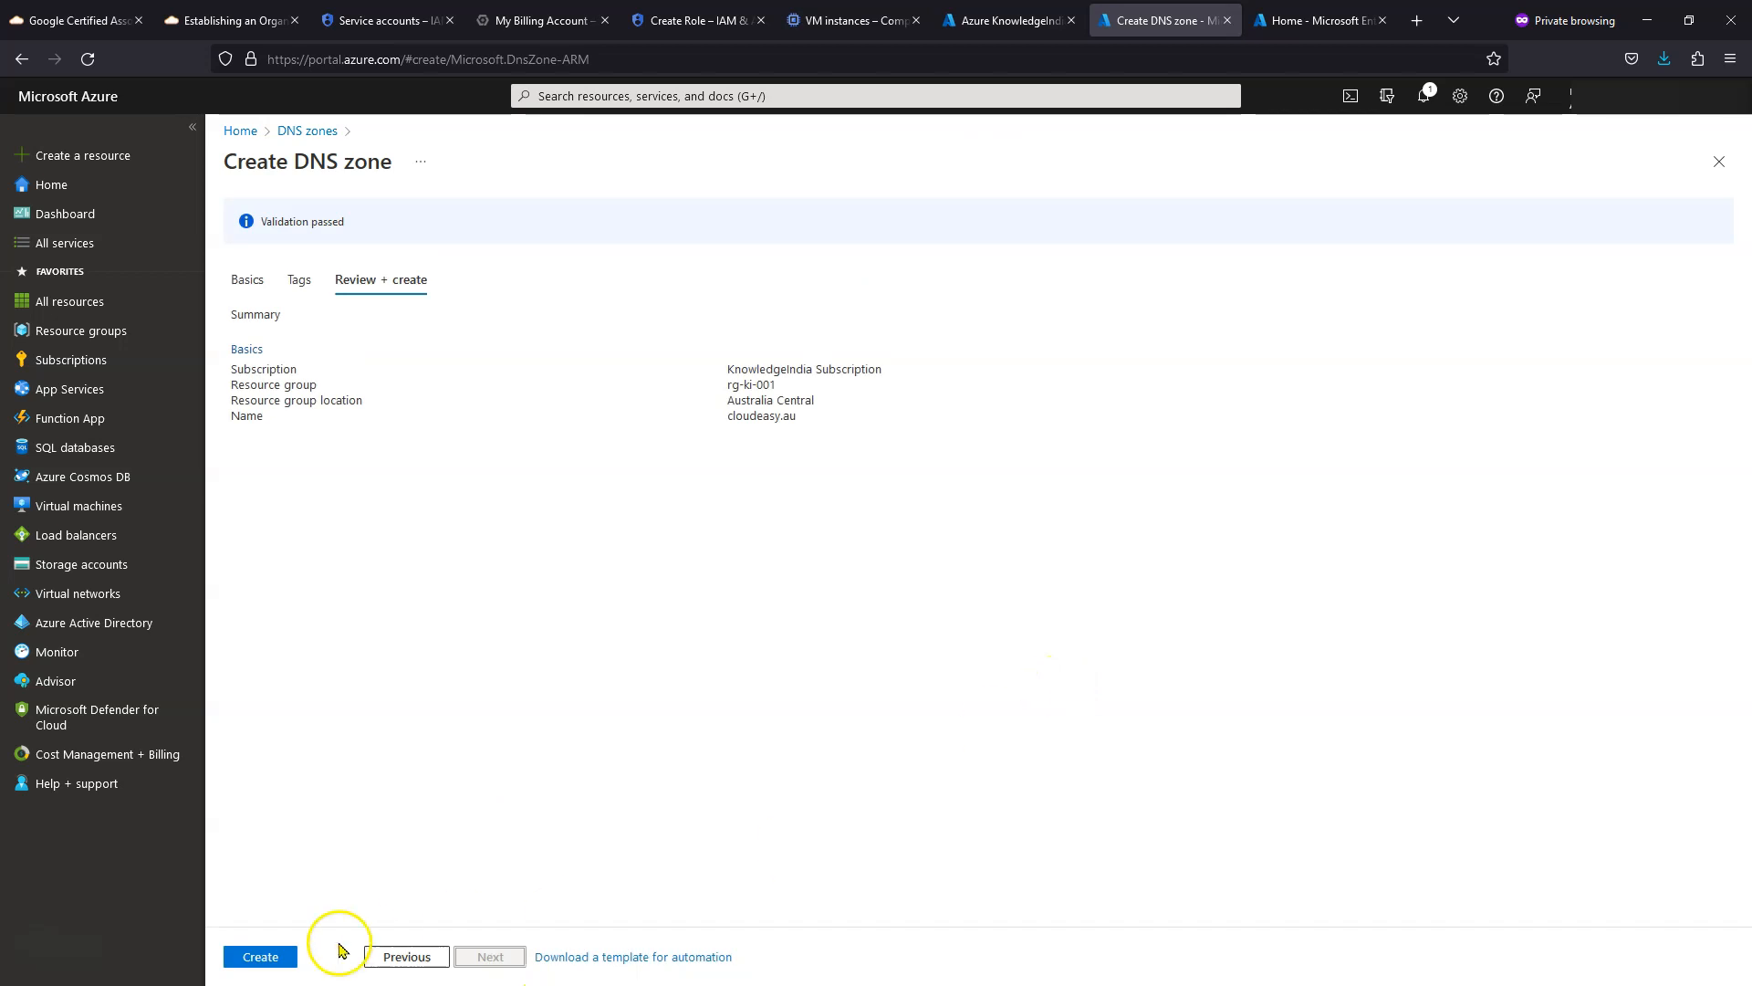
click(260, 956)
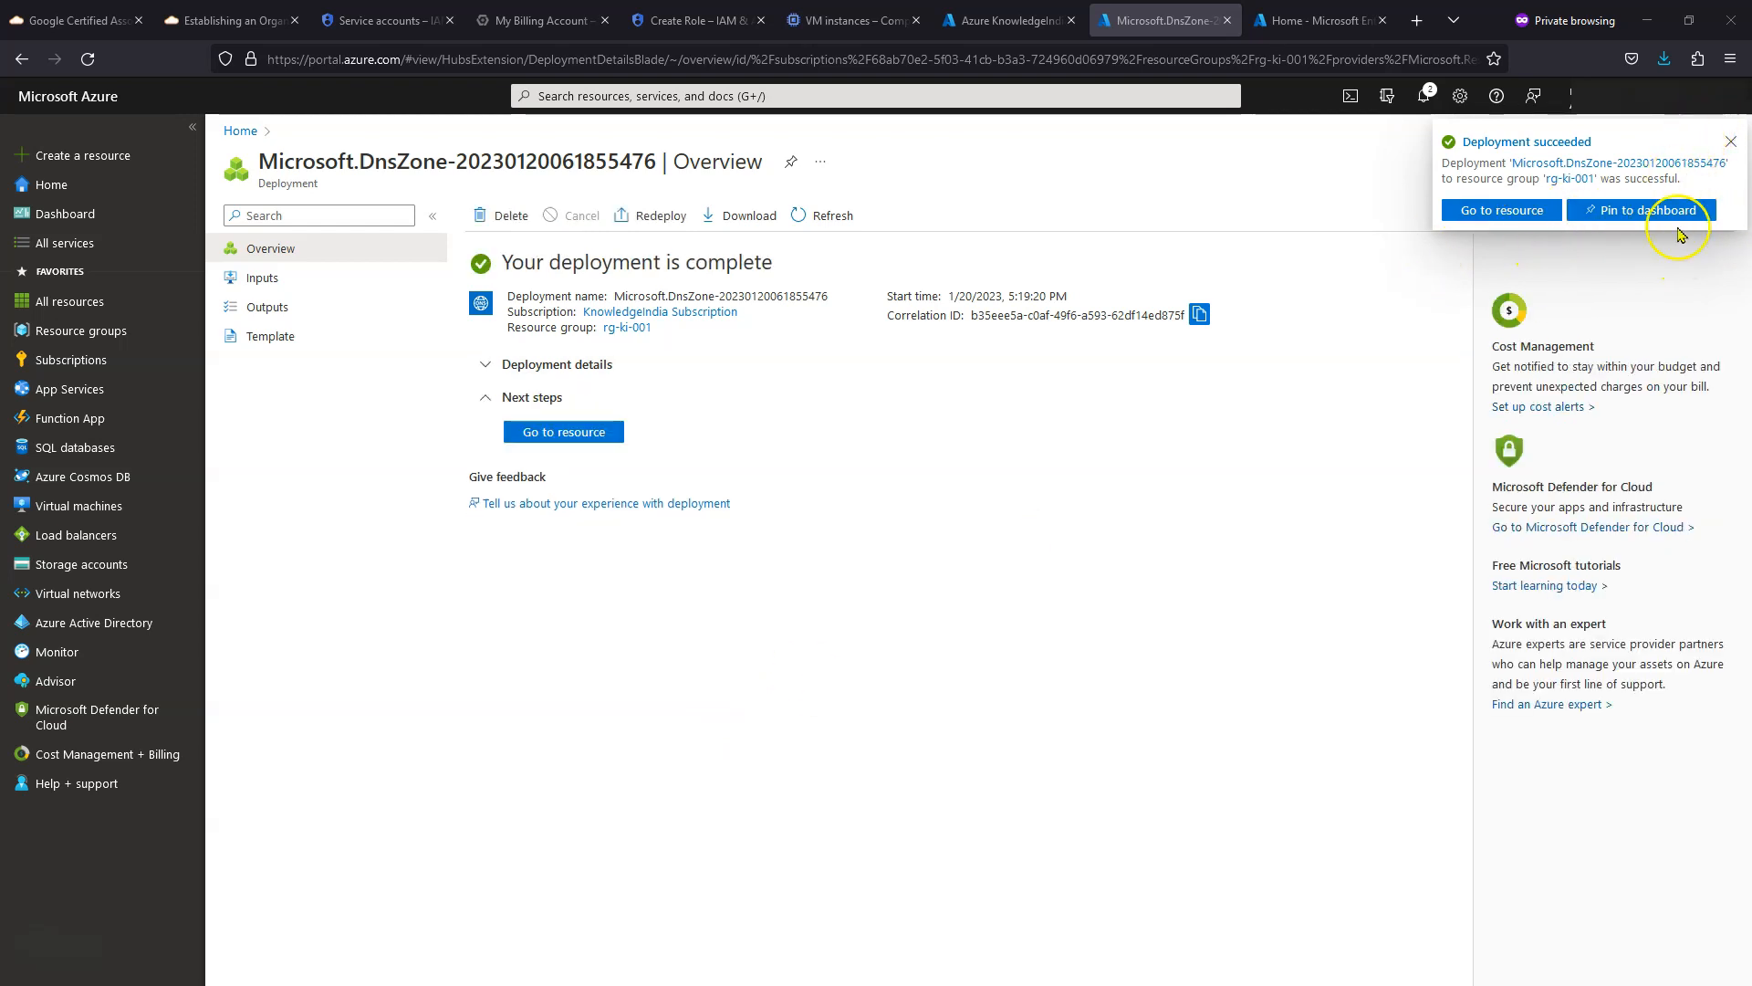
- Open the new cloudeasy.au DNS zone and place the registrar's nameserver page beside it
click(1503, 208)
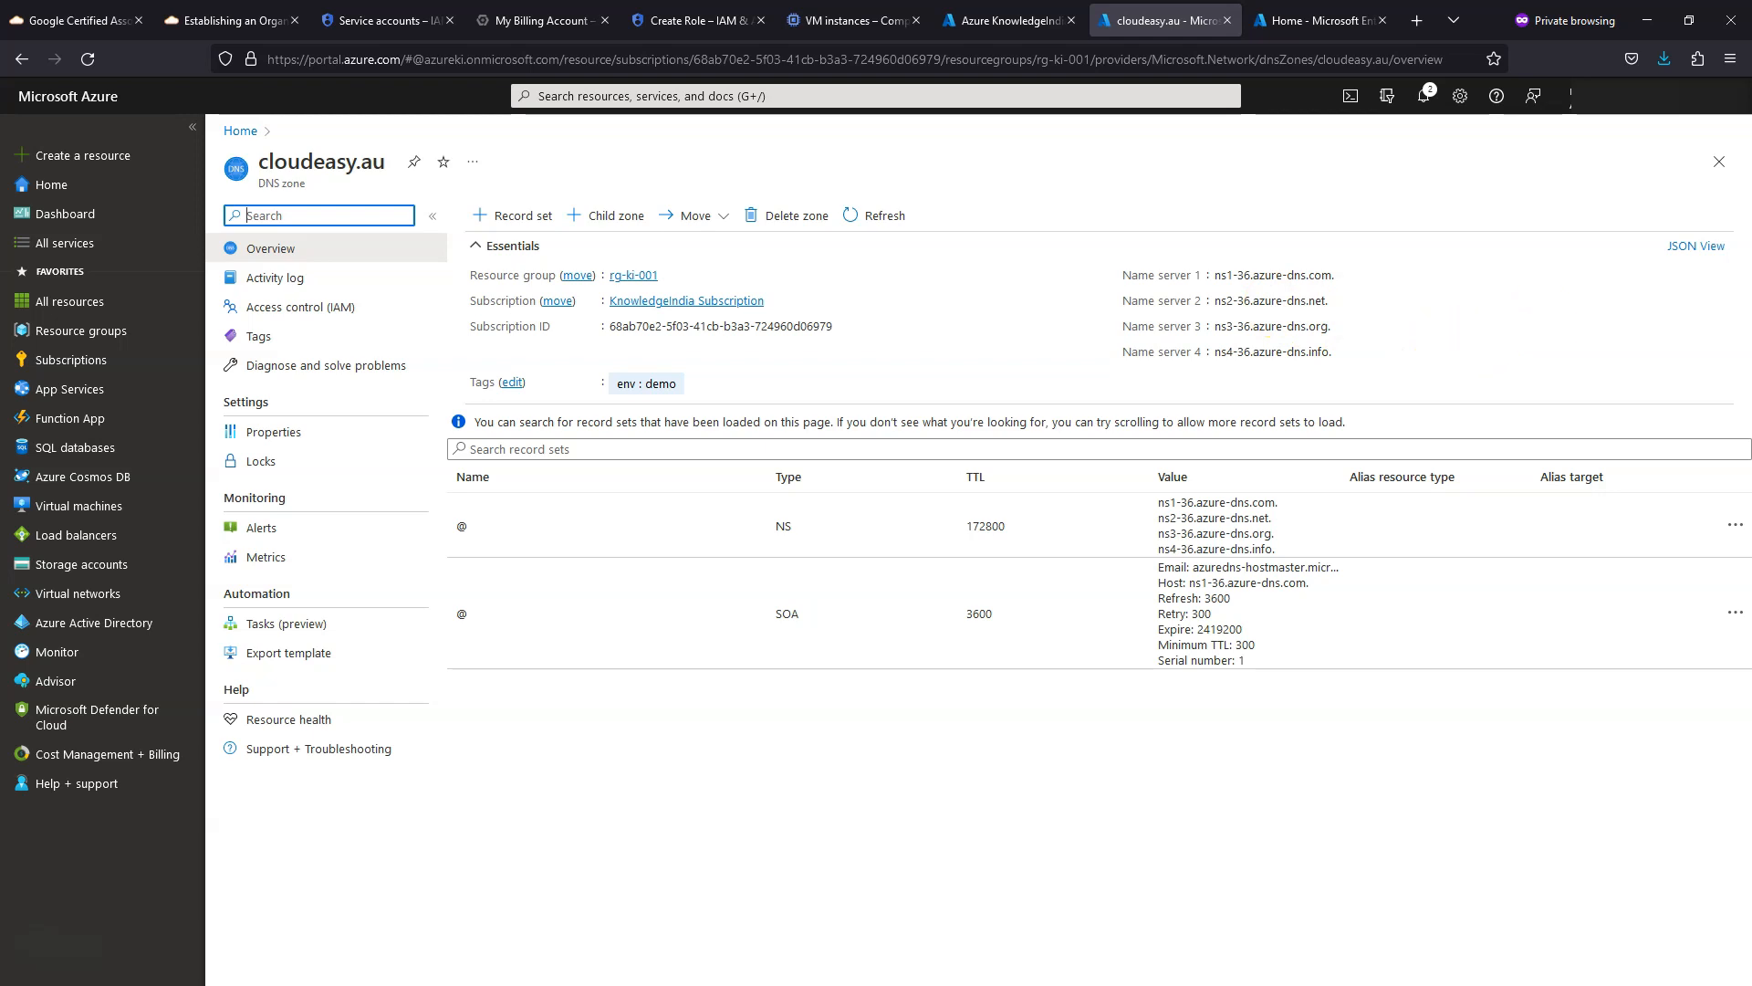
drag(1751, 146, 1095, 57)
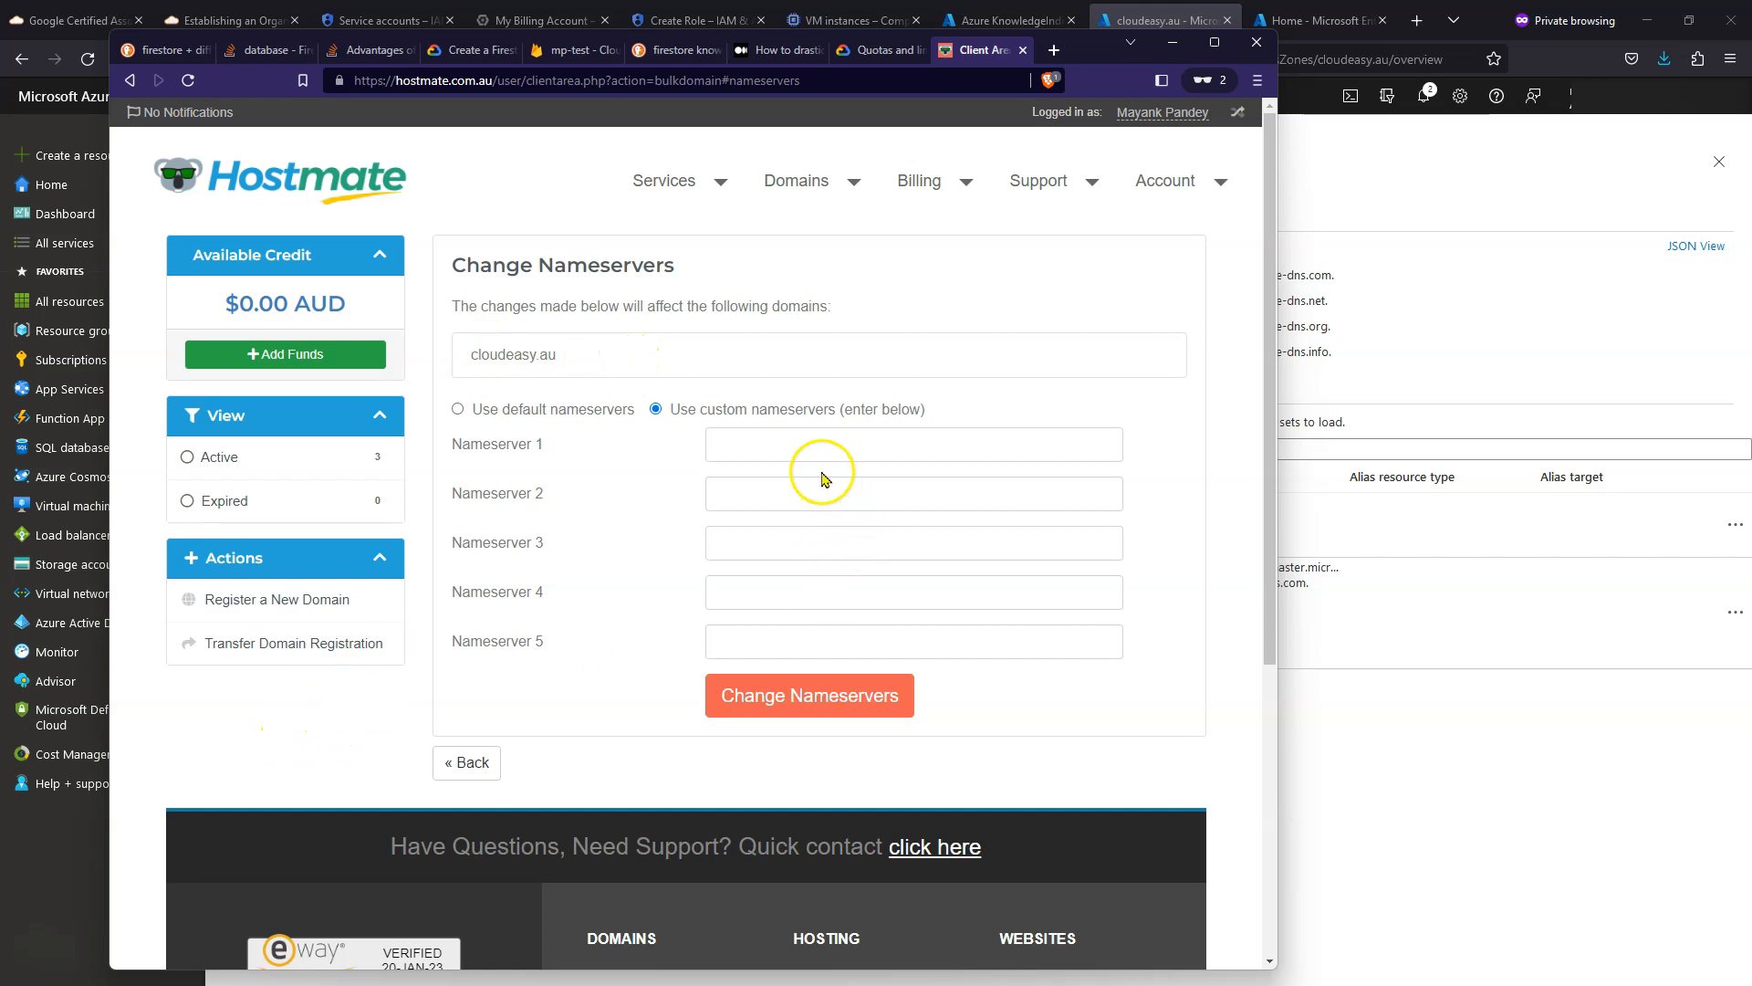
- Copy the first two Azure name servers into Hostmate's Nameserver 1 and Nameserver 2 fields
click(1506, 781)
click(1349, 275)
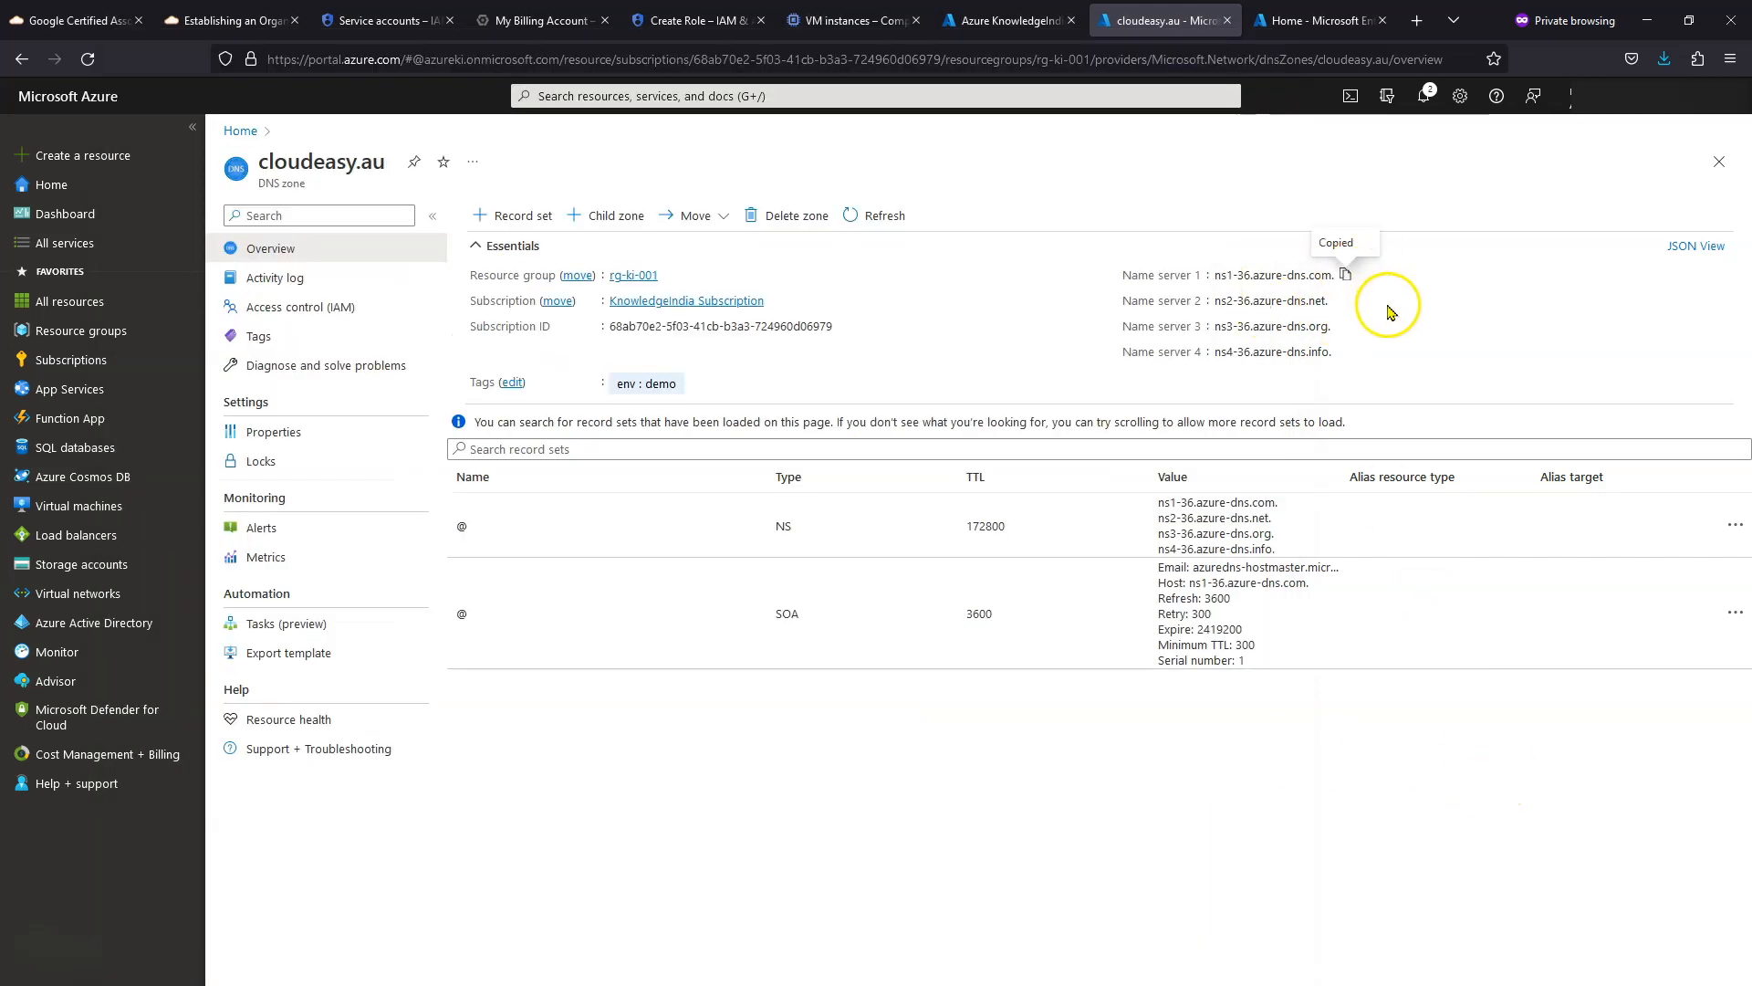
key(alt+Tab)
click(809, 451)
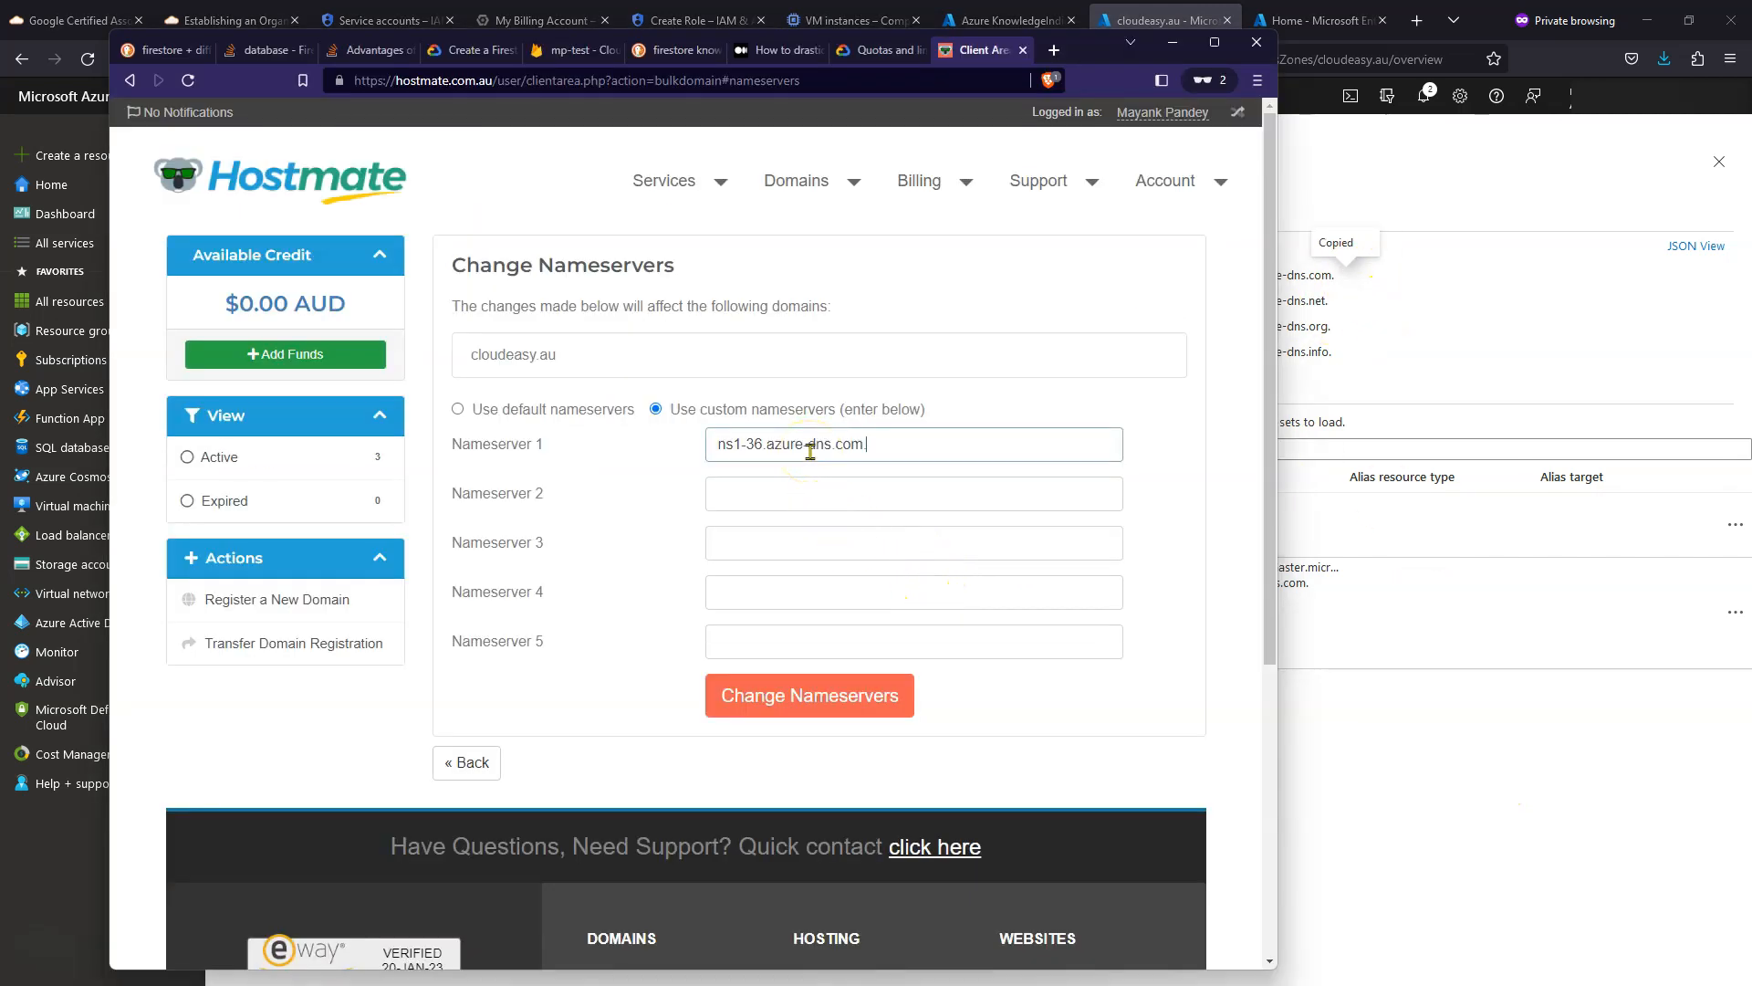
click(1385, 765)
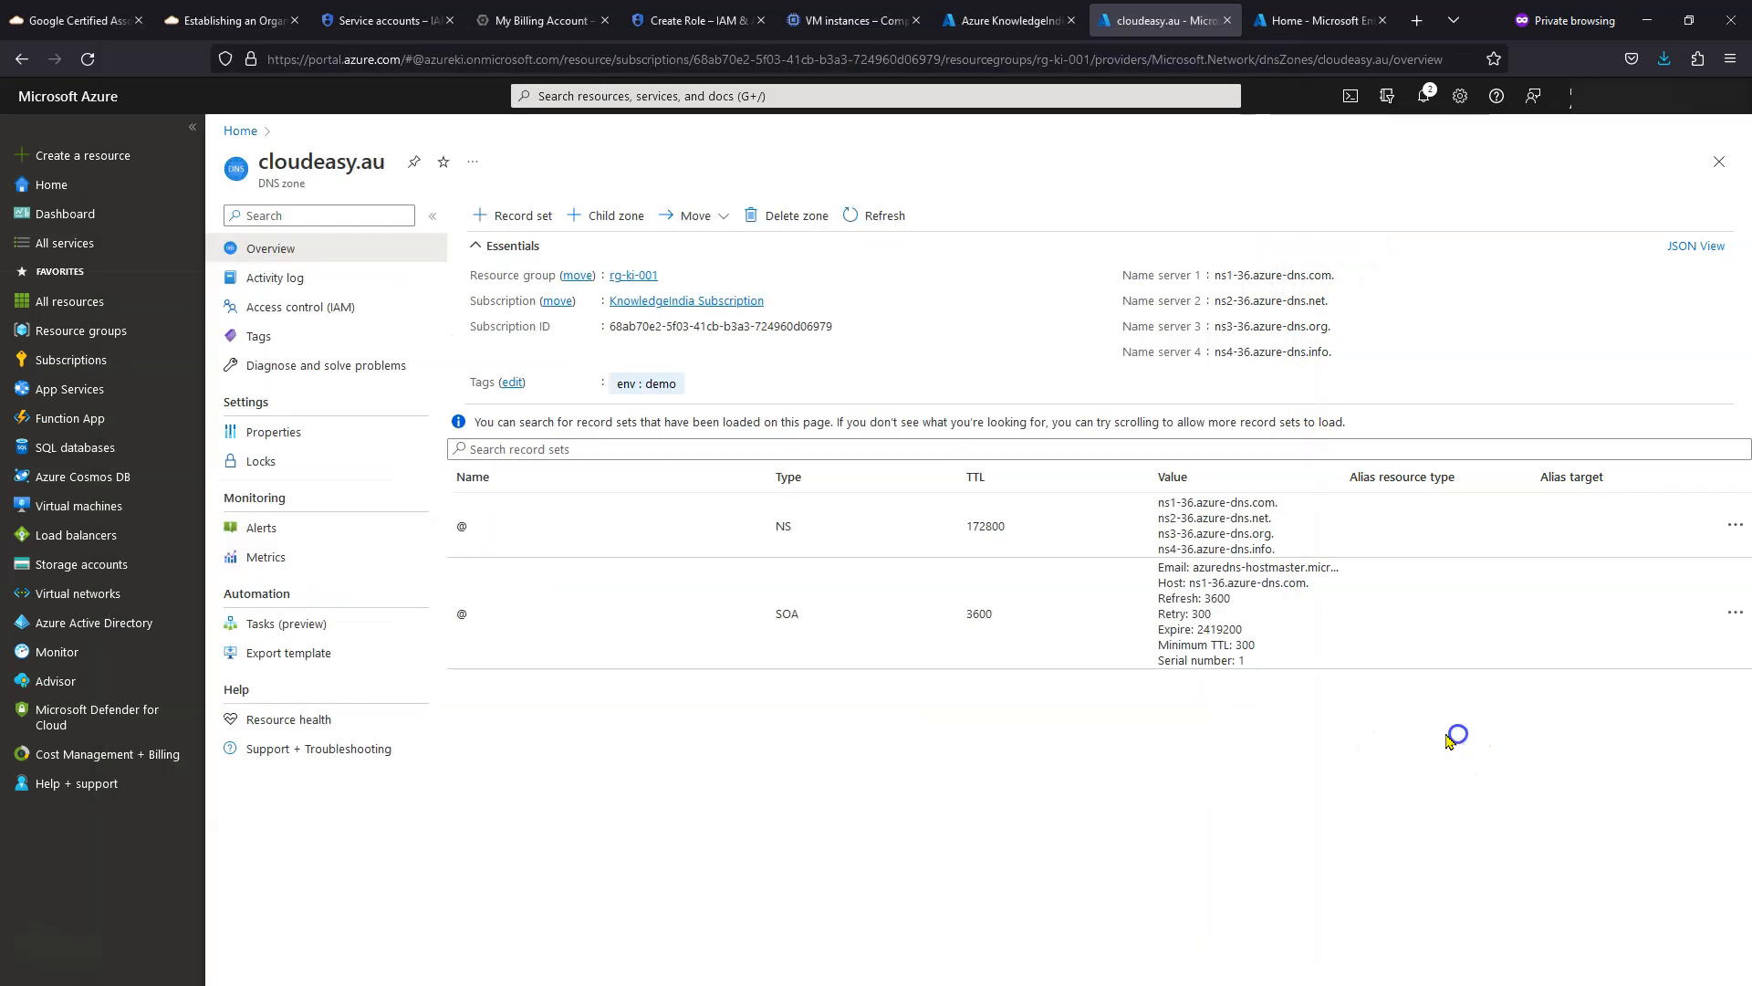
click(1339, 301)
key(alt+Tab)
click(884, 497)
key(ctrl+v)
- Copy the third and fourth Azure name servers into Nameserver 3 and 4, and save the change
click(1397, 834)
click(1362, 344)
key(alt+Tab)
click(726, 542)
key(ctrl+v)
click(1342, 346)
key(alt+Tab)
click(826, 592)
key(ctrl+v)
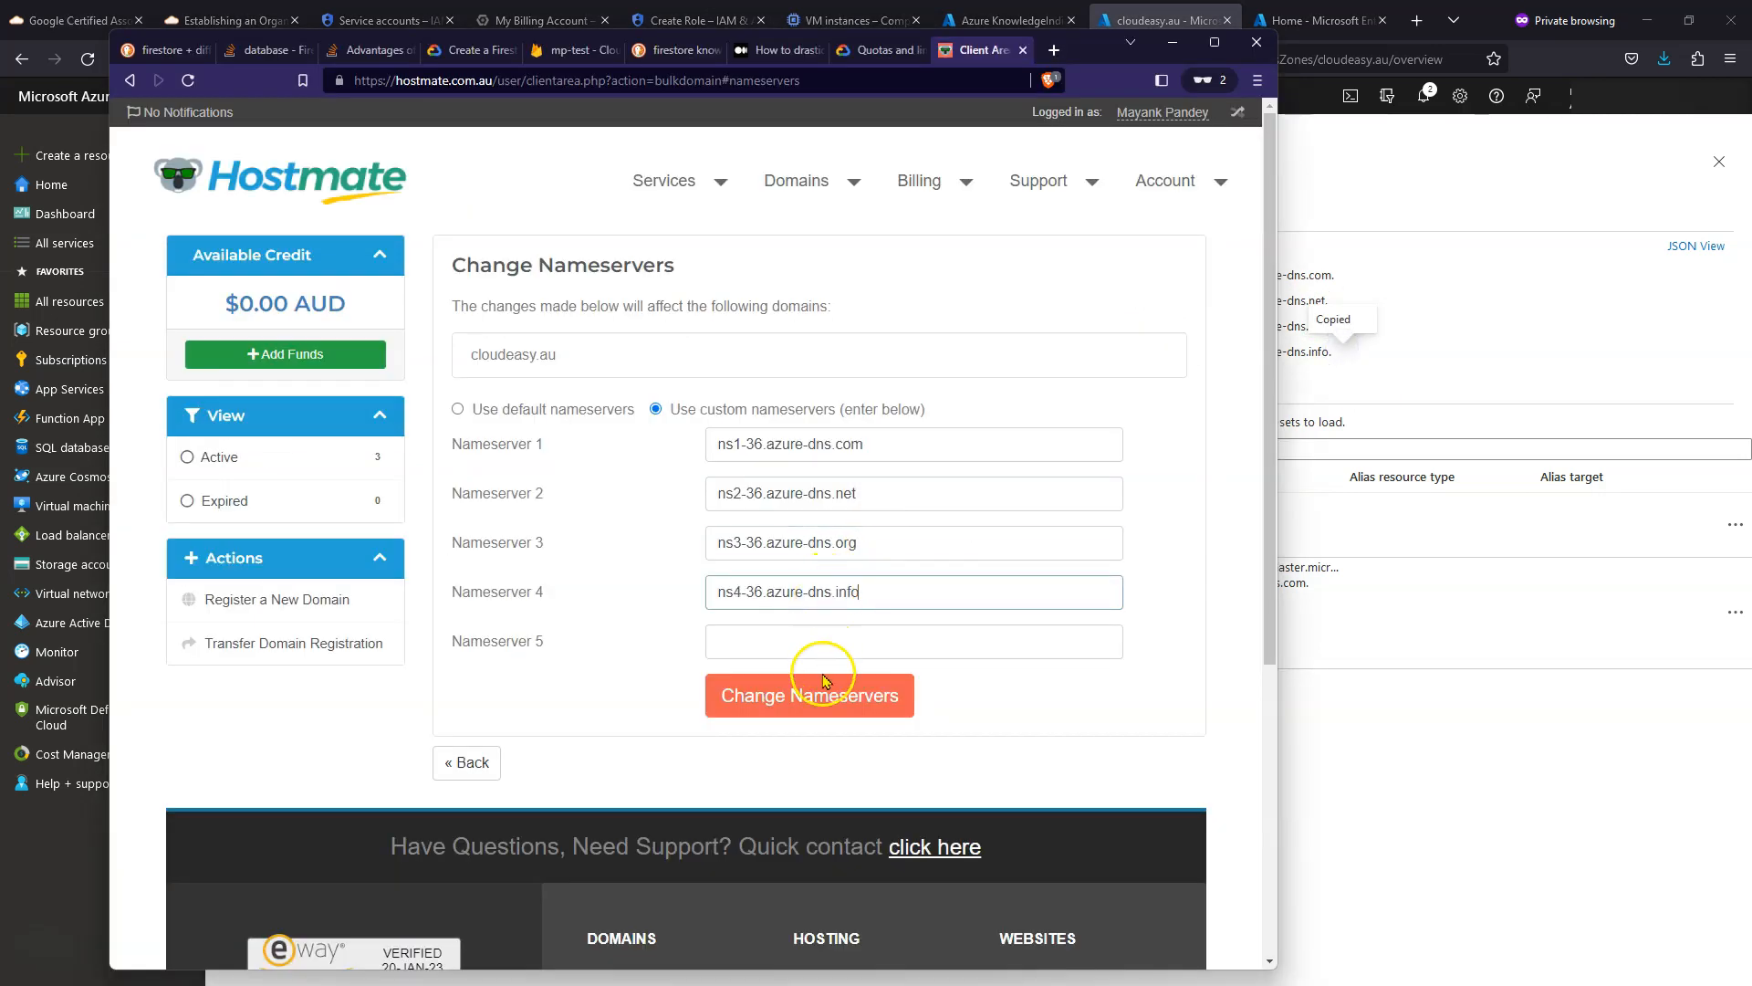
click(808, 710)
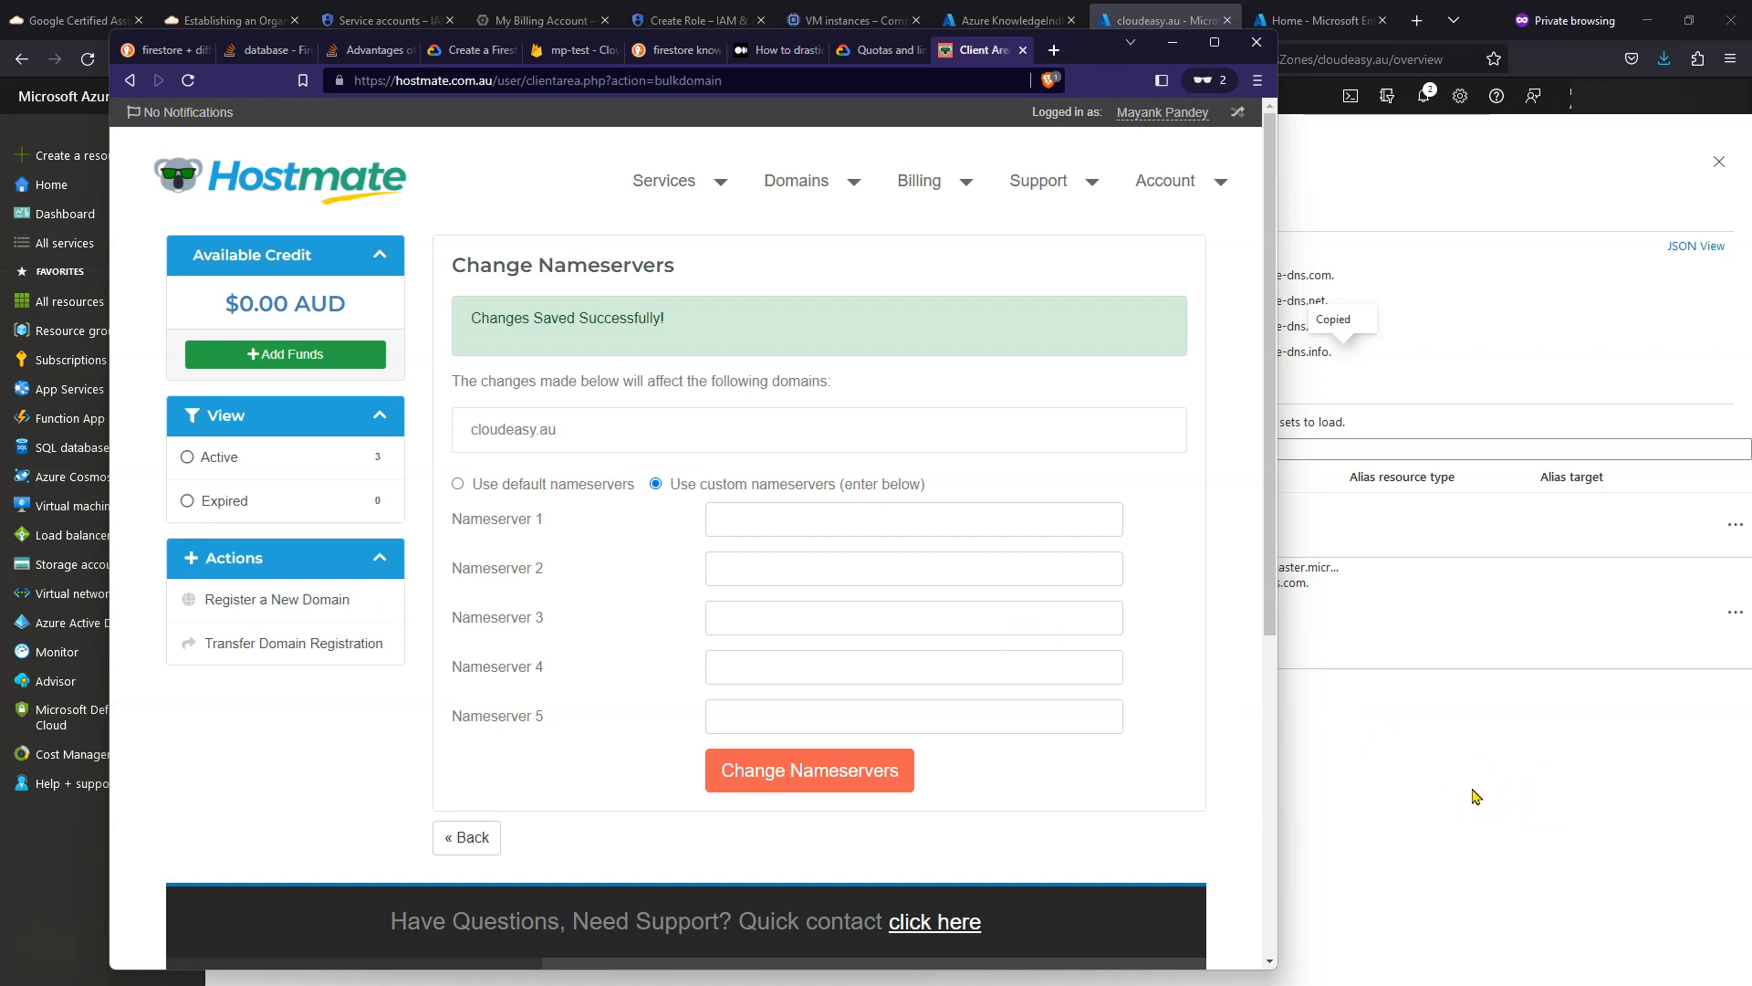
click(1475, 796)
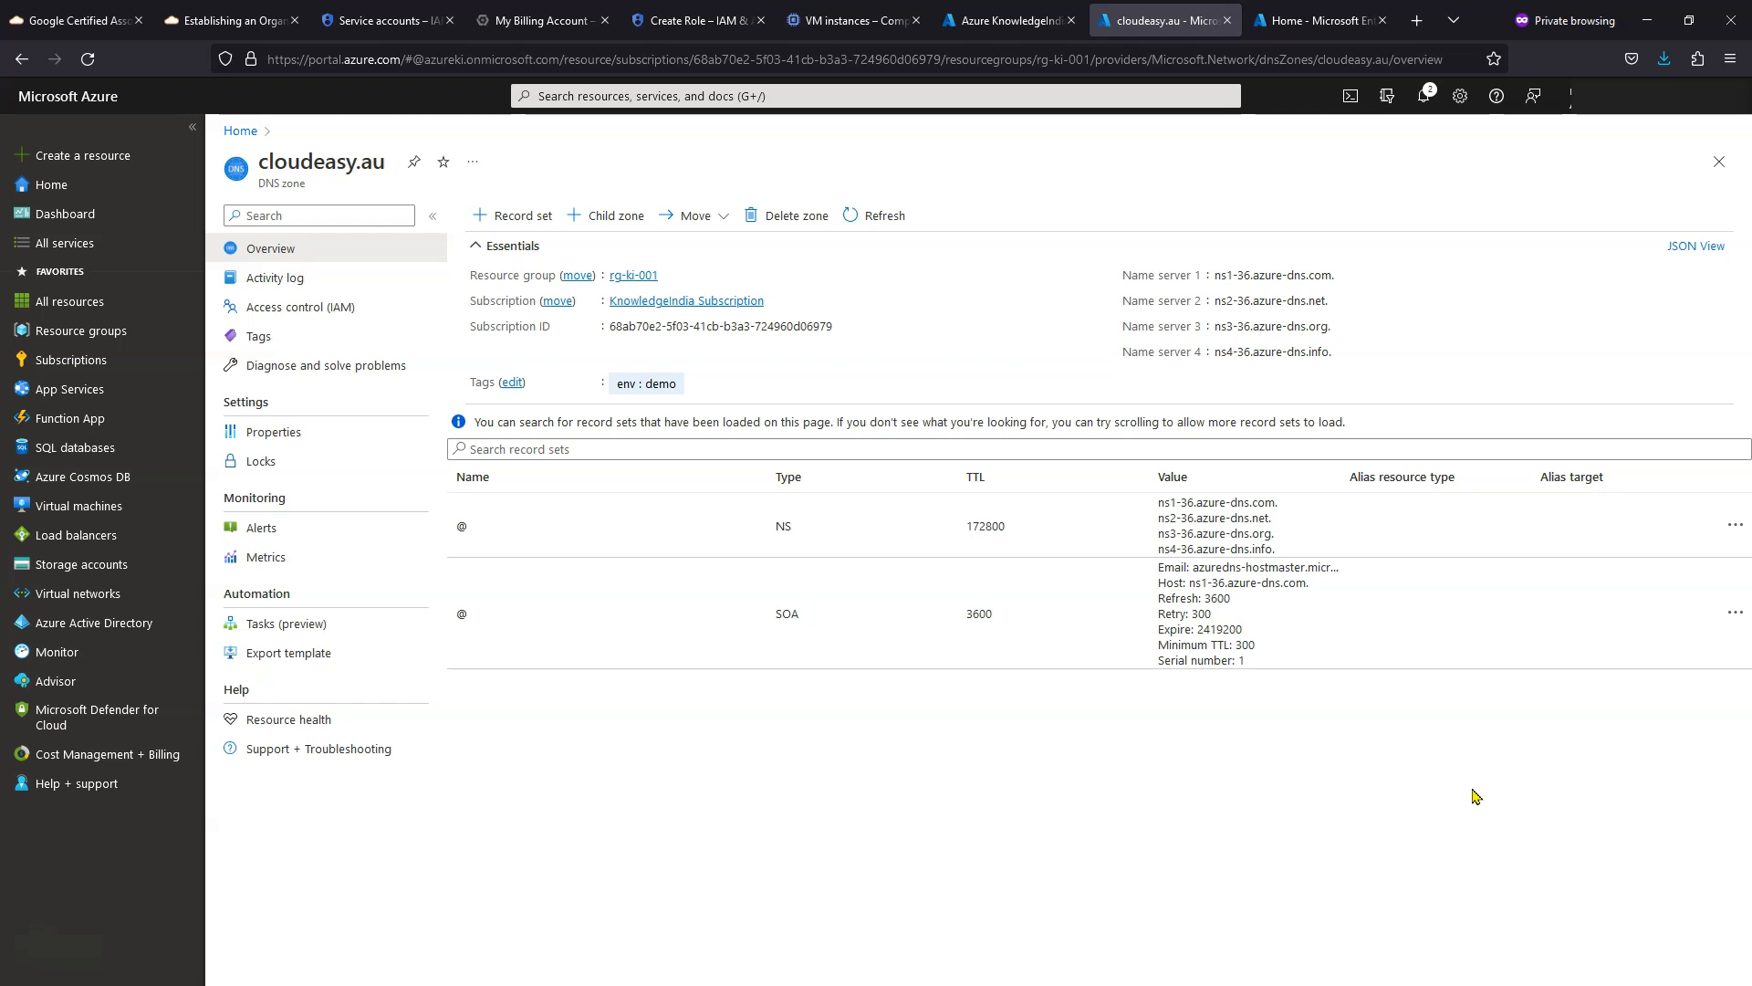
- Add cloudeasy.au under Azure AD Custom domain names to get its TXT verification record
click(1003, 20)
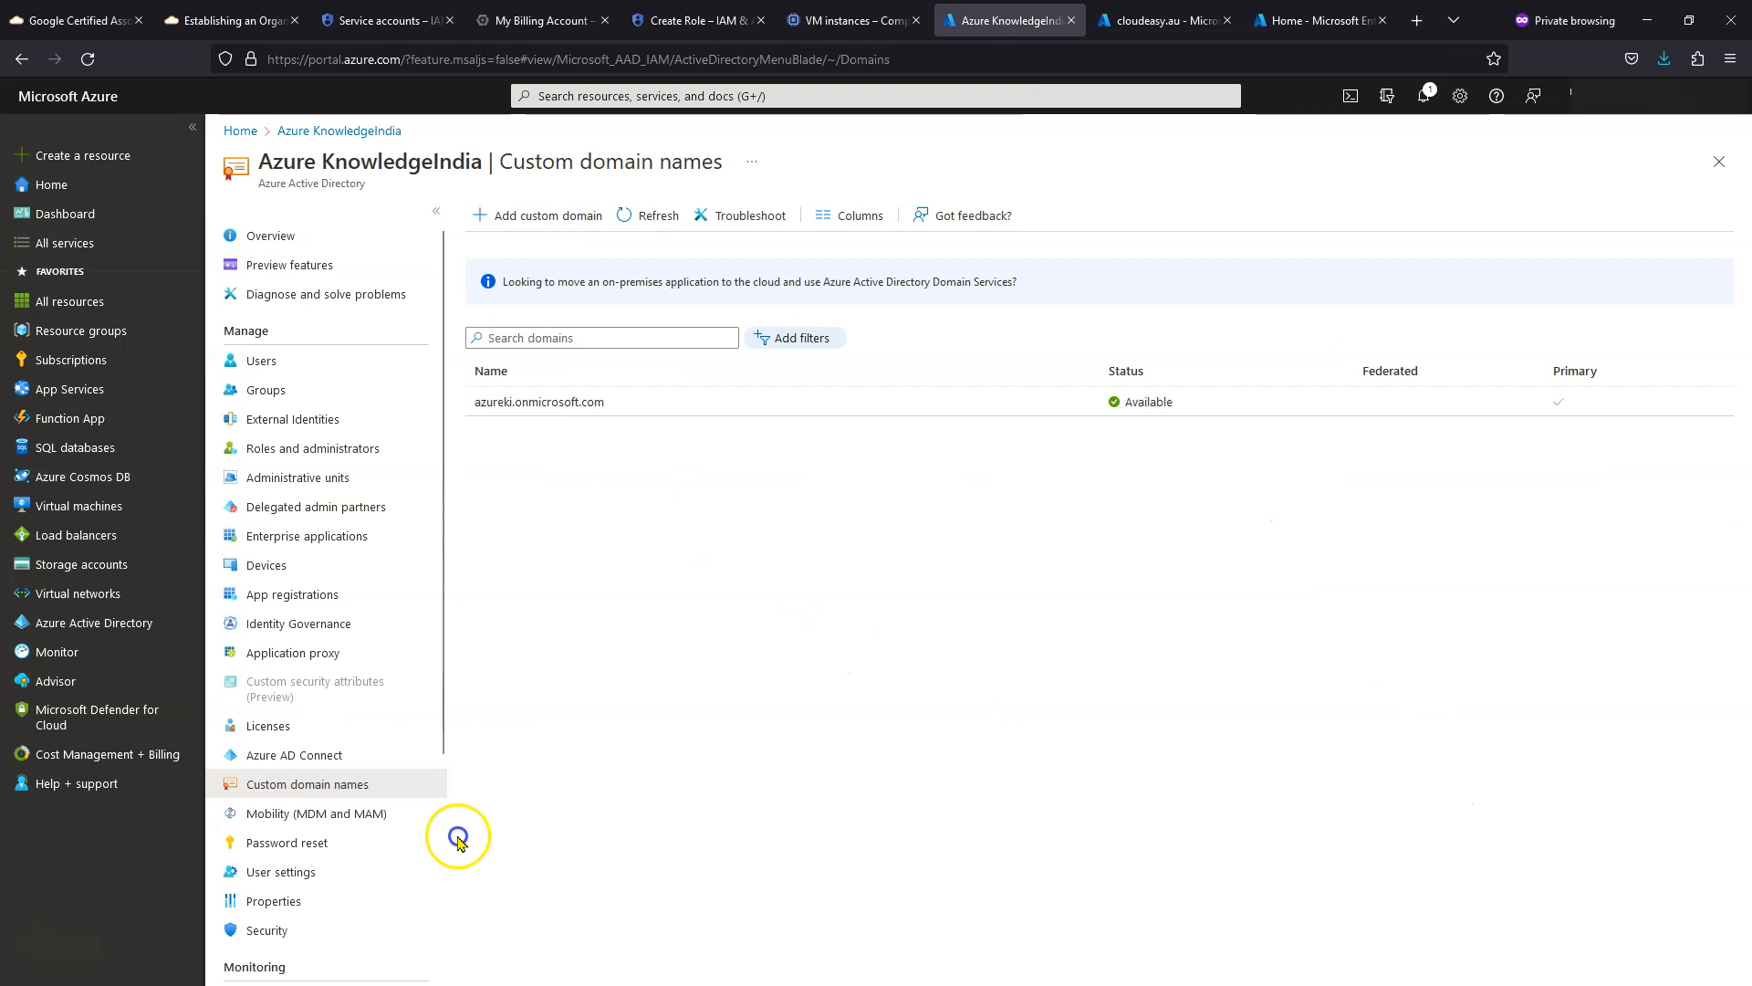
click(284, 235)
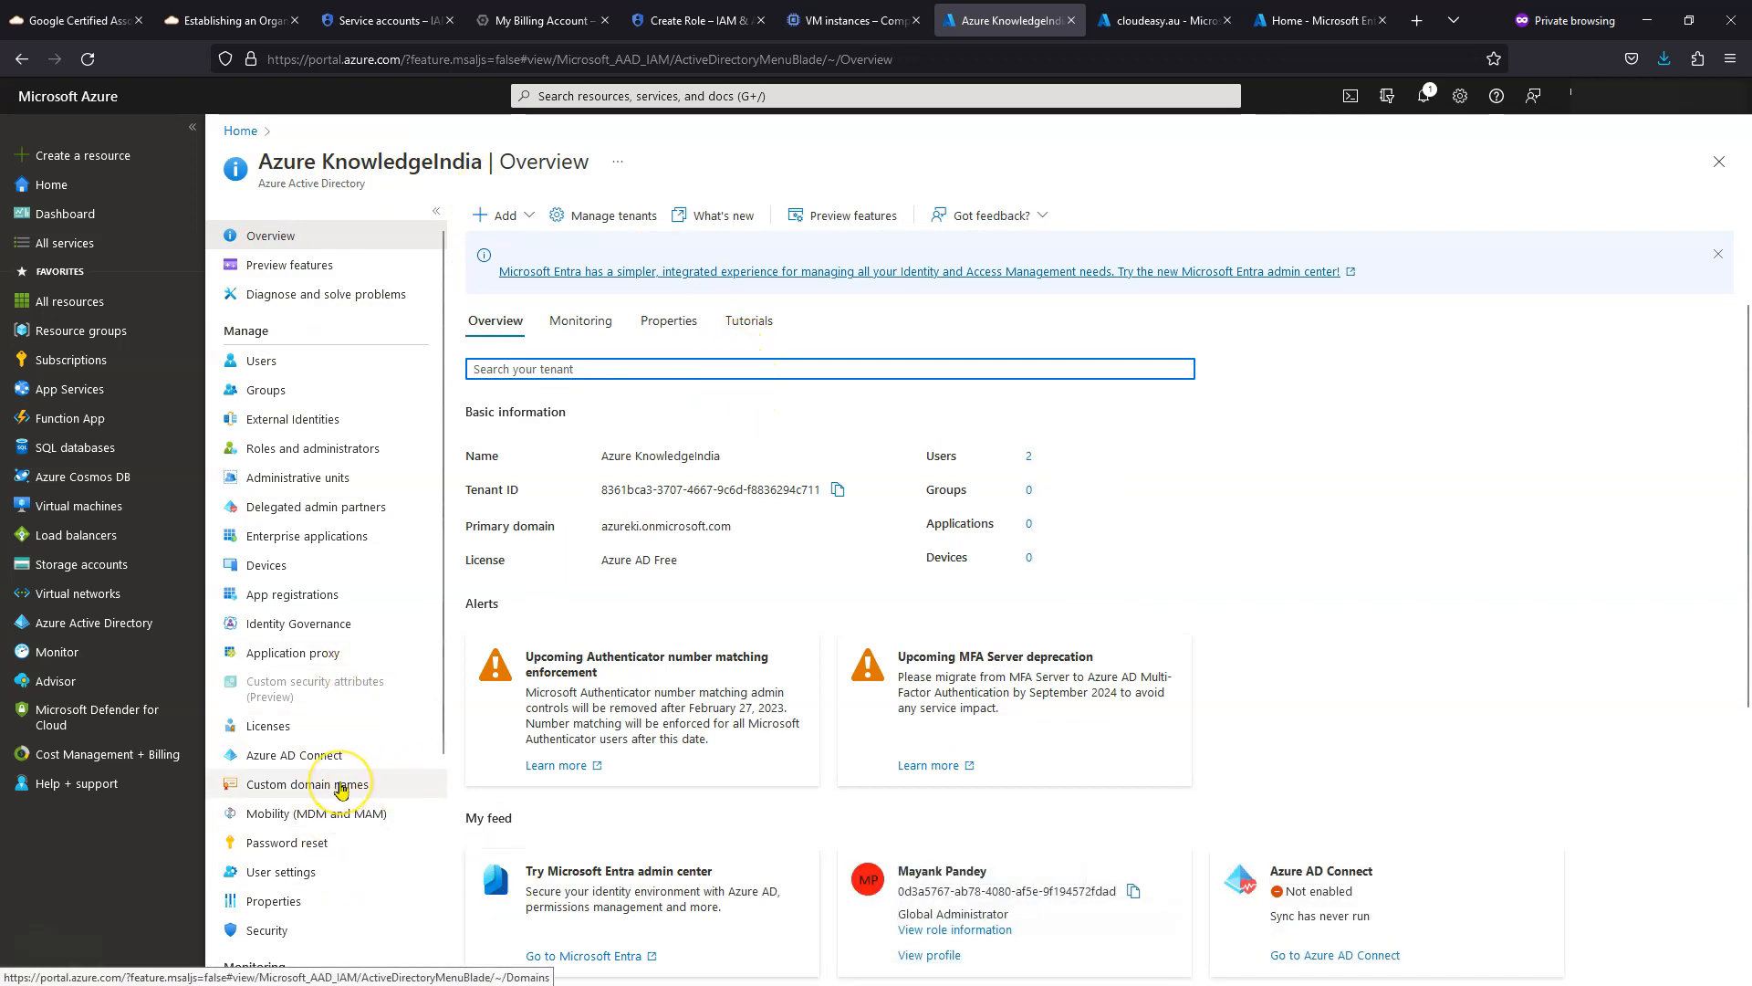
click(340, 787)
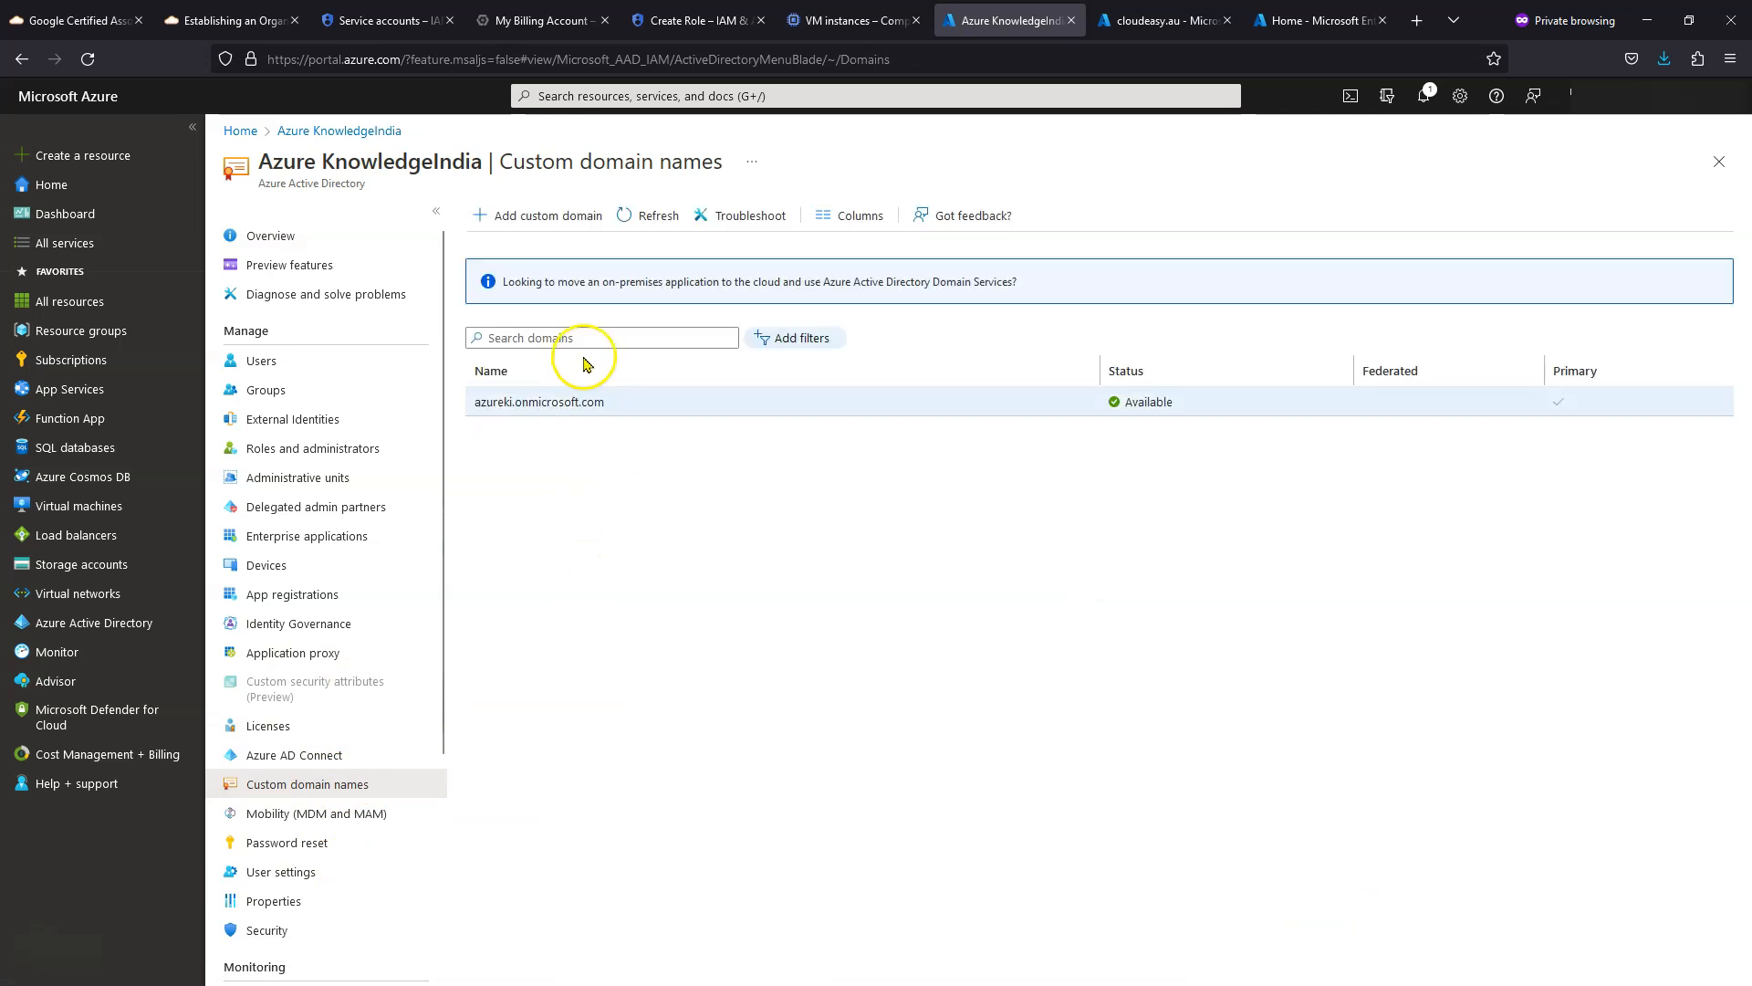
click(539, 219)
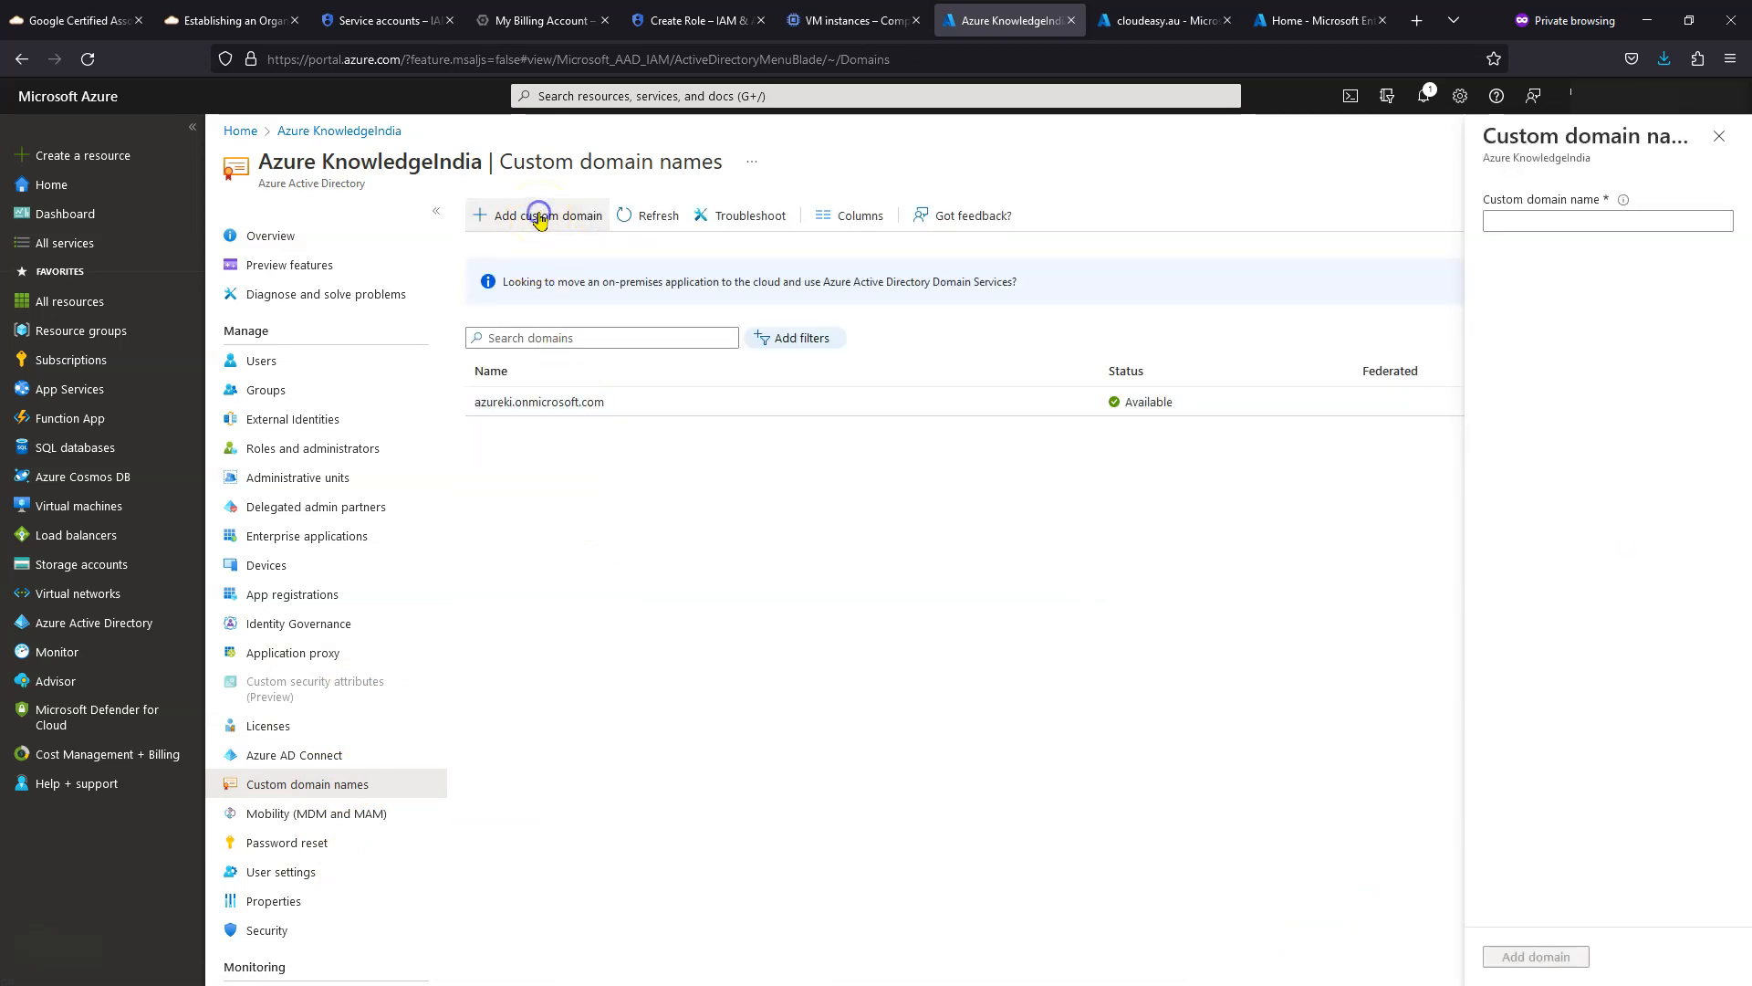
click(1574, 215)
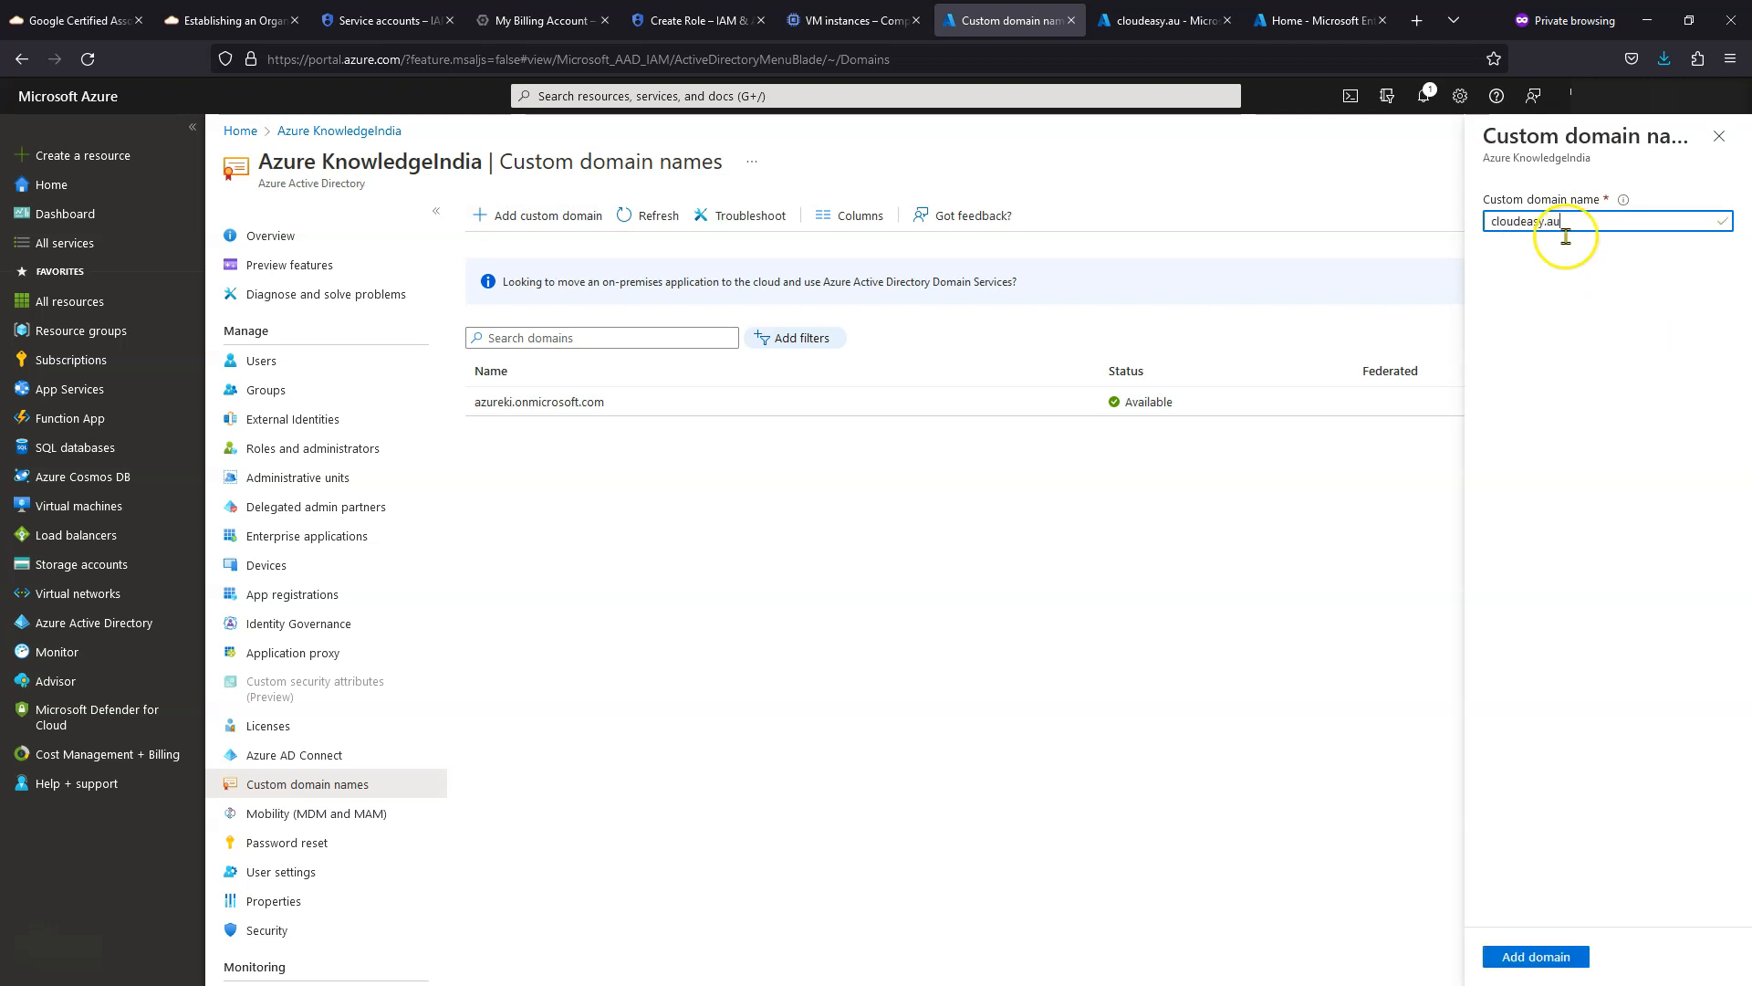
click(1562, 957)
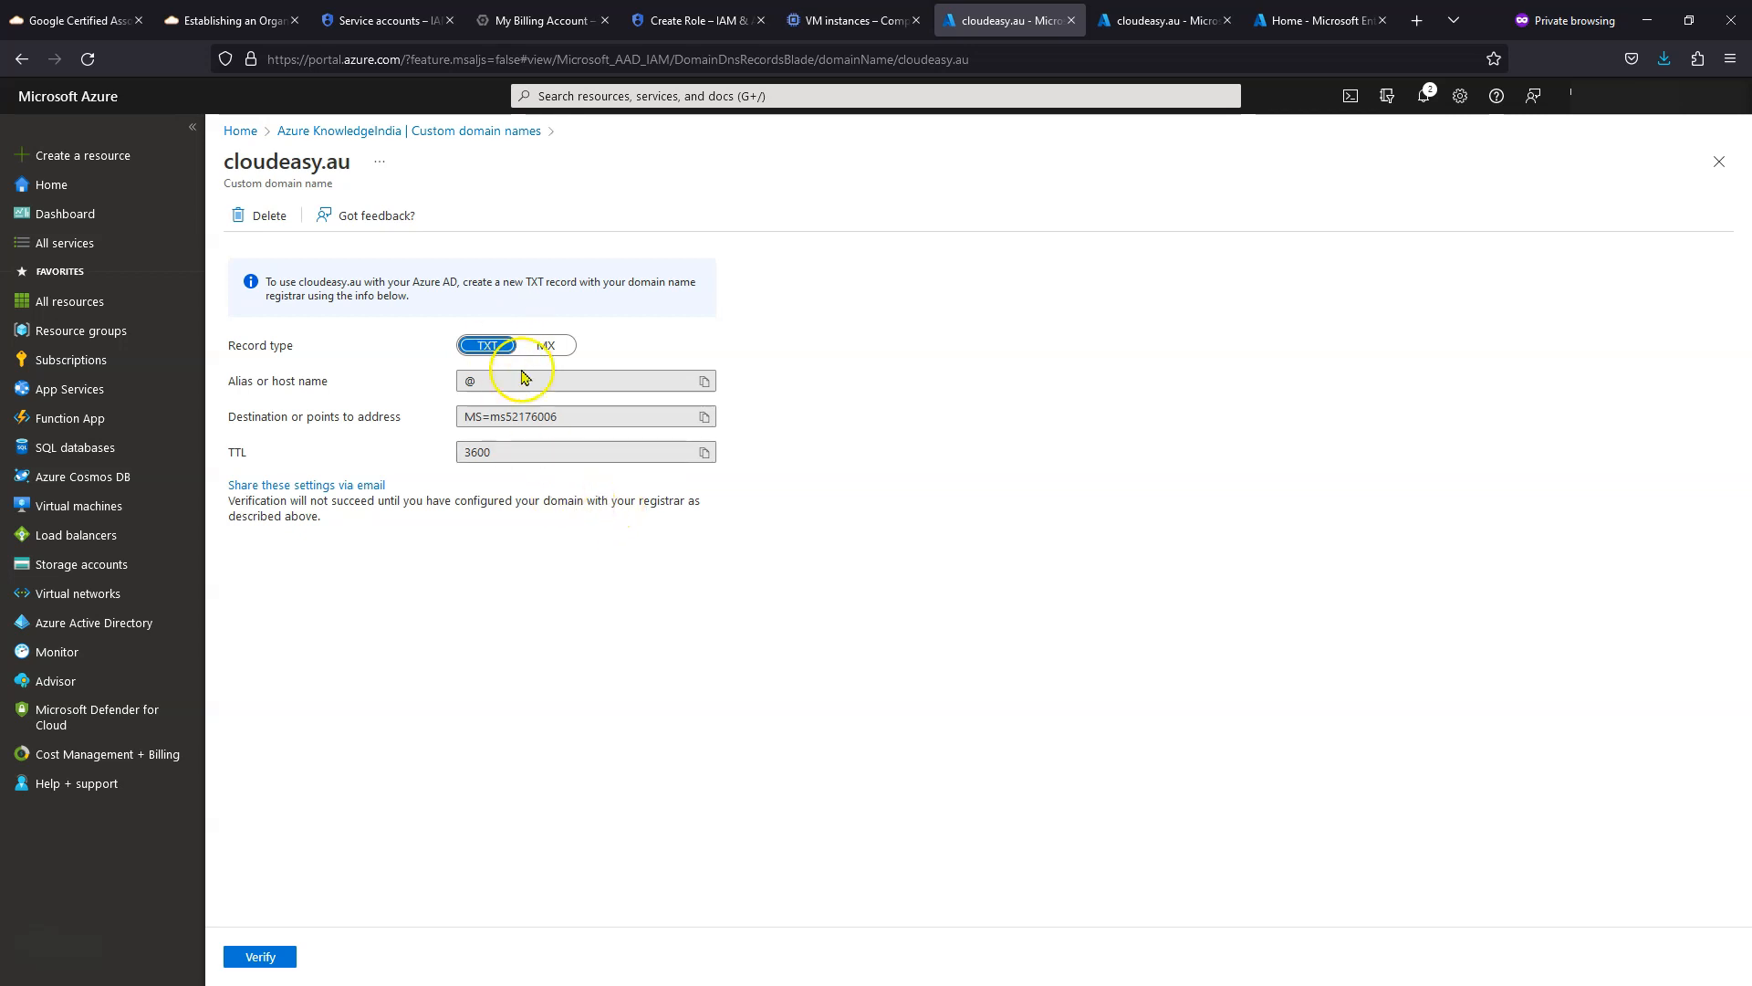
- Start a new record set in the cloudeasy.au zone with record type TXT
click(1164, 20)
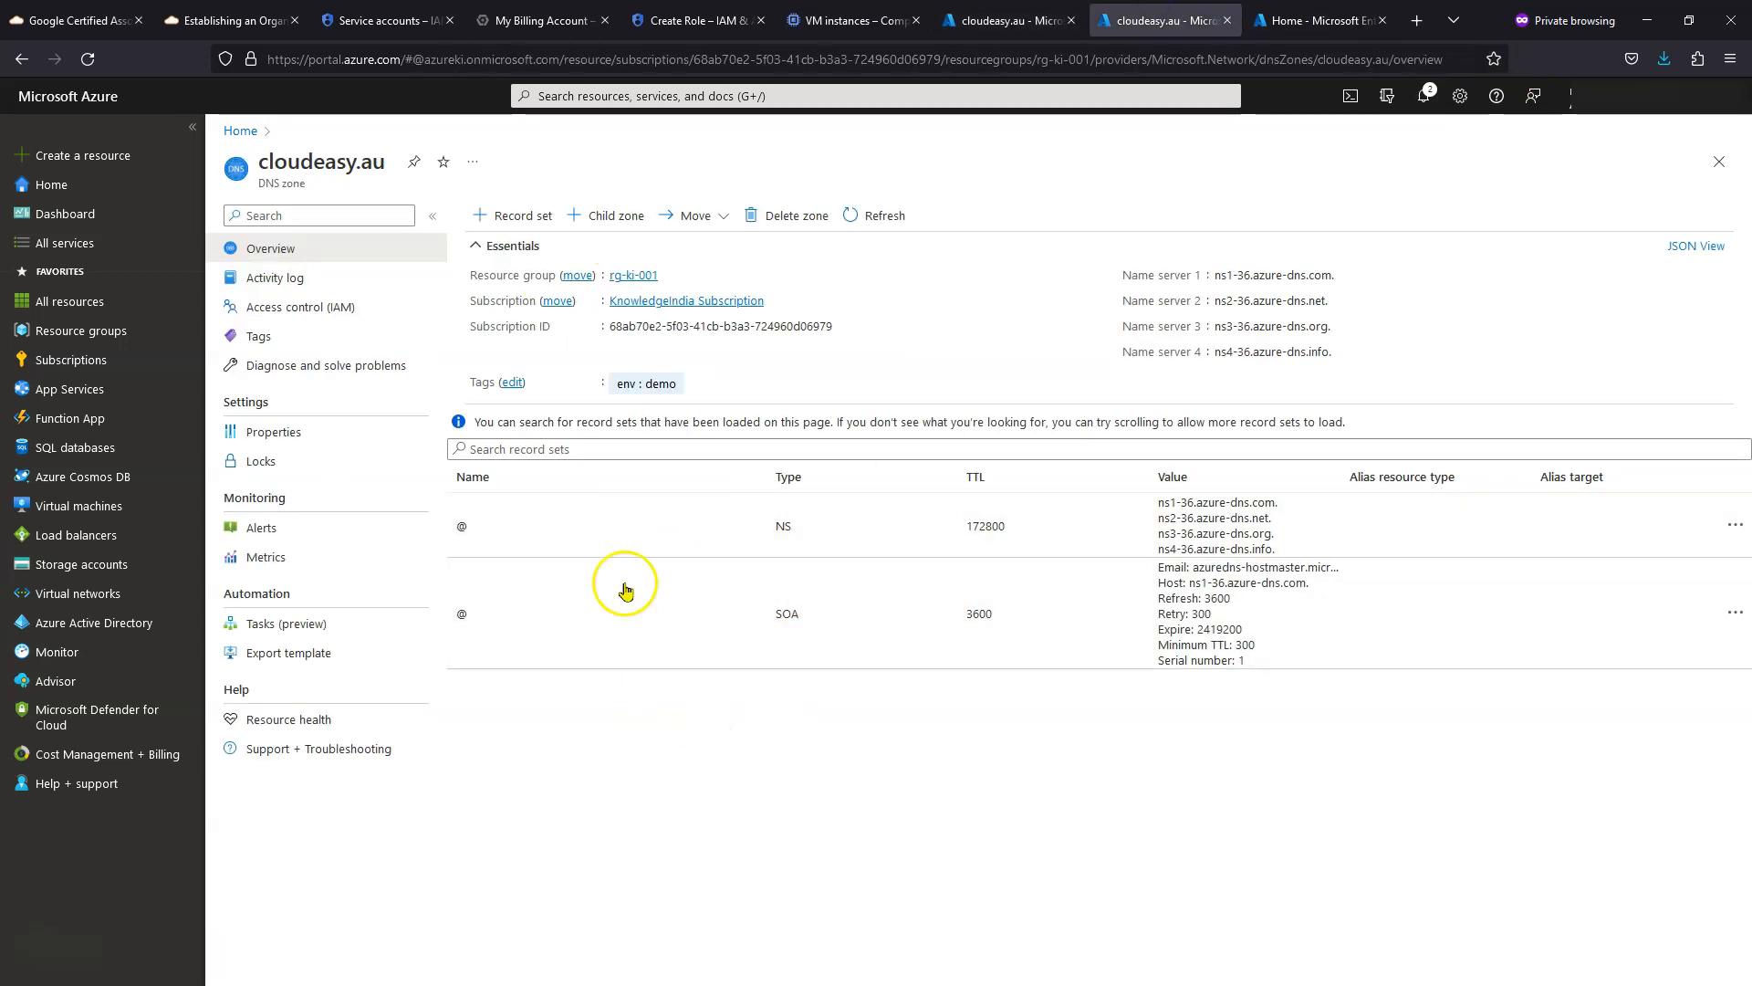
click(493, 216)
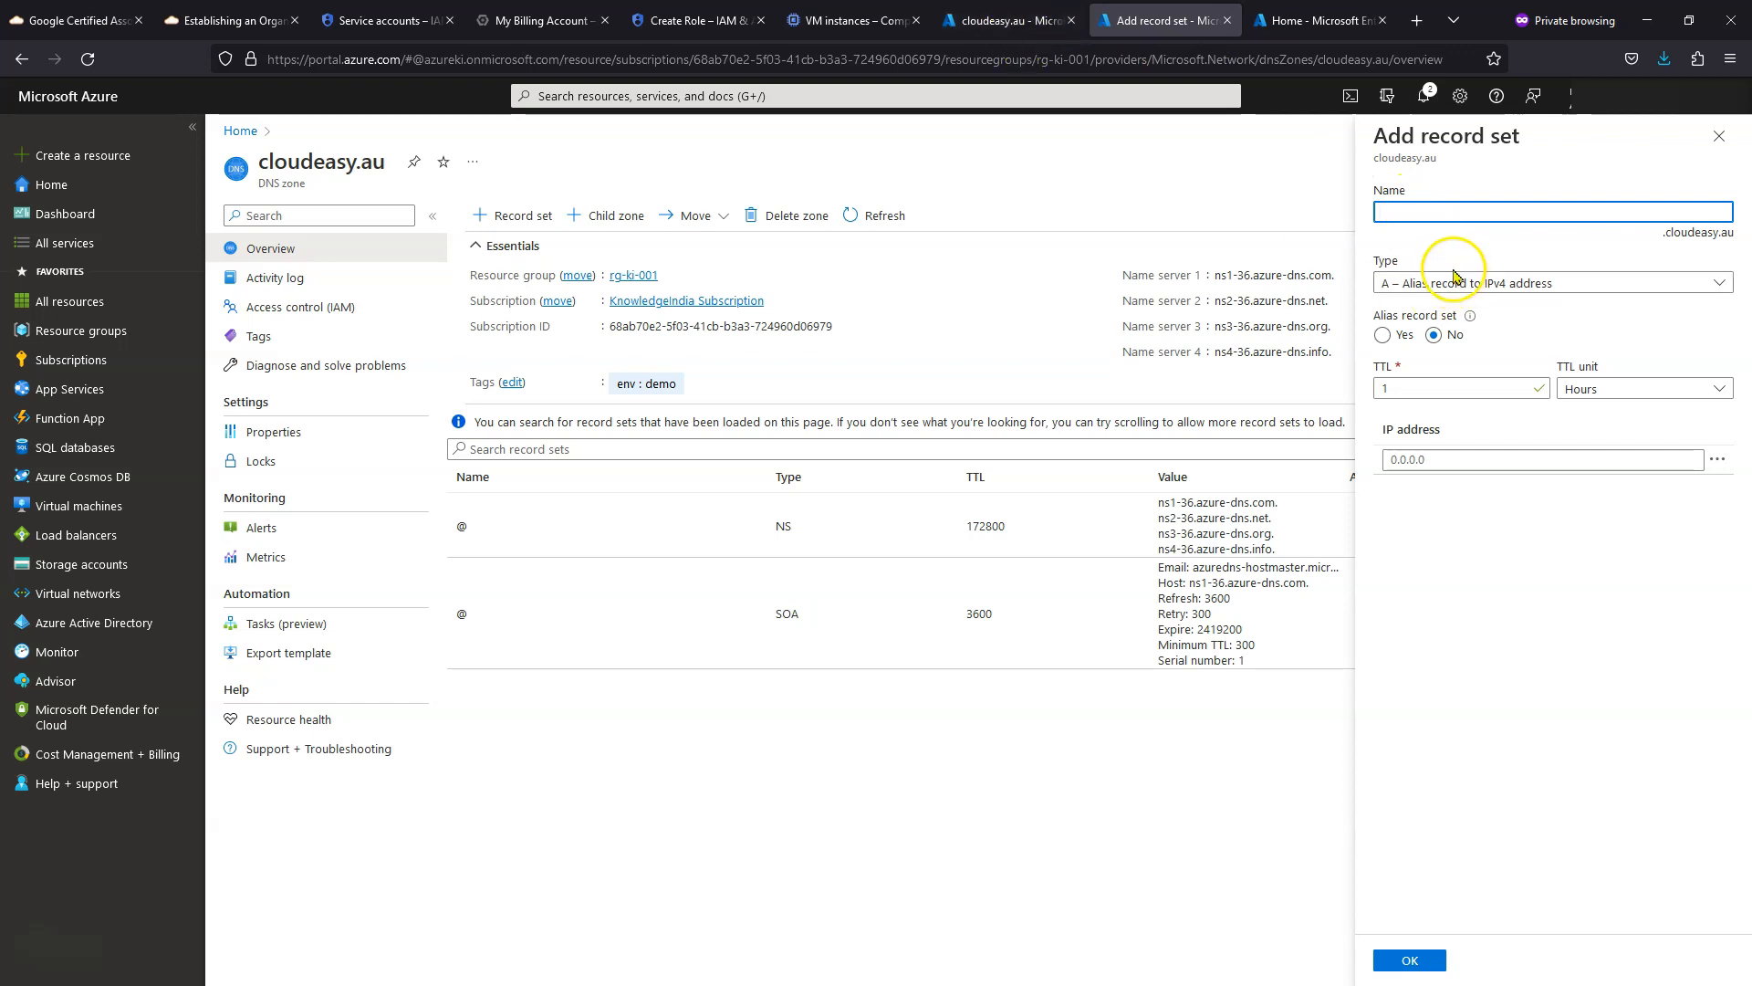
click(1013, 20)
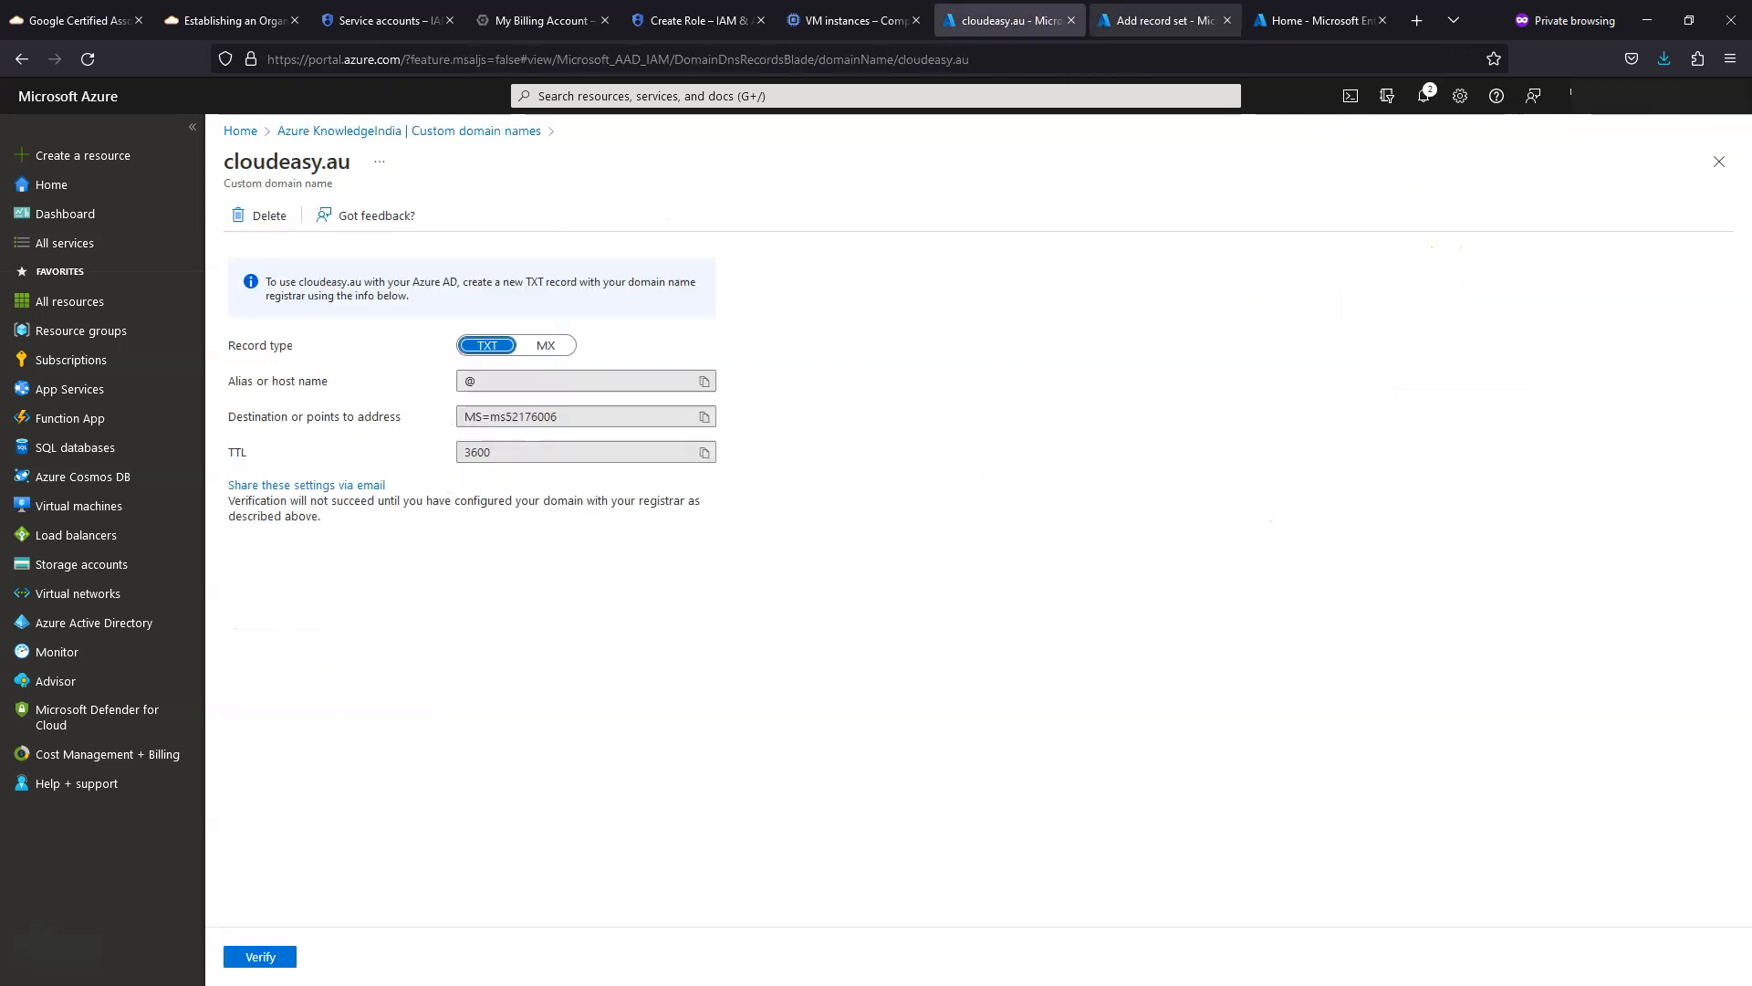
click(1159, 20)
click(1543, 284)
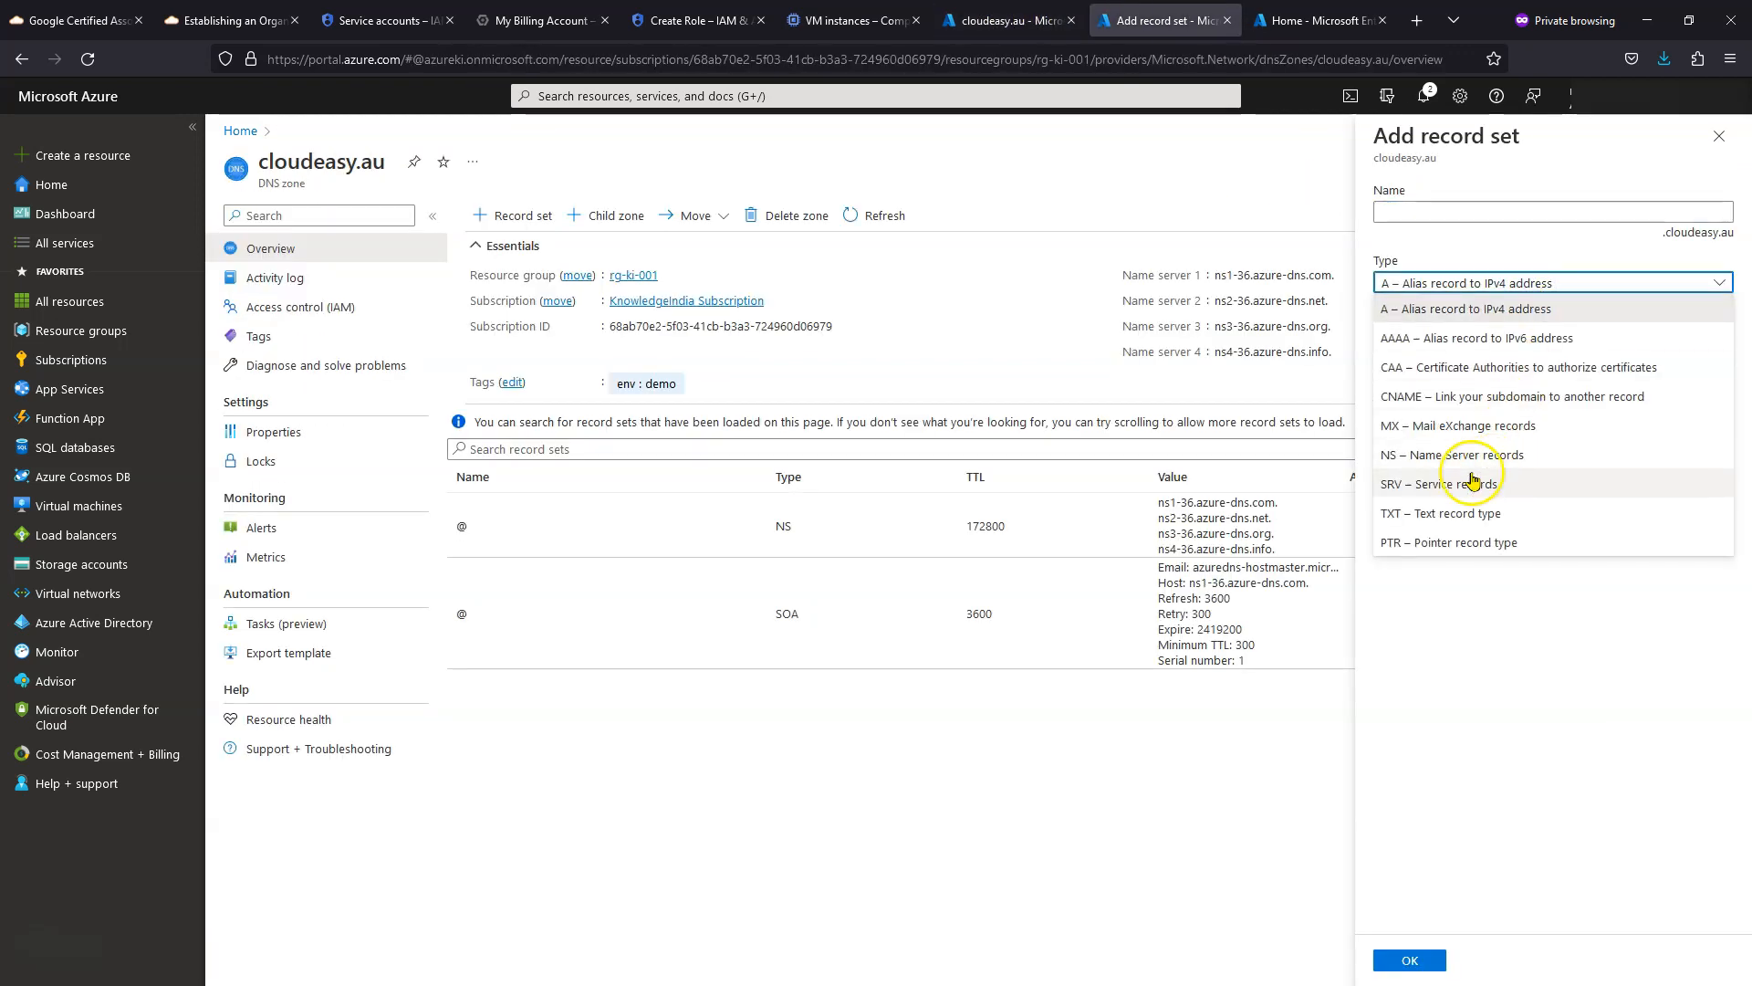
click(1442, 513)
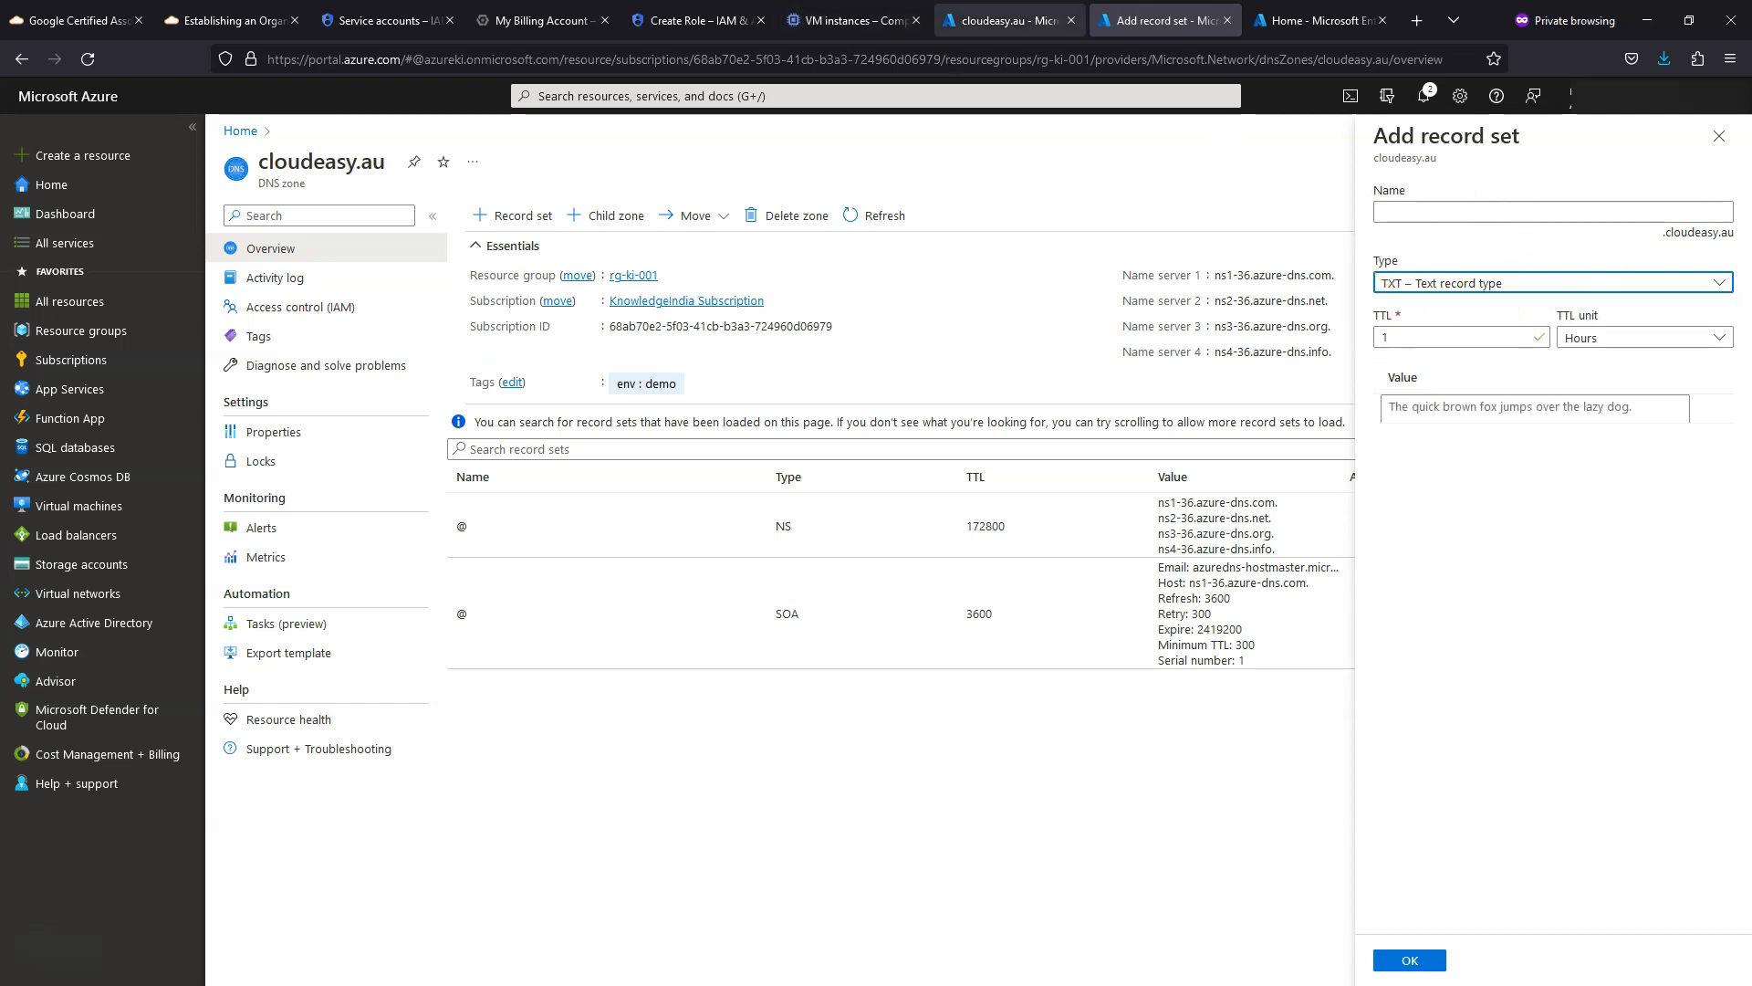
click(1004, 22)
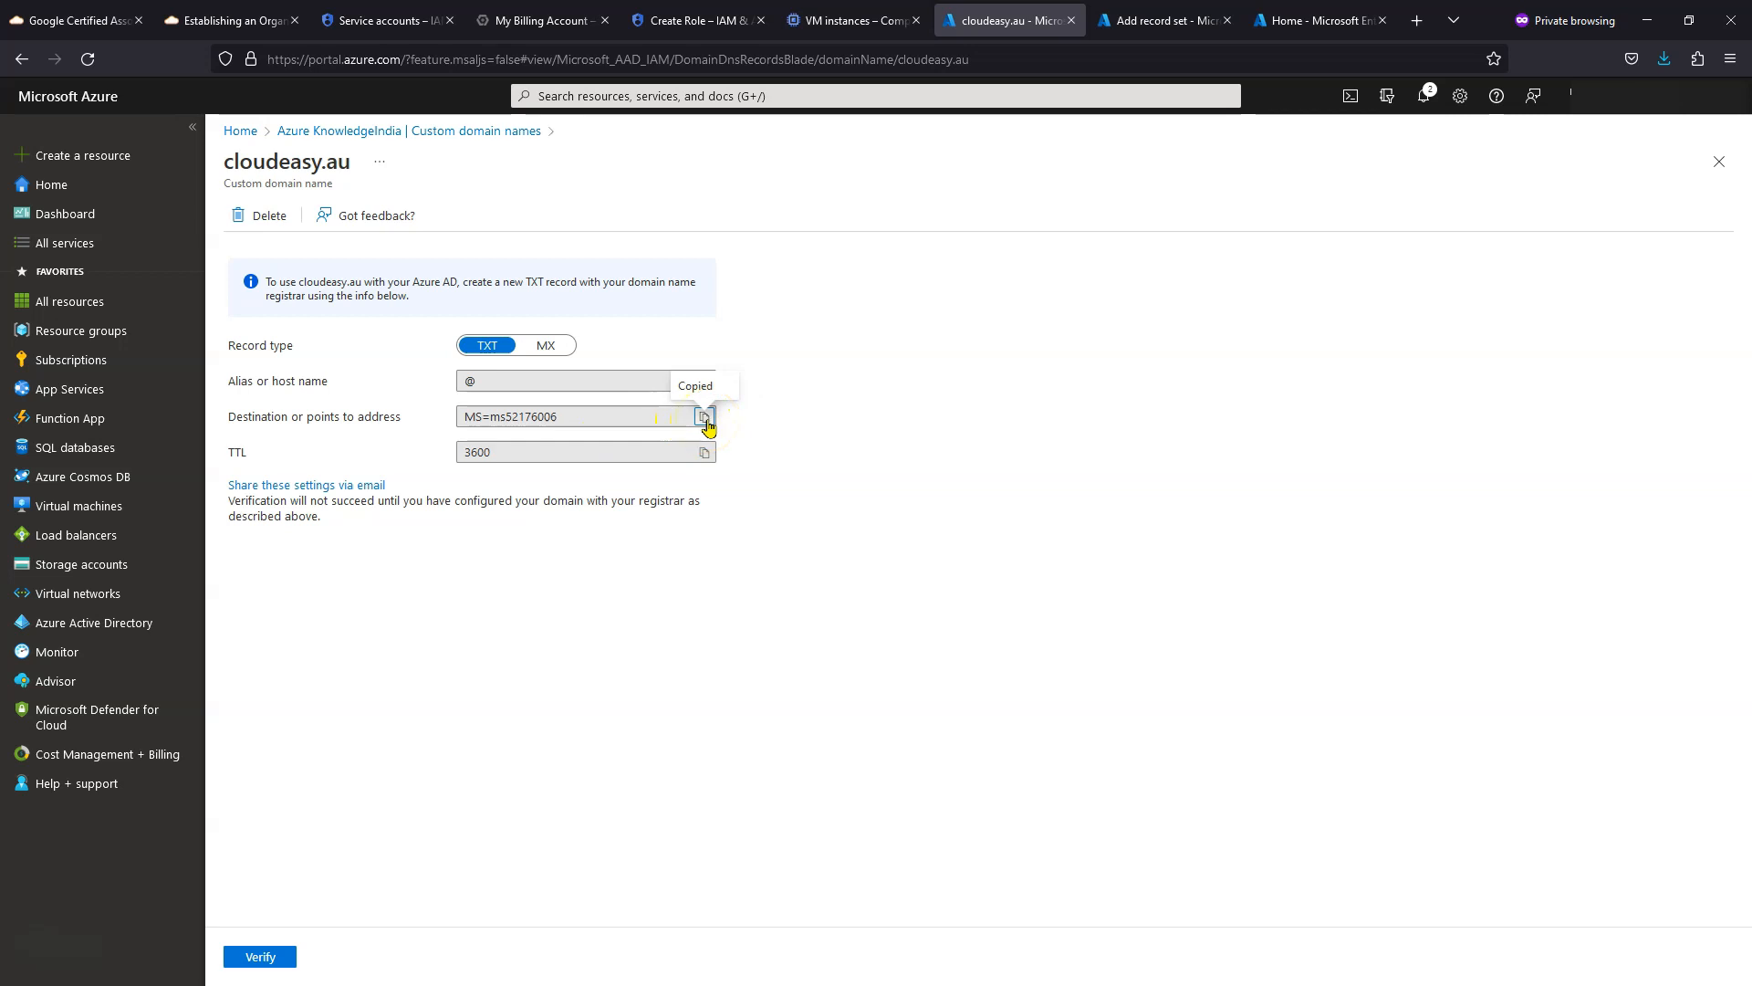
click(1164, 20)
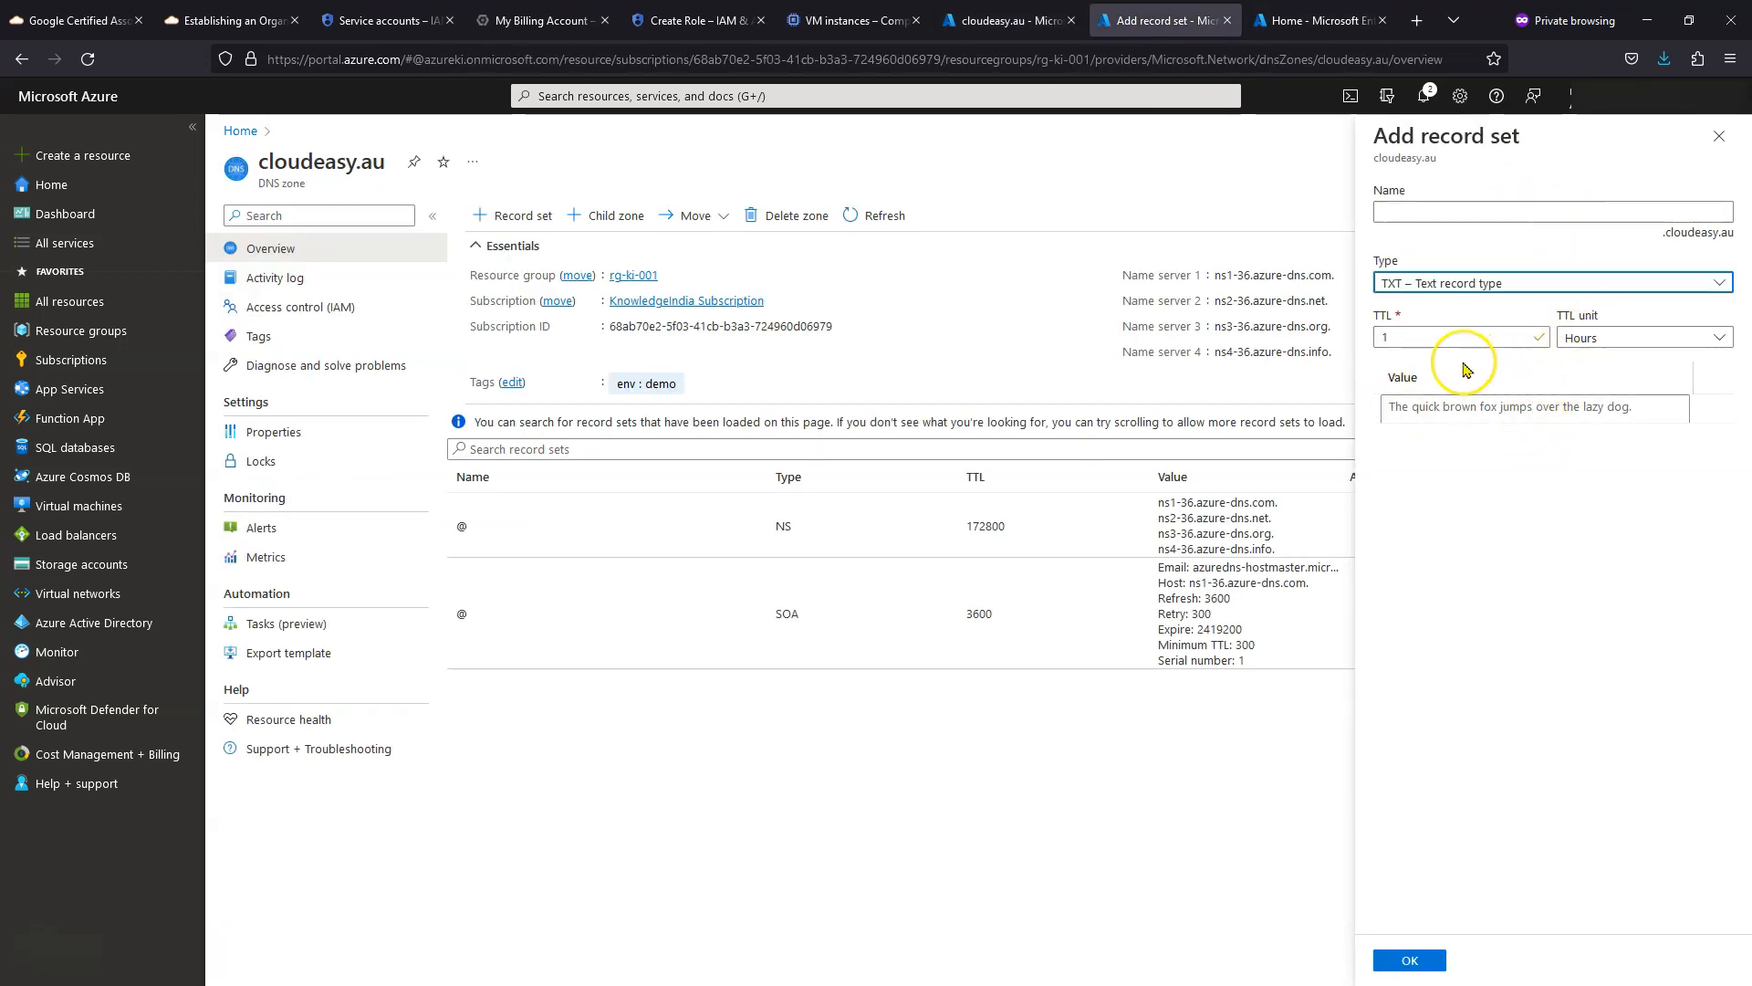
- Give the TXT record name @, value MS=ms52176006 and TTL 3600 seconds, and create it
click(1445, 411)
text(MS=ms52176006)
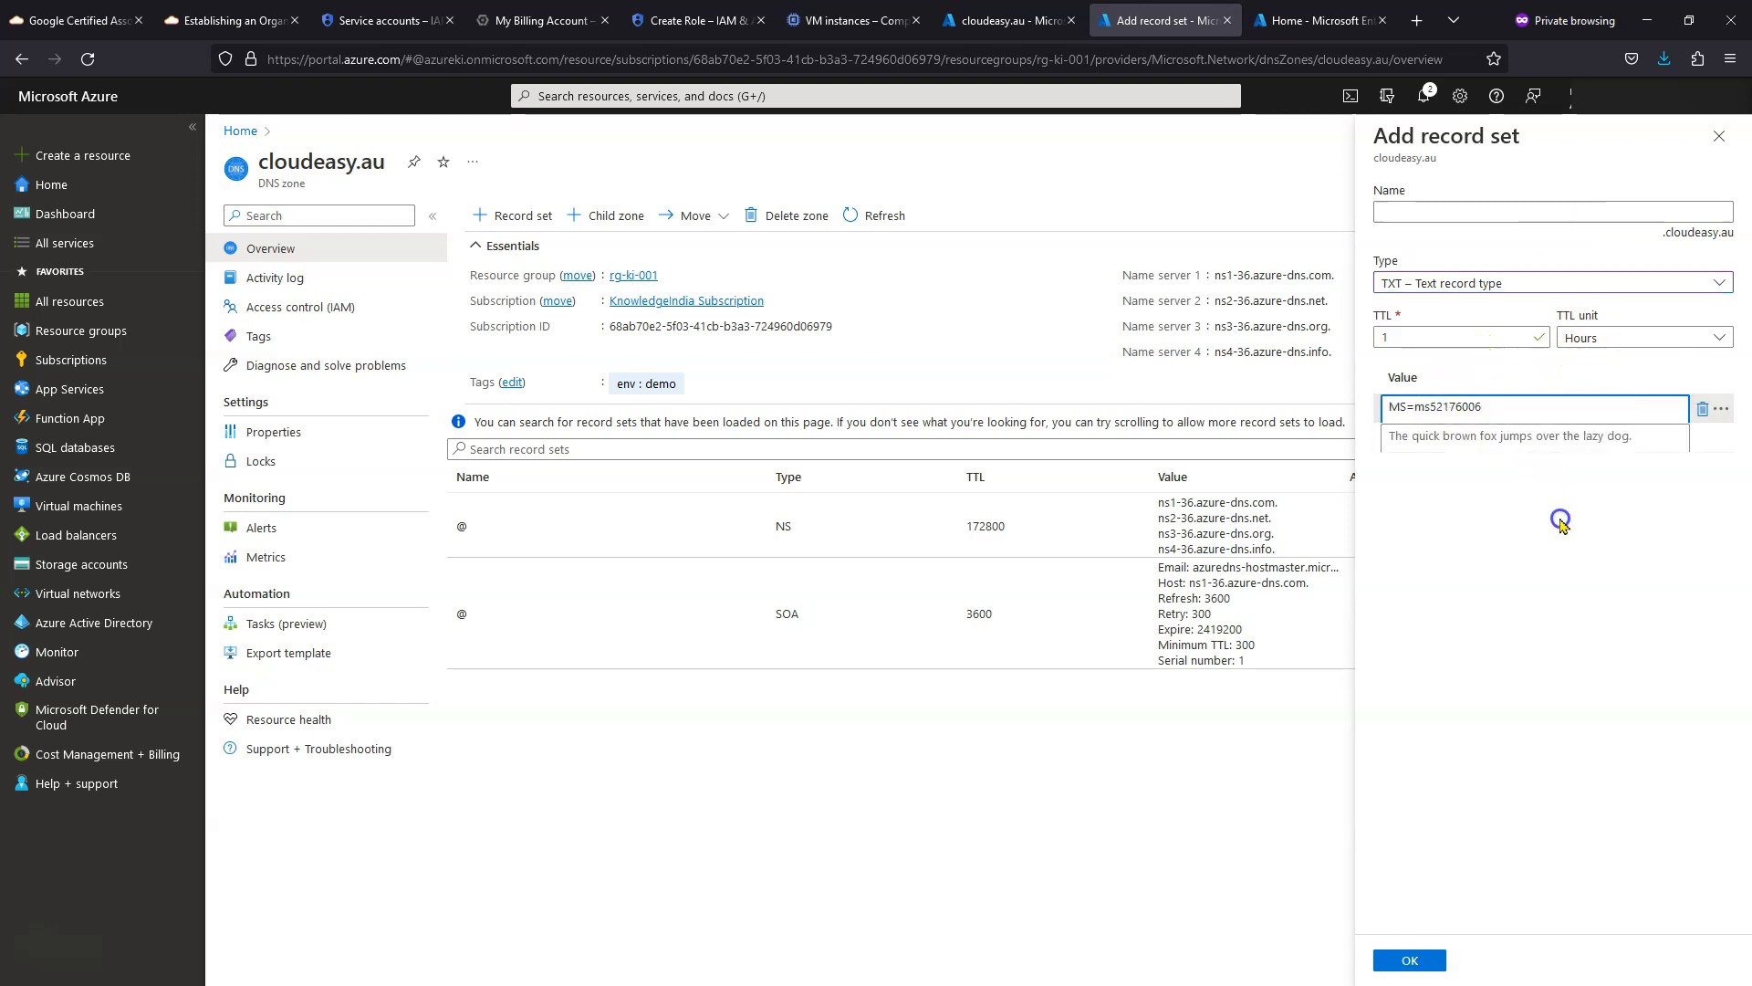
click(1431, 212)
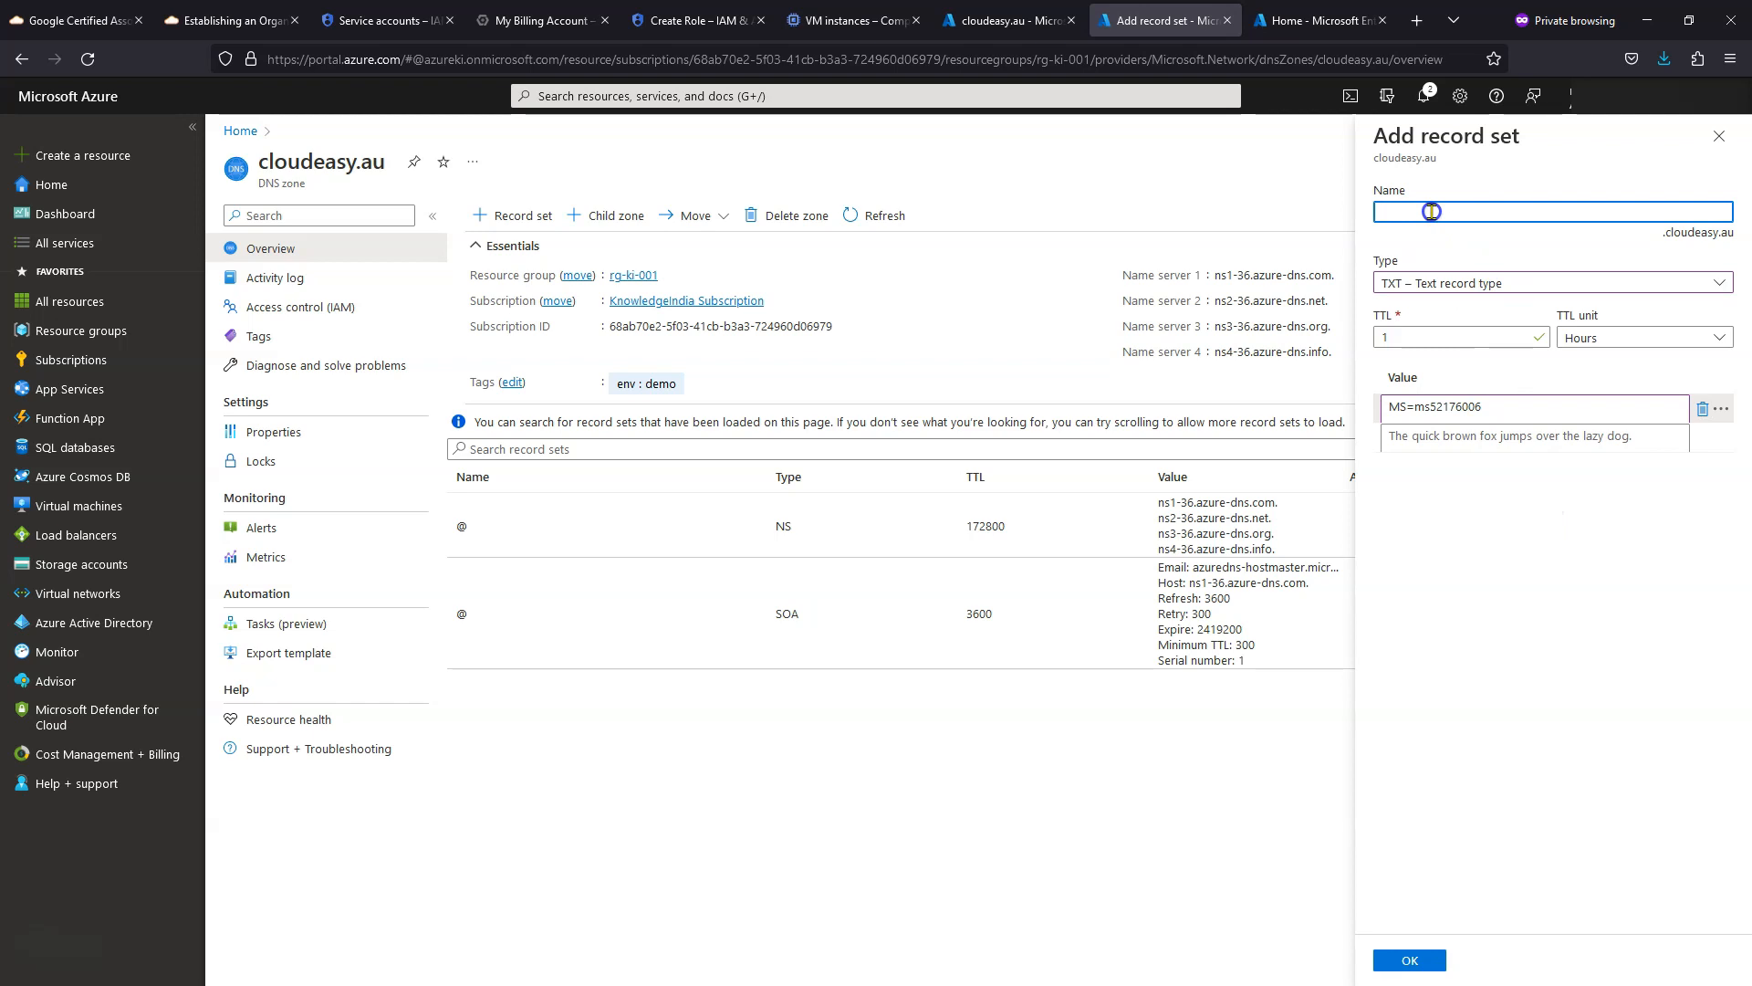
click(1501, 414)
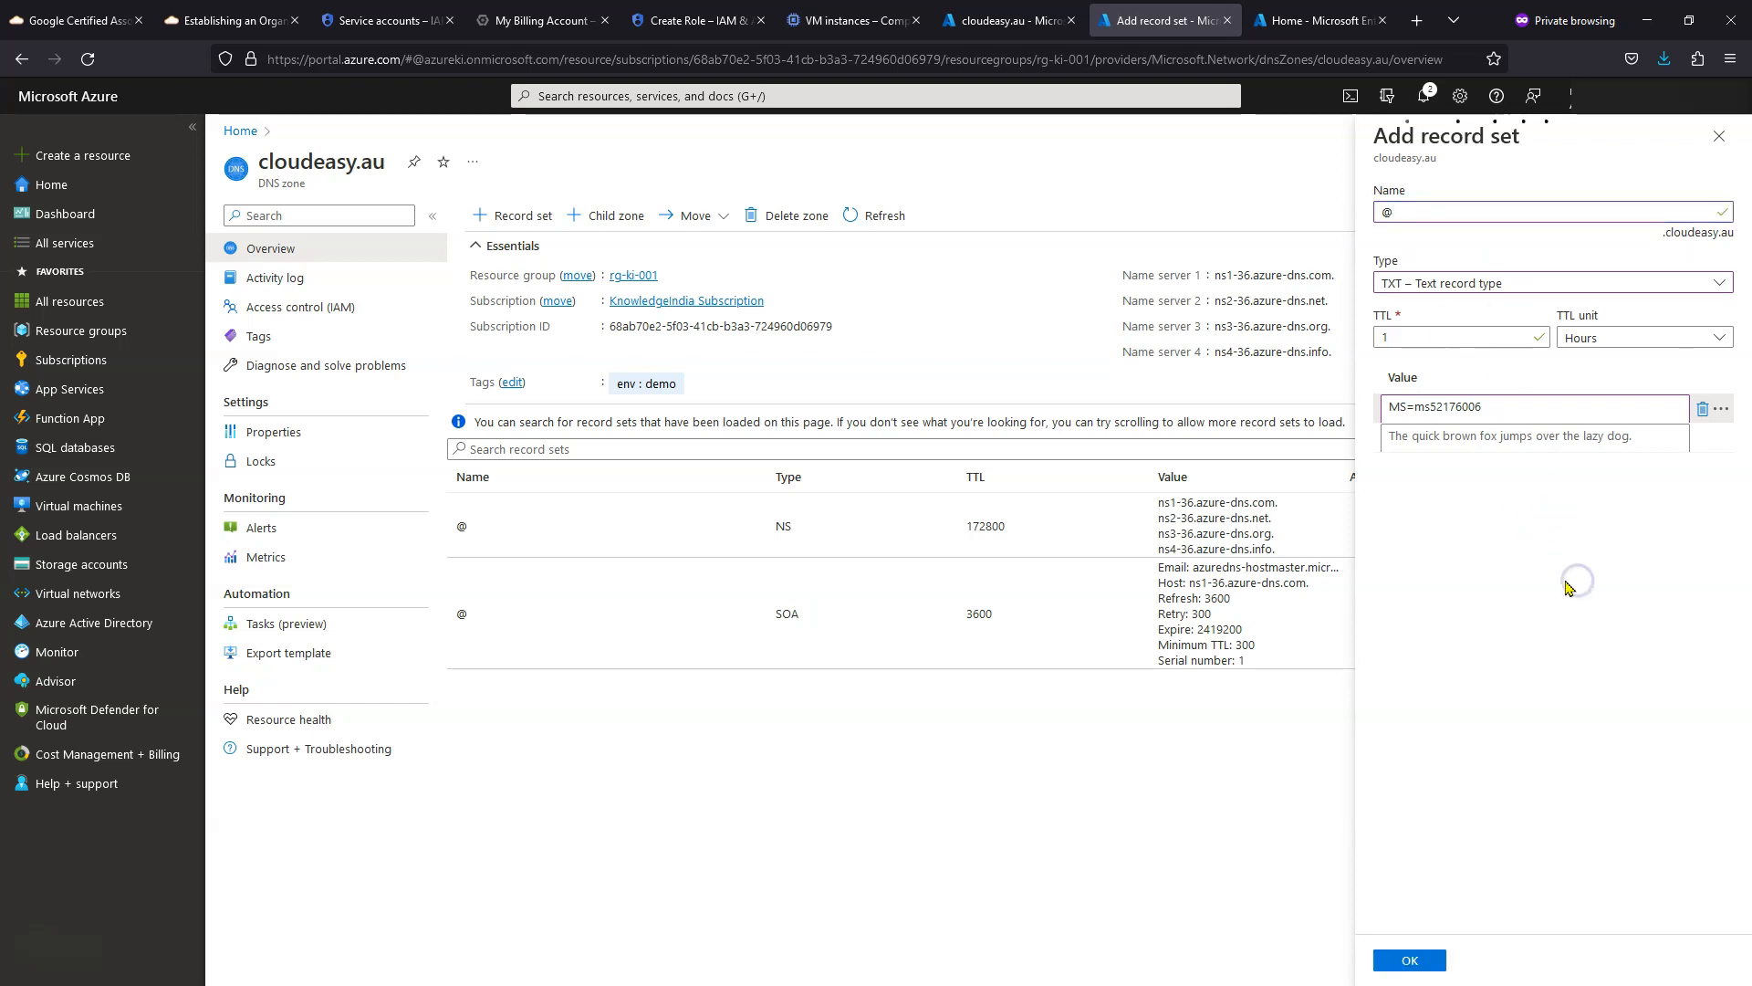
click(1004, 20)
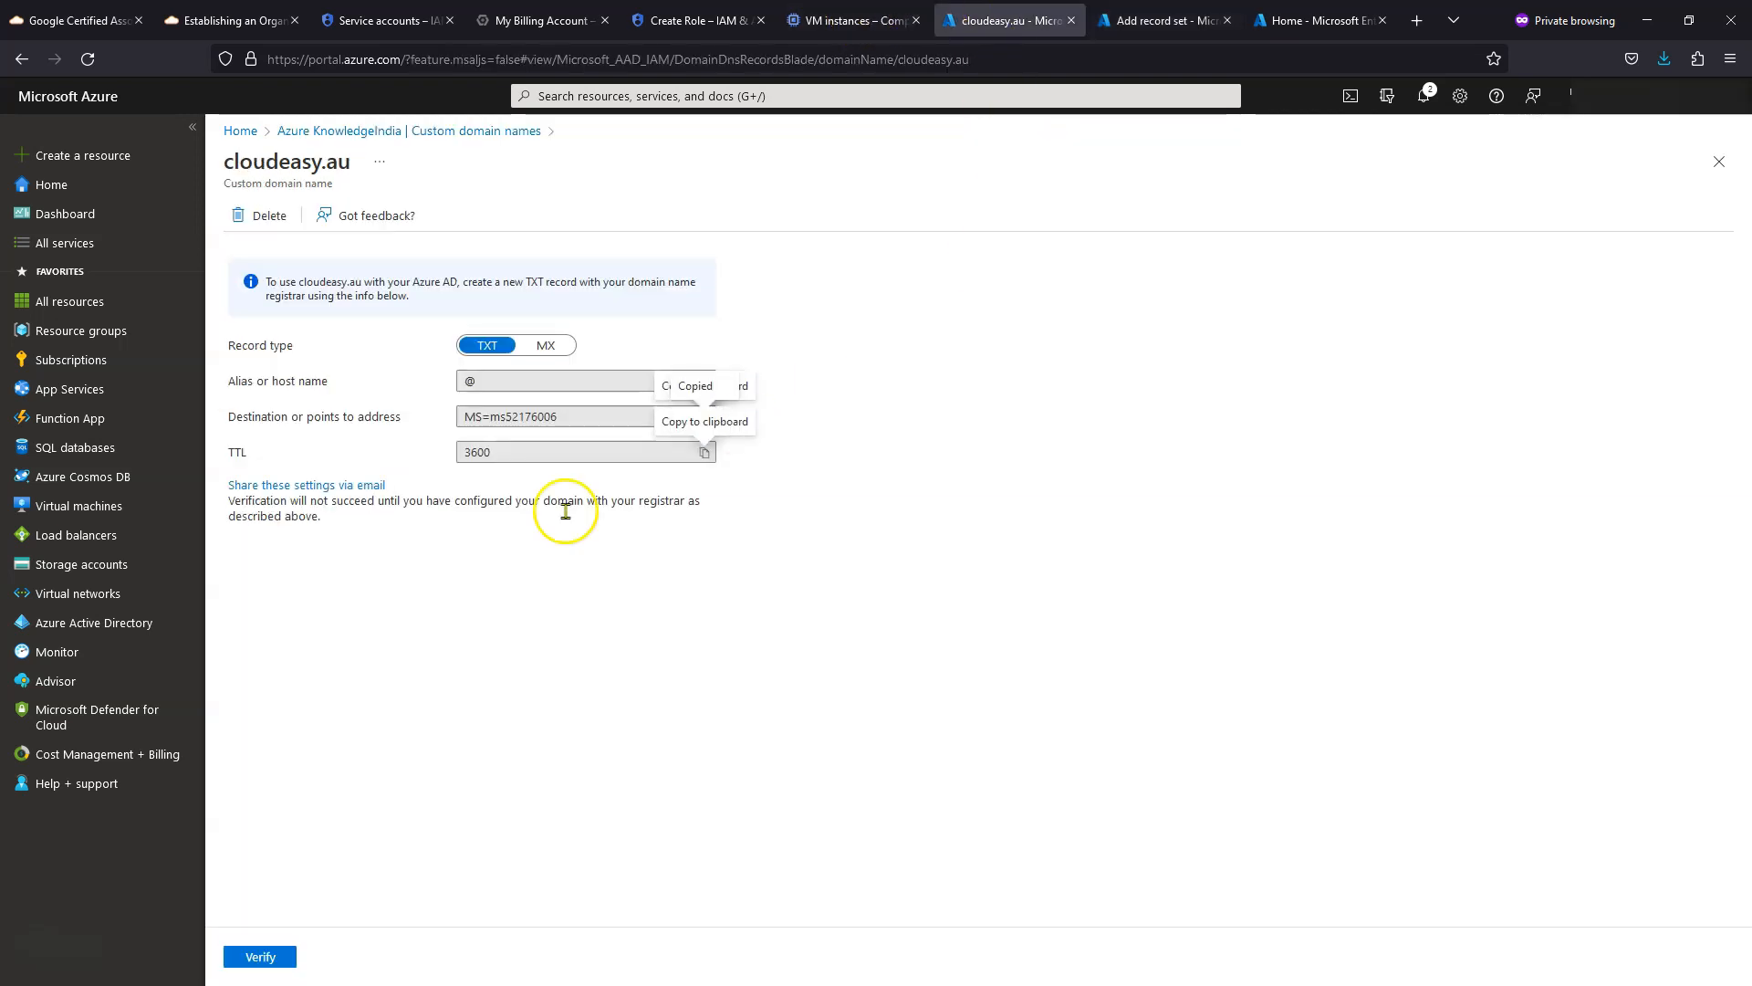
click(1157, 20)
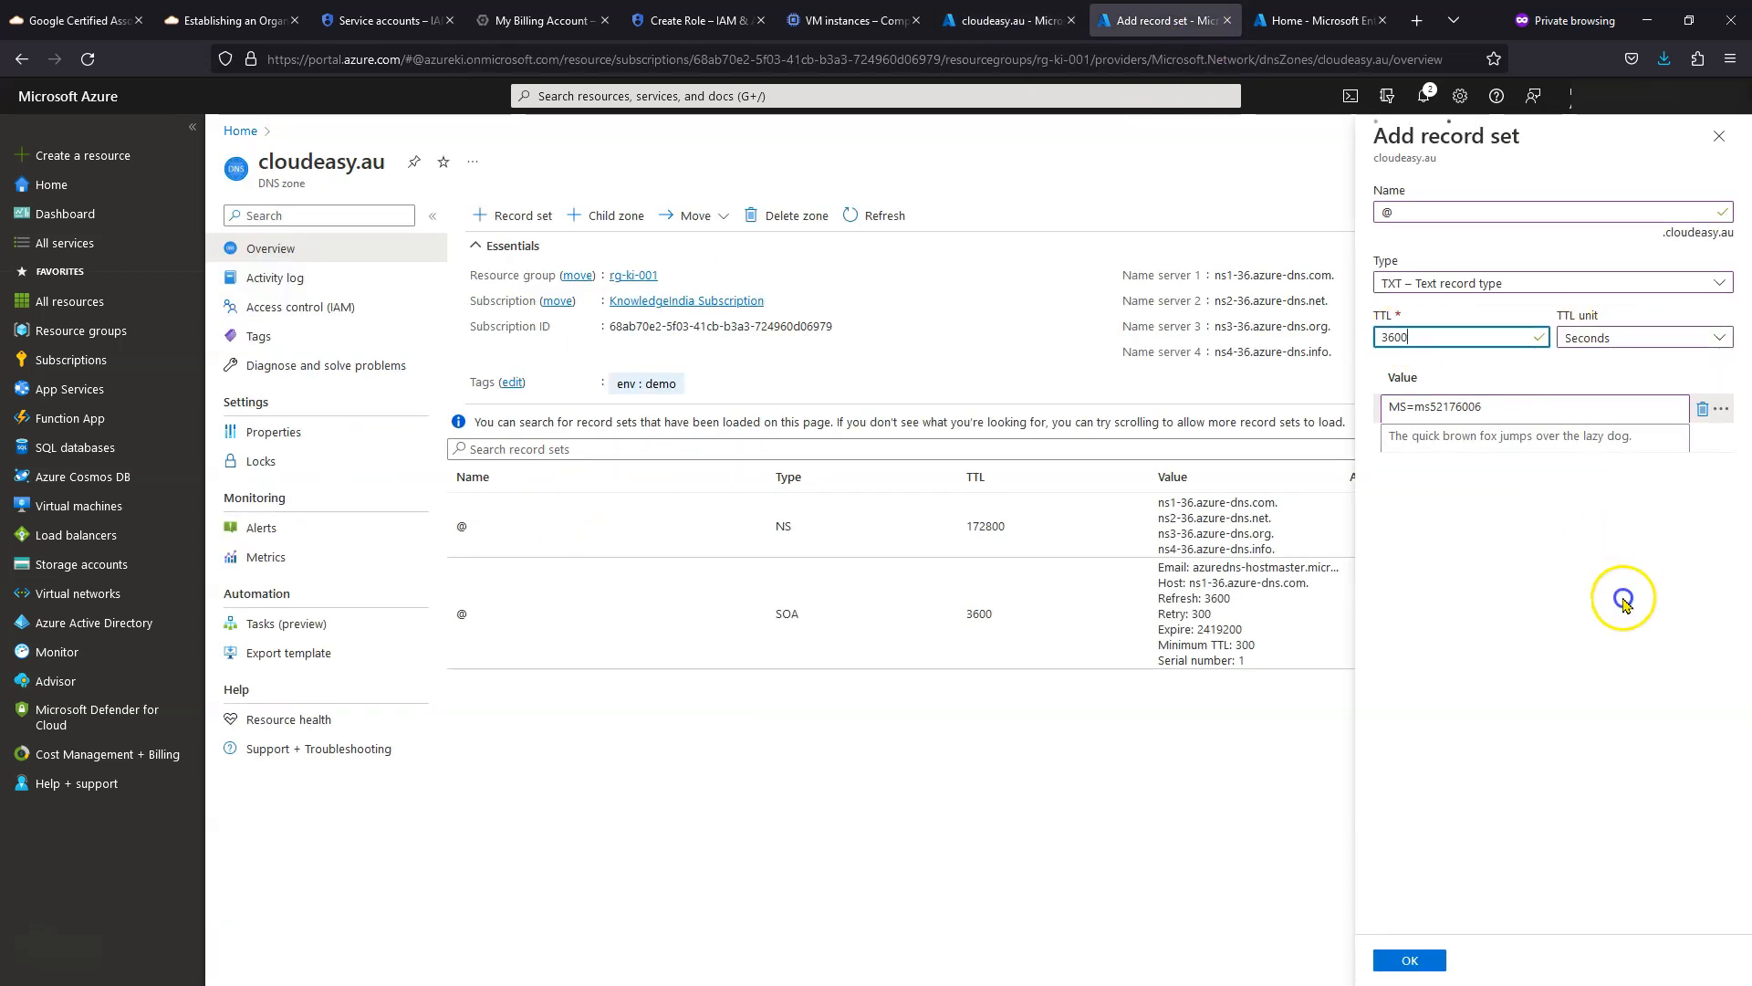
click(1583, 545)
click(1714, 442)
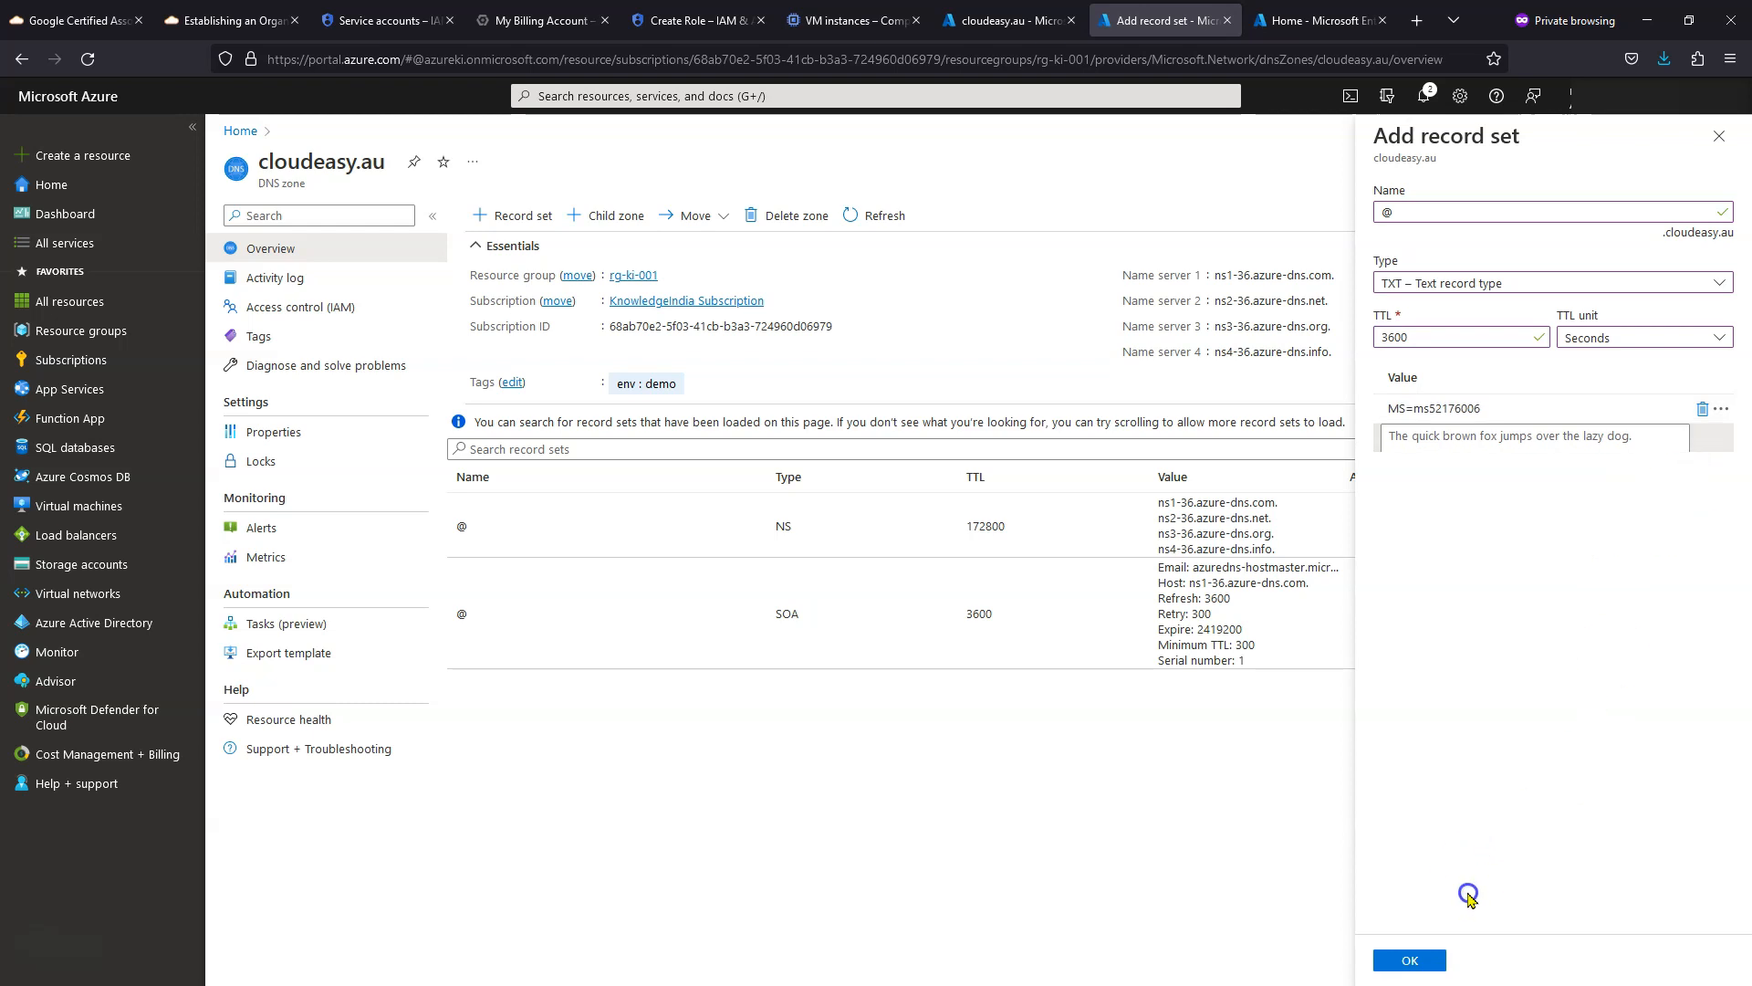
click(1434, 960)
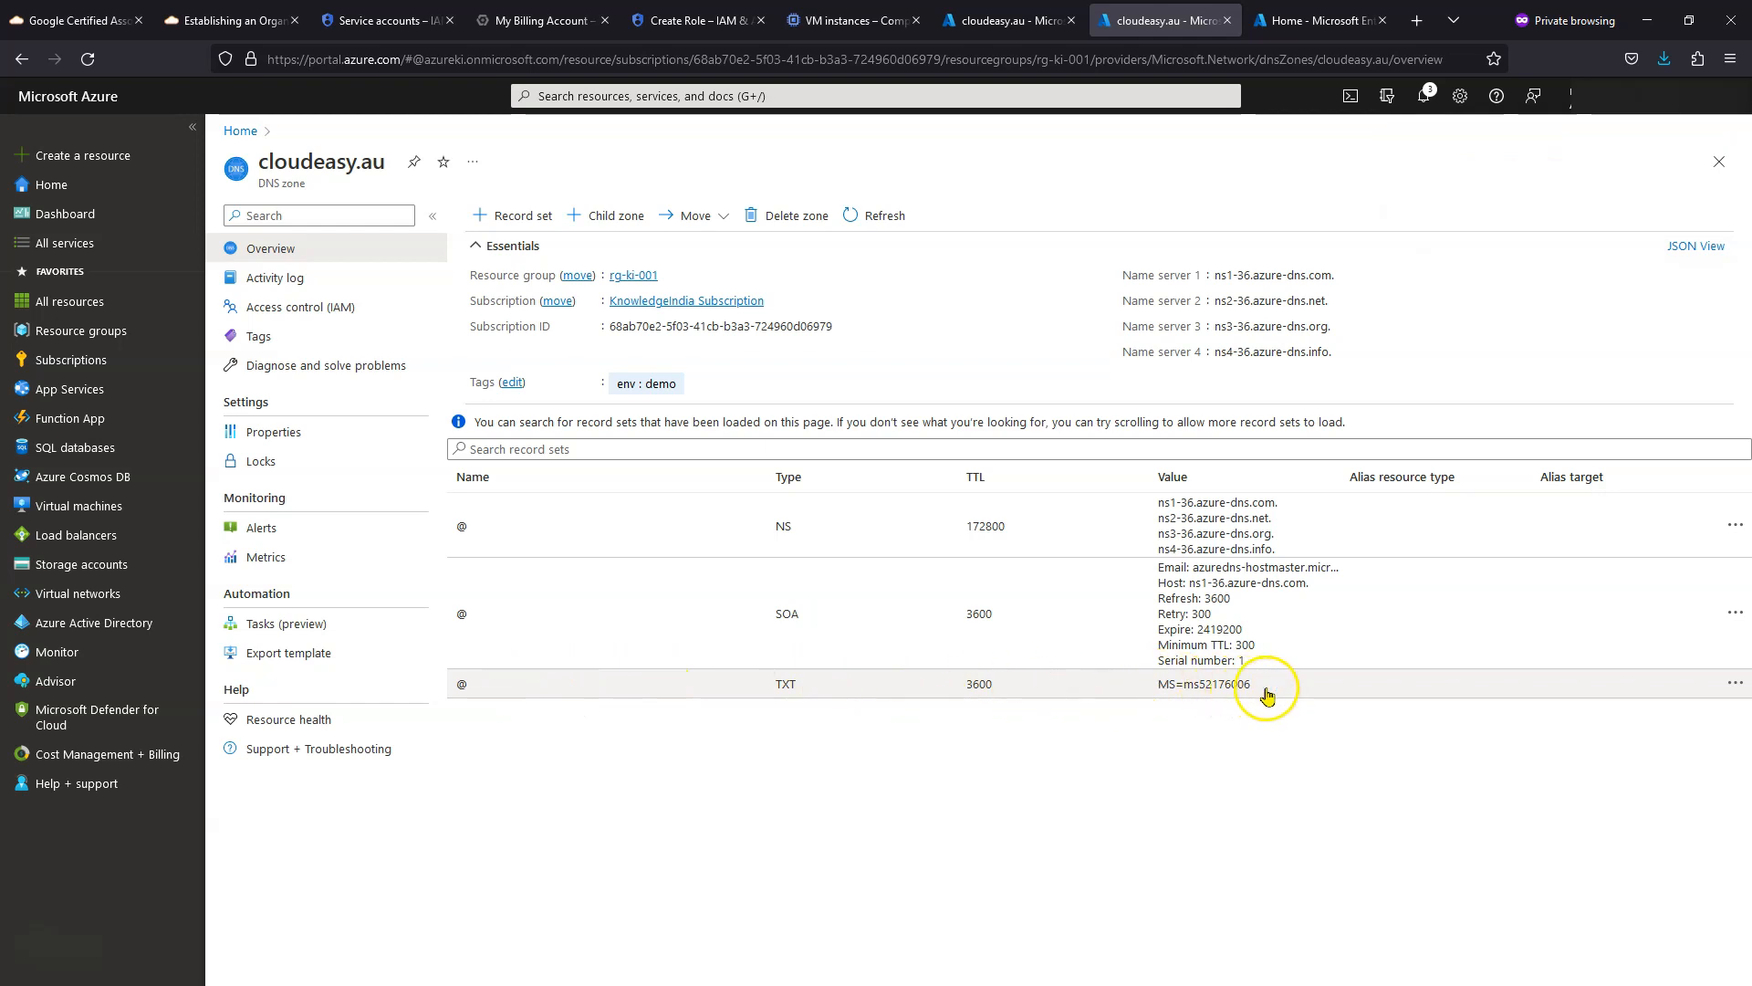
click(963, 13)
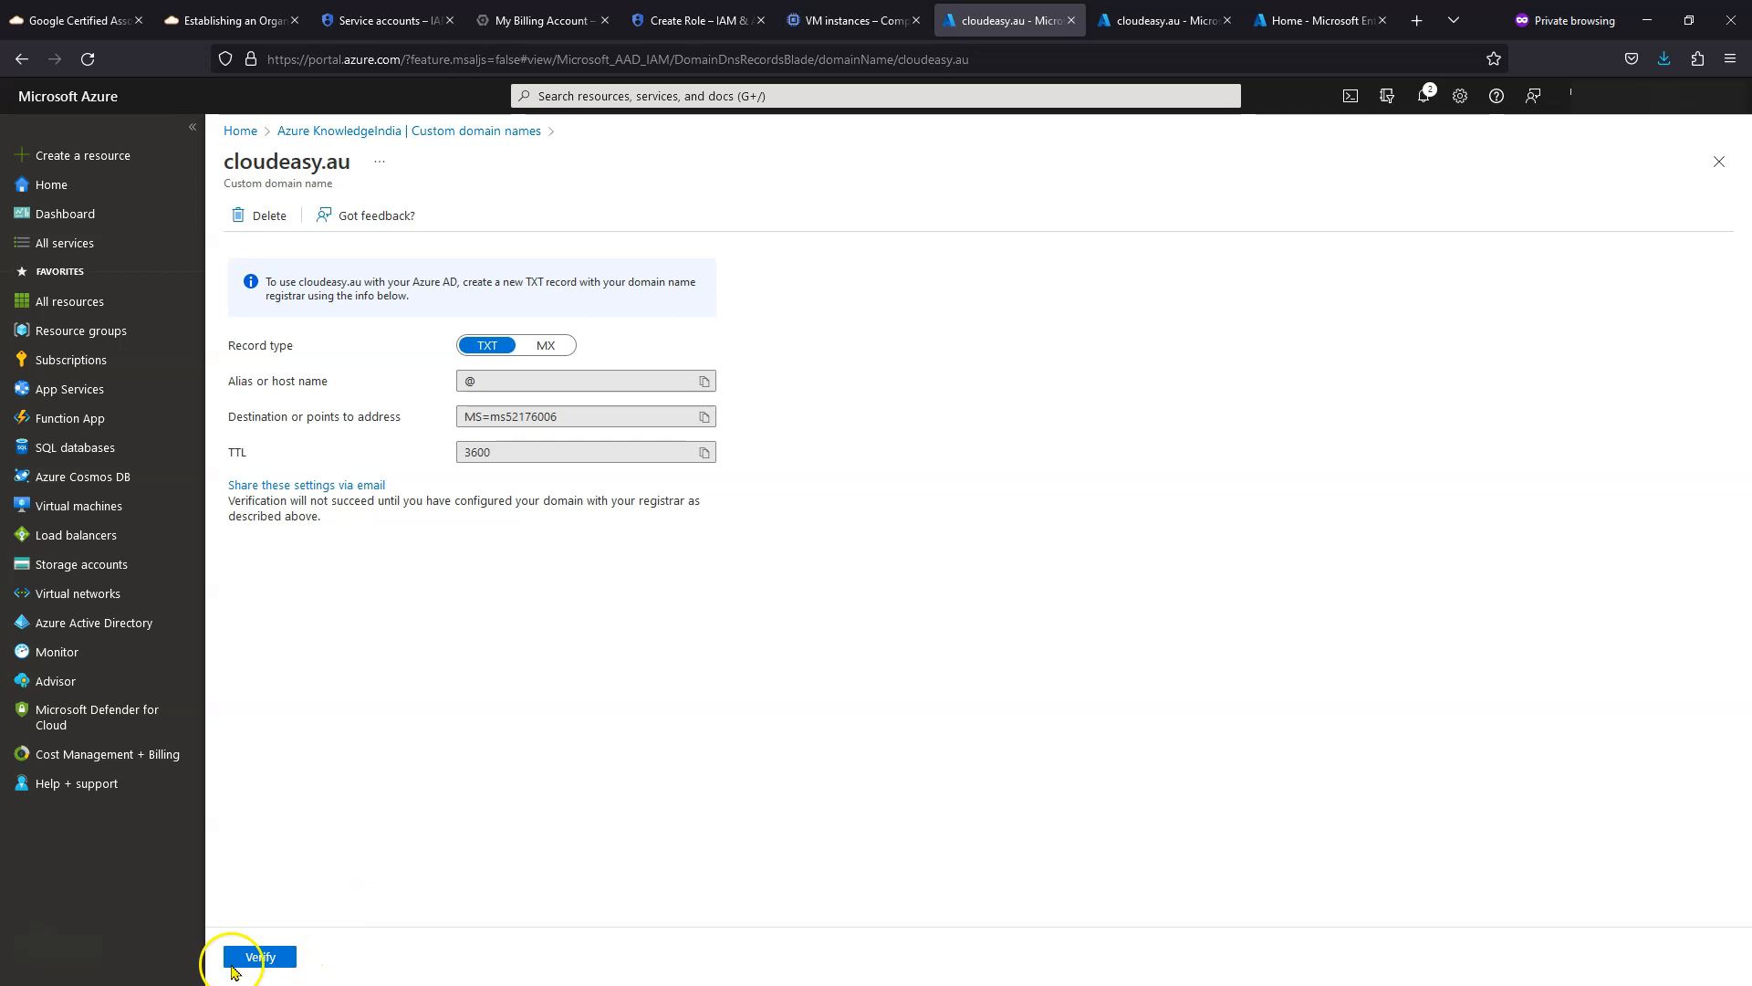
- Verify ownership of cloudeasy.au from its custom domain name page
click(259, 960)
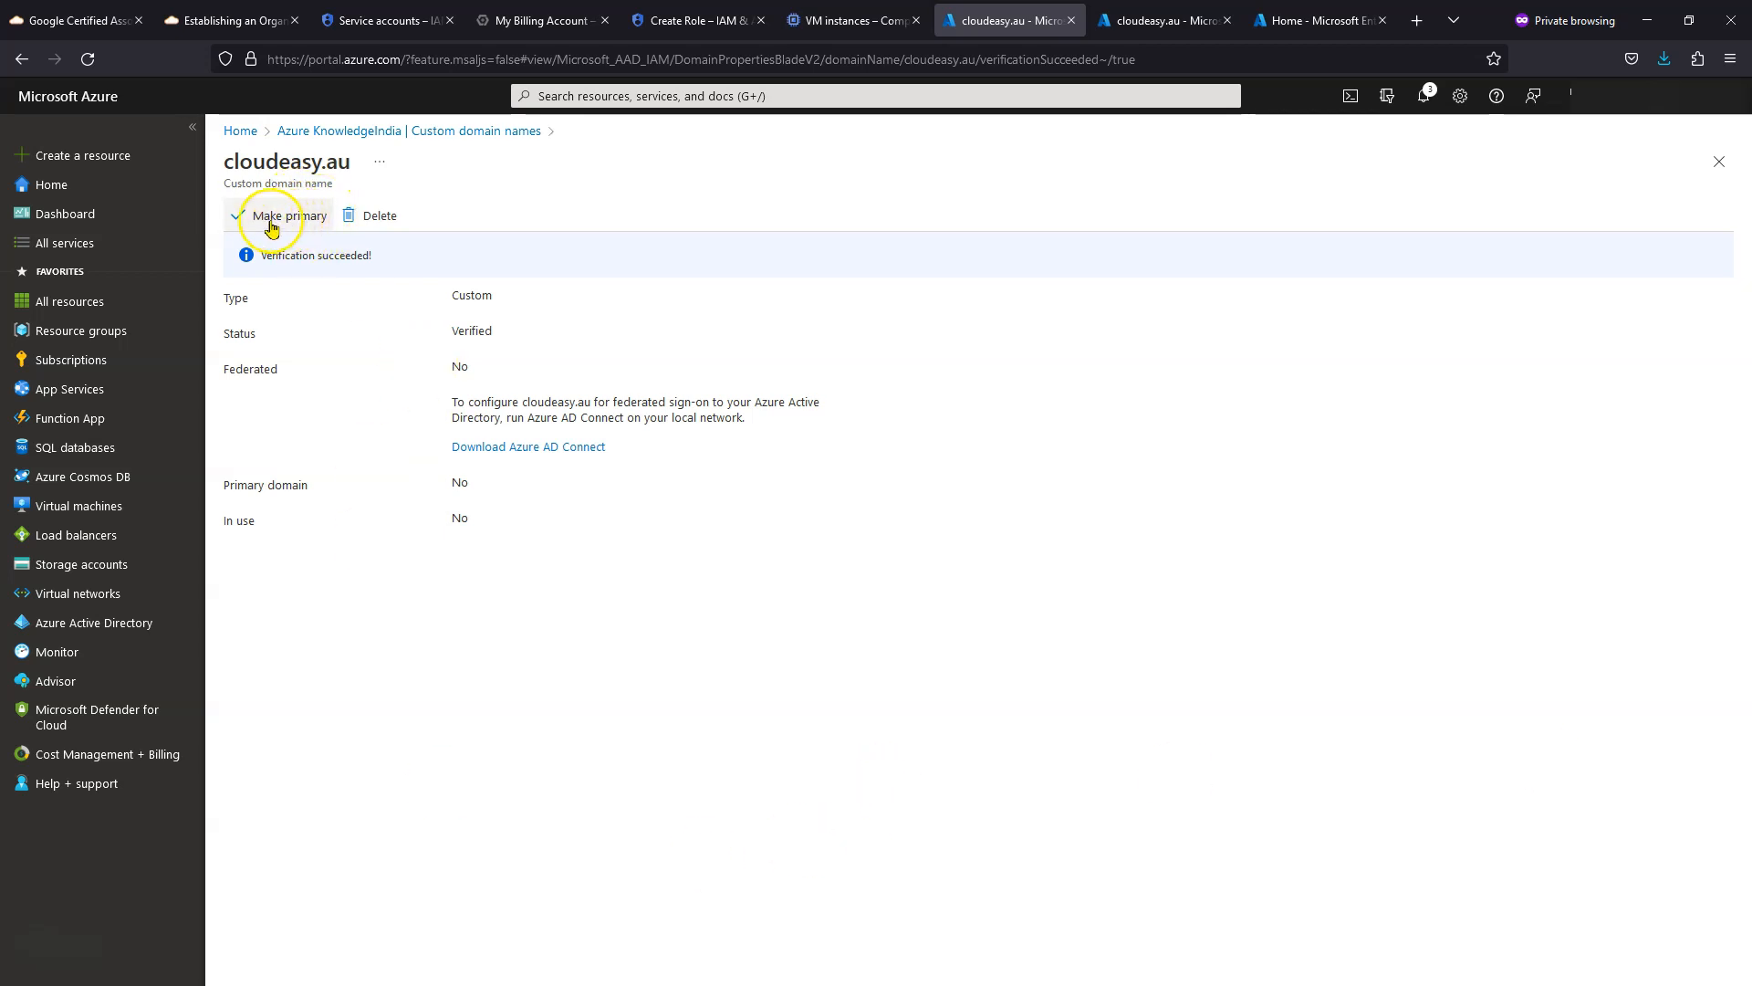
- Make cloudeasy.au the primary domain and refresh the custom domain names list
click(303, 228)
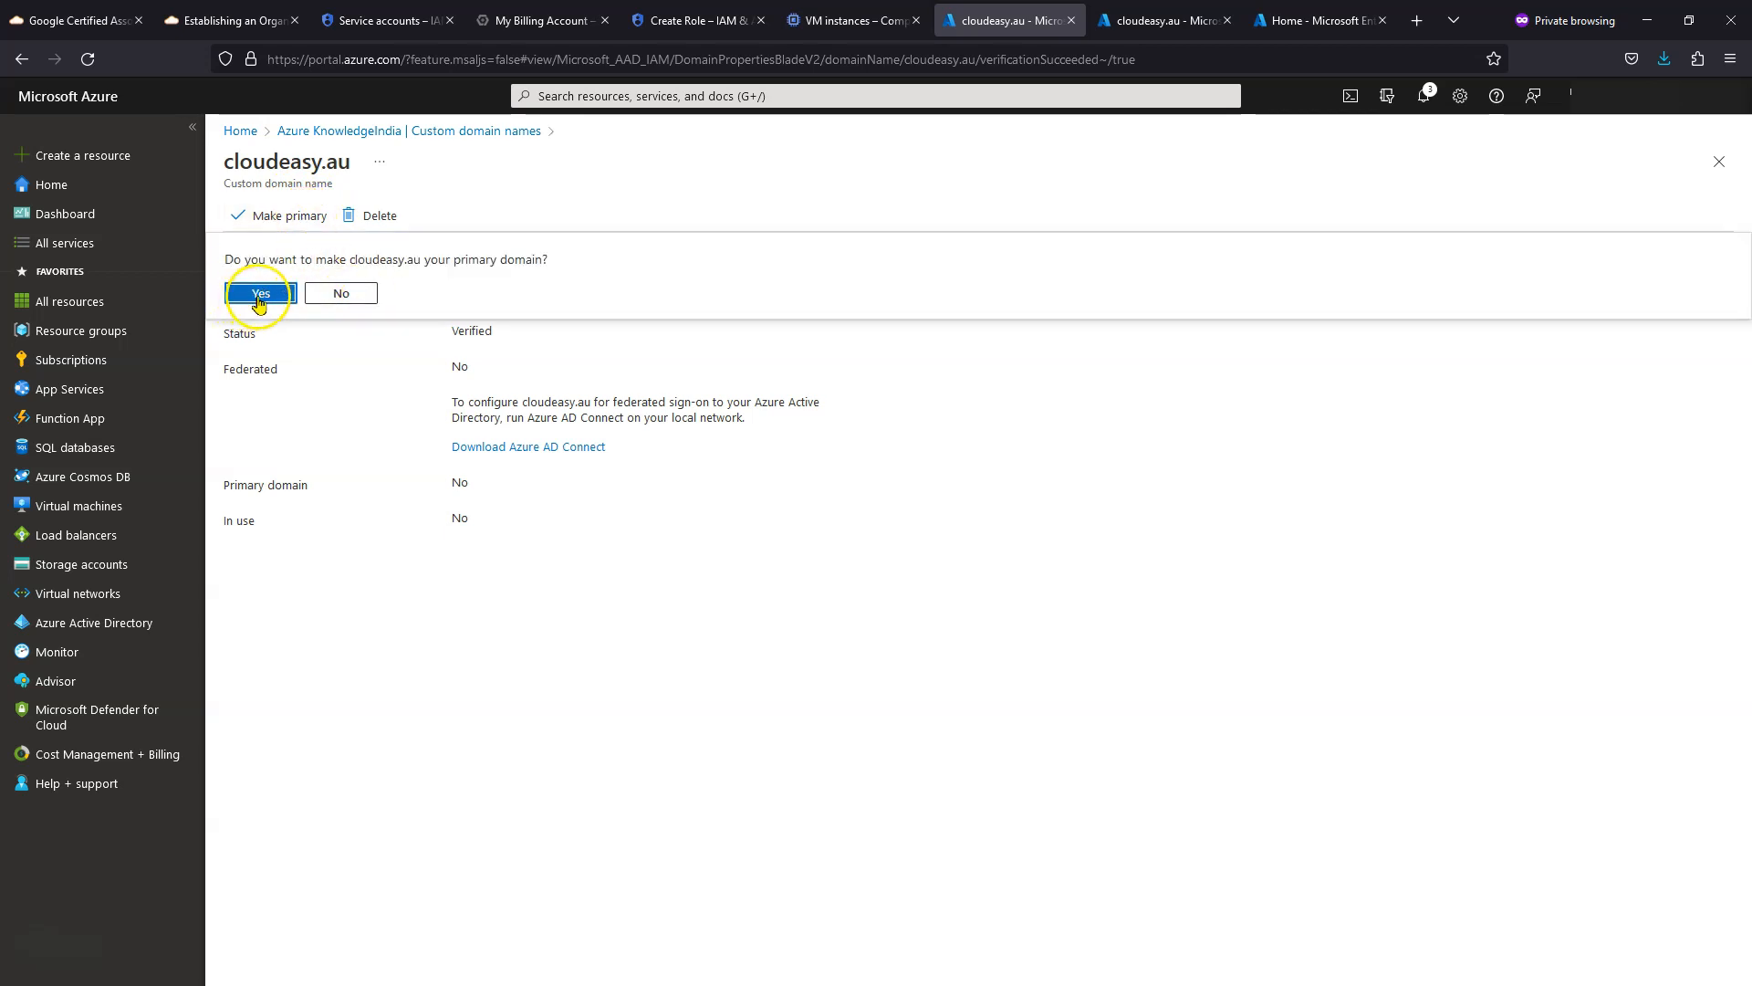
click(259, 297)
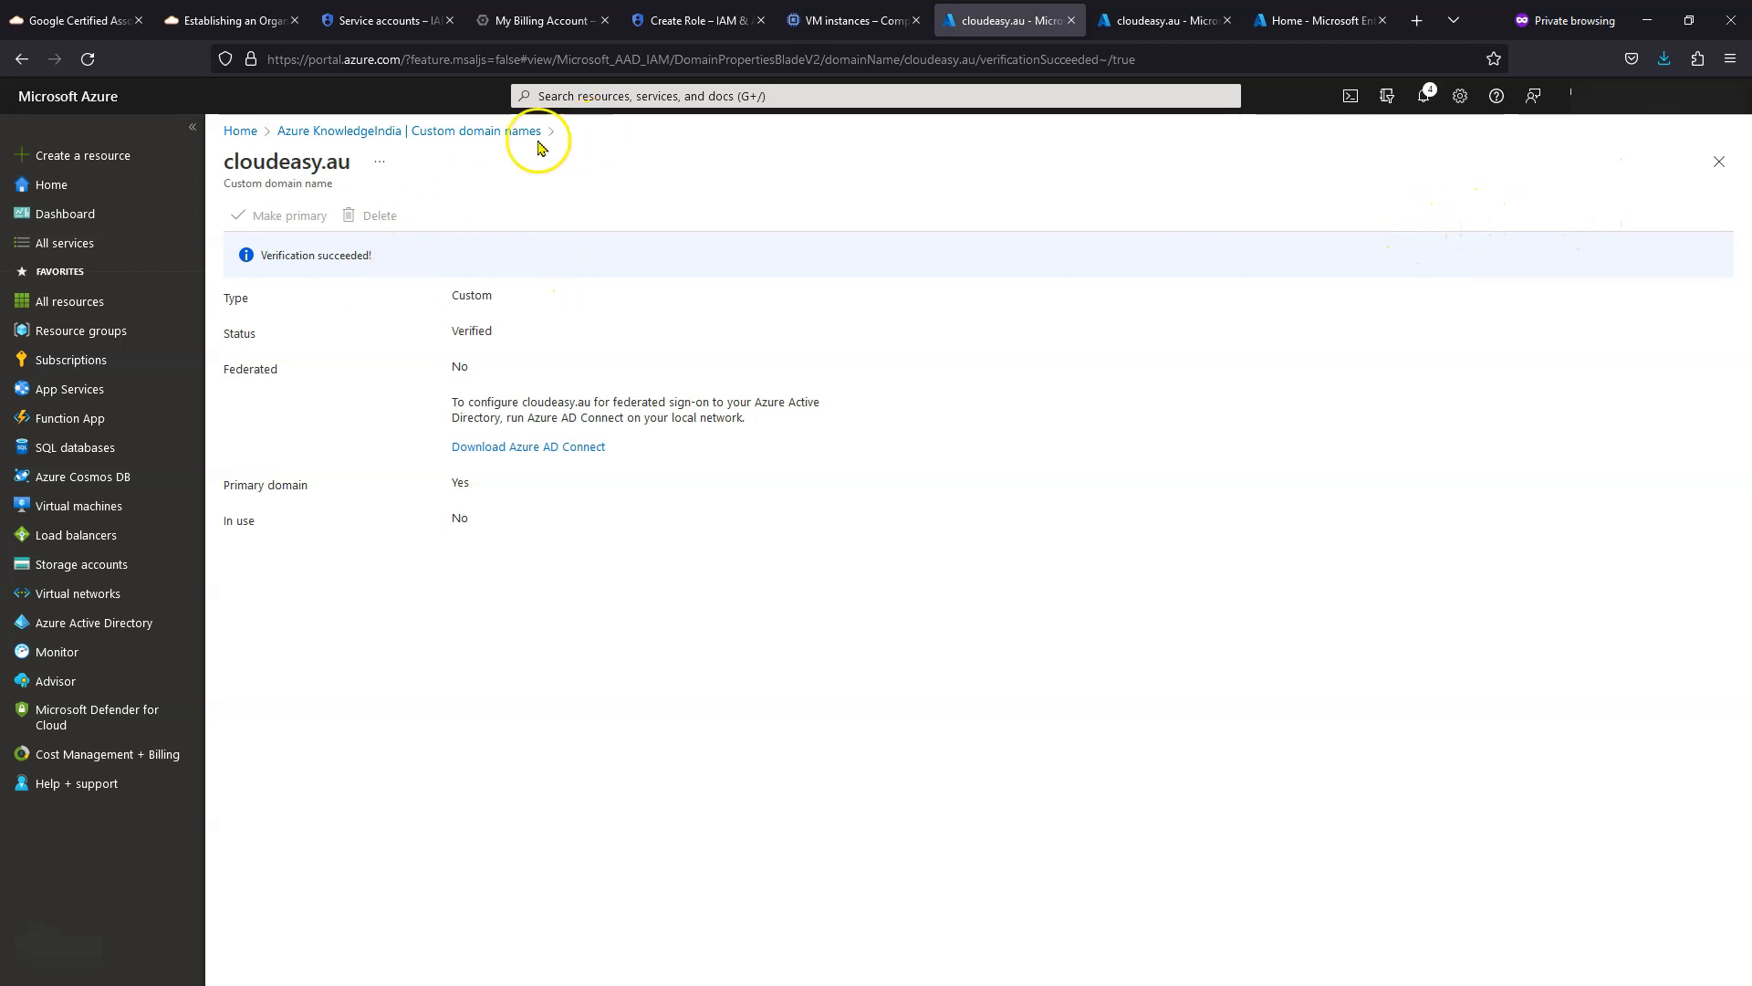
click(337, 131)
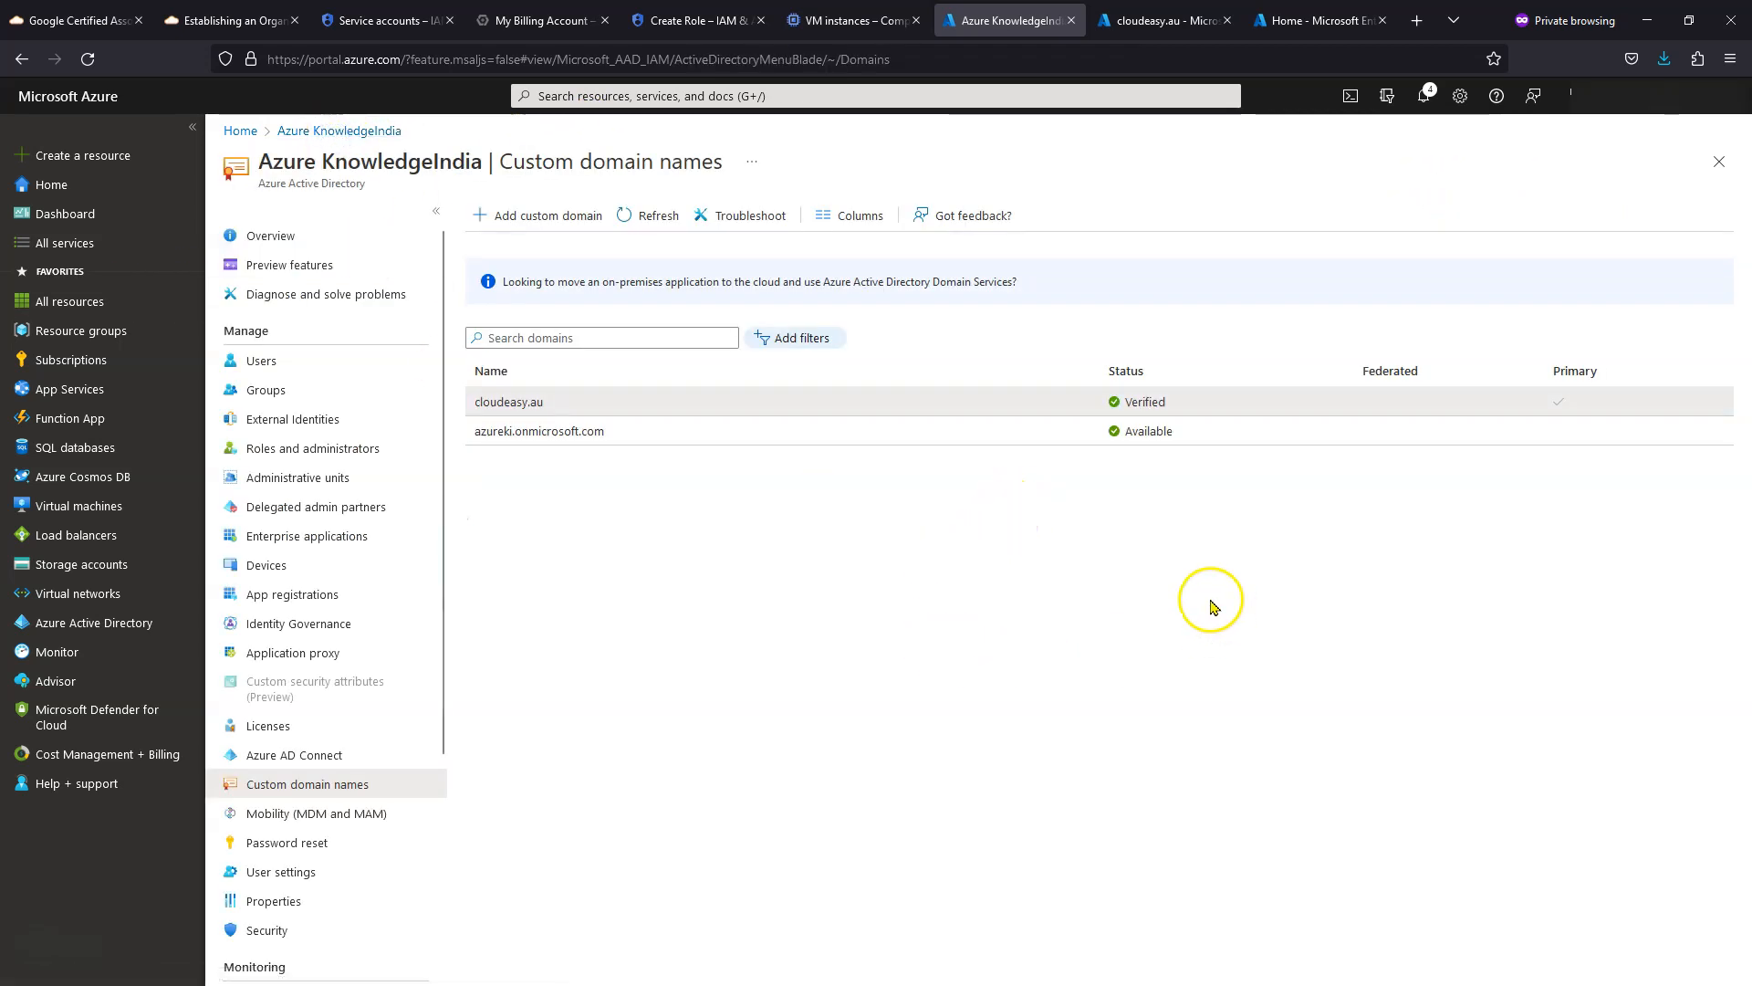
click(651, 216)
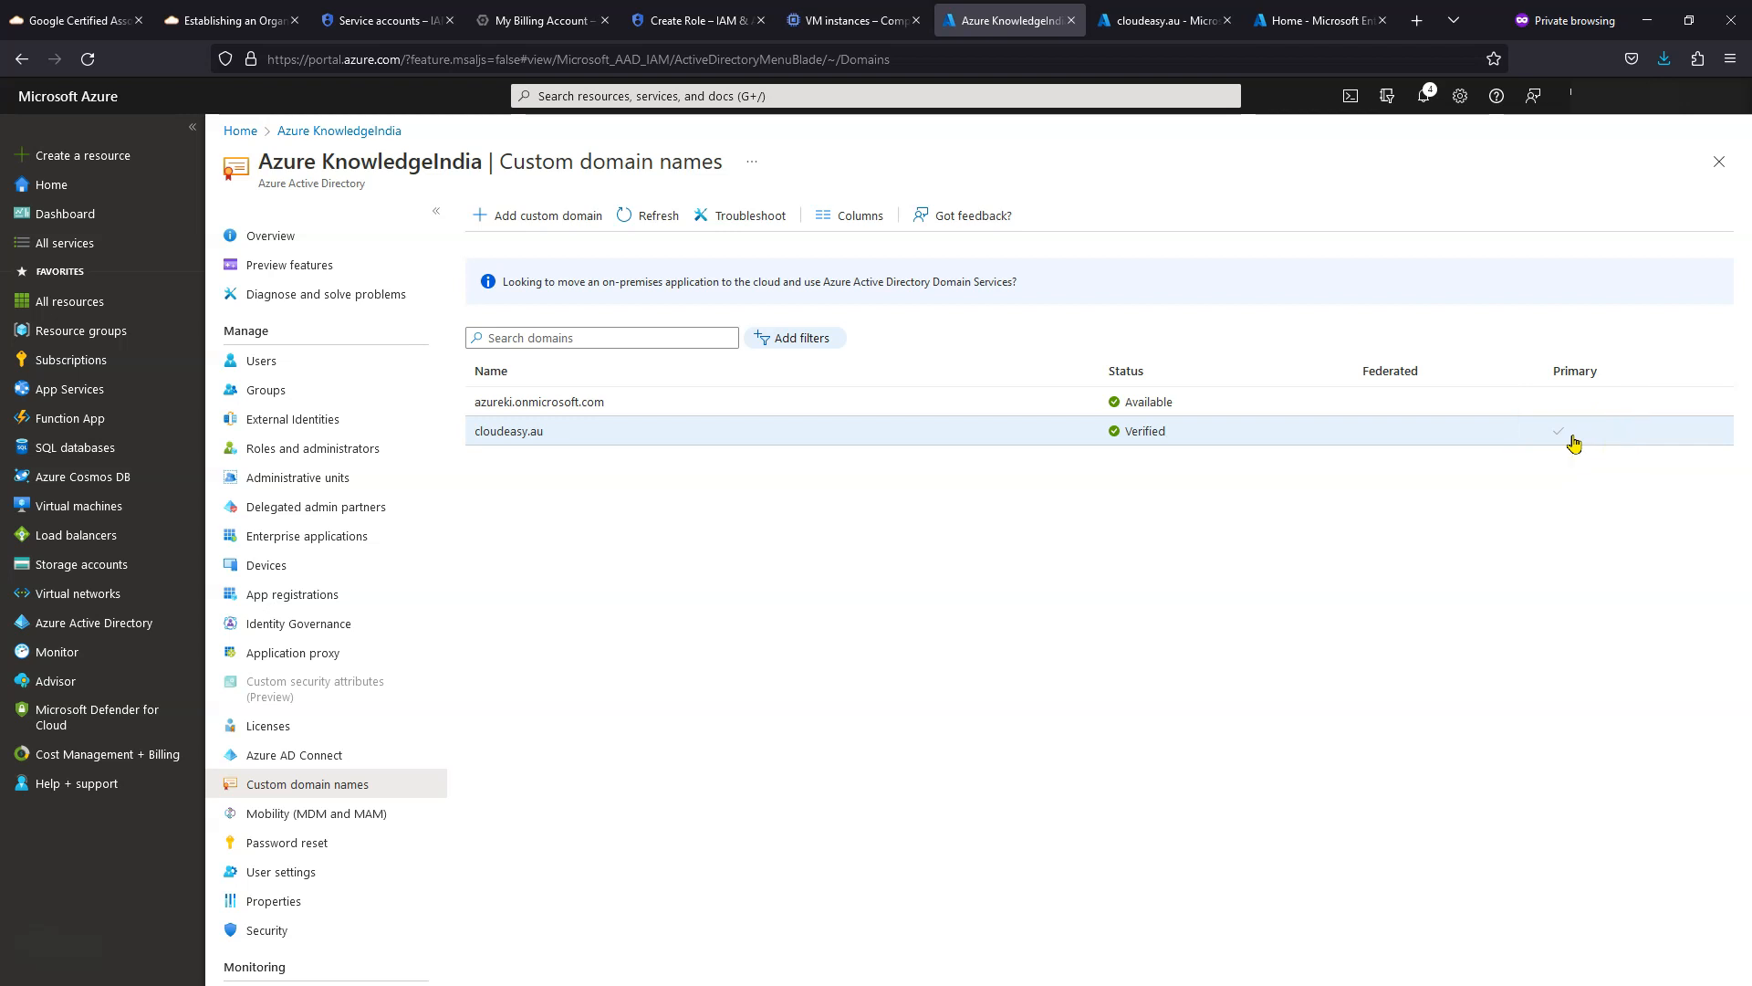
click(484, 413)
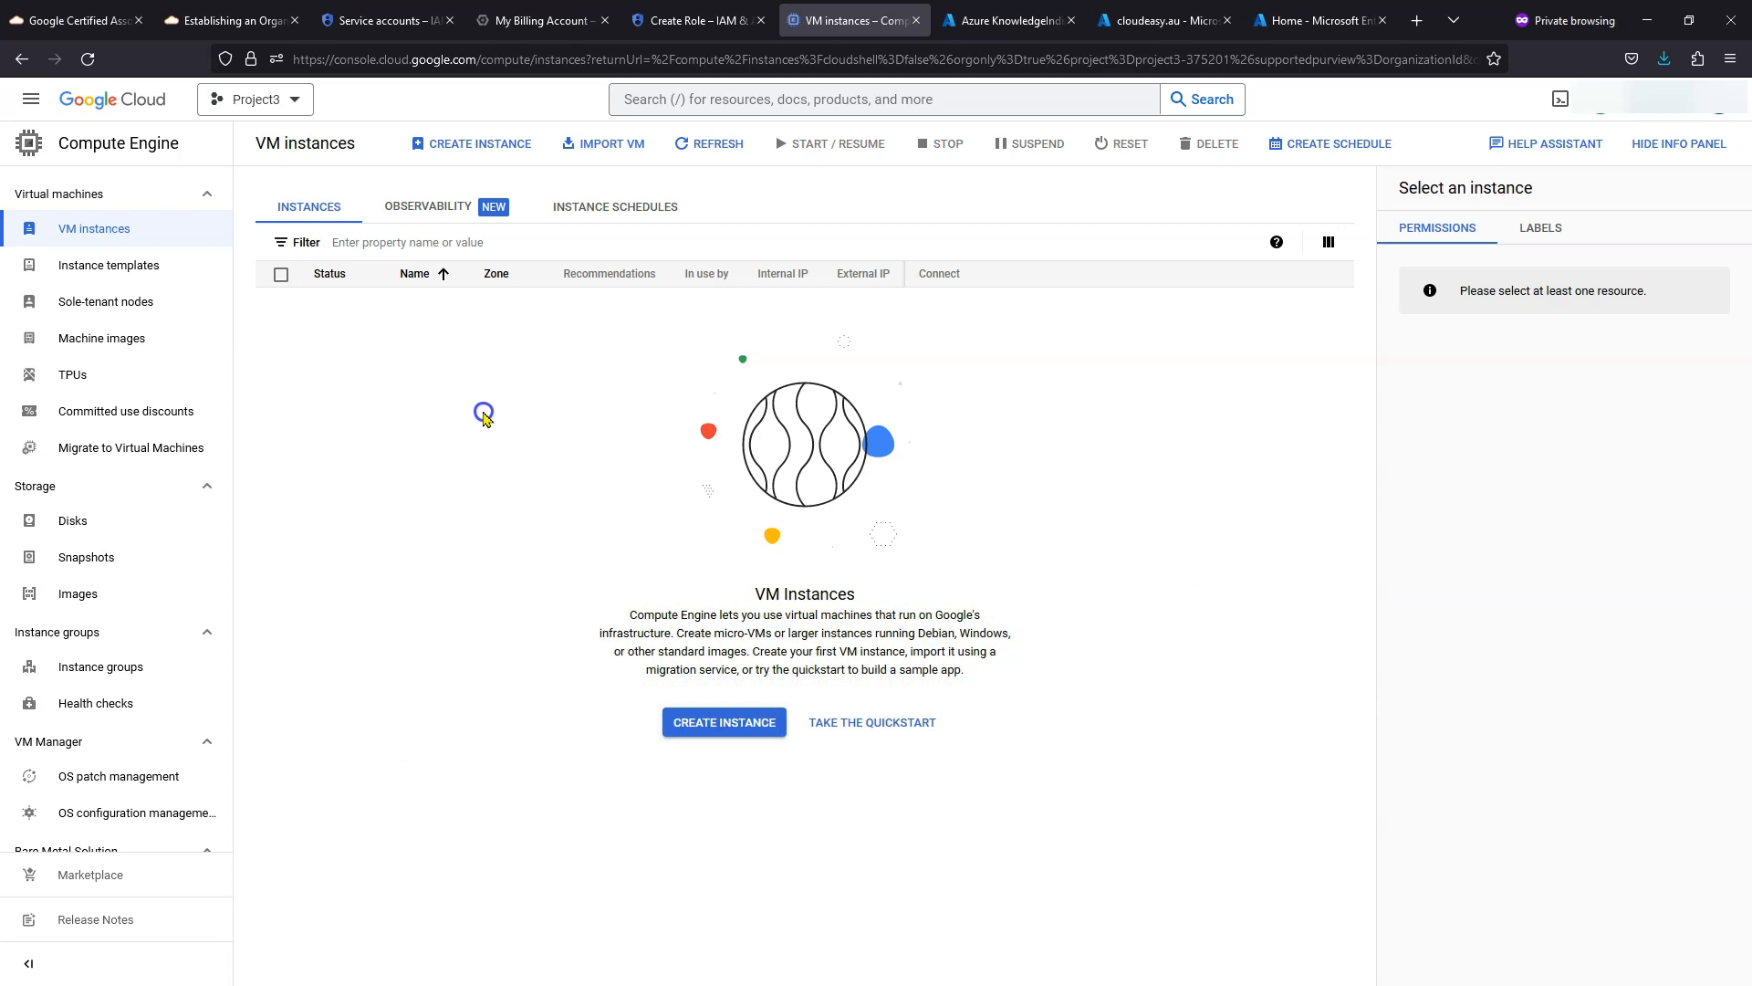
- Search the Google Cloud console for 'cloud identity'
click(873, 102)
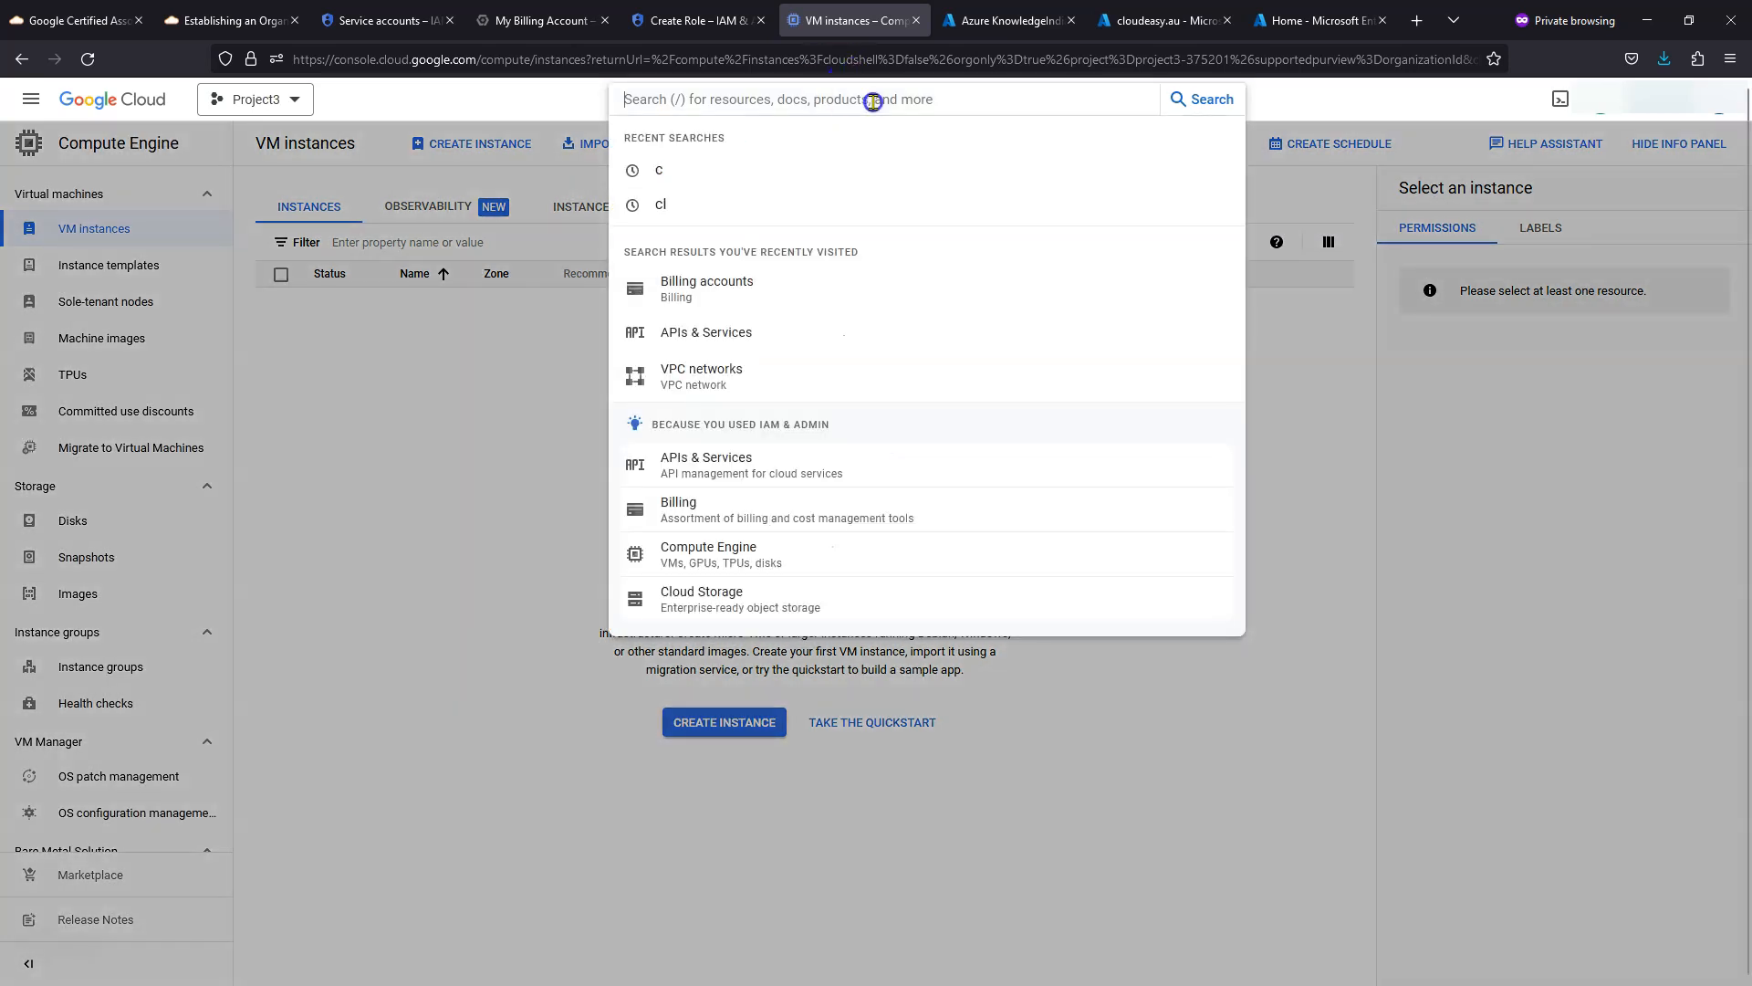
text(cloud id)
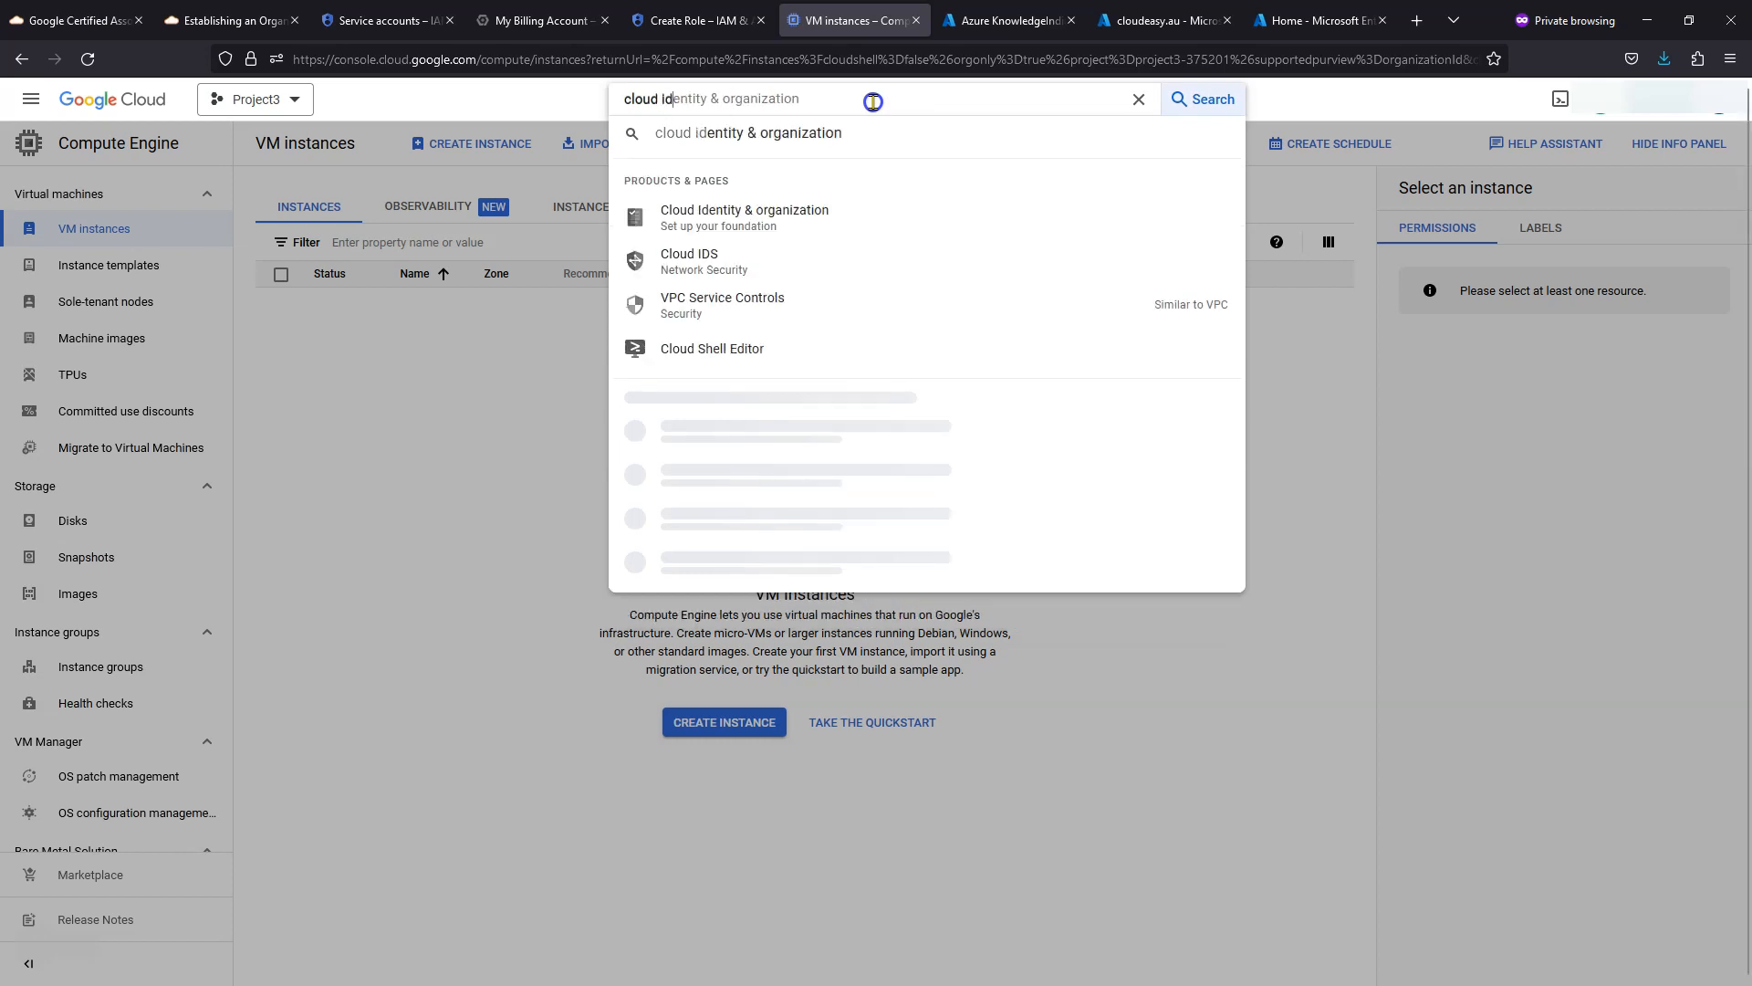
text(entity)
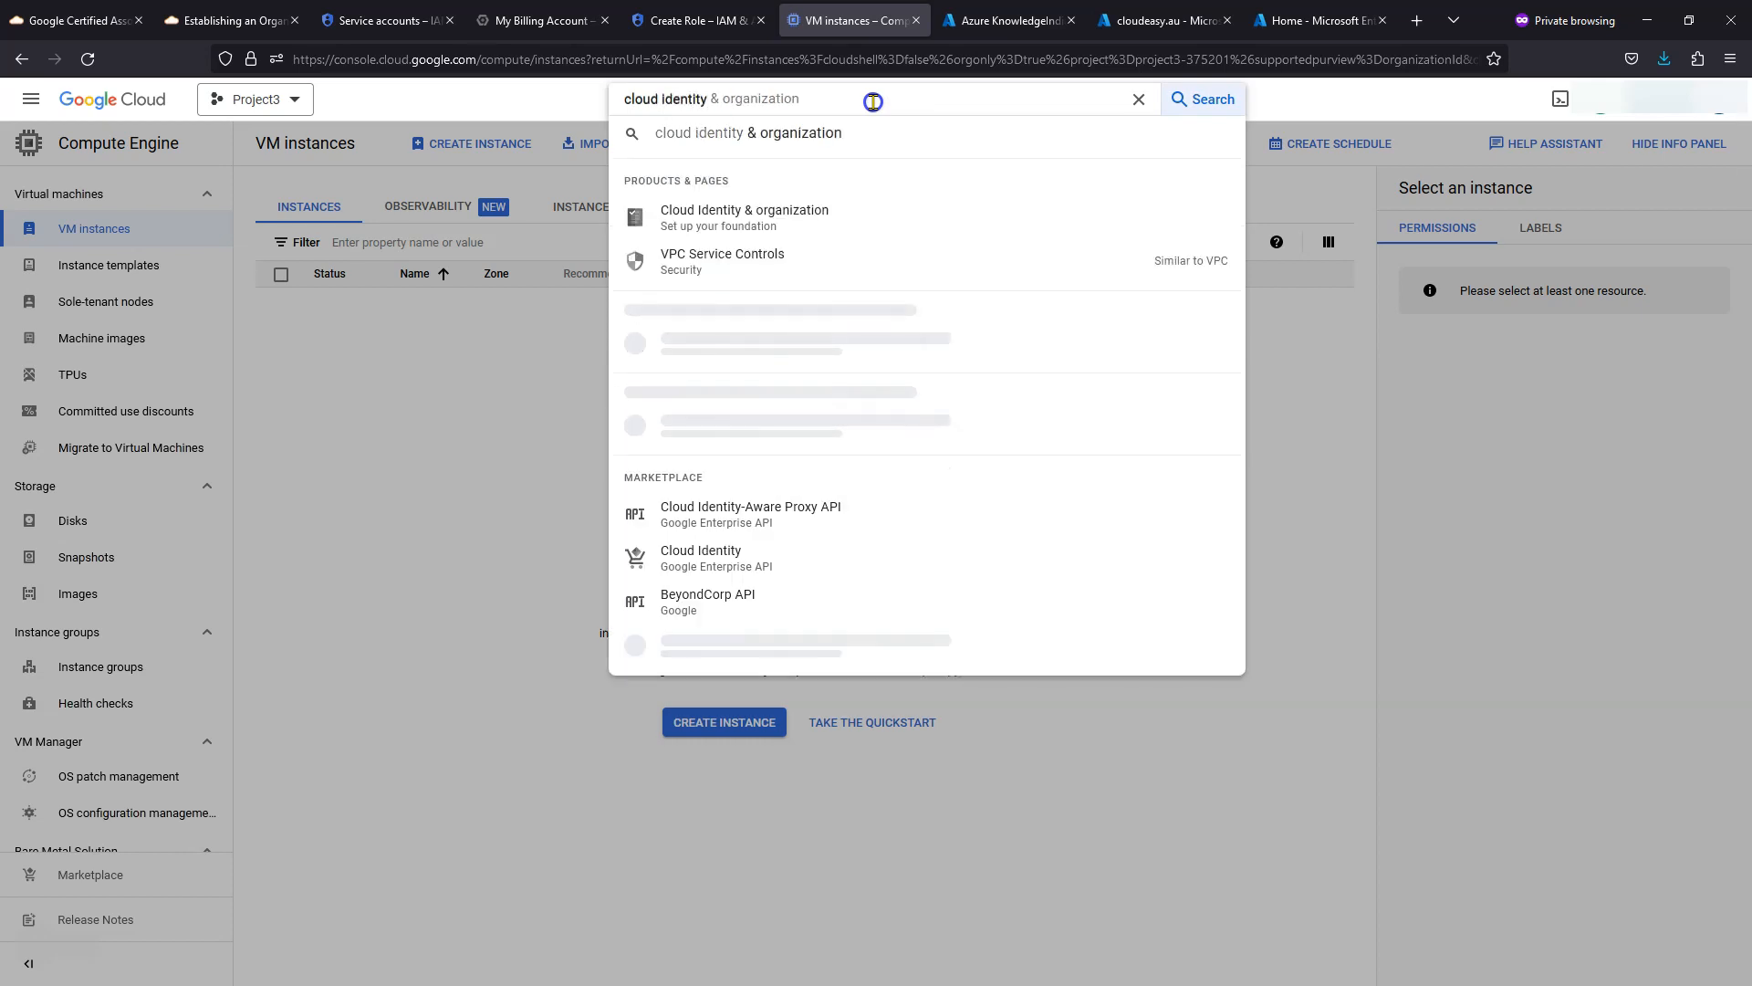
- Open Cloud Identity & organization and scroll to the Set up Cloud Identity step
click(796, 233)
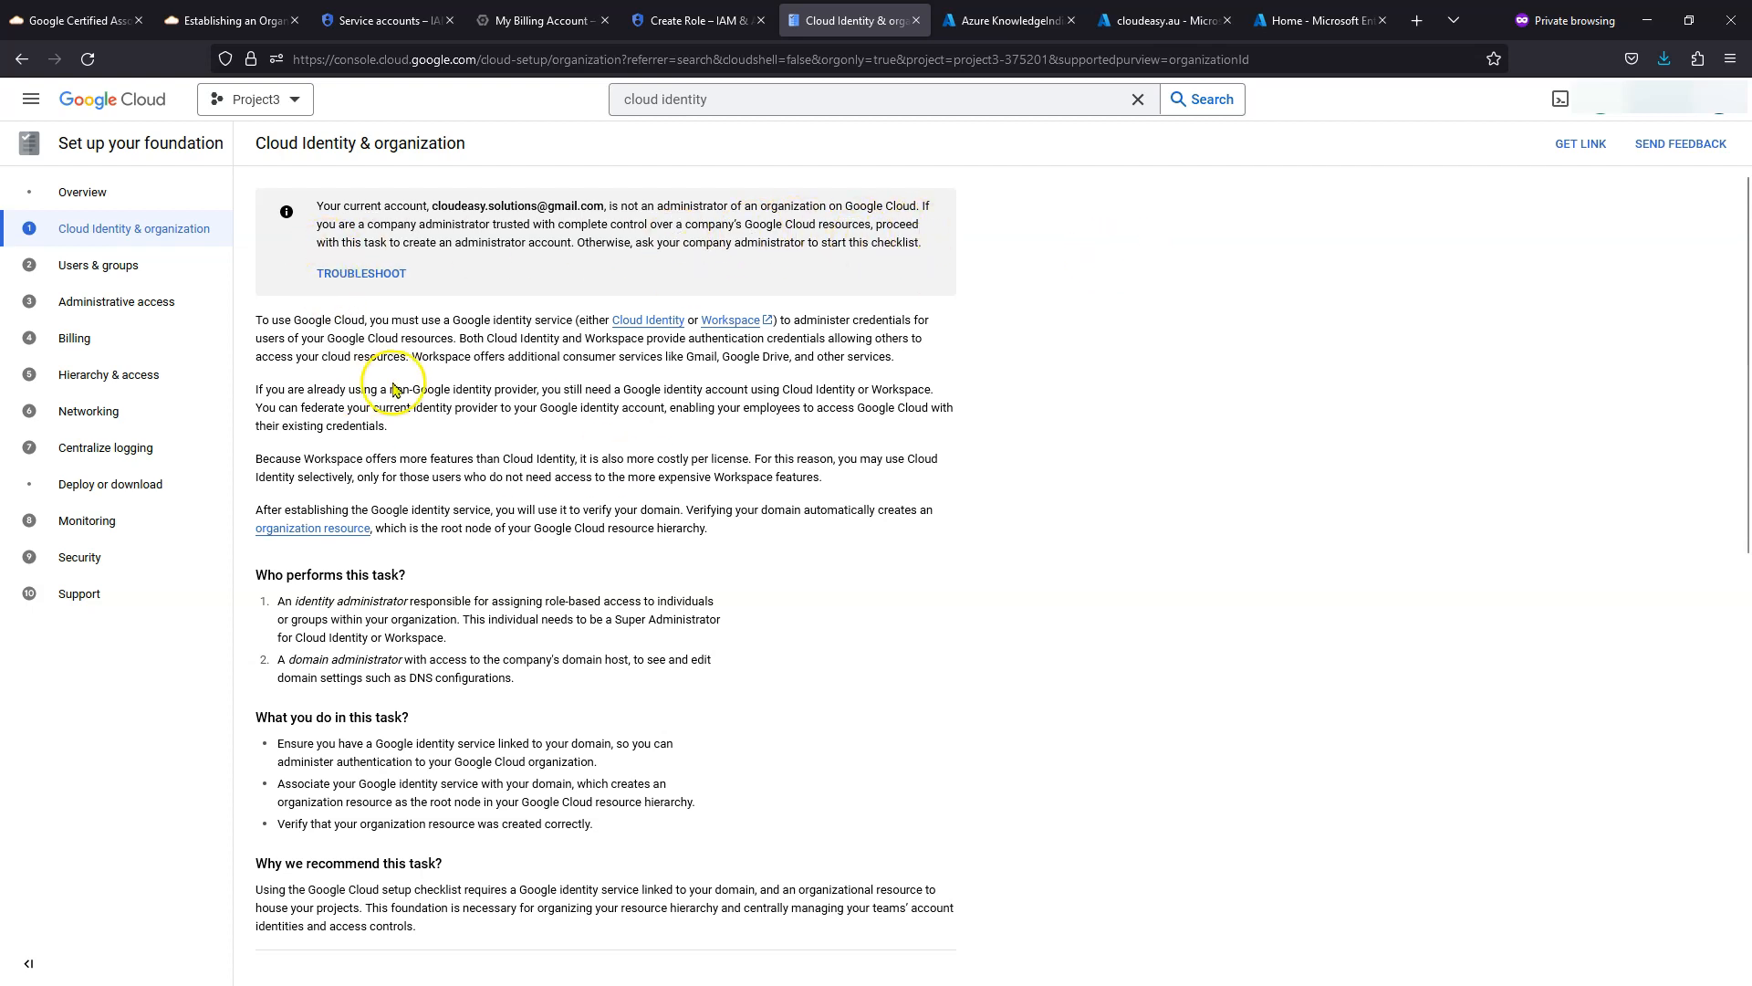
scroll(680, 379, down, 5)
scroll(614, 399, down, 4)
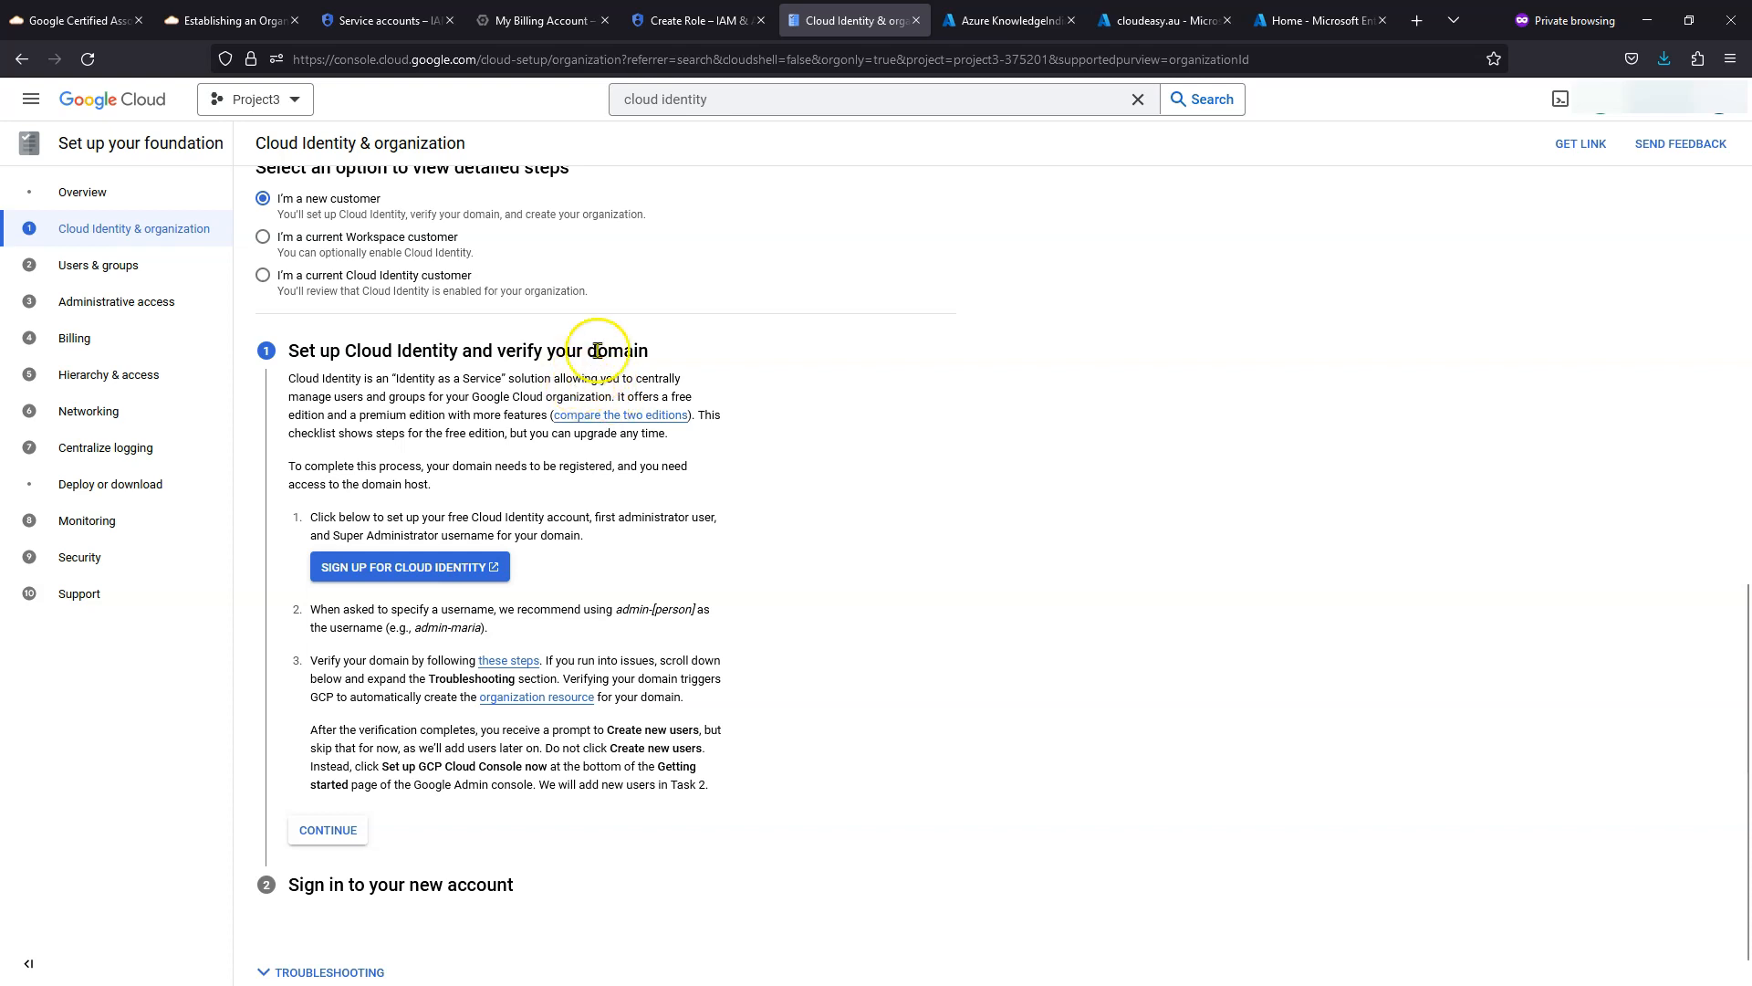
scroll(566, 402, up, 1)
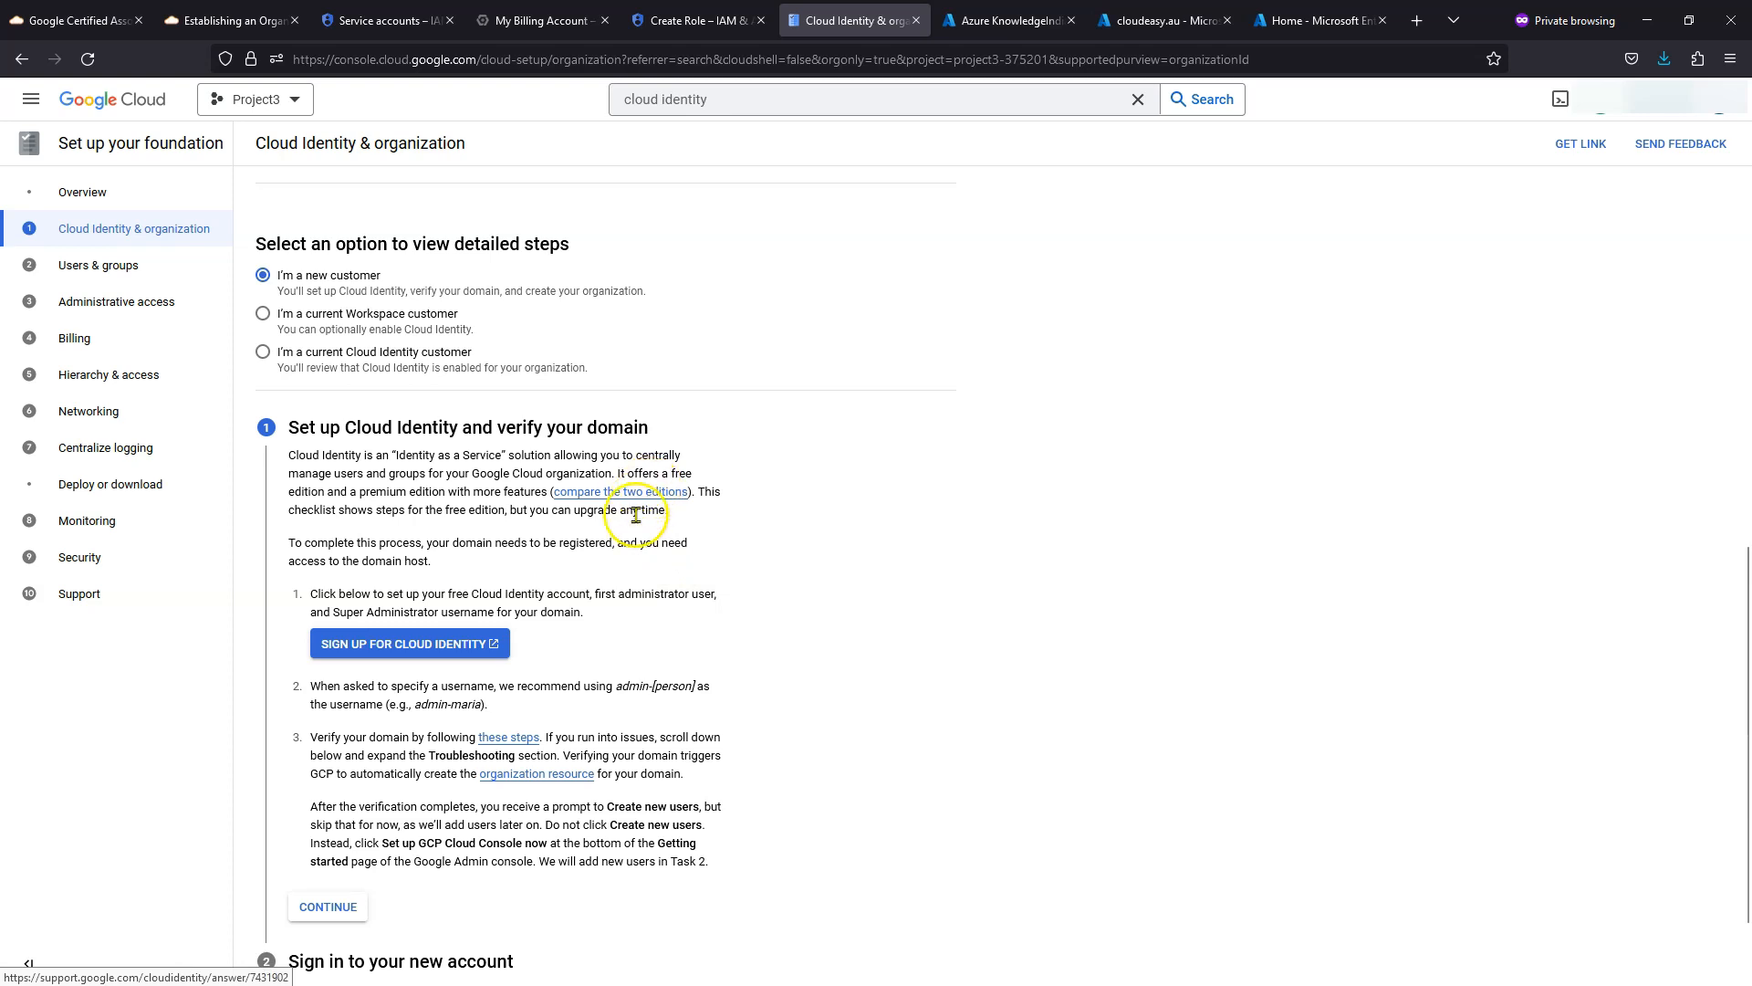
- Start Cloud Identity signup with business name CloudEasy Solutions and employee count Just you
click(418, 649)
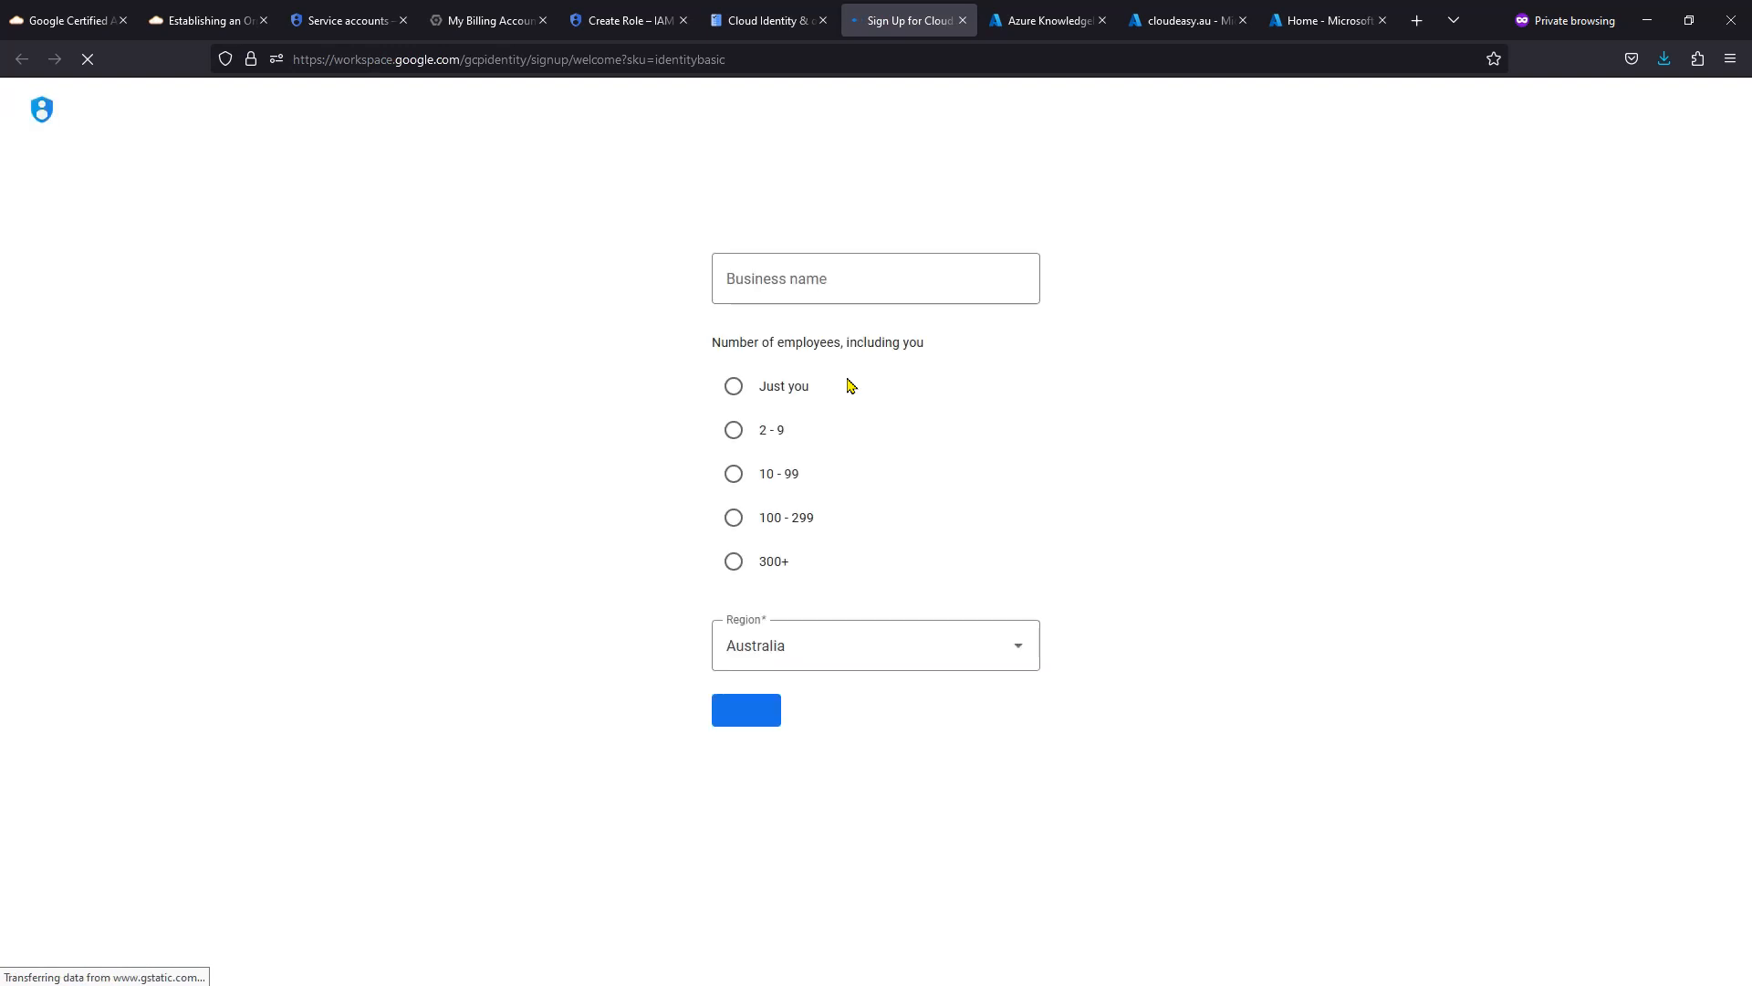
click(846, 375)
click(910, 280)
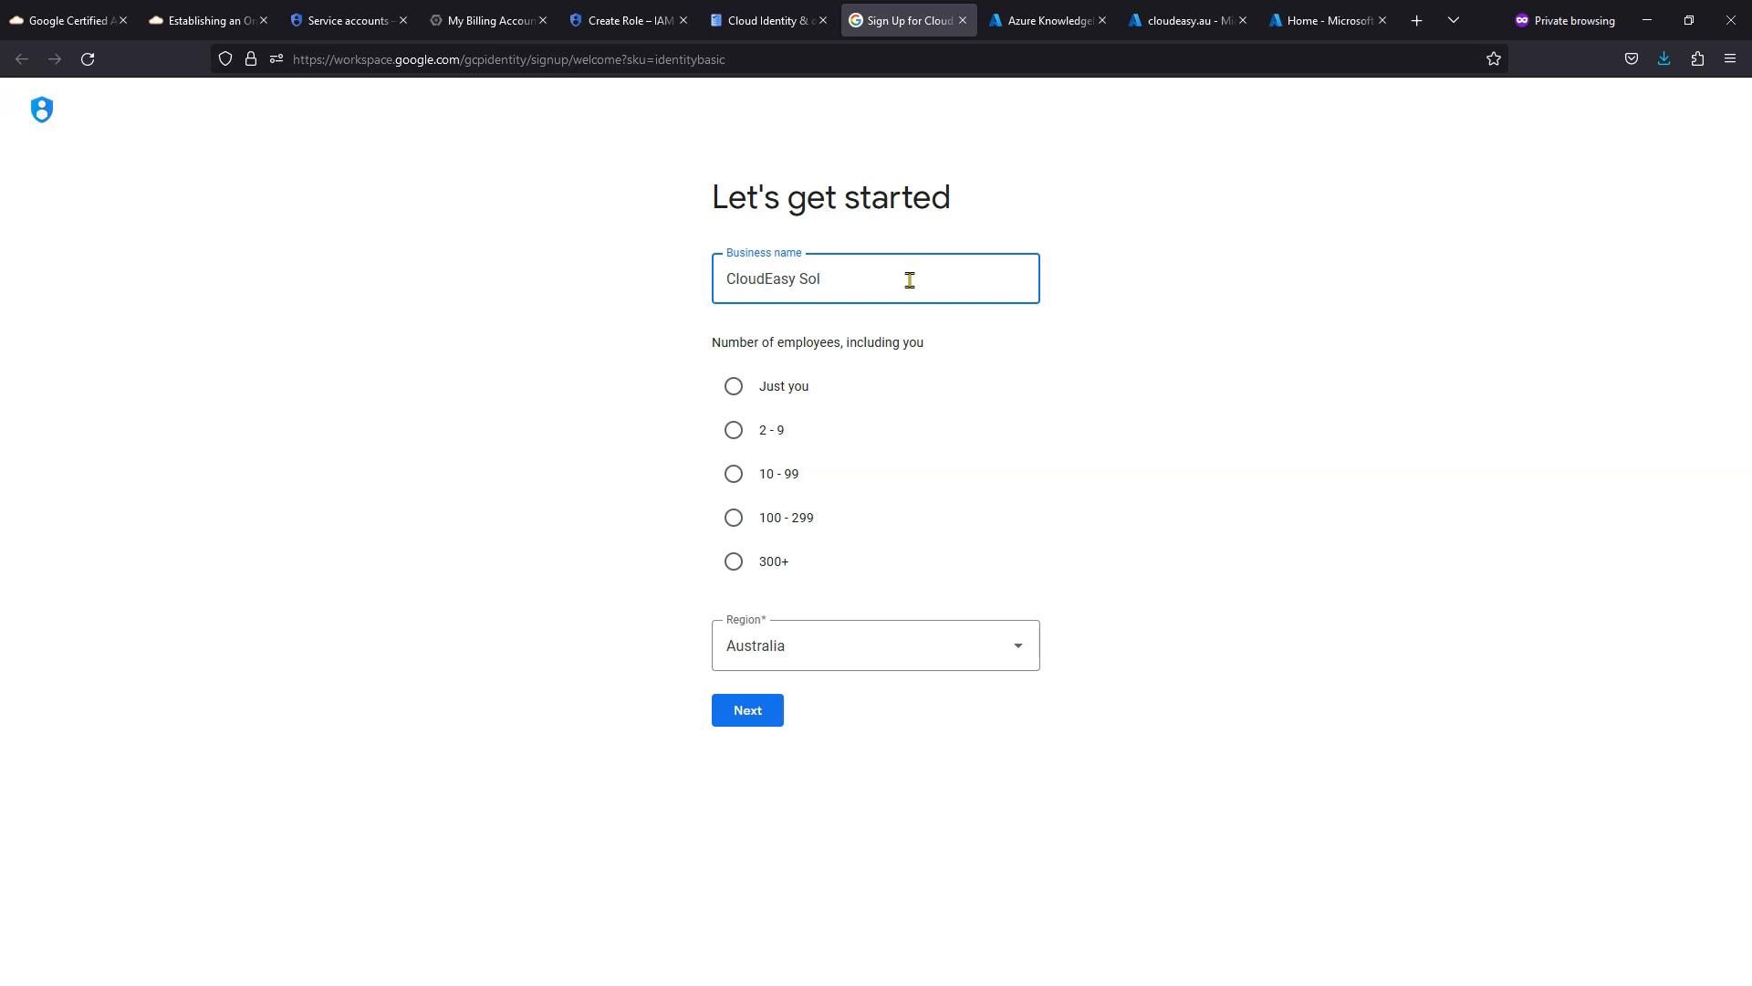
key(Tab)
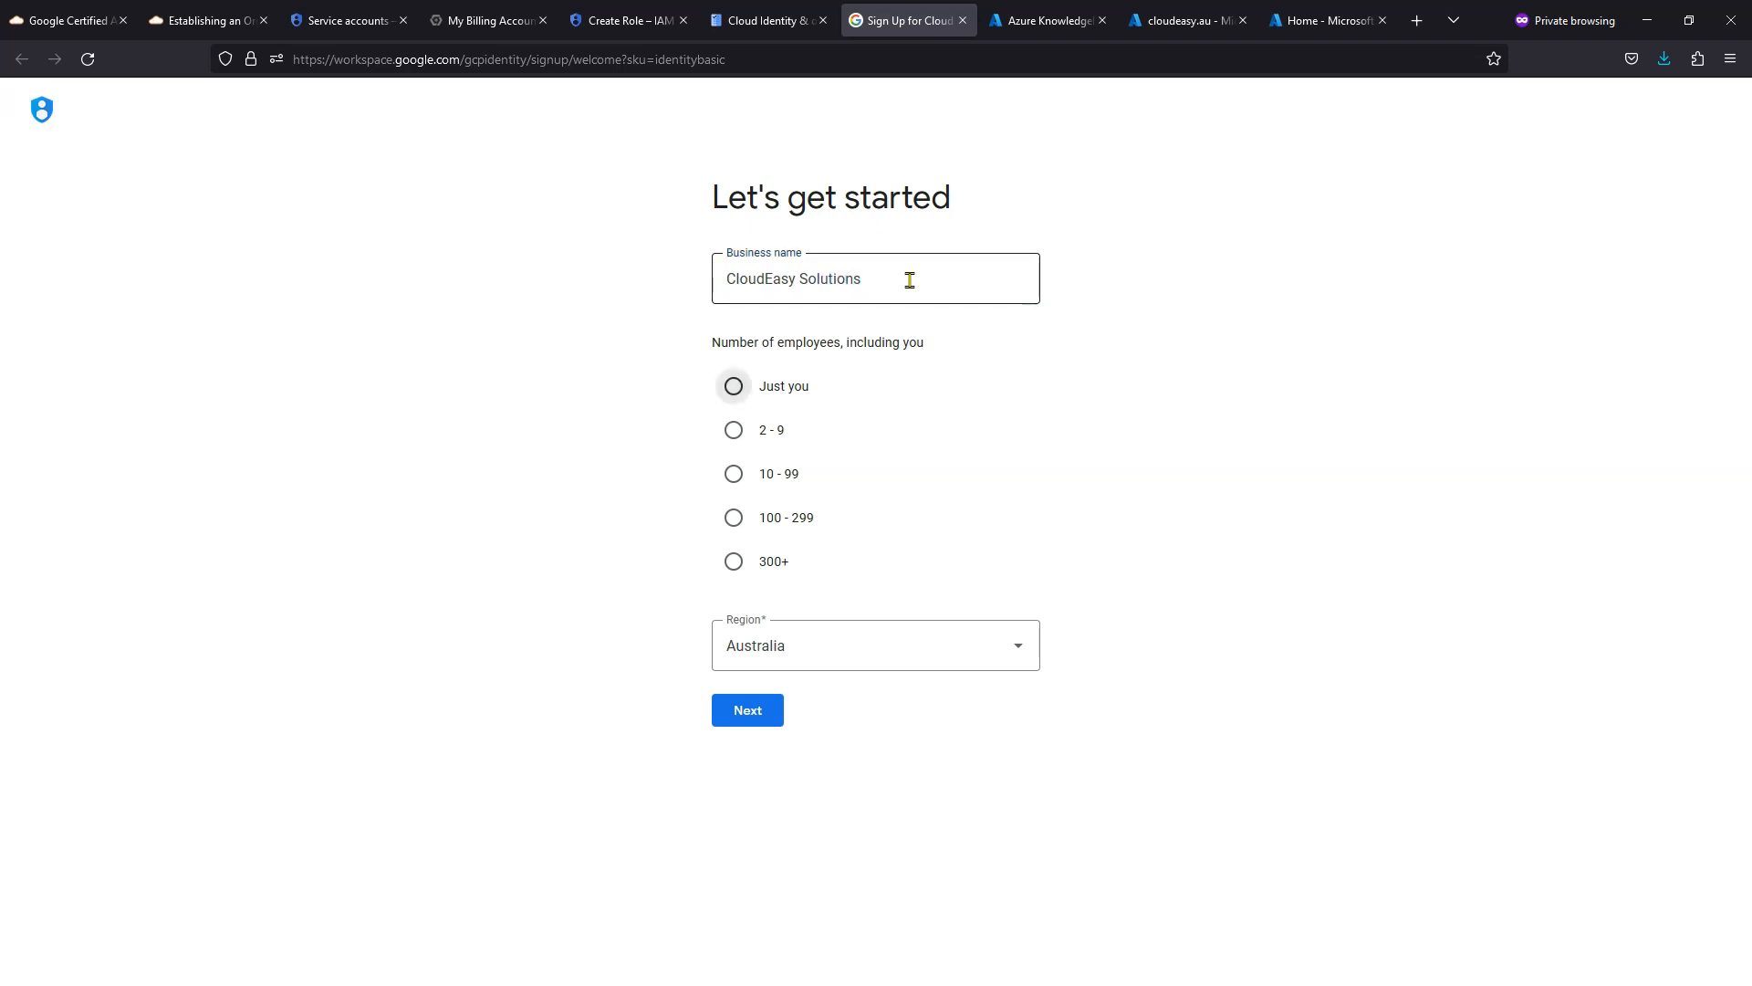
key(space)
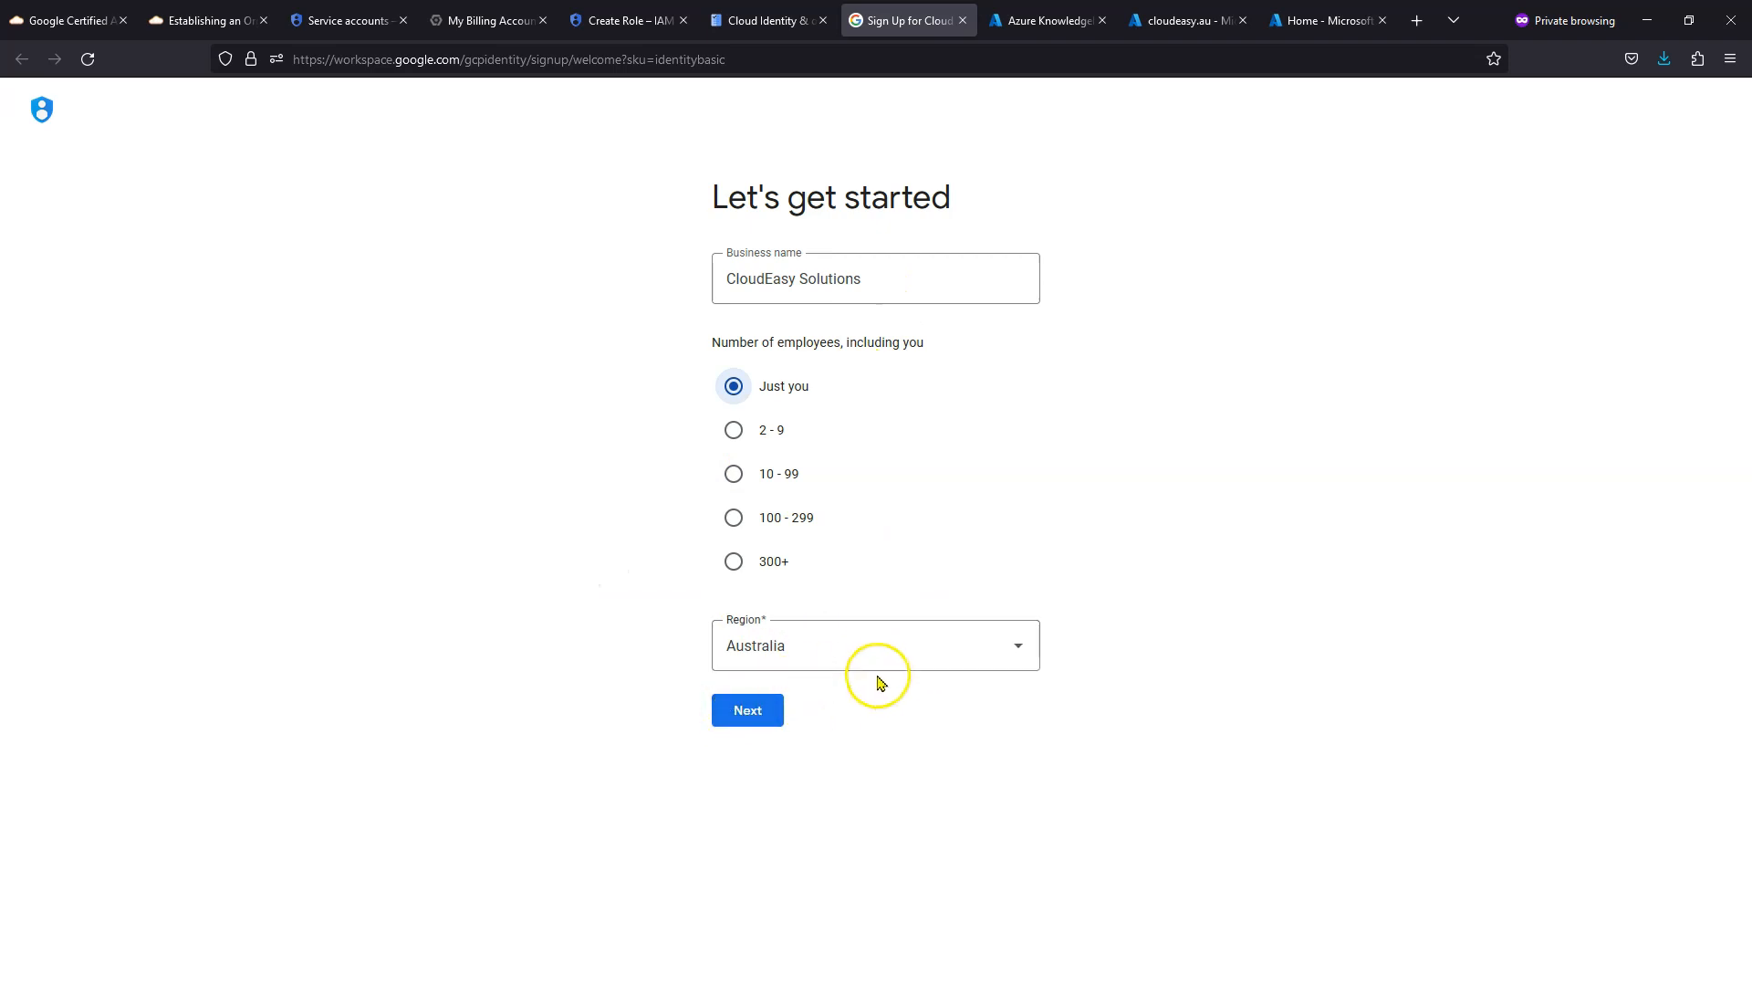
click(748, 717)
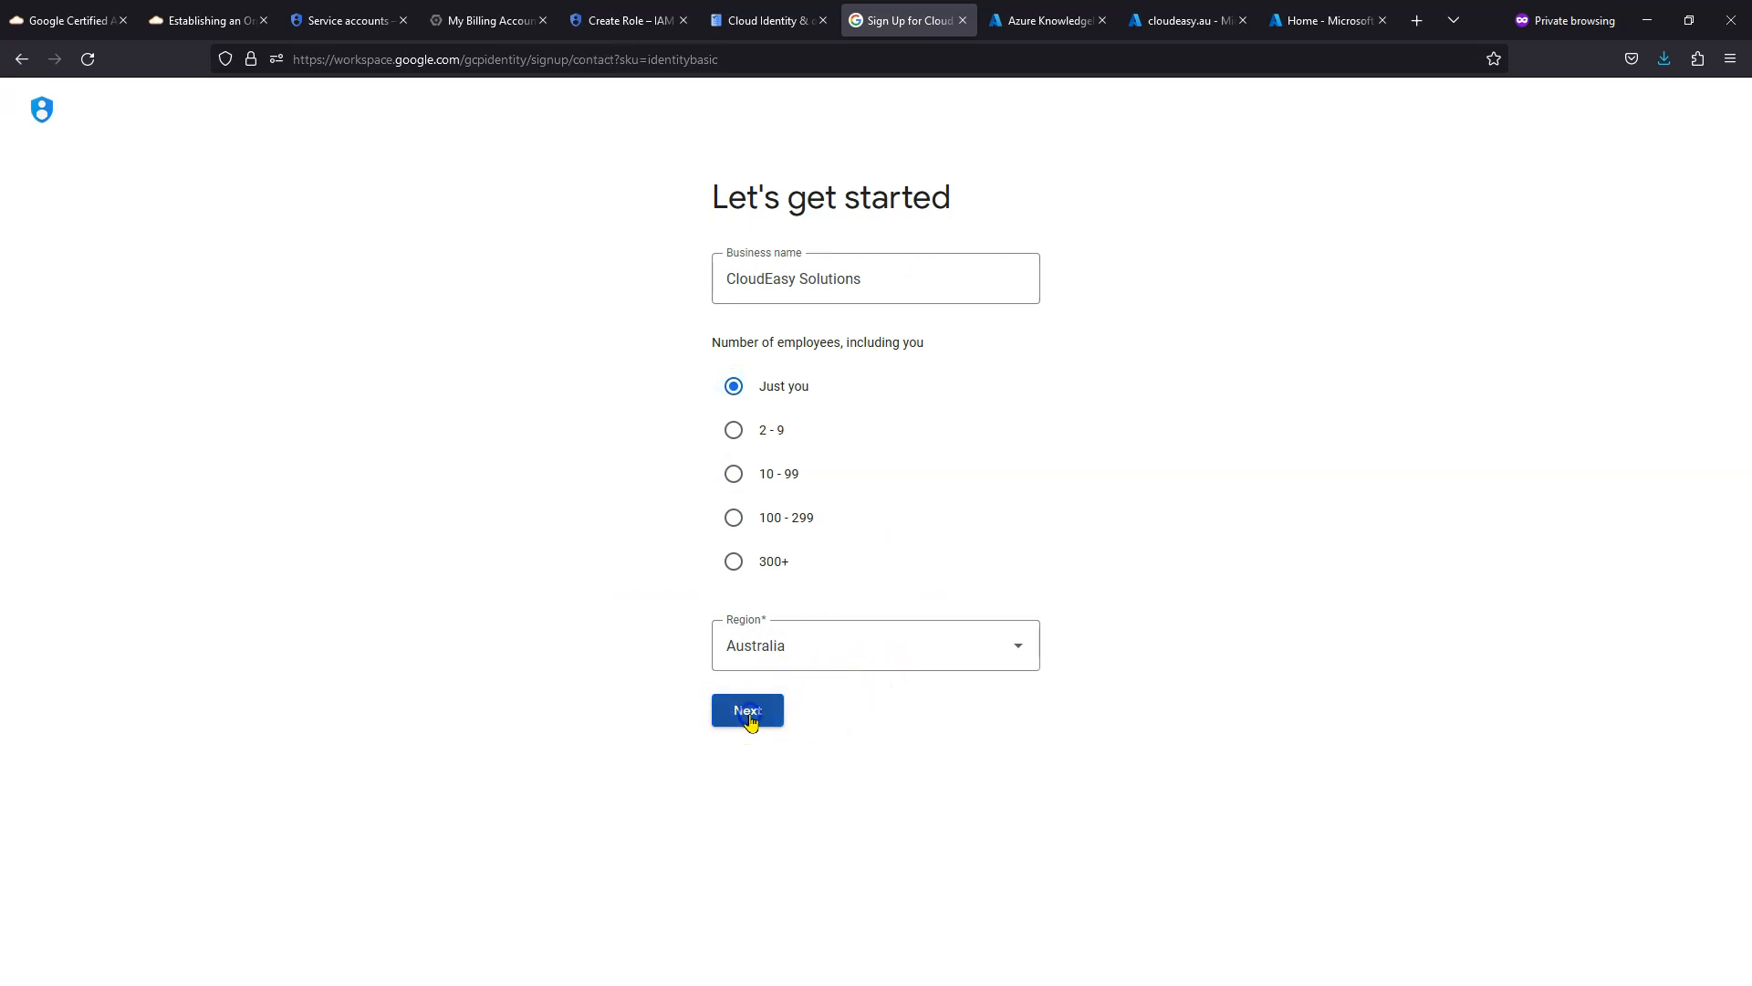
- Enter the admin's first name, last name and email address, and submit the contact info
click(696, 364)
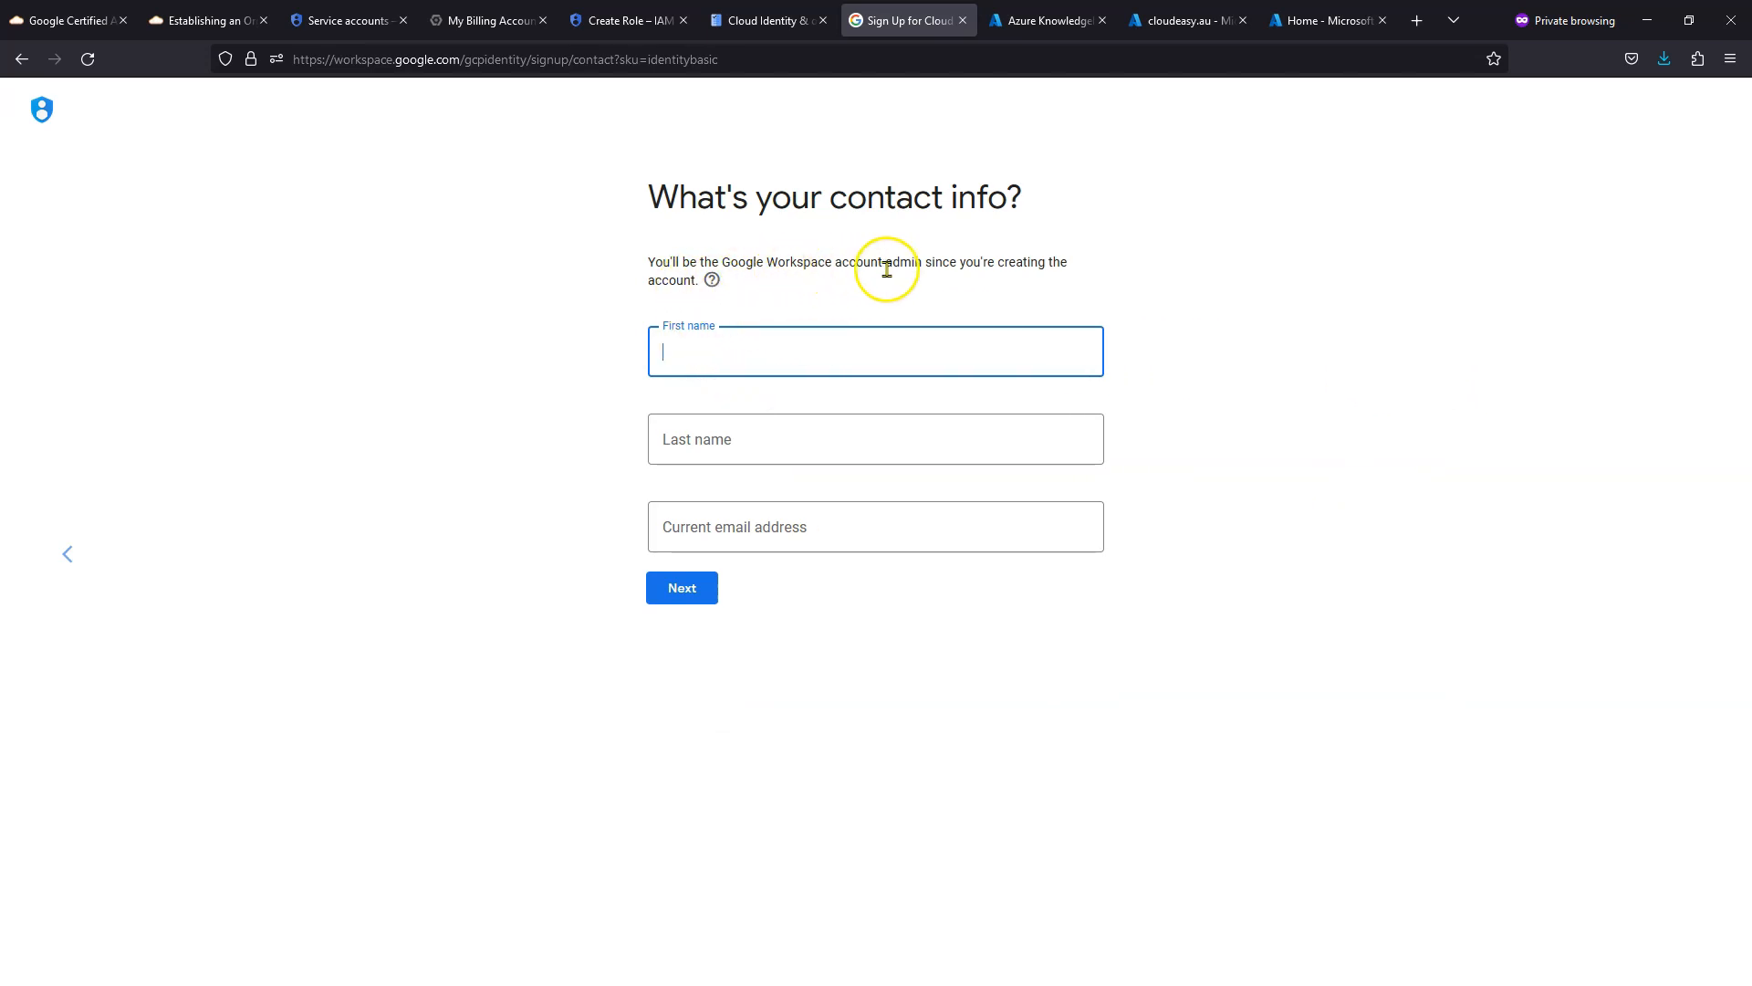
click(805, 356)
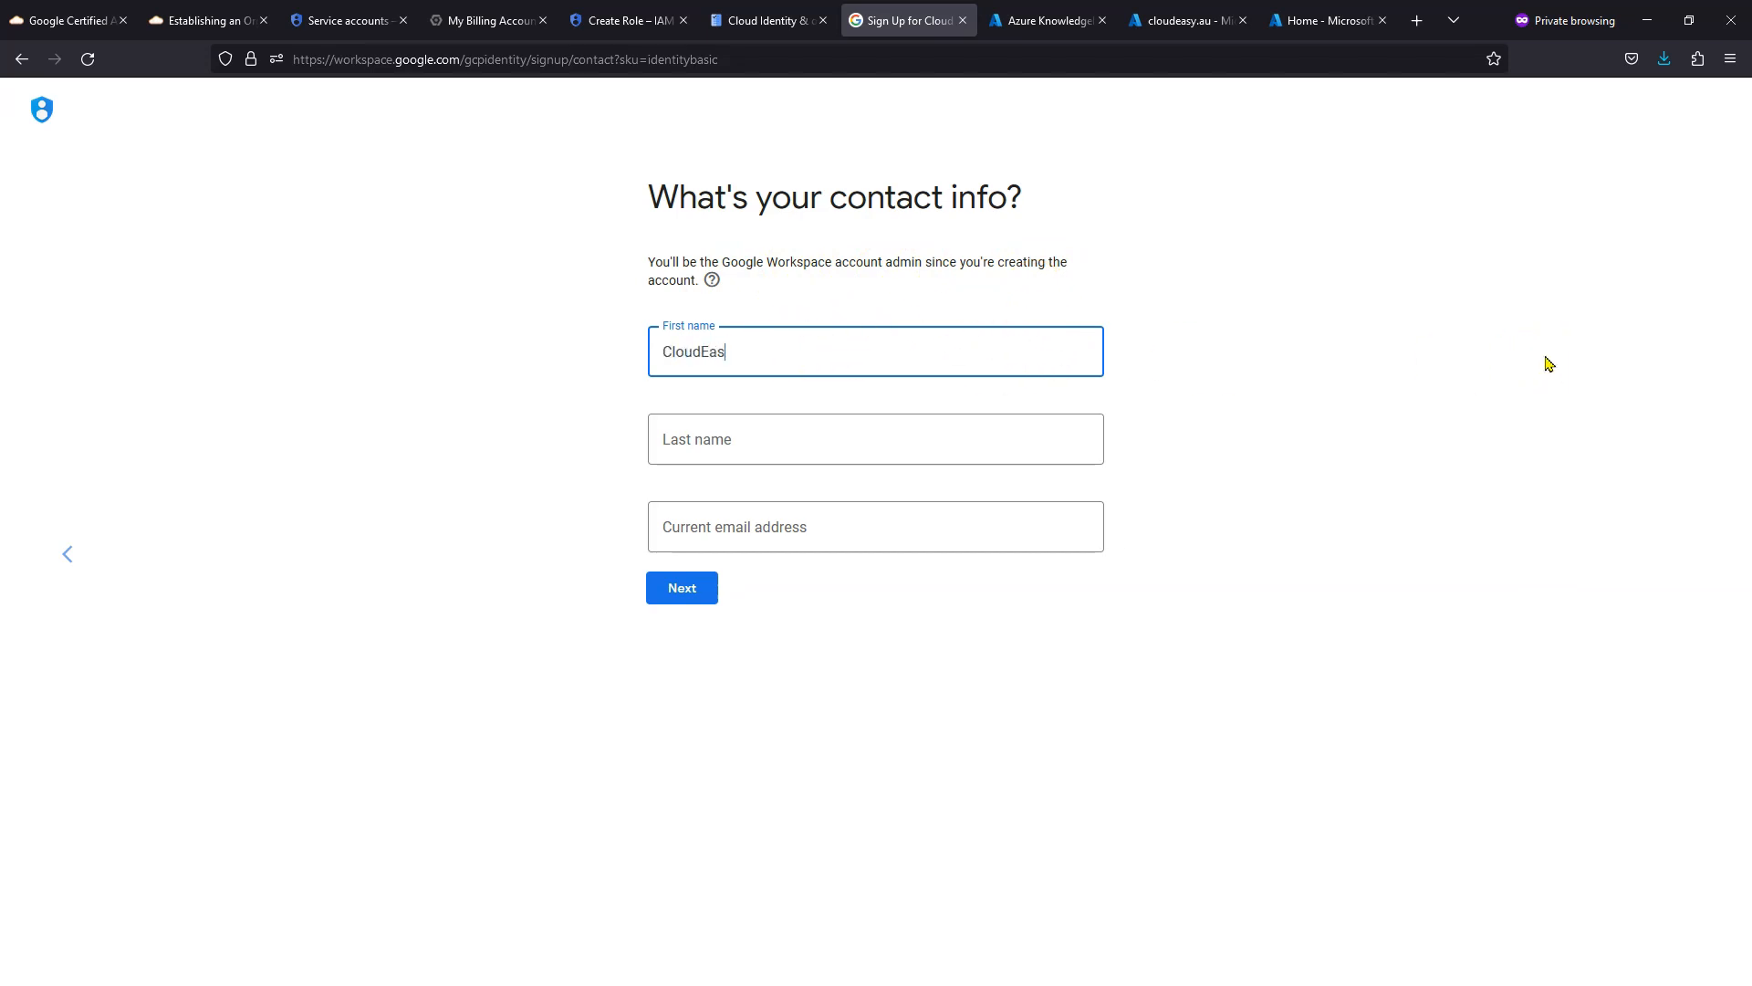
key(Tab)
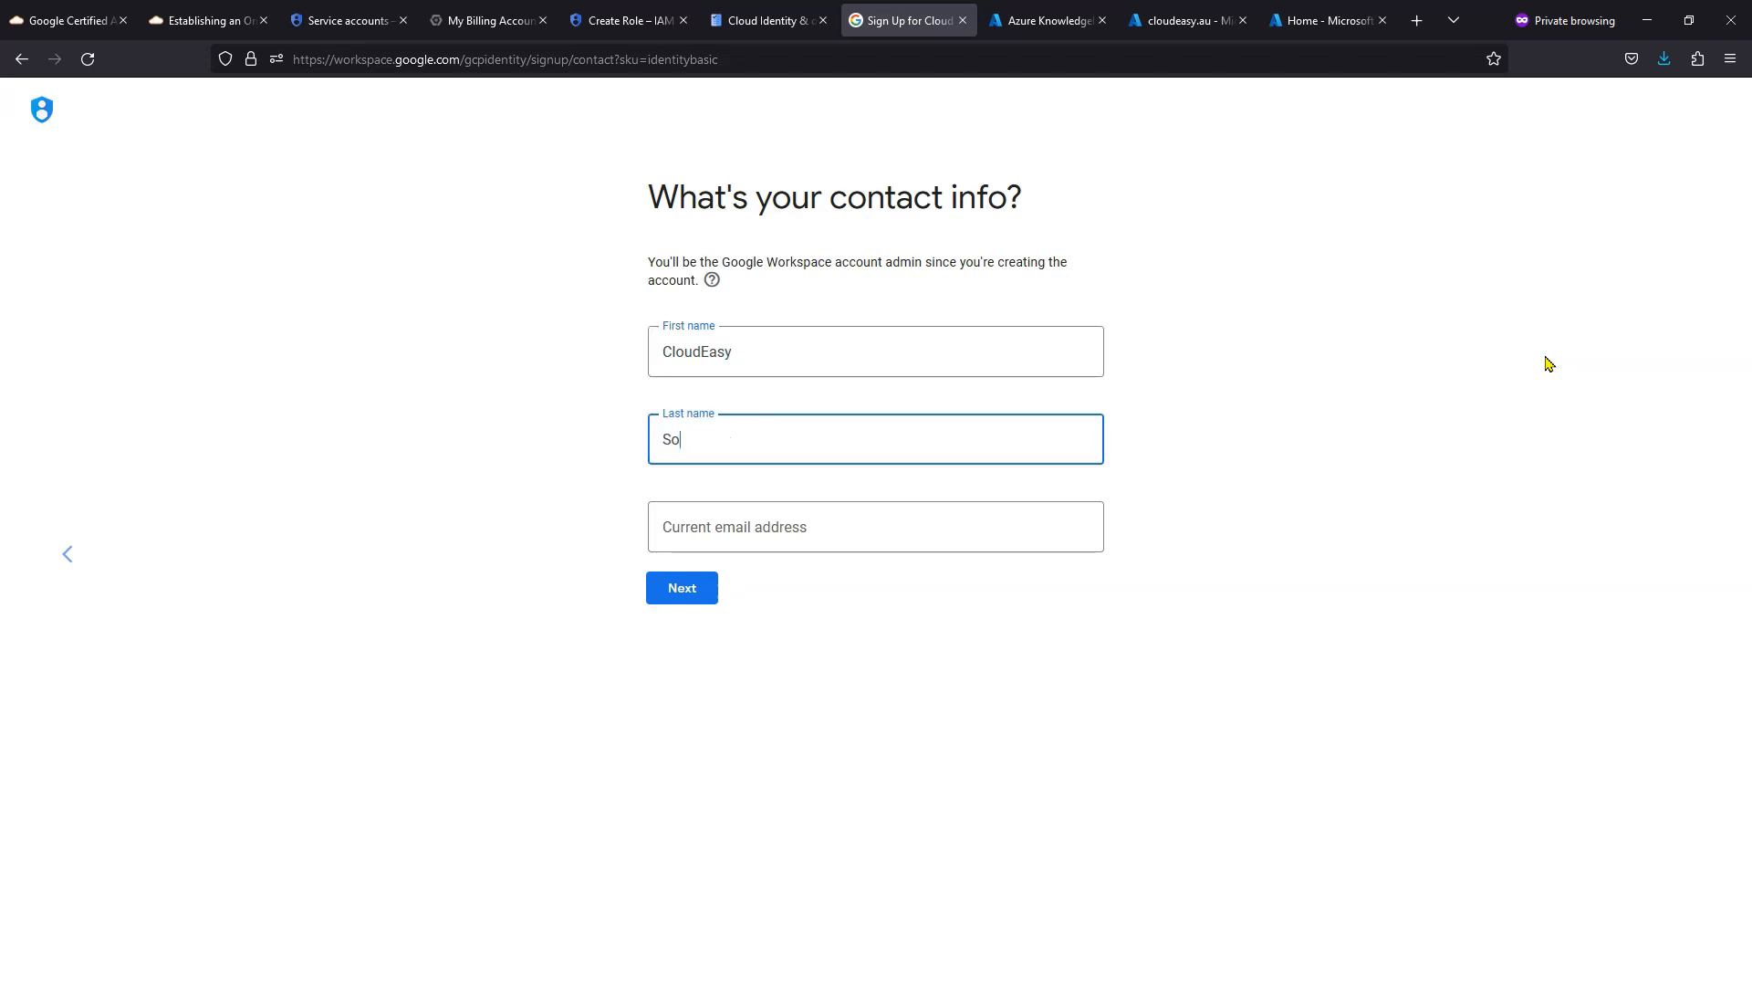
key(Tab)
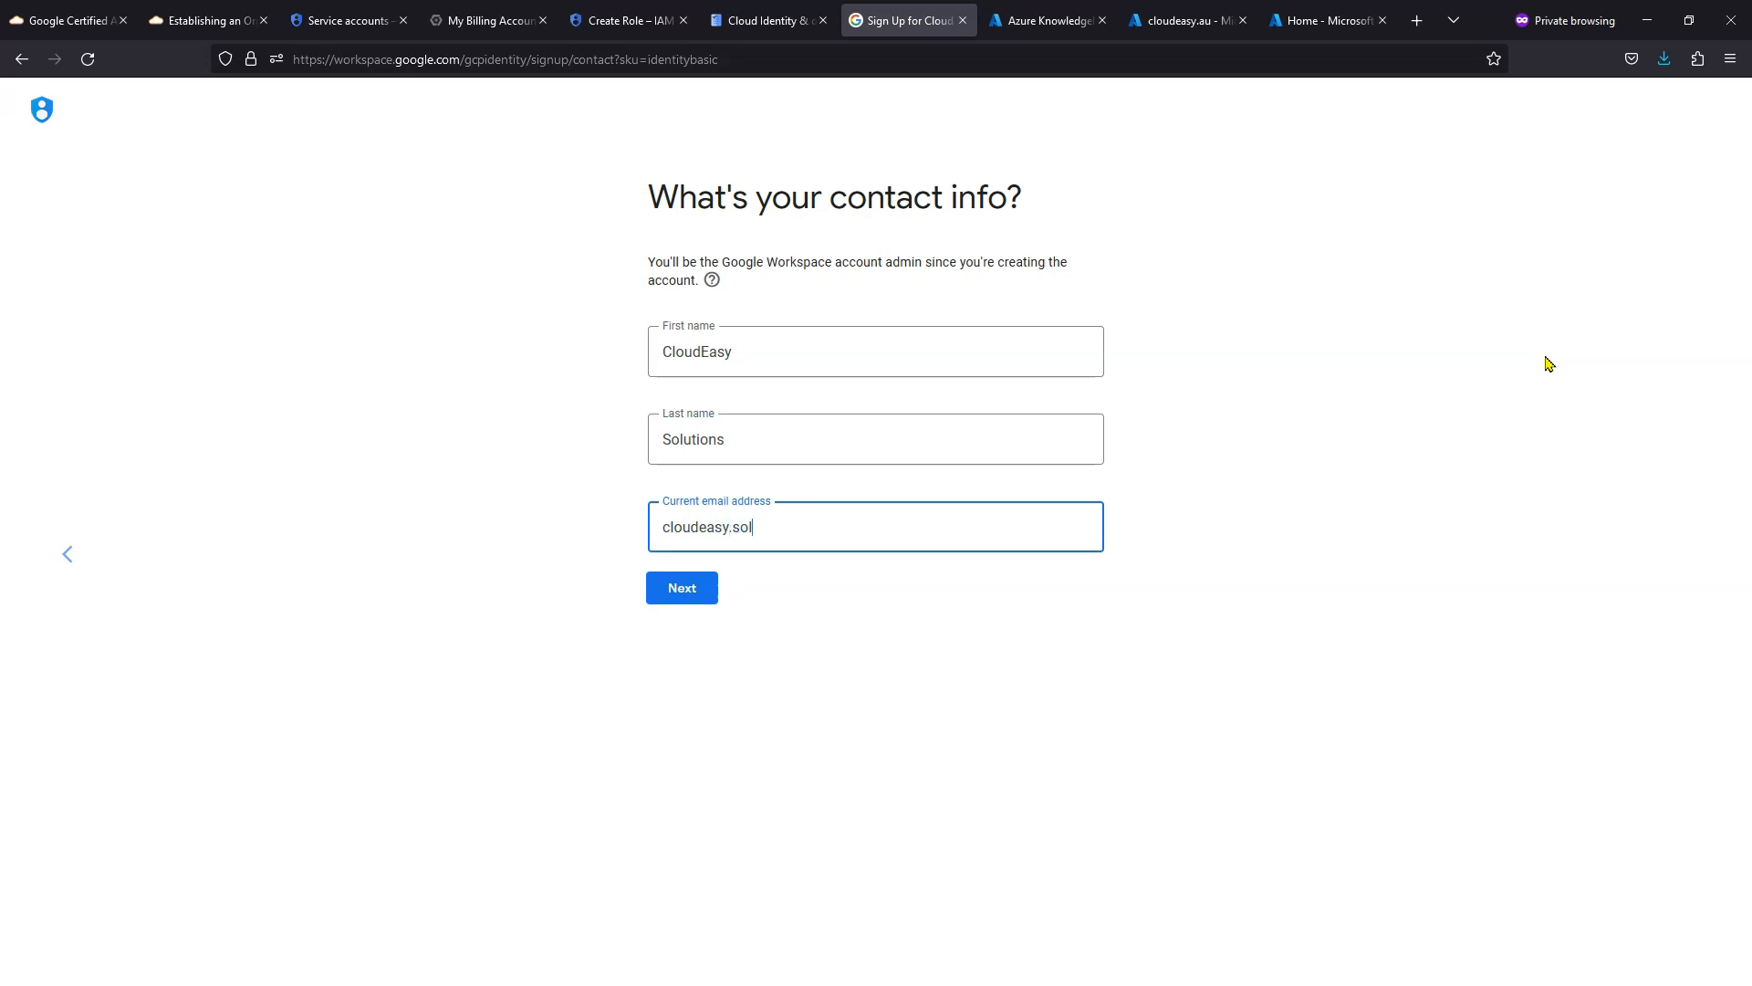
key(Tab)
key(Return)
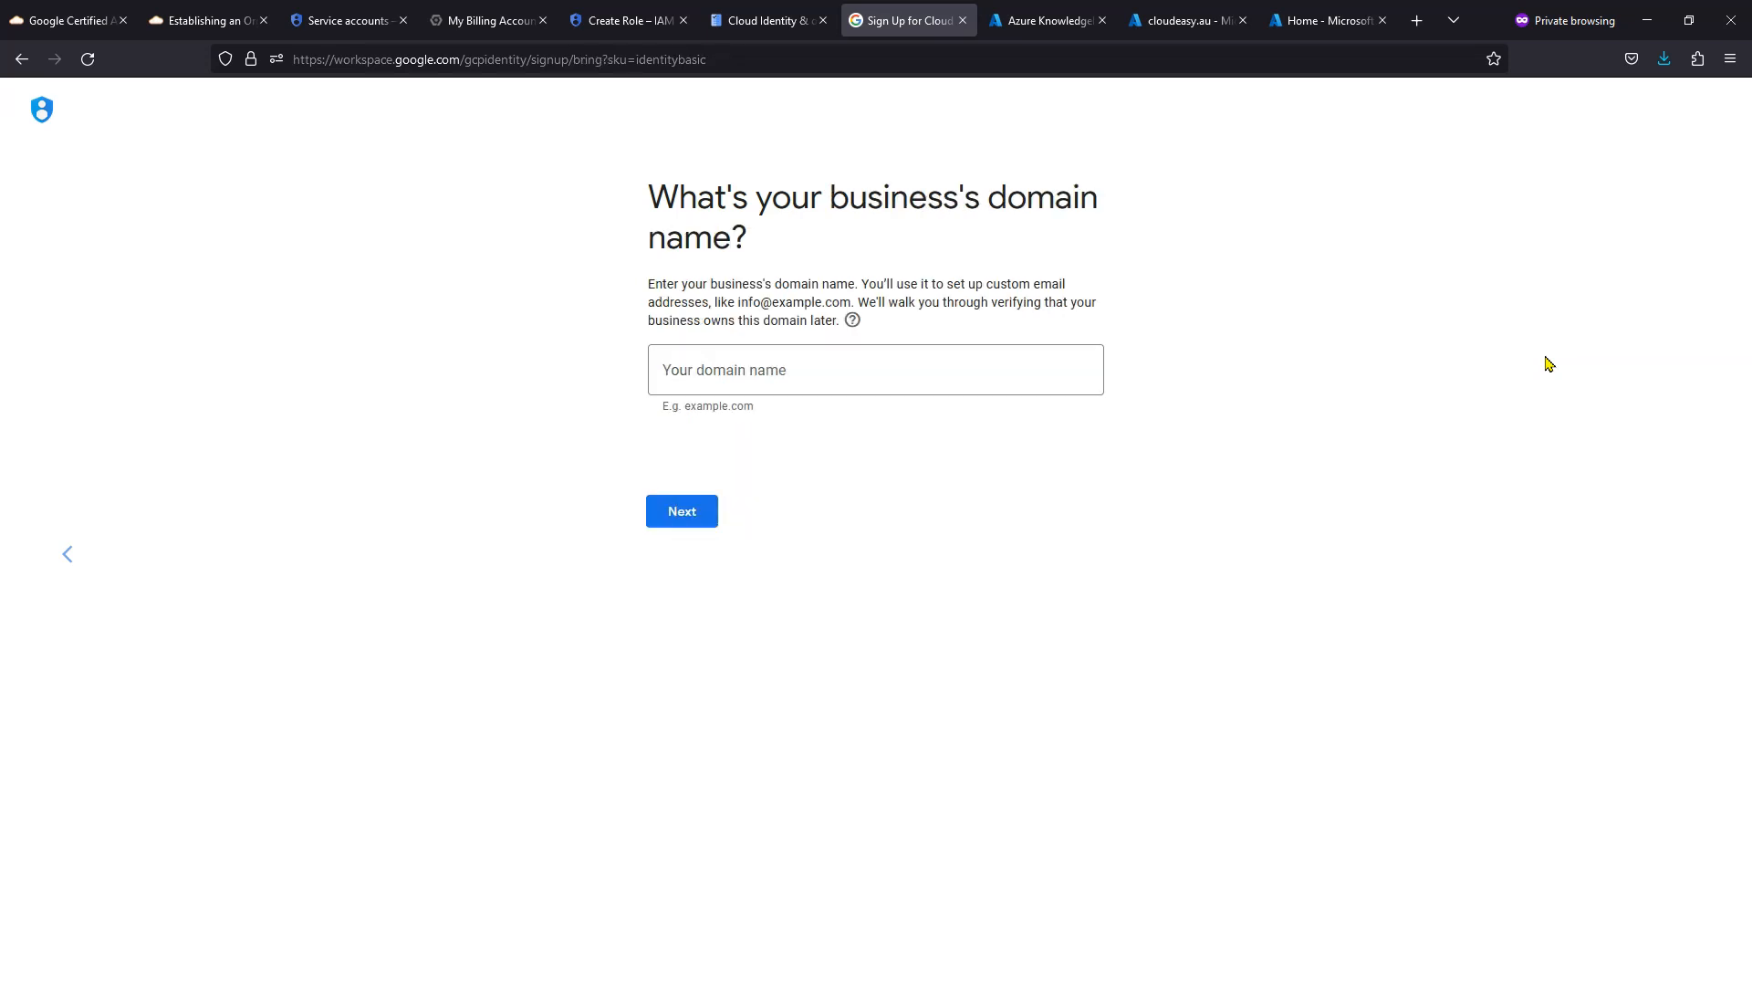
- Submit cloudeasy.au as the business domain and decline both the marketing and user-education emails
click(784, 374)
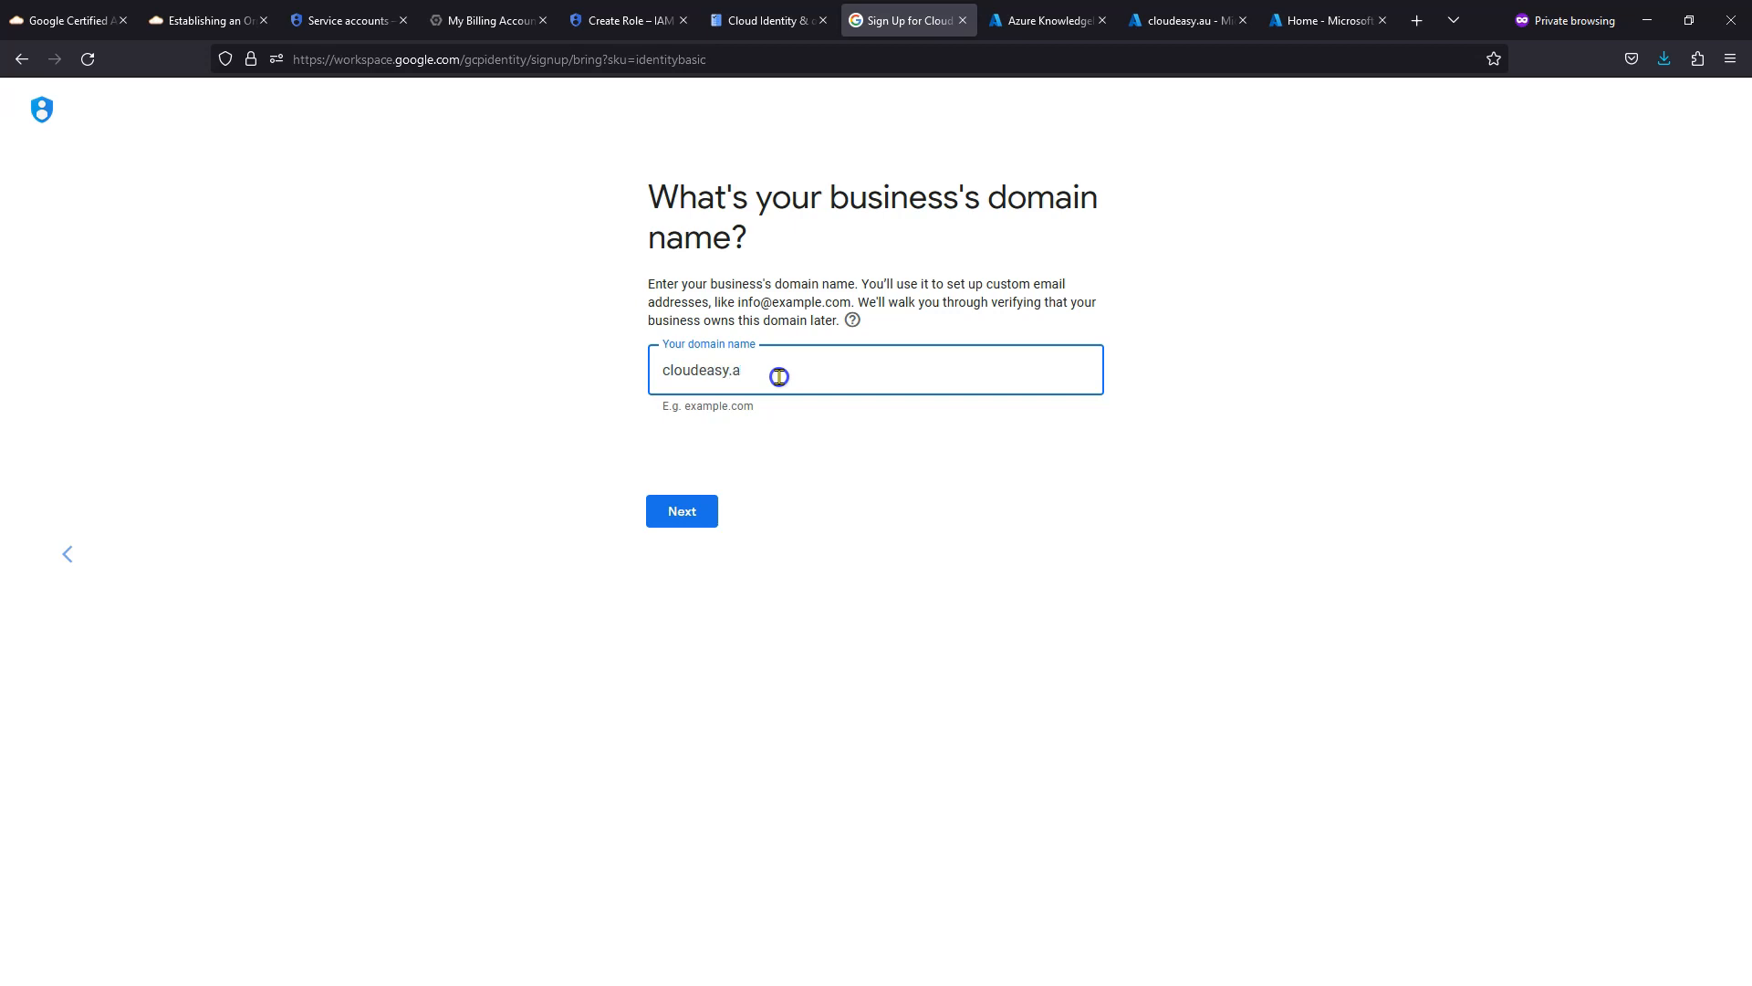
click(685, 513)
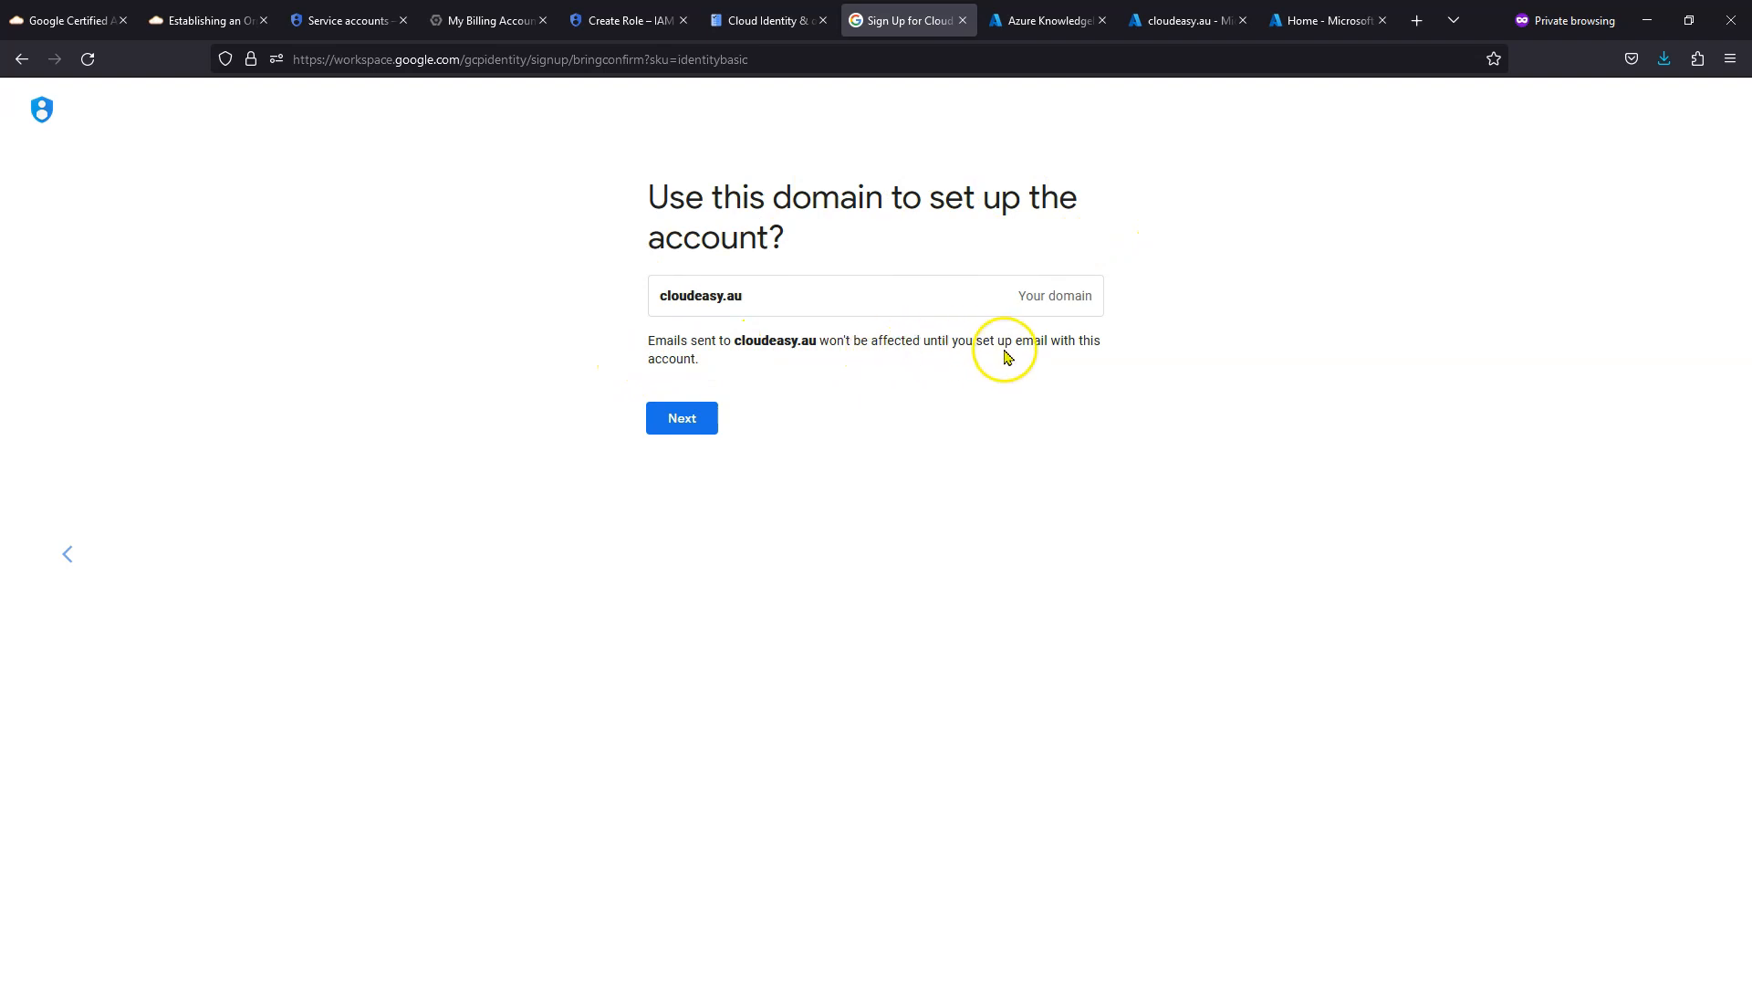
click(691, 420)
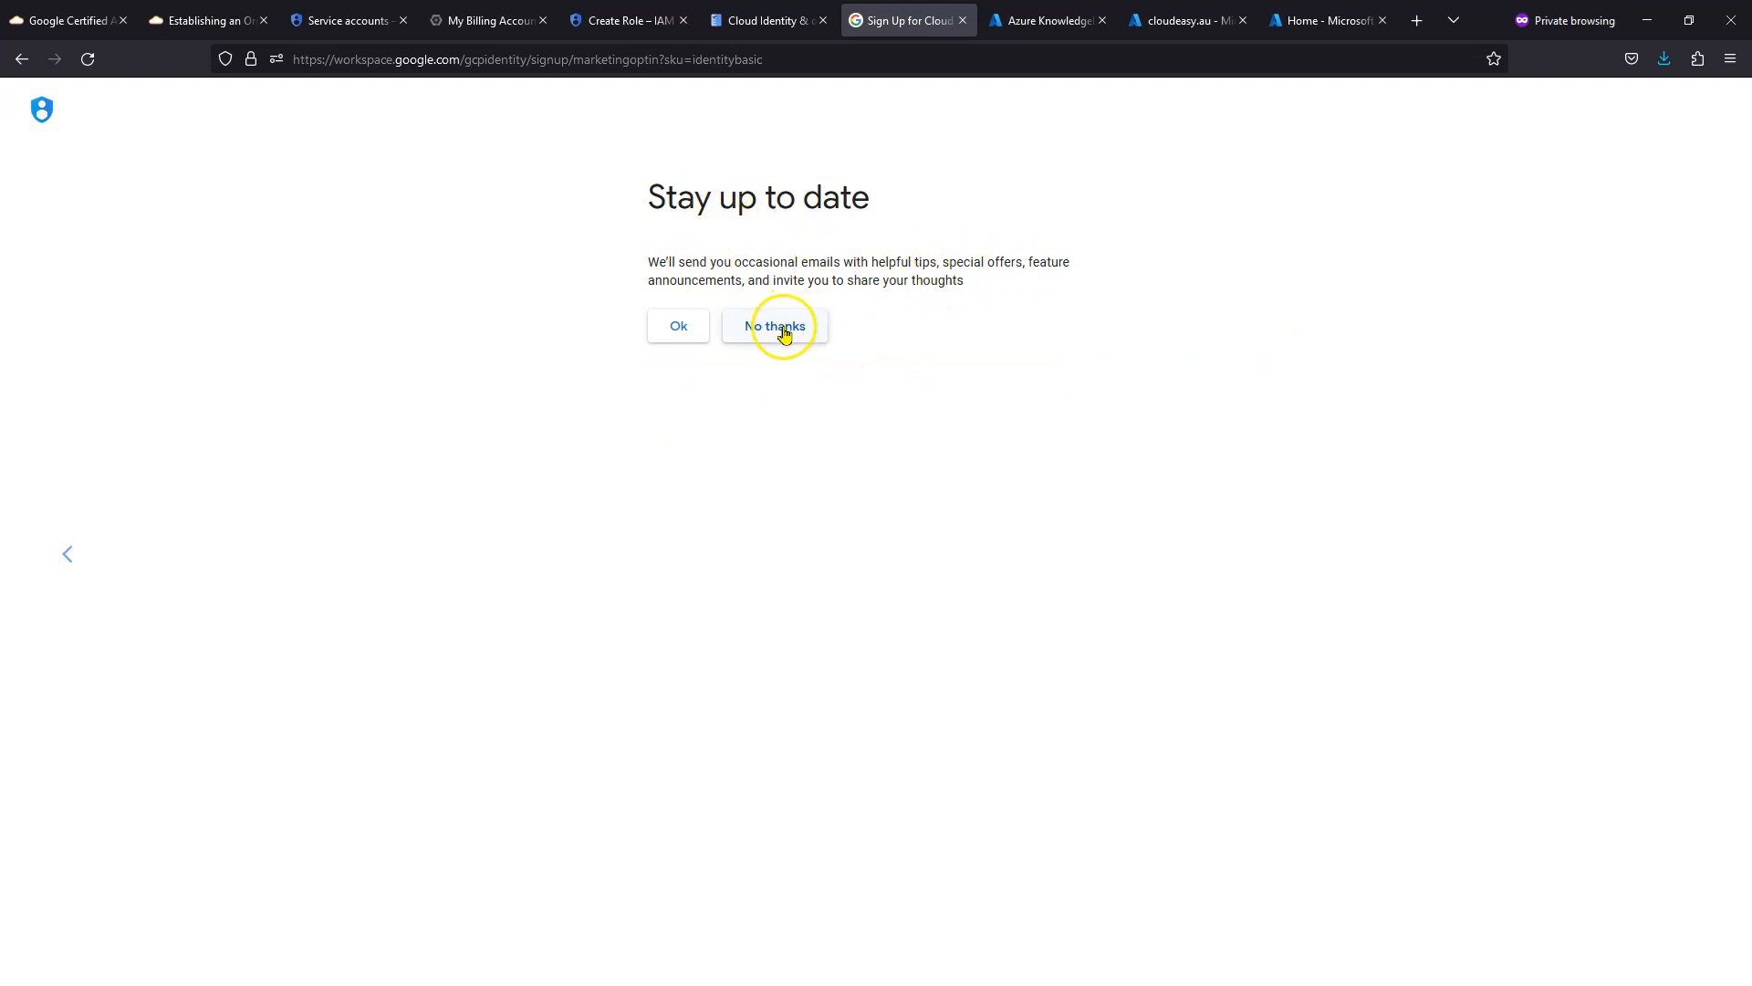
click(784, 333)
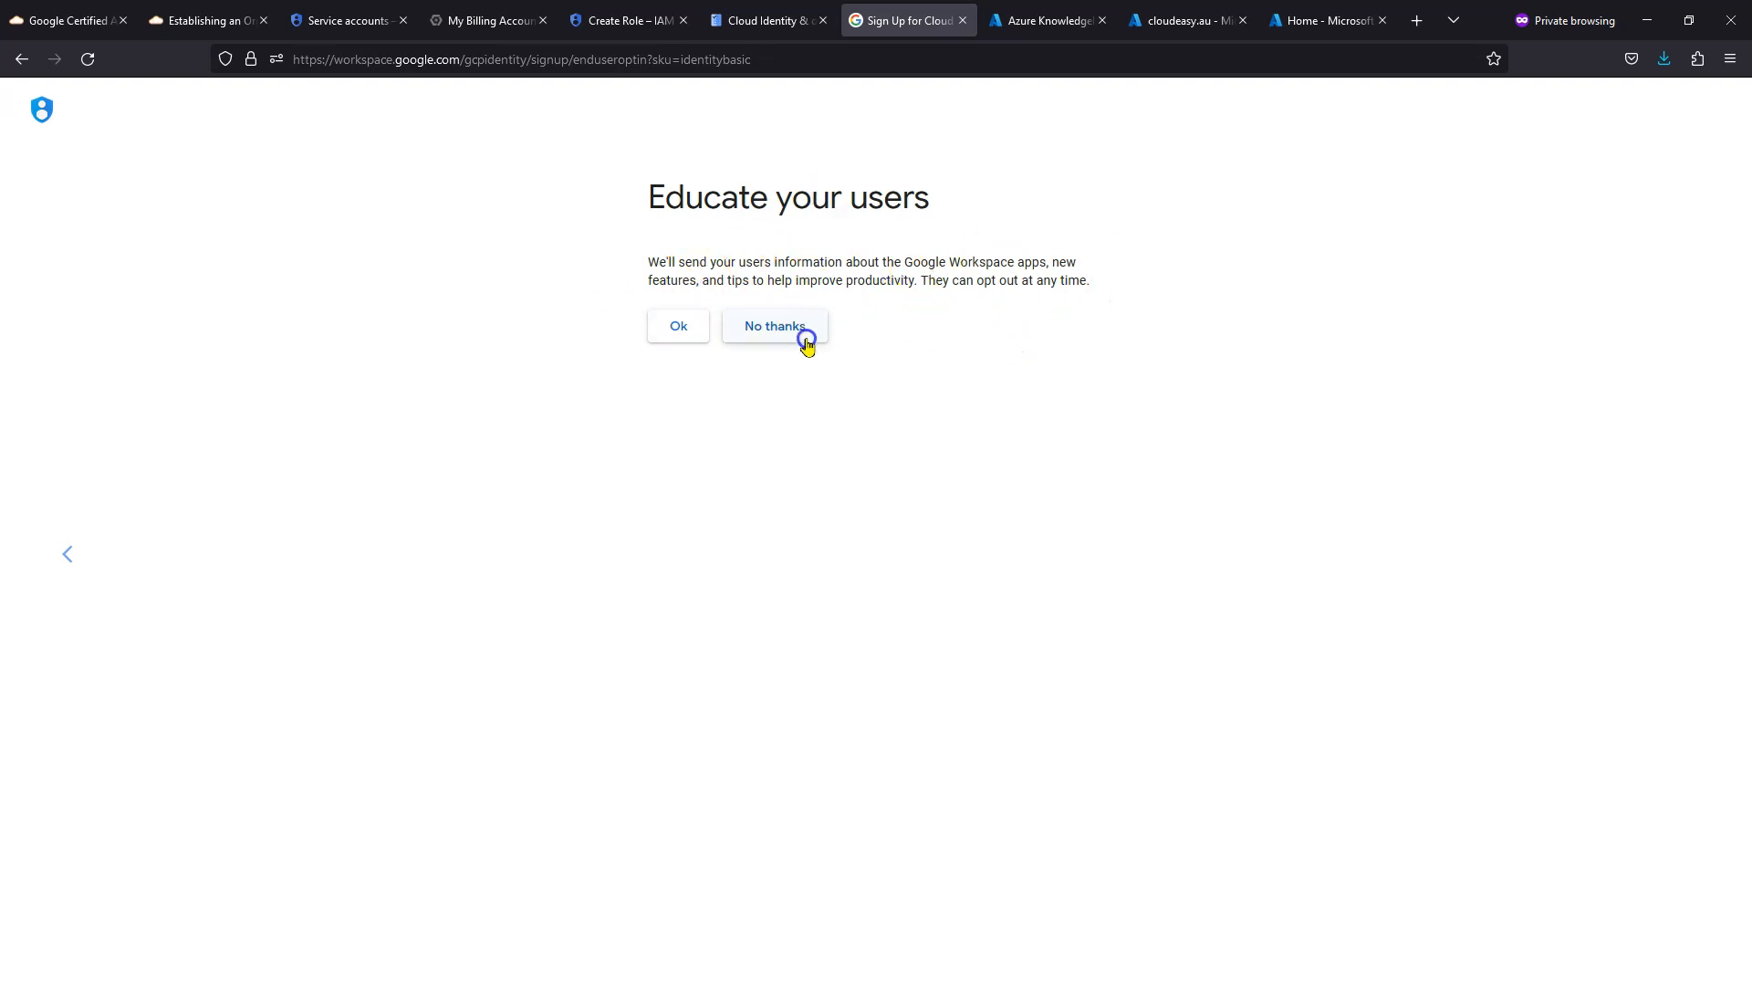
click(771, 328)
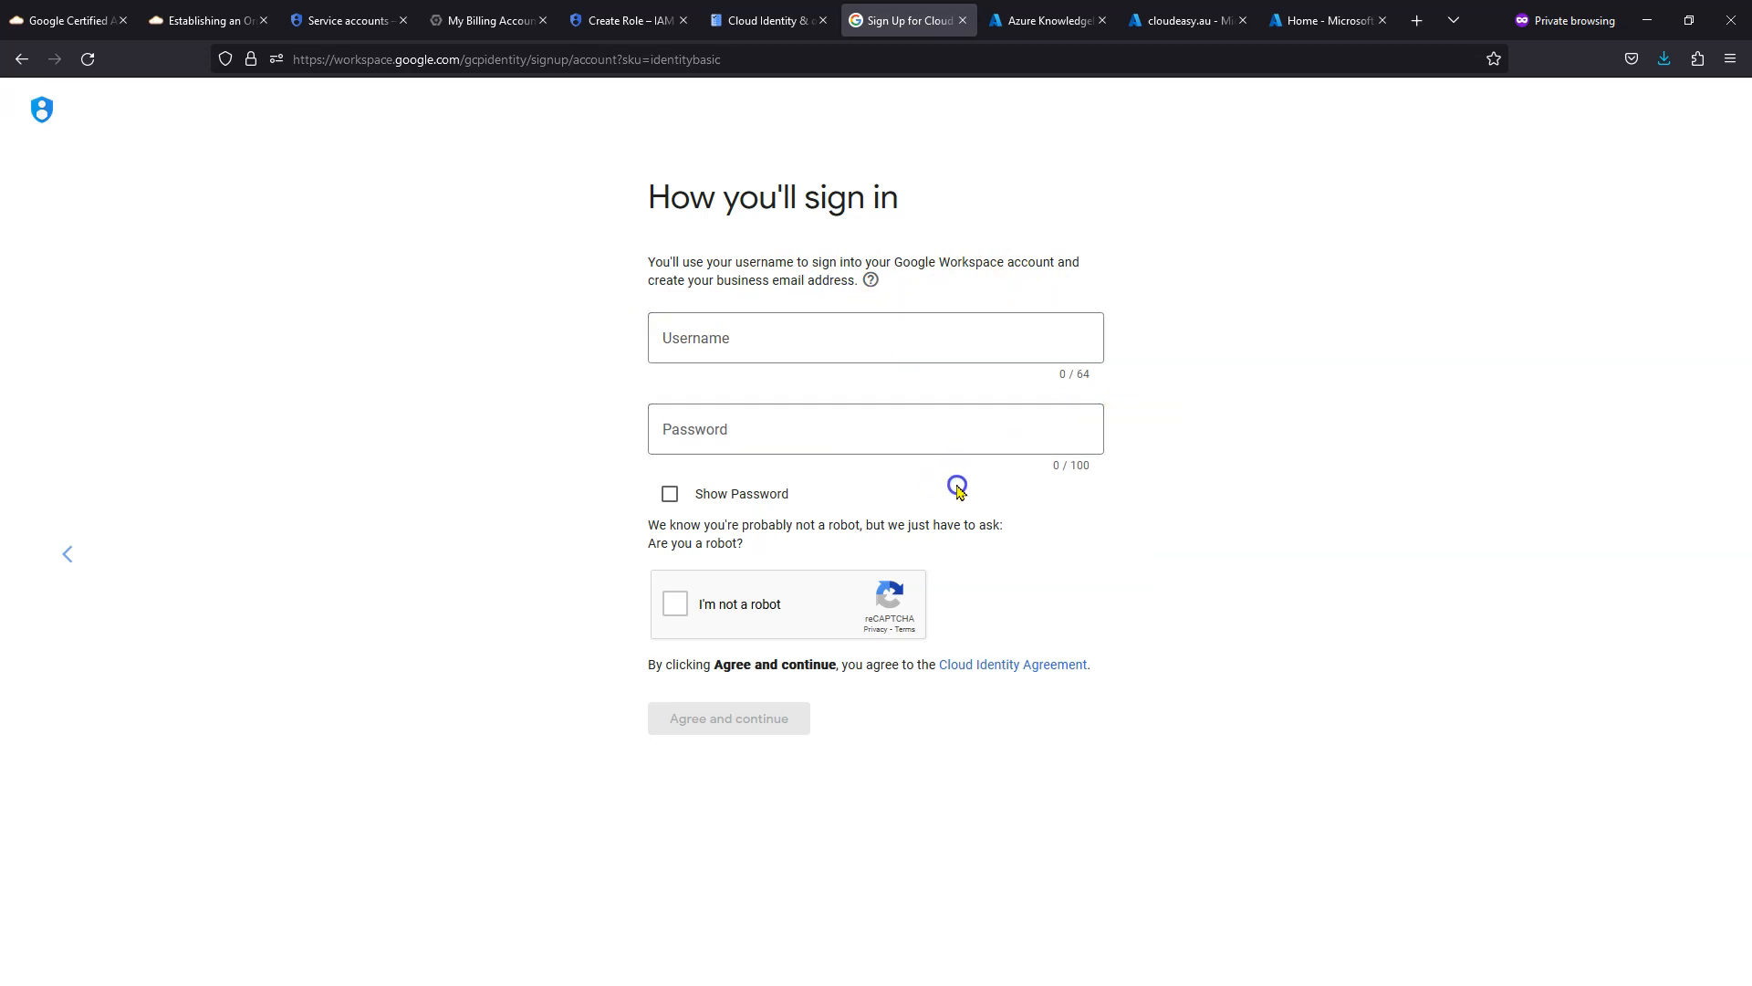
- Enter the admin username and password, pass the robot check, and agree to create the account
click(733, 347)
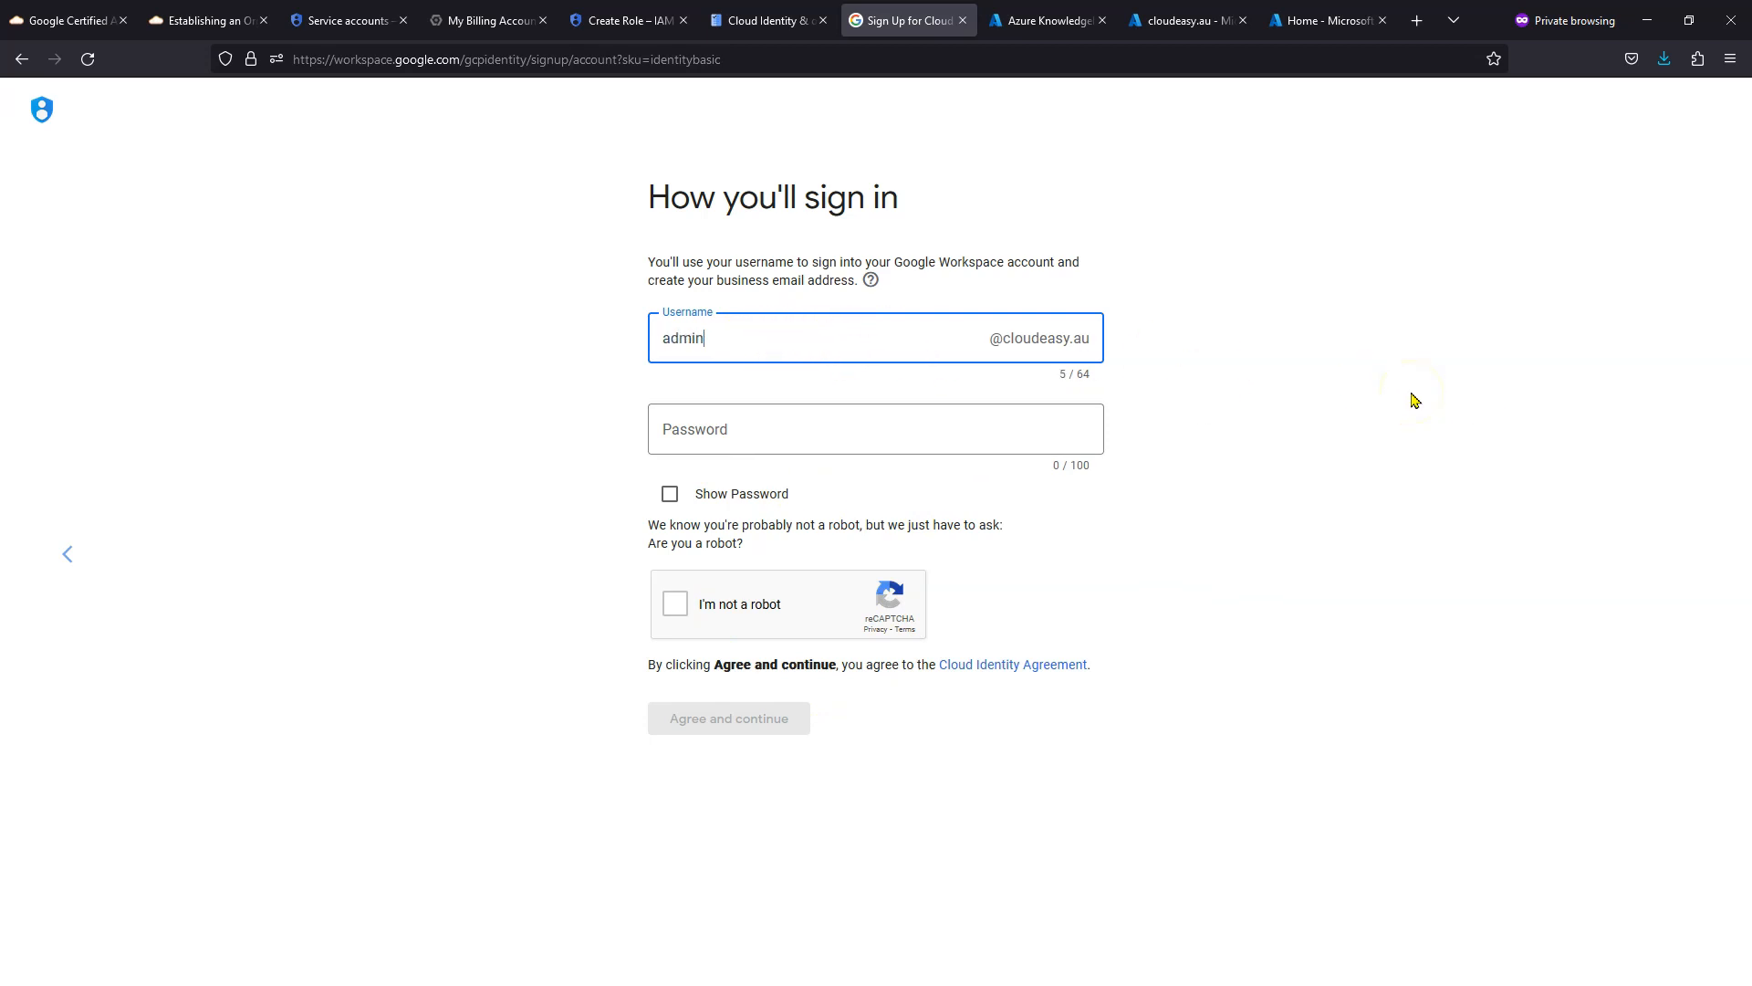
key(Tab)
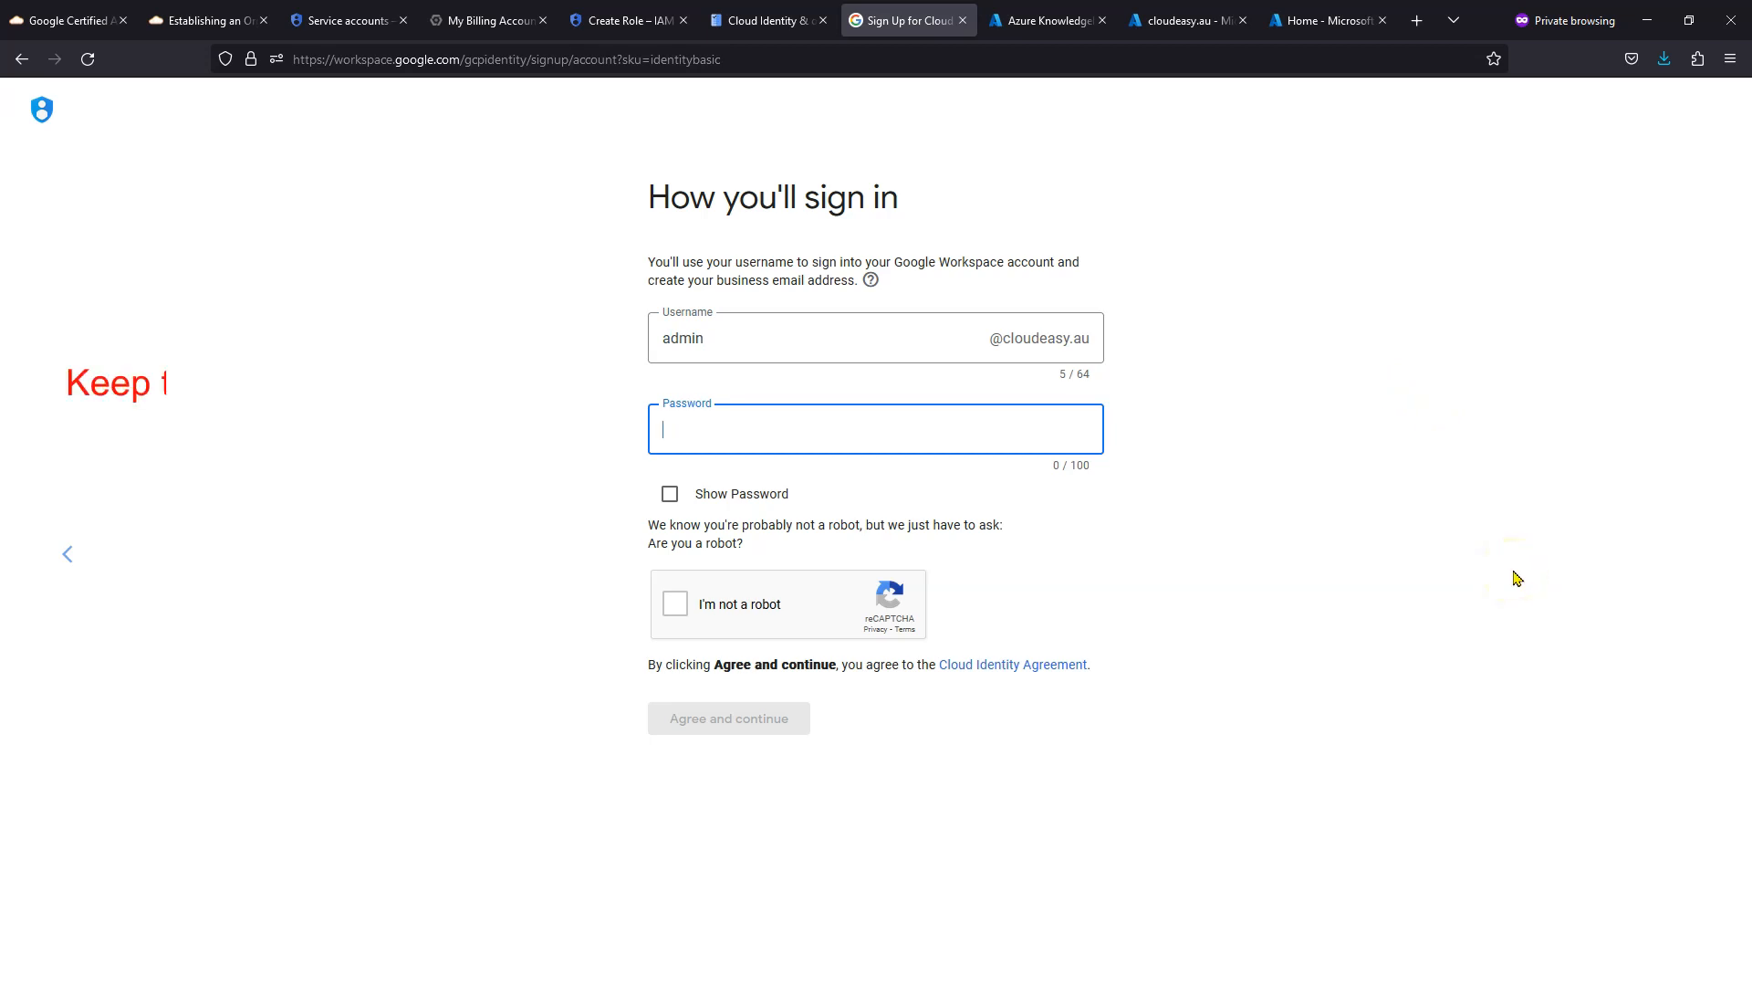
key(ctrl+v)
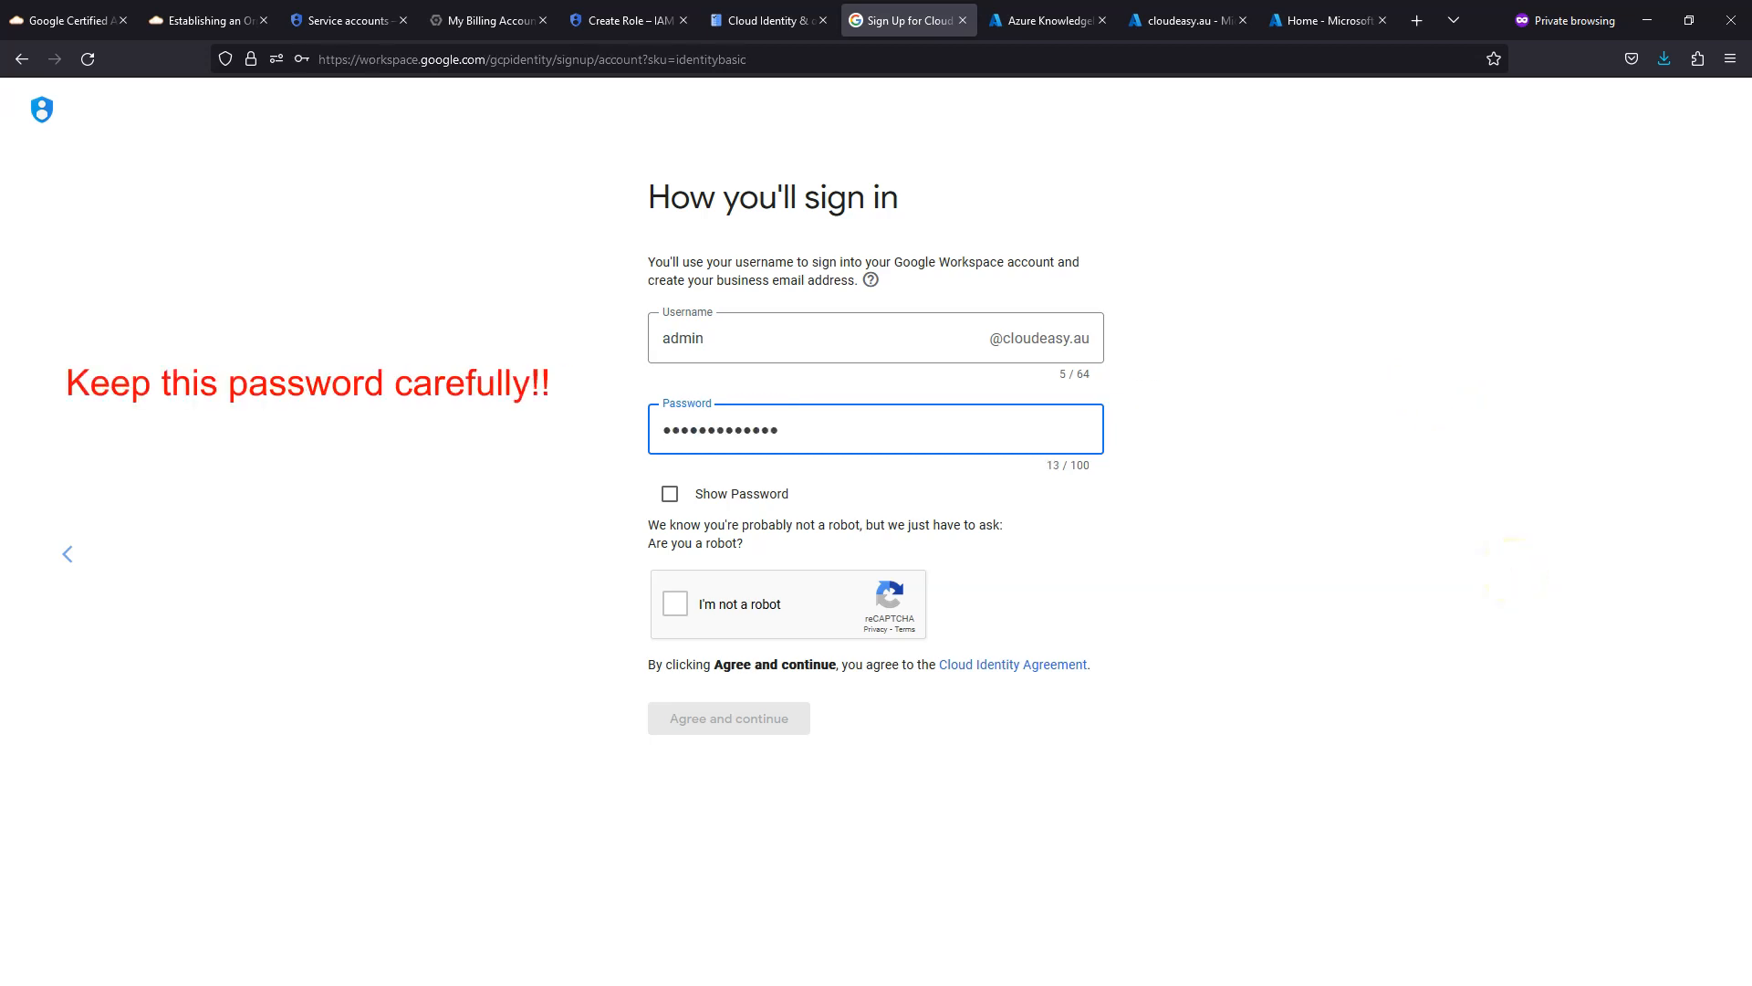
click(680, 606)
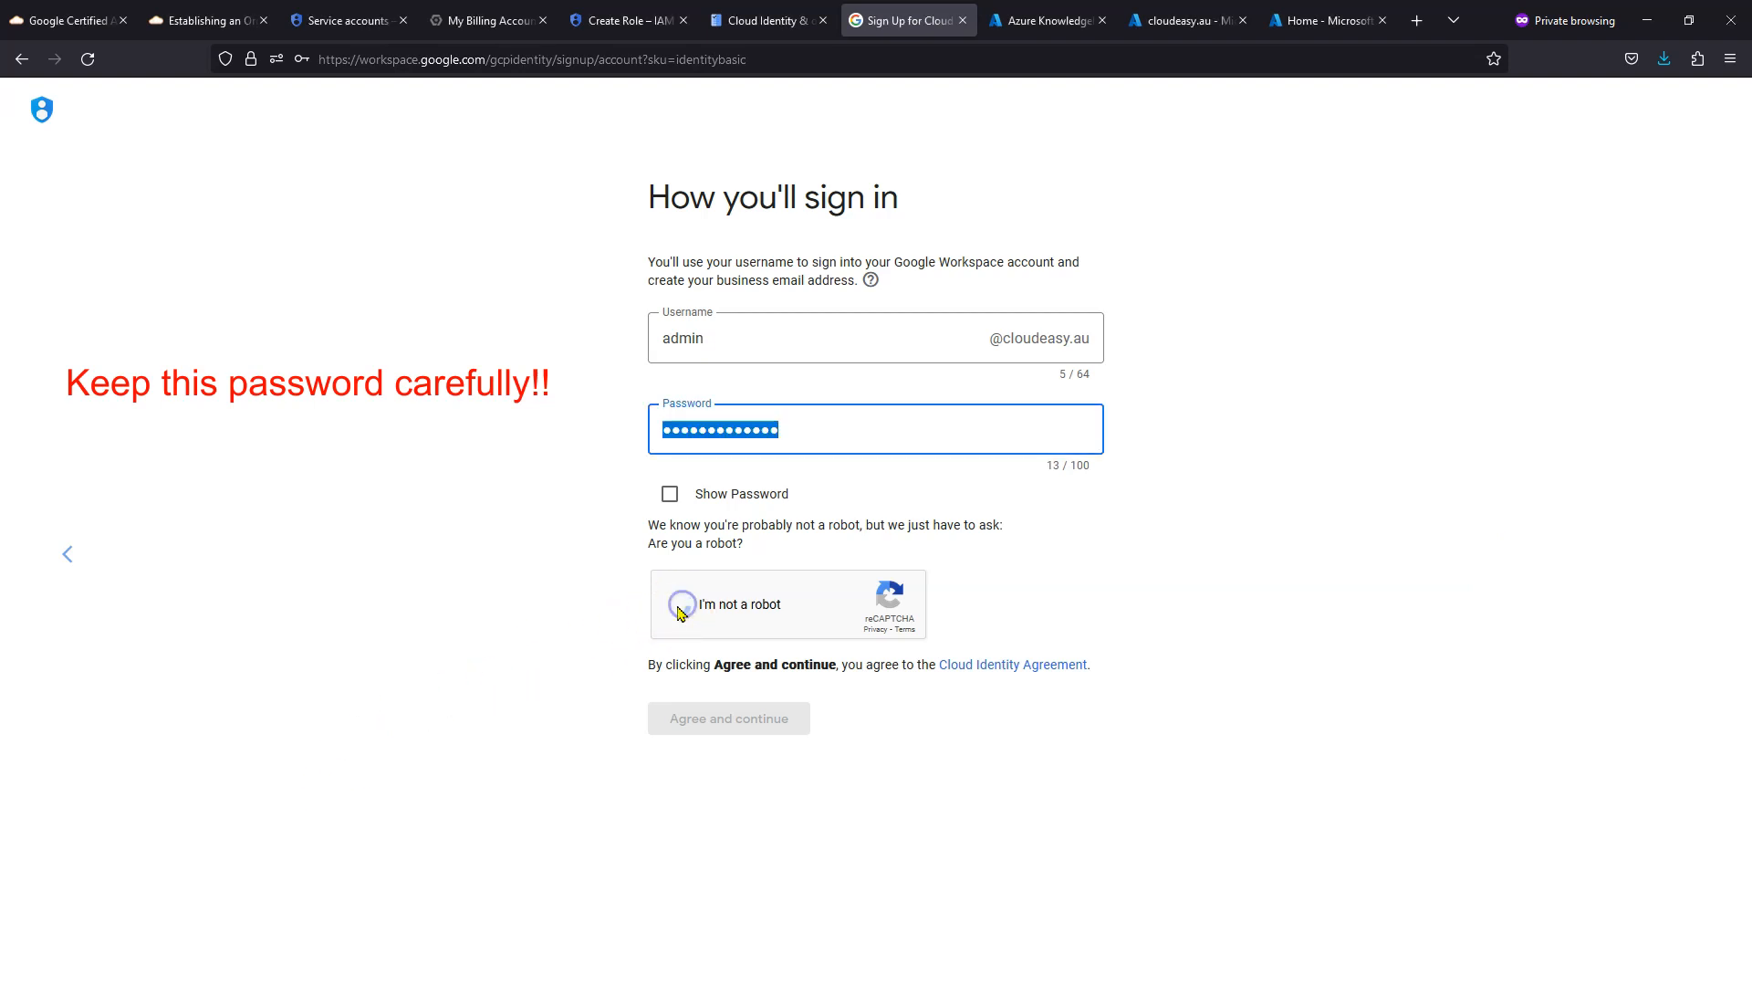
click(730, 717)
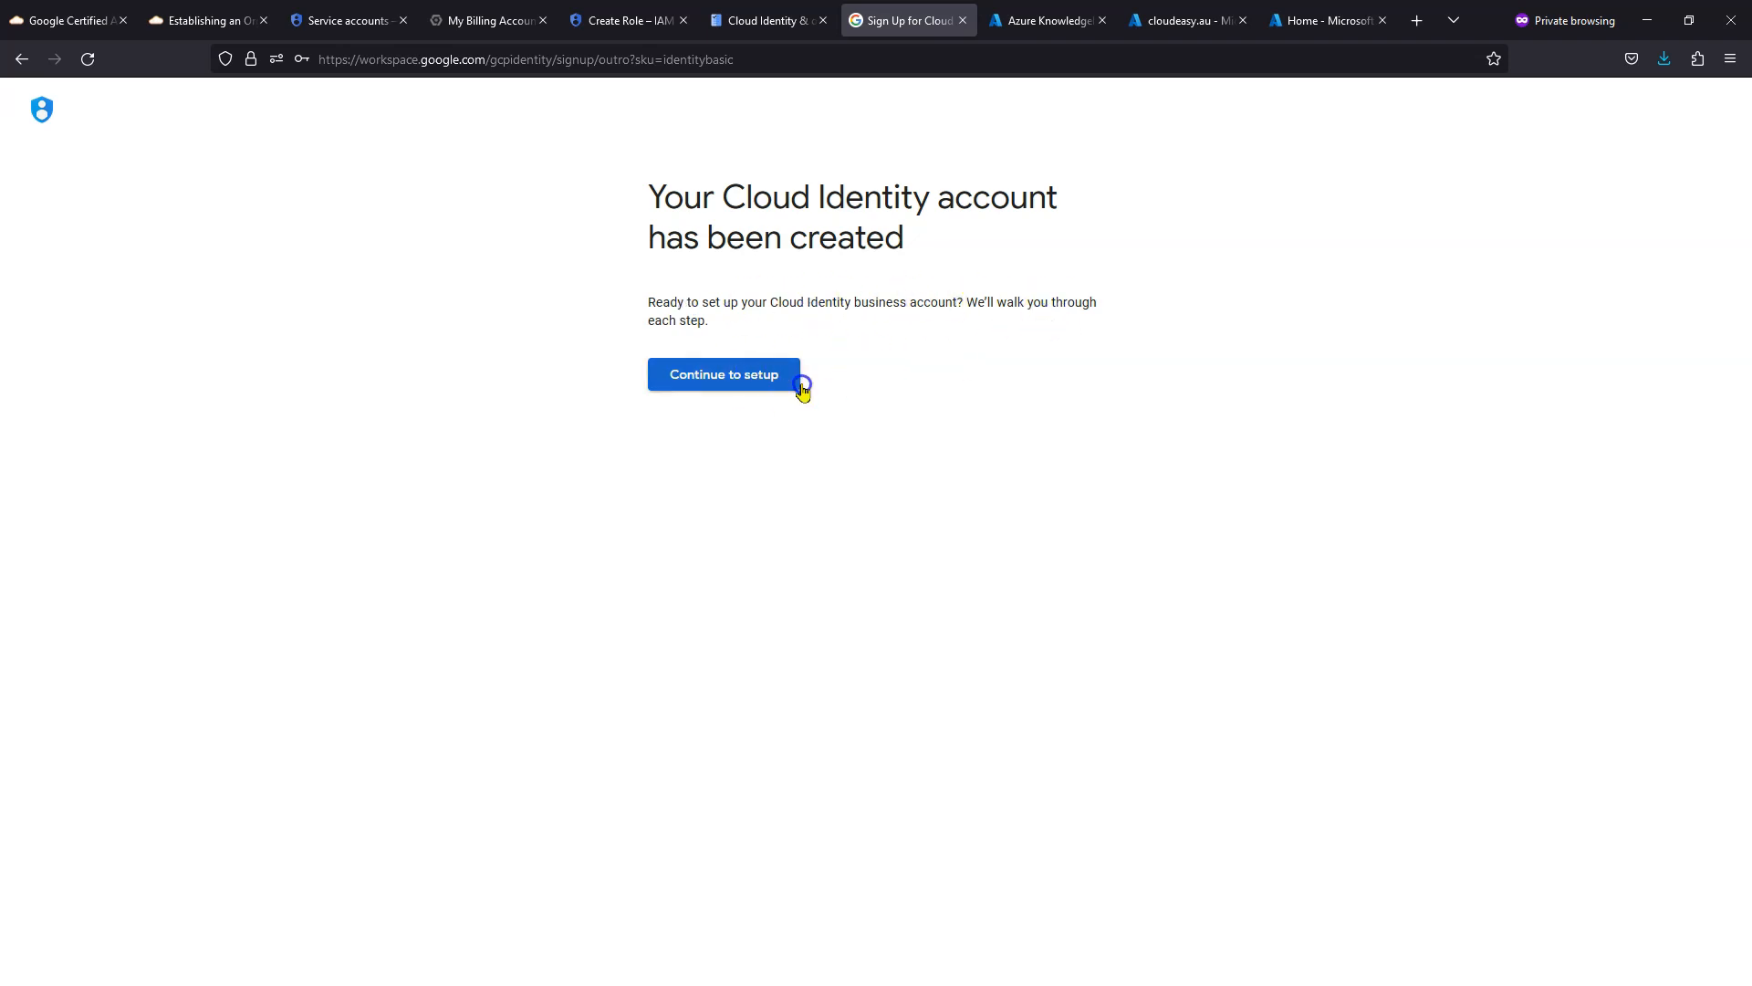
click(723, 377)
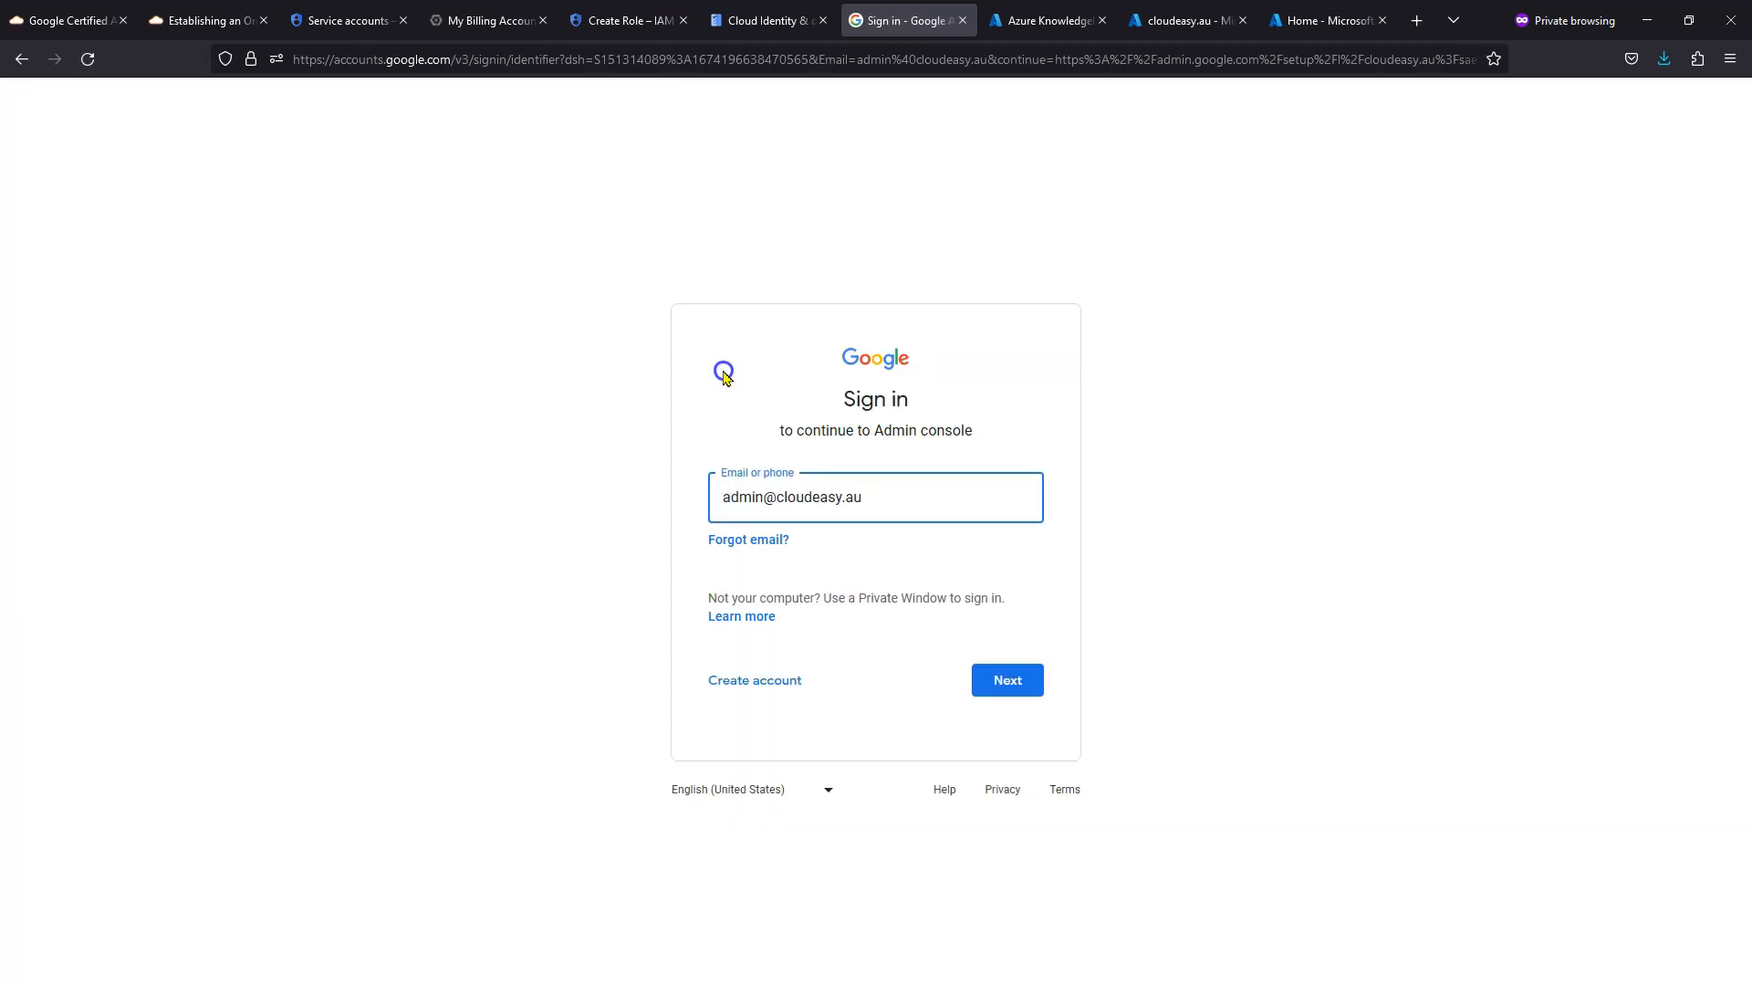
- Sign in to Google as the new admin account with its password
click(1003, 682)
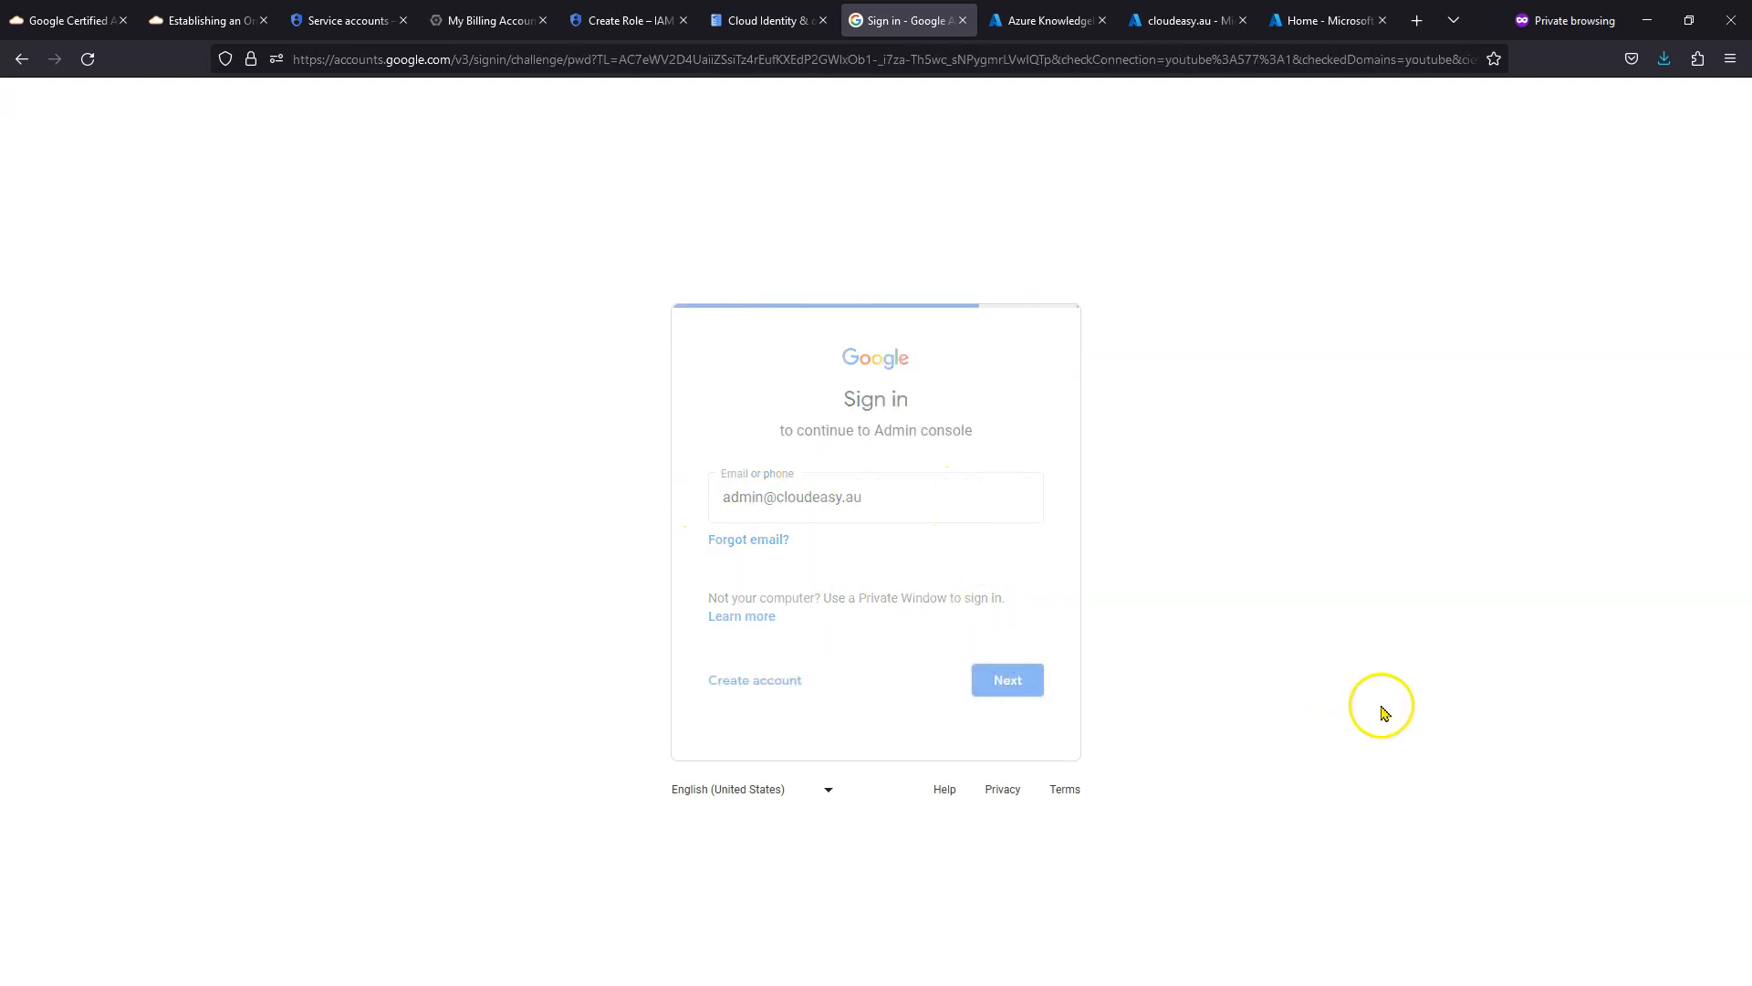
click(921, 523)
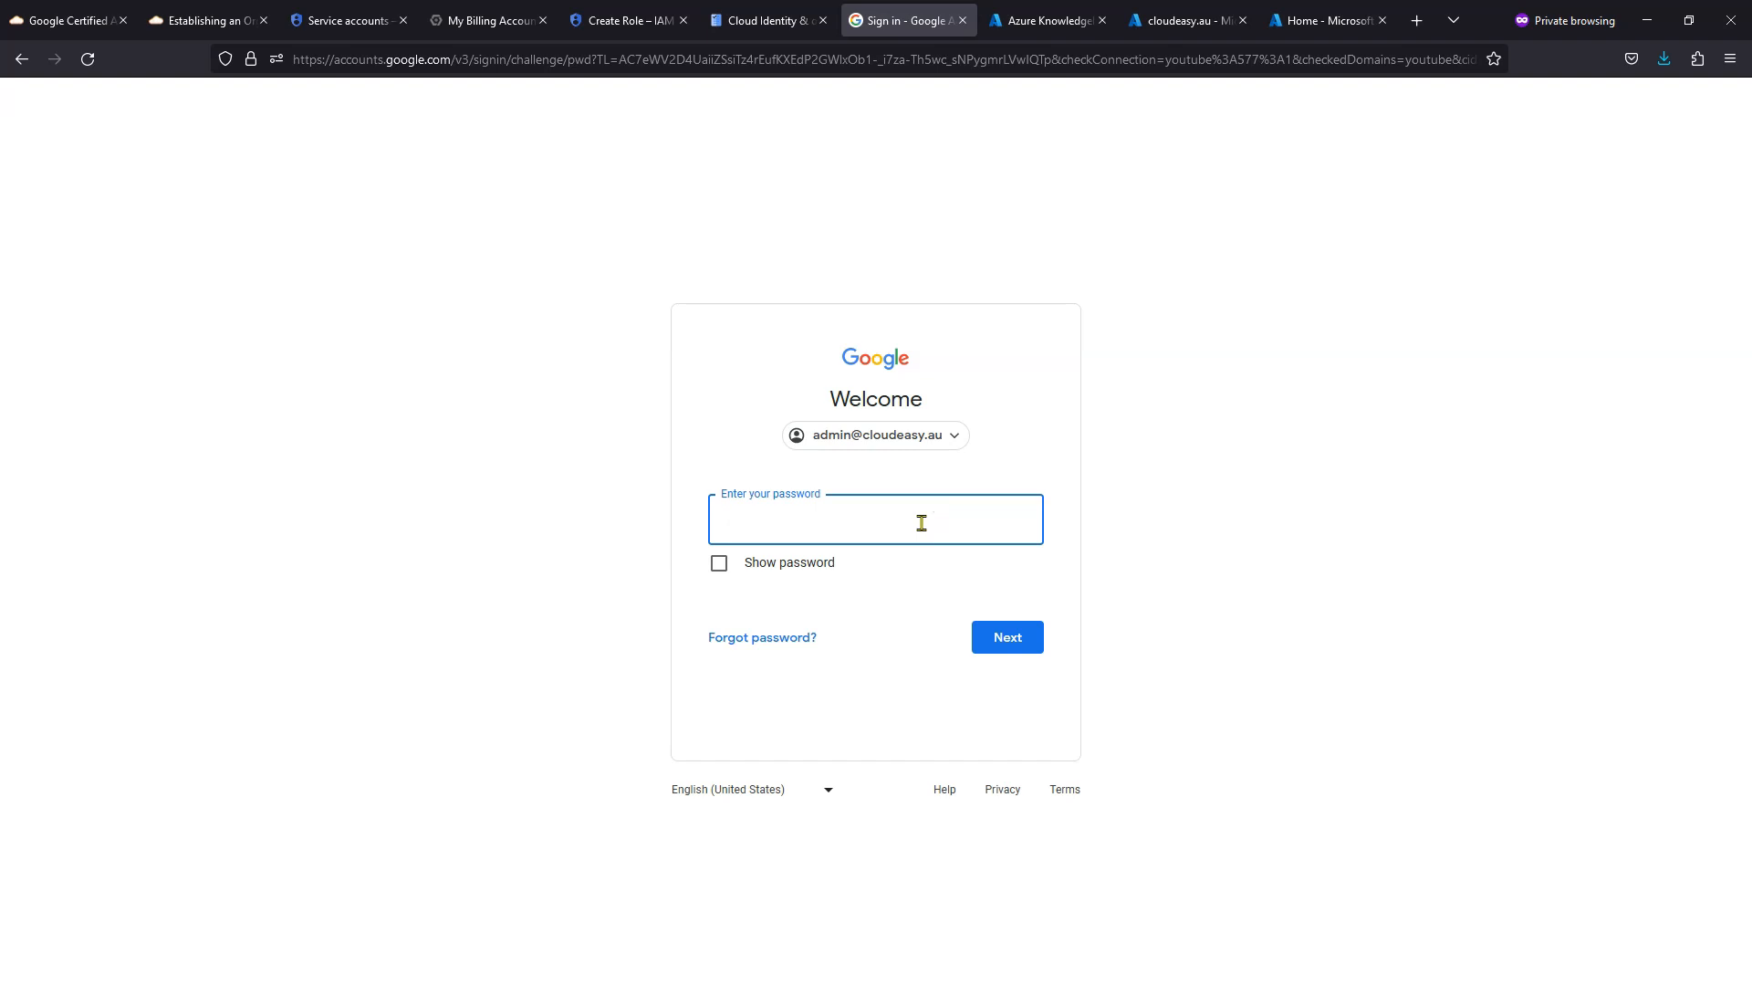
text(••••)
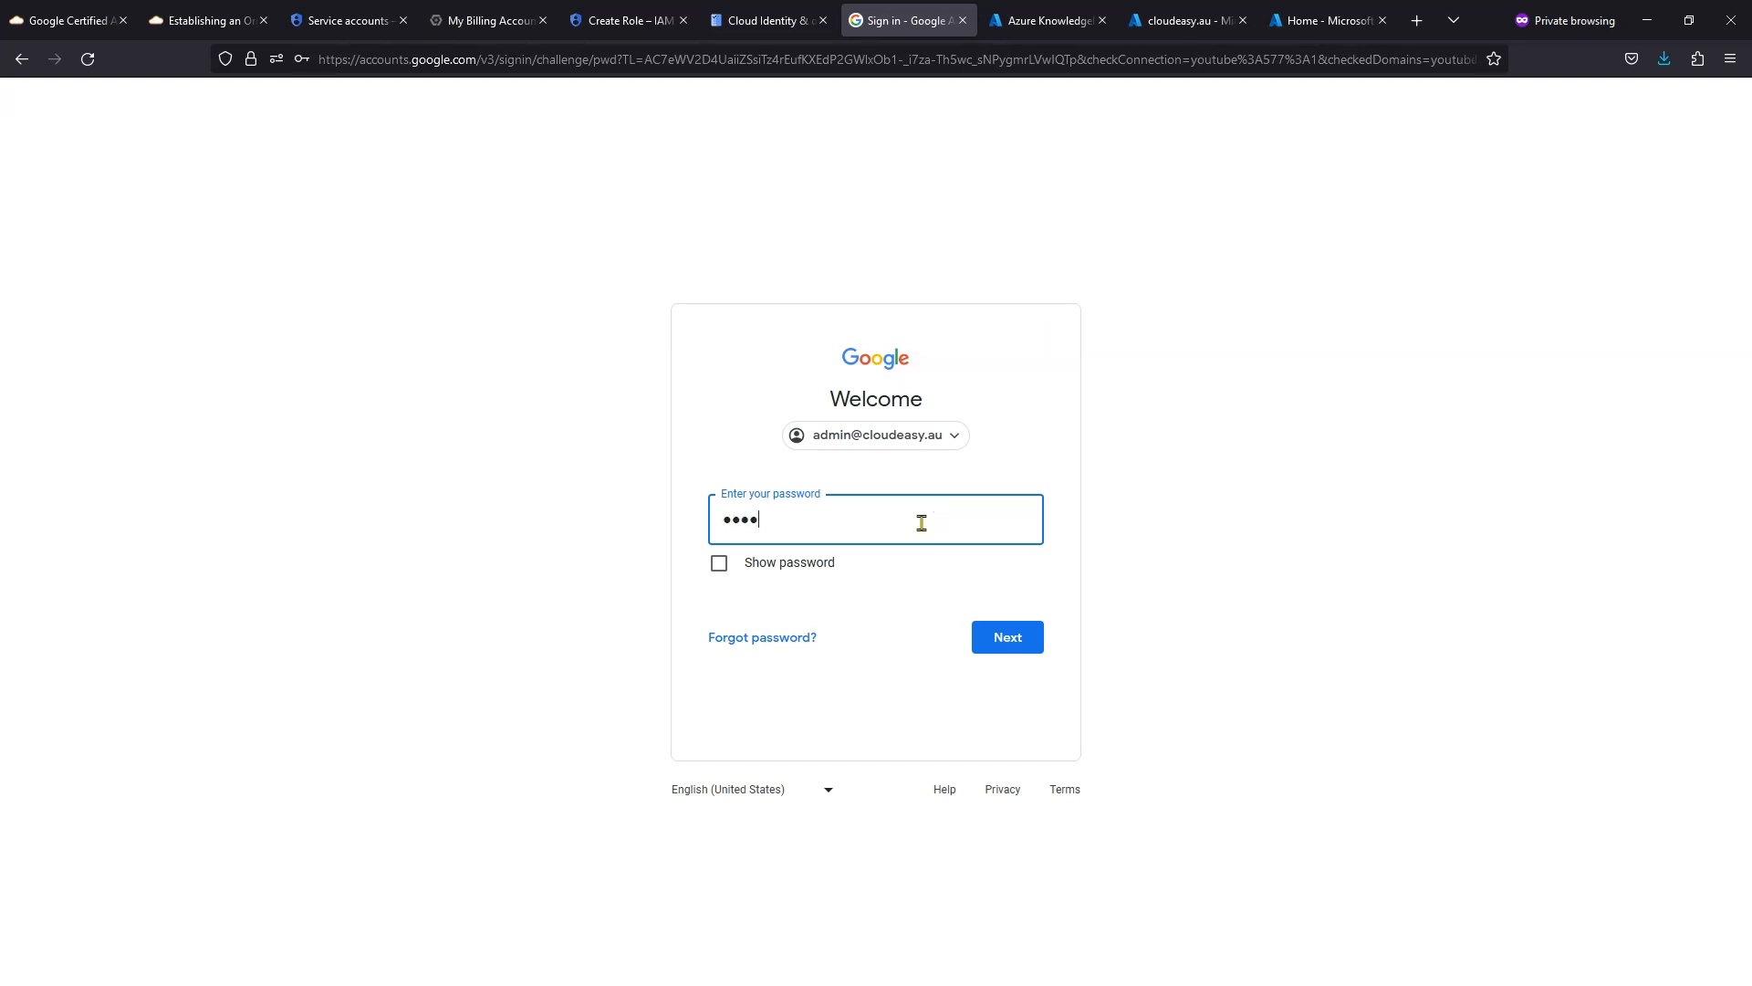
text(•••••••••)
click(1001, 638)
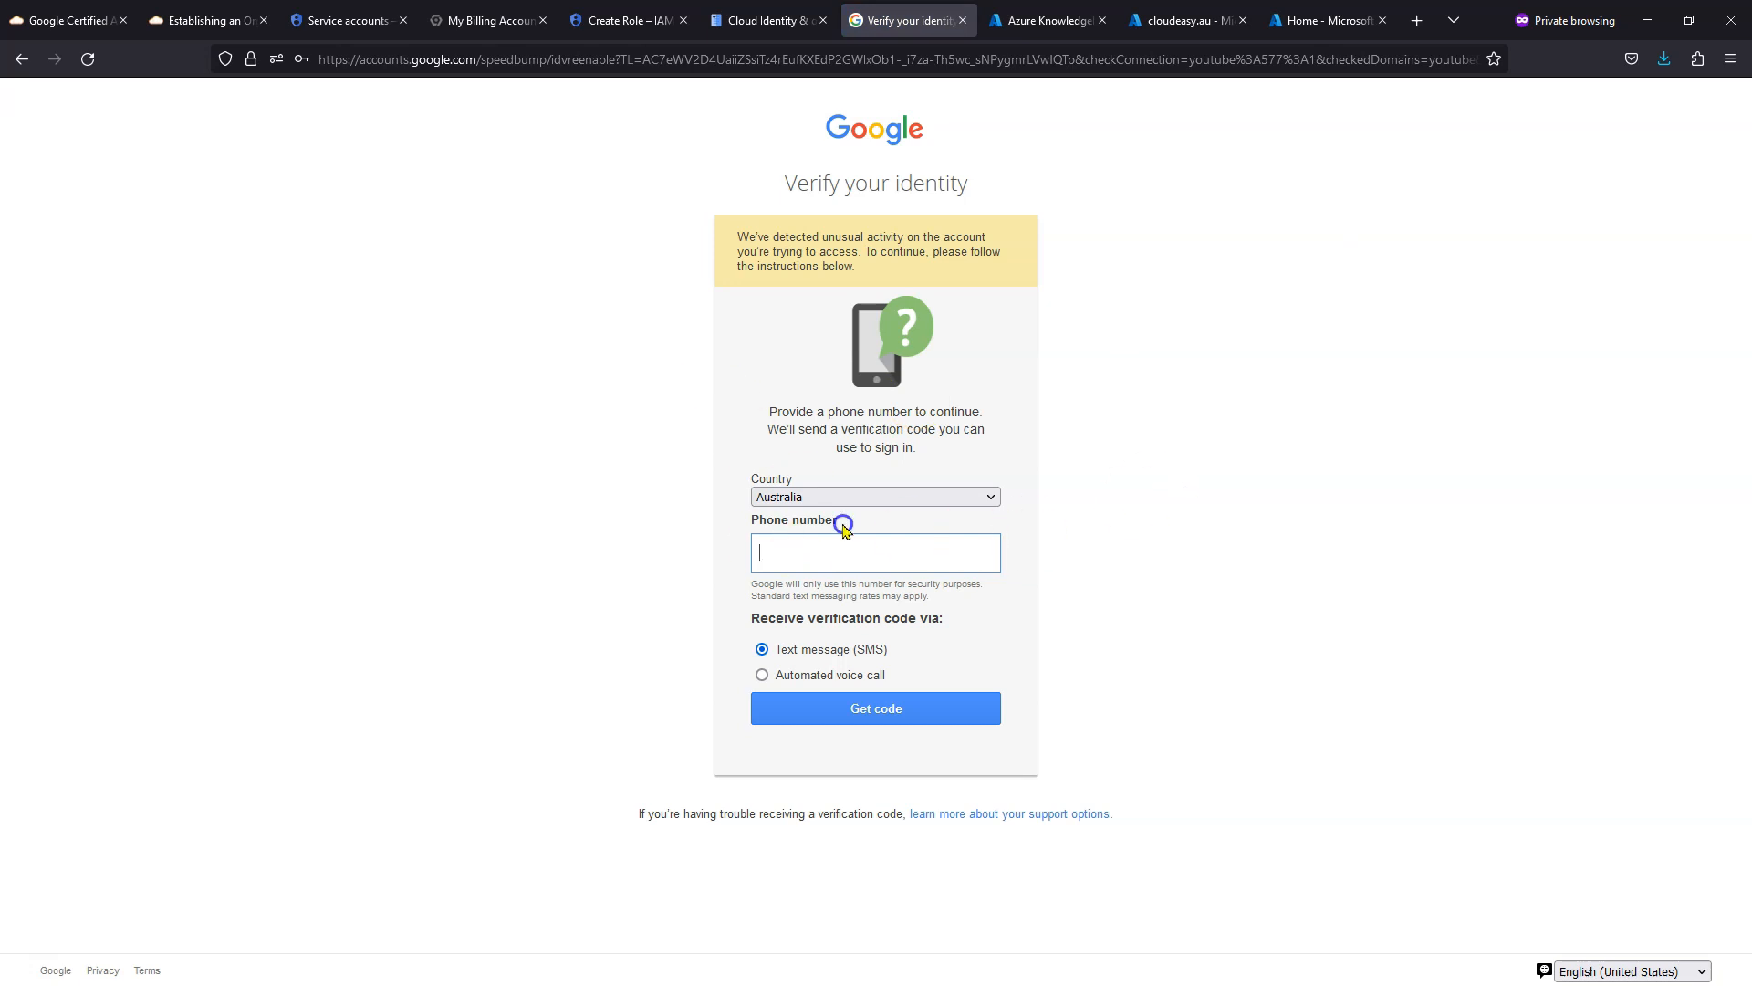
- Verify identity with a phone number and code, then accept the new-account terms
click(891, 560)
click(884, 429)
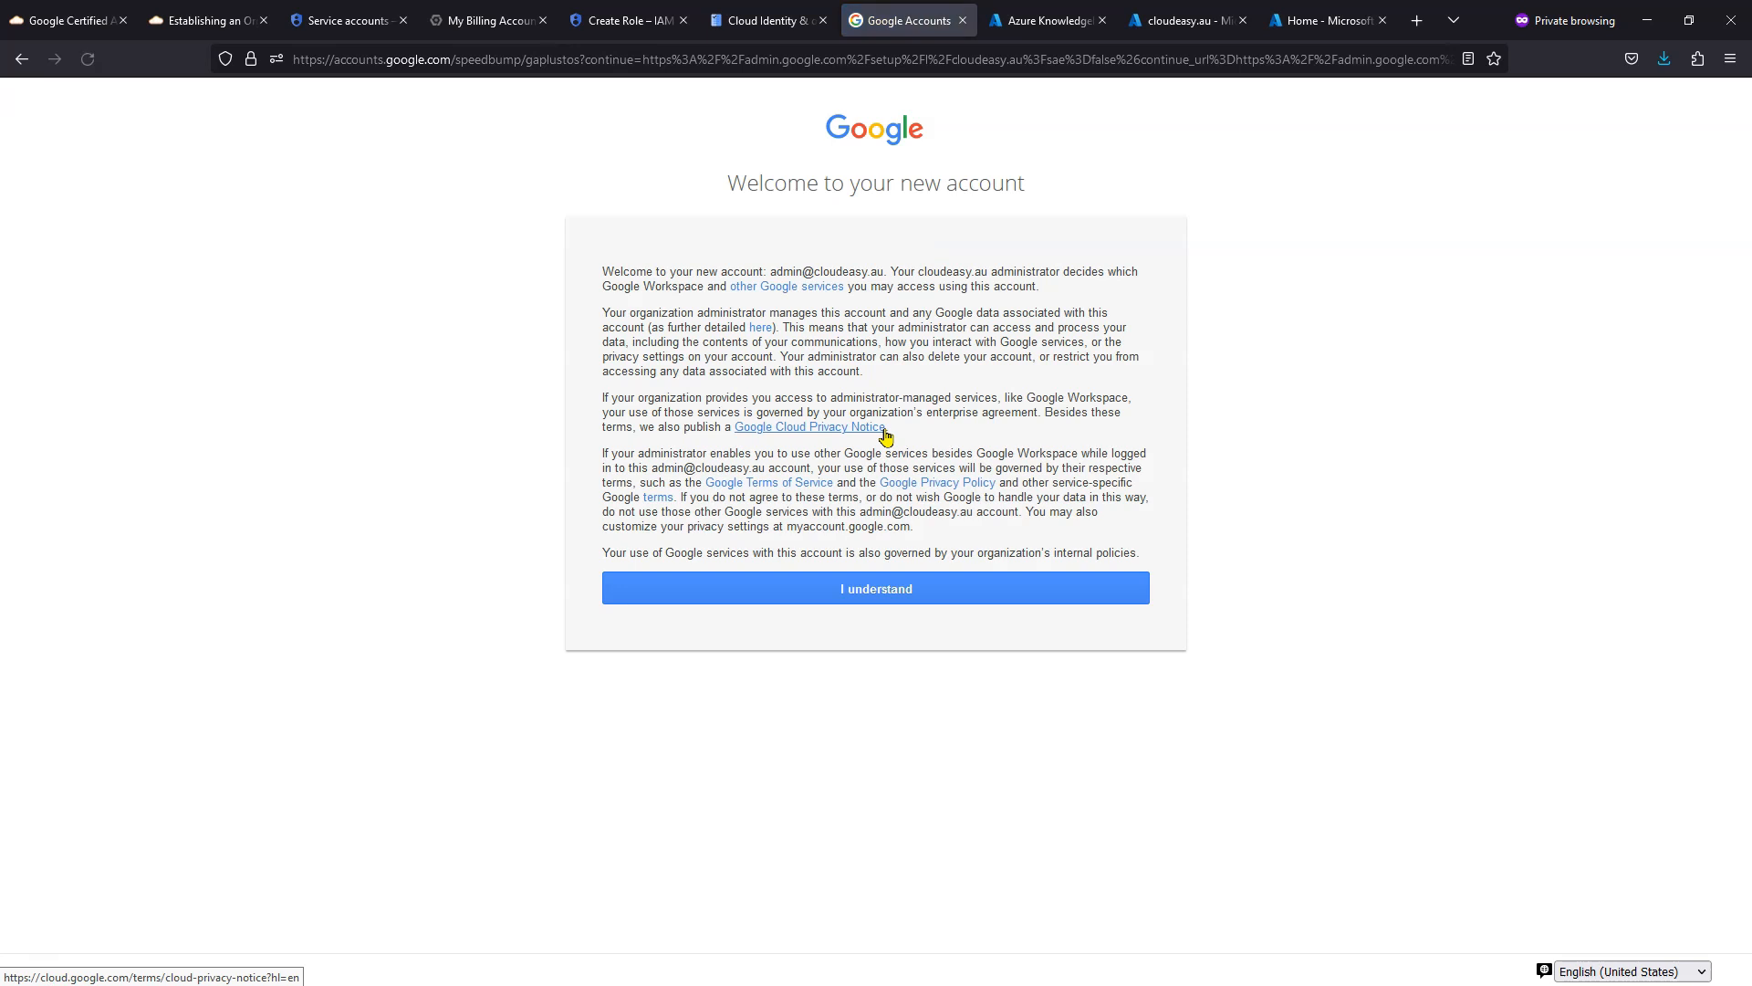
click(906, 406)
click(917, 395)
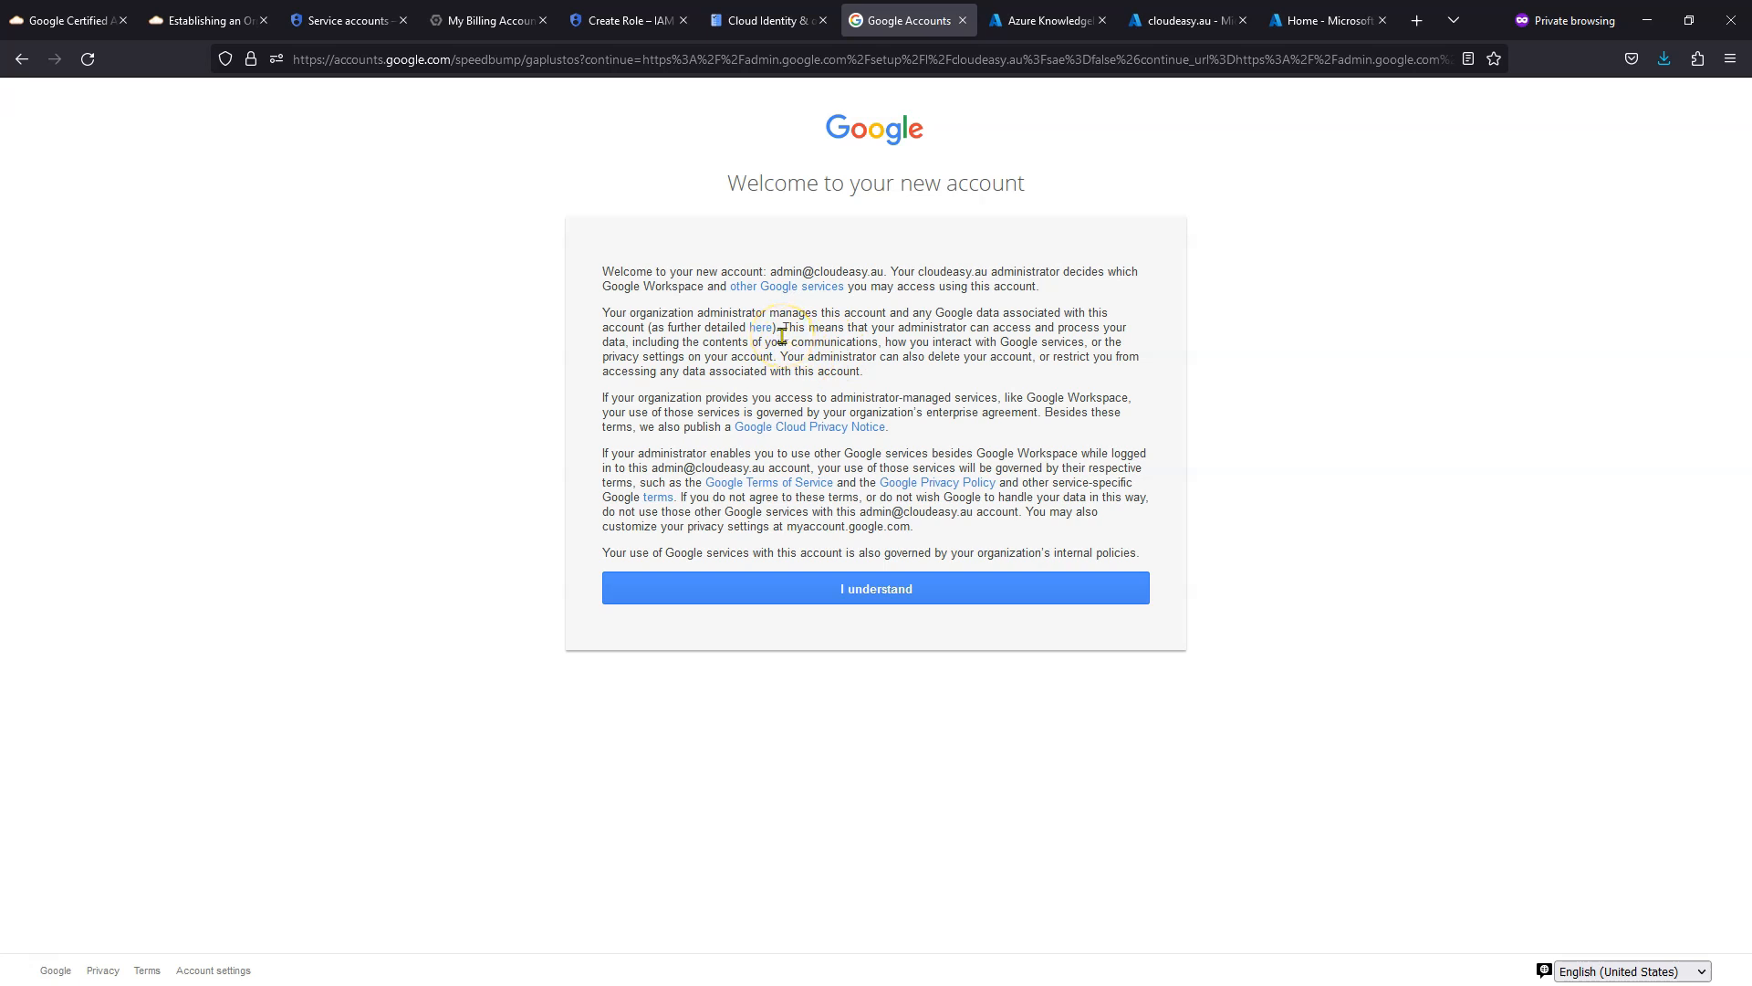
drag(771, 271, 889, 269)
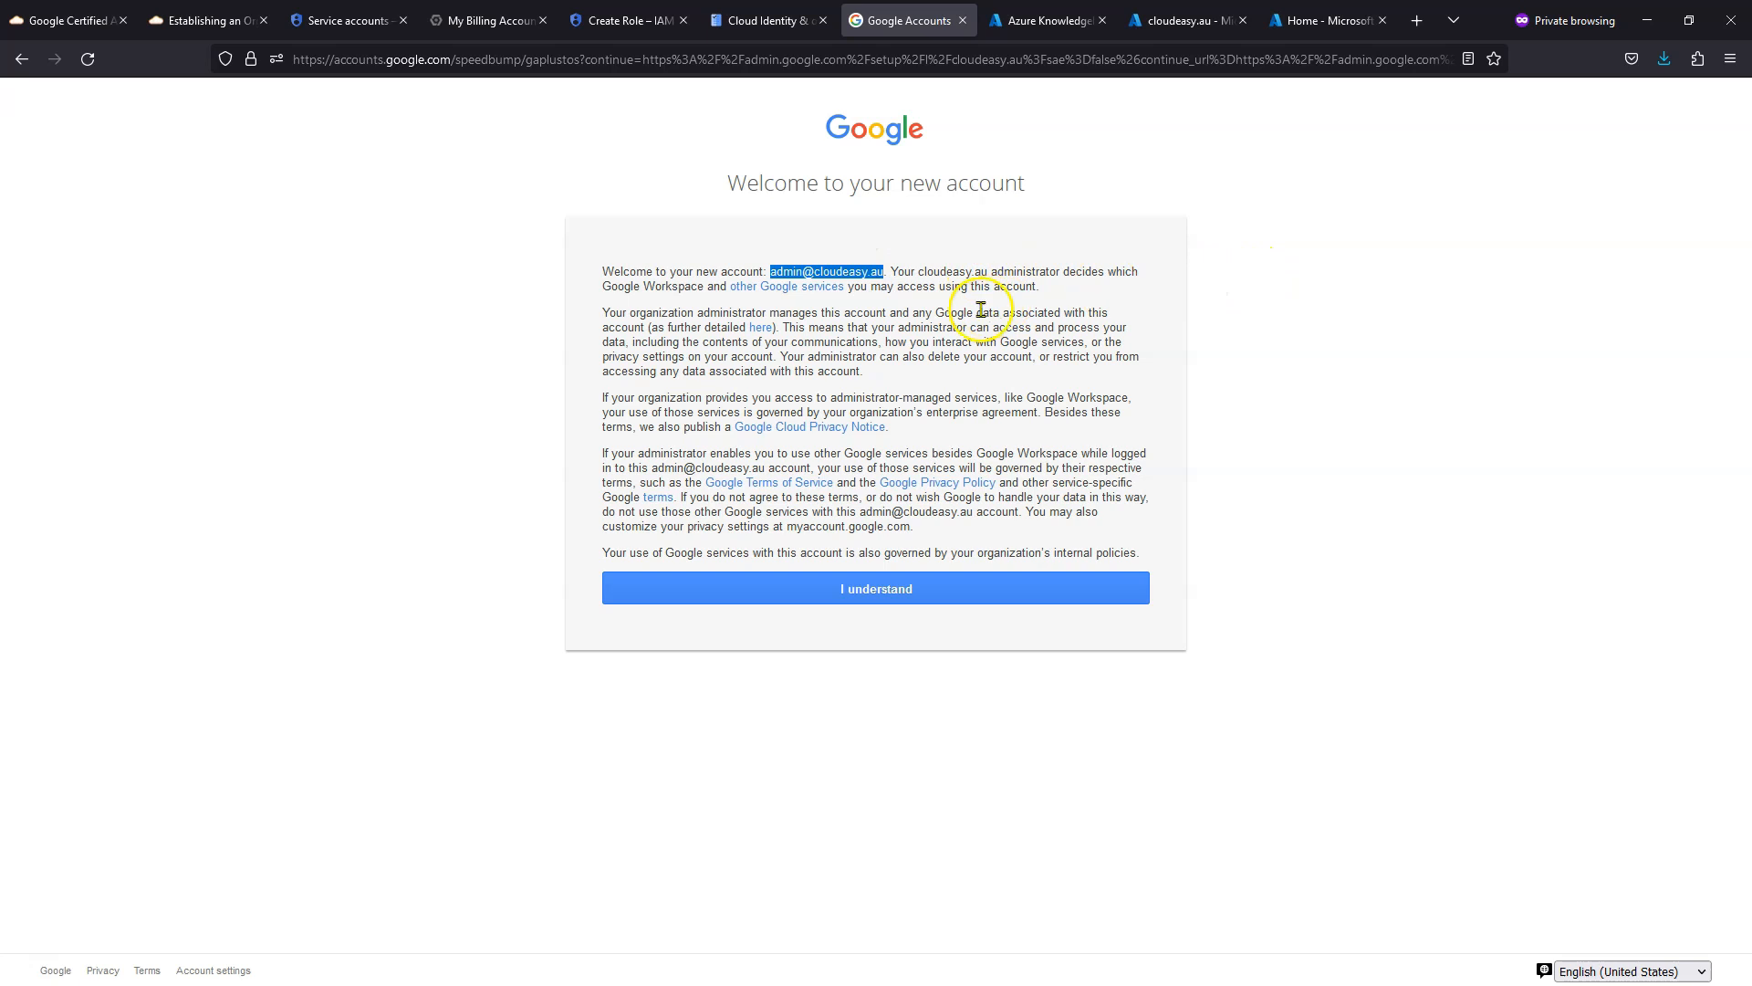
click(935, 594)
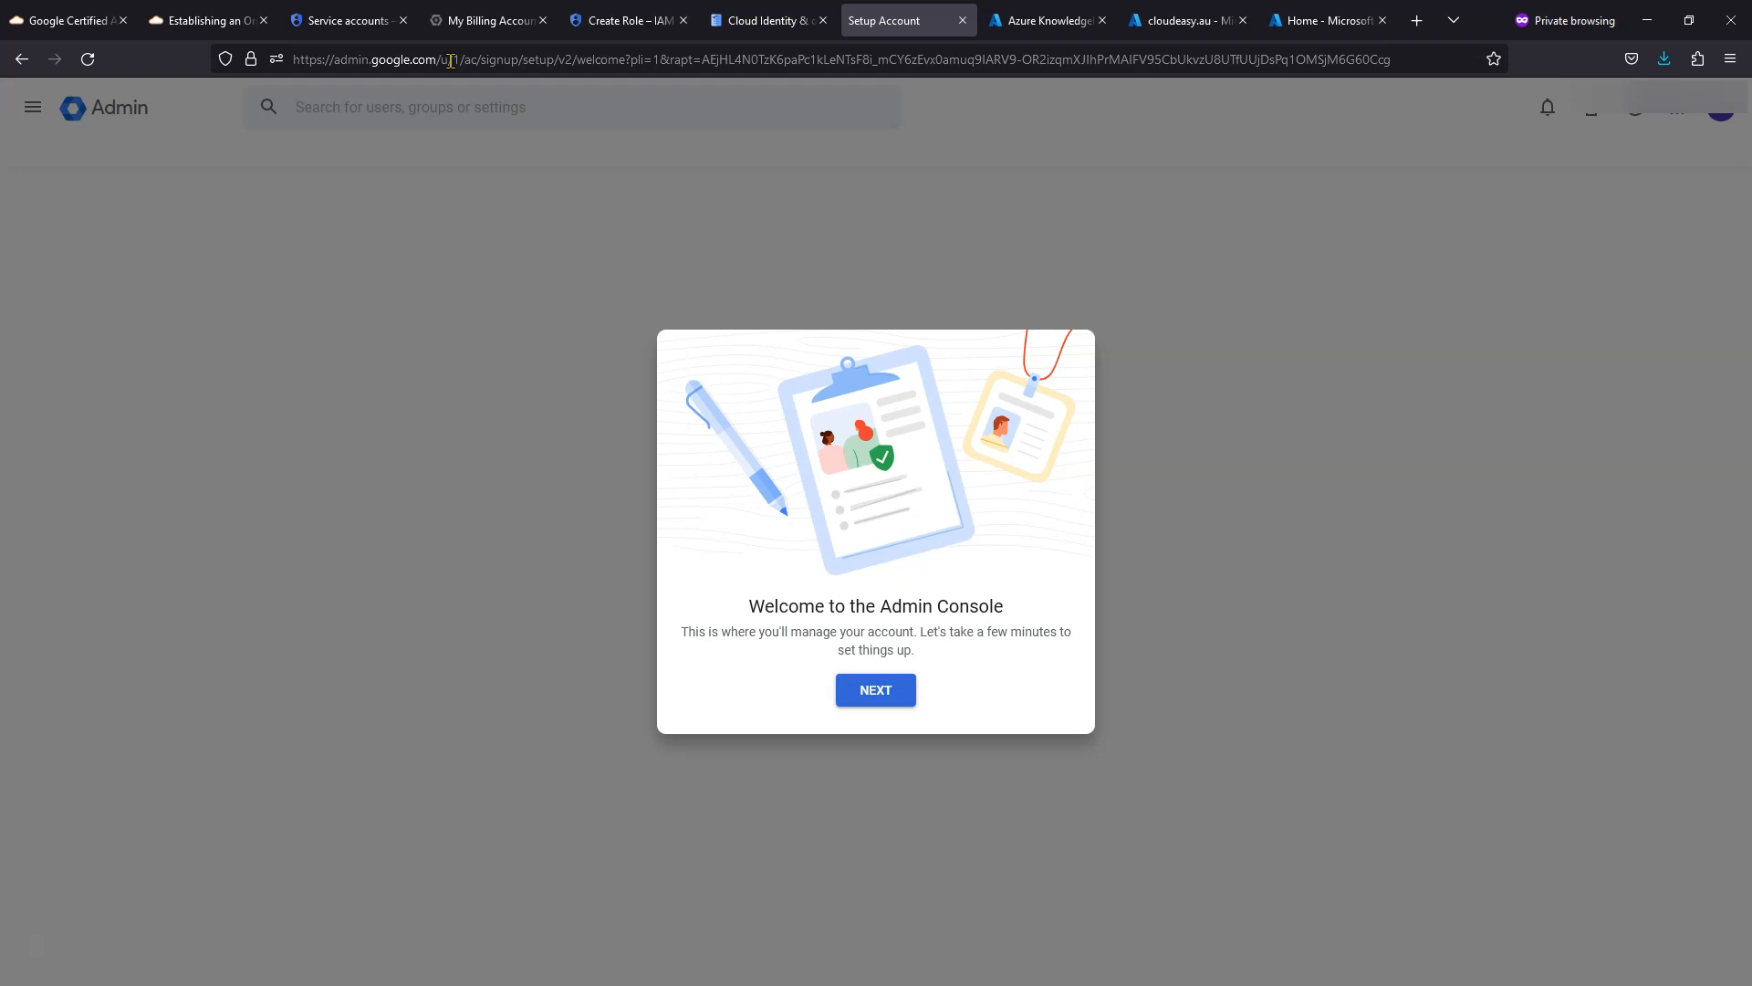
- Begin Admin console setup and start protecting cloudeasy.au, advancing to the verification-record step
click(884, 691)
click(873, 690)
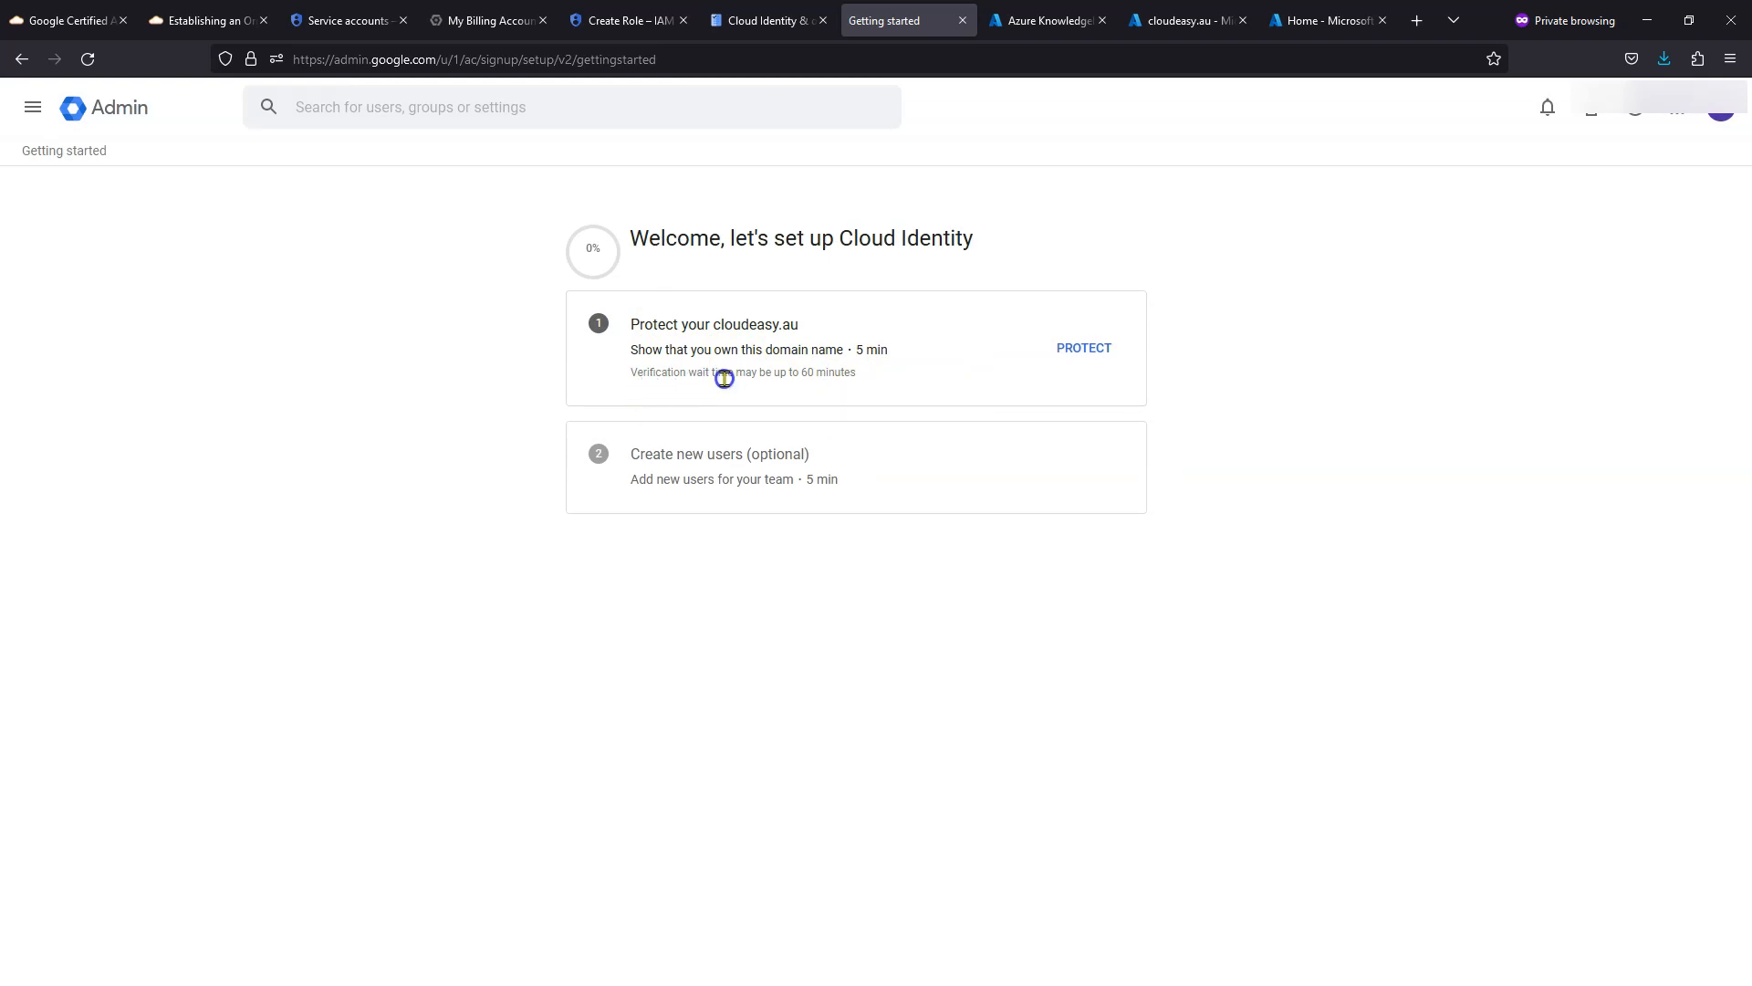
click(1086, 350)
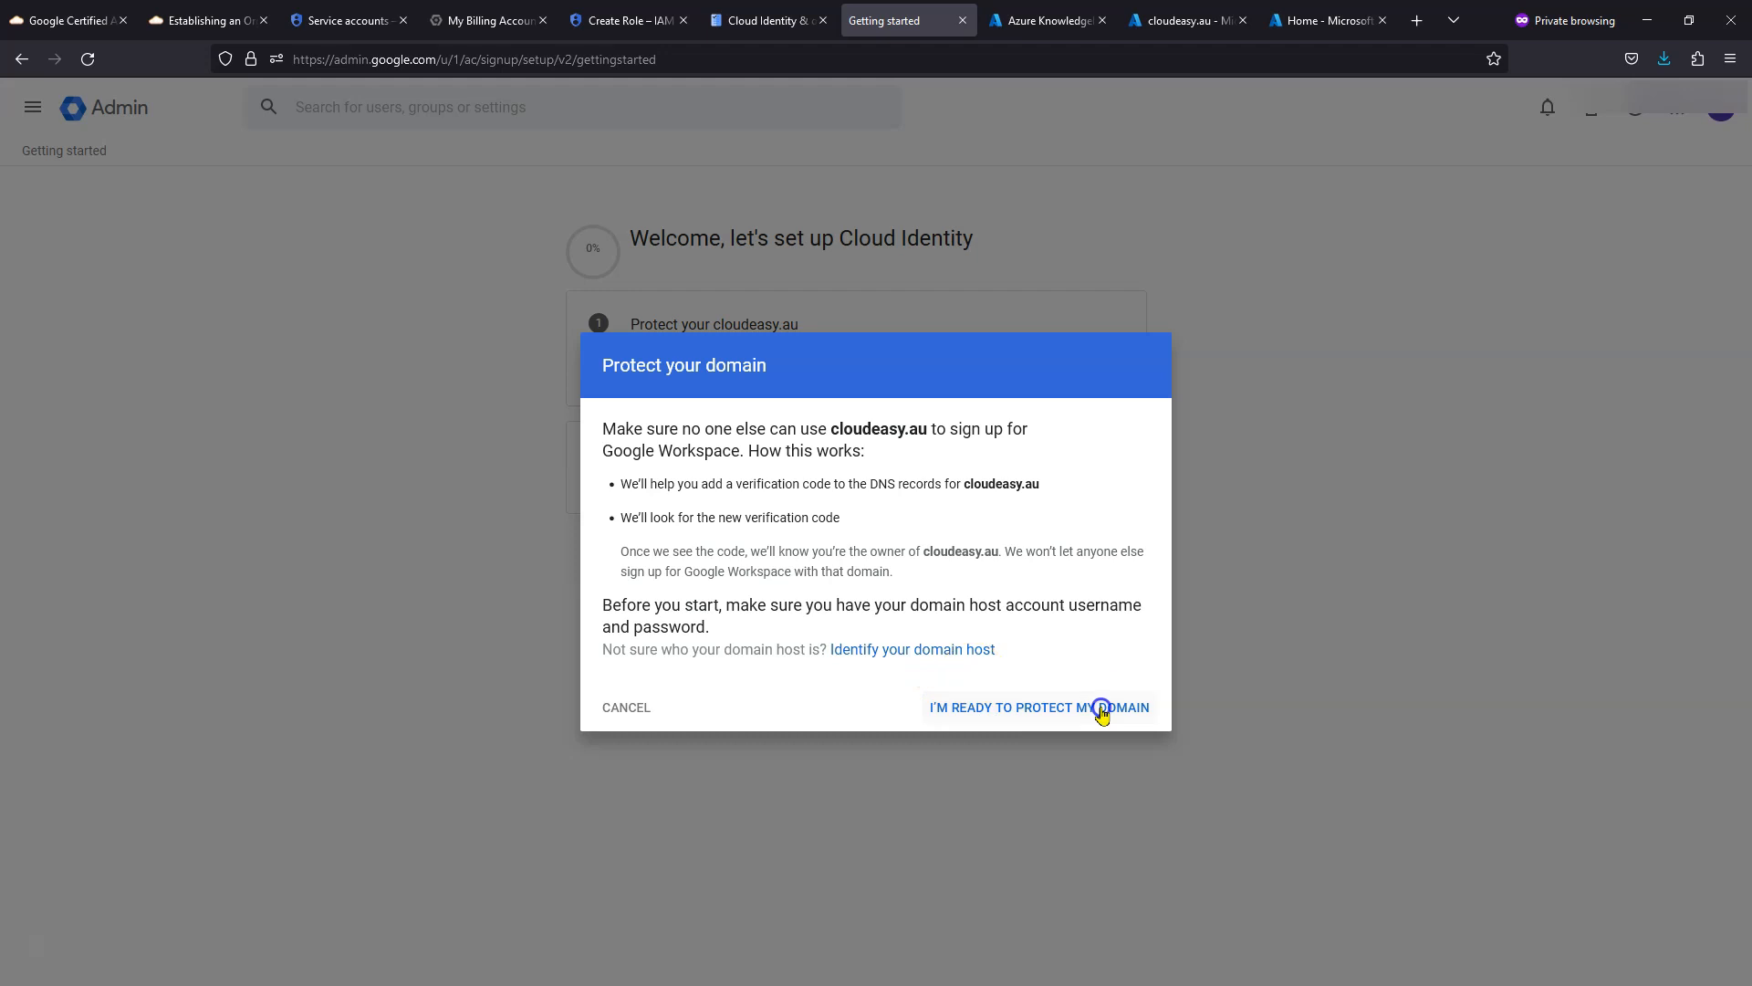
click(994, 717)
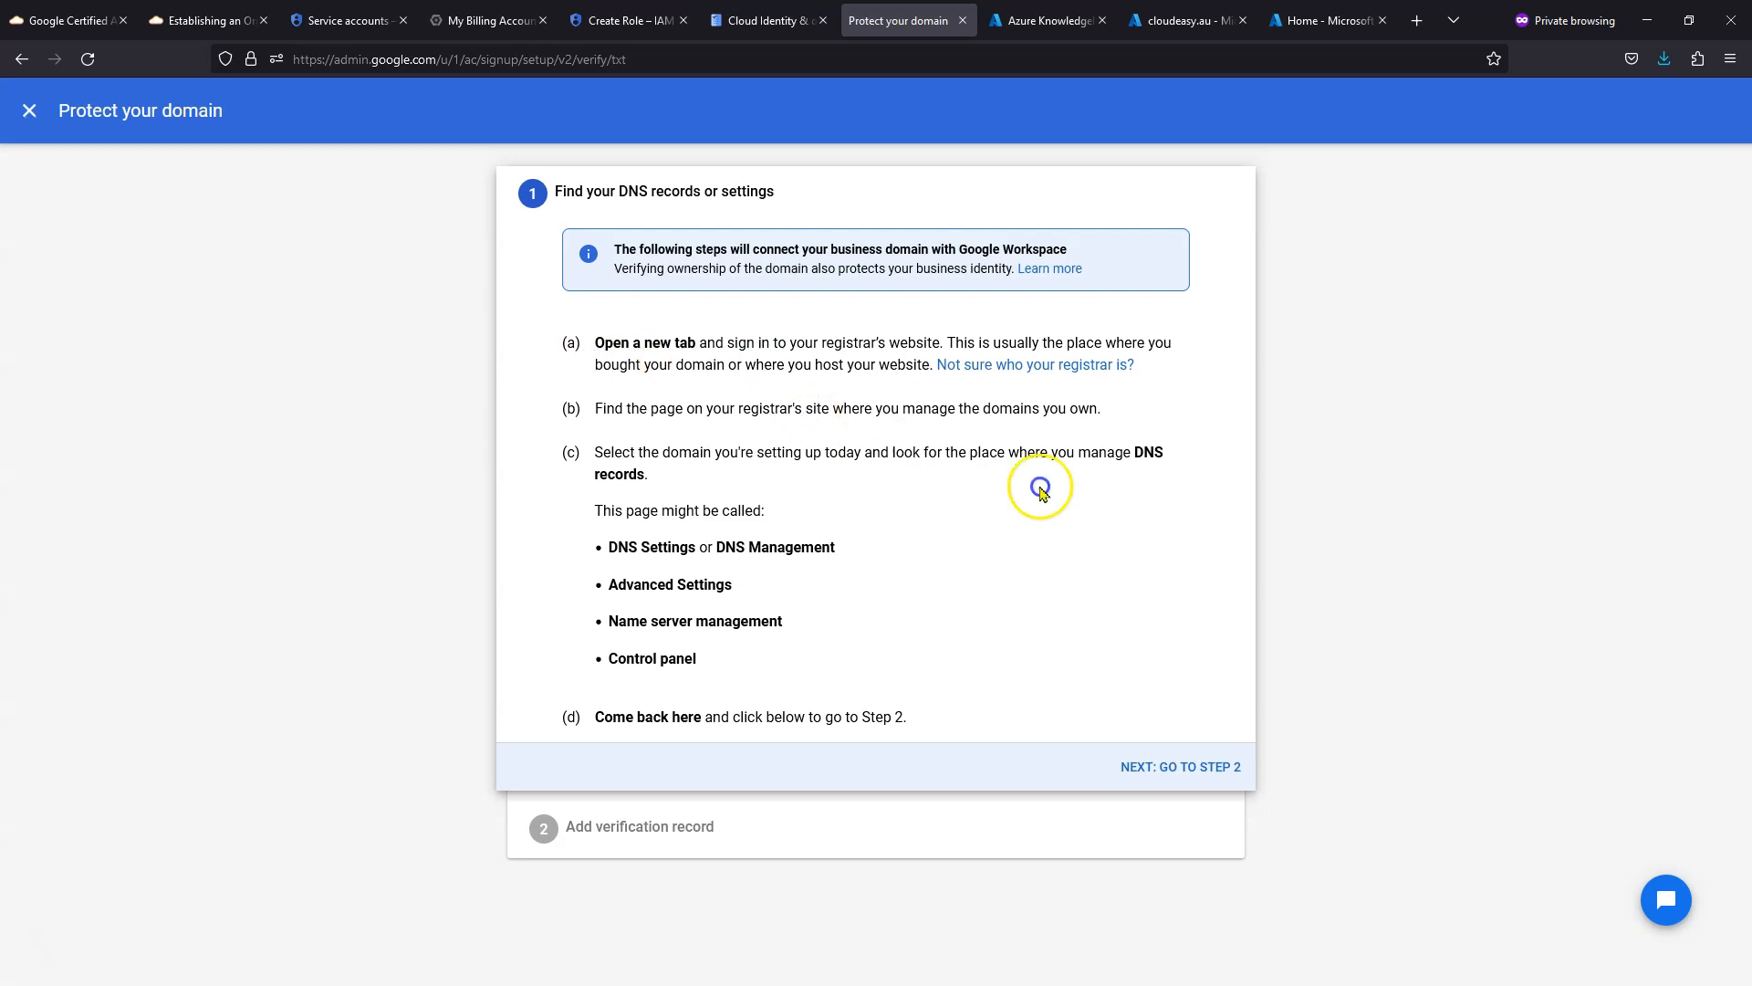
click(1190, 768)
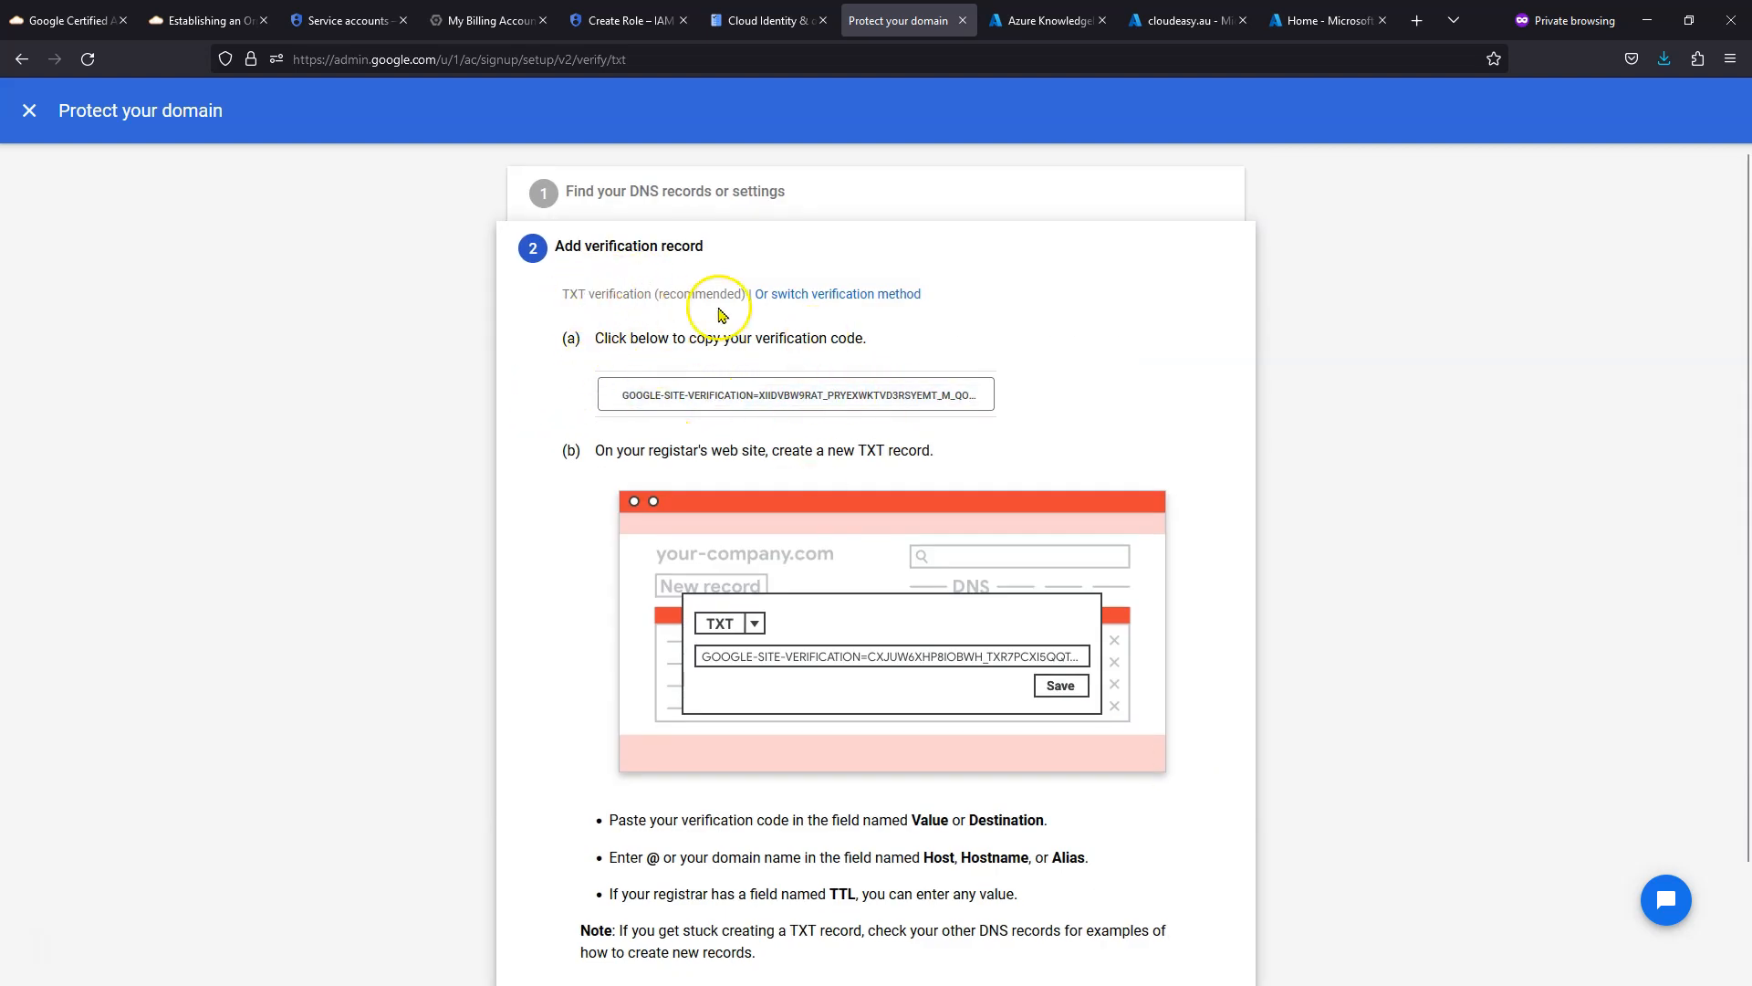
- Copy the TXT verification code and start a new record set in Azure's cloudeasy.au DNS zone
click(721, 395)
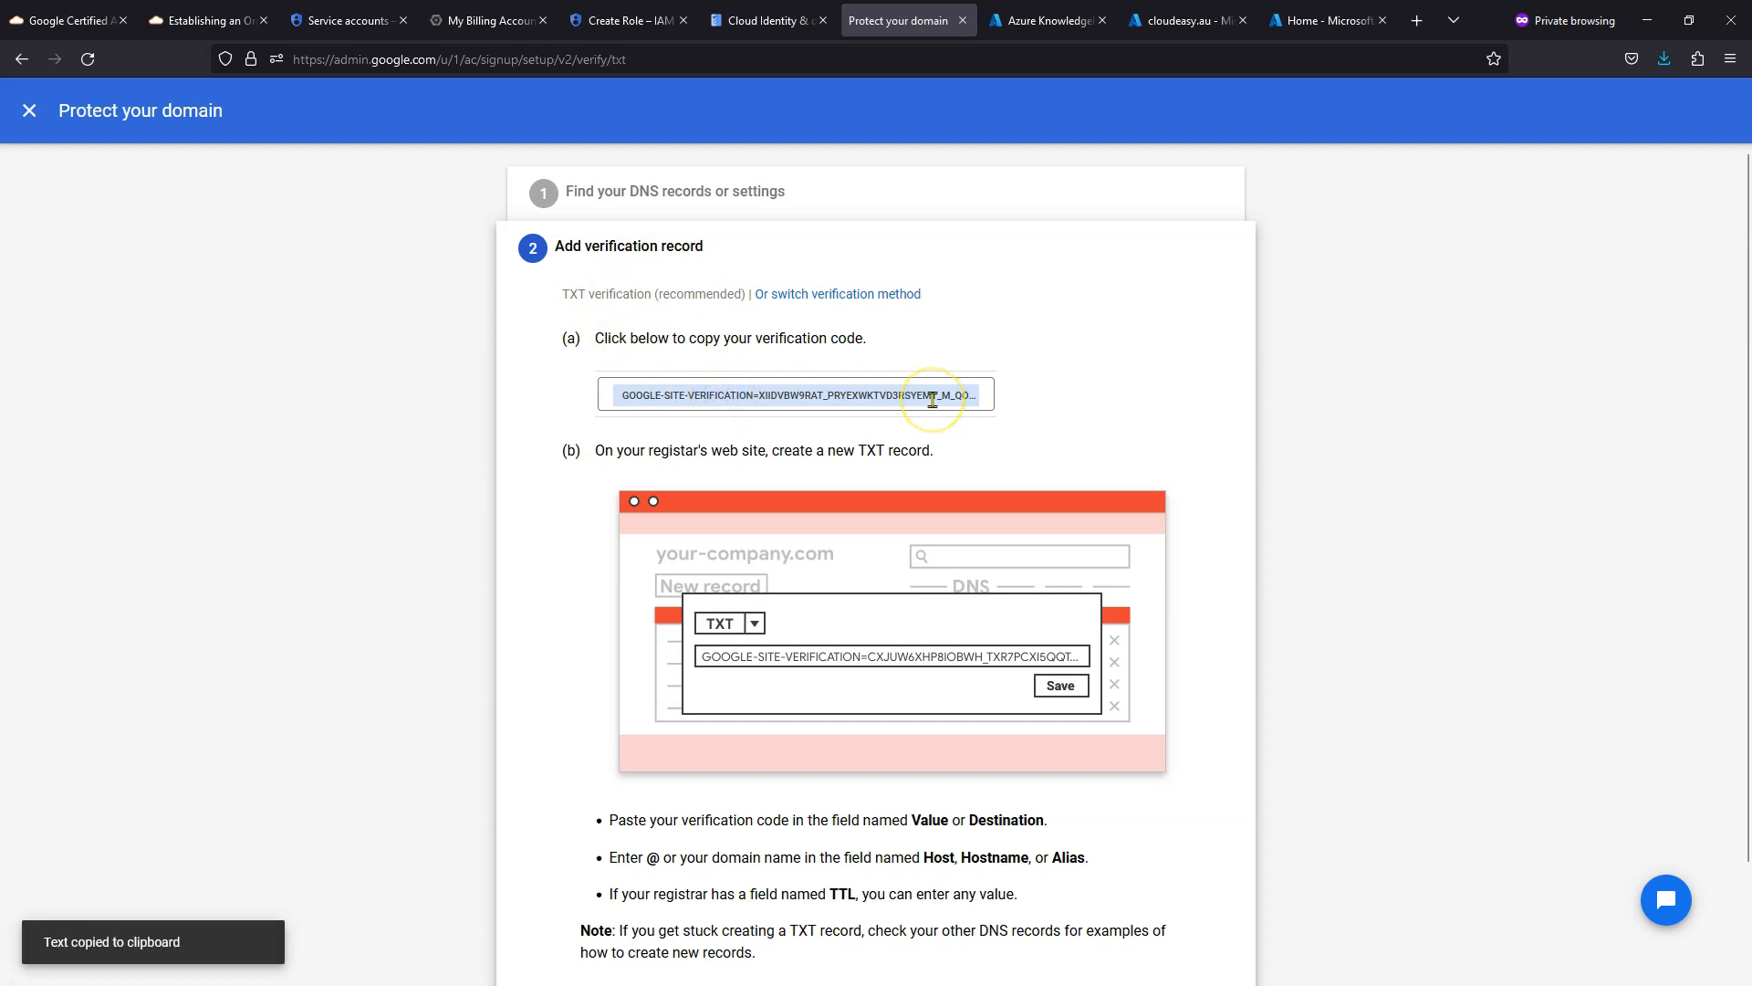
scroll(926, 605, down, 2)
scroll(809, 605, up, 2)
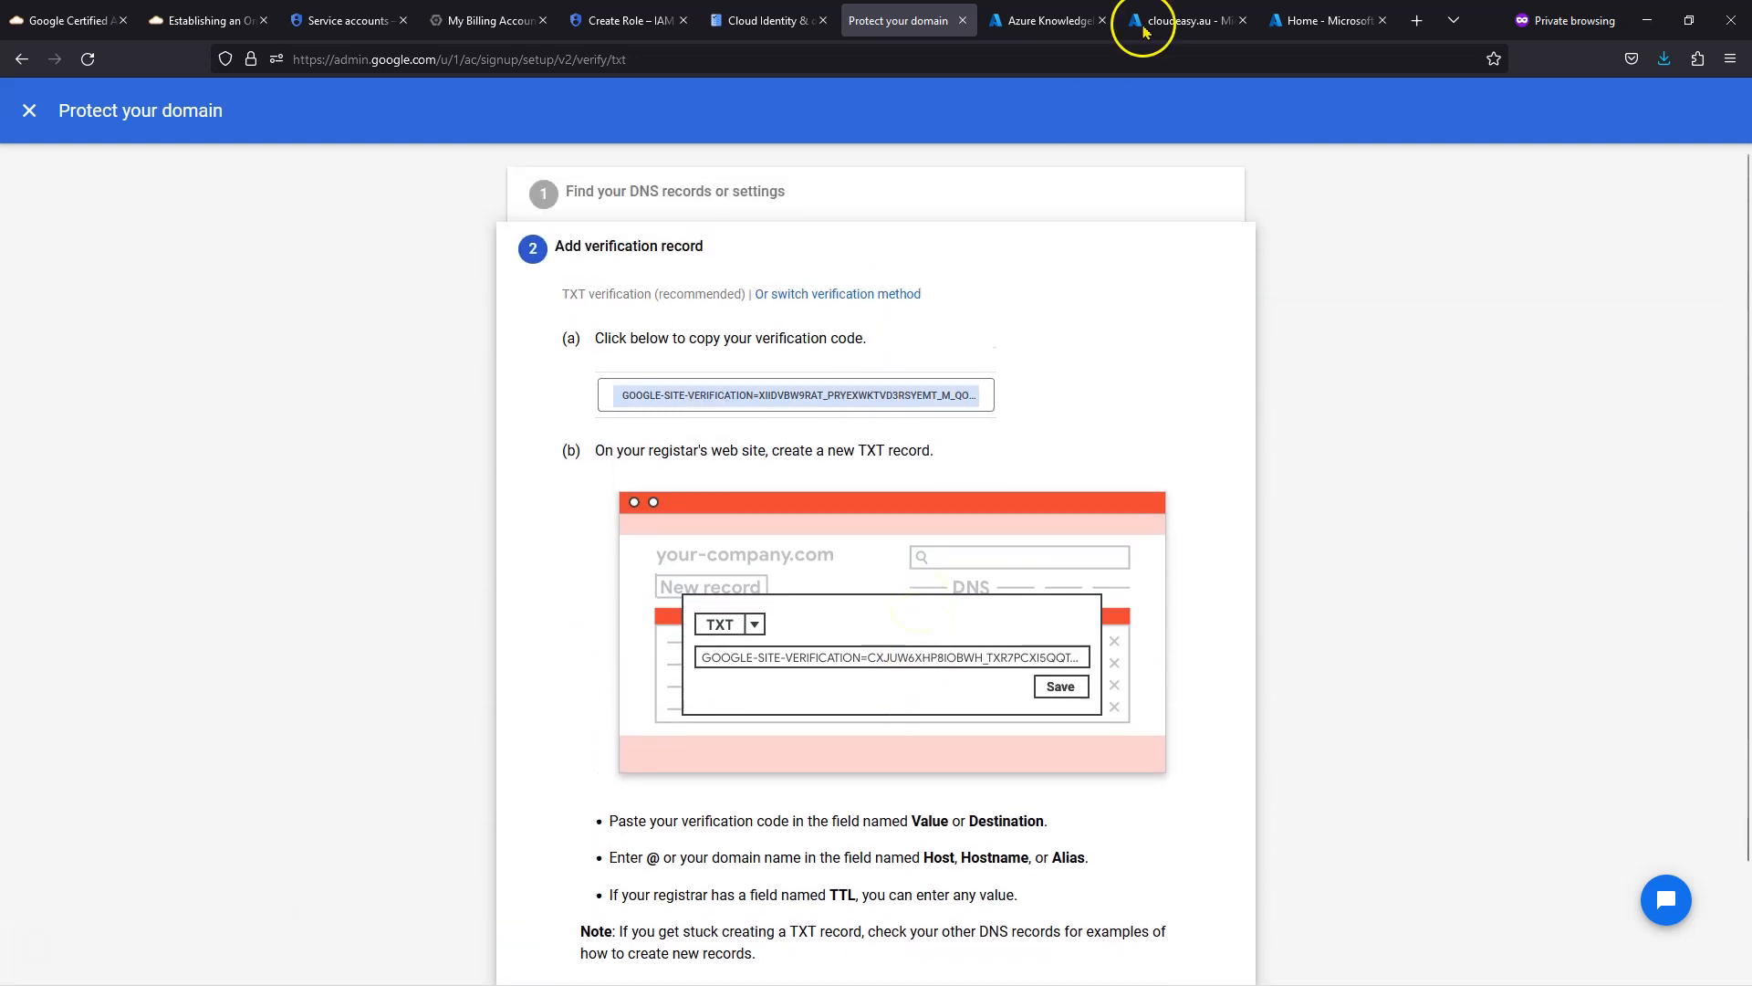
click(1182, 20)
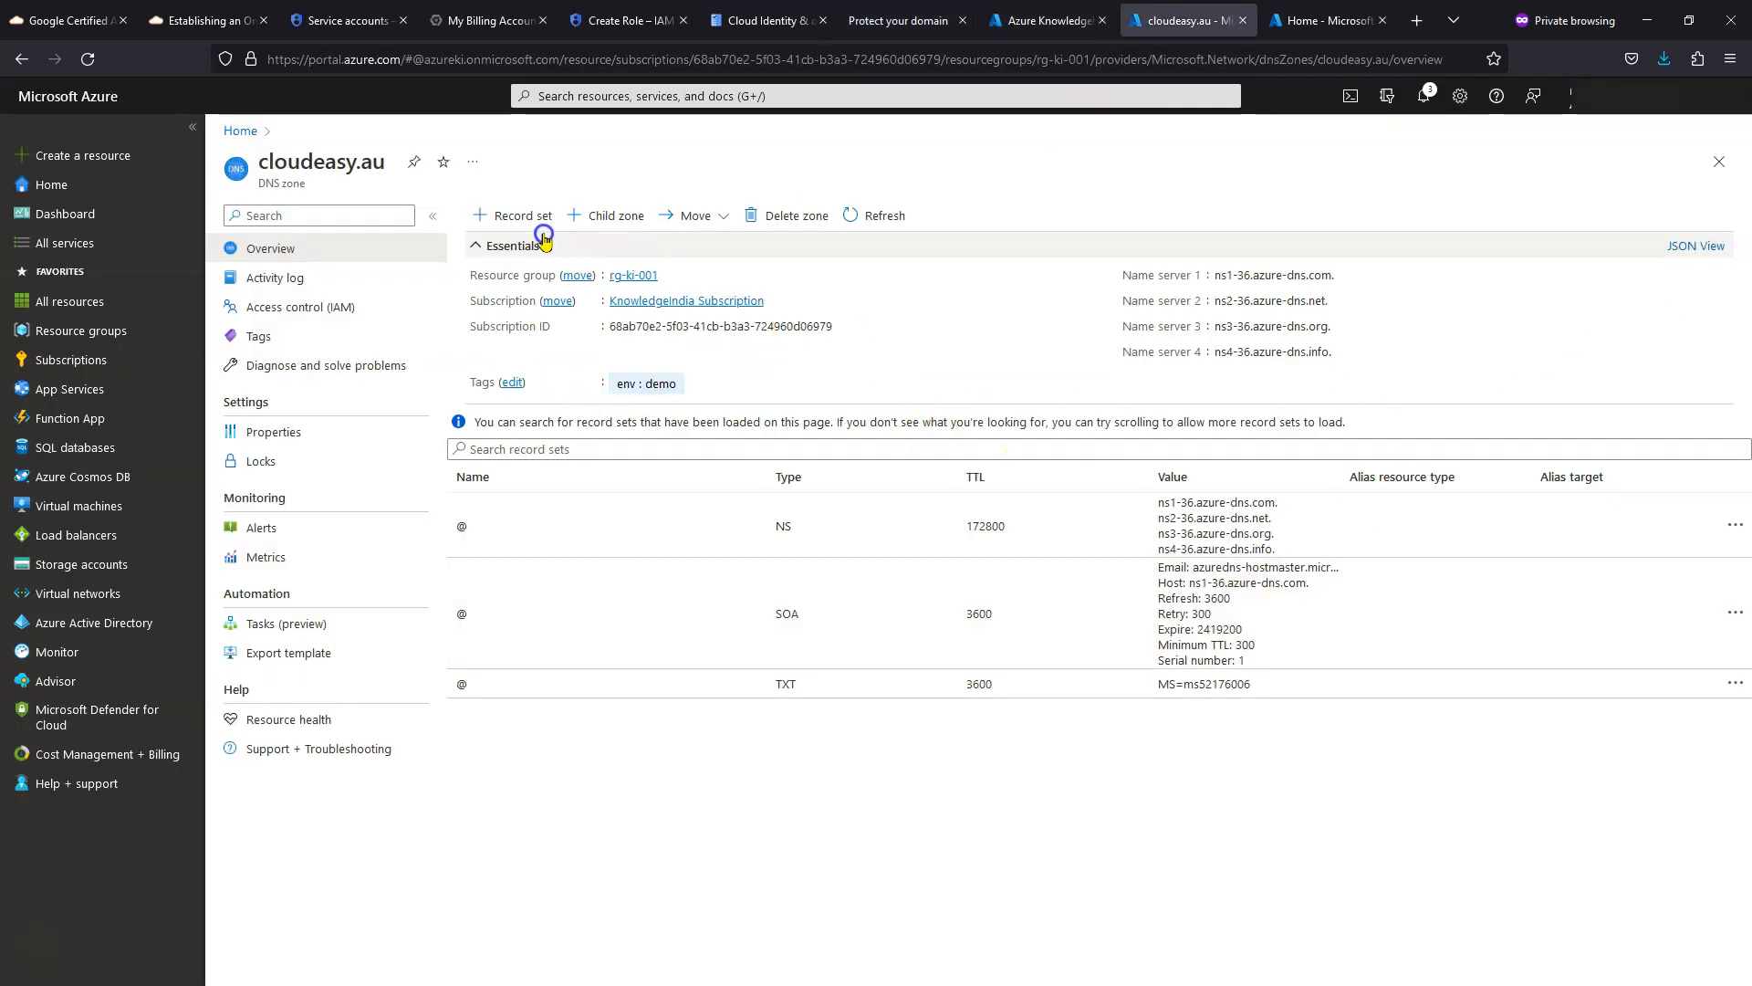
click(517, 216)
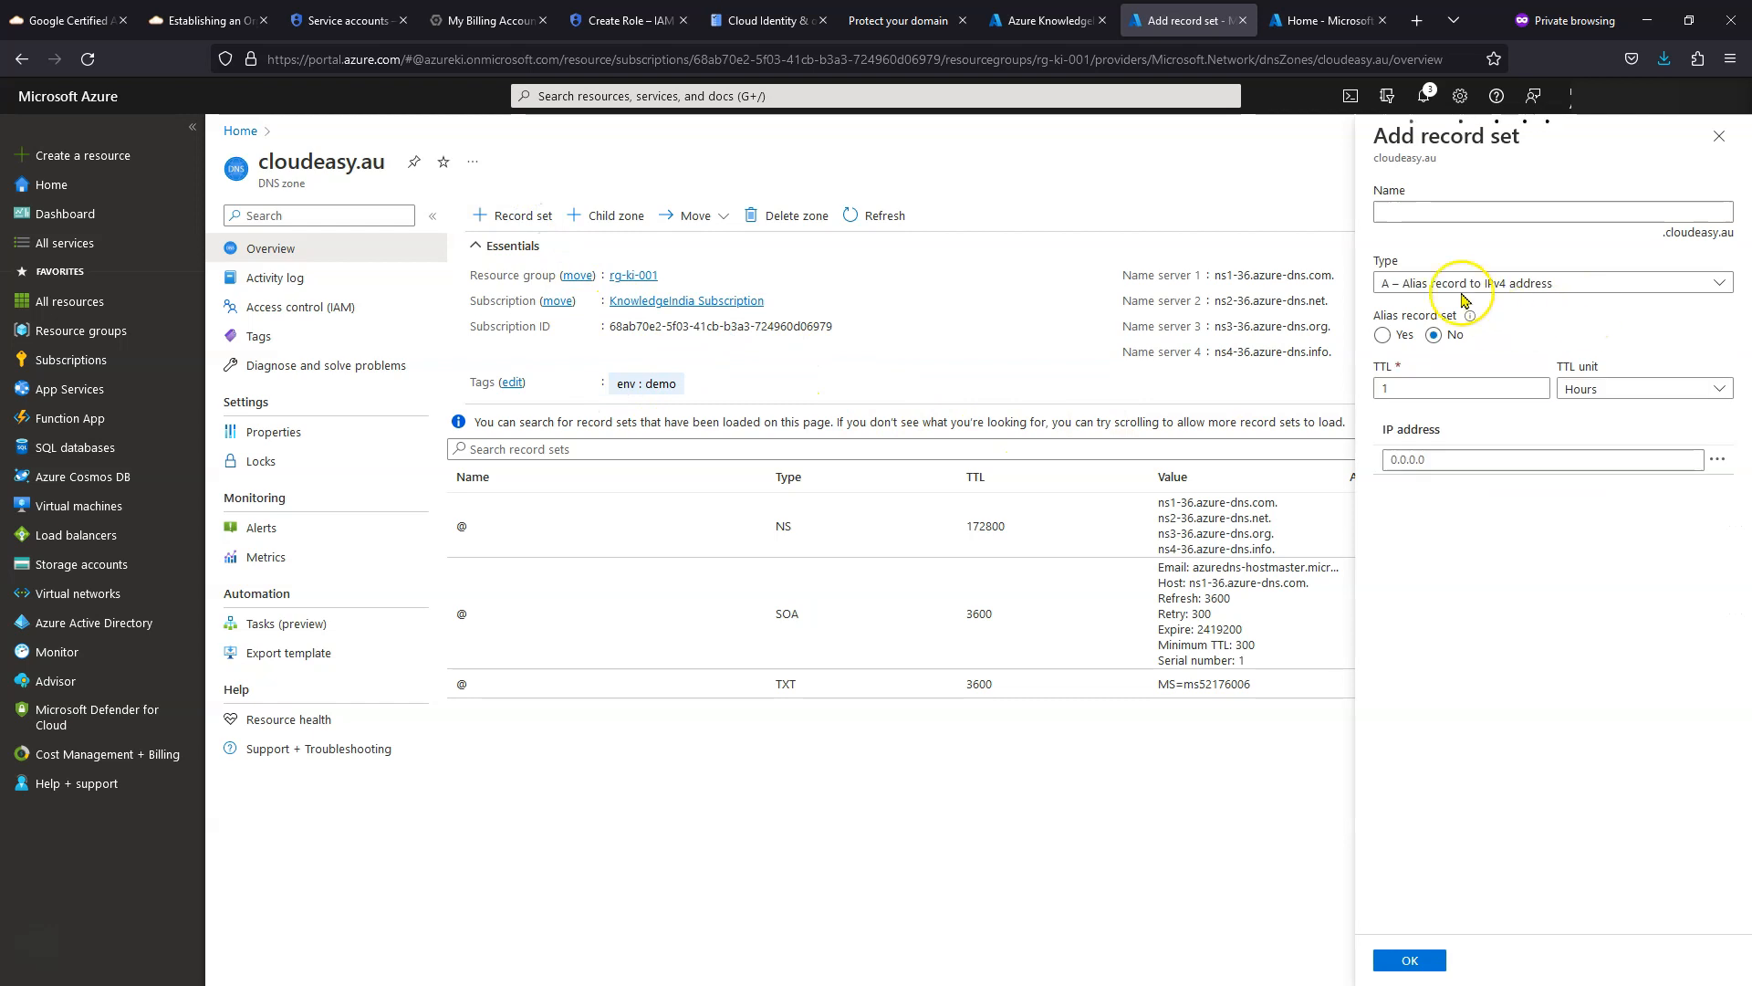
- Make the new record set type TXT with the Google verification code pasted as its value
click(1448, 282)
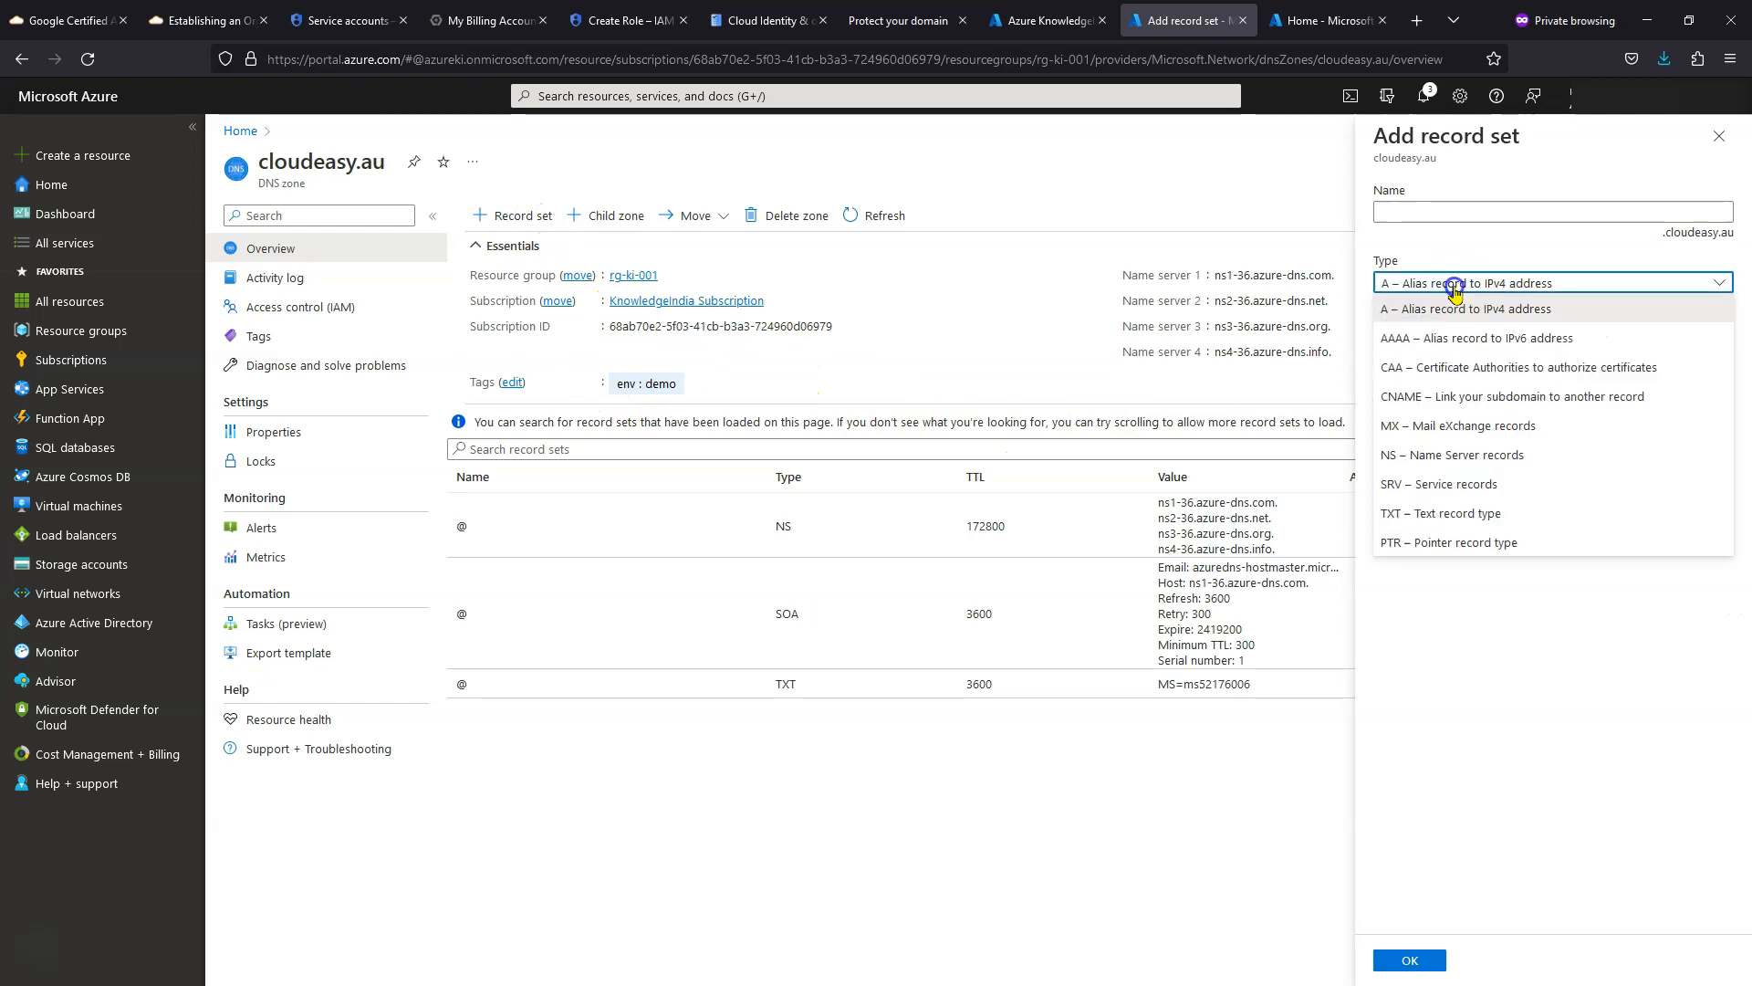
click(1442, 512)
click(1445, 410)
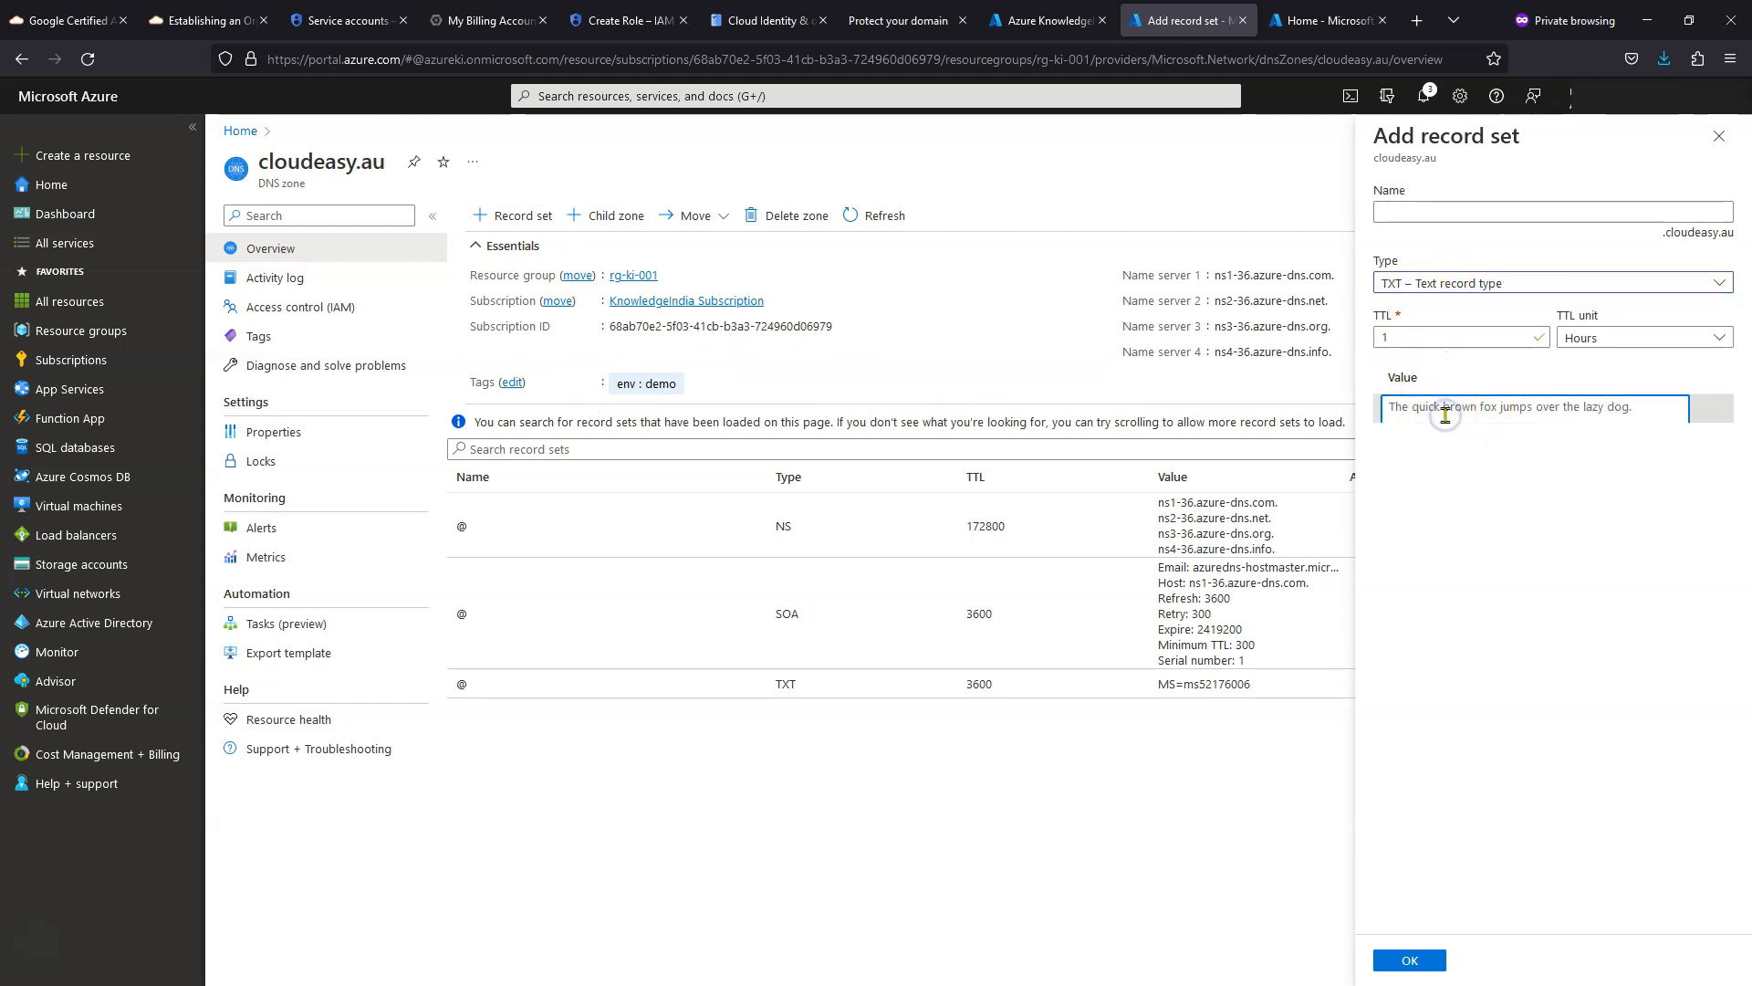
key(ctrl+v)
key(ctrl+shift+Tab)
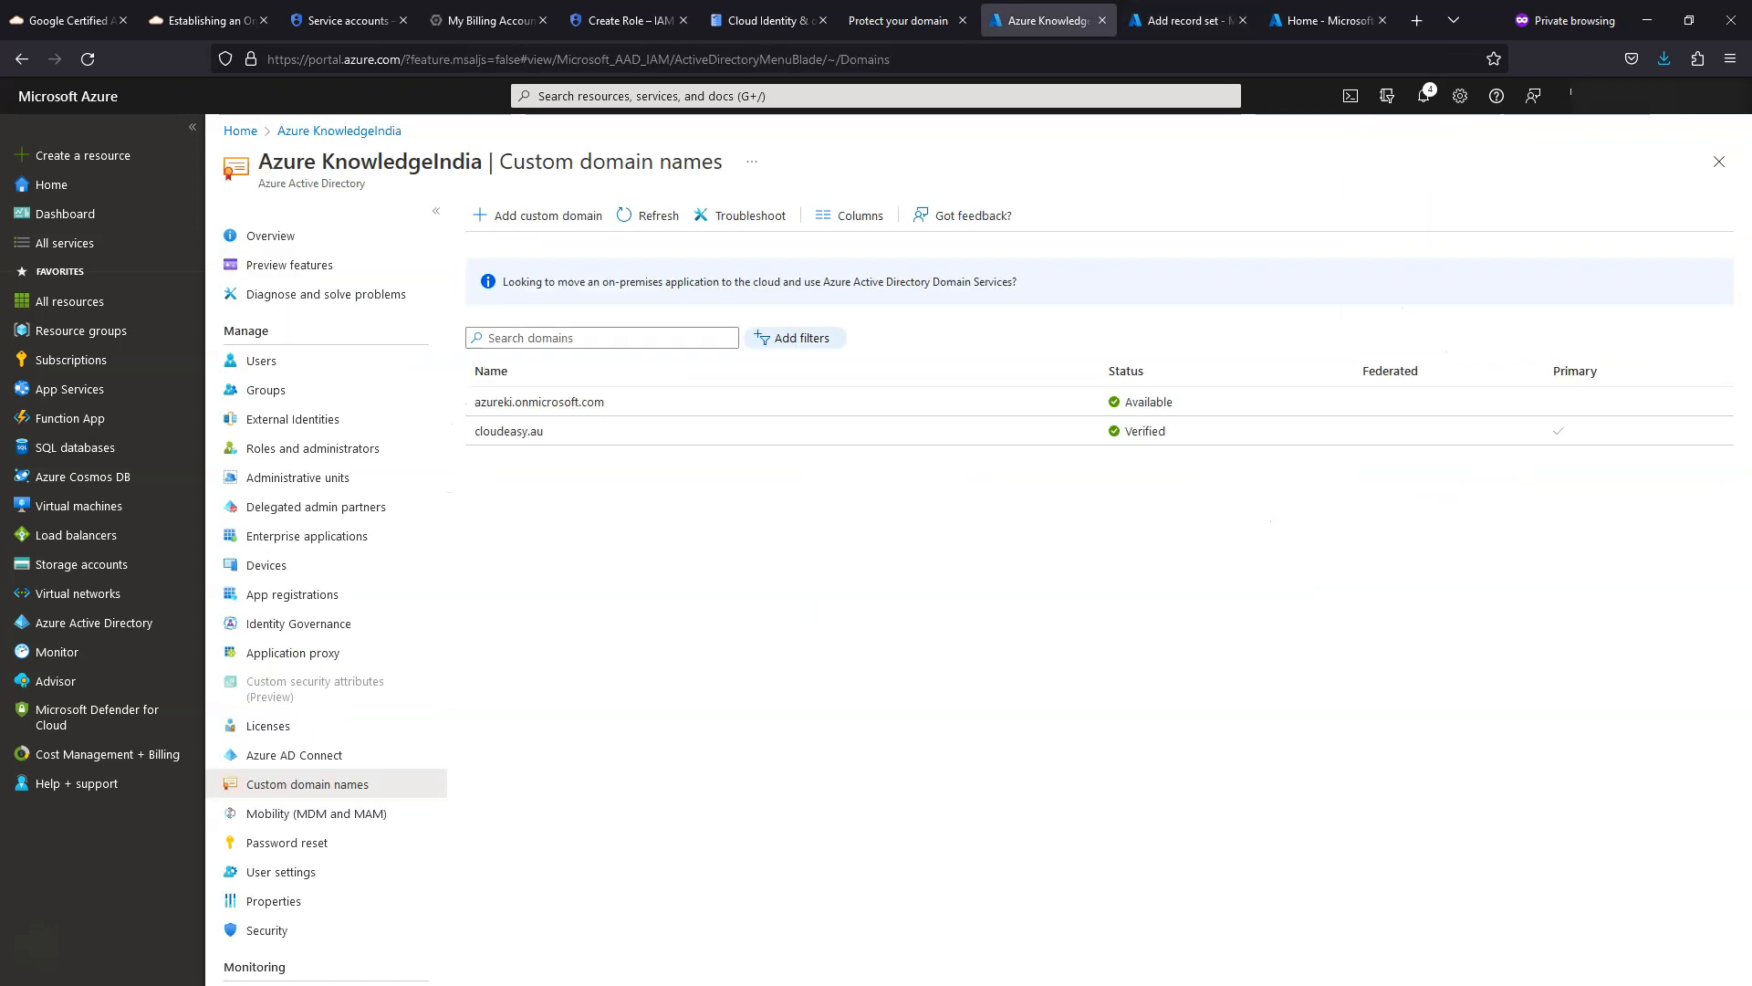
key(ctrl+shift+Tab)
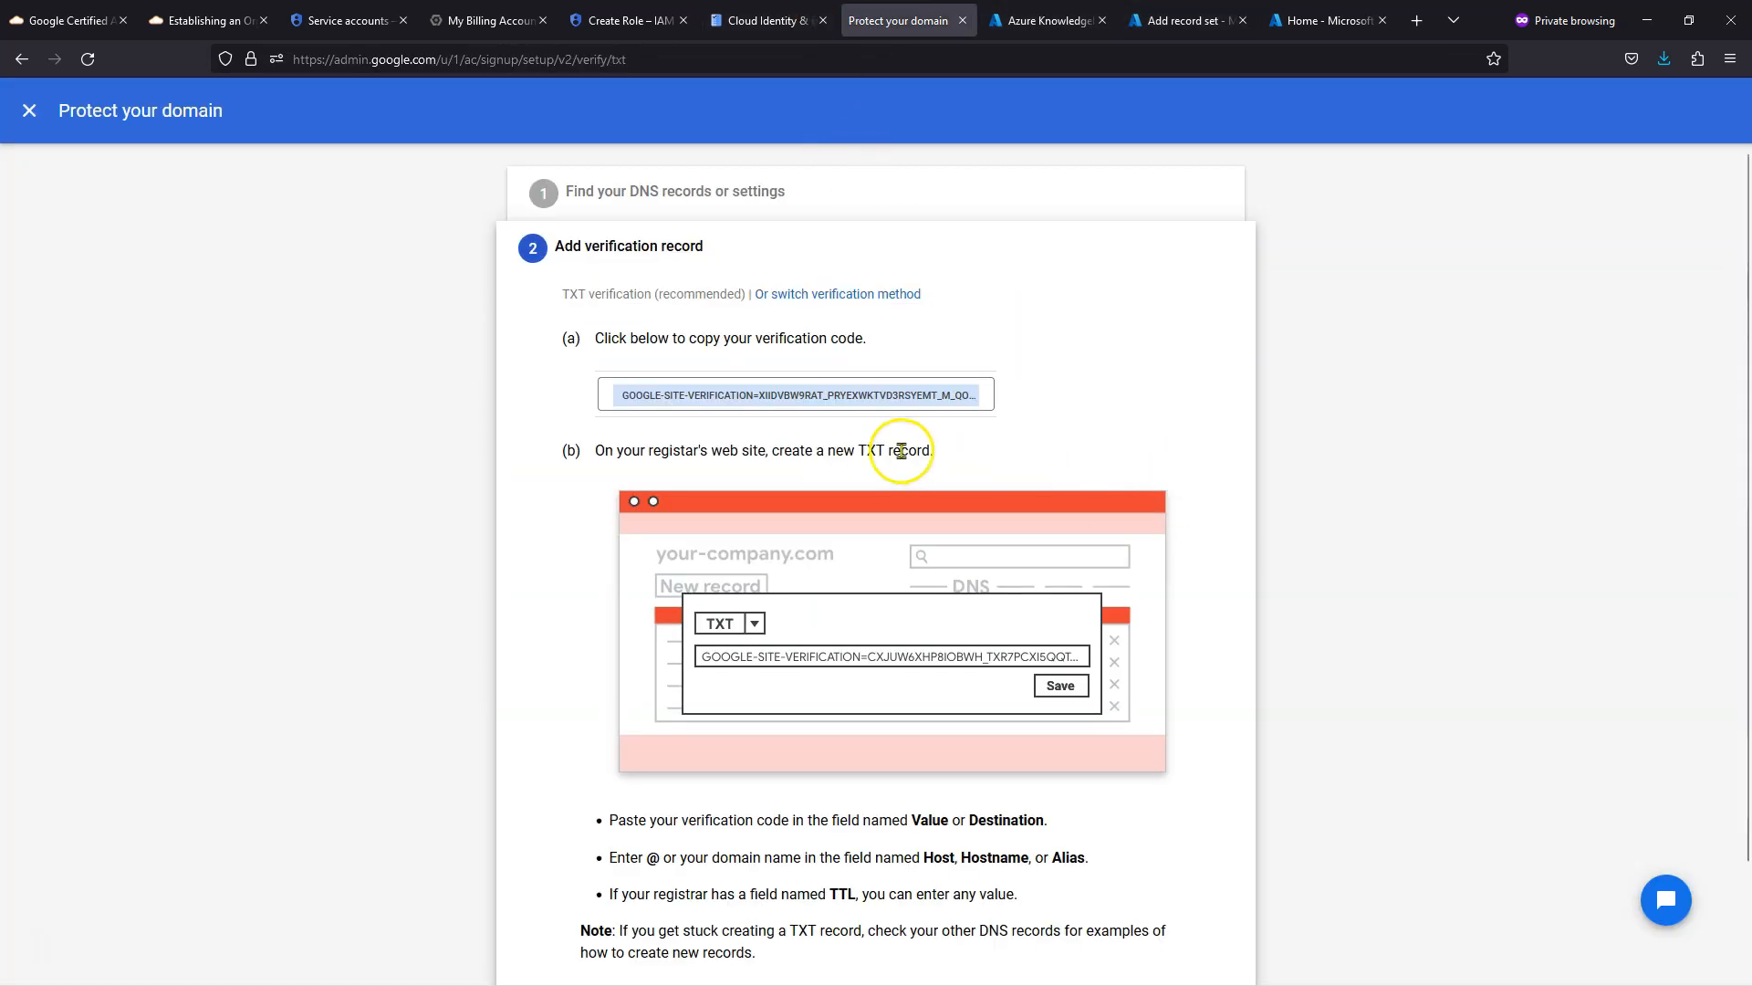
scroll(783, 501, down, 3)
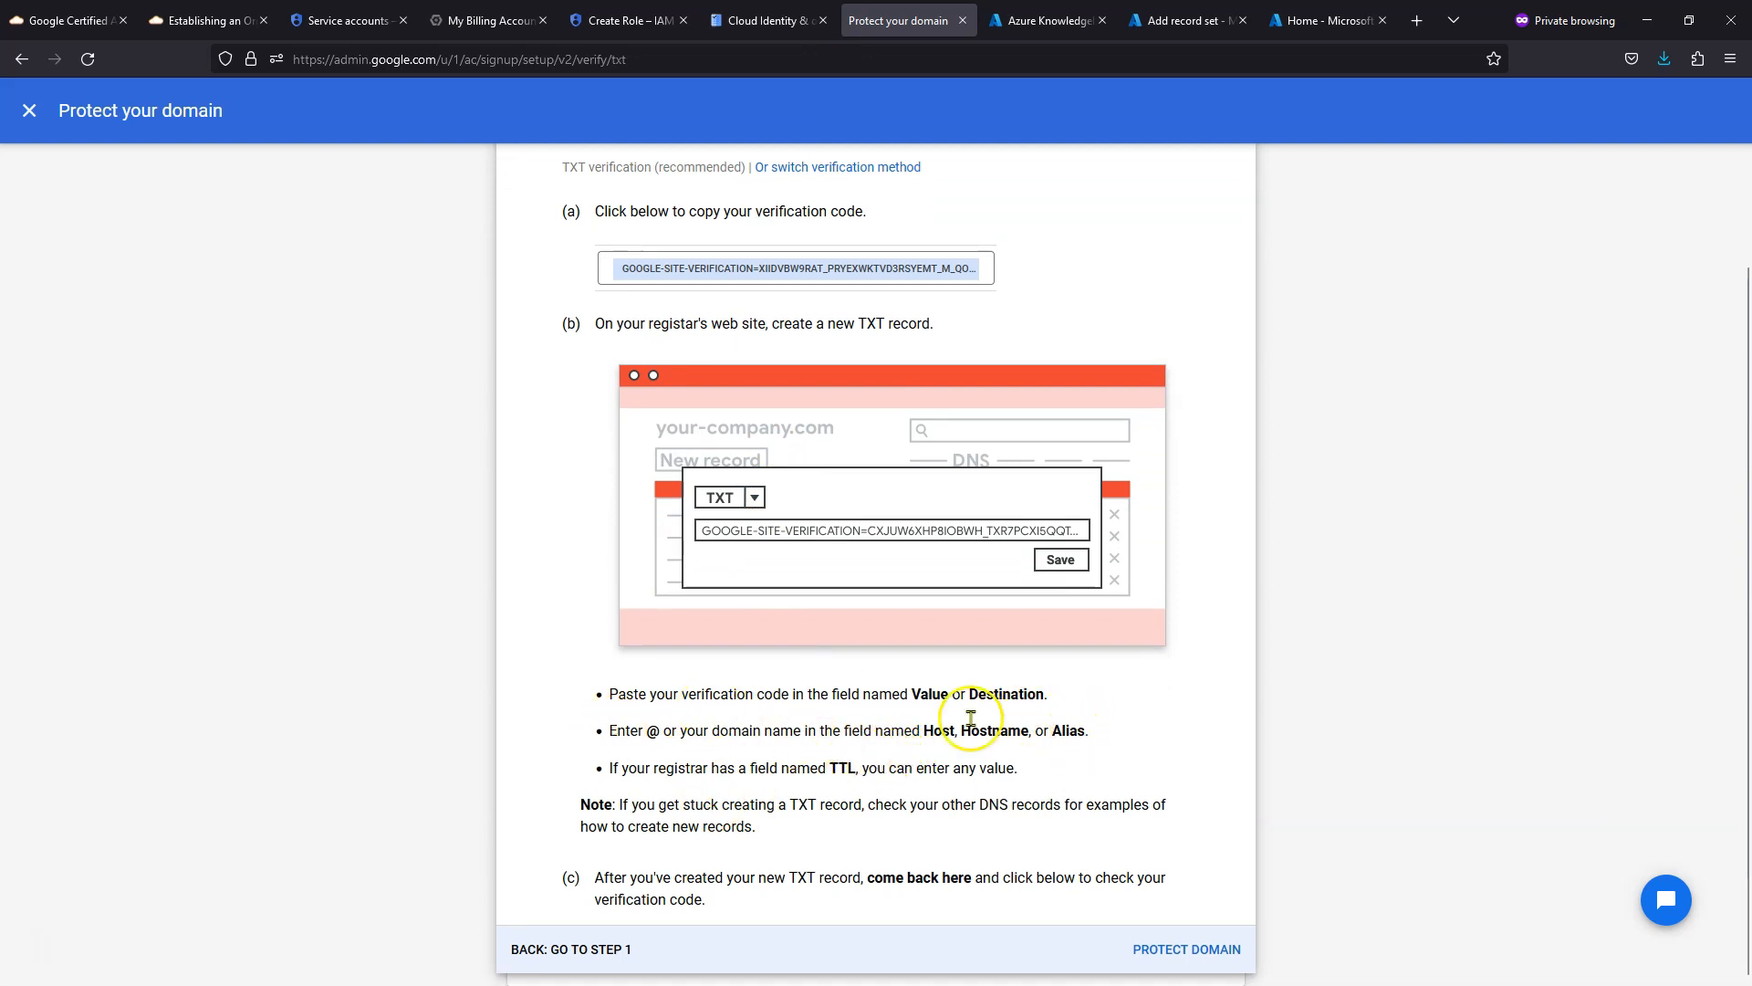
click(1045, 16)
click(1186, 20)
- Name the record @, then discard it because an @ TXT record already exists
click(1443, 210)
click(1443, 210)
text(@)
click(1520, 622)
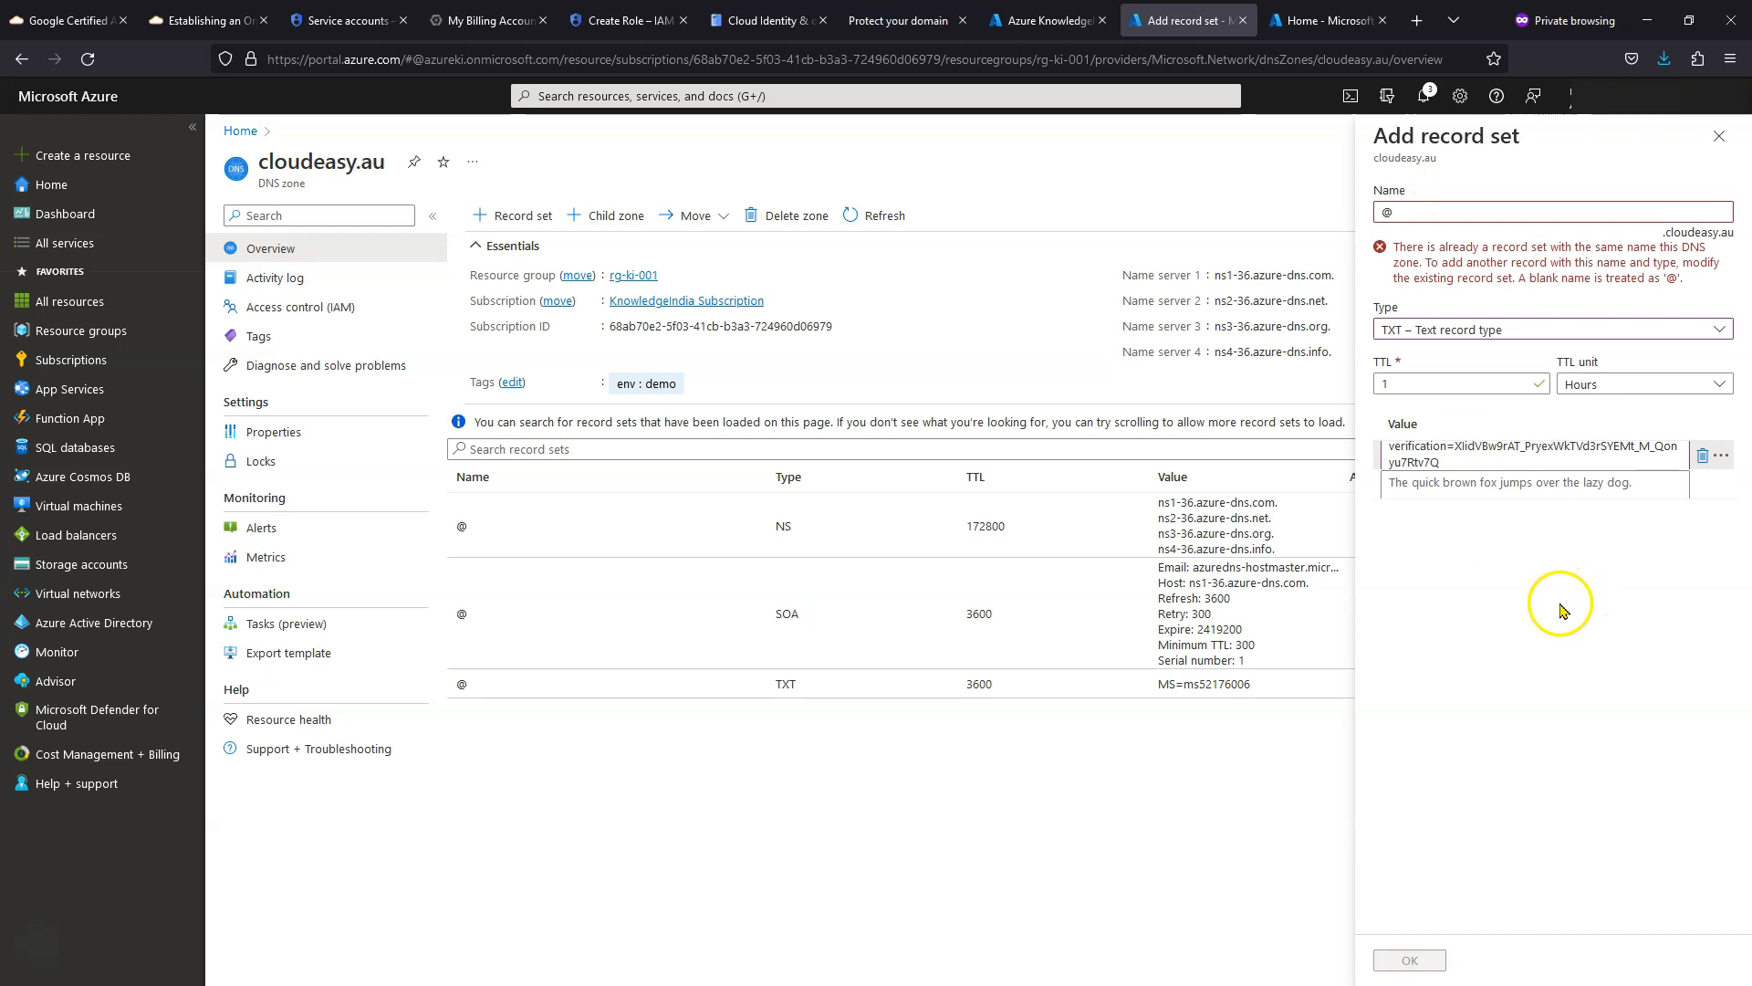
click(1719, 136)
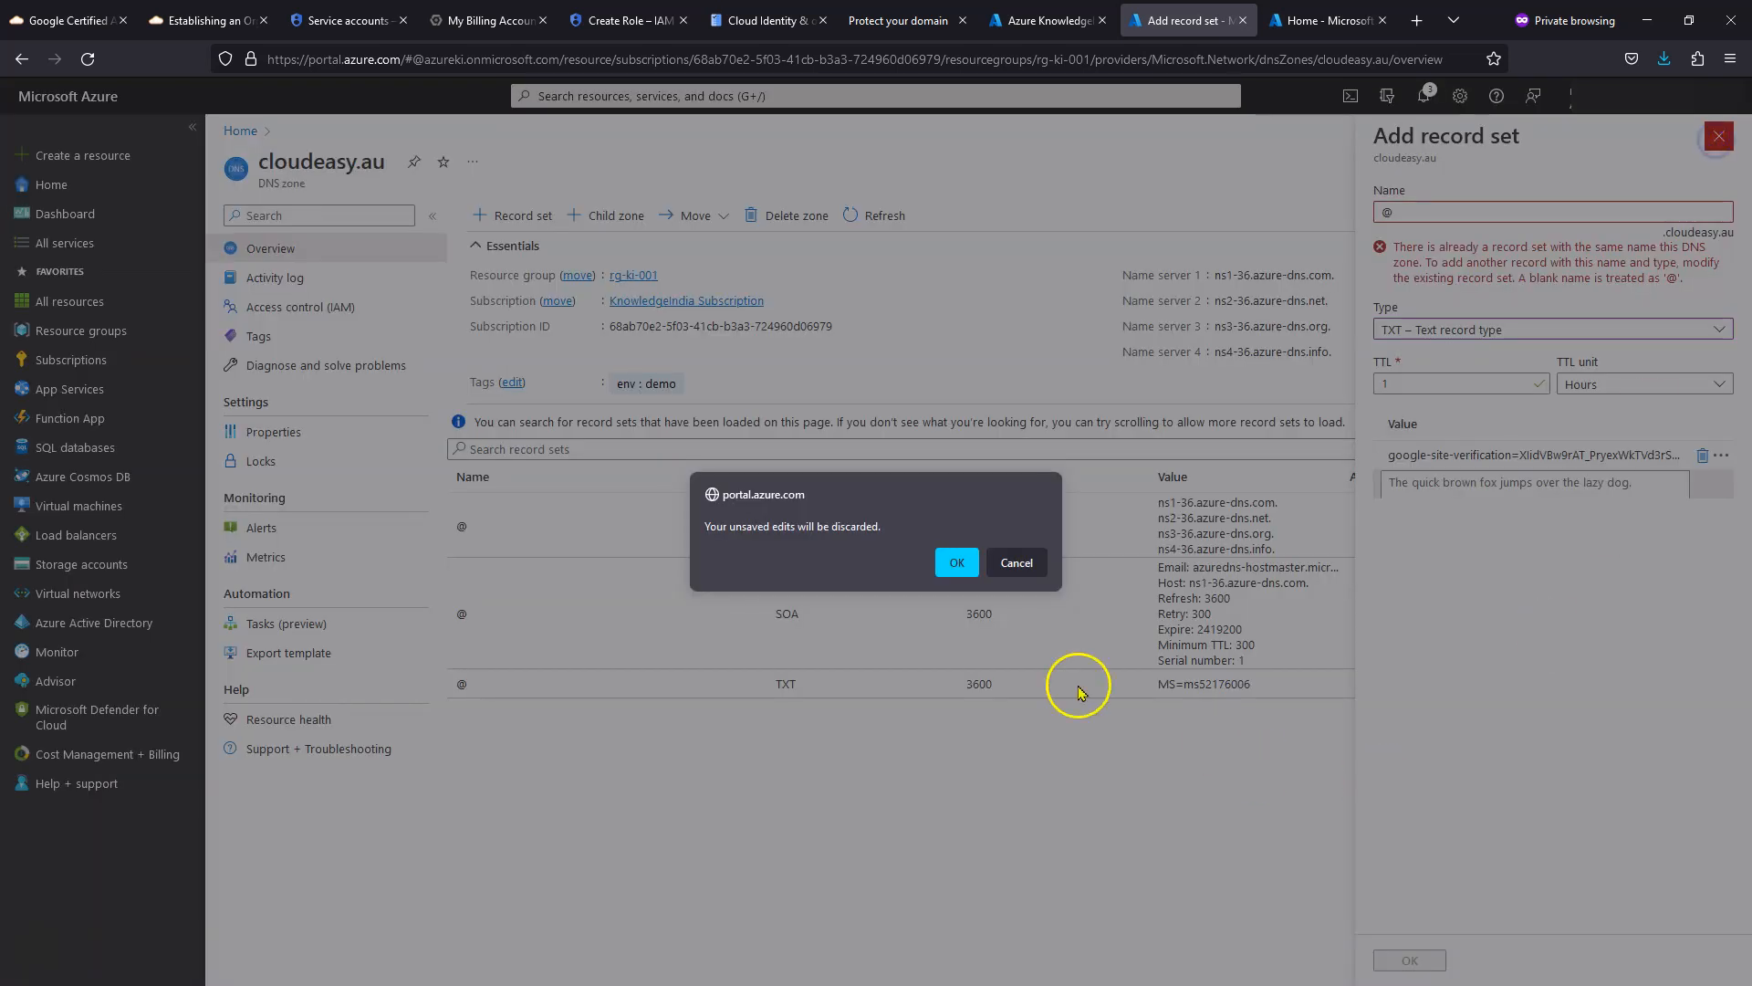
click(970, 572)
- Add the Google site-verification code as another value on the existing @ TXT record, save, and refresh the zone
click(1022, 689)
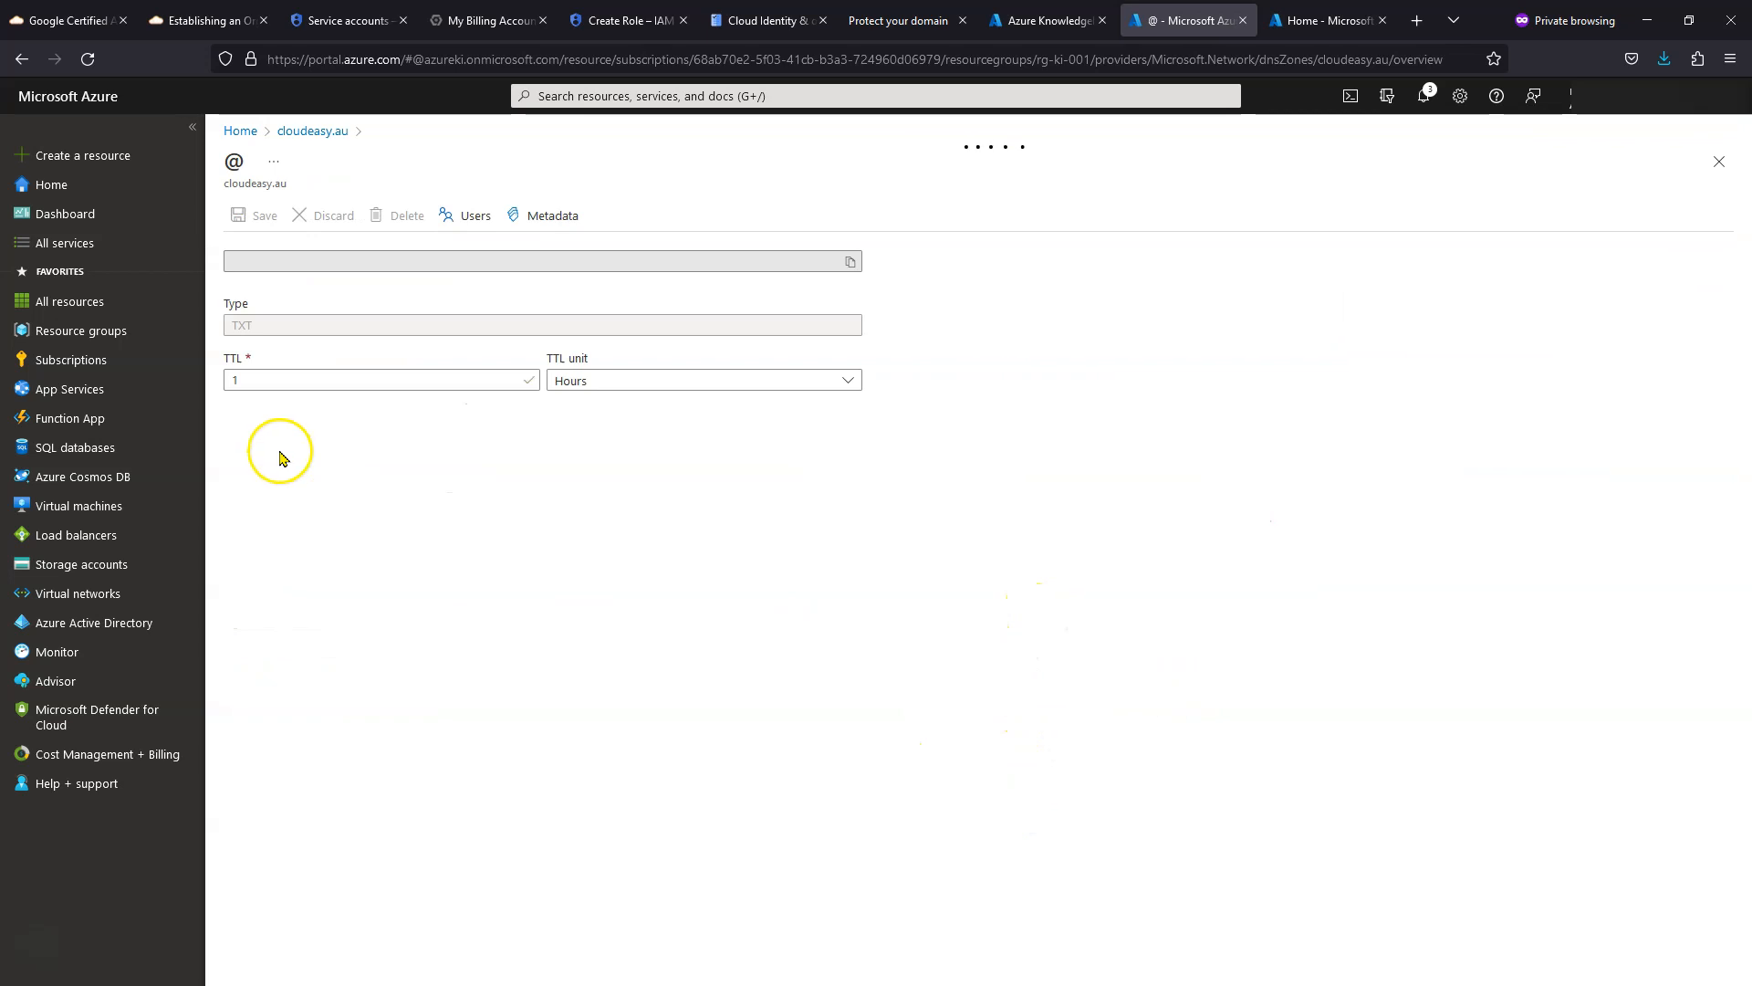
click(760, 486)
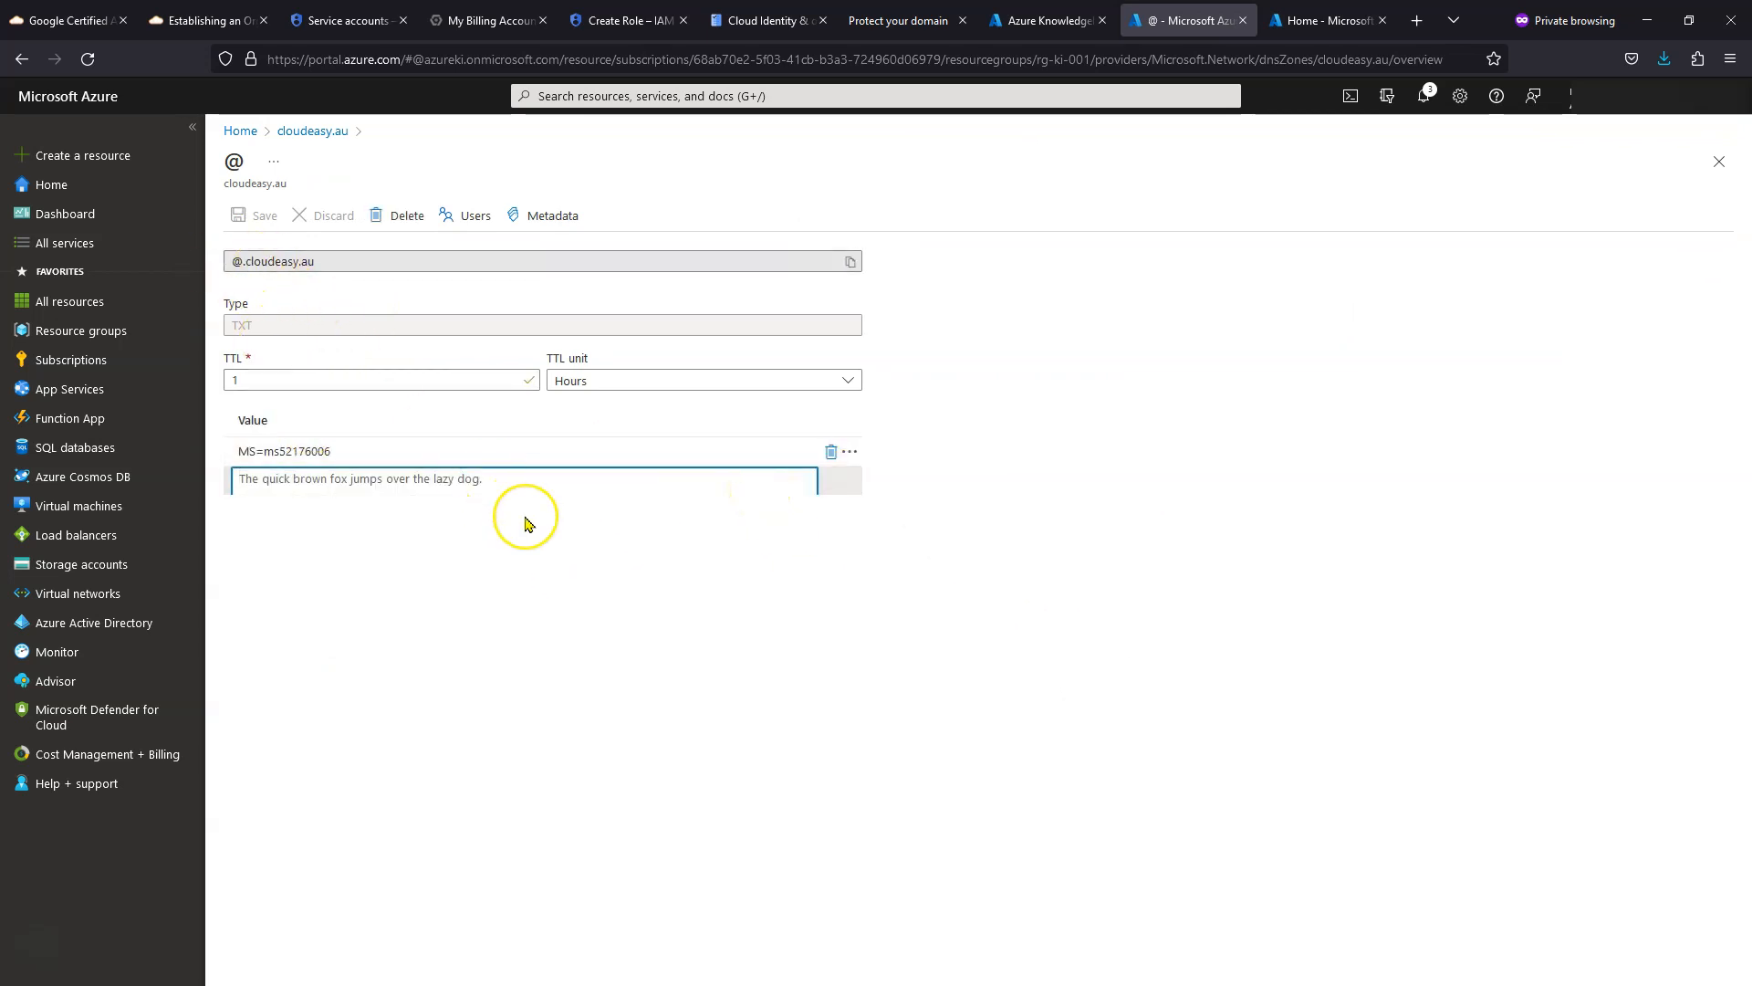
key(ctrl+v)
click(892, 642)
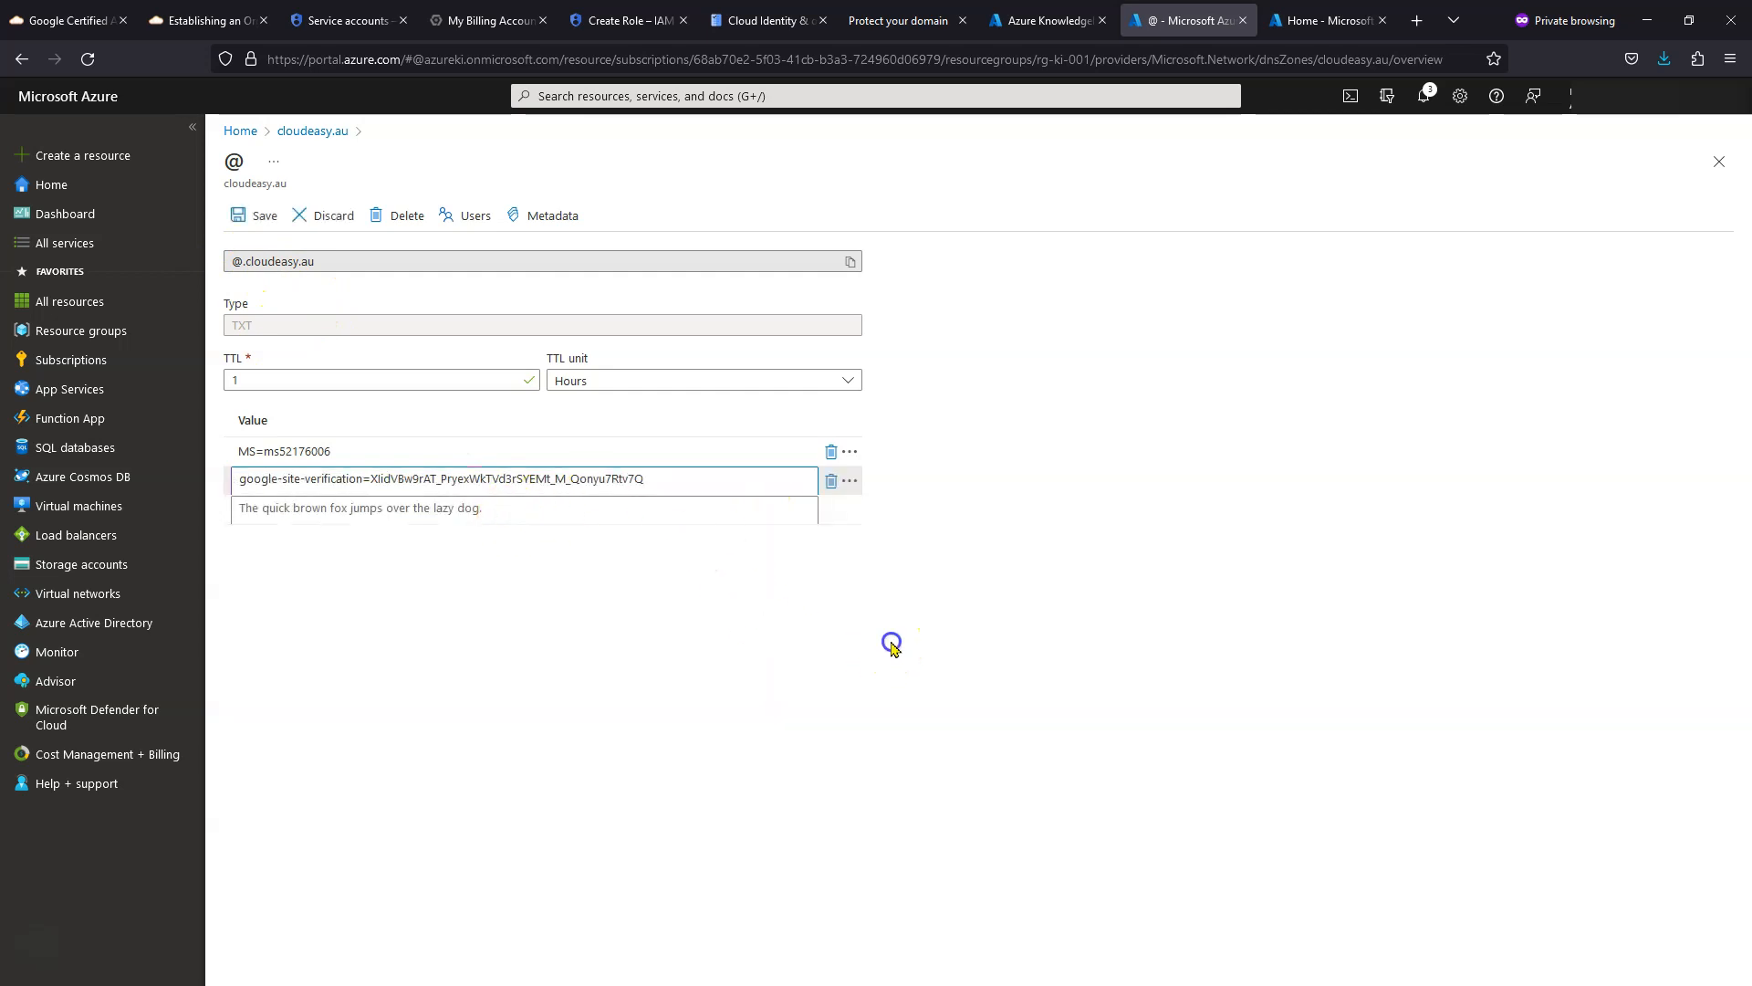
click(263, 220)
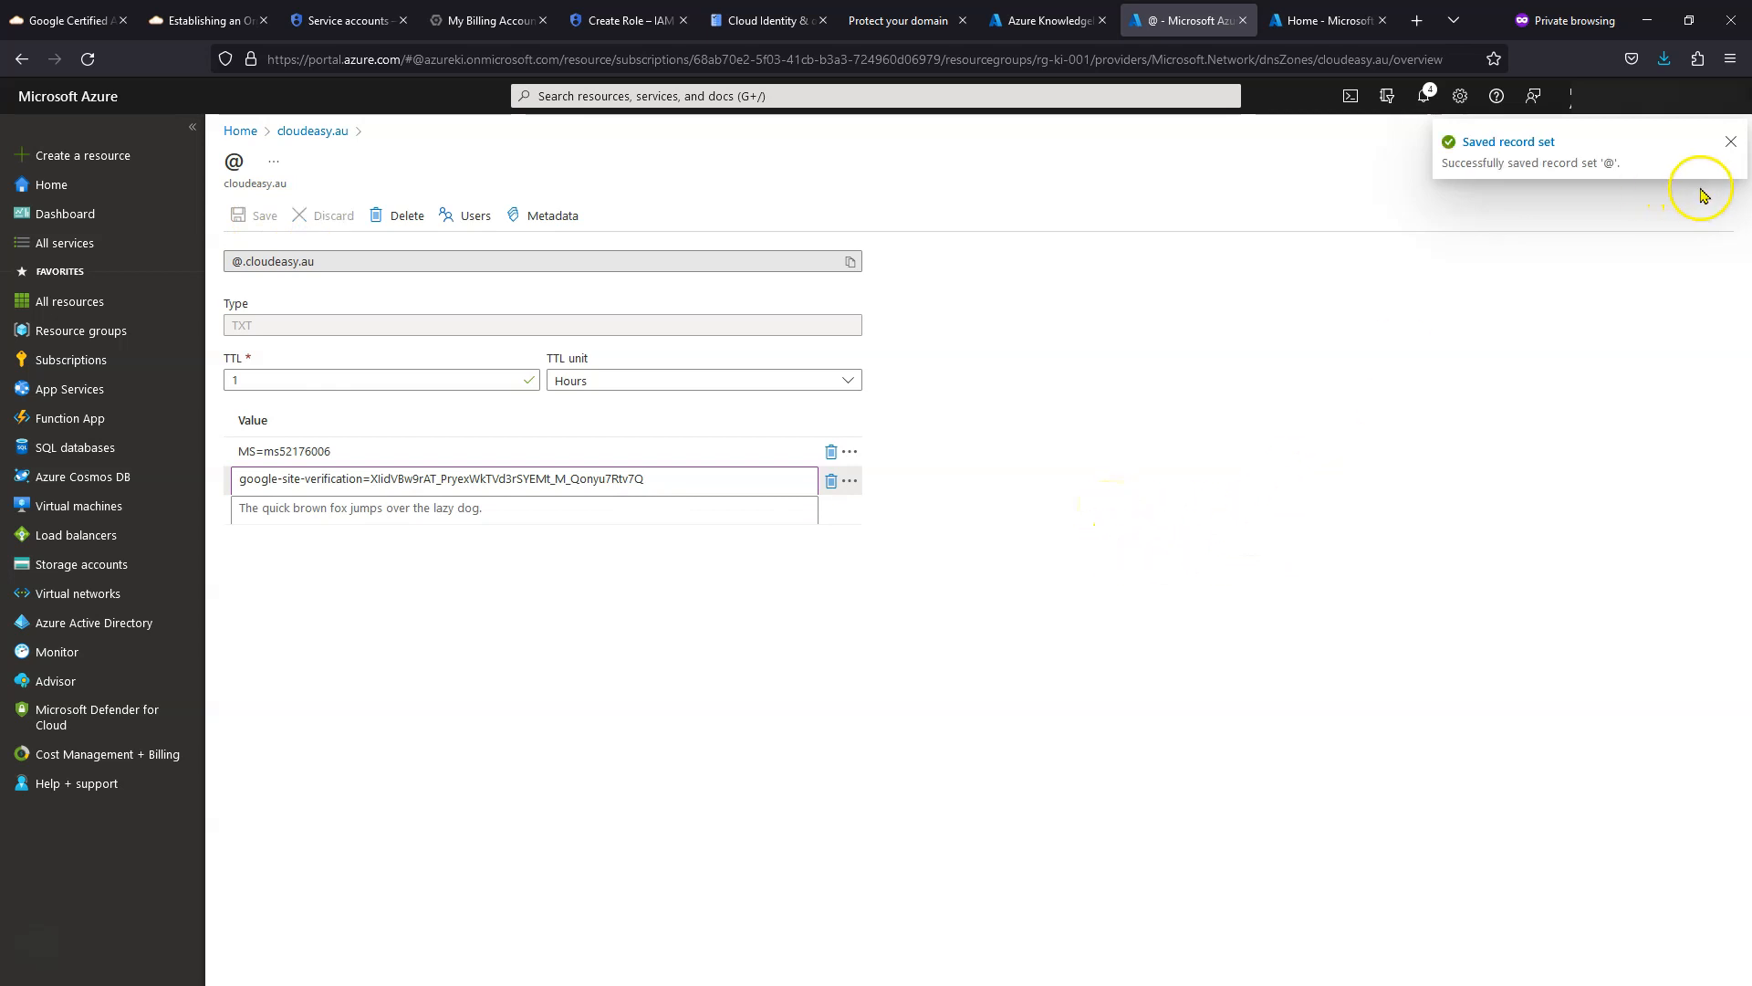
click(1731, 144)
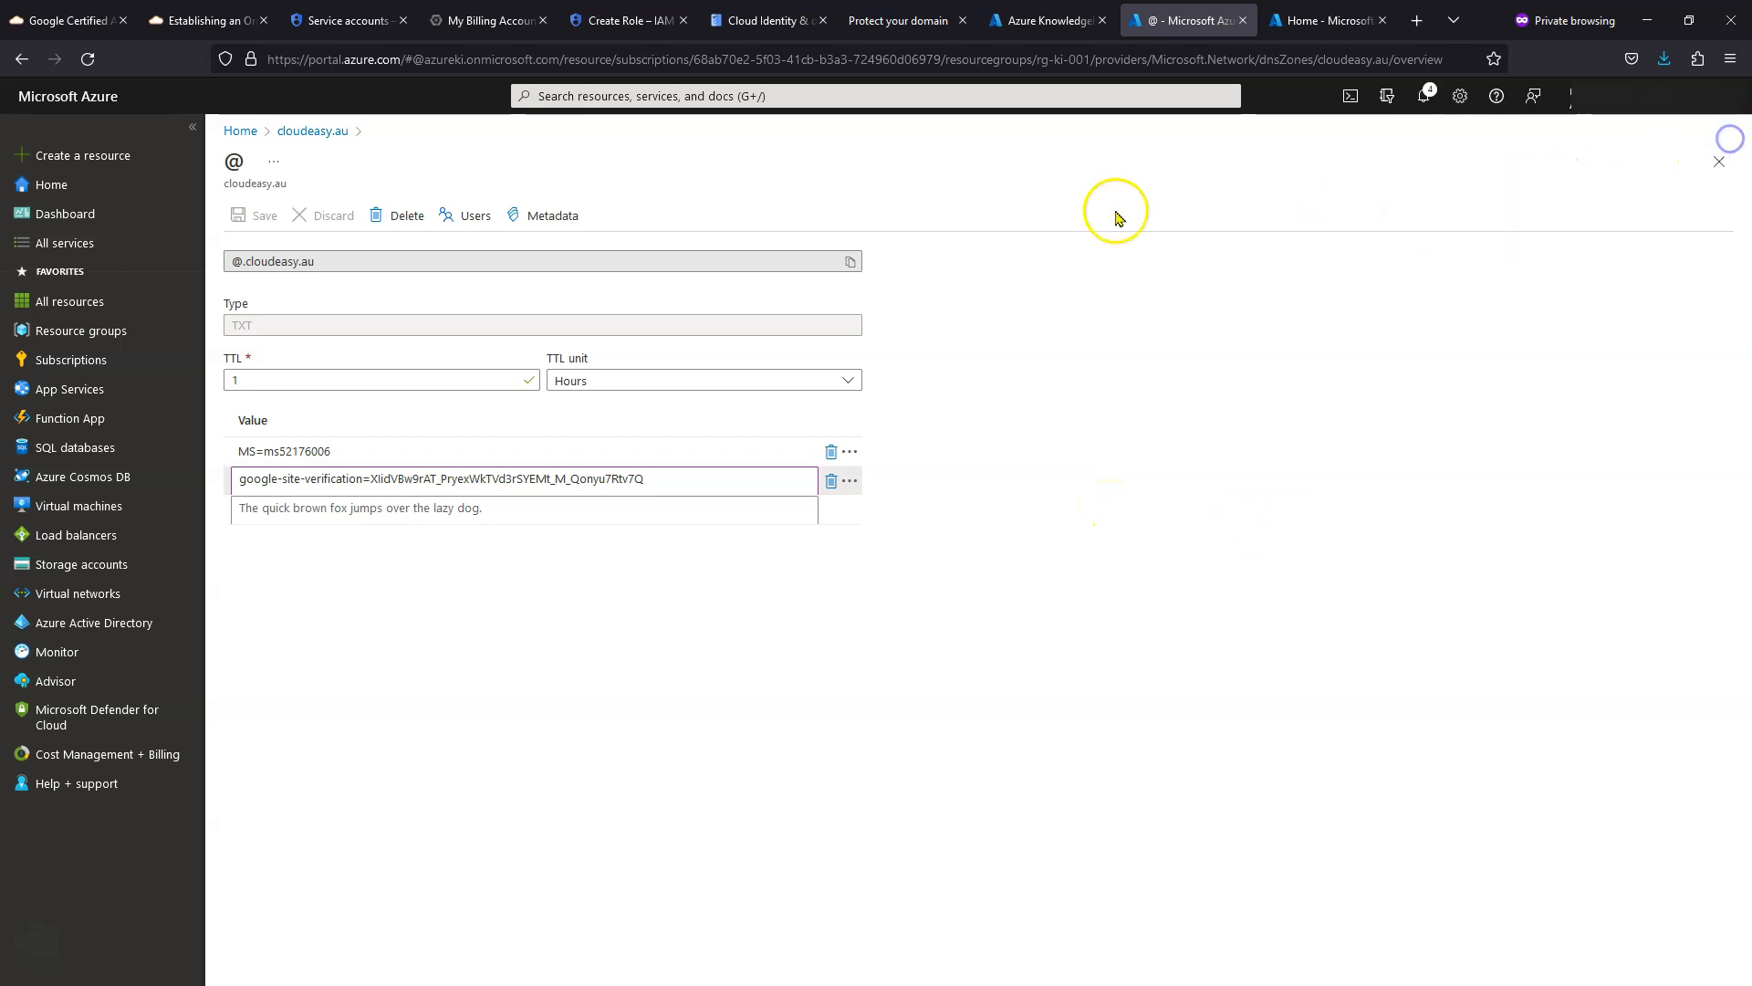
click(313, 132)
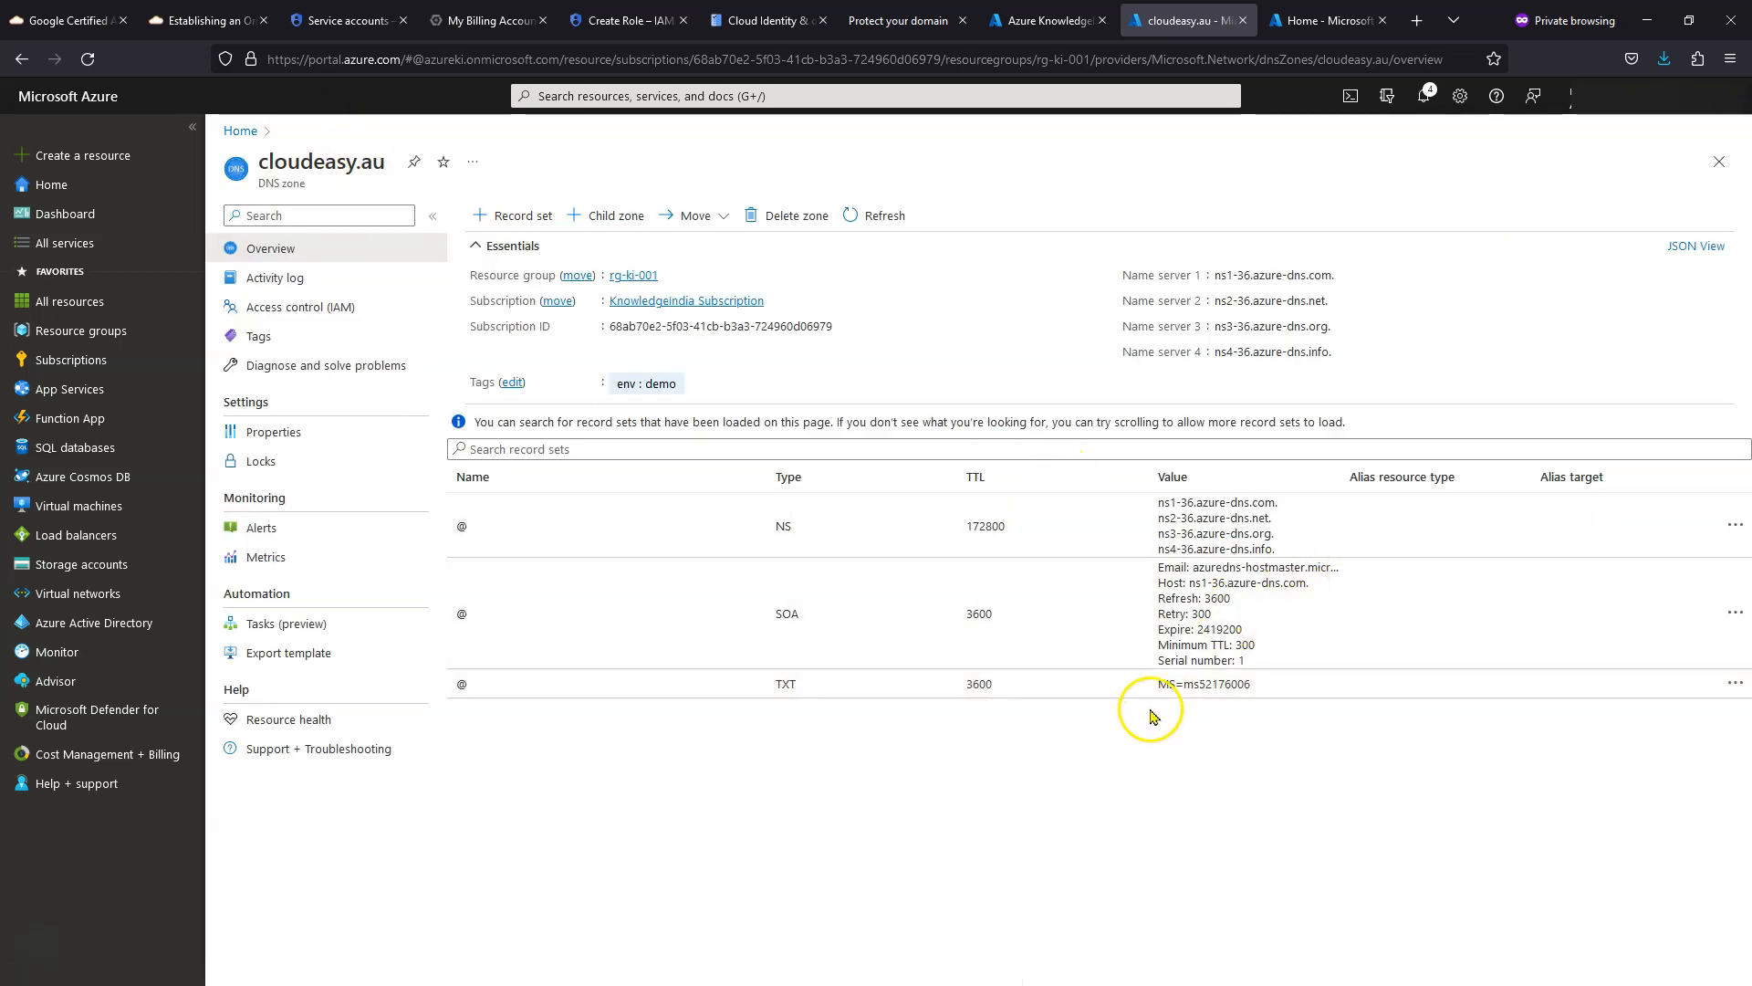
click(880, 224)
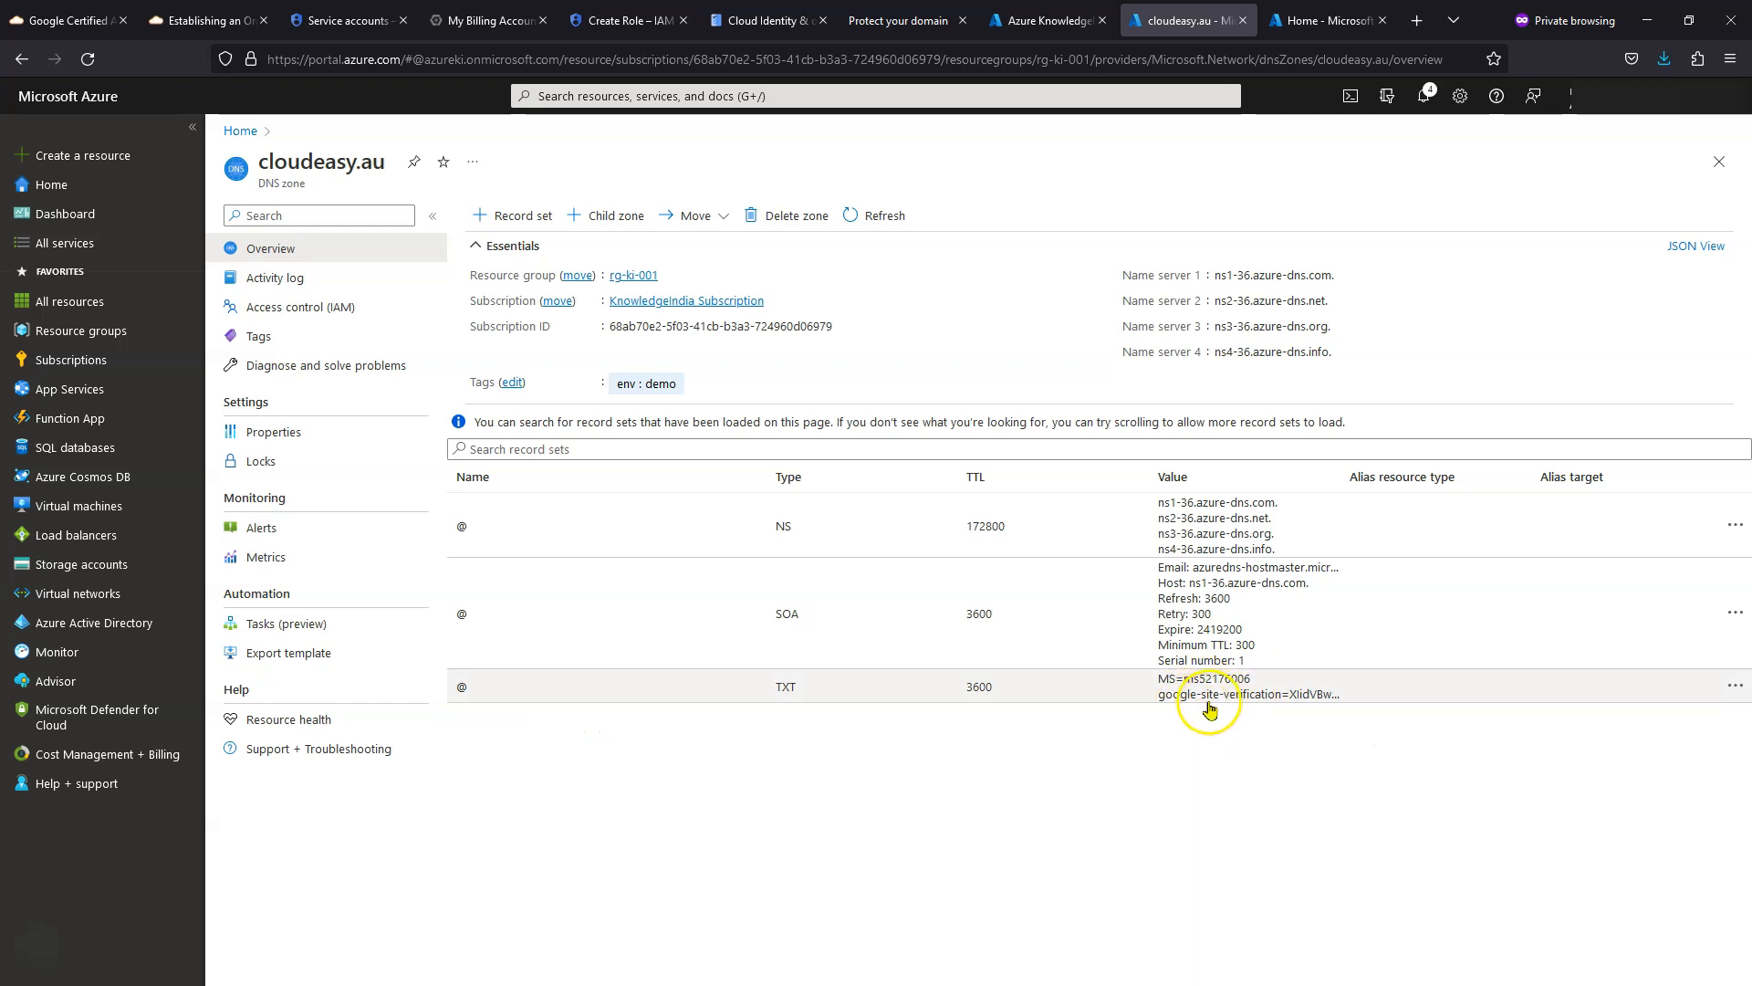
- Run the cloudeasy.au domain protection check in Google Admin Console and close the dialog
click(899, 18)
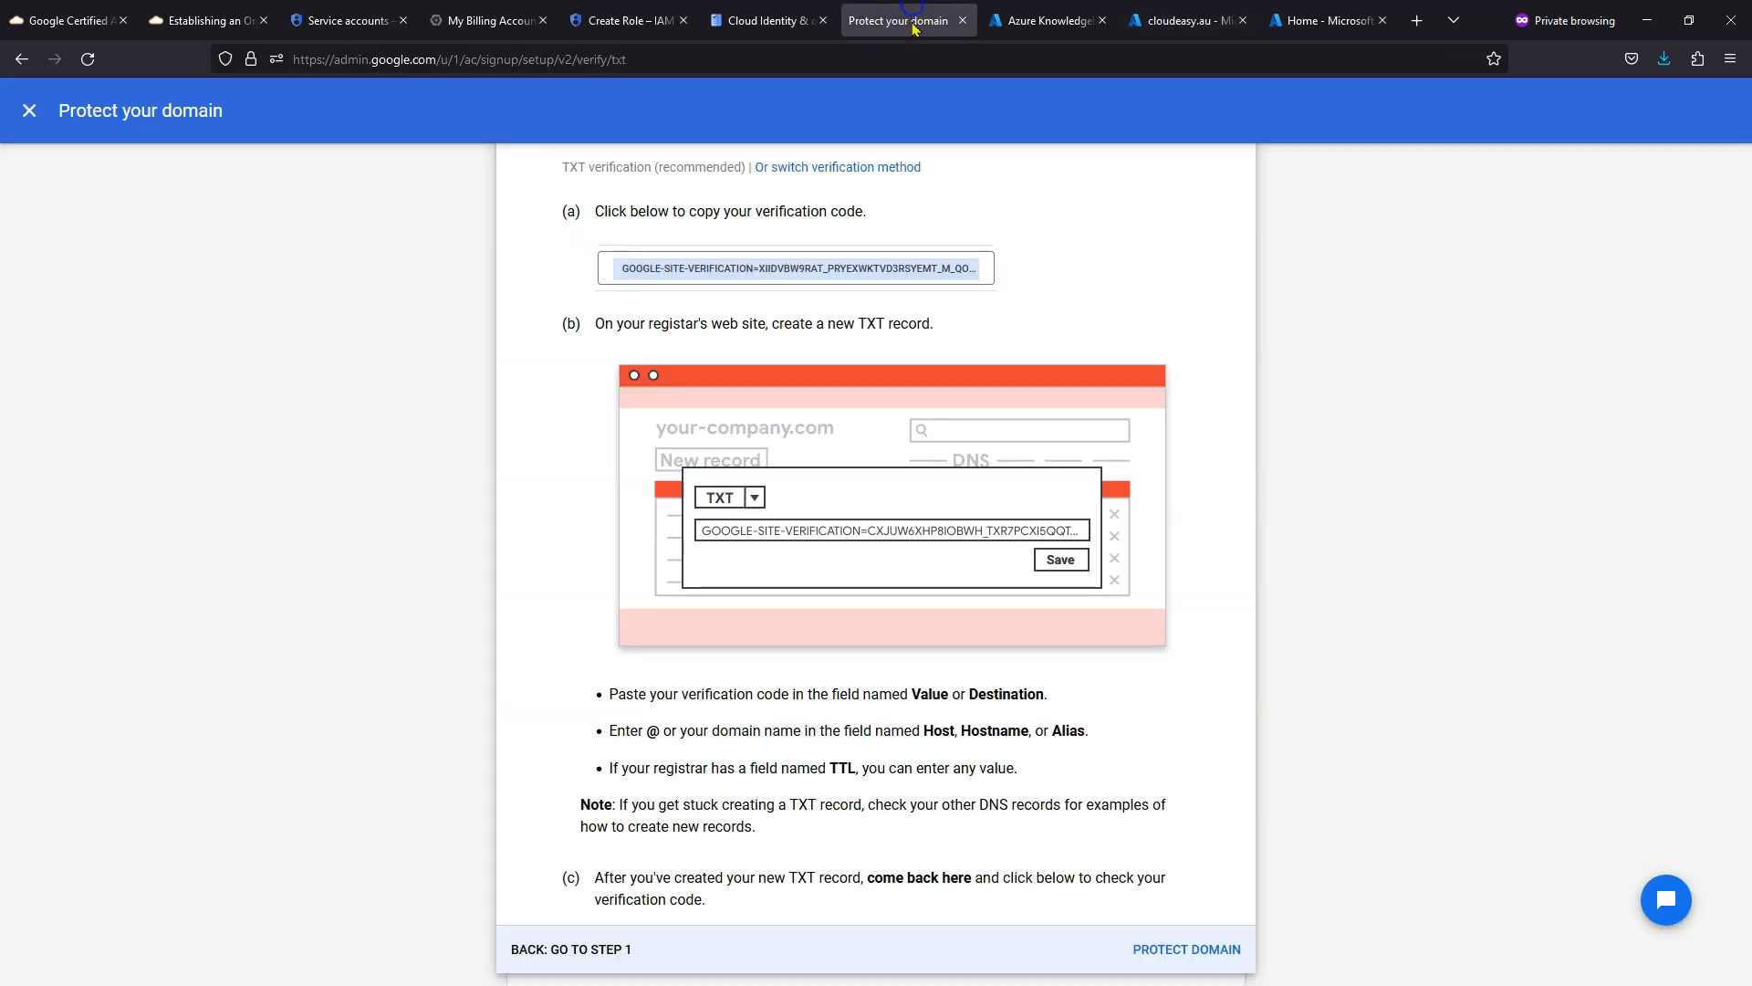
click(1172, 965)
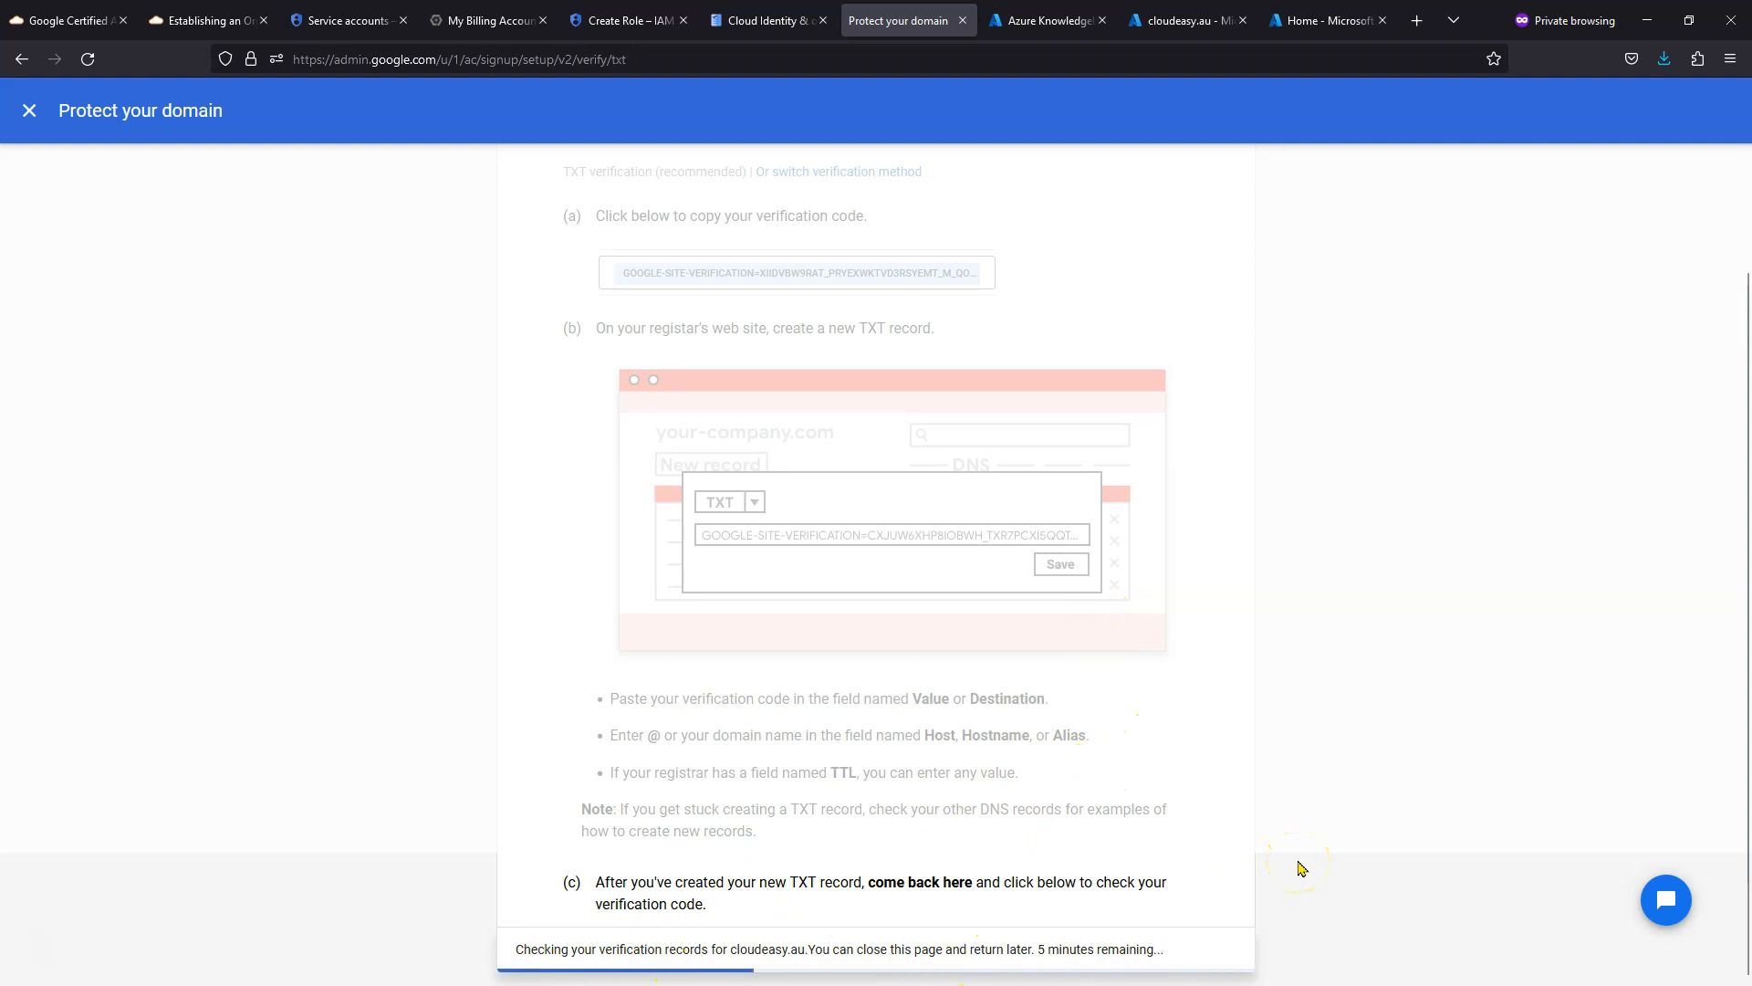
click(386, 644)
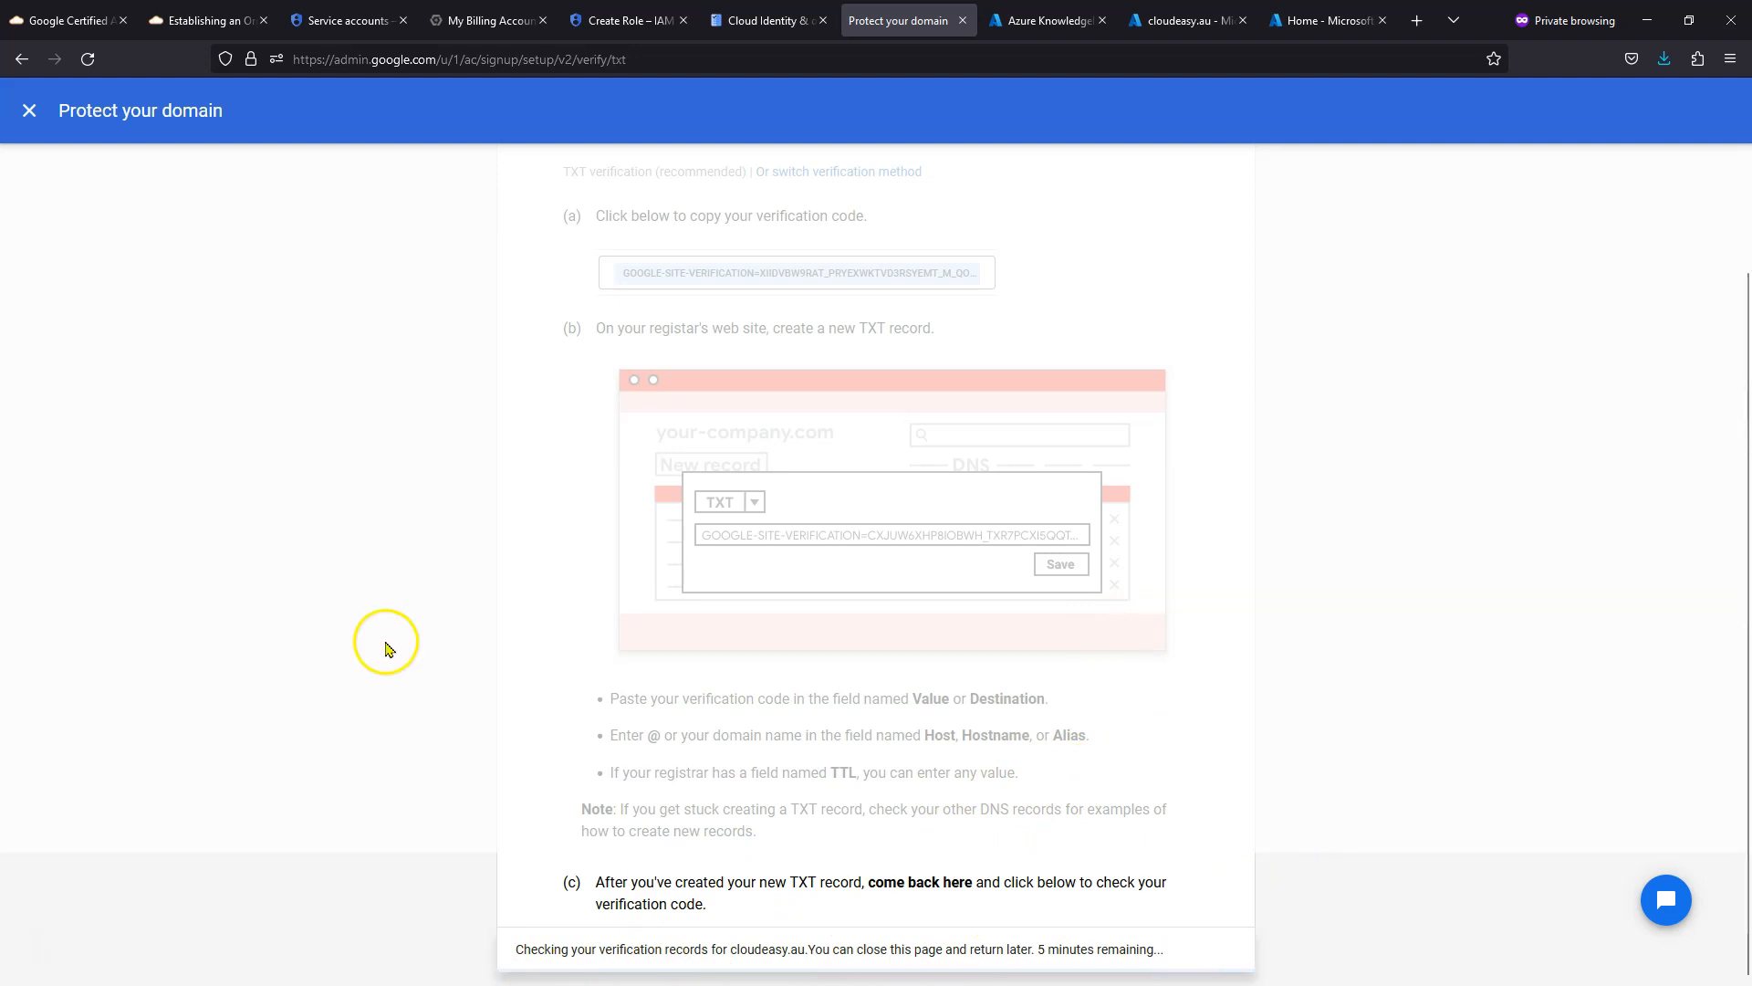
click(29, 111)
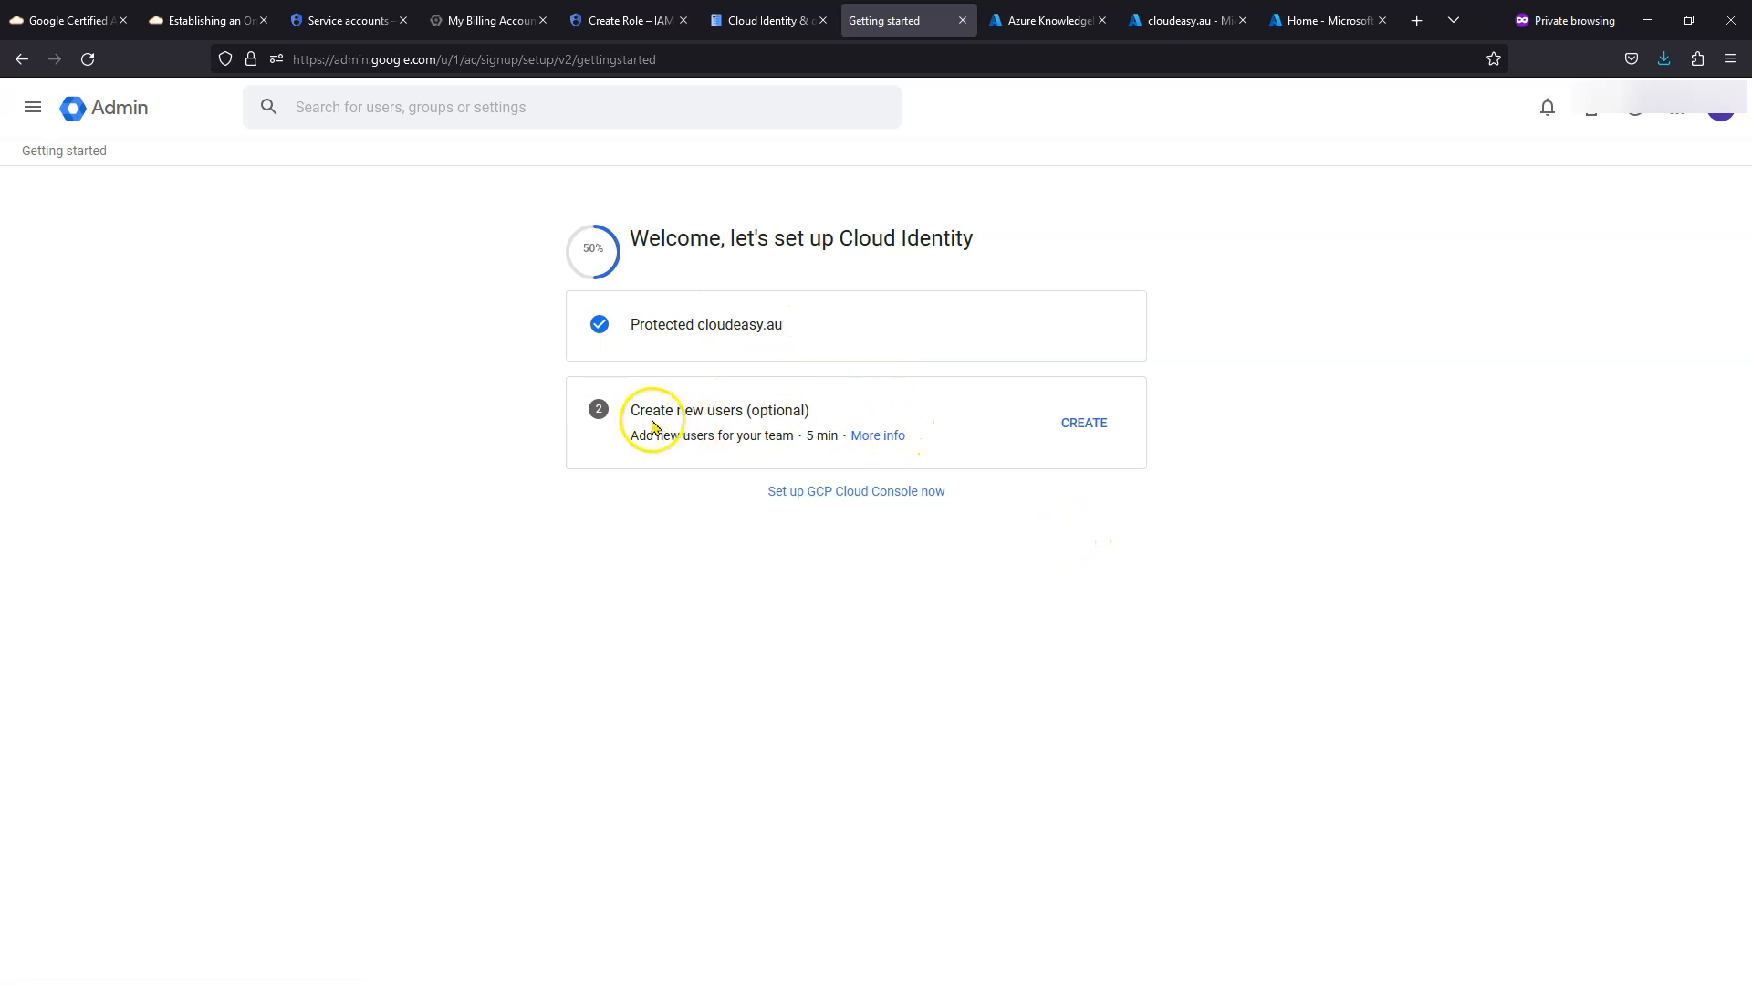
- Look over the Directory > Users list and its More options, then return to the Admin console home
click(905, 493)
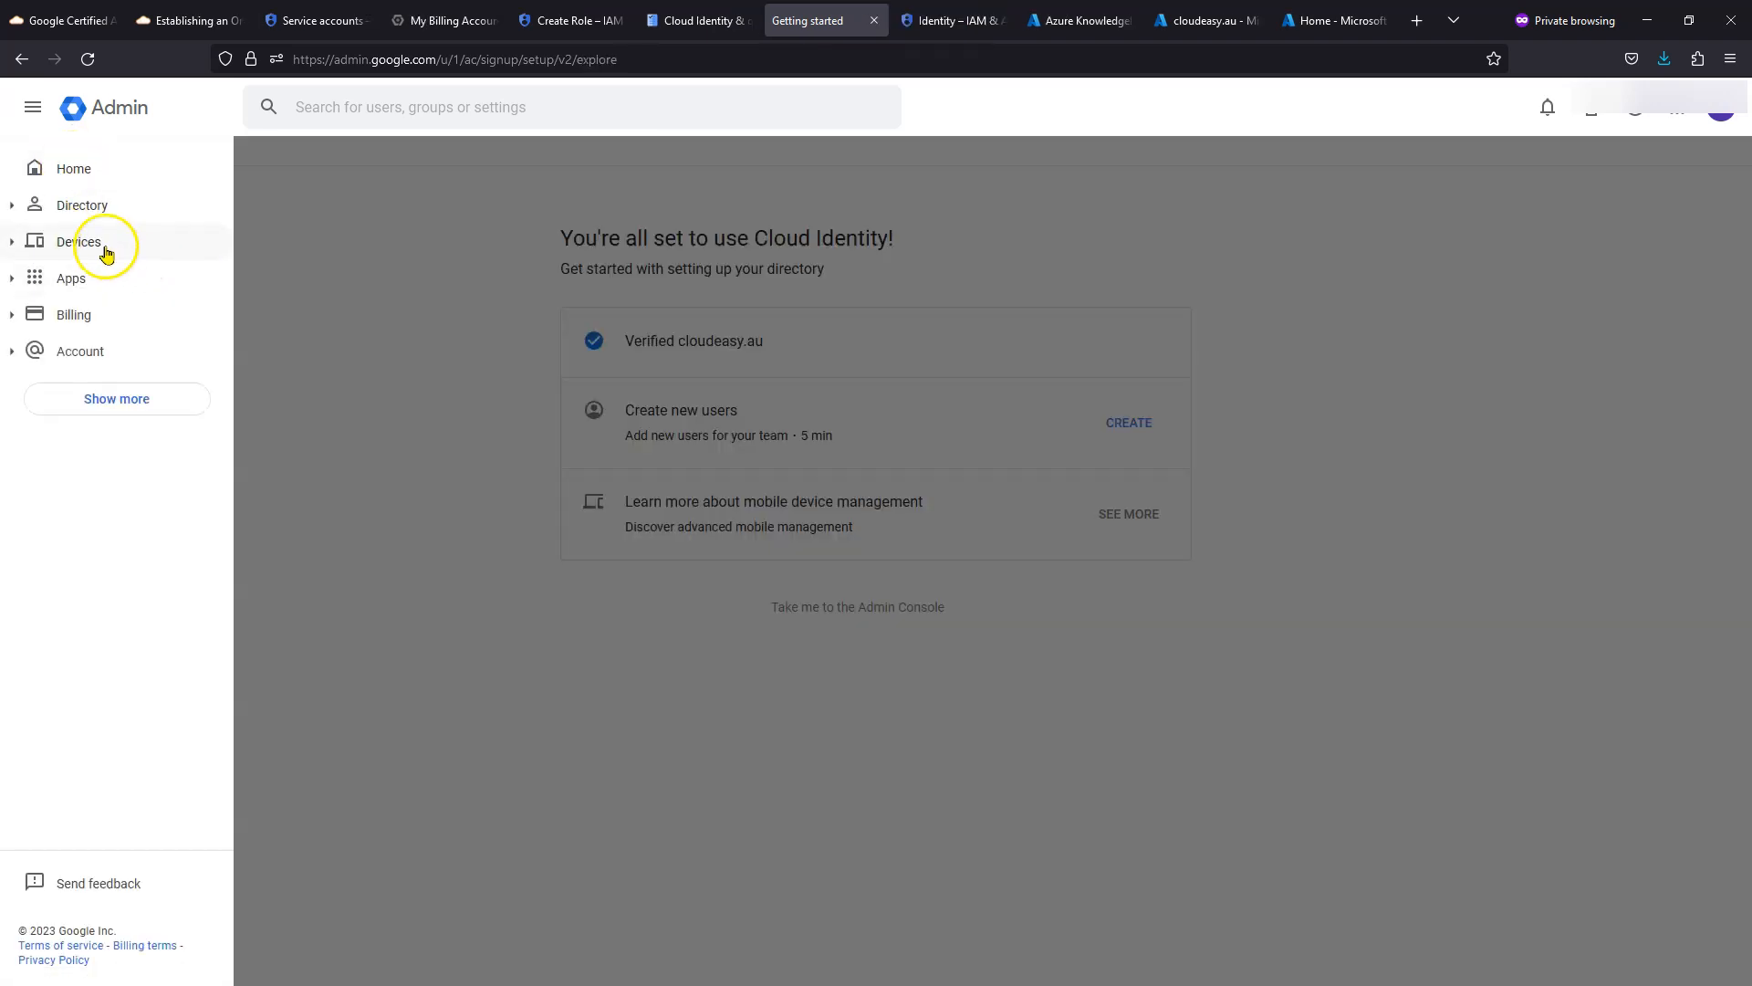
click(10, 208)
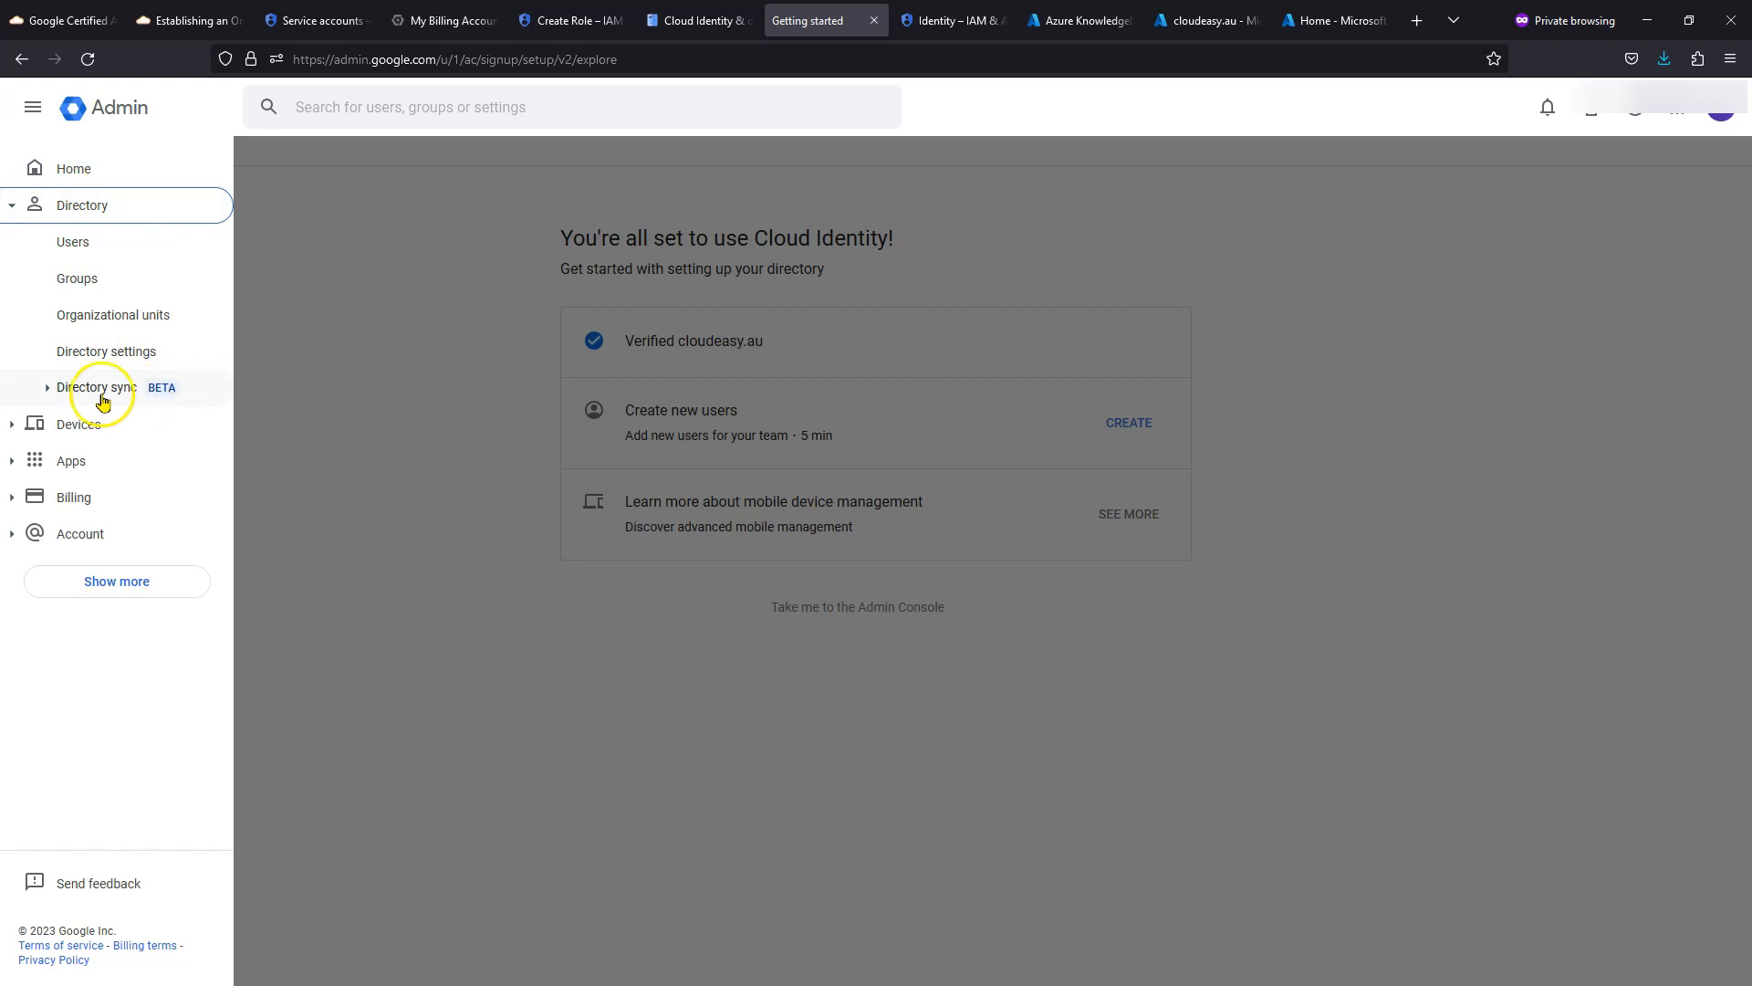
click(86, 221)
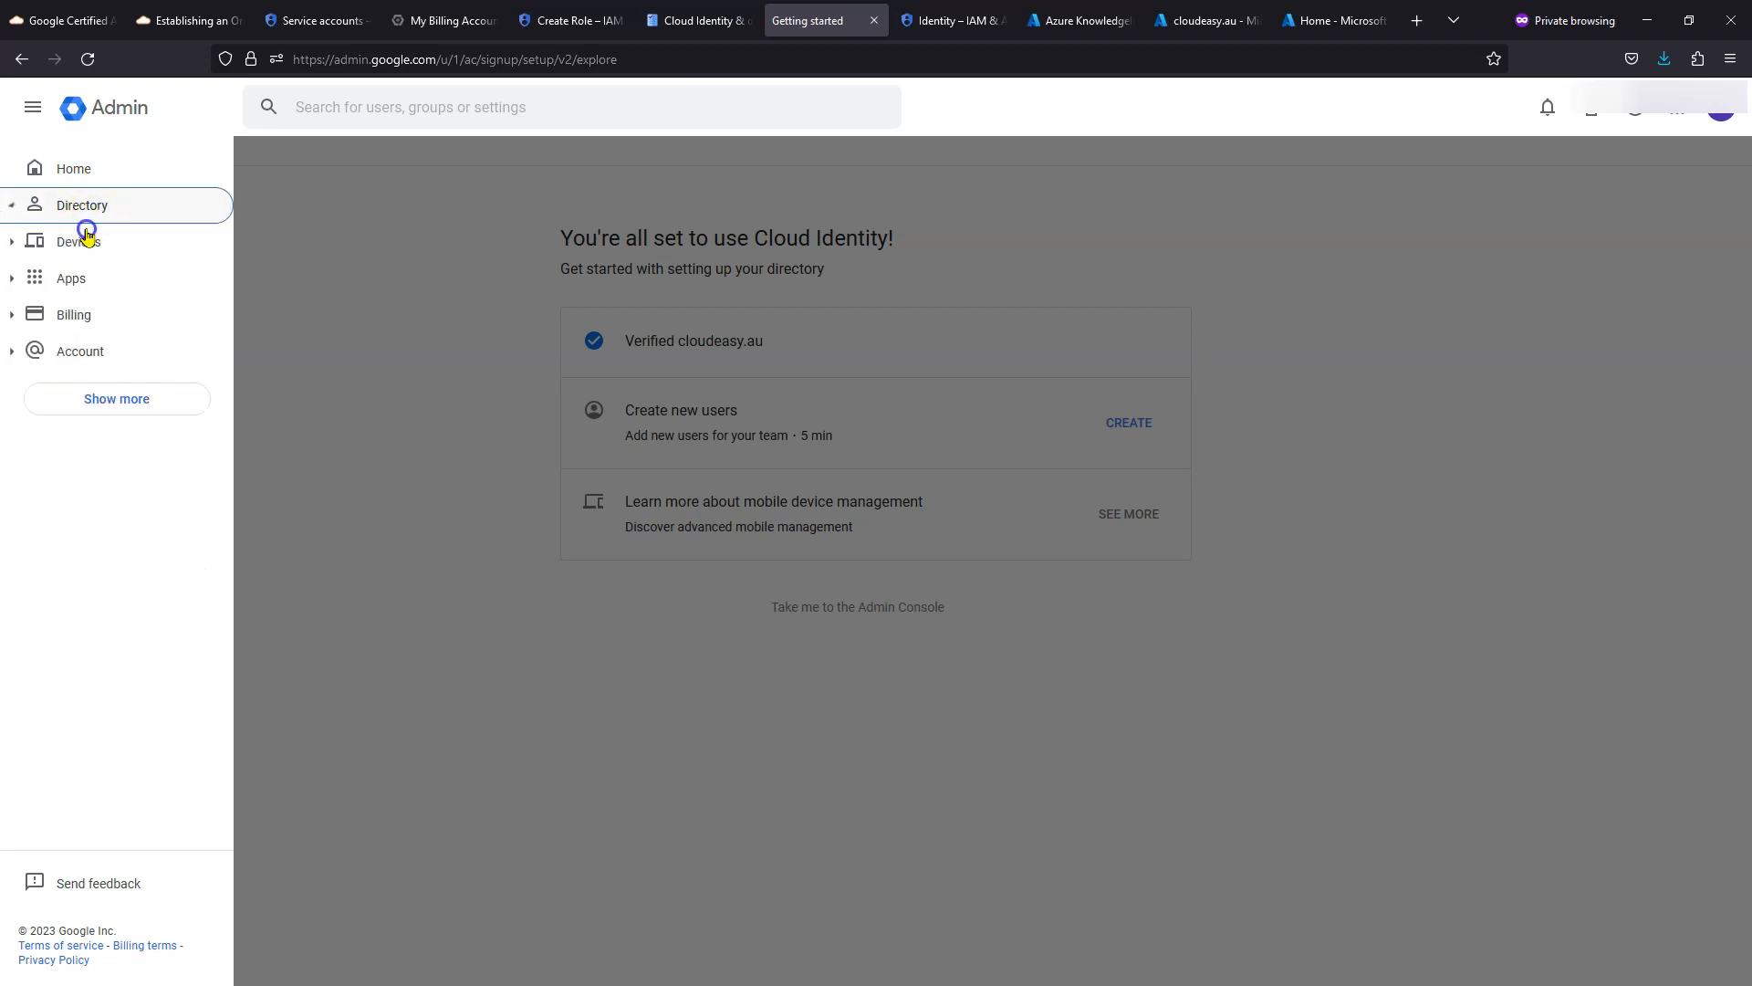
click(10, 204)
click(86, 238)
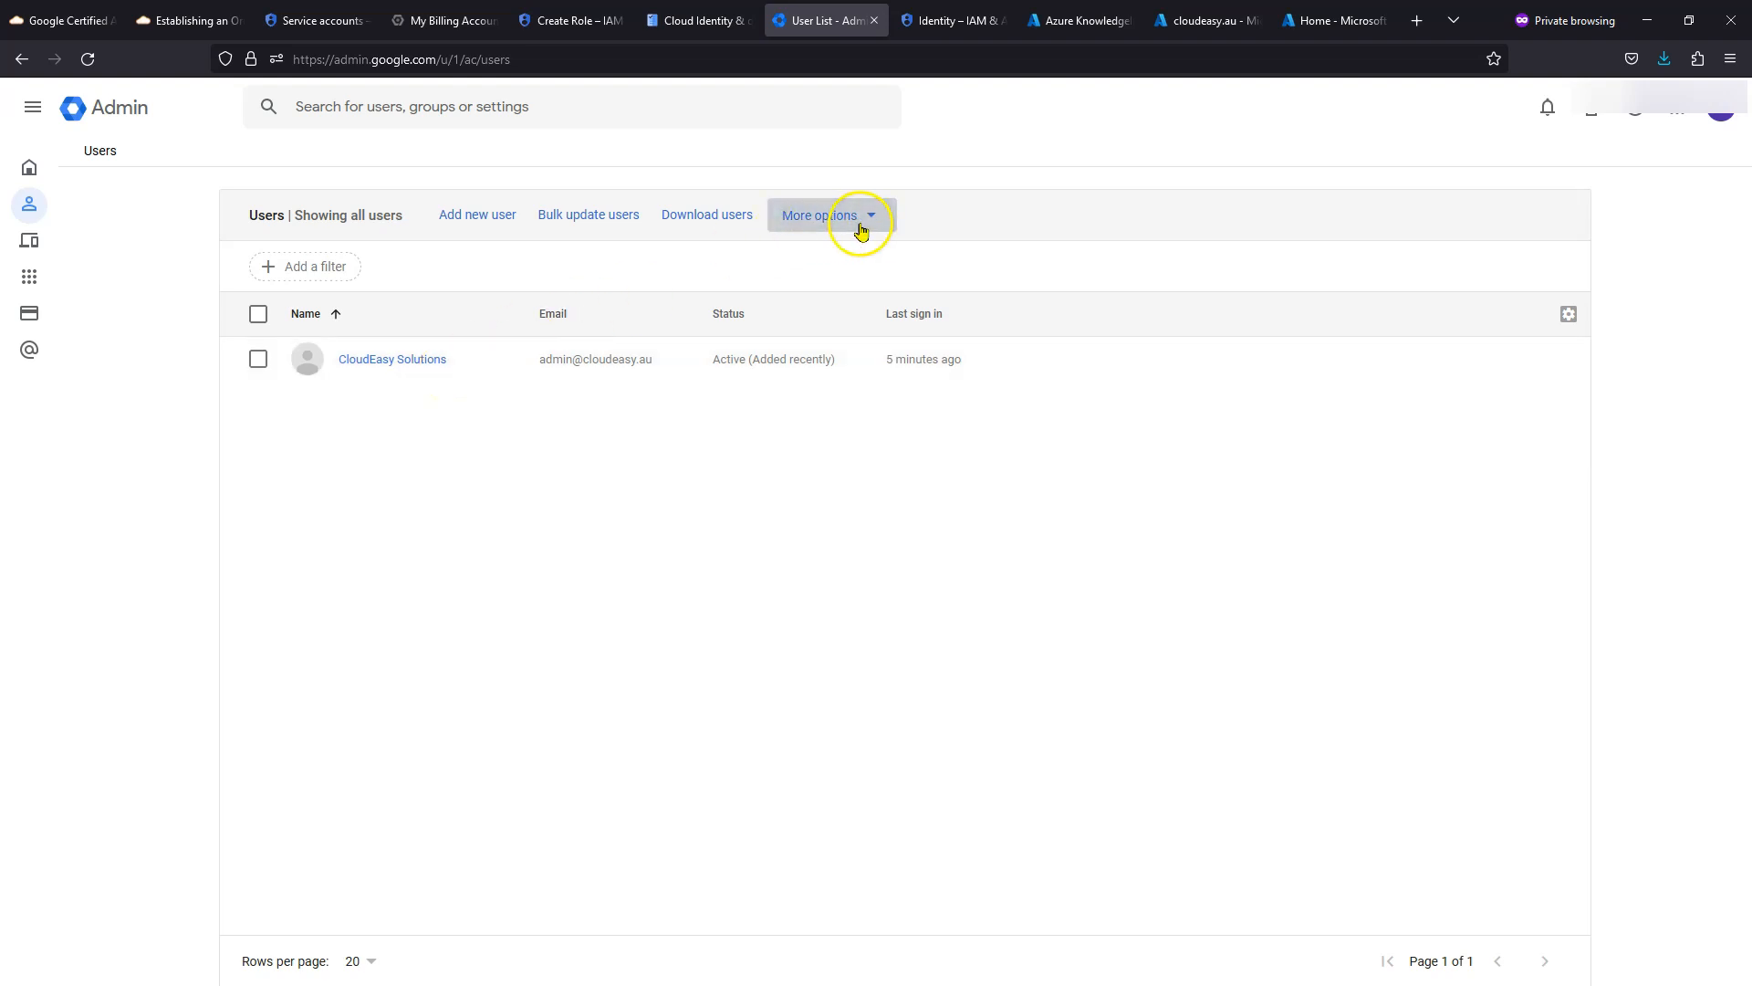
click(833, 228)
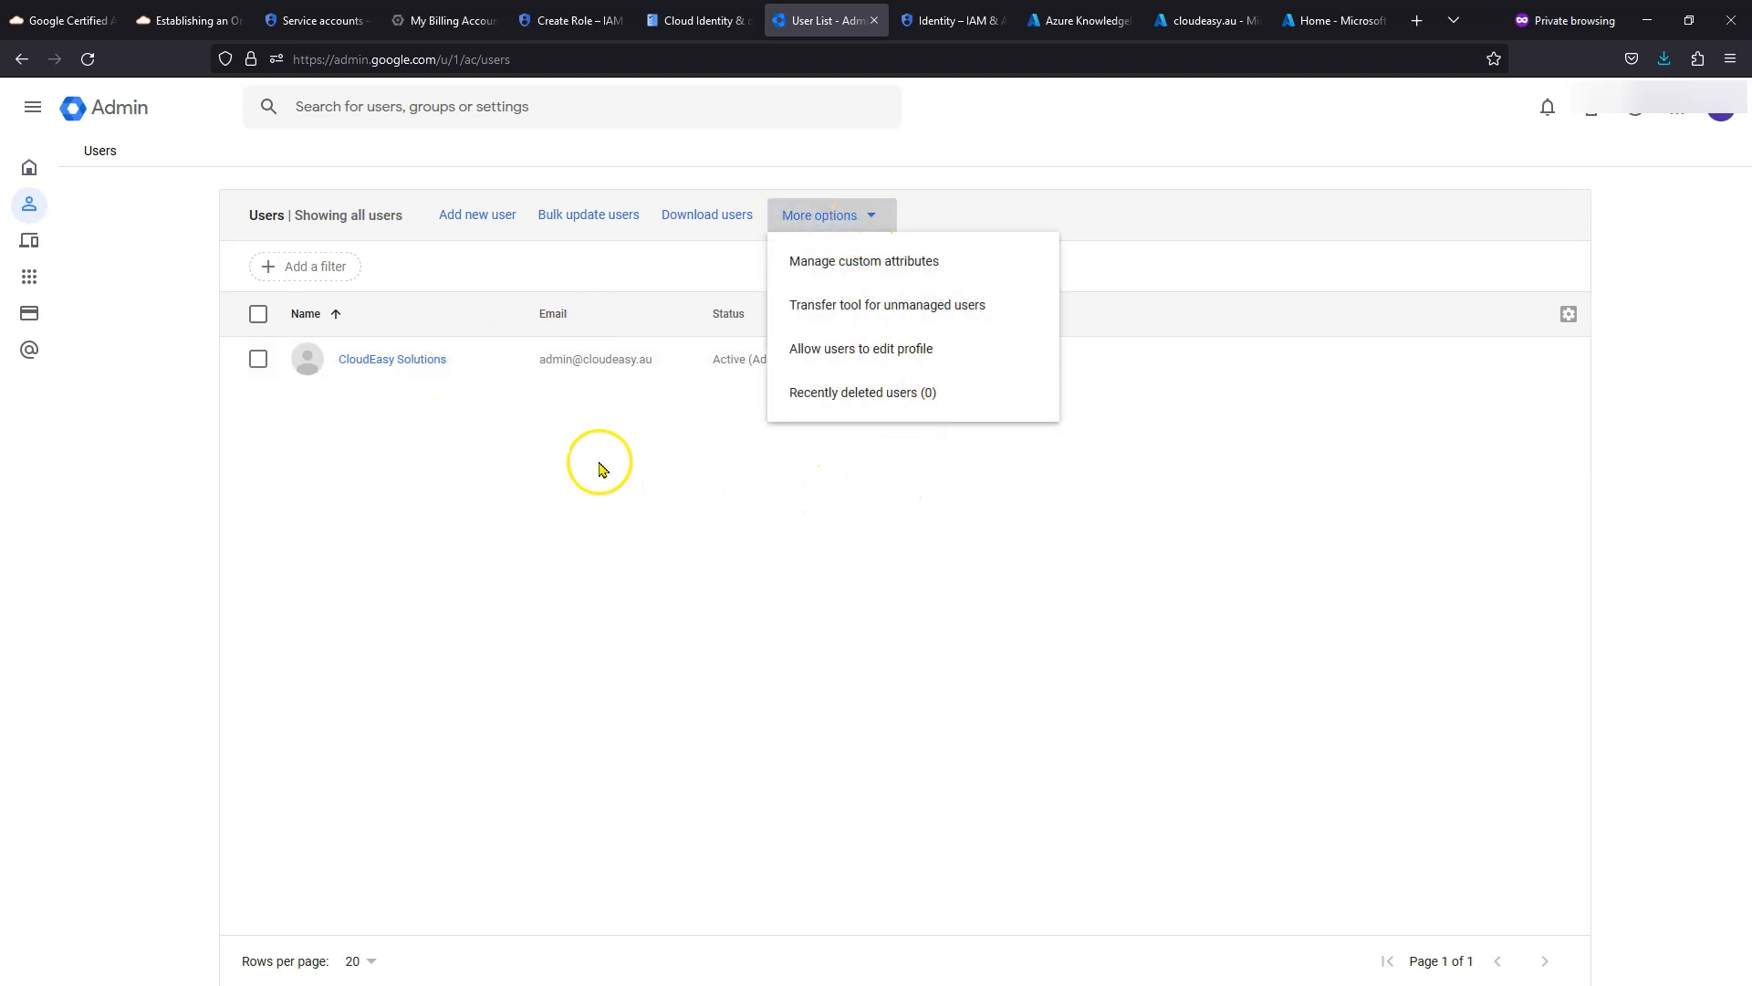
click(587, 433)
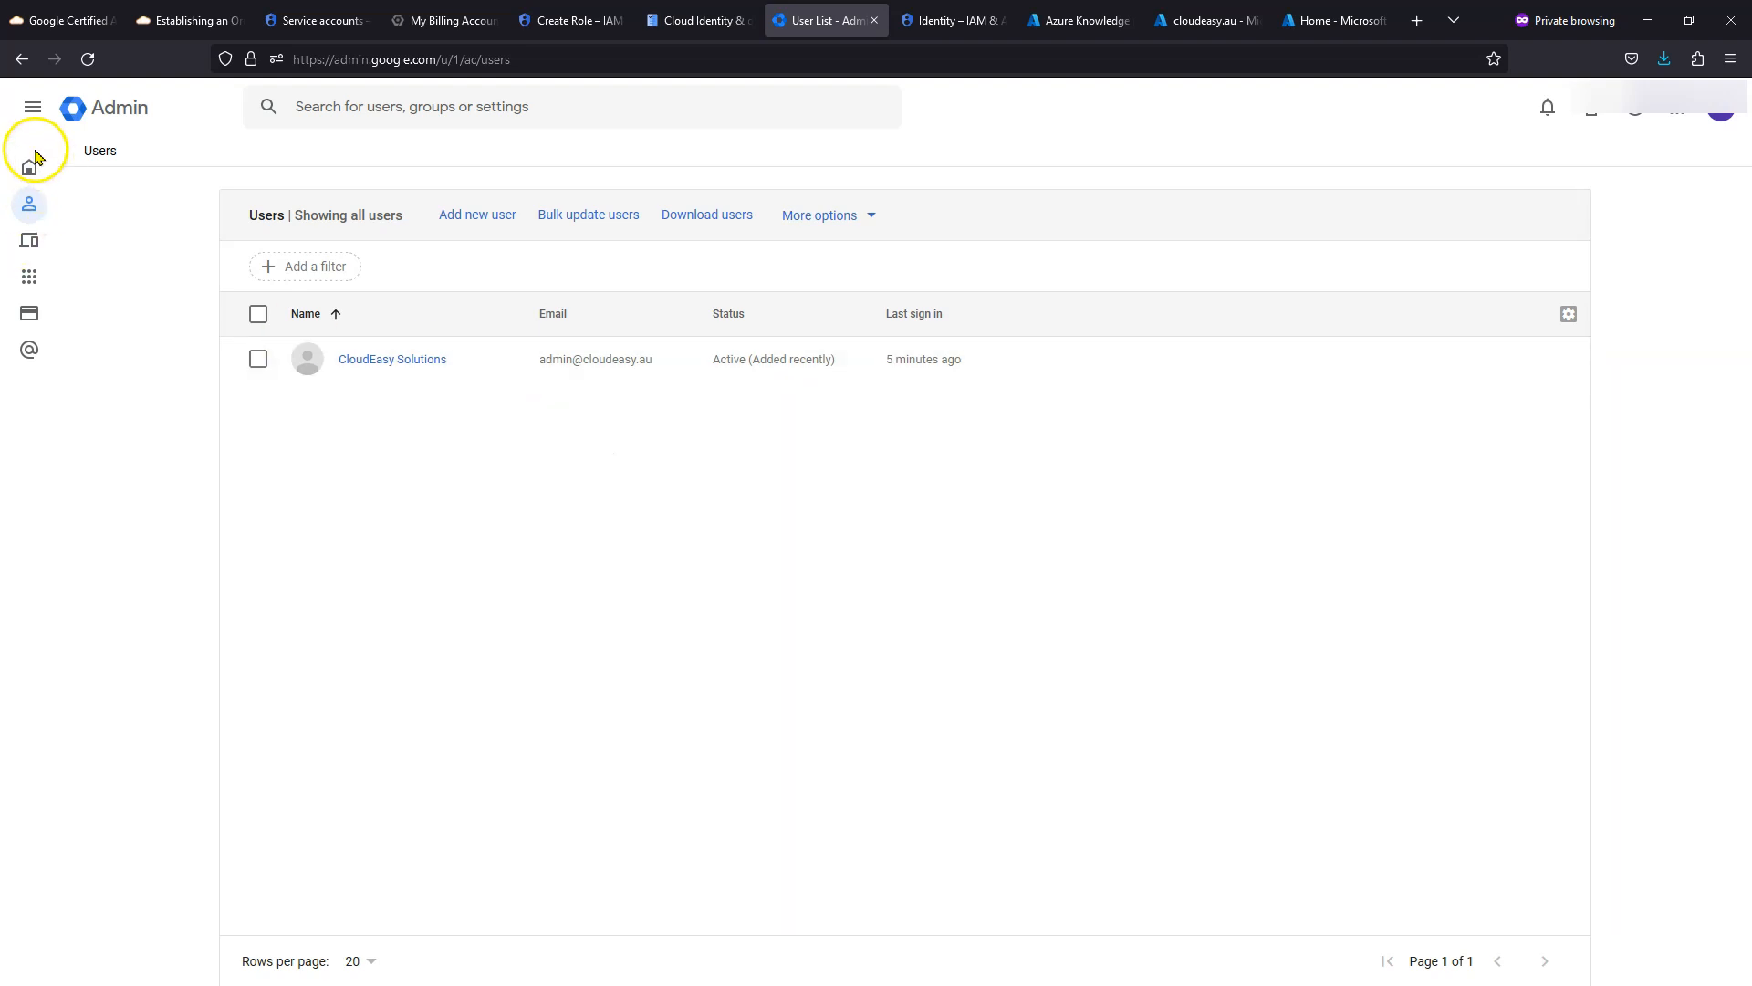
click(32, 110)
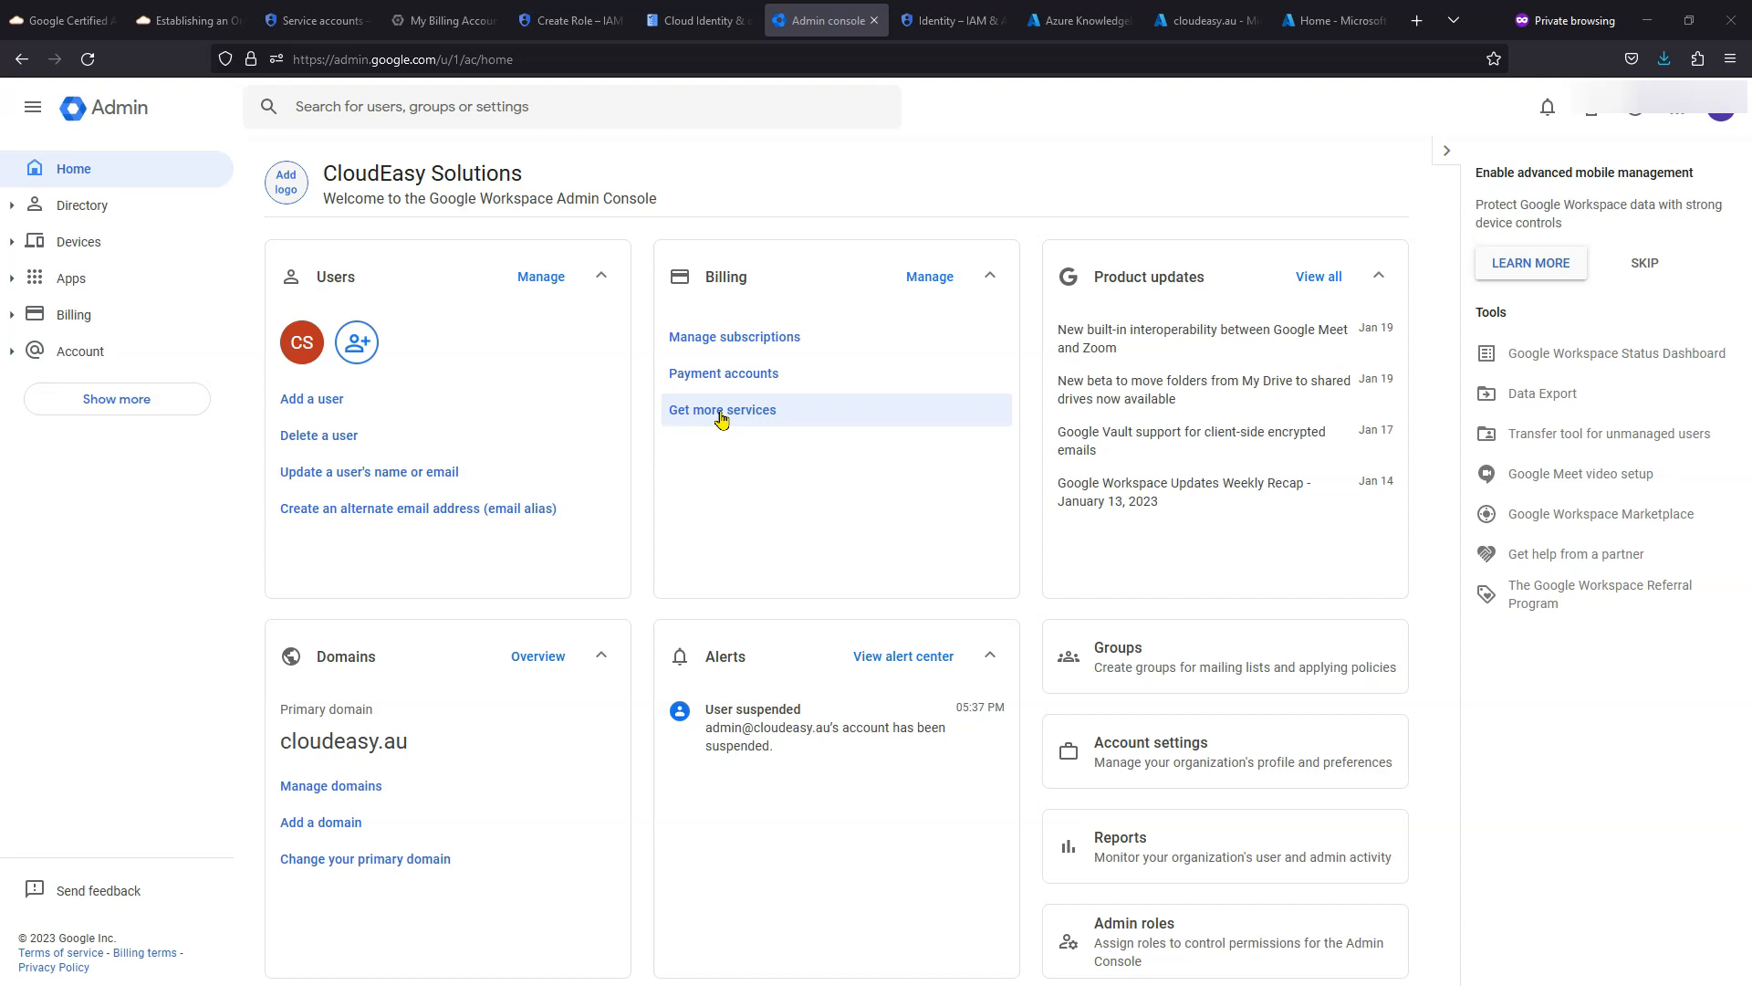
- Create an 'Automation' organizational unit described as Automation Related Users, then open the Users list
click(11, 210)
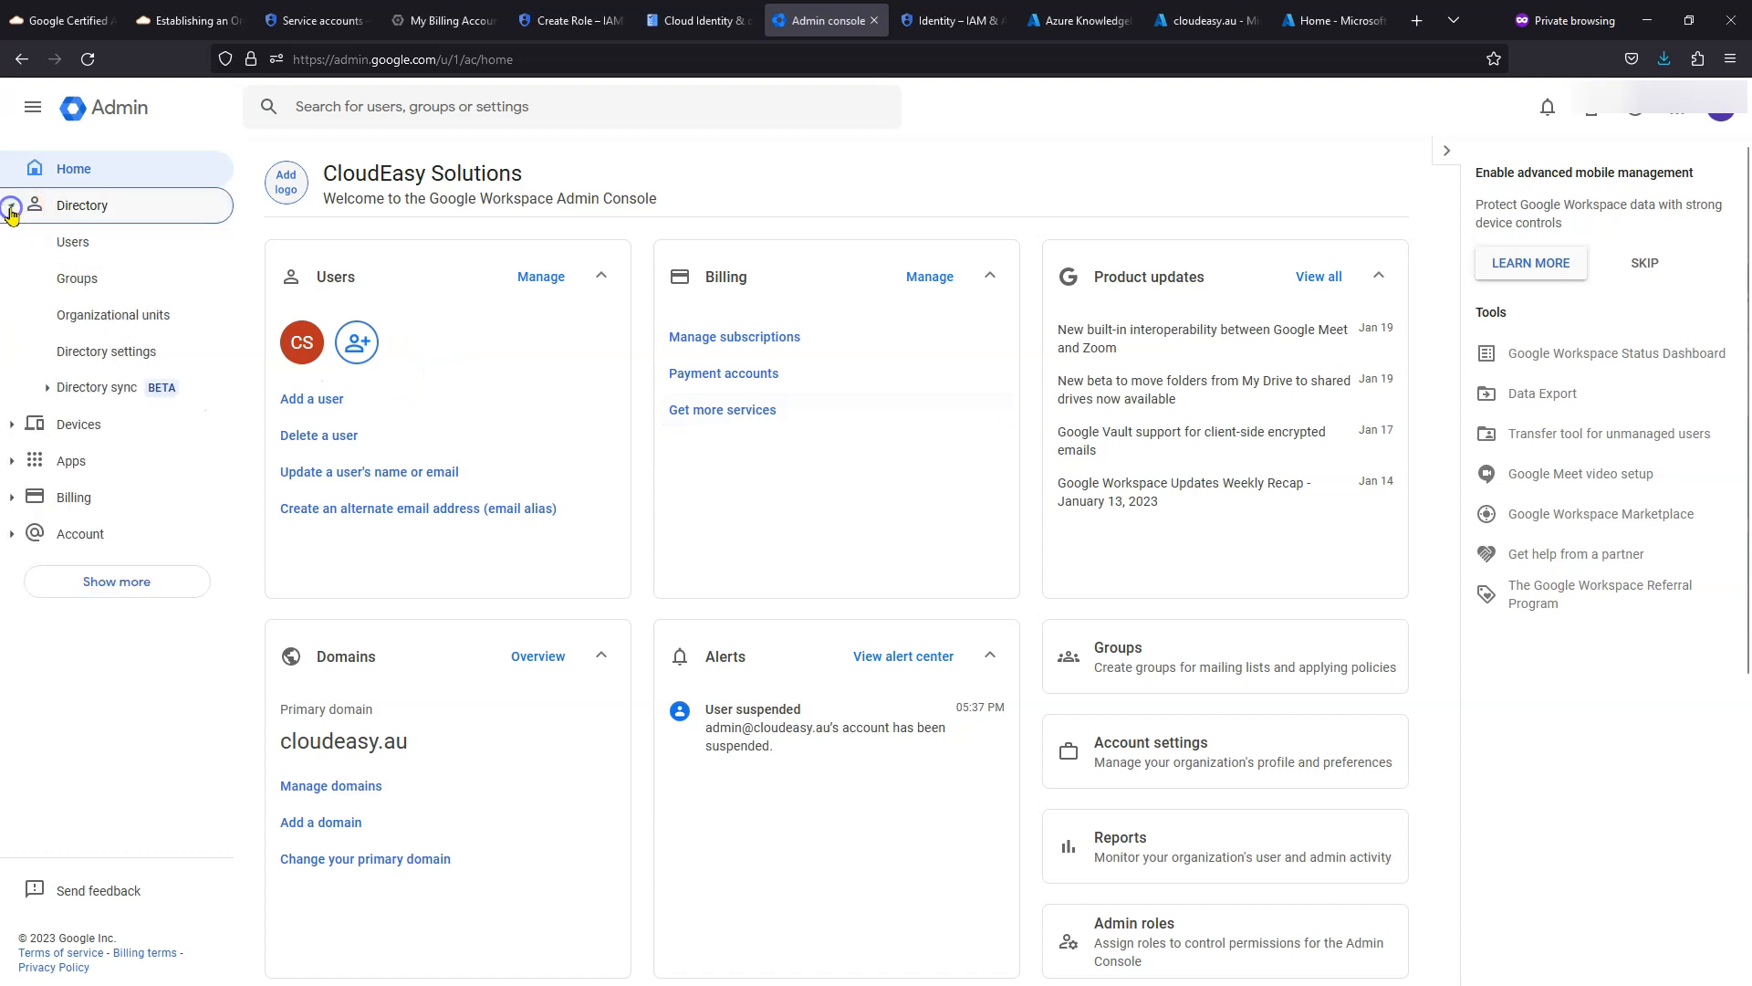
click(87, 328)
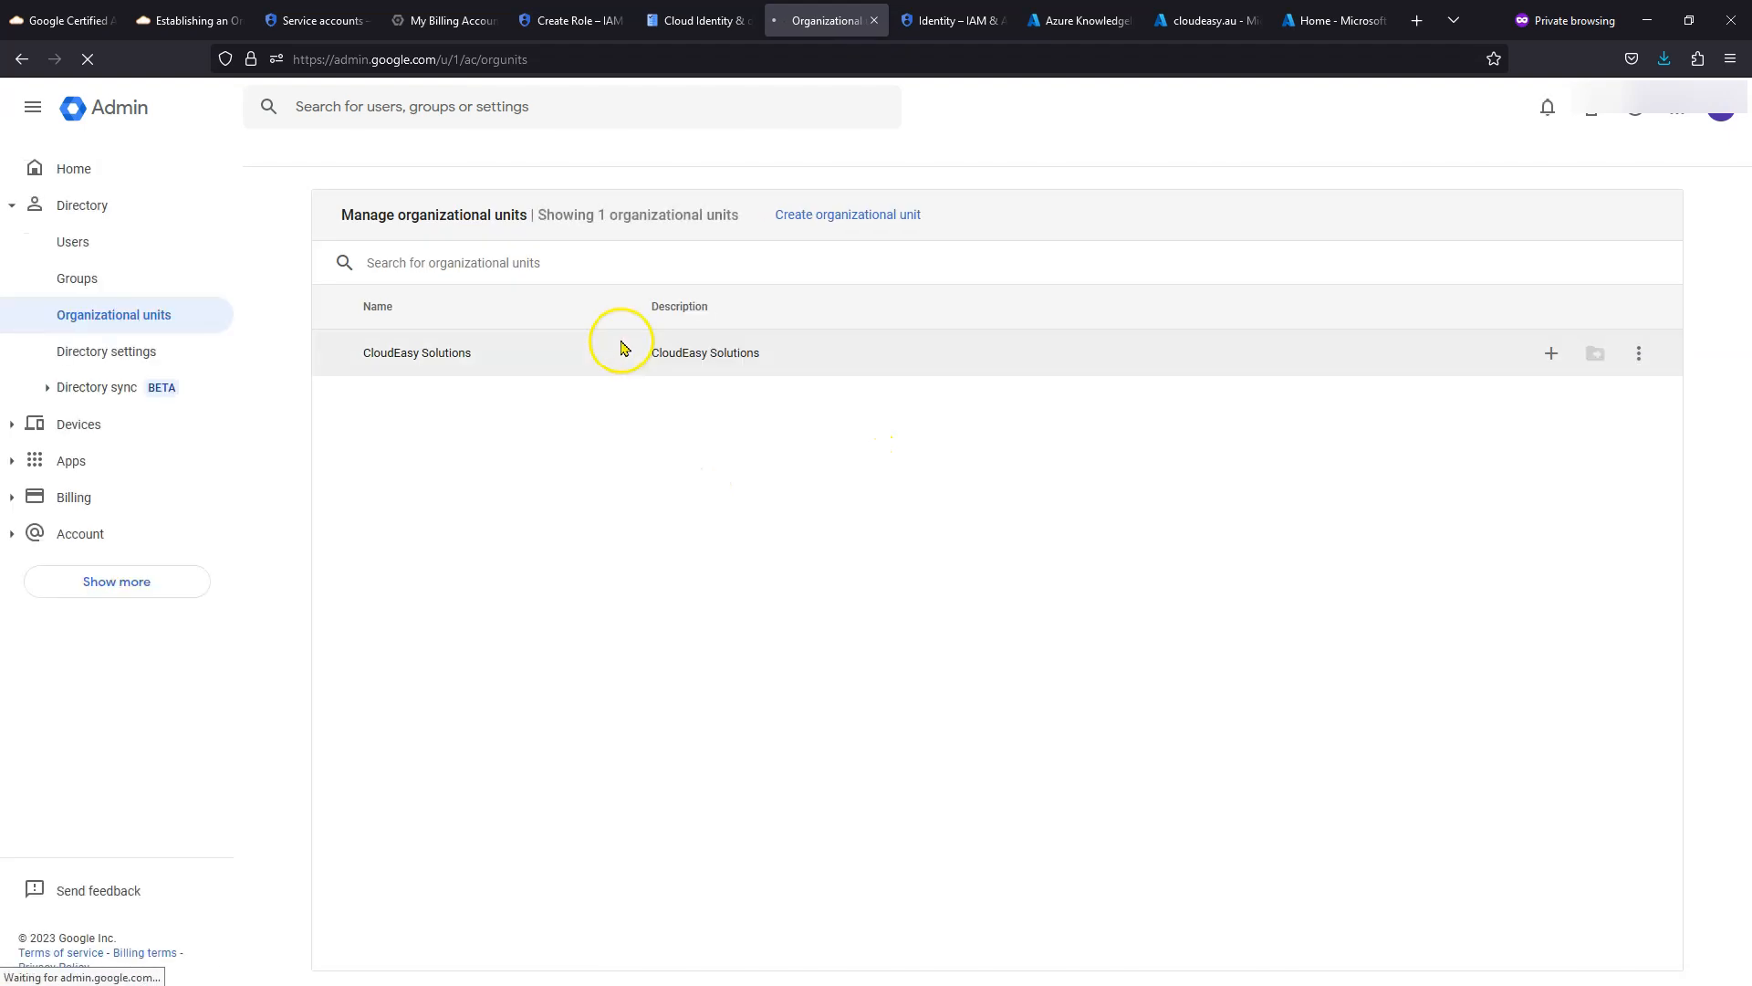
click(842, 218)
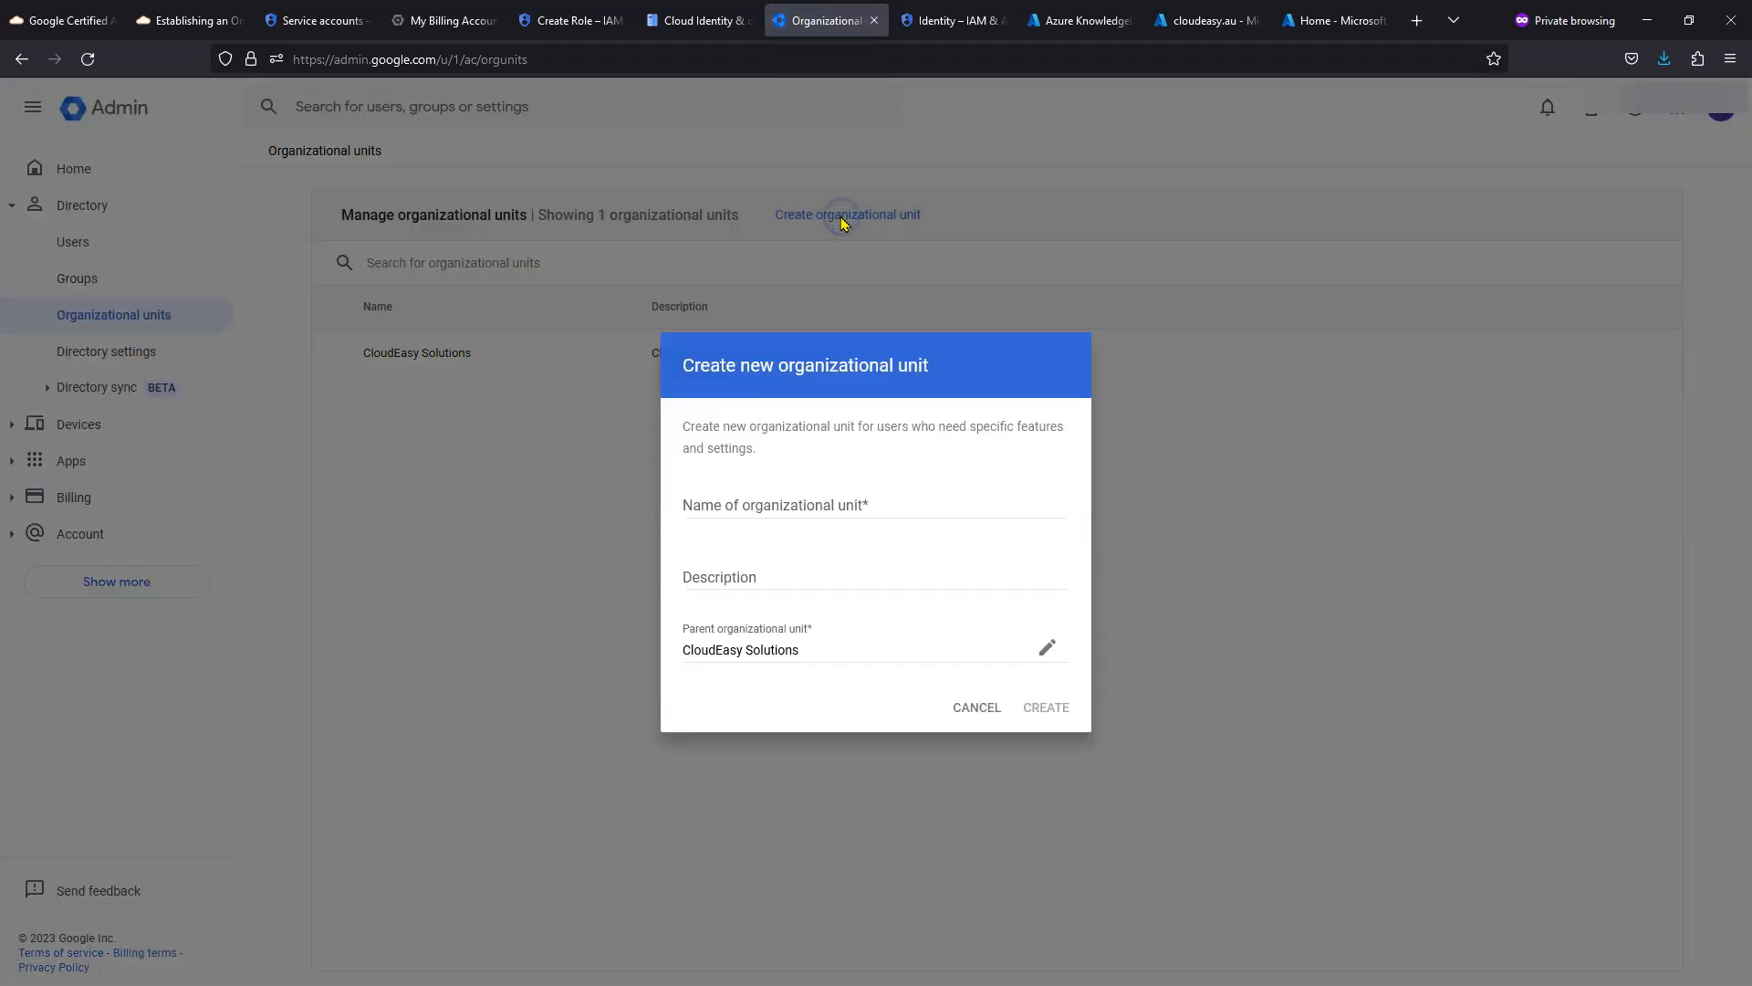
click(841, 502)
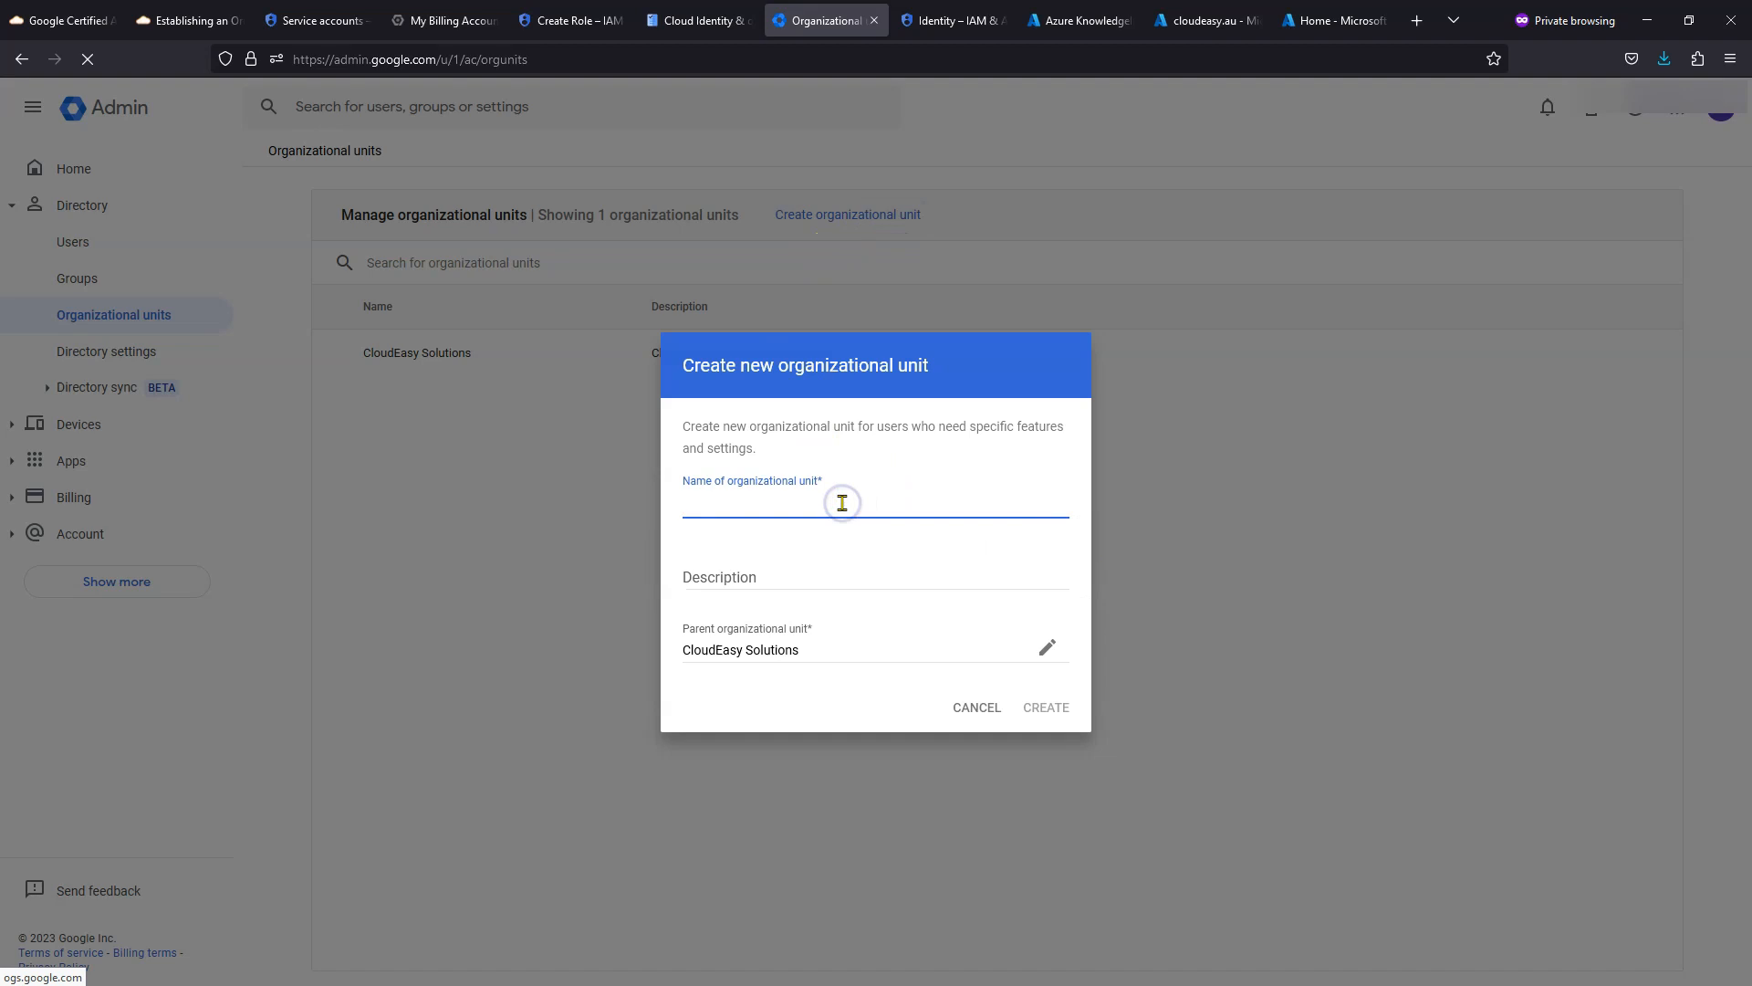
text(Automatio)
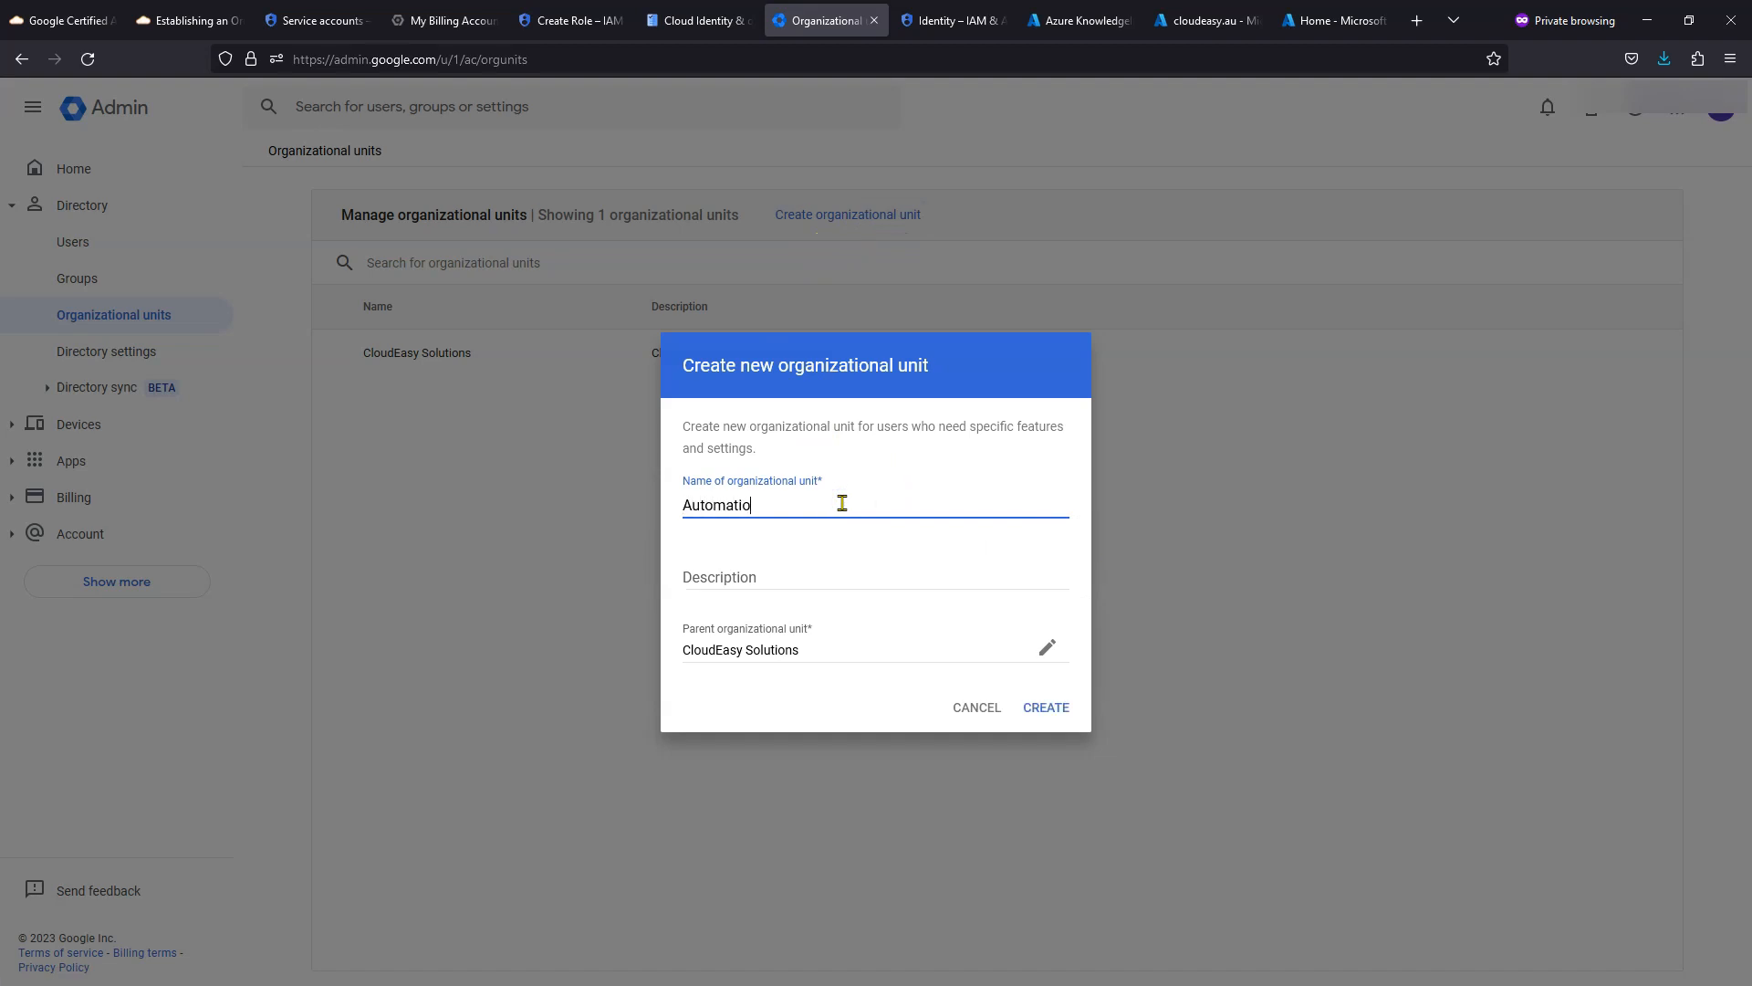
text(n)
key(Tab)
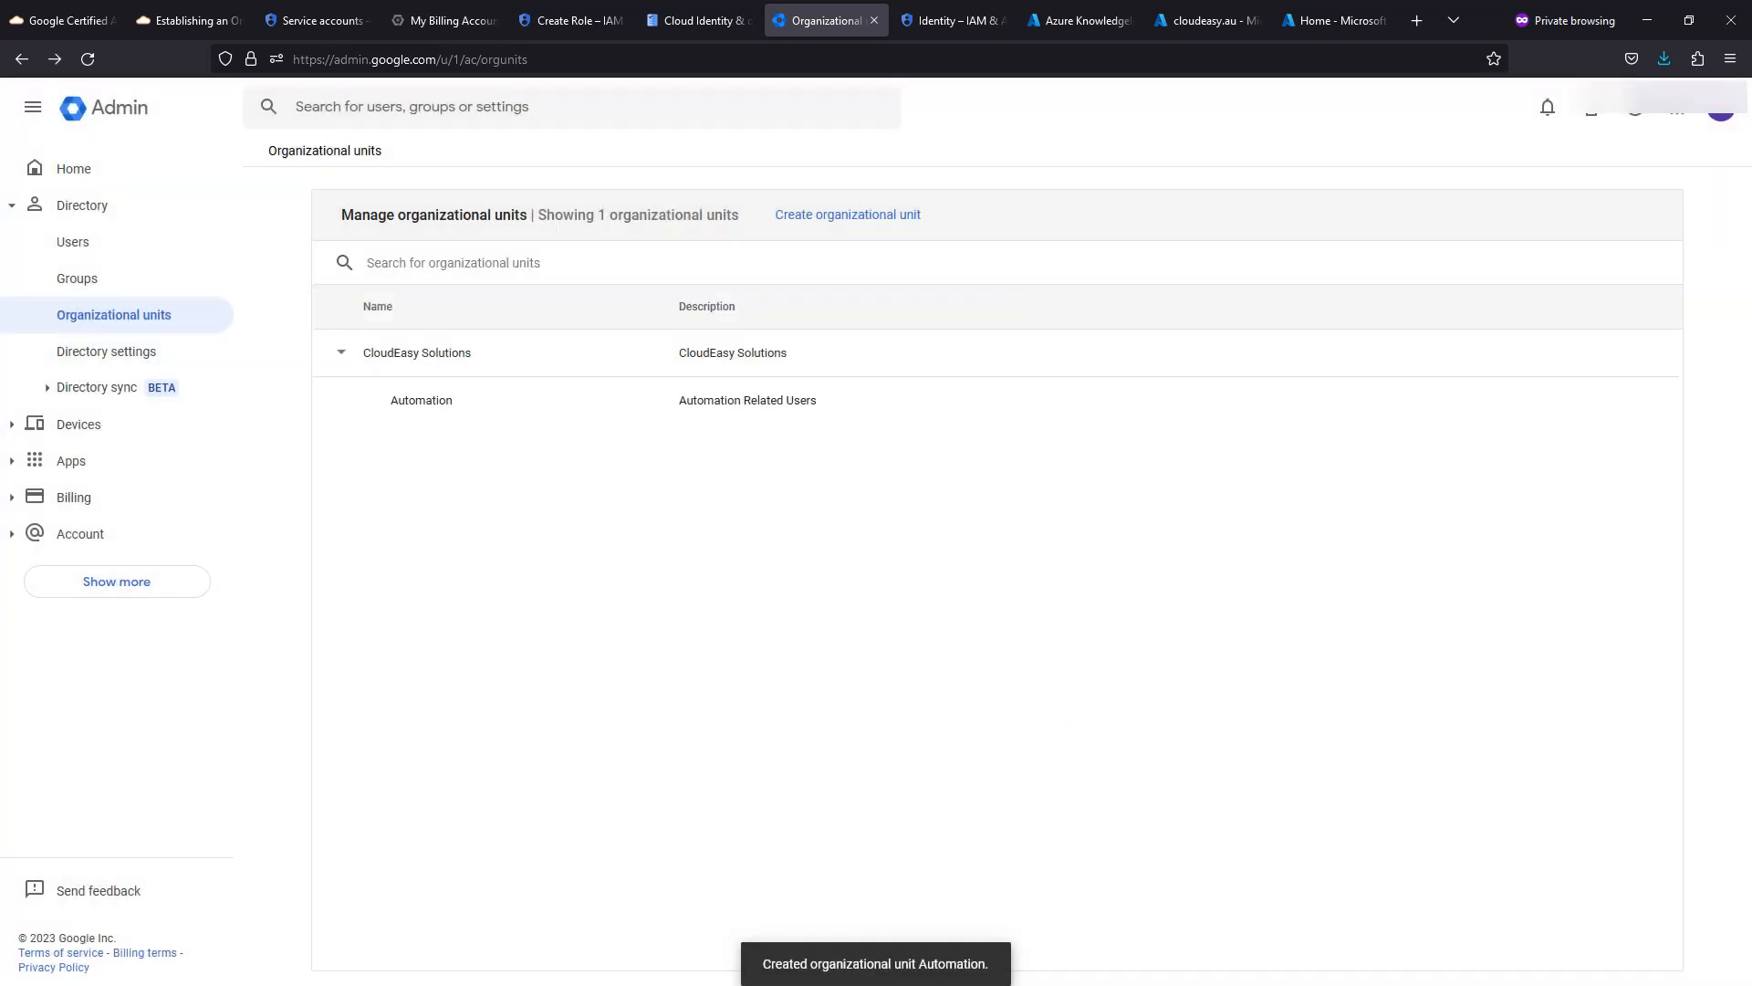
click(80, 249)
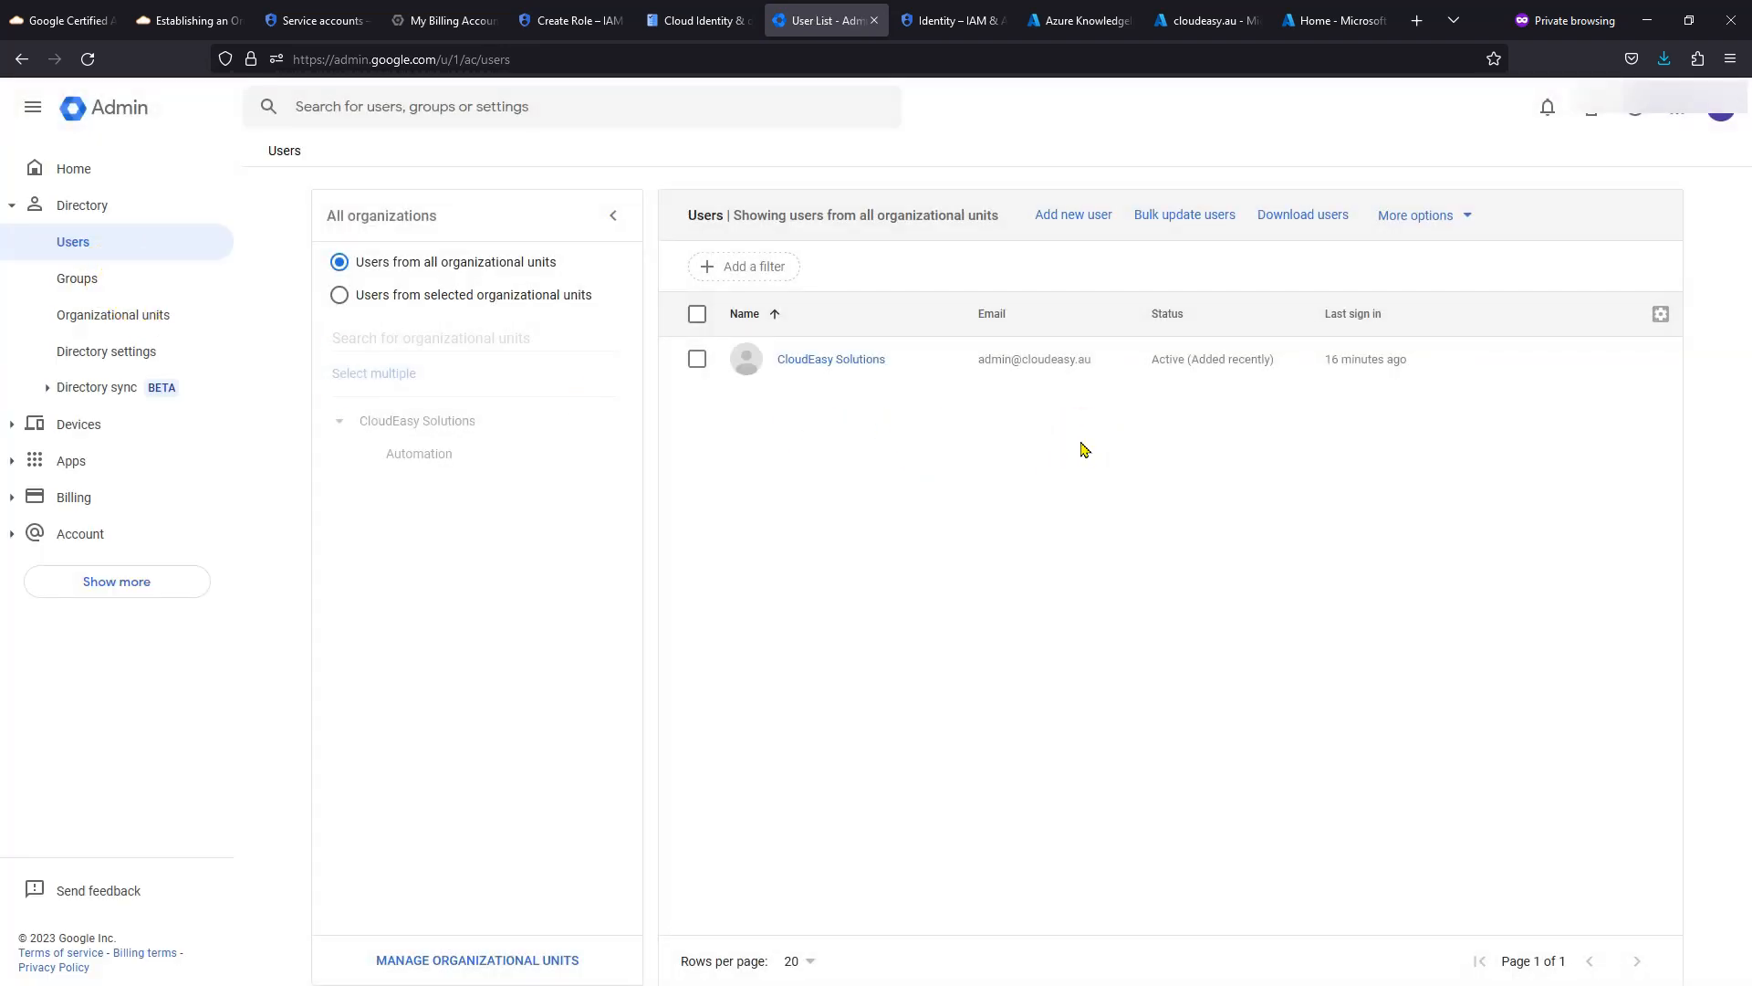
- Start a new user named 'Azure AD Provisioning' and fill in its primary email
click(1073, 221)
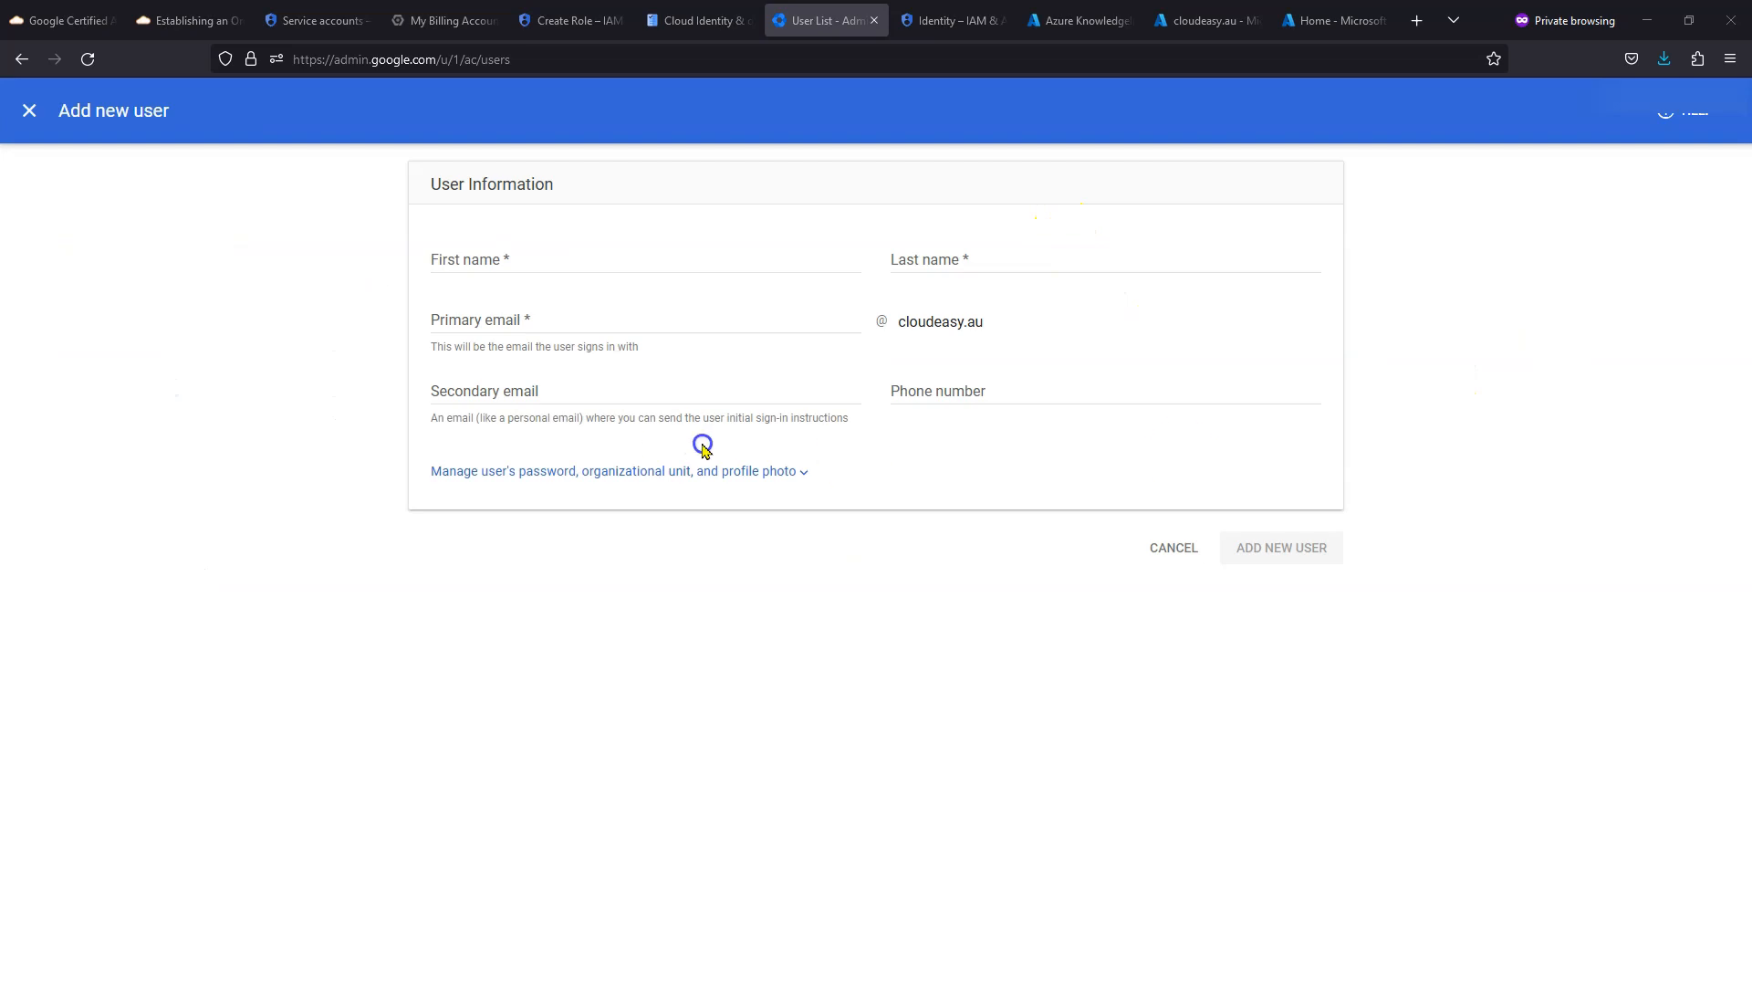
click(678, 263)
text(Azure AD)
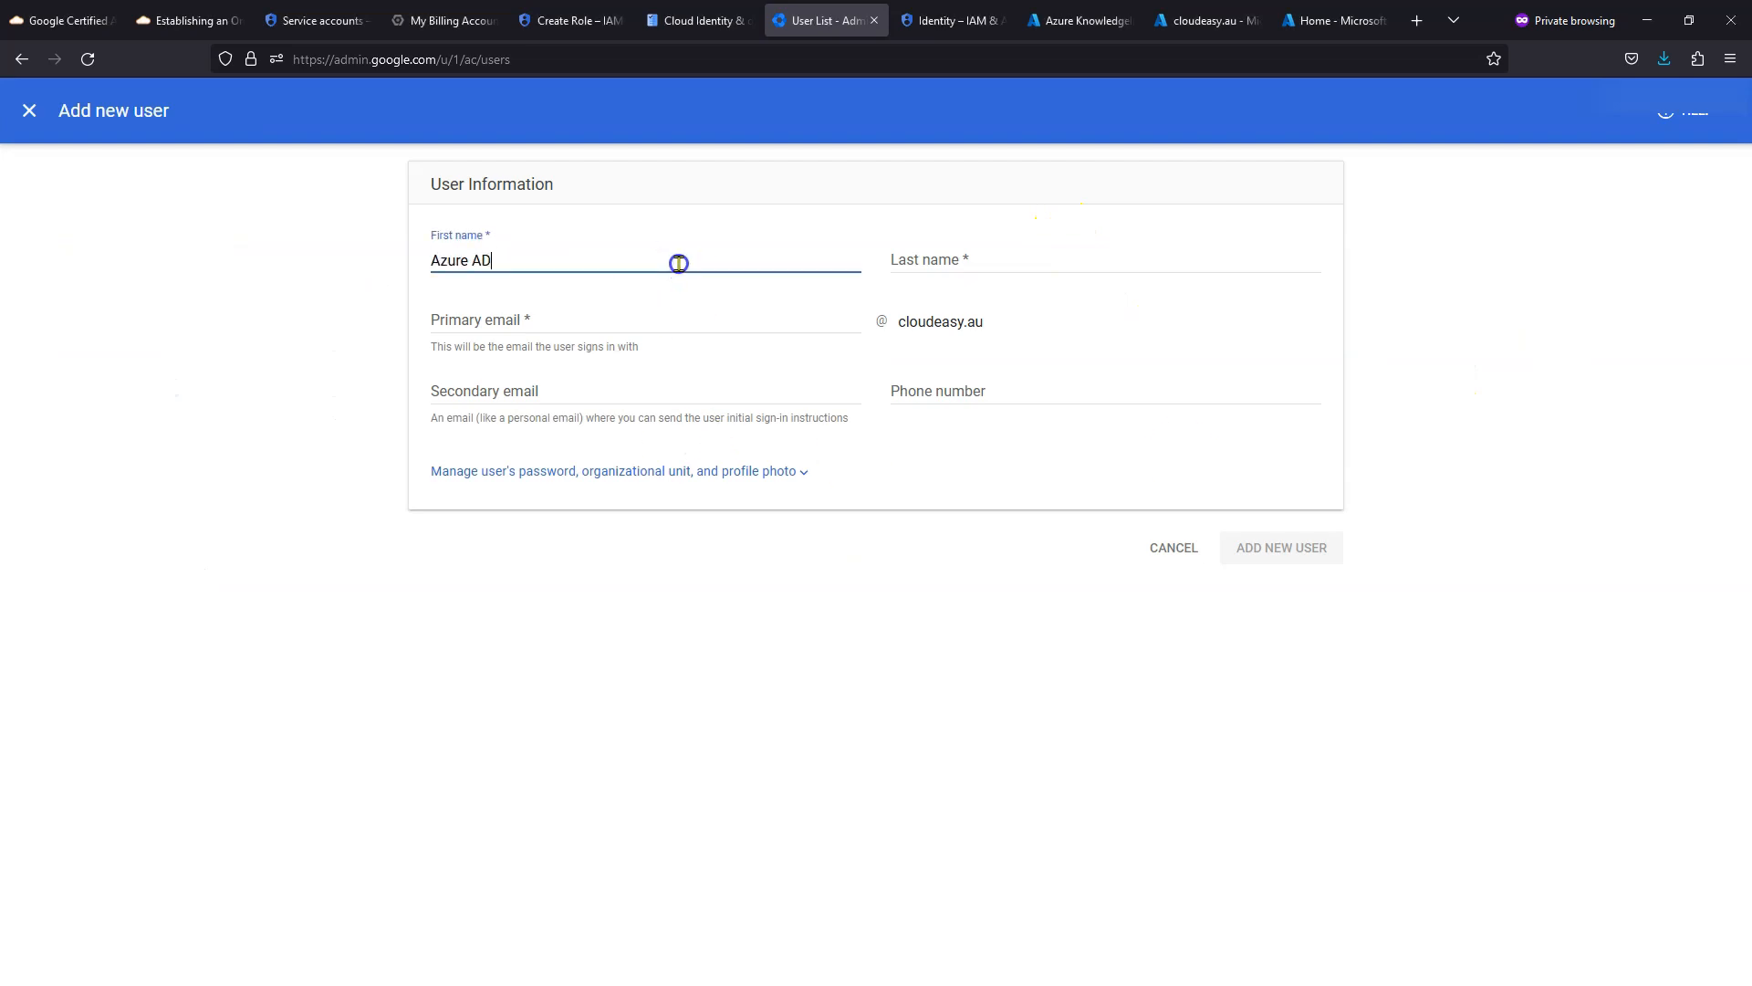
click(966, 265)
text(Pro)
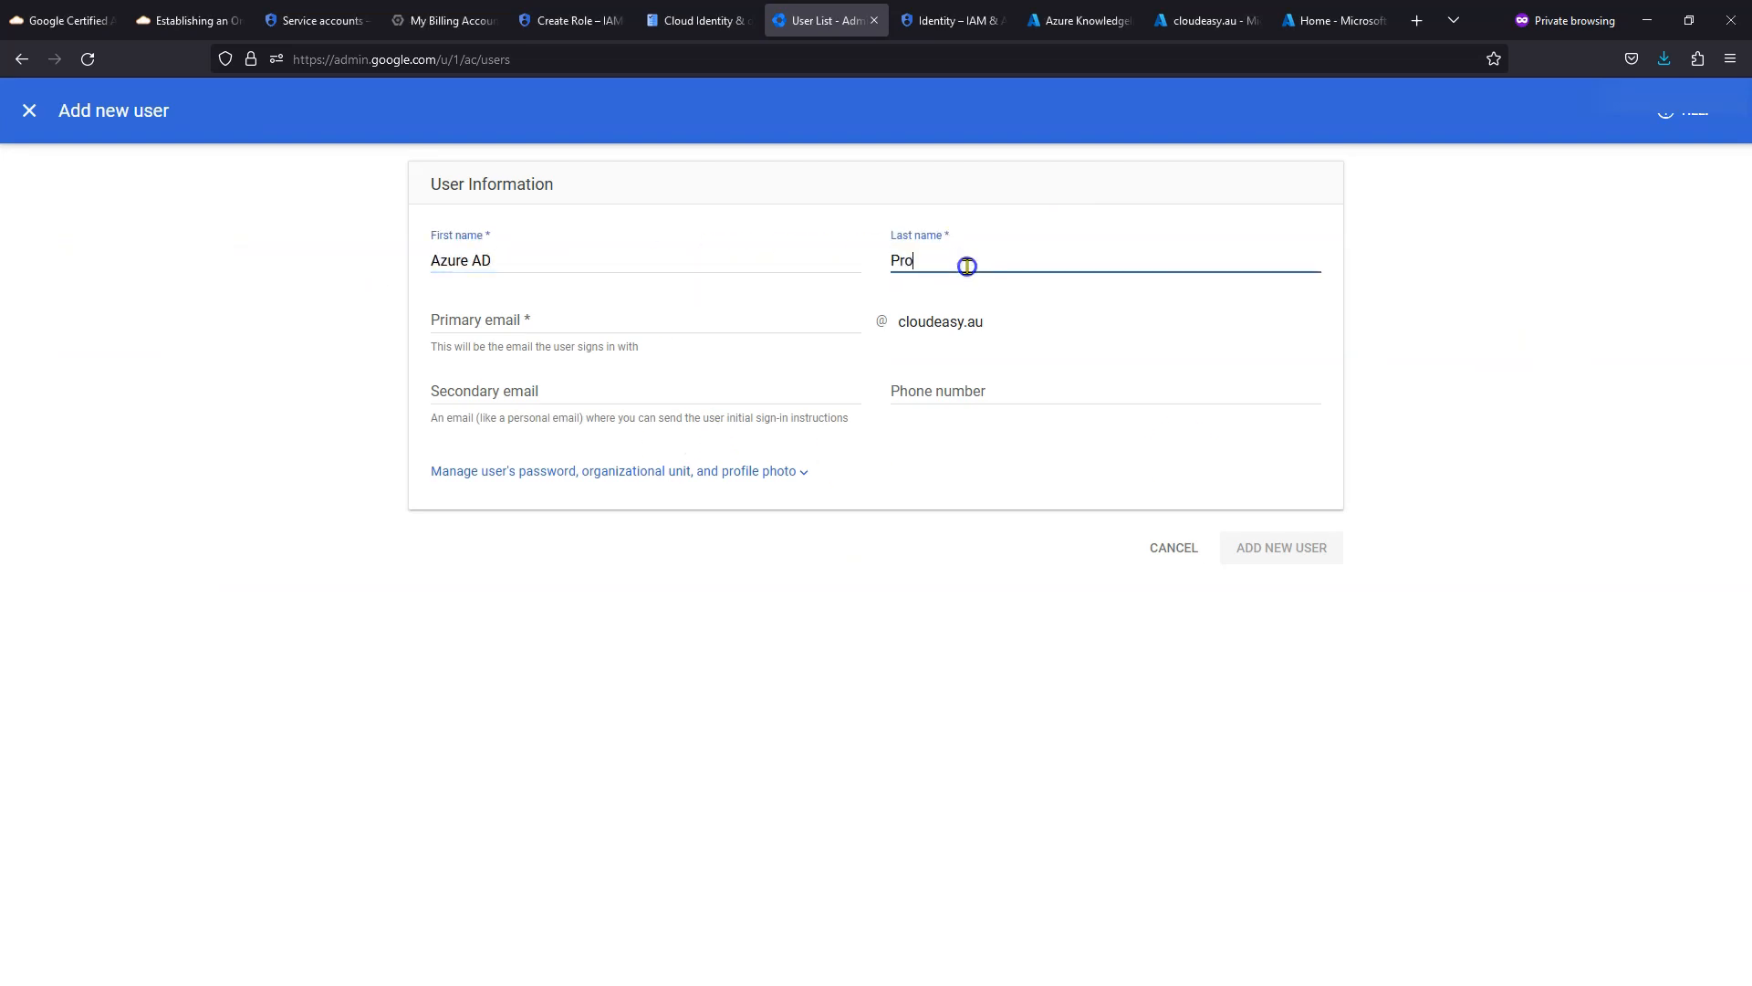
text(visioning)
click(551, 320)
key(Tab)
- Place the new user in the Automation organizational unit
click(802, 472)
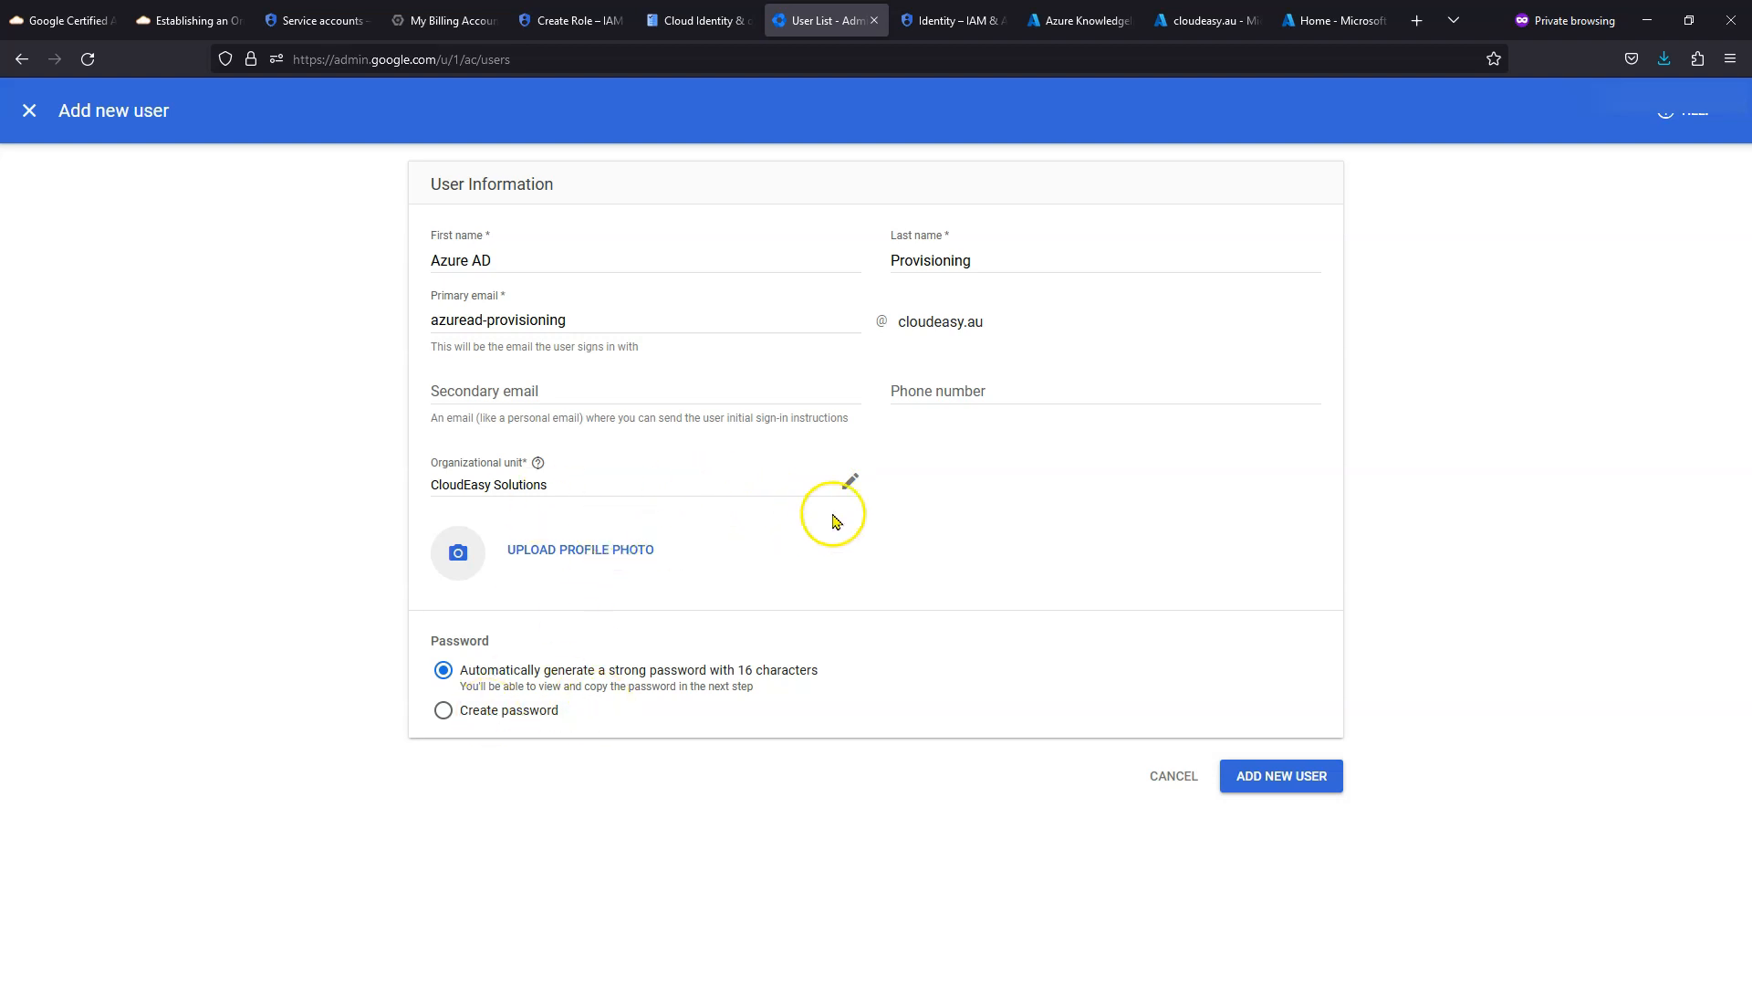
click(848, 483)
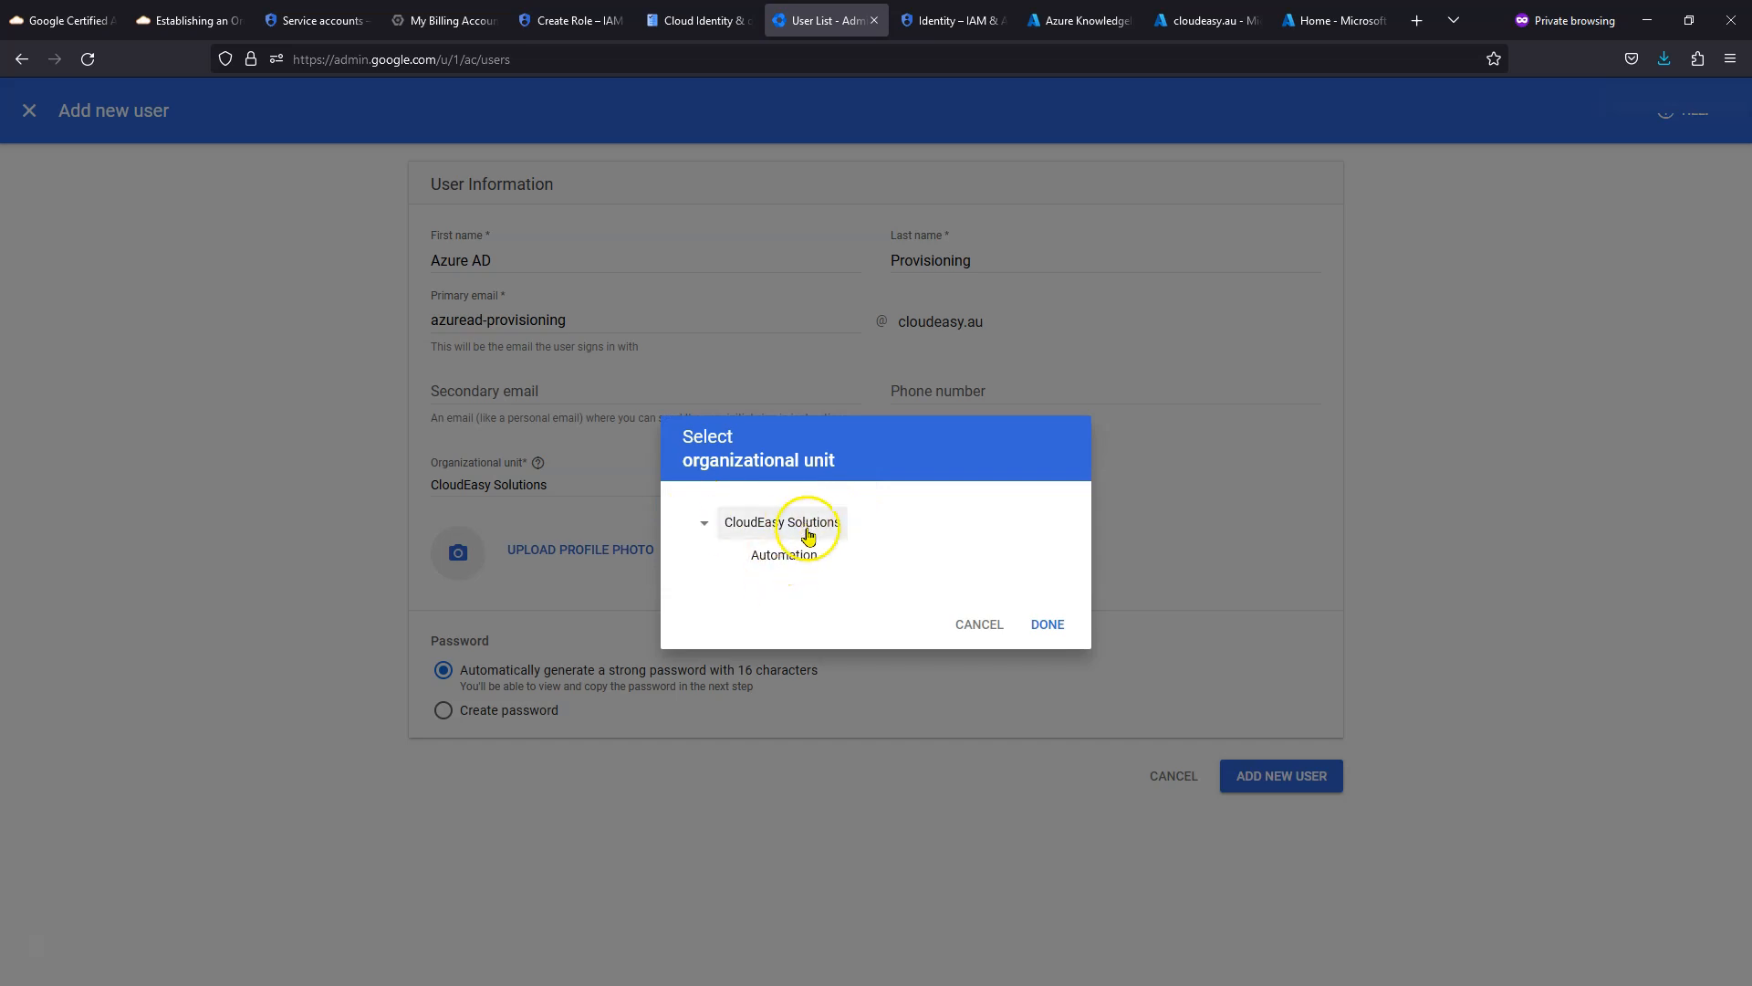
click(779, 566)
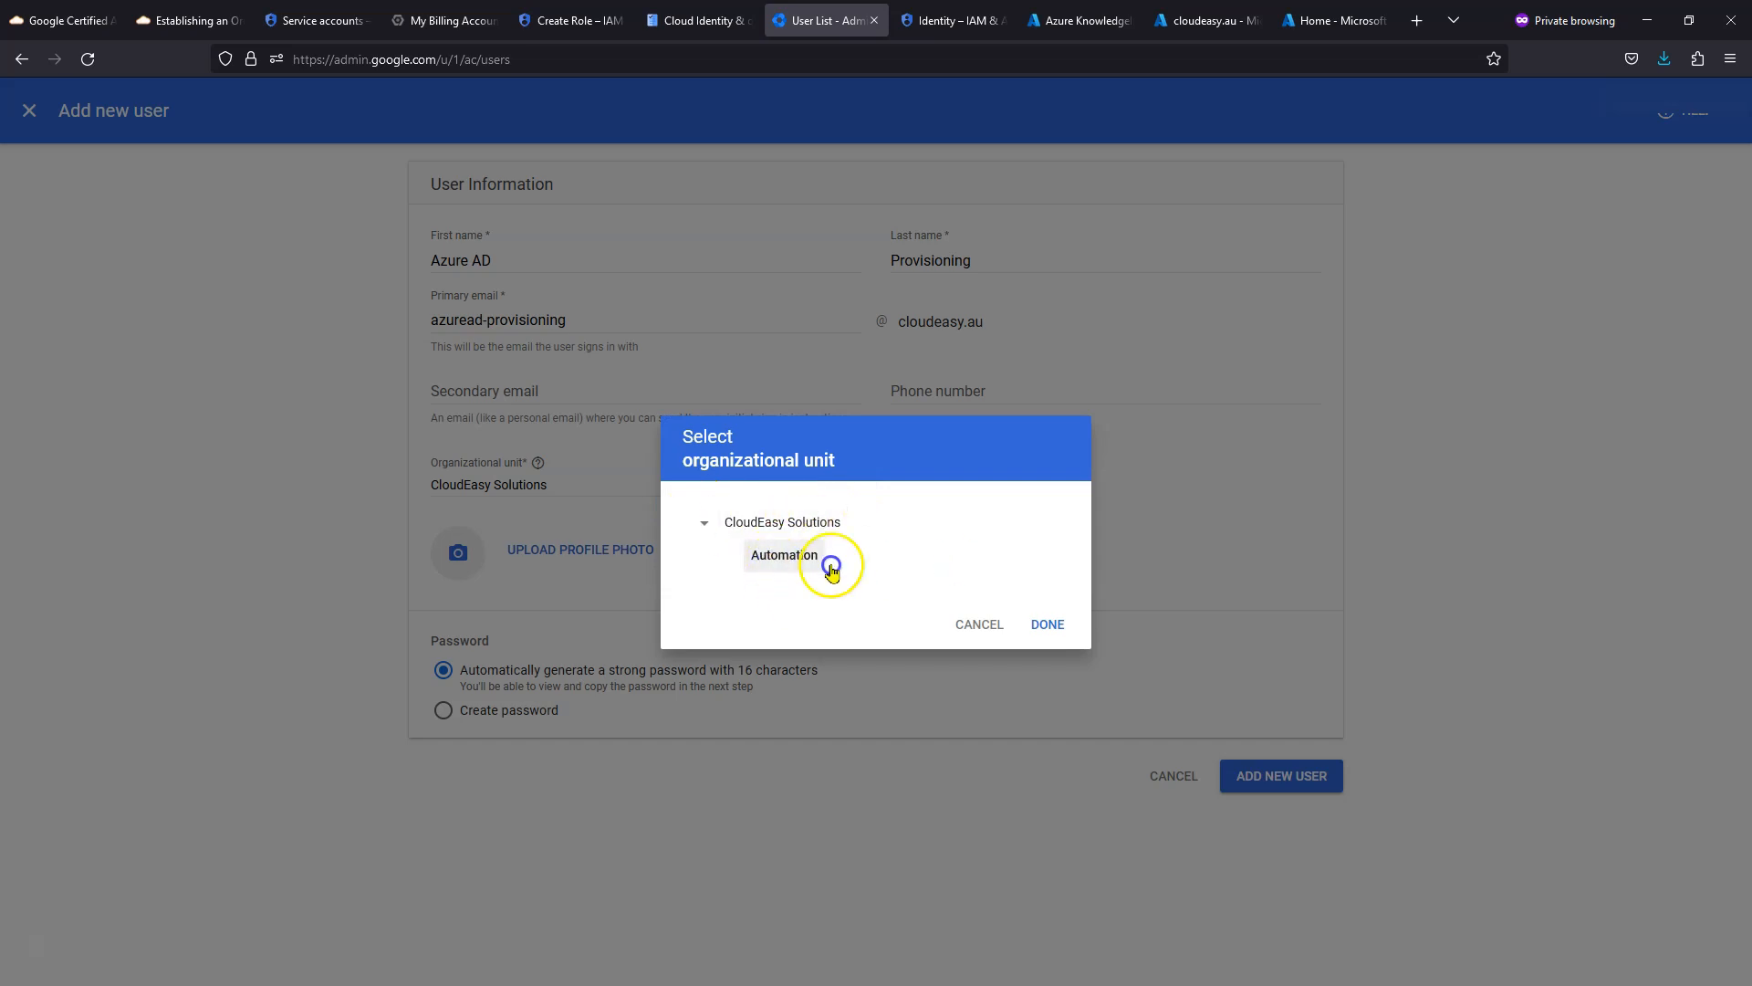
click(1061, 626)
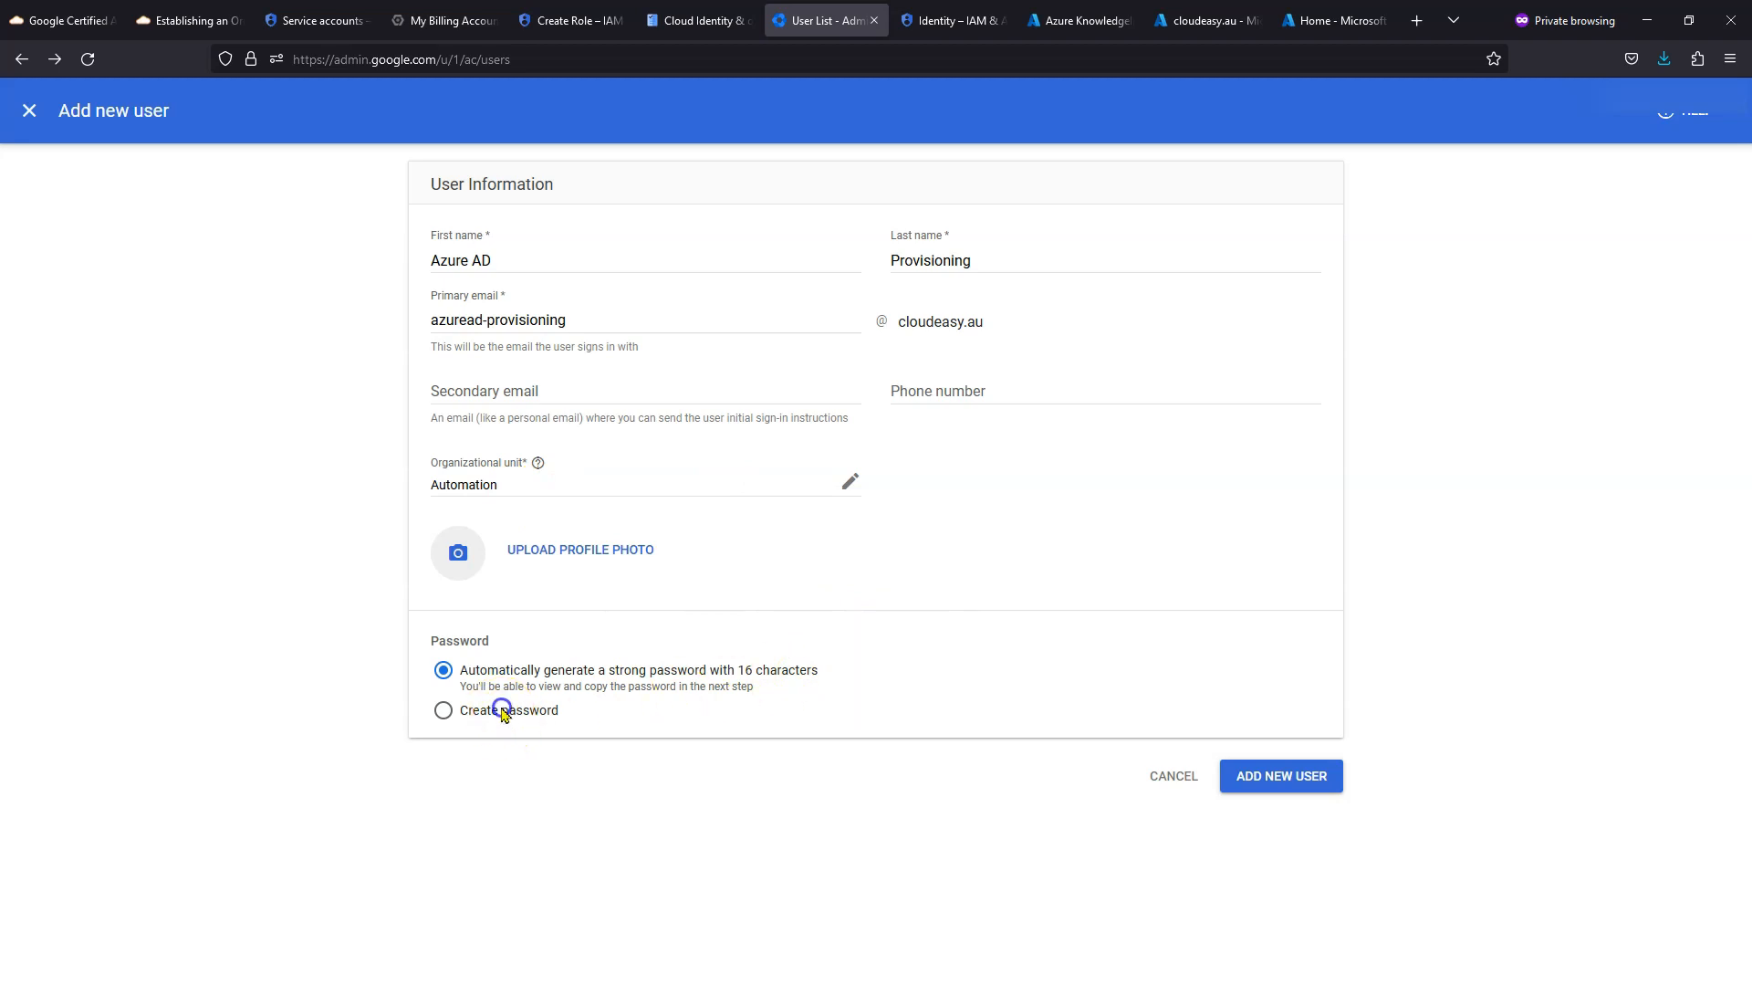
- Set a manual password with no forced change, add the user, and open its details from the reloaded list
click(500, 709)
click(614, 750)
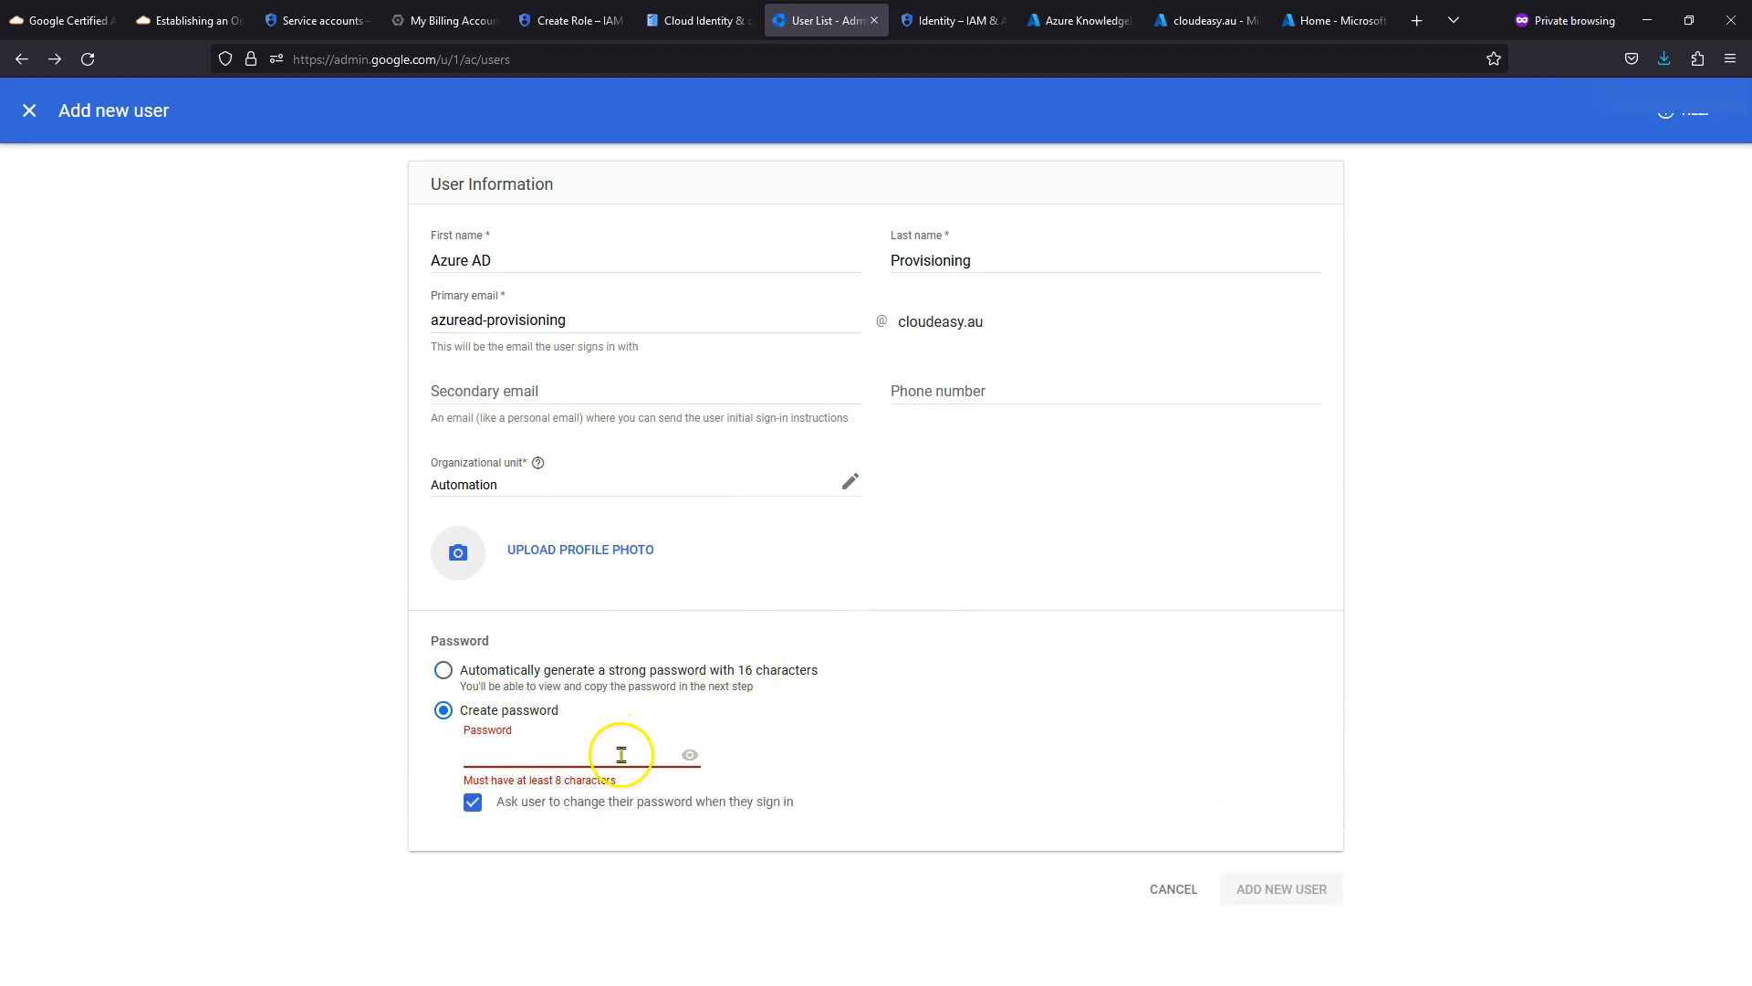
key(ctrl+v)
click(567, 794)
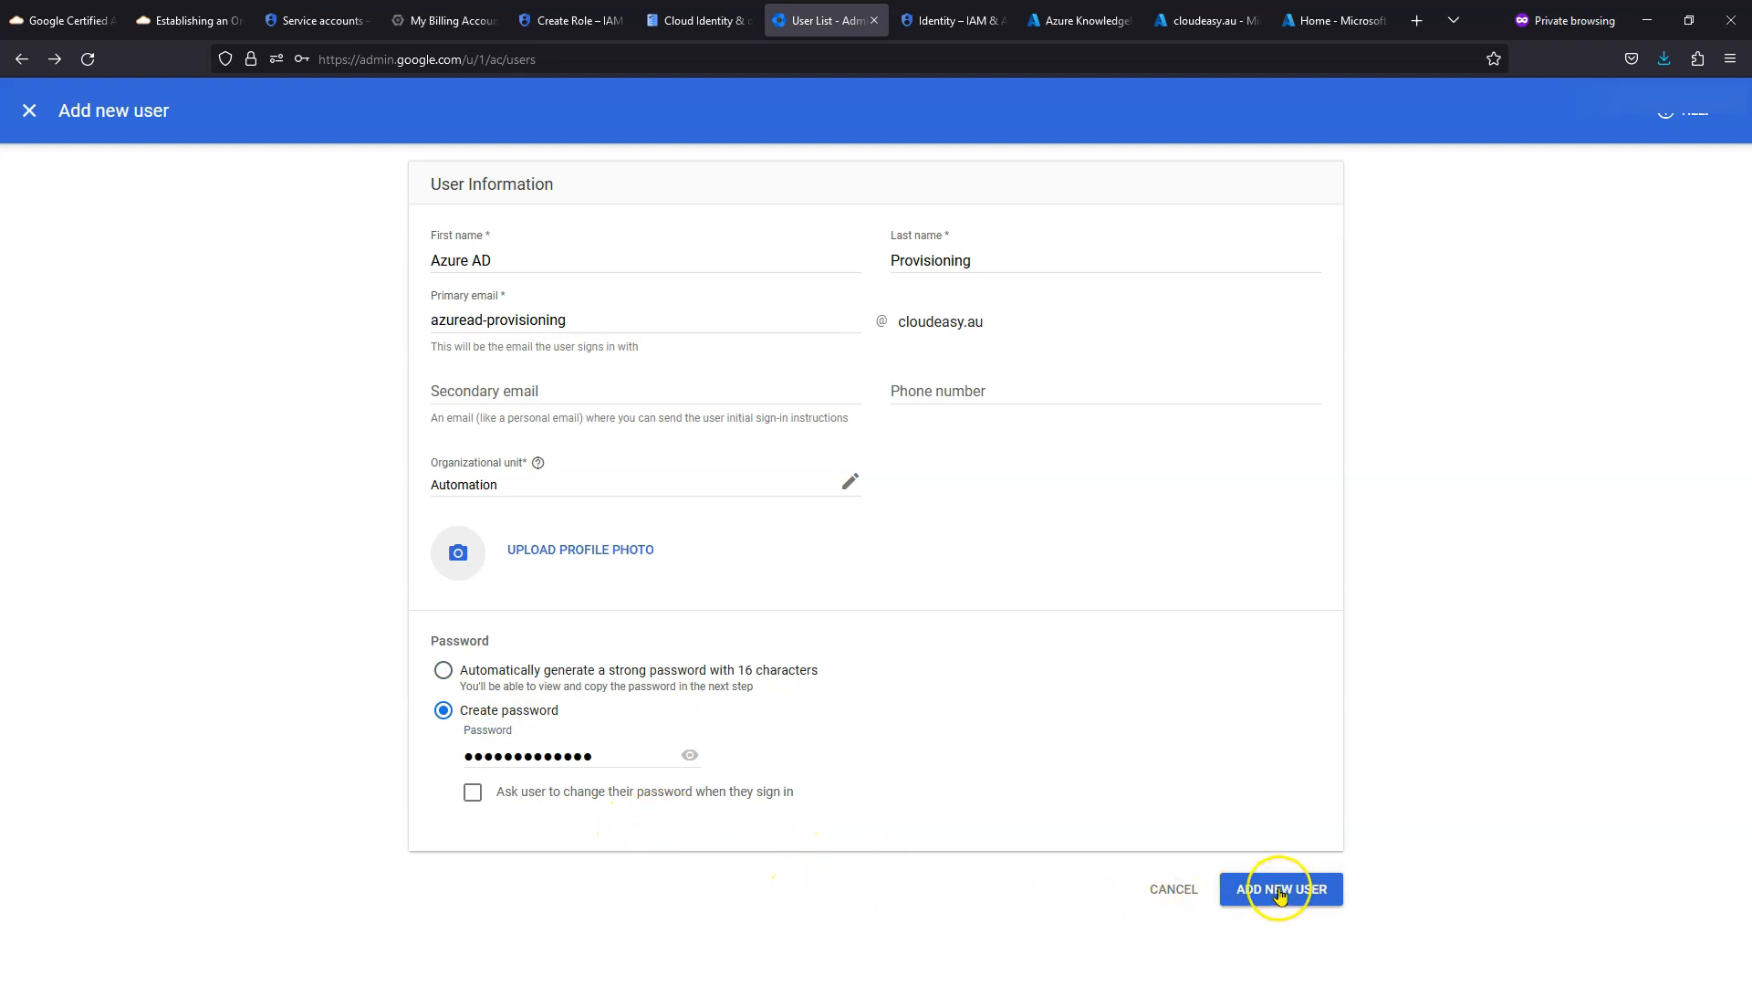
click(1281, 890)
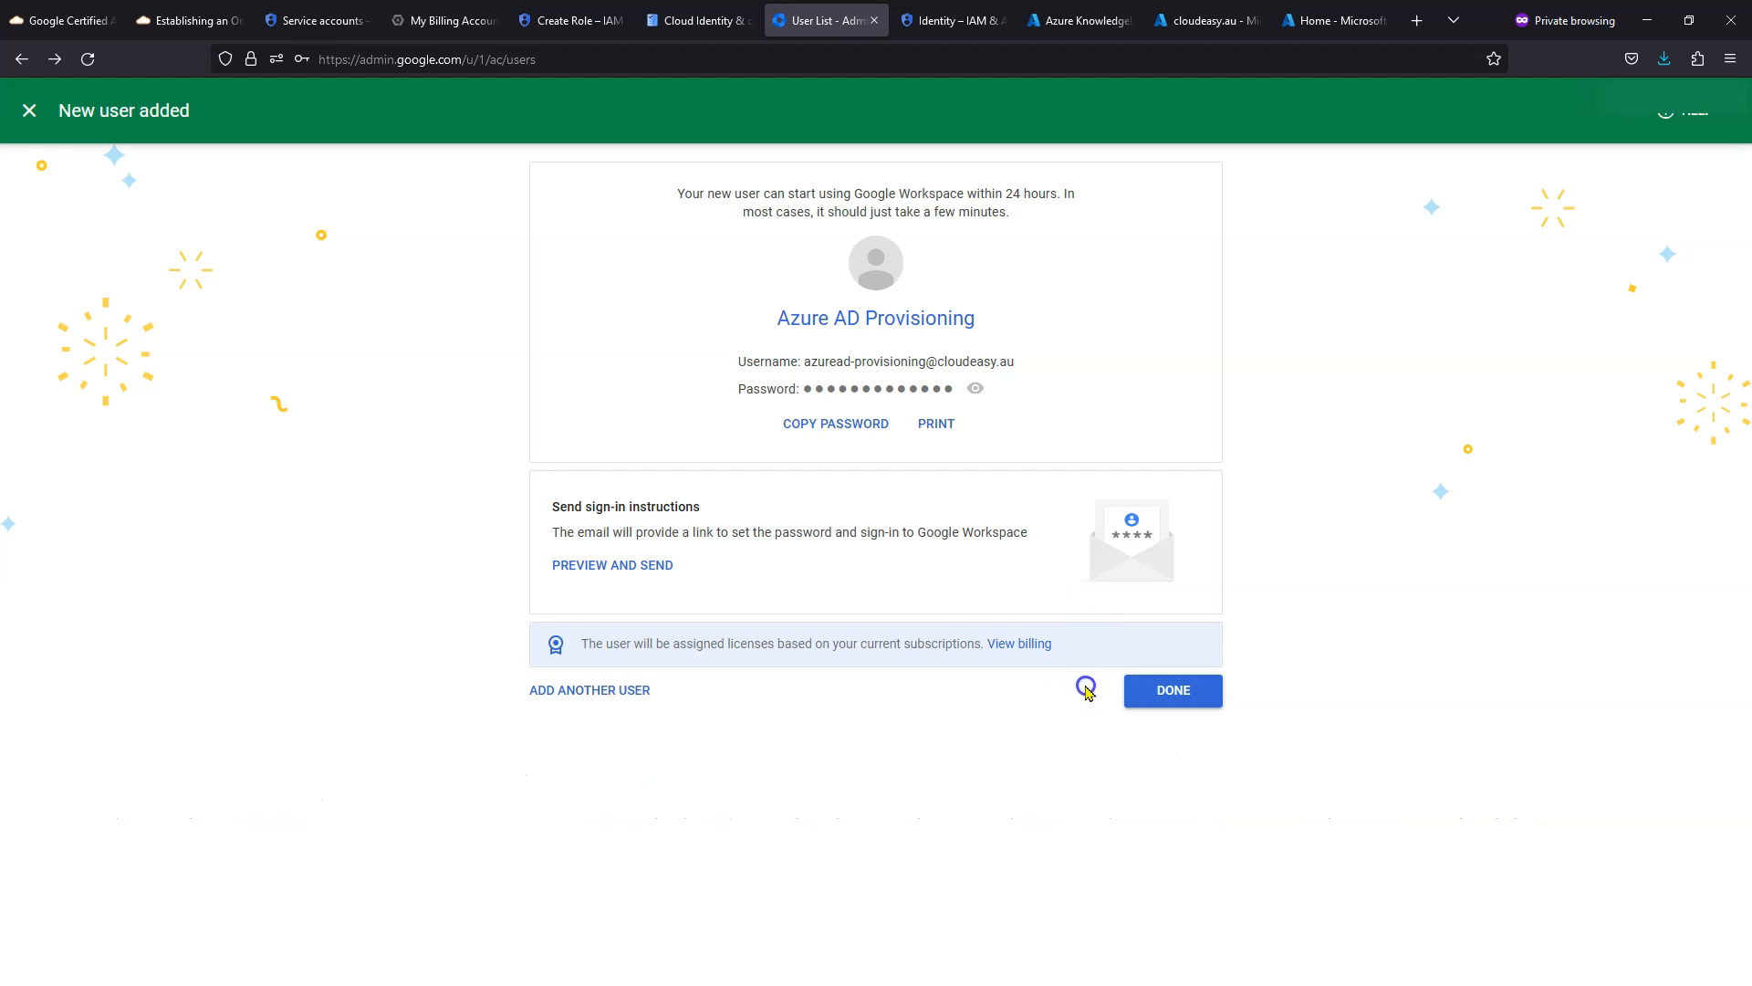
click(1174, 694)
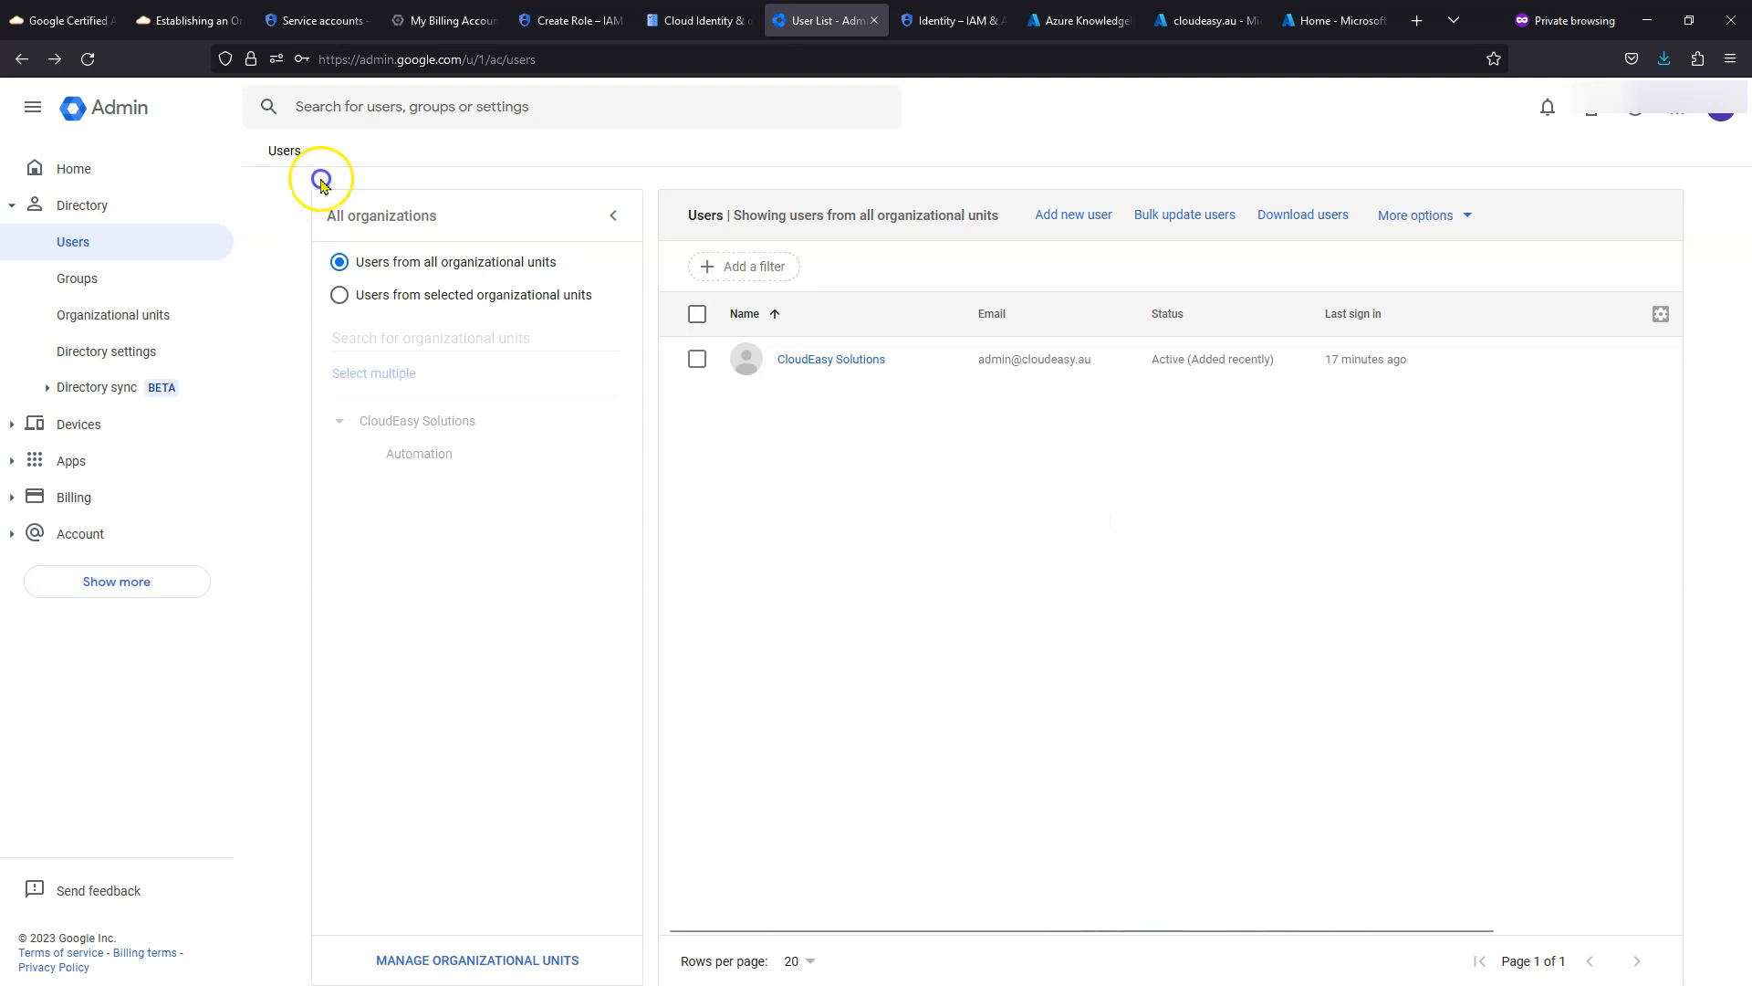
click(88, 60)
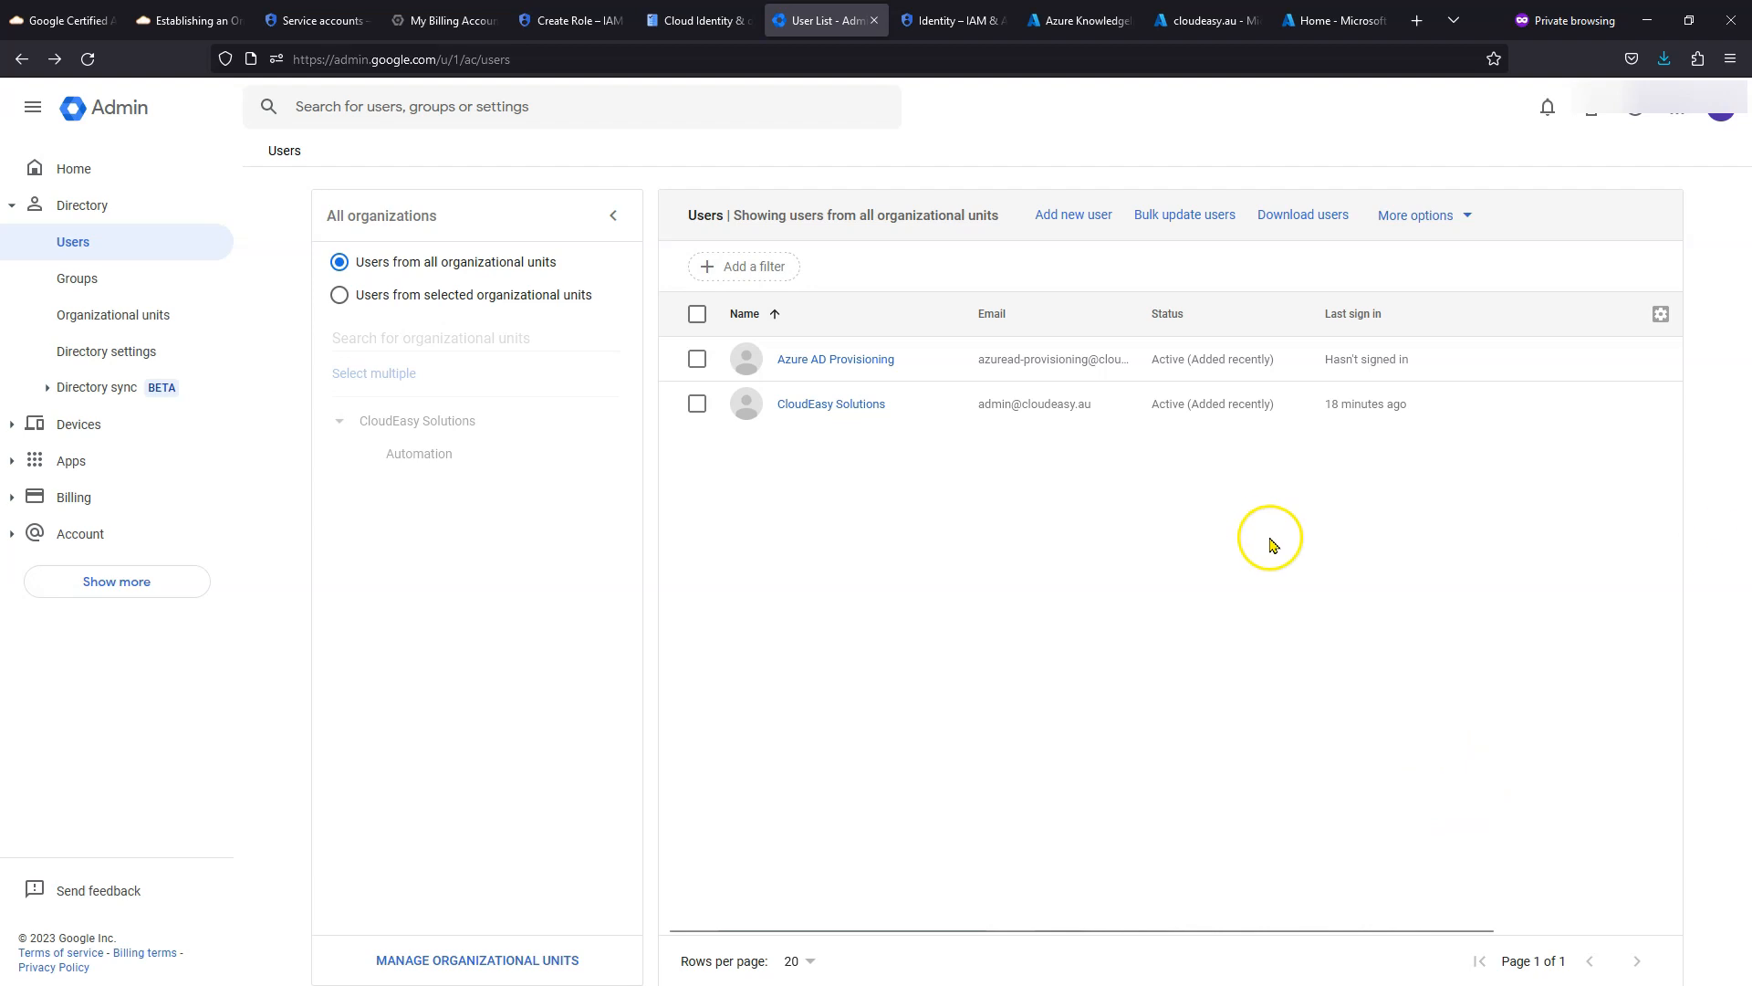
click(820, 364)
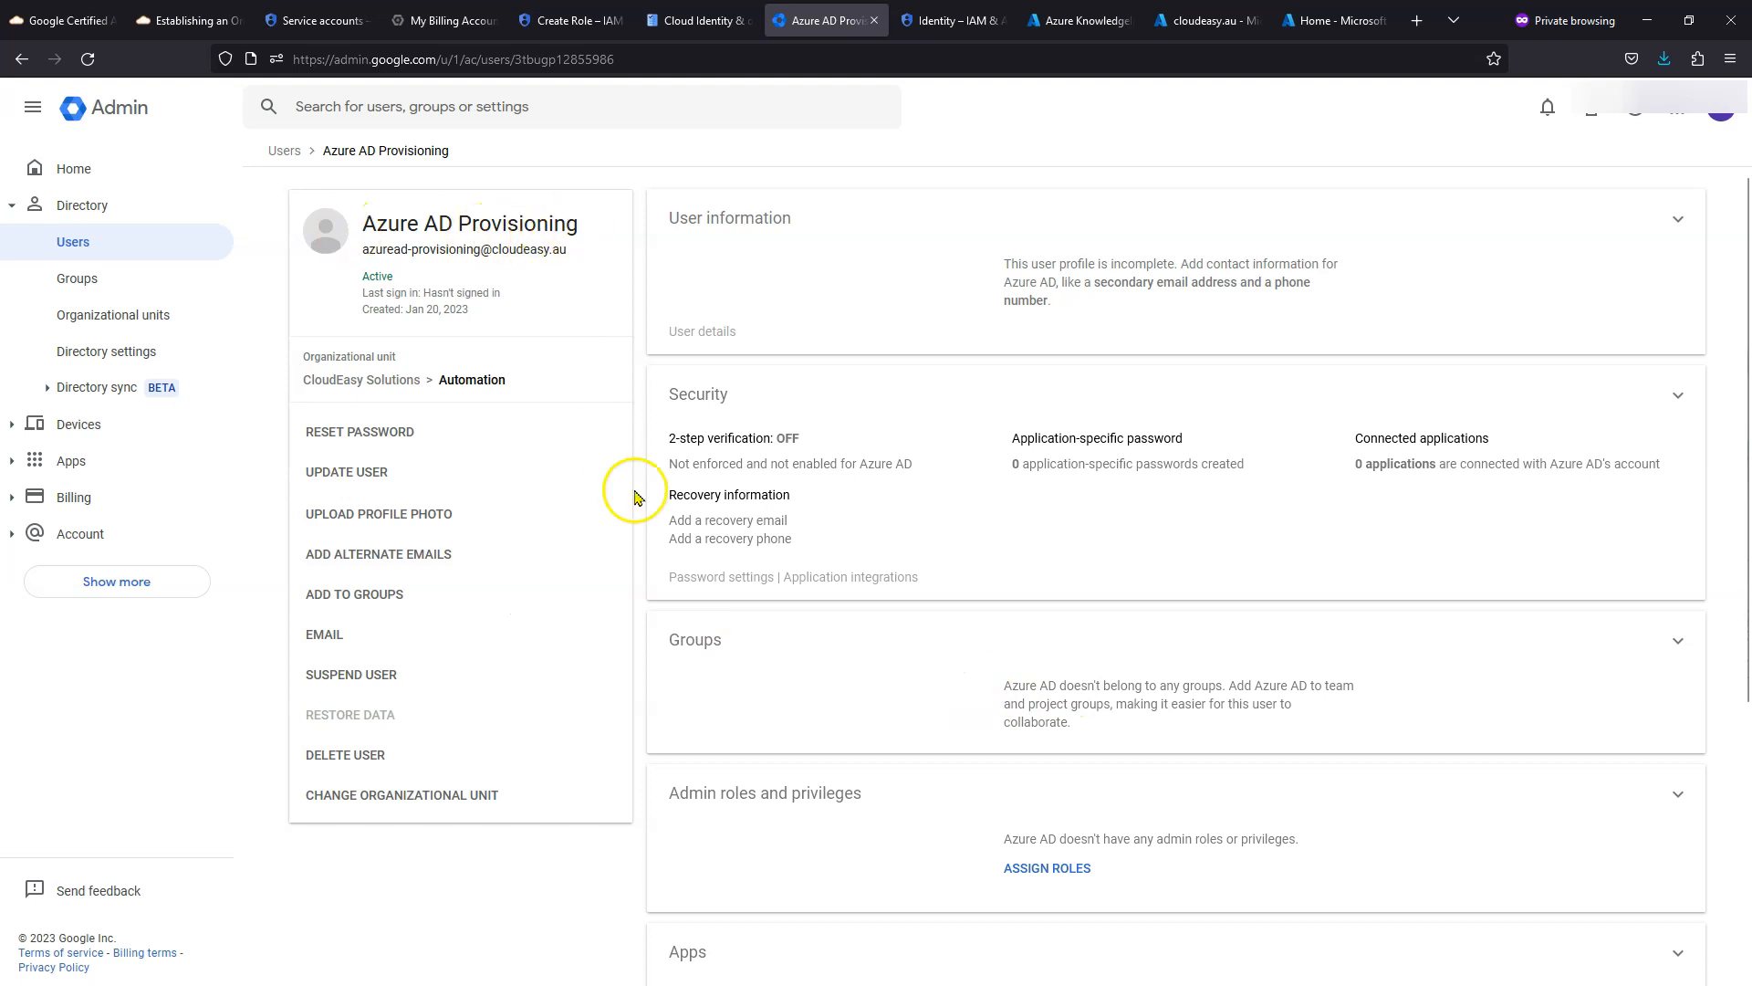
- Grant the Azure AD Provisioning user the Super Admin role, then go back to the Users list
click(1059, 870)
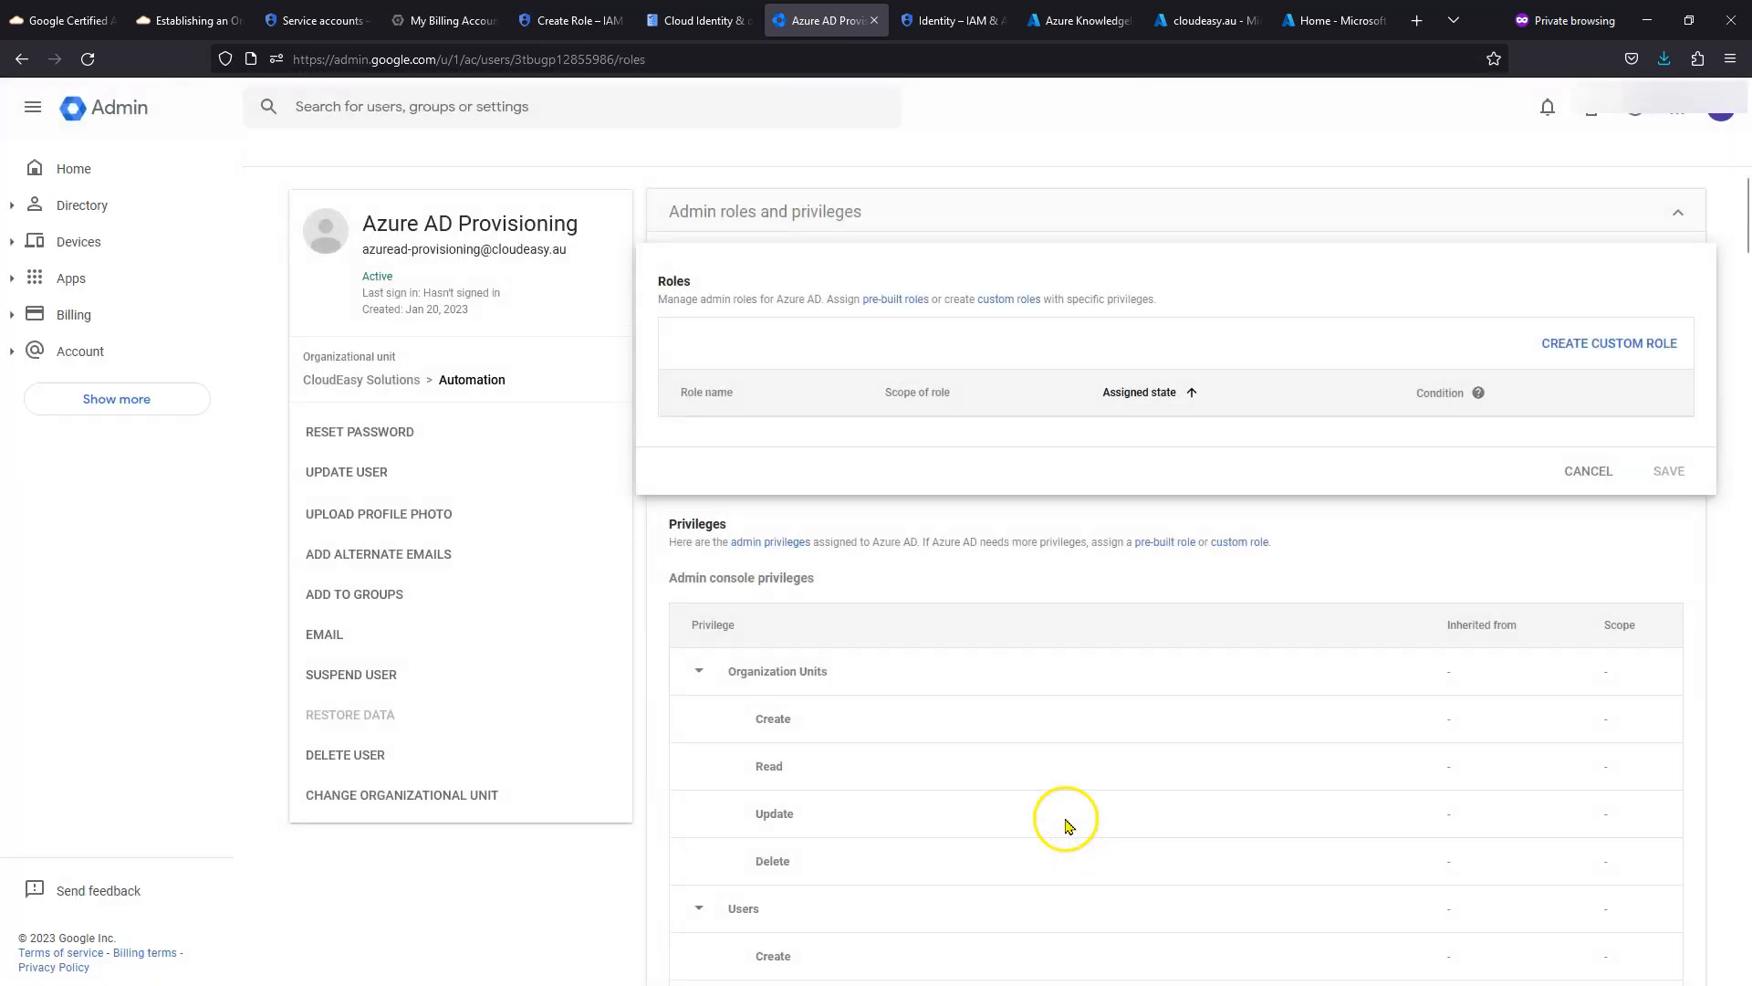
click(1325, 441)
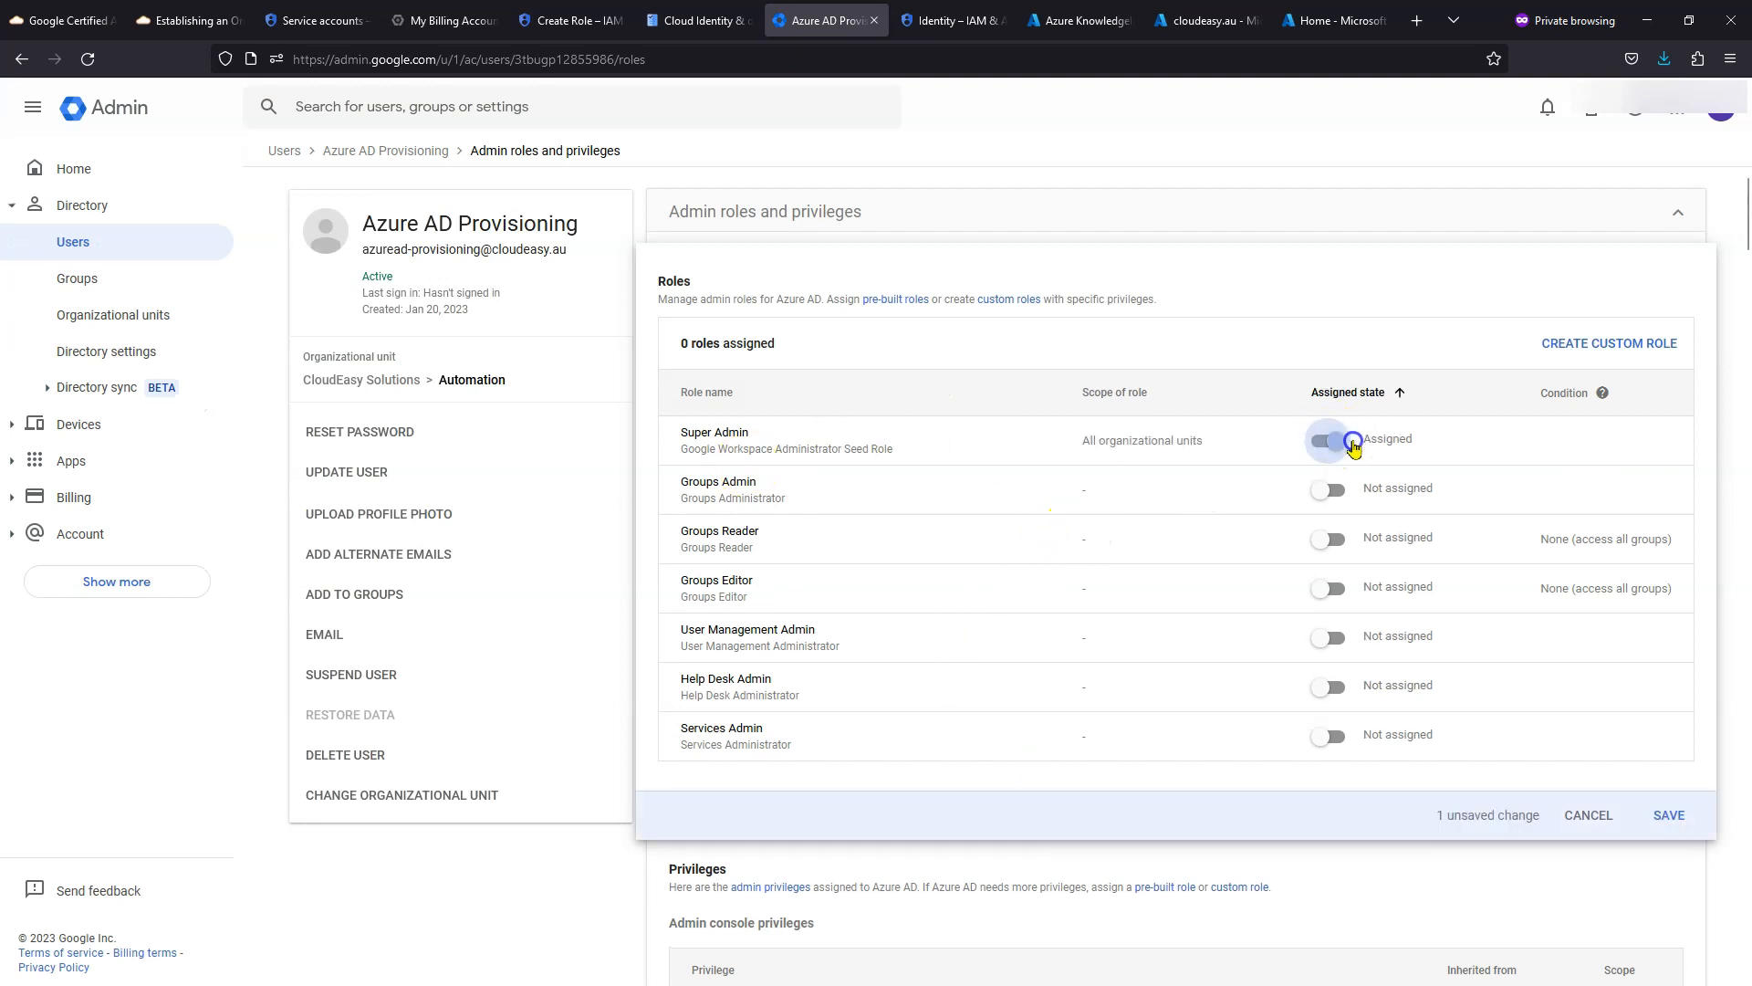
click(1668, 815)
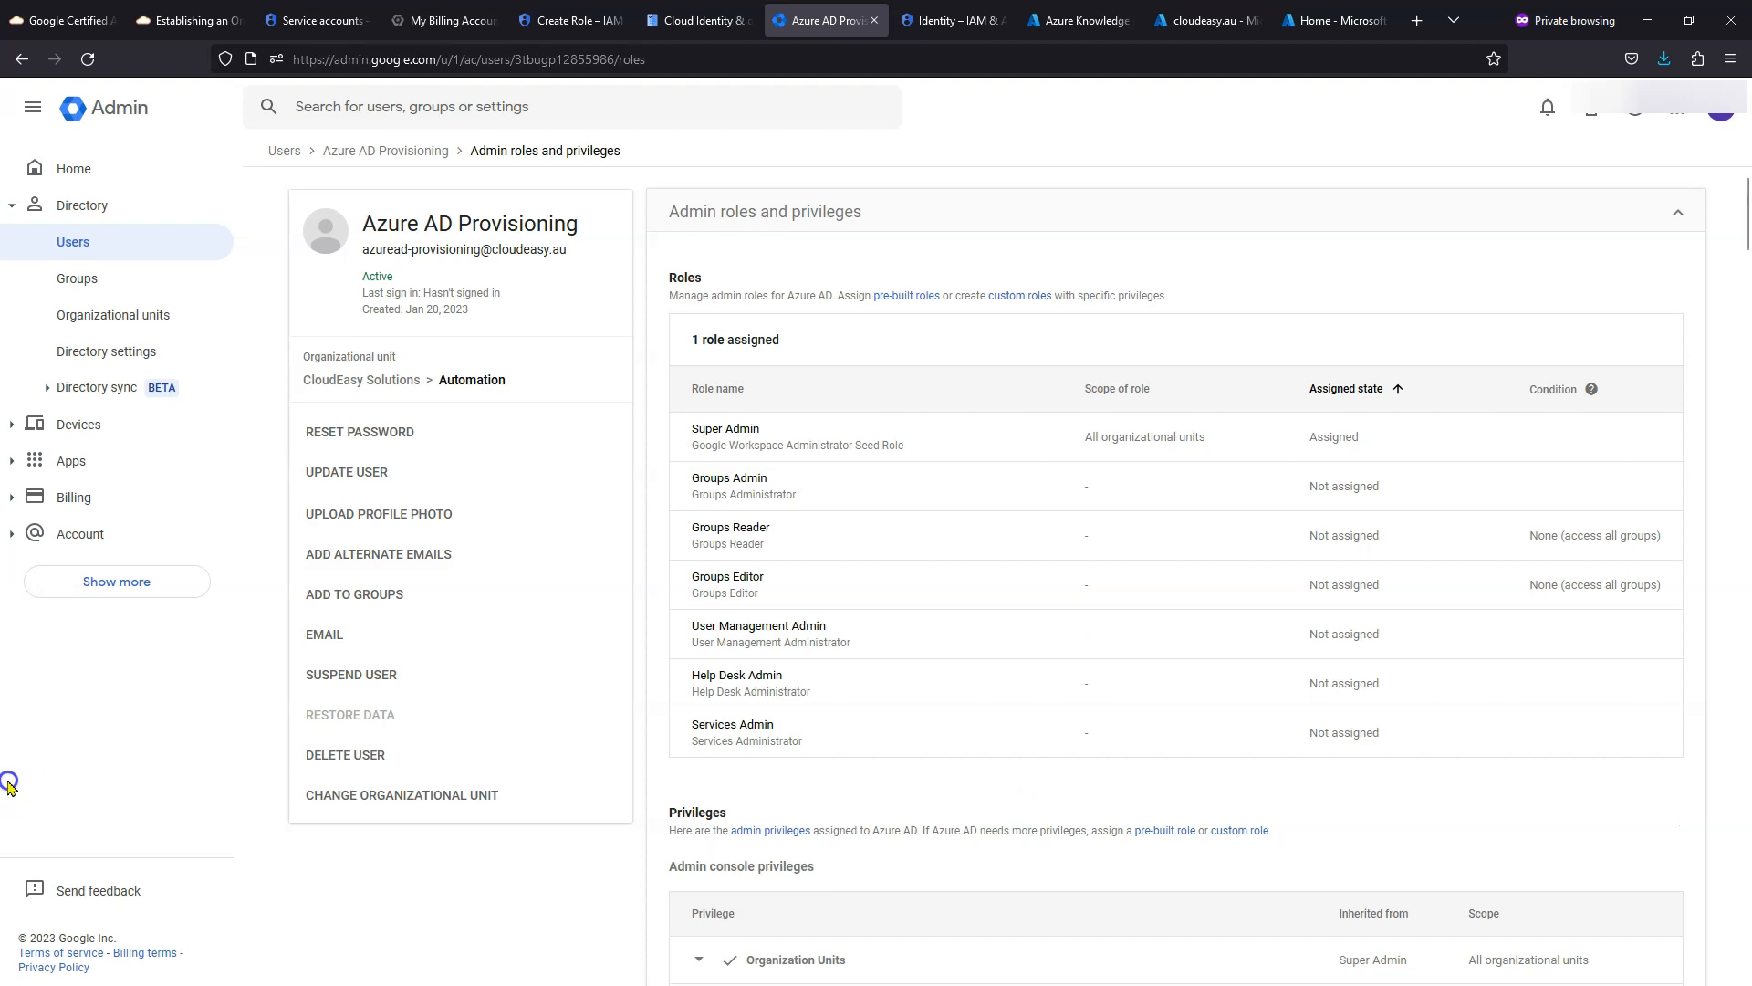
click(135, 249)
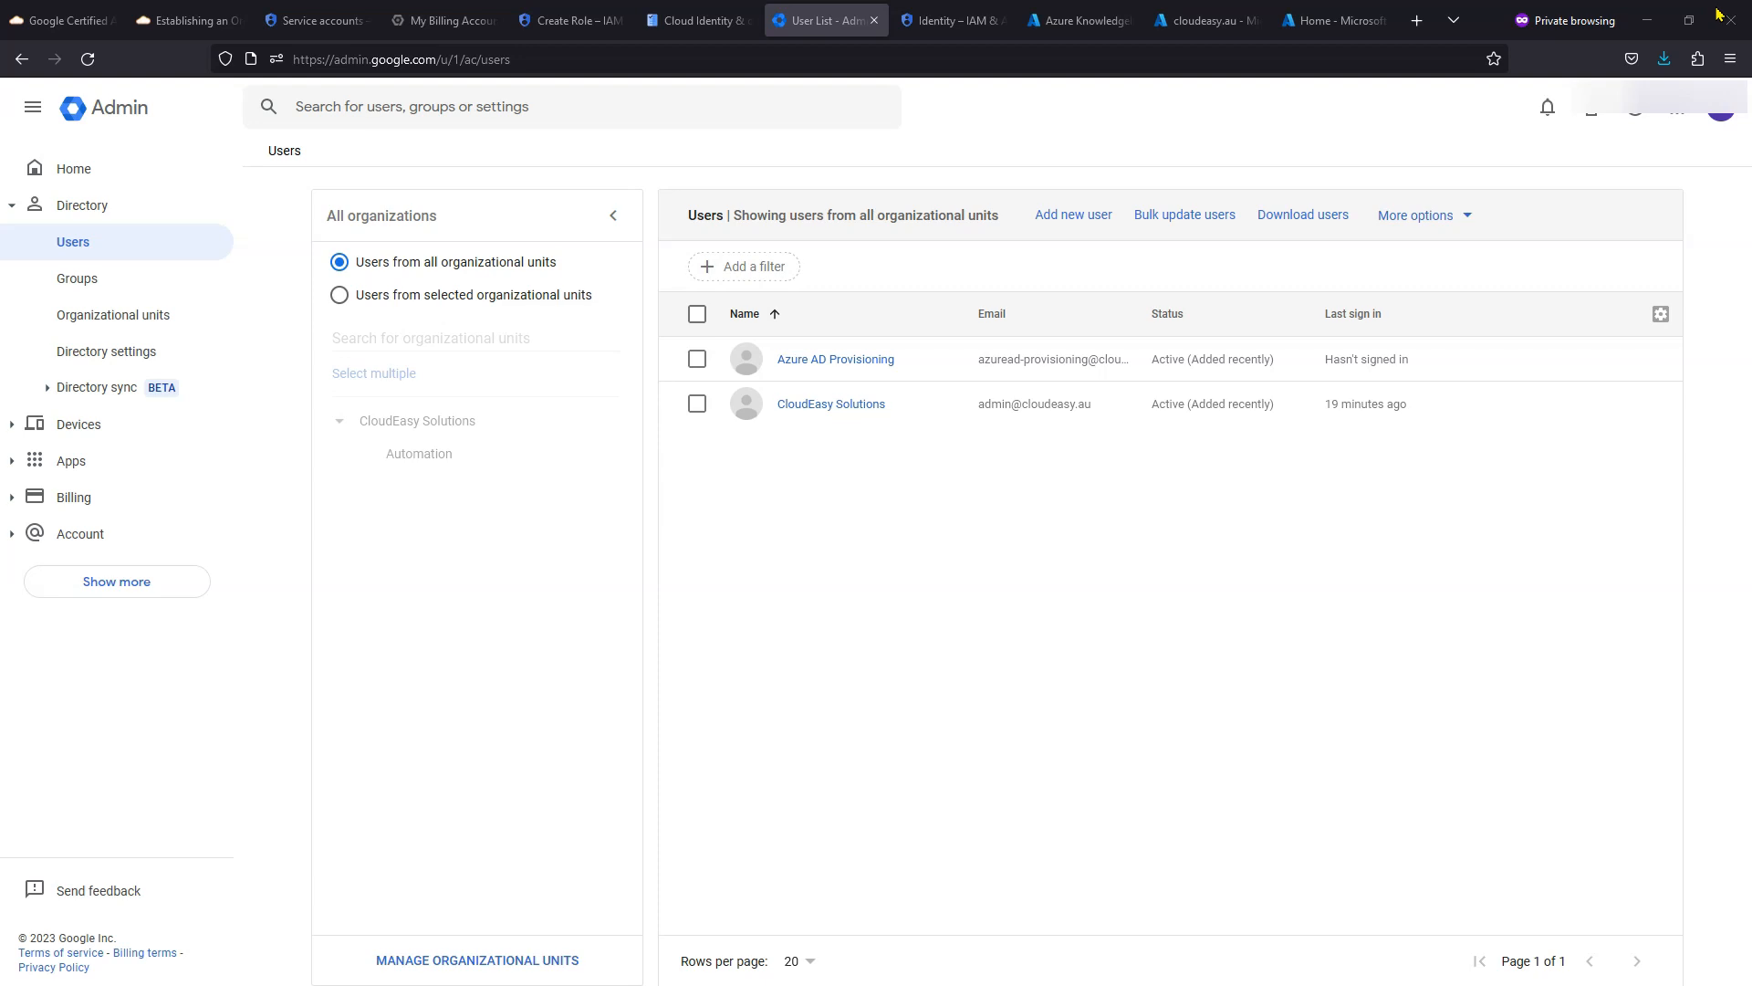
- In the Azure portal, open the Azure Active Directory Enterprise applications list
click(1077, 20)
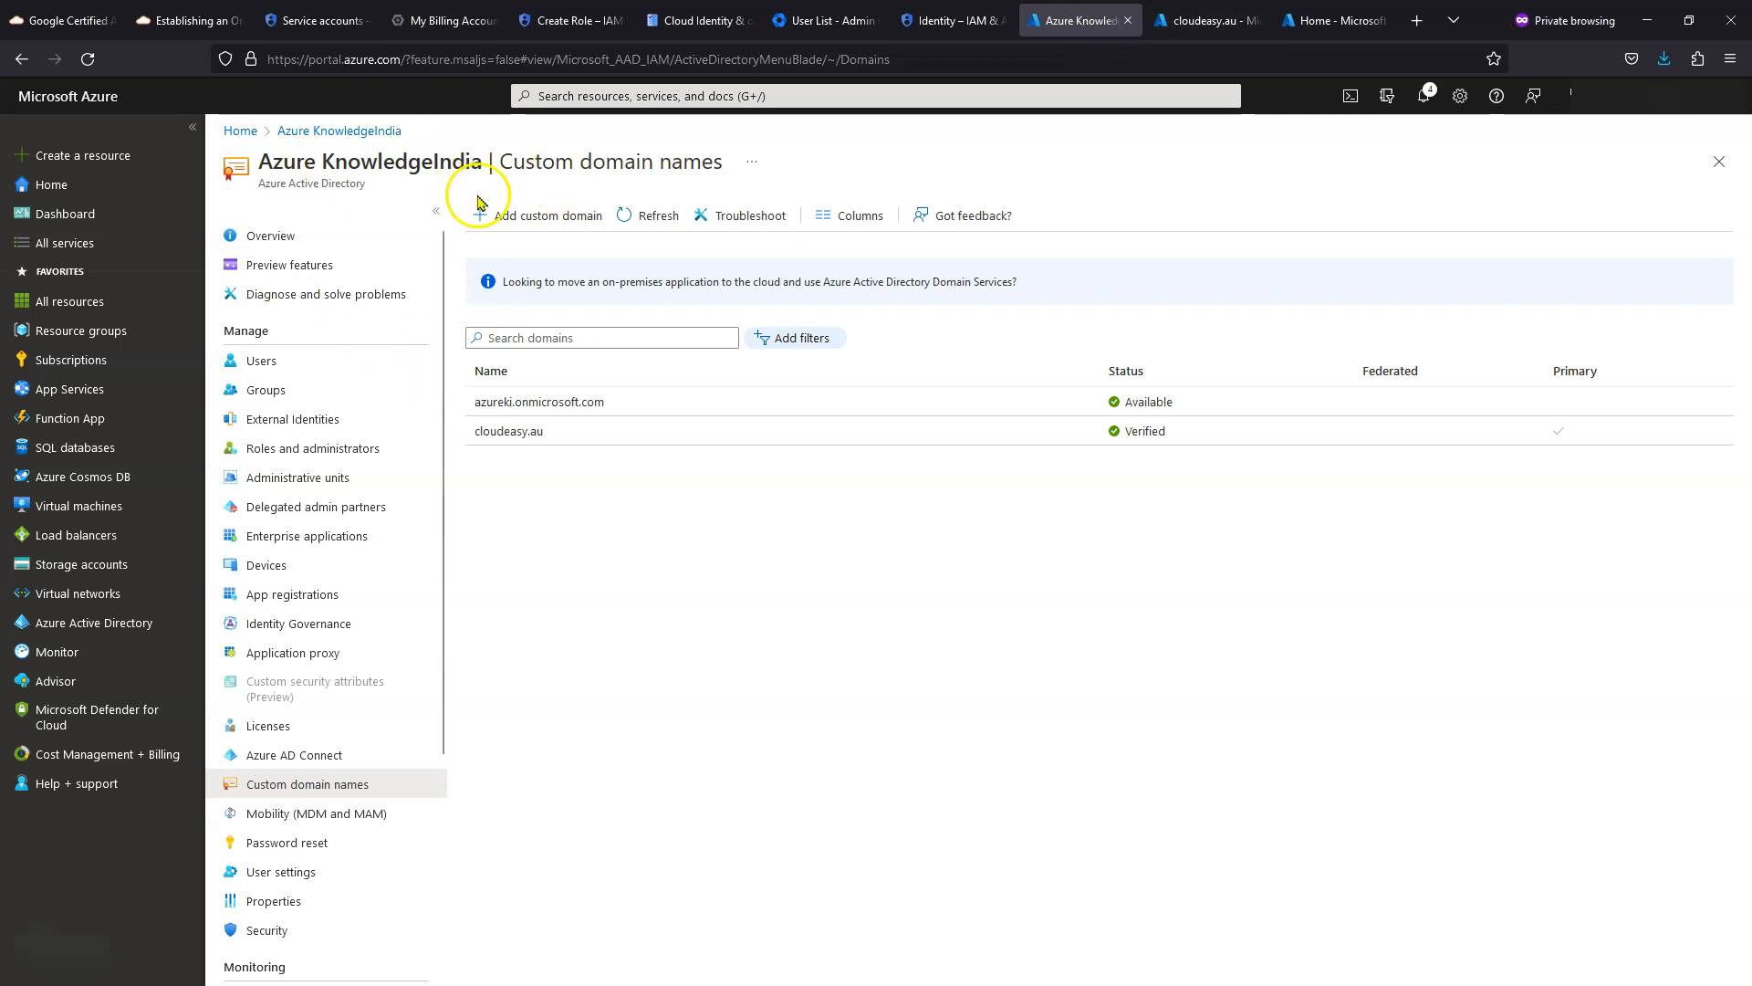
click(308, 538)
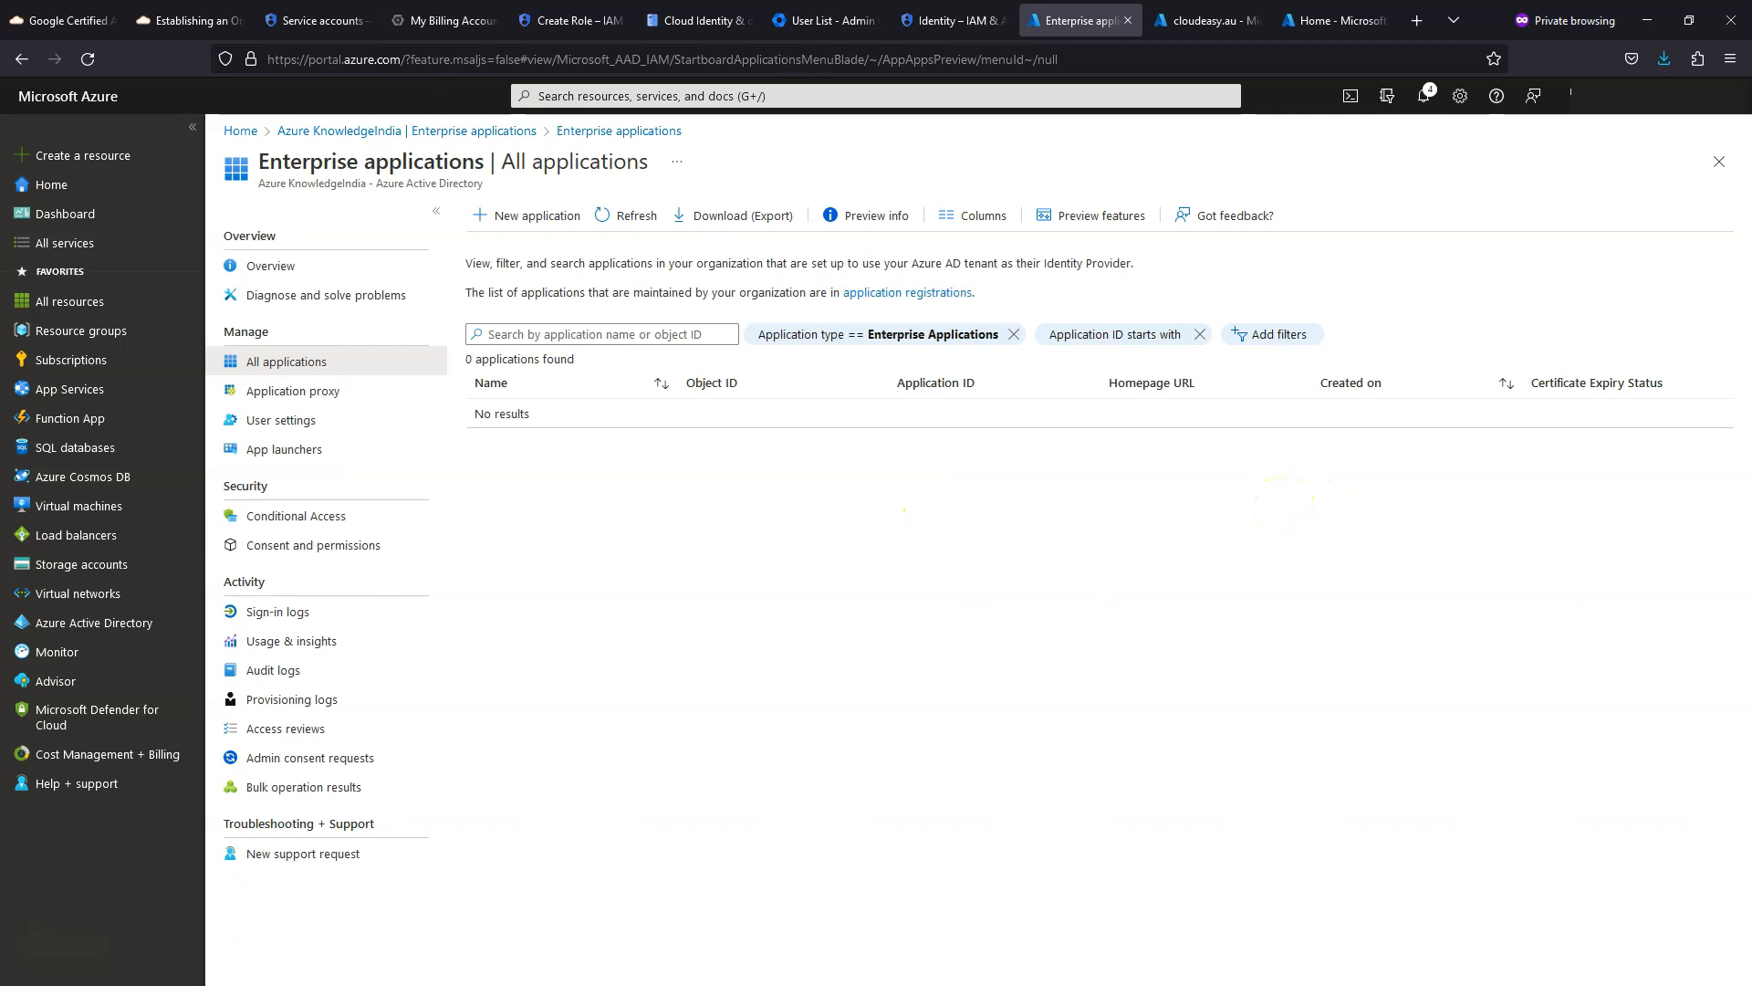
- Search the application gallery for 'google cloud' and select Google Cloud / G Suite Connector by Microsoft
click(506, 216)
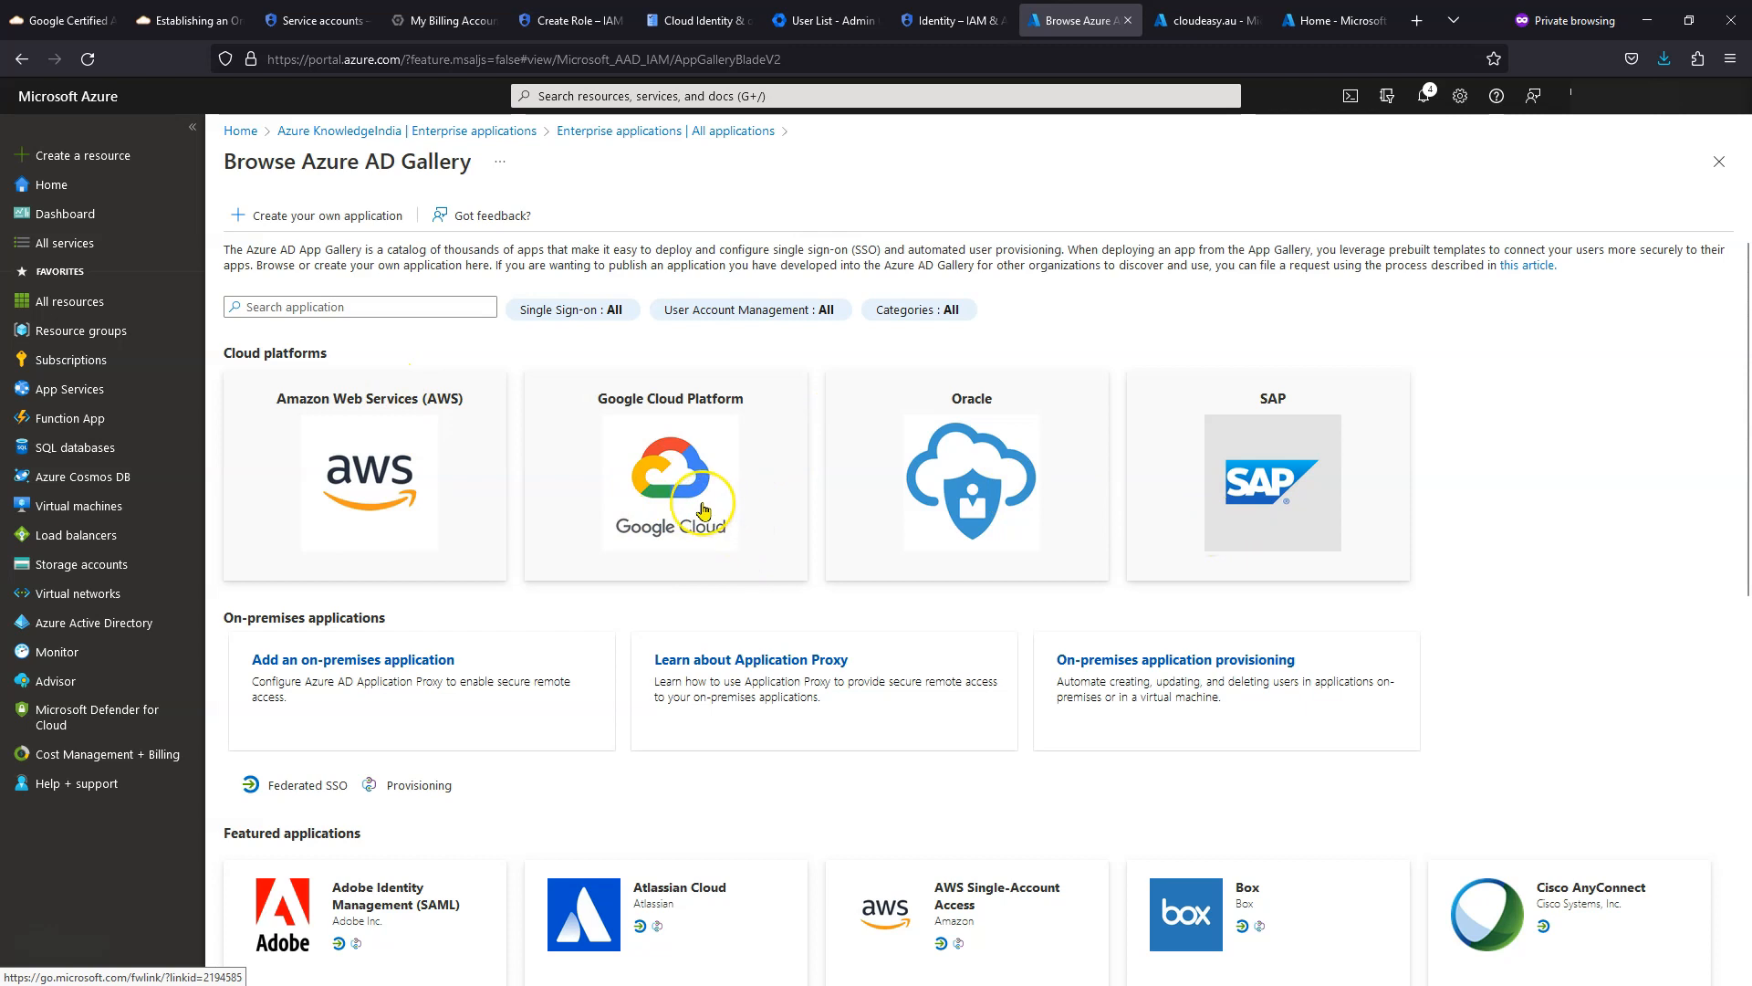
click(363, 308)
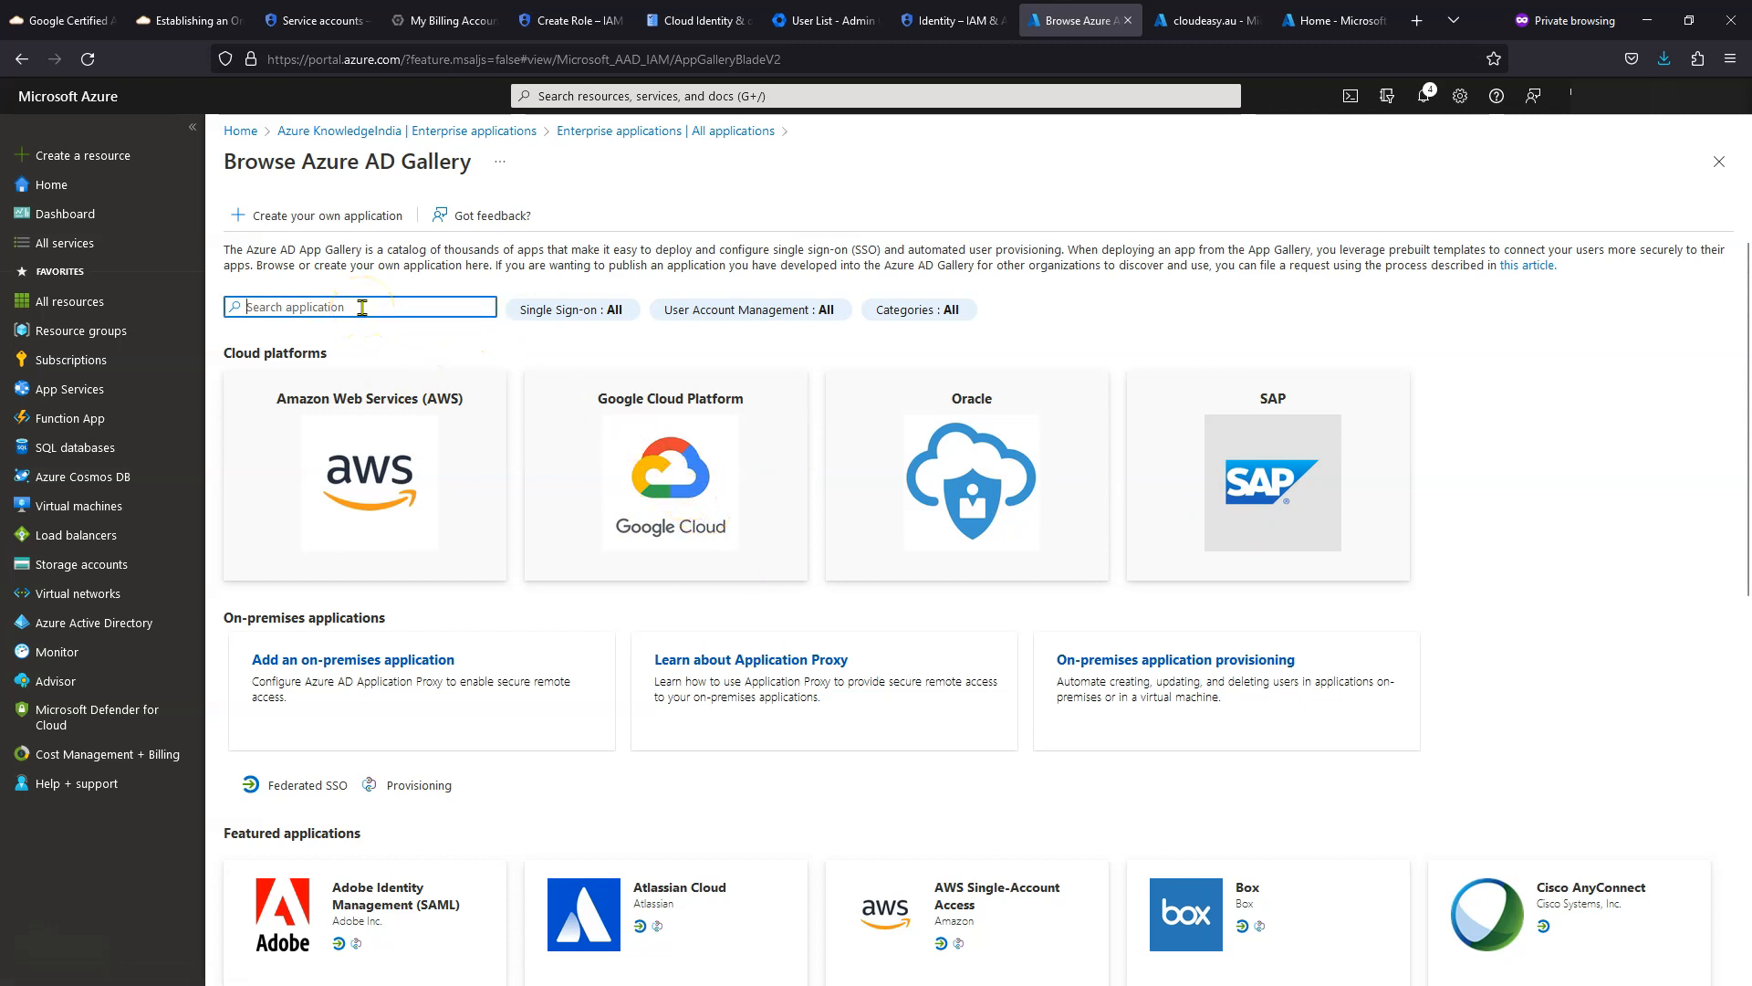
text(google cloud)
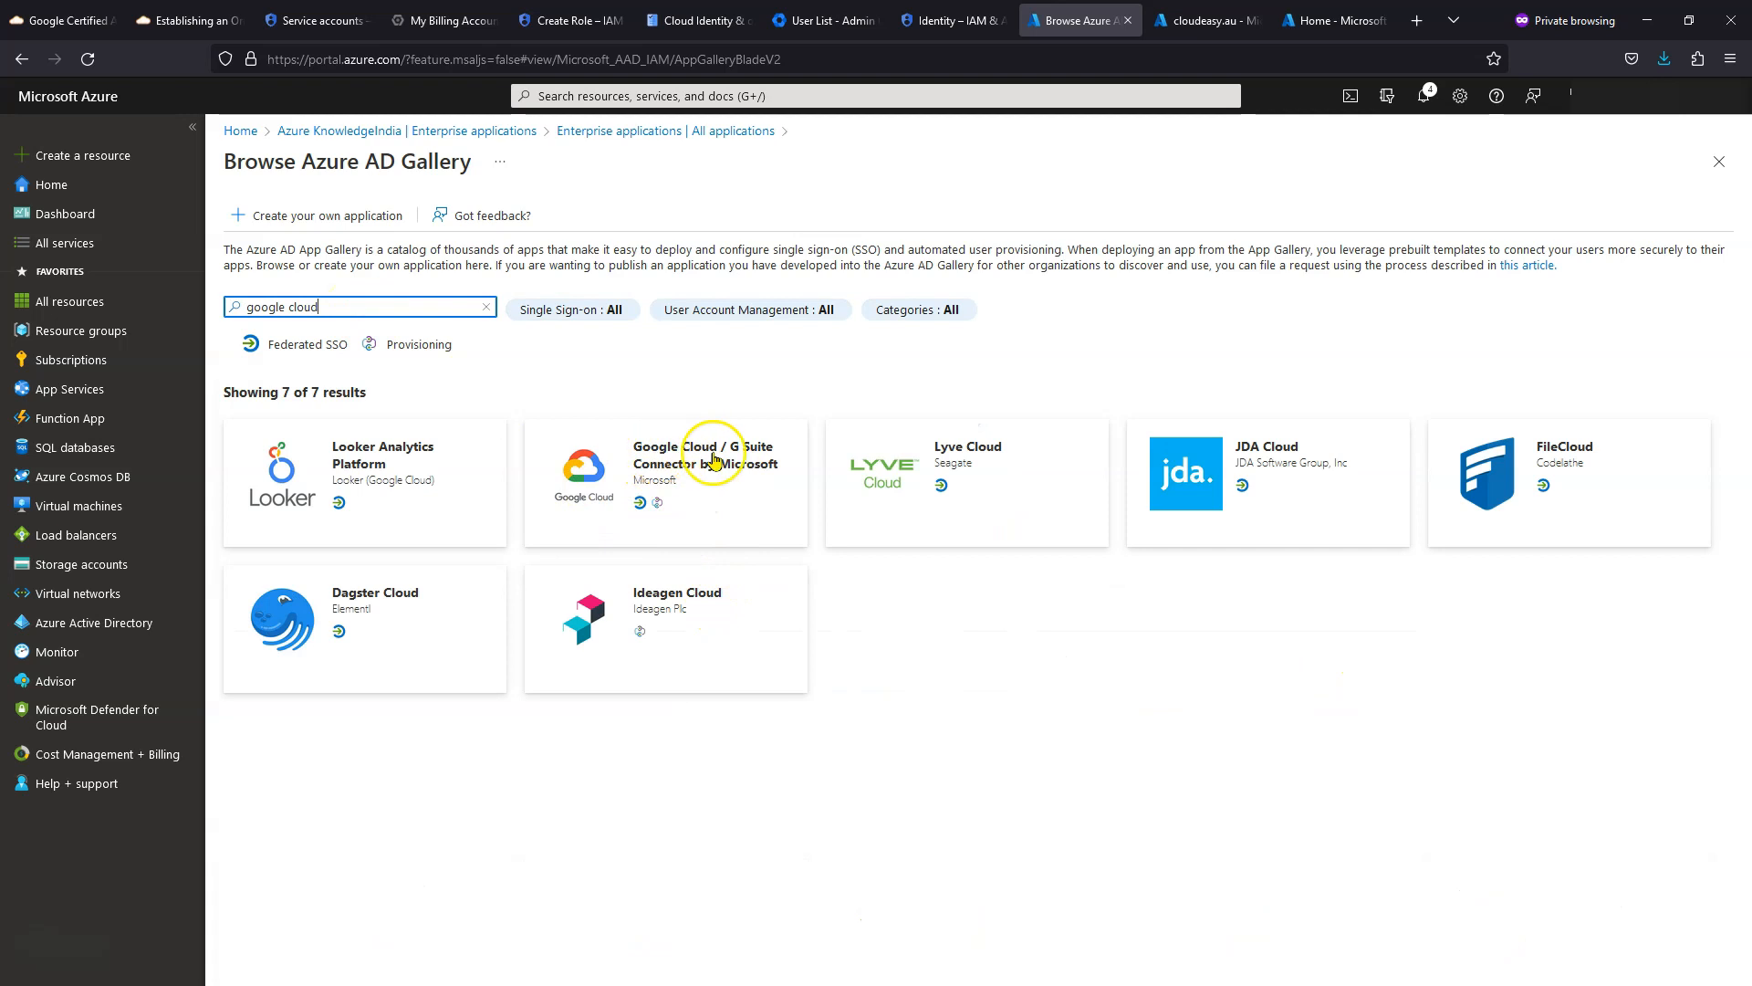
click(733, 475)
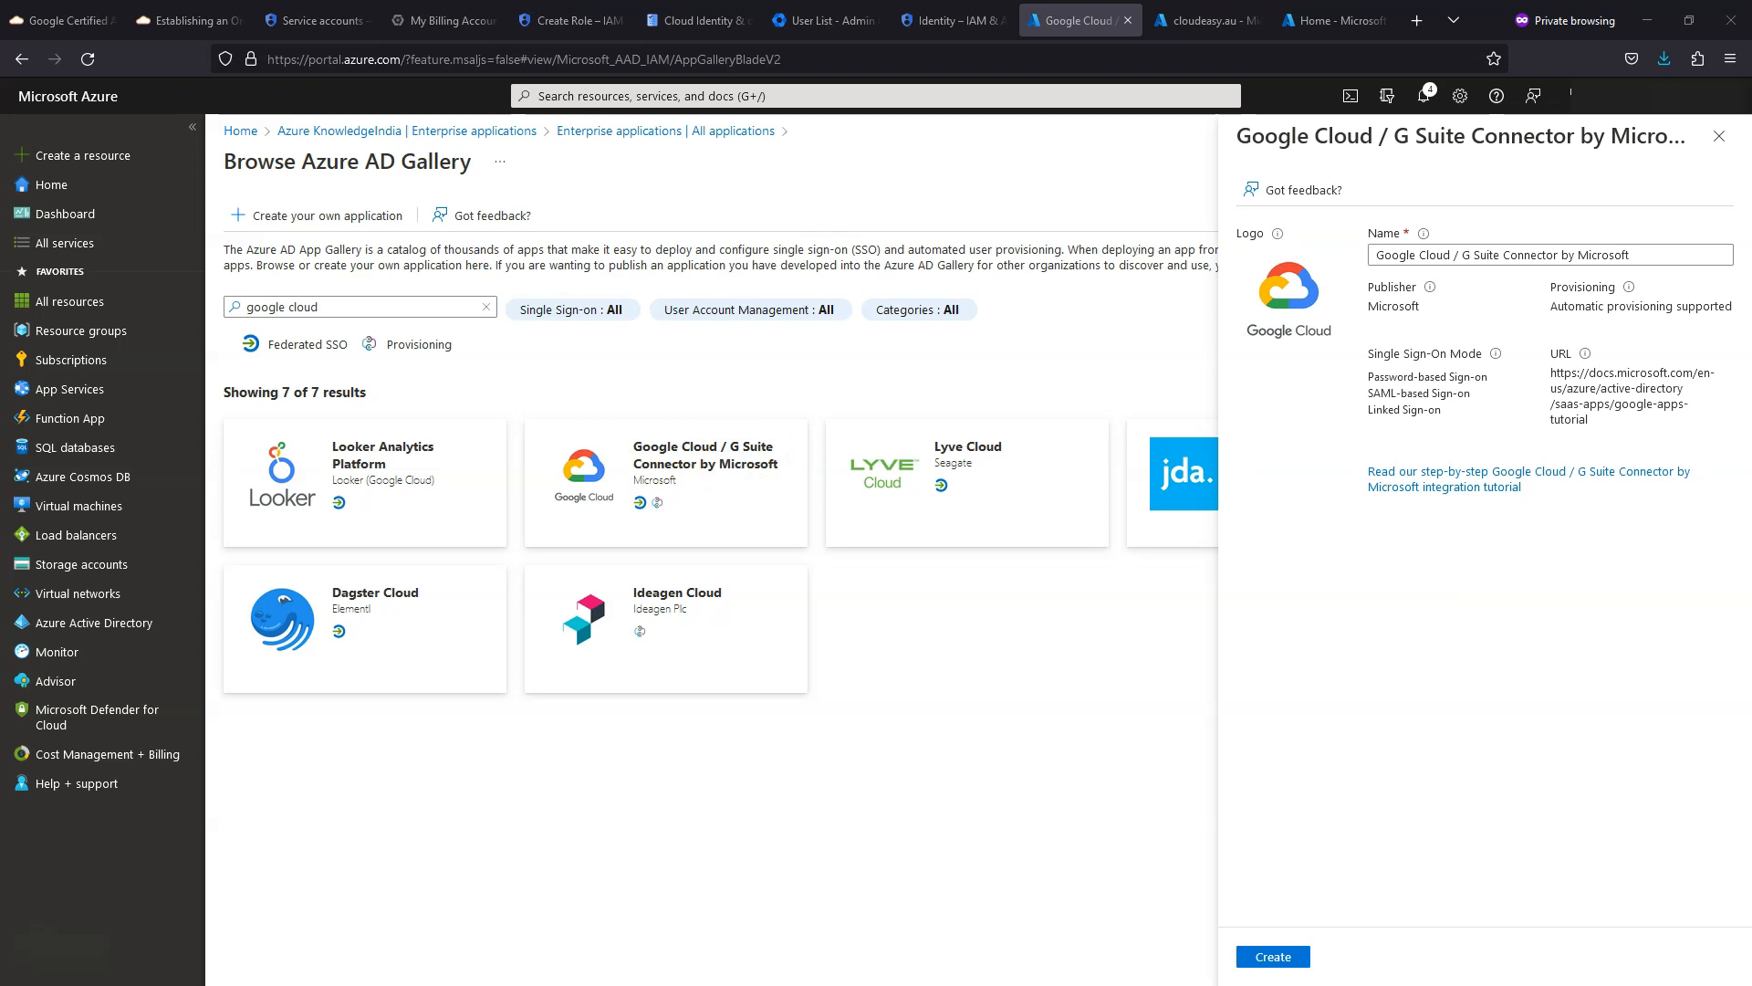
- Rename the app to 'Google Cloud (cloudeasy)' and create it
click(1455, 257)
key(ctrl+a)
text(Google Cloud (Provisioning))
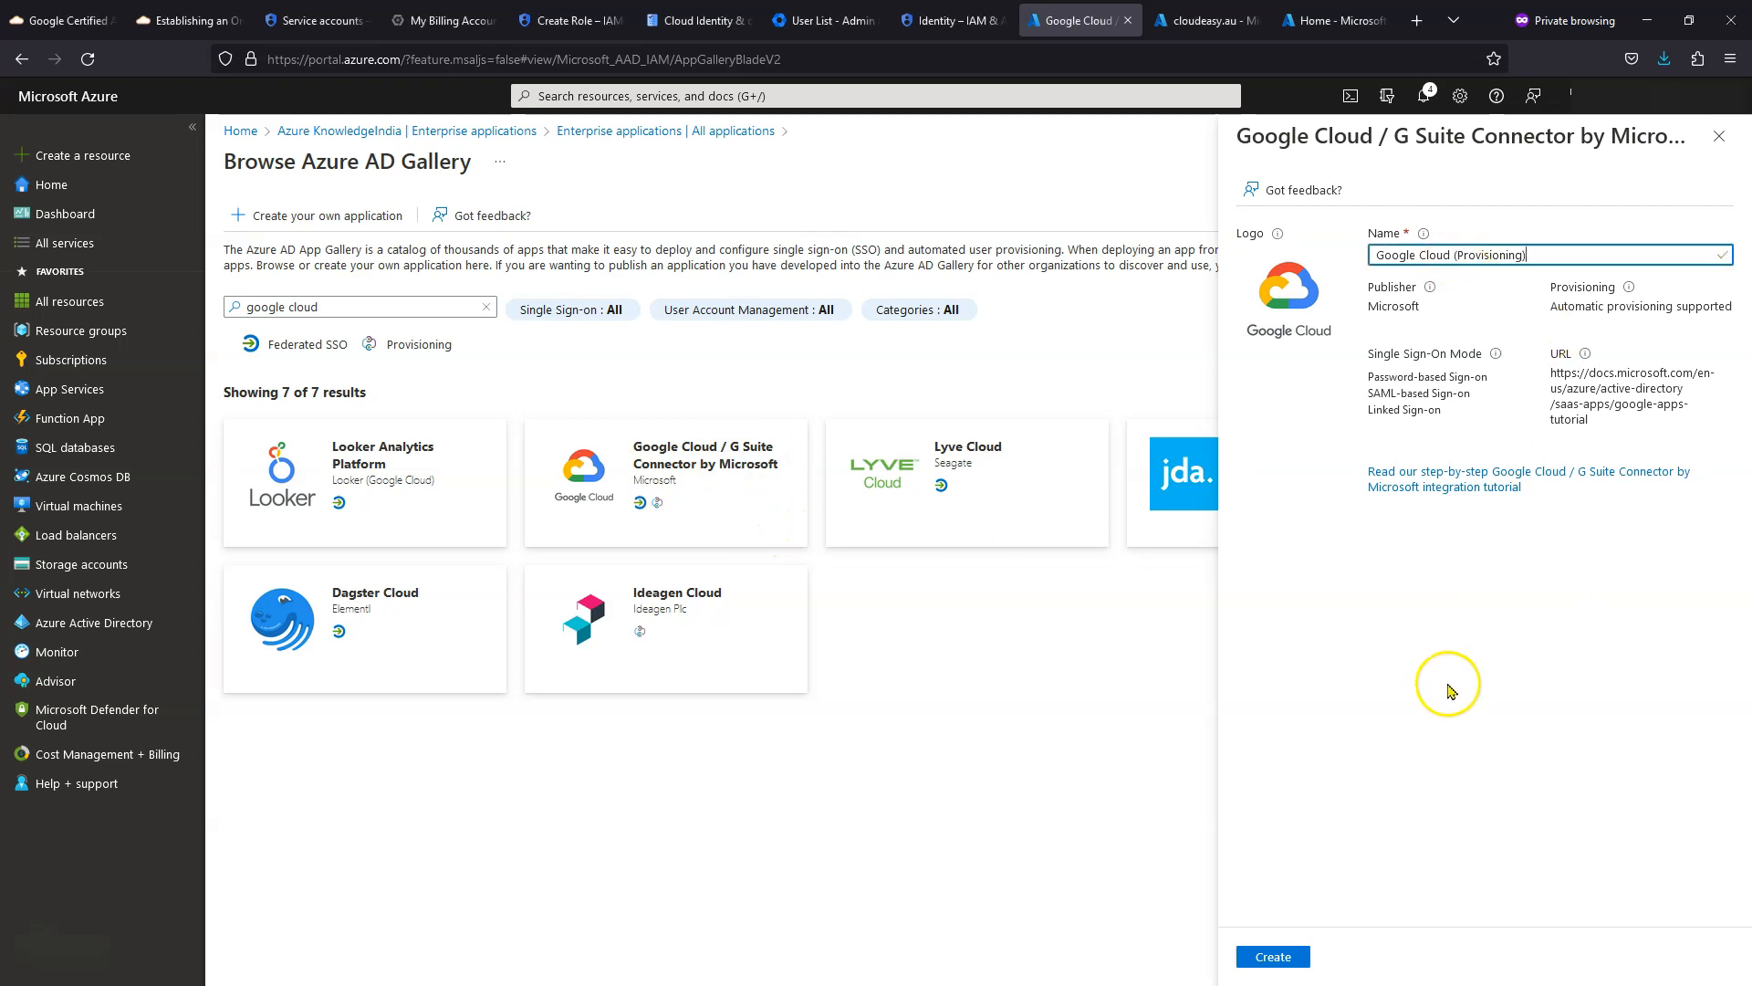
key(ctrl+shift+Left)
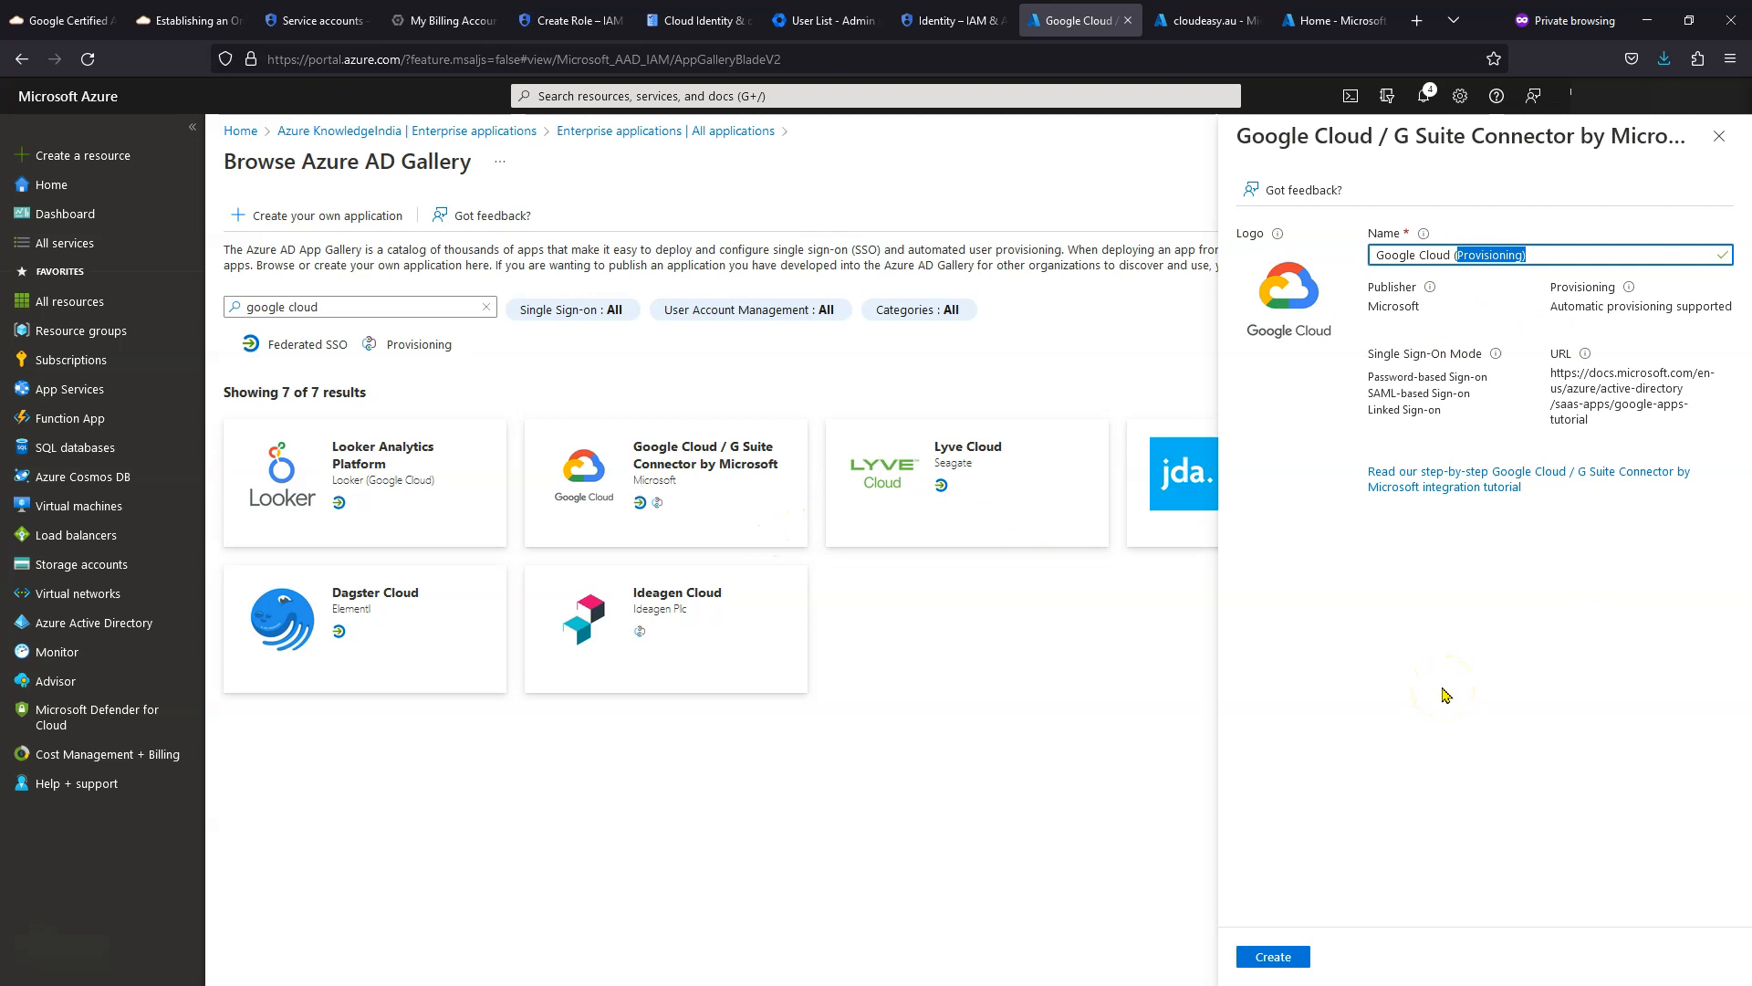
key(BackSpace)
click(1292, 957)
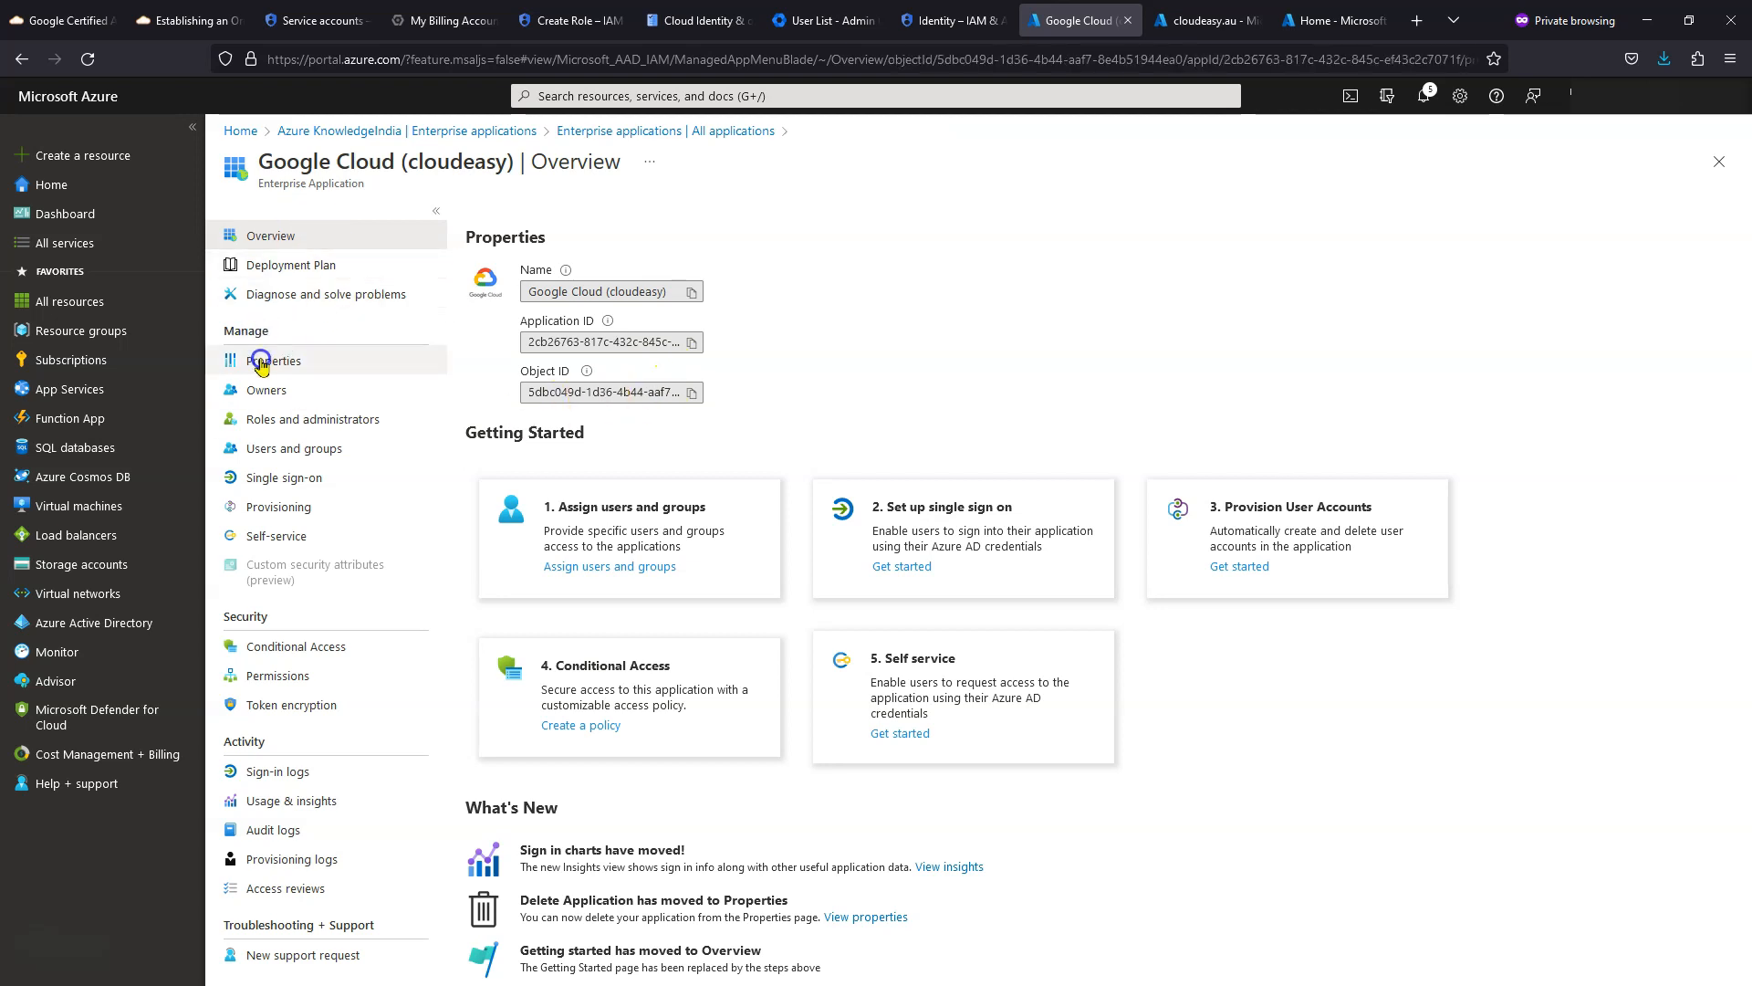
- In the app's Properties, set user sign-in, assignment required and visible to users to No, then save
click(261, 365)
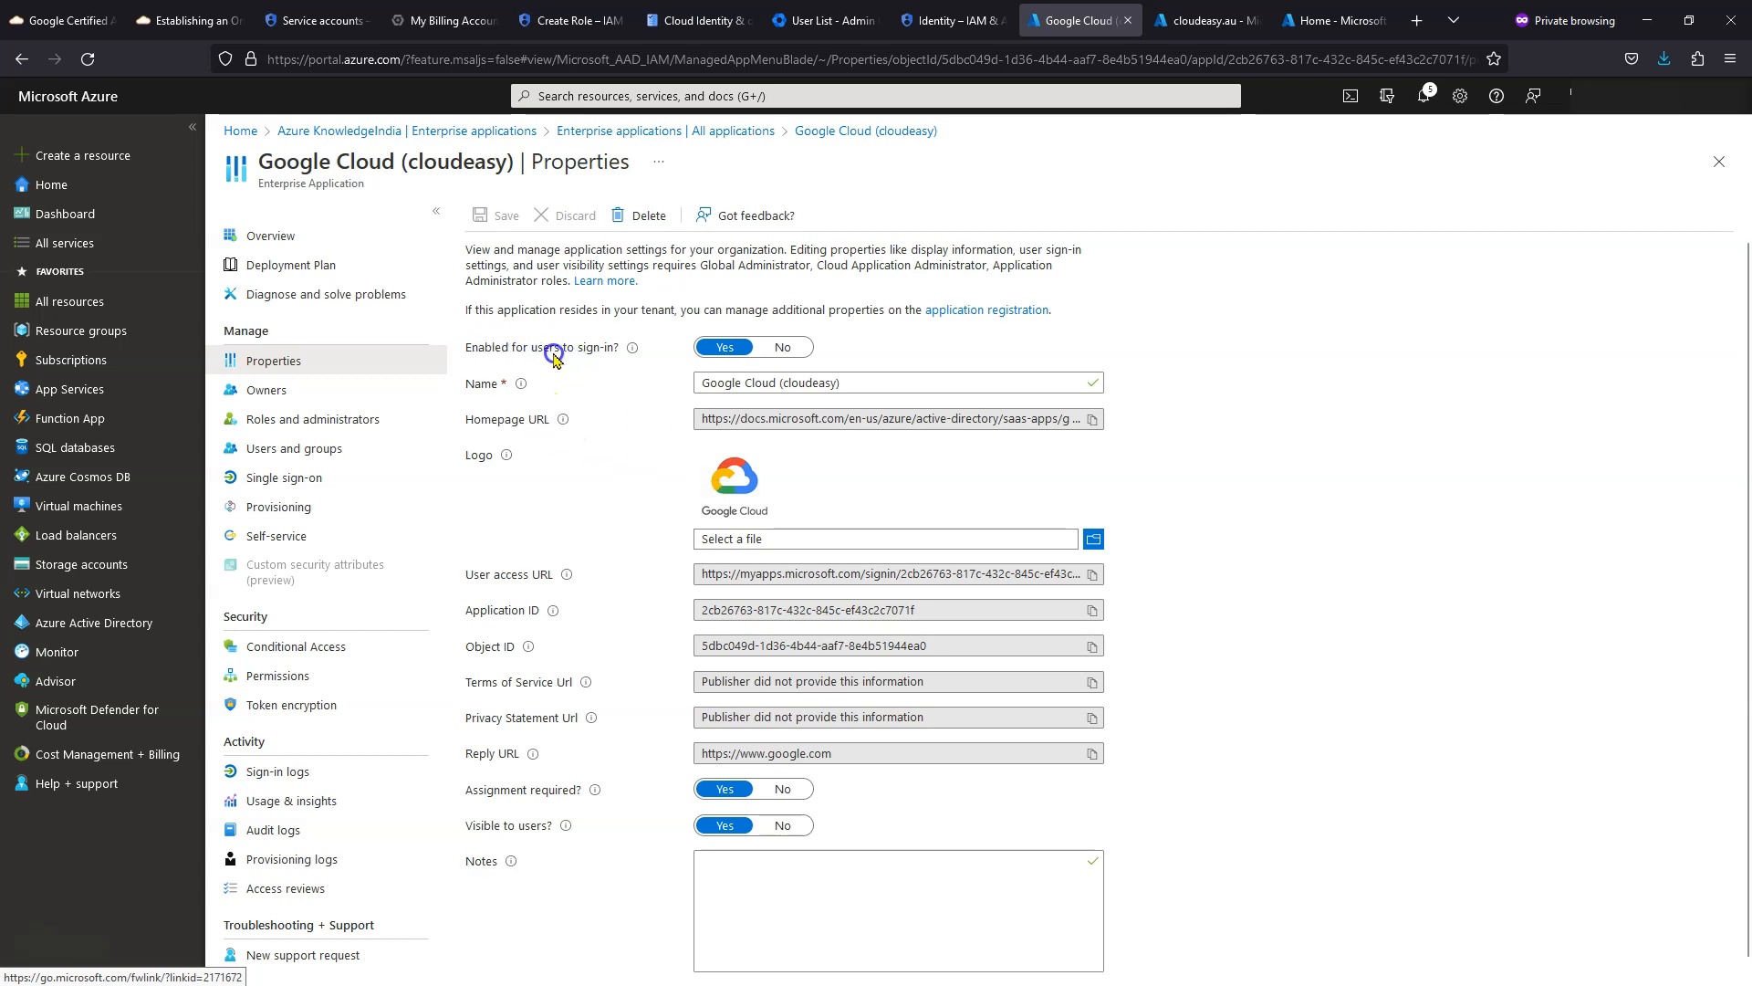
click(634, 350)
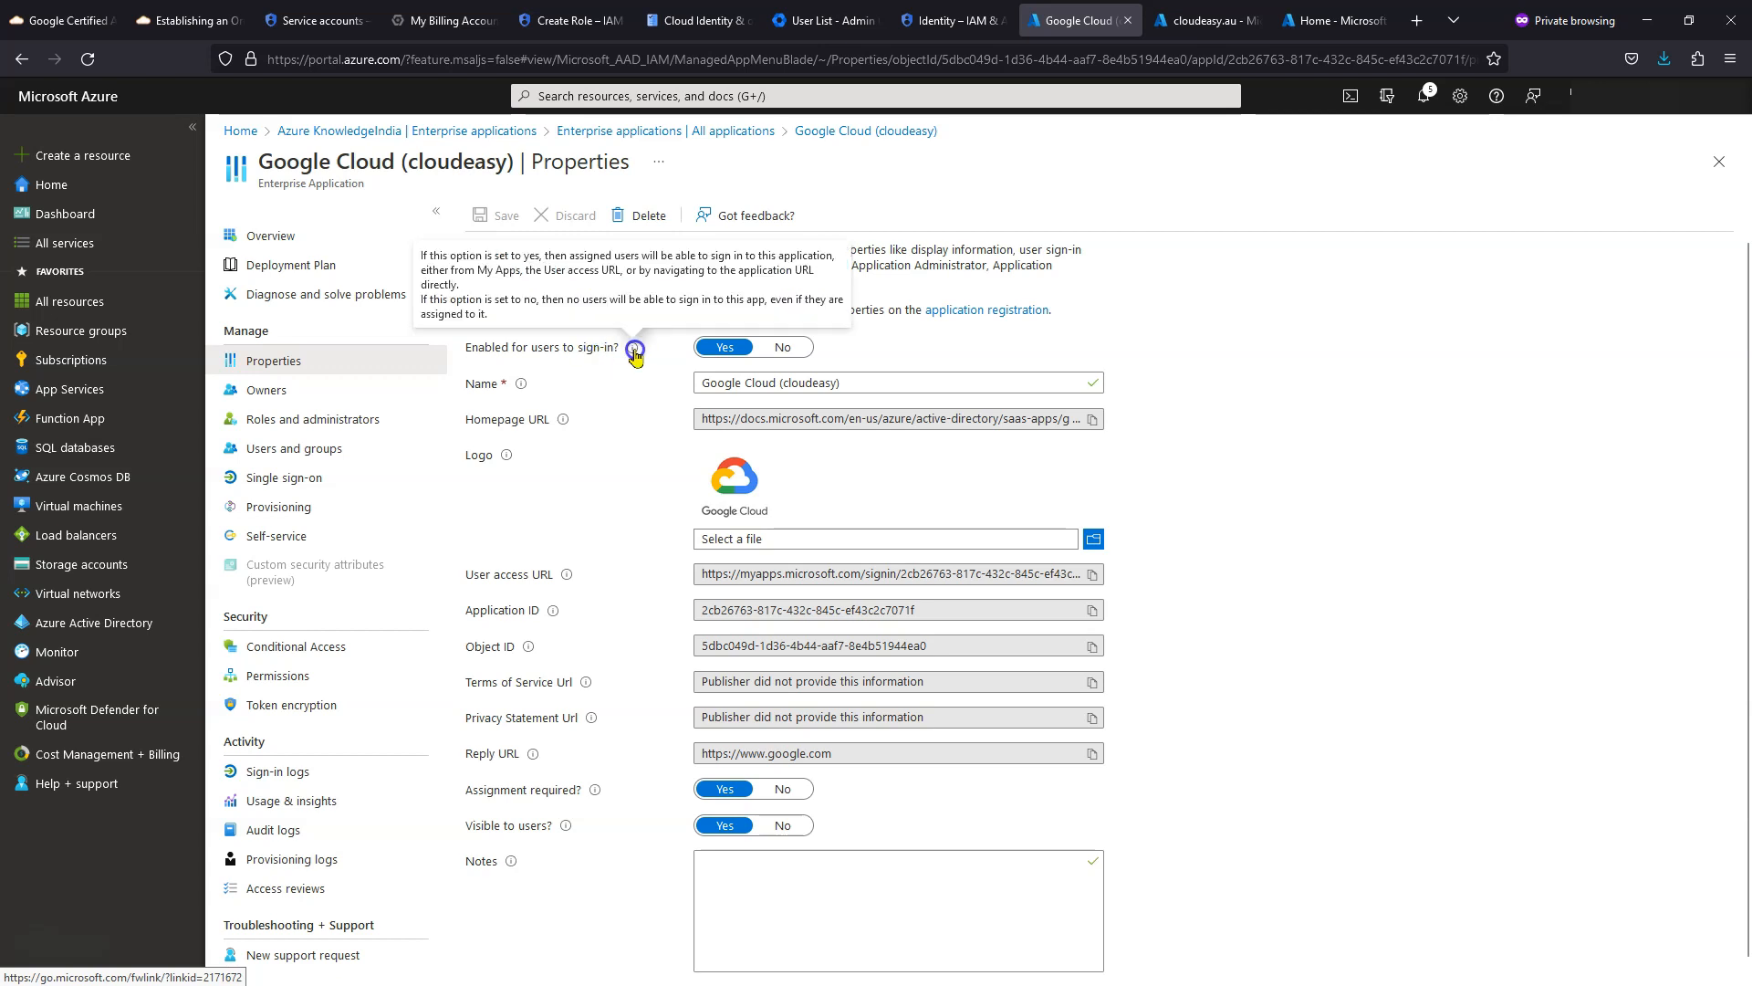
click(793, 349)
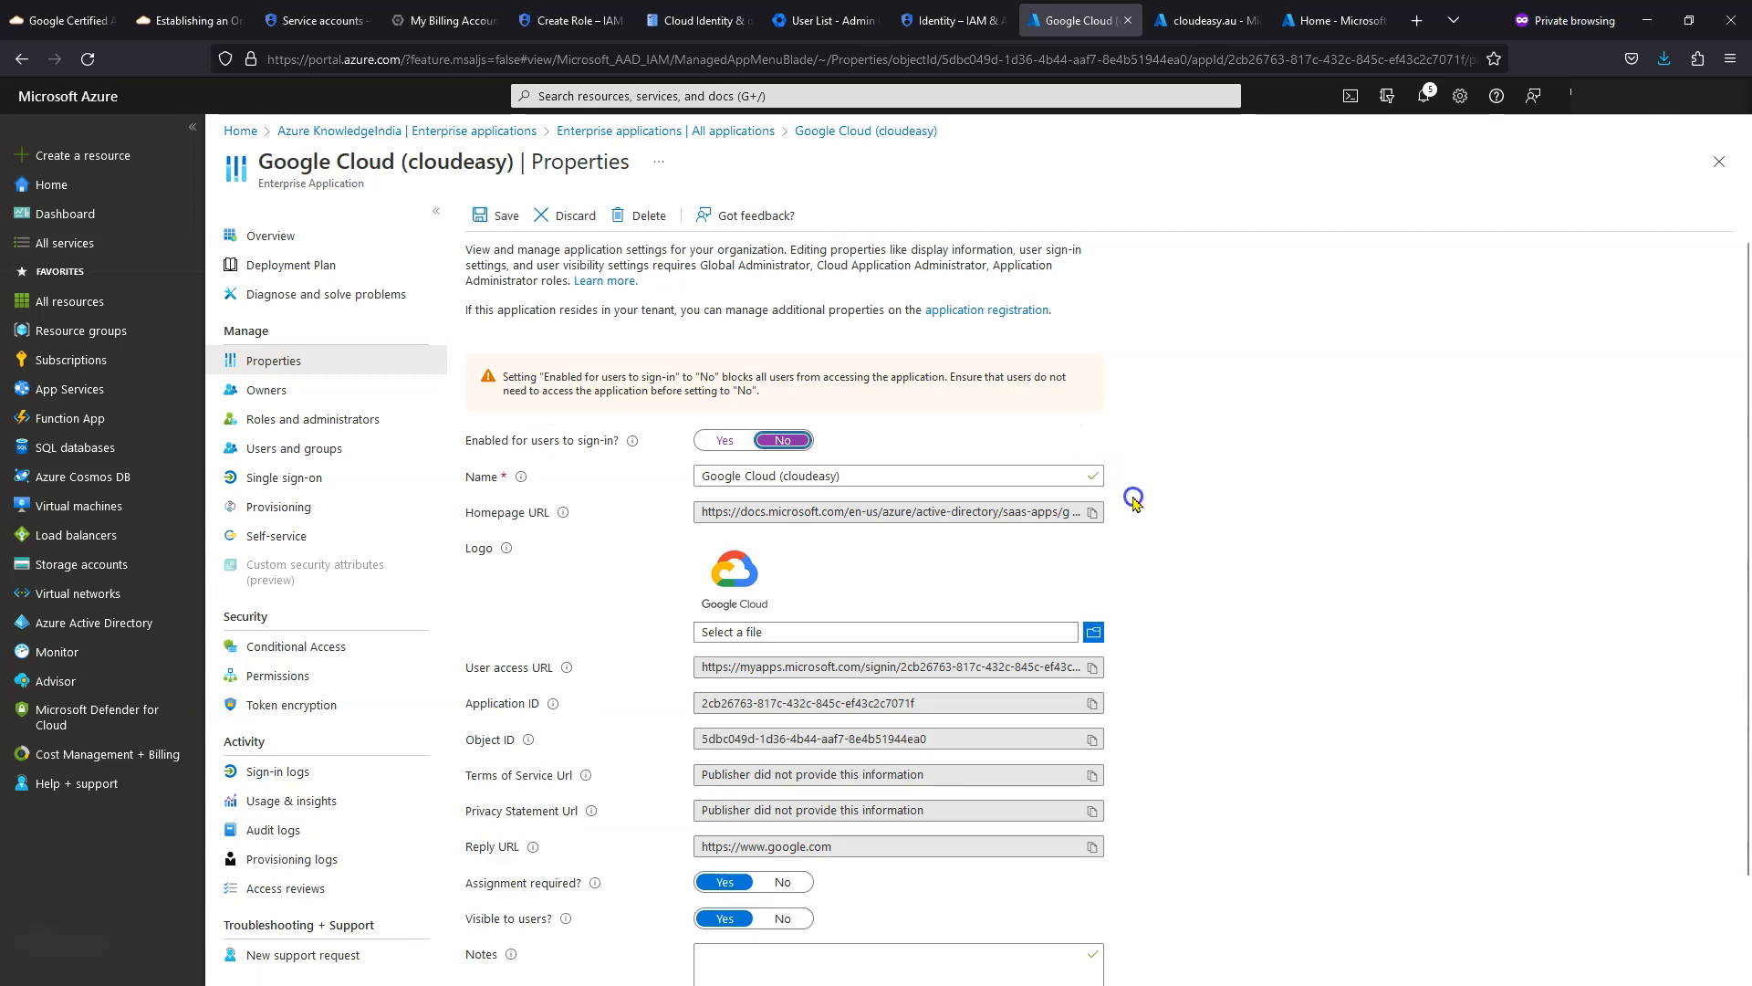
click(1081, 745)
mouse_move(592, 888)
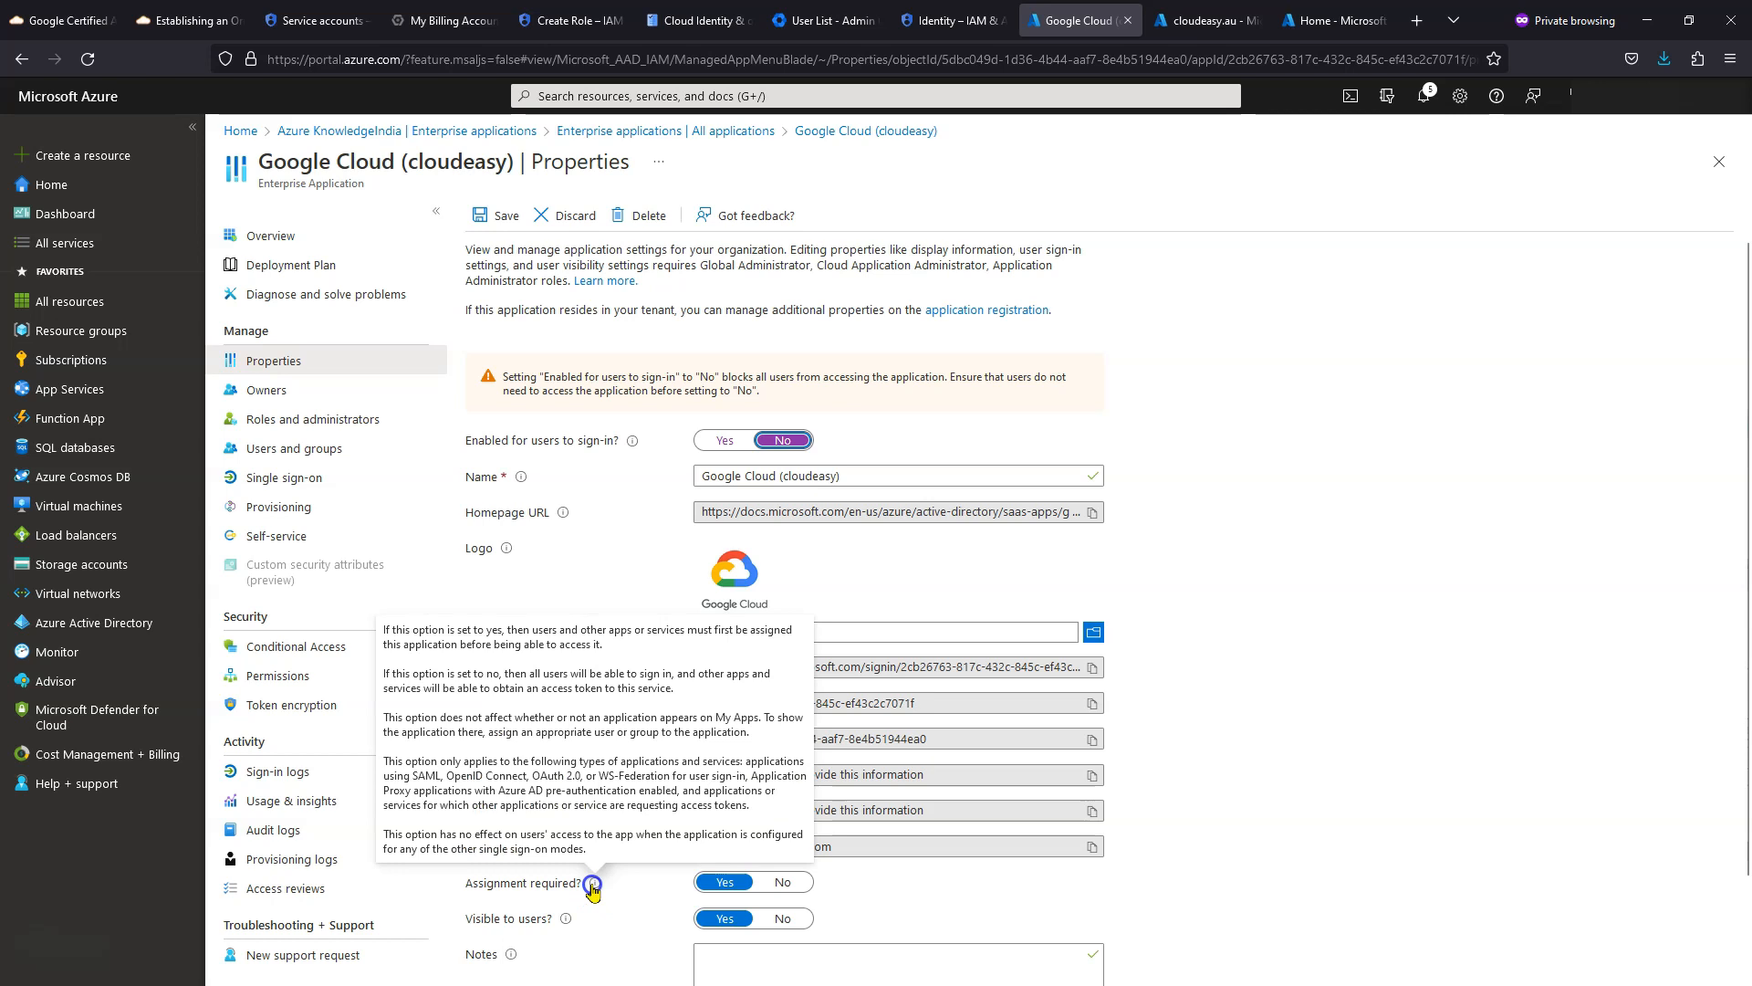
click(782, 882)
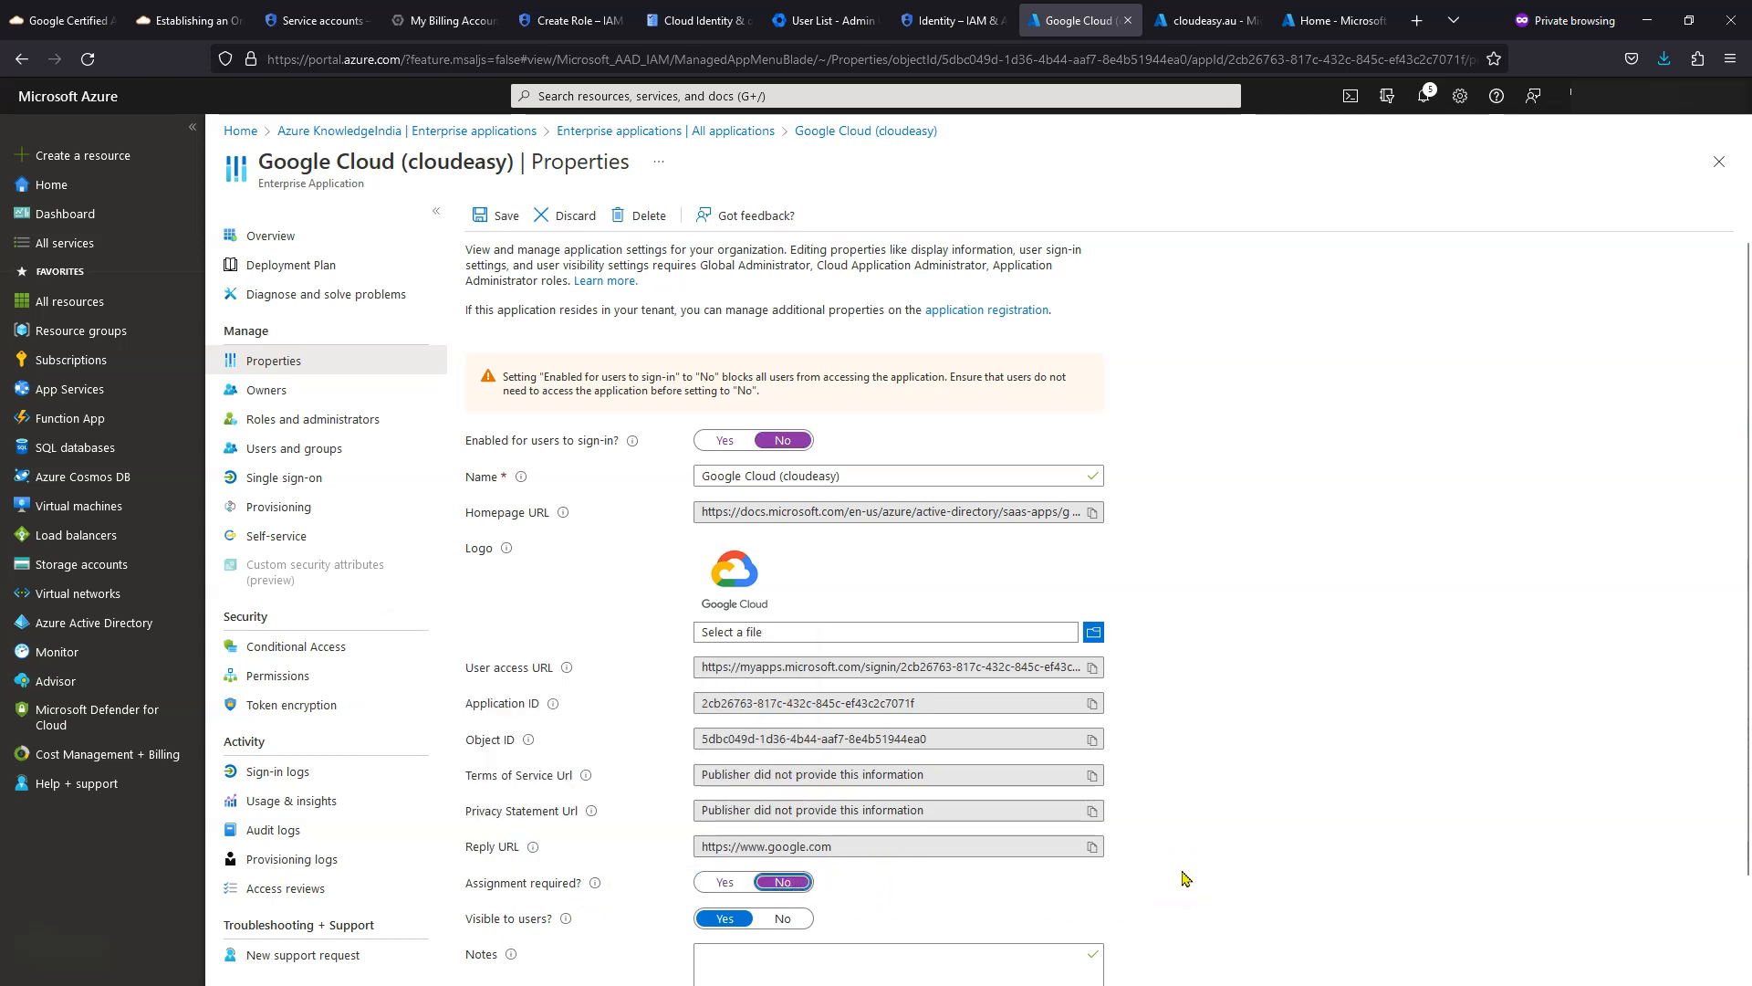
scroll(1184, 878, down, 1)
click(801, 827)
scroll(1305, 746, down, 1)
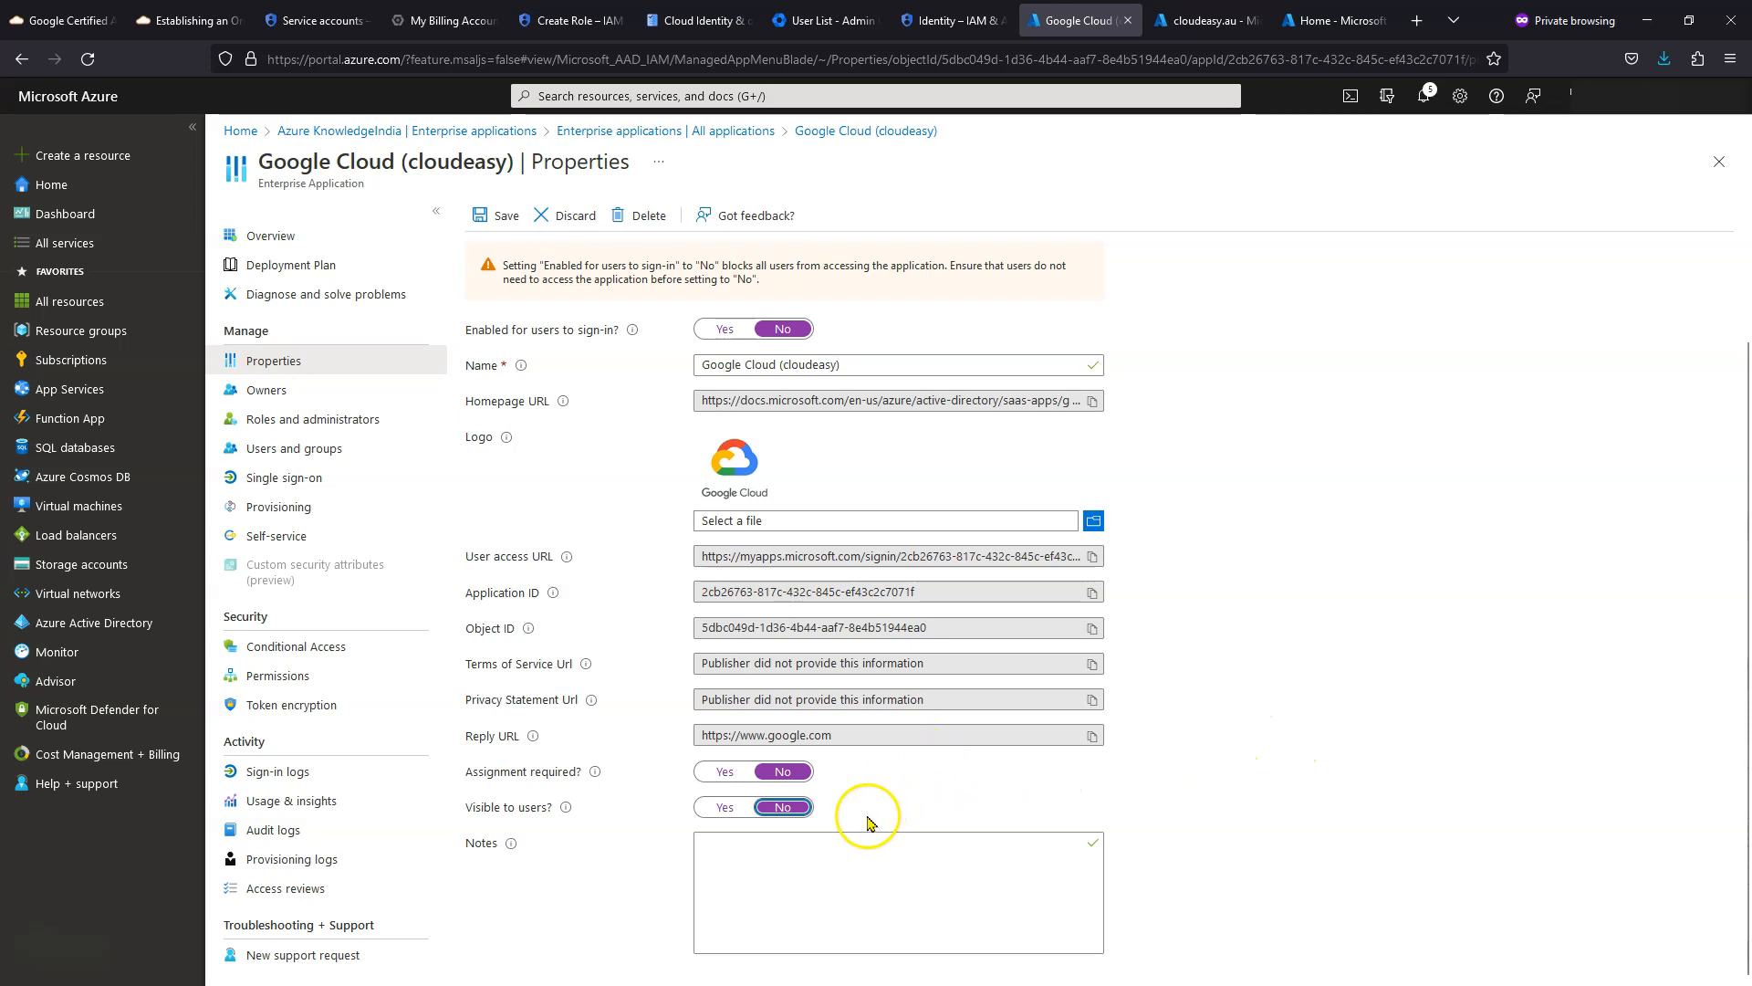
click(494, 219)
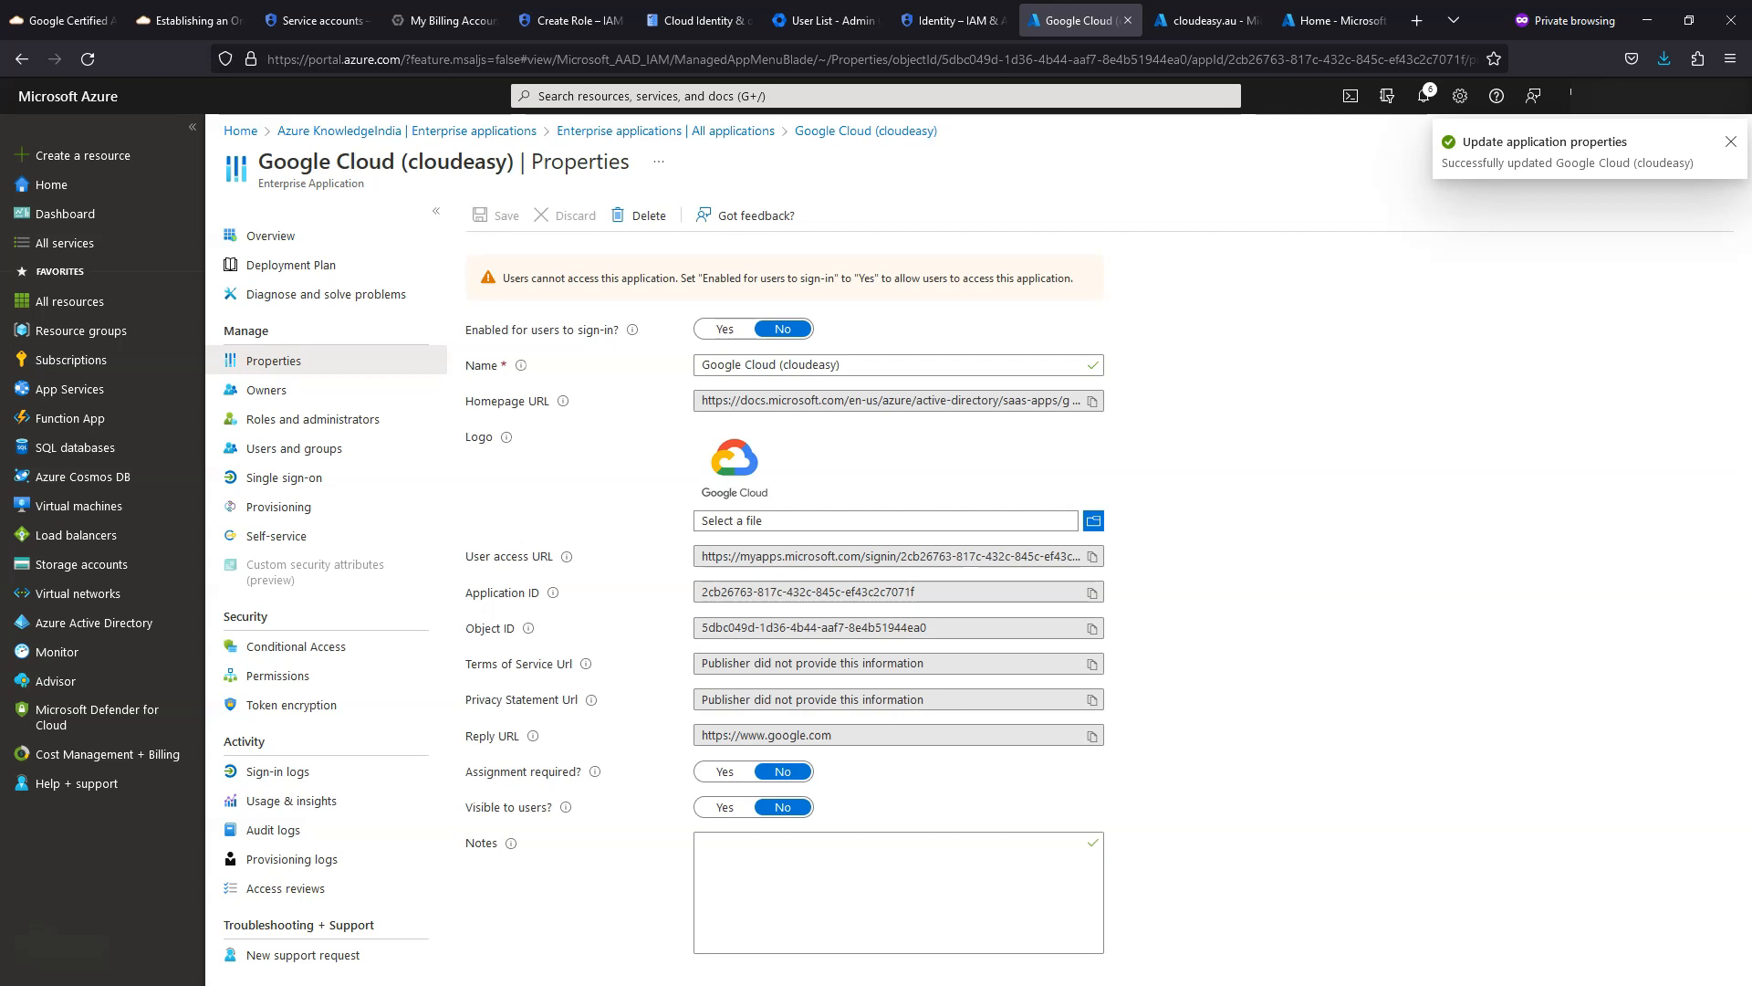
- Set the Google Cloud app's Provisioning Mode to Automatic
click(280, 516)
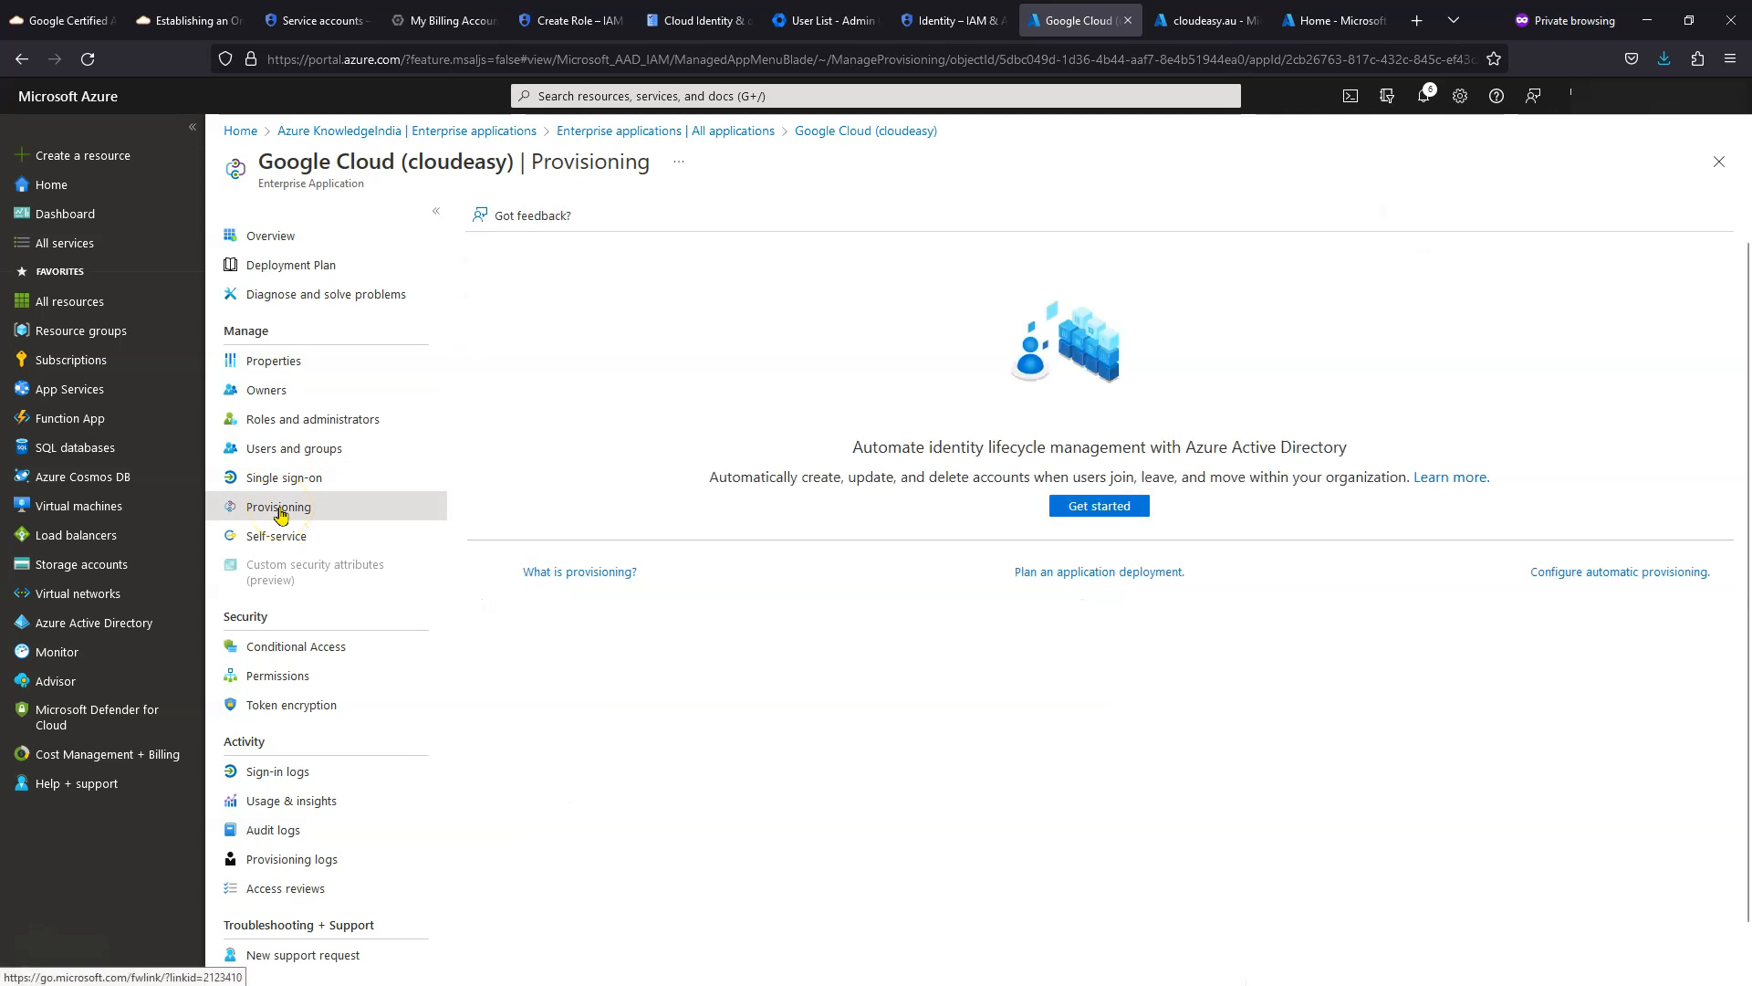
click(1093, 509)
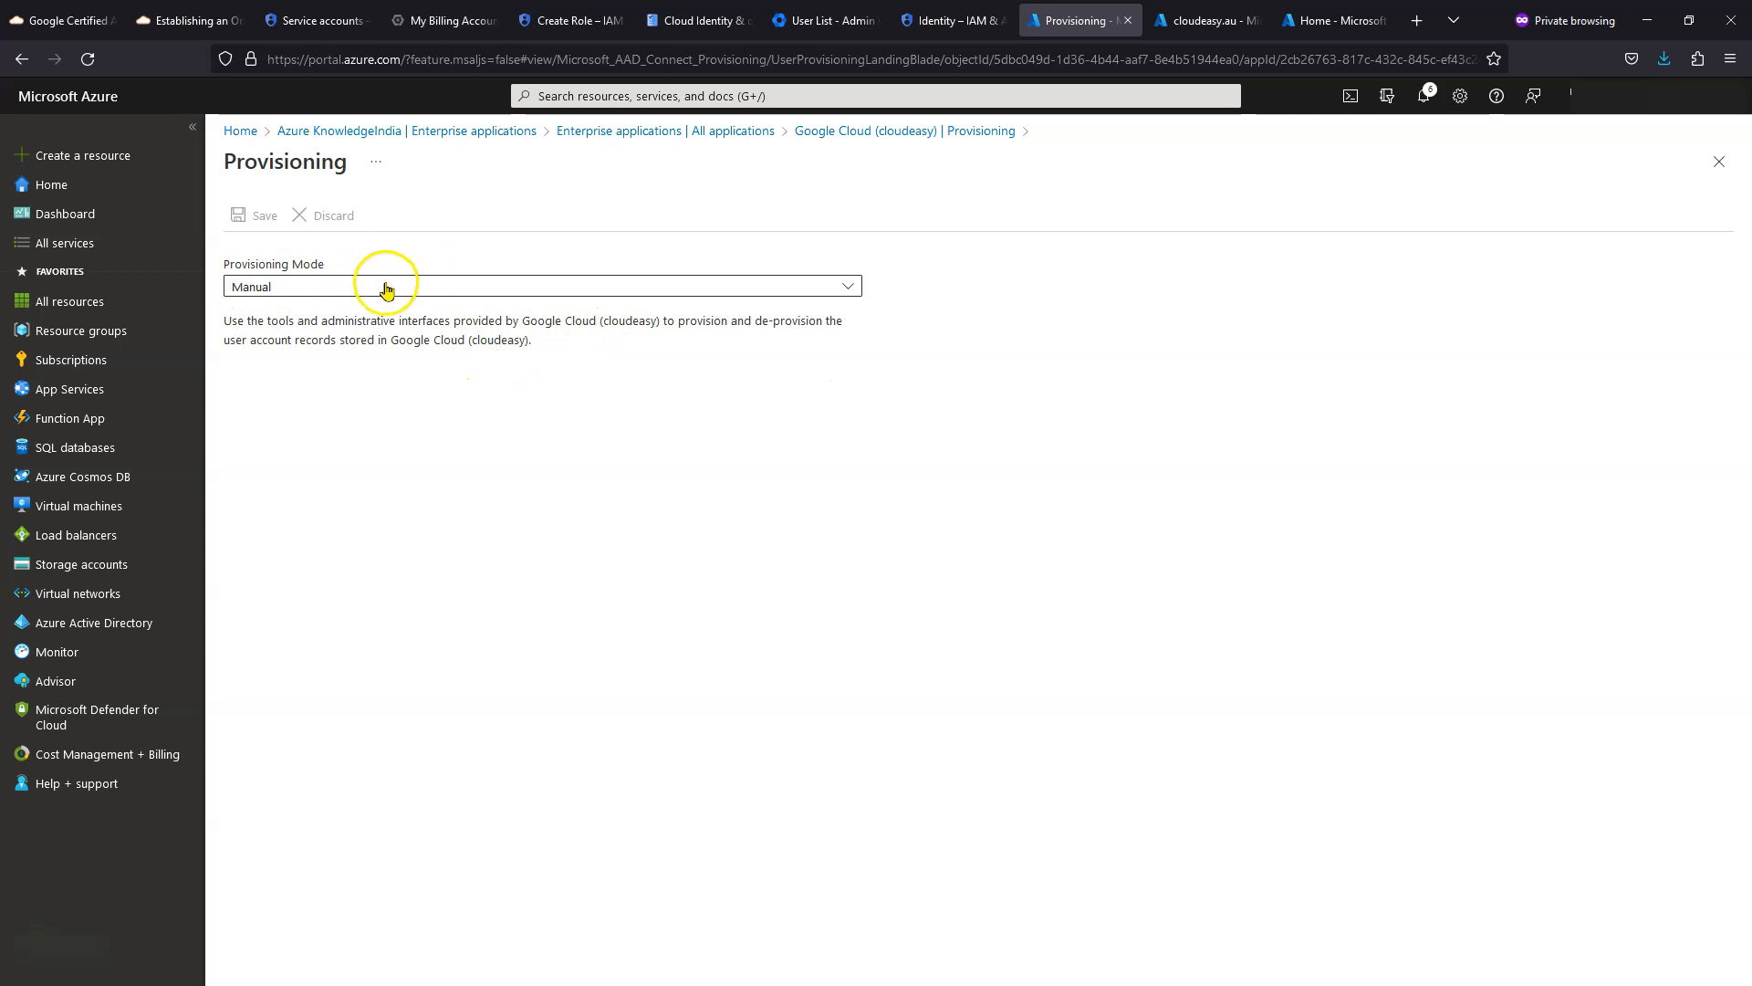
click(386, 288)
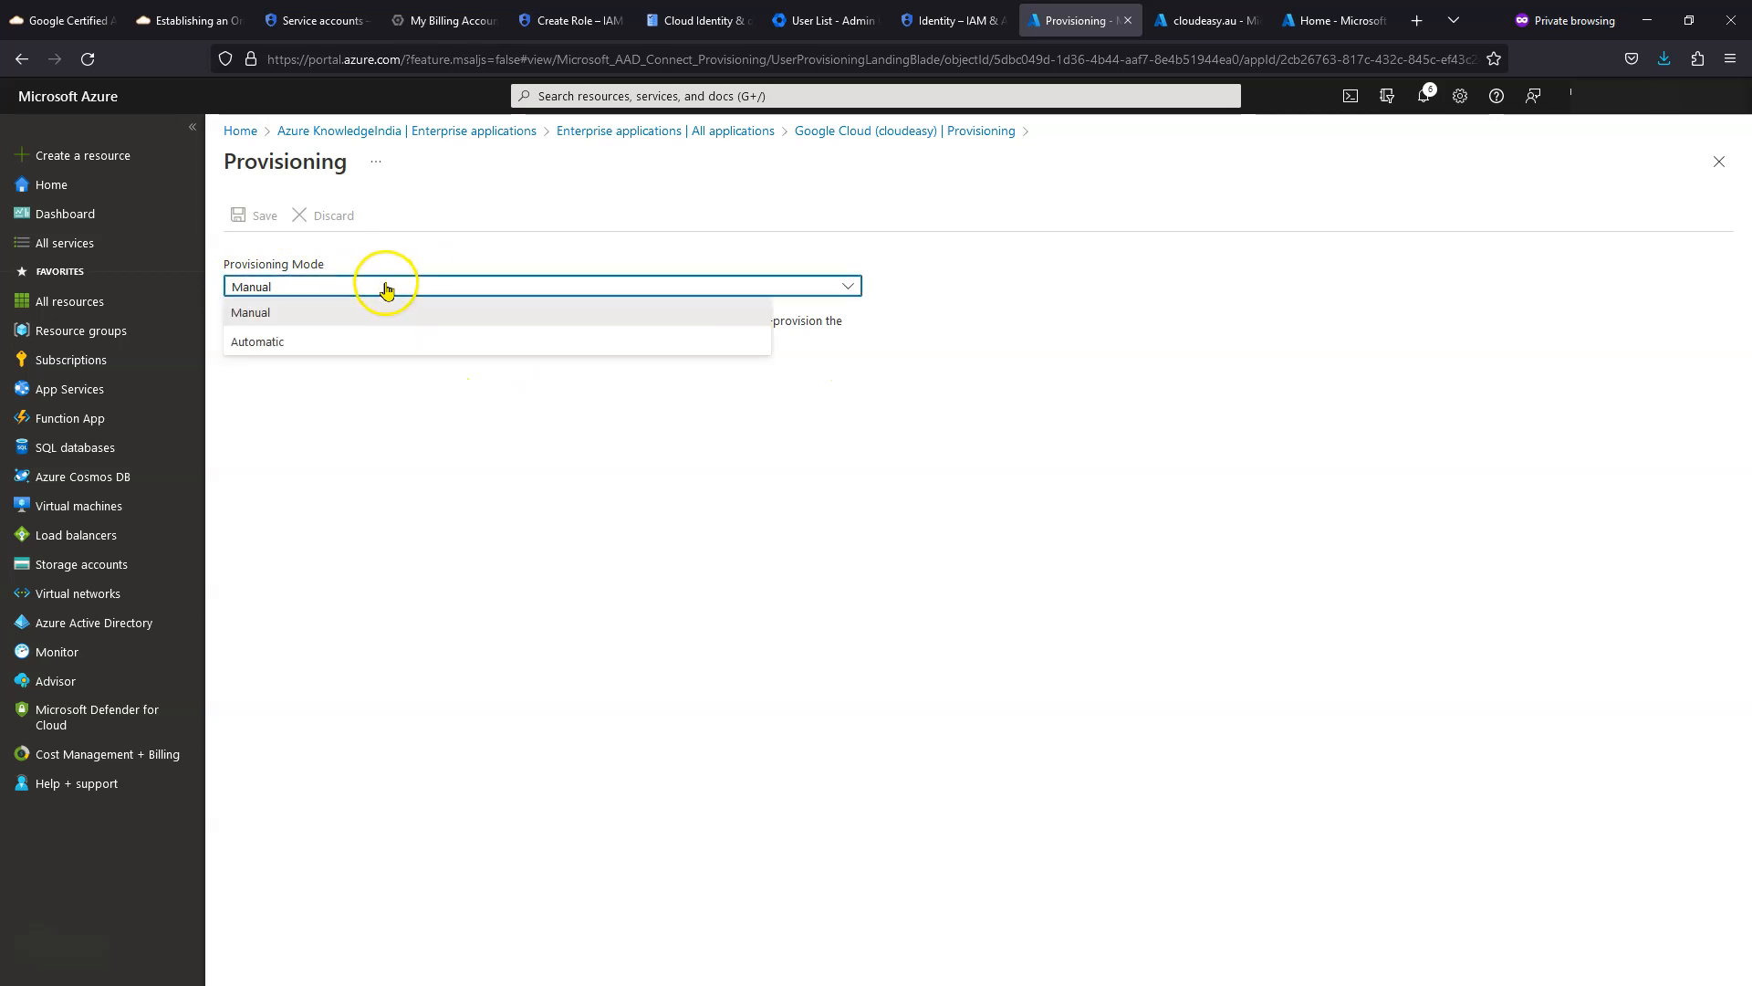
click(380, 340)
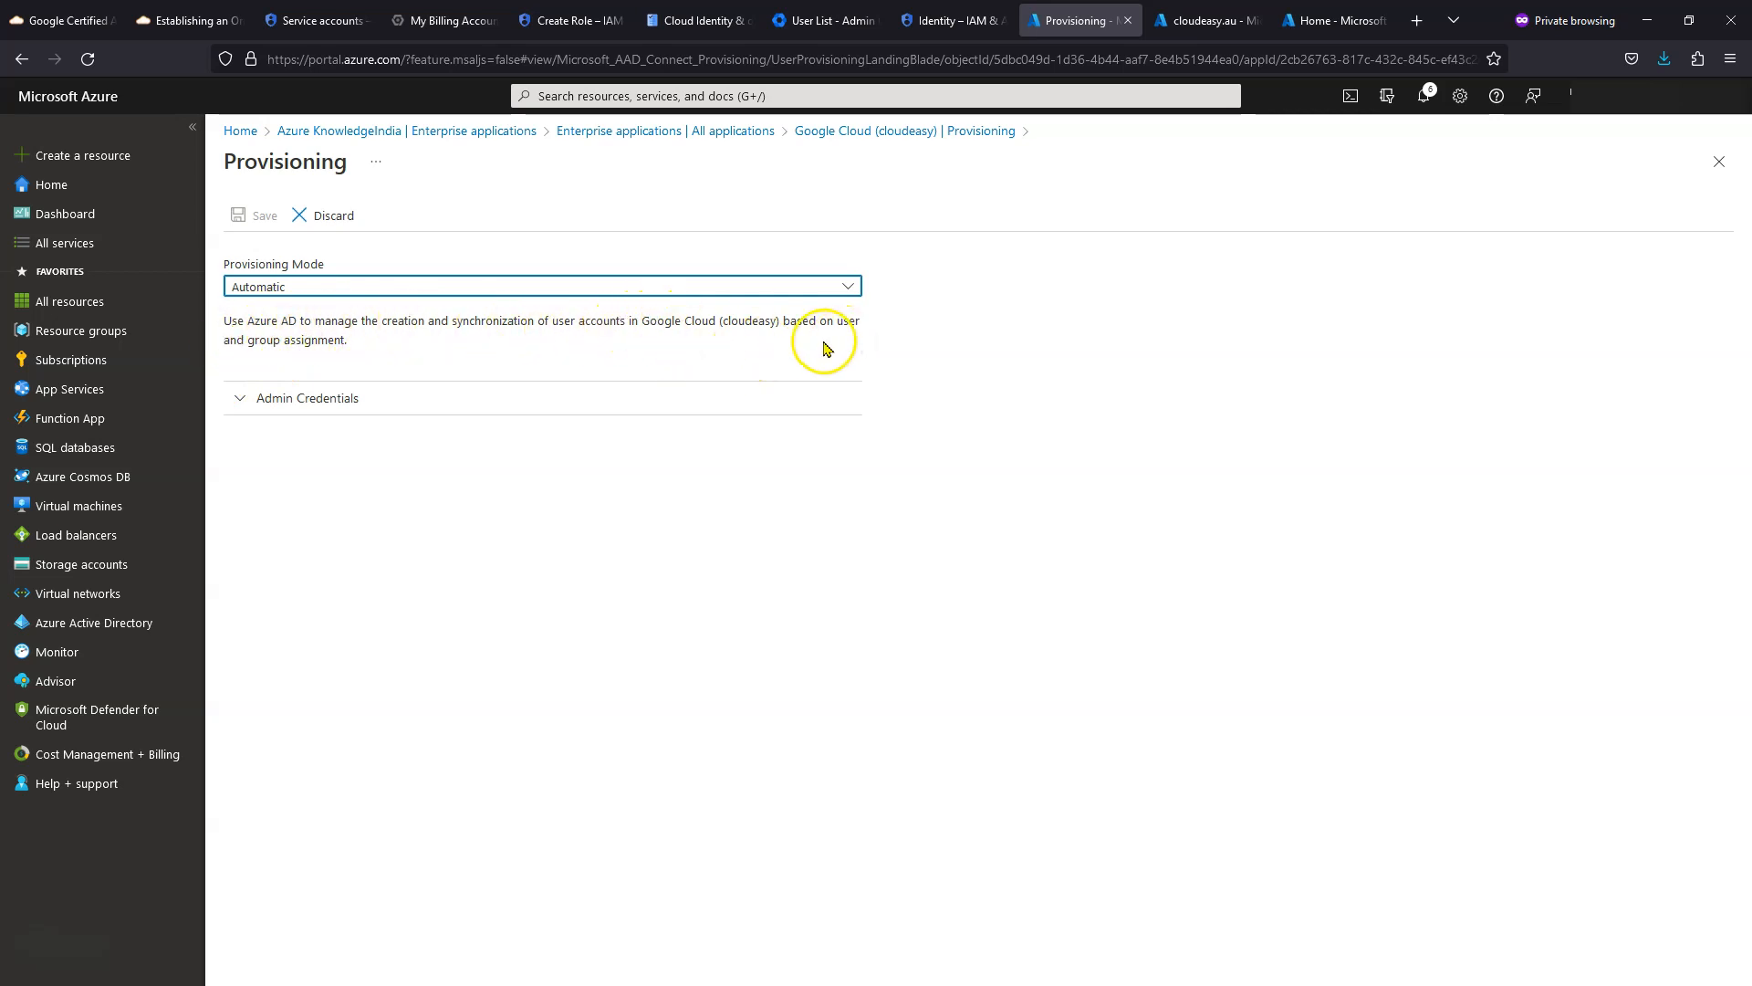
- Under Admin Credentials, start authorization and centre the Google sign-in window
click(234, 402)
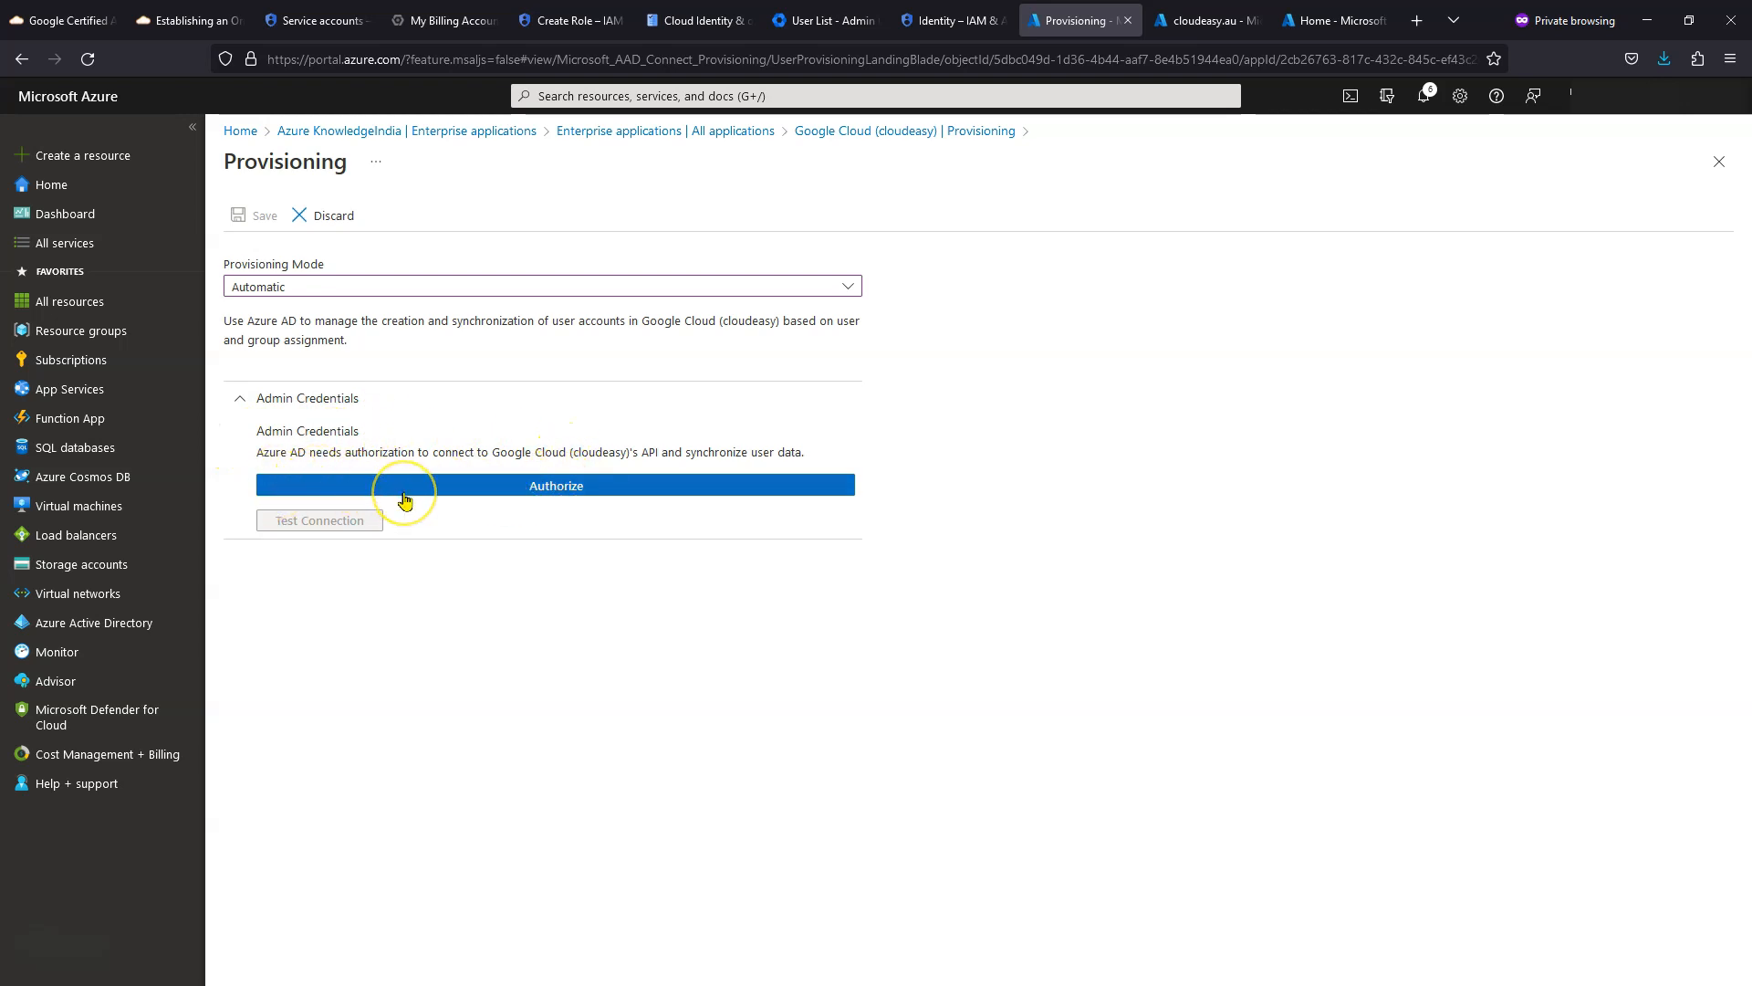
click(538, 493)
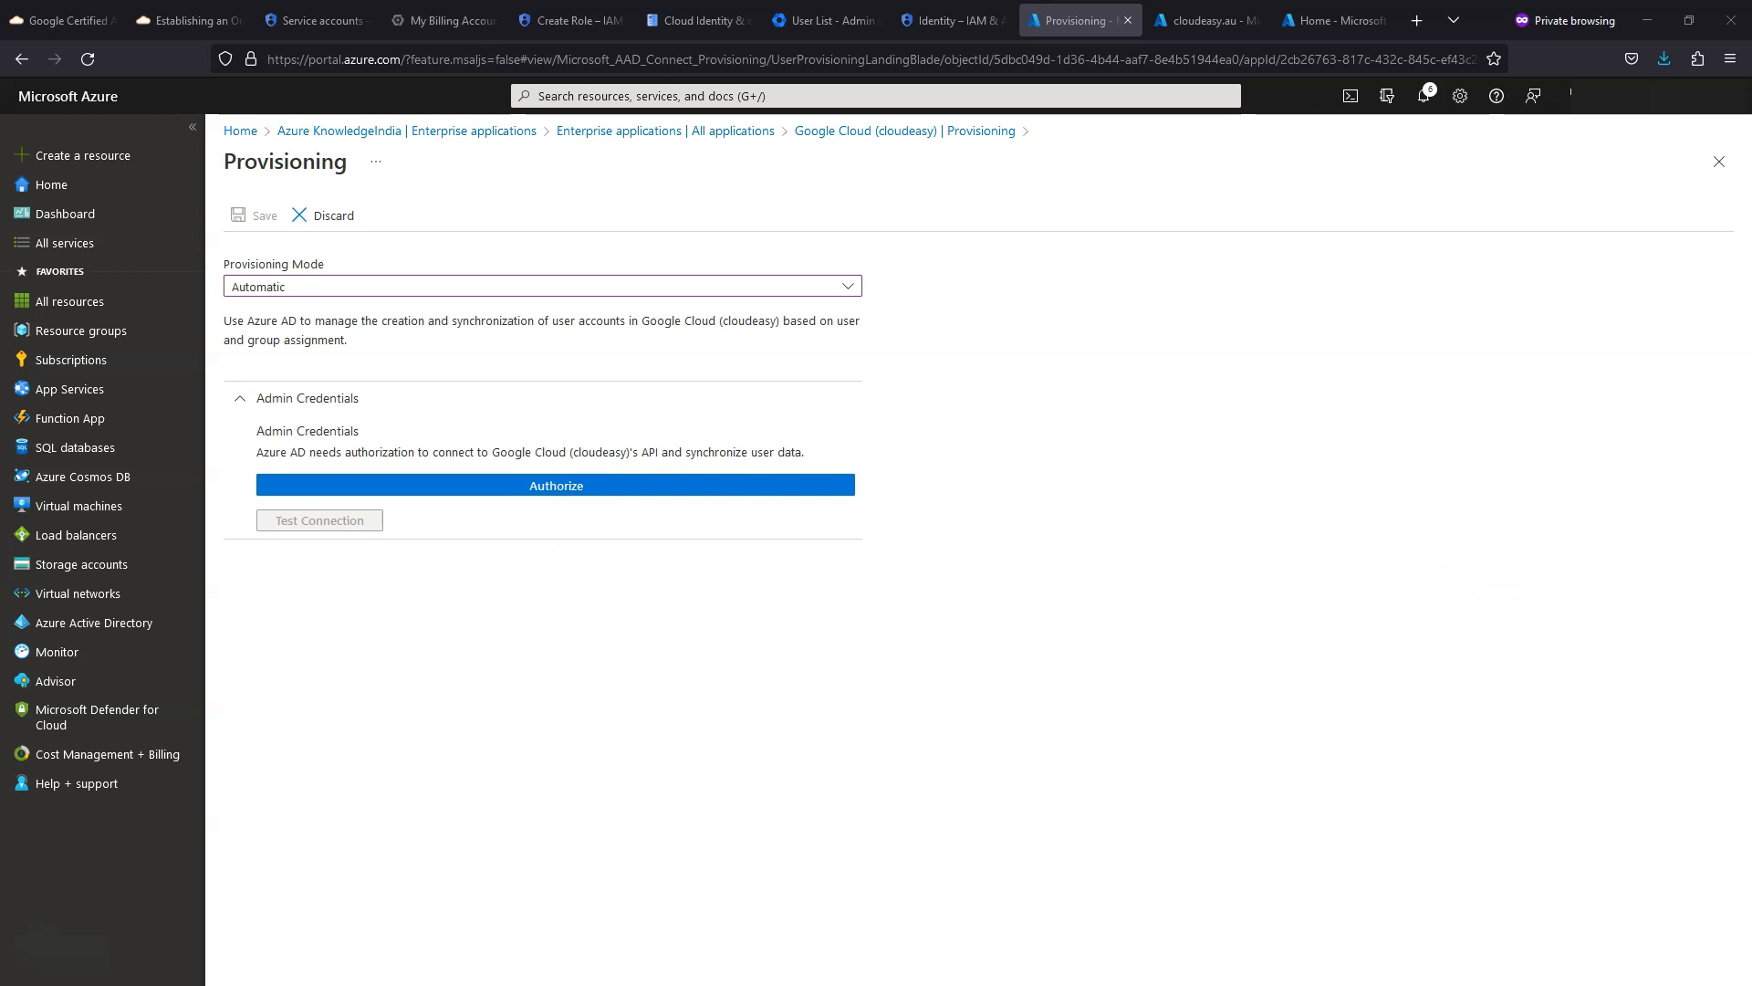
drag(1682, 332, 1158, 285)
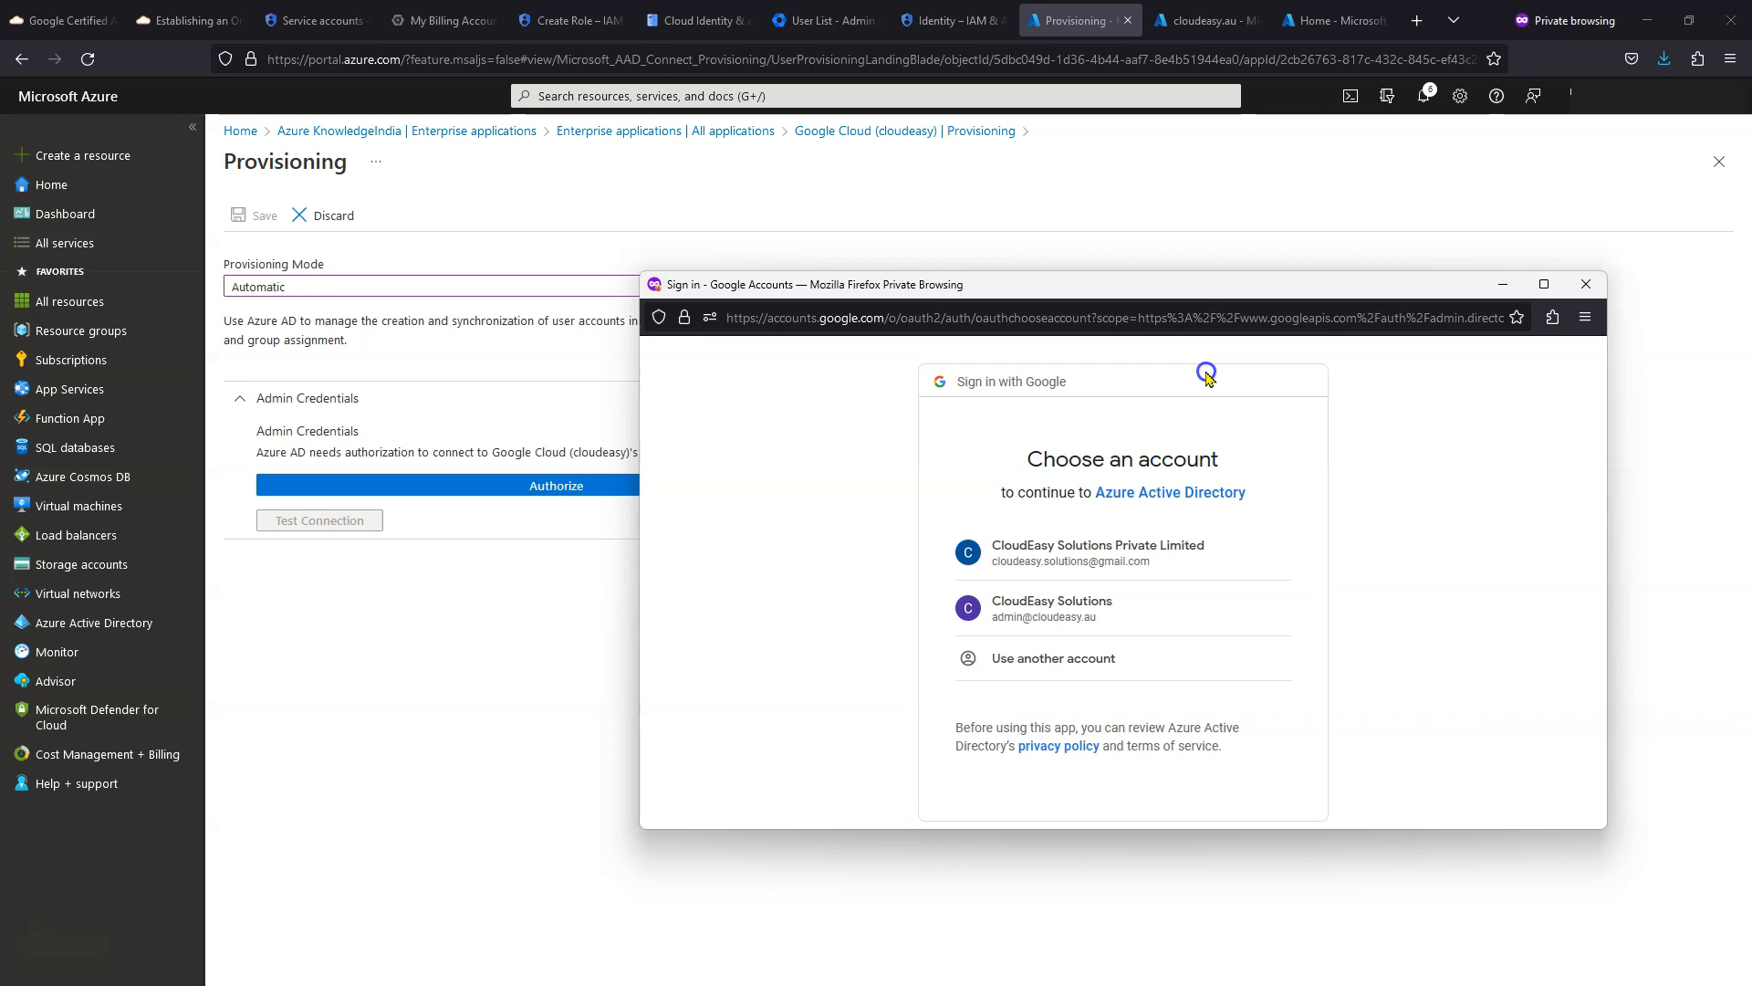
- Choose another Google account and enter the provisioning user's e-mail address
click(1094, 663)
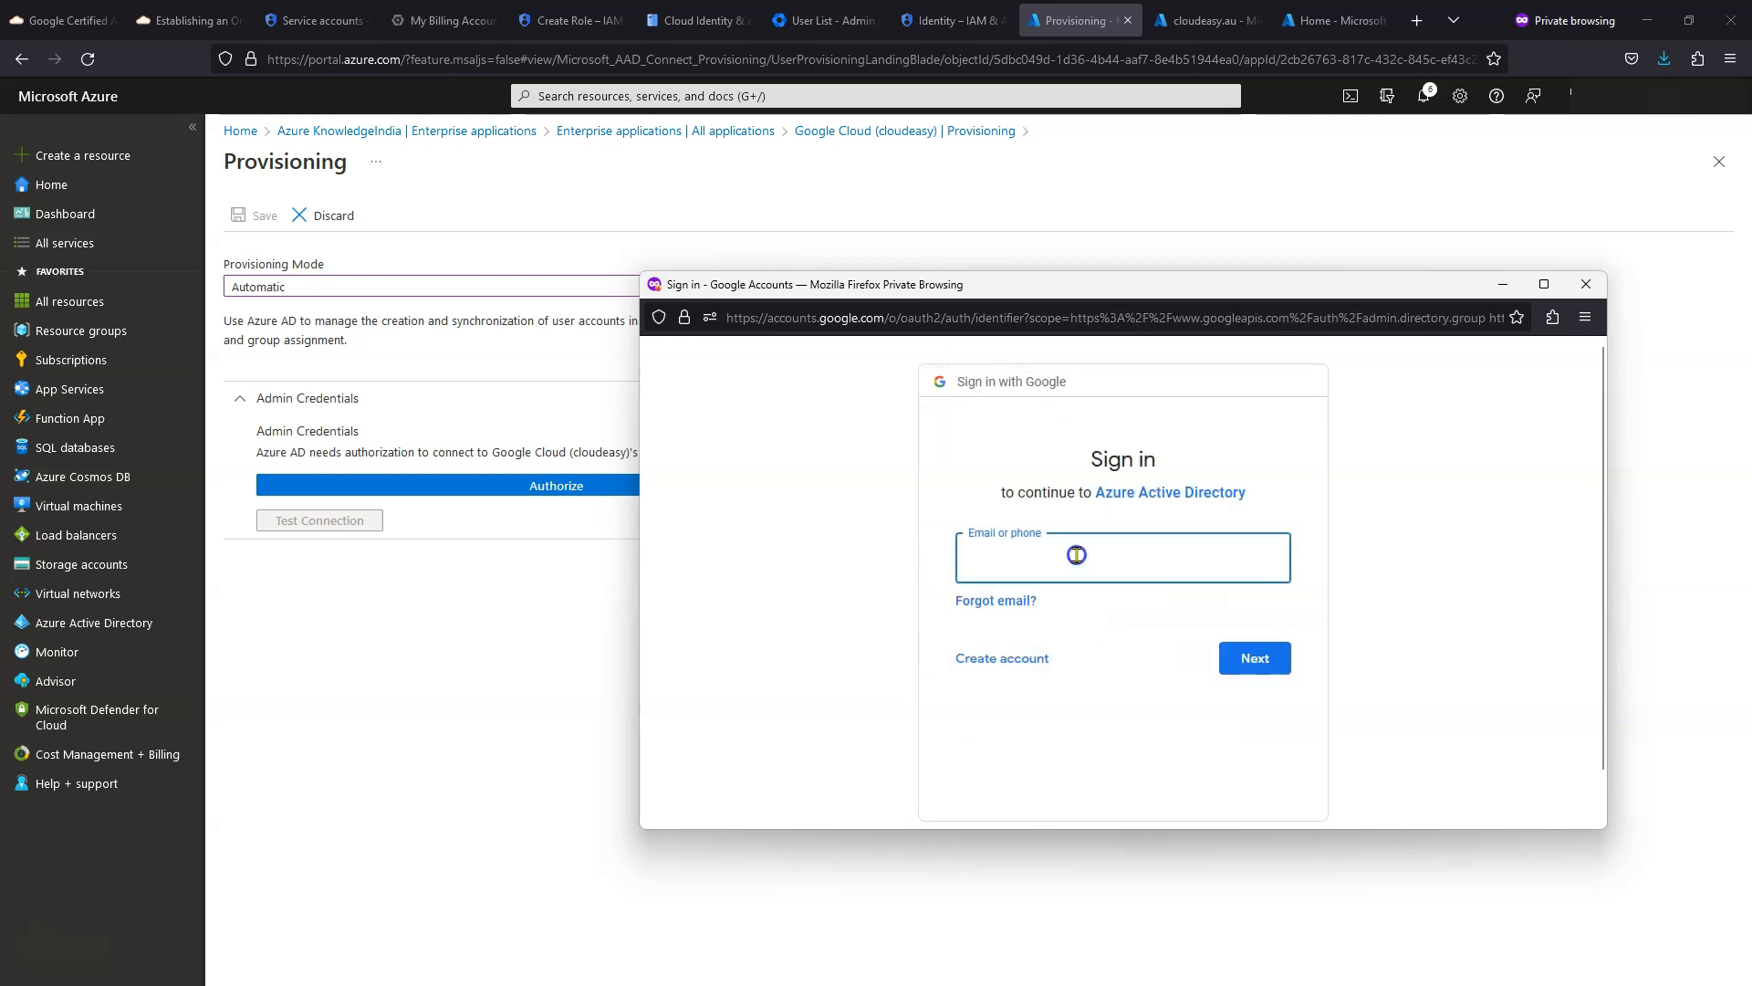
click(826, 17)
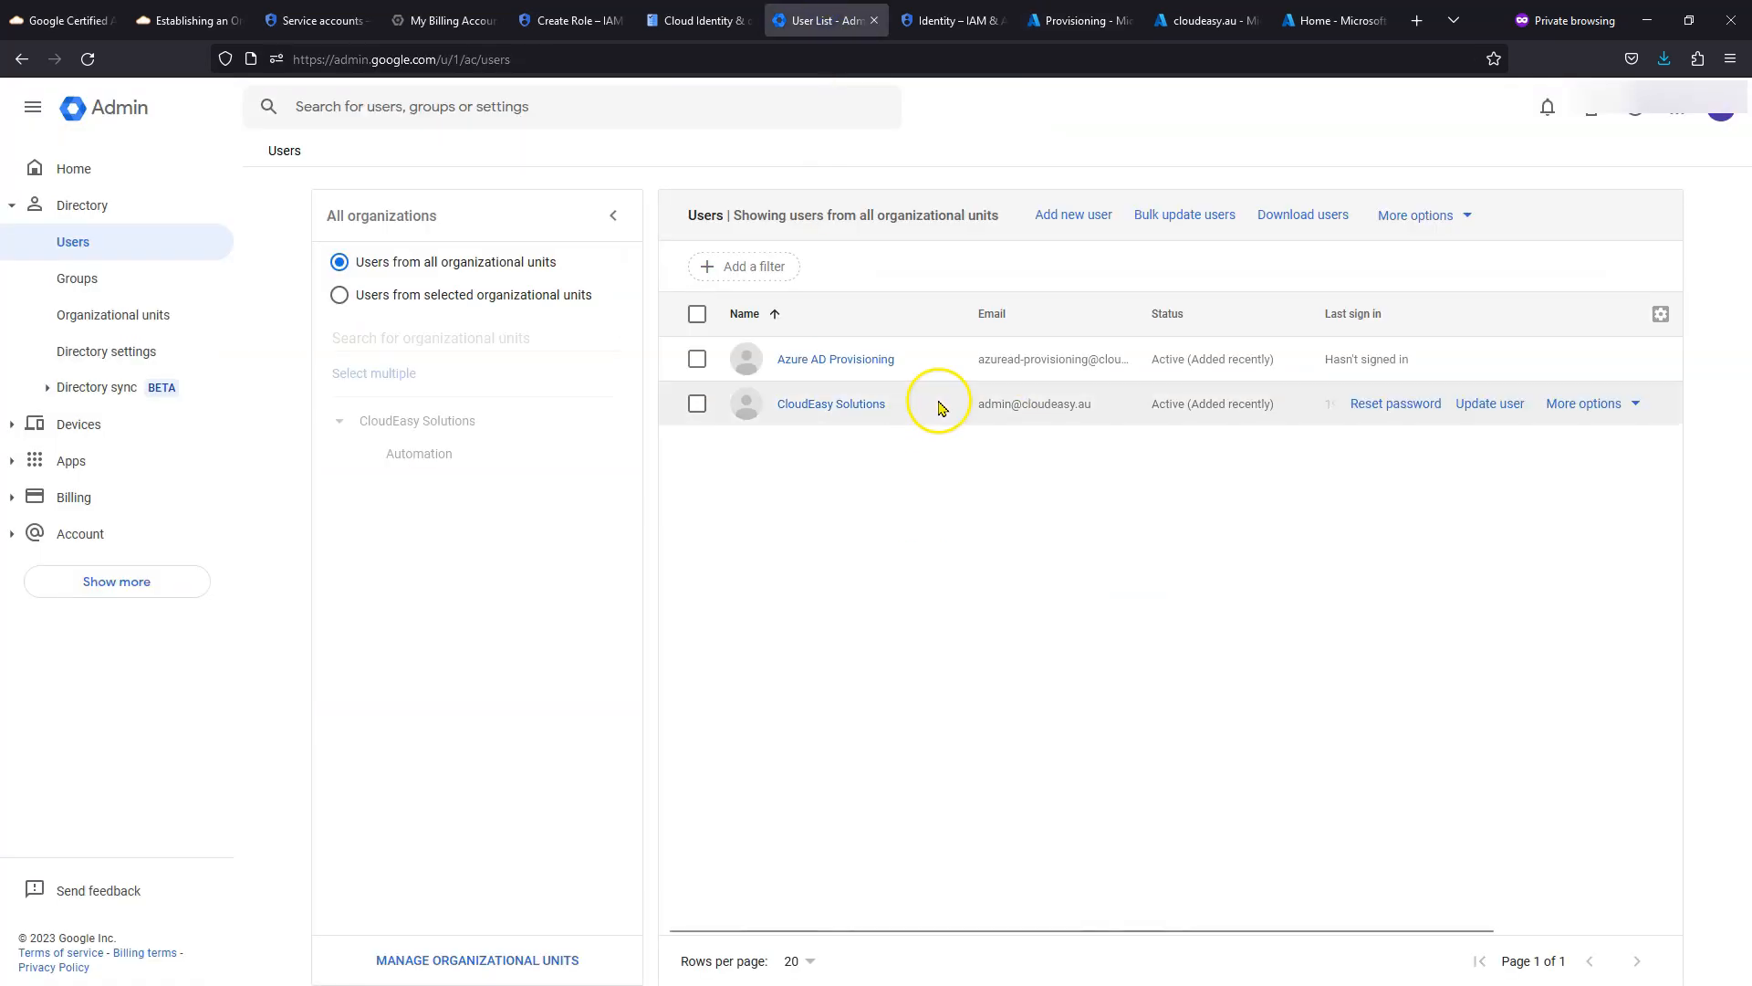
drag(978, 359, 1091, 359)
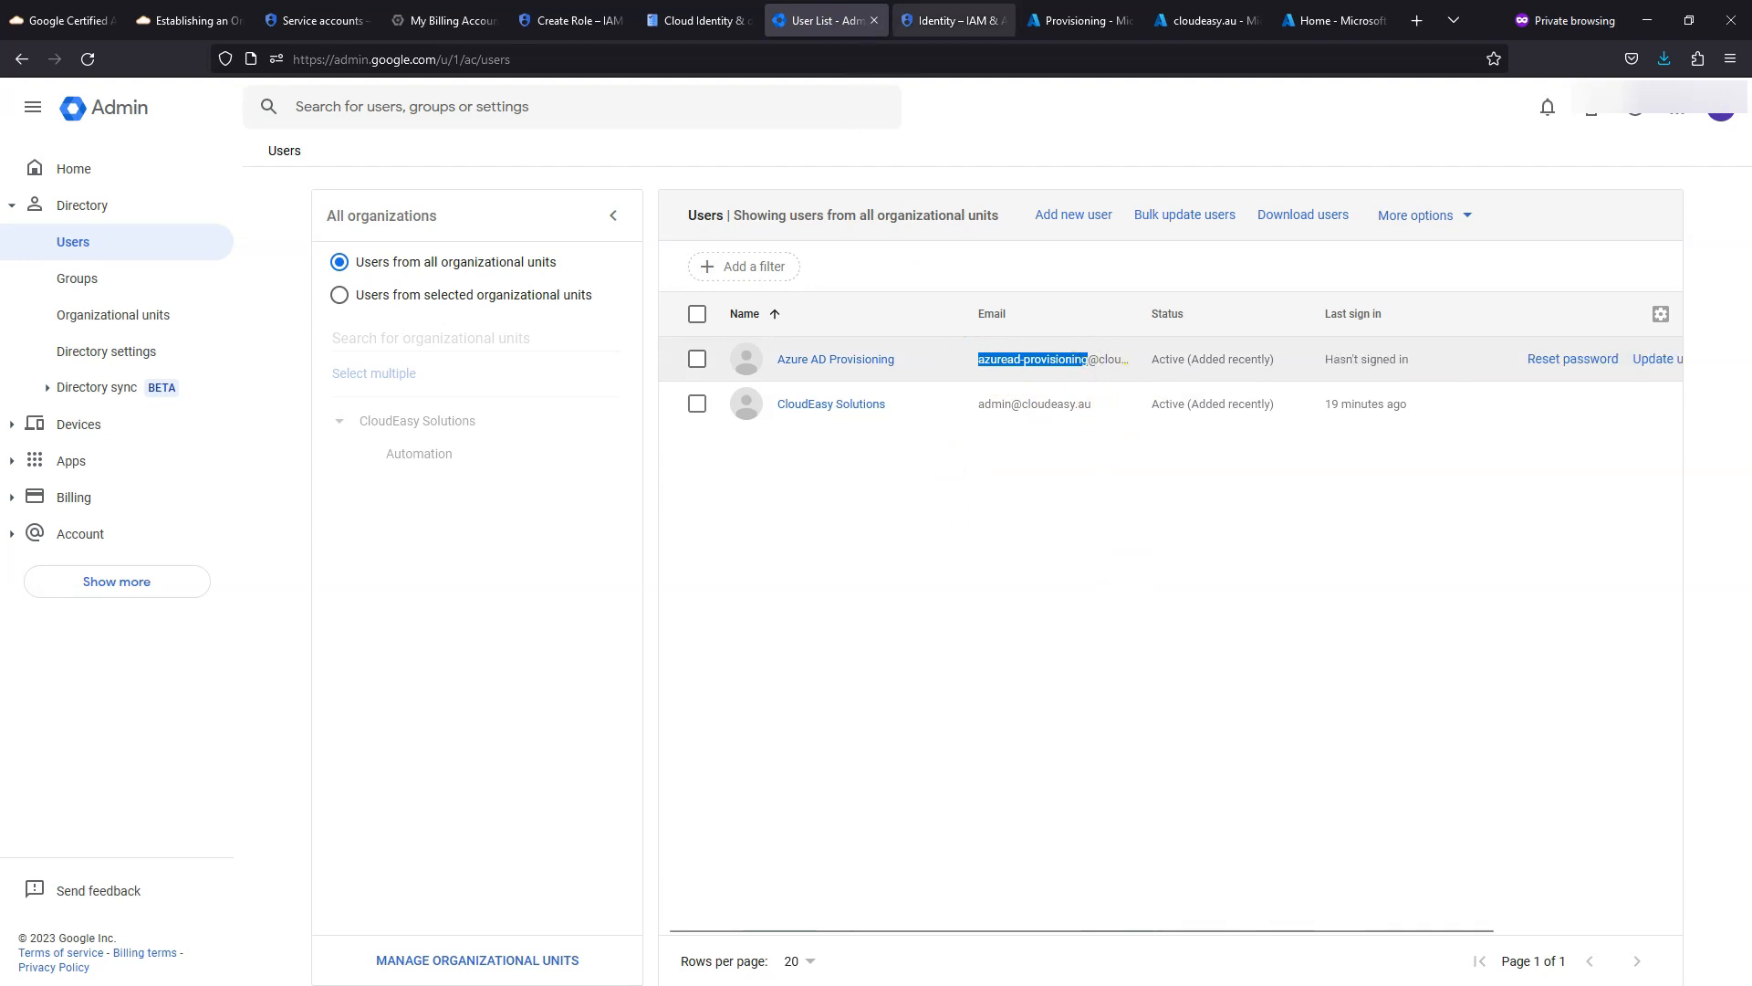
key(alt+Tab)
key(ctrl+v)
text(@clo)
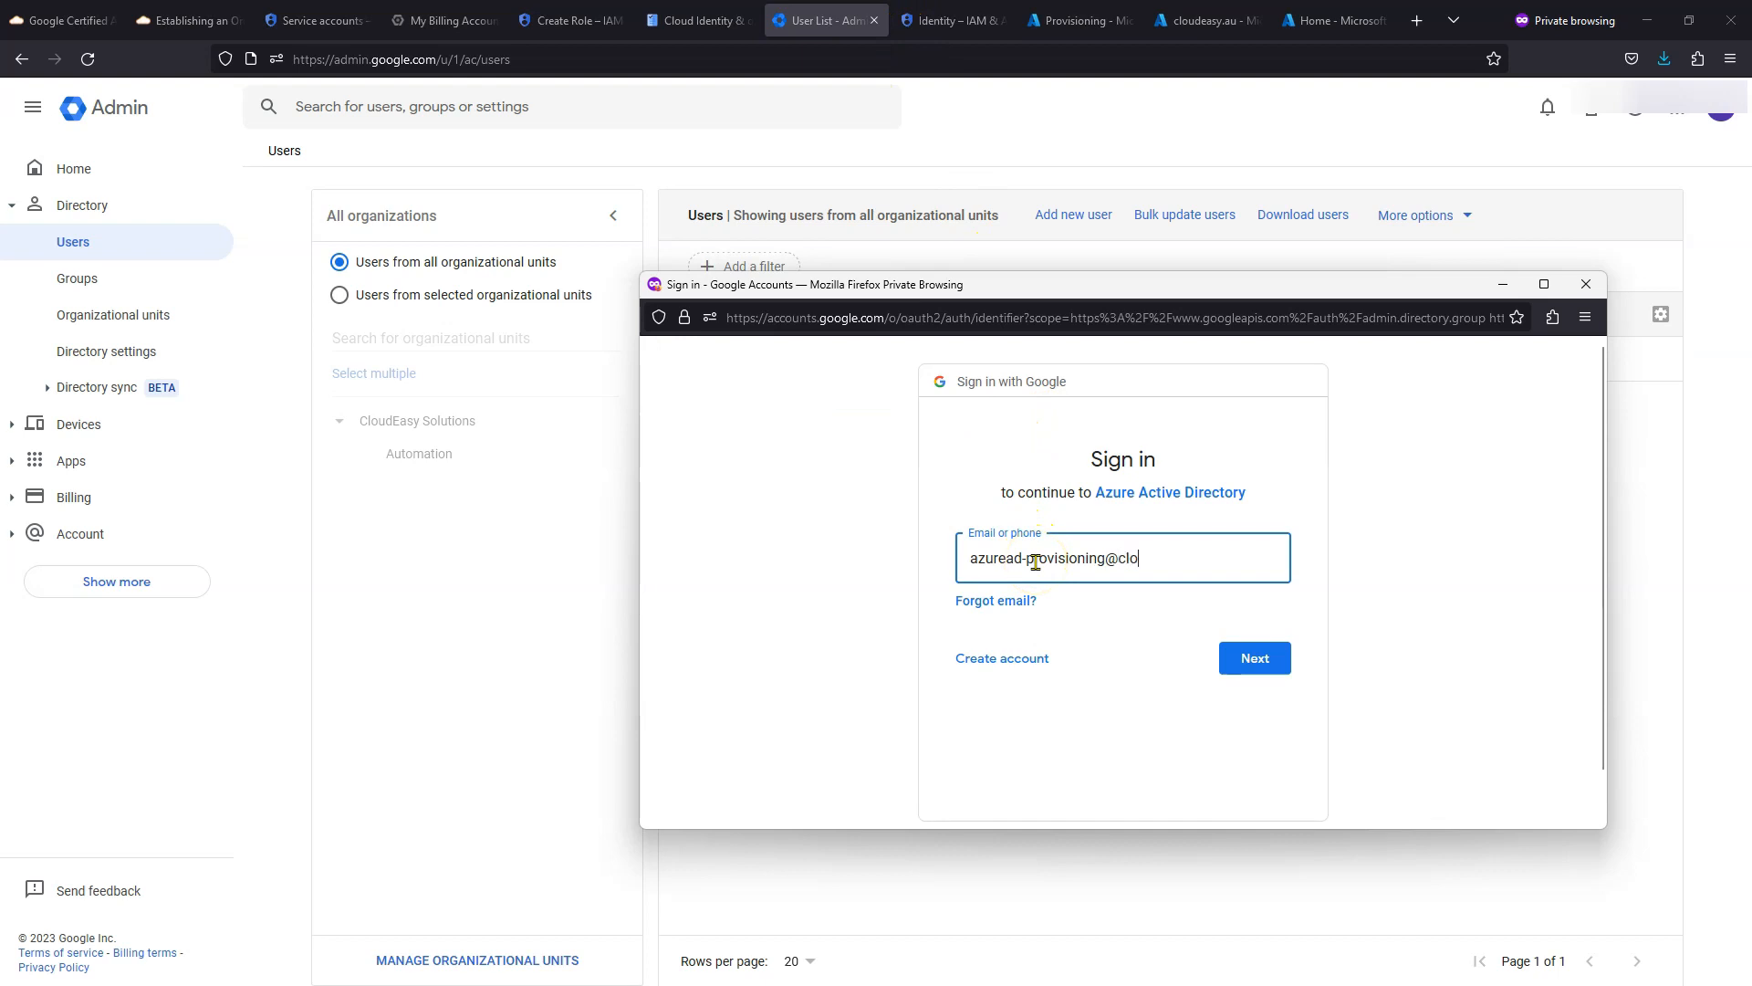
text(udeasy.a)
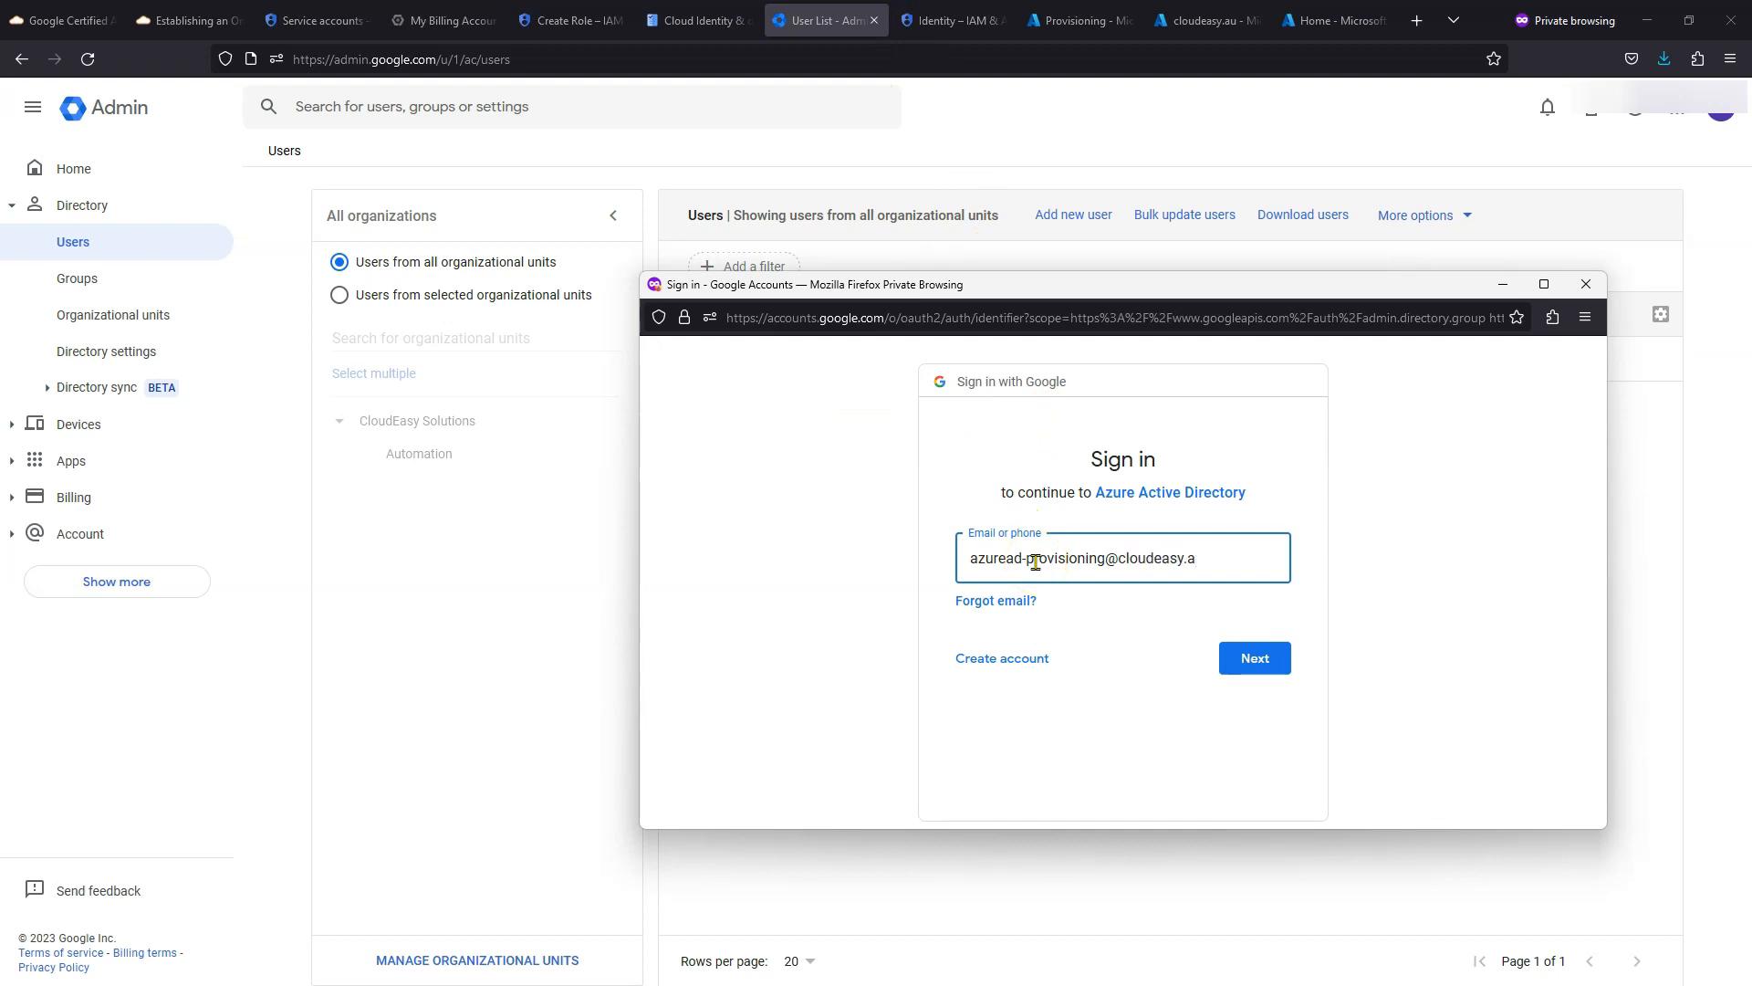
text(u)
click(1263, 658)
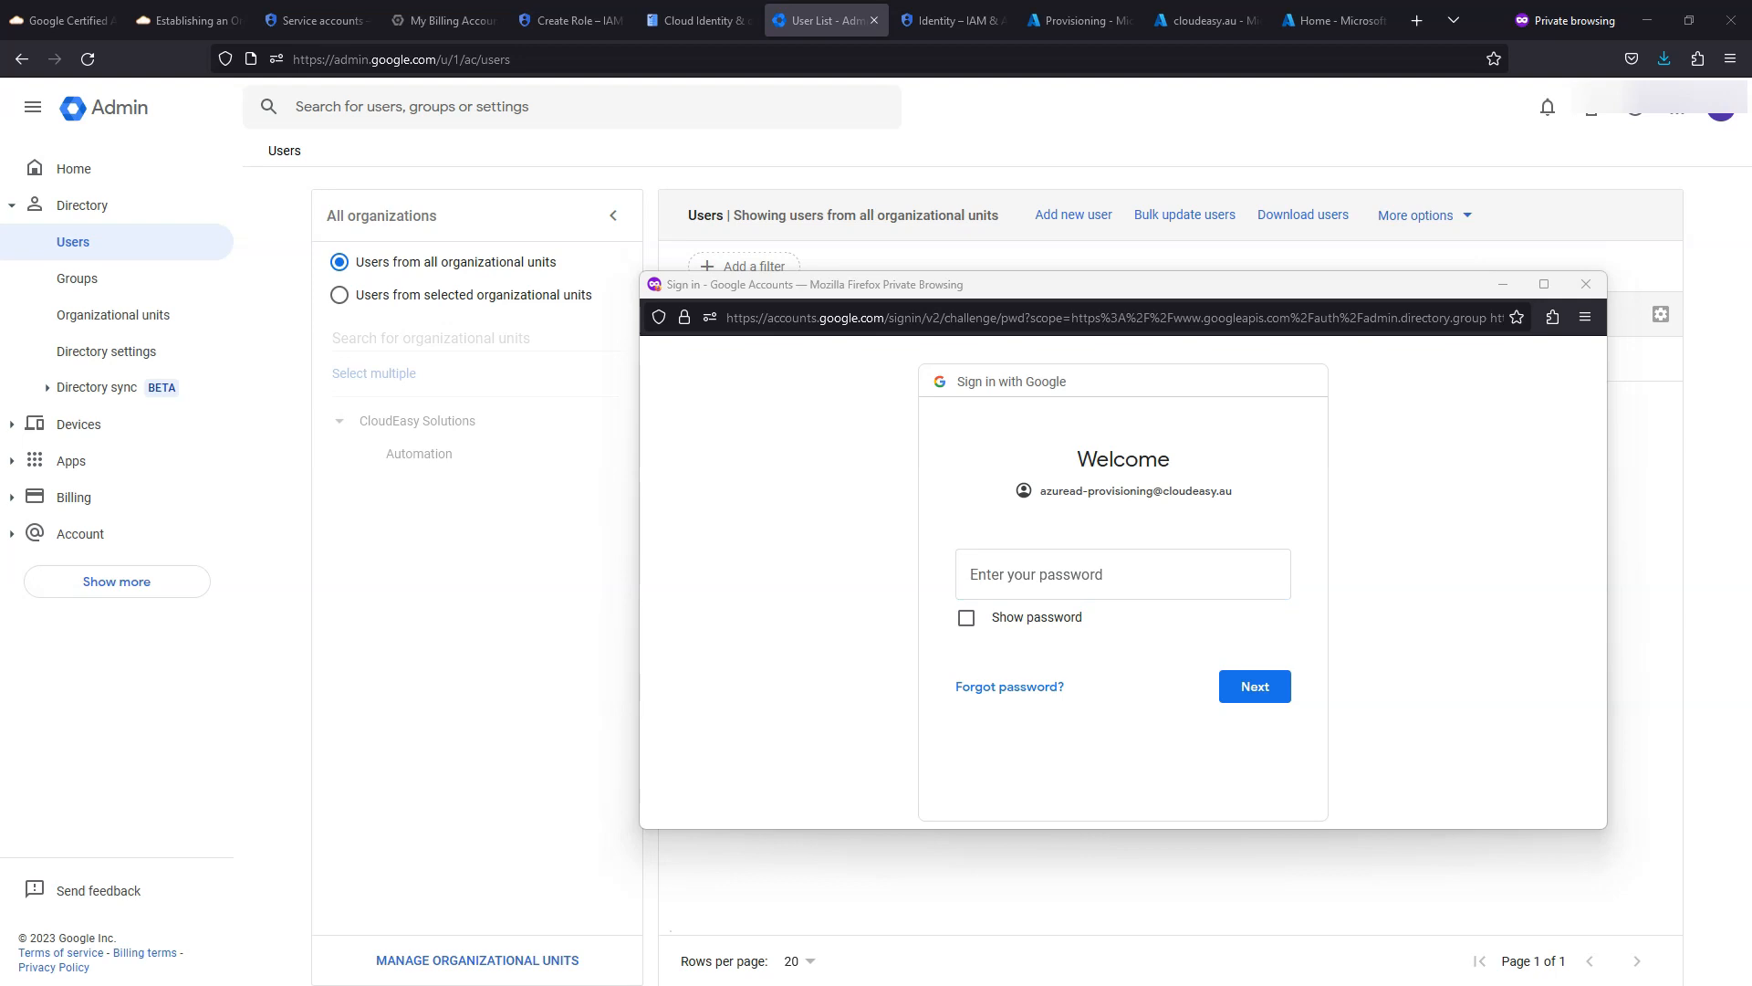
- Enter the account password, accept the new-account terms, and return to the Azure provisioning page
click(1009, 573)
key(ctrl+v)
click(1249, 694)
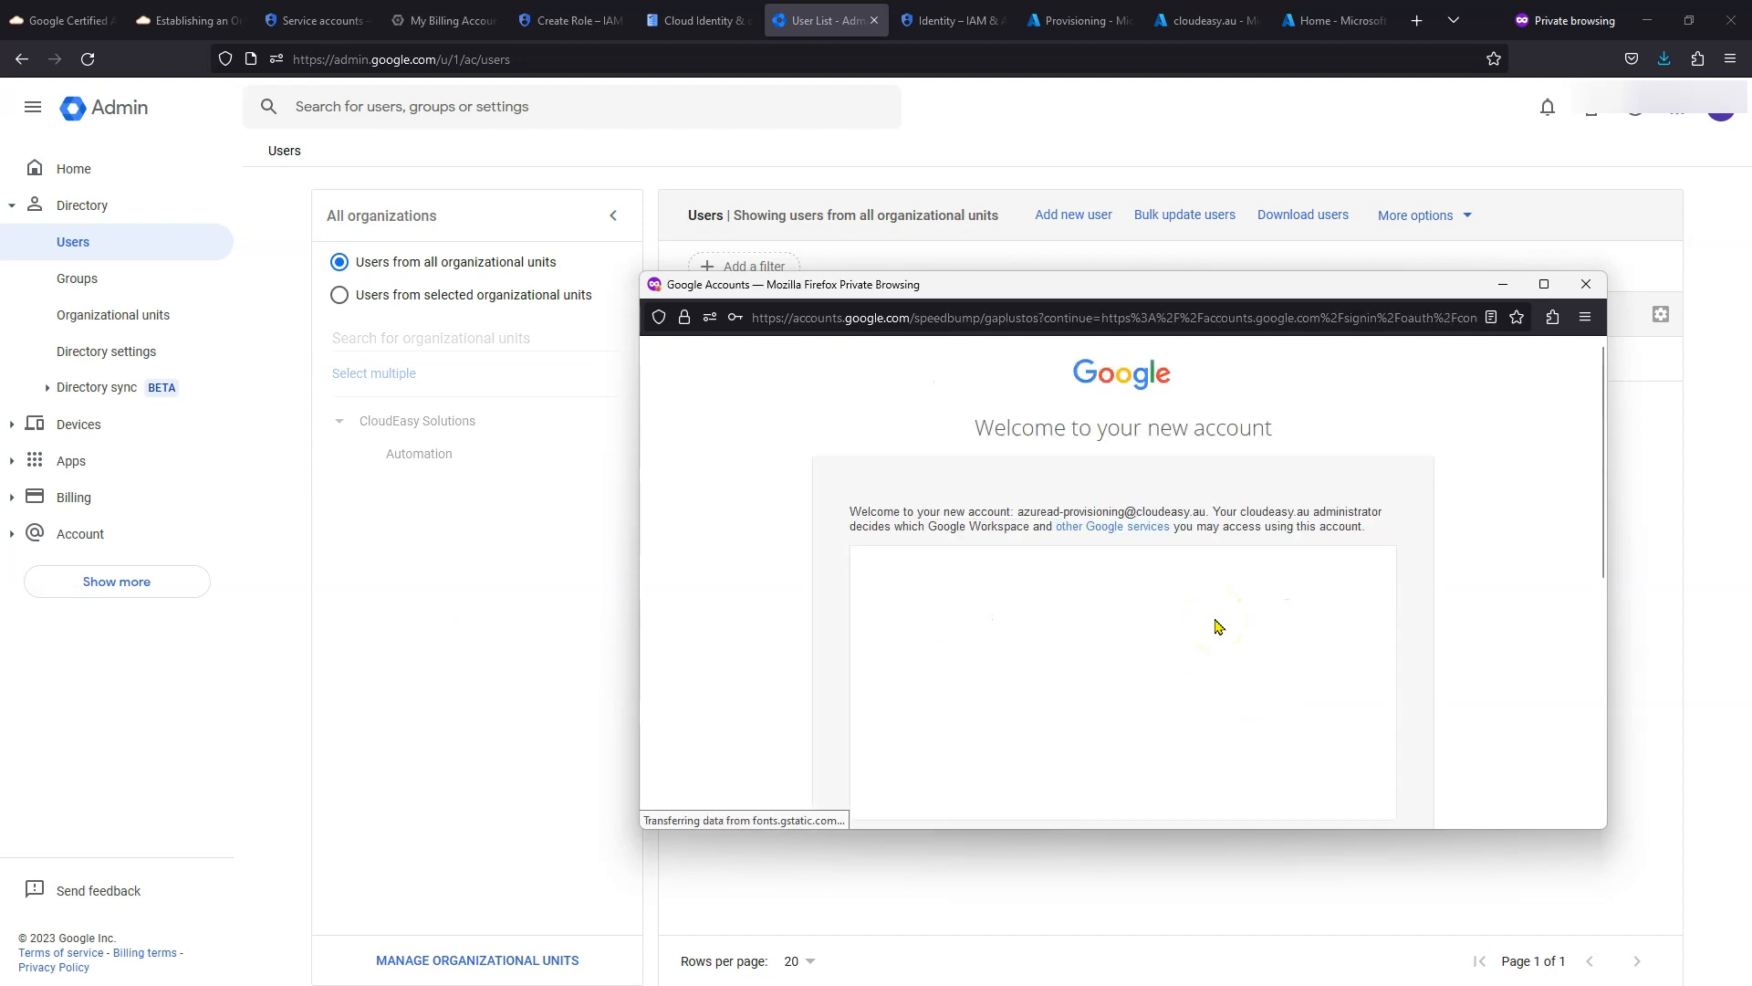
drag(1034, 293, 738, 211)
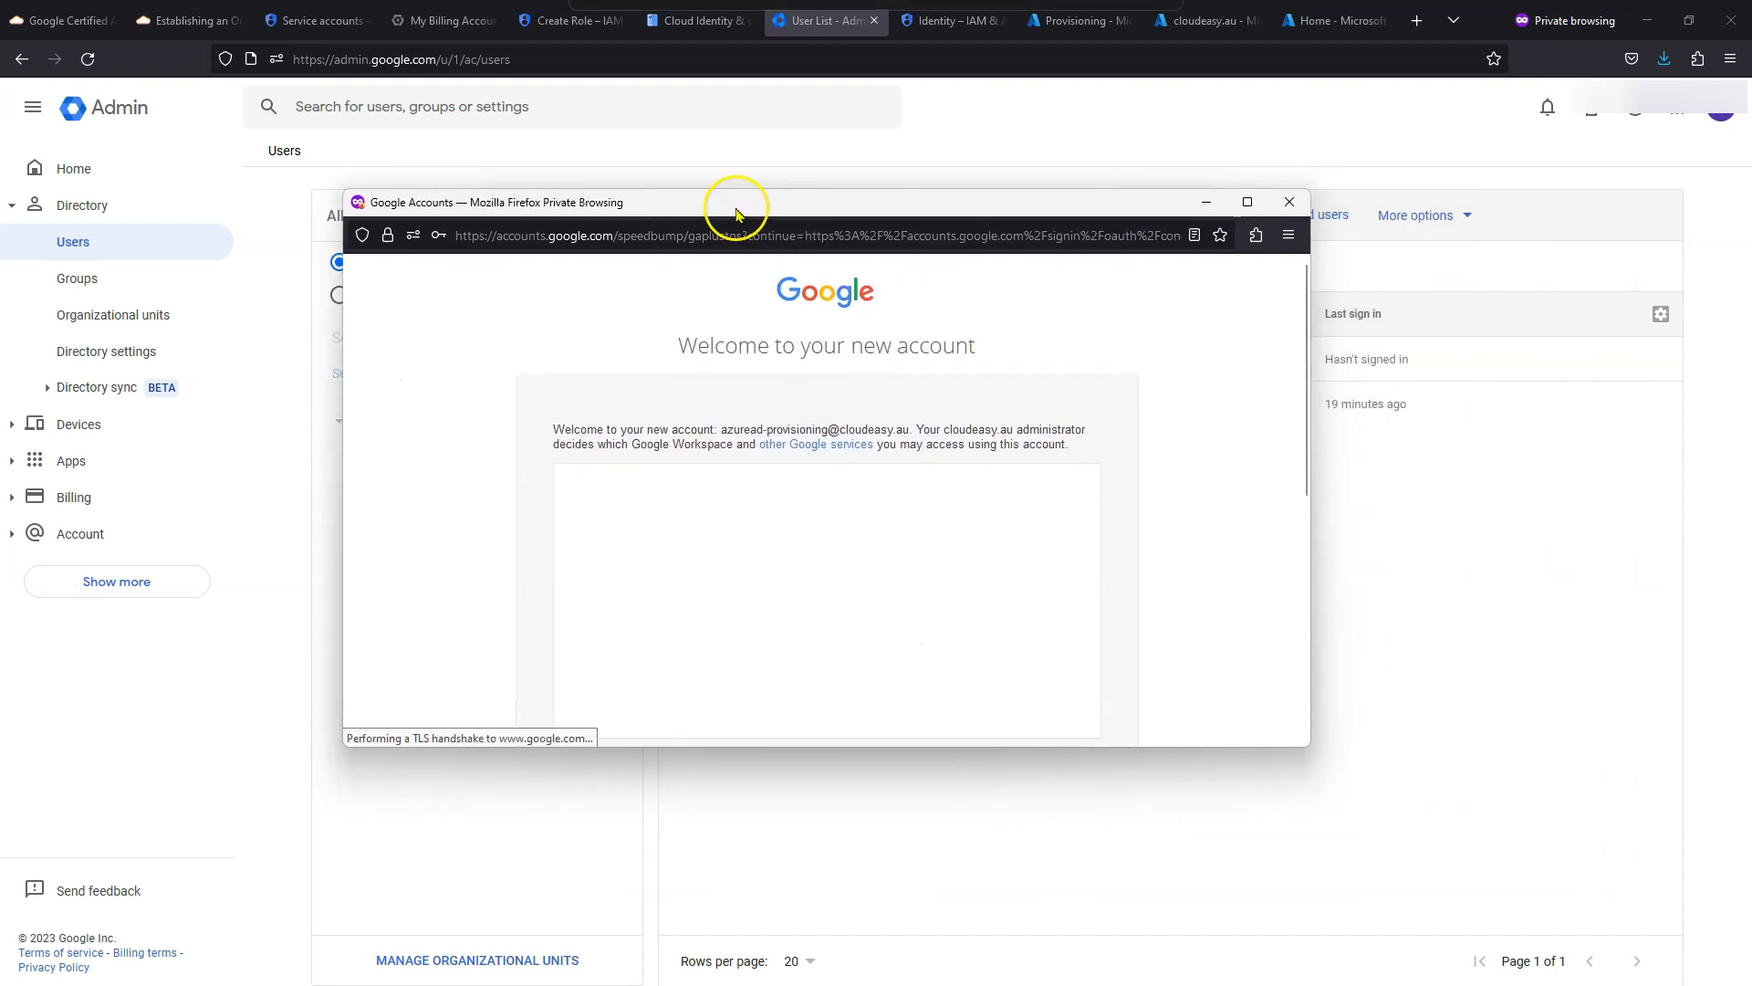
scroll(1055, 540, down, 5)
scroll(1123, 539, down, 5)
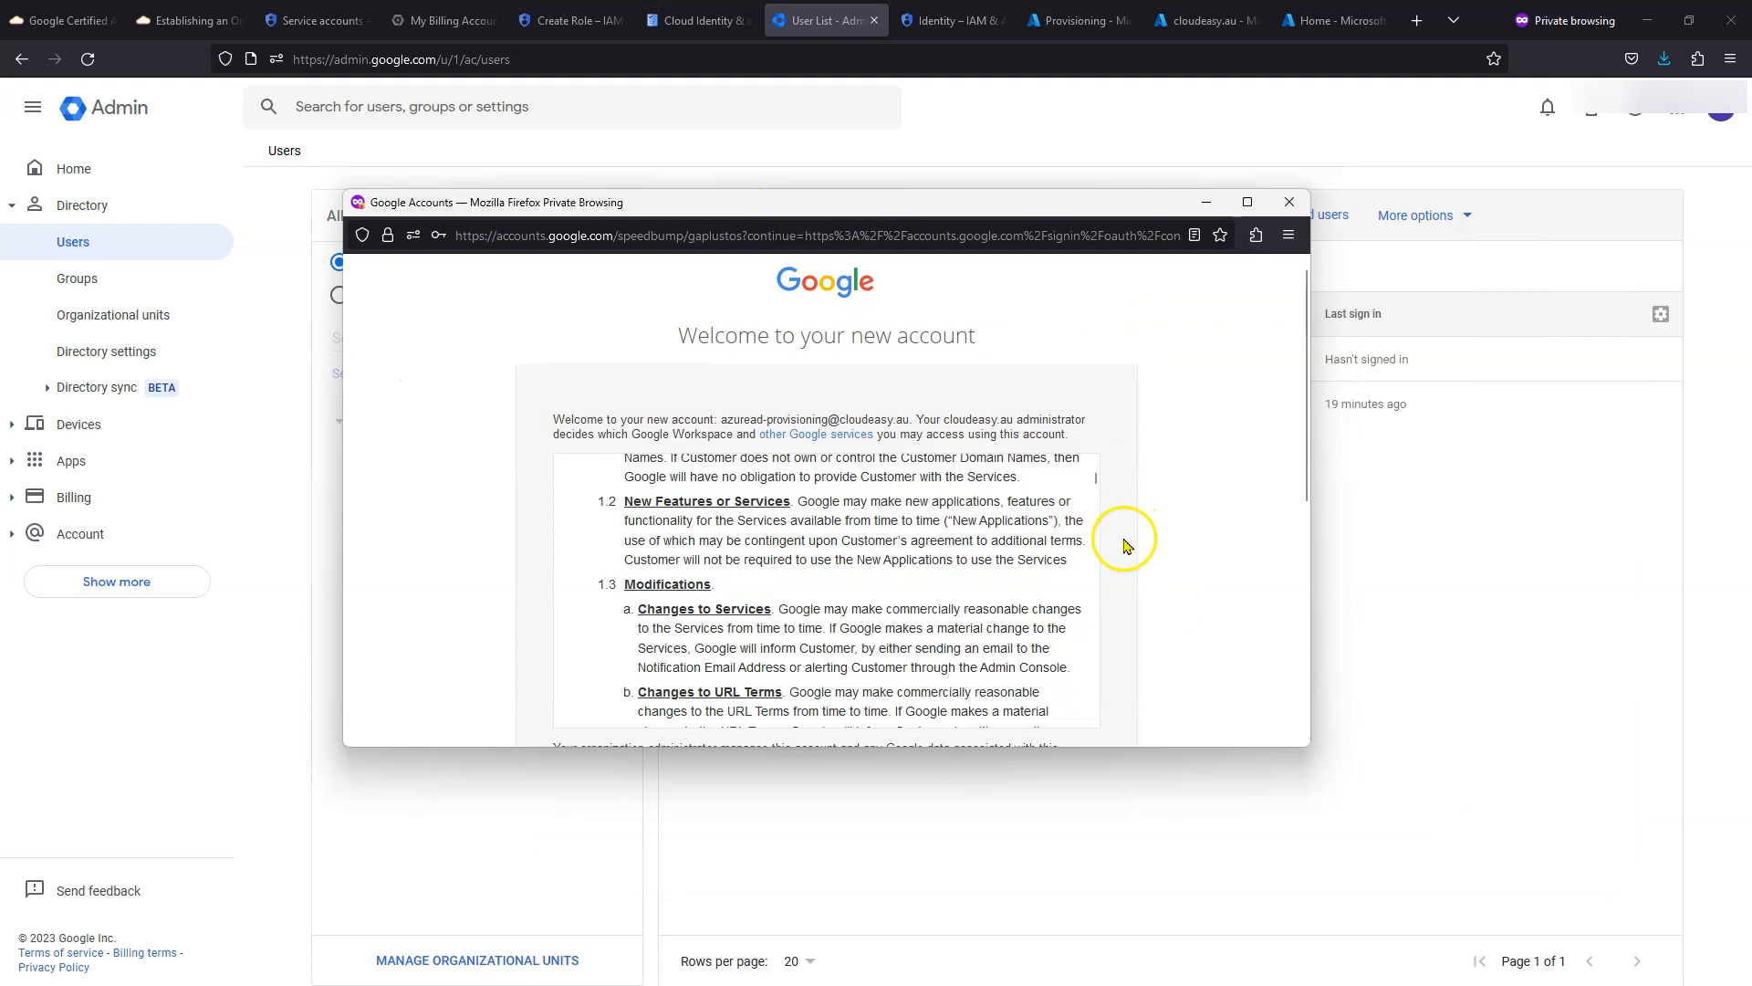
scroll(968, 465, up, 3)
scroll(943, 430, down, 10)
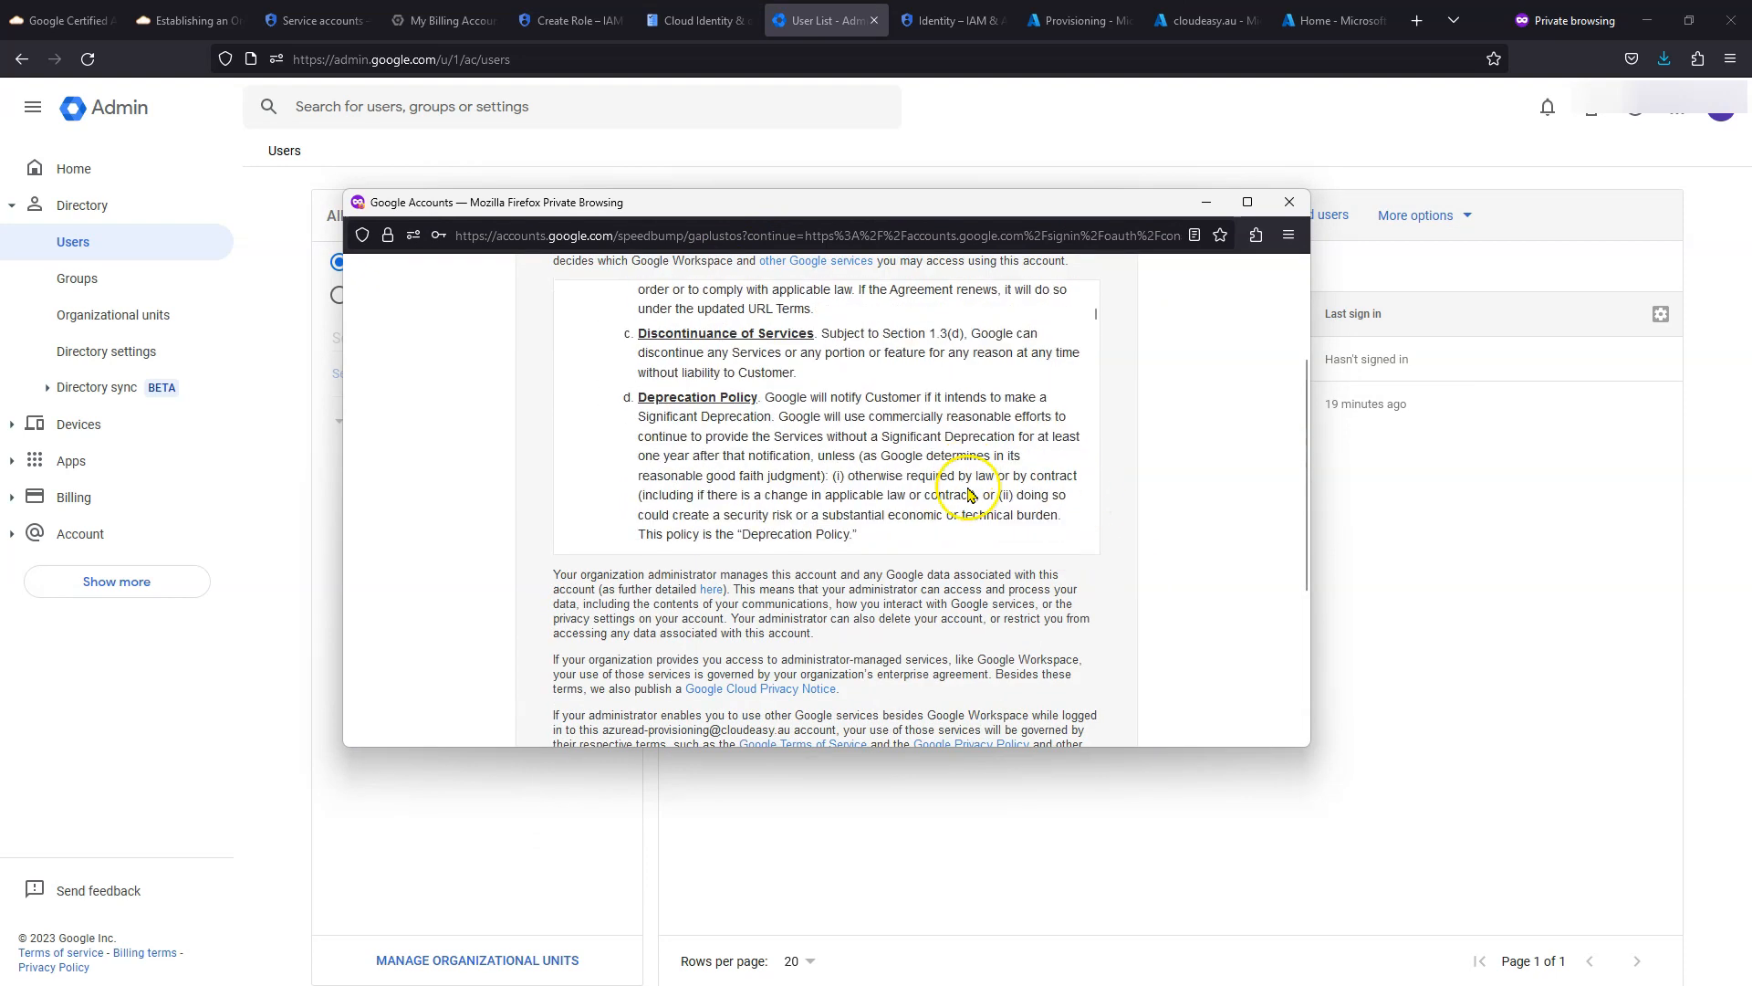
scroll(1162, 521, down, 5)
click(897, 582)
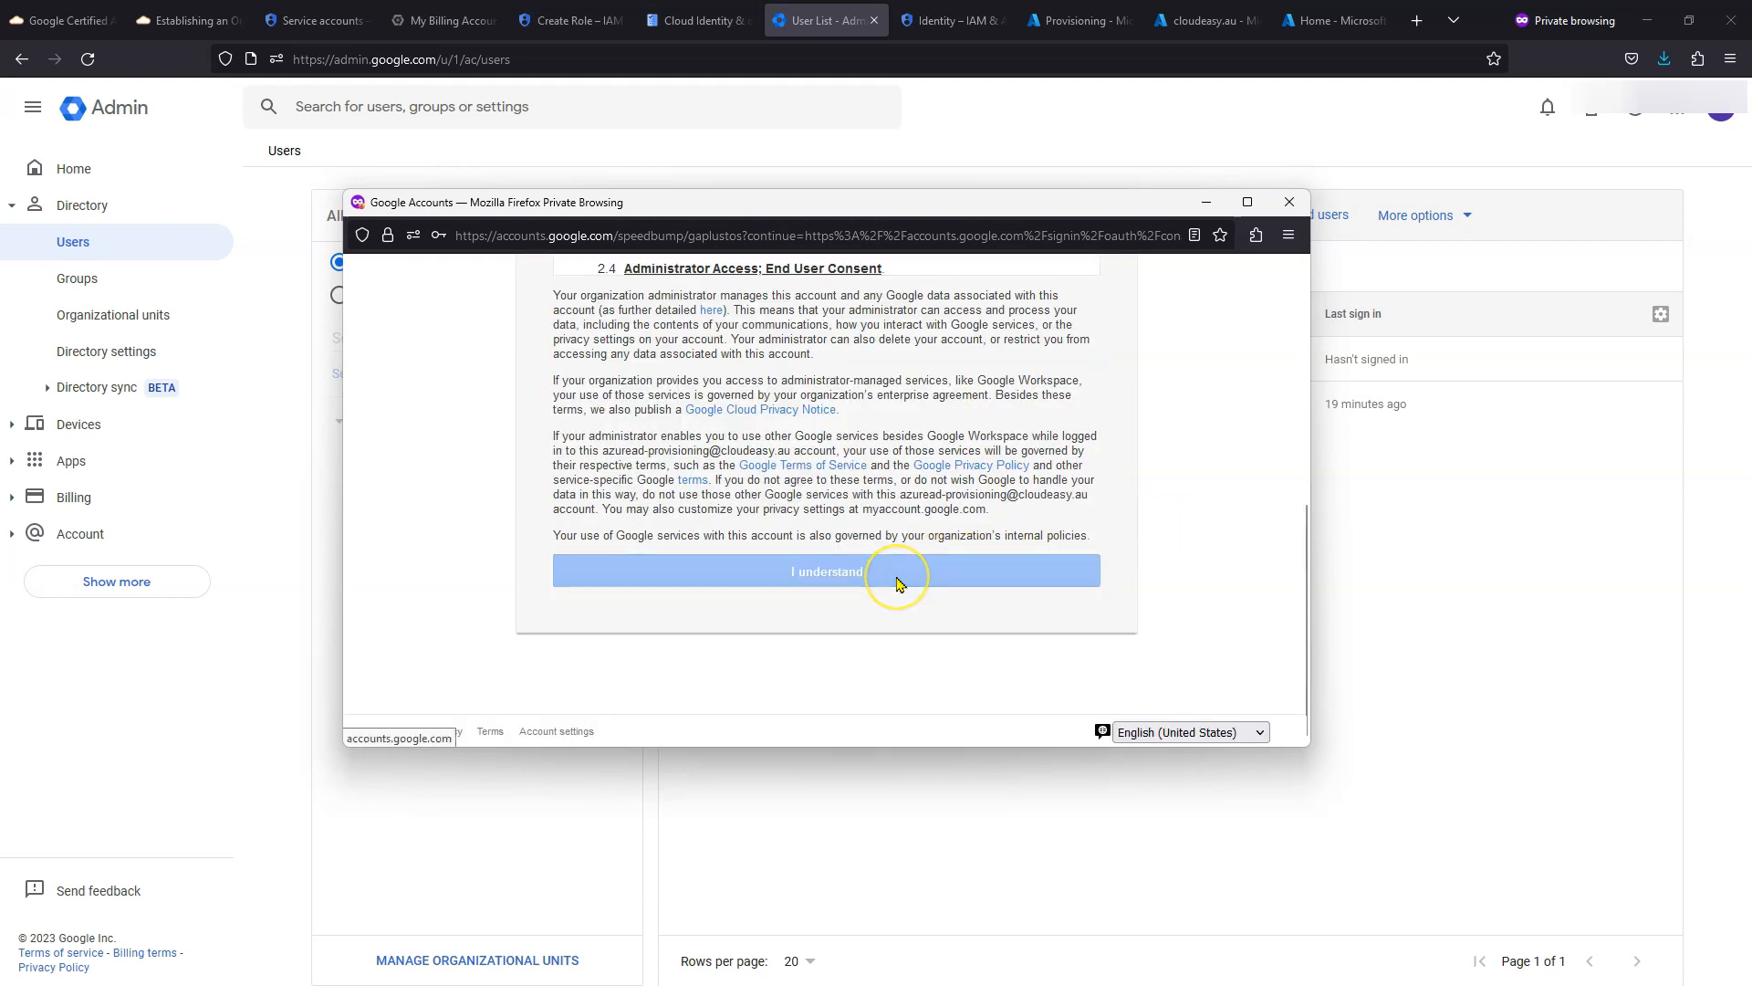
click(1063, 18)
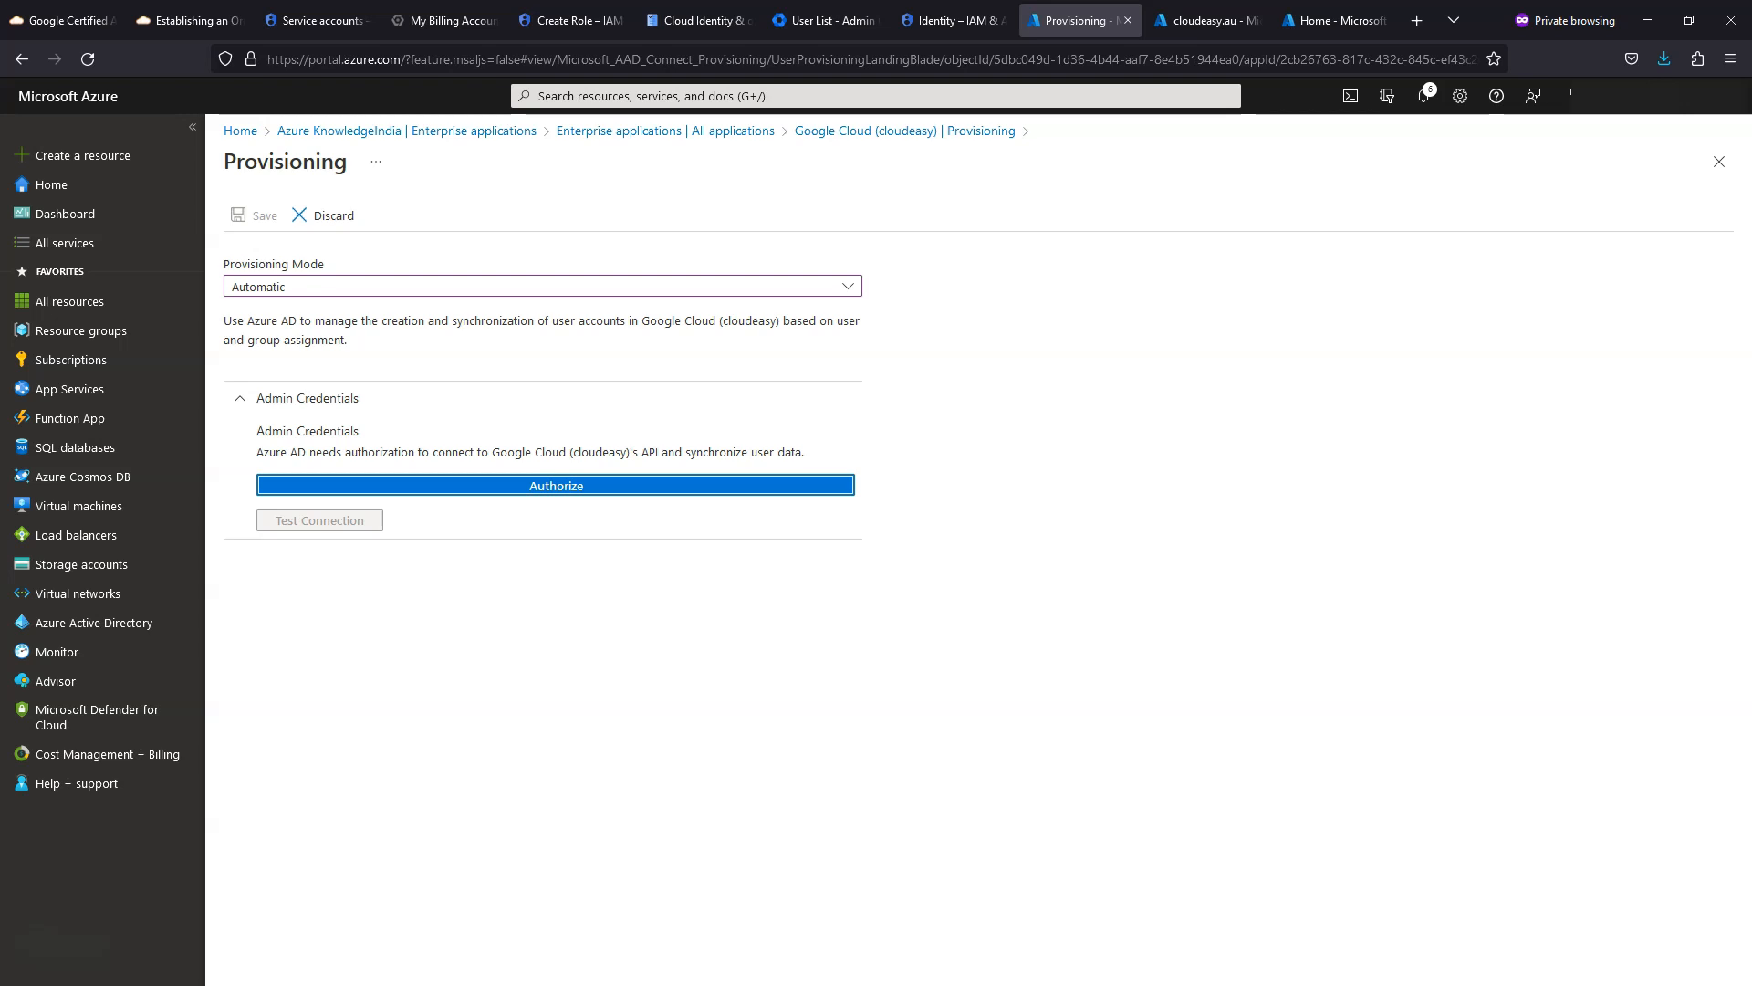
- Authorize Azure AD with the provisioning Google account, allow access, and test the connection
click(1013, 698)
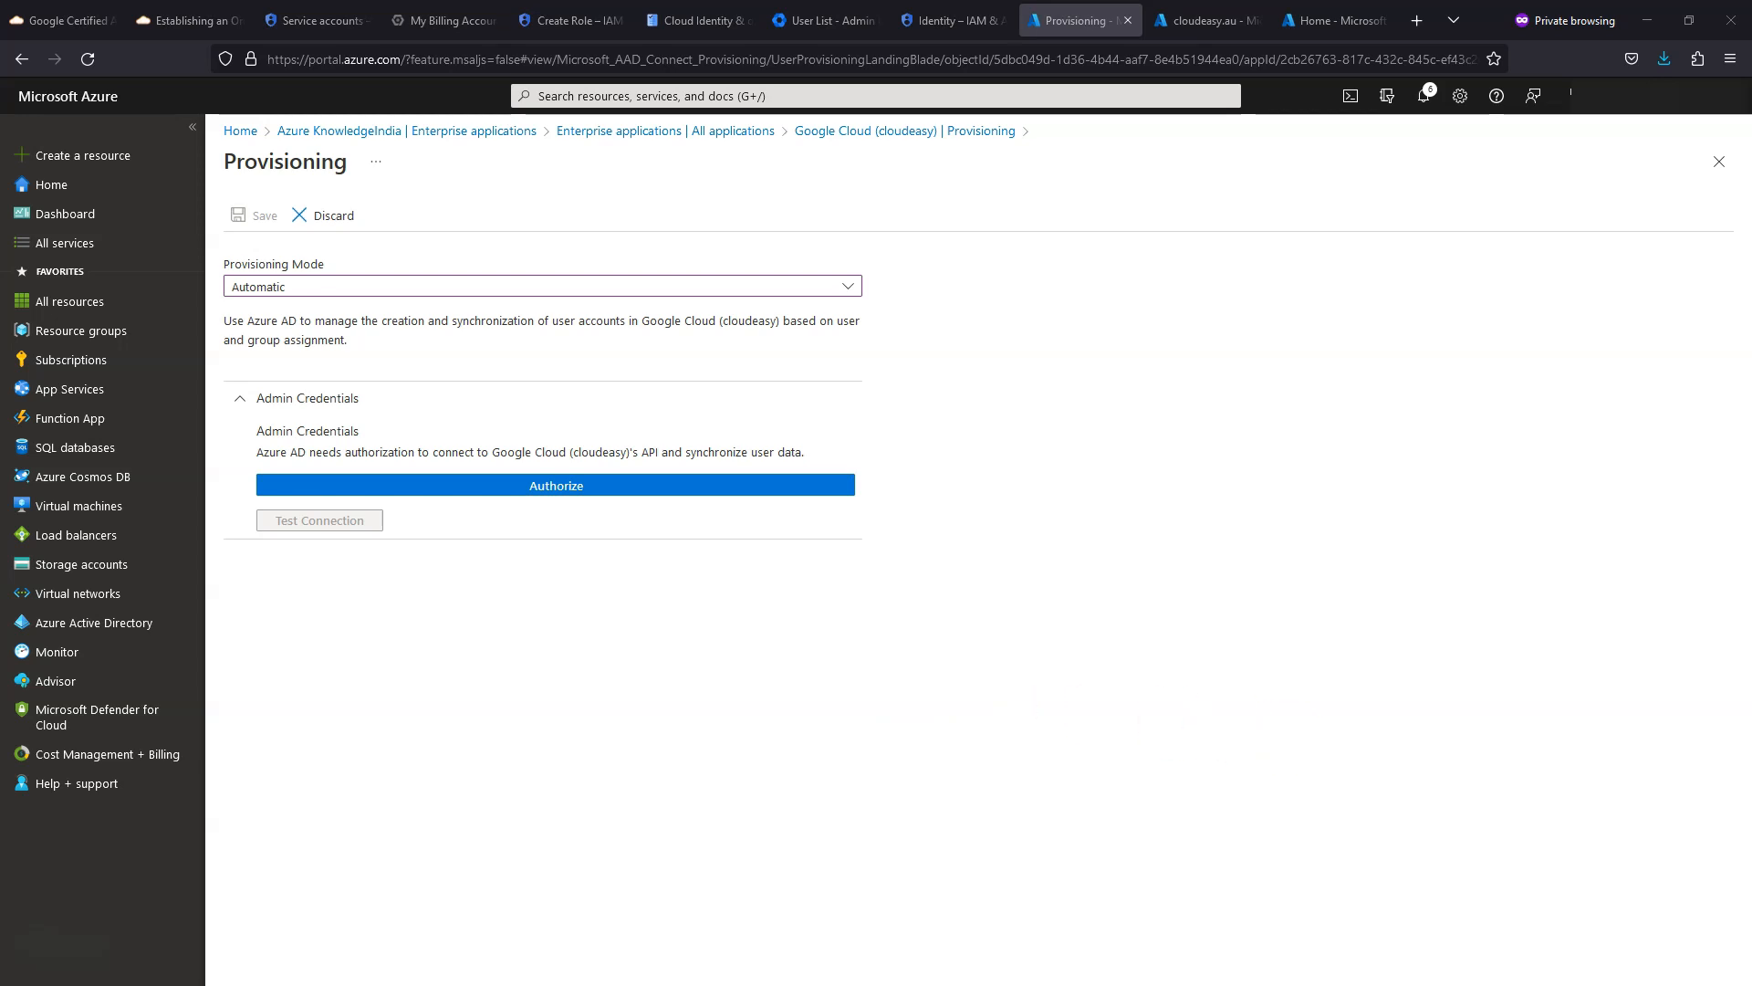
scroll(1013, 521, down, 3)
scroll(824, 484, up, 4)
scroll(824, 484, down, 4)
drag(1077, 746, 1086, 957)
click(923, 830)
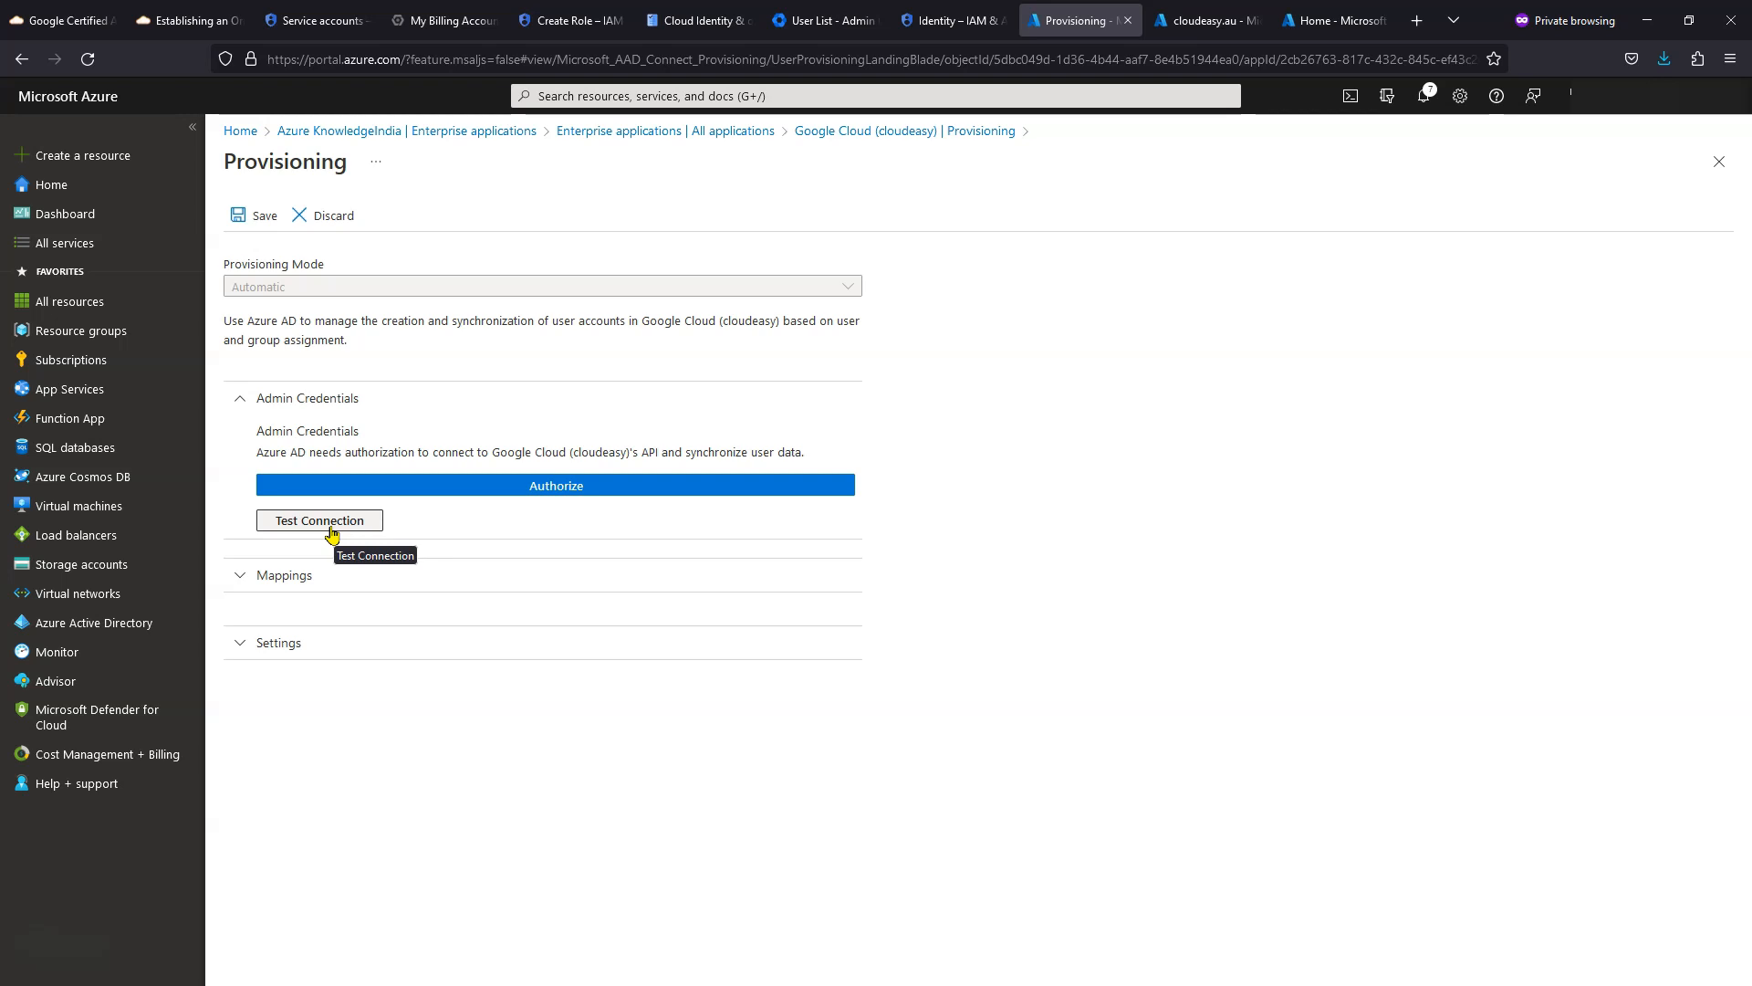
click(321, 524)
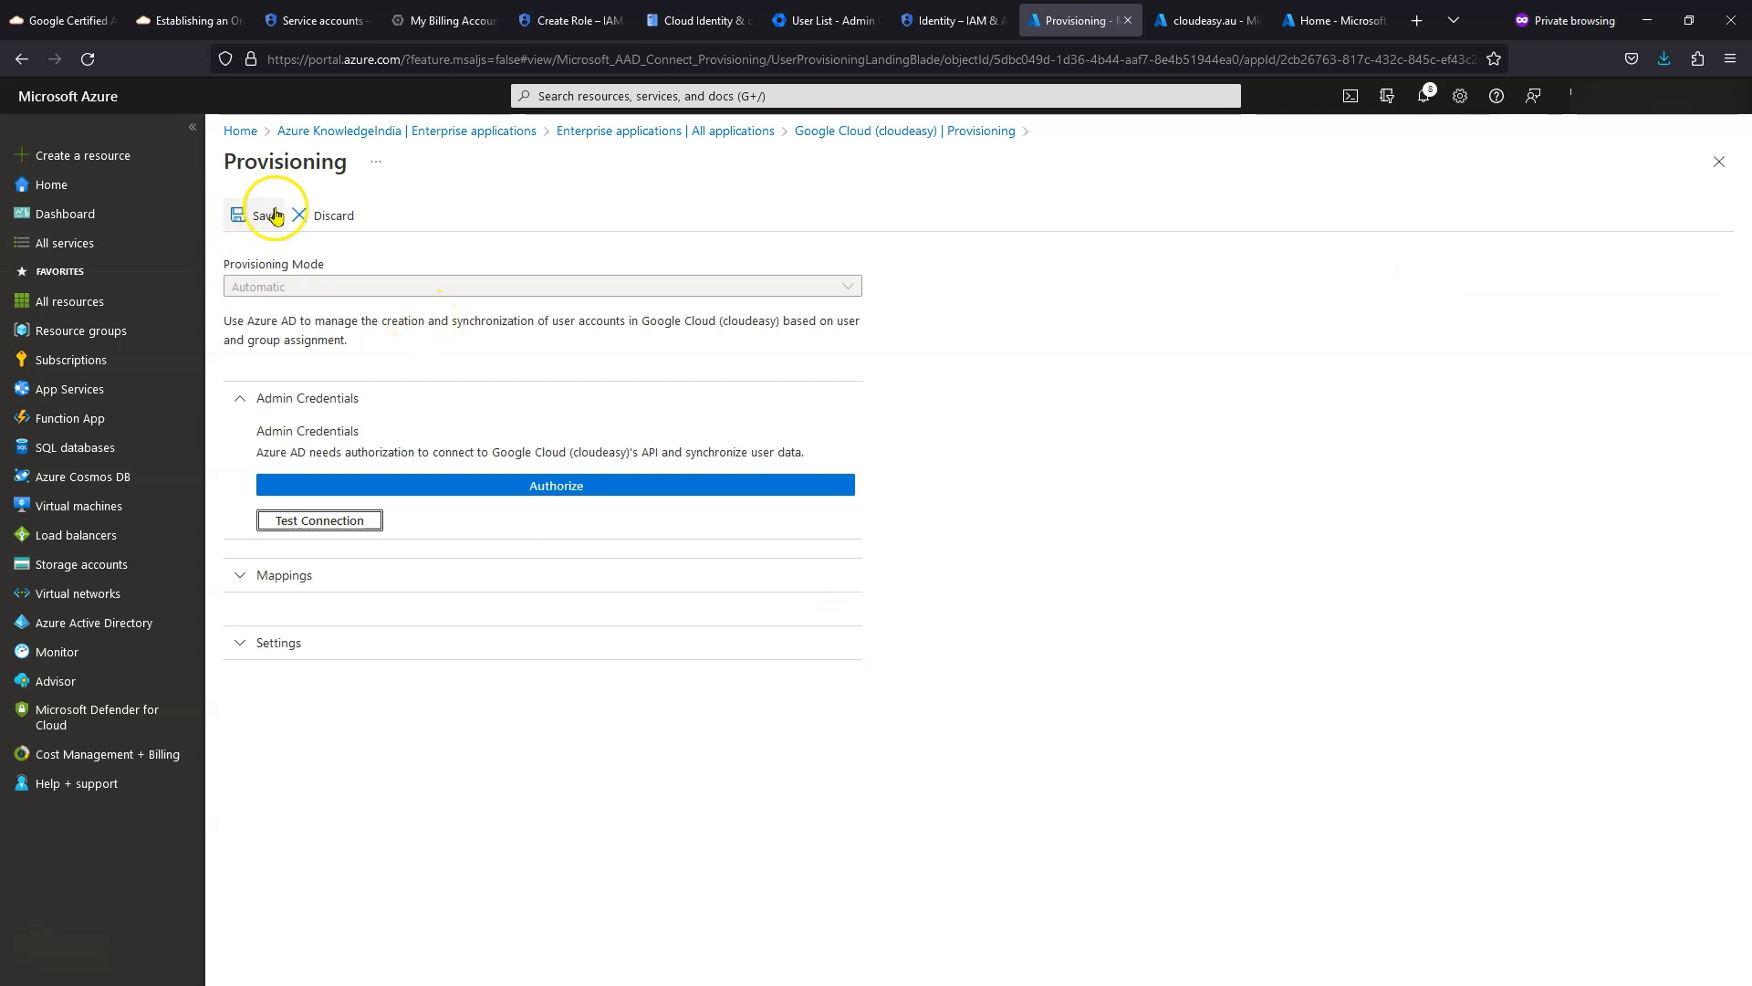
- Expand Mappings and save the automatic provisioning settings
click(265, 575)
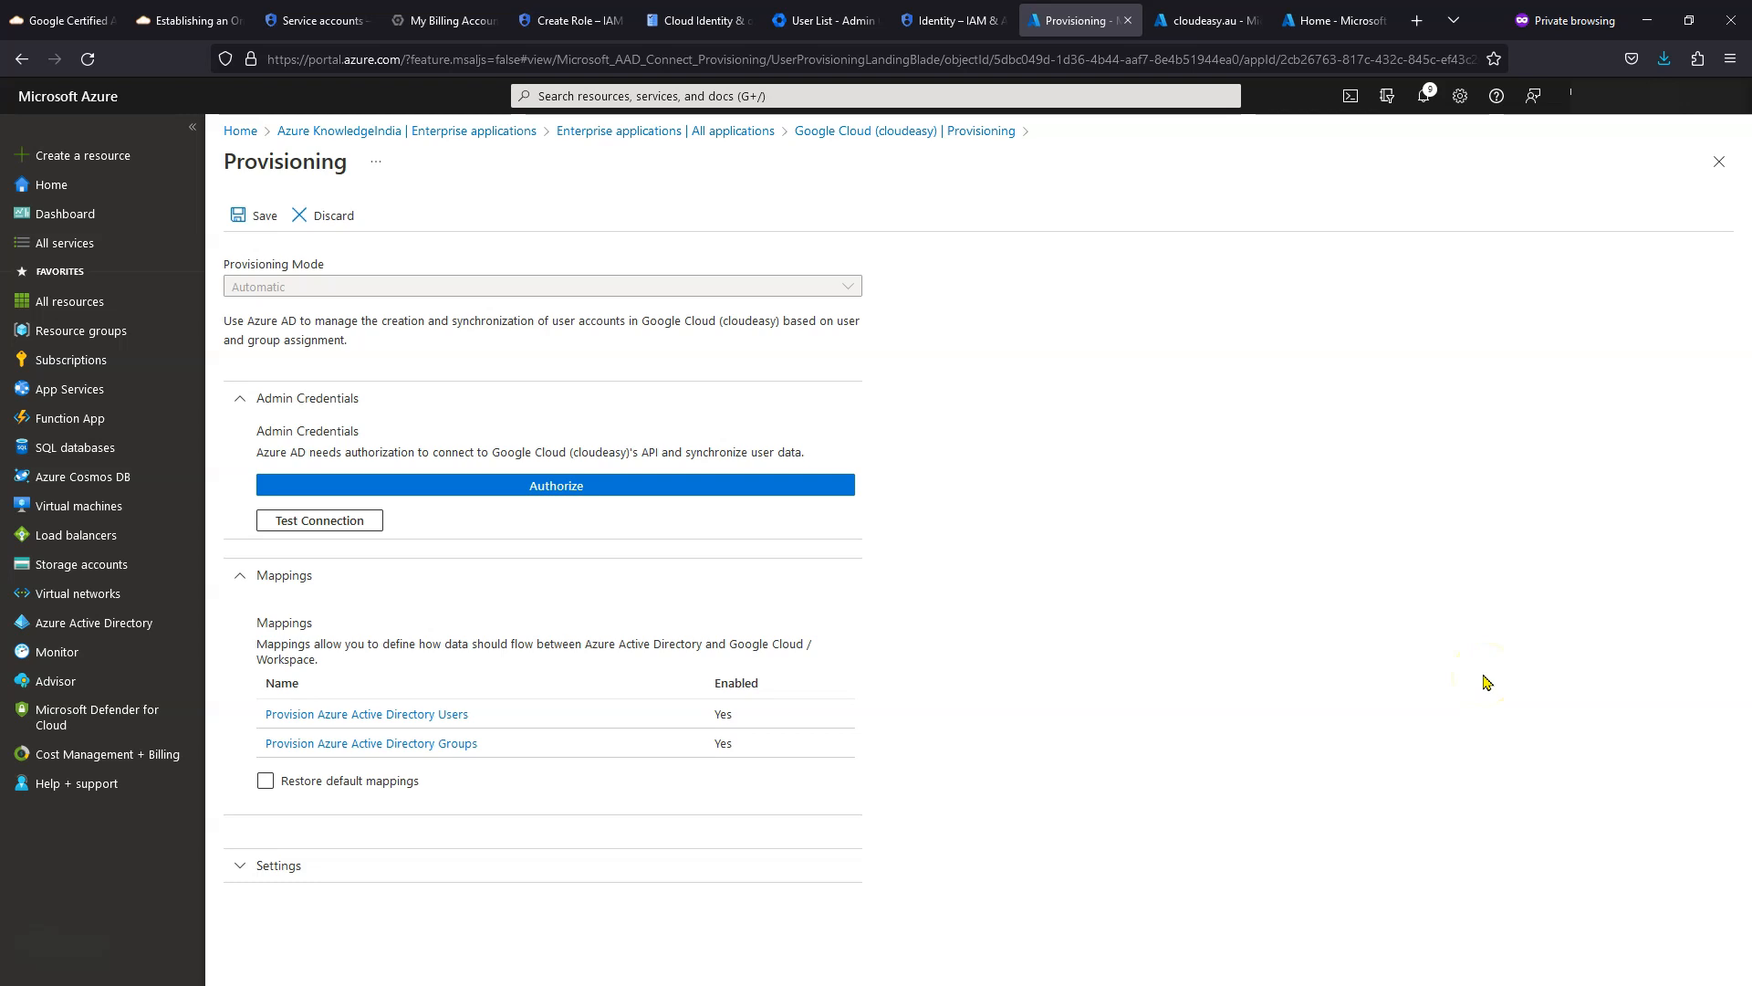
click(246, 217)
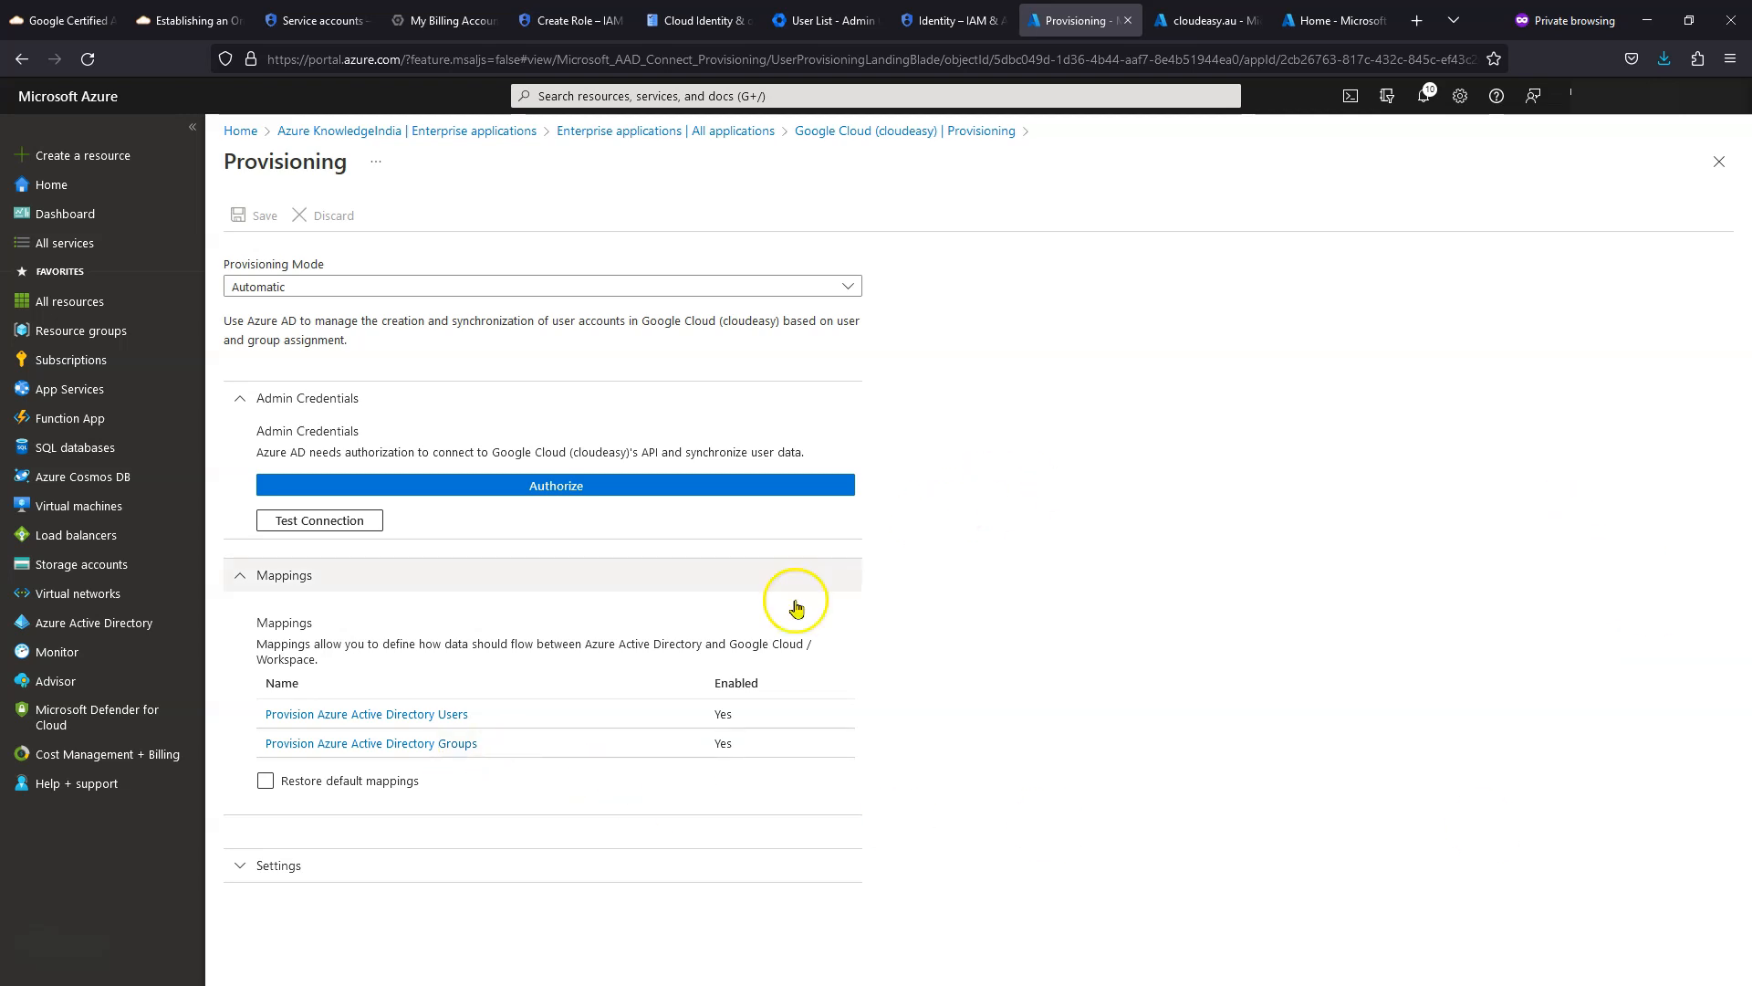
- Open the Azure AD Users attribute mappings and edit the surname → name.familyName mapping
click(410, 722)
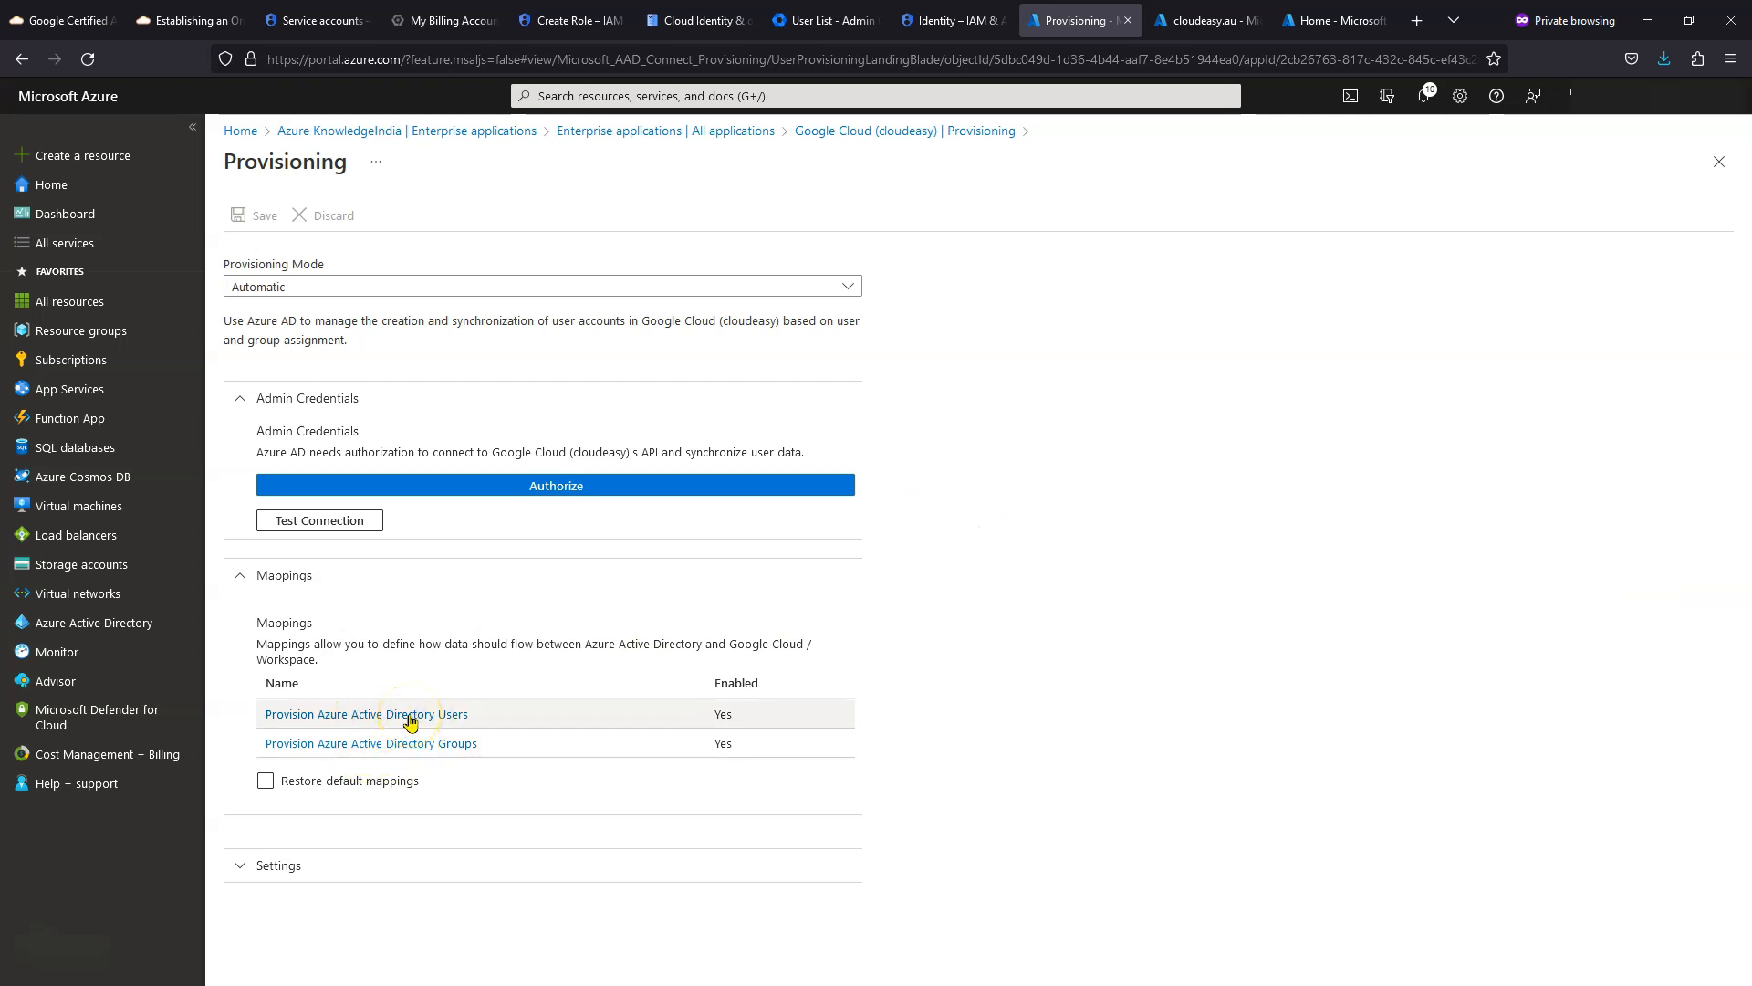
click(410, 720)
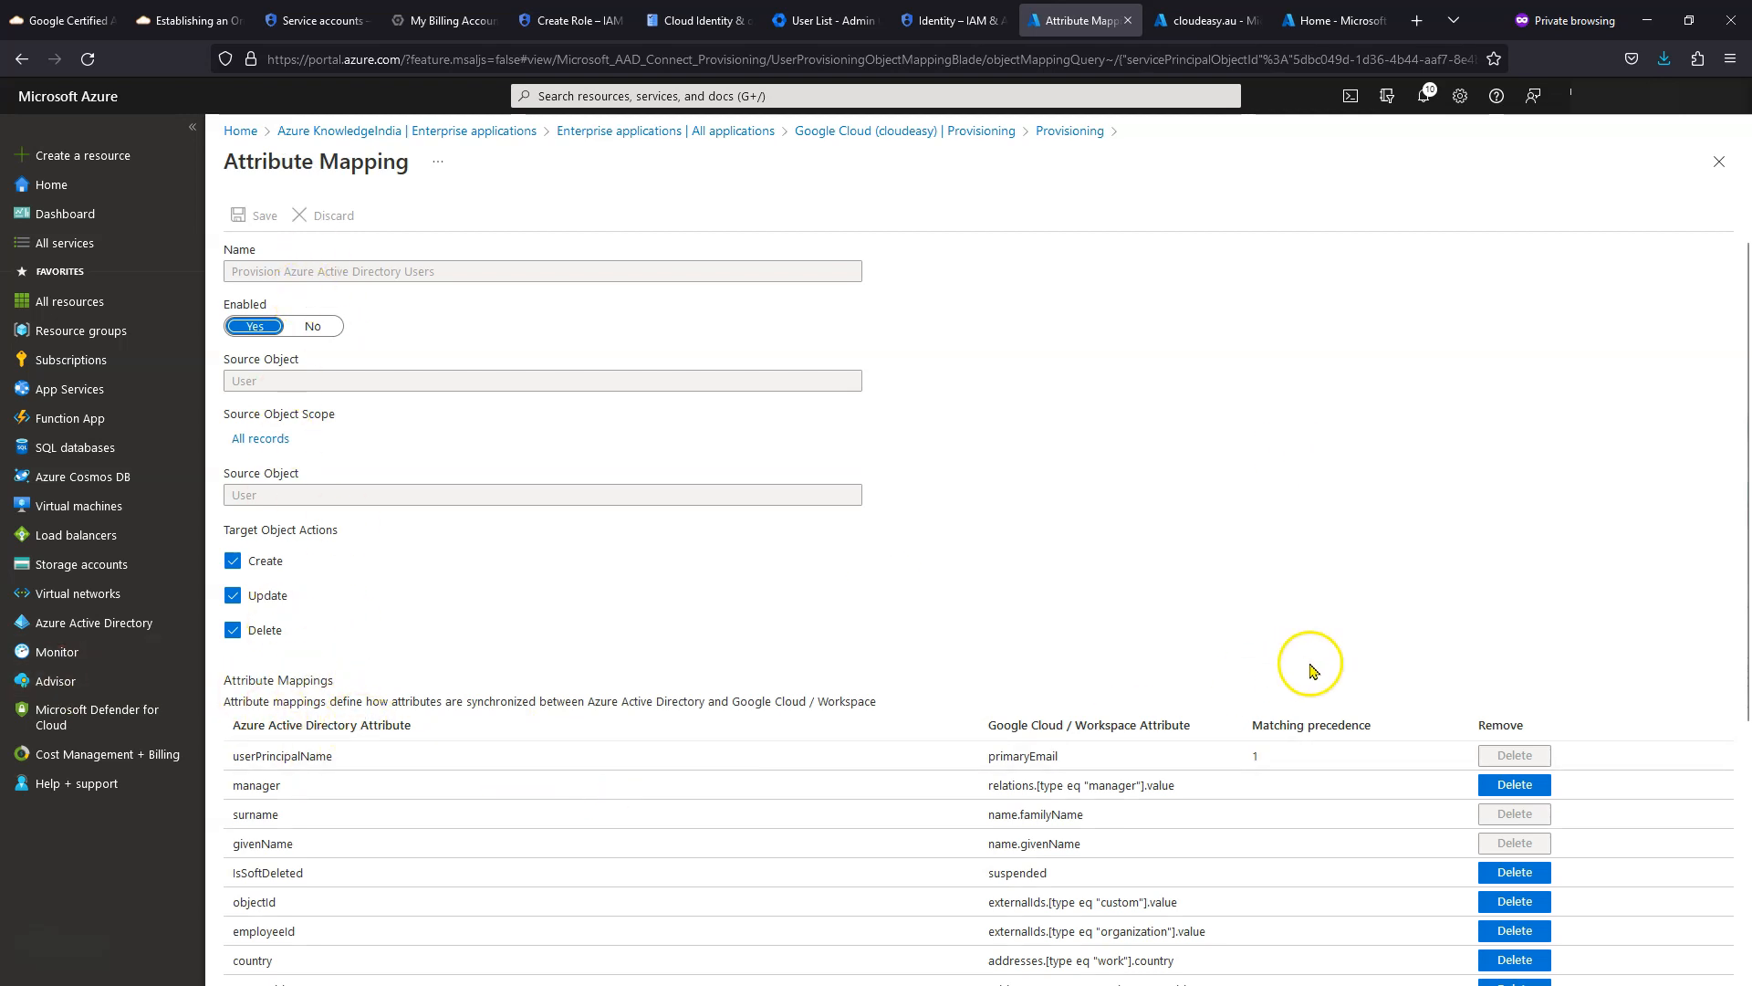
scroll(352, 743, down, 3)
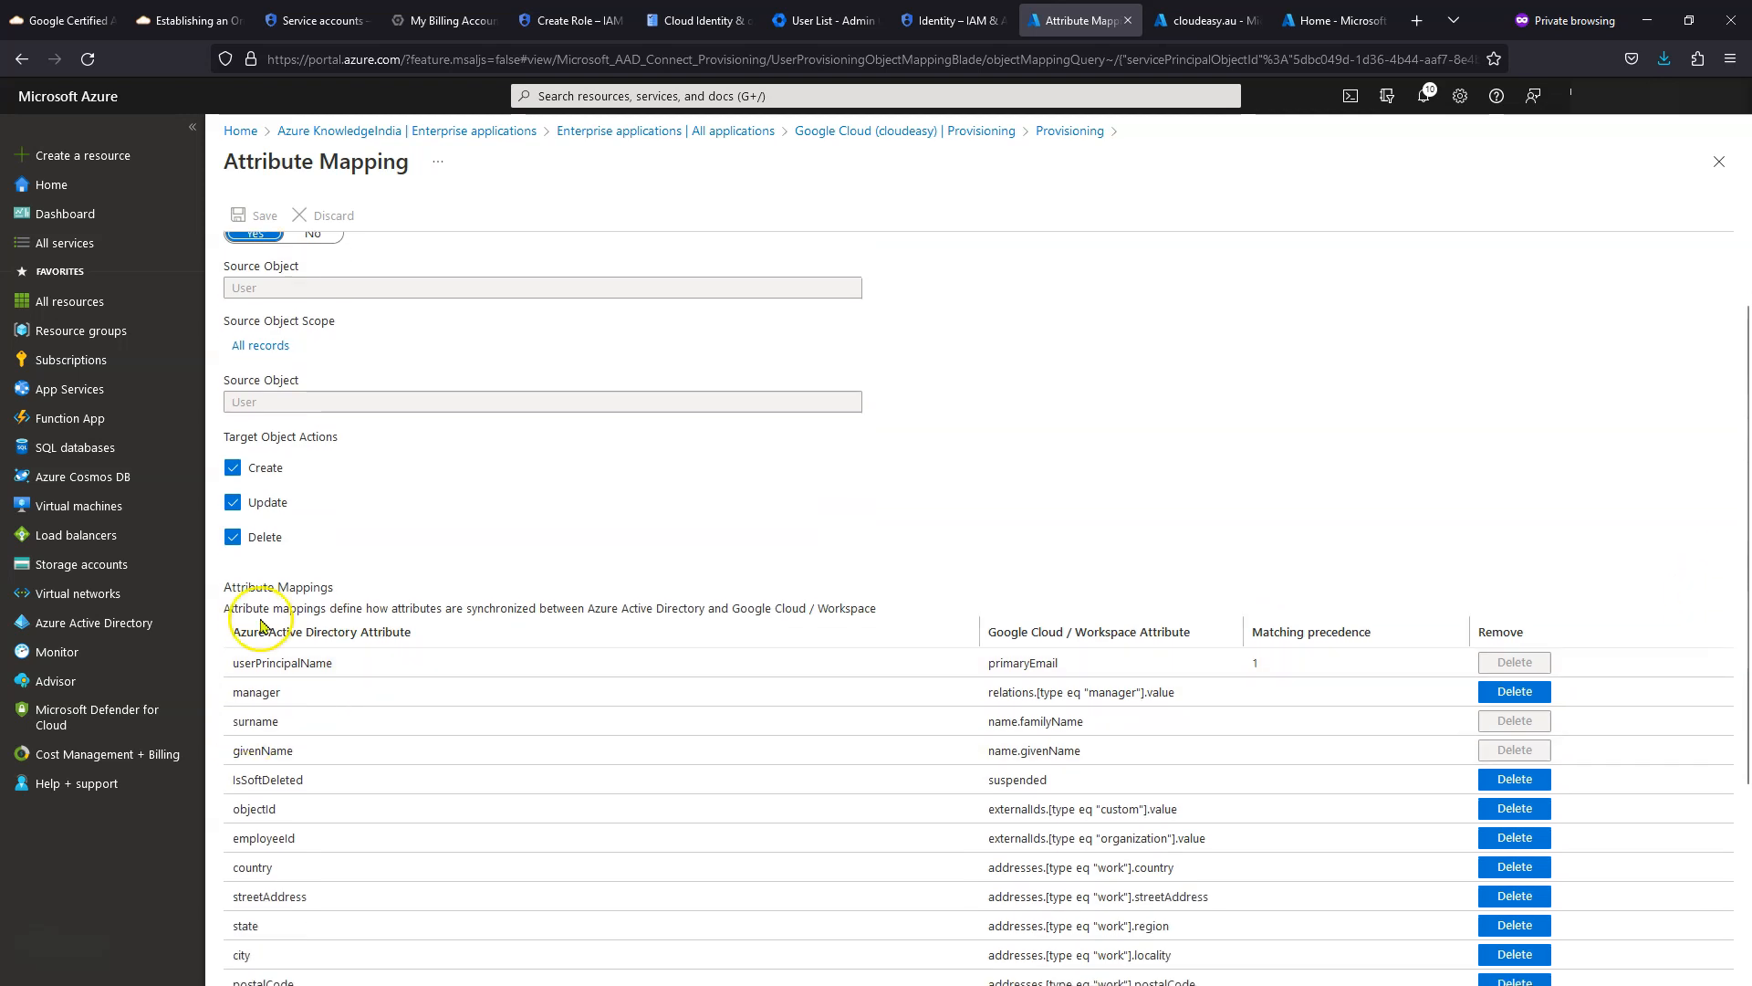
scroll(318, 607, down, 2)
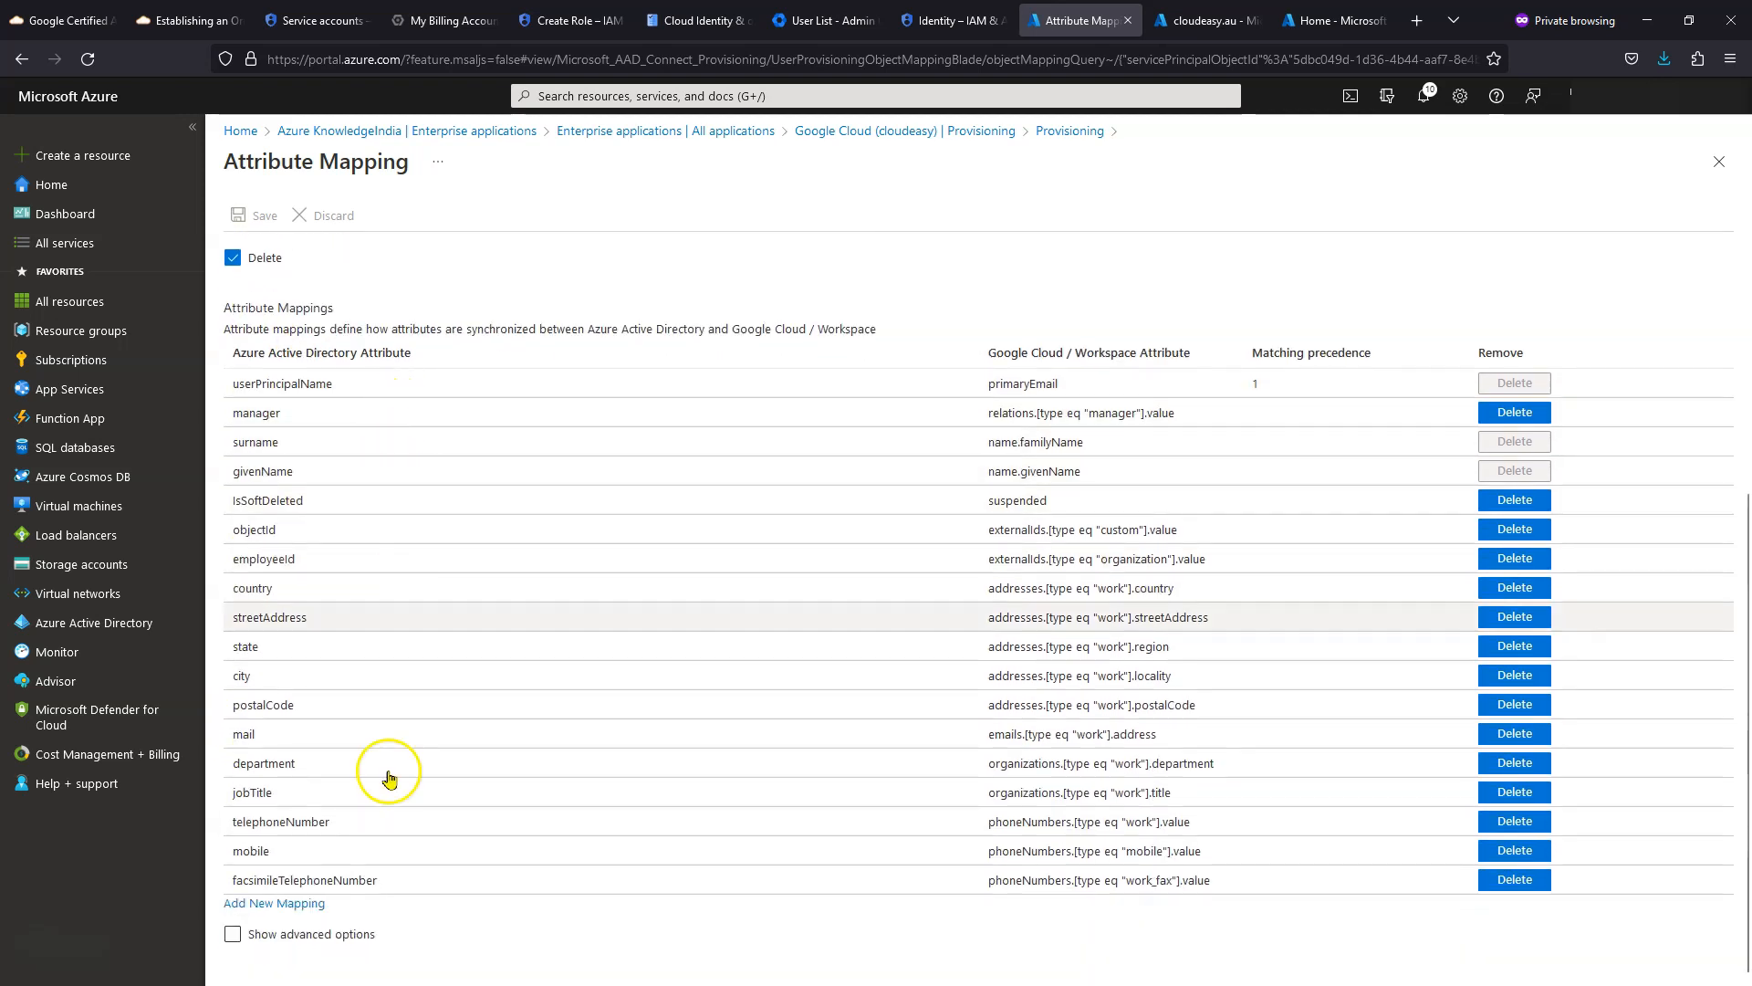
click(280, 455)
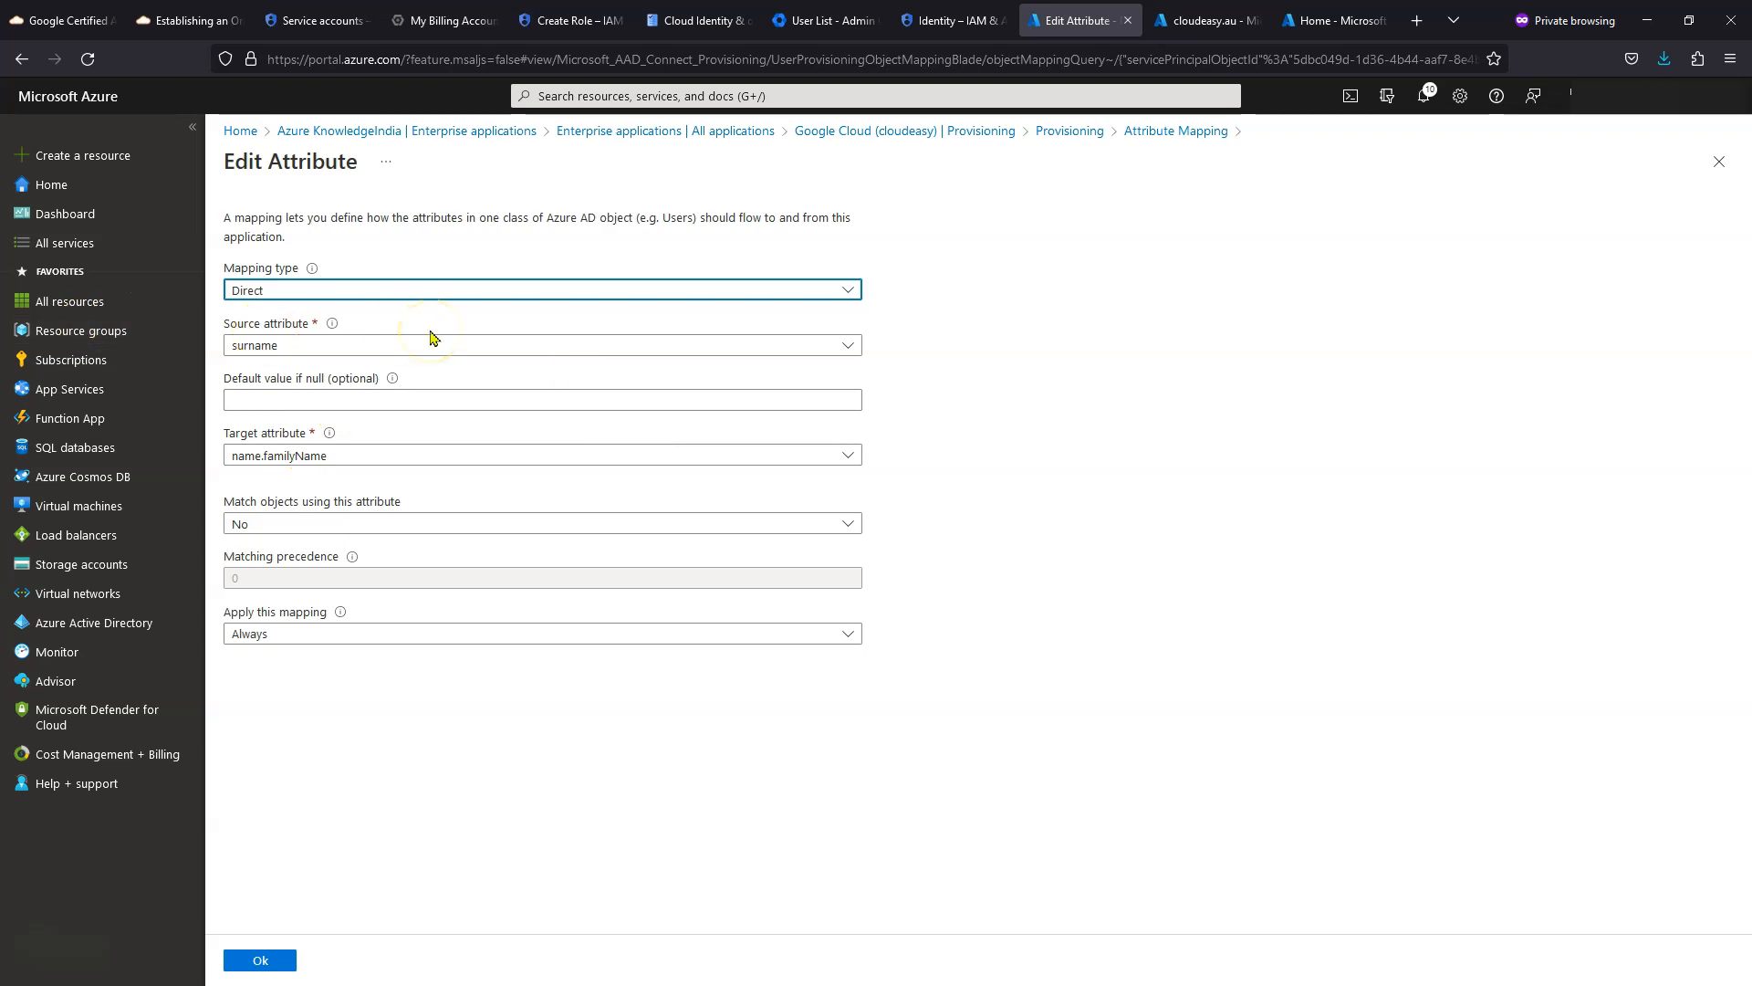
- Give surname a default value of '_' and review the givenName mapping's default value
click(471, 409)
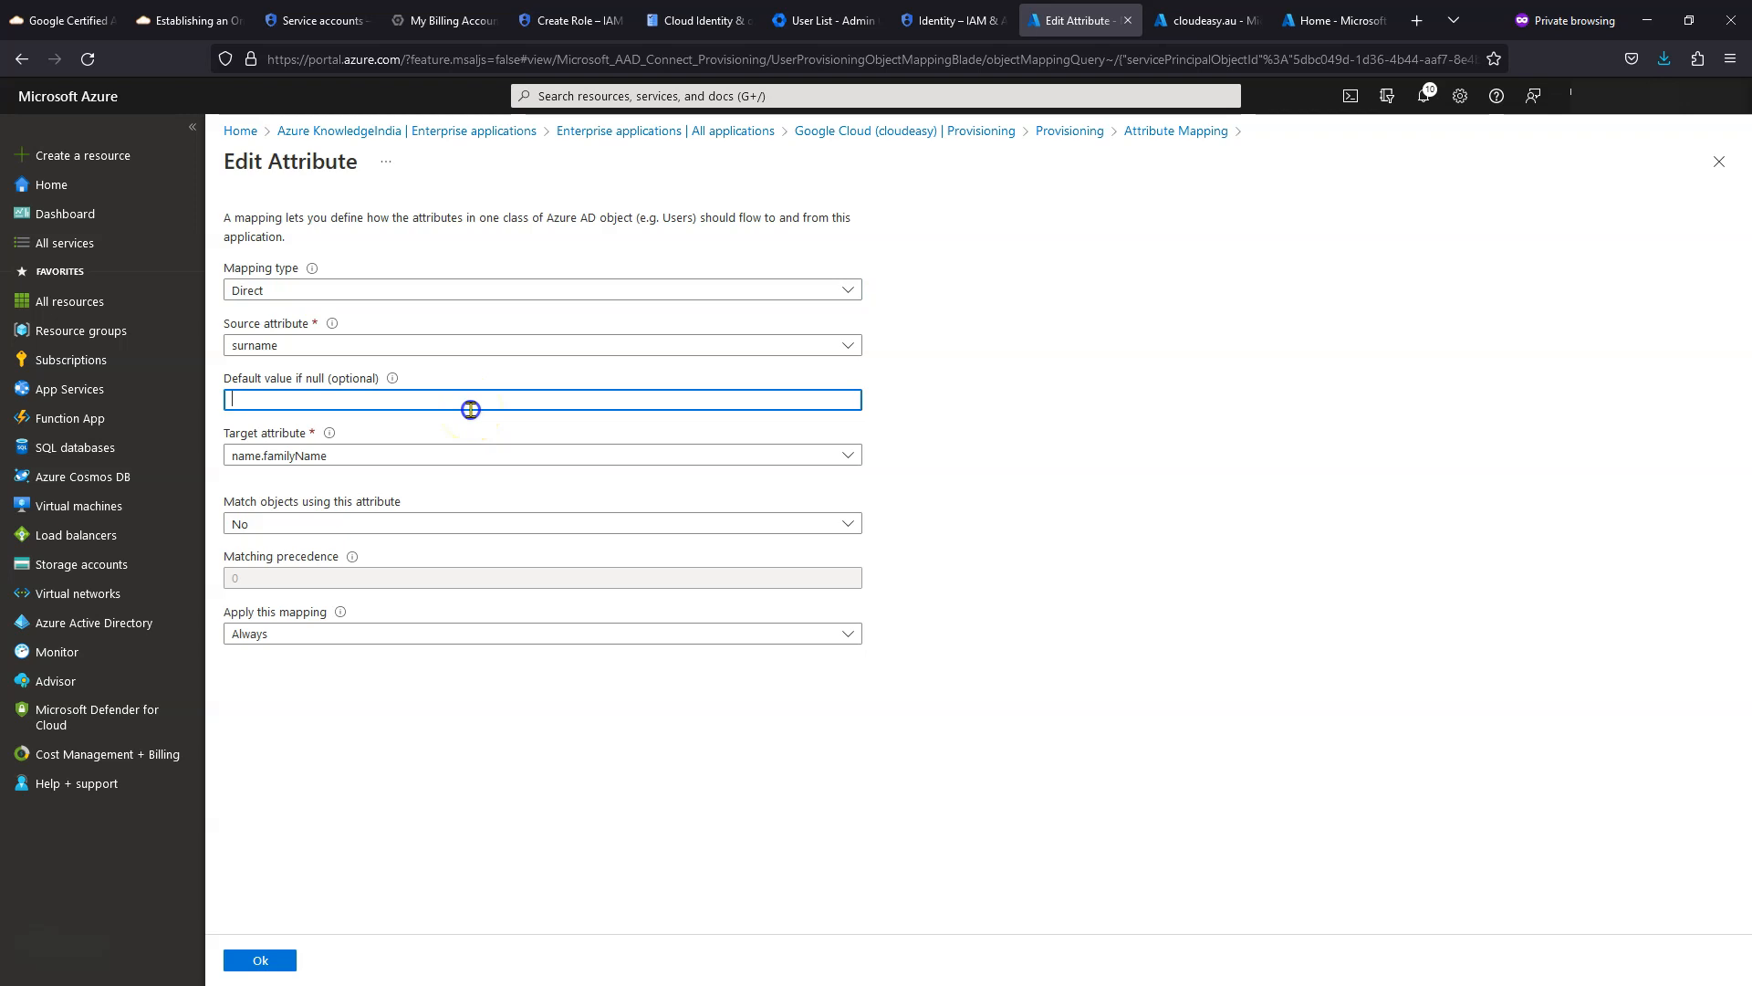
text(_)
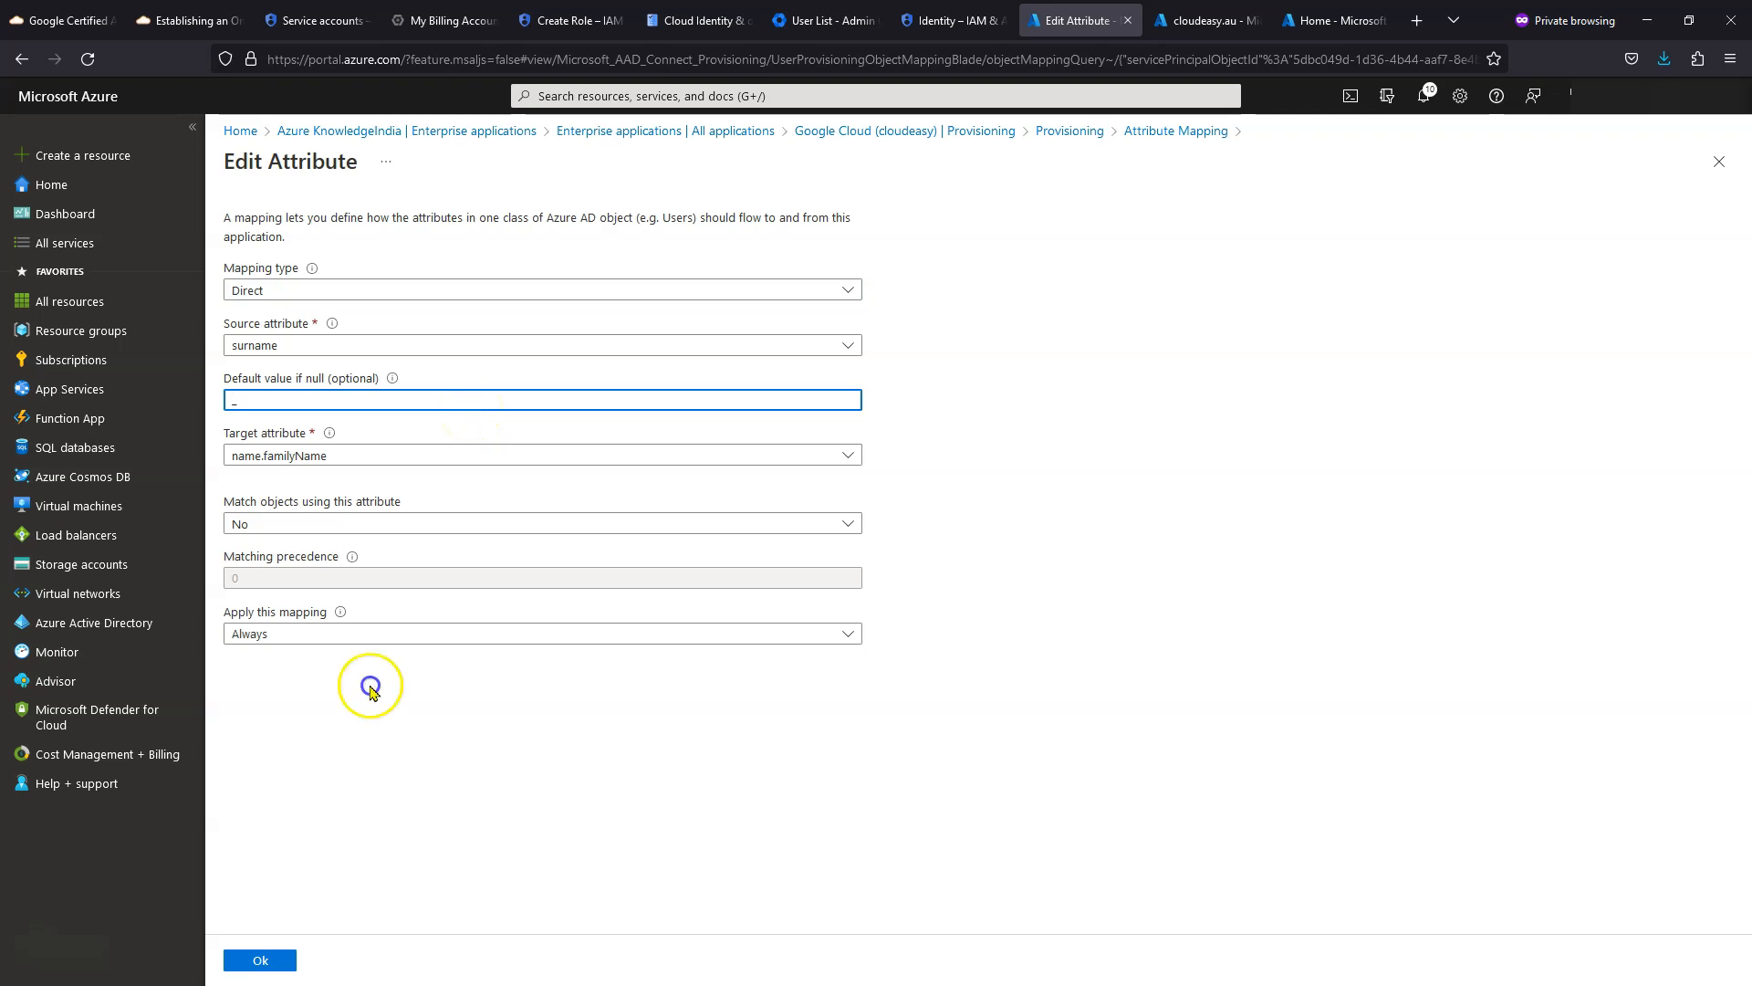
click(265, 965)
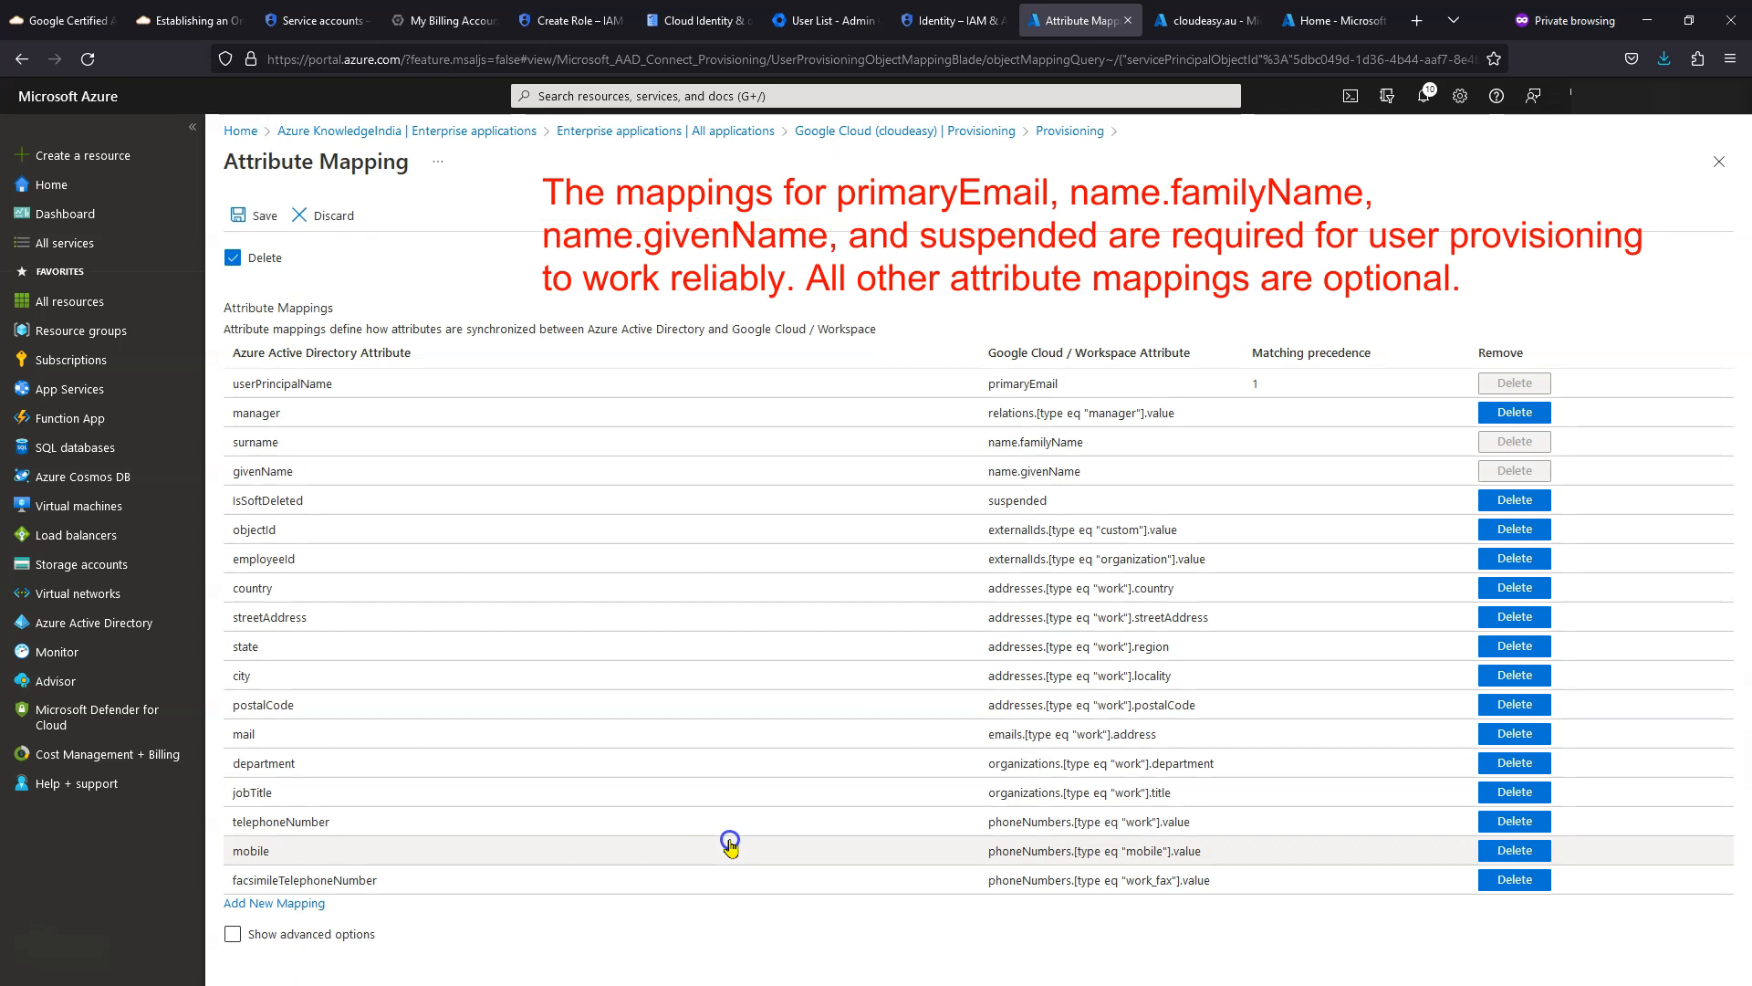
click(384, 471)
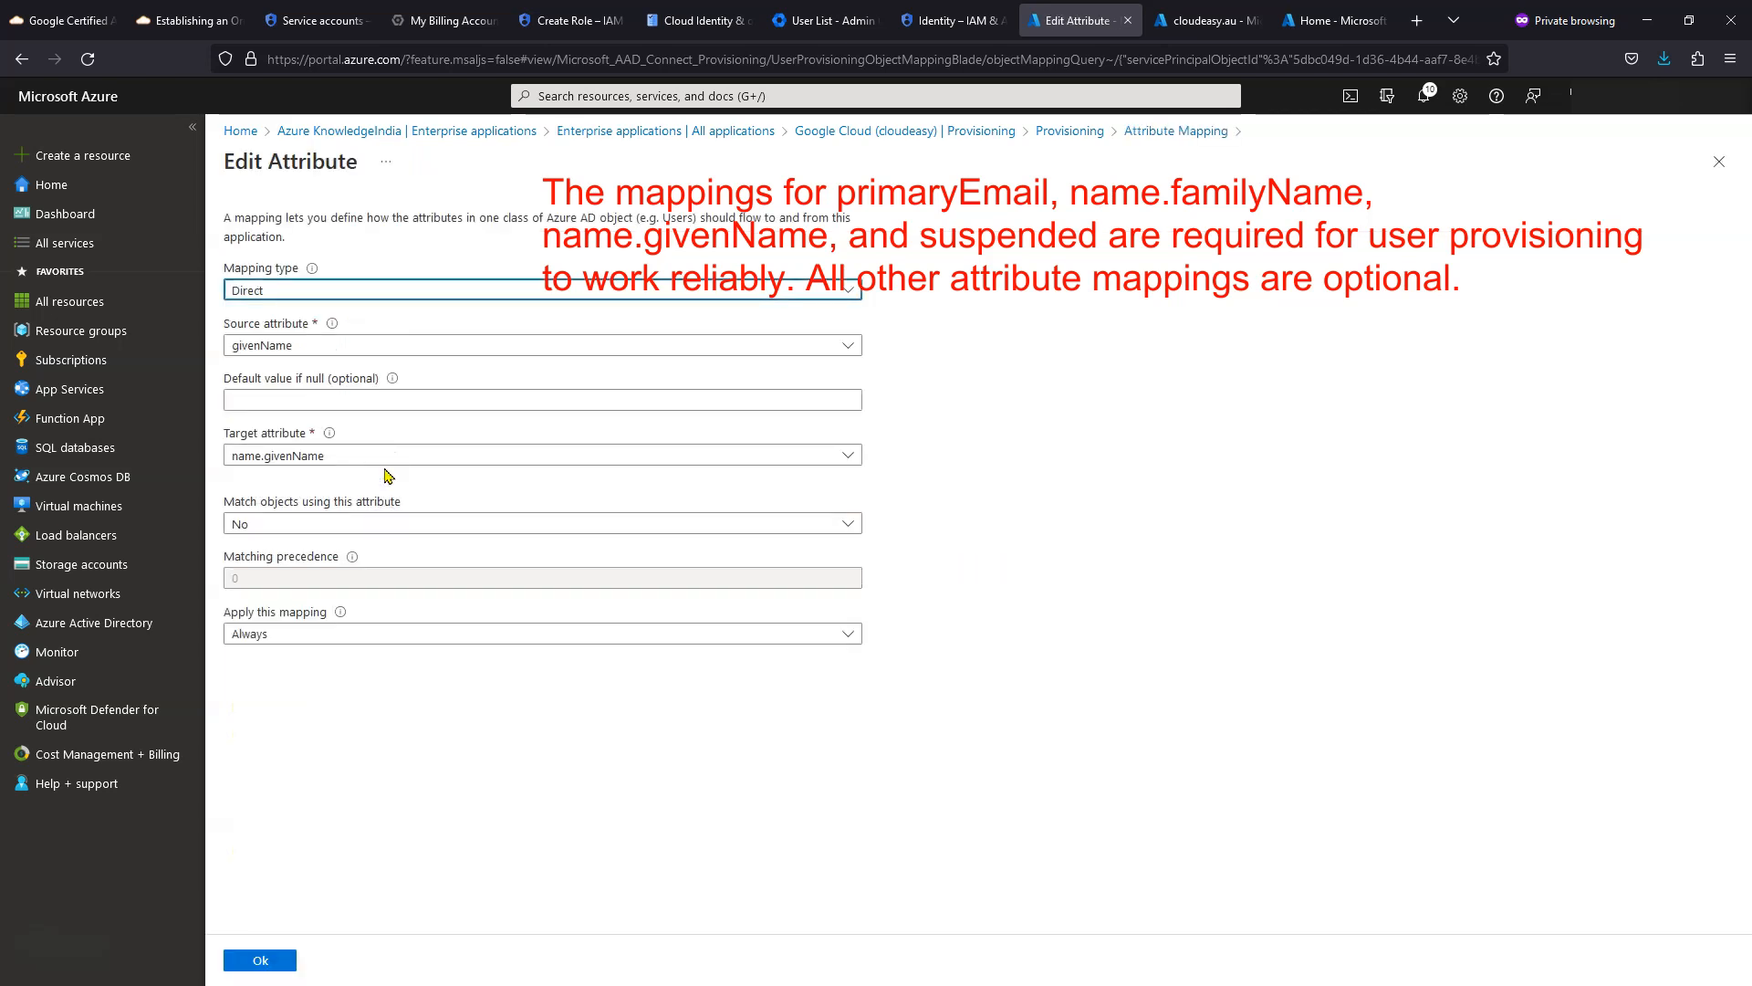
click(454, 402)
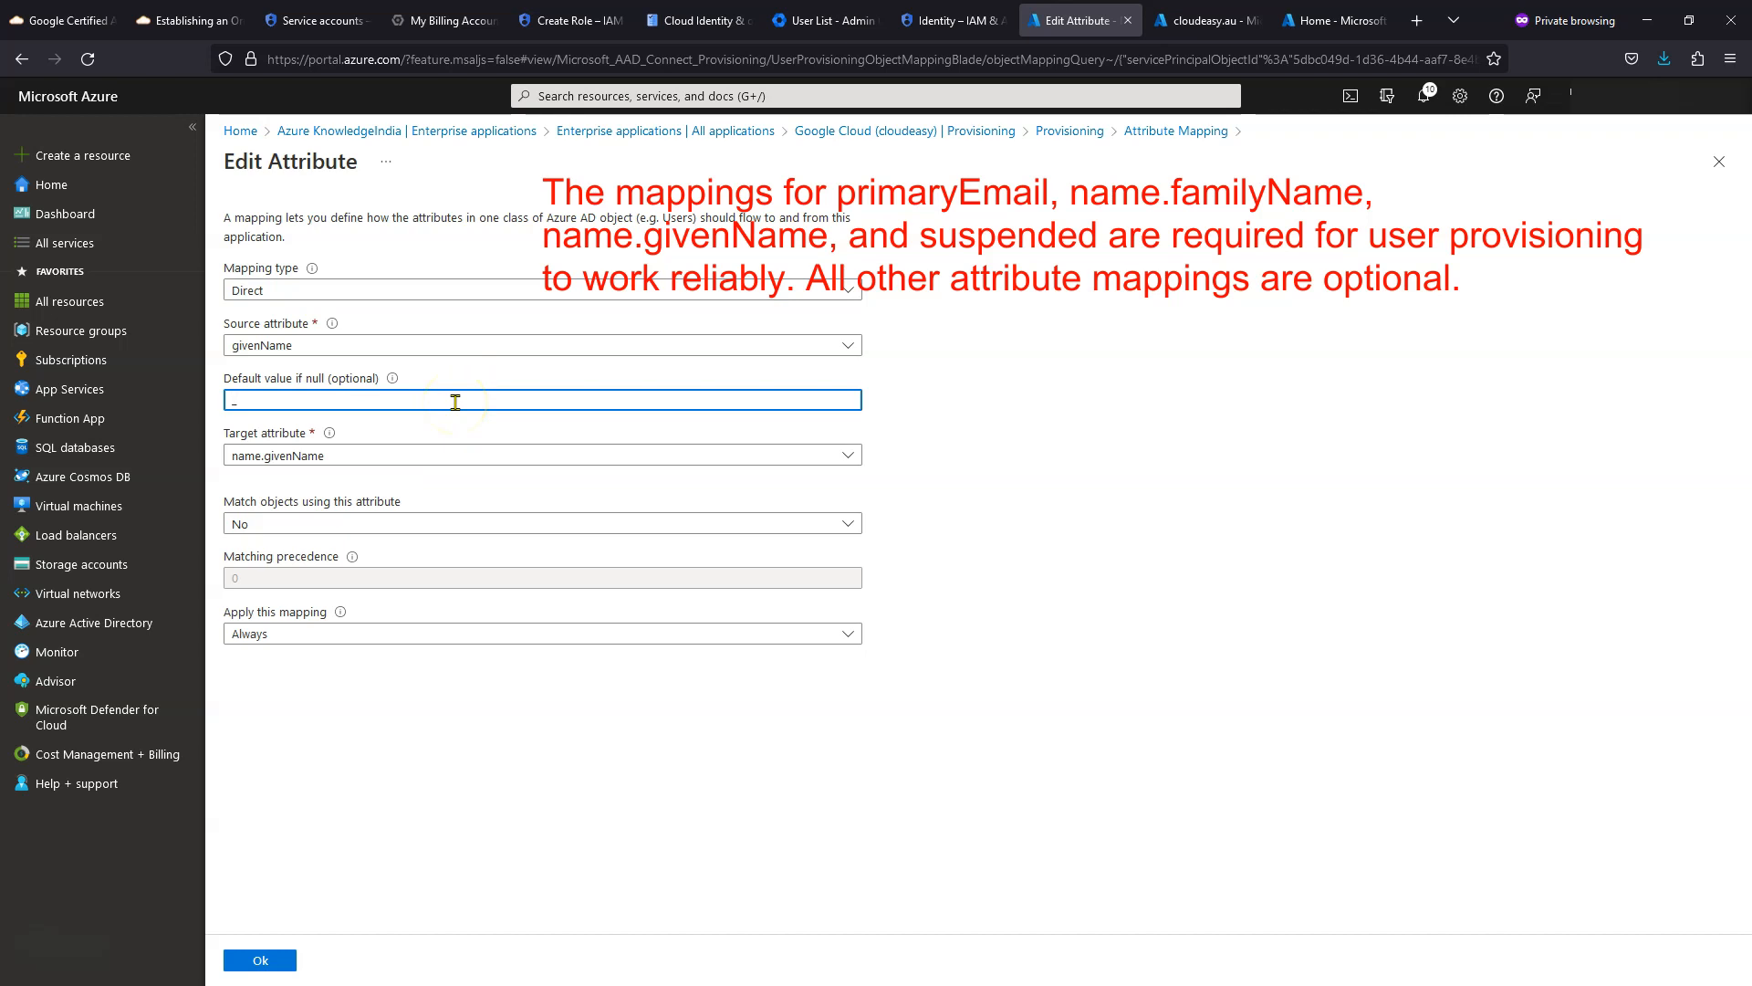
click(276, 960)
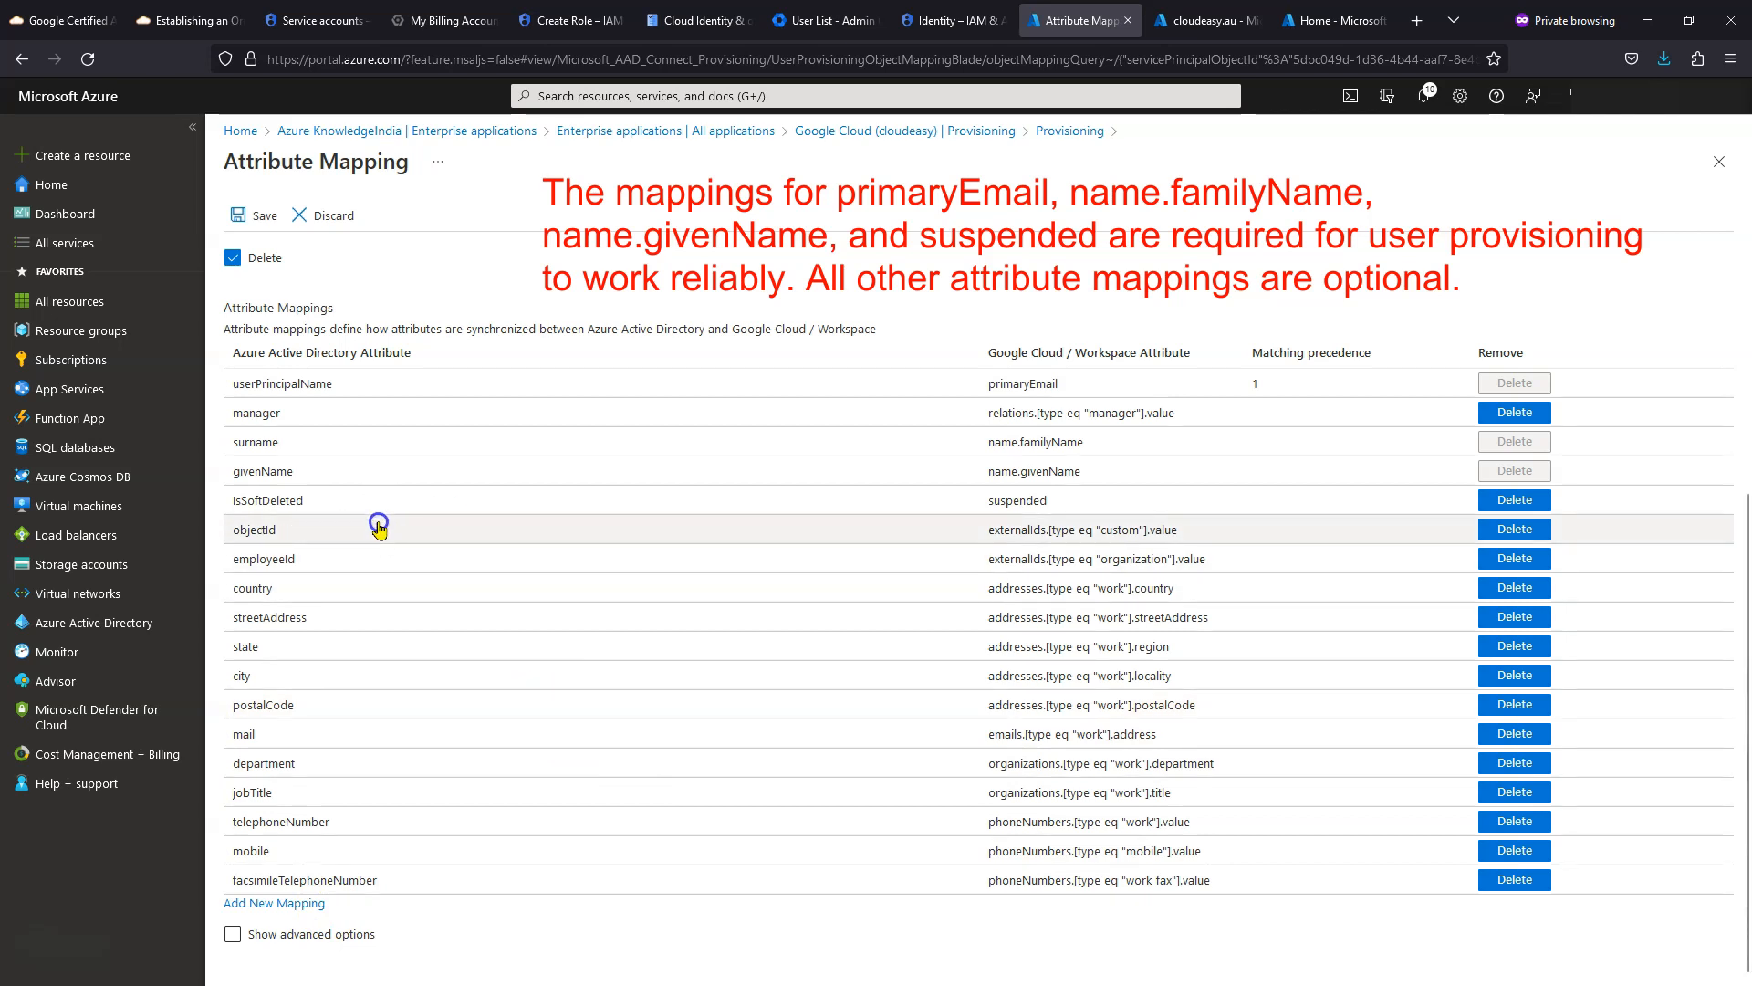
- Save the attribute mapping changes, confirm Yes, and dismiss the notification
click(239, 216)
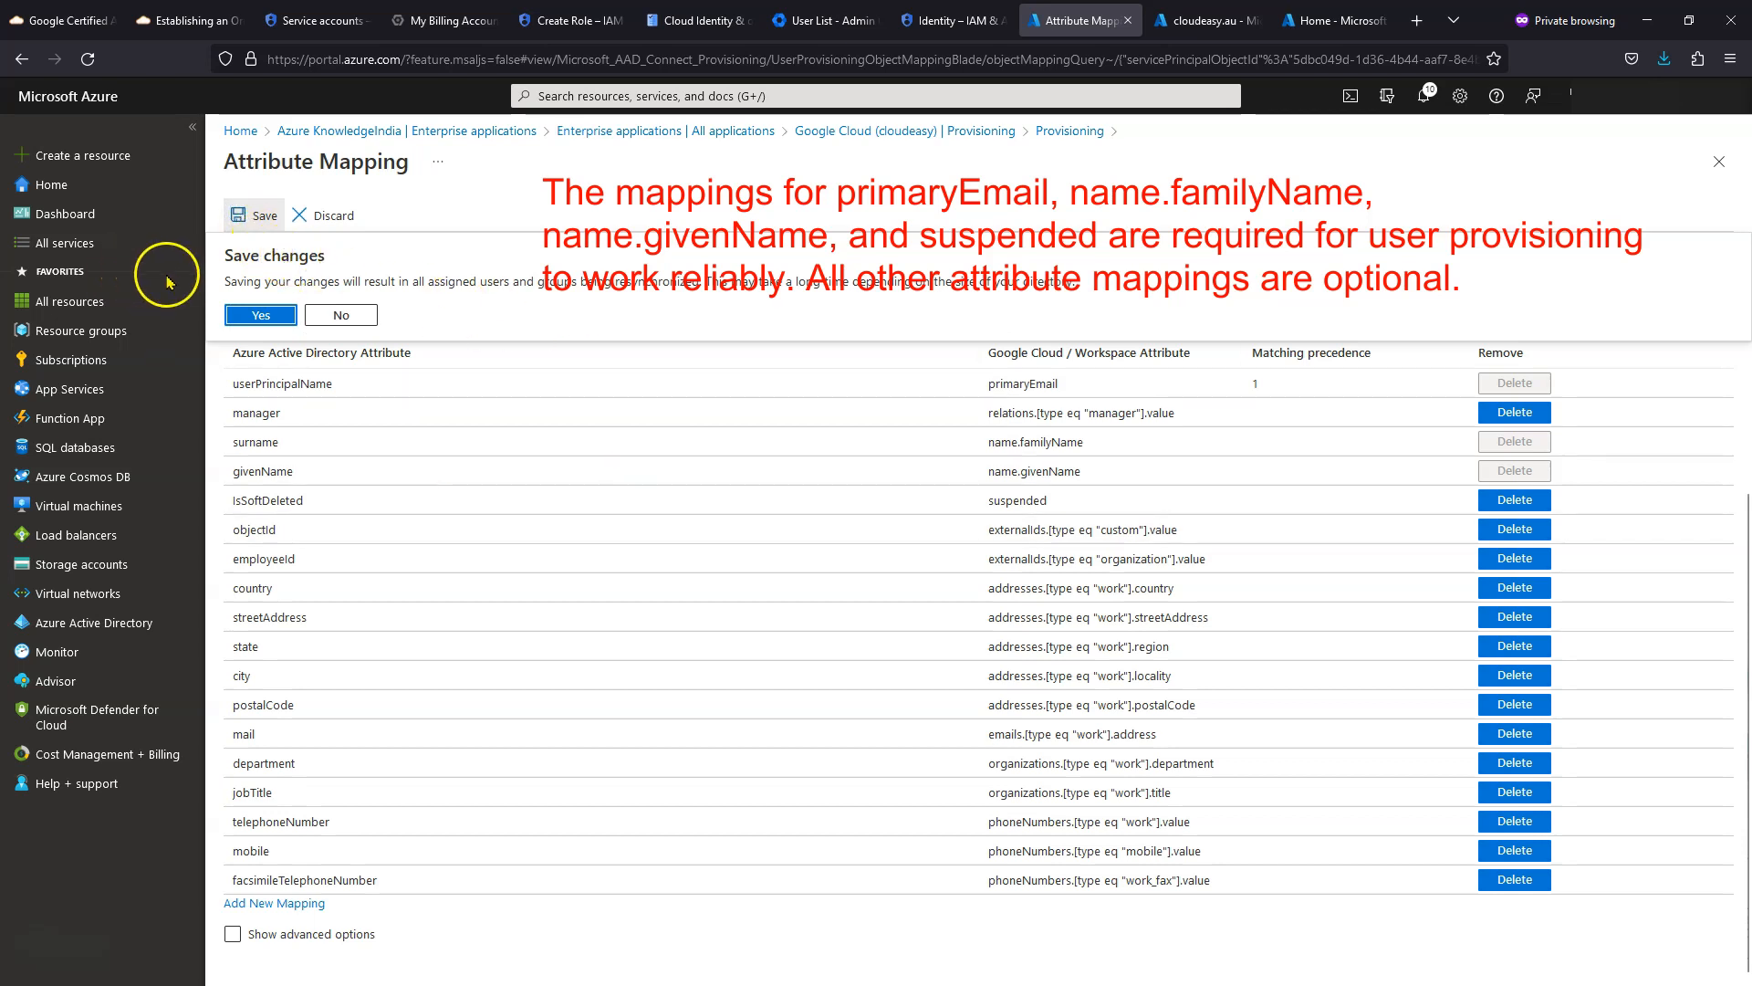
click(260, 314)
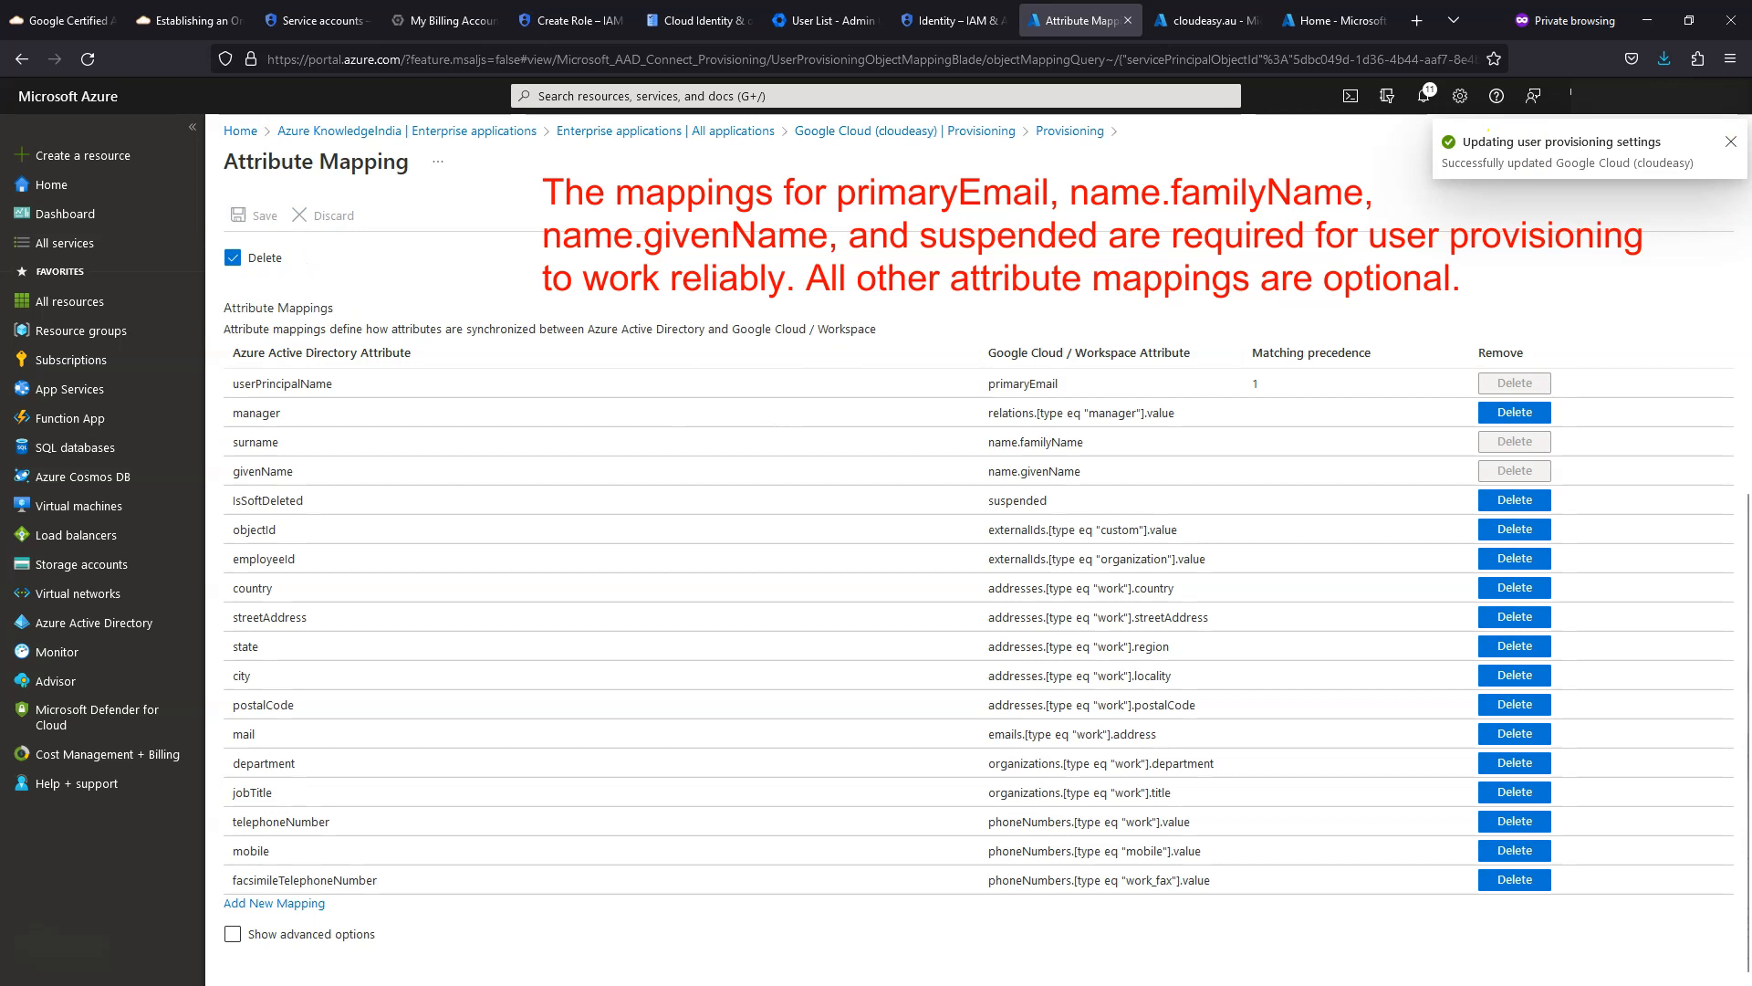
click(1732, 142)
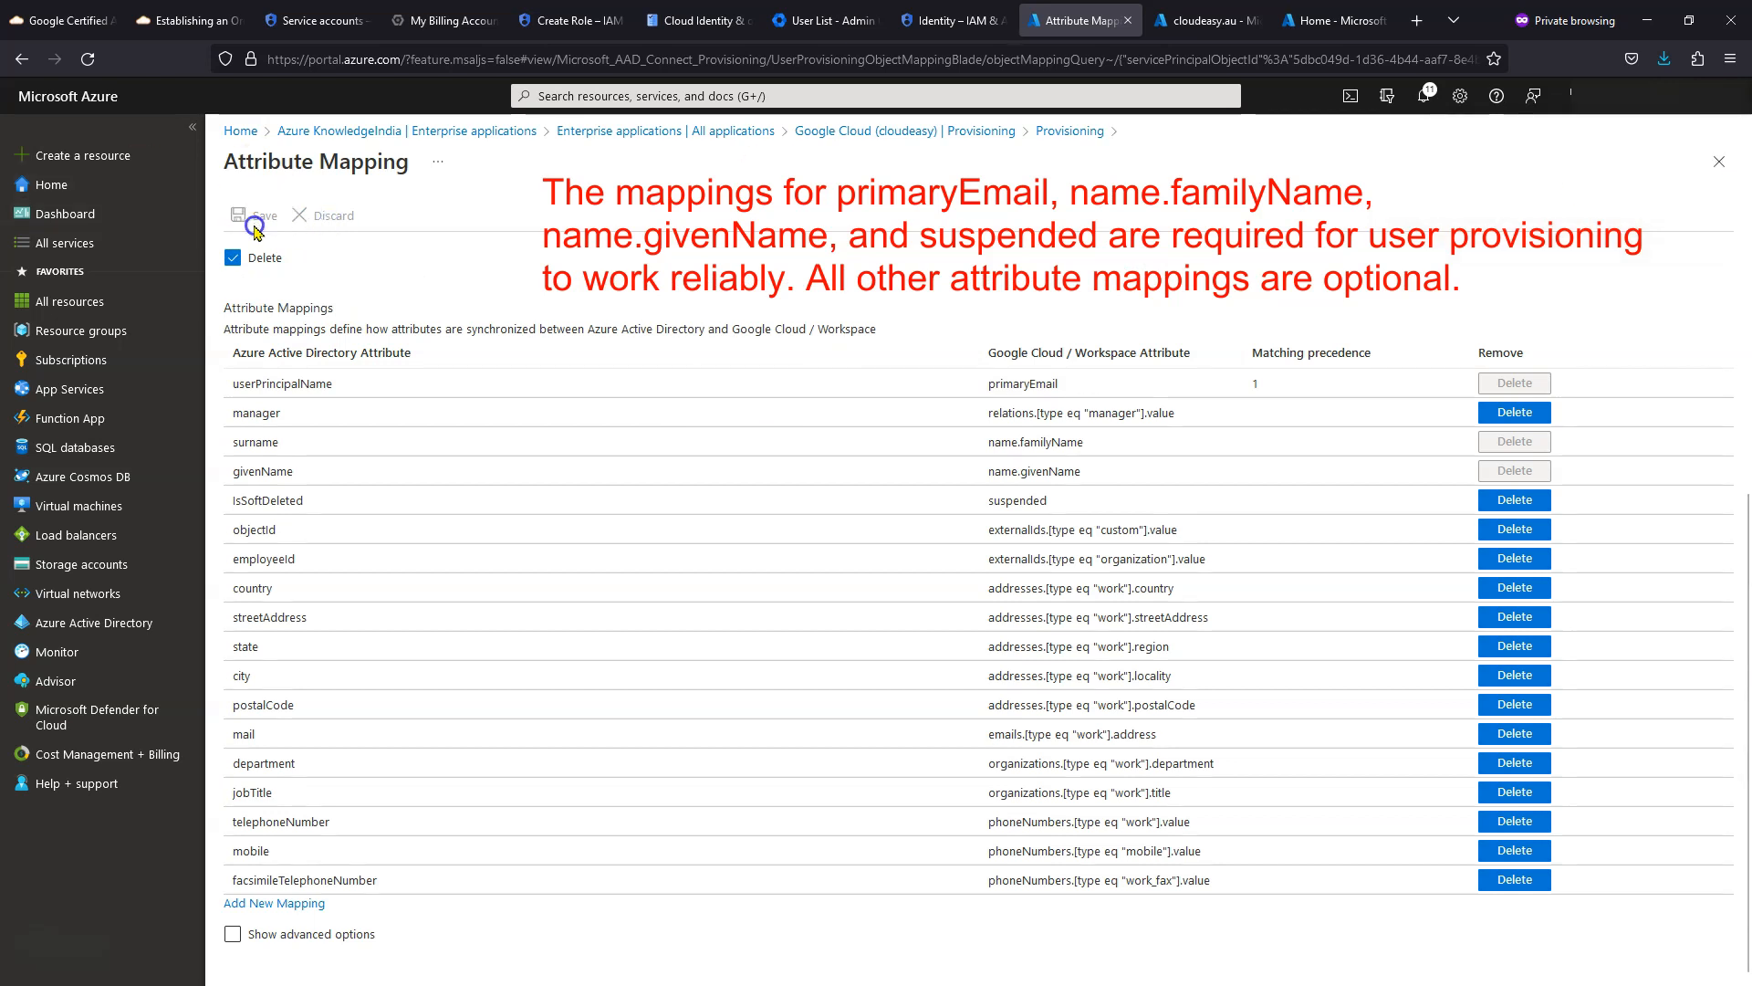
- Review the required user attribute mappings, such as primaryEmail and familyName, then close the view
scroll(1432, 666, up, 4)
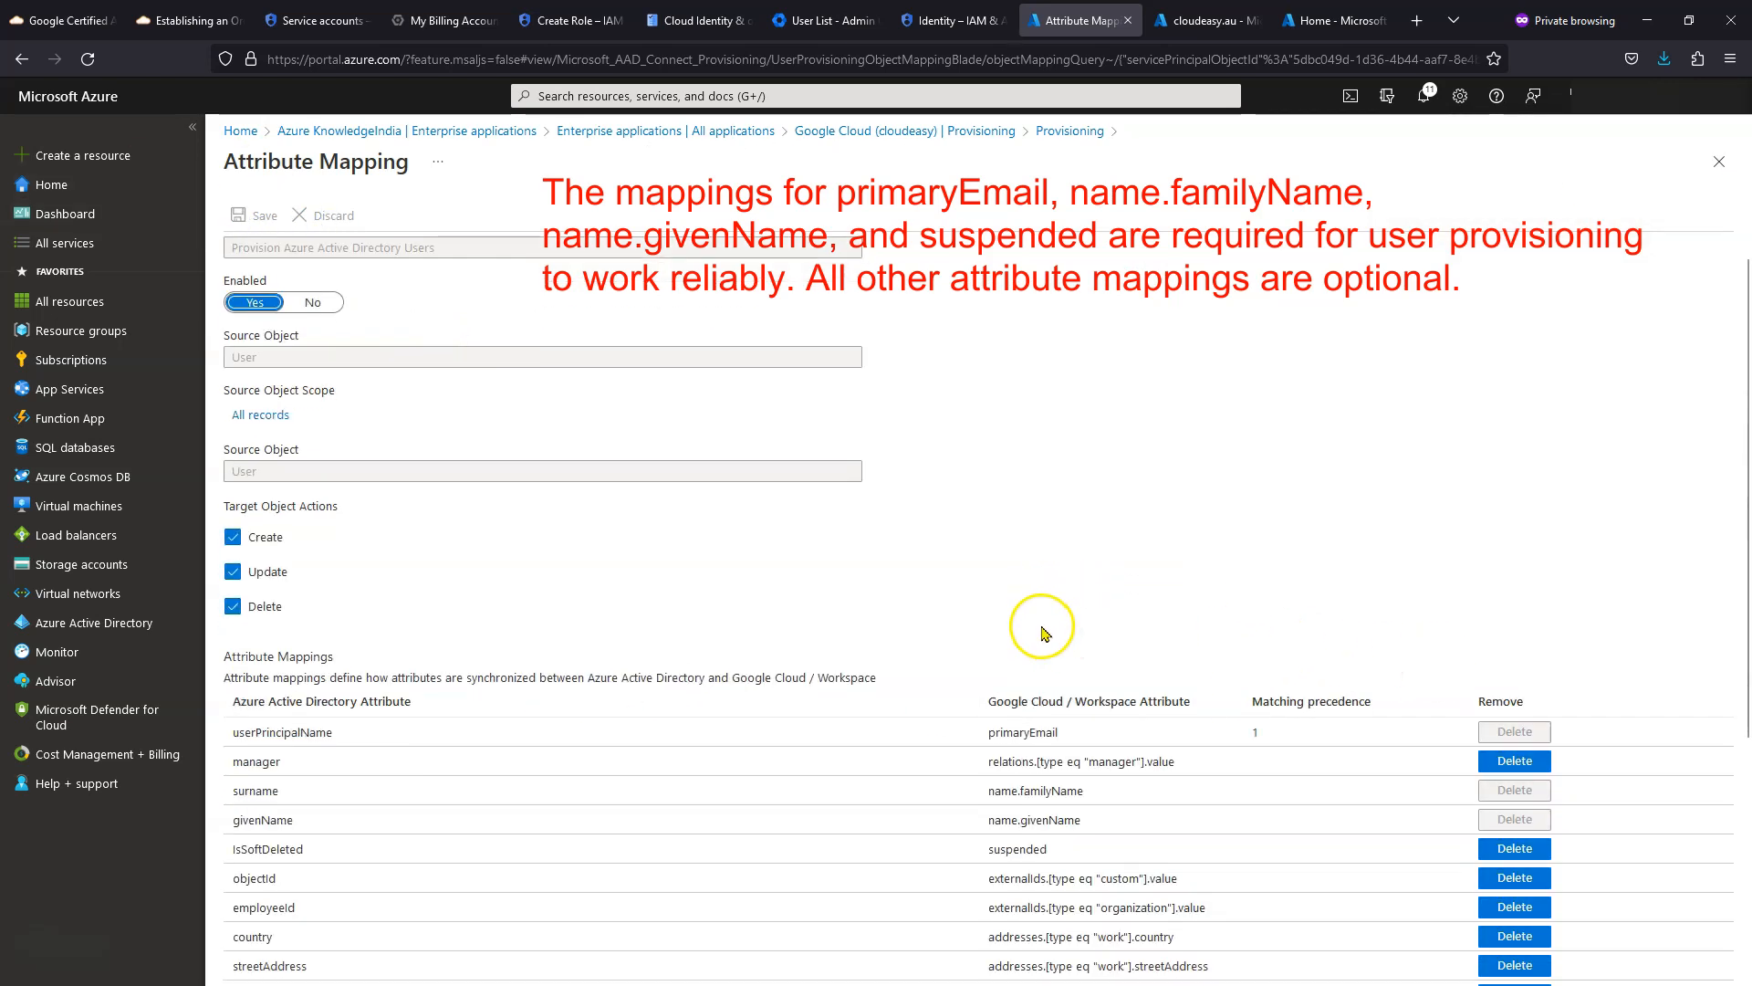
scroll(1045, 632, down, 3)
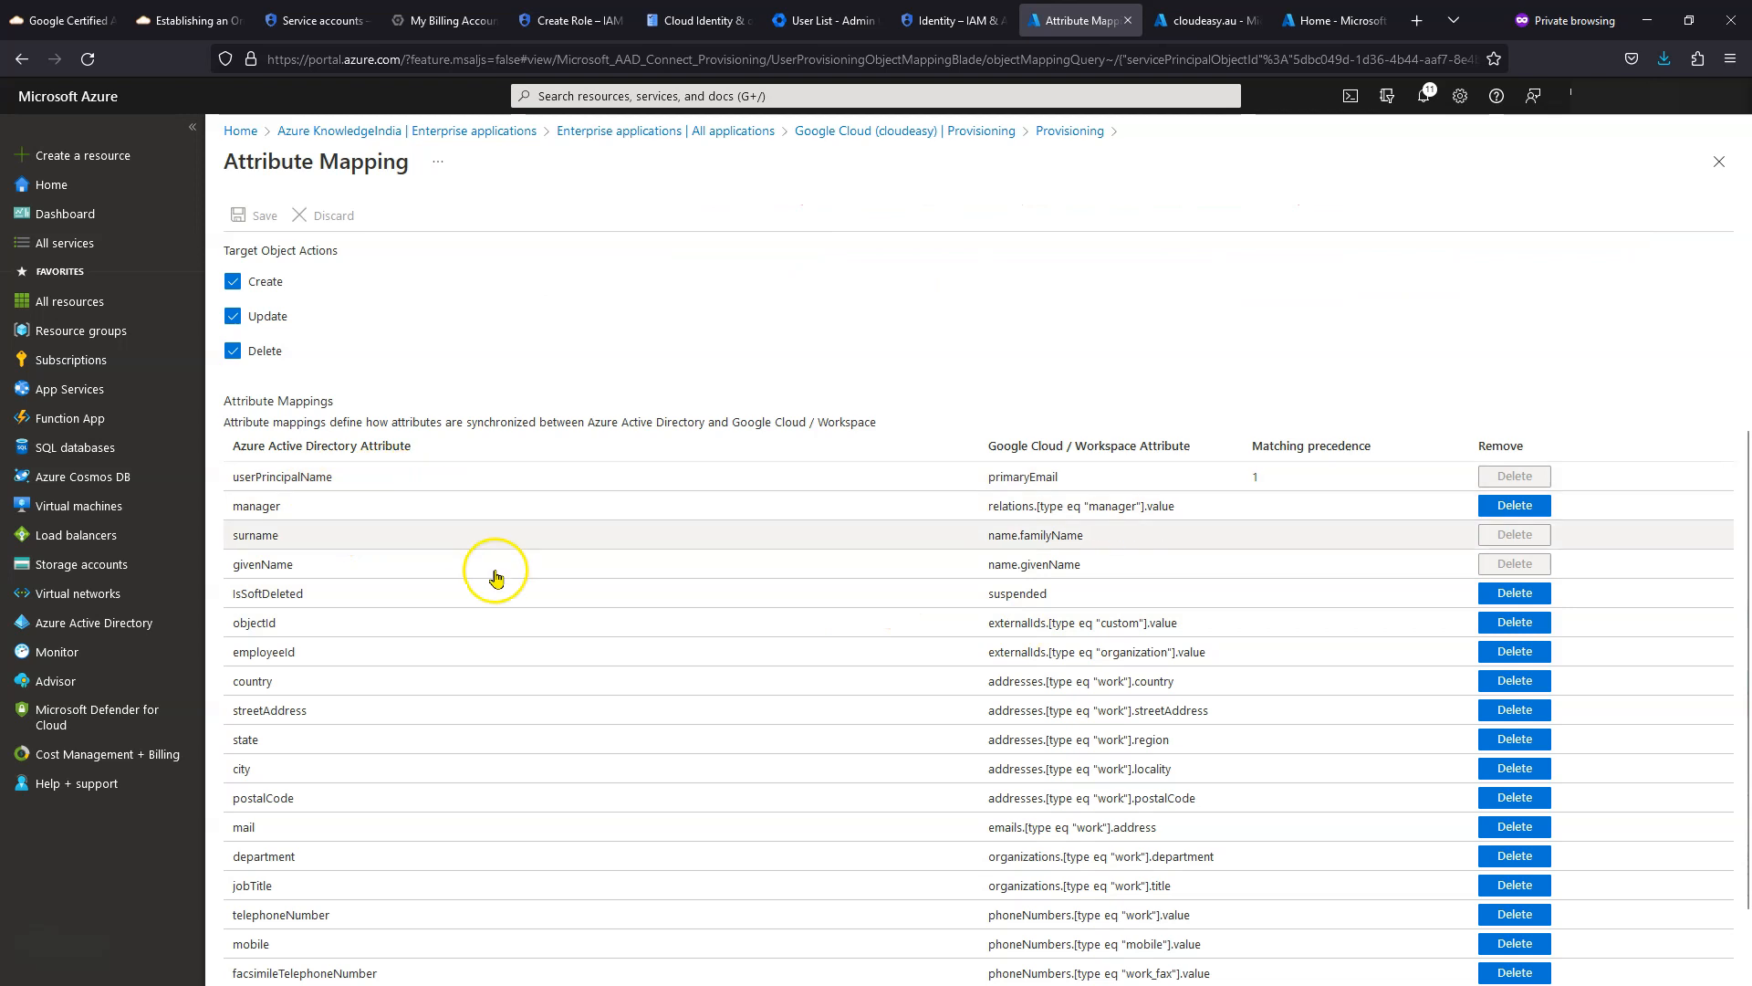
scroll(383, 538, down, 1)
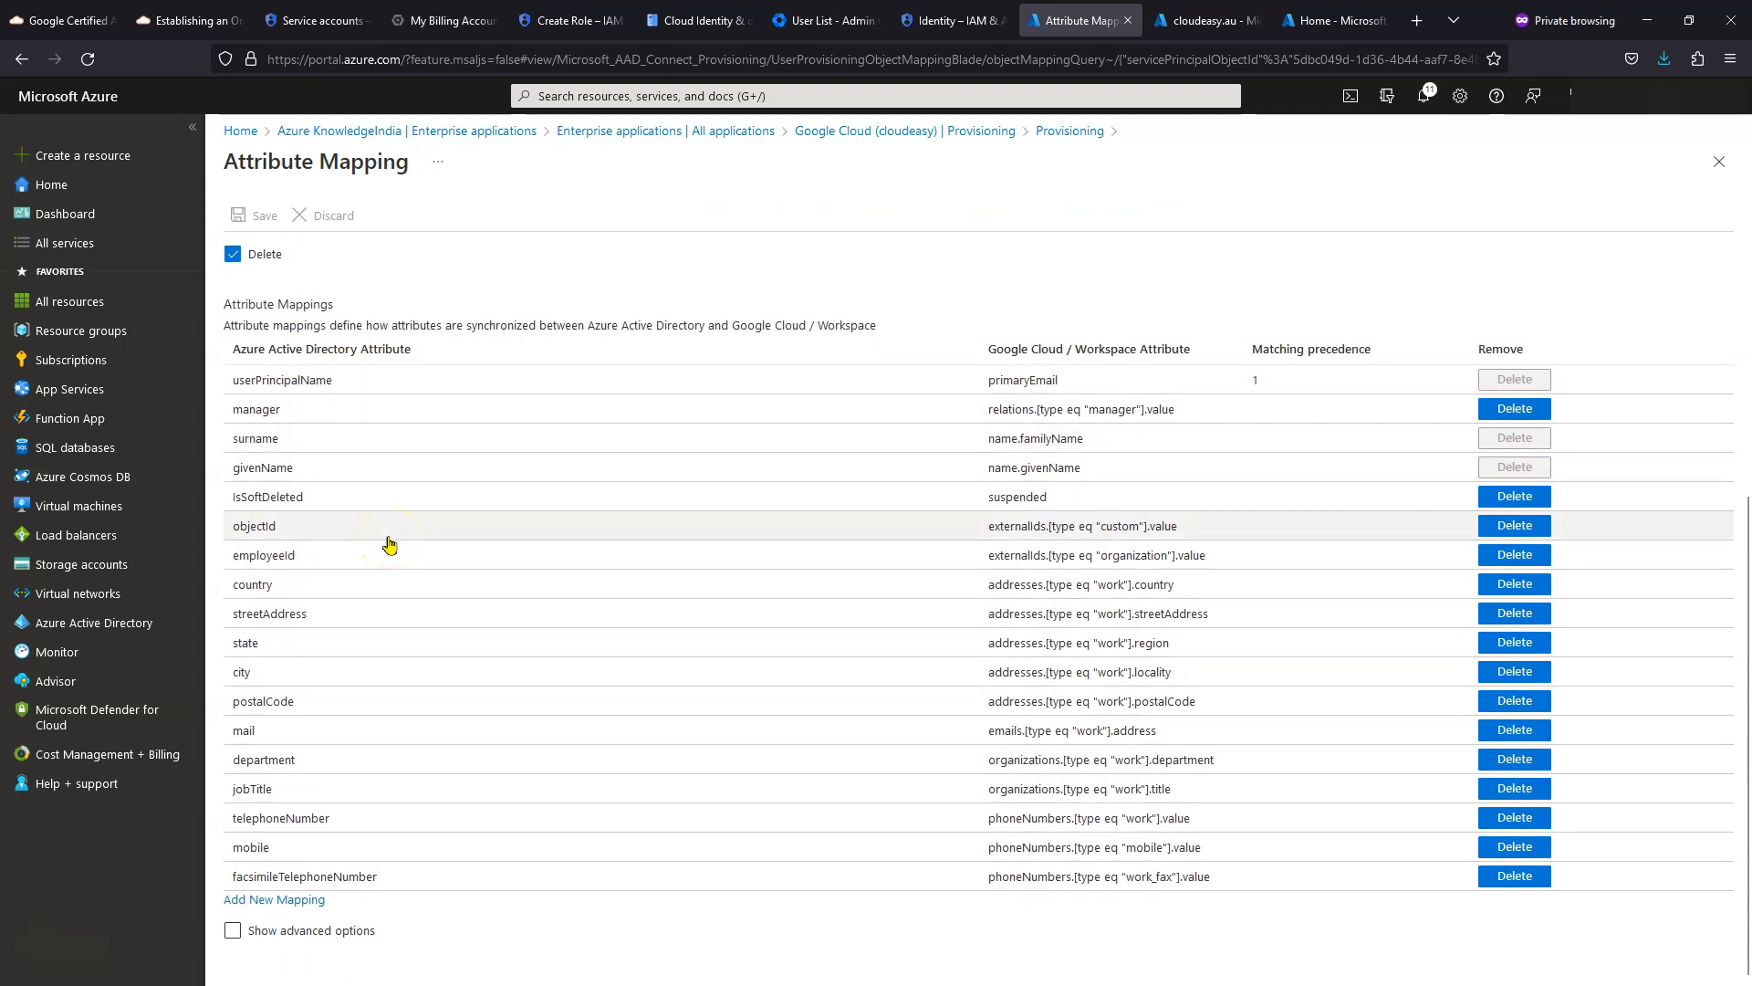
drag(1075, 385, 972, 383)
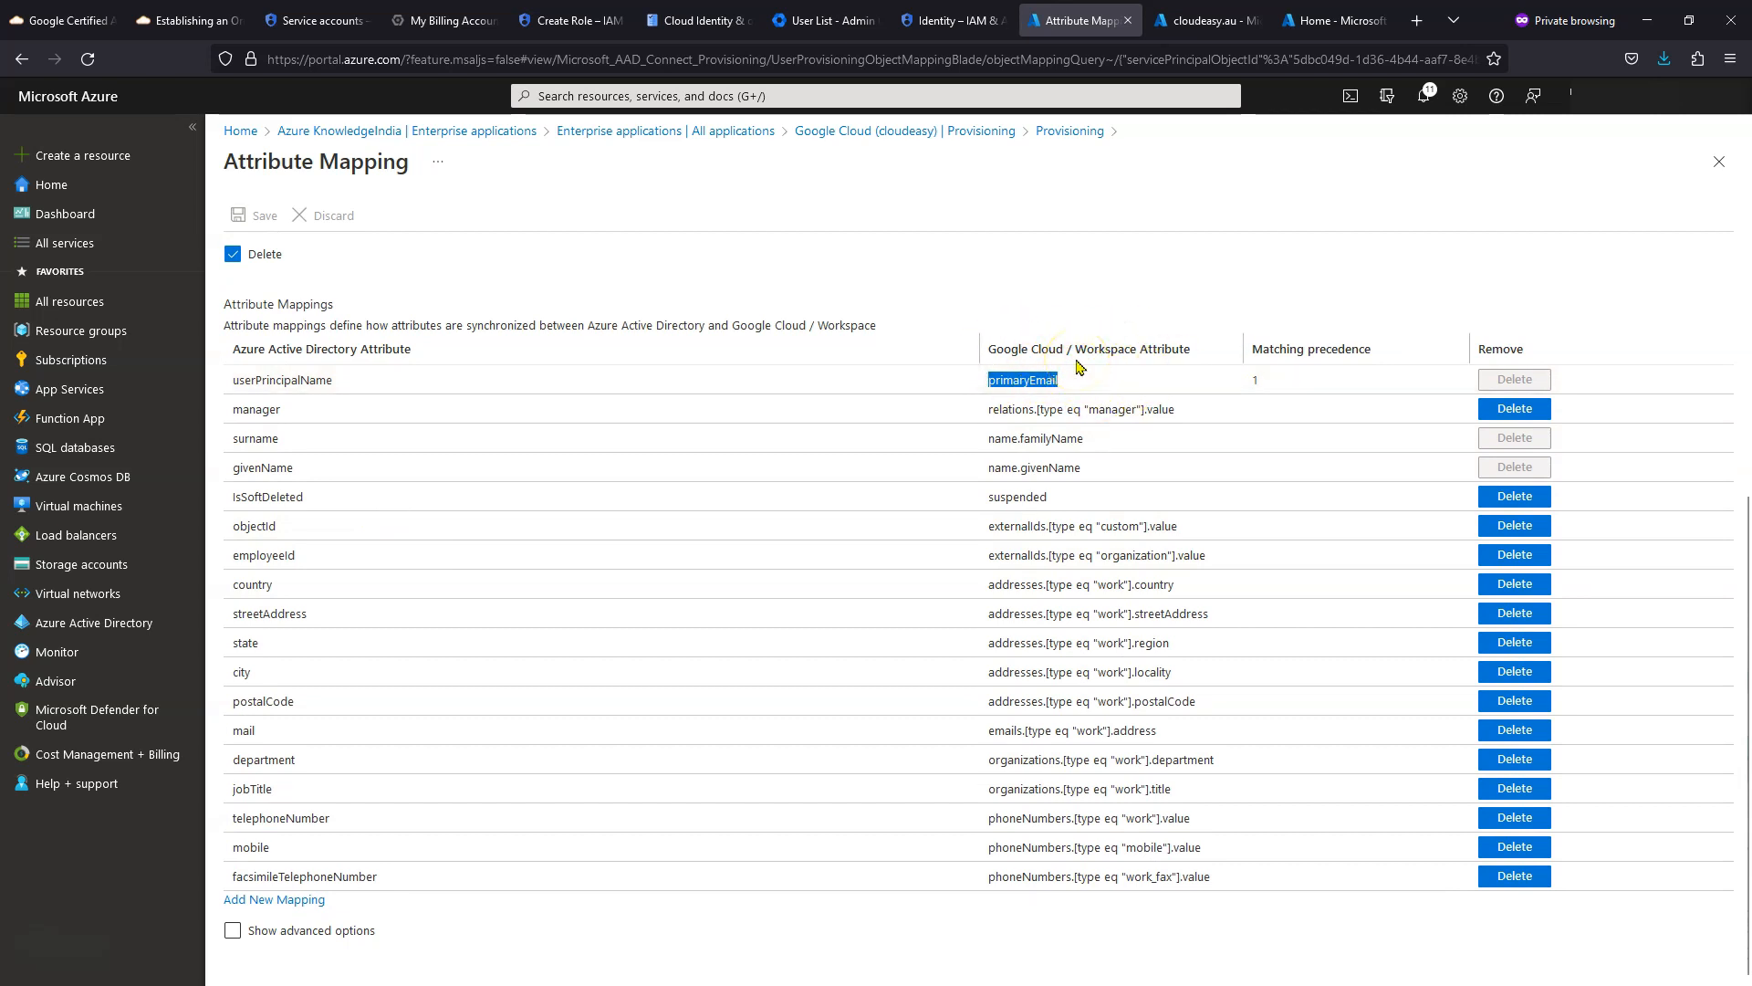
click(1109, 377)
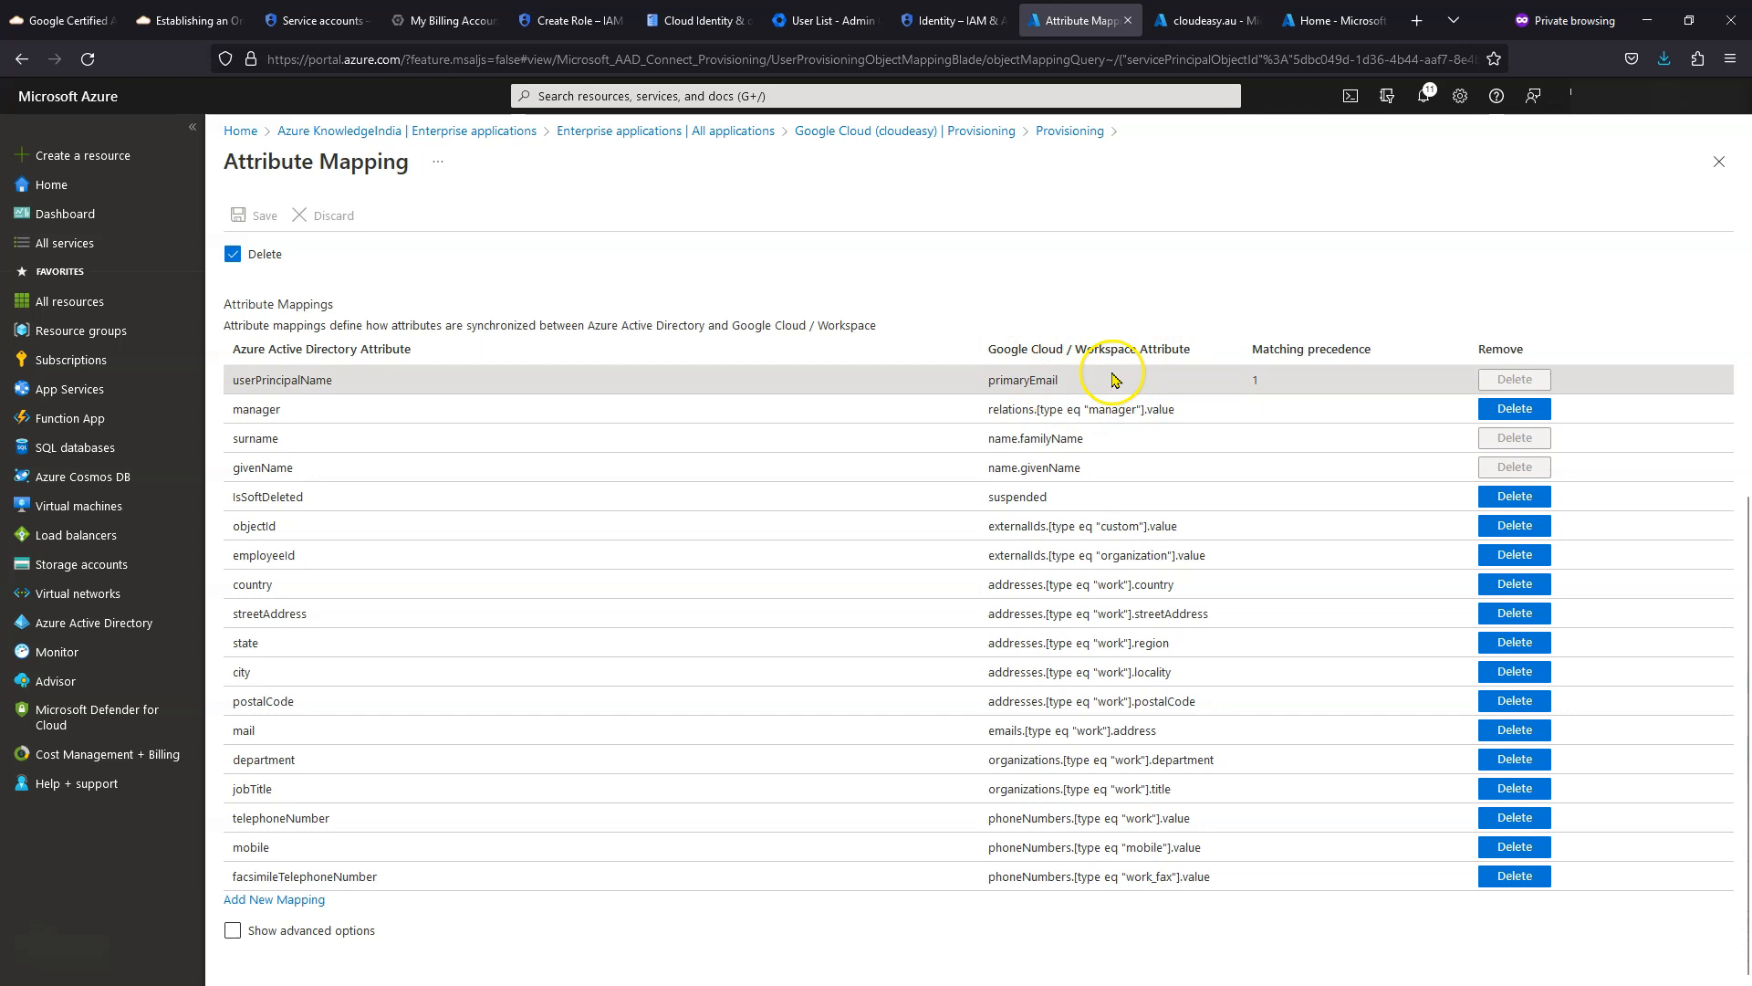
drag(1011, 439, 1106, 470)
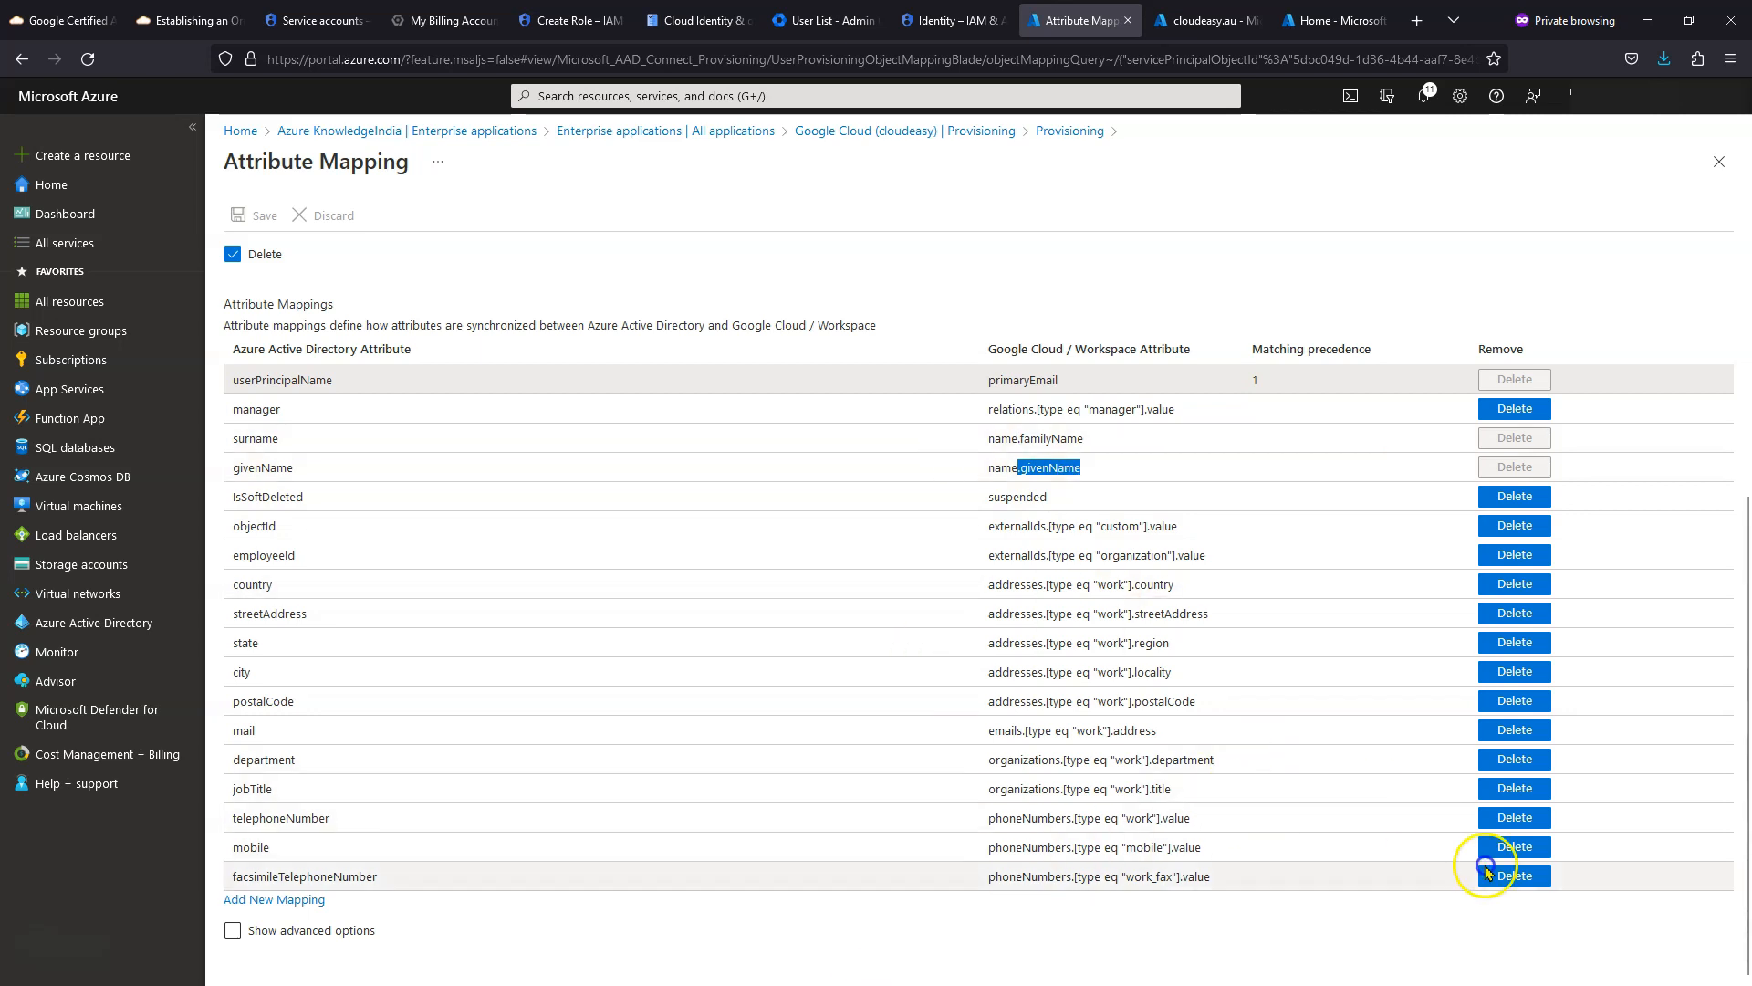
scroll(955, 634, up, 4)
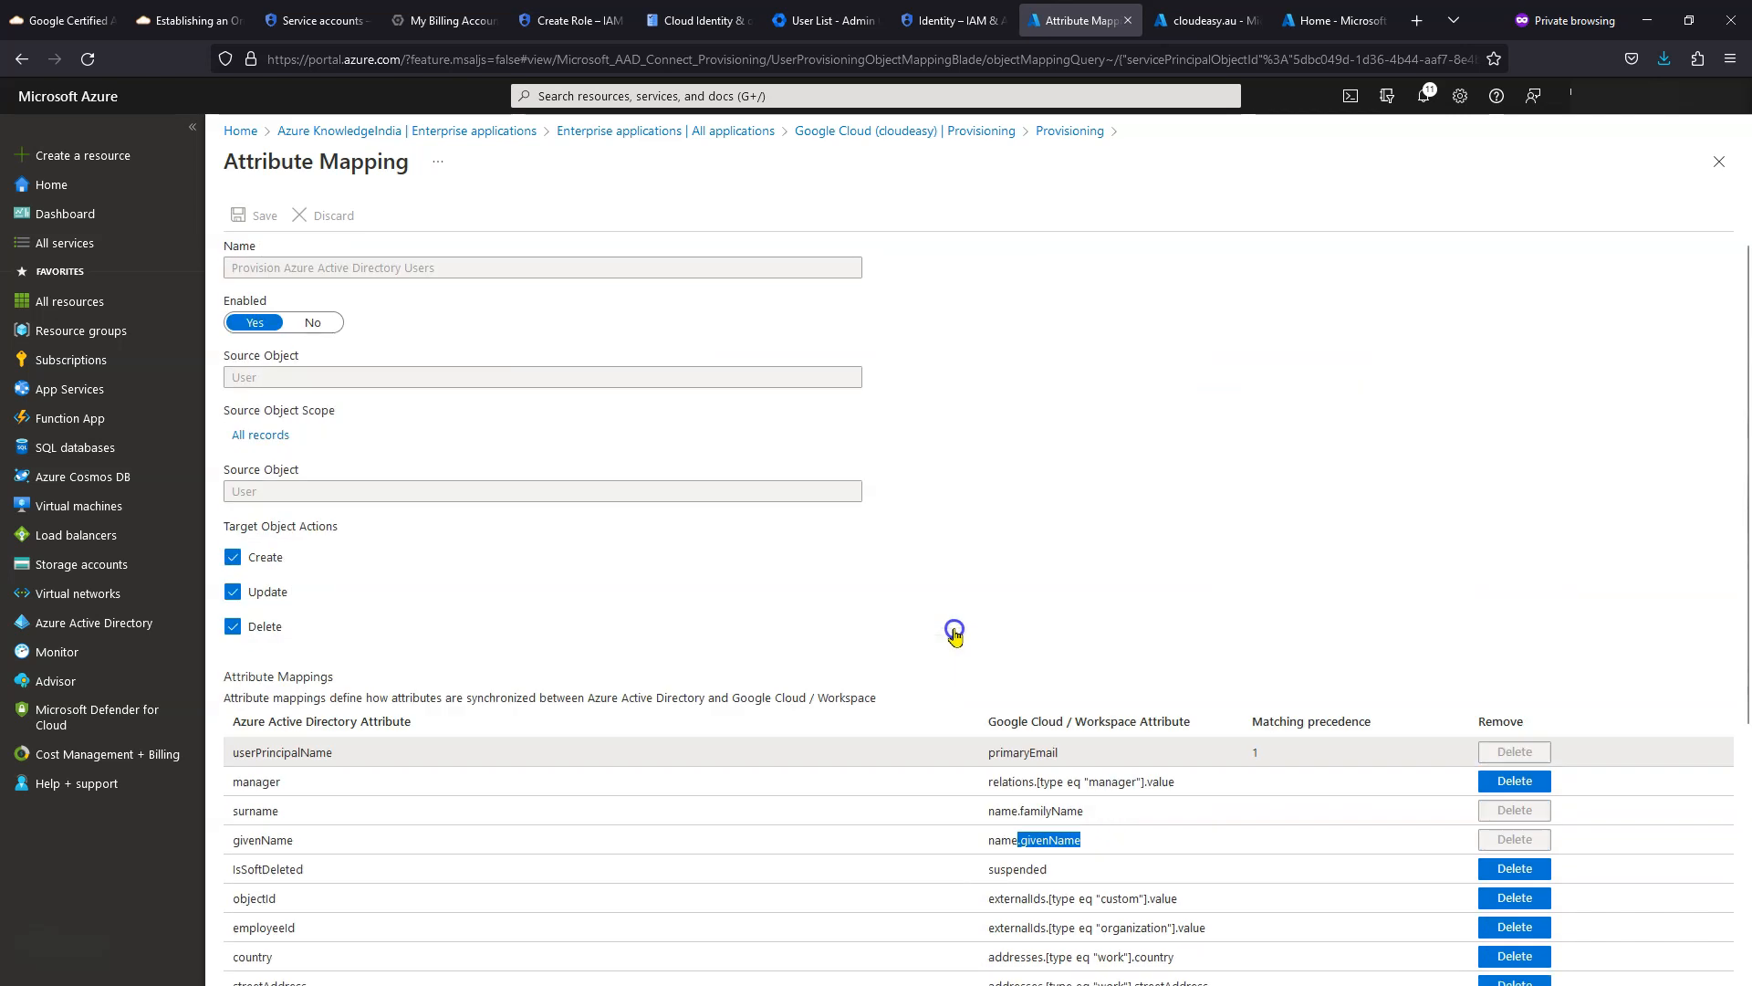
click(1718, 162)
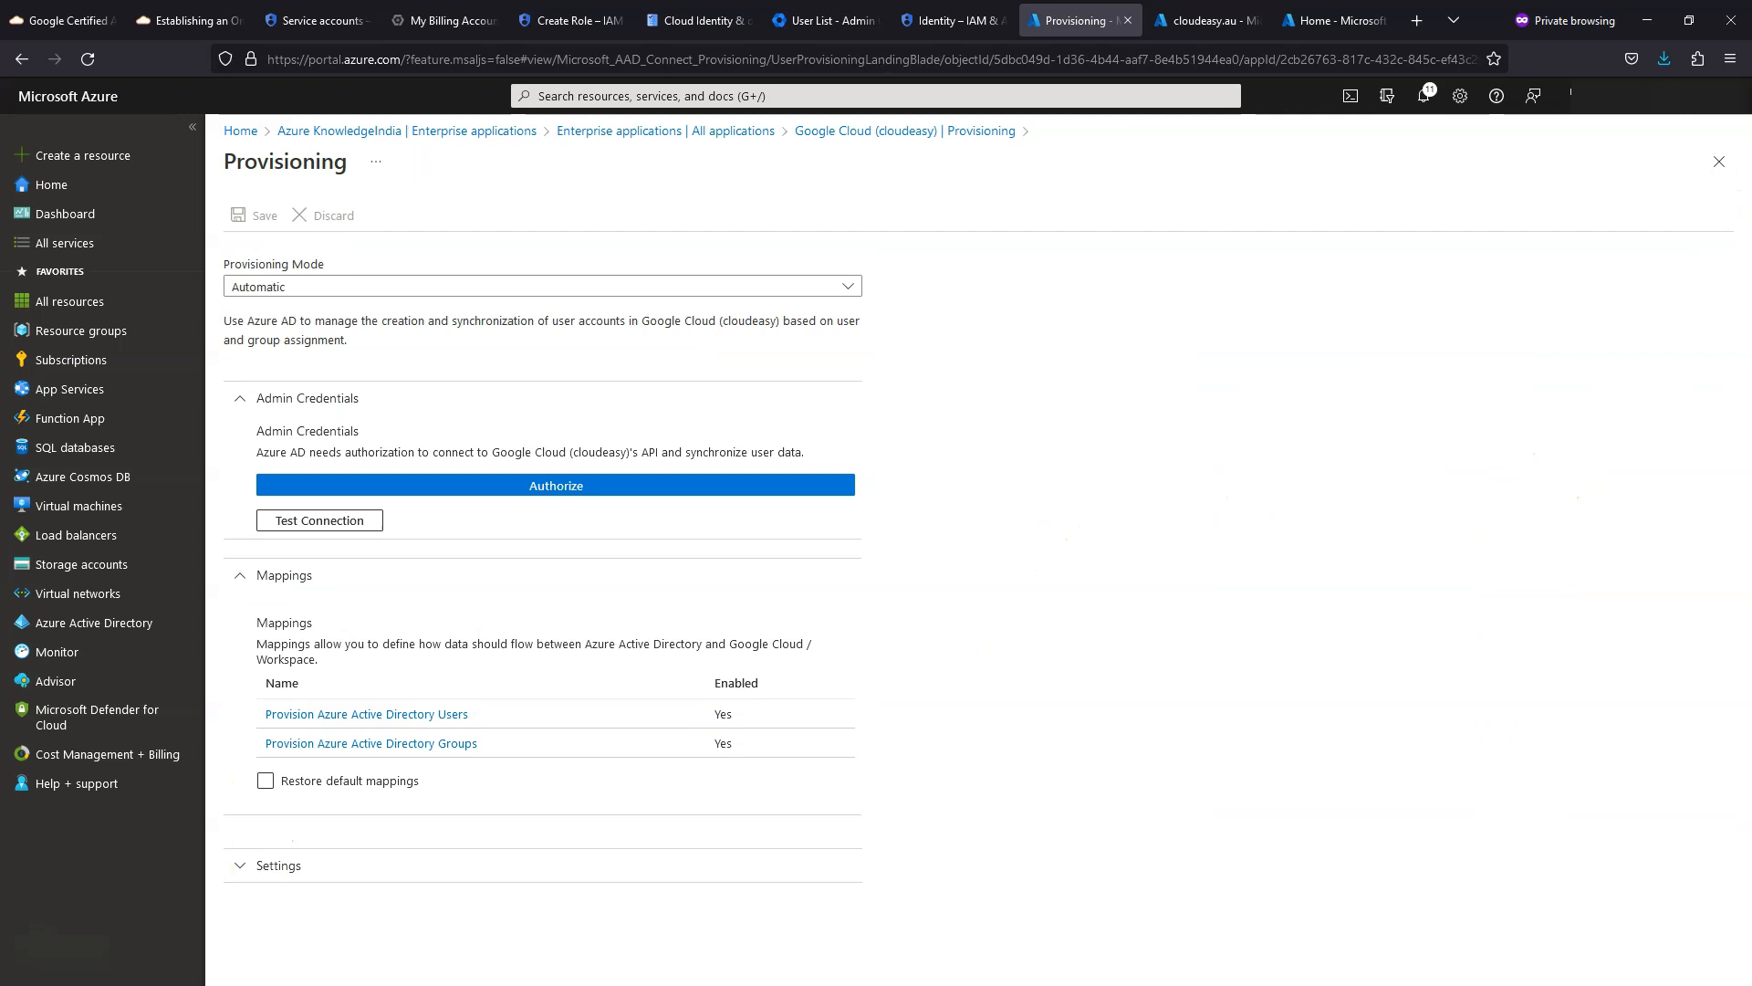
- Reopen a provisioning mapping, look through its attributes, and close it
click(430, 749)
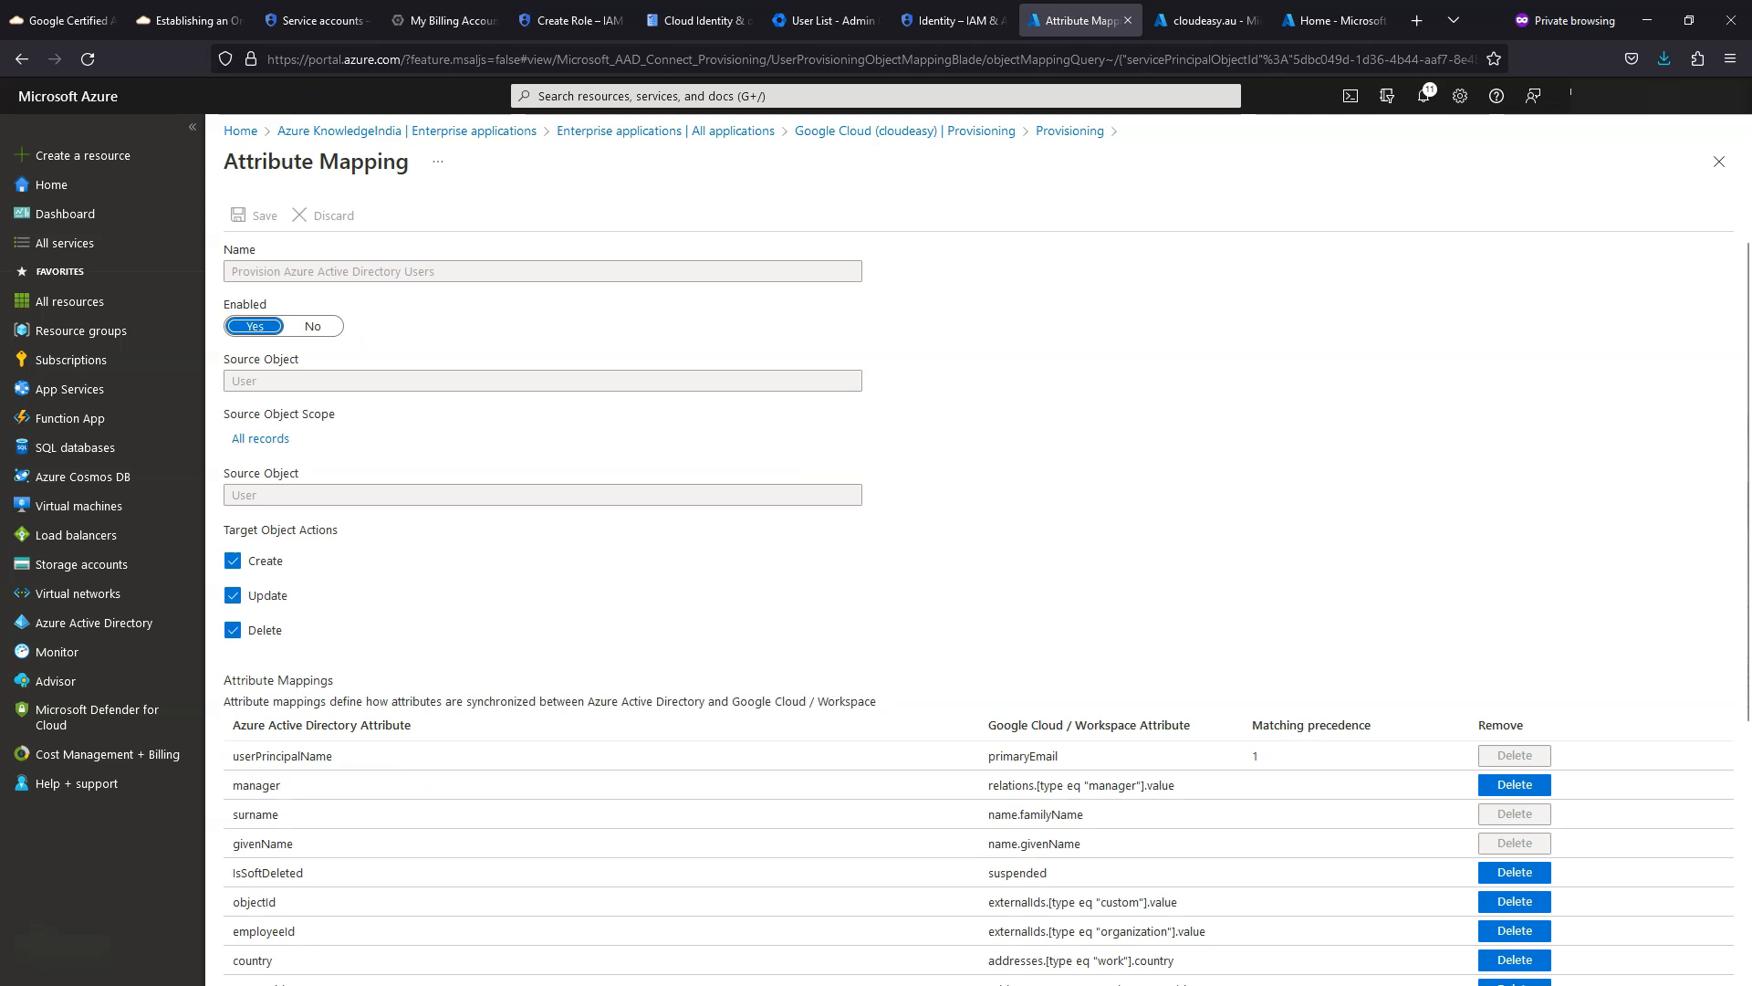
scroll(630, 580, down, 2)
click(630, 581)
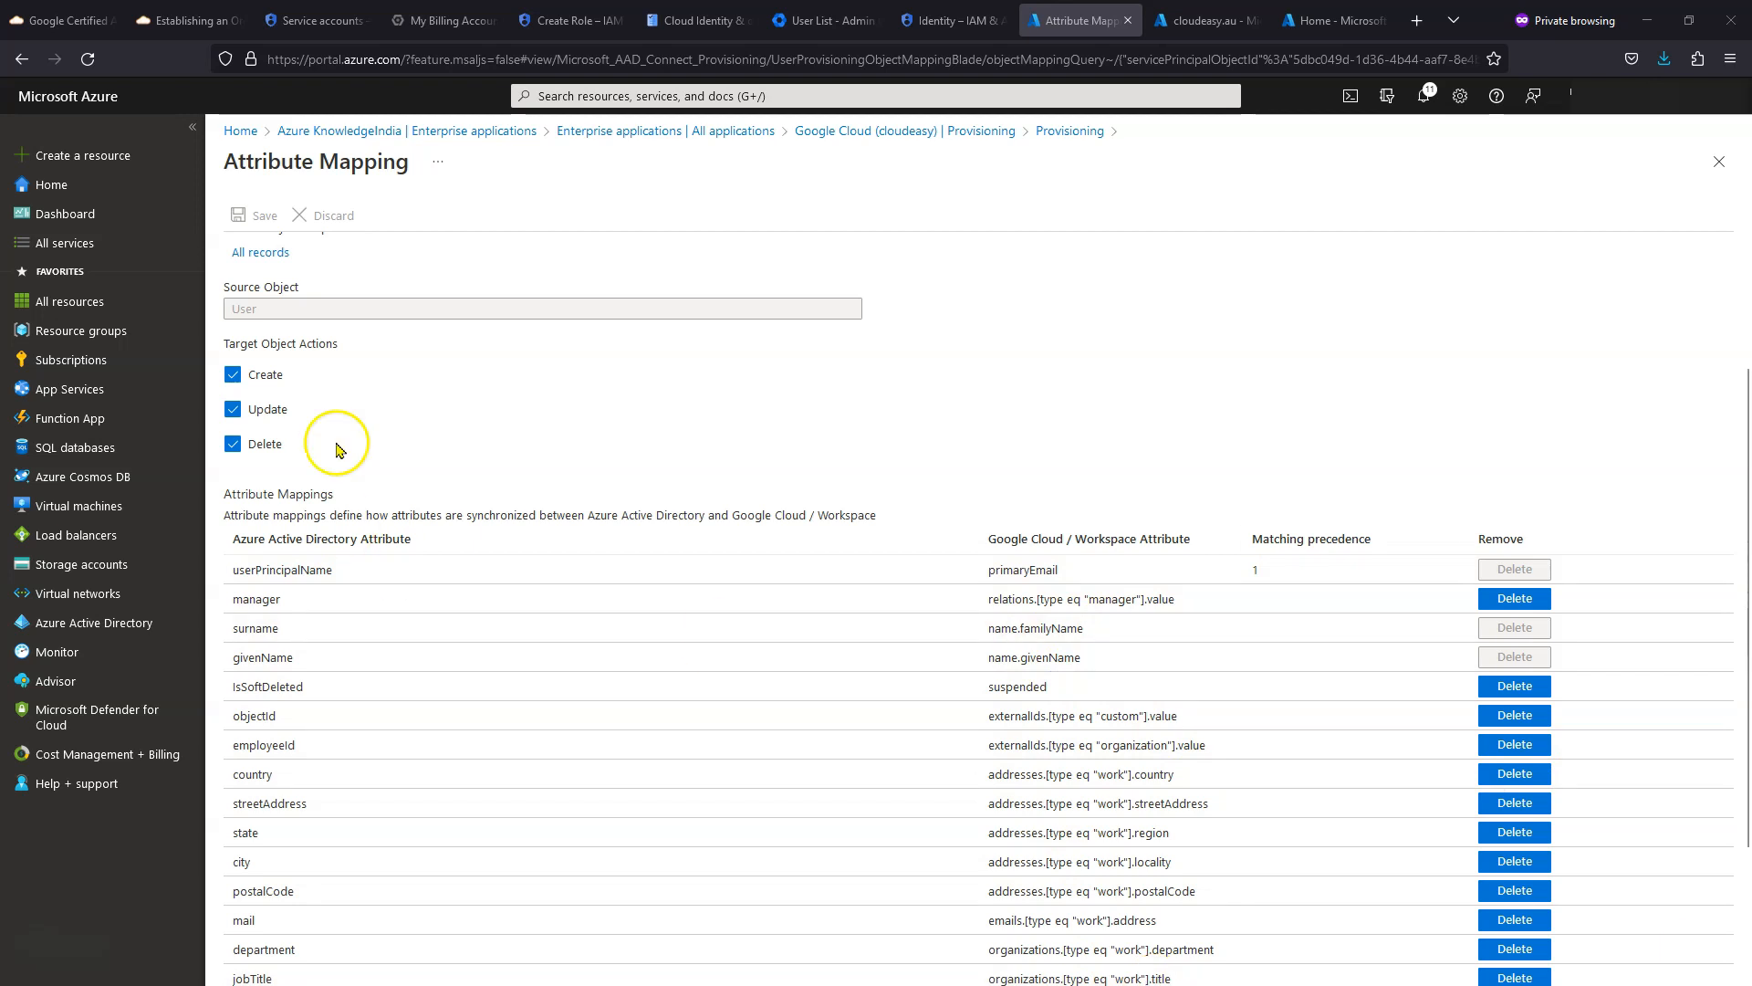
scroll(465, 477, down, 2)
scroll(466, 476, up, 2)
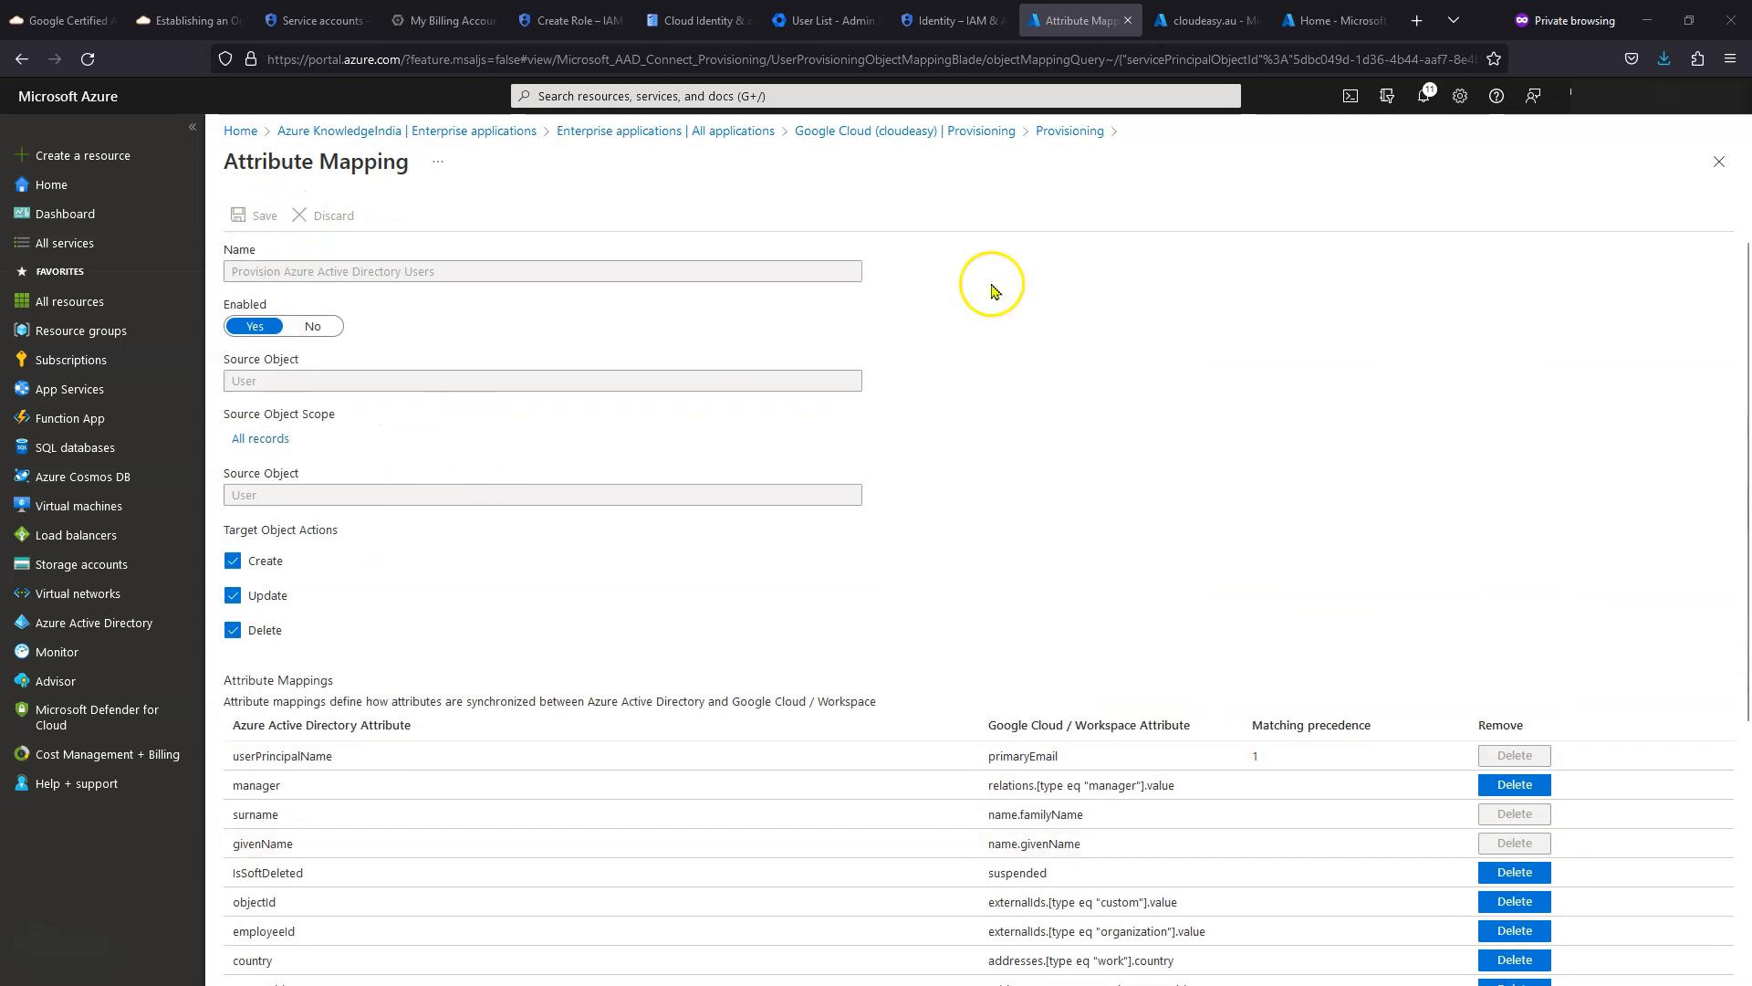
click(1718, 162)
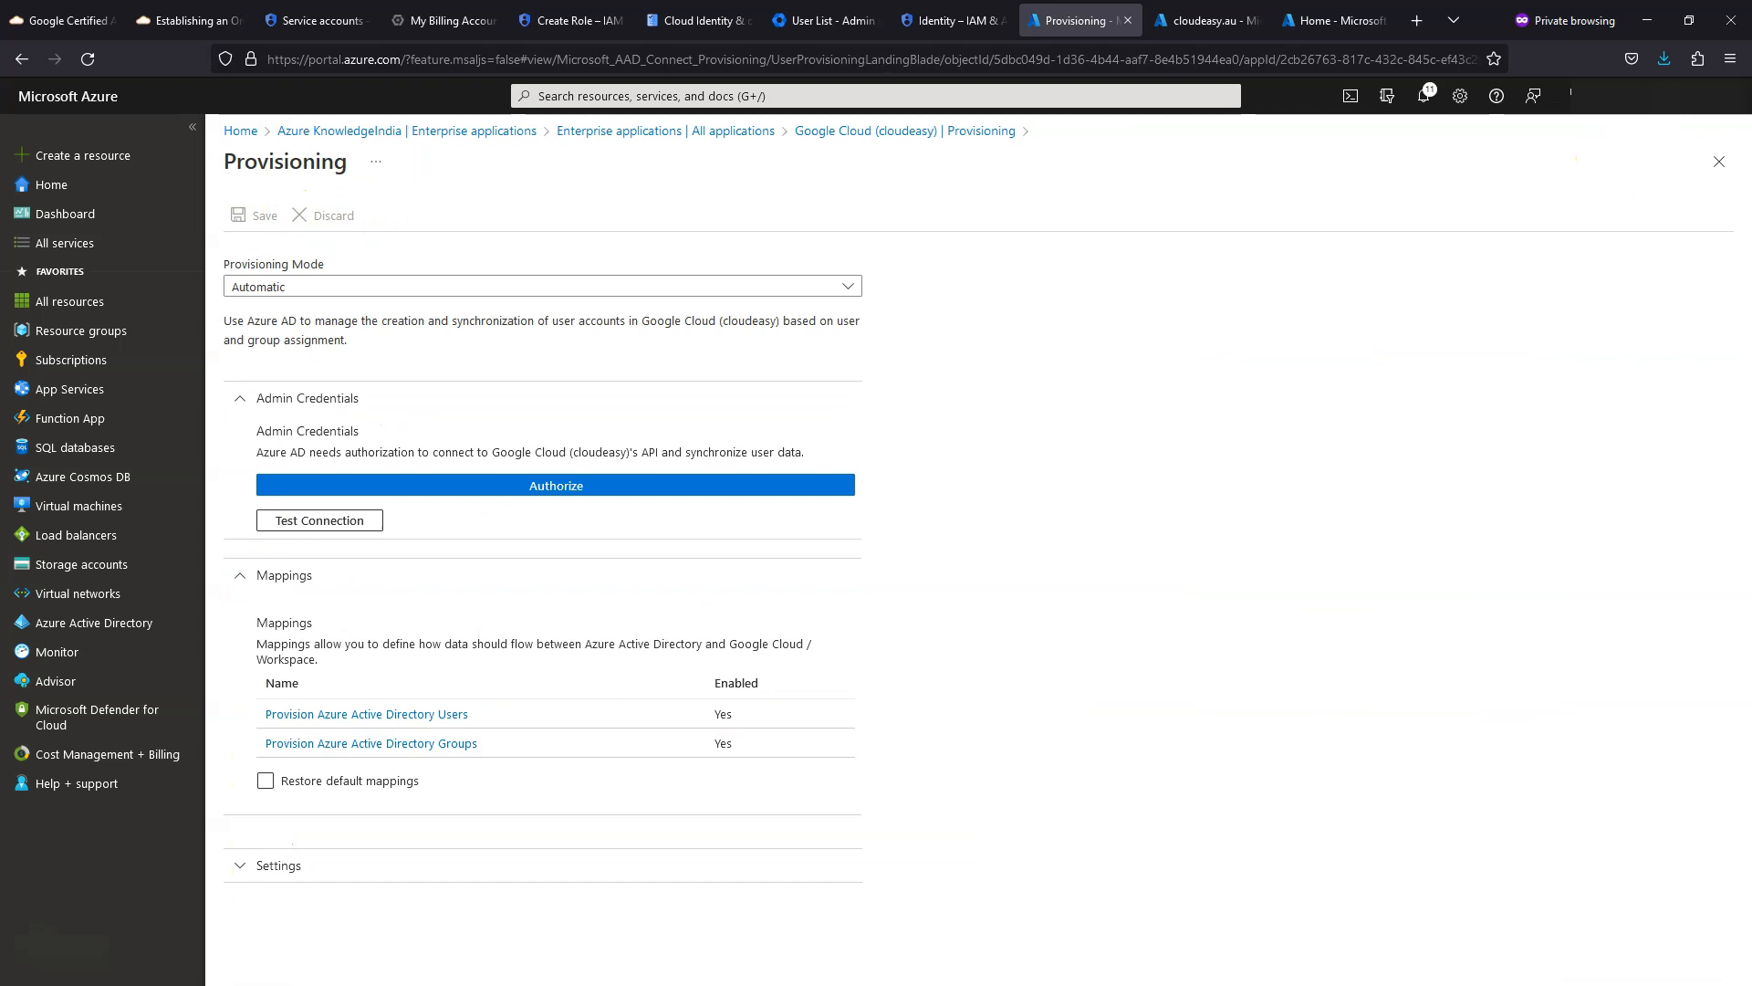
- Return to the Google Cloud (cloudeasy) provisioning overview and expand its technical information and provisioning details
click(1718, 161)
click(398, 523)
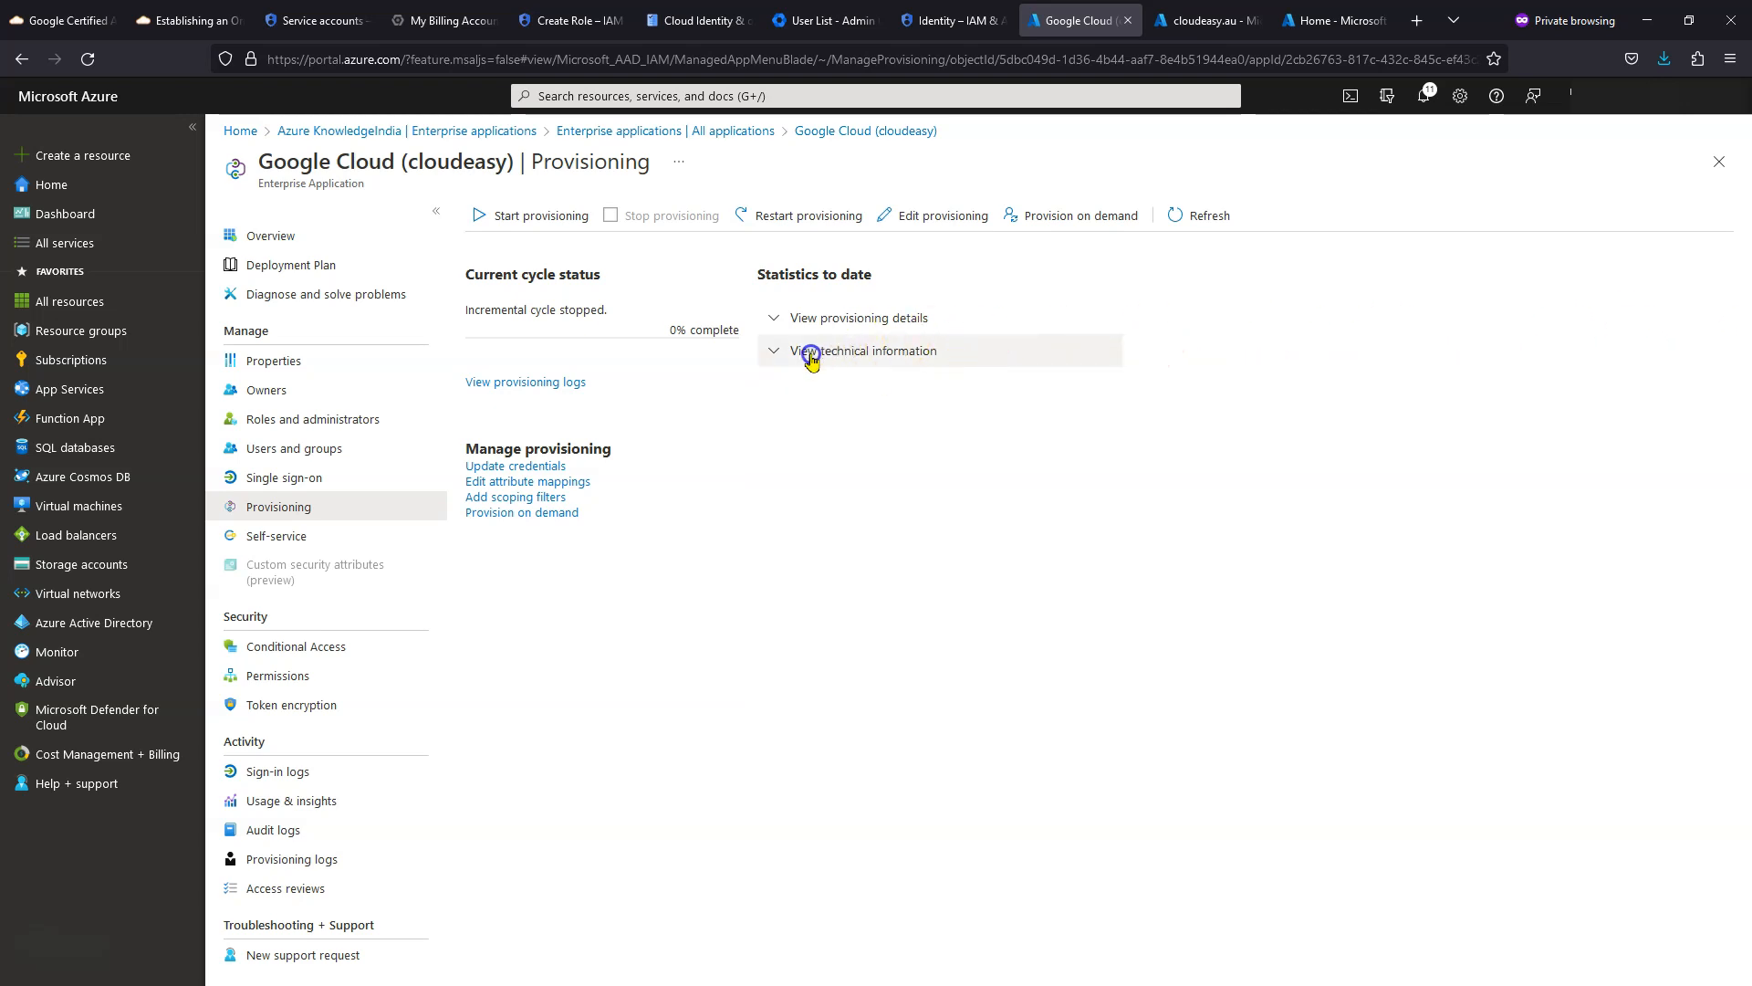
click(775, 350)
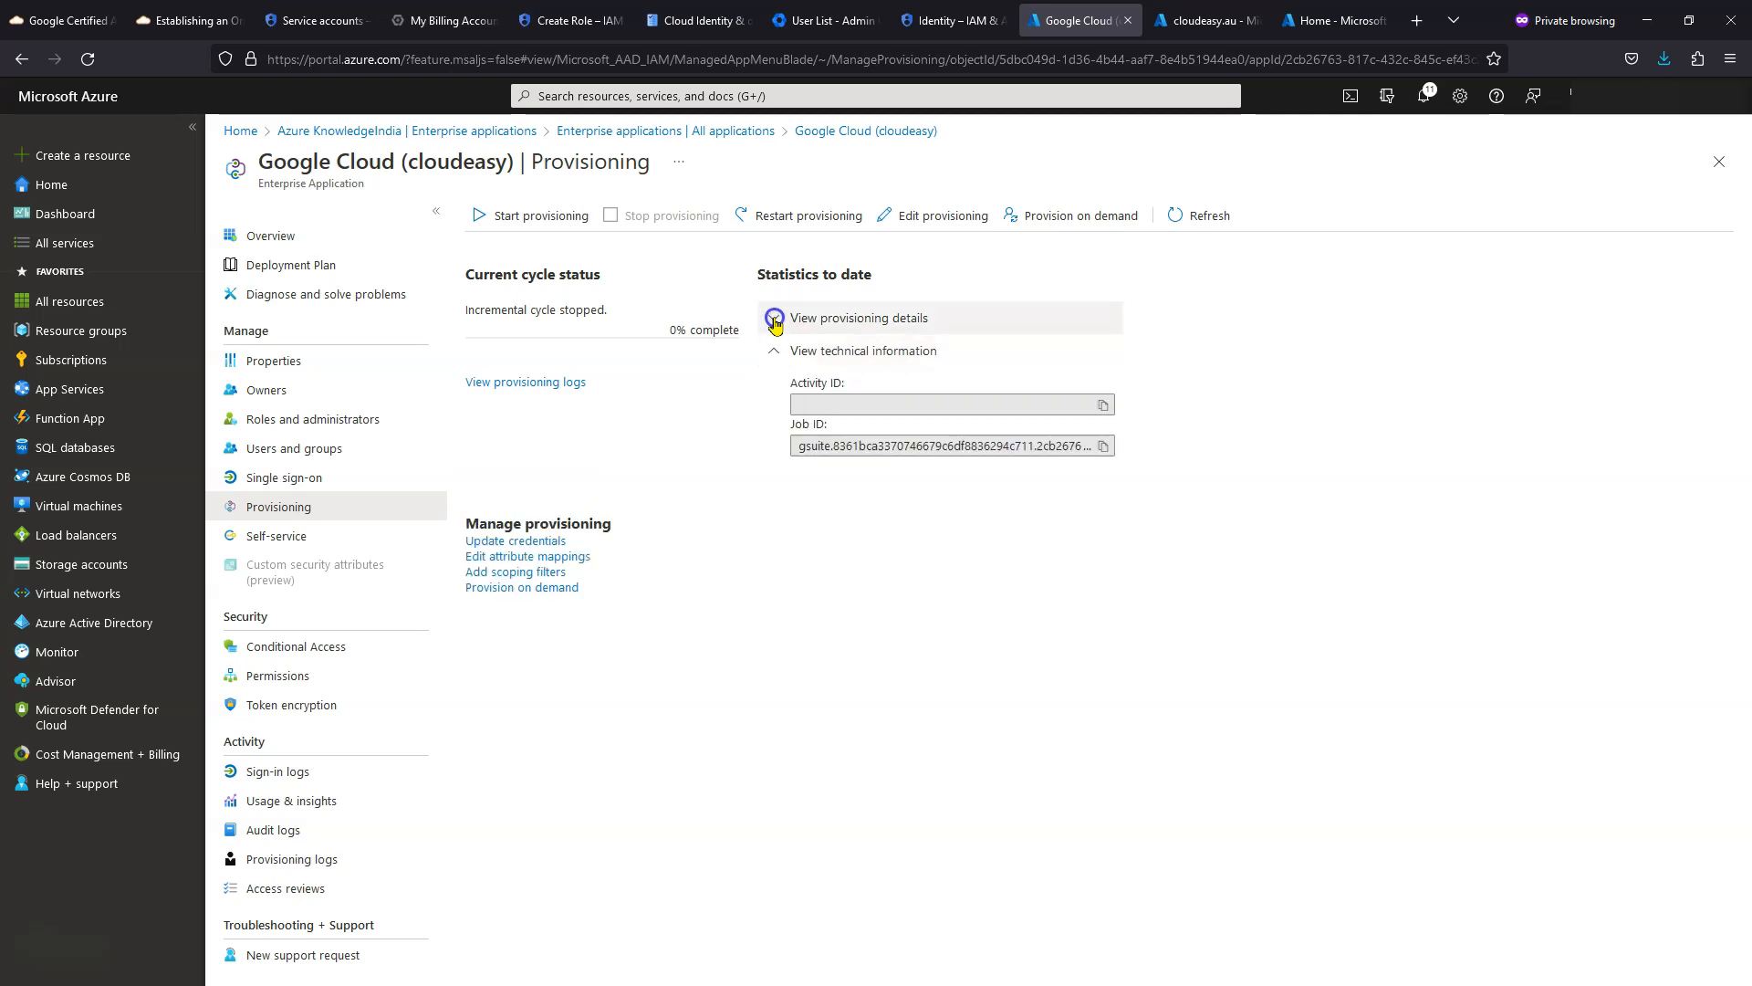
click(775, 319)
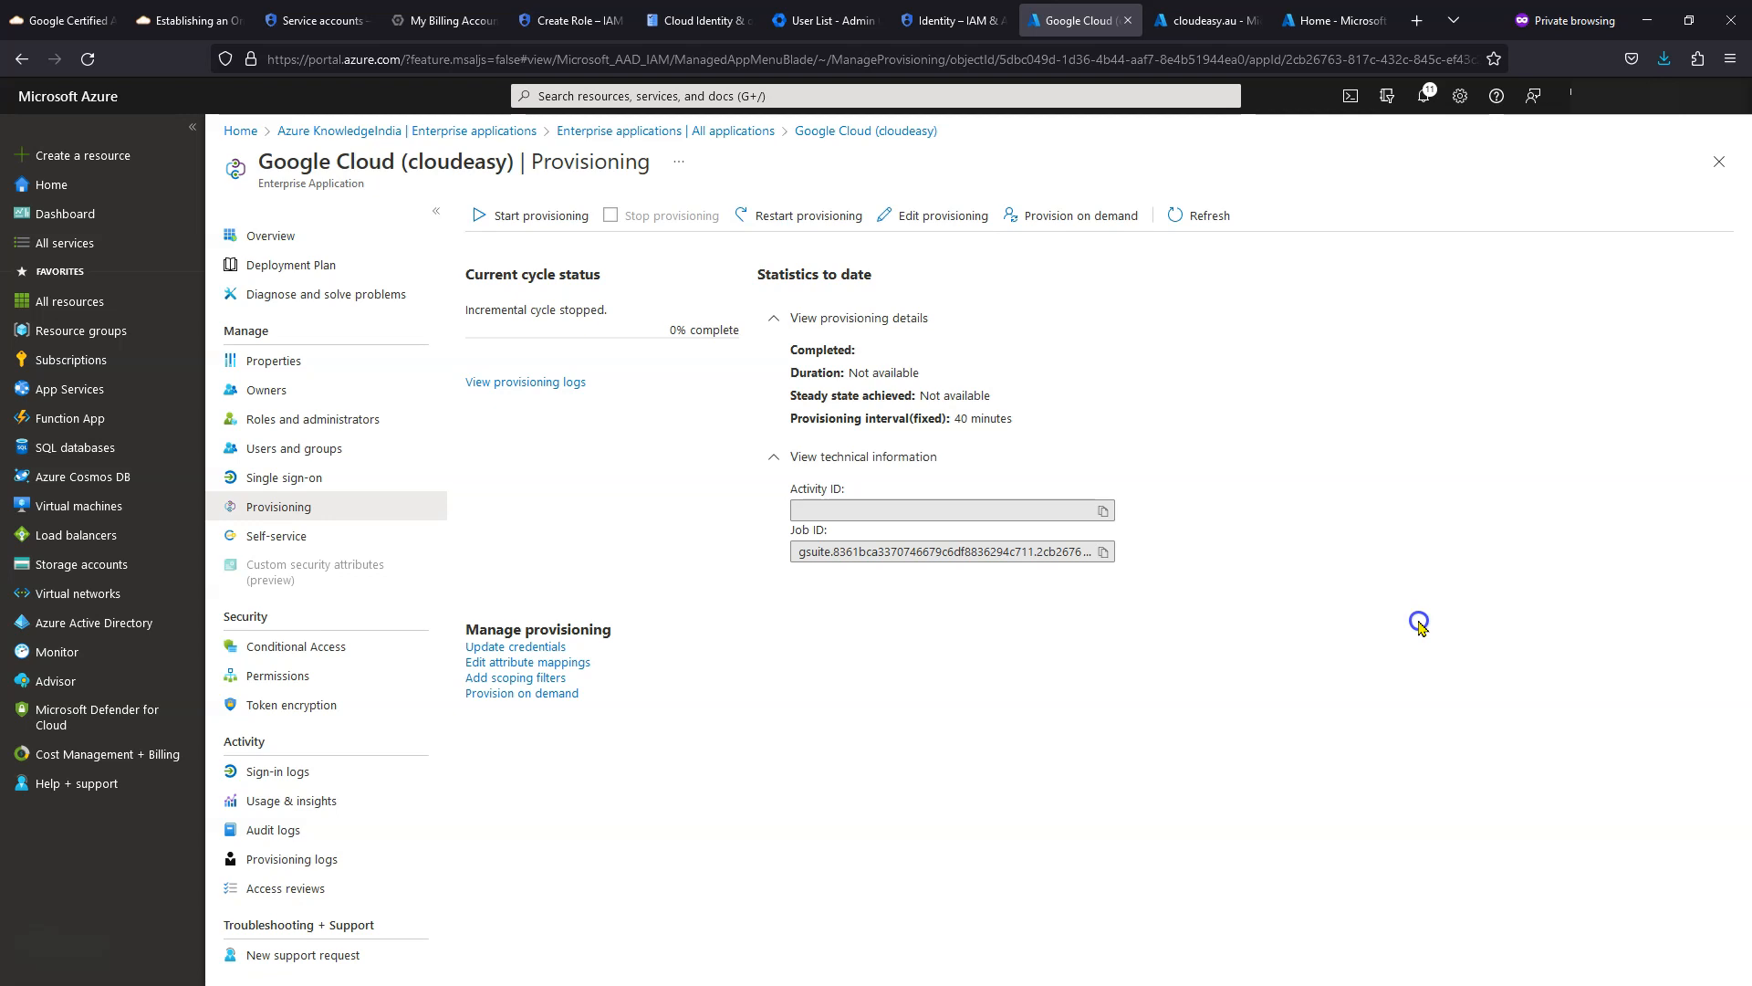
- Go to the app's Users and groups page, which has no assignments, and begin adding a user/group
click(322, 450)
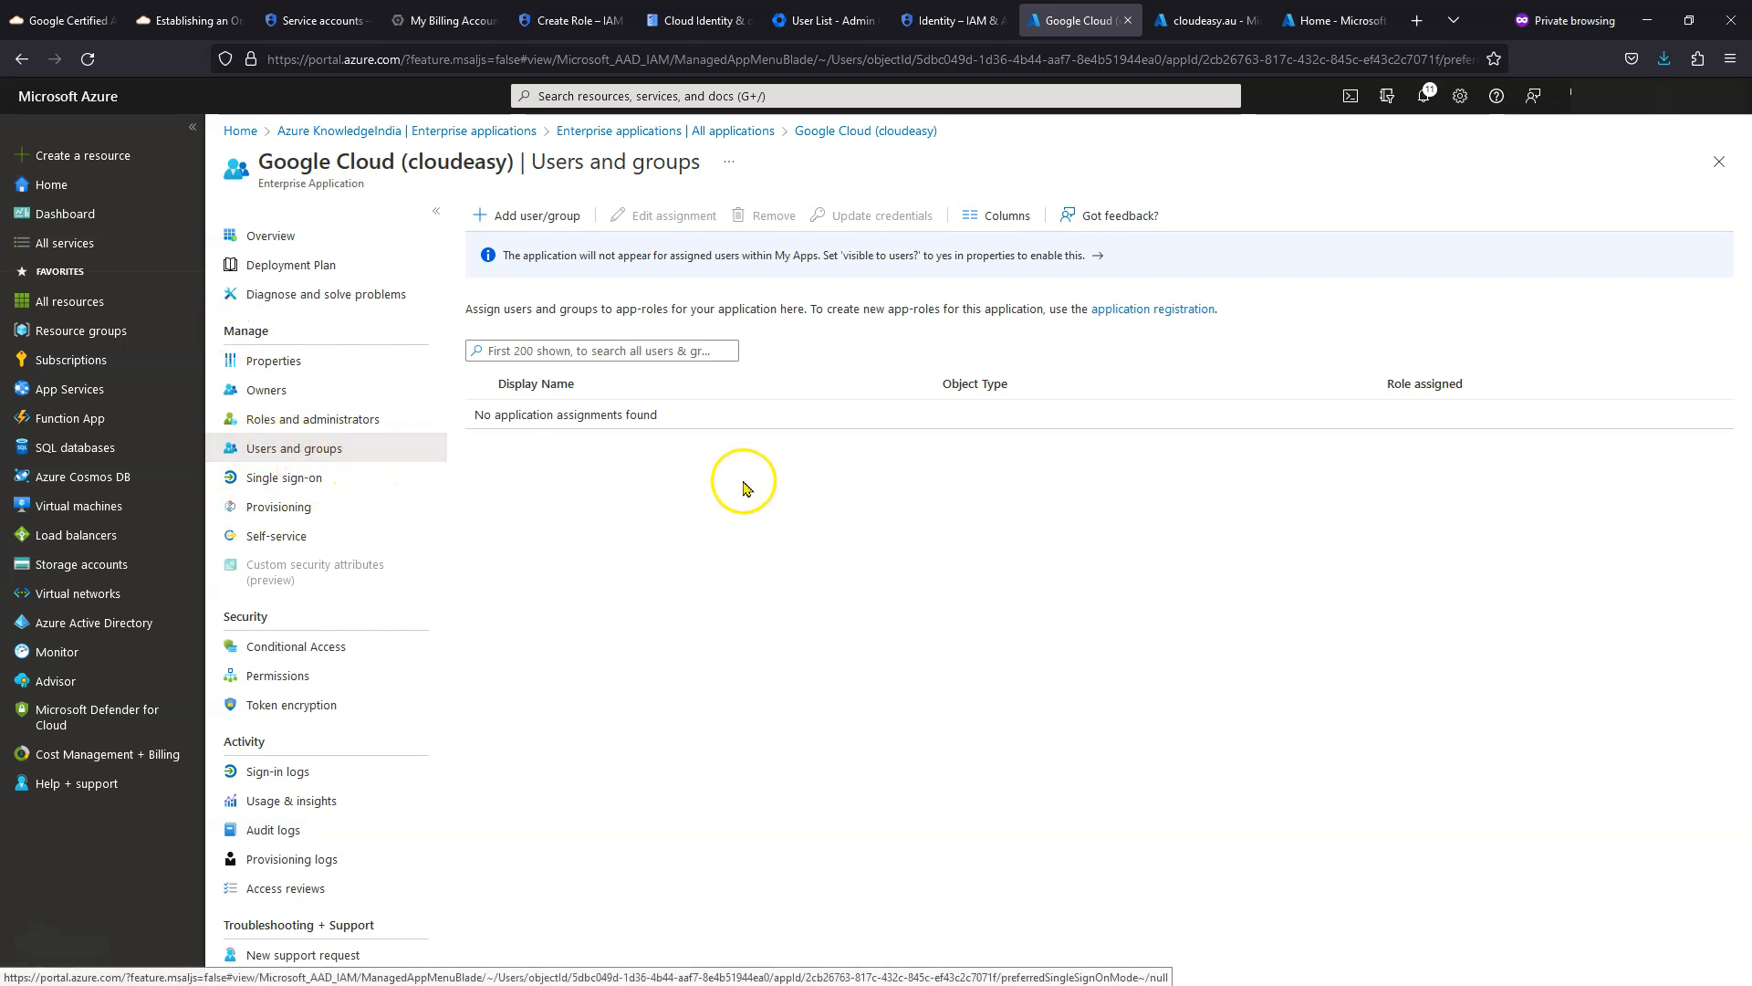
drag(466, 308, 1005, 310)
click(1029, 534)
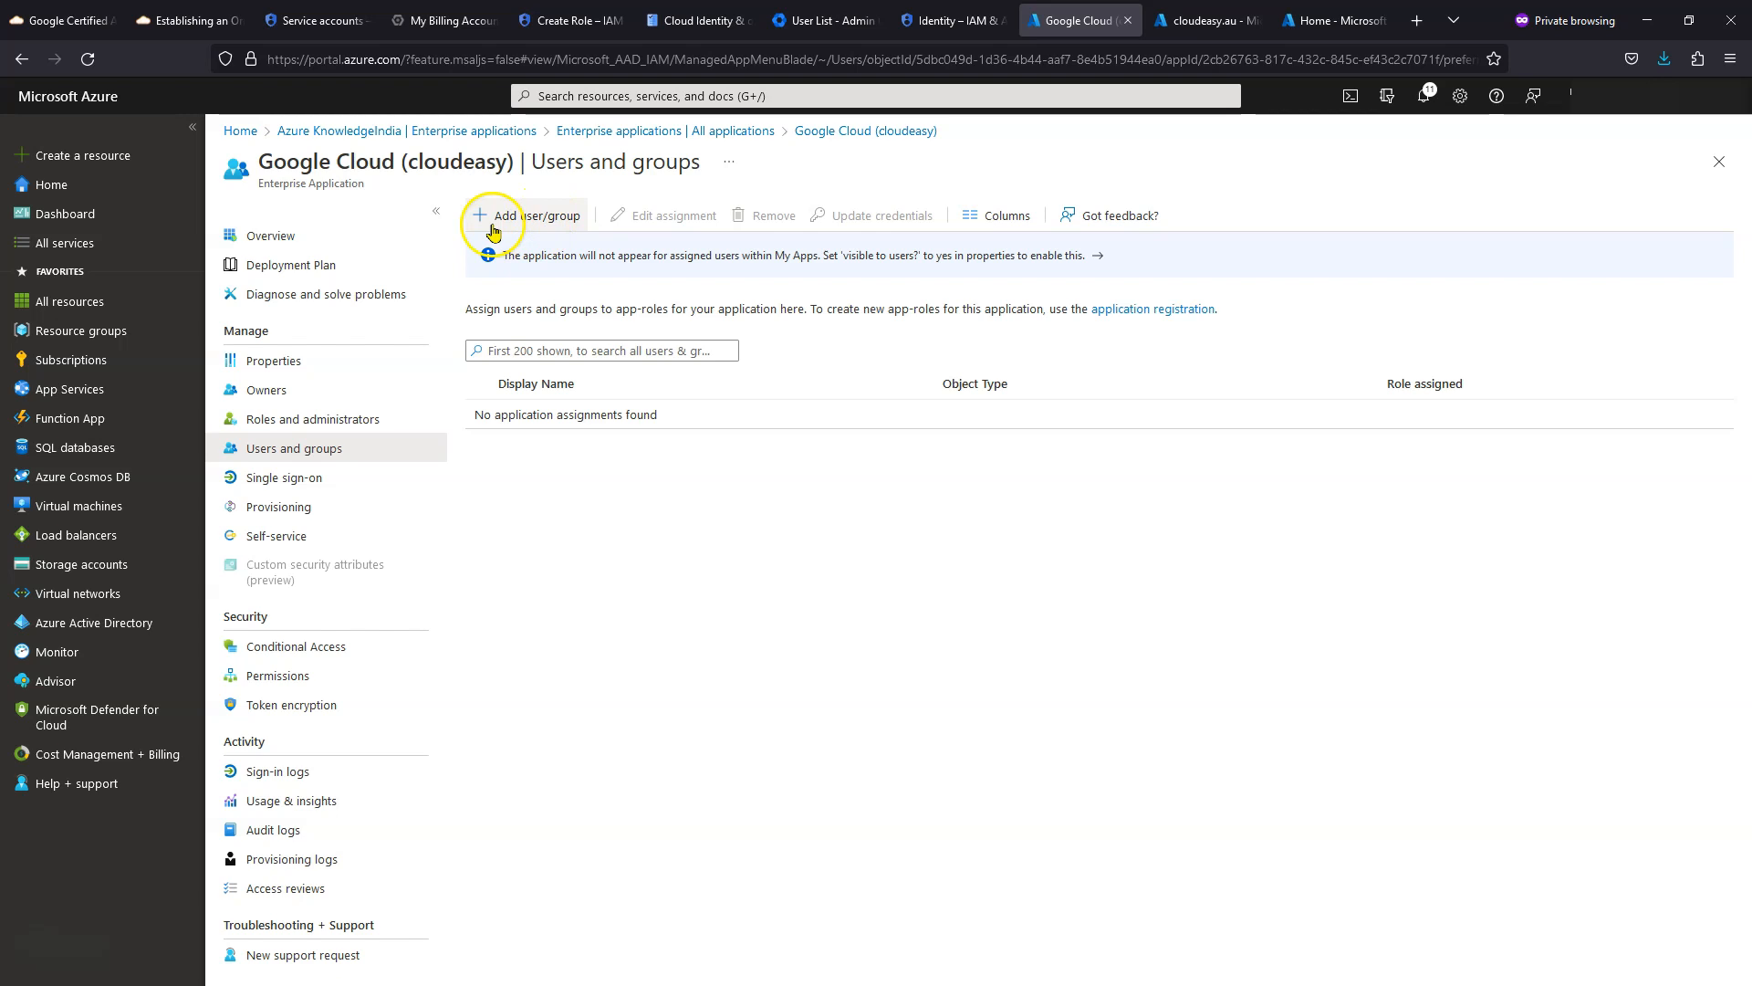
click(525, 219)
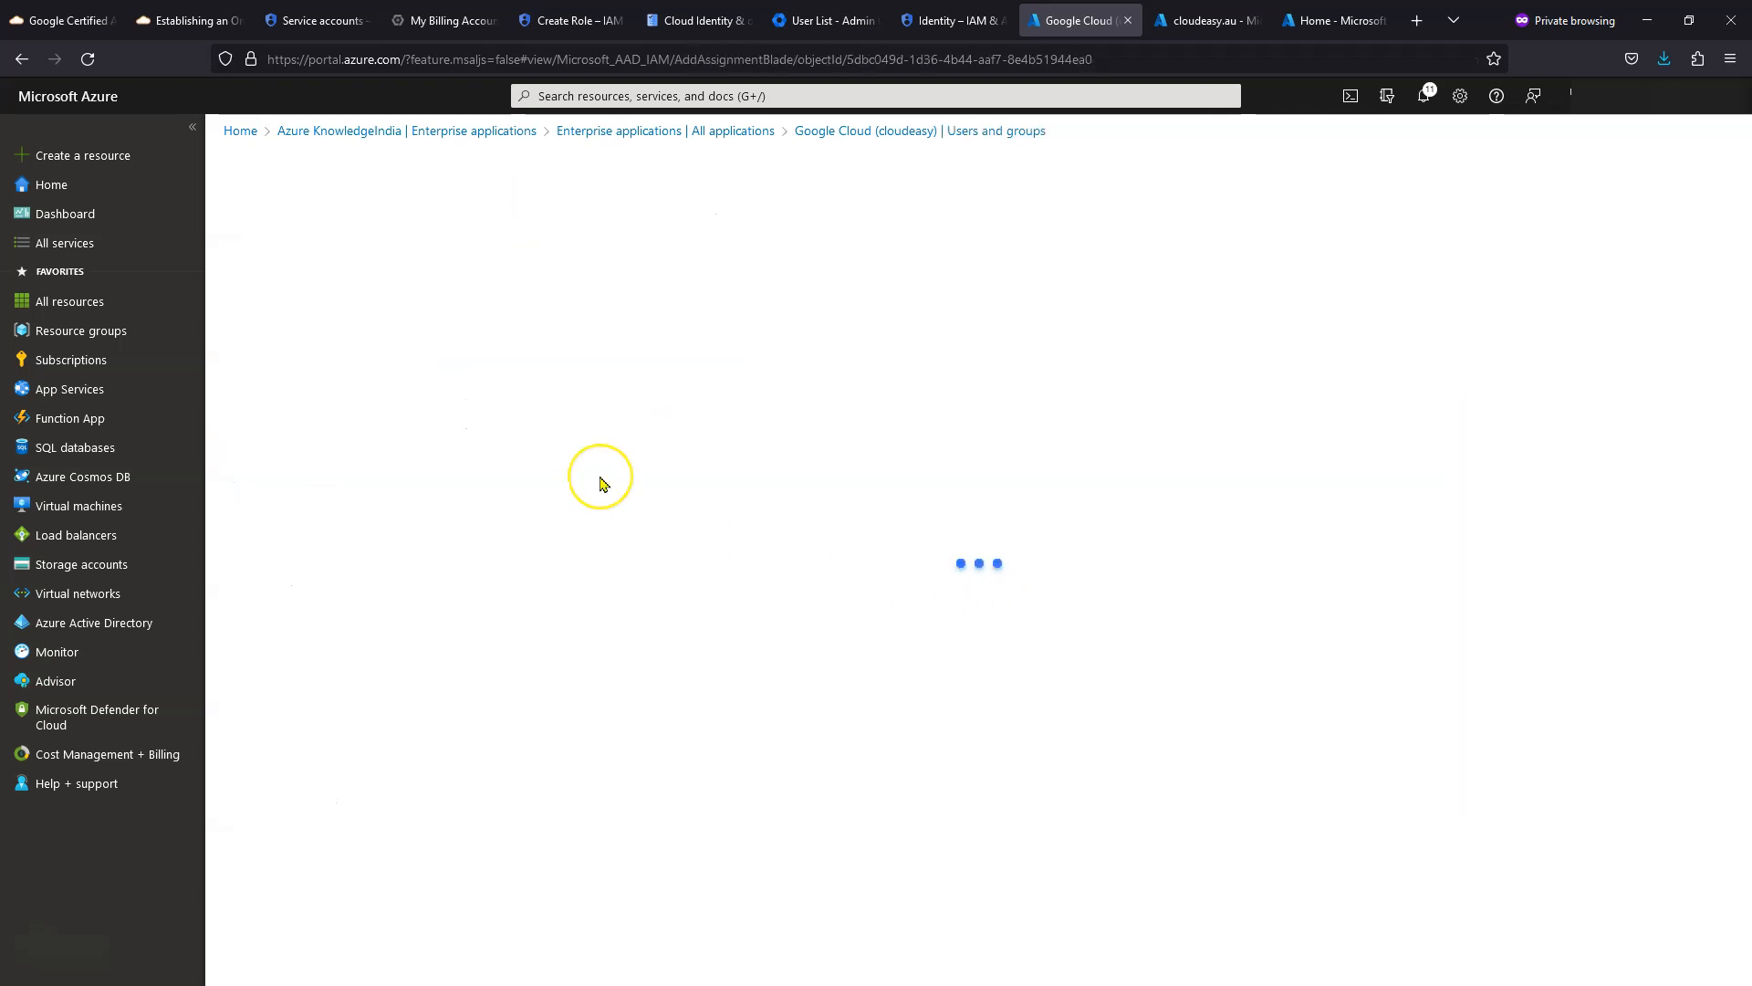
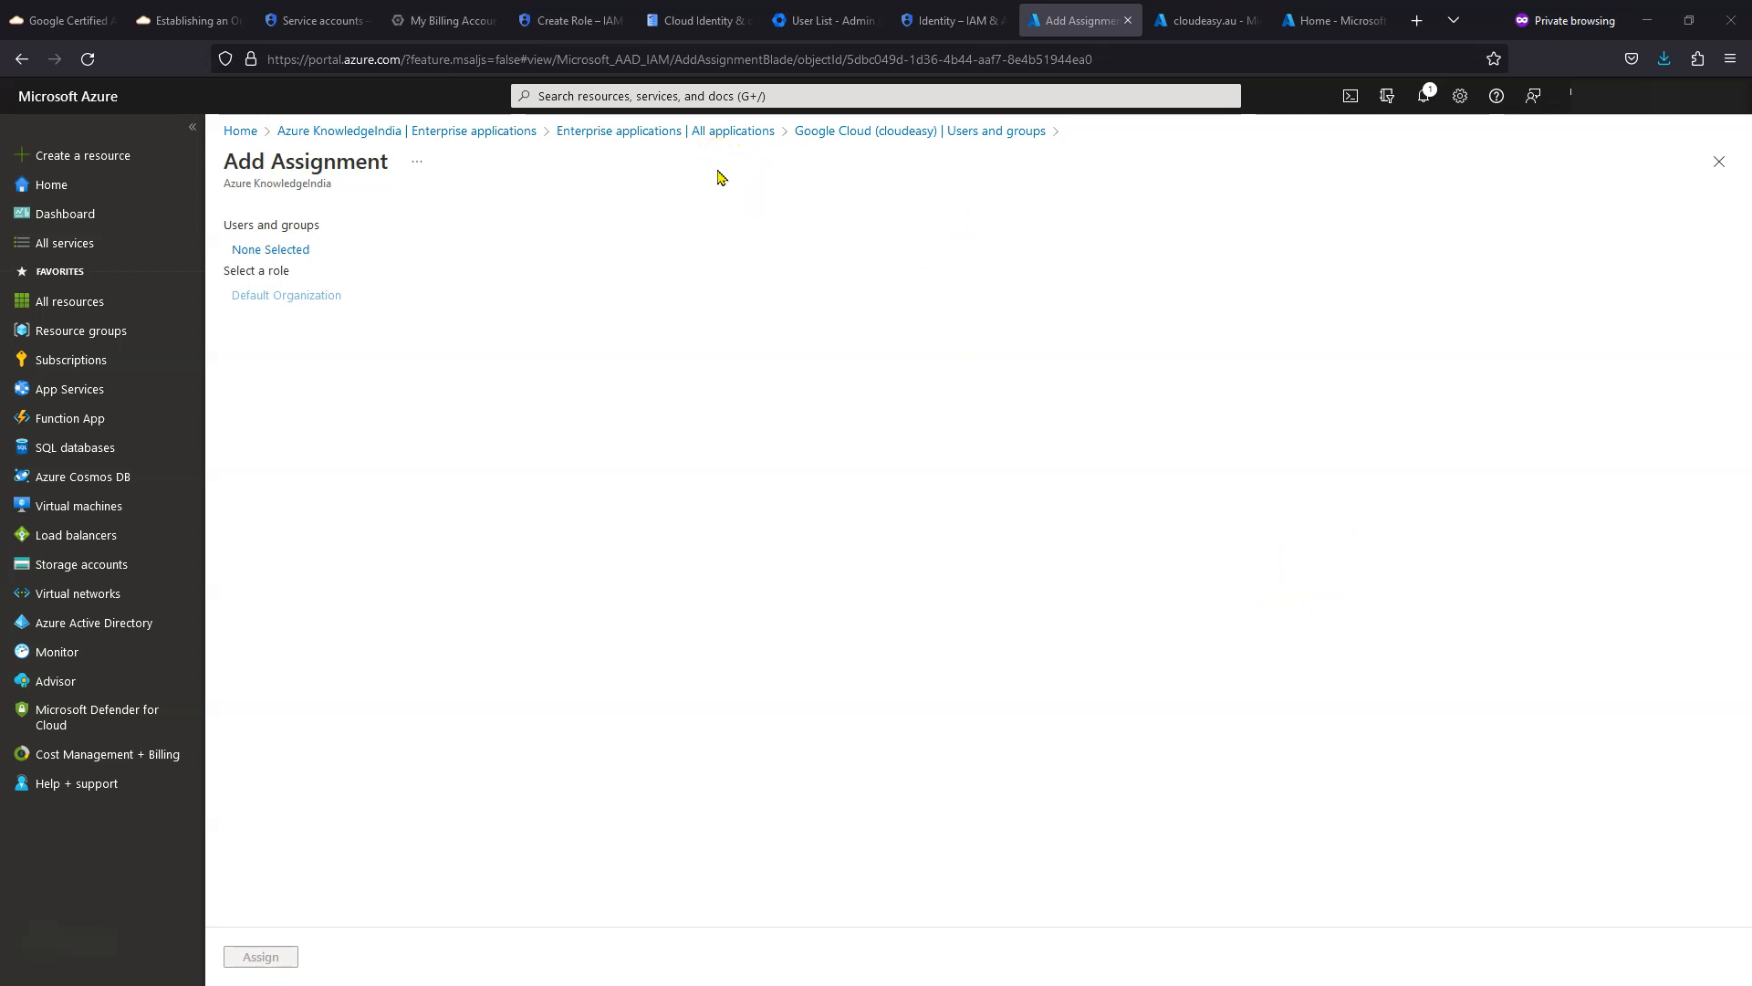
- Assign the gcp-power-users group to Google Cloud (cloudeasy) with the Default Organization role
click(1719, 162)
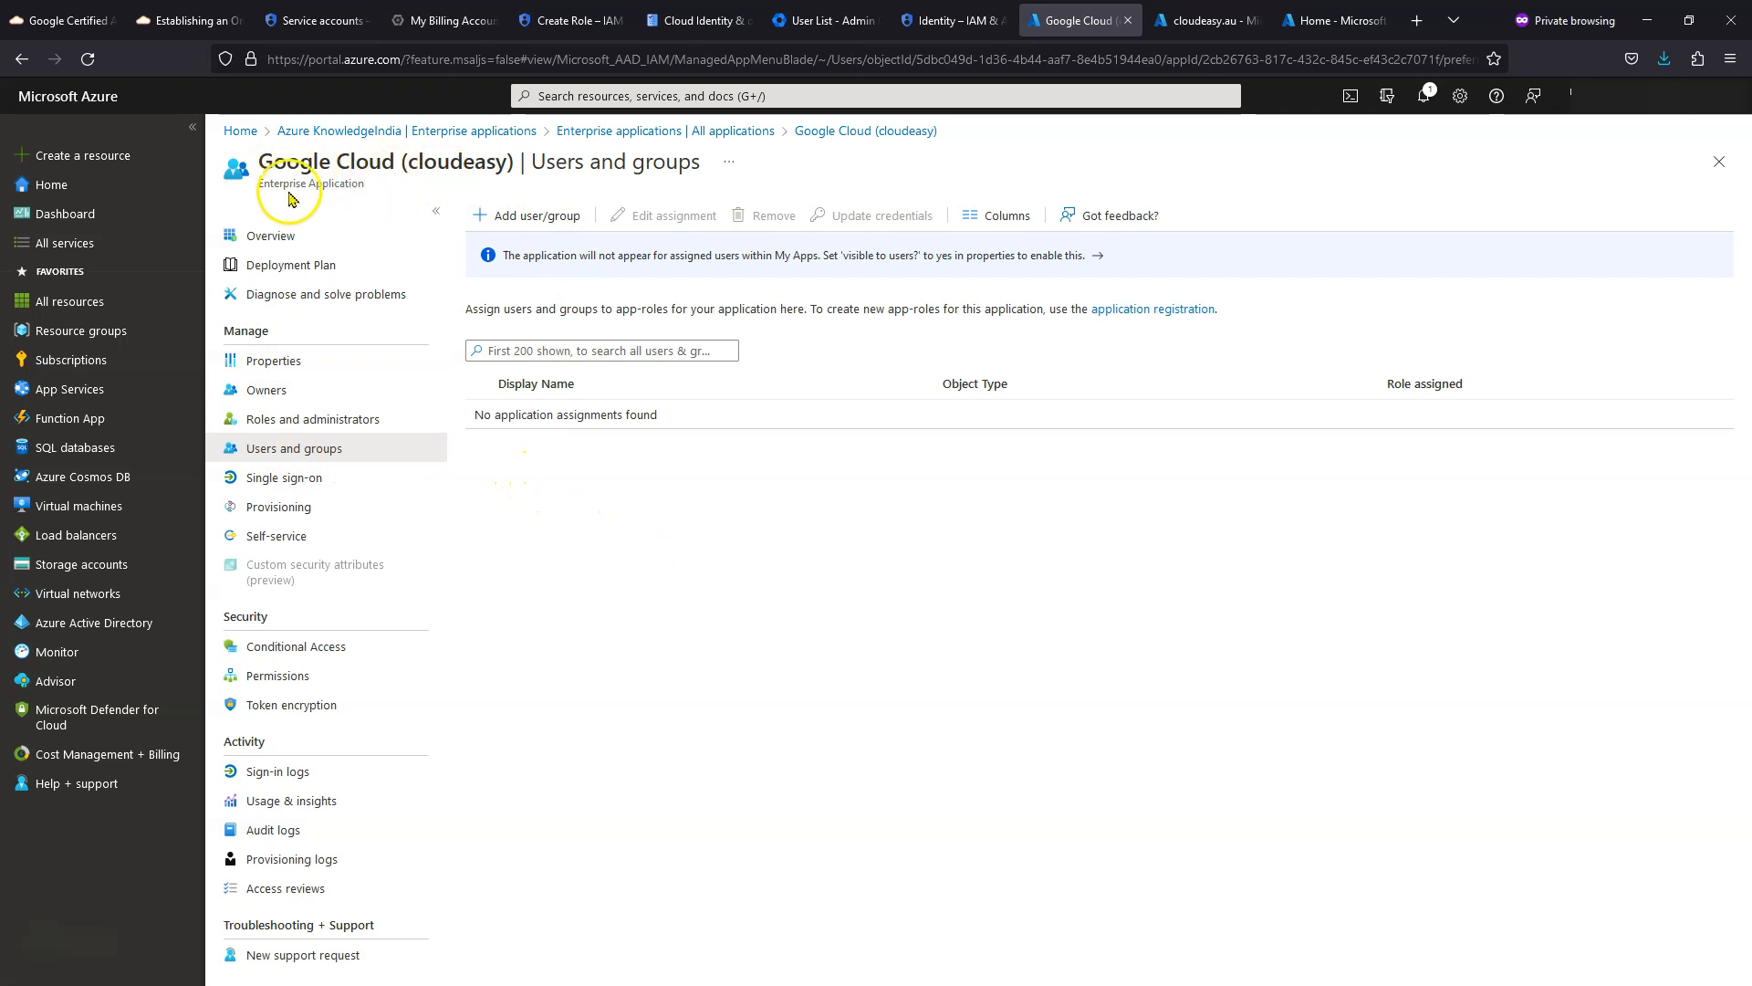
click(527, 219)
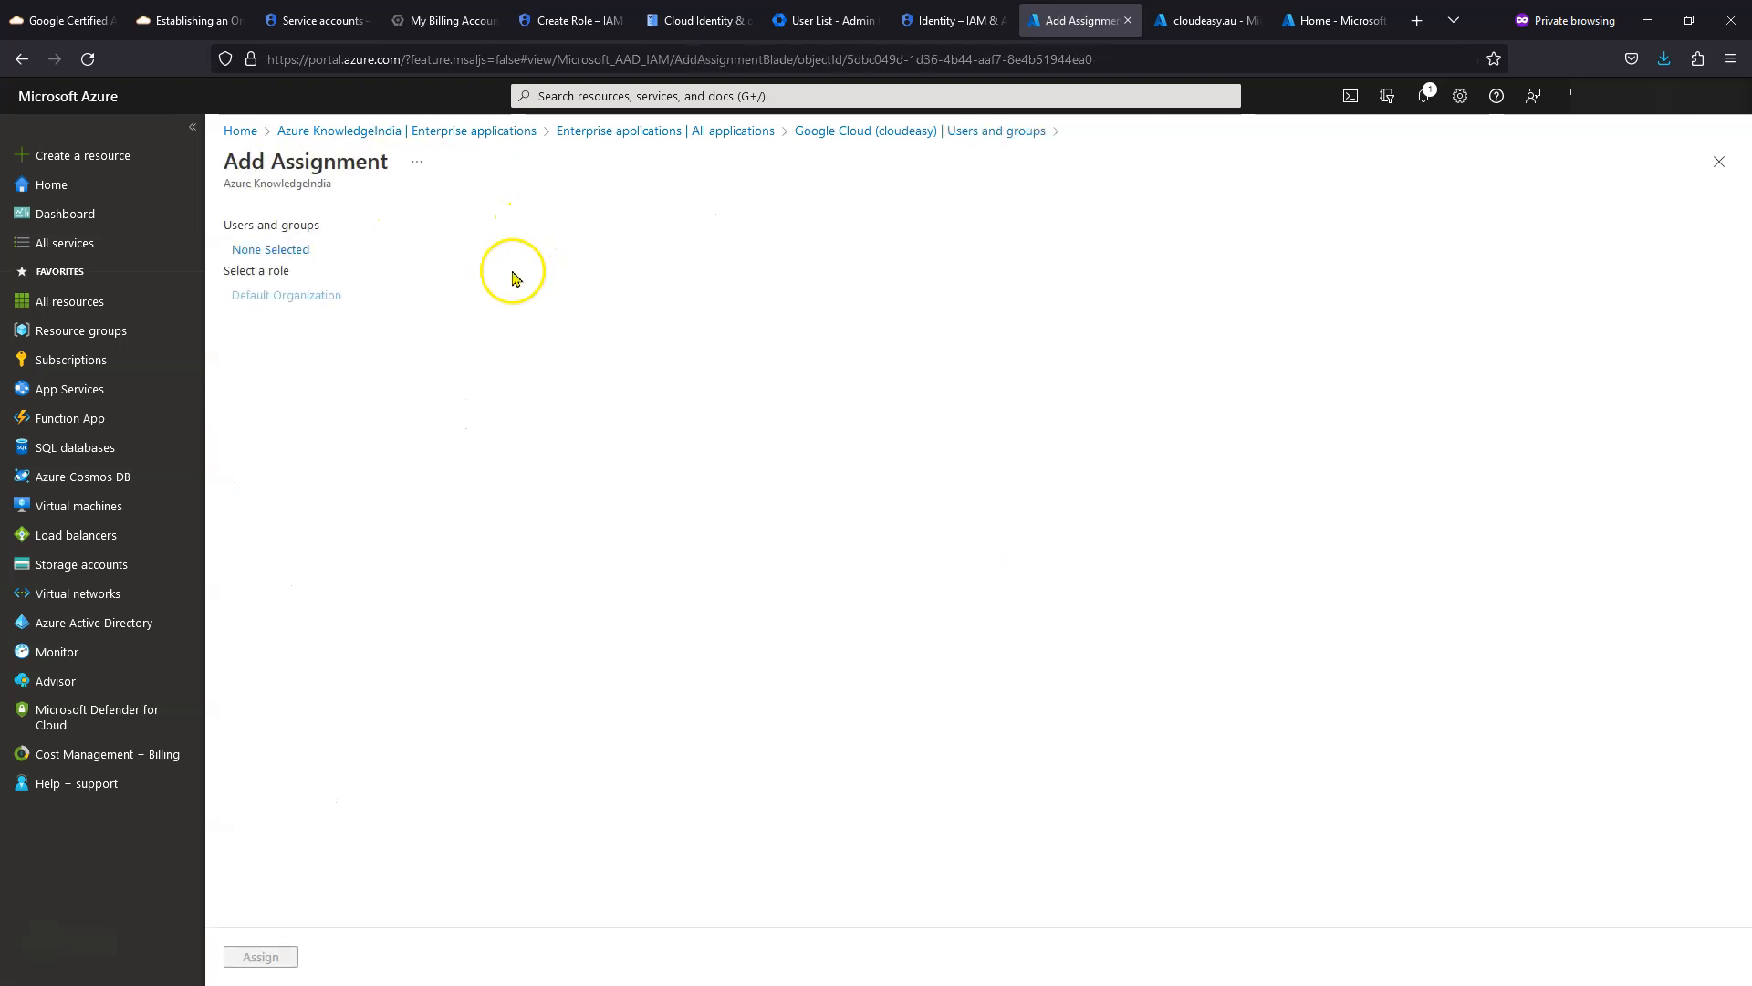
click(292, 252)
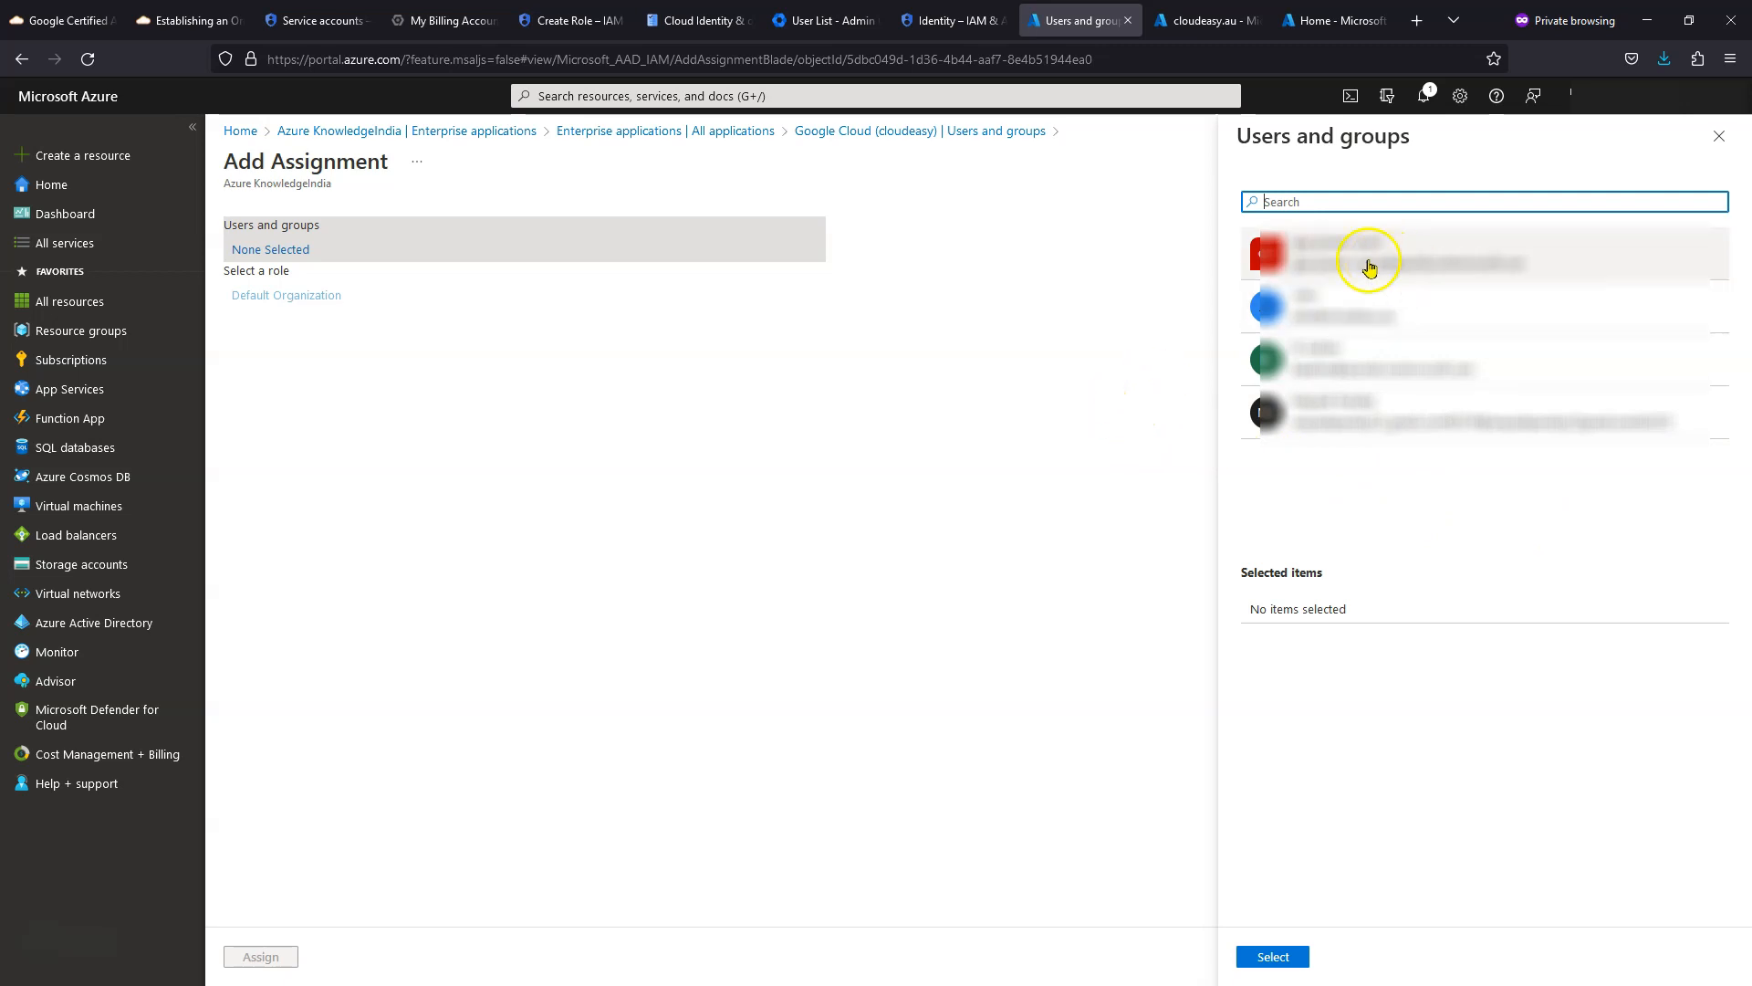
click(1306, 264)
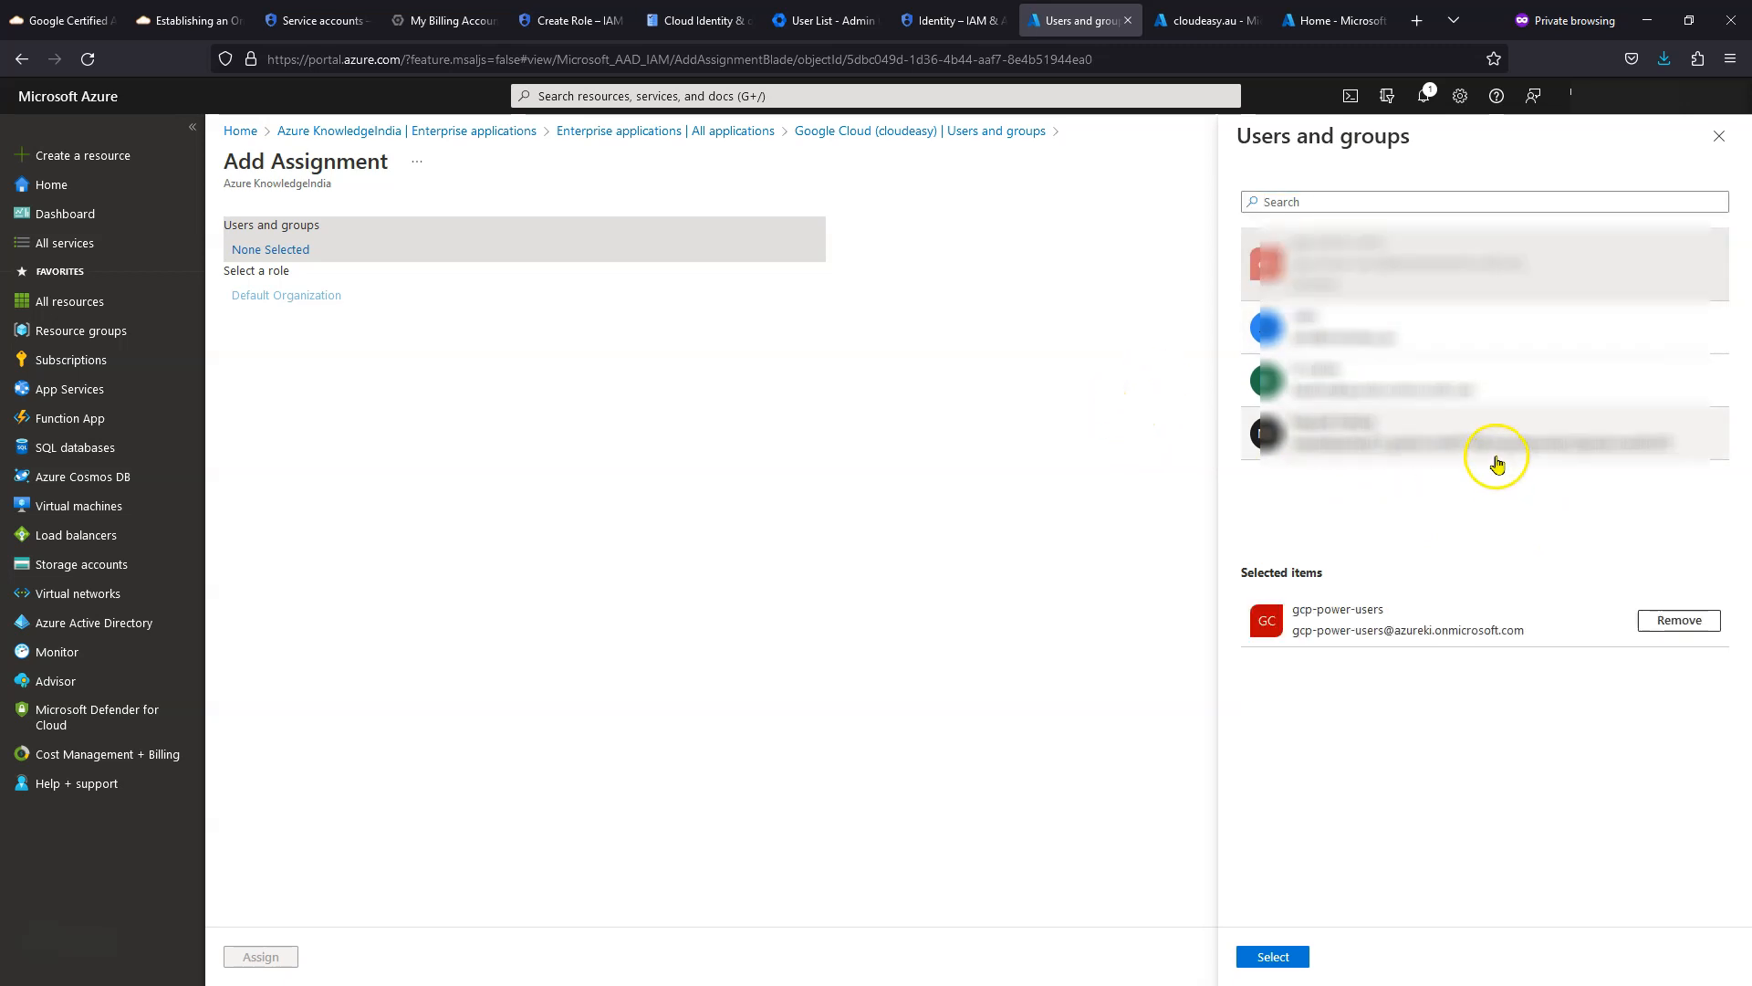
click(1282, 957)
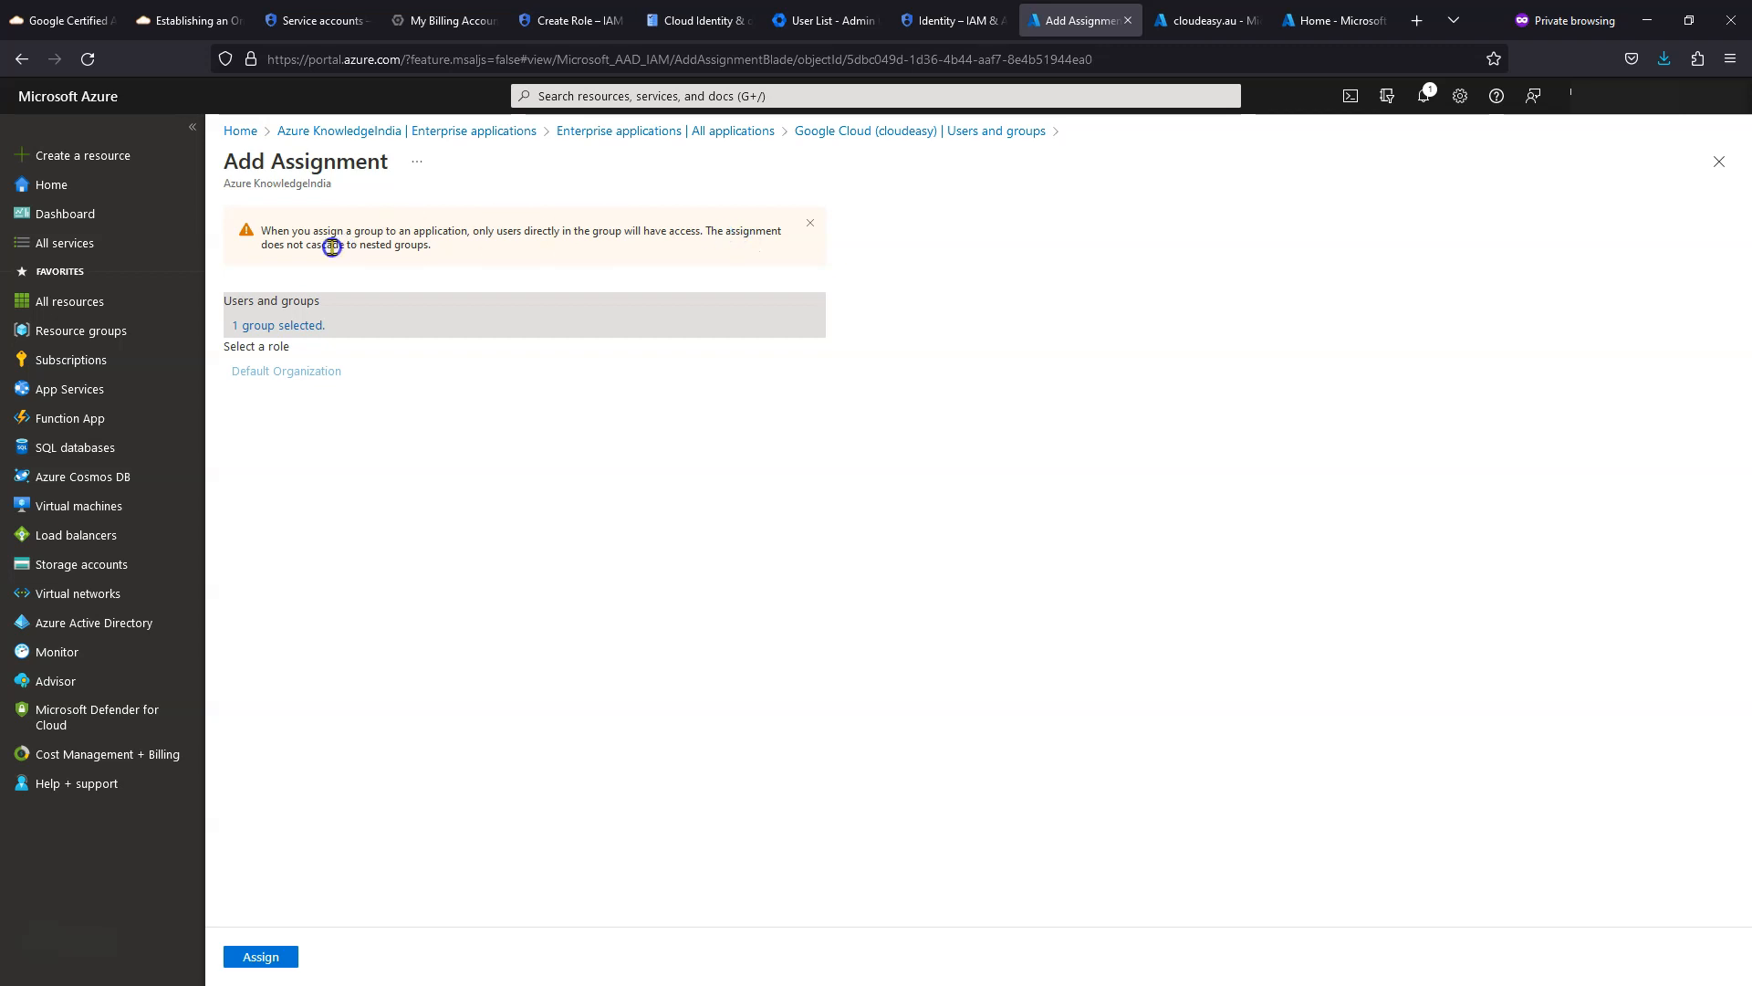
click(392, 250)
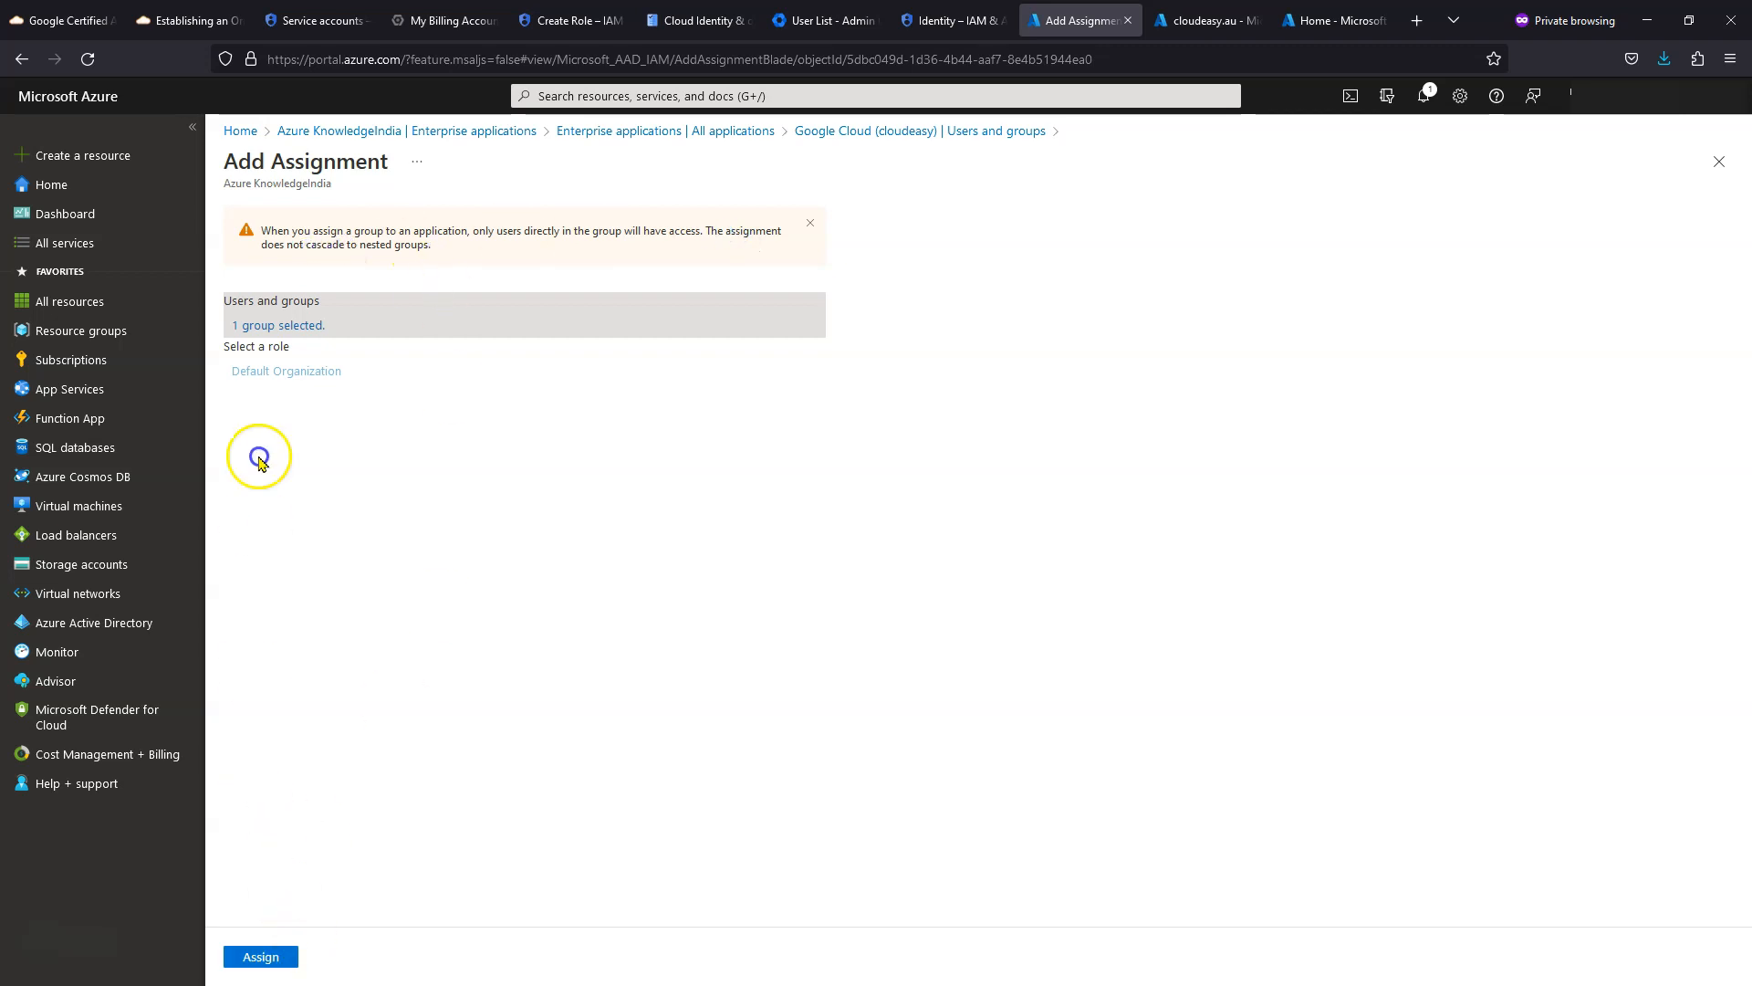
click(260, 958)
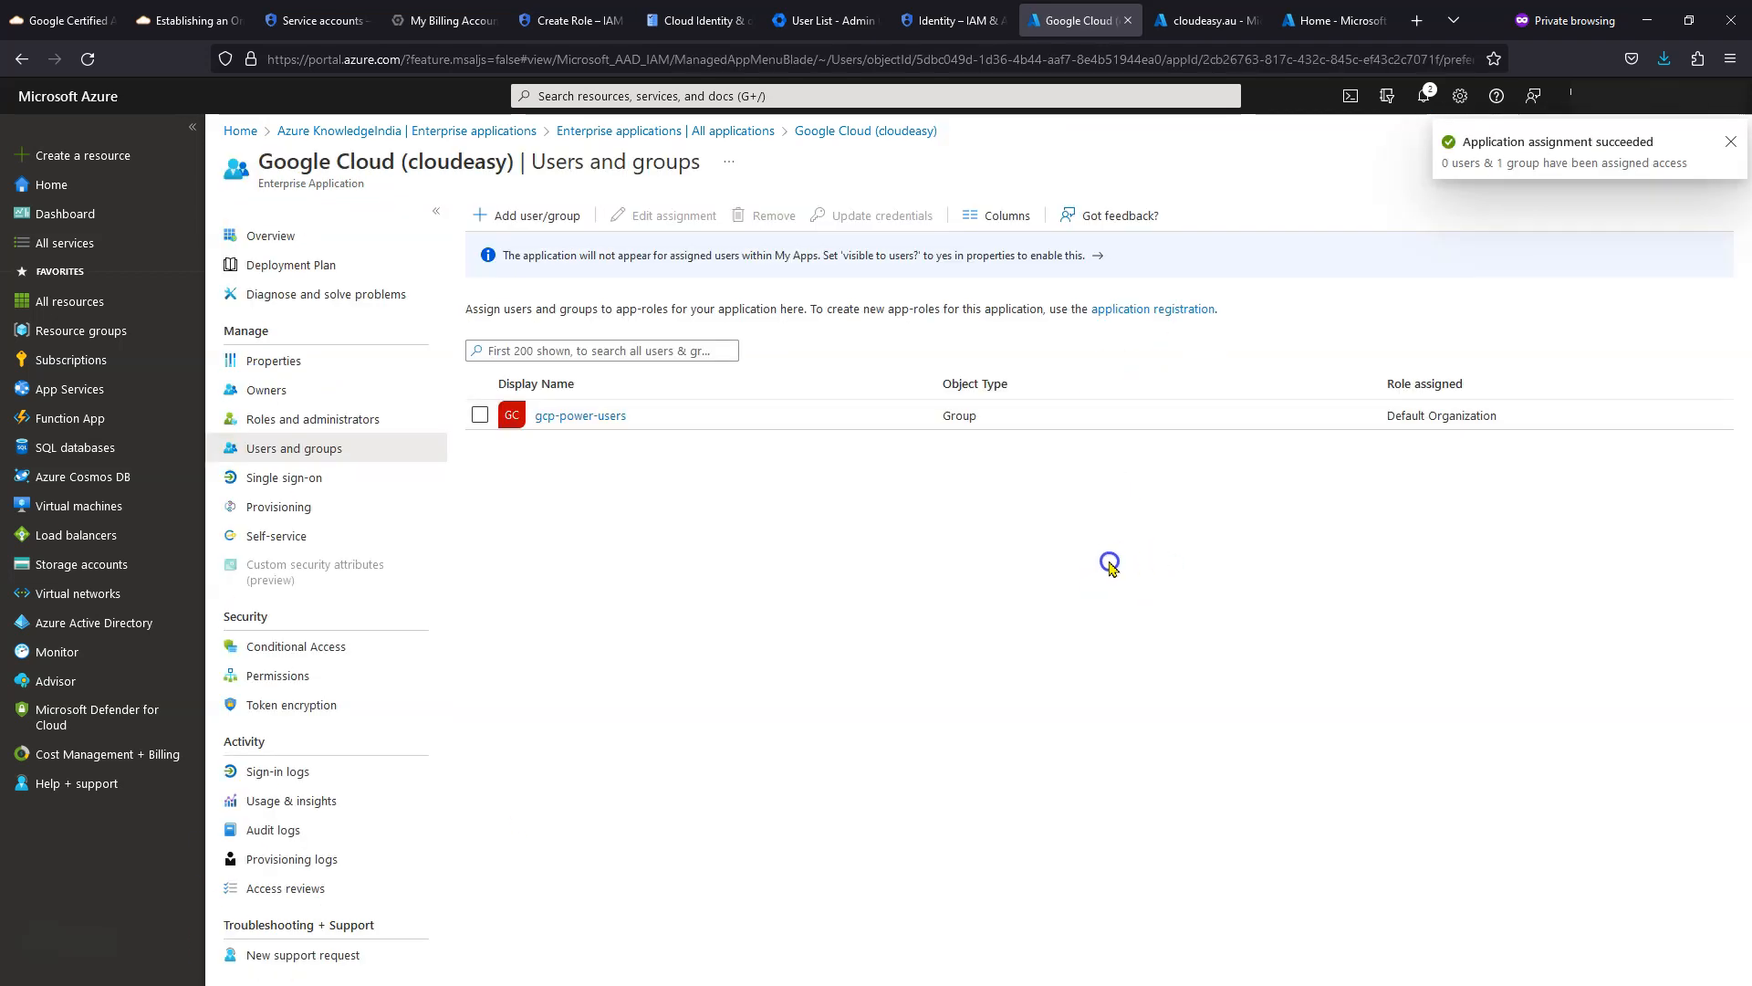
- From the app's Provisioning page, refresh the status and start provisioning to Google Workspace
click(628, 427)
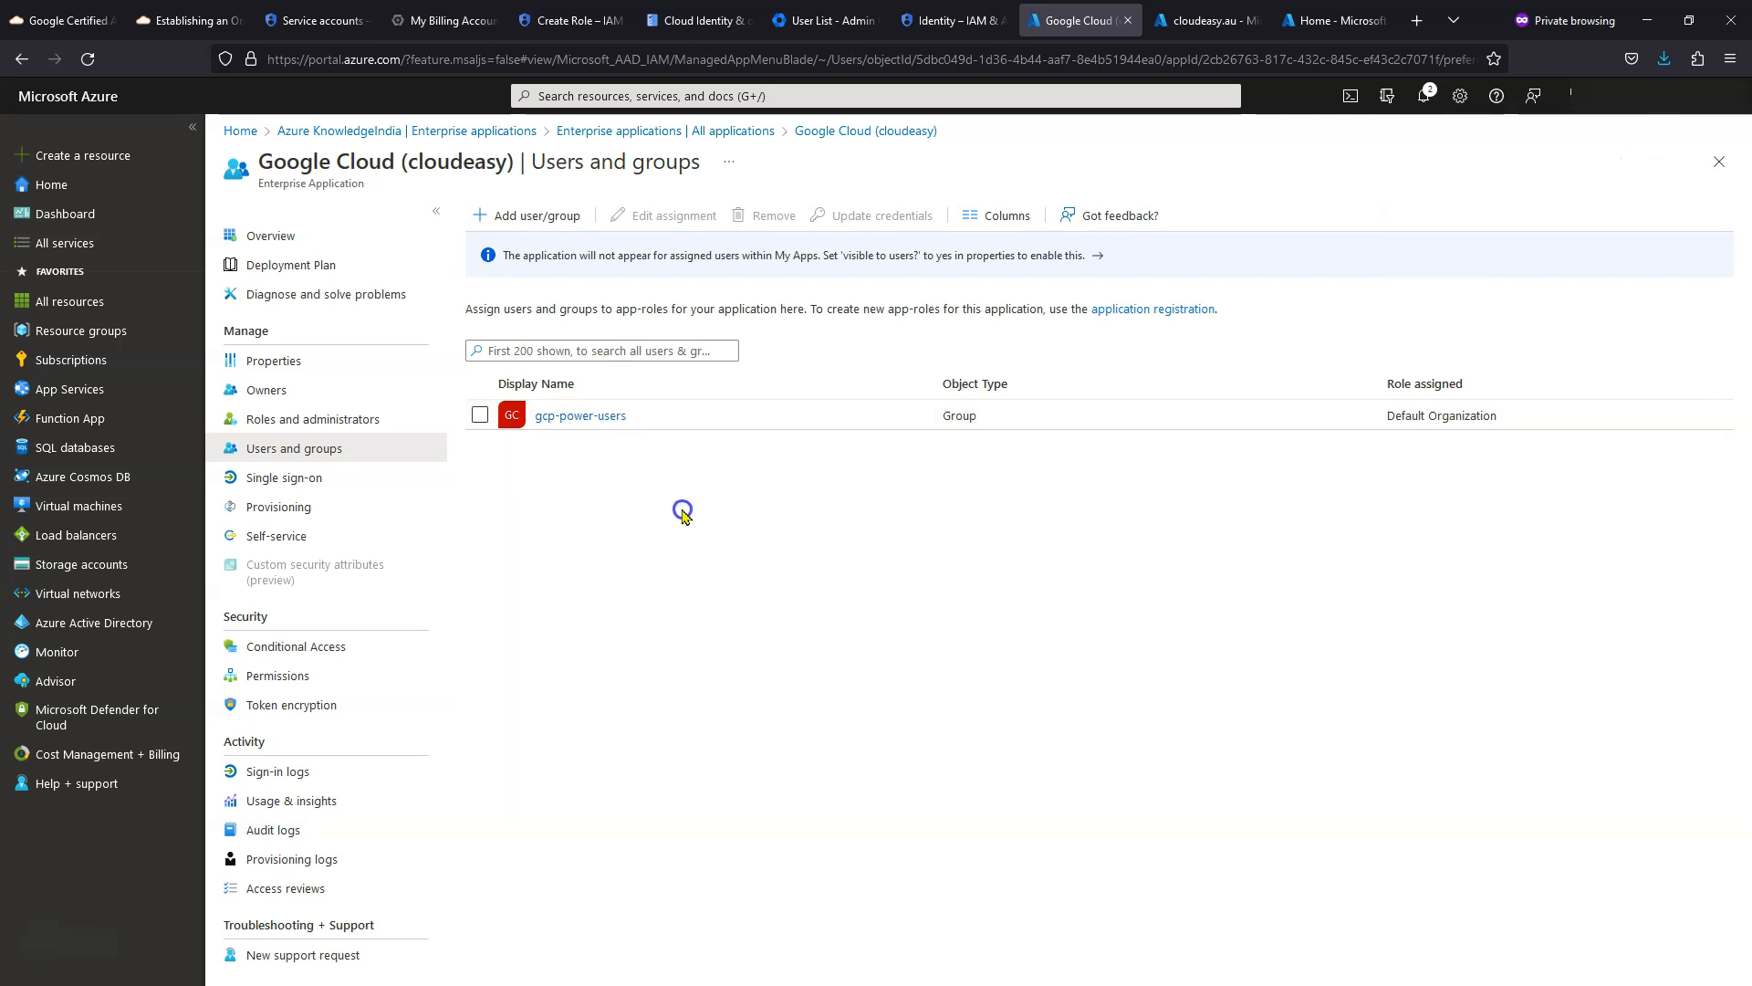
click(276, 240)
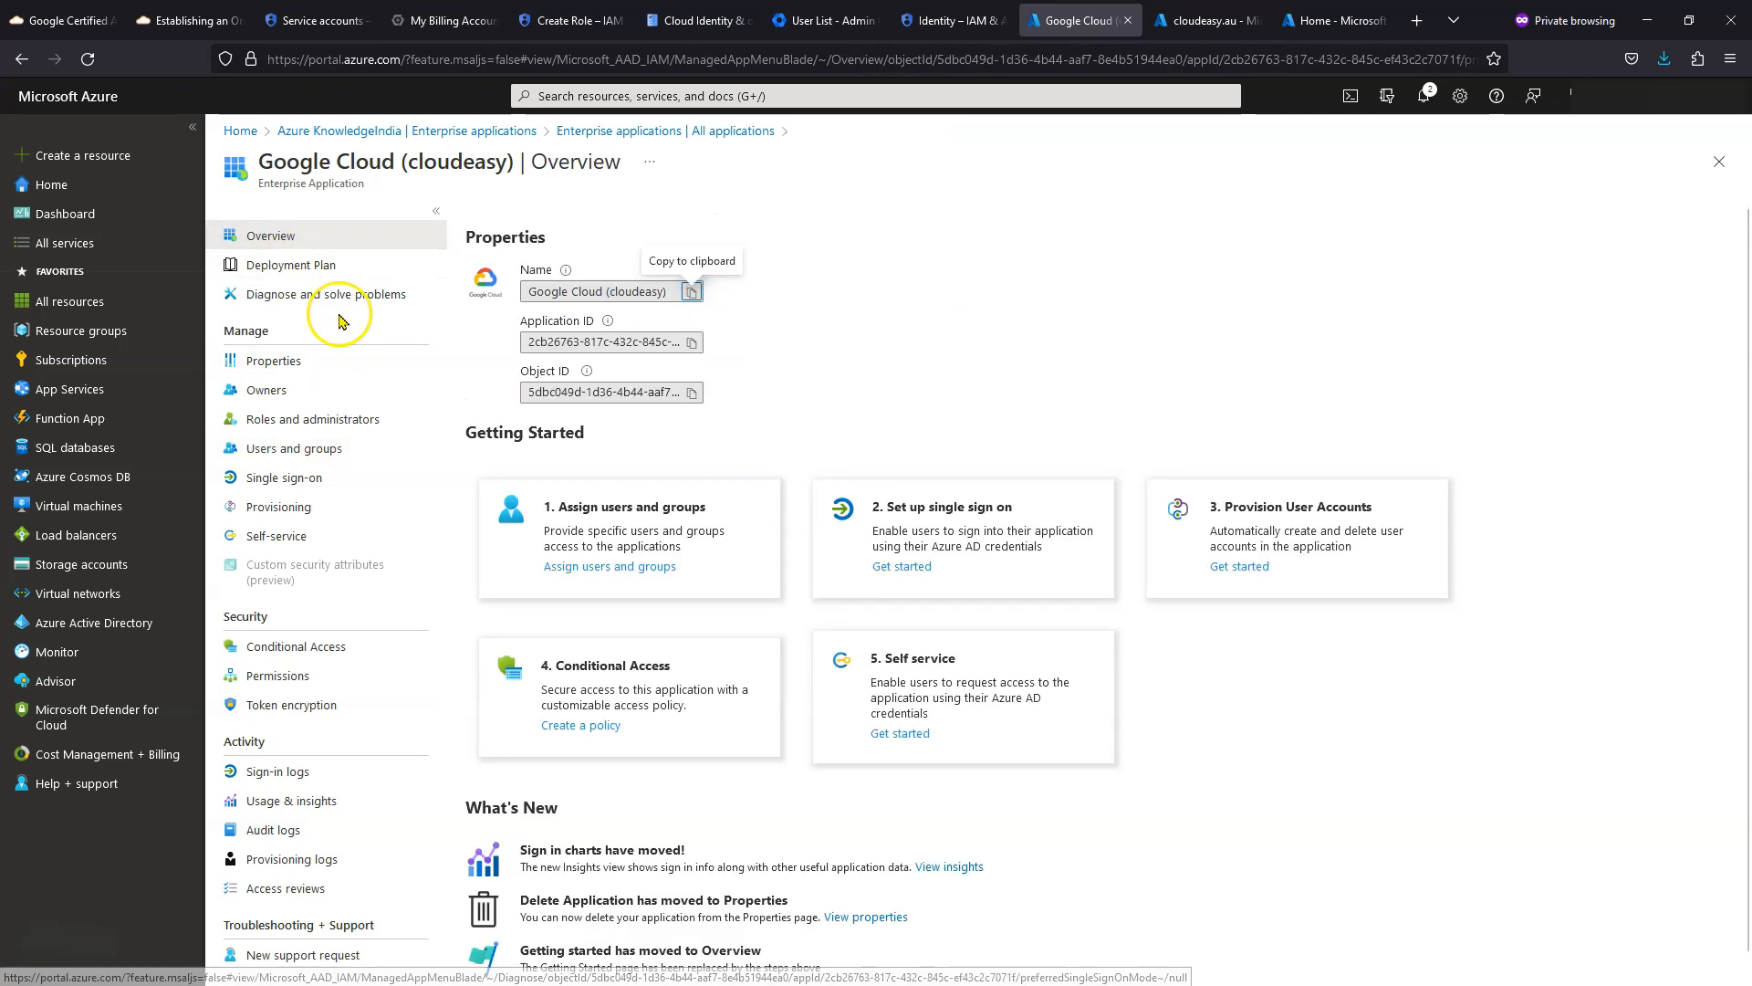
click(321, 517)
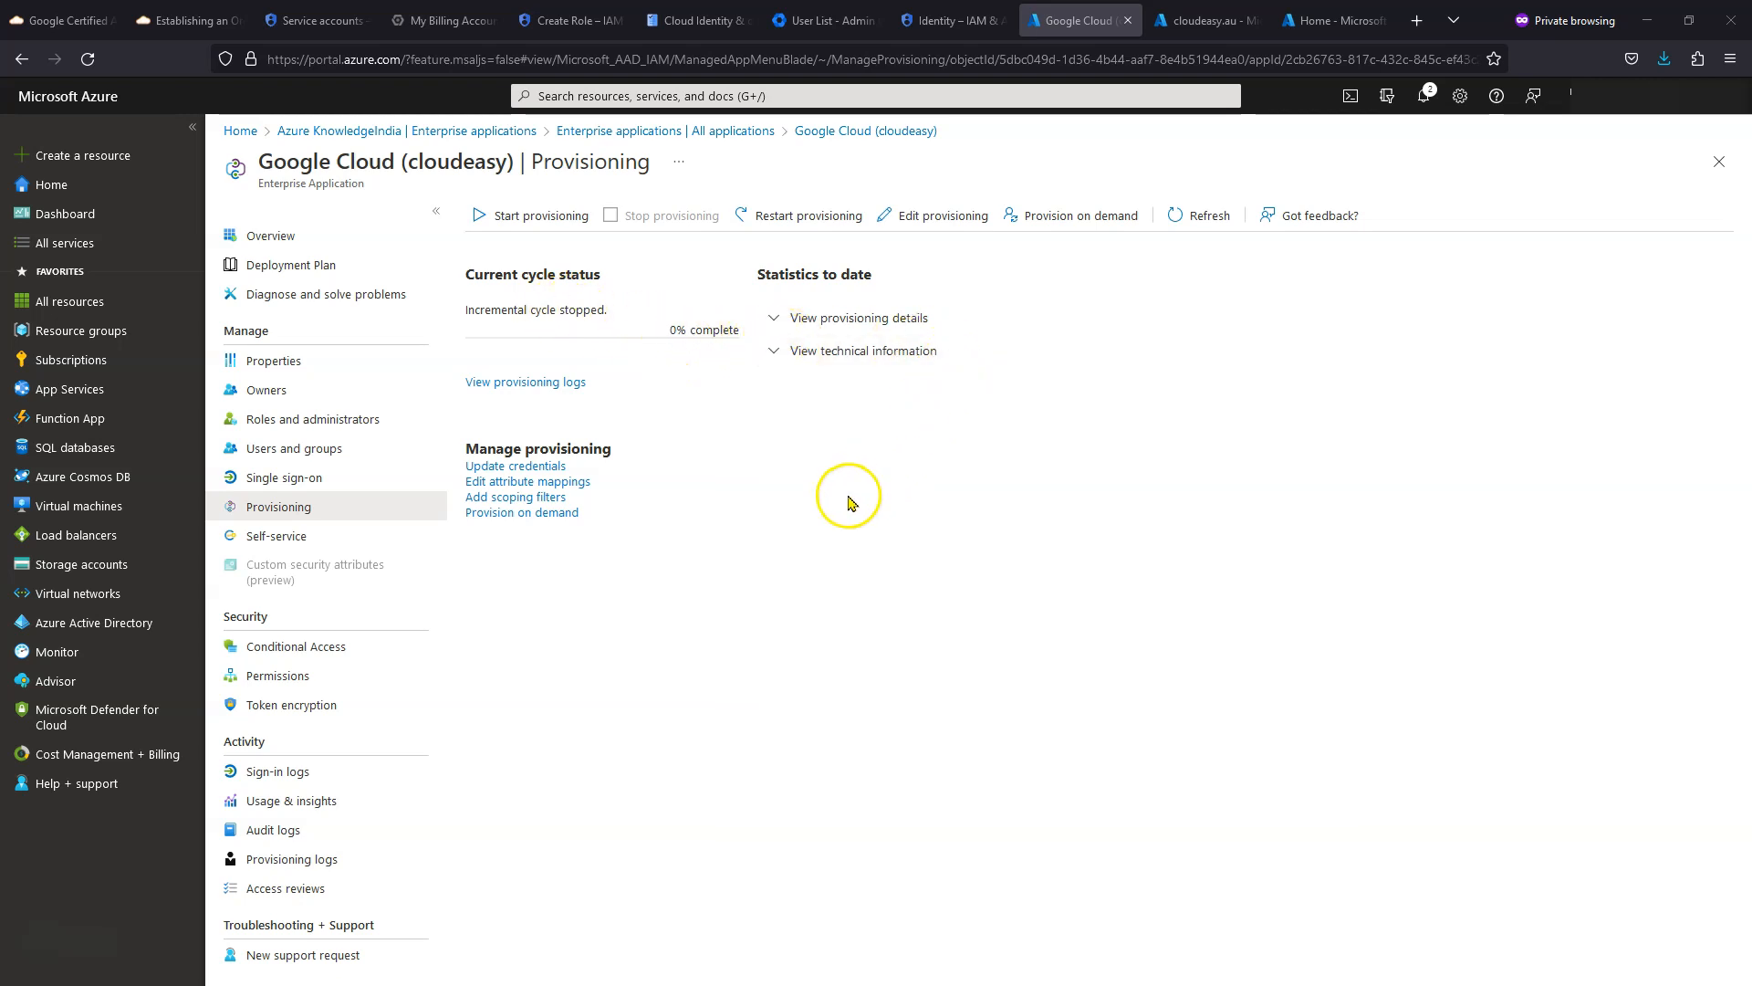
click(1205, 219)
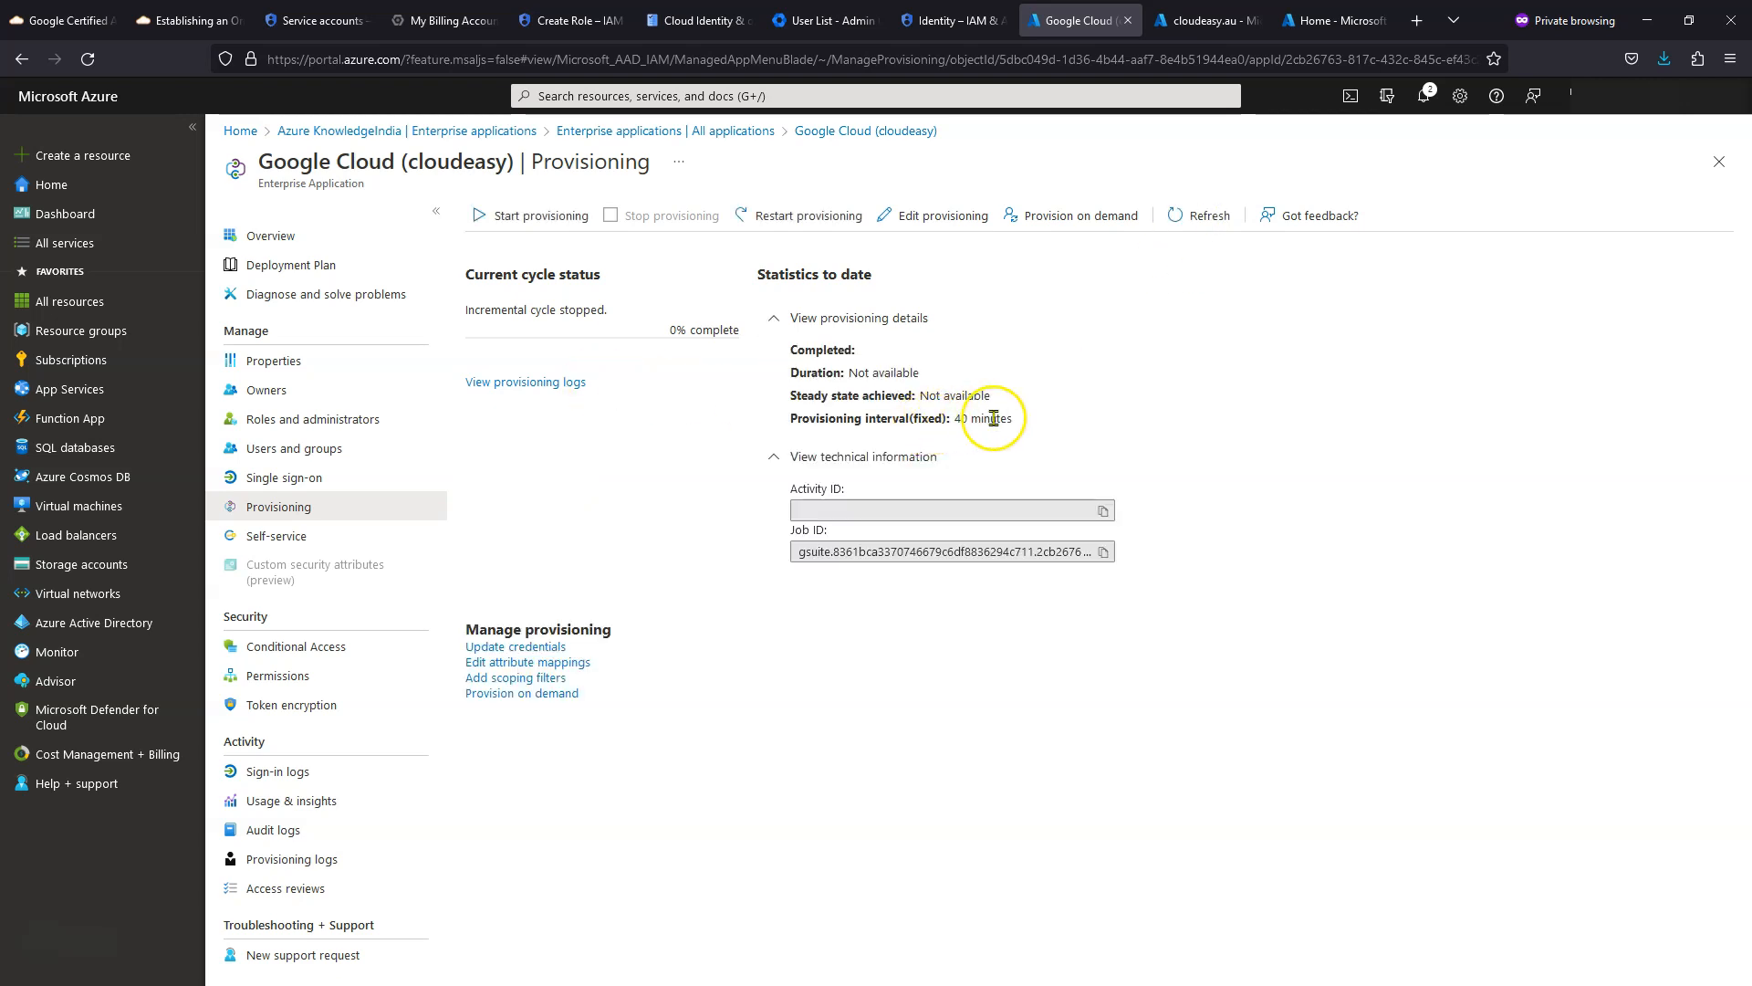
click(543, 217)
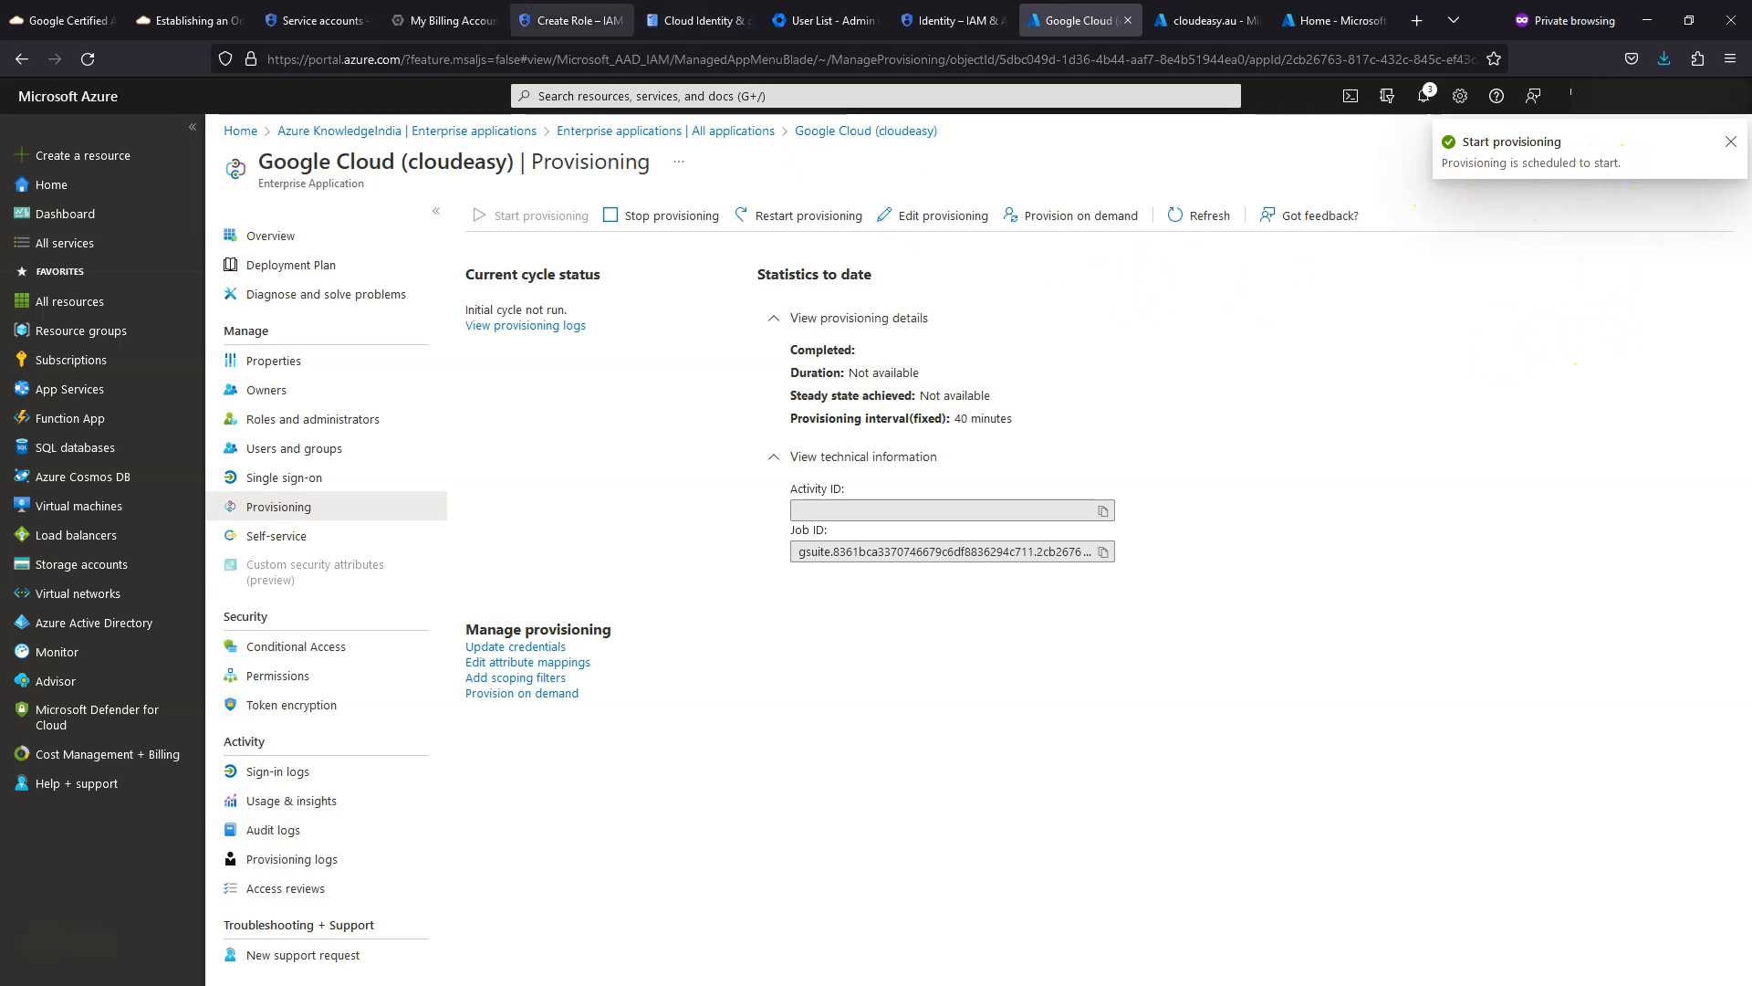
click(572, 20)
click(698, 20)
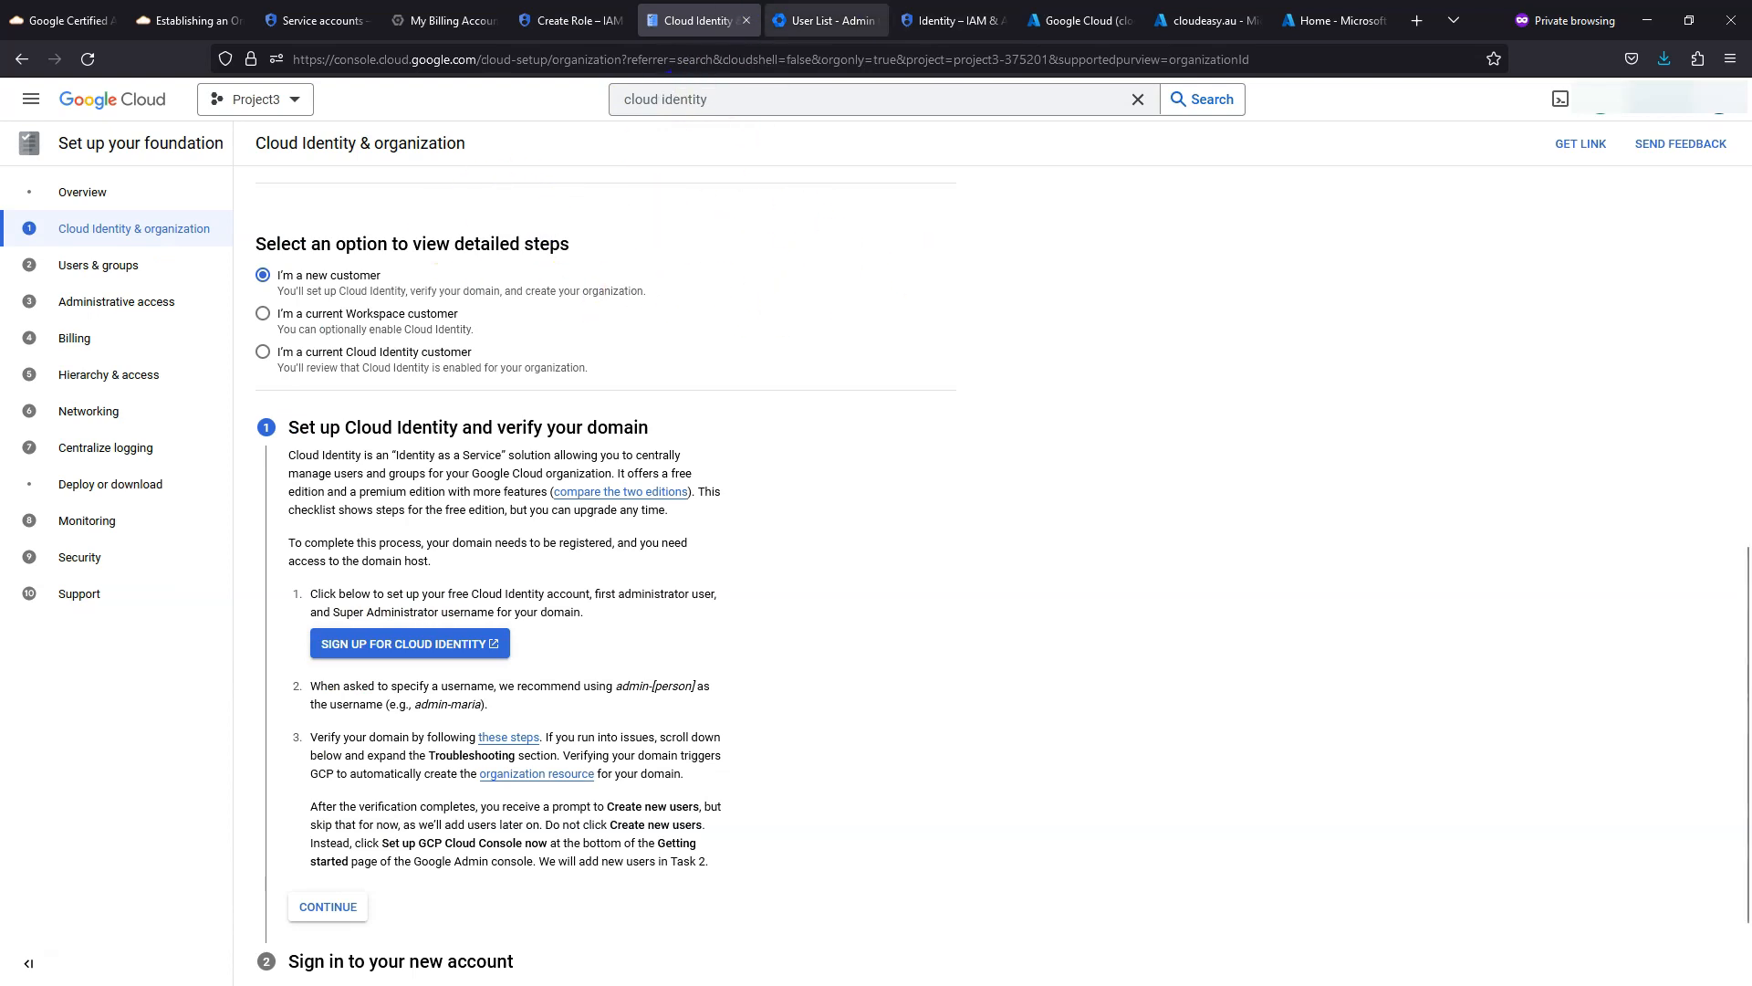
- In Google Admin, check the Users list for the provisioned user and confirm Groups is still empty
click(824, 20)
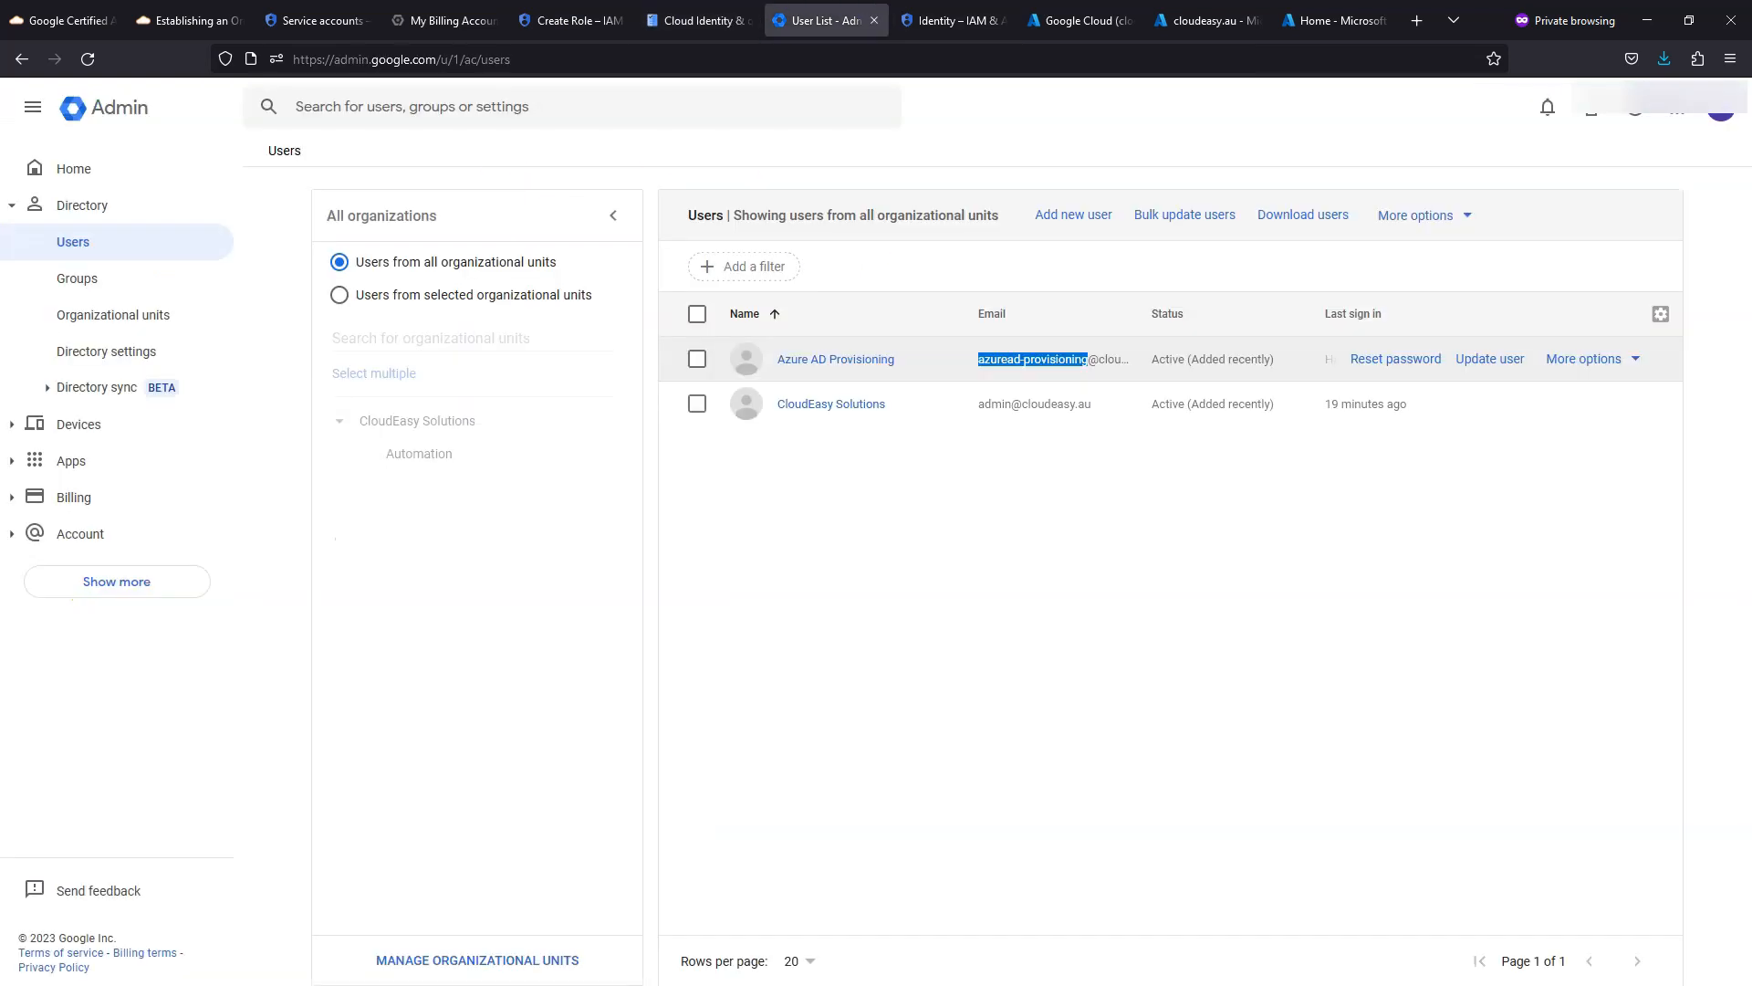
click(73, 281)
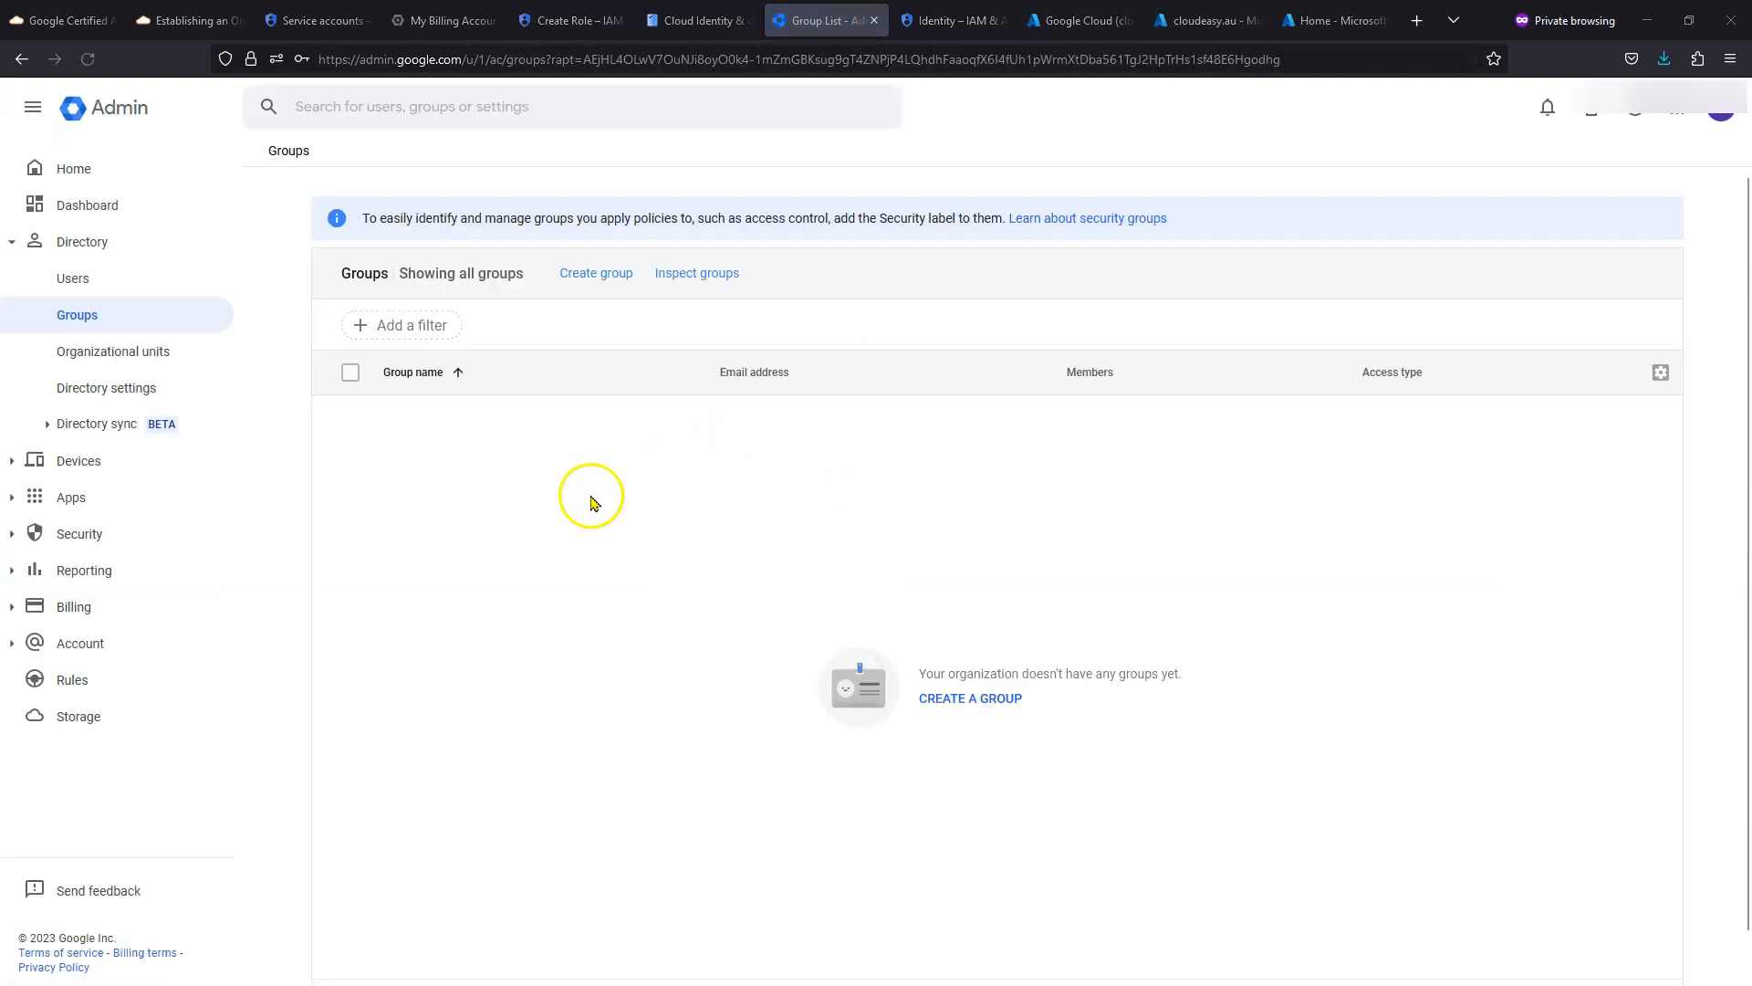
click(103, 319)
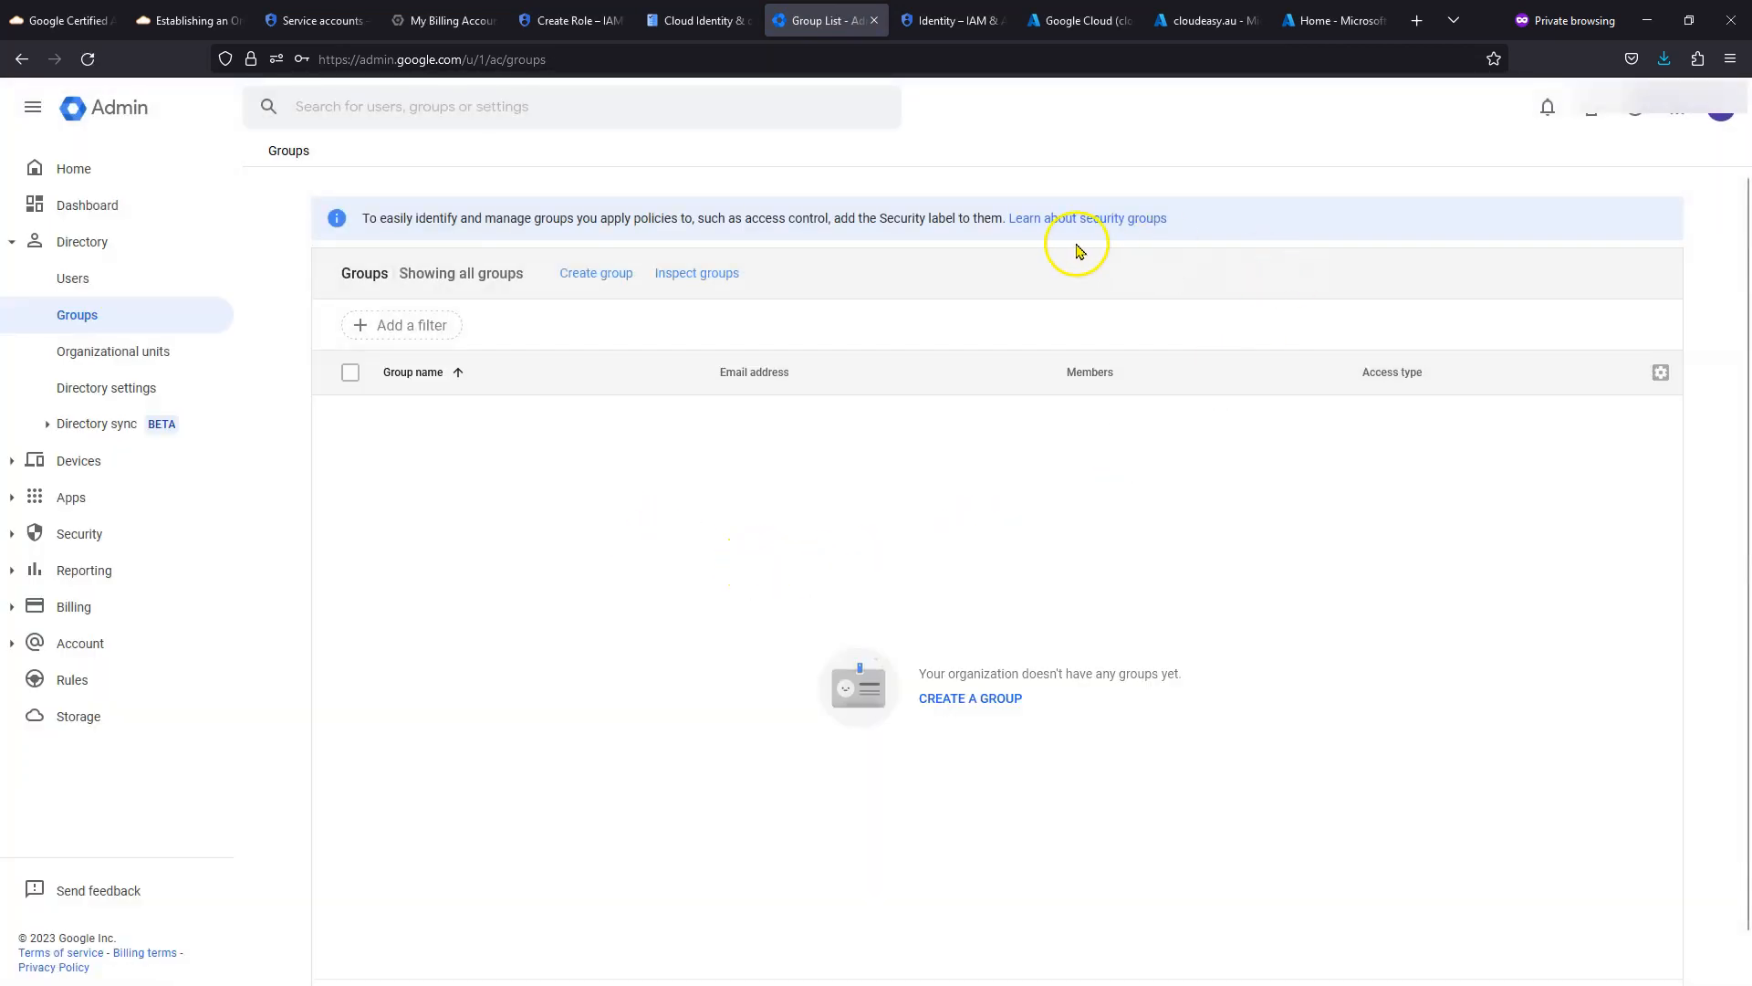
click(94, 288)
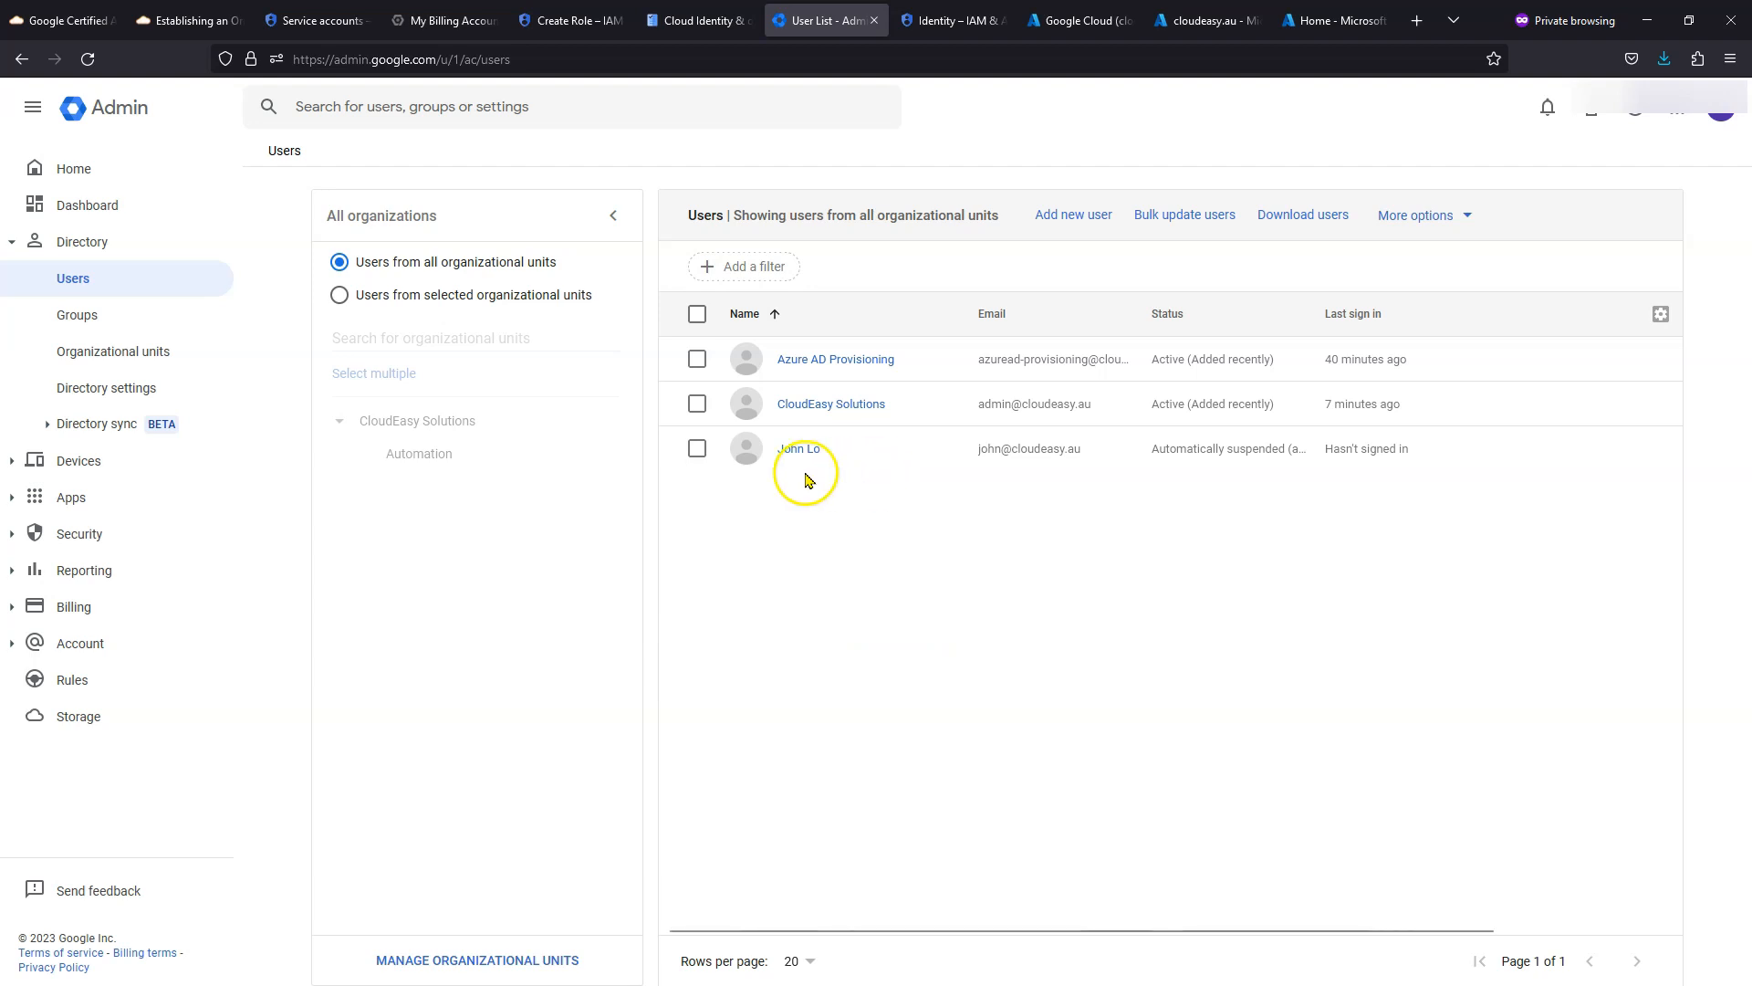
mouse_move(793, 466)
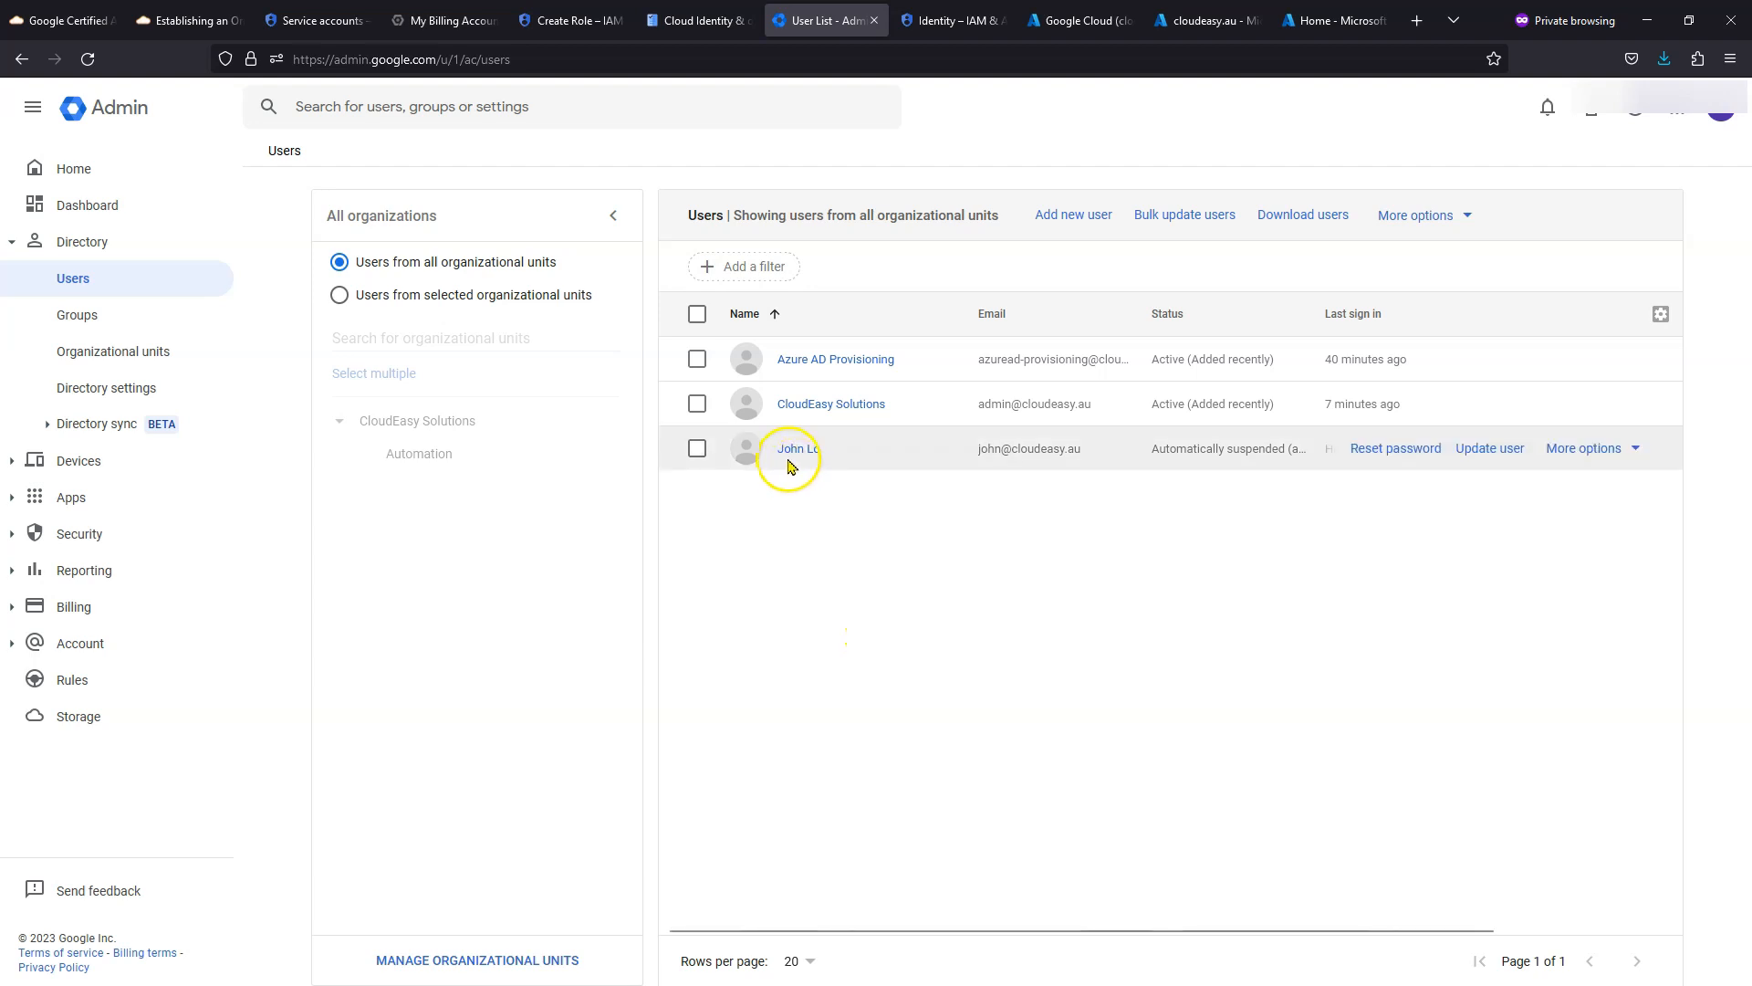
click(80, 317)
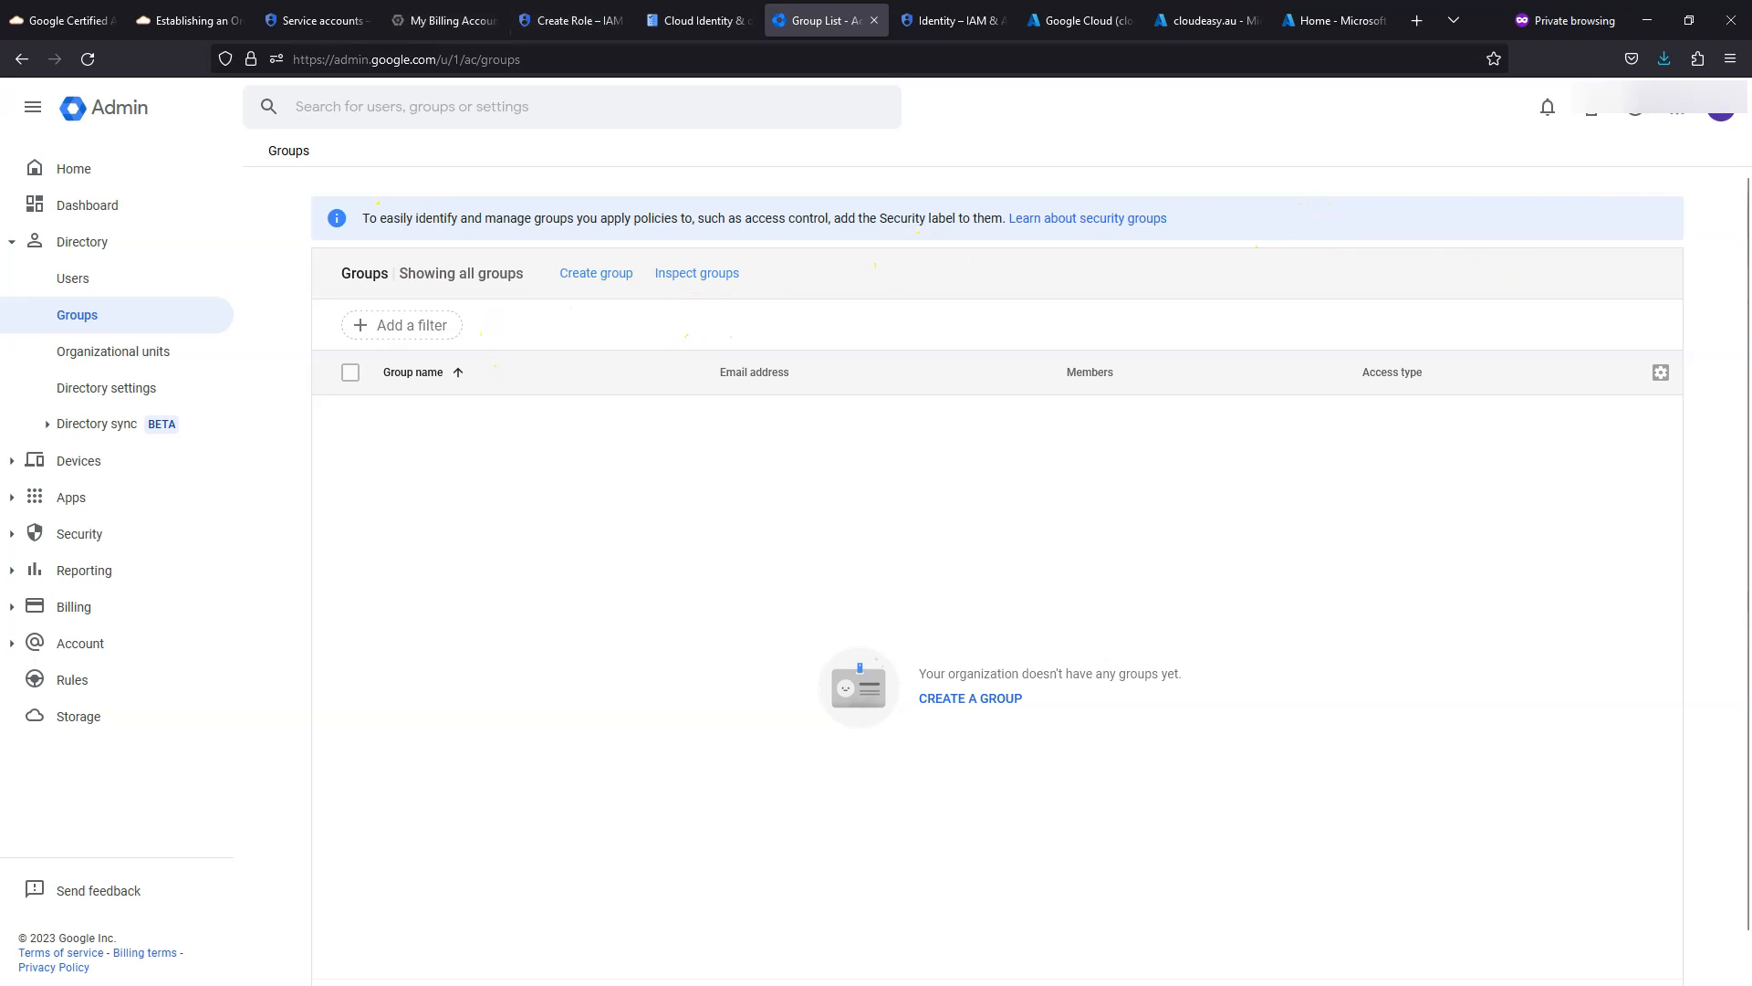
click(954, 20)
click(1080, 20)
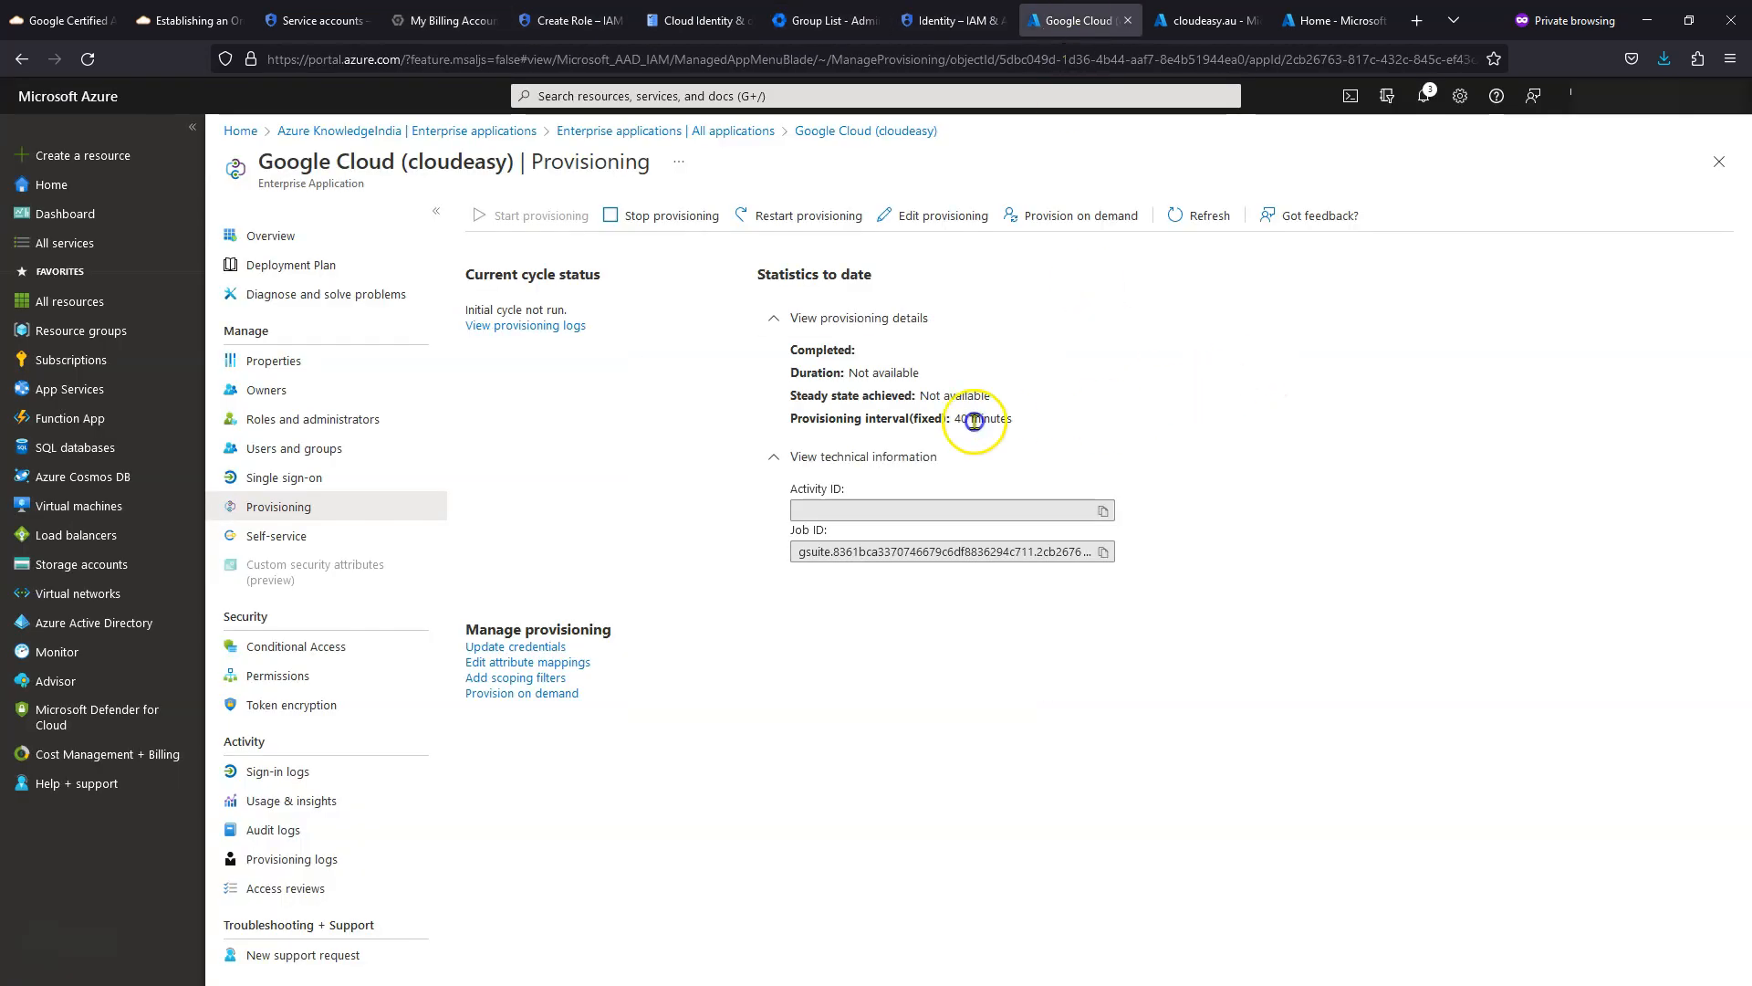
- Refresh provisioning to see the initial cycle 100% complete with 1 user, and peek at the logs
click(1218, 217)
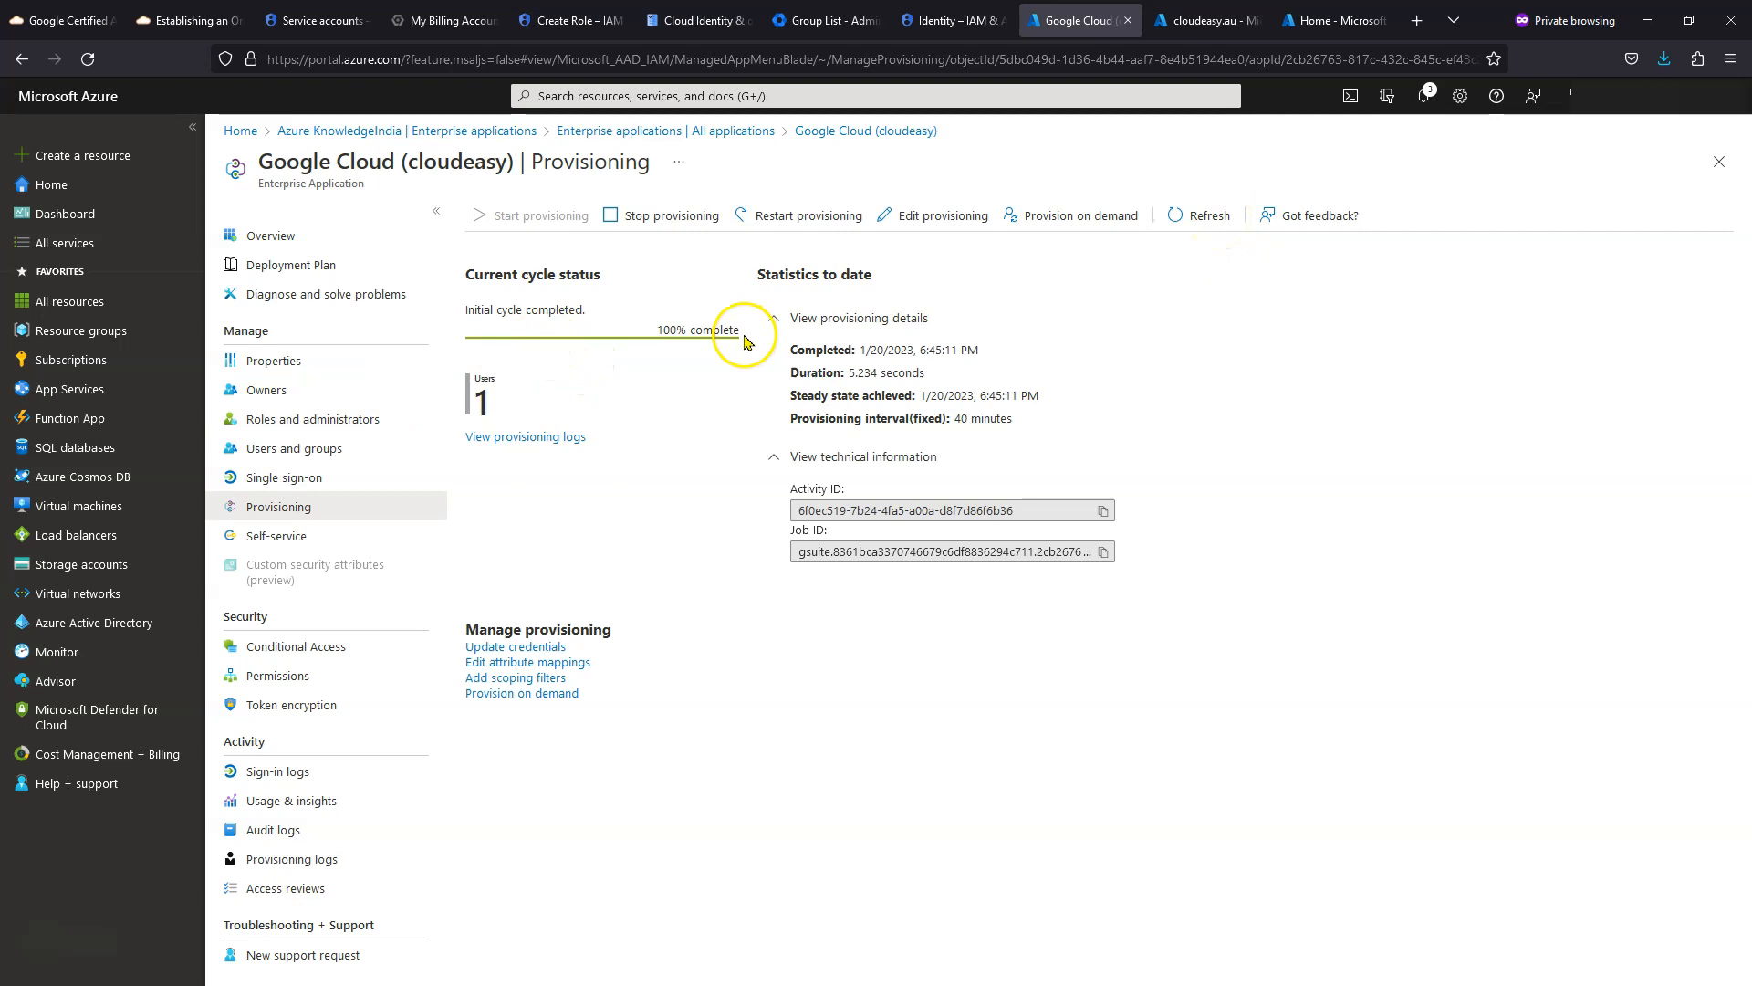
click(522, 442)
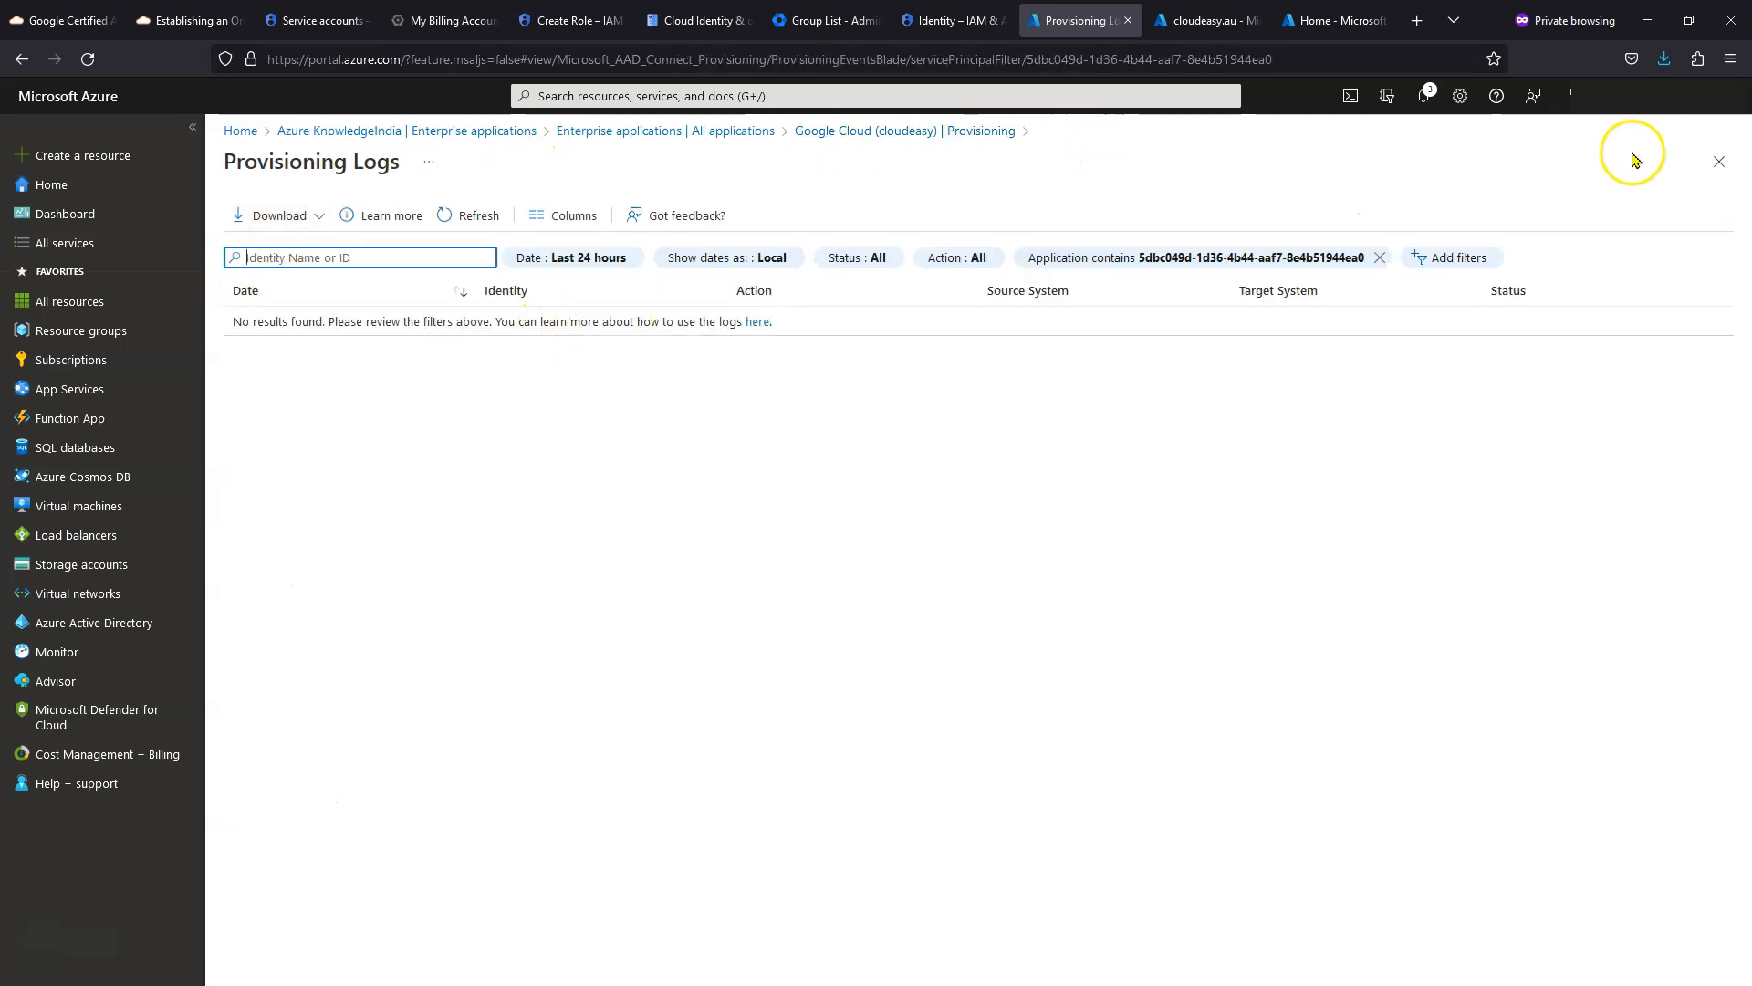
click(1719, 162)
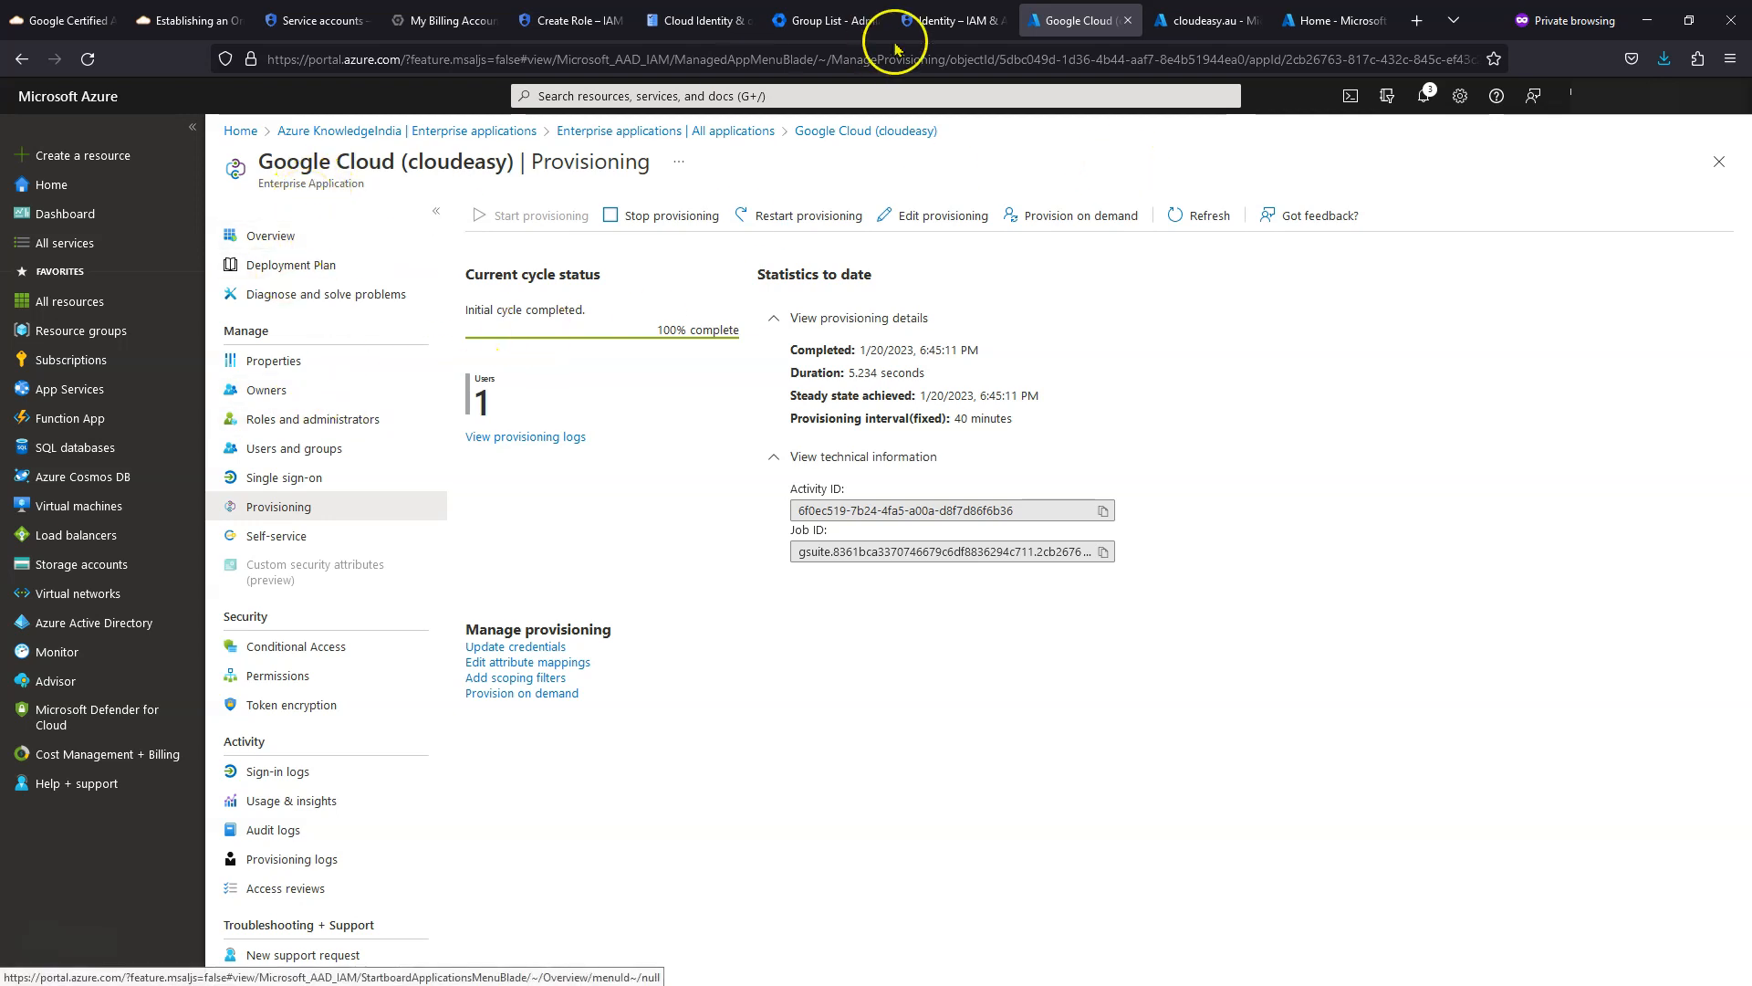
click(1213, 22)
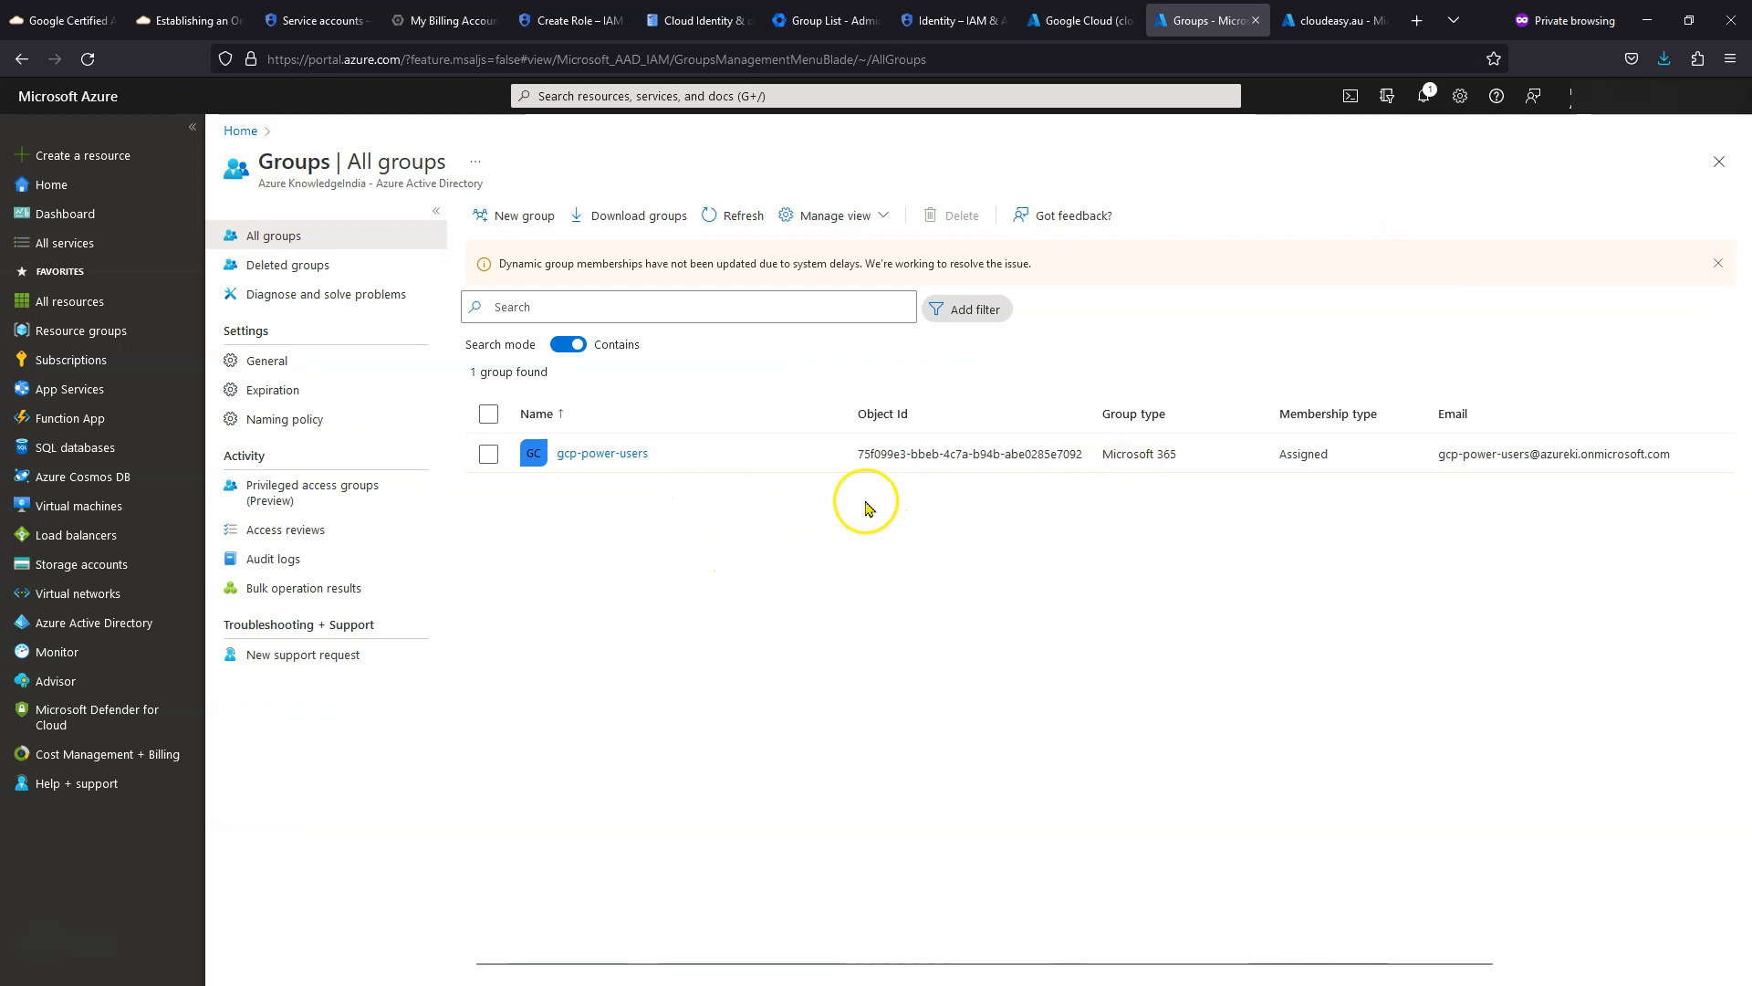
- Select gcp-power-users, highlight its email domain, and open the group's overview
click(488, 455)
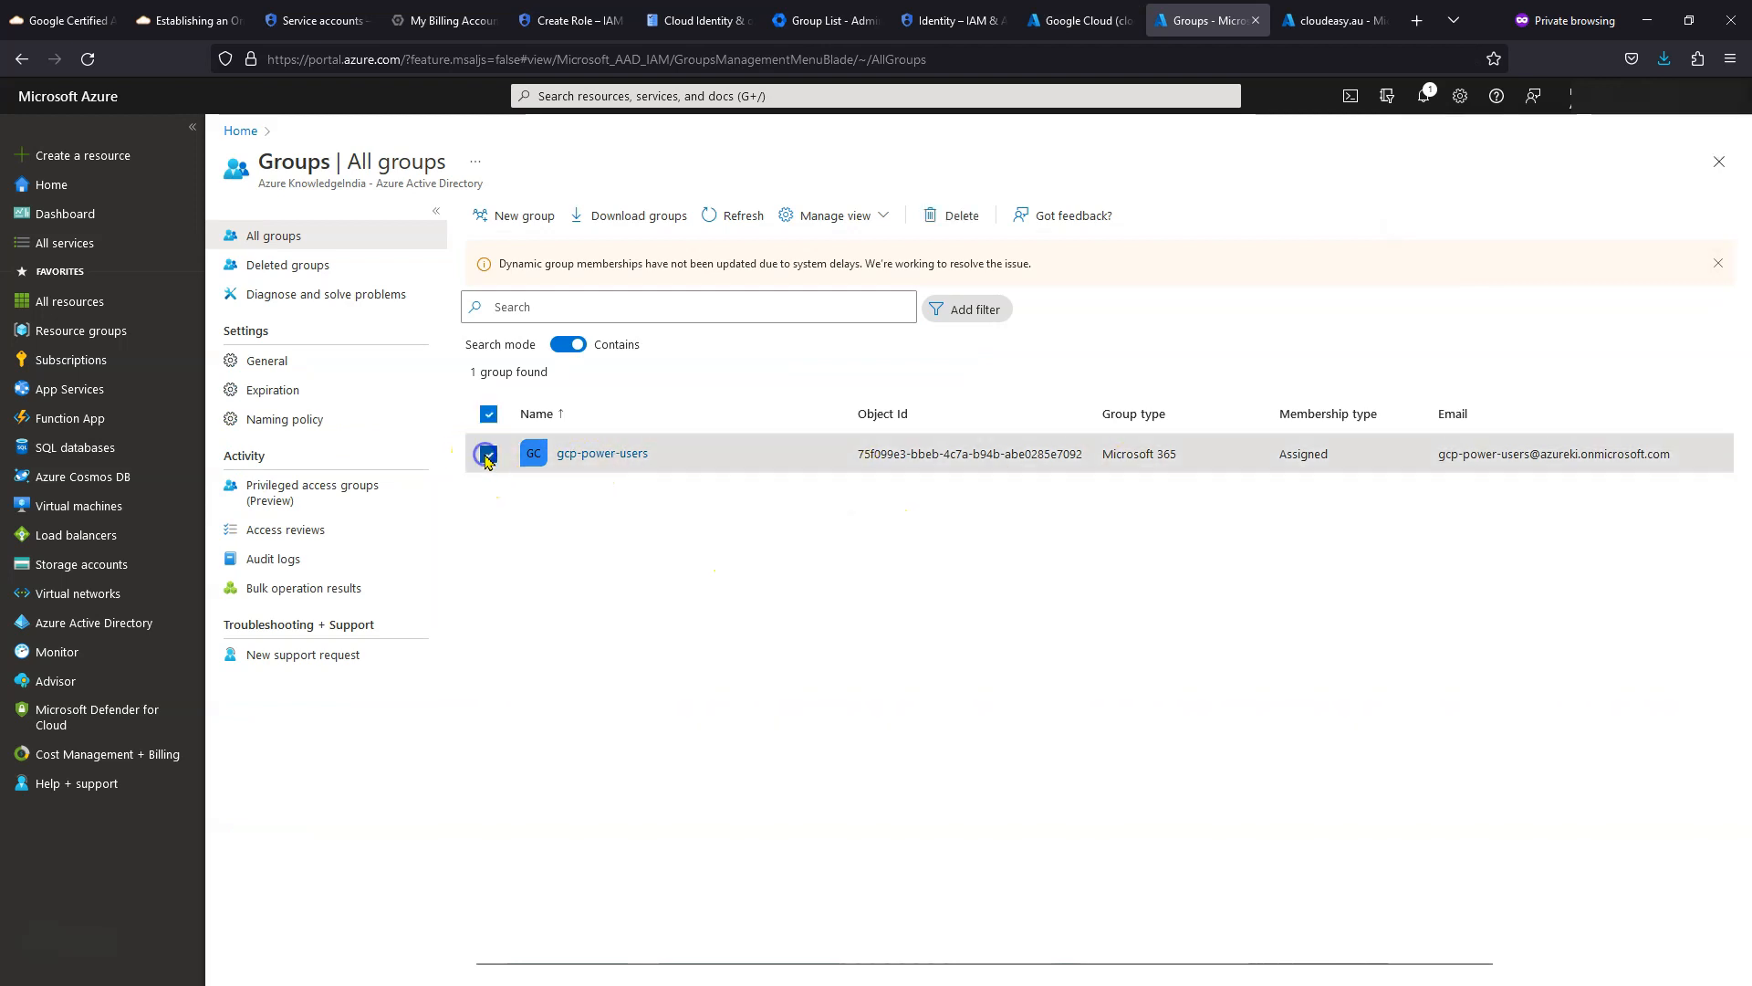
drag(1542, 456, 1693, 456)
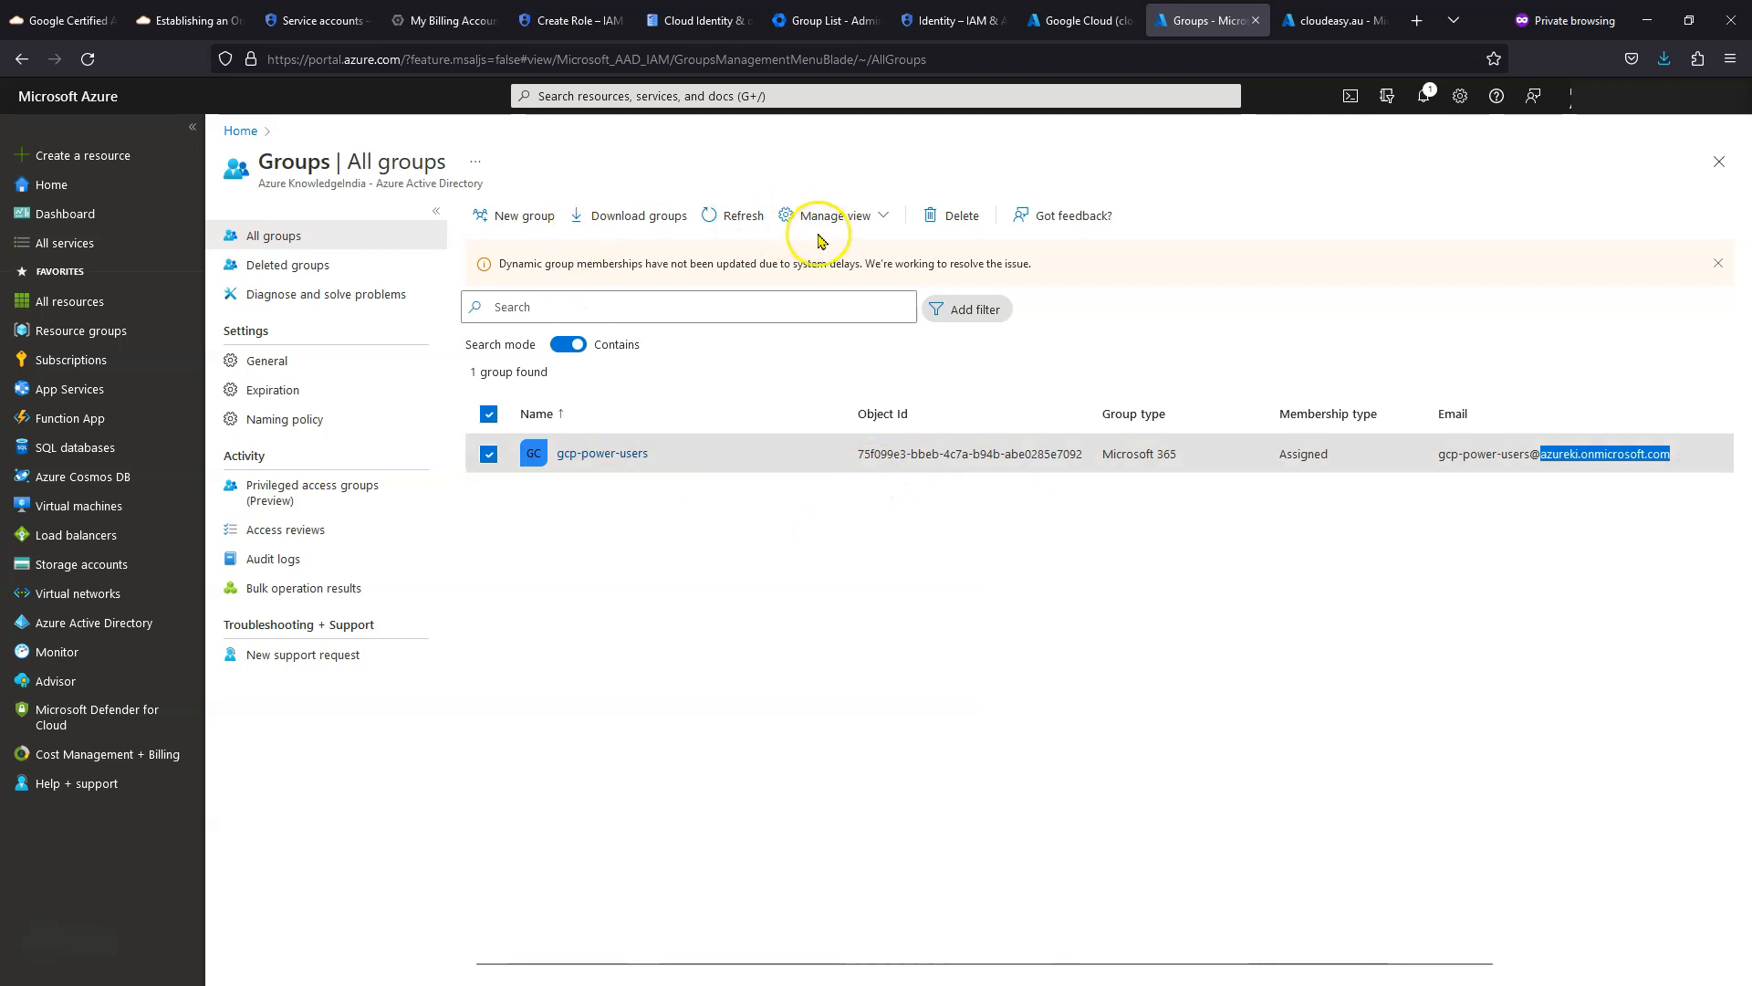
click(628, 454)
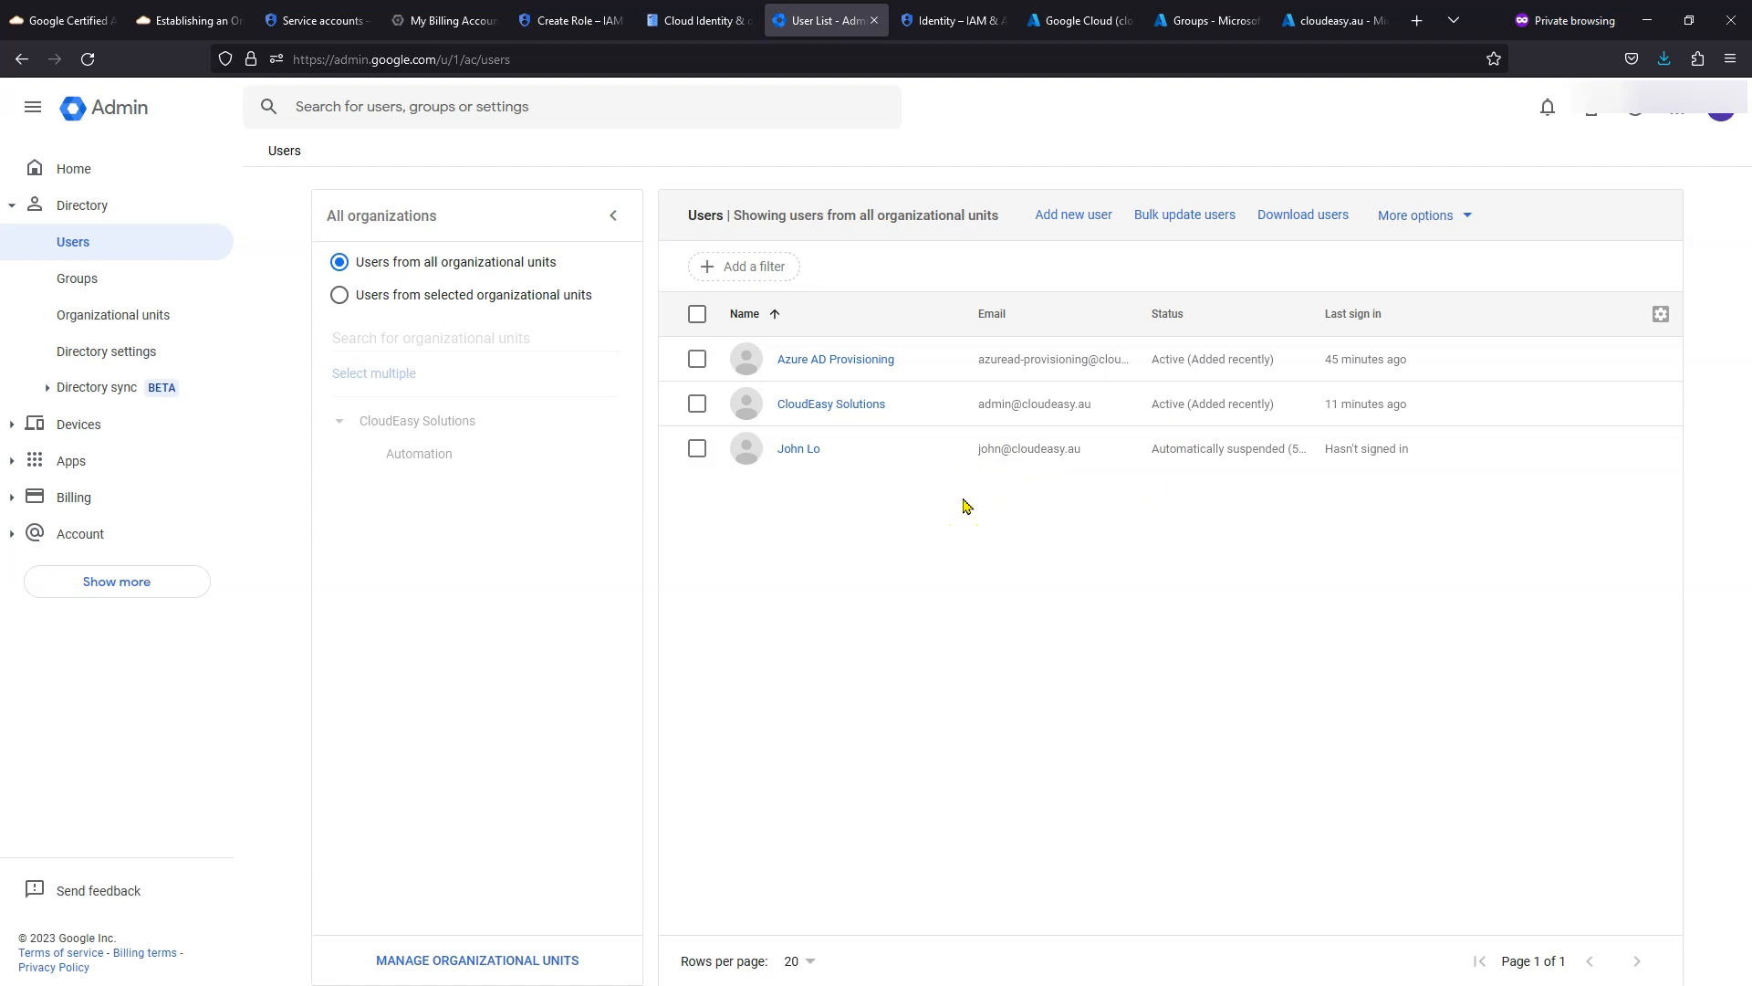
- Refresh provisioning and read why the gcp-power-users update log entry was skipped
click(79, 278)
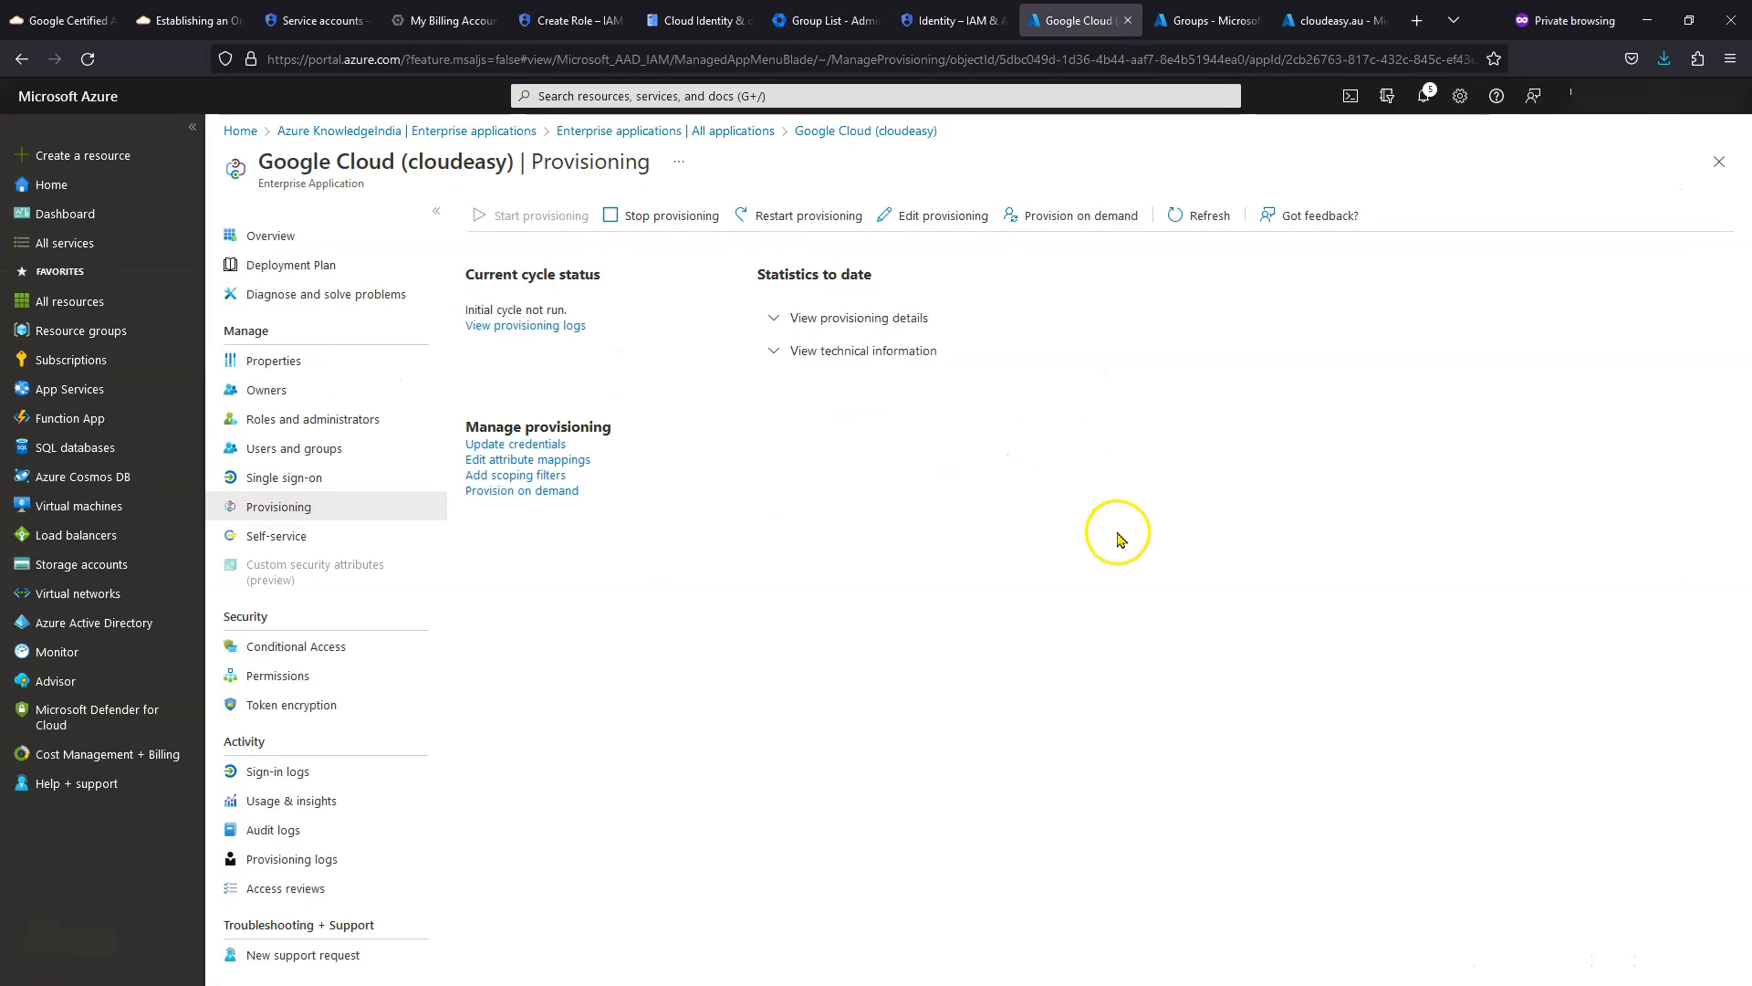
click(1174, 219)
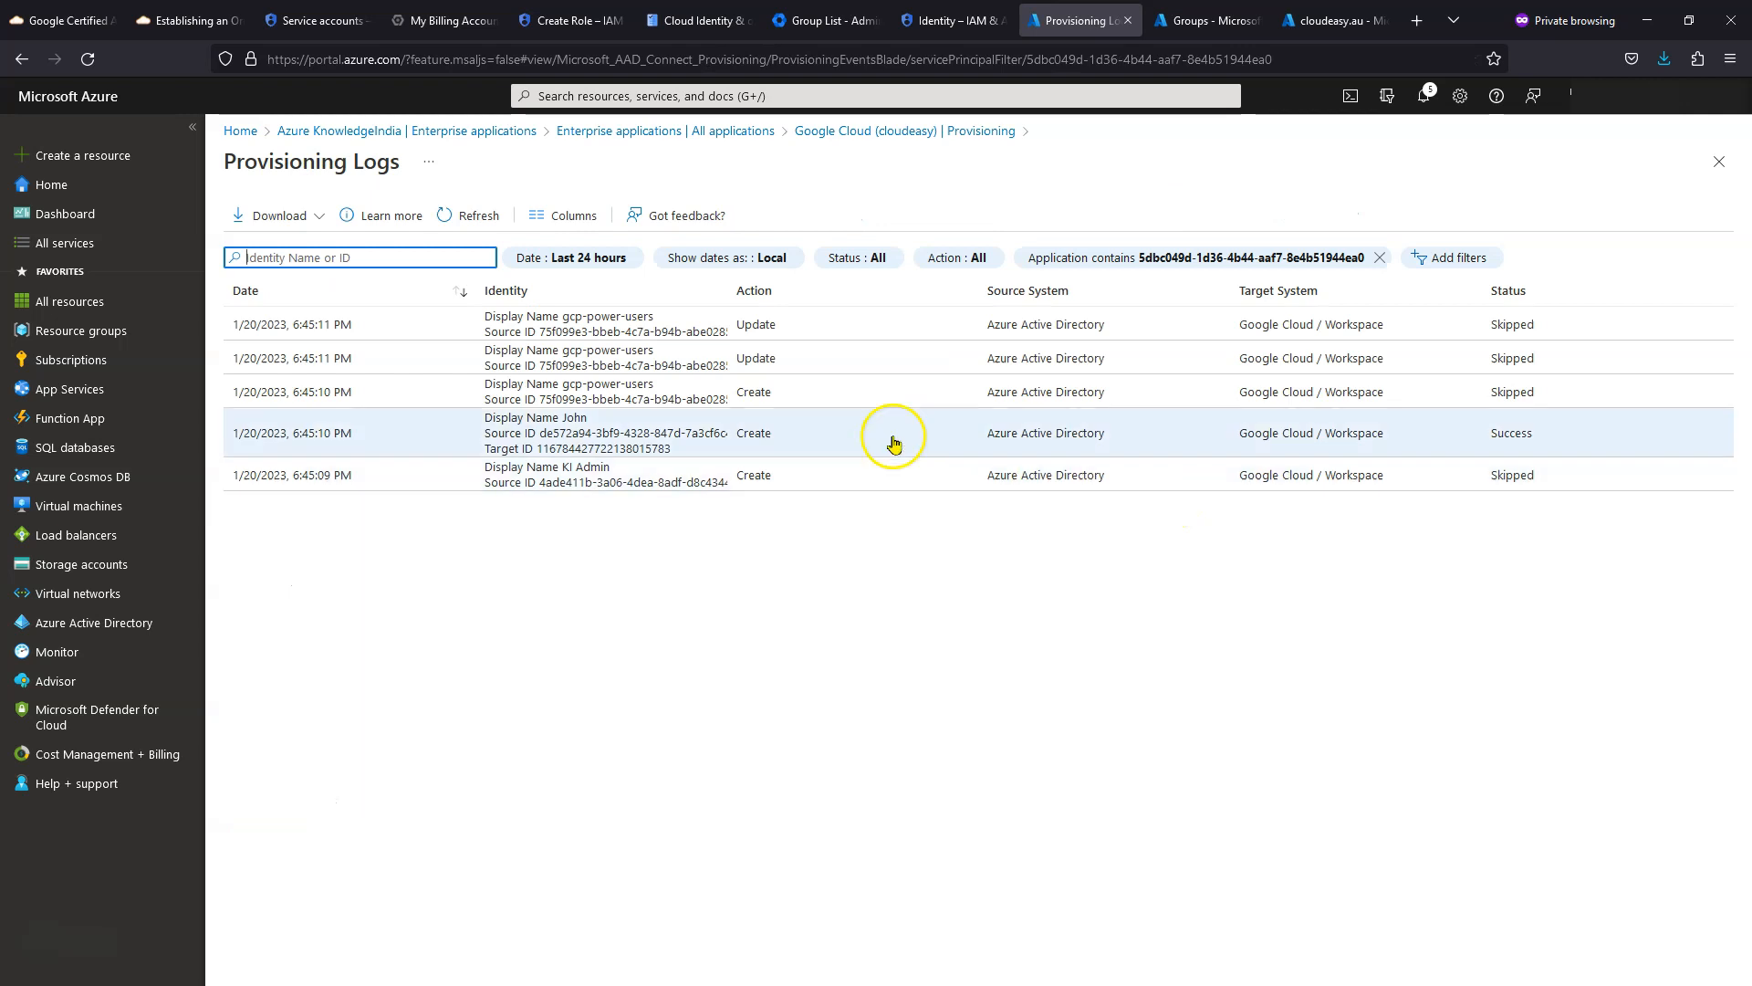
click(603, 334)
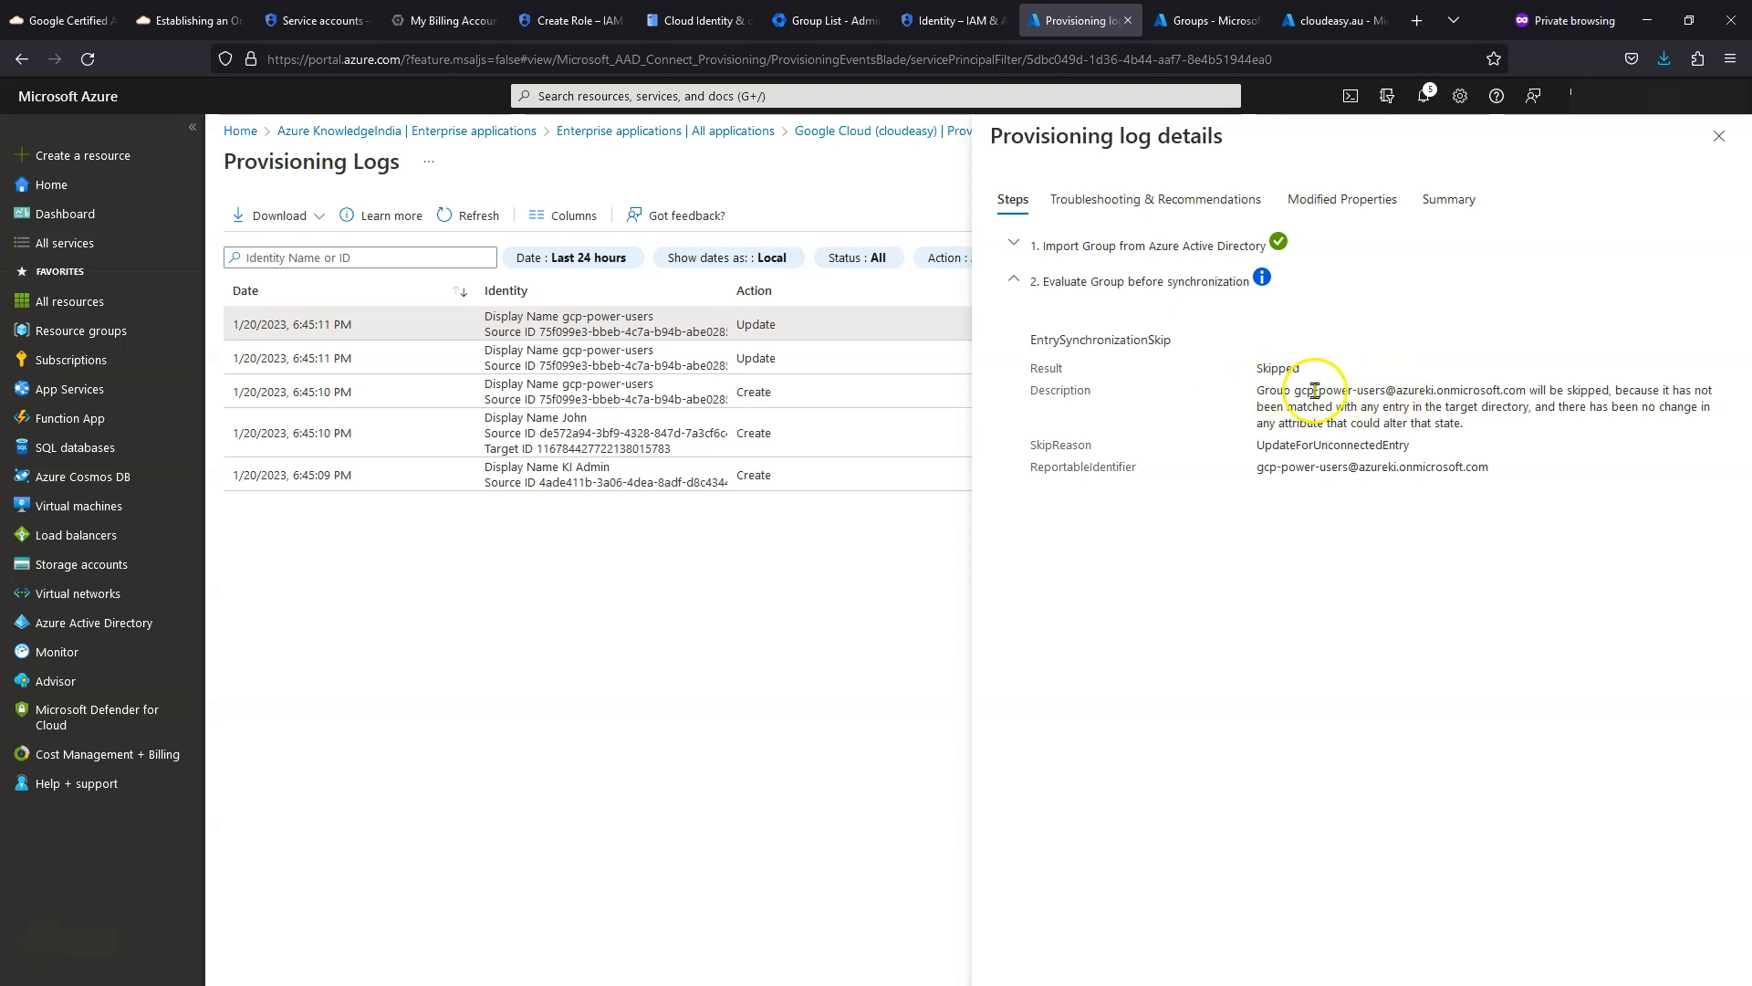
drag(1389, 394, 1425, 453)
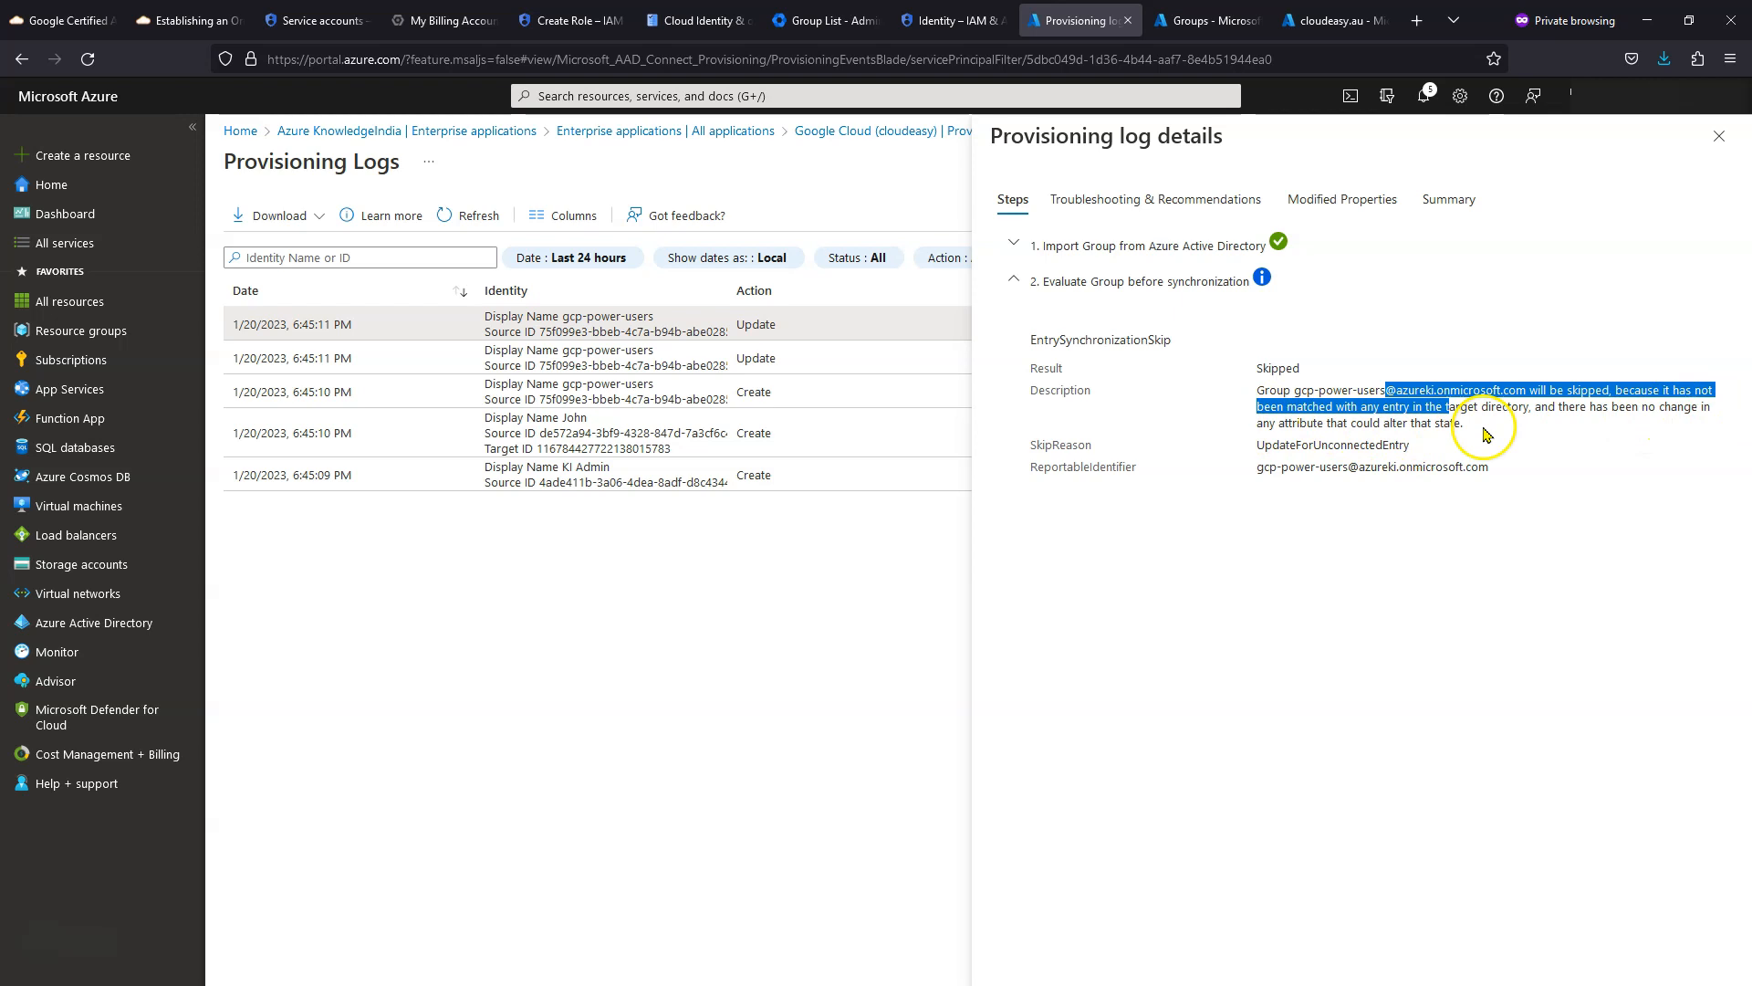
click(638, 569)
click(1717, 135)
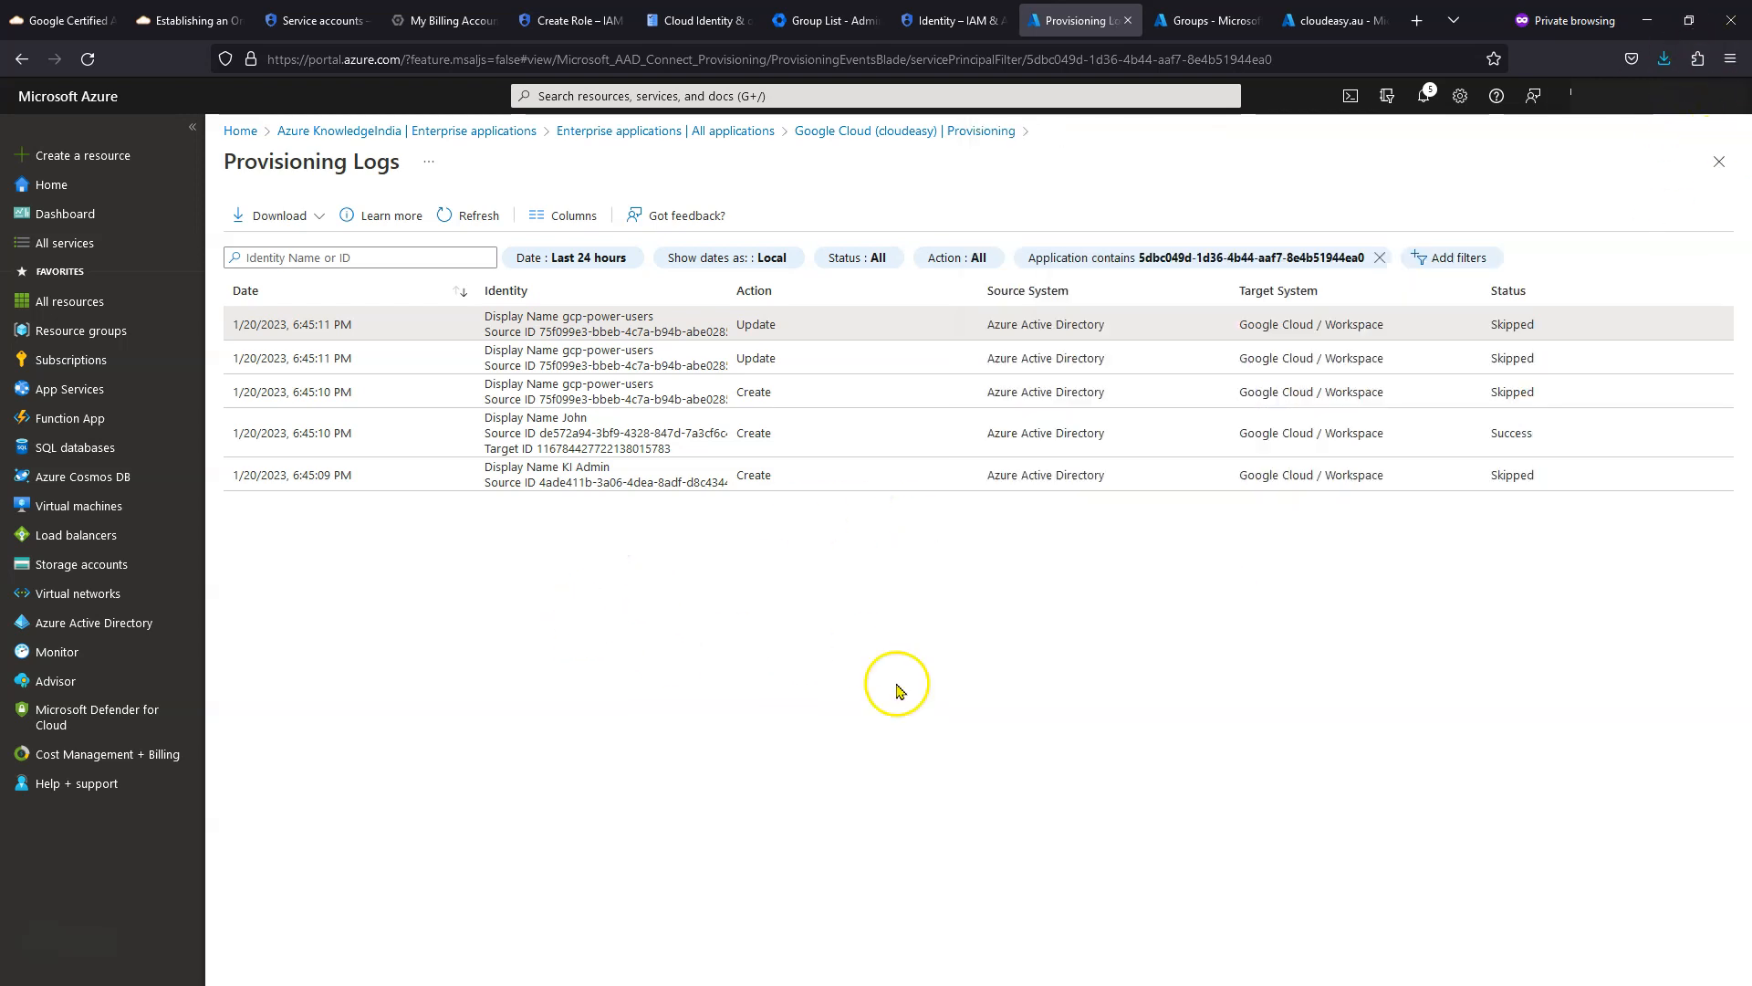
- Review the admin user's InaccessibleDomain skip and the created user's cloudeasy.au email in the logs
click(557, 479)
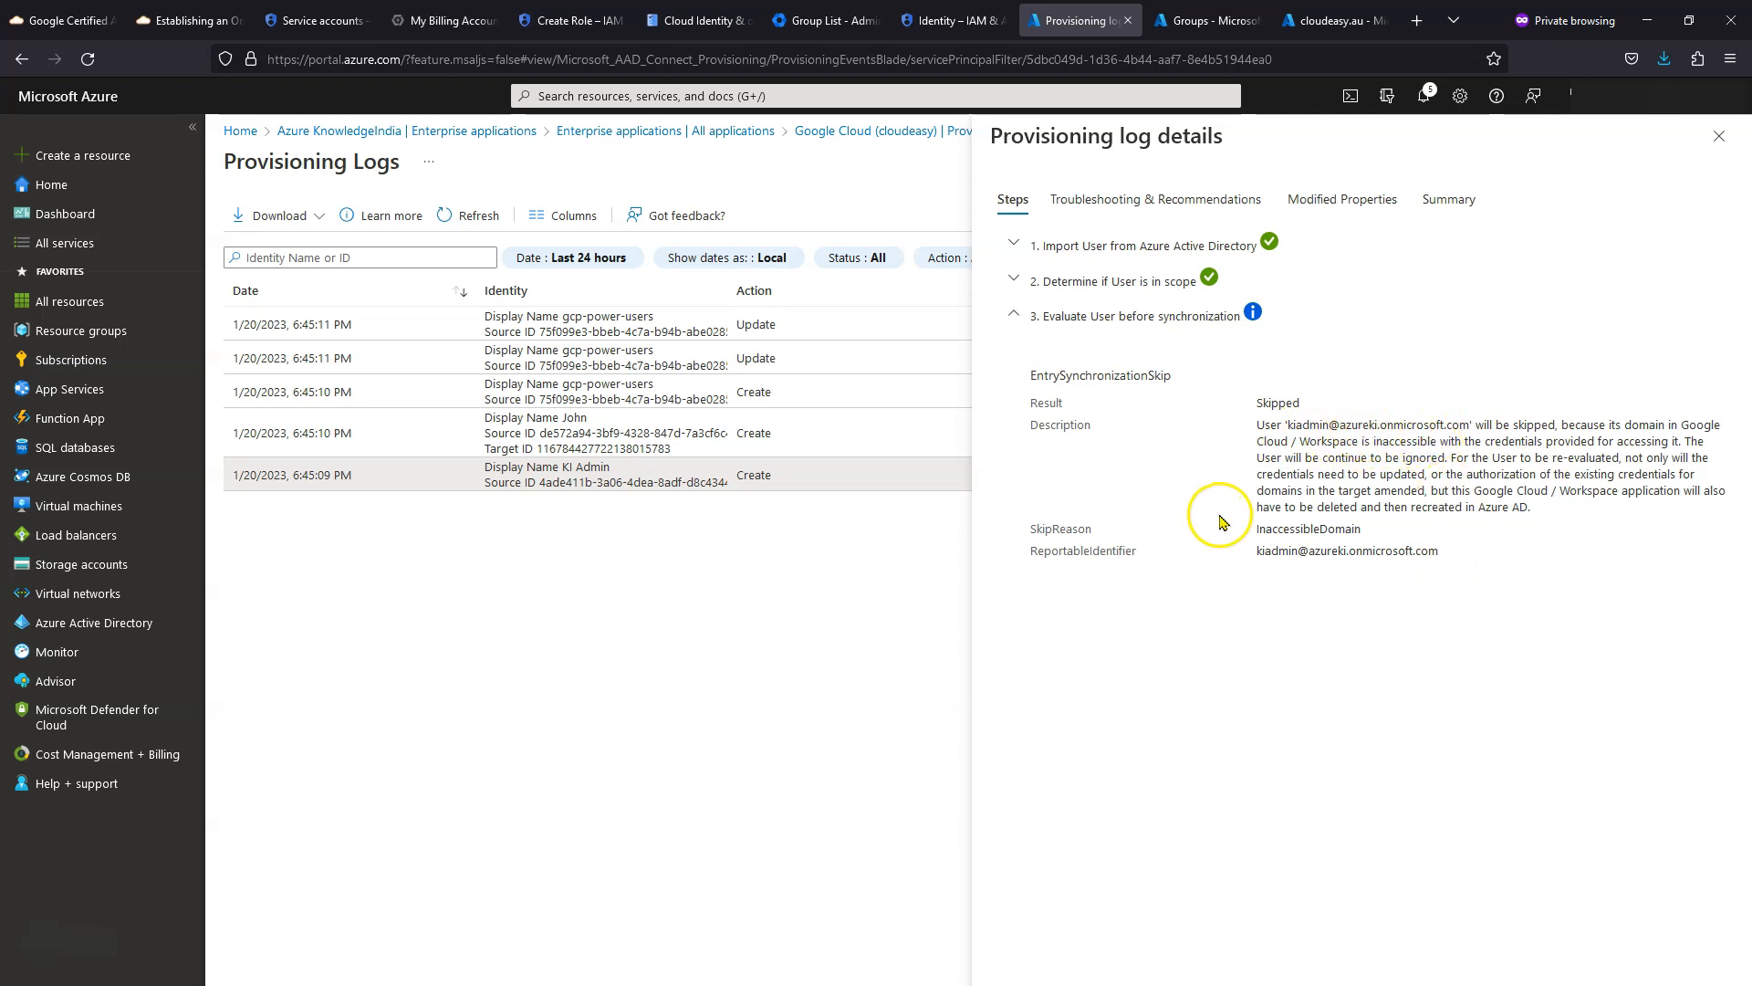
drag(1026, 532, 1129, 535)
drag(1255, 530, 1358, 538)
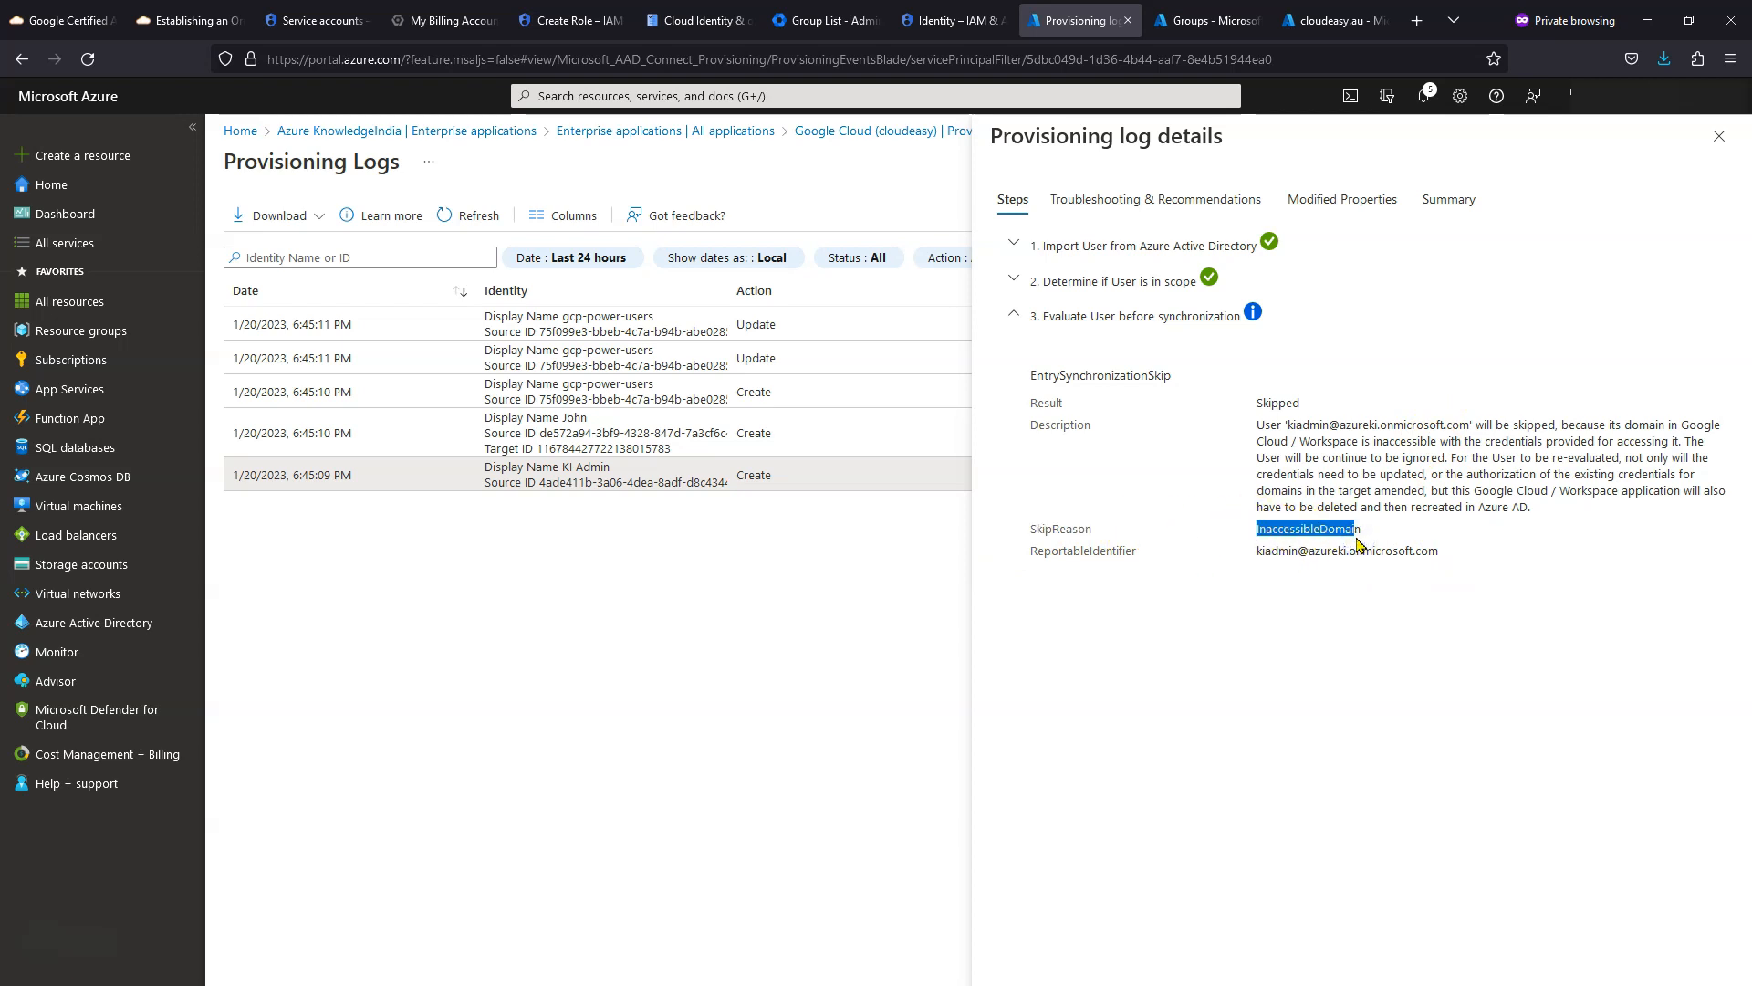
click(575, 438)
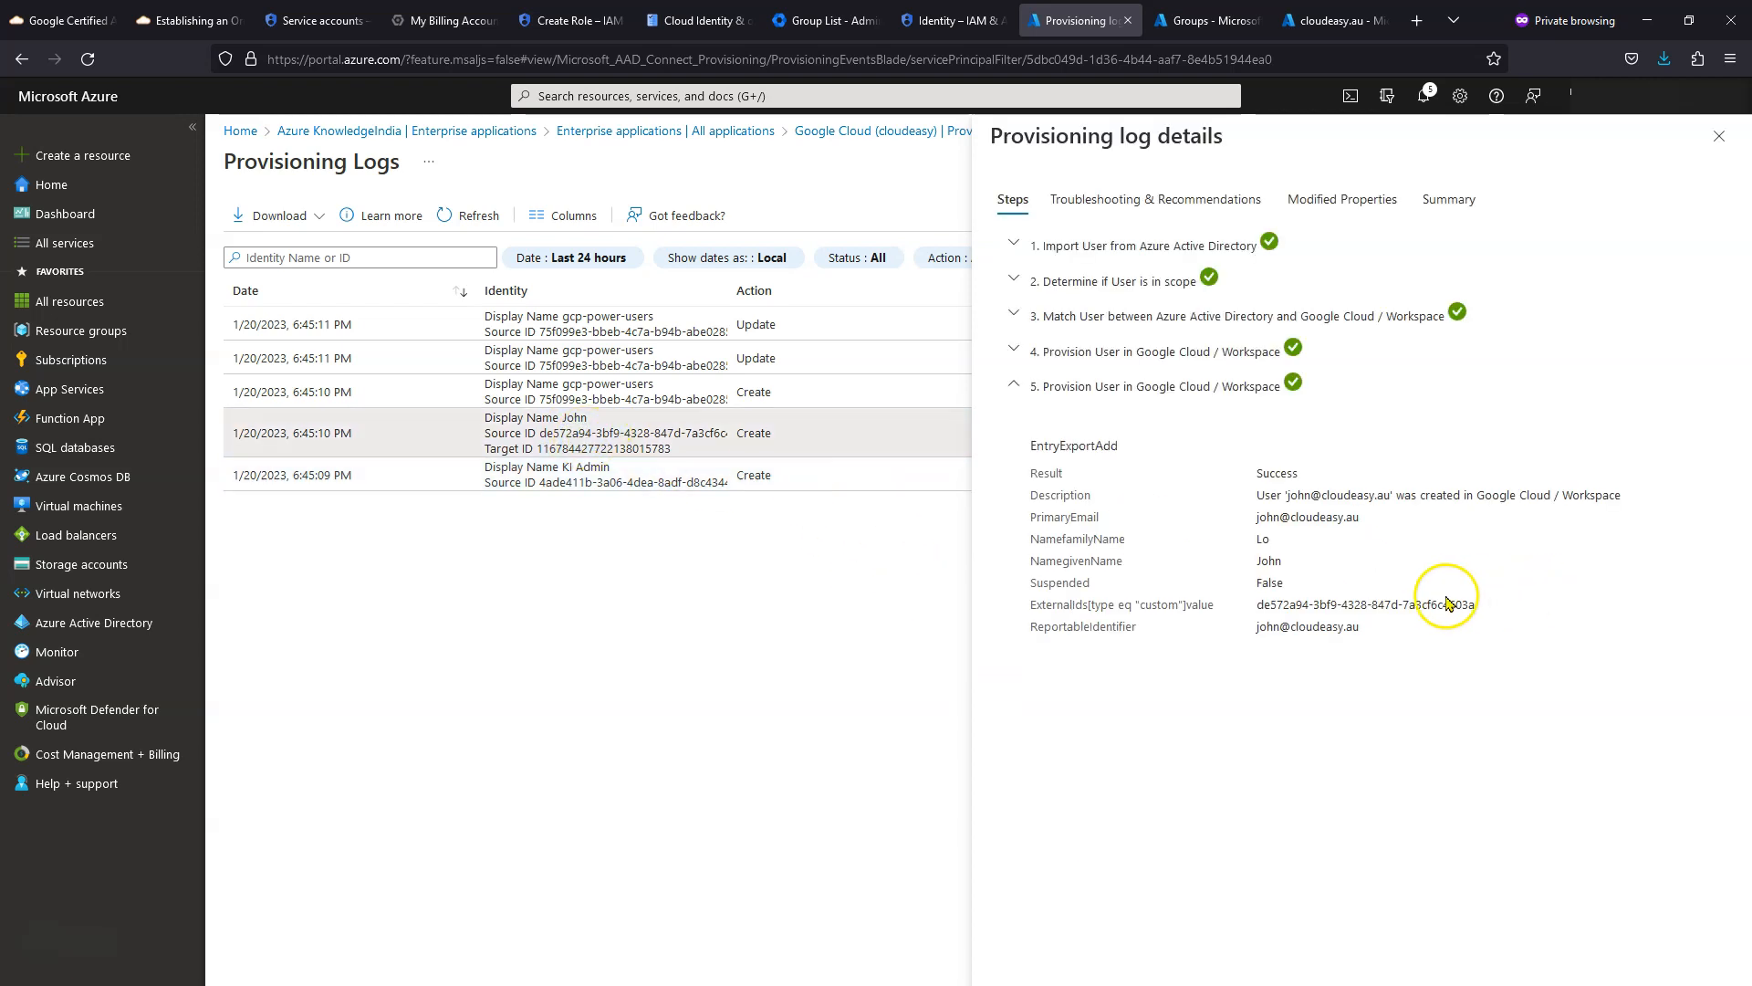
drag(1289, 517, 1432, 522)
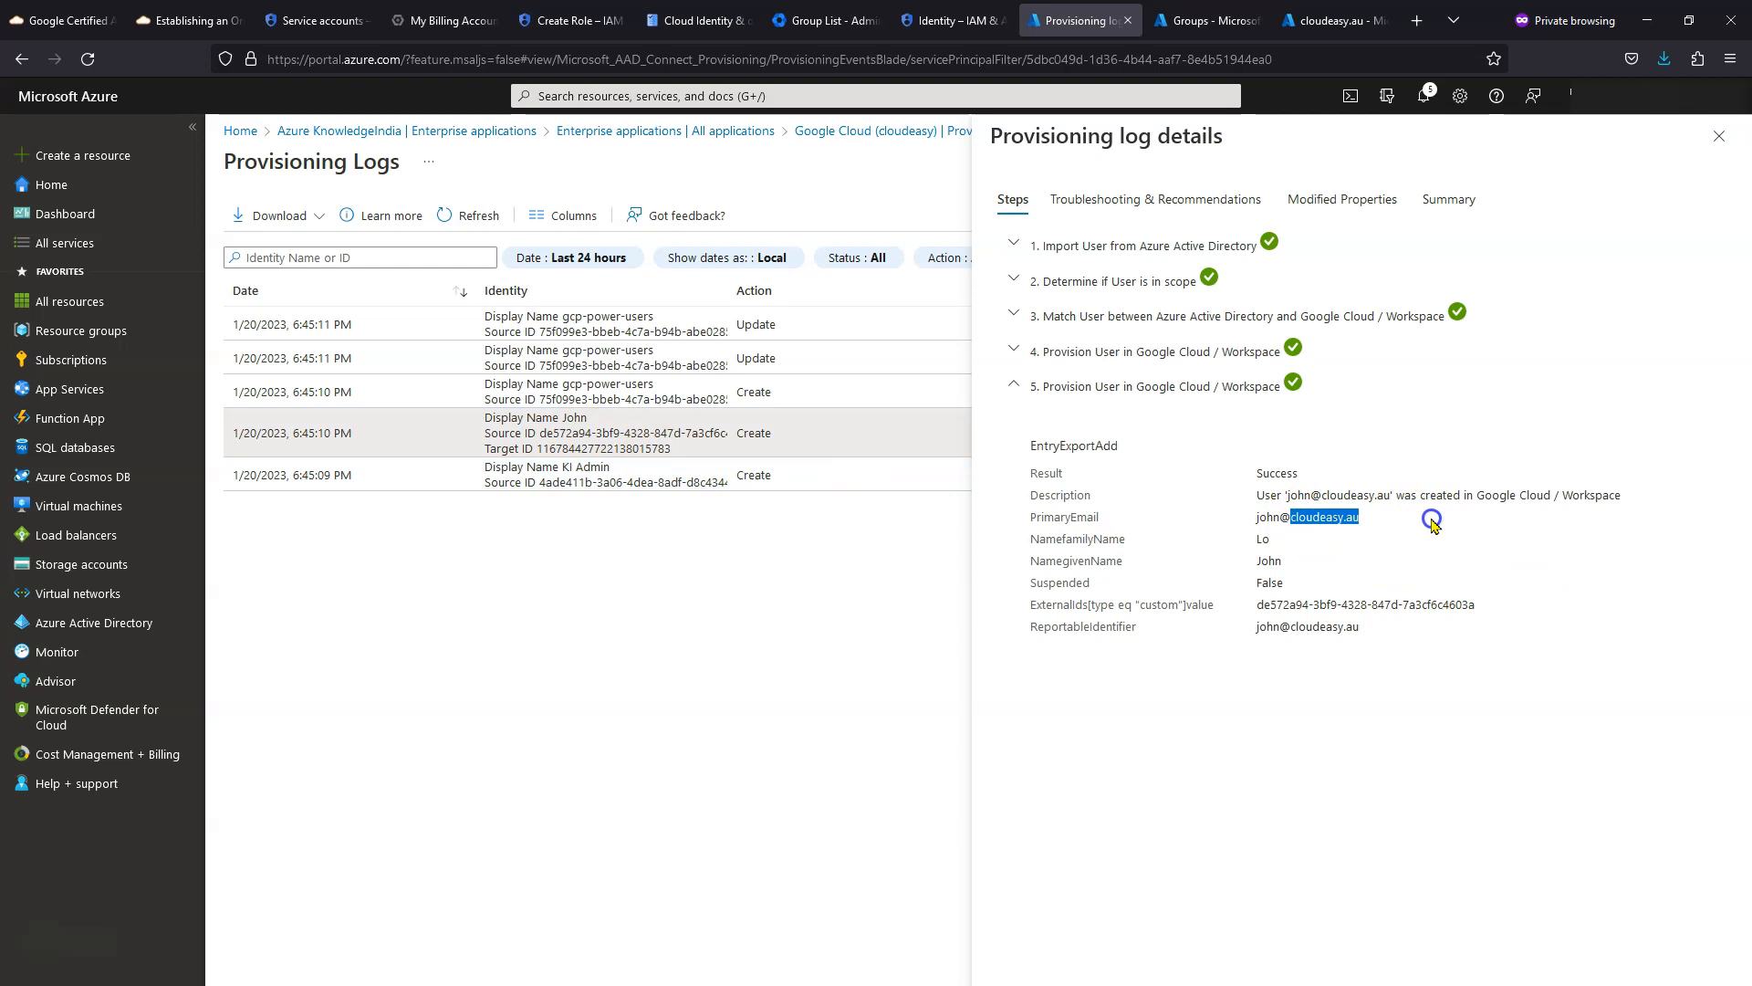
click(607, 333)
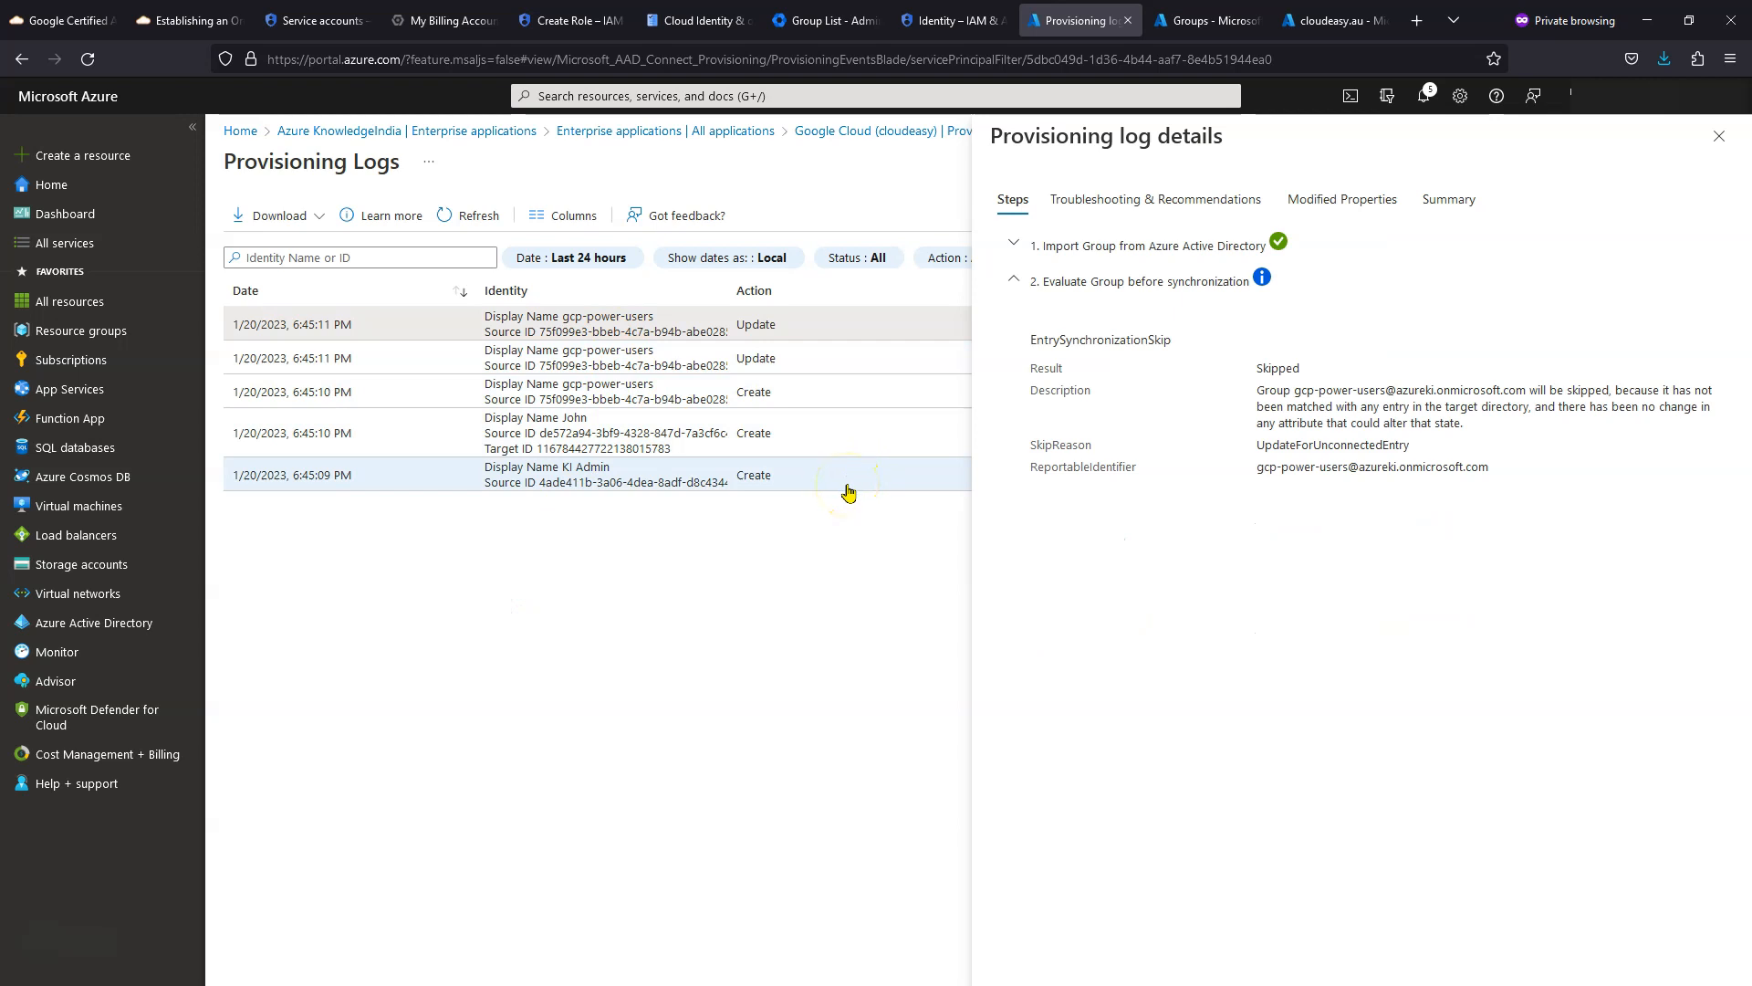
click(1717, 137)
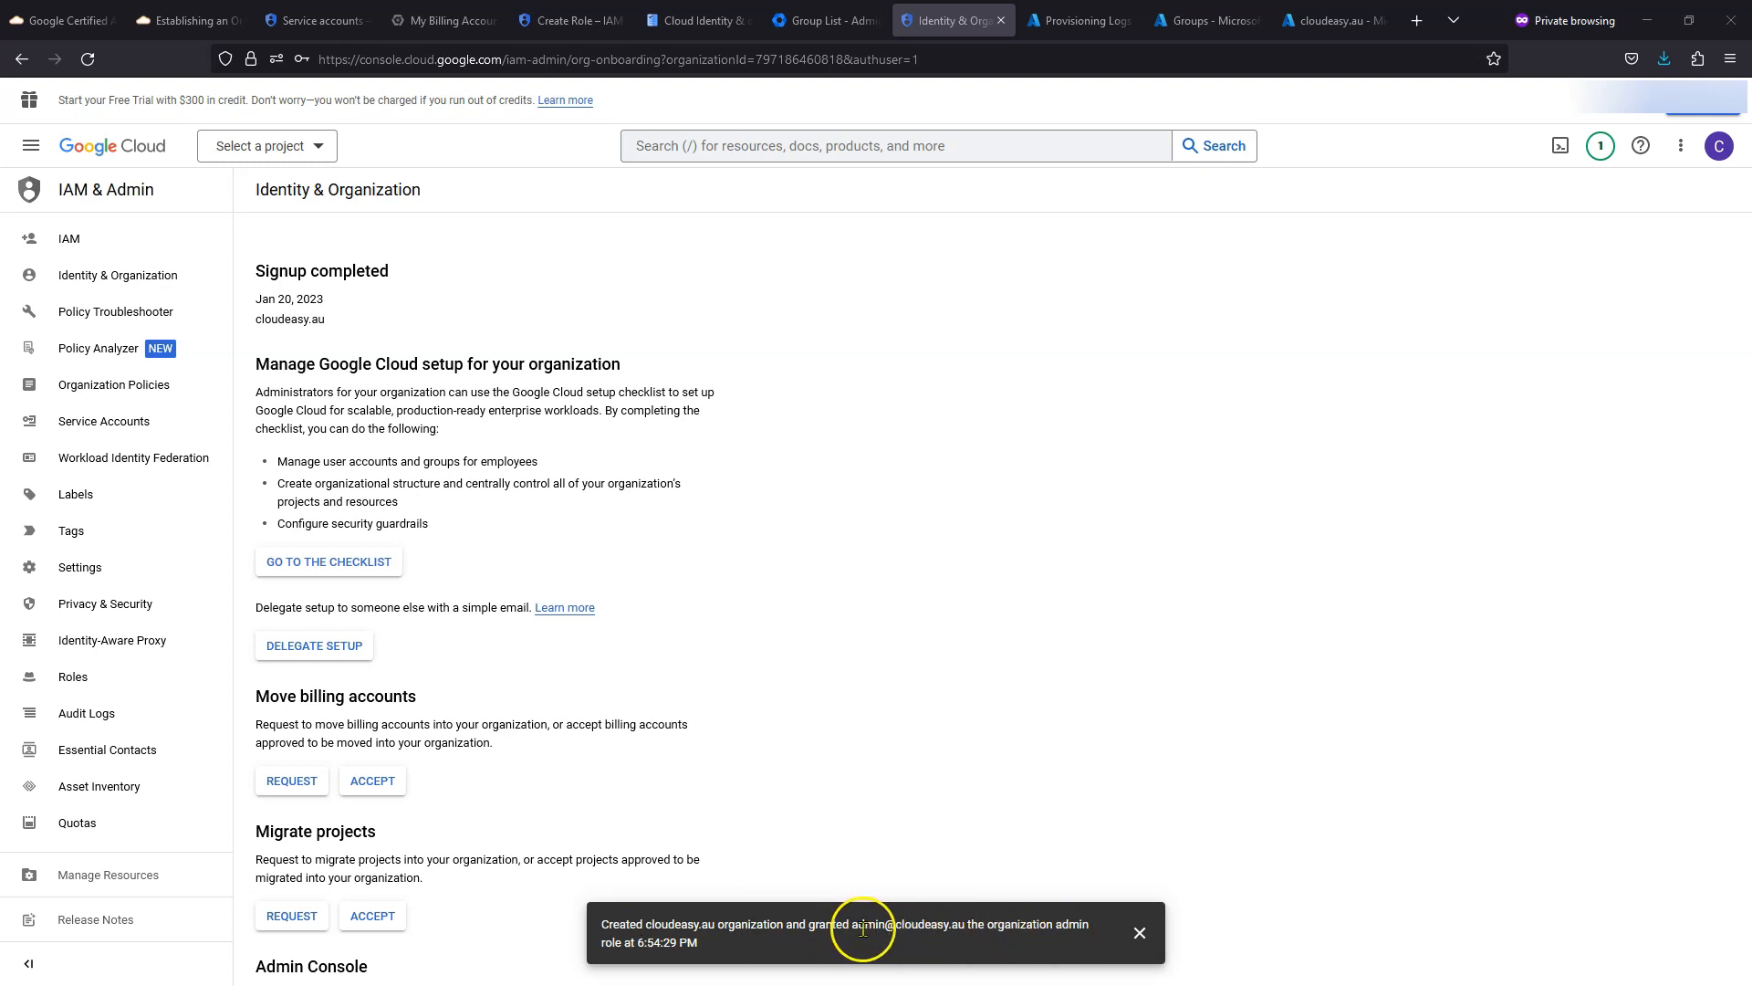
- Dismiss the project picker without a choice and start the Google Cloud free trial signup
click(313, 149)
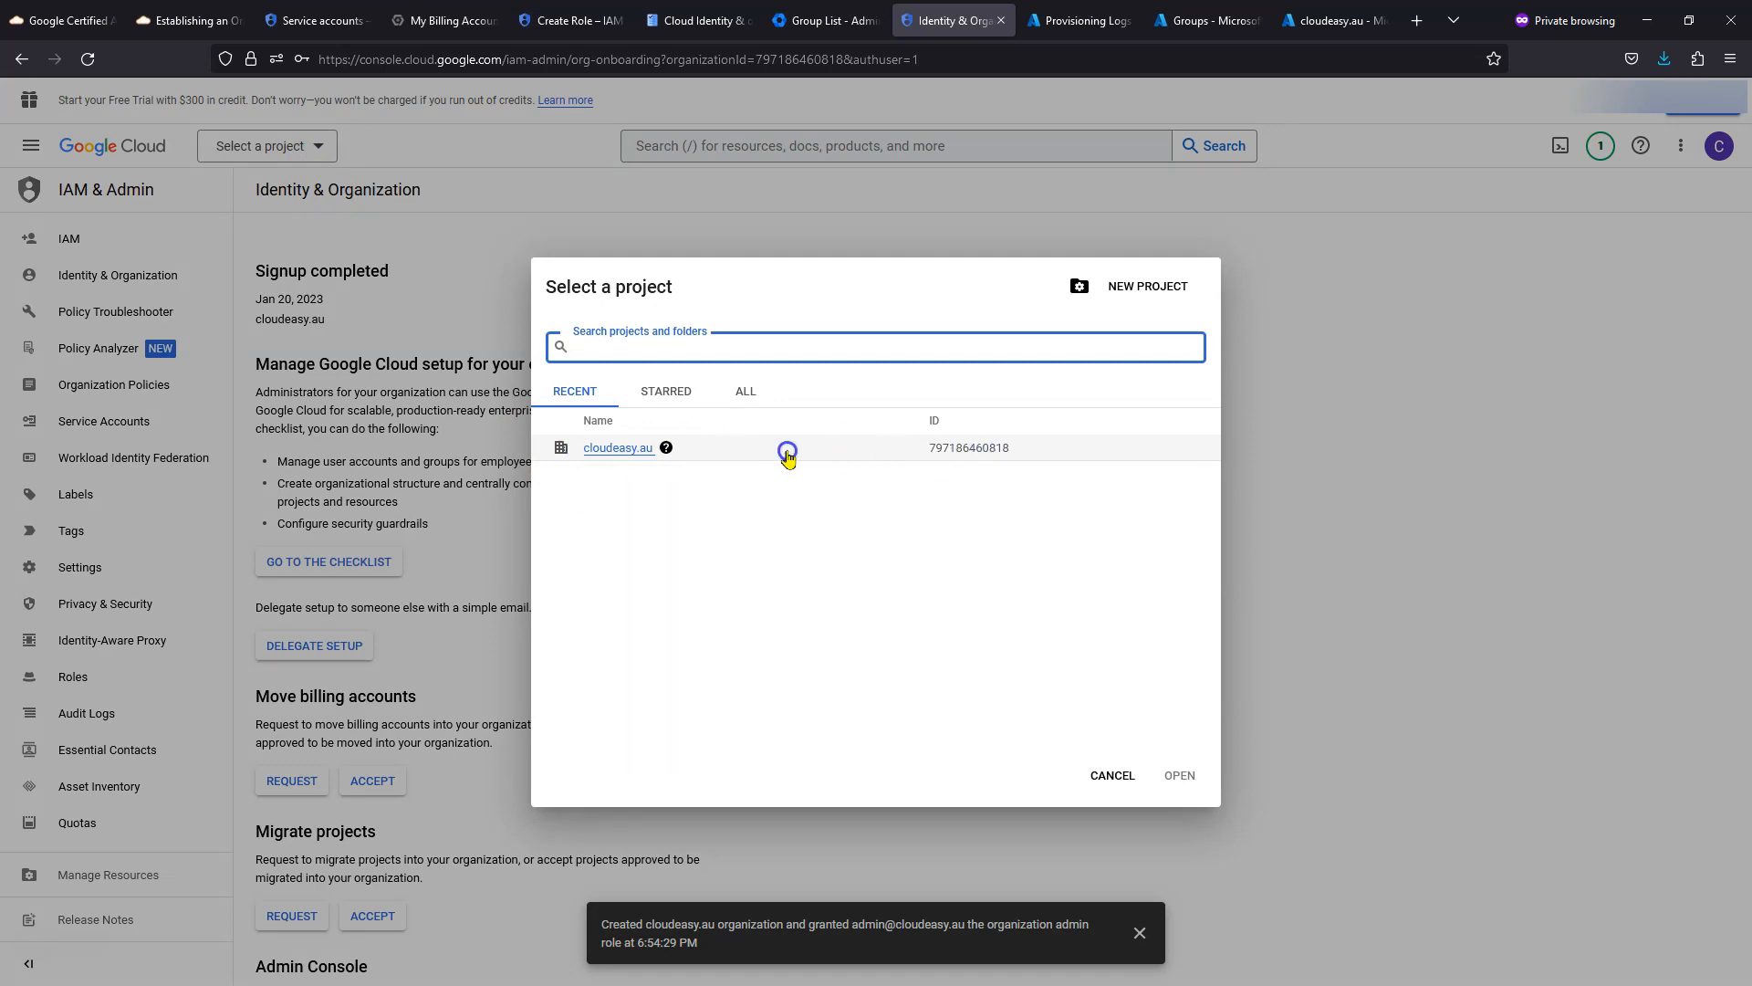
click(1116, 776)
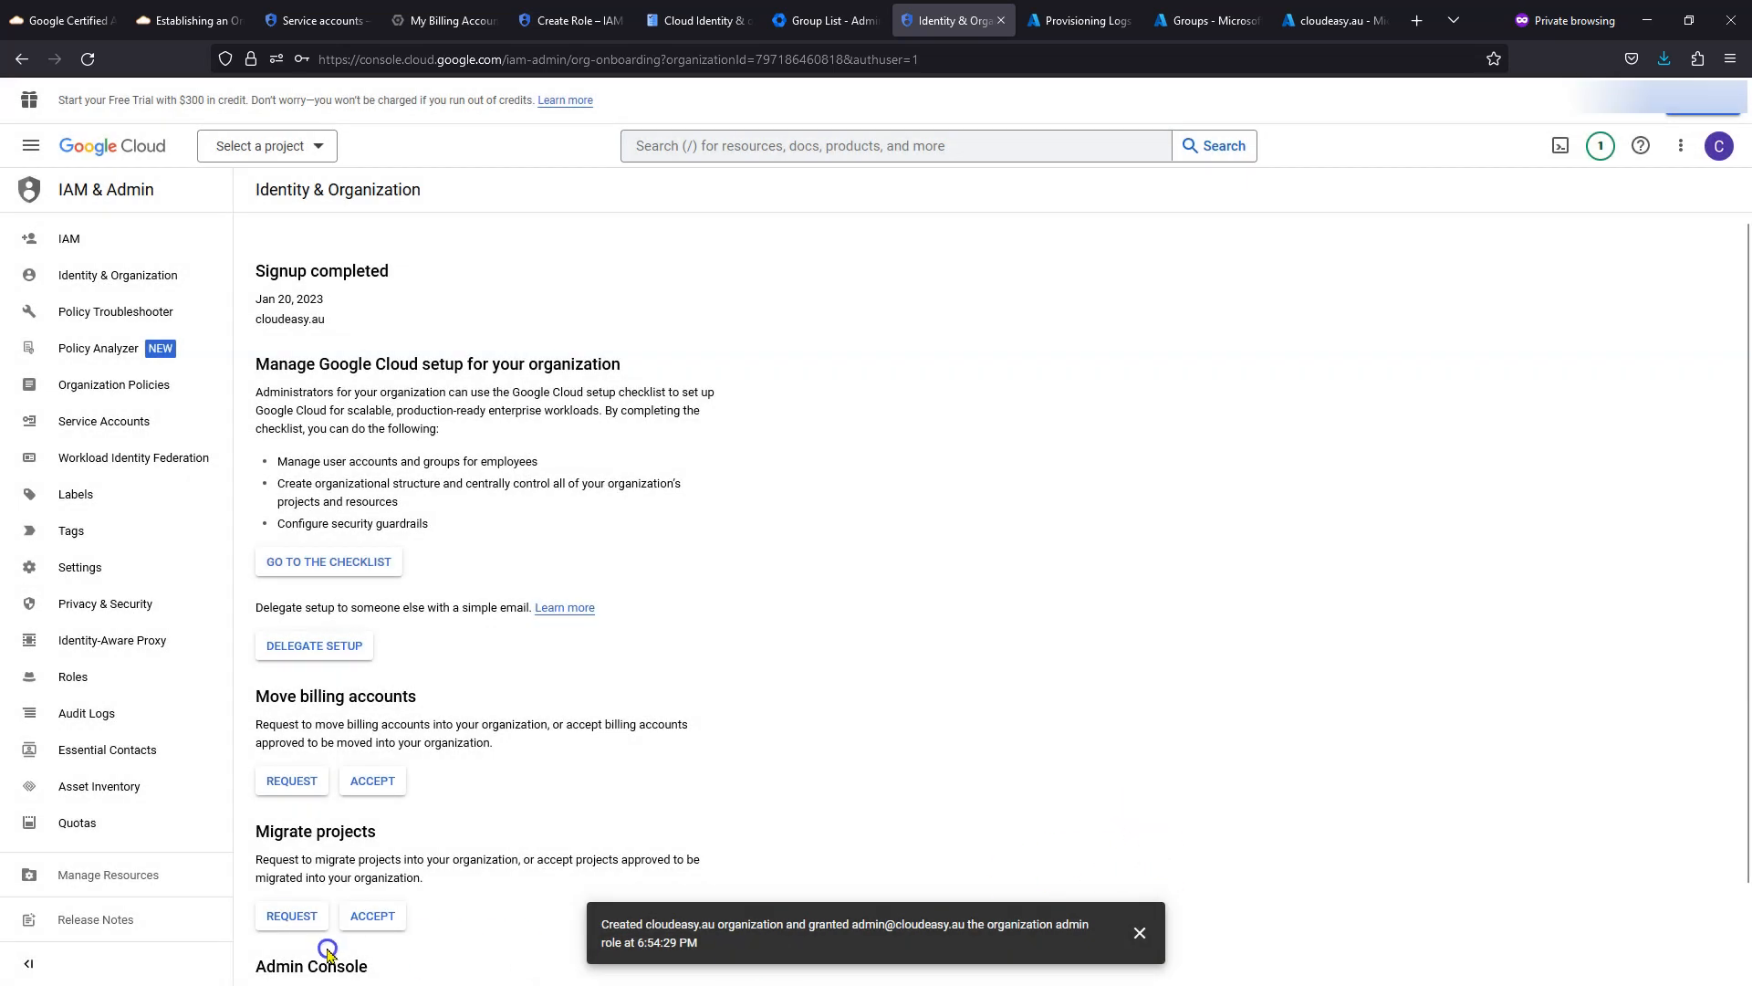
click(1689, 107)
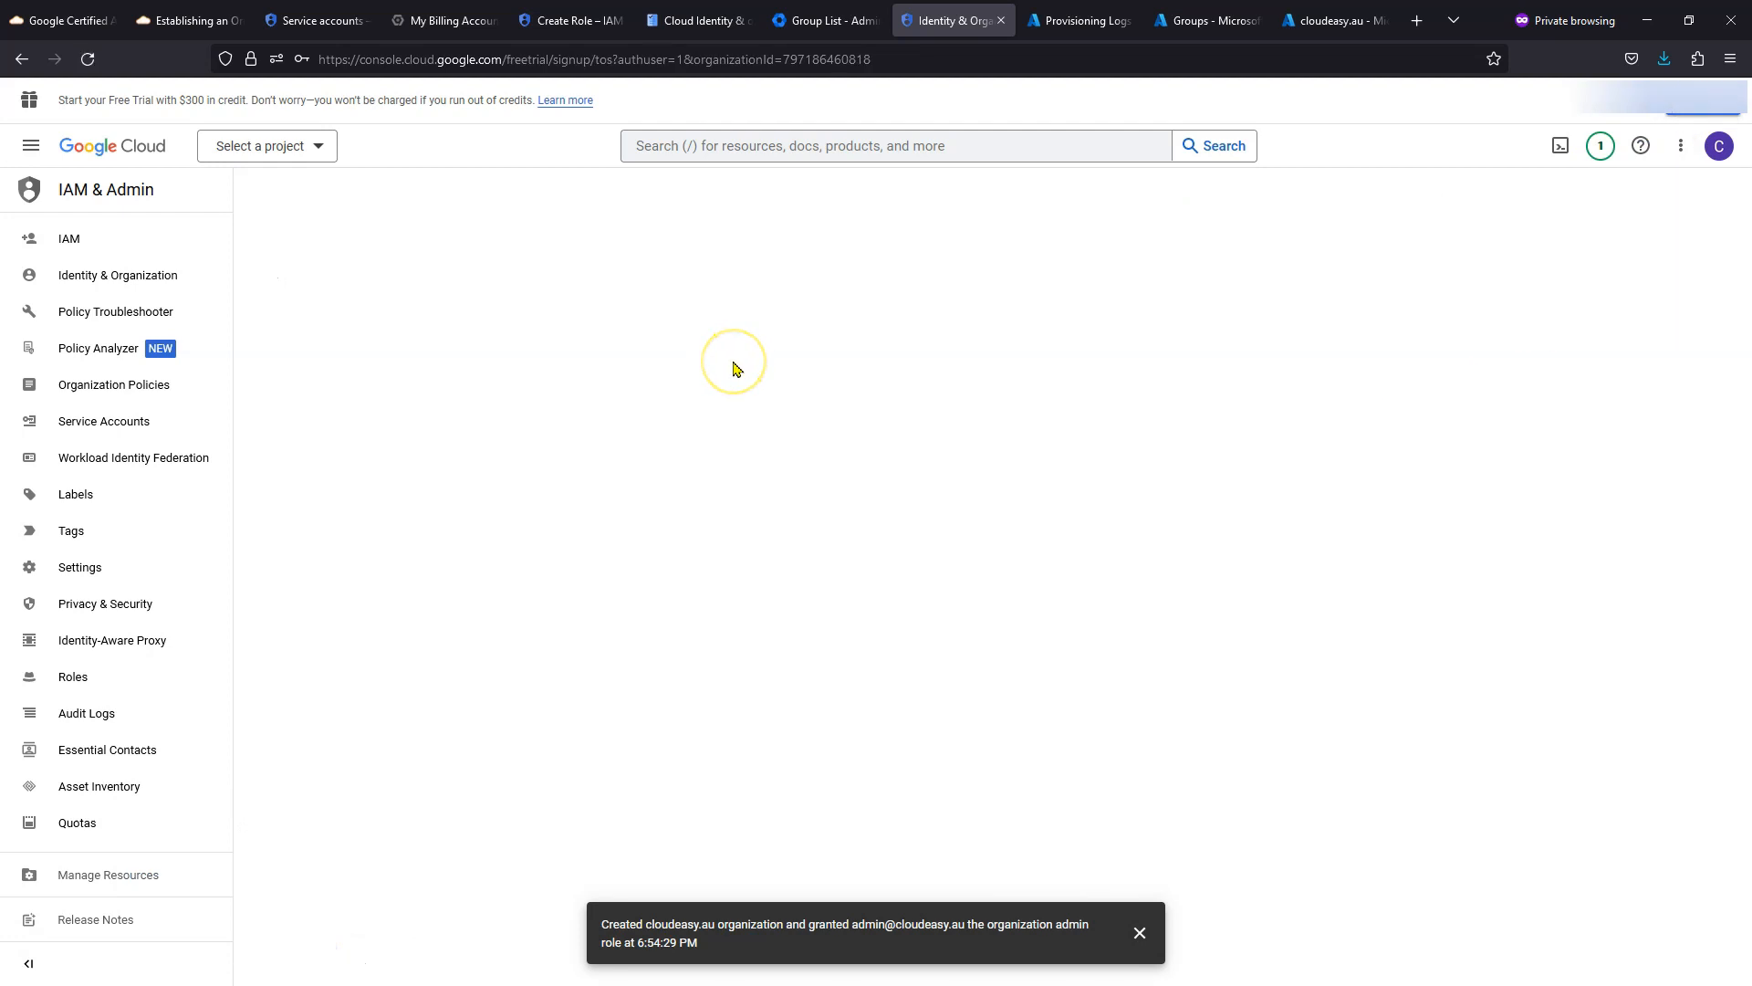
- Accept the free trial, then switch scope from No organization to the cloudeasy.au organization
click(433, 769)
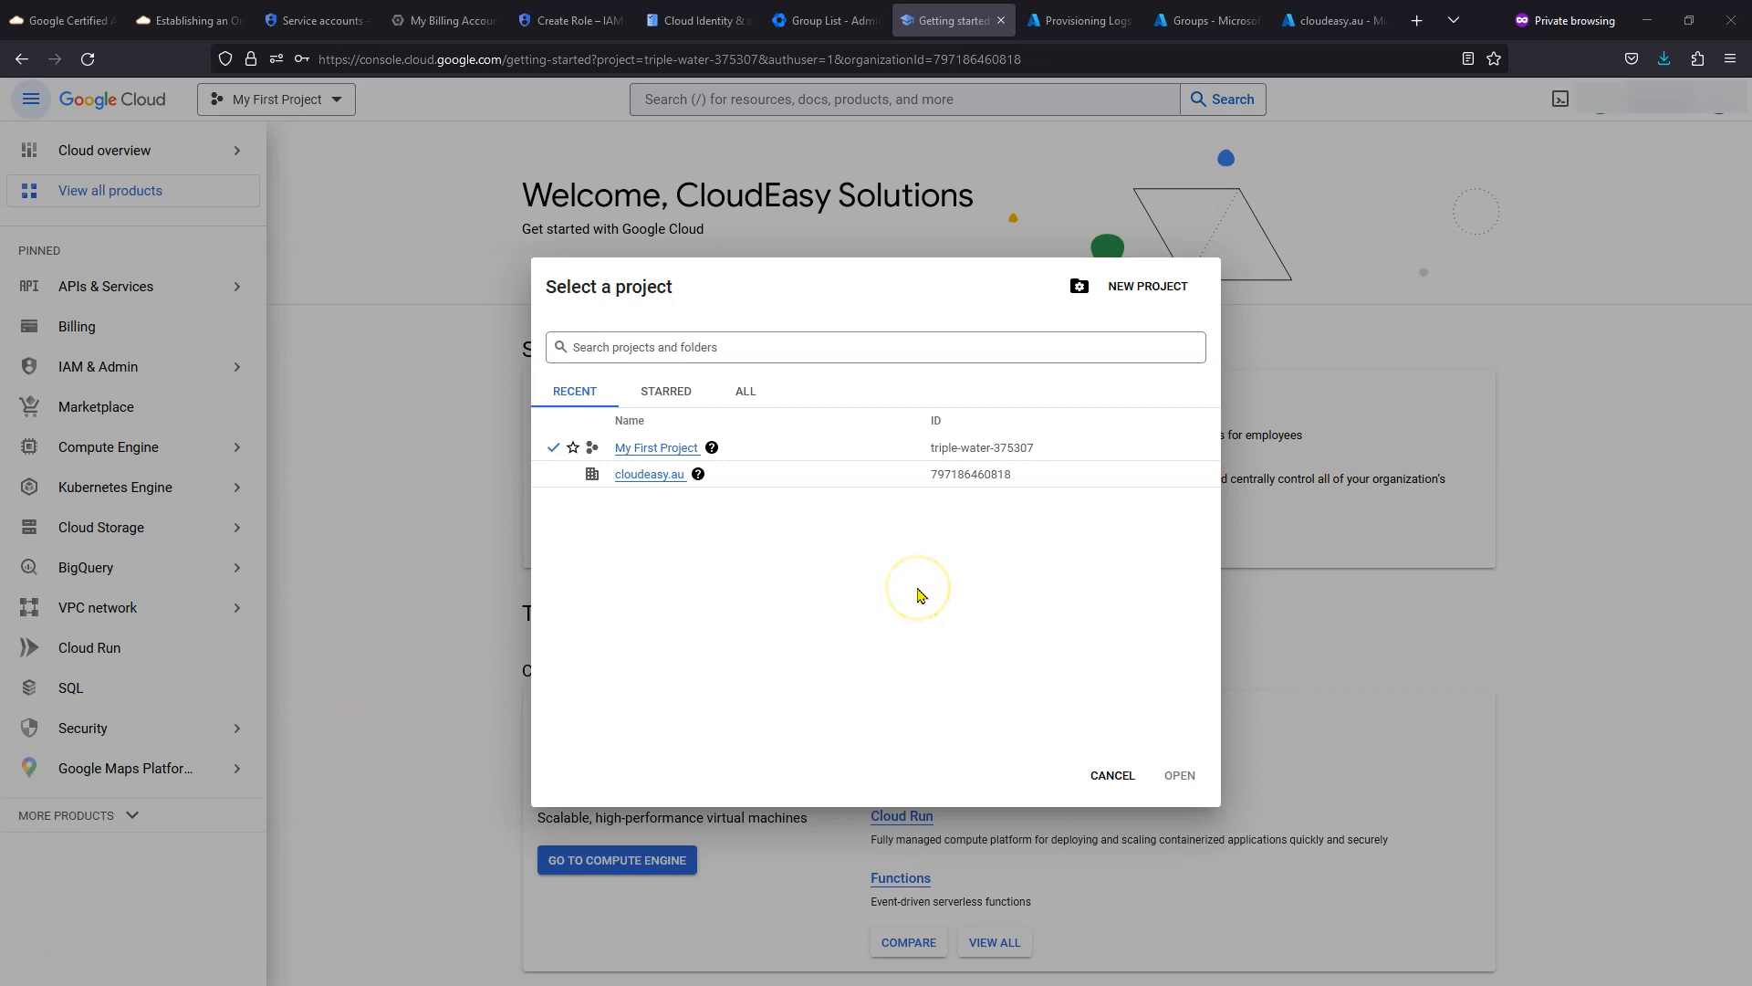
mouse_move(690, 478)
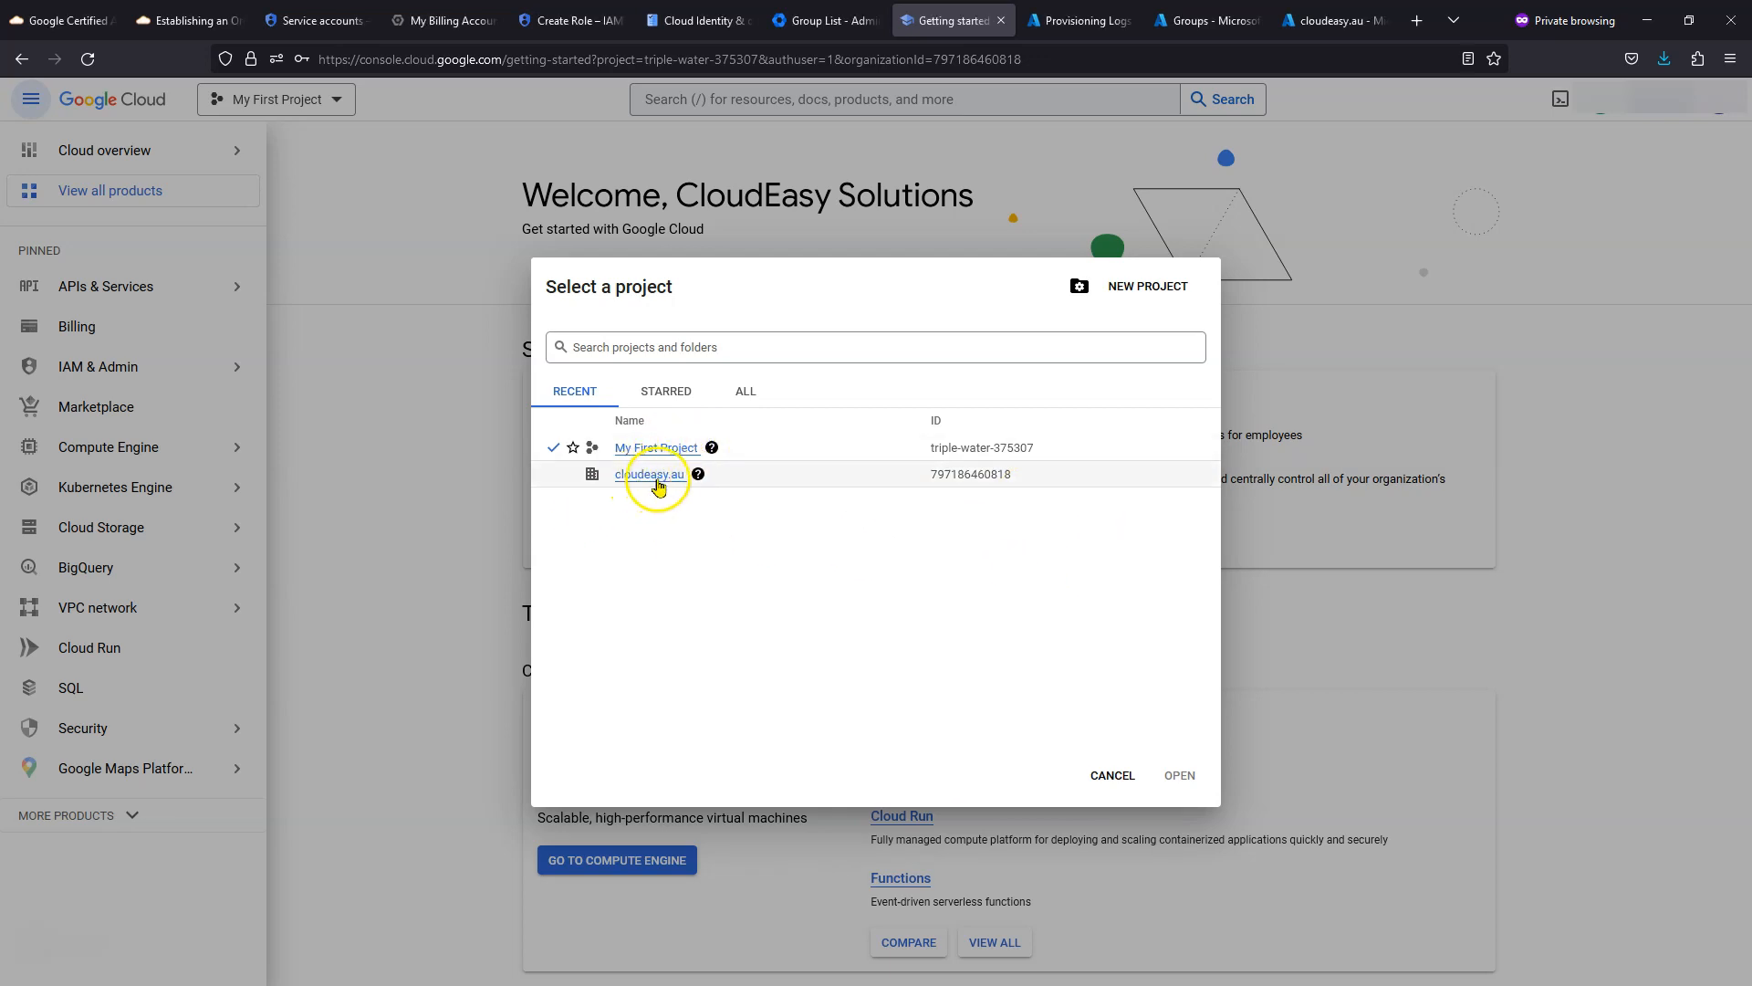
click(750, 393)
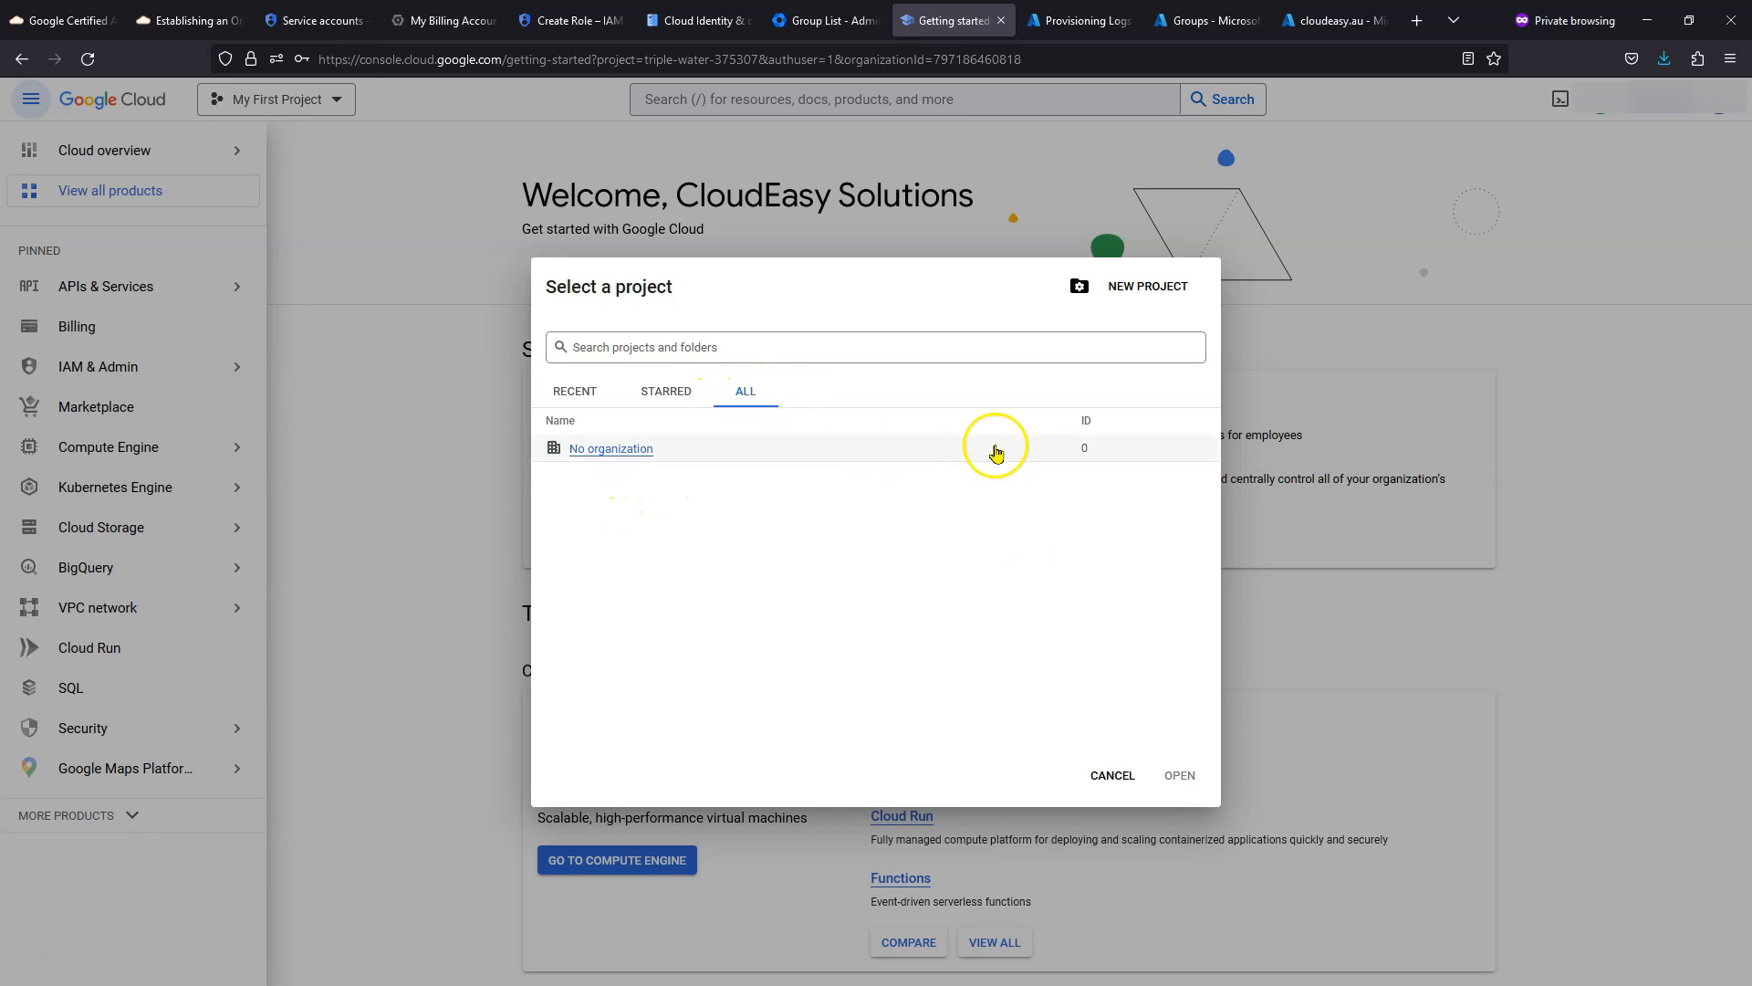
click(640, 459)
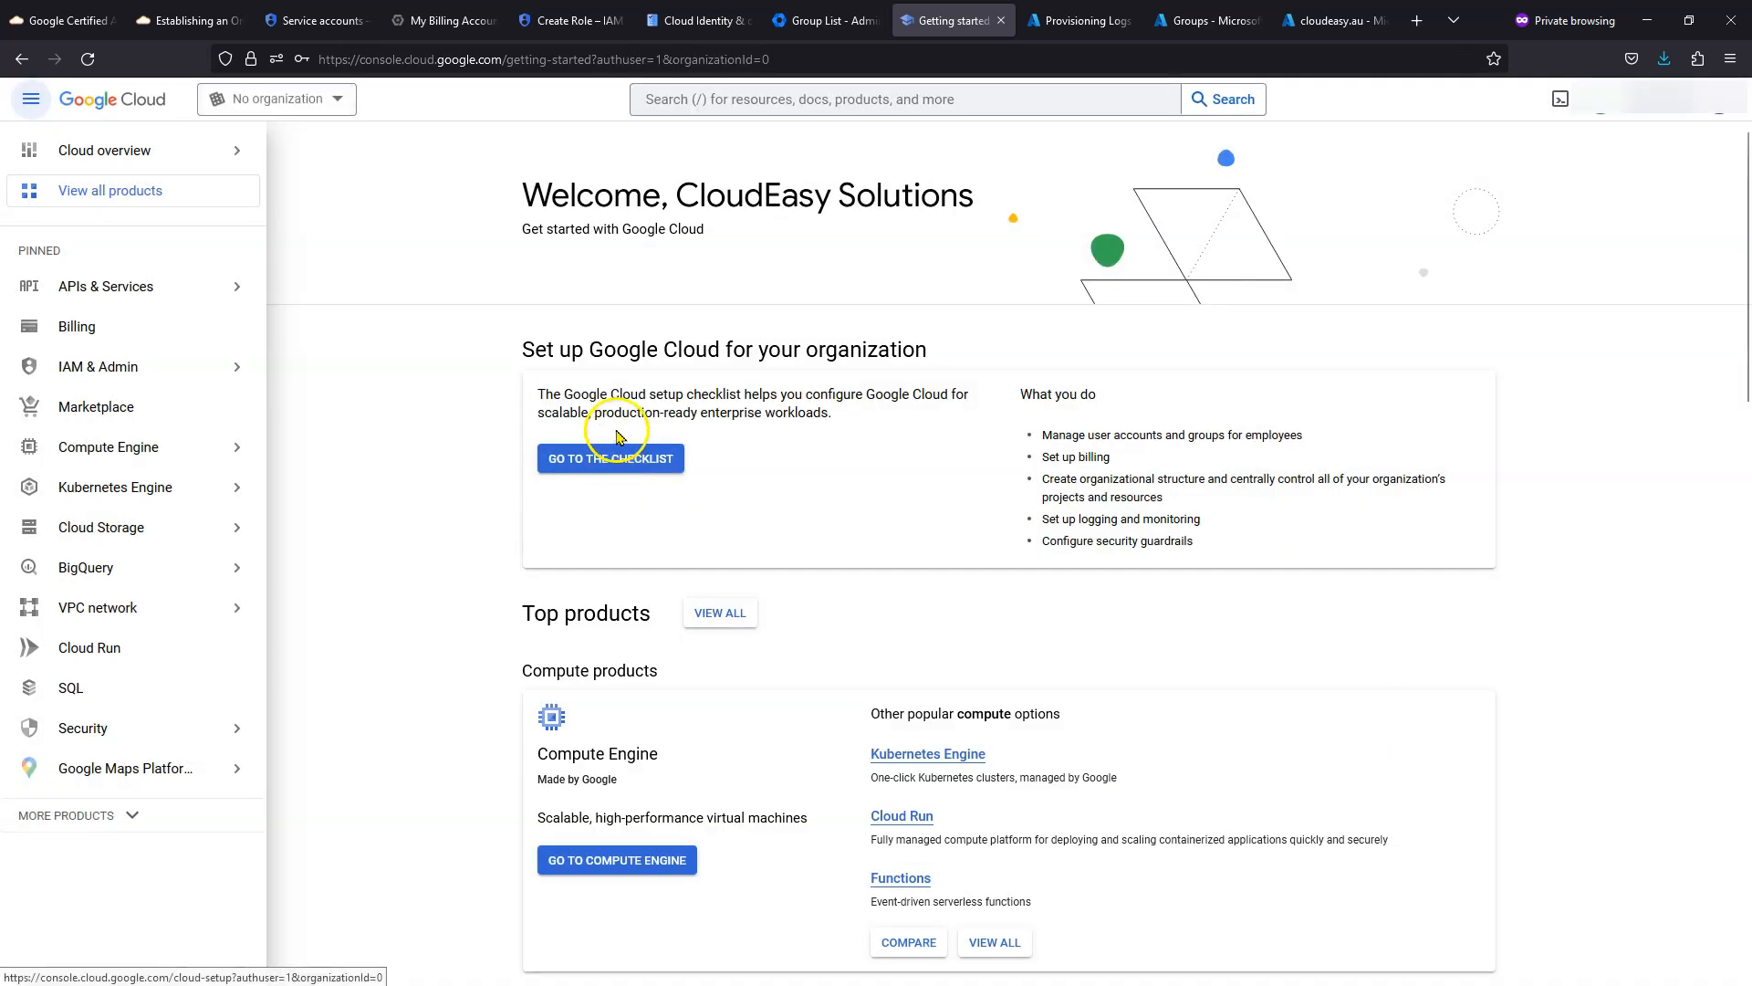
click(313, 102)
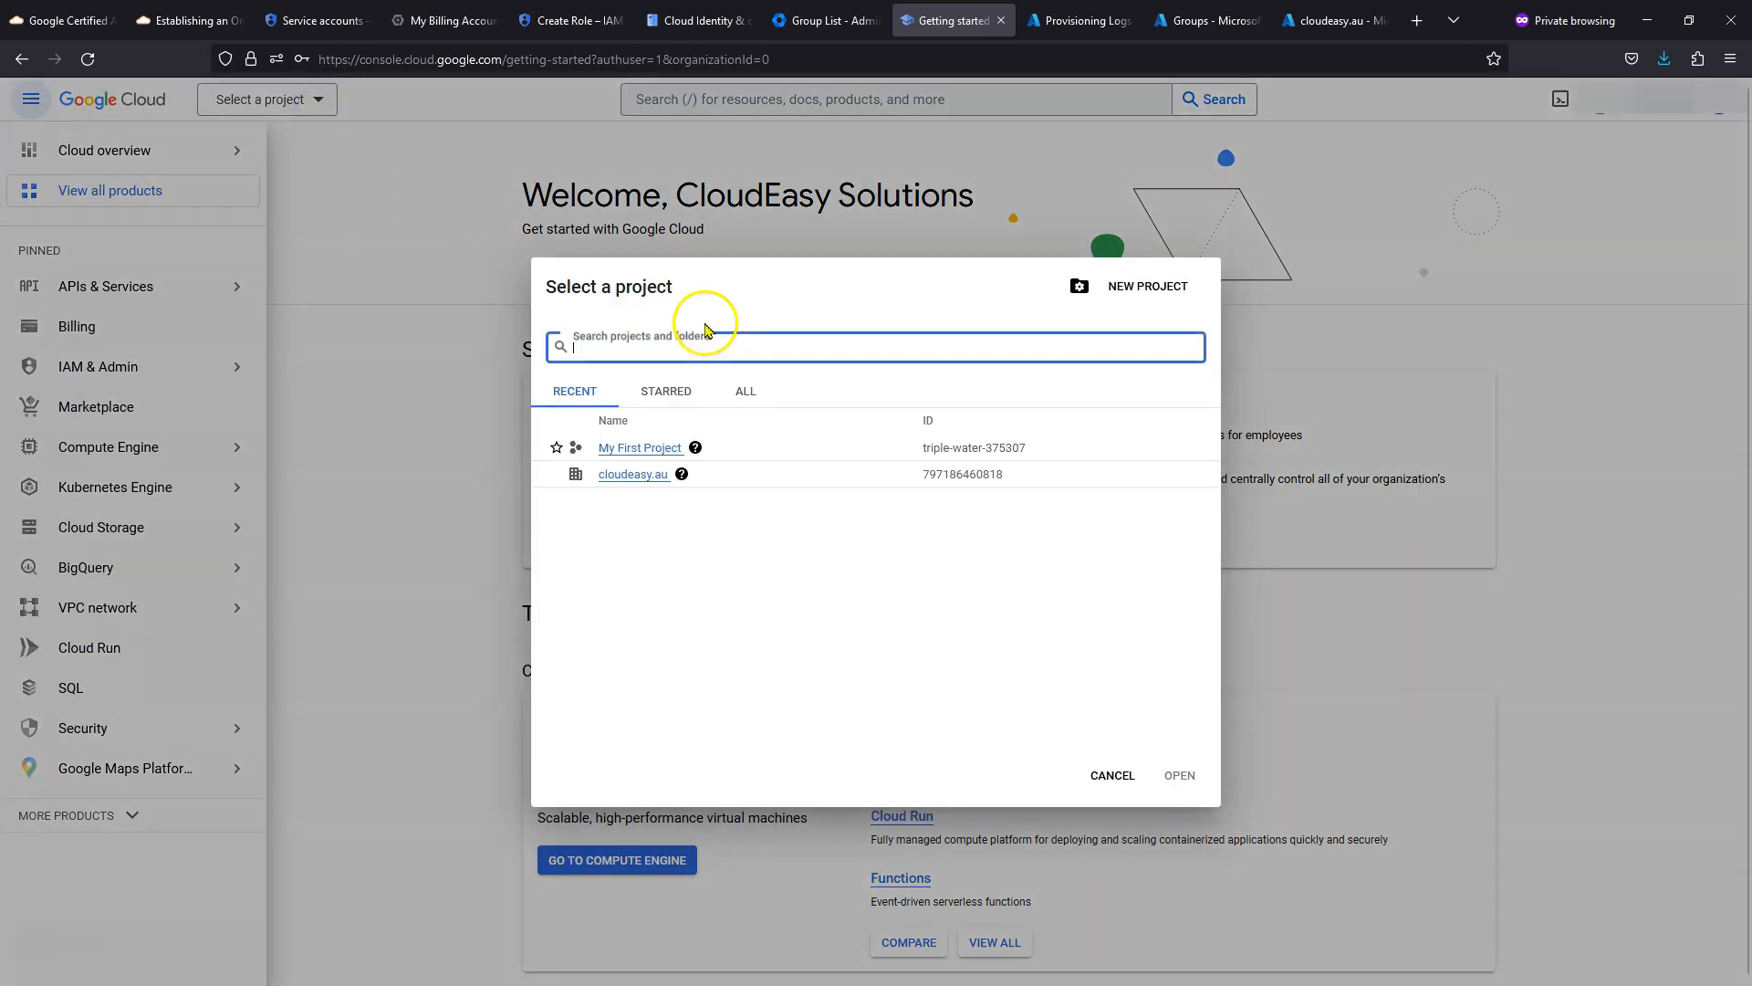
click(744, 392)
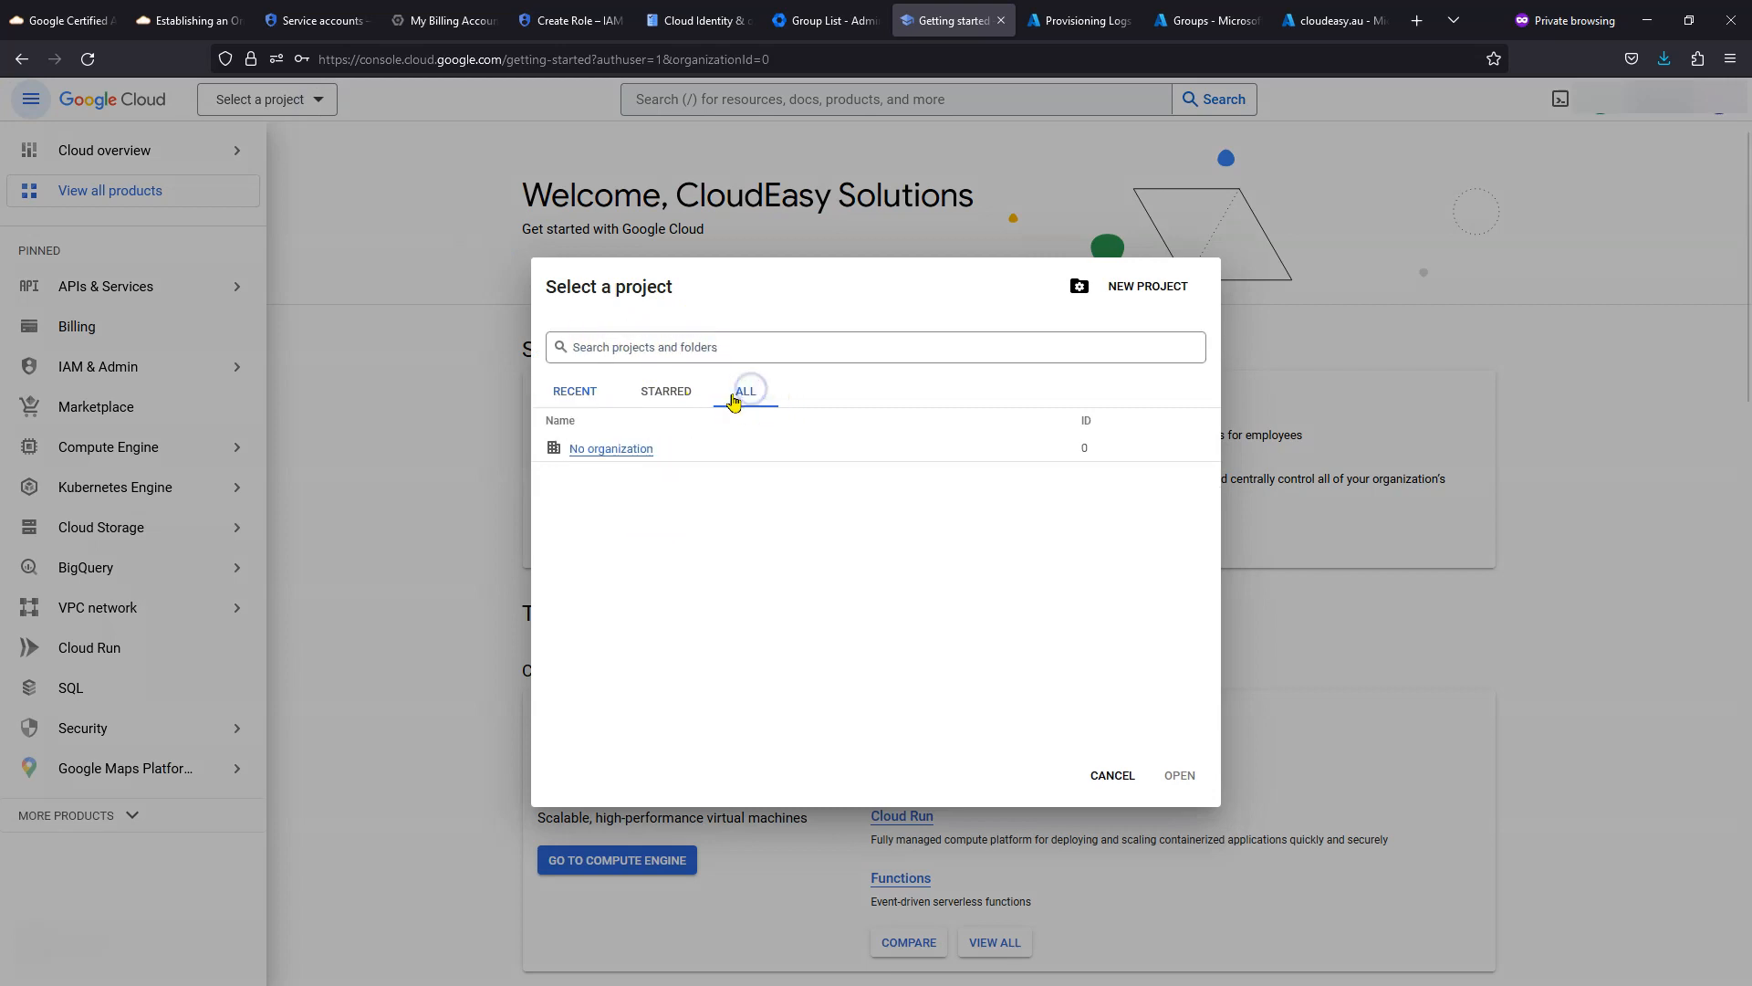
click(573, 391)
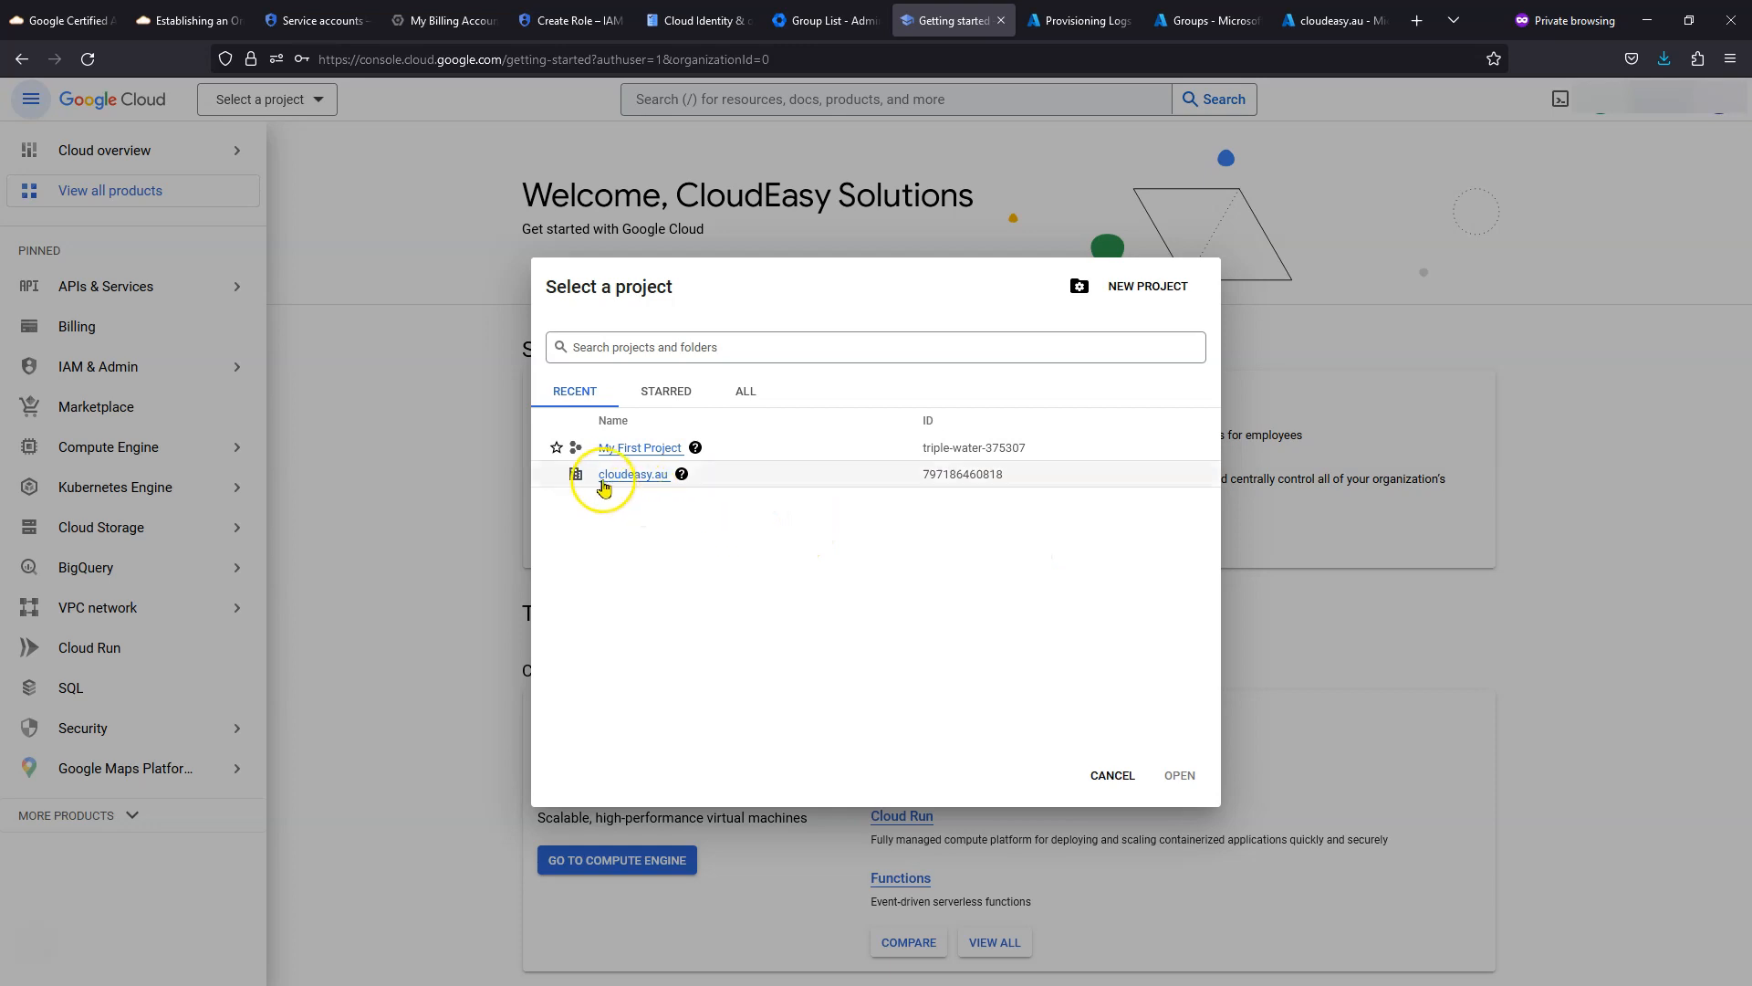
click(631, 476)
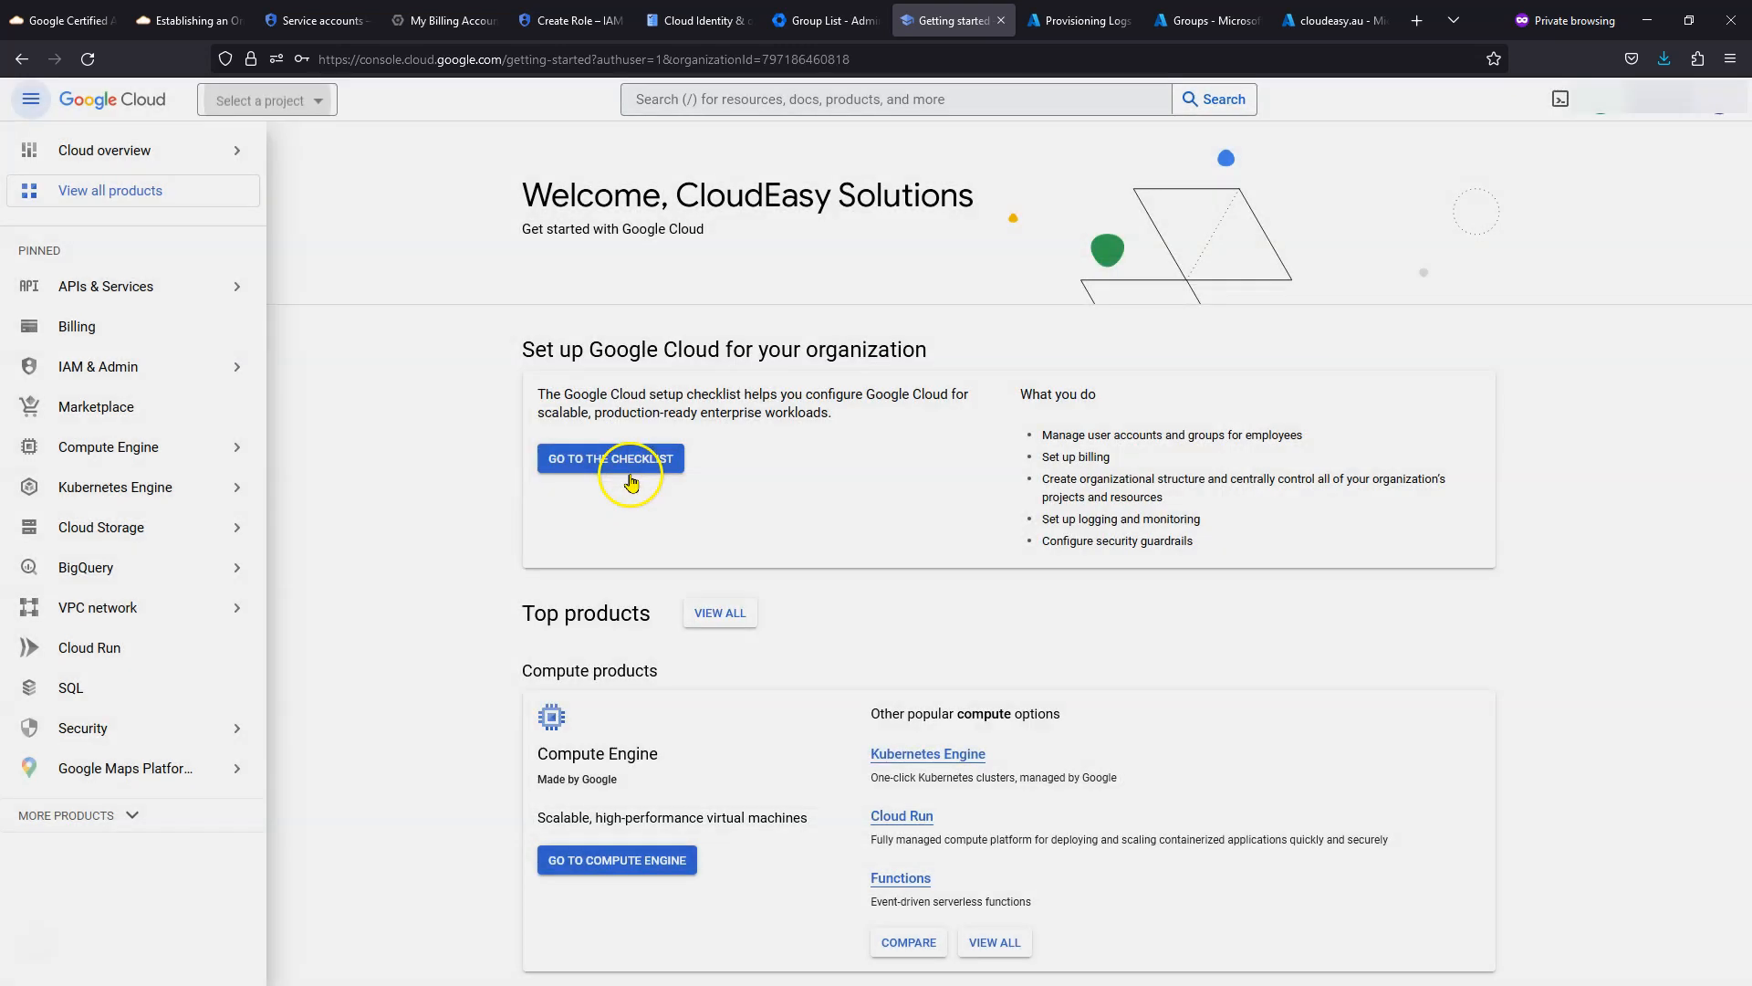
- Browse the project picker's starred, all and recent lists, then close it
click(307, 103)
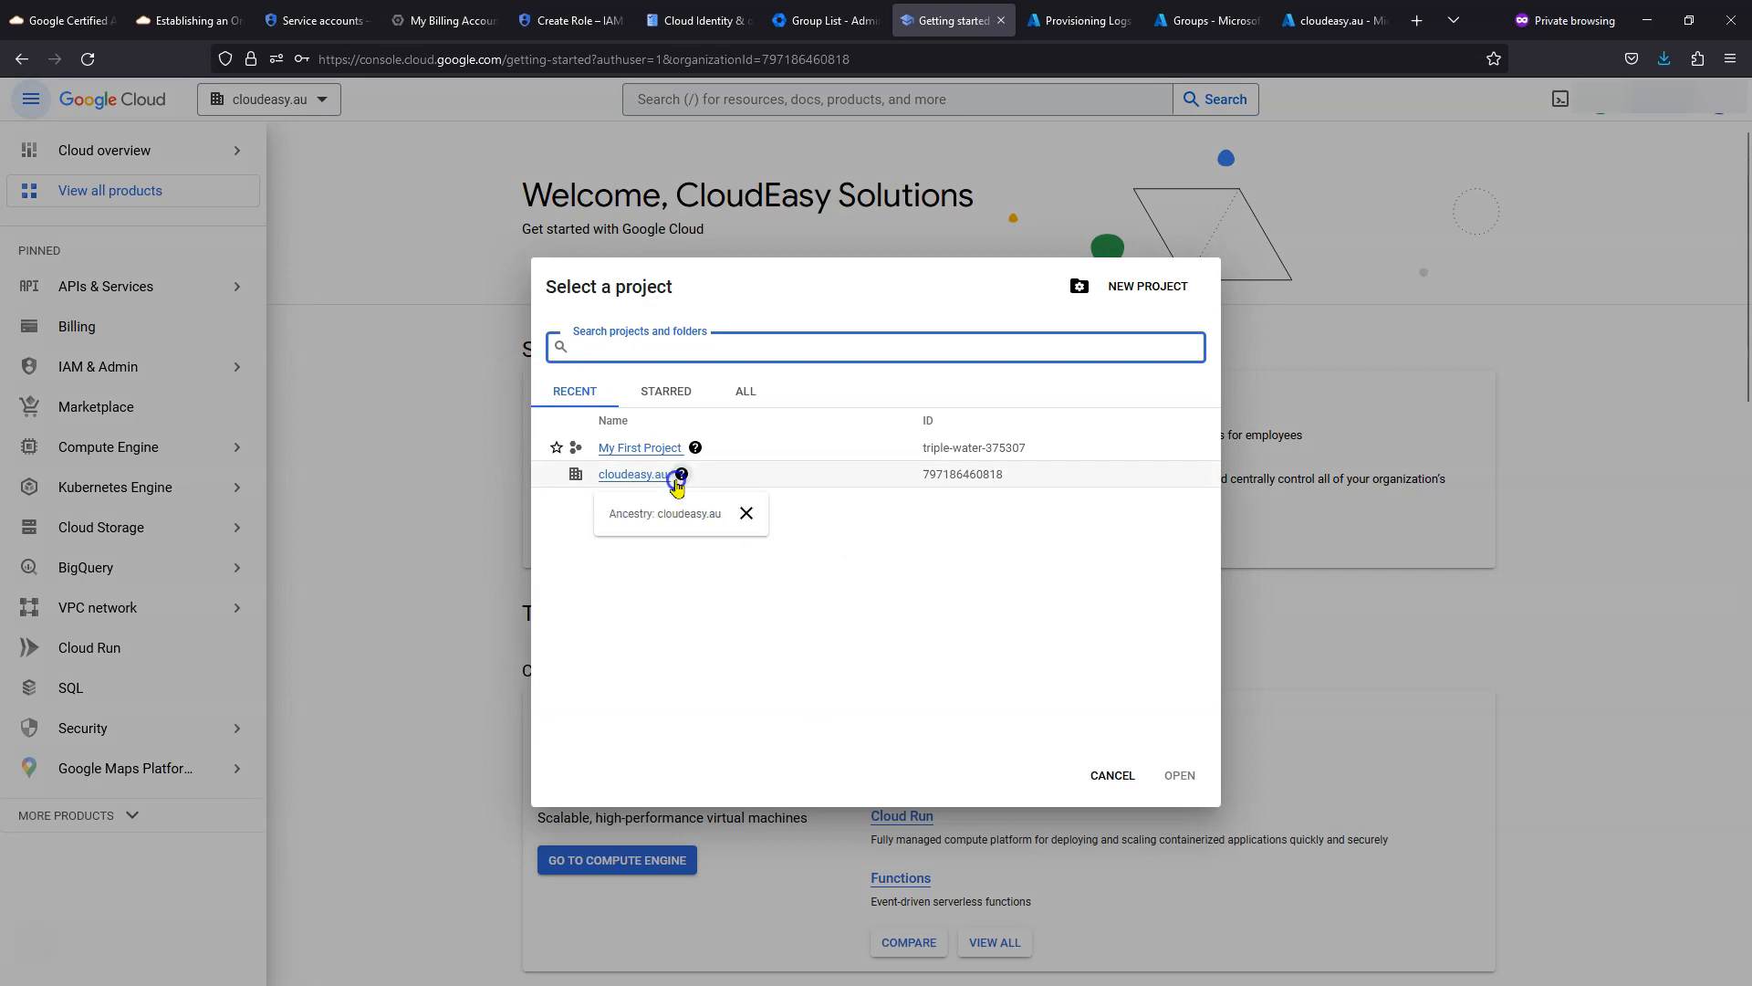
click(665, 391)
click(728, 389)
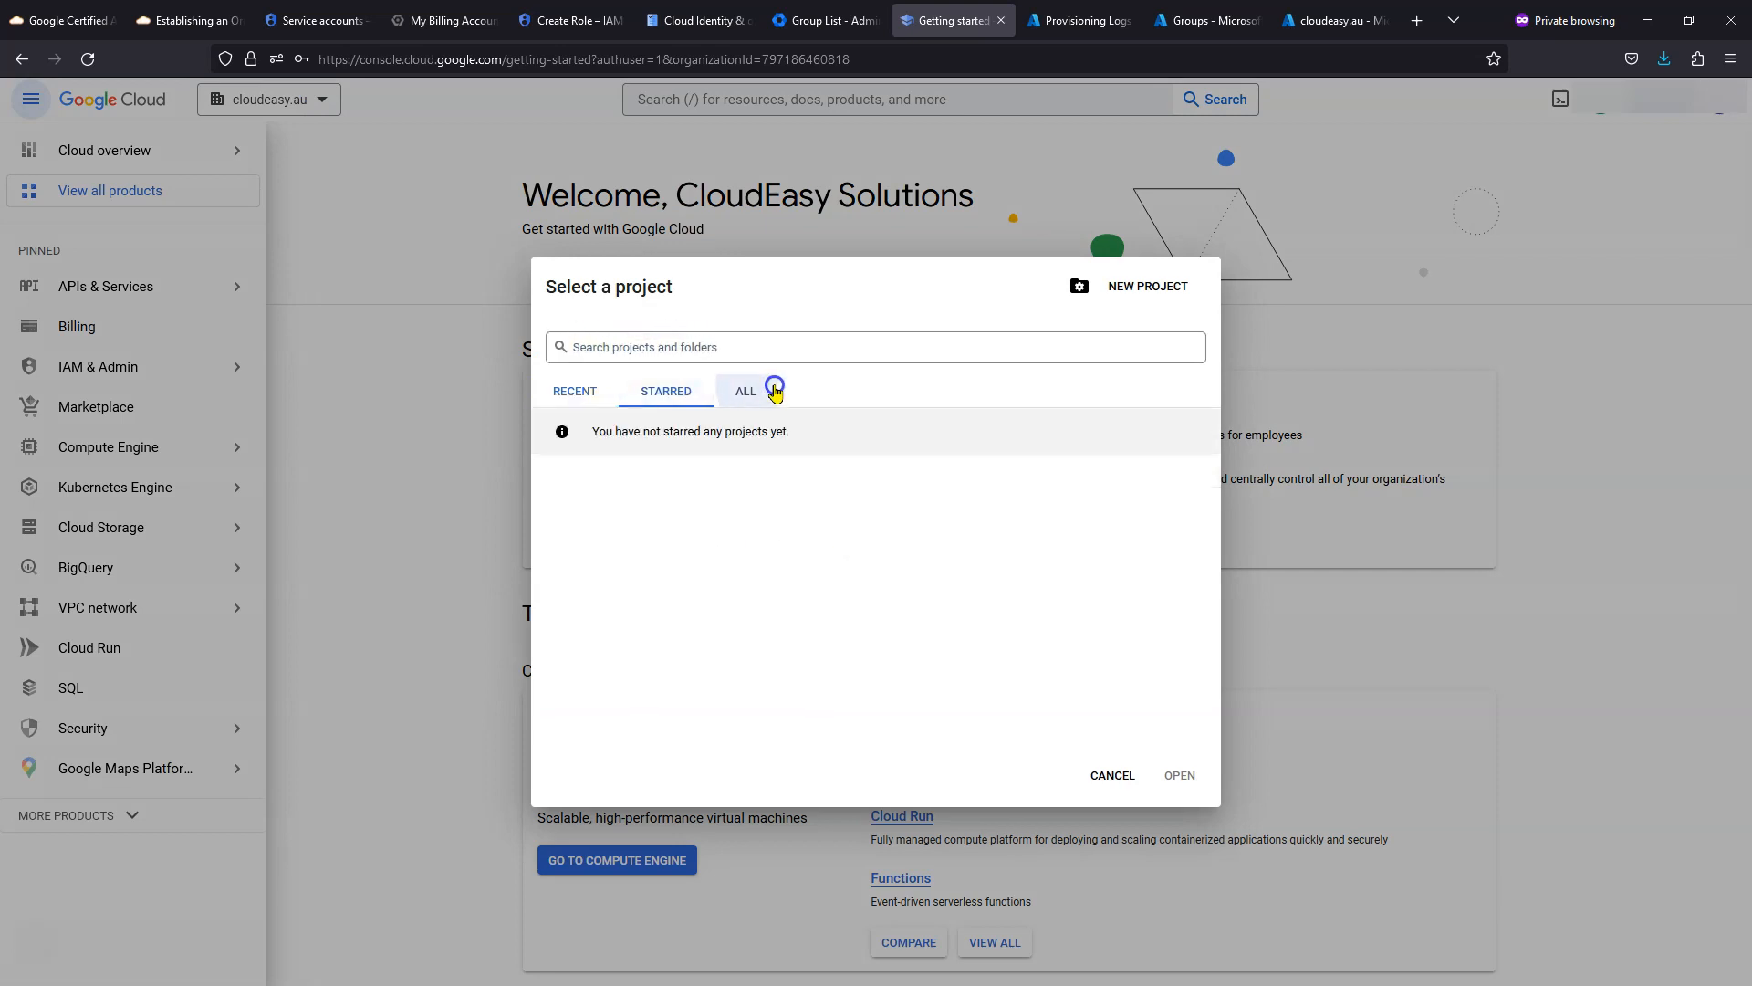
click(557, 394)
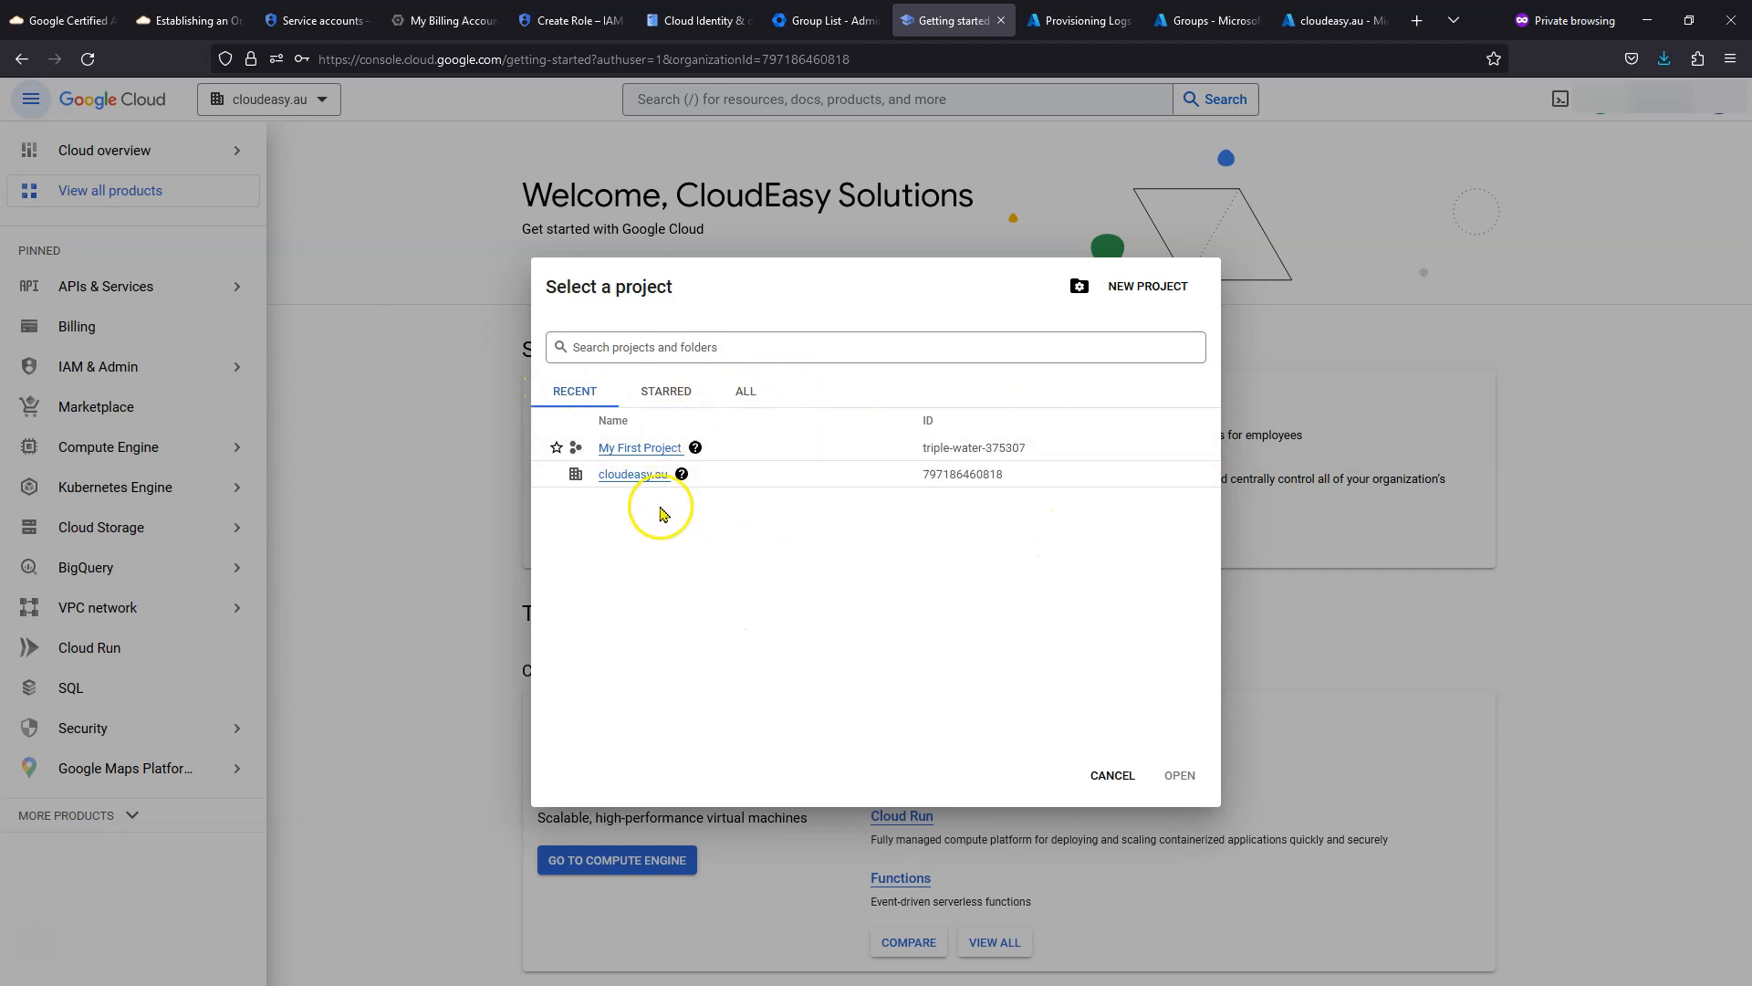
click(388, 507)
mouse_move(192, 365)
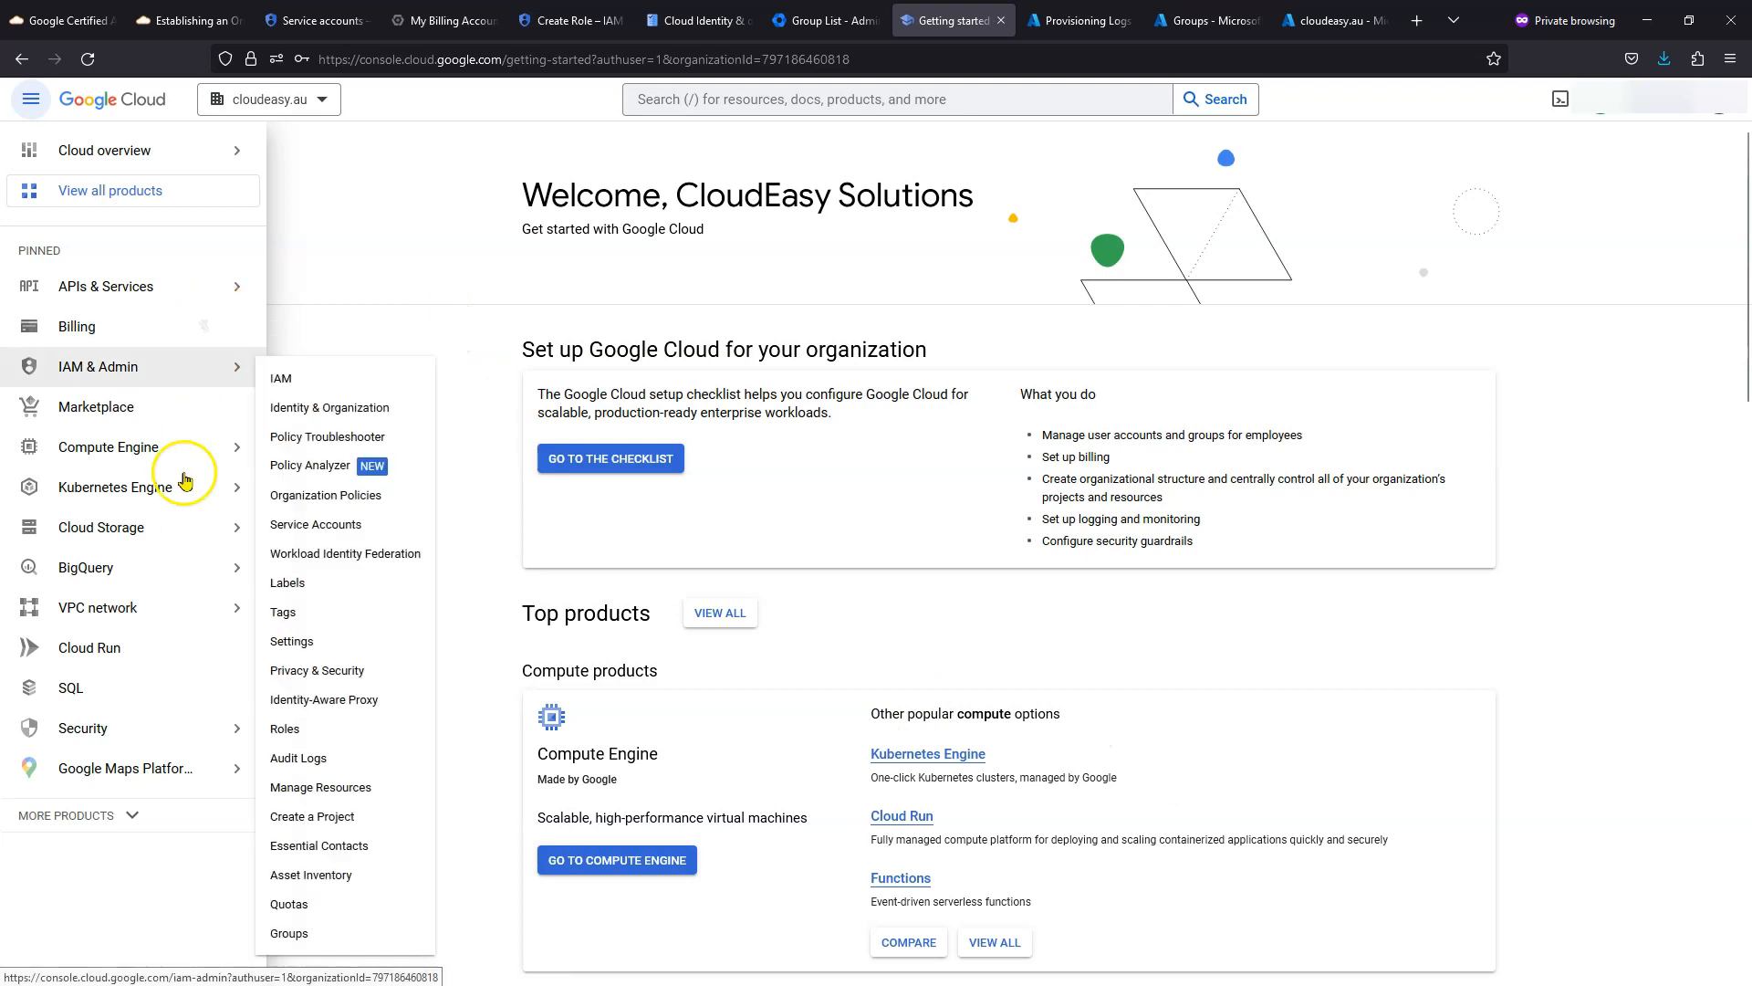
click(771, 100)
- Search 'organiza' and open the Cloud Identity & organization setup task, shown complete for cloudeasy.au
text(organiza)
click(748, 228)
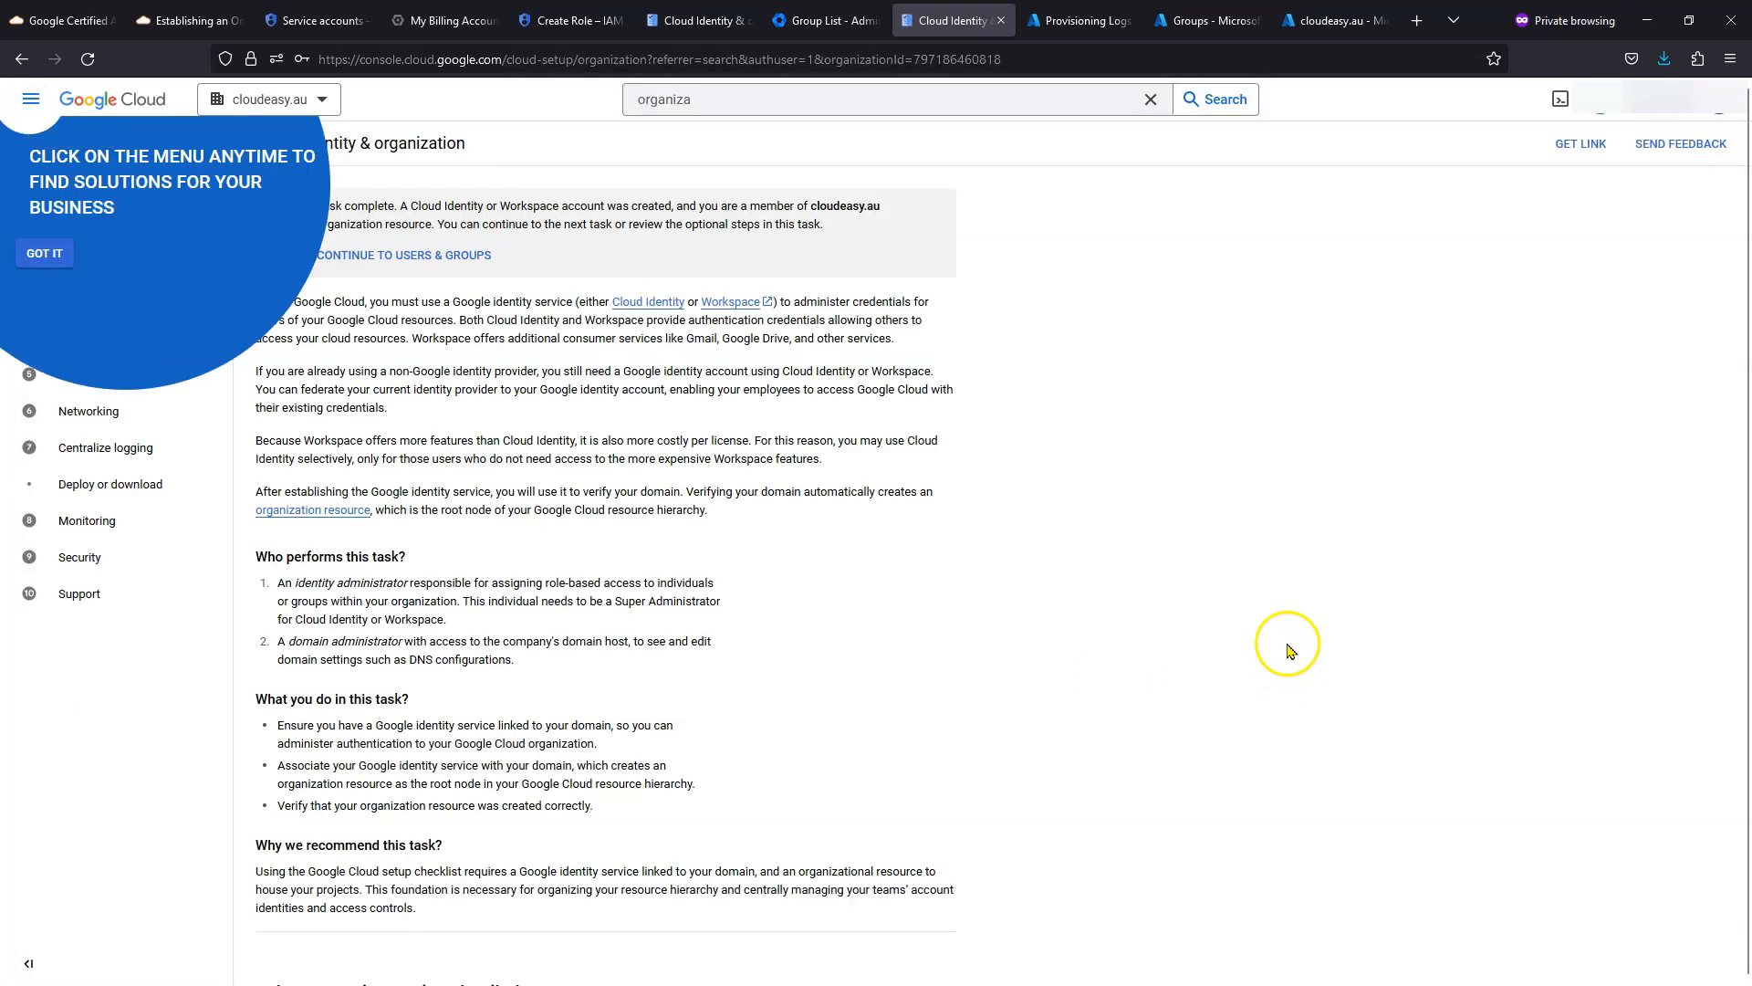
click(46, 255)
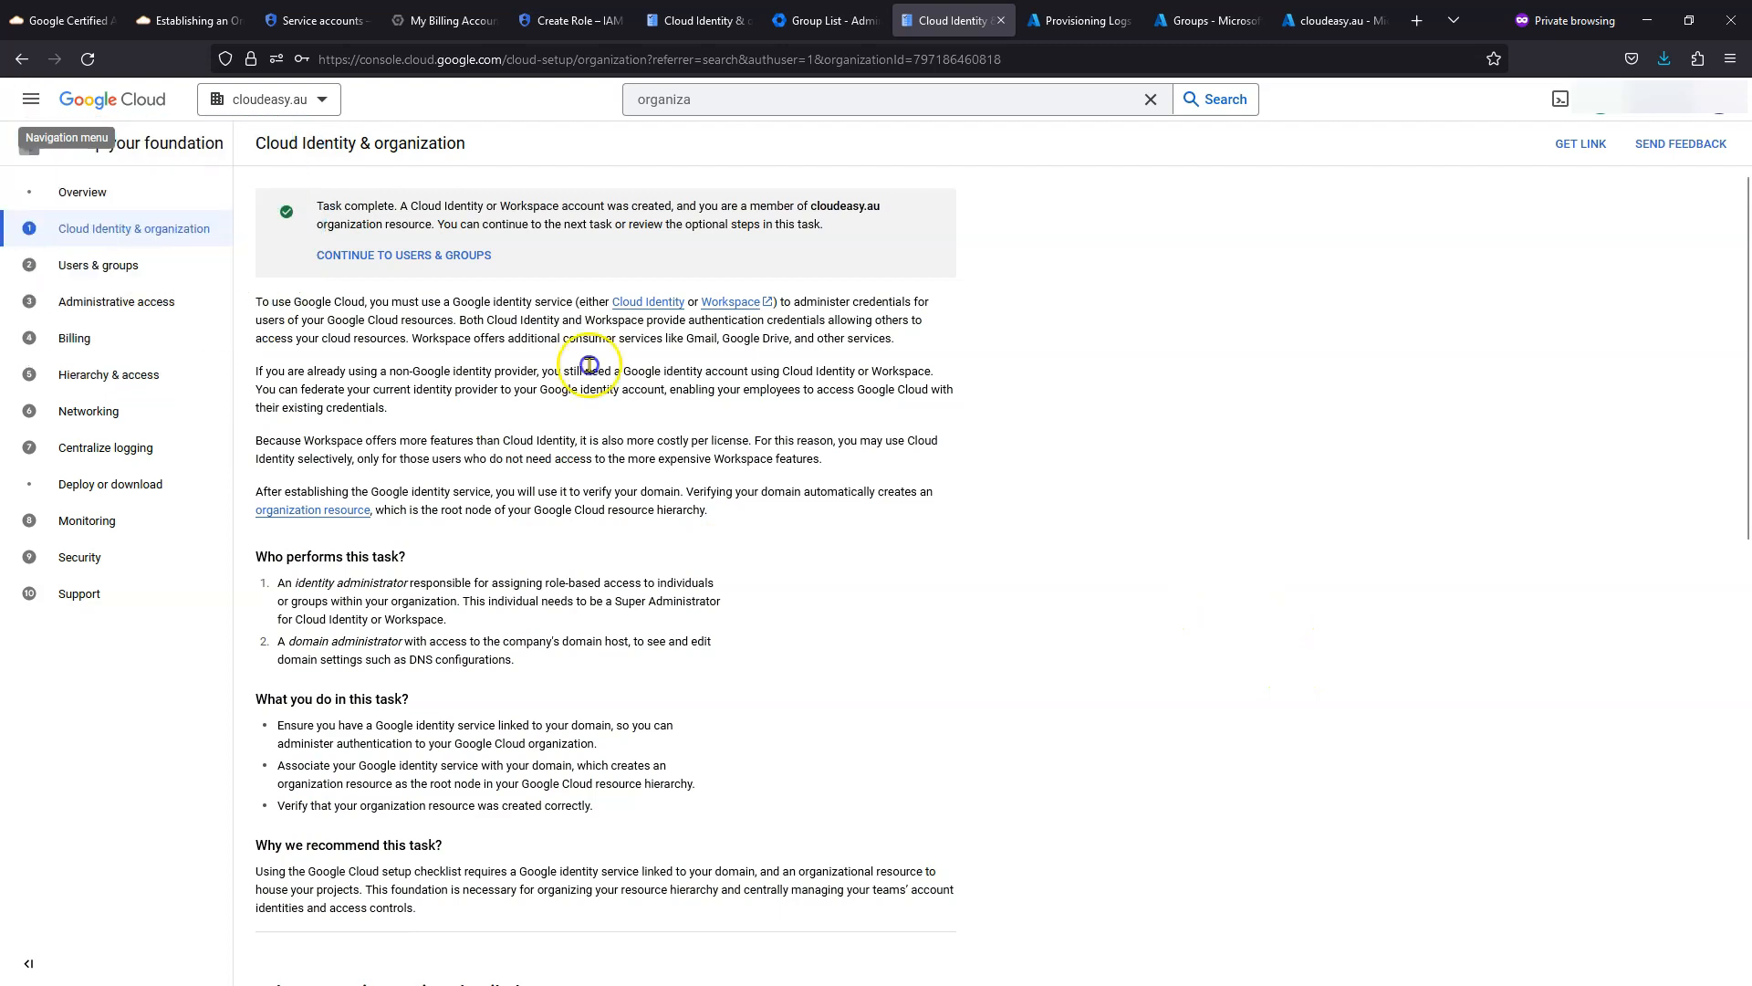
scroll(605, 464, down, 5)
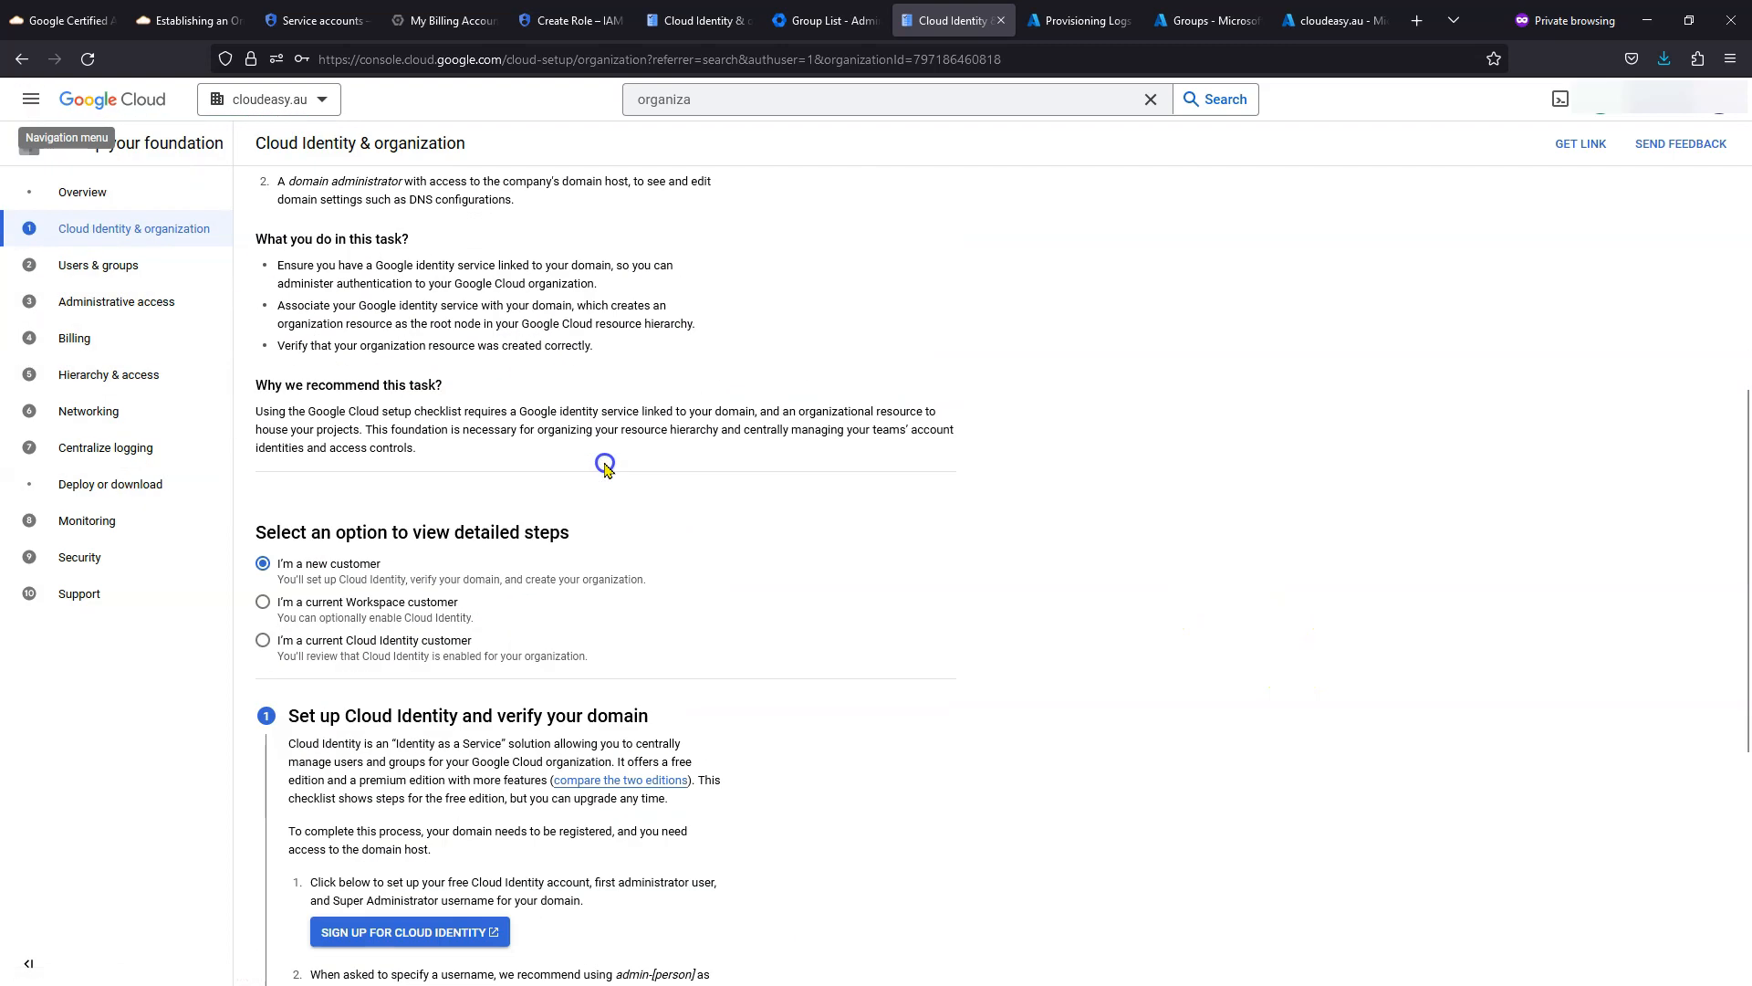
scroll(605, 464, up, 5)
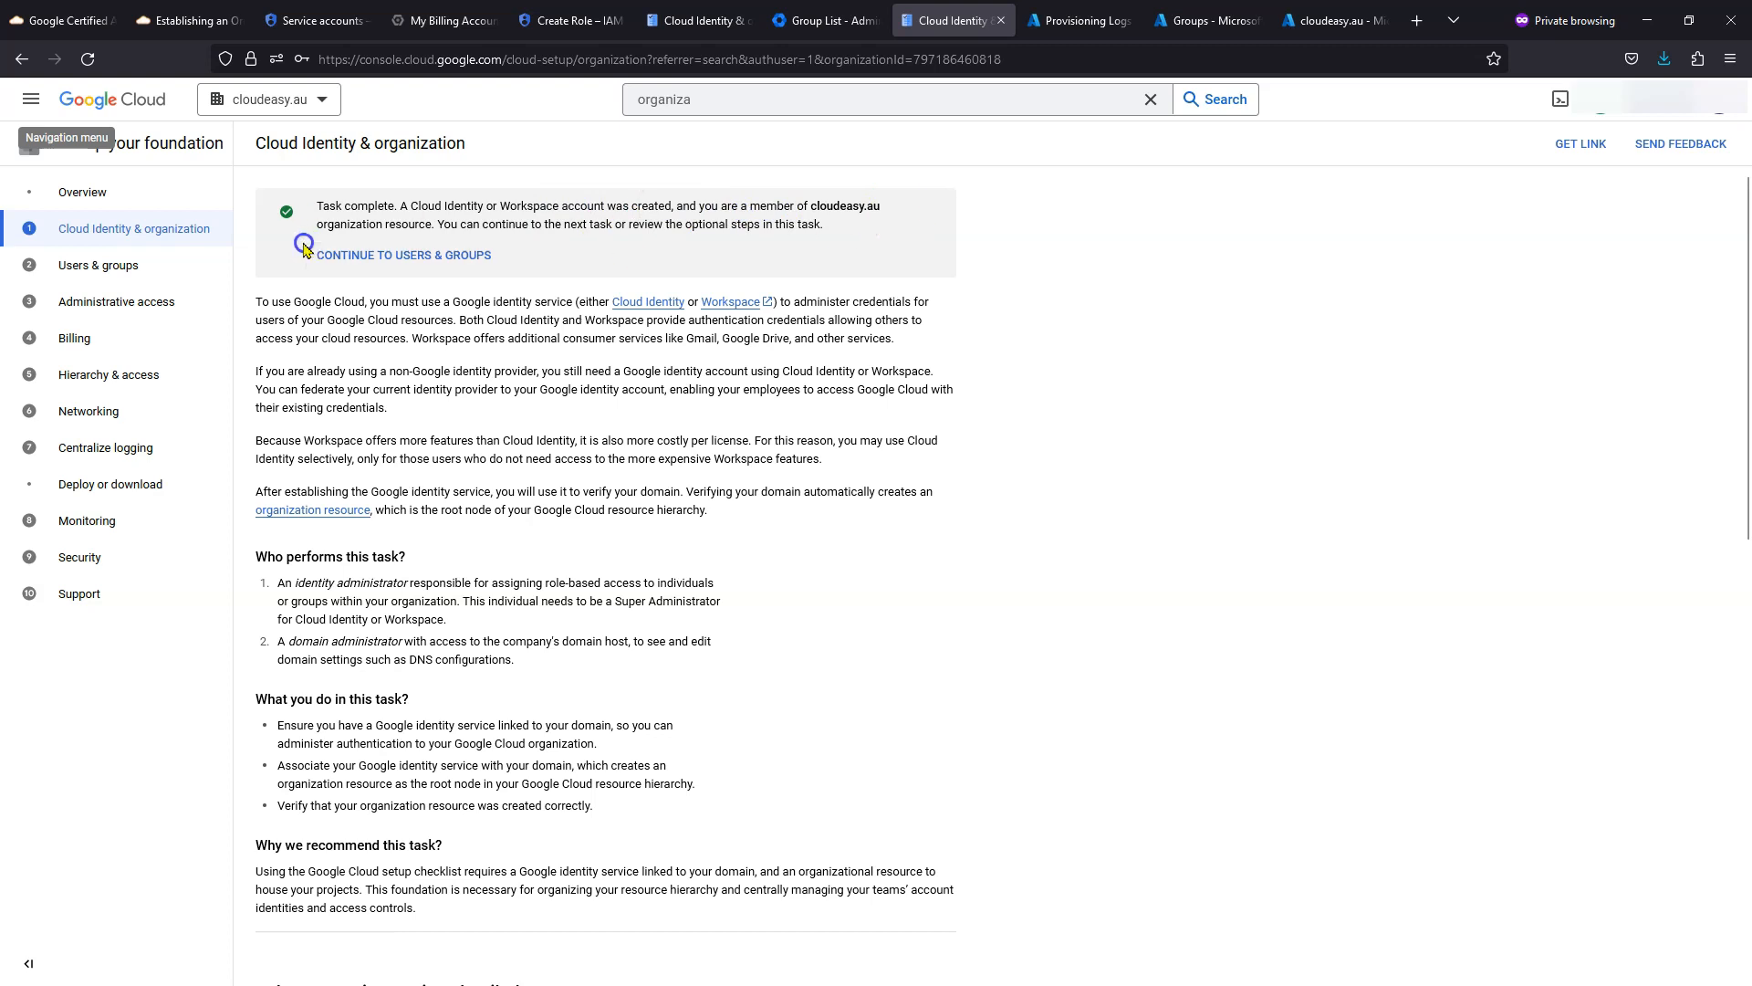
click(703, 99)
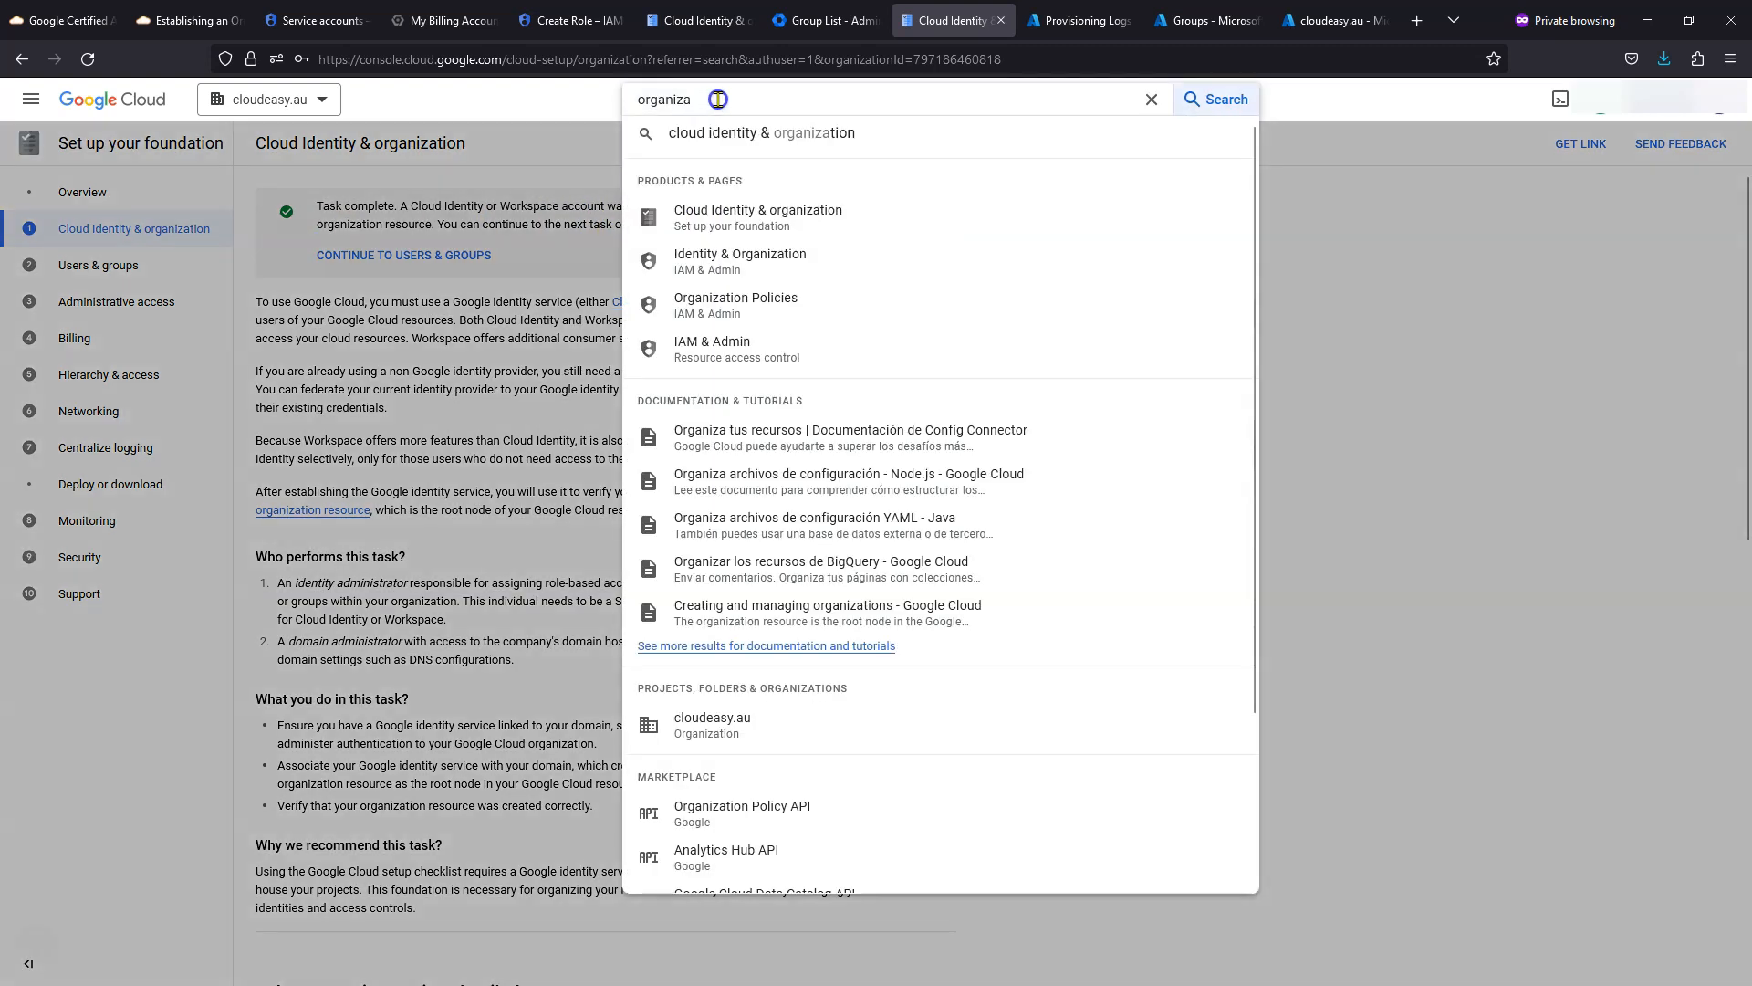
- Go via Identity & Organization to Manage resources to view cloudeasy.au and My First Project
click(735, 262)
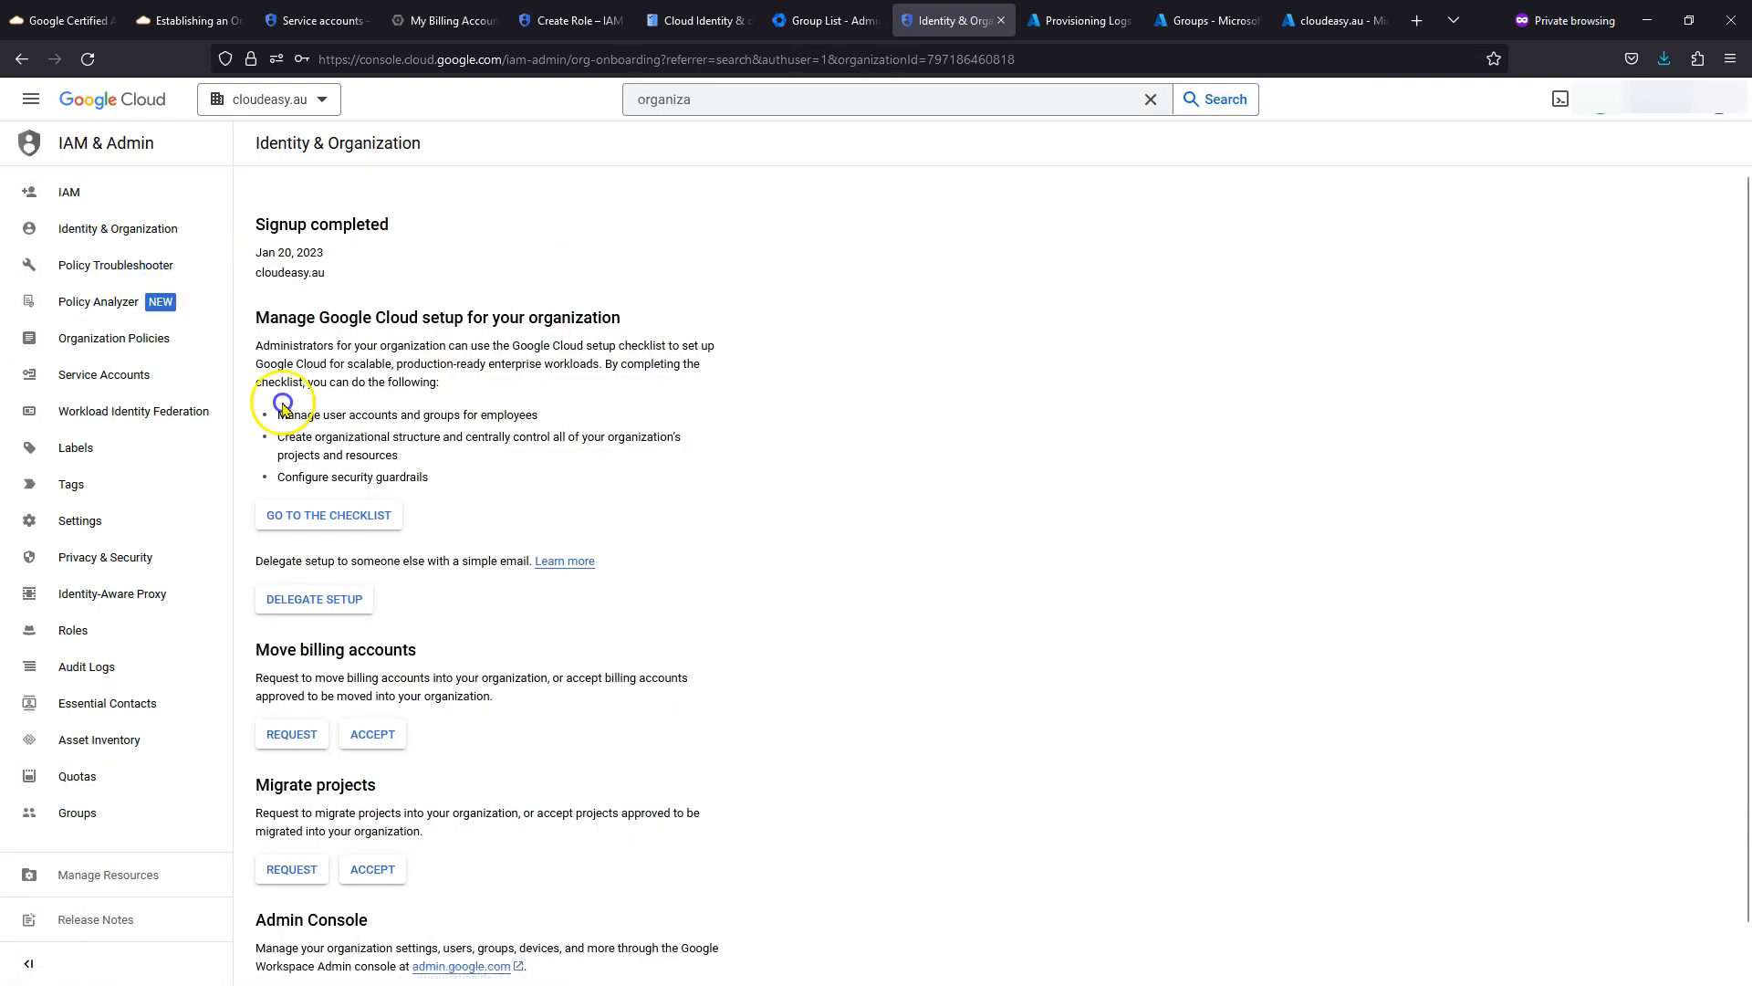
click(129, 340)
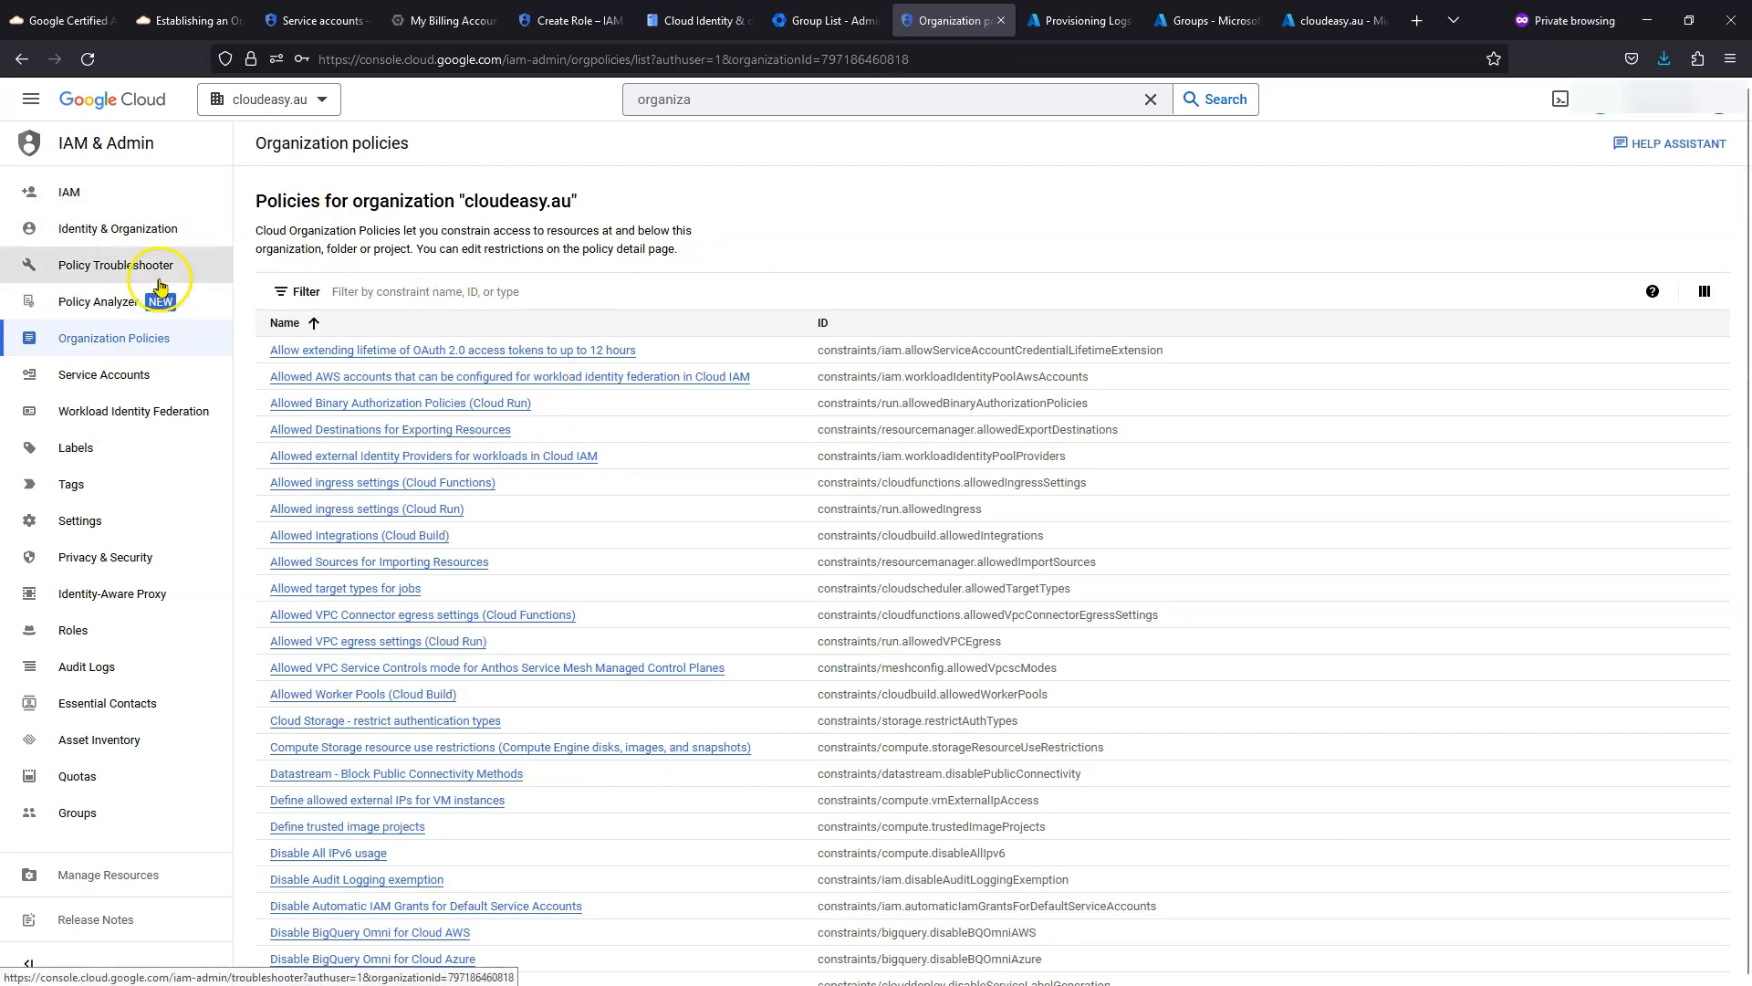
click(79, 228)
click(123, 886)
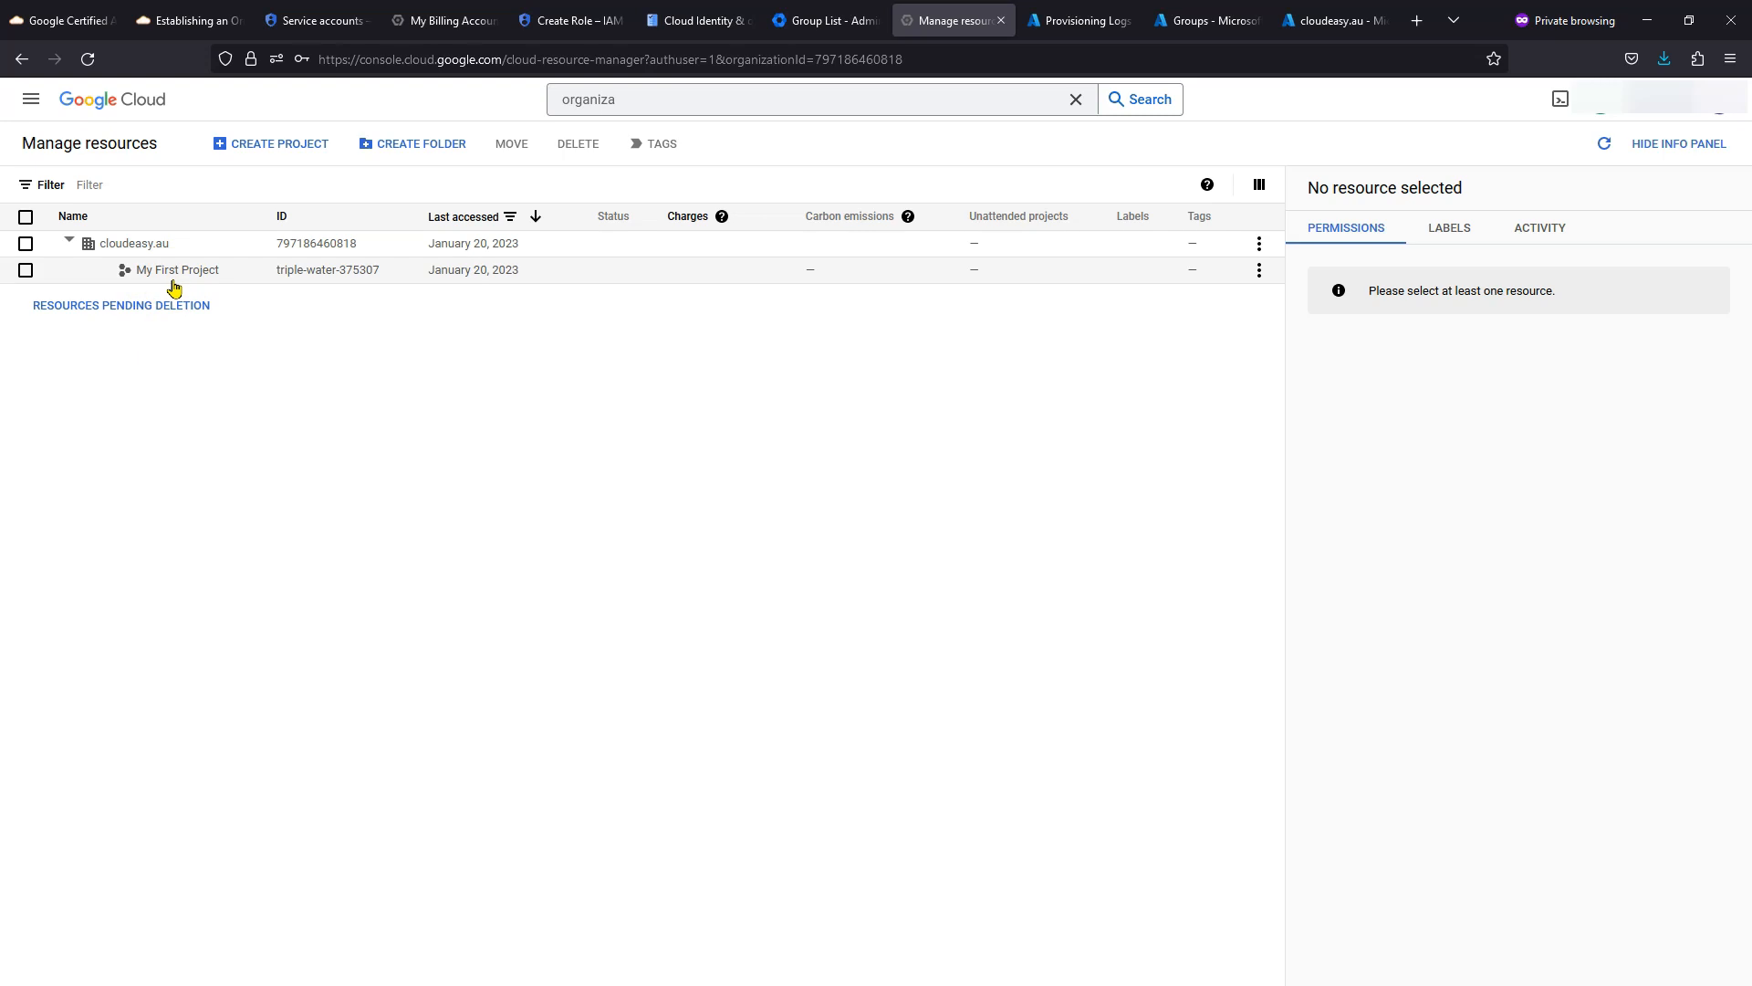
- From the Cloud overview, make My First Project the active project
click(133, 249)
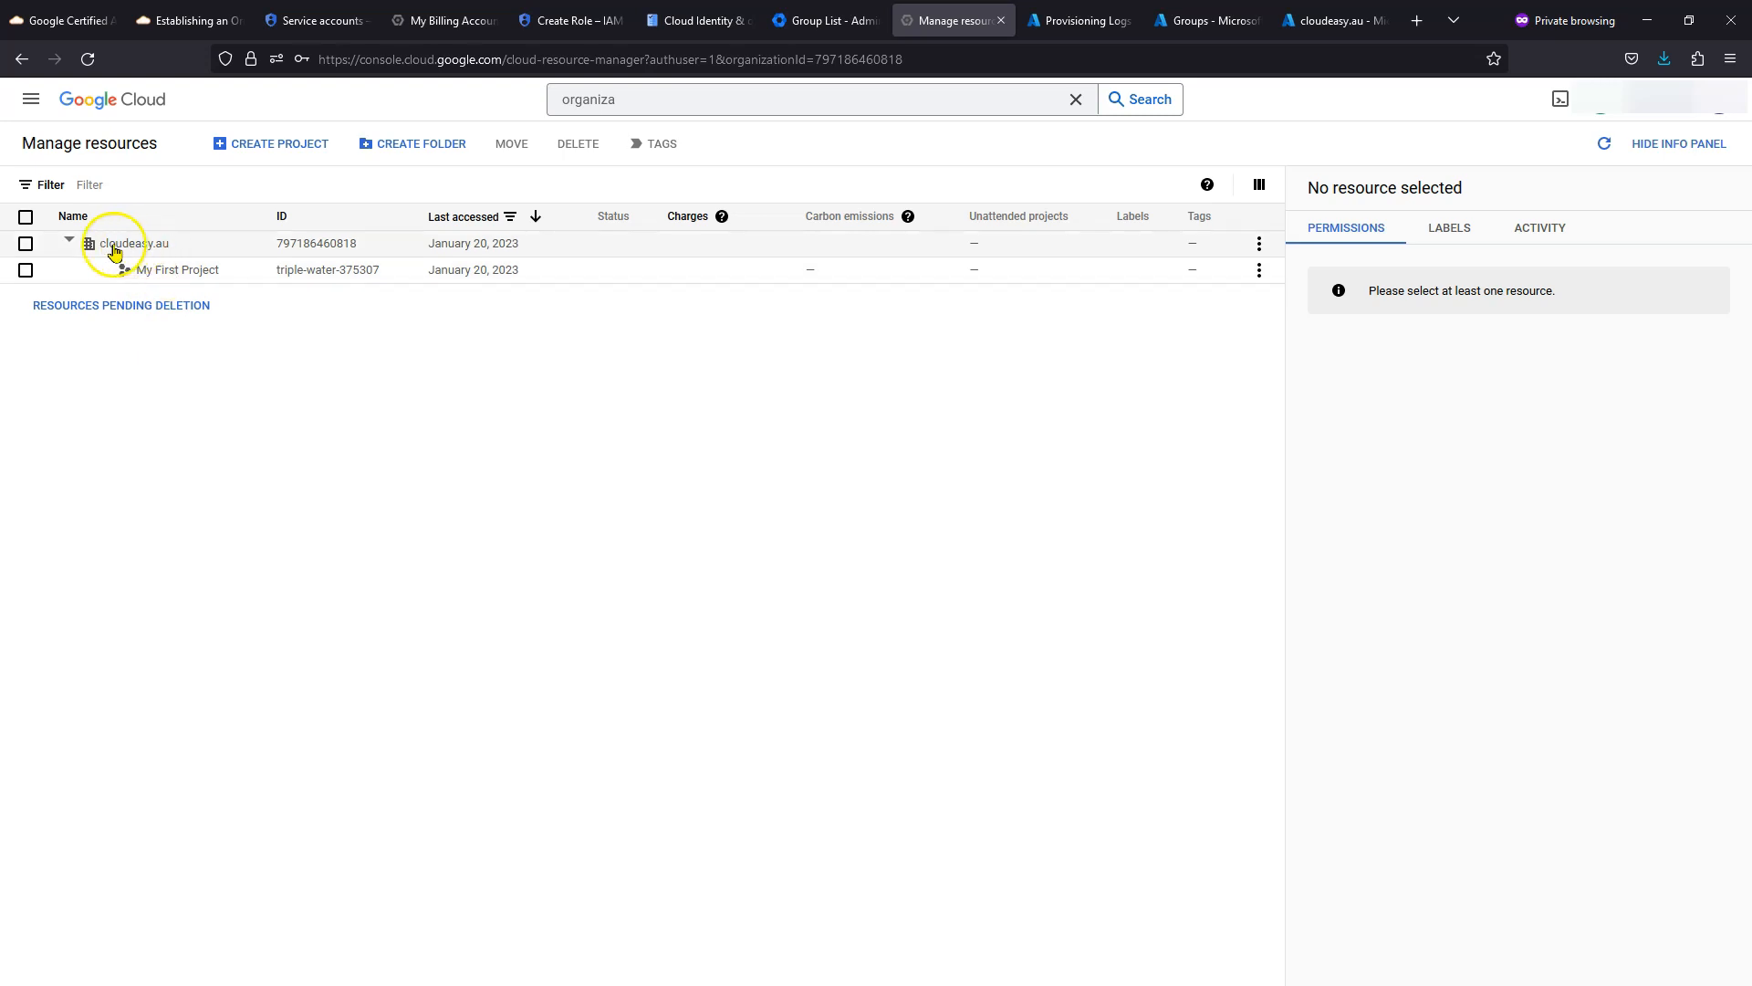
click(32, 102)
click(72, 149)
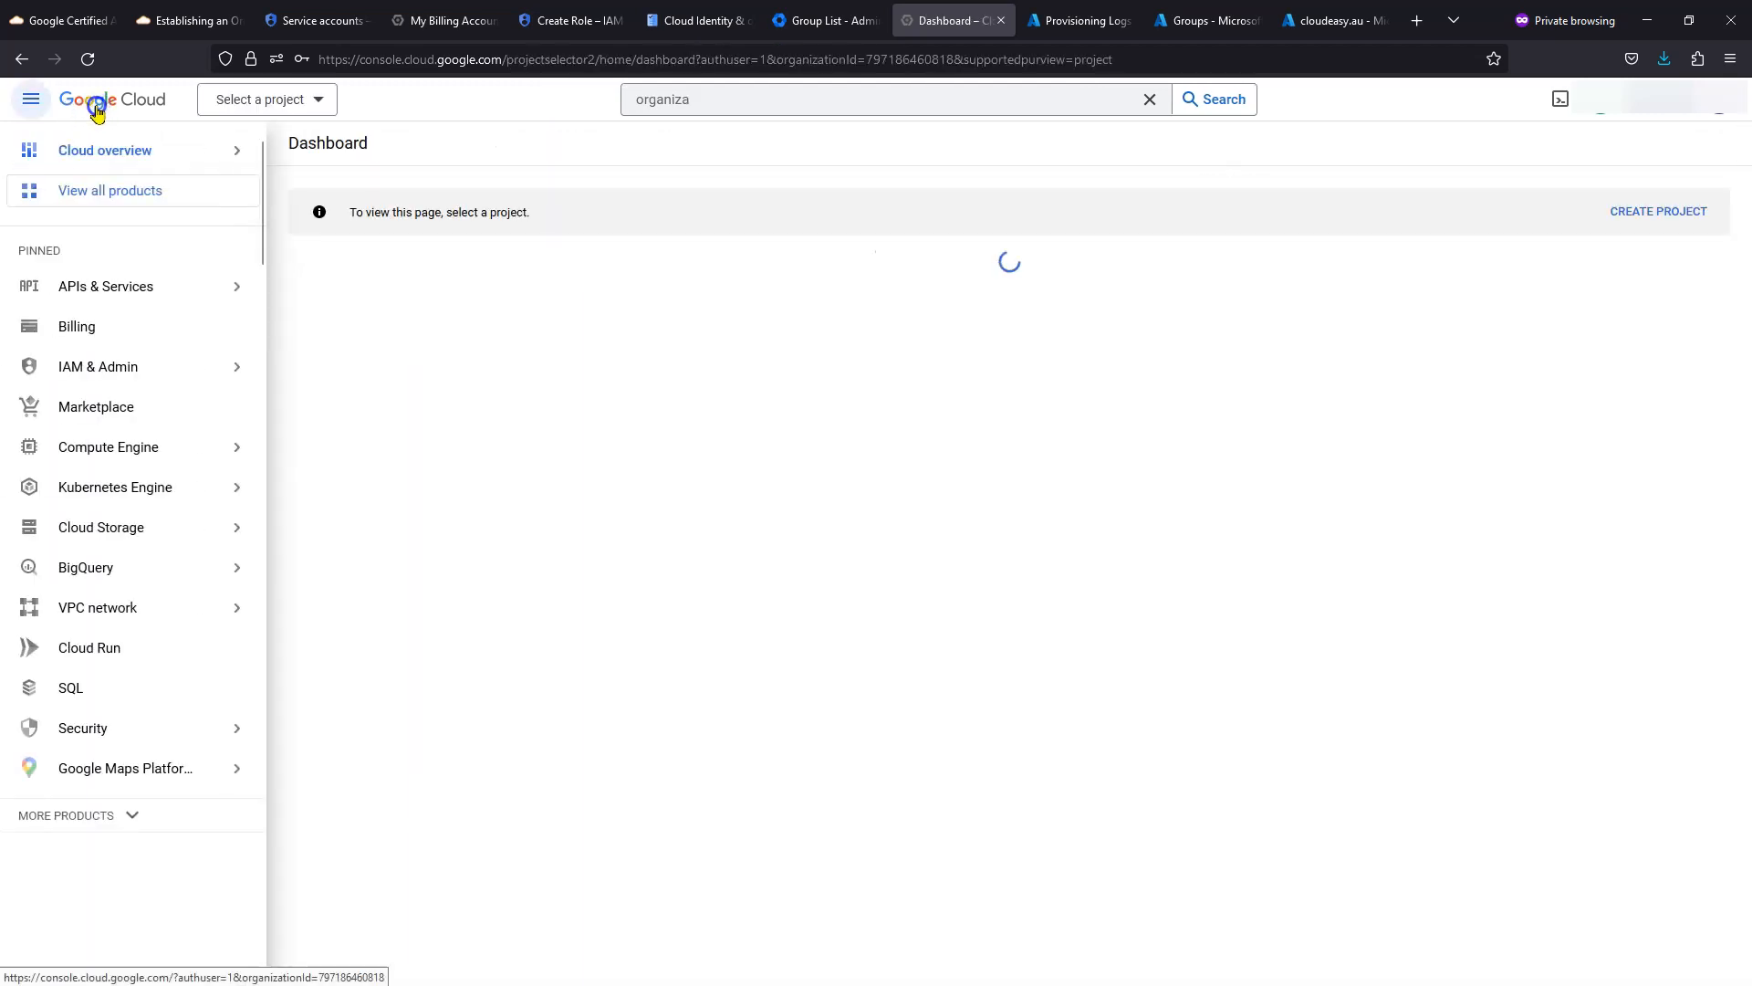
click(309, 103)
click(438, 380)
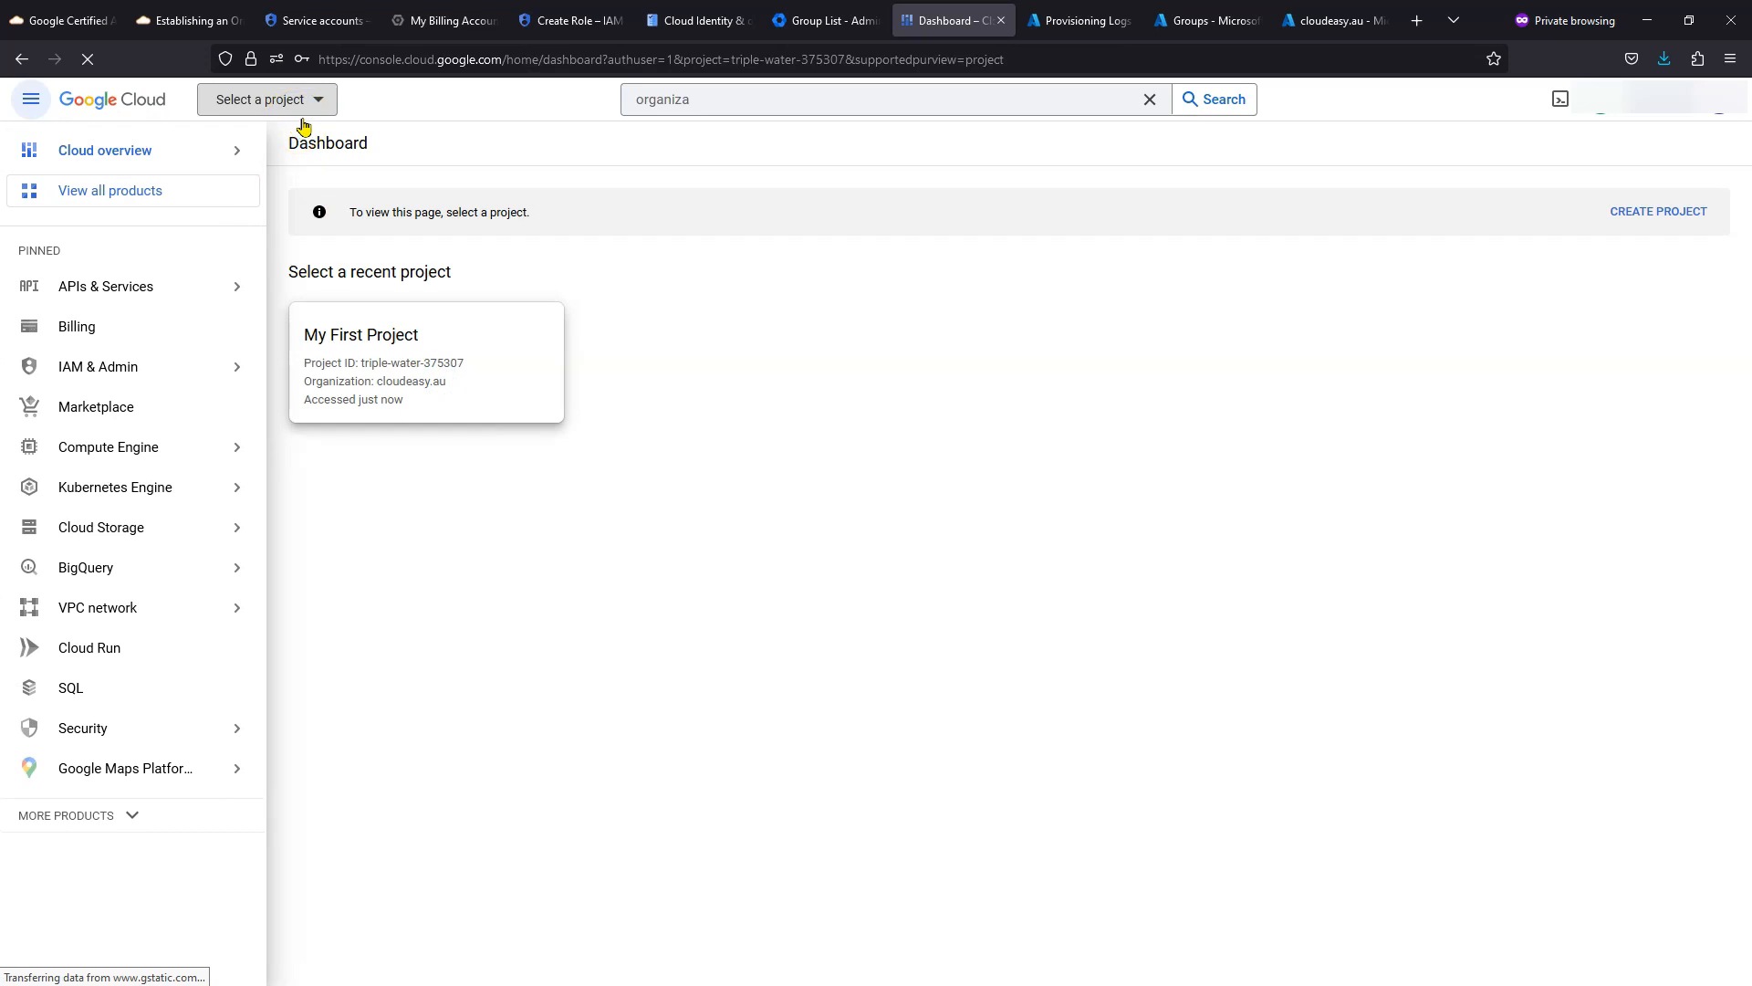
- Switch the project picker to the cloudeasy.au organization, list all projects, and reload the console
click(303, 117)
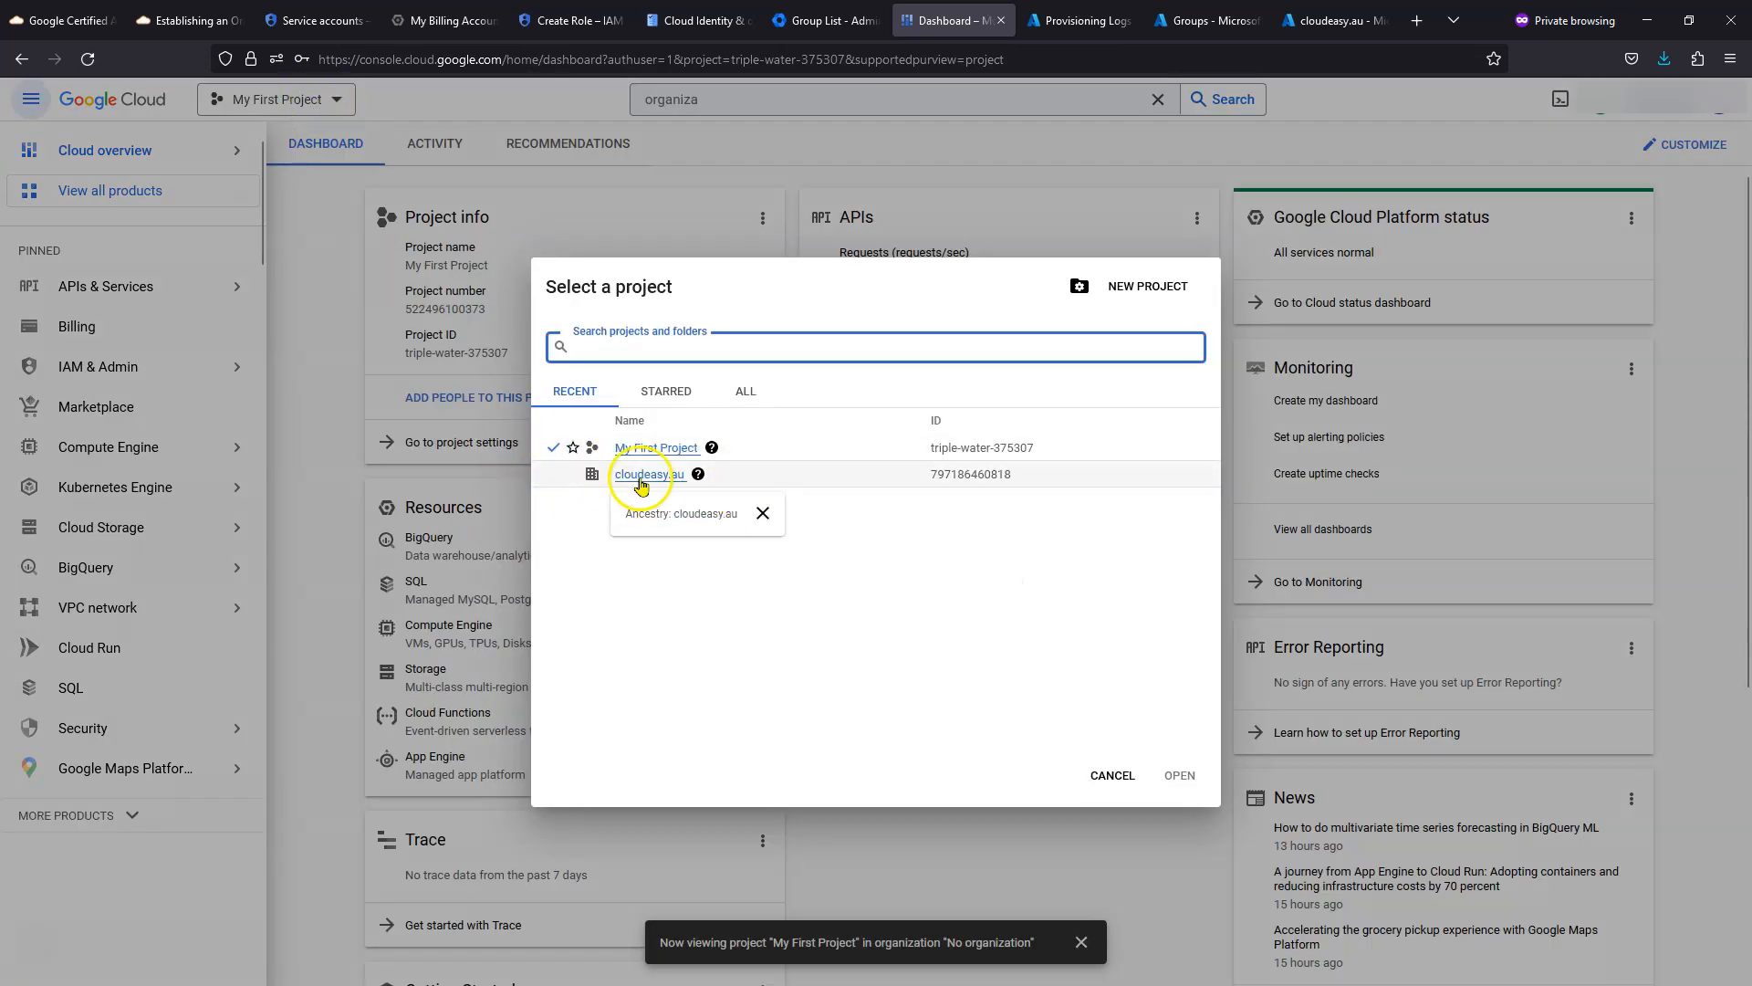
click(642, 476)
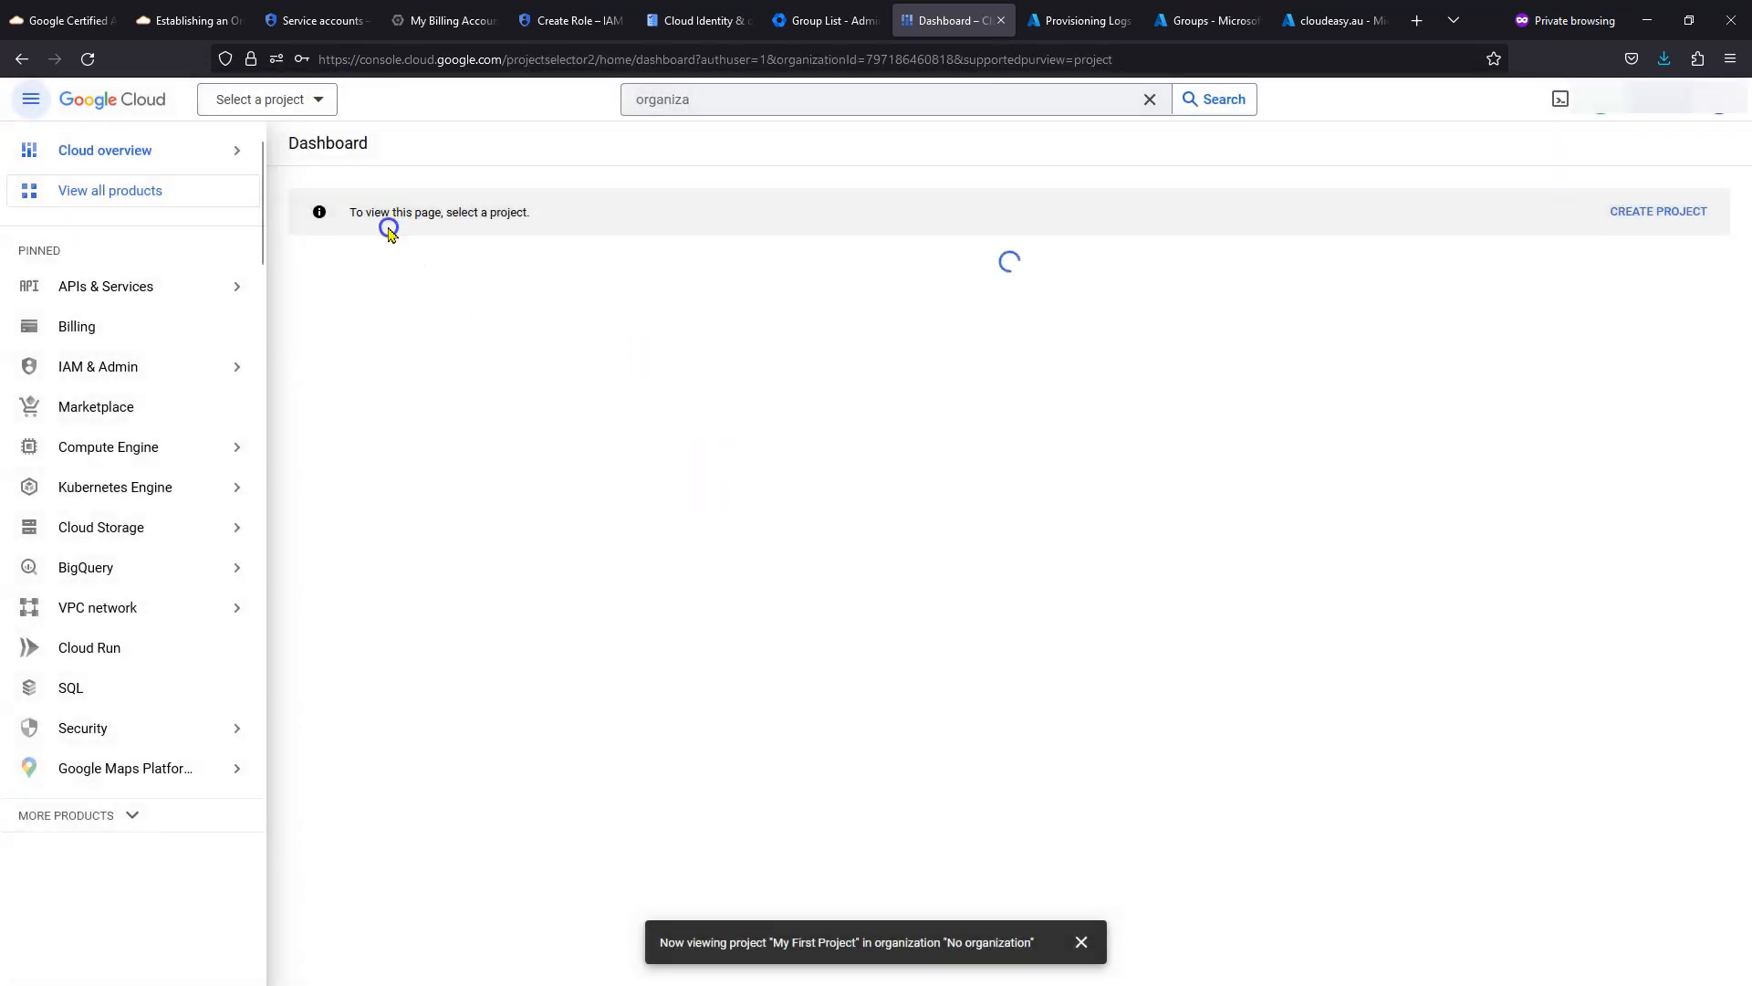
click(285, 99)
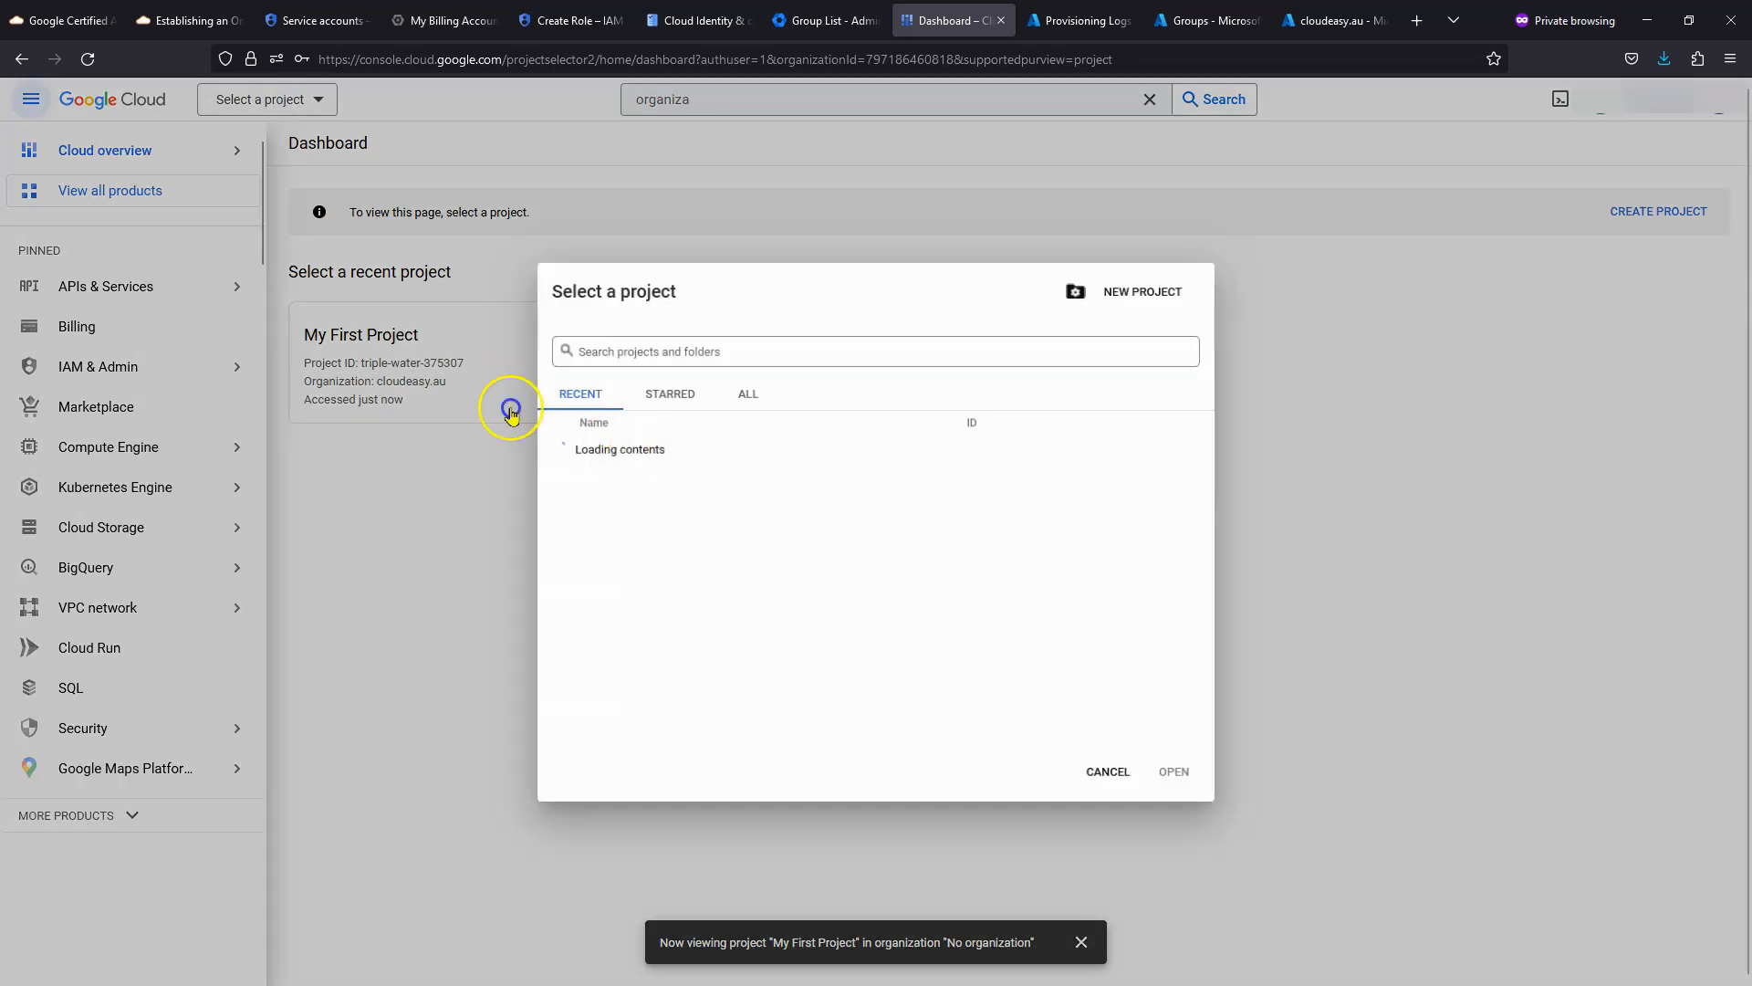
click(746, 393)
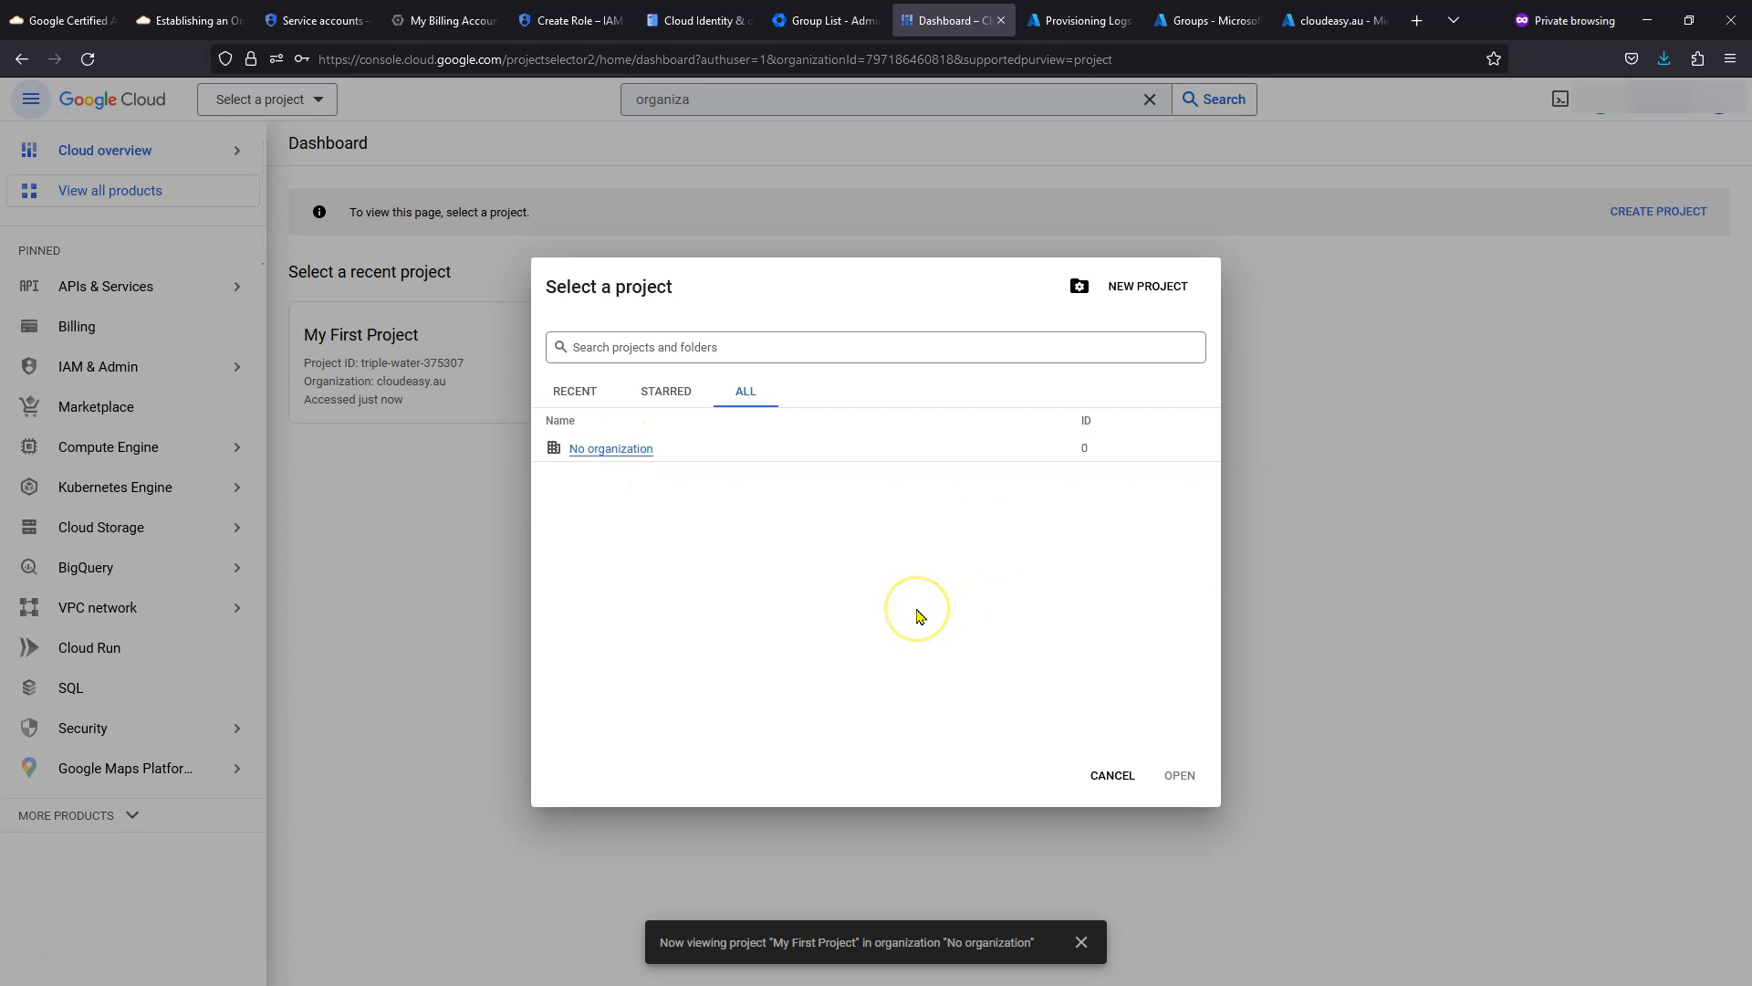
key(F5)
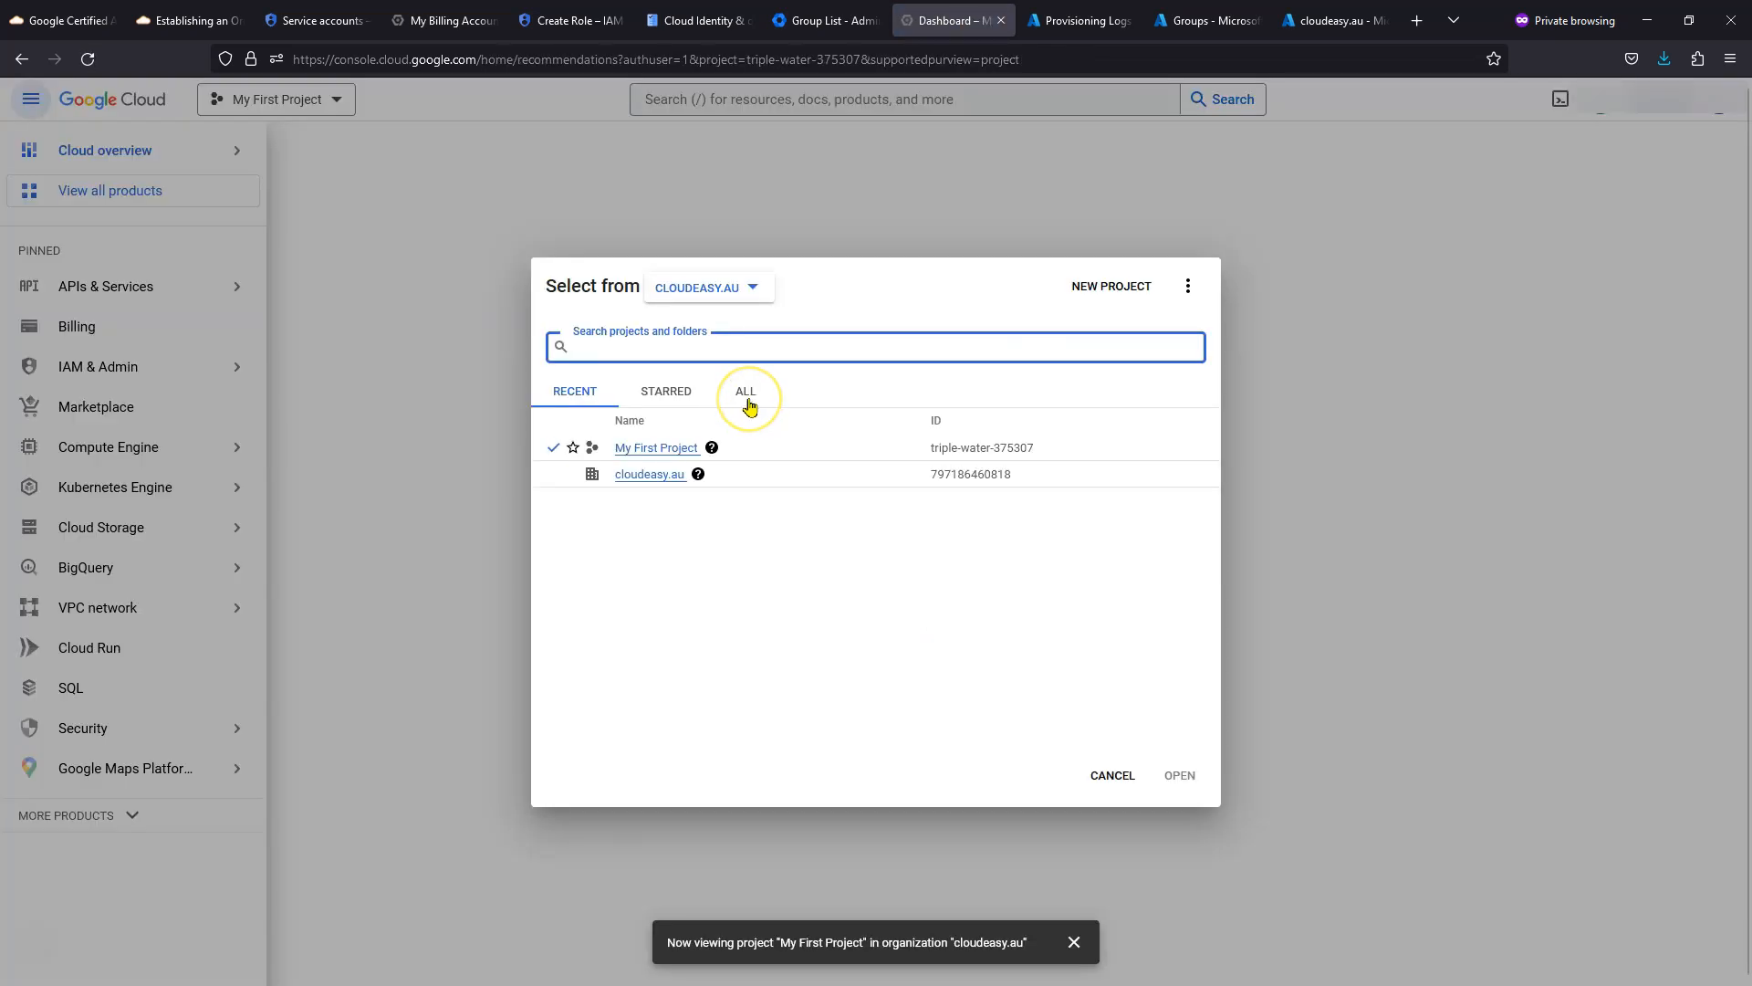
- Show all projects in the picker, then cancel it without changing projects
click(747, 399)
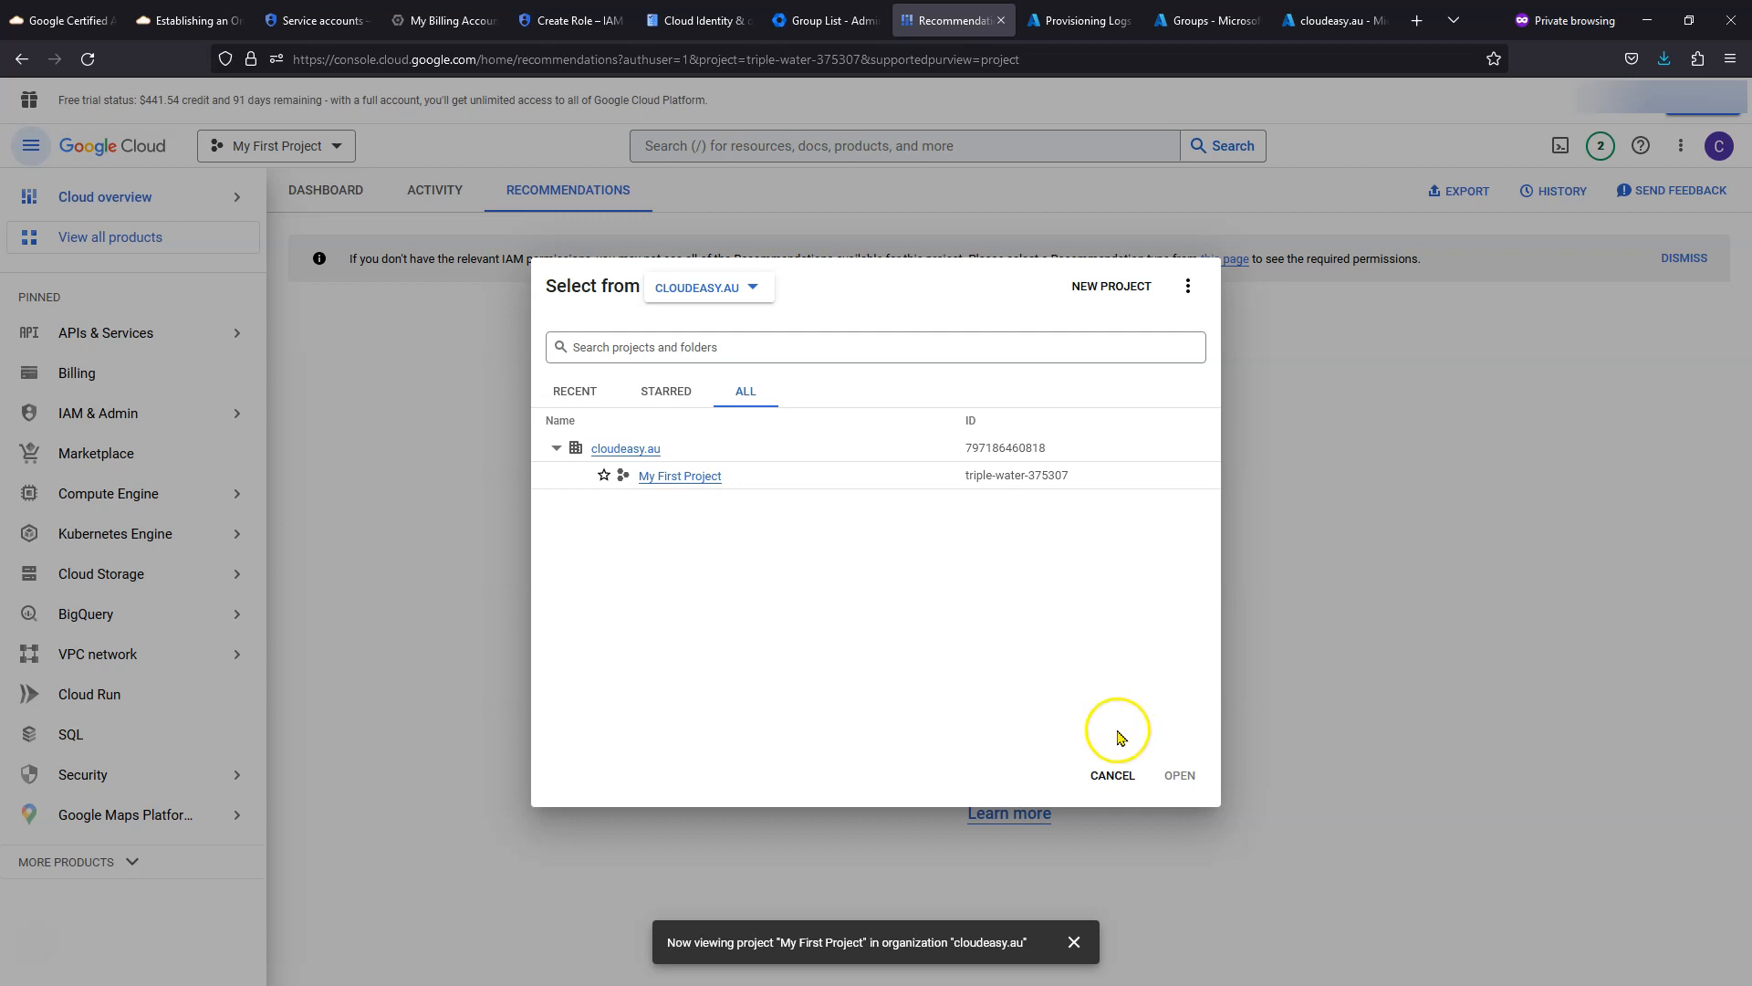
click(1112, 775)
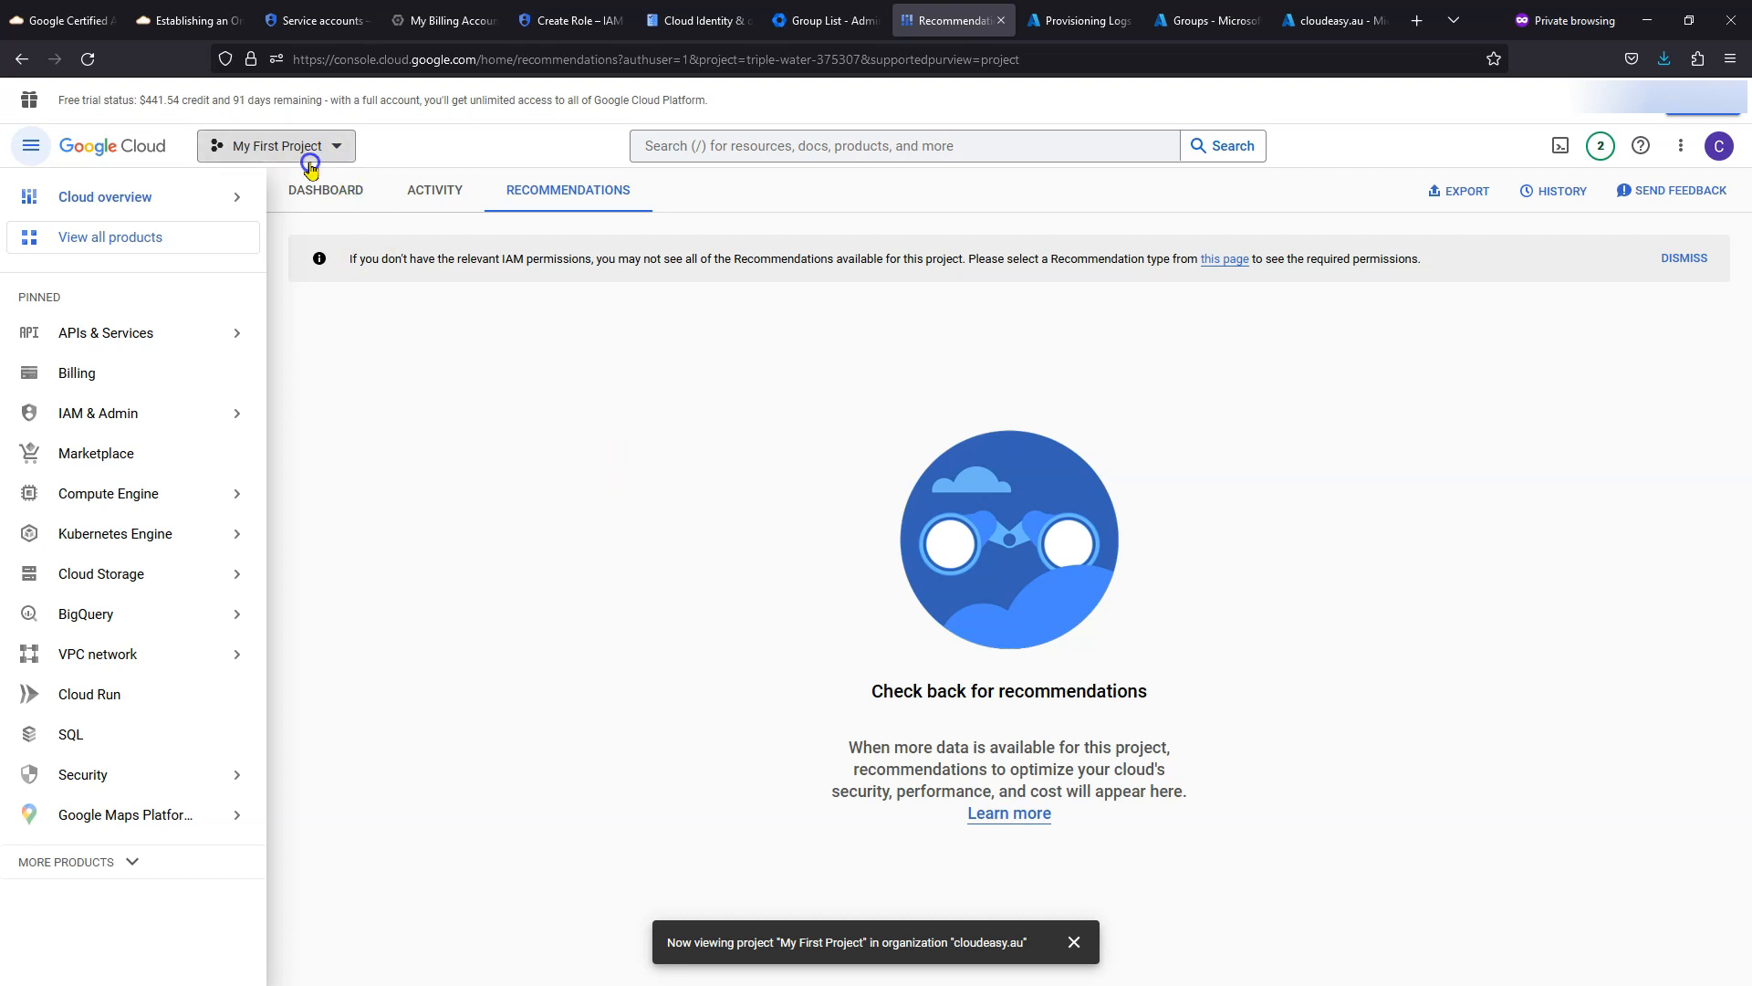
- Activate the full paid account from the free trial banner and dismiss the confirmation
click(1696, 110)
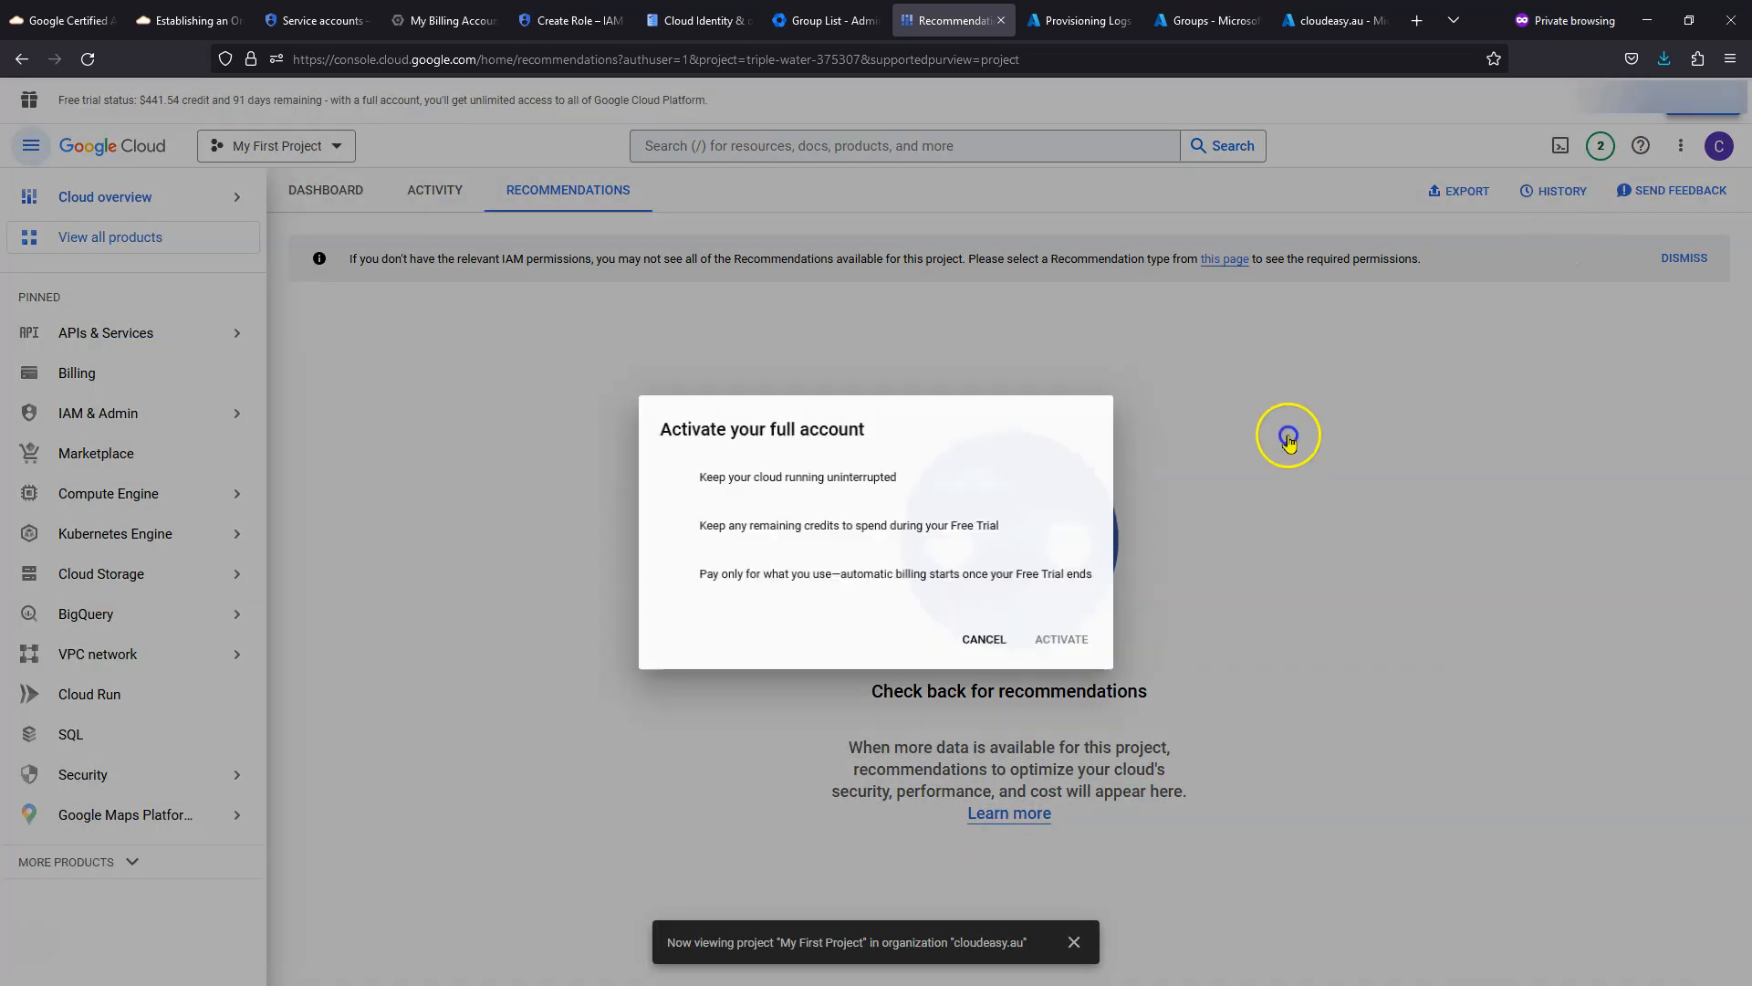
click(1067, 642)
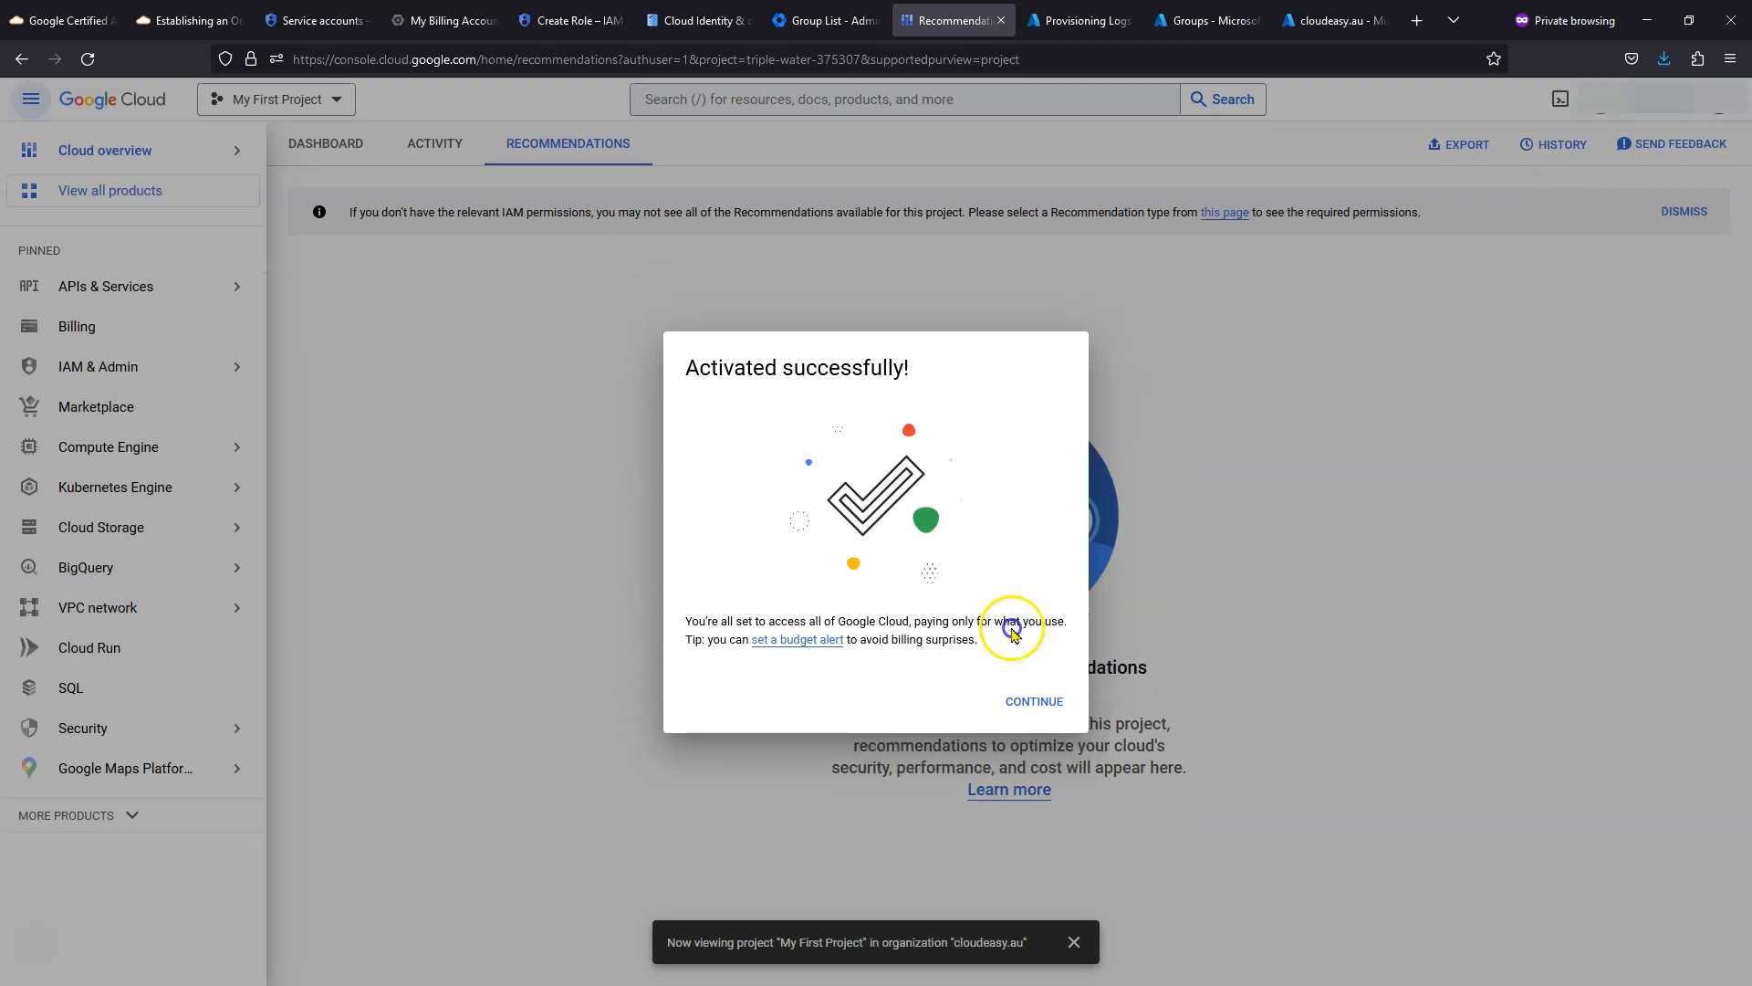
click(1038, 703)
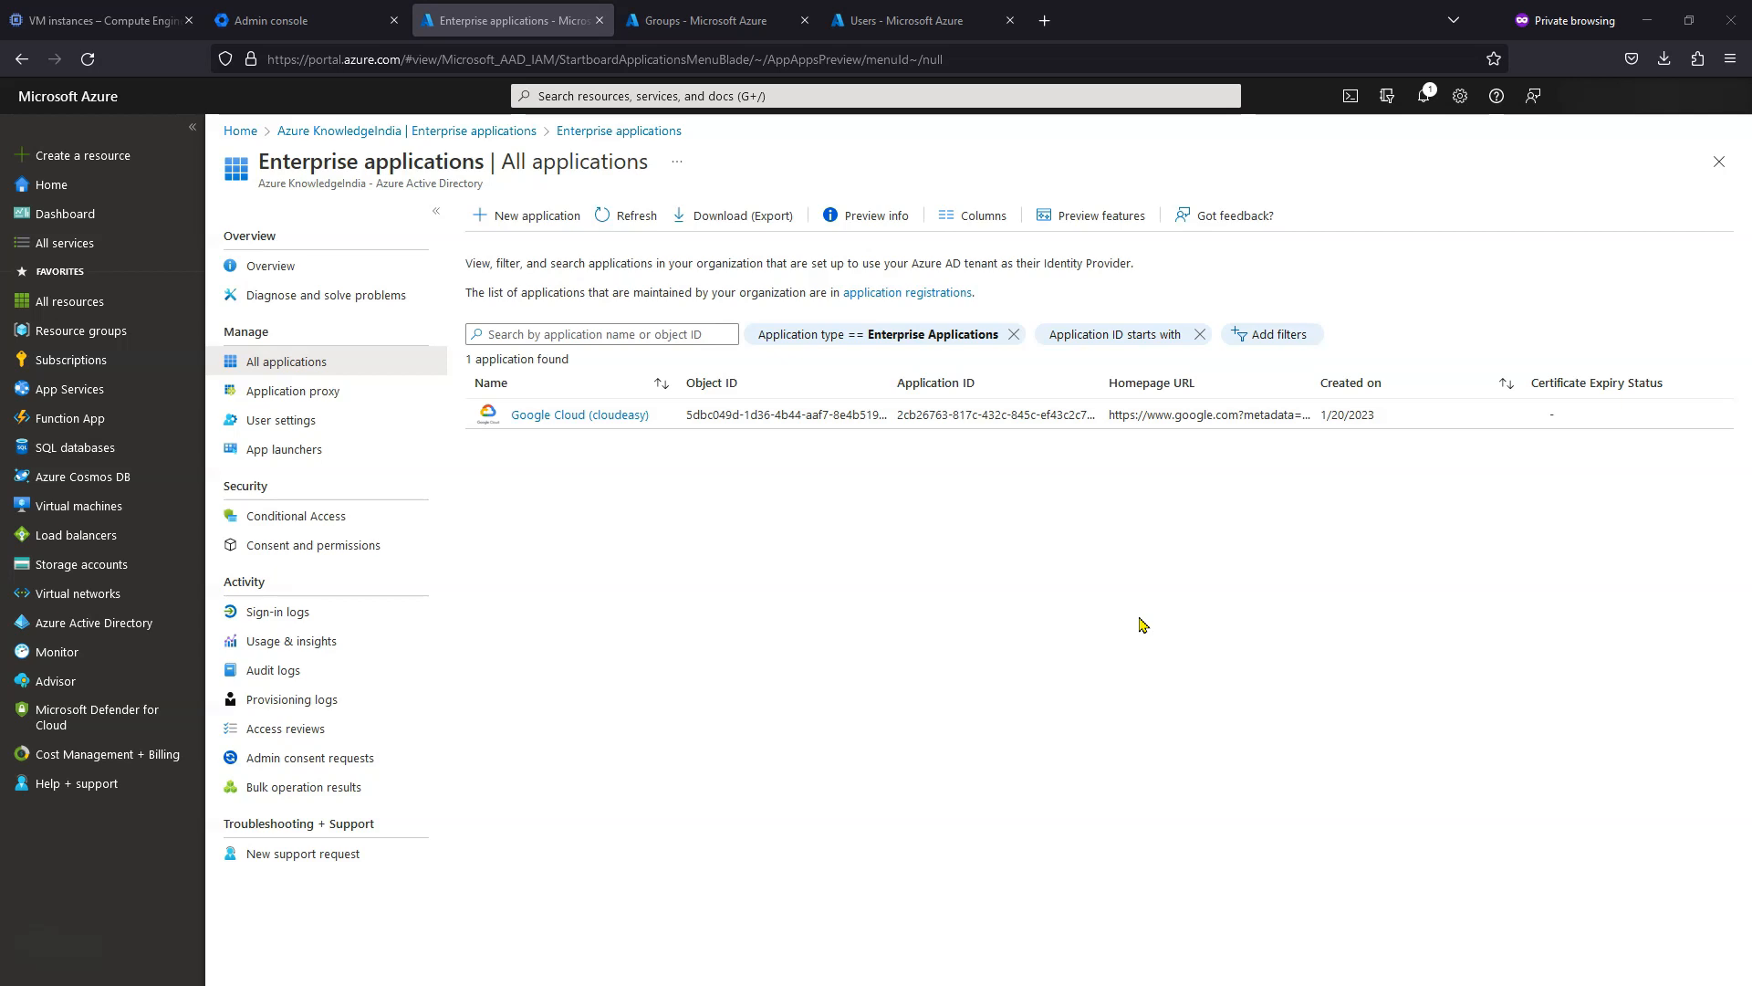
- Open provisioning for Google Cloud (cloudeasy) and enter edit mode
click(613, 417)
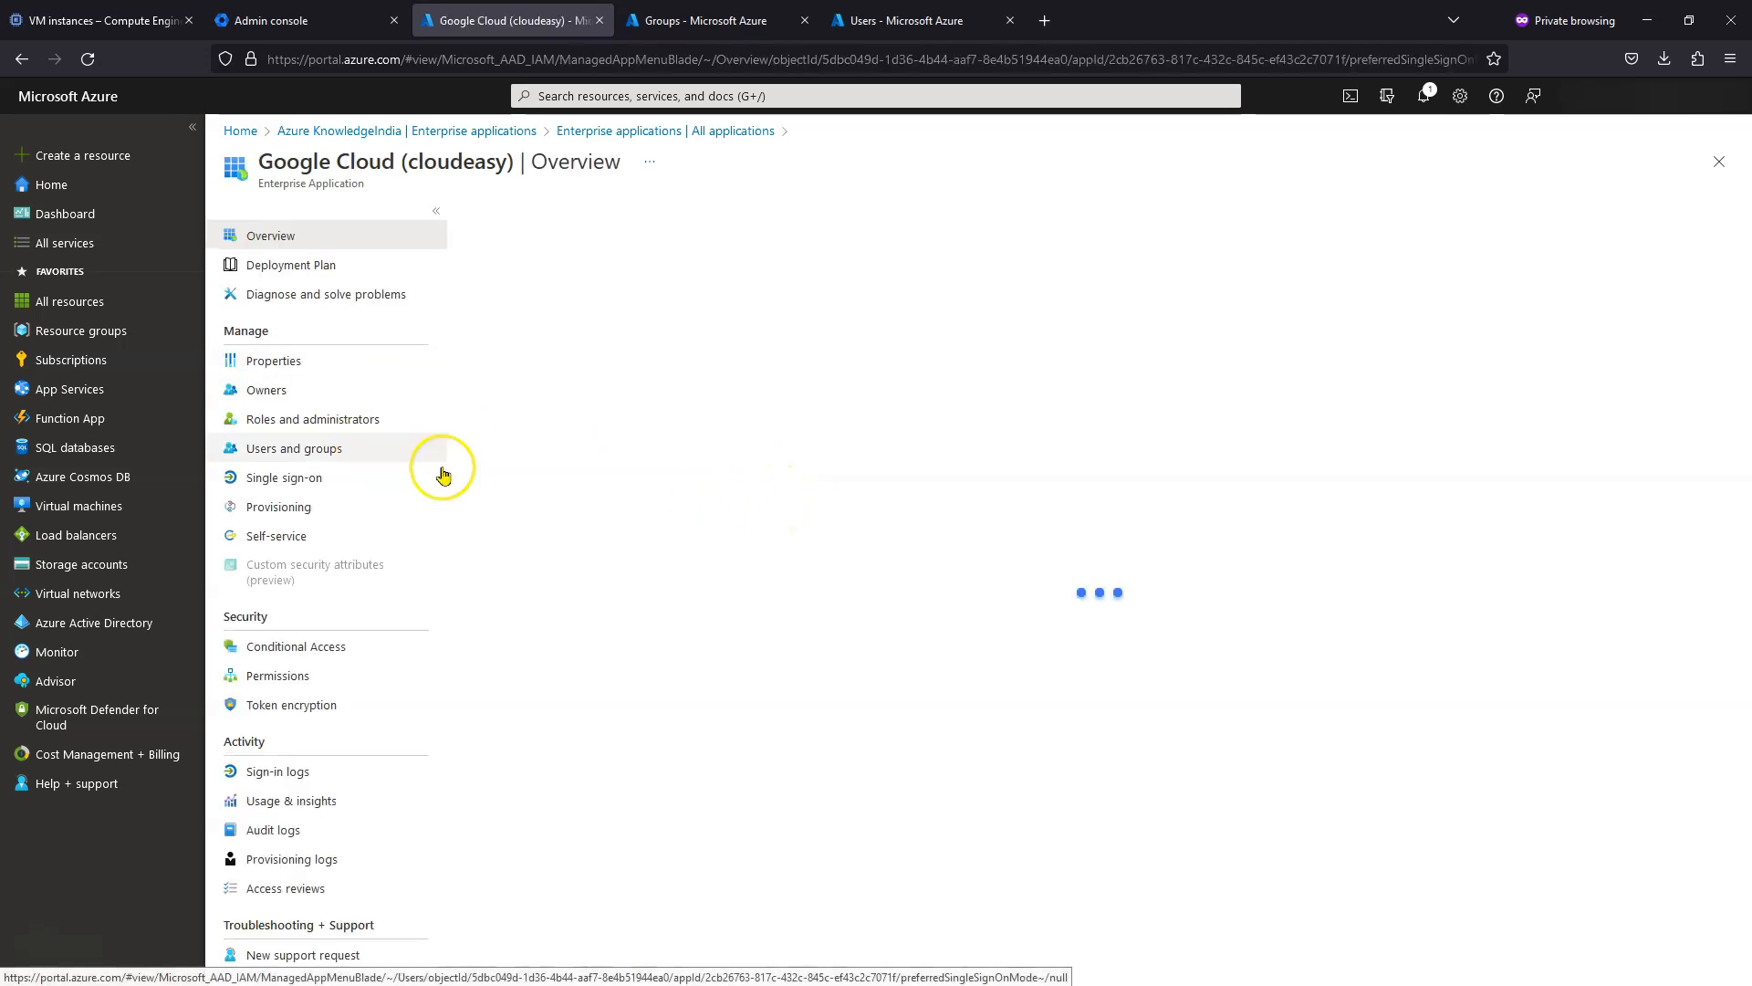
click(301, 512)
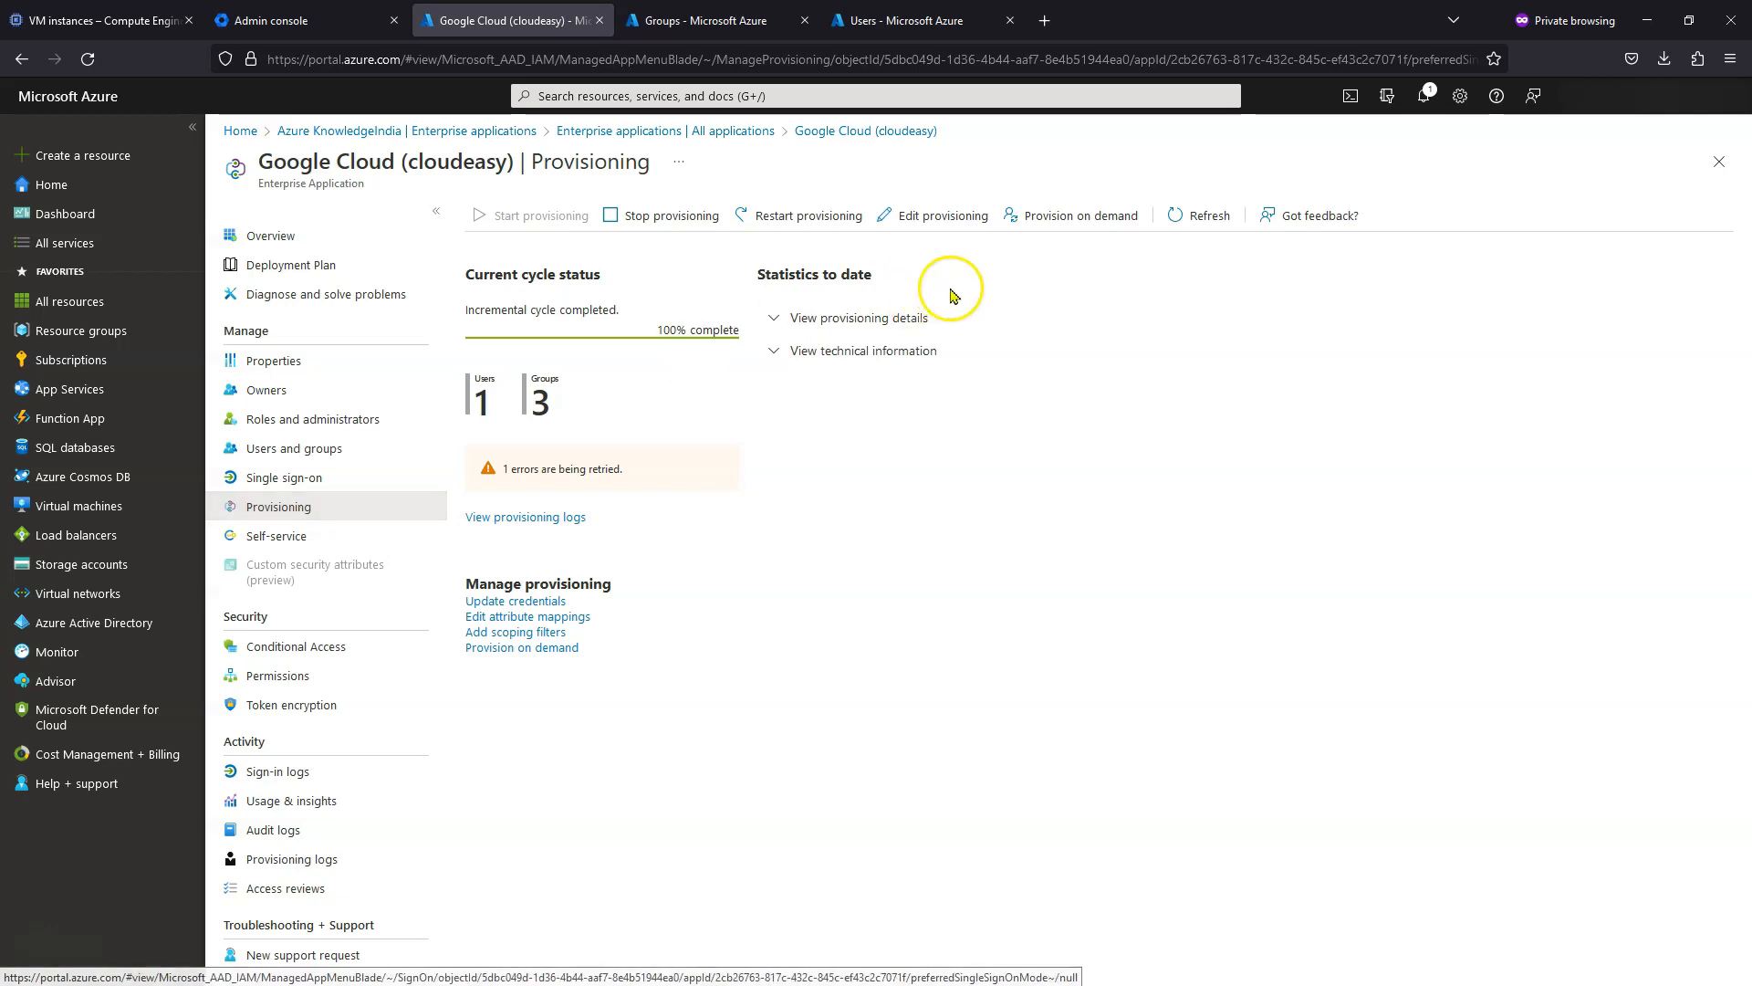
click(922, 217)
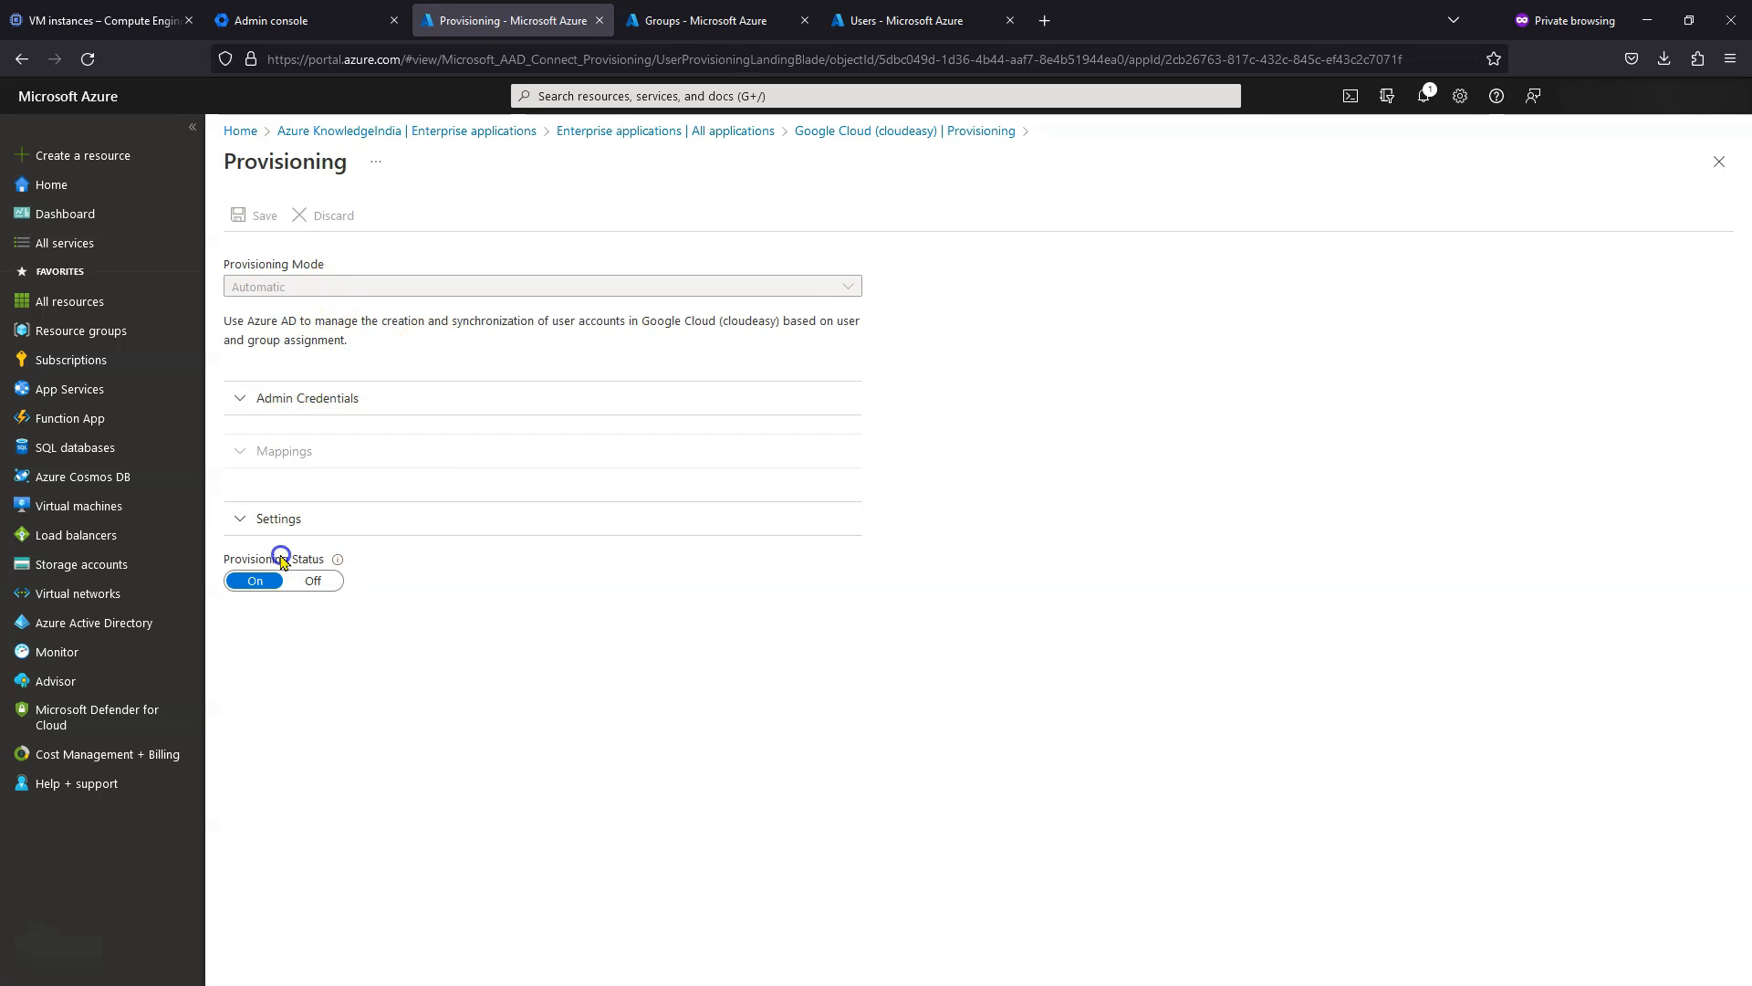
- Expand Settings and Mappings and open the Provision Azure Active Directory Groups mapping
click(243, 521)
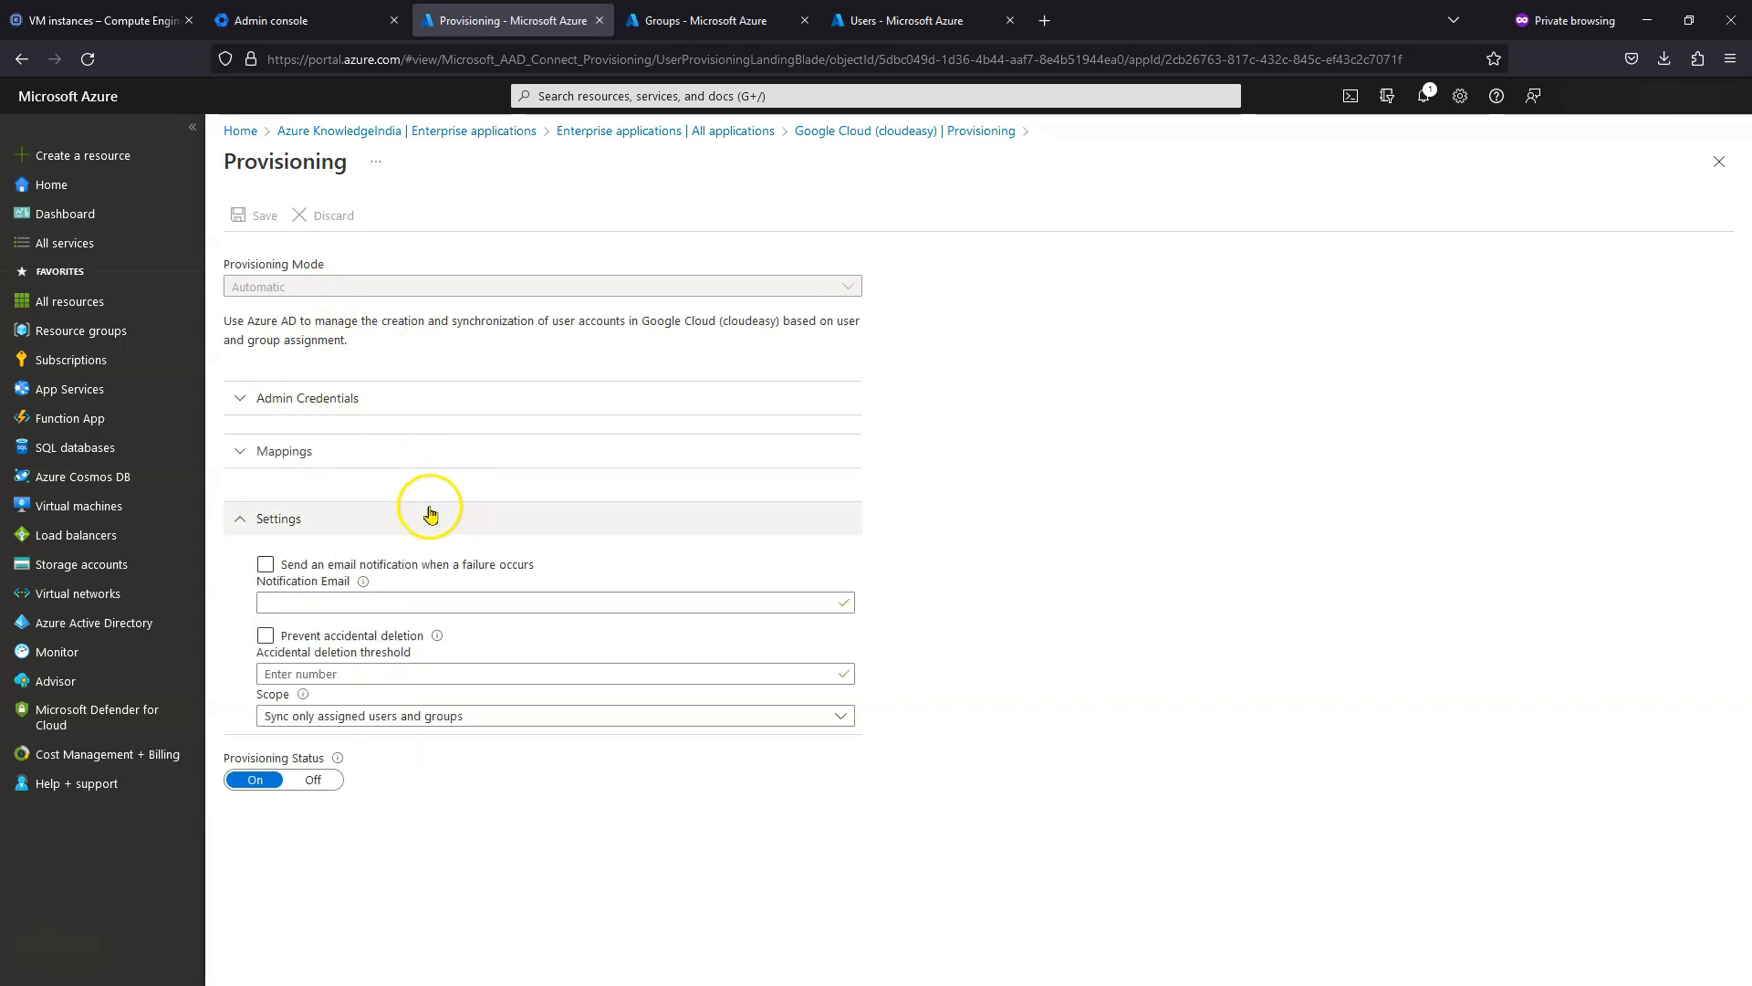
click(297, 451)
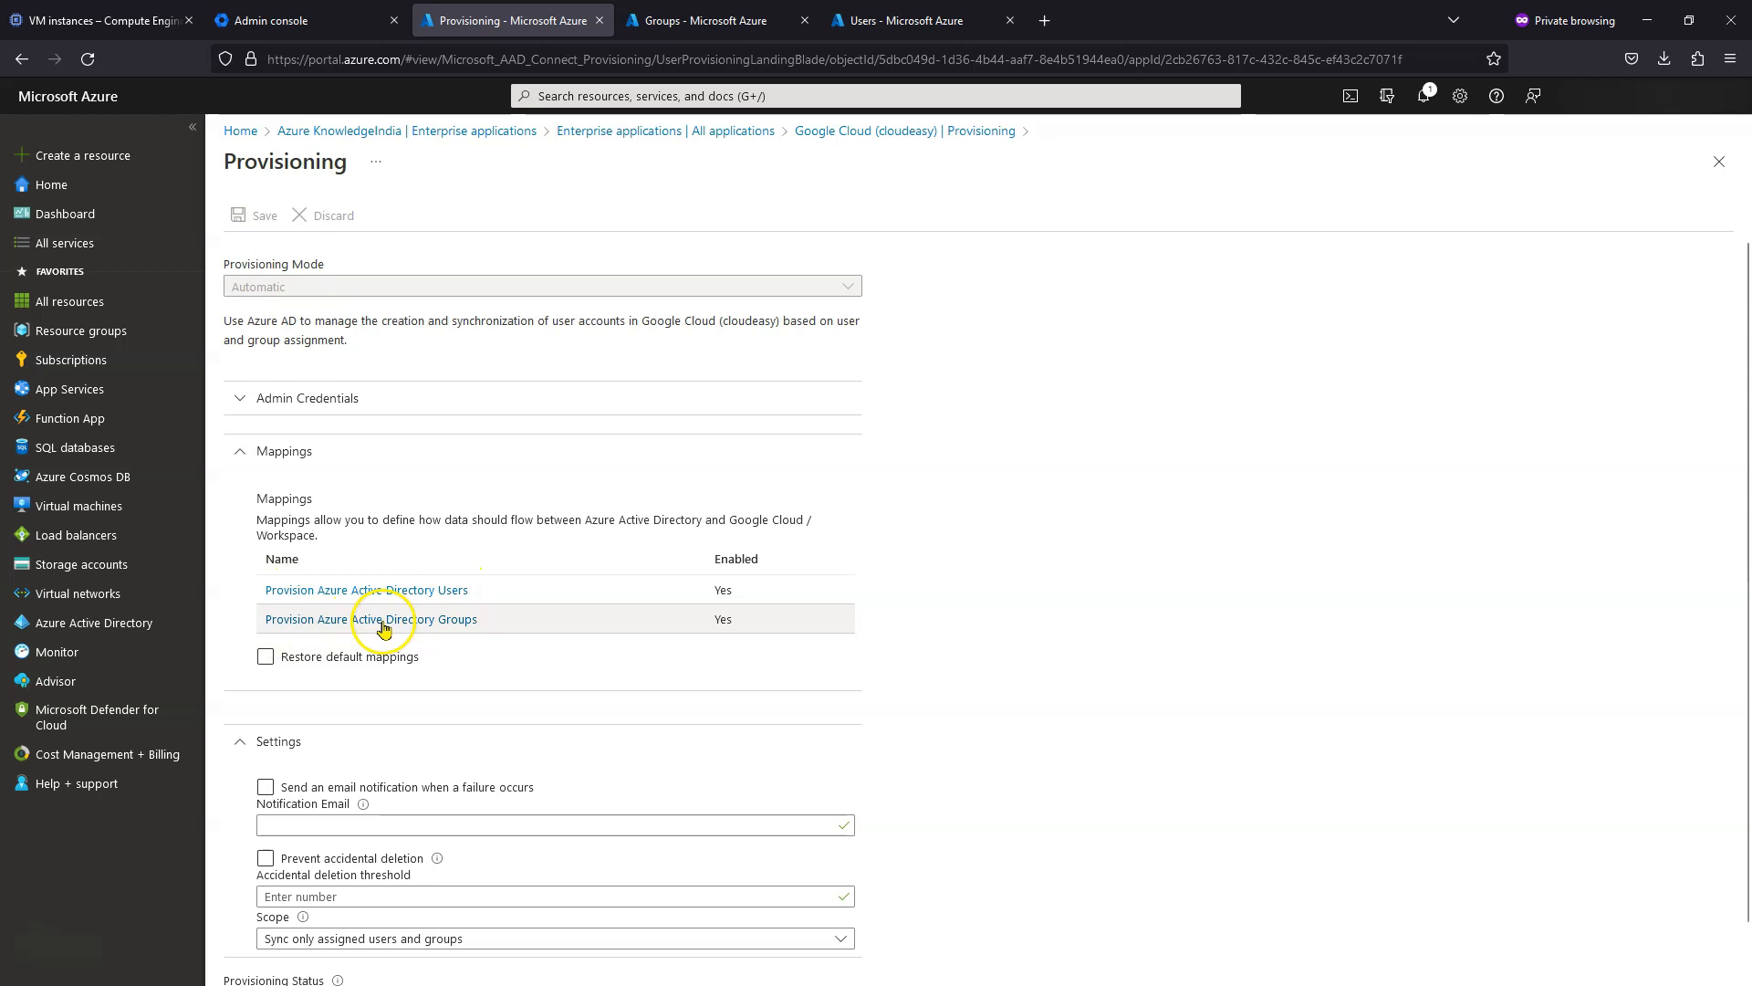
click(481, 595)
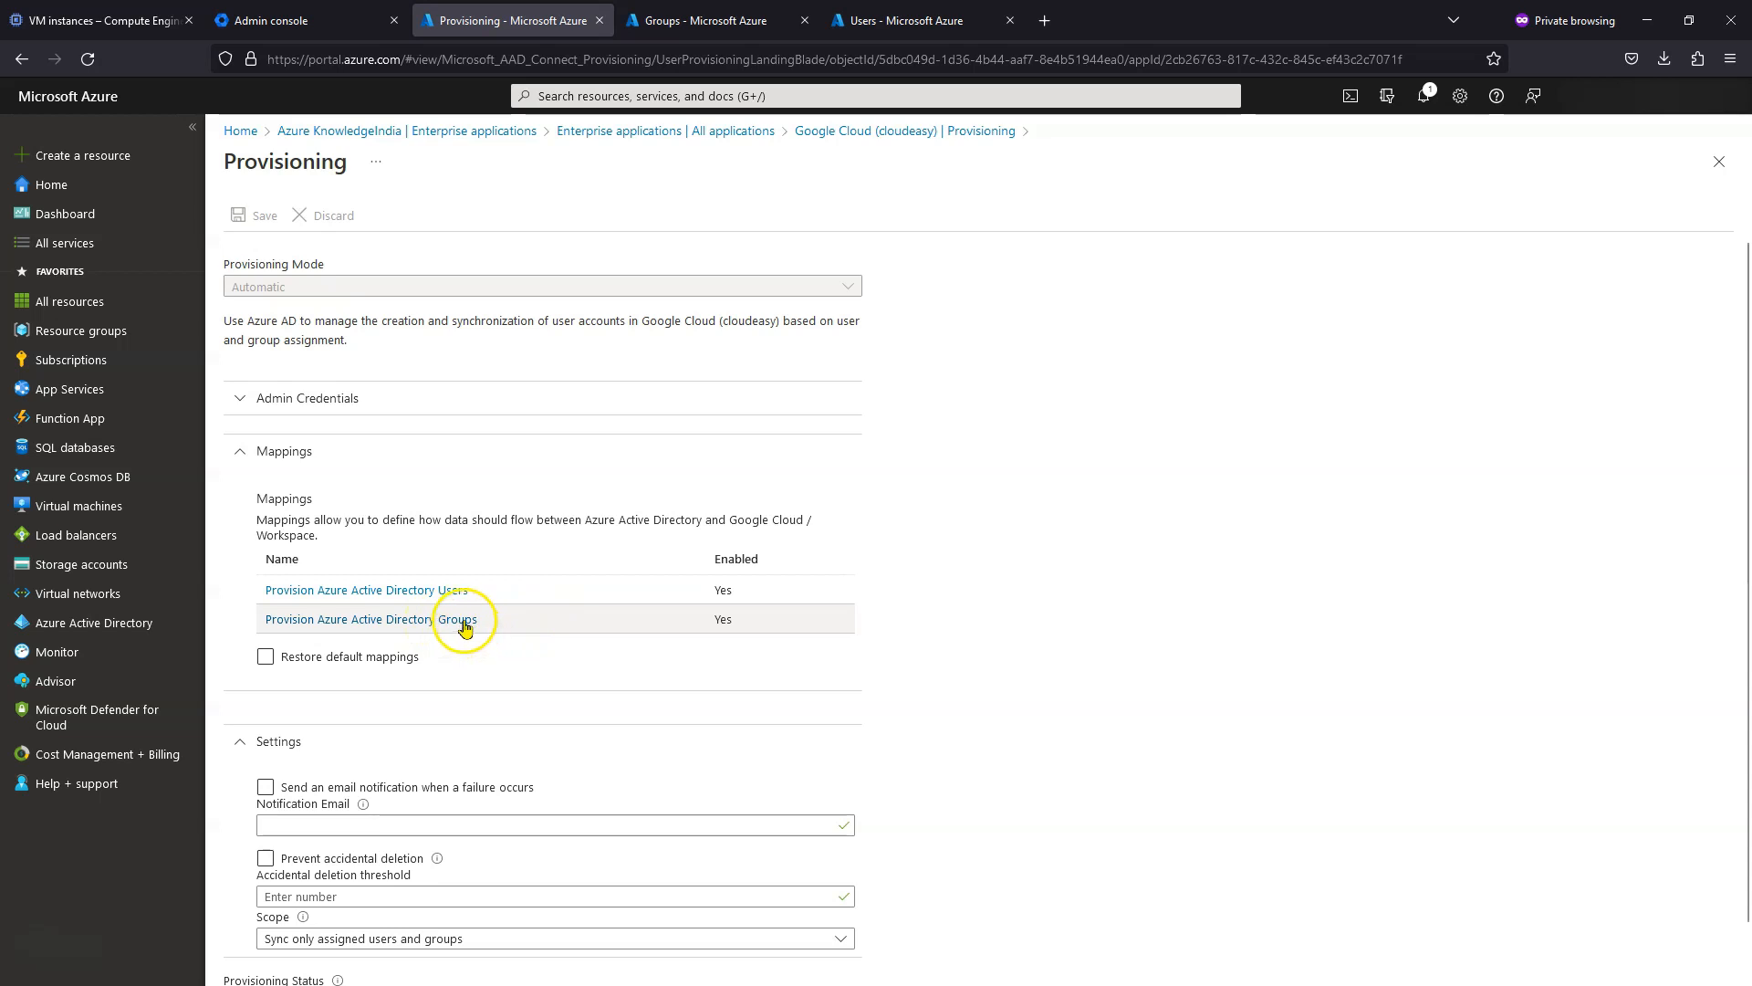
click(450, 623)
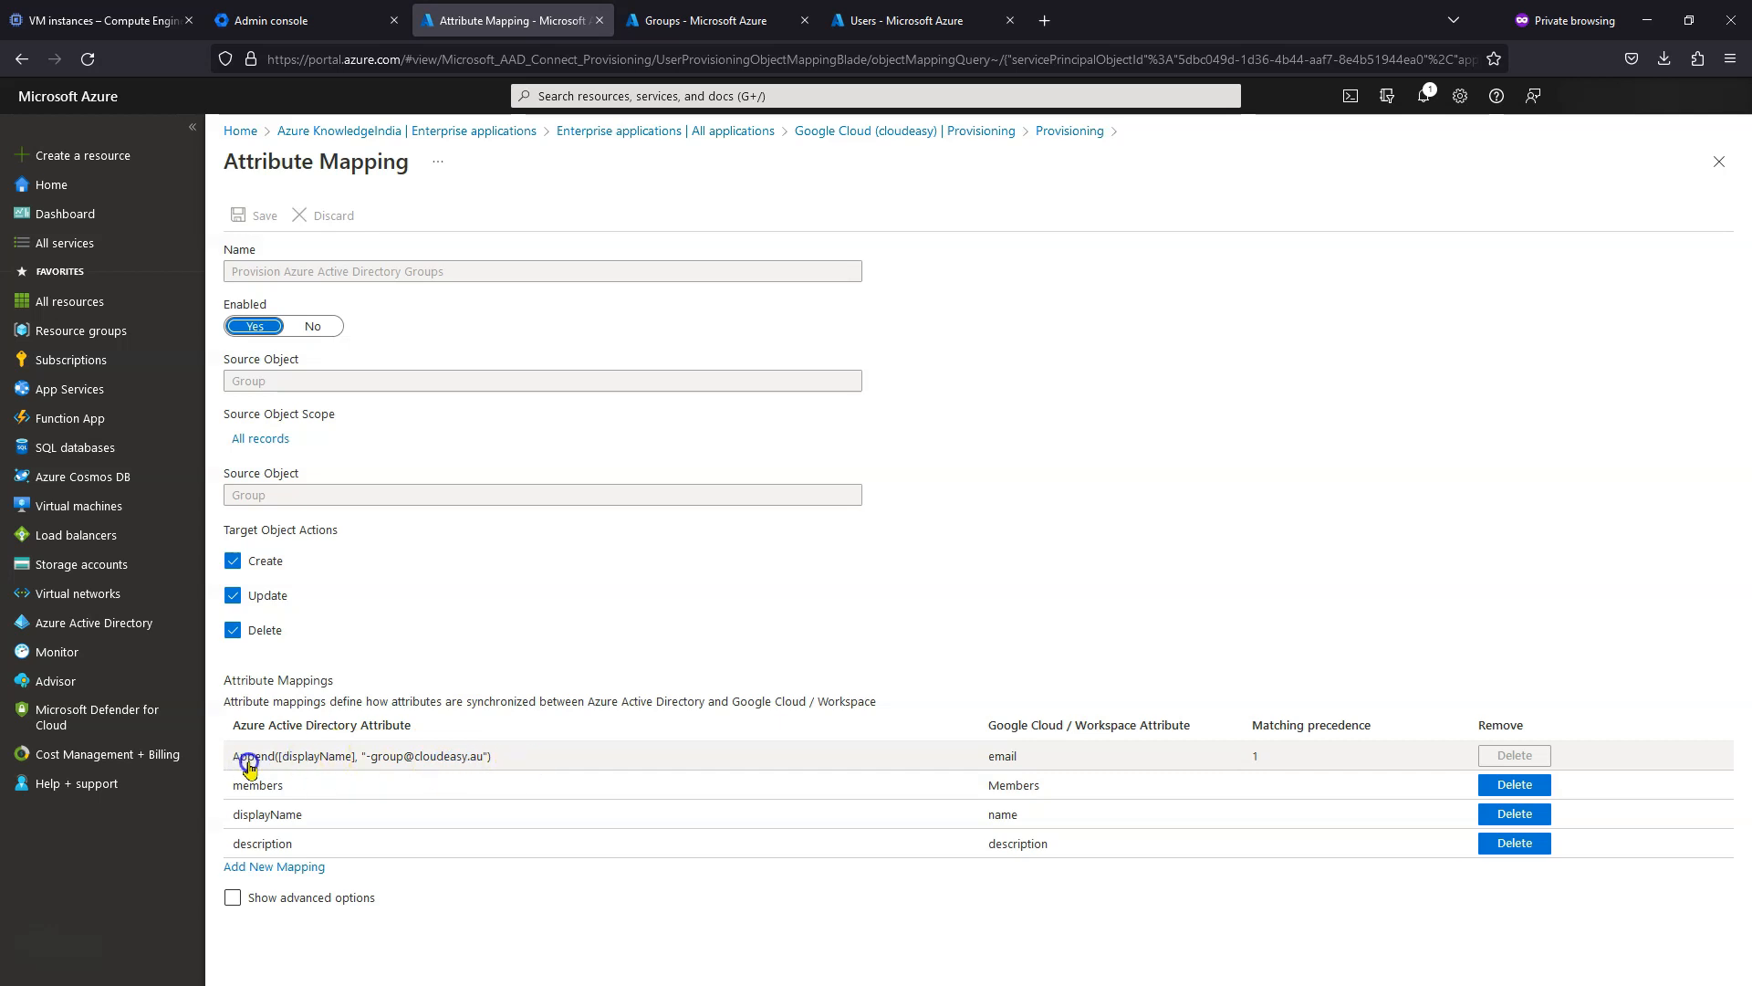
click(335, 758)
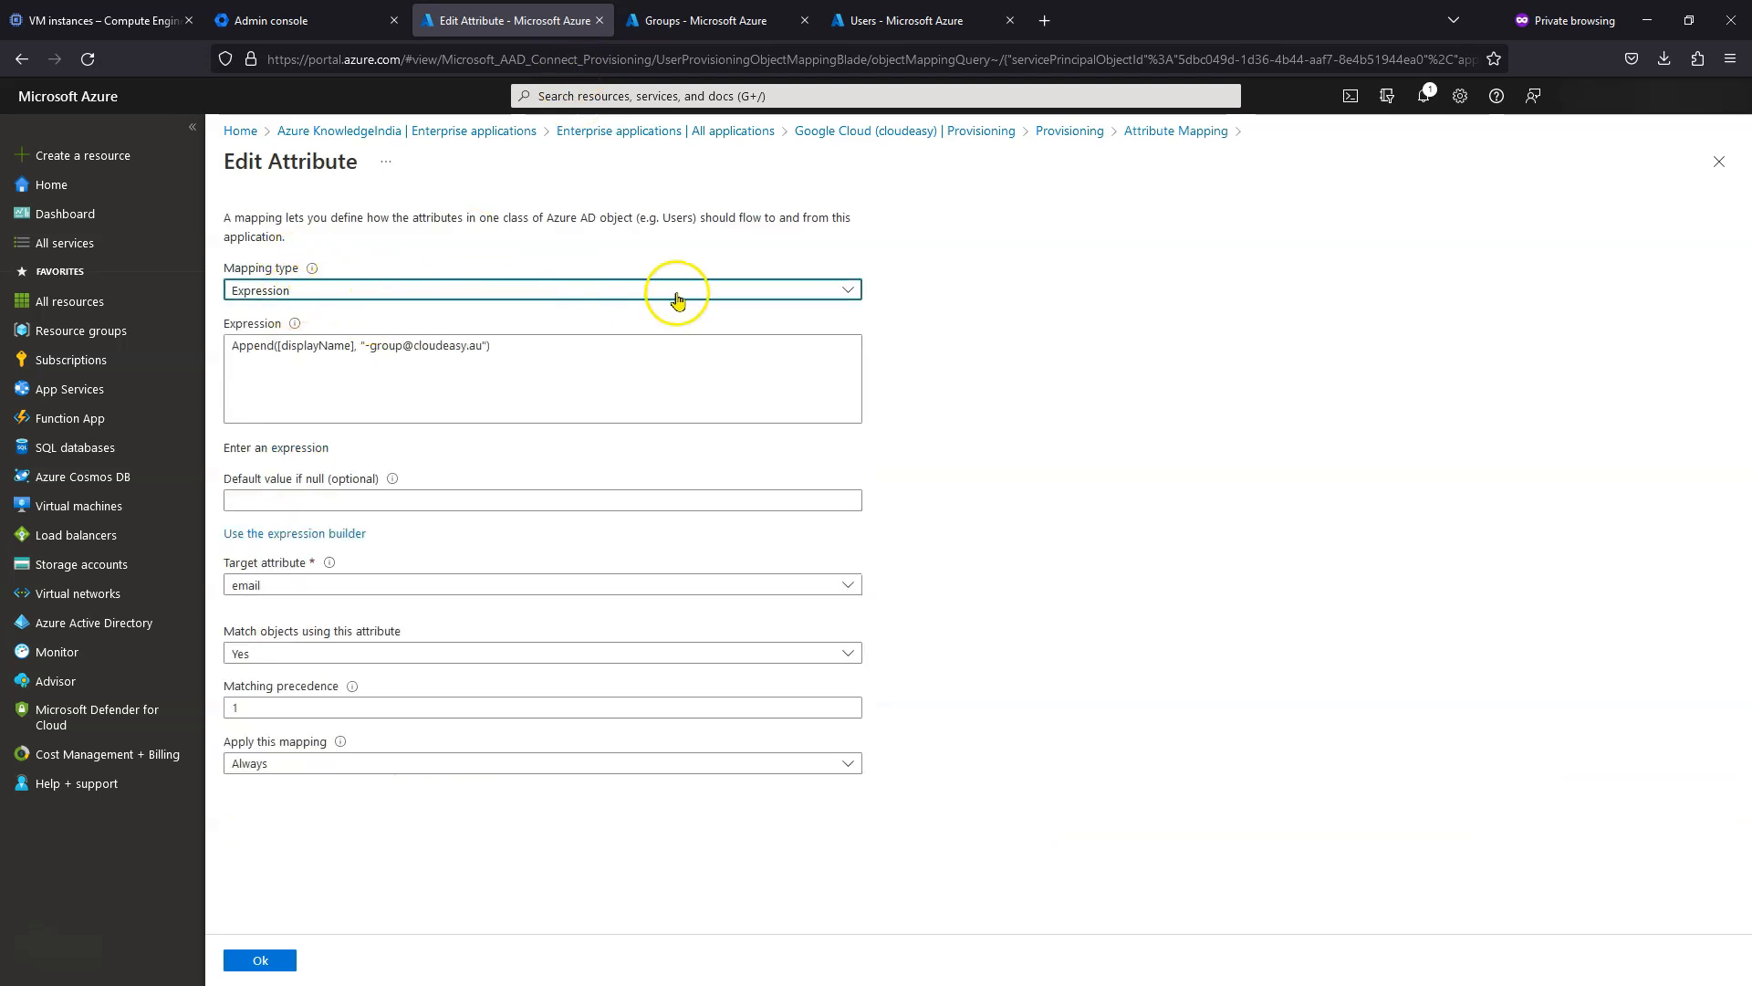
click(815, 301)
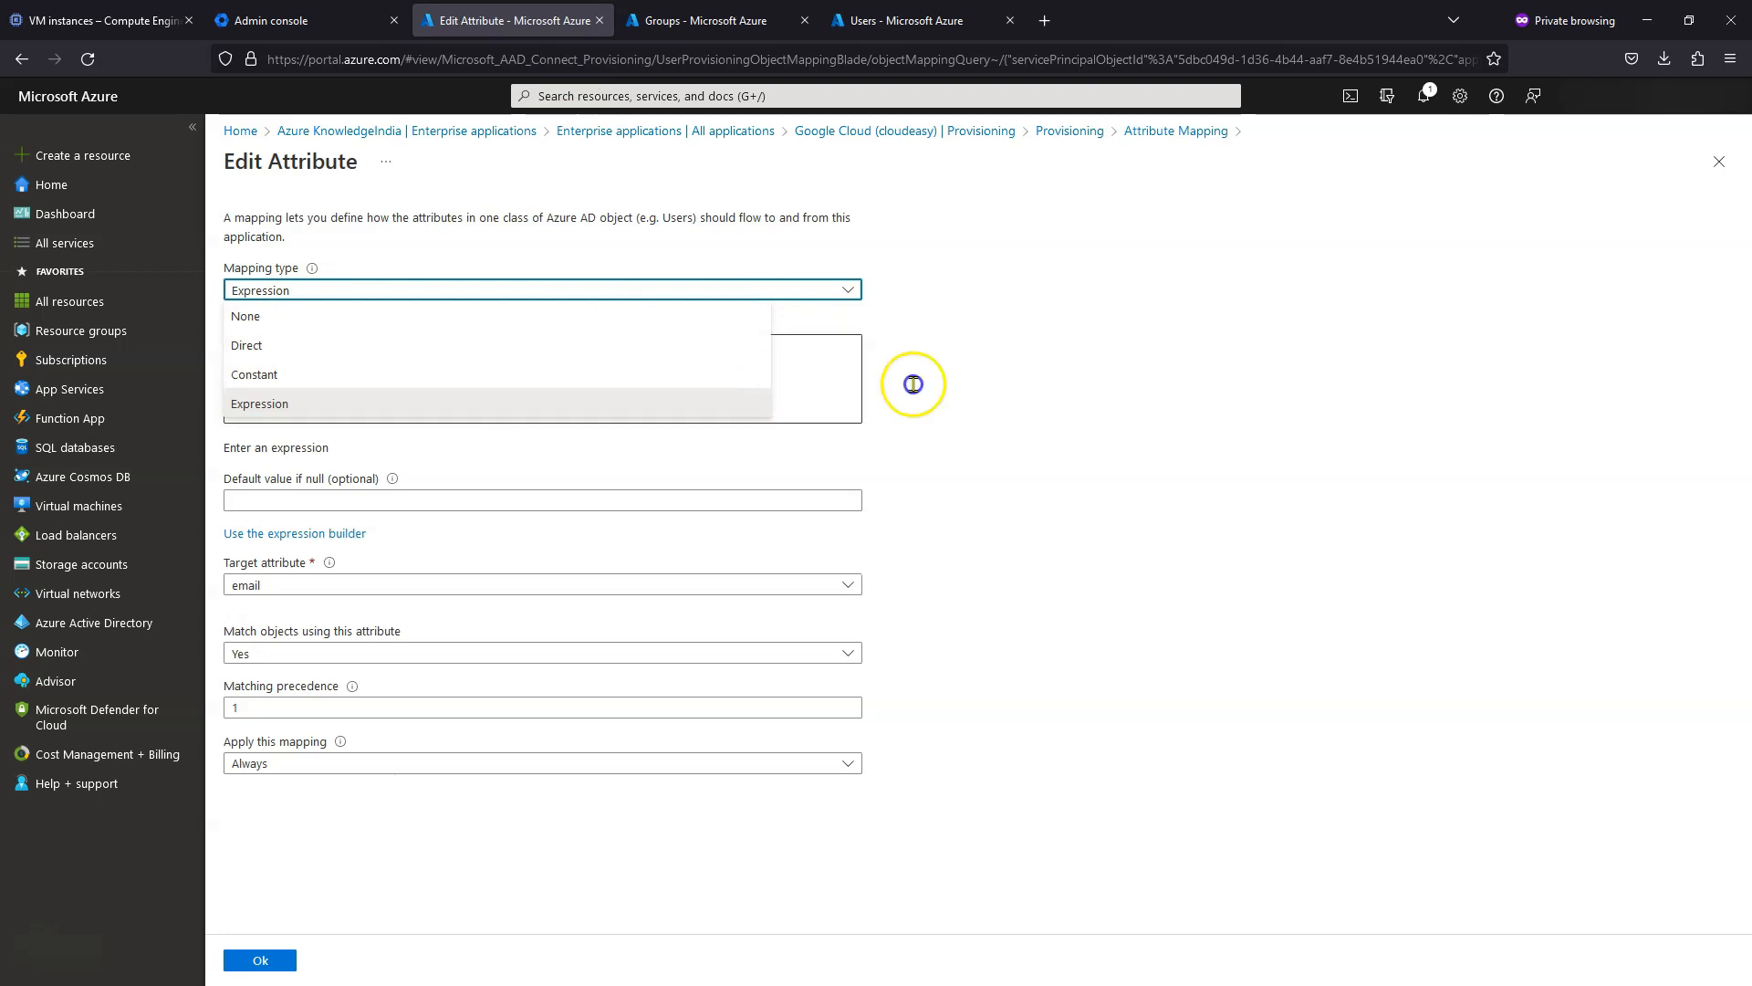
click(1004, 382)
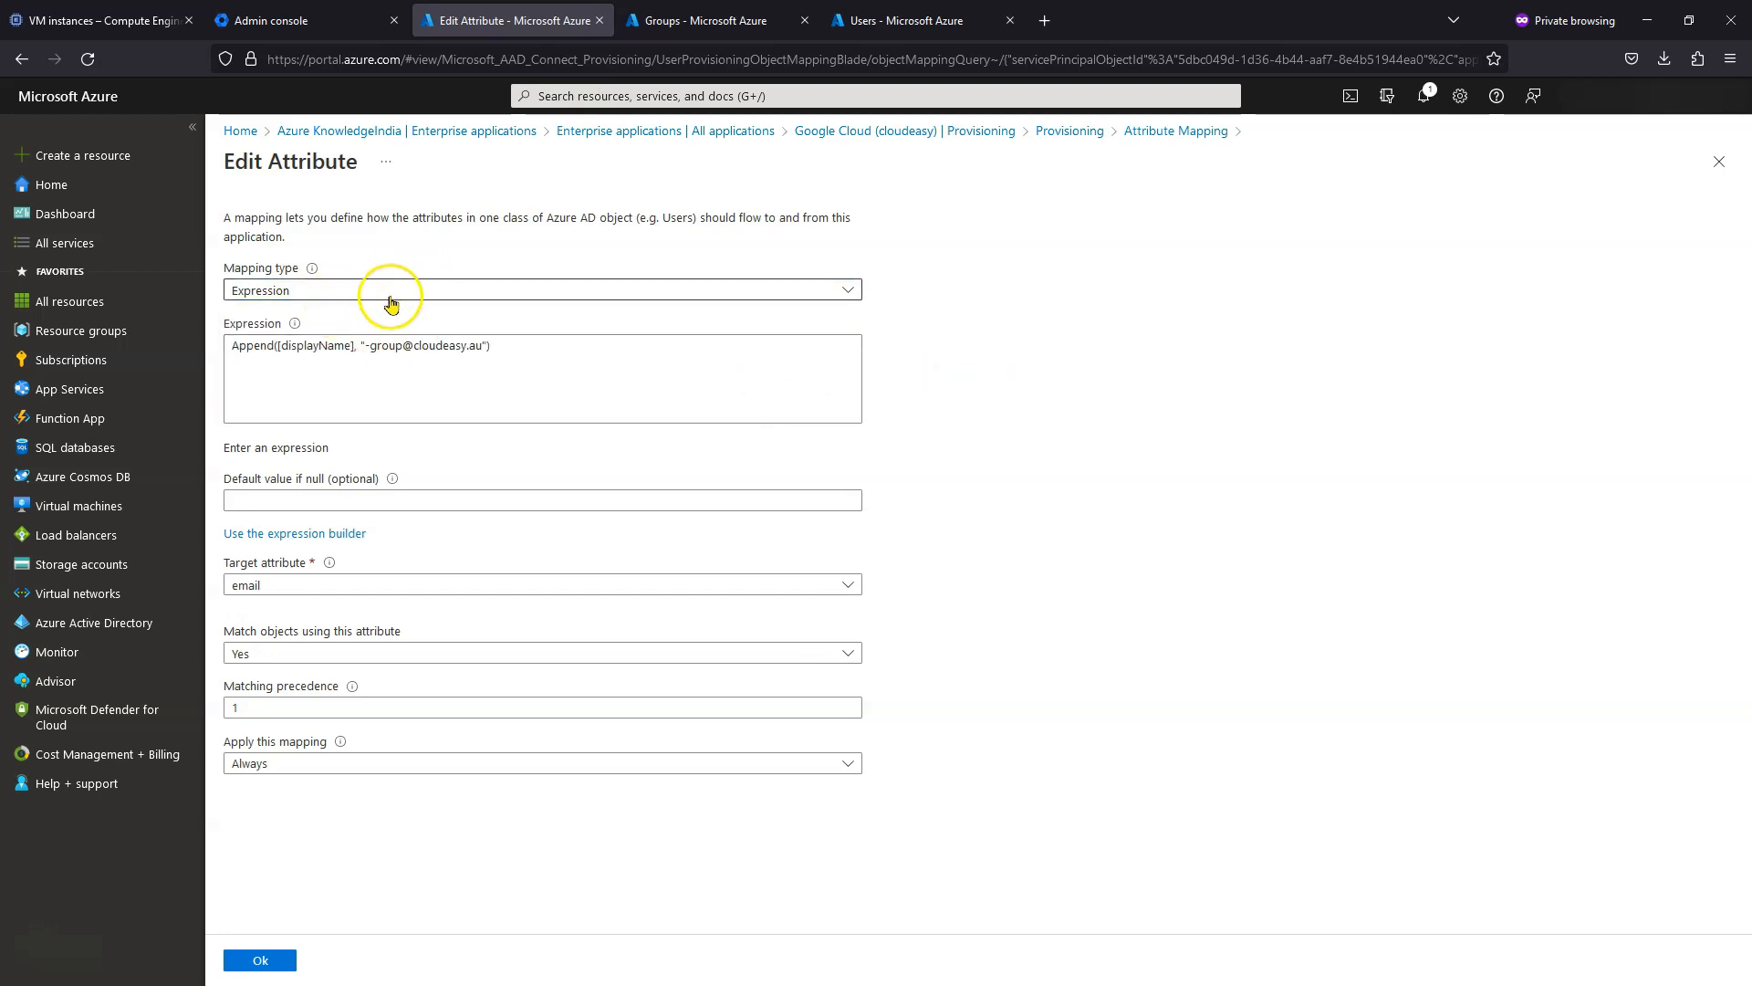
click(353, 378)
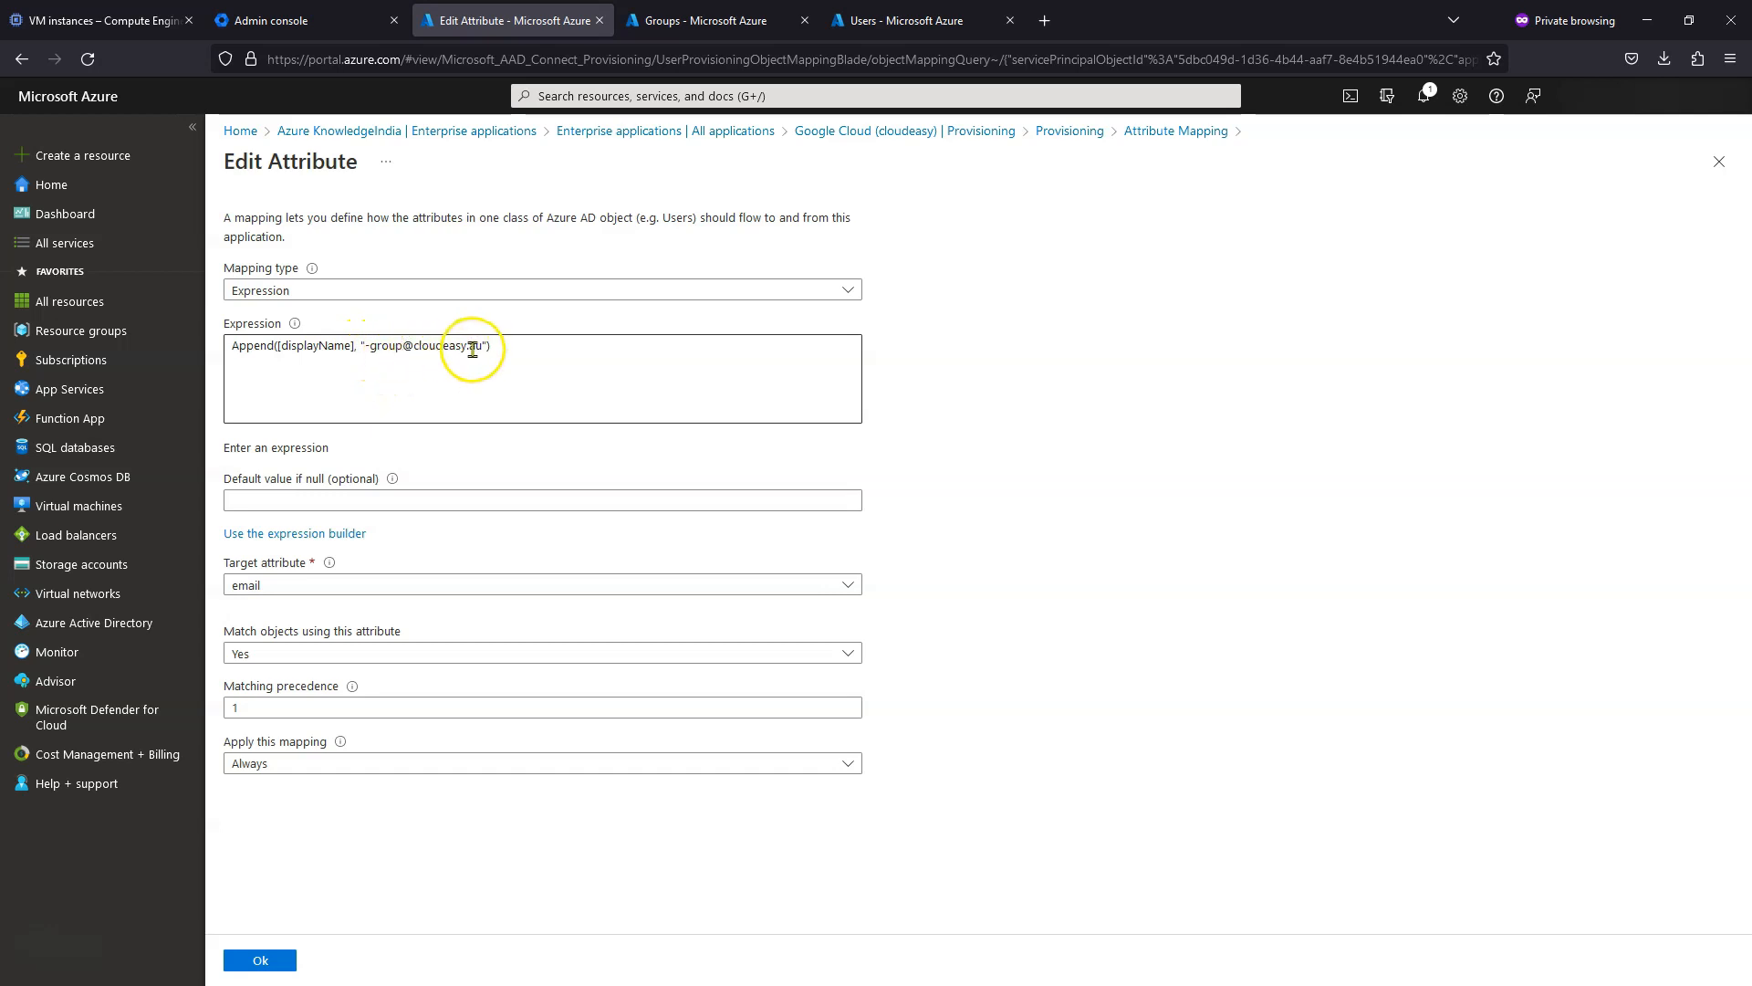
text())
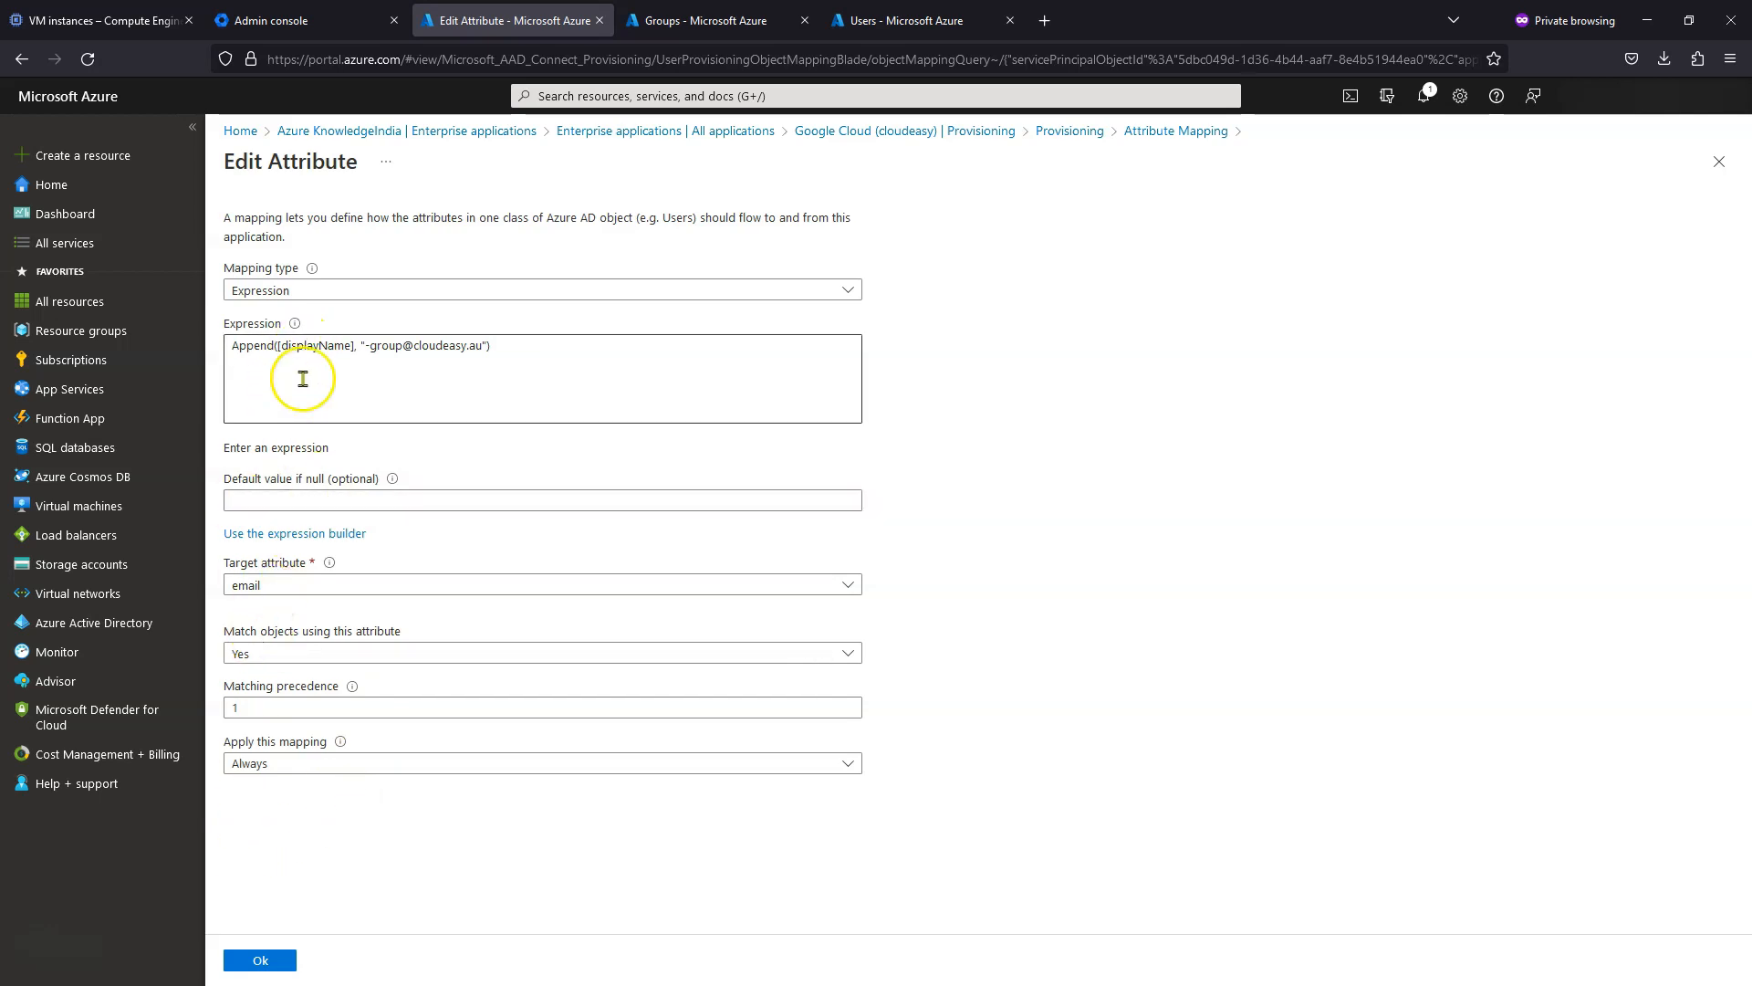
click(260, 958)
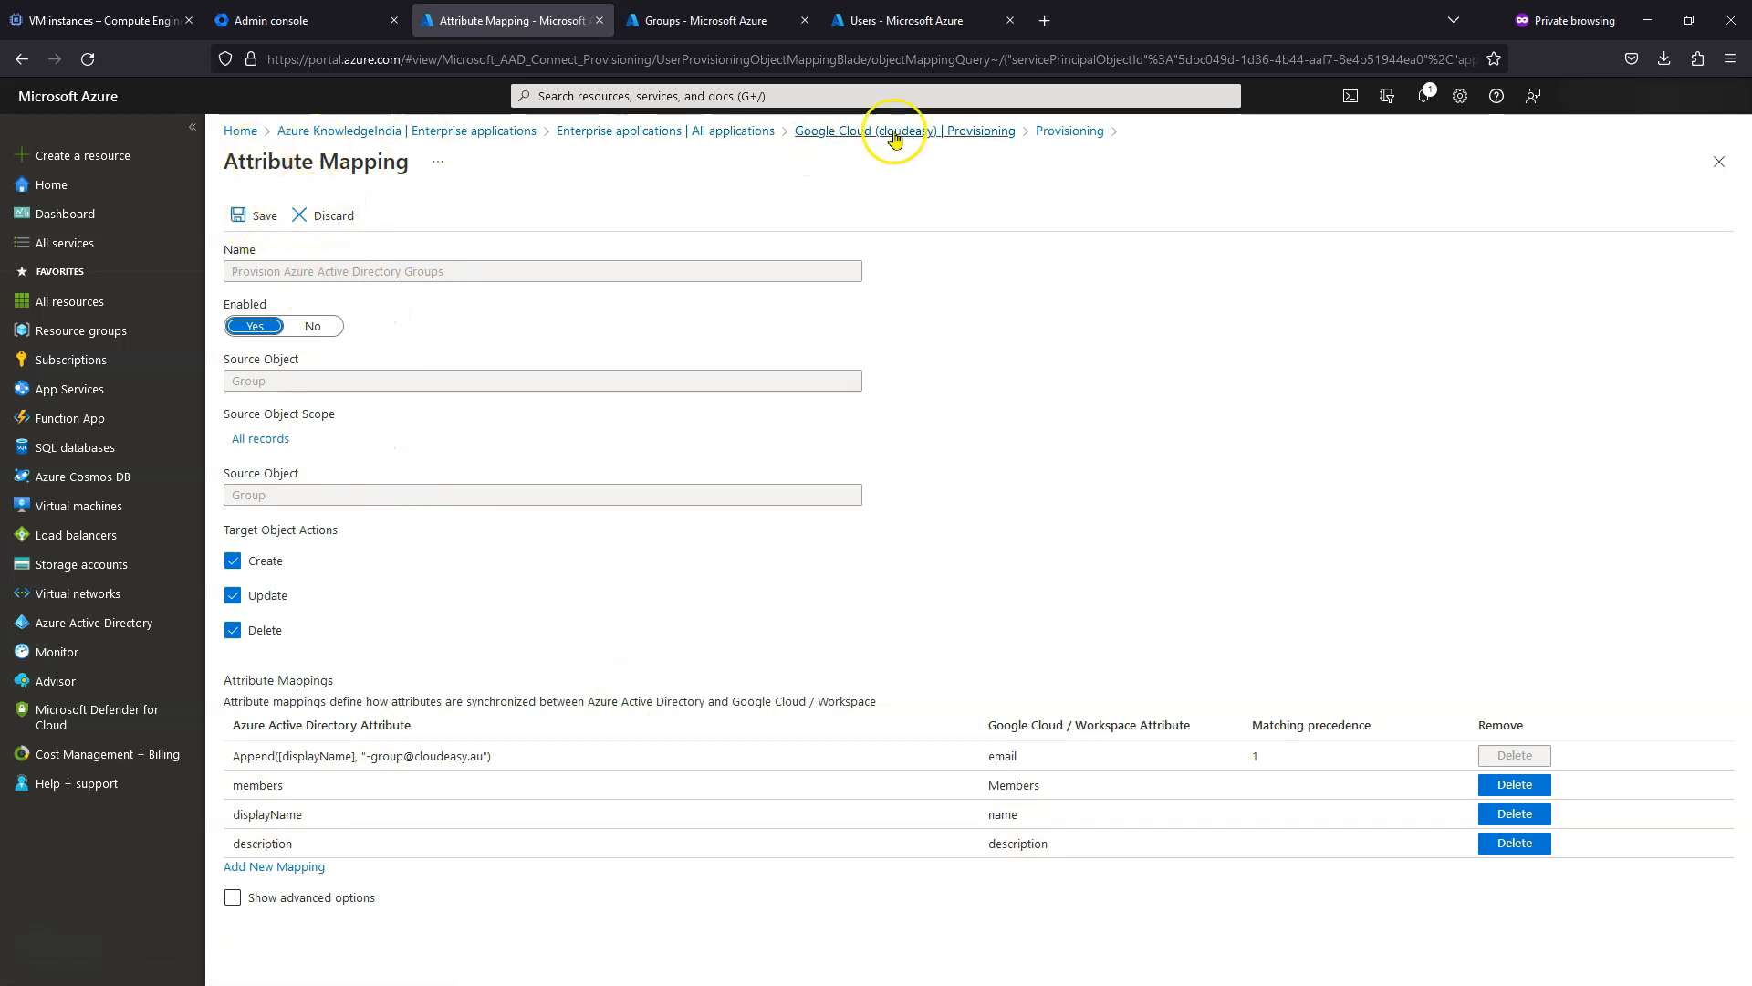
- Leave the attribute mapping page for the provisioning overview and view the Azure groups list
click(821, 133)
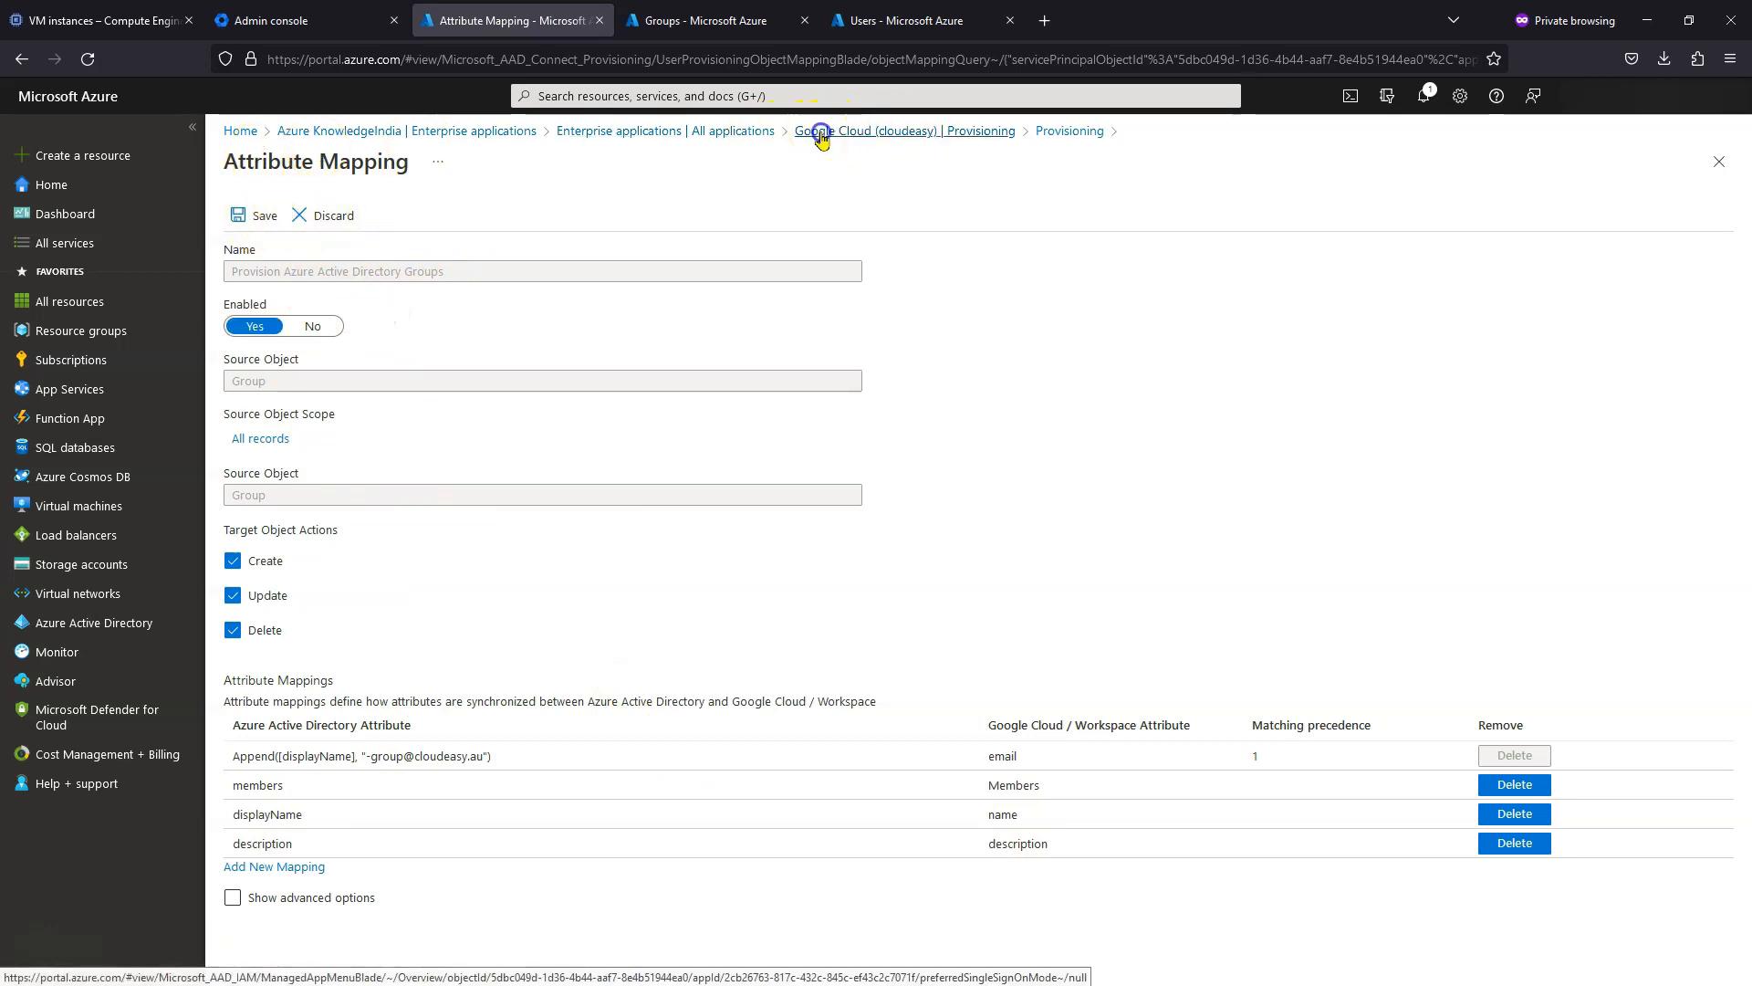
click(955, 557)
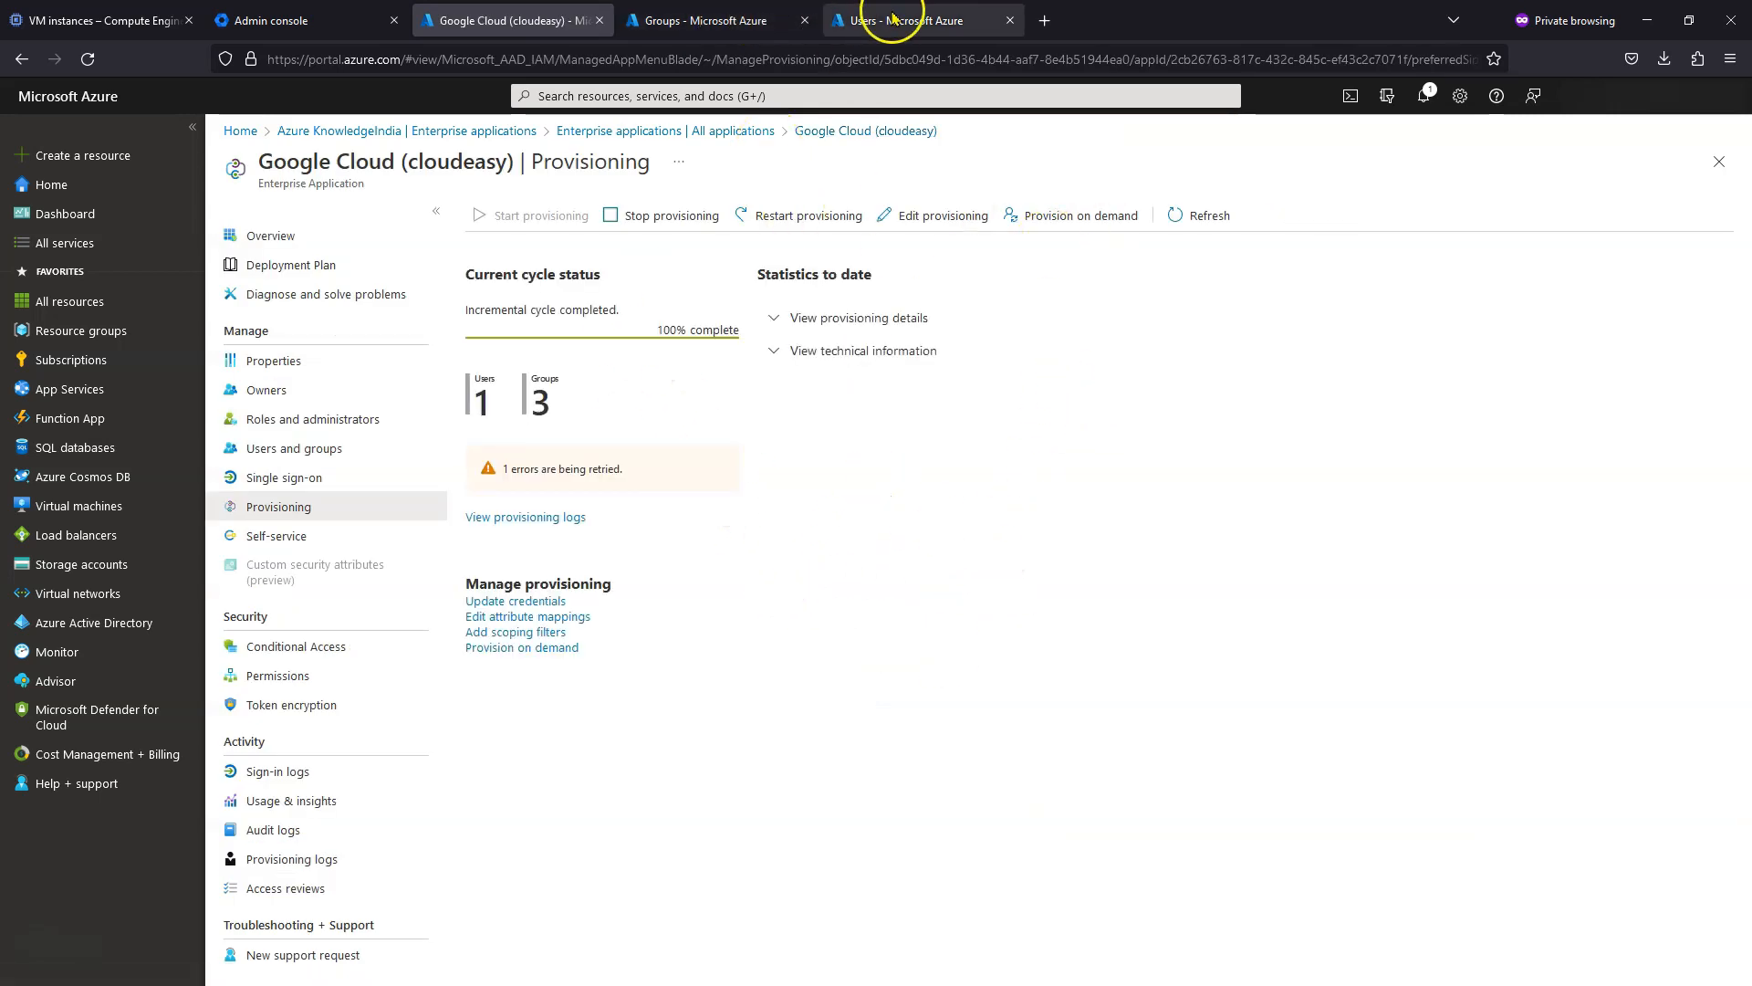
click(771, 20)
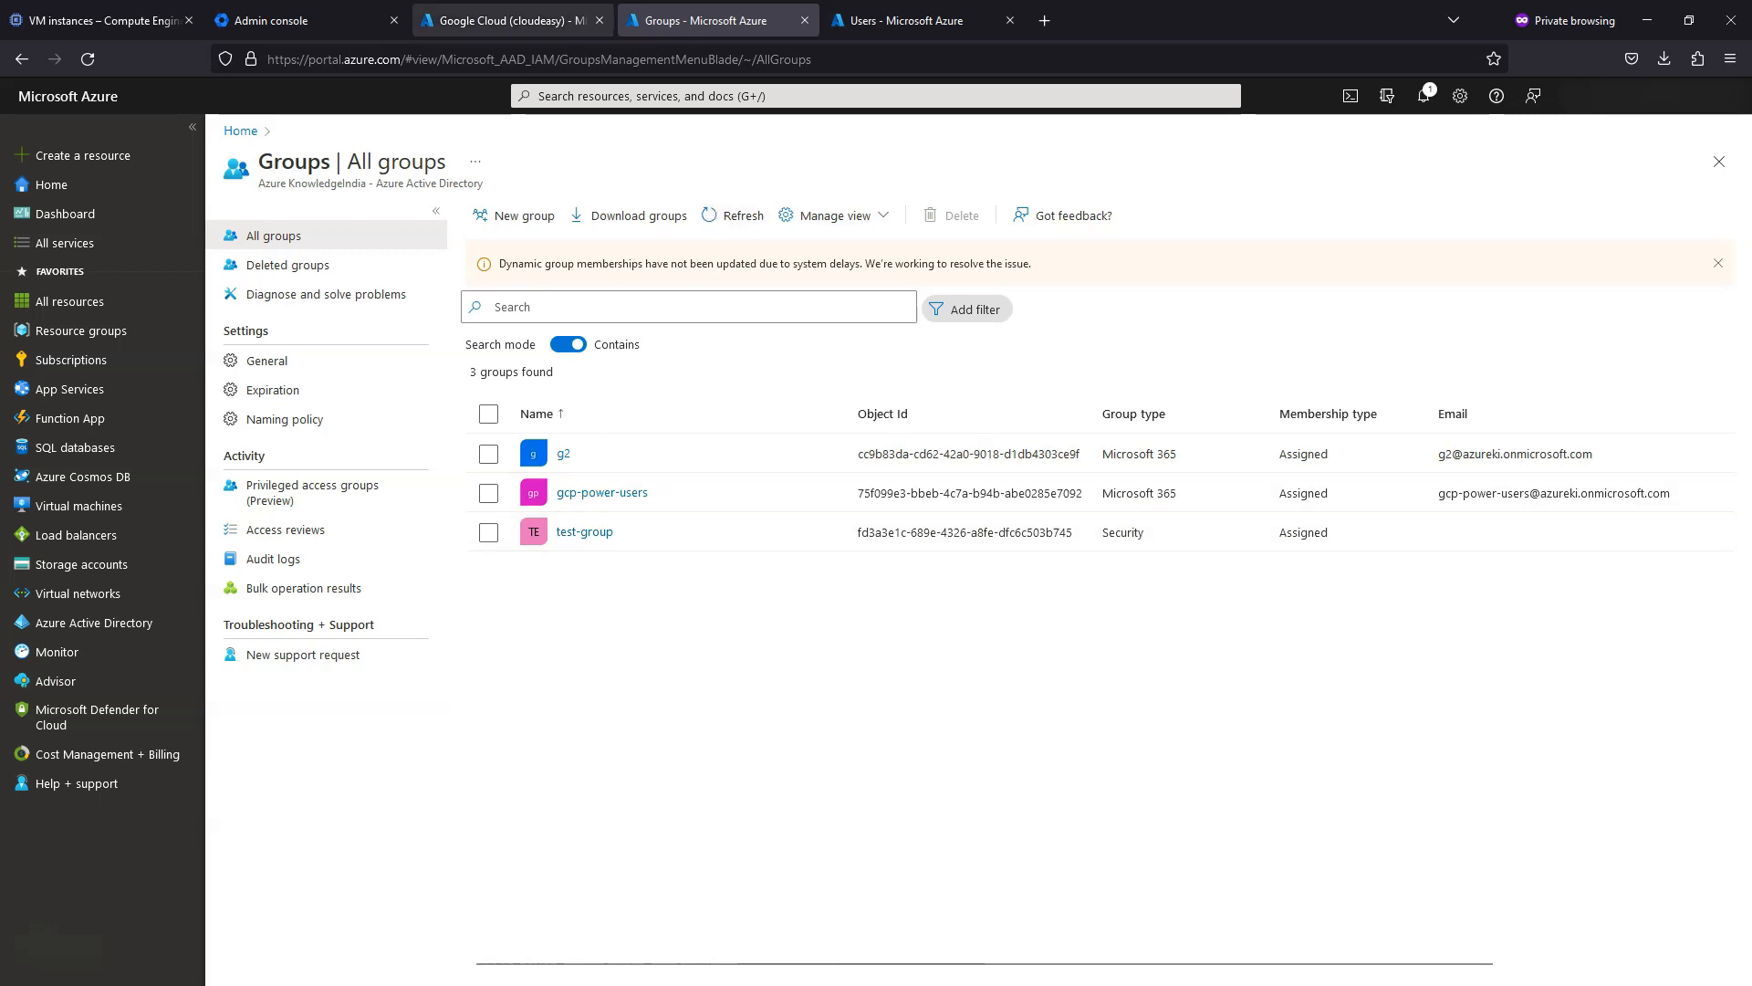
- Review the Google Cloud (cloudeasy) app's assigned users and groups, then go to Google Admin console
click(479, 19)
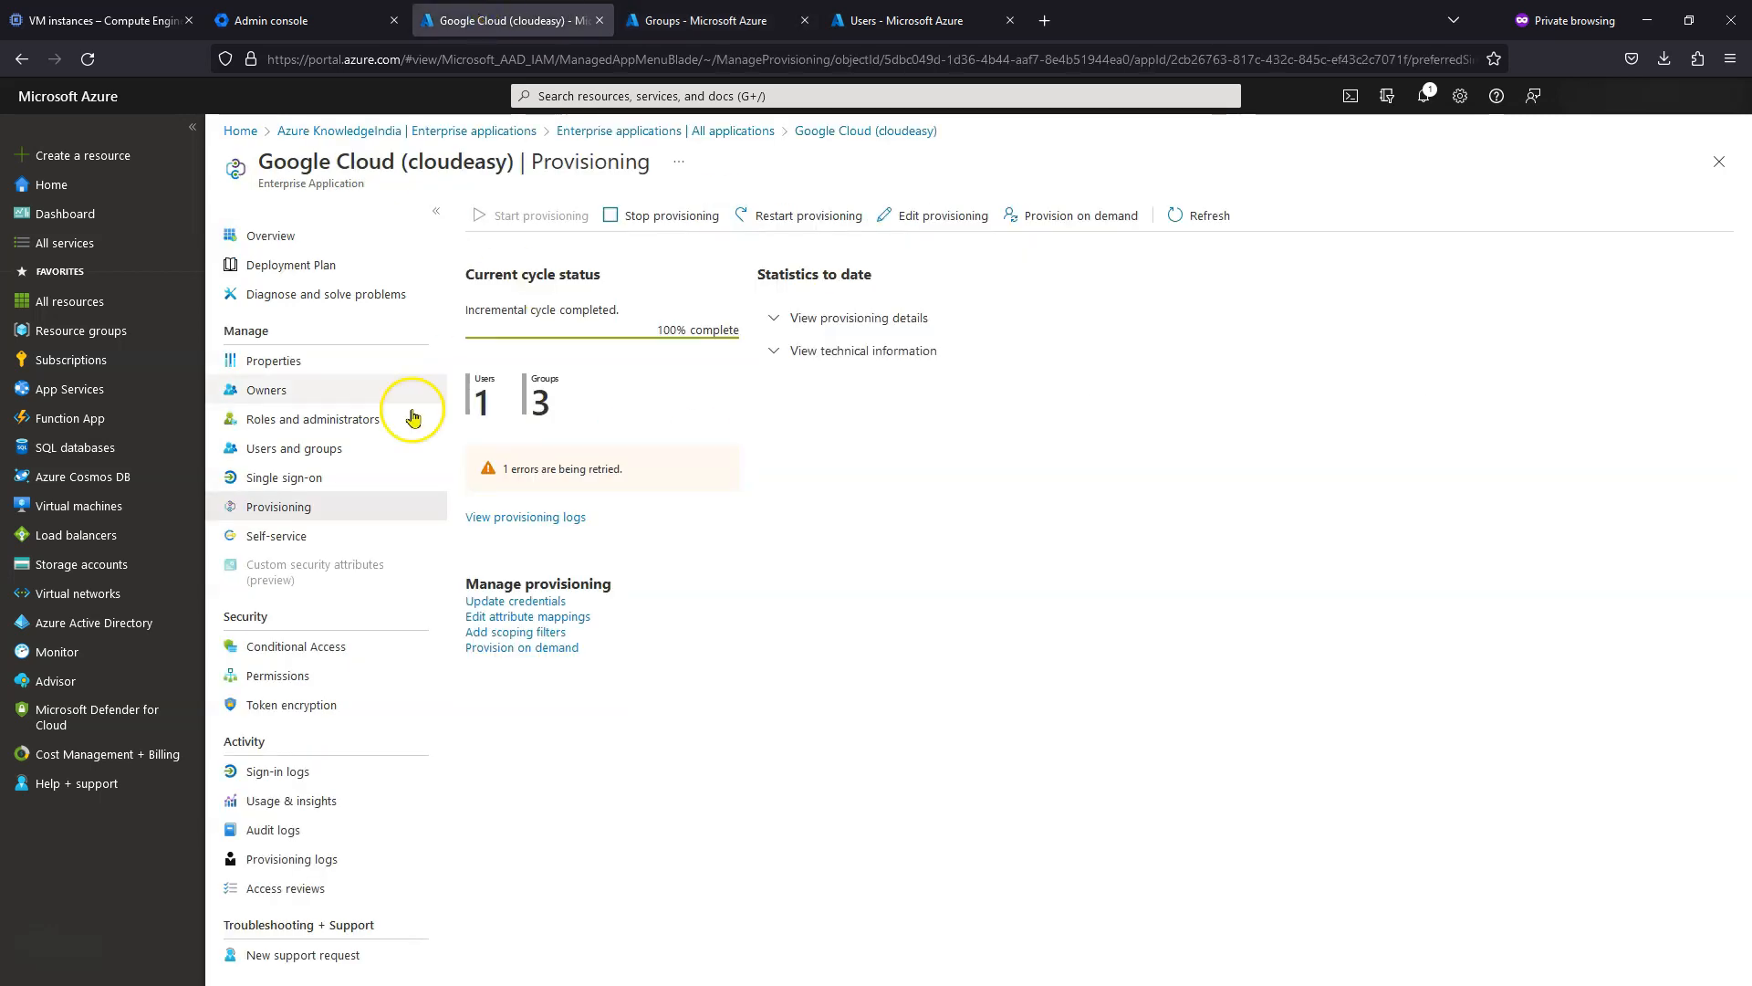
click(286, 459)
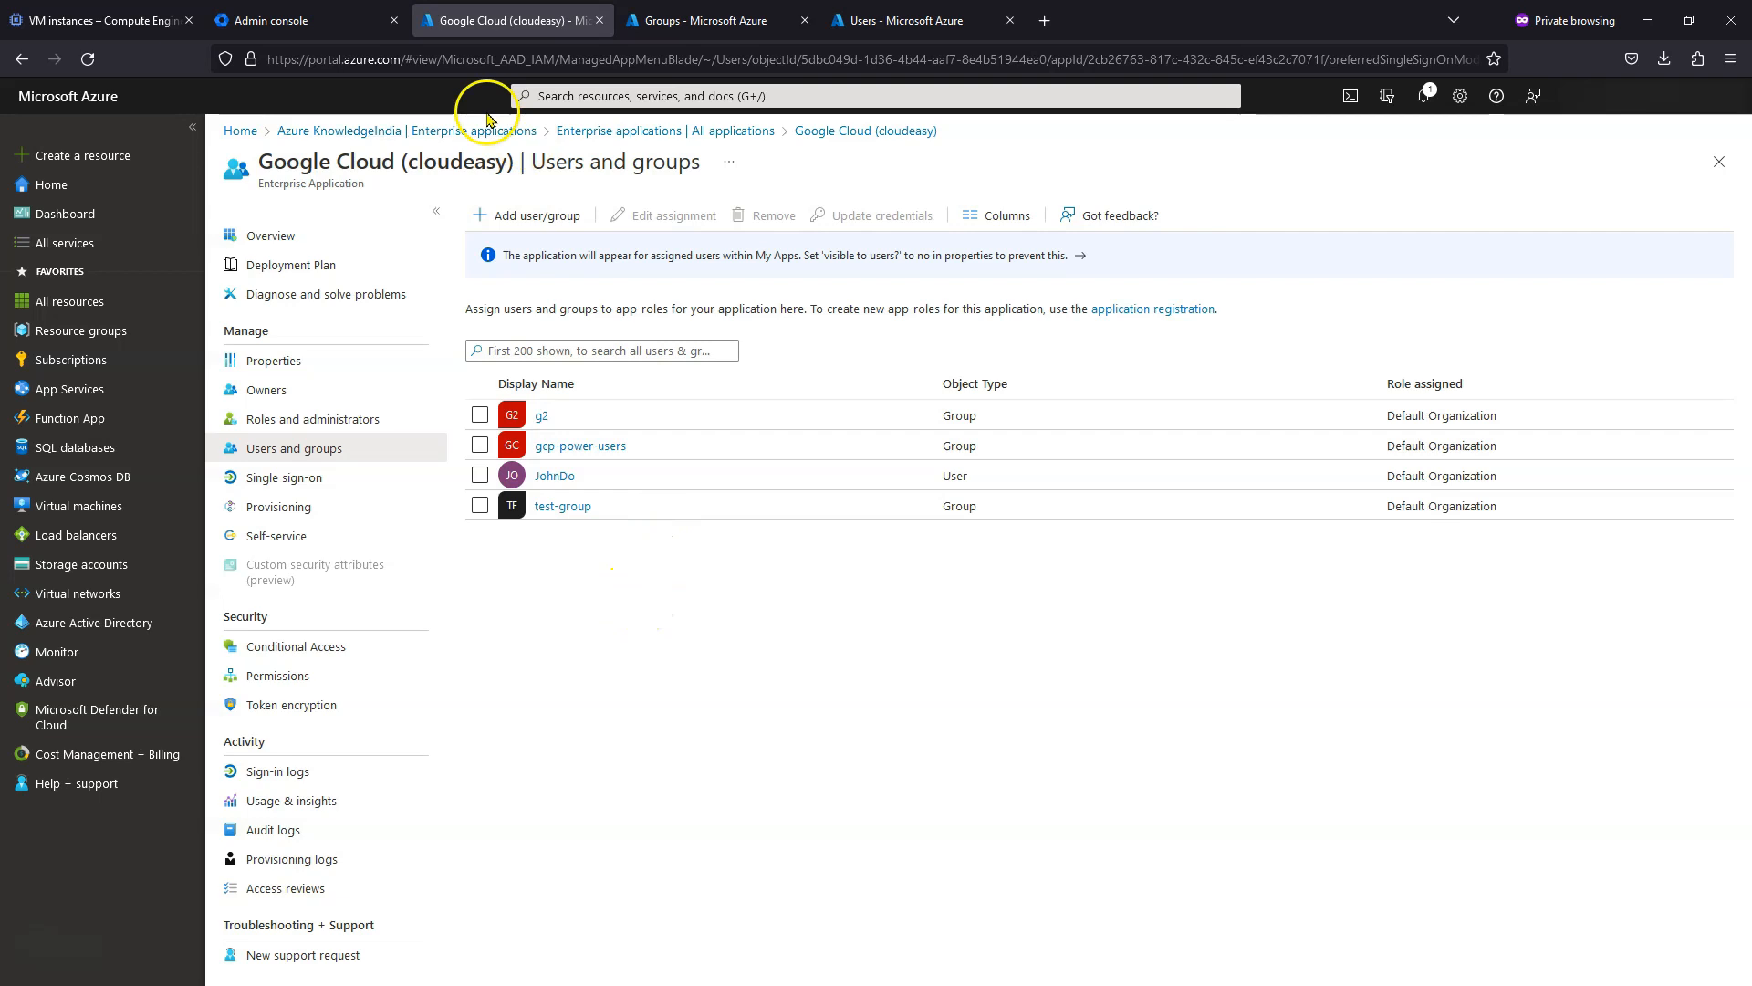
click(365, 22)
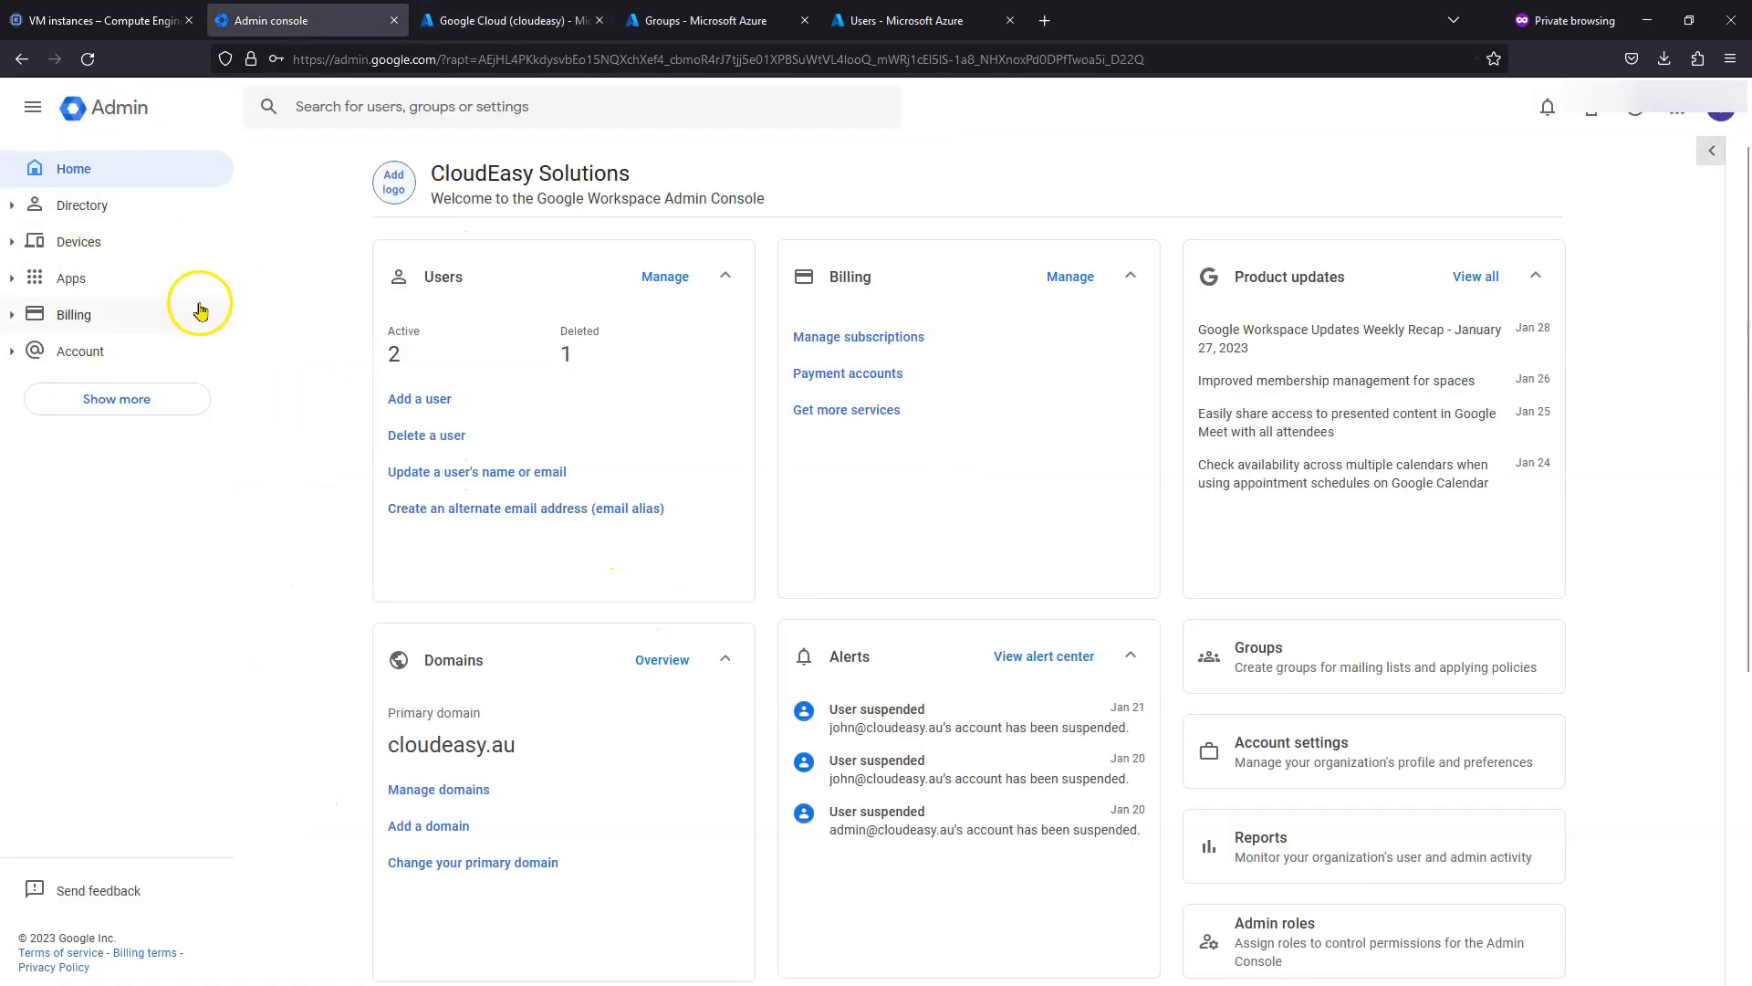
- Check the synced Workspace groups g2, gcp-power-users and test-group, then return to Azure groups
click(24, 208)
click(63, 276)
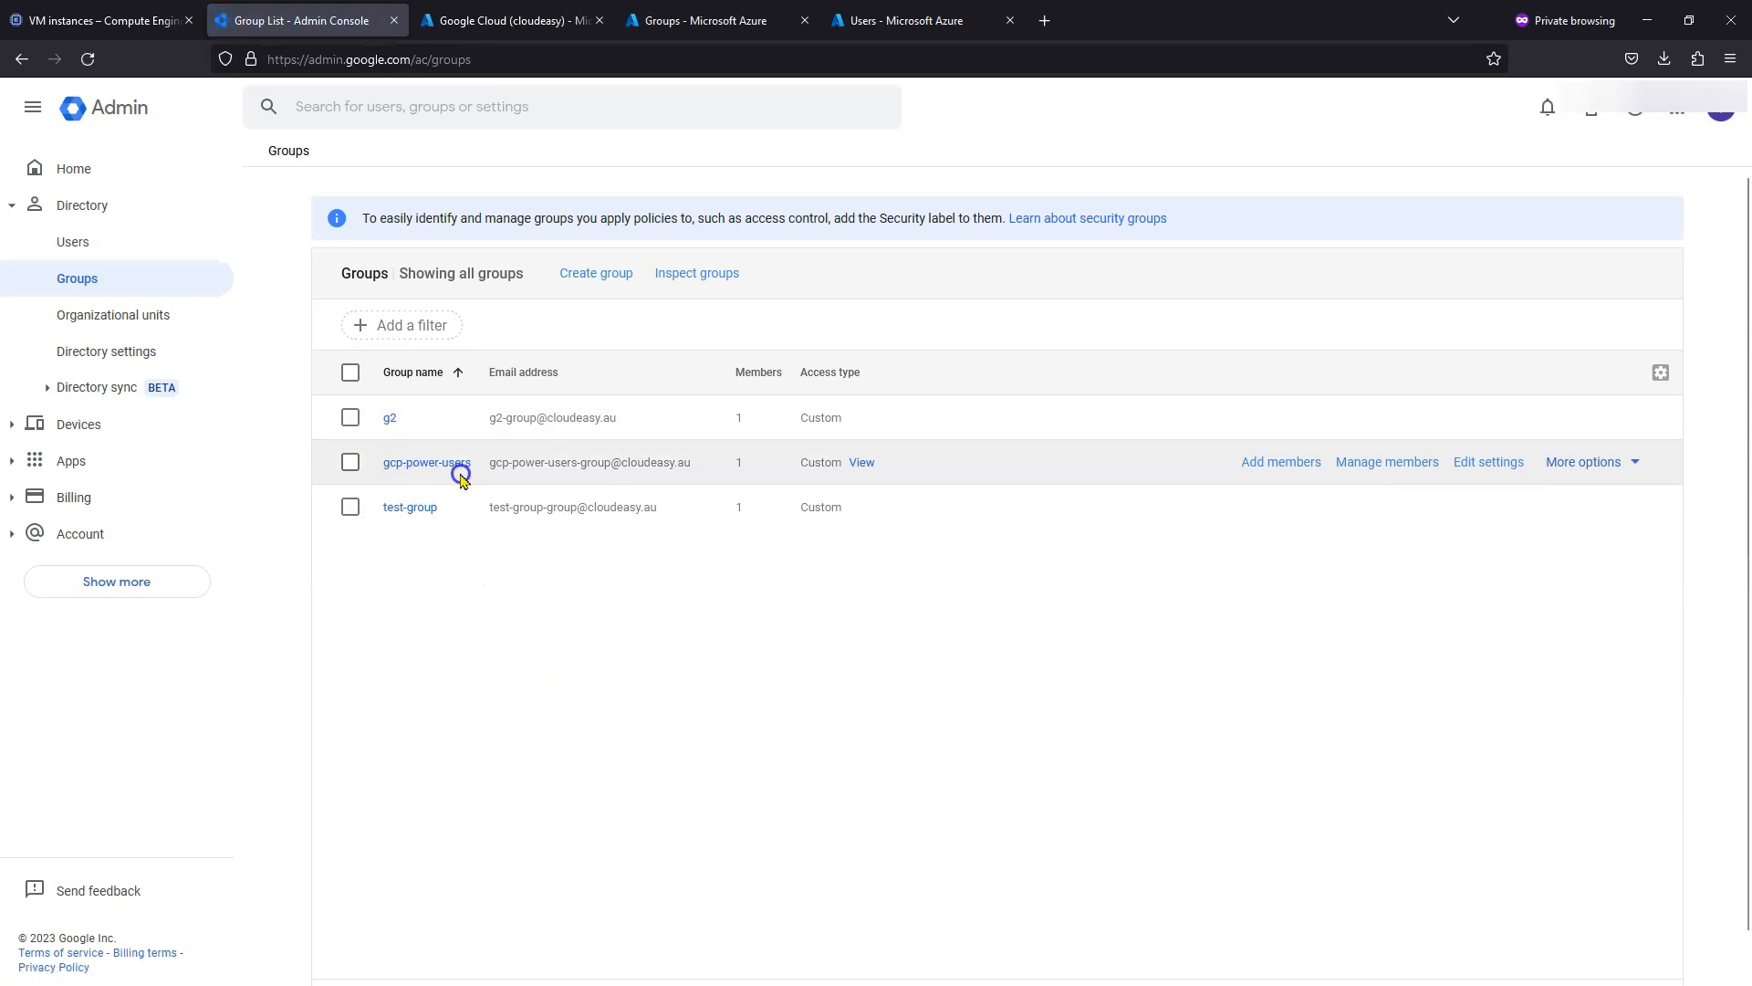
click(503, 384)
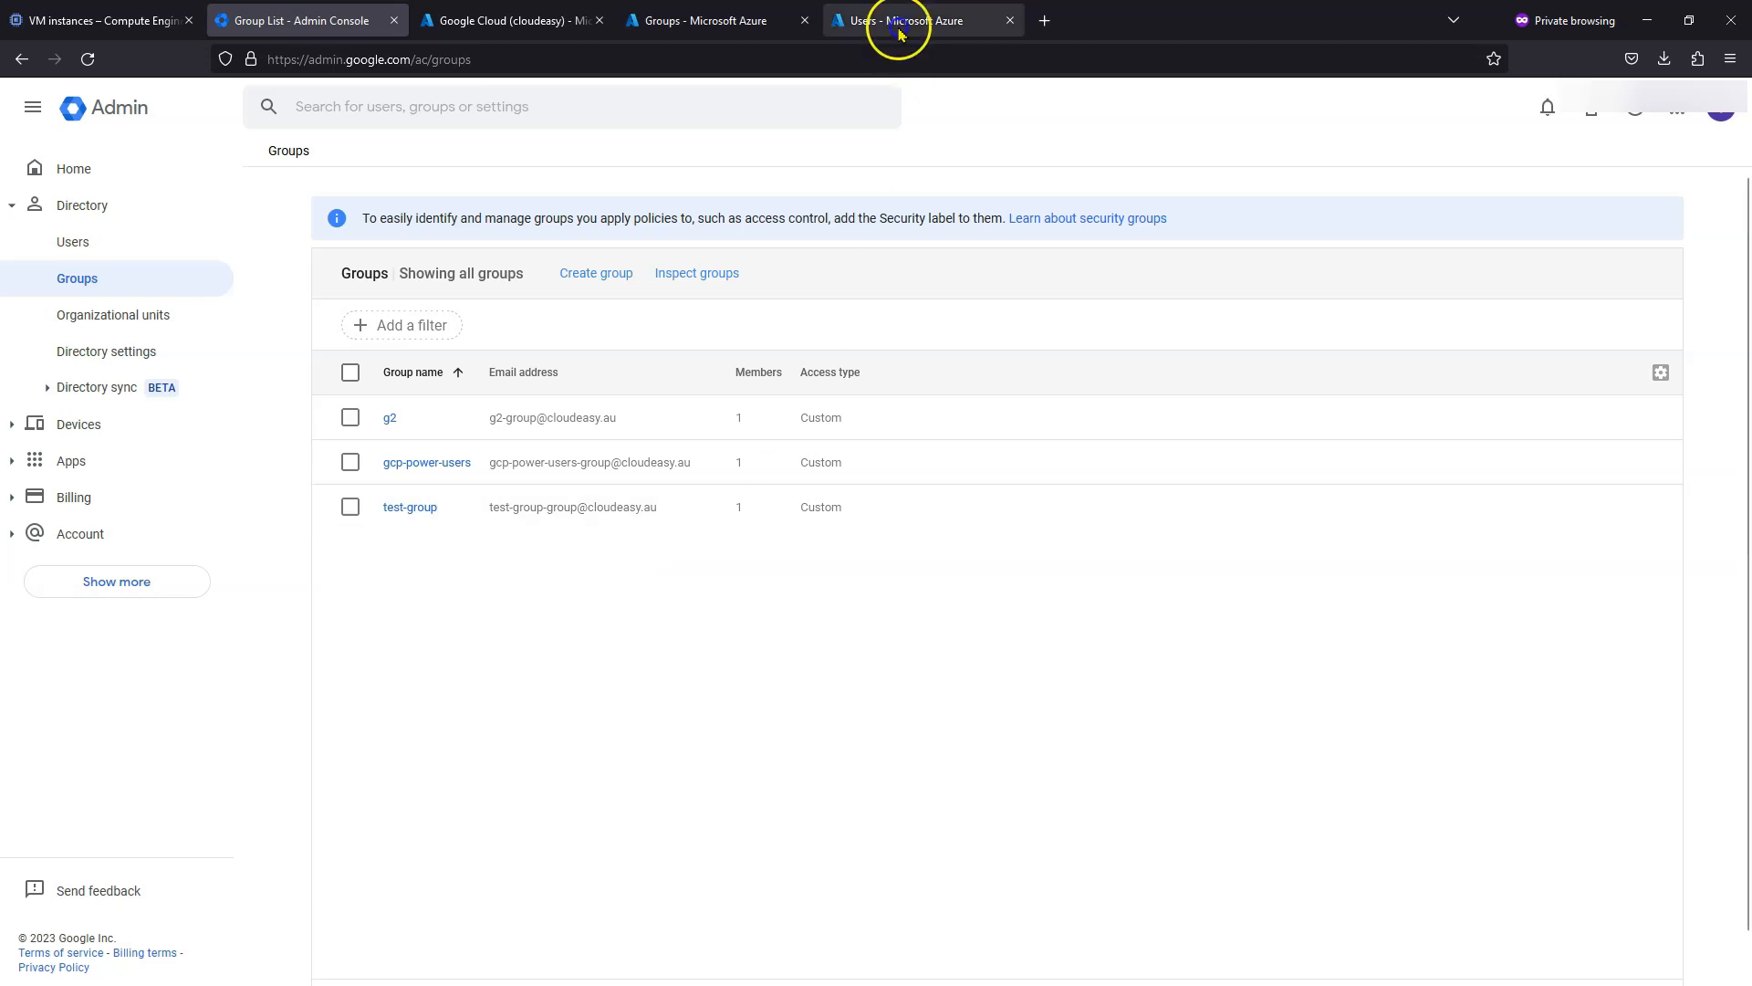
click(698, 20)
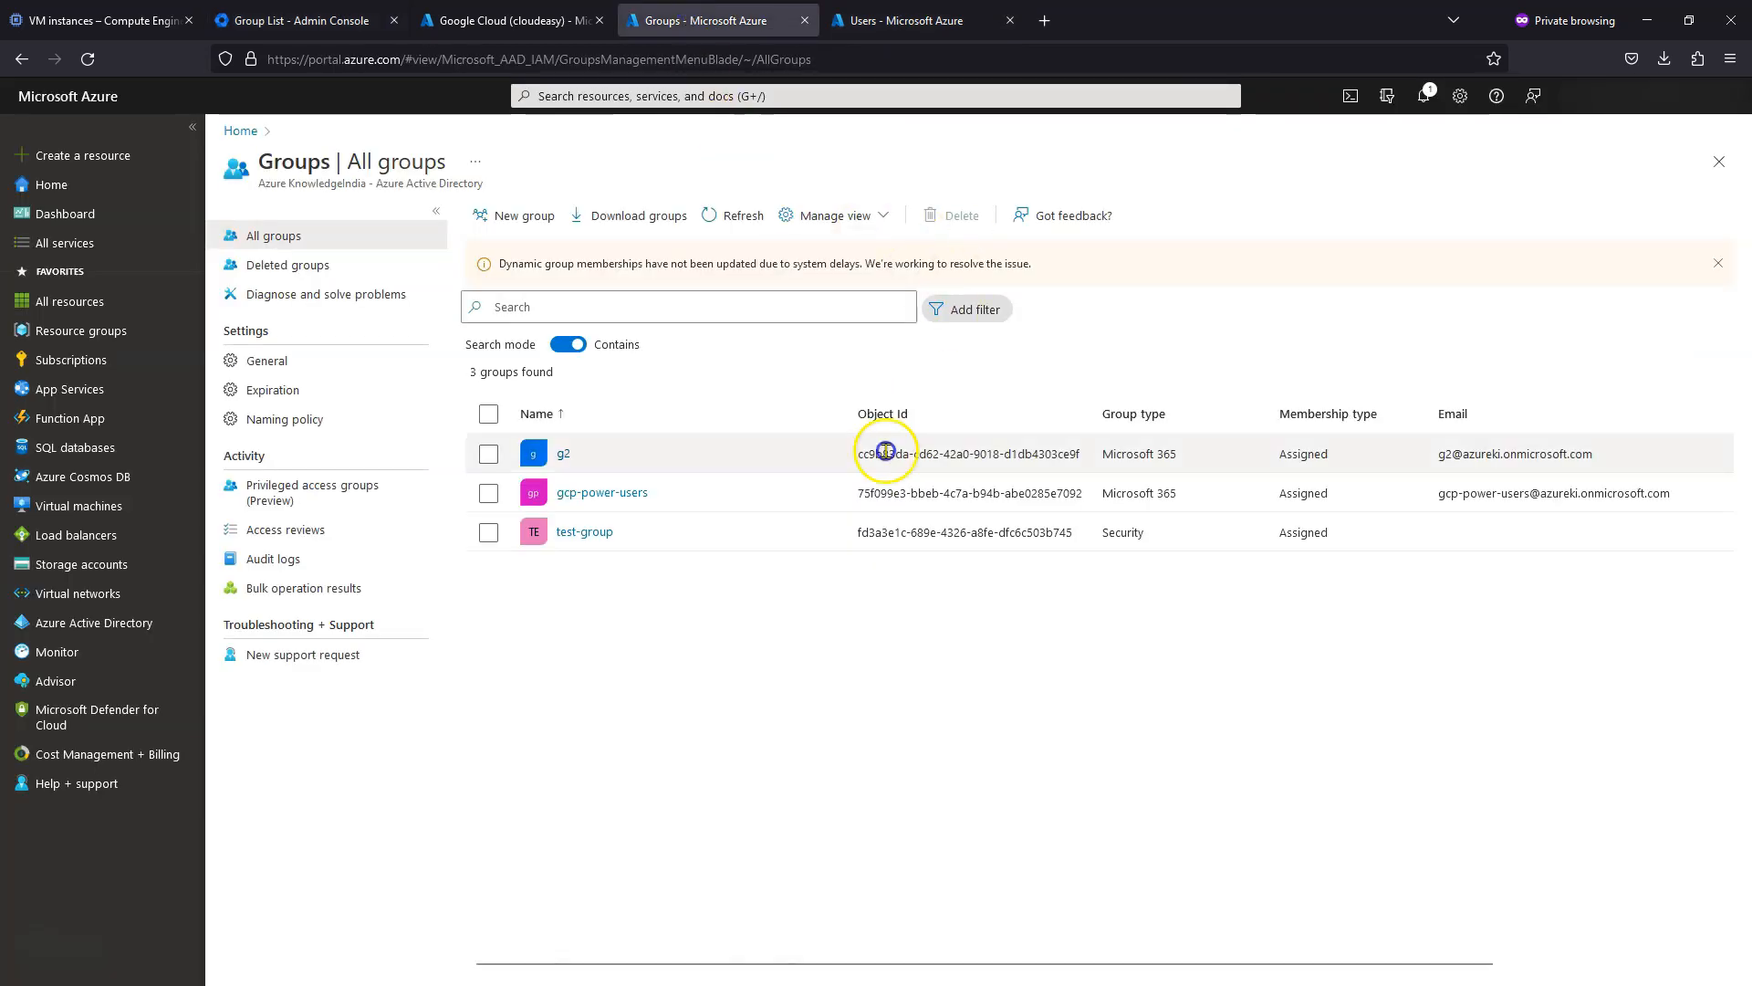
- Start creating a new internal user from the Azure Users list
click(695, 631)
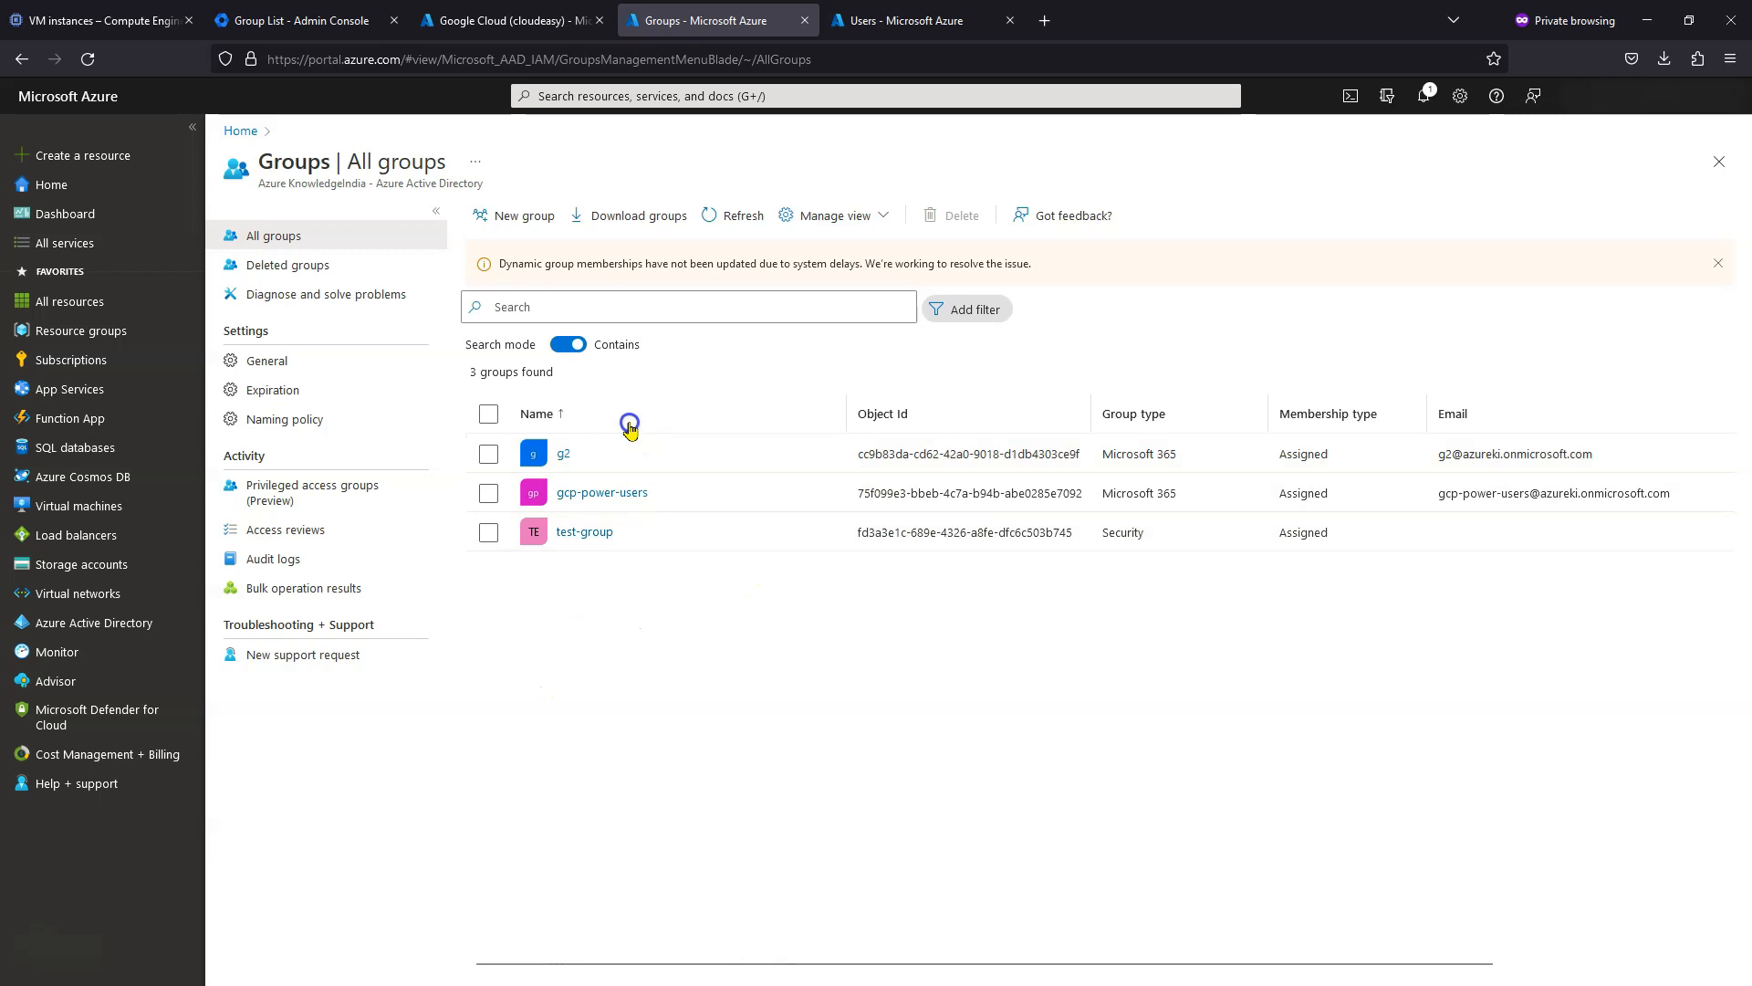
click(904, 20)
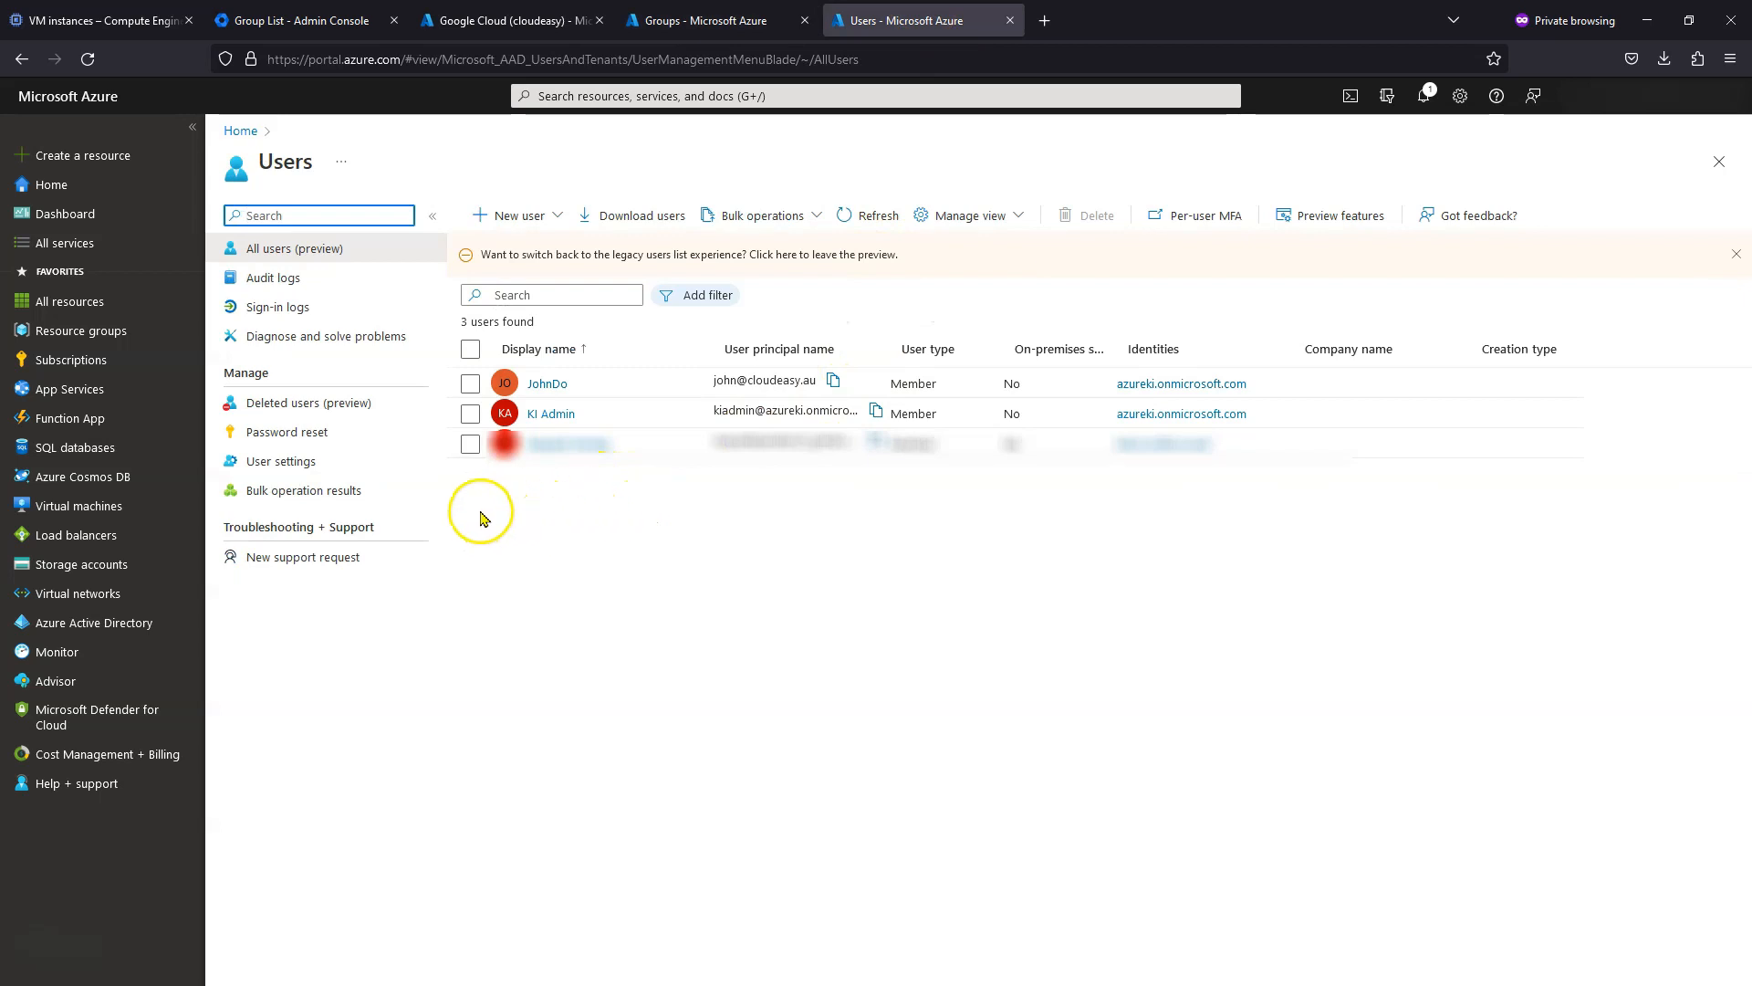
click(520, 225)
click(546, 267)
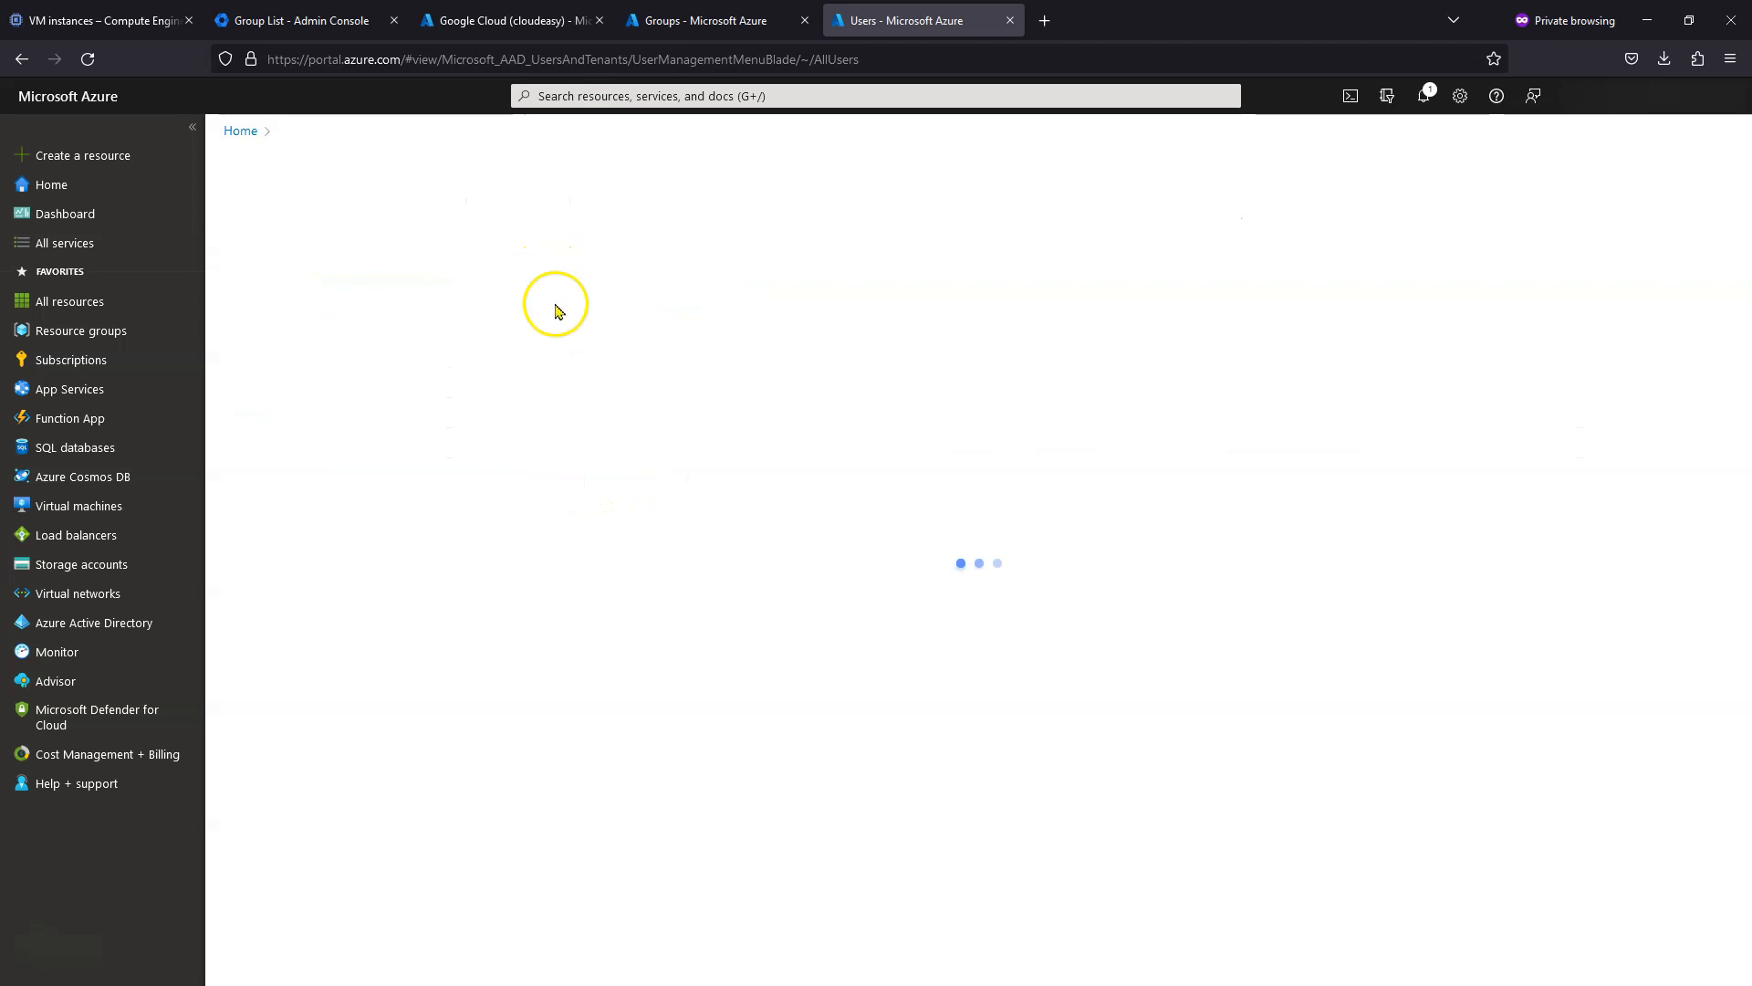
- Enter the user name and display name, paste a custom initial password, and submit the user
click(536, 570)
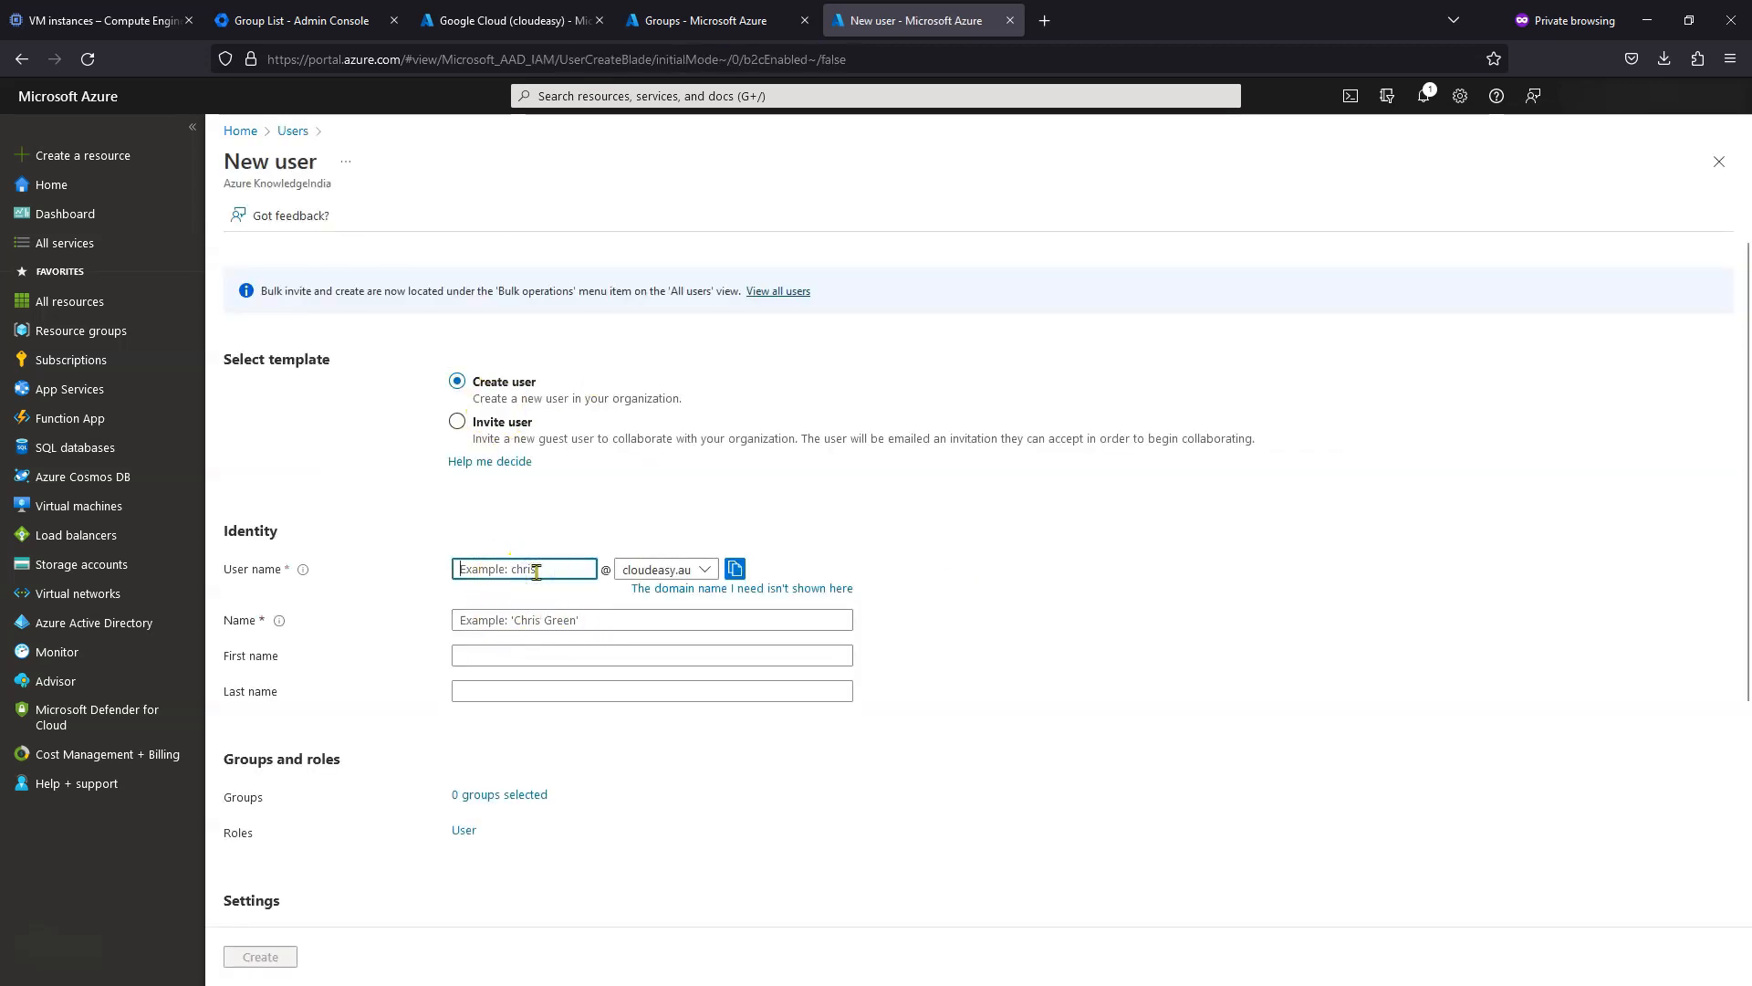
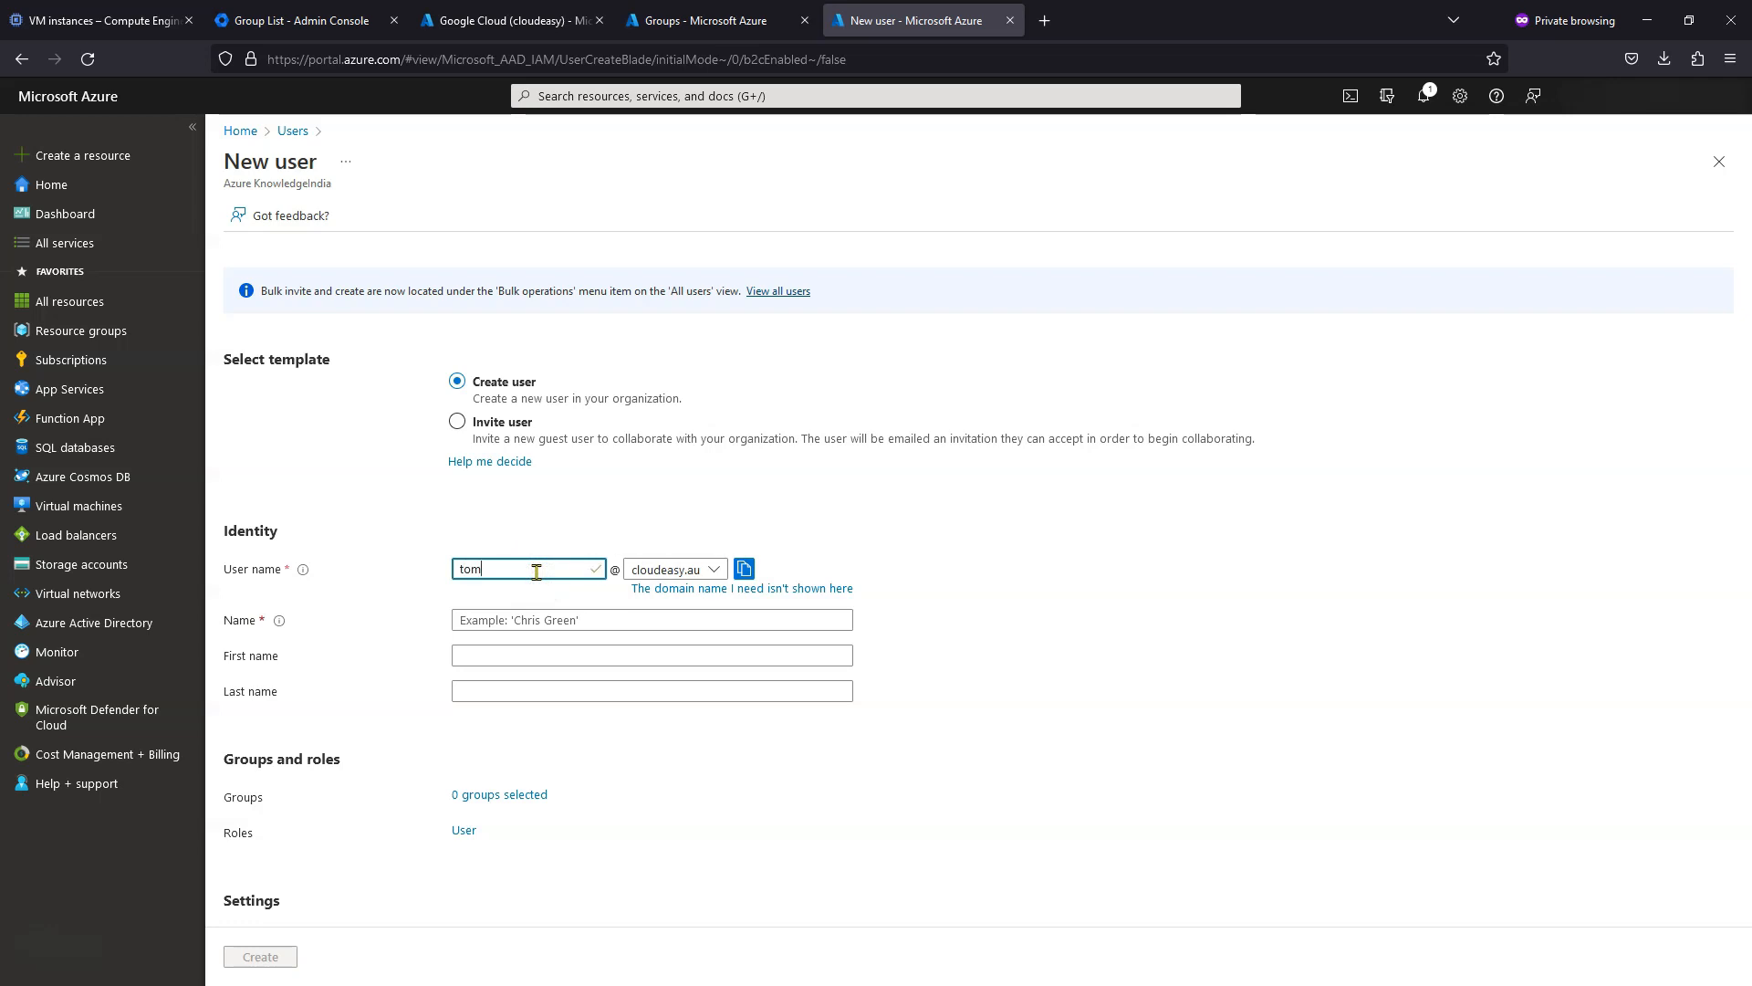
key(Tab)
key(Tab)
key(Tab)
key(Tab)
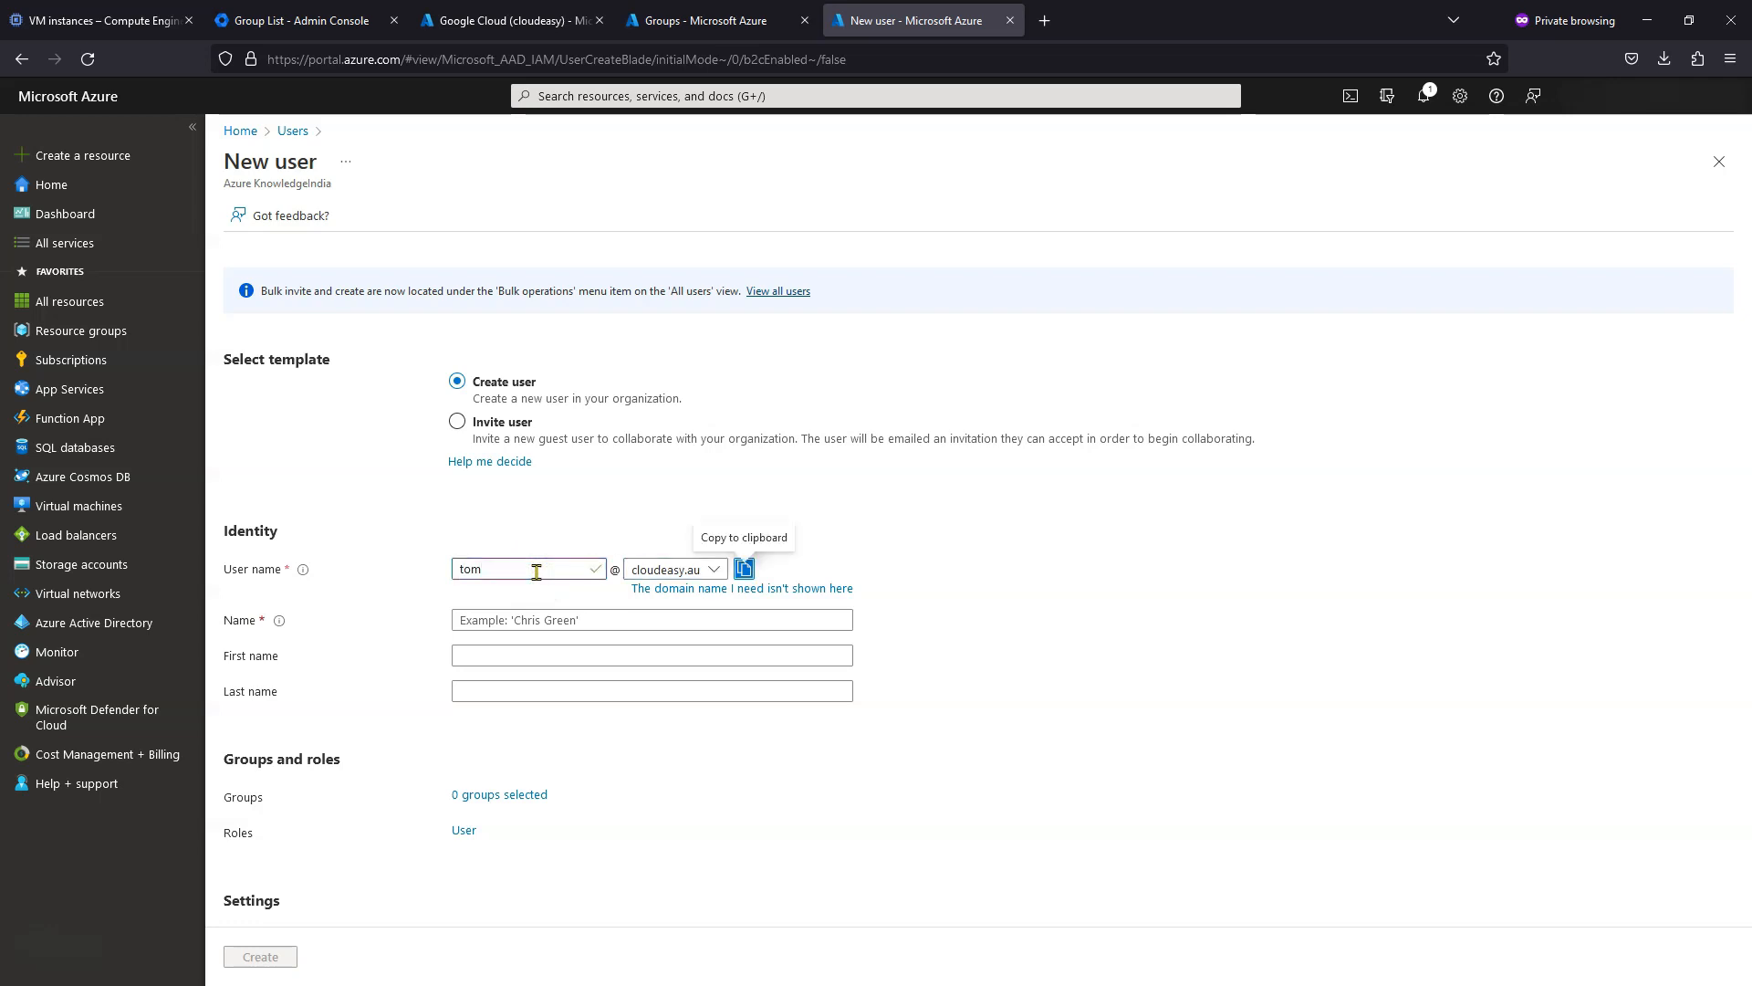
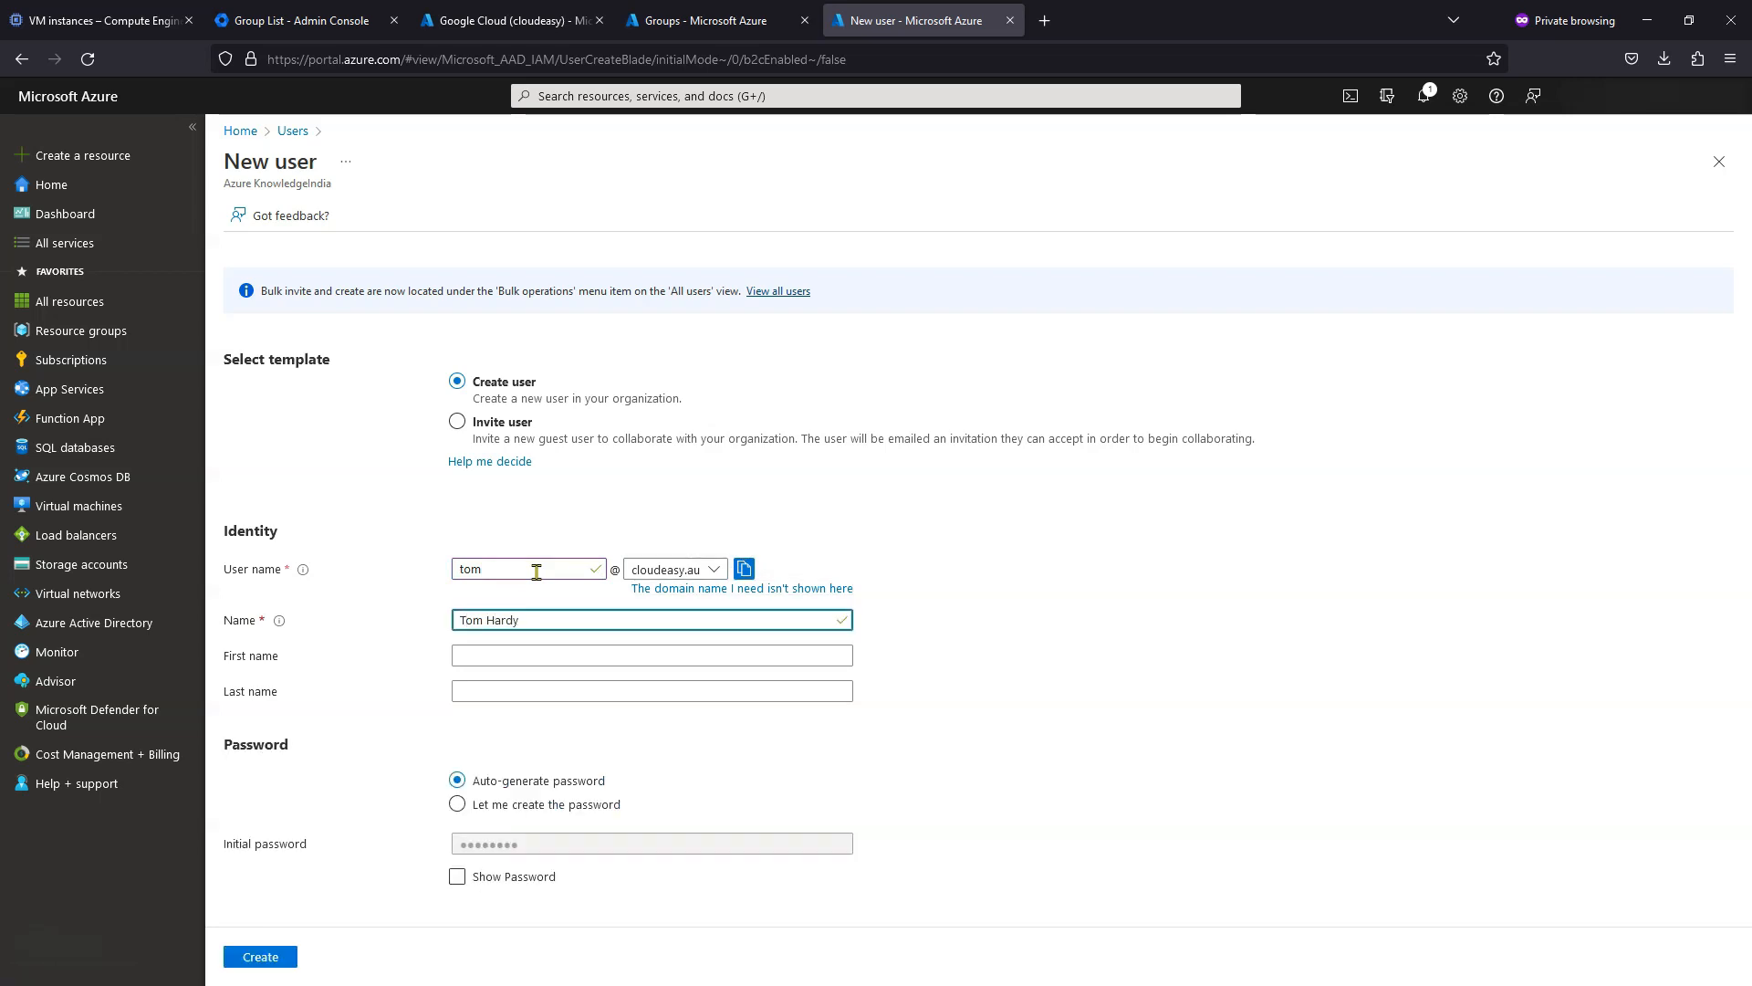
key(Tab)
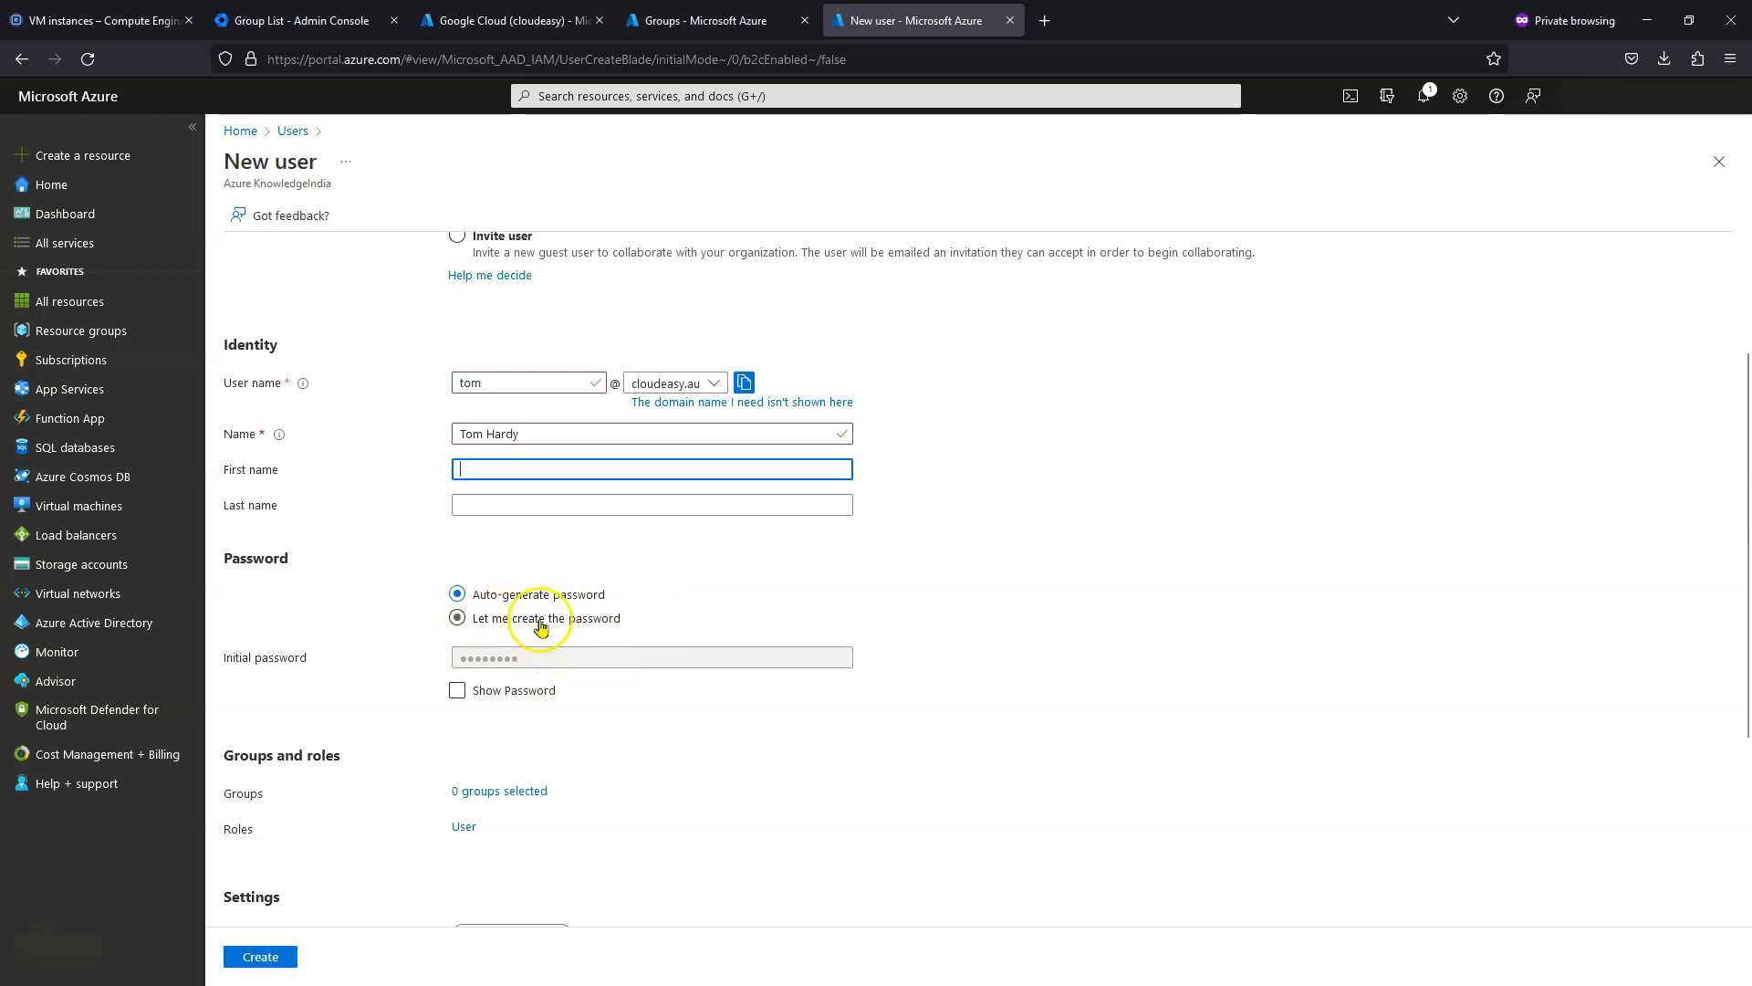
click(458, 620)
click(559, 661)
key(ctrl+v)
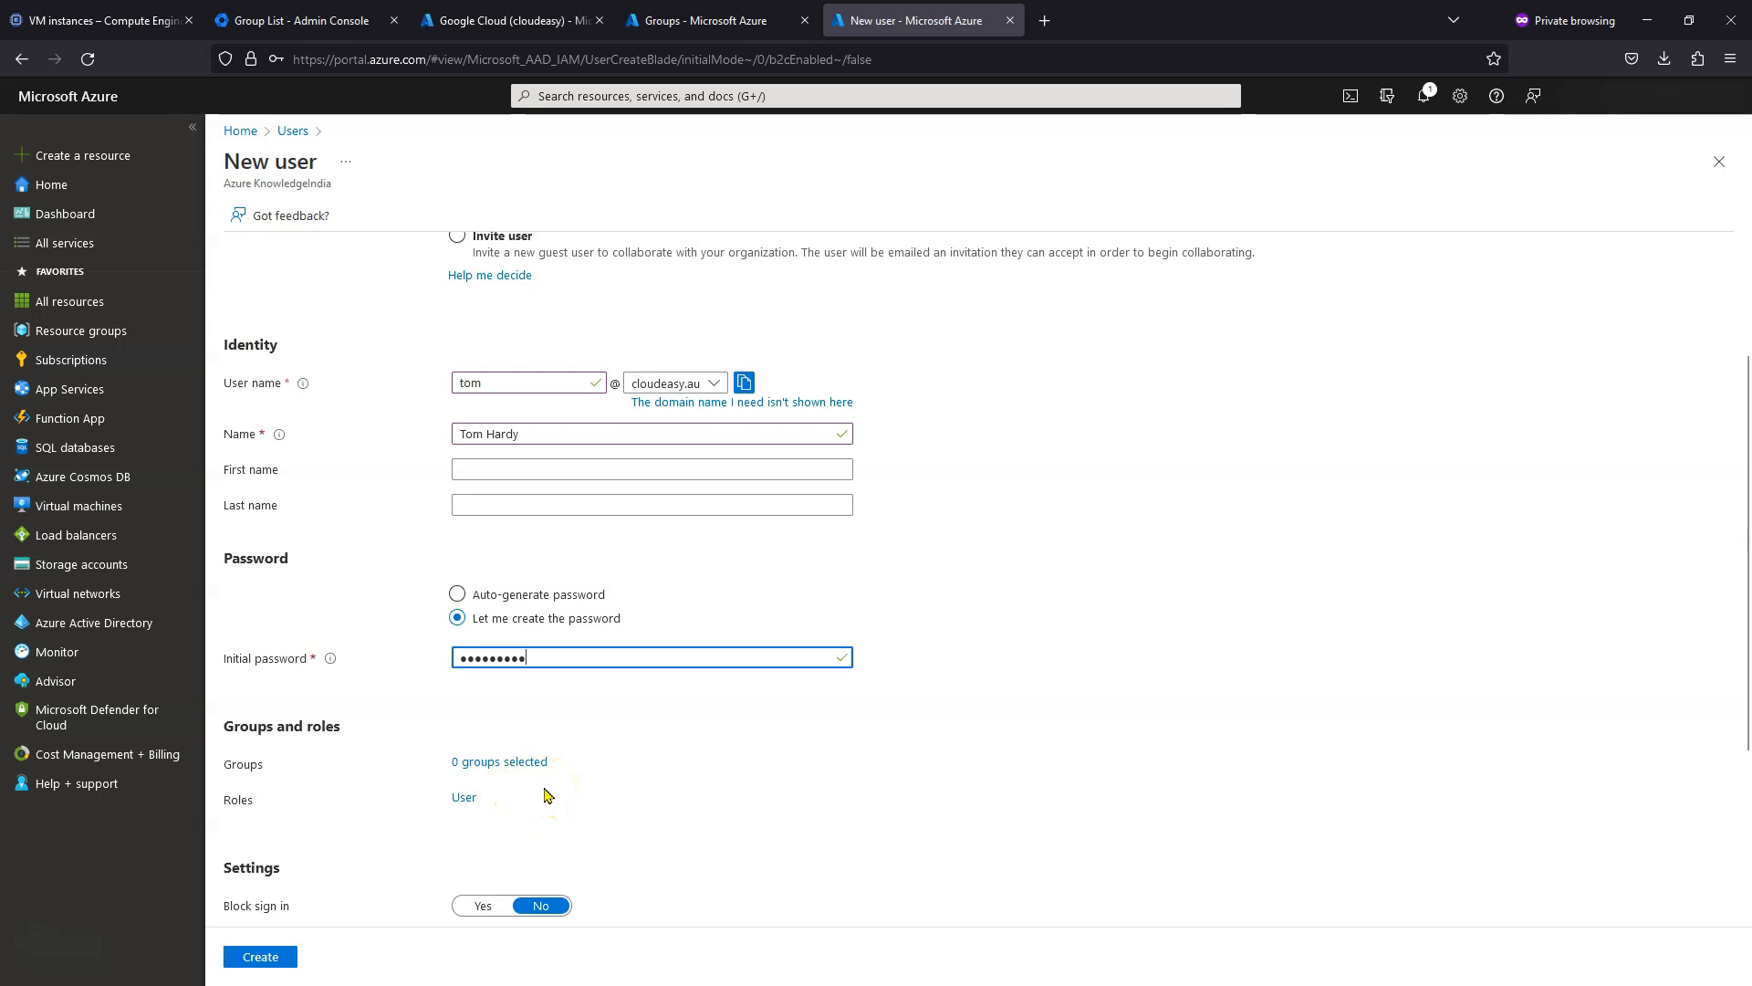
scroll(566, 803, down, 3)
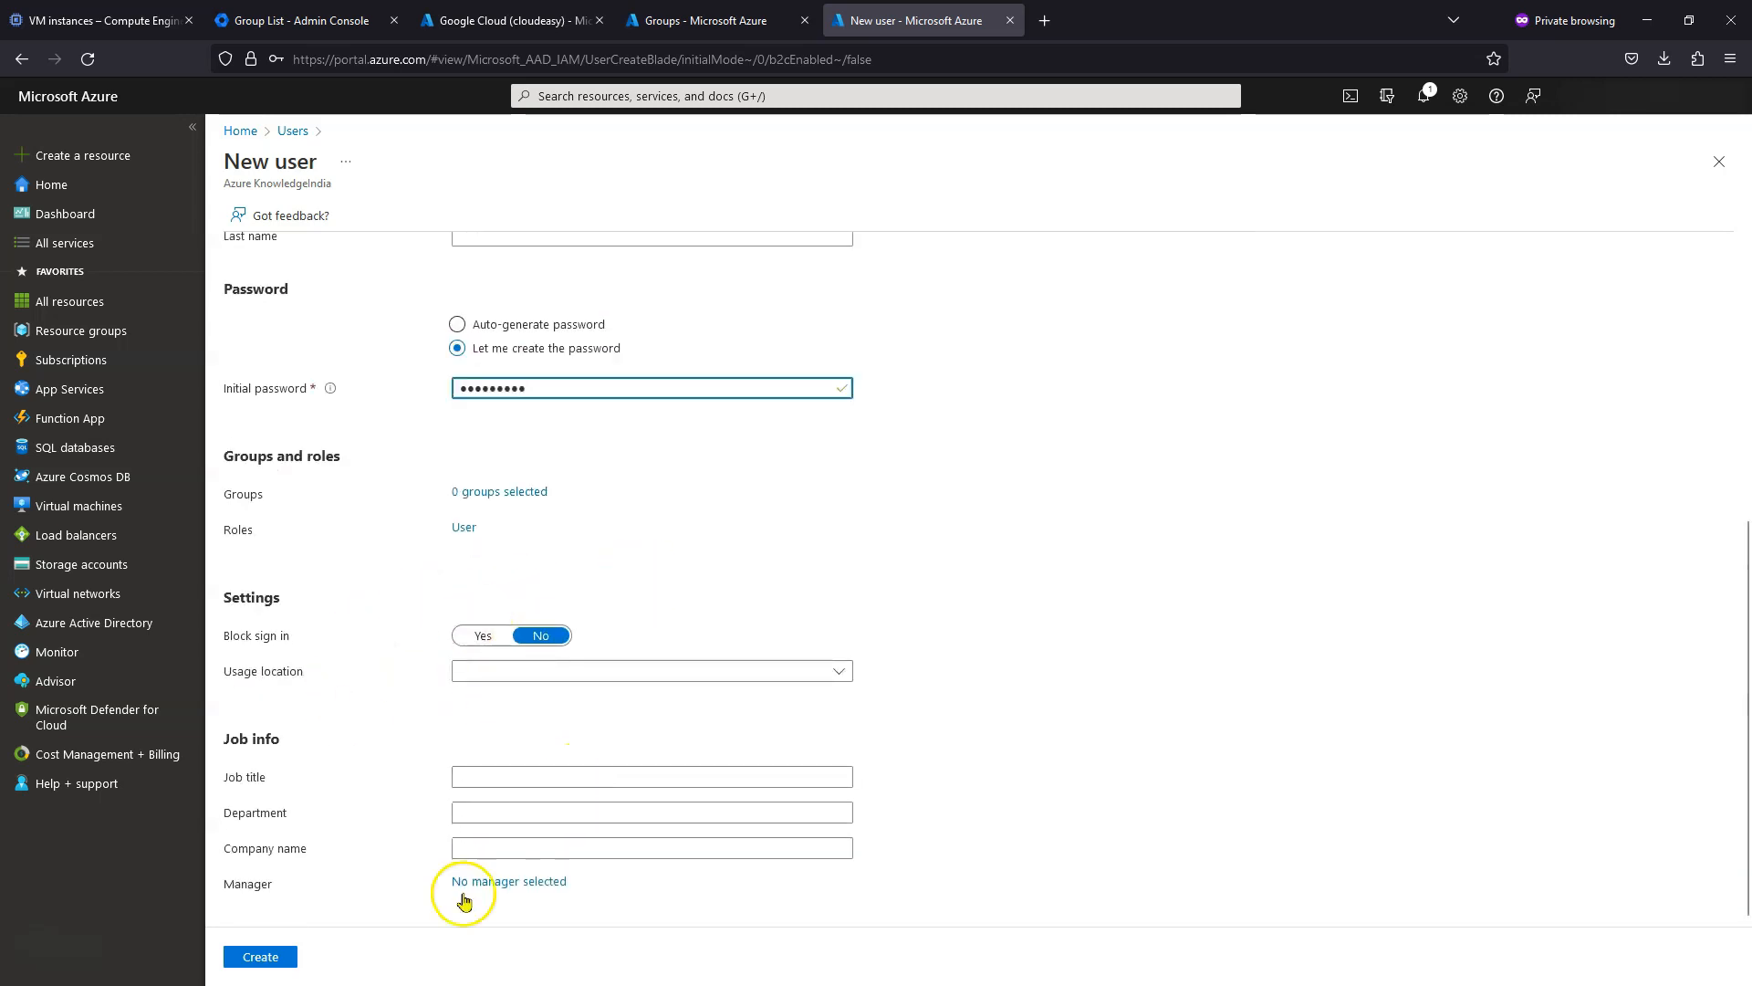
click(263, 960)
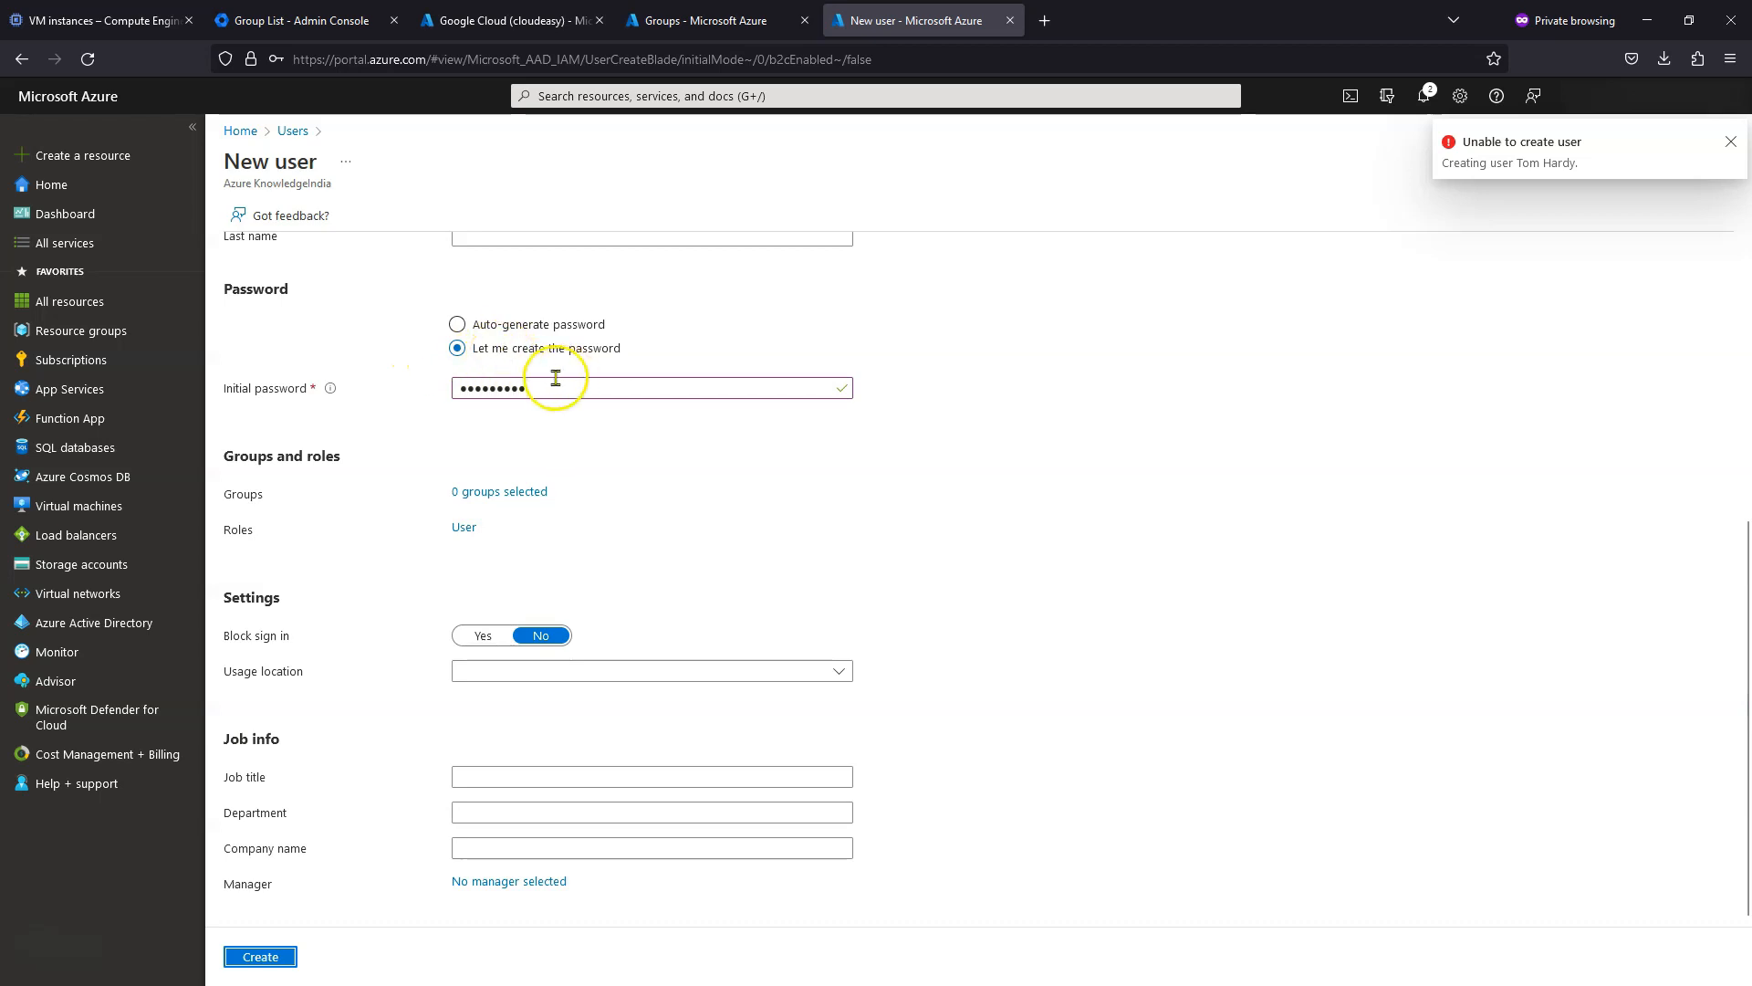
- Create the user with an auto-generated password instead
click(458, 325)
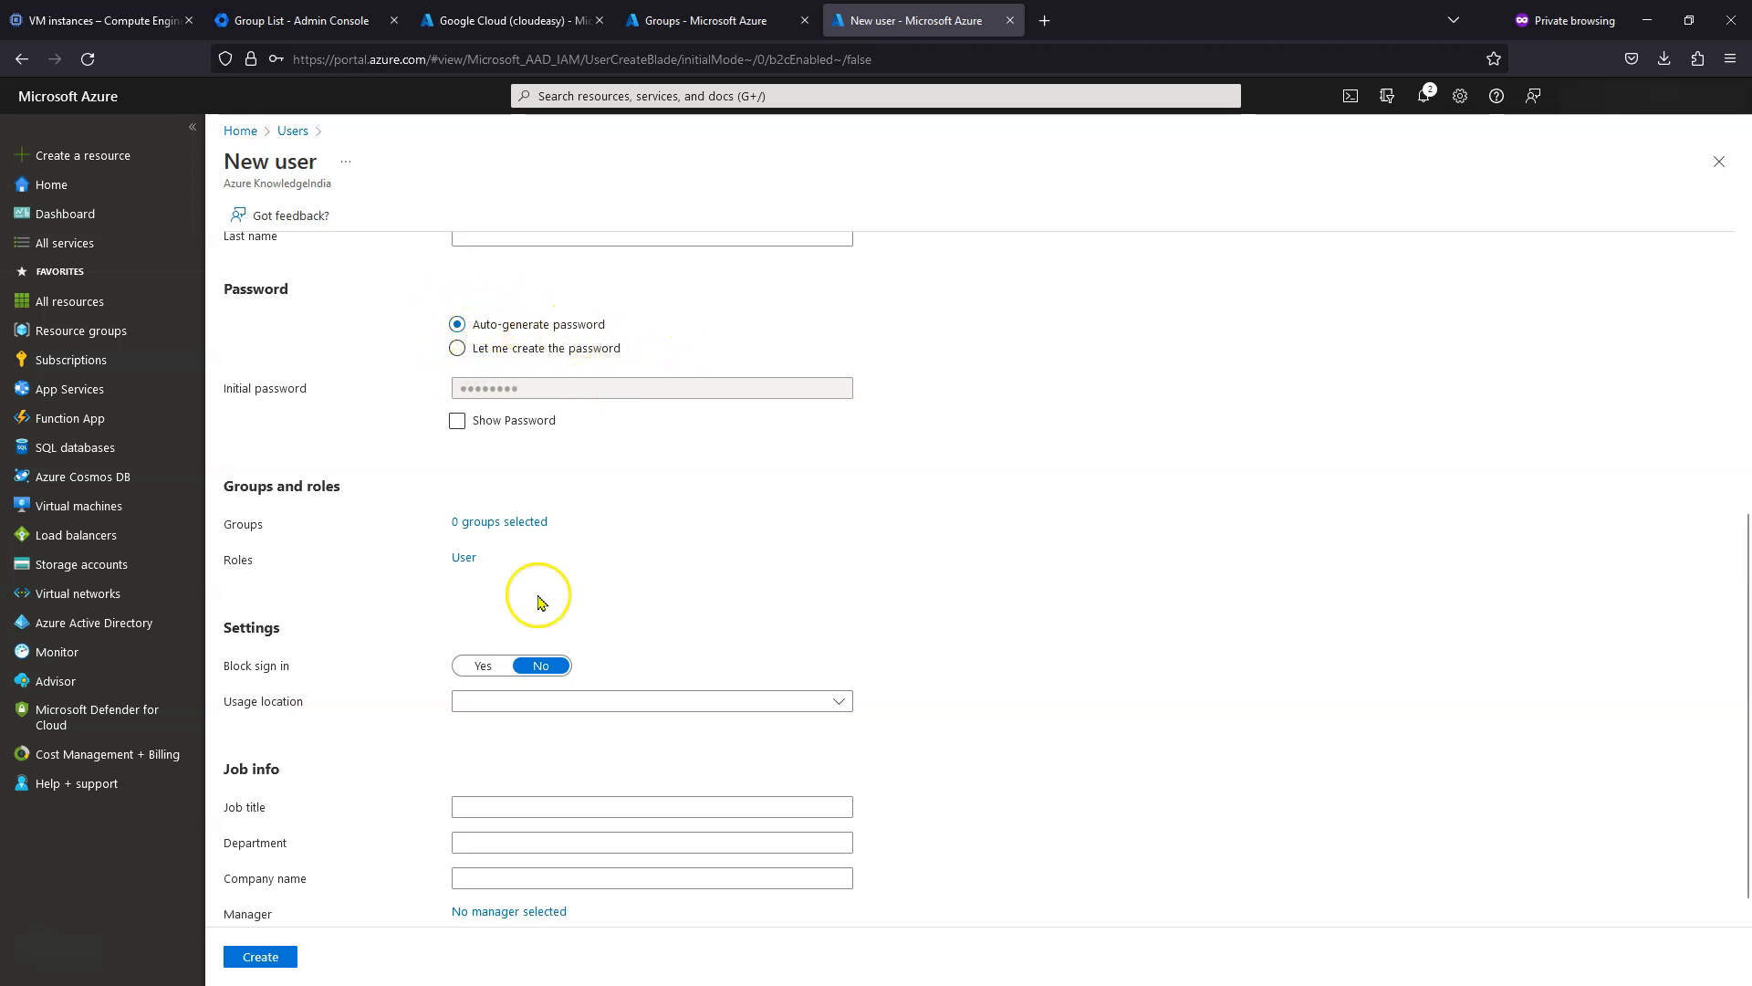
click(279, 963)
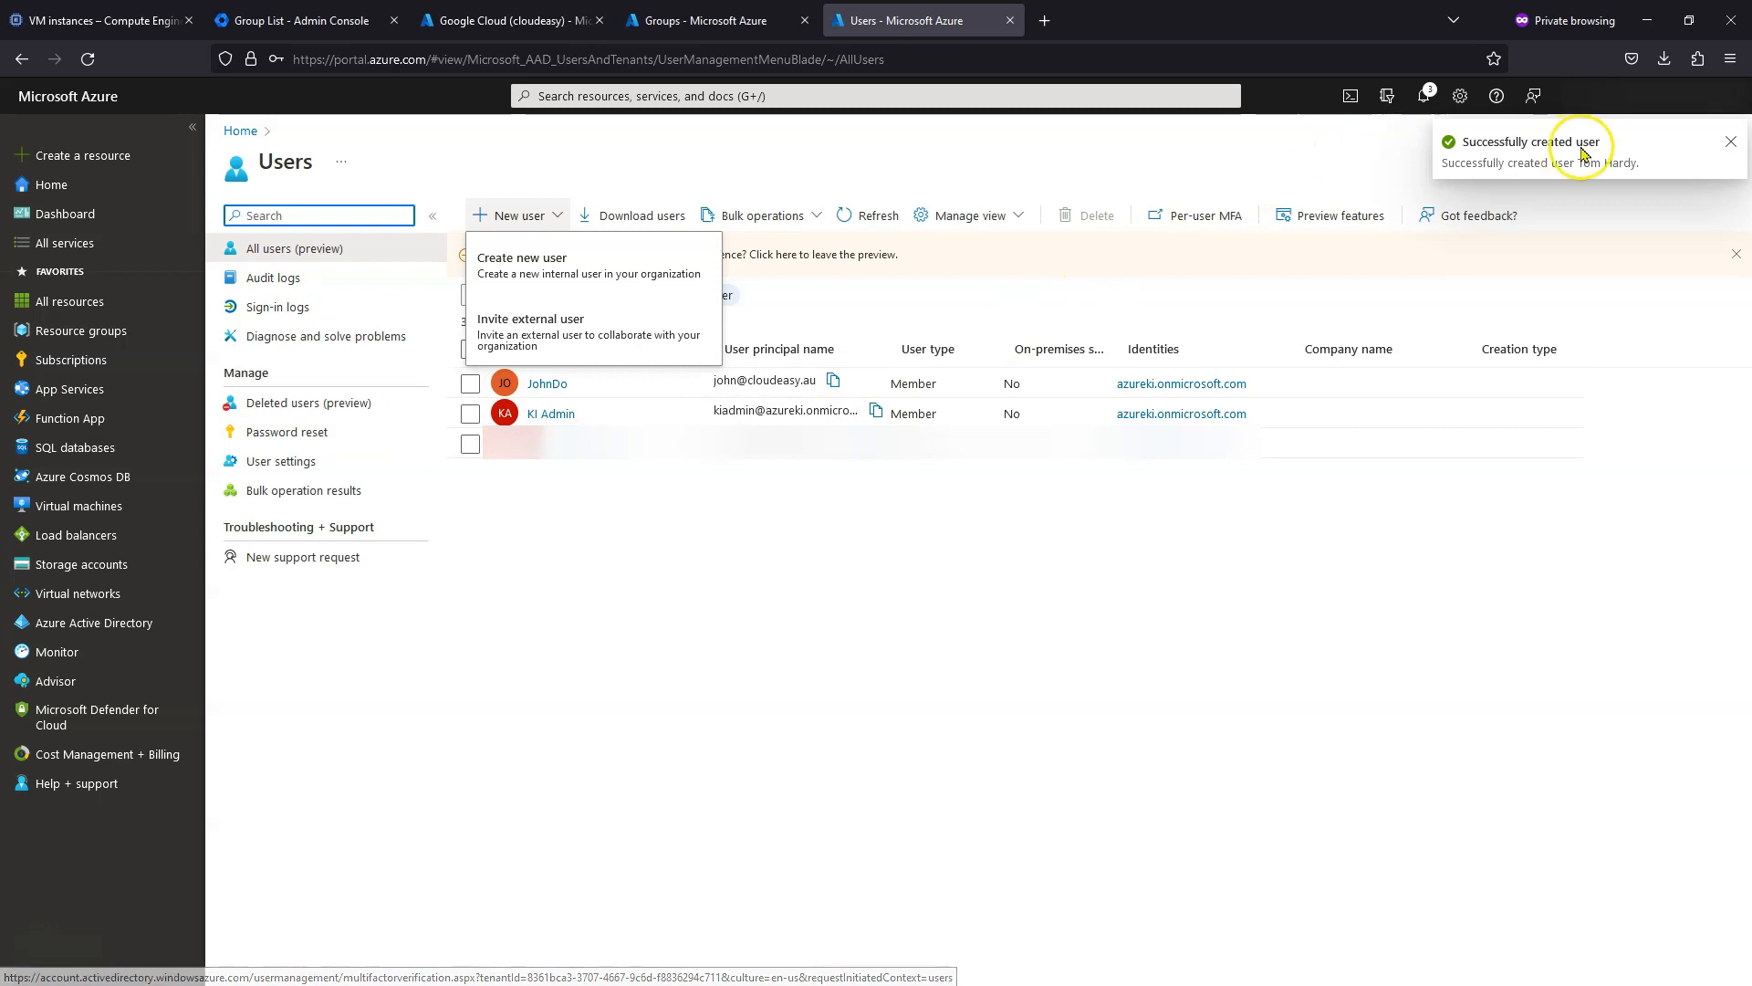
click(576, 634)
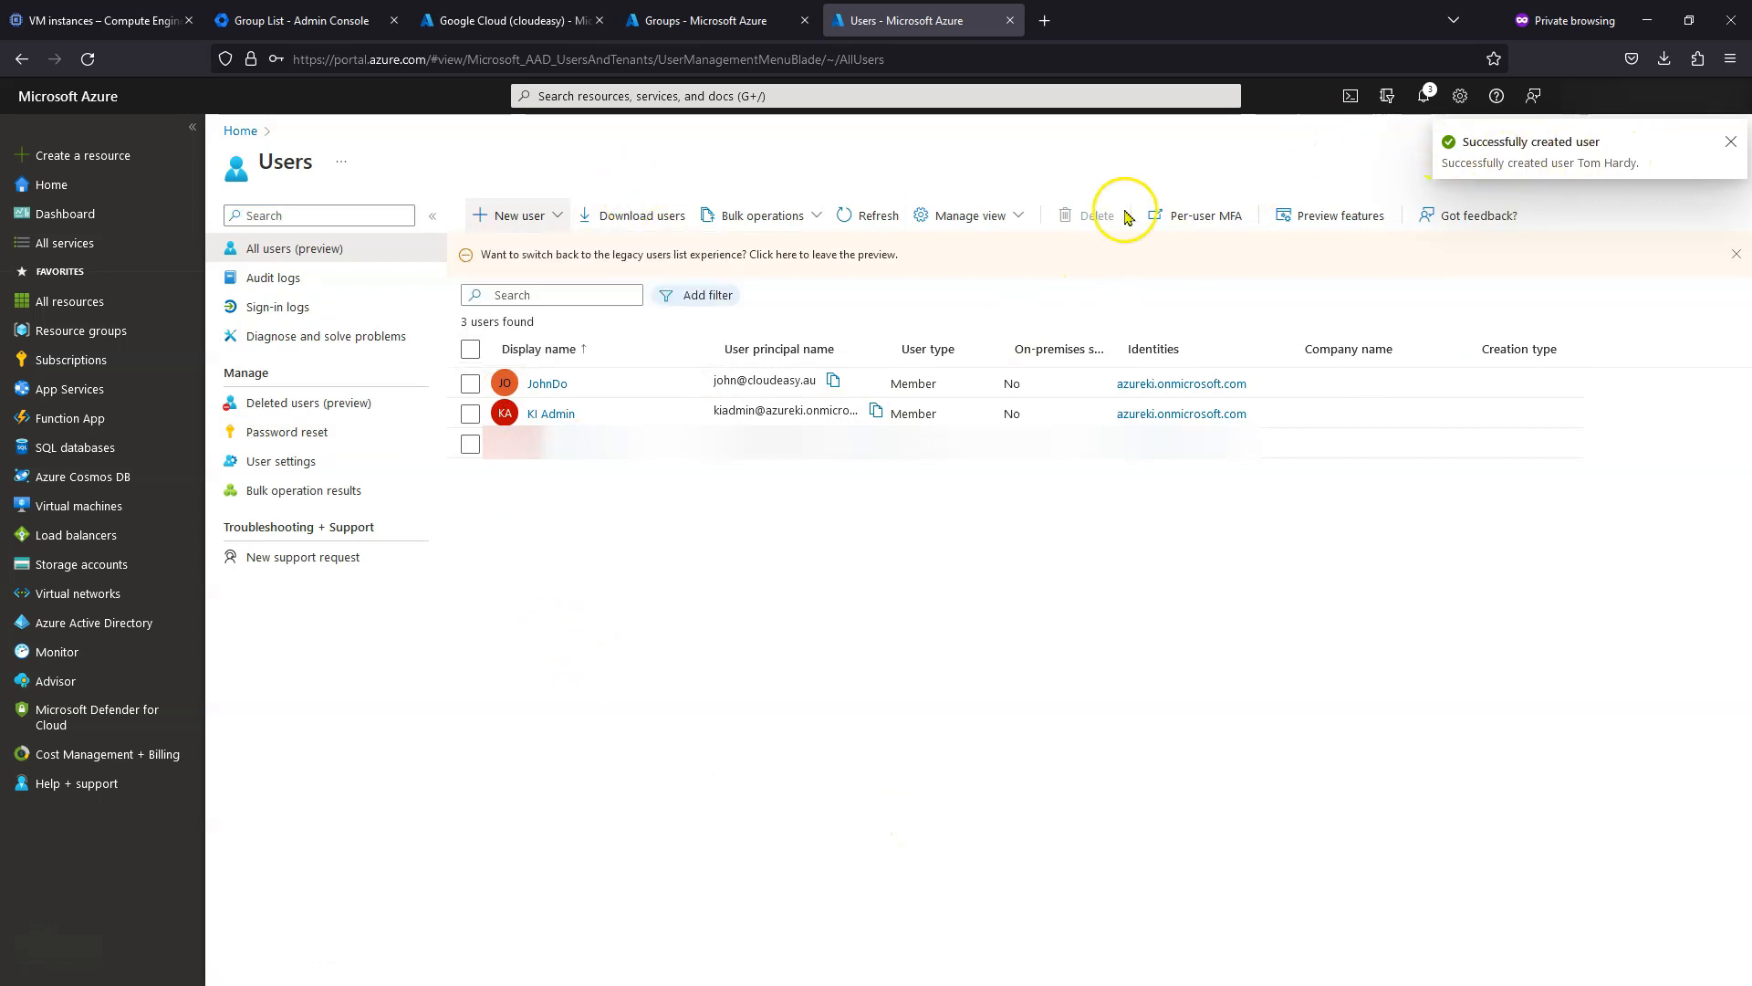
- Reload the Users list to confirm the new cloudeasy.au user, then return to All groups
click(892, 217)
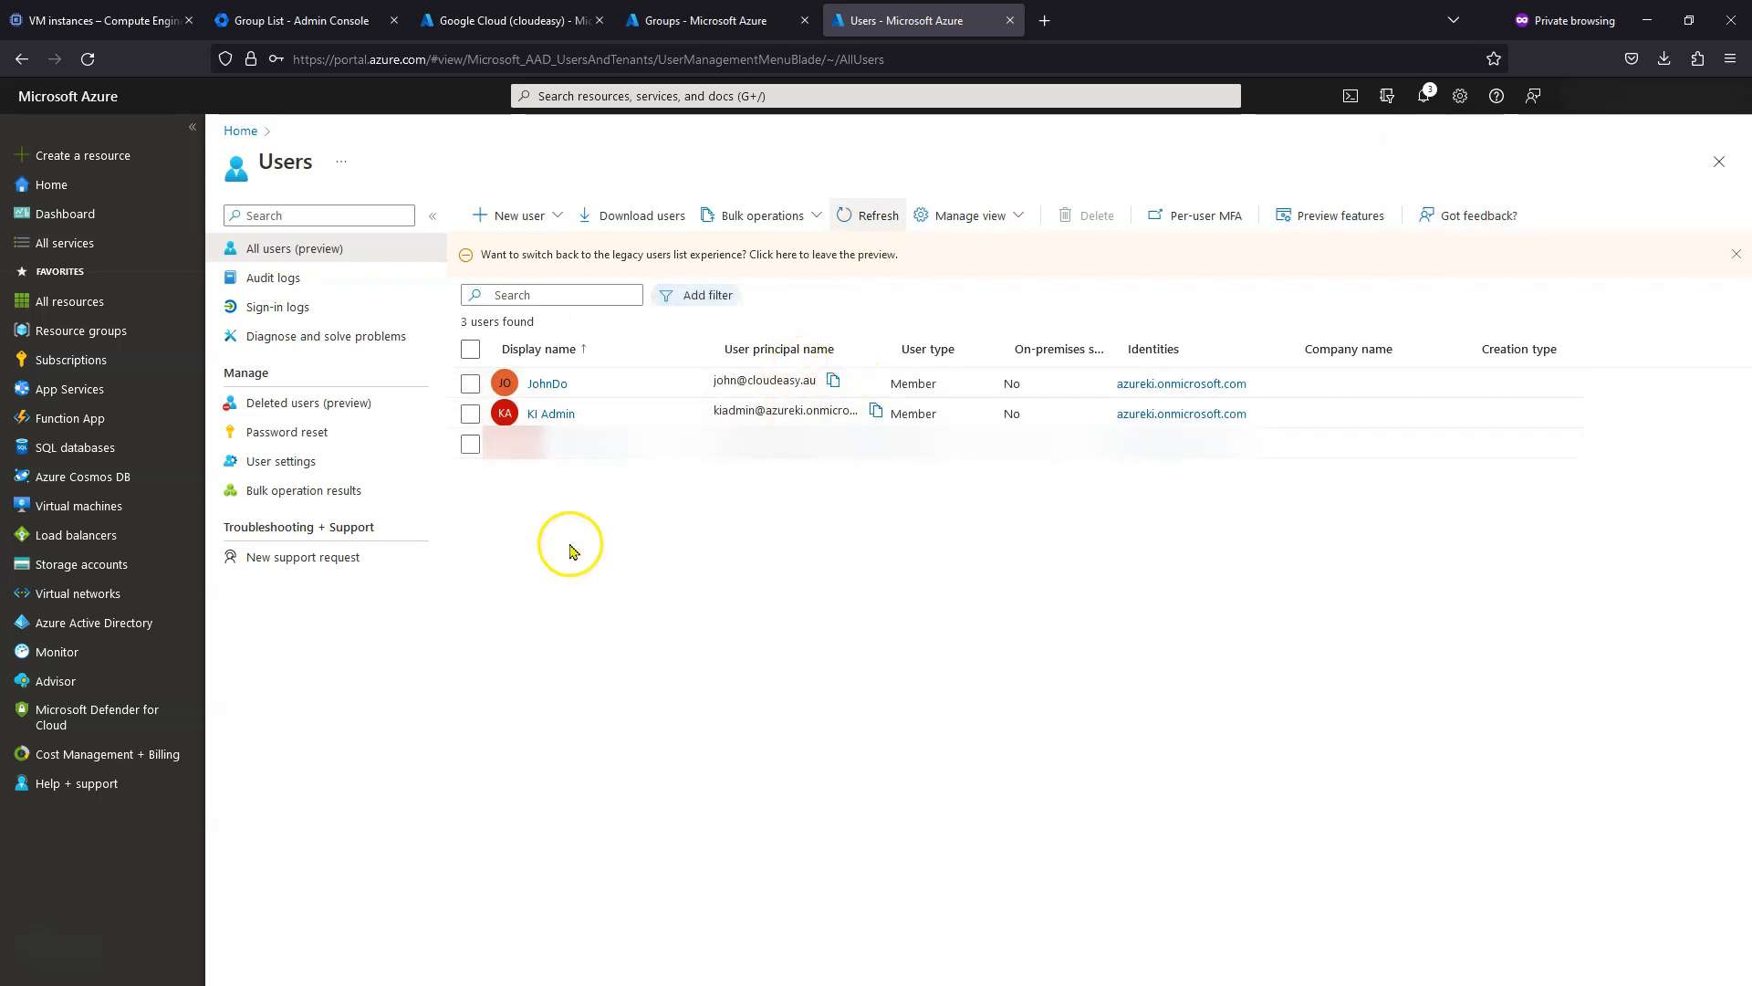
click(877, 219)
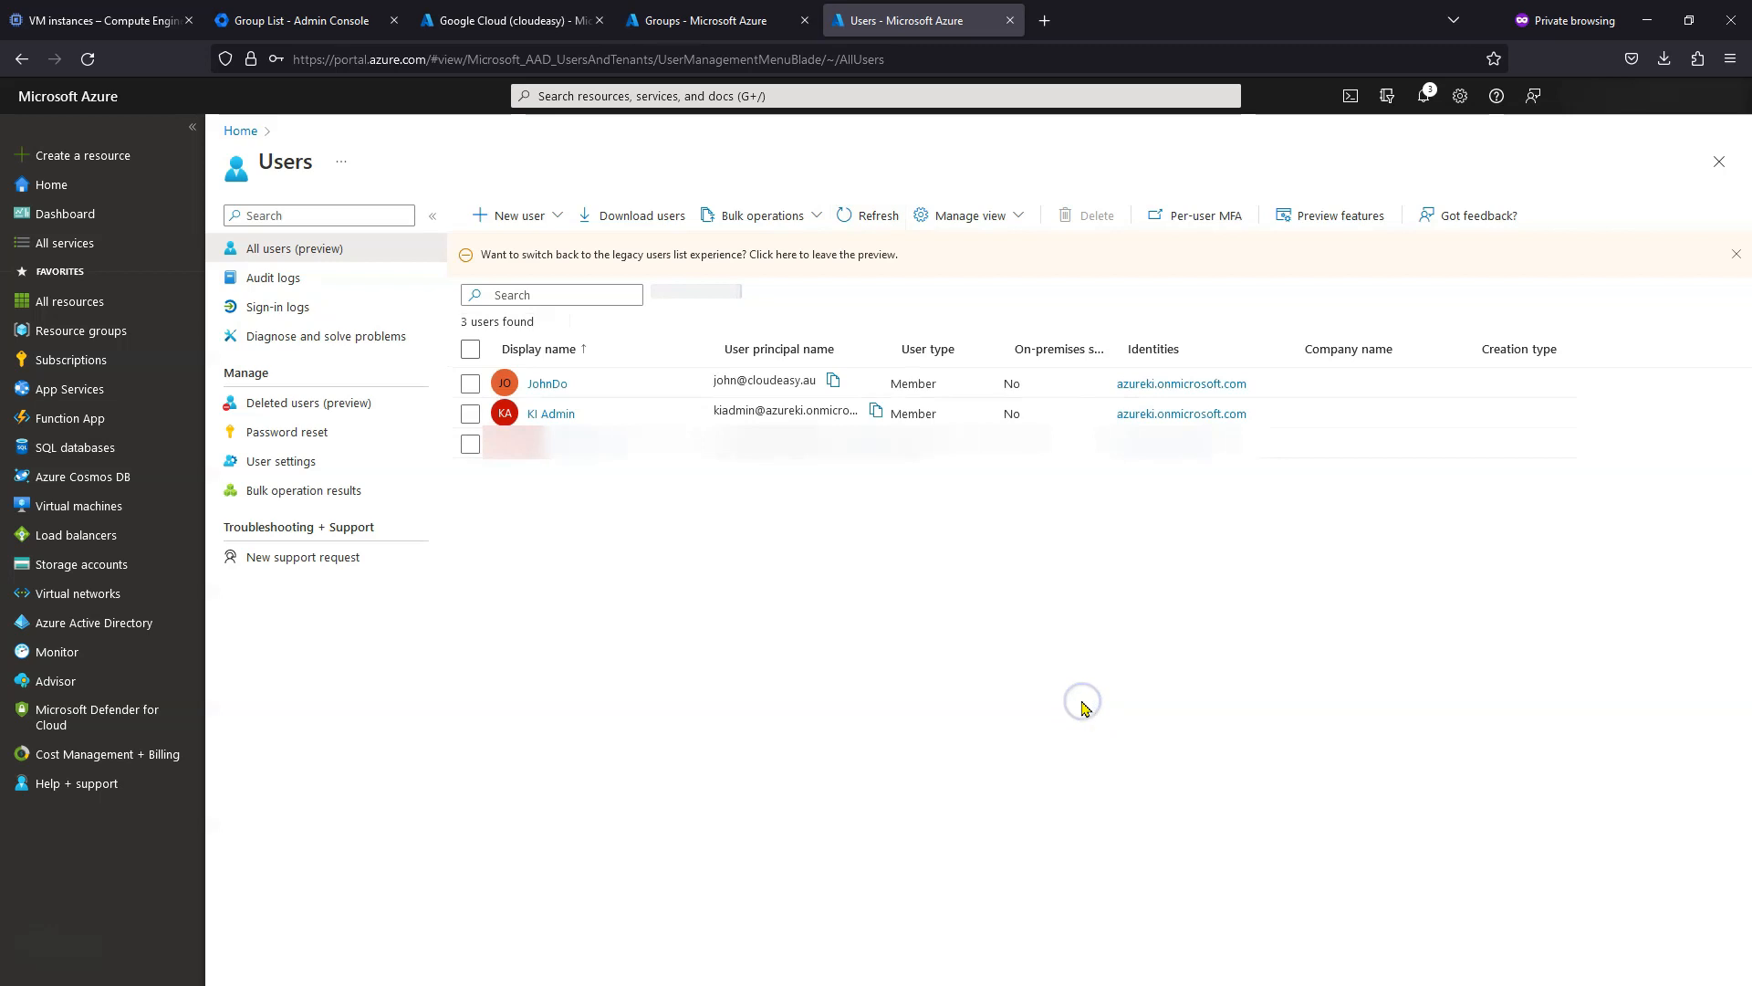
key(F5)
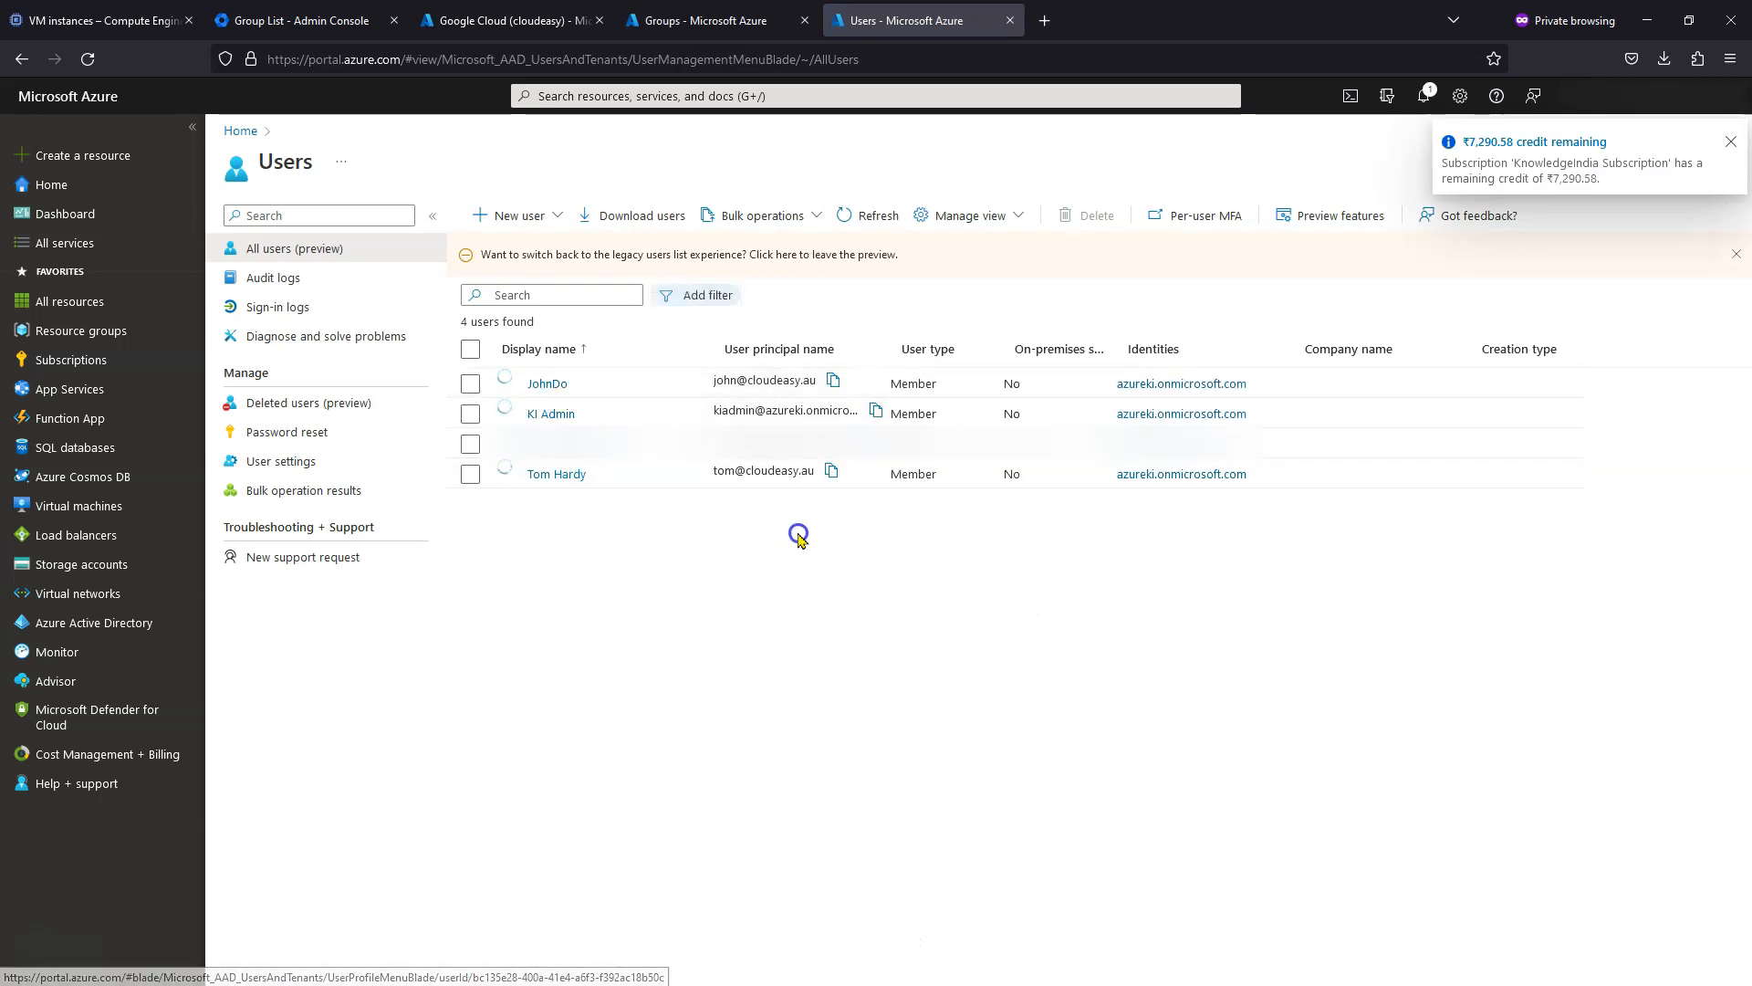
click(712, 20)
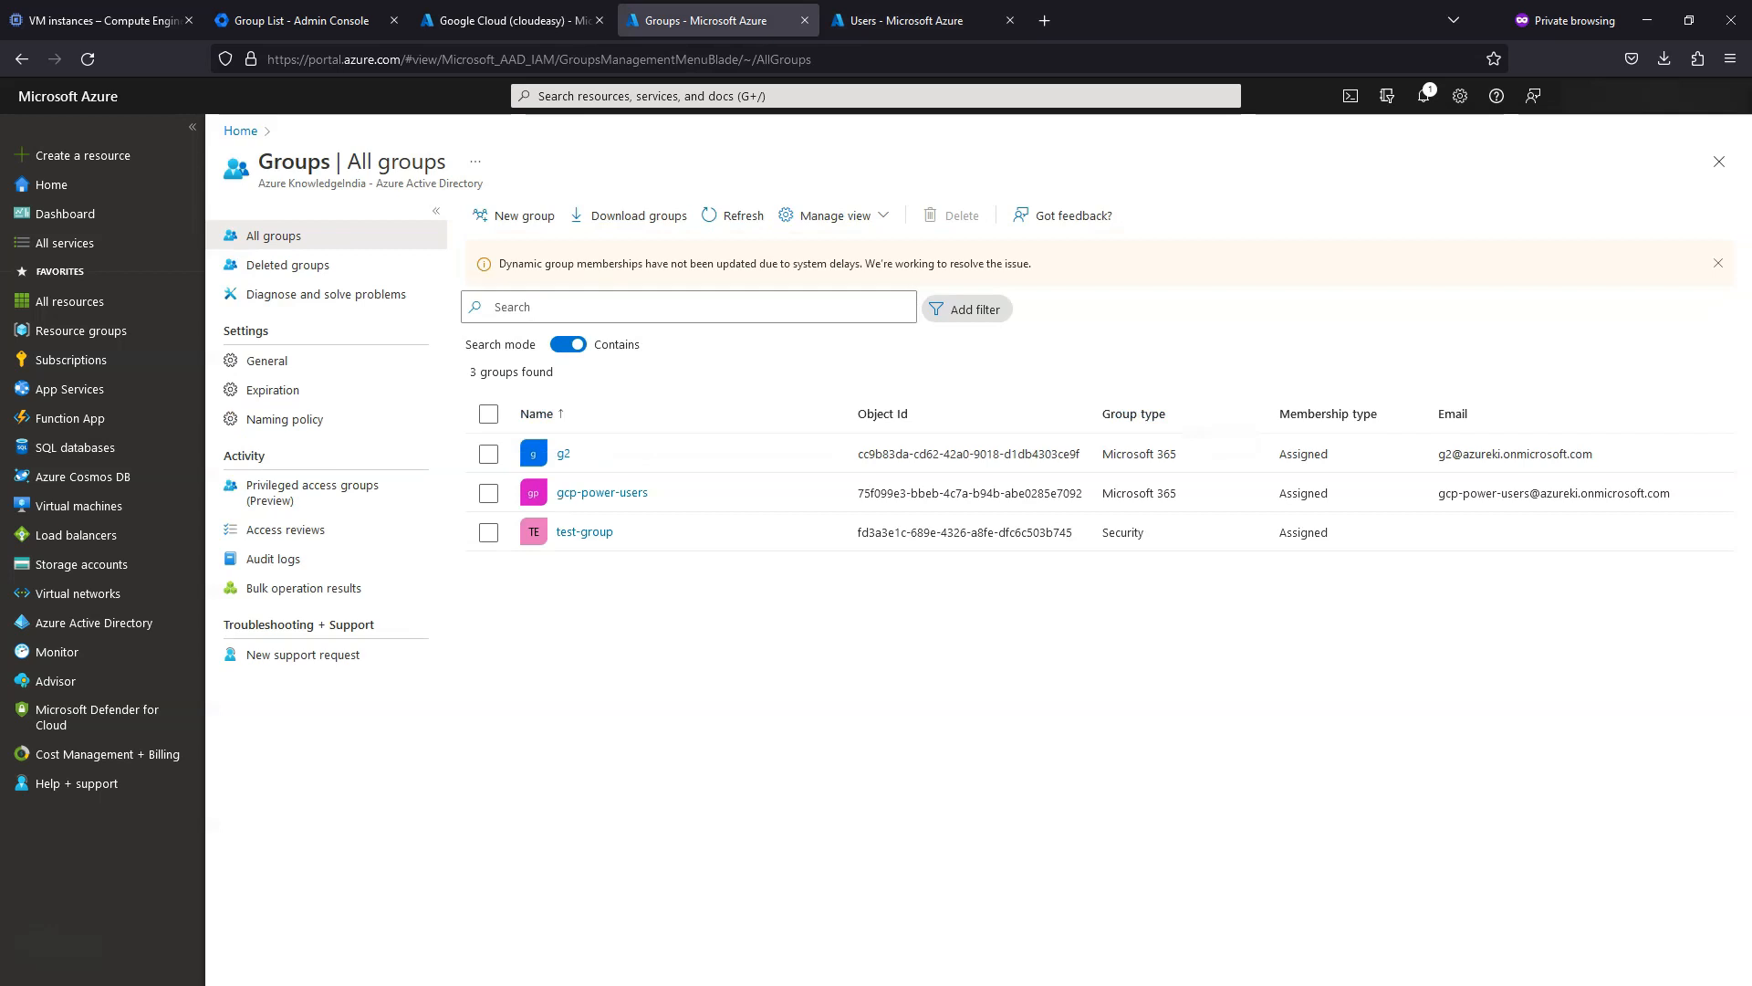
- Unassign the only user from Google Cloud (cloudeasy), then return to the All groups list
click(508, 20)
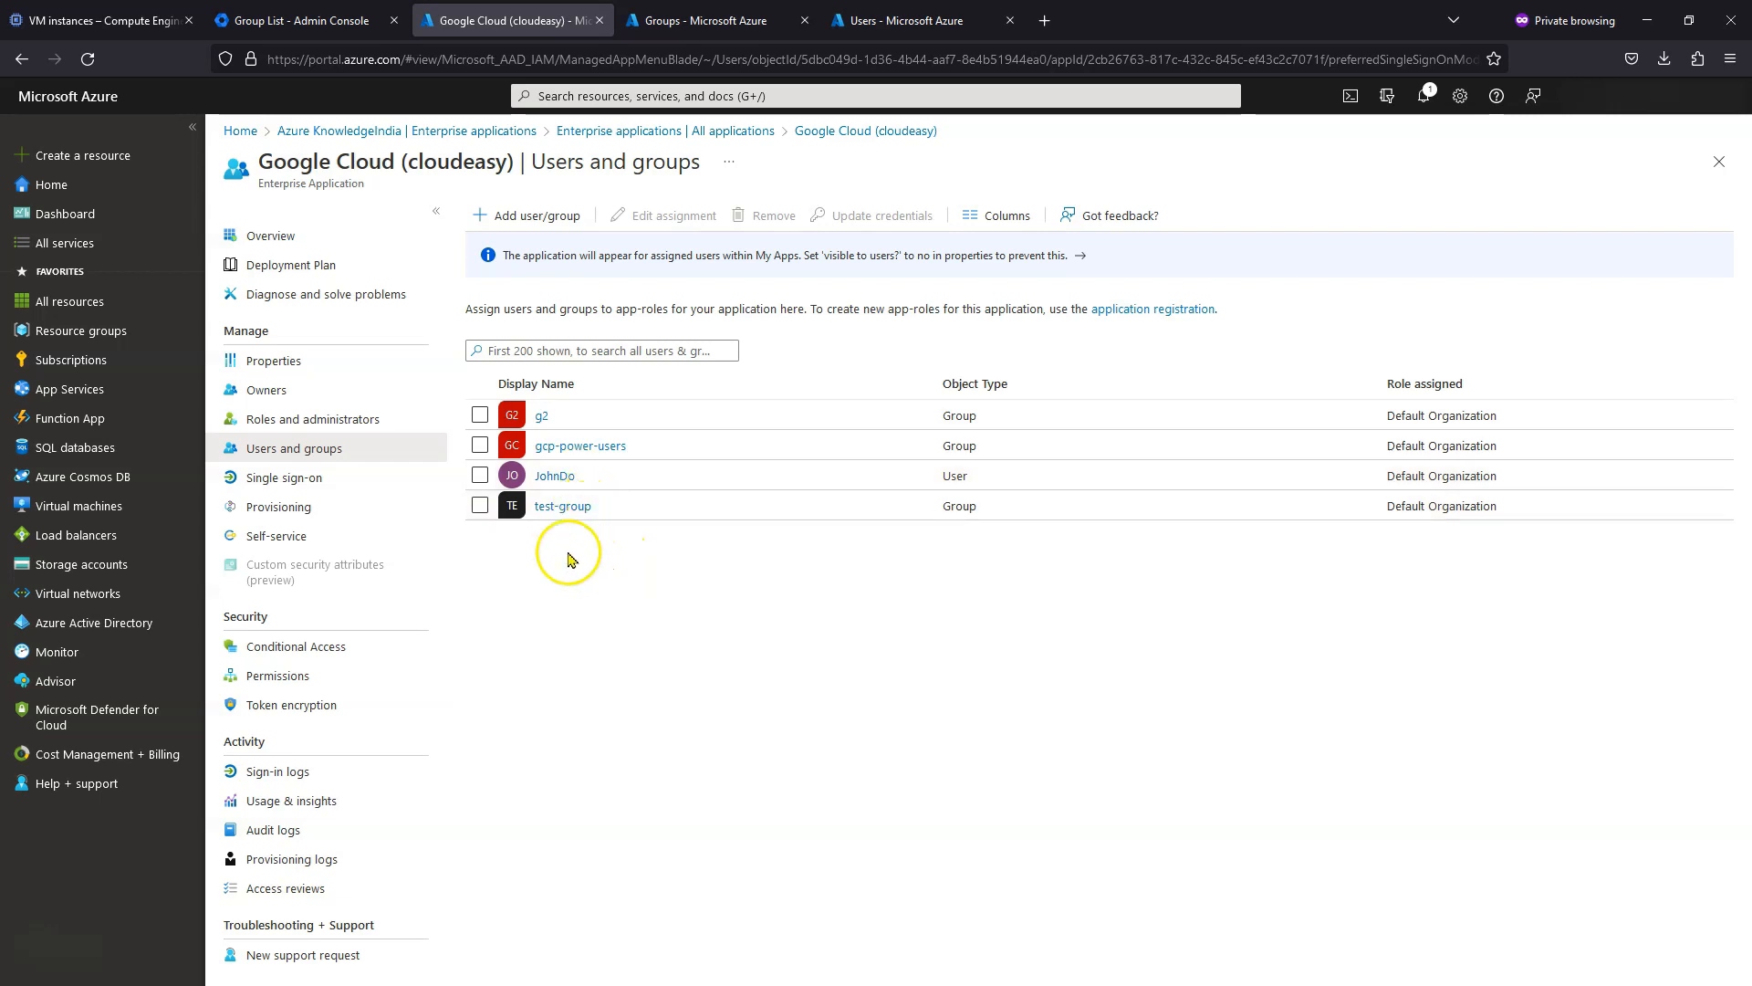
click(480, 476)
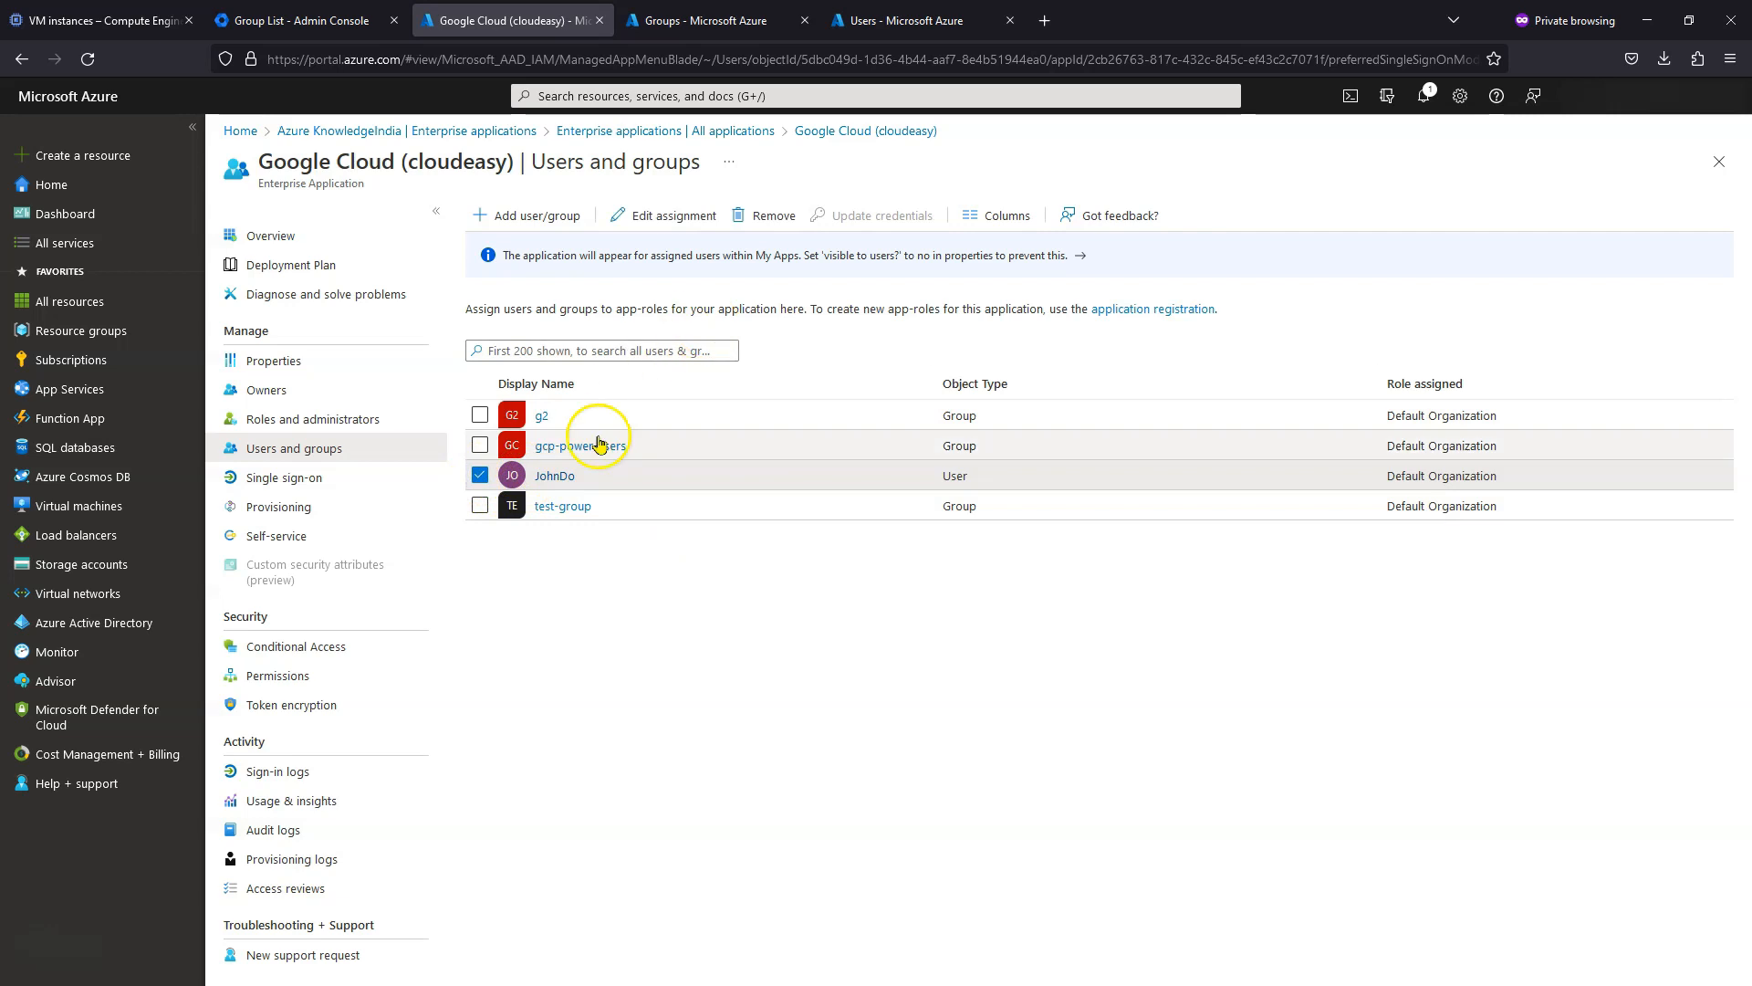
click(757, 215)
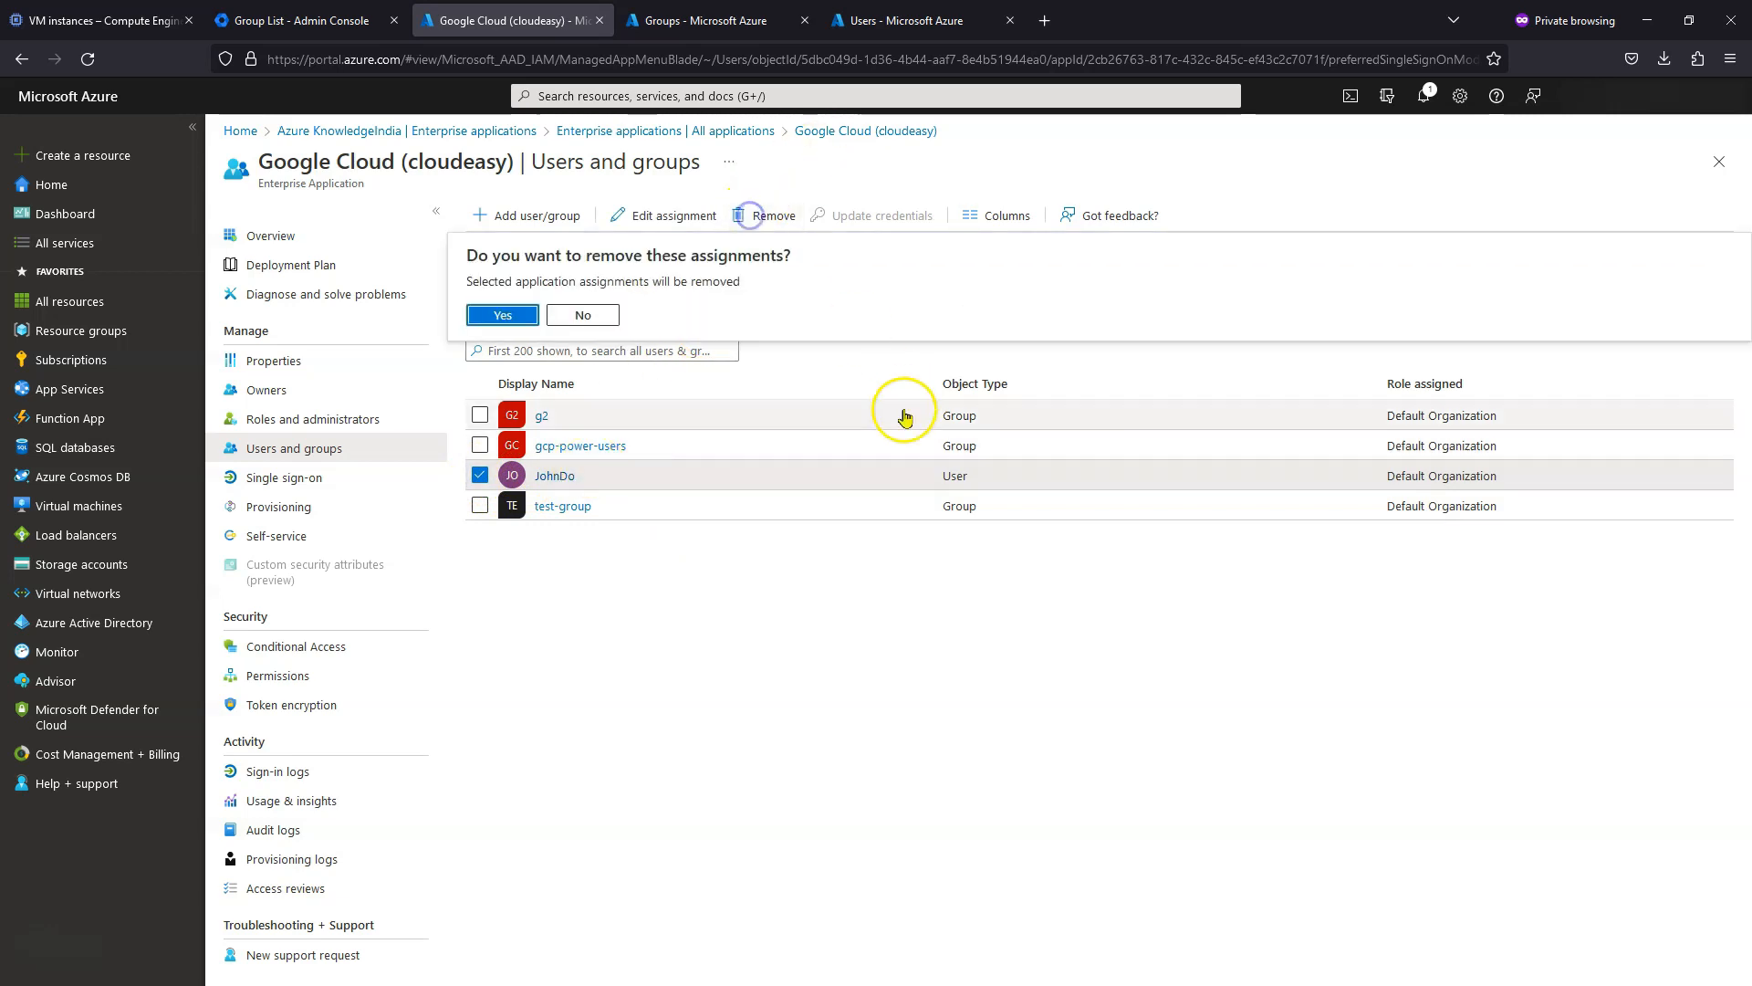
click(501, 318)
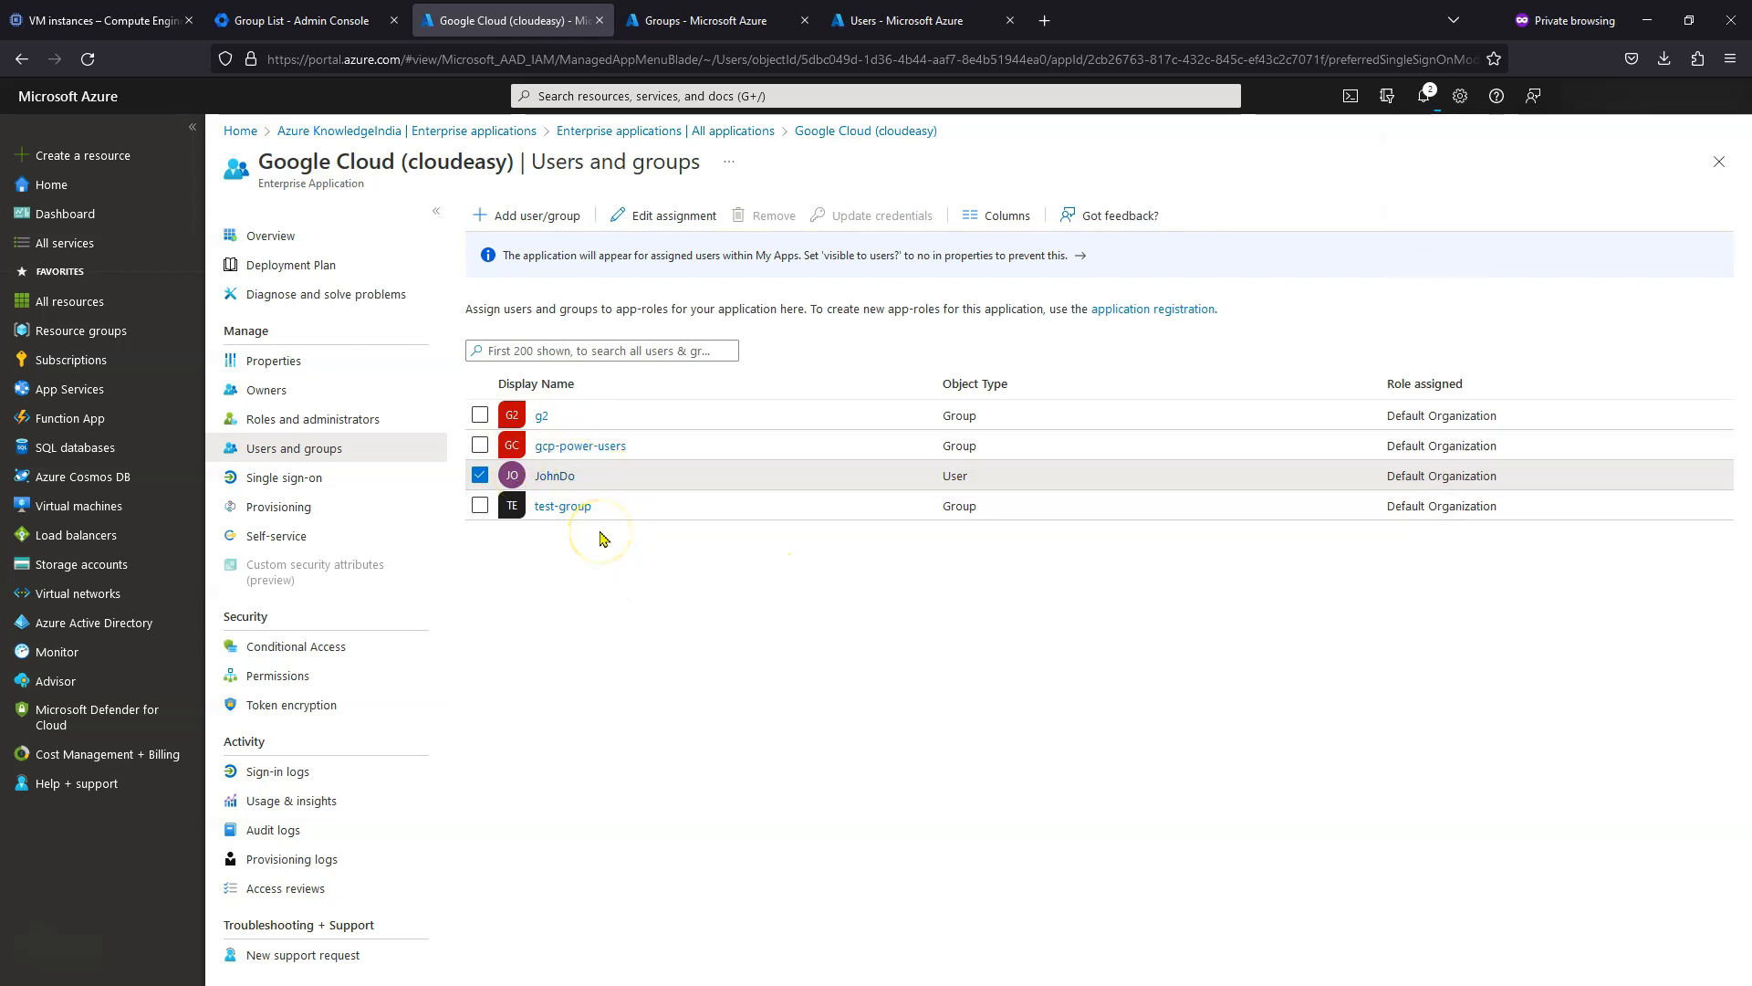
click(706, 20)
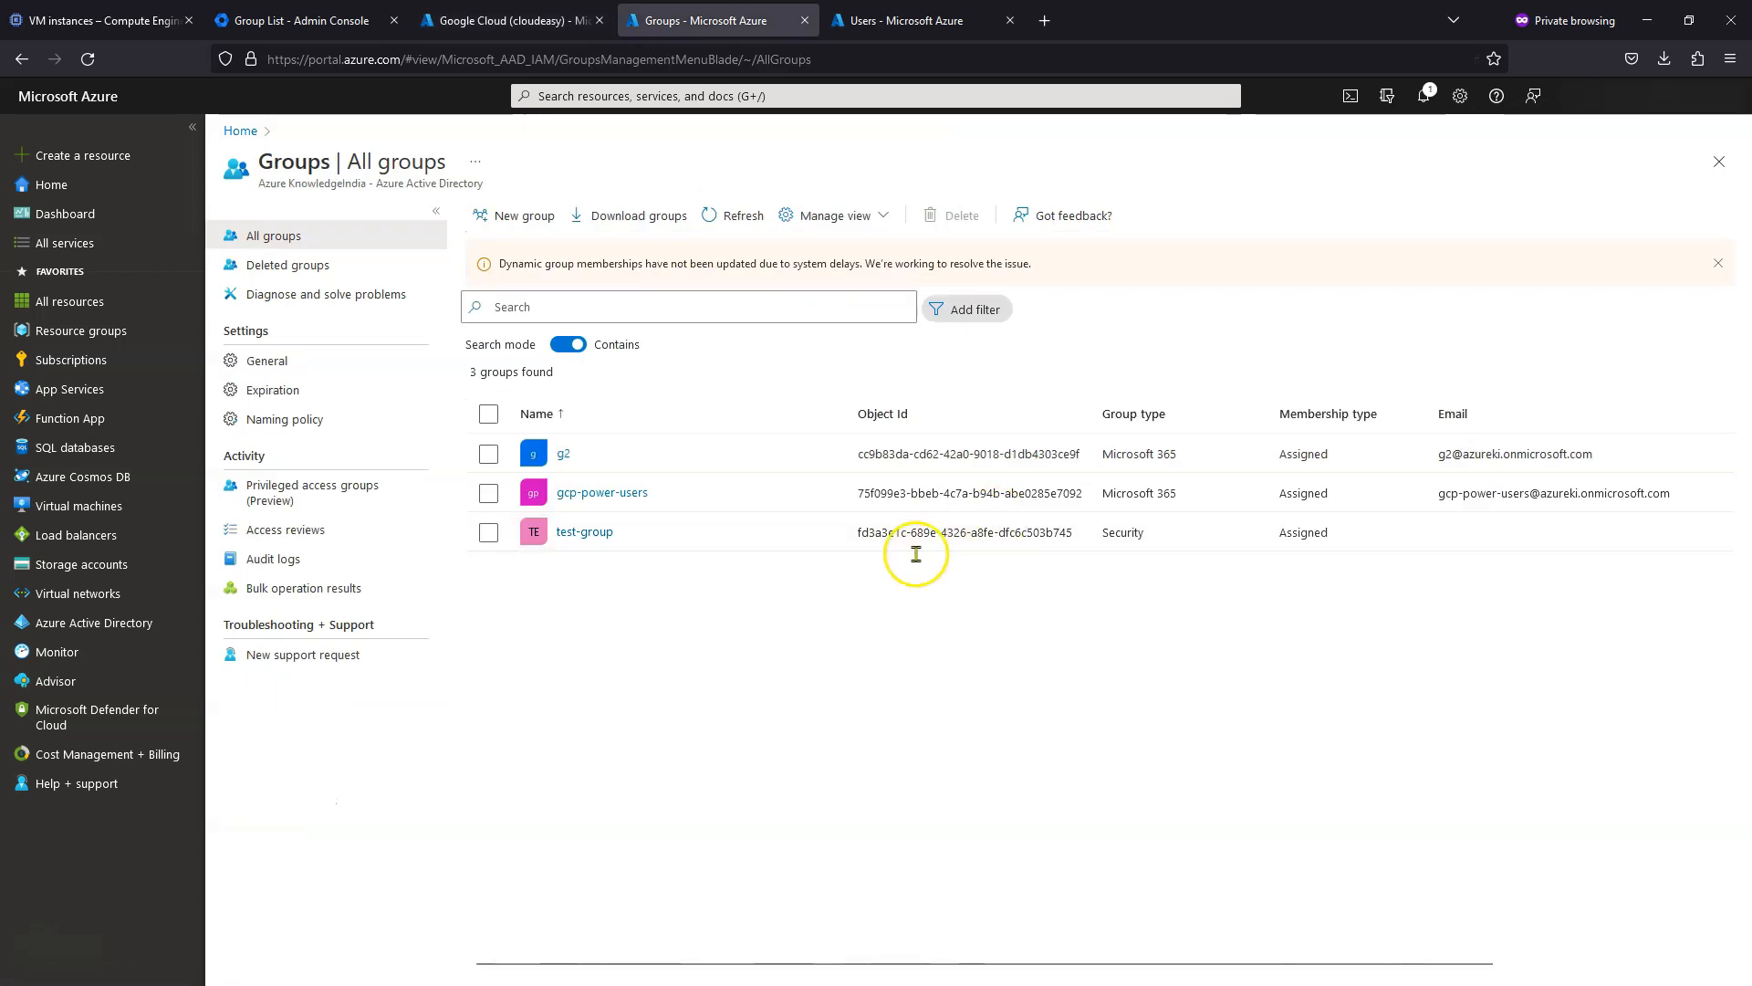
- Start a new Microsoft 365 group named sysAdmin
click(524, 216)
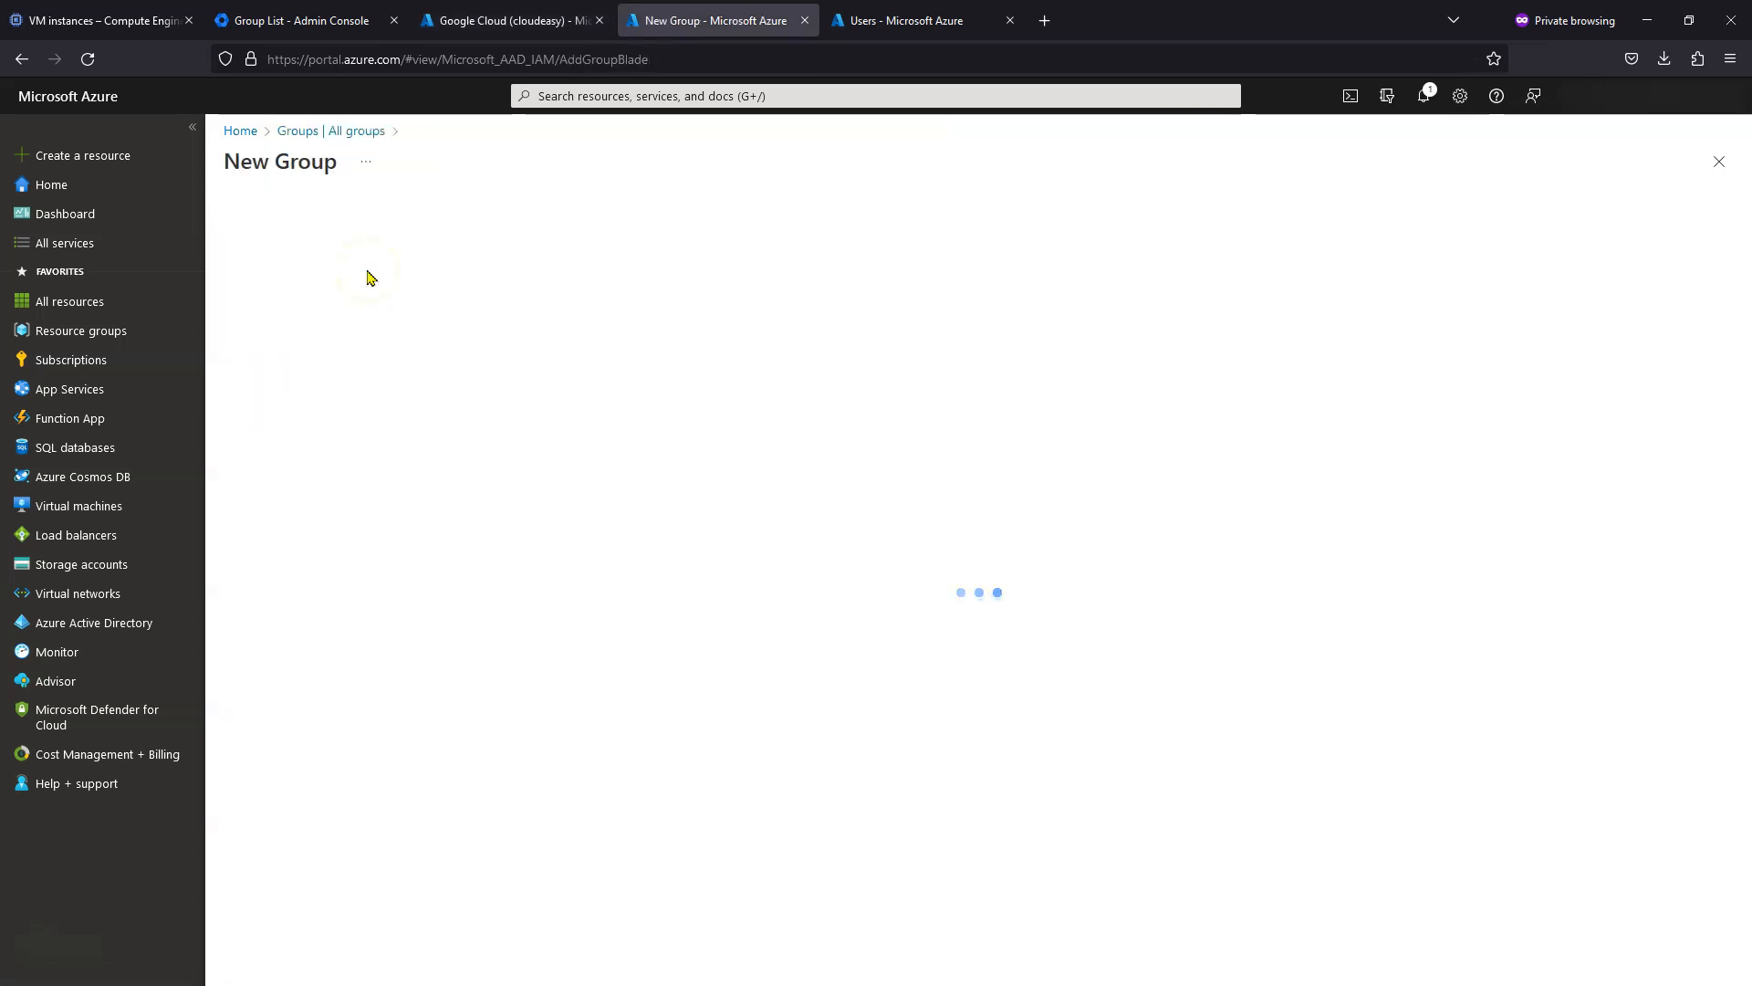
click(442, 280)
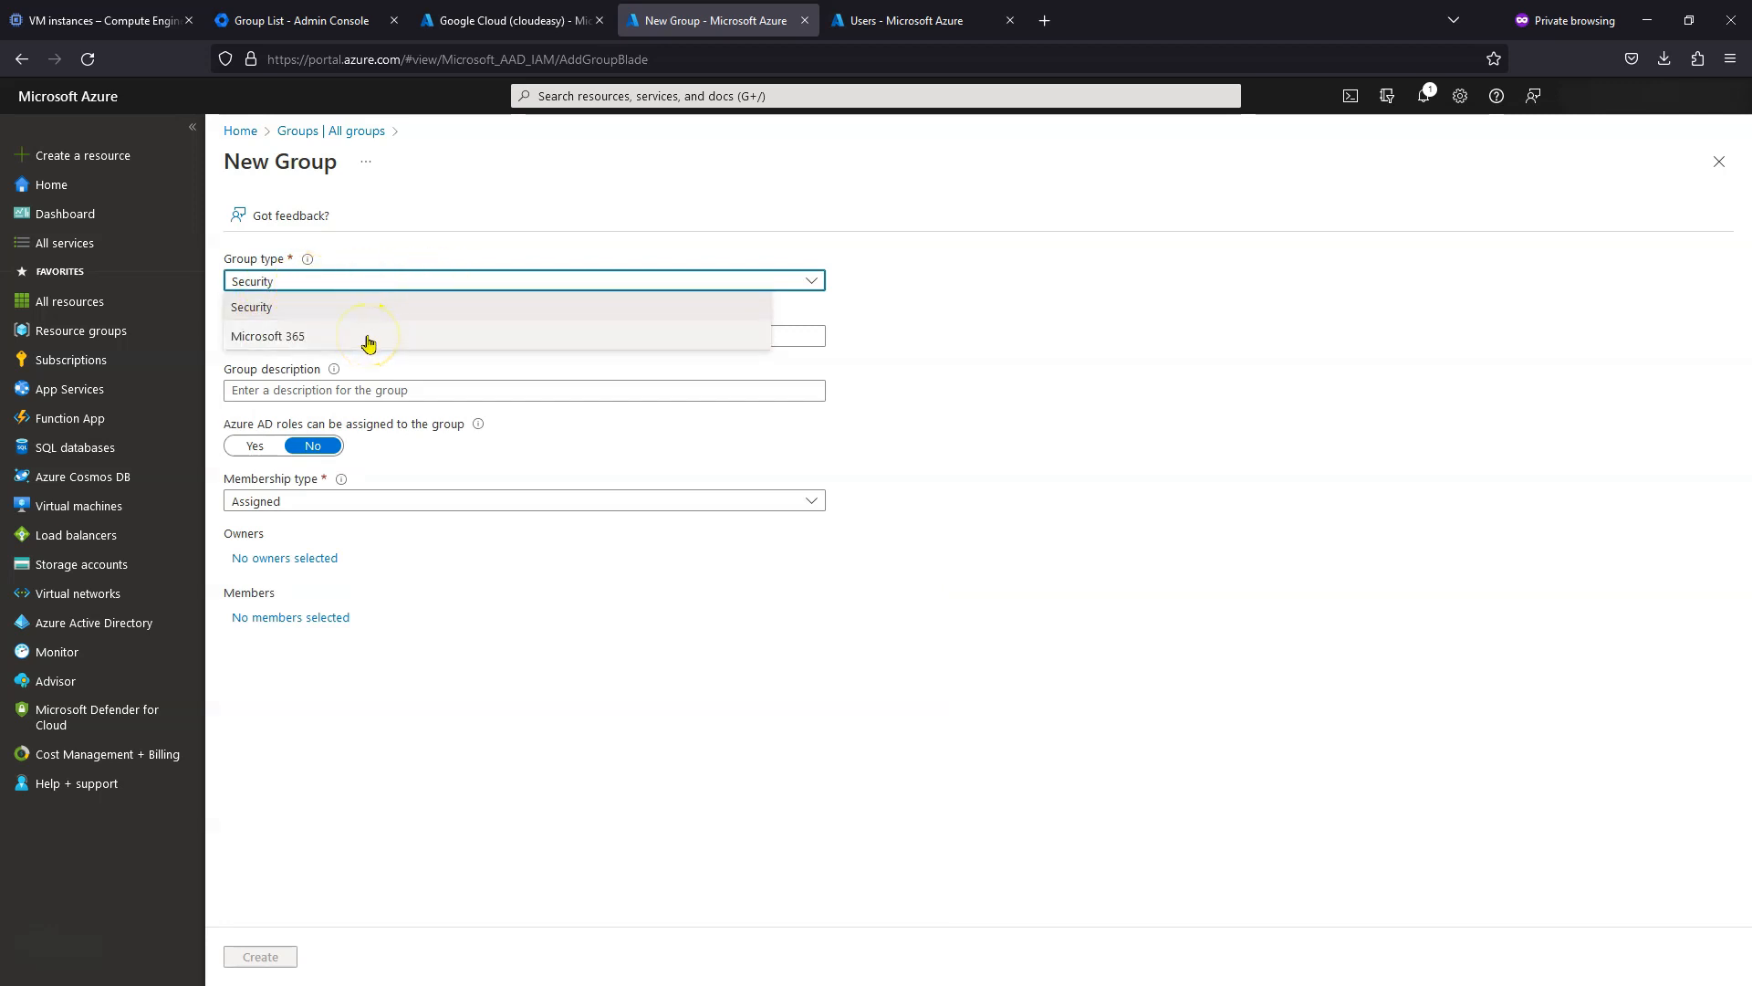
click(366, 340)
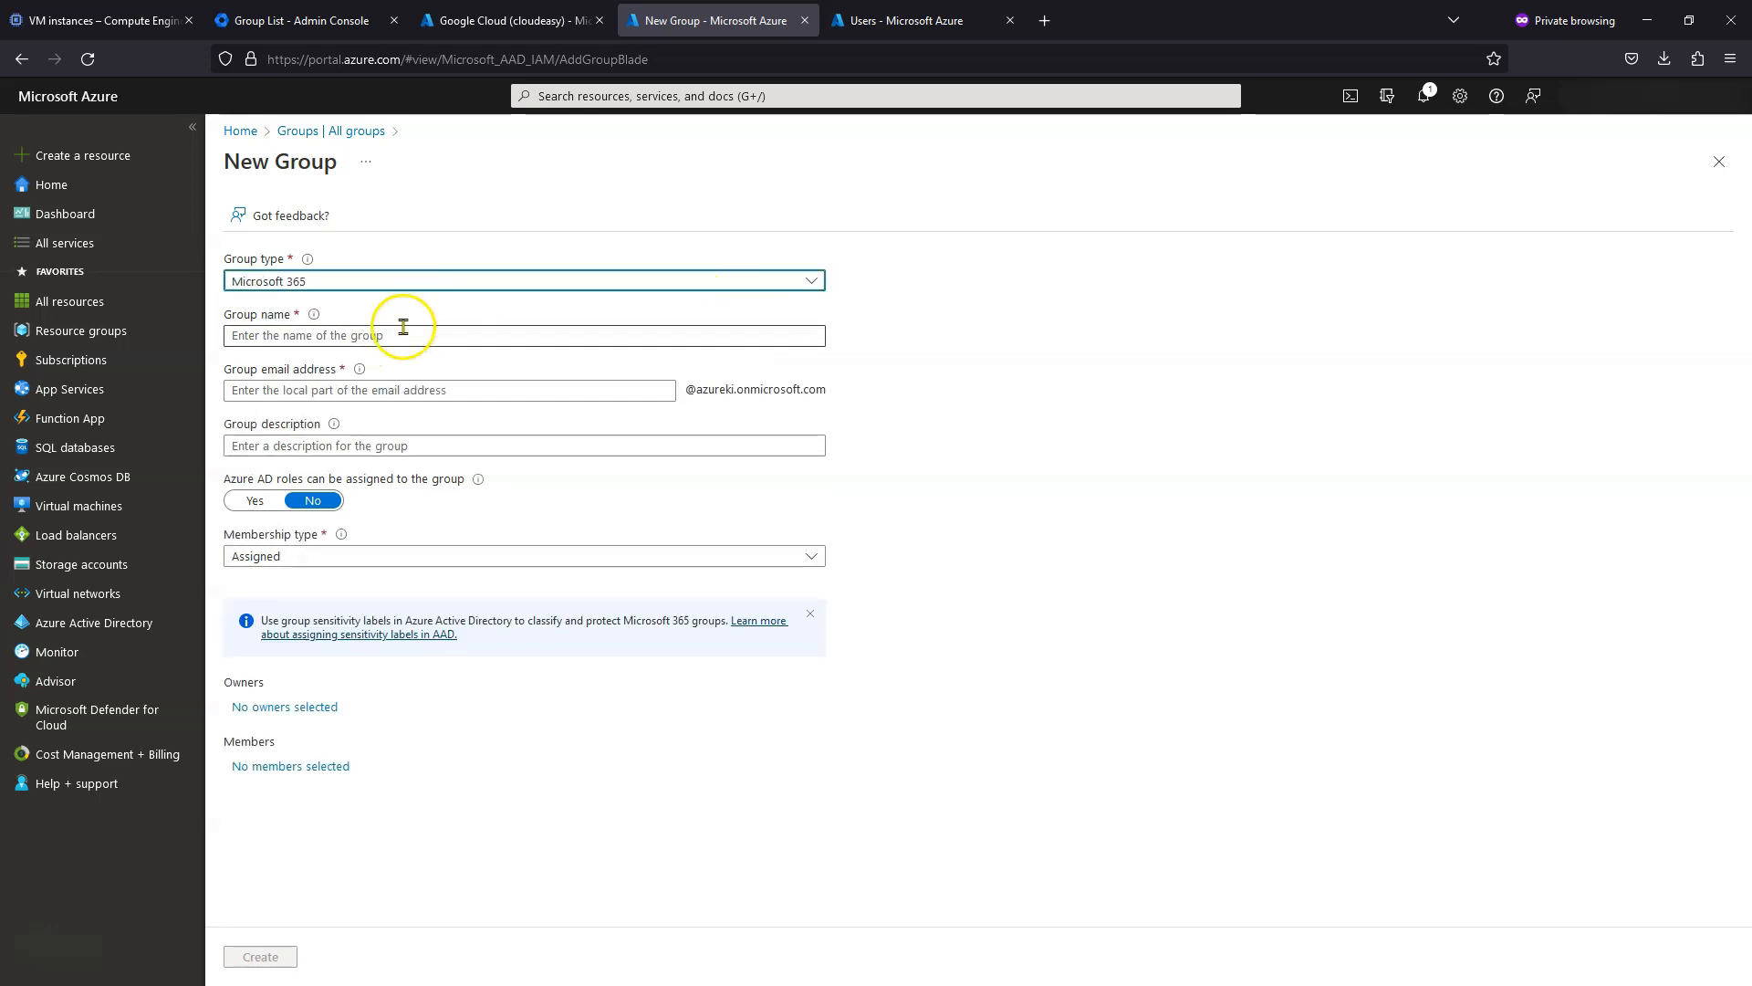
click(518, 337)
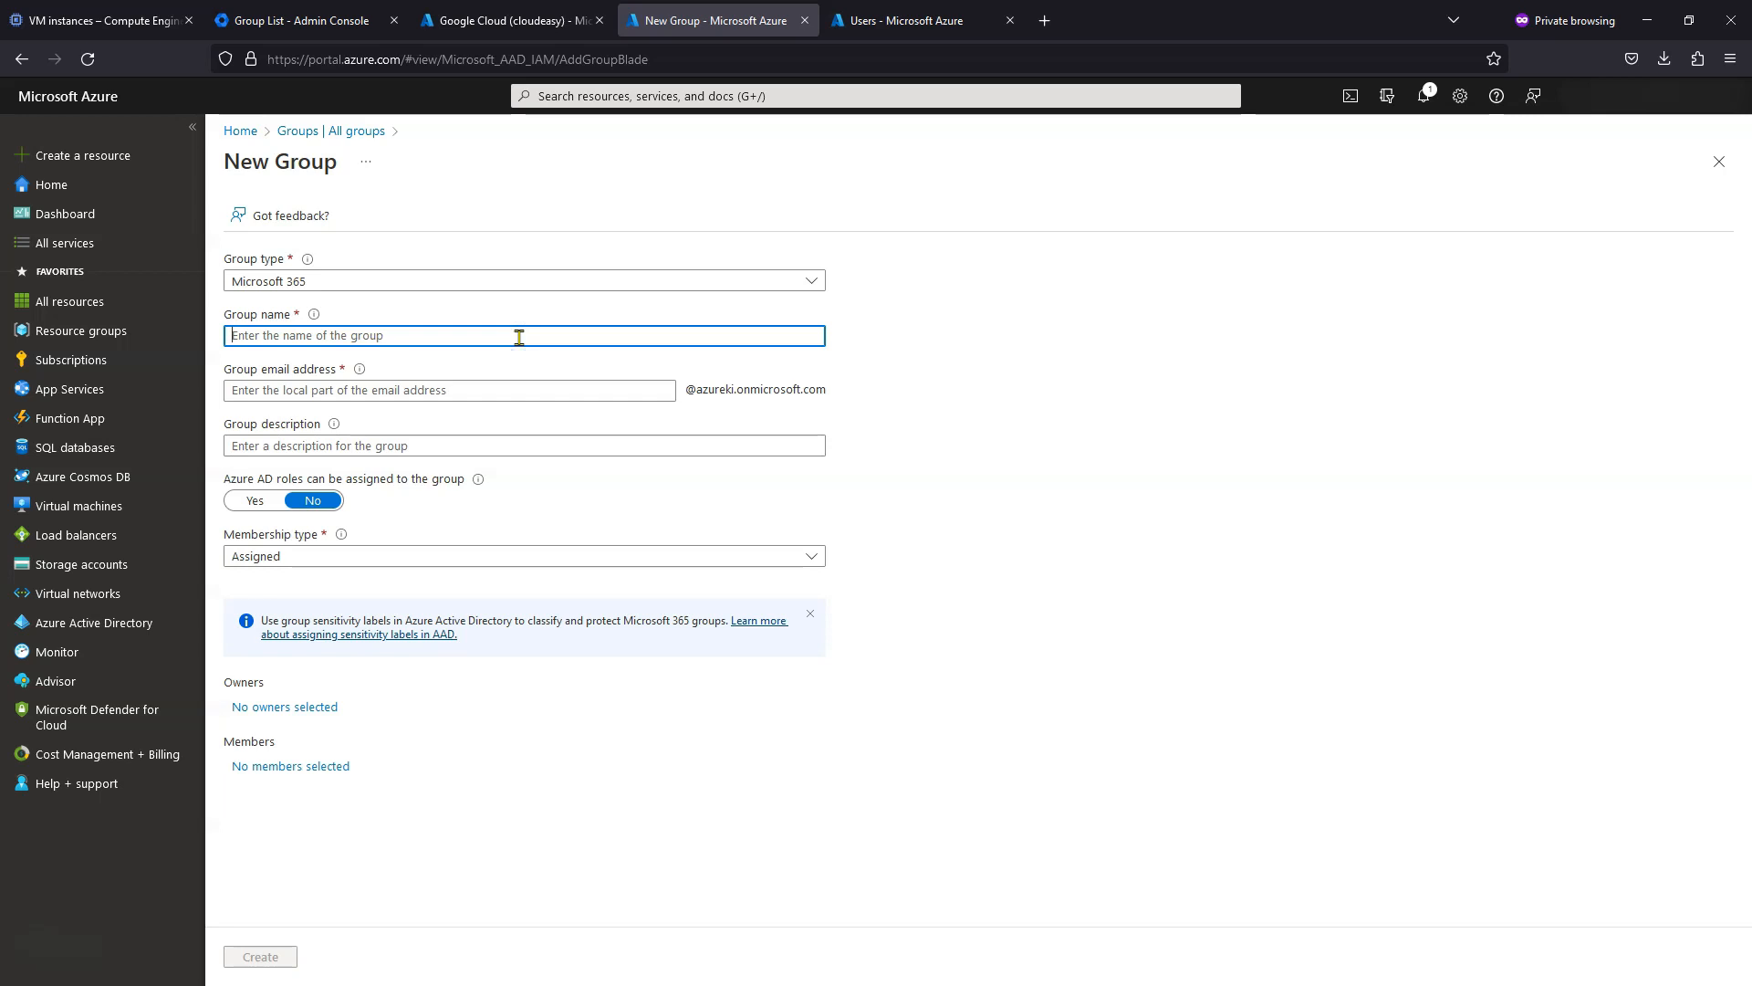
text(sysAdmin)
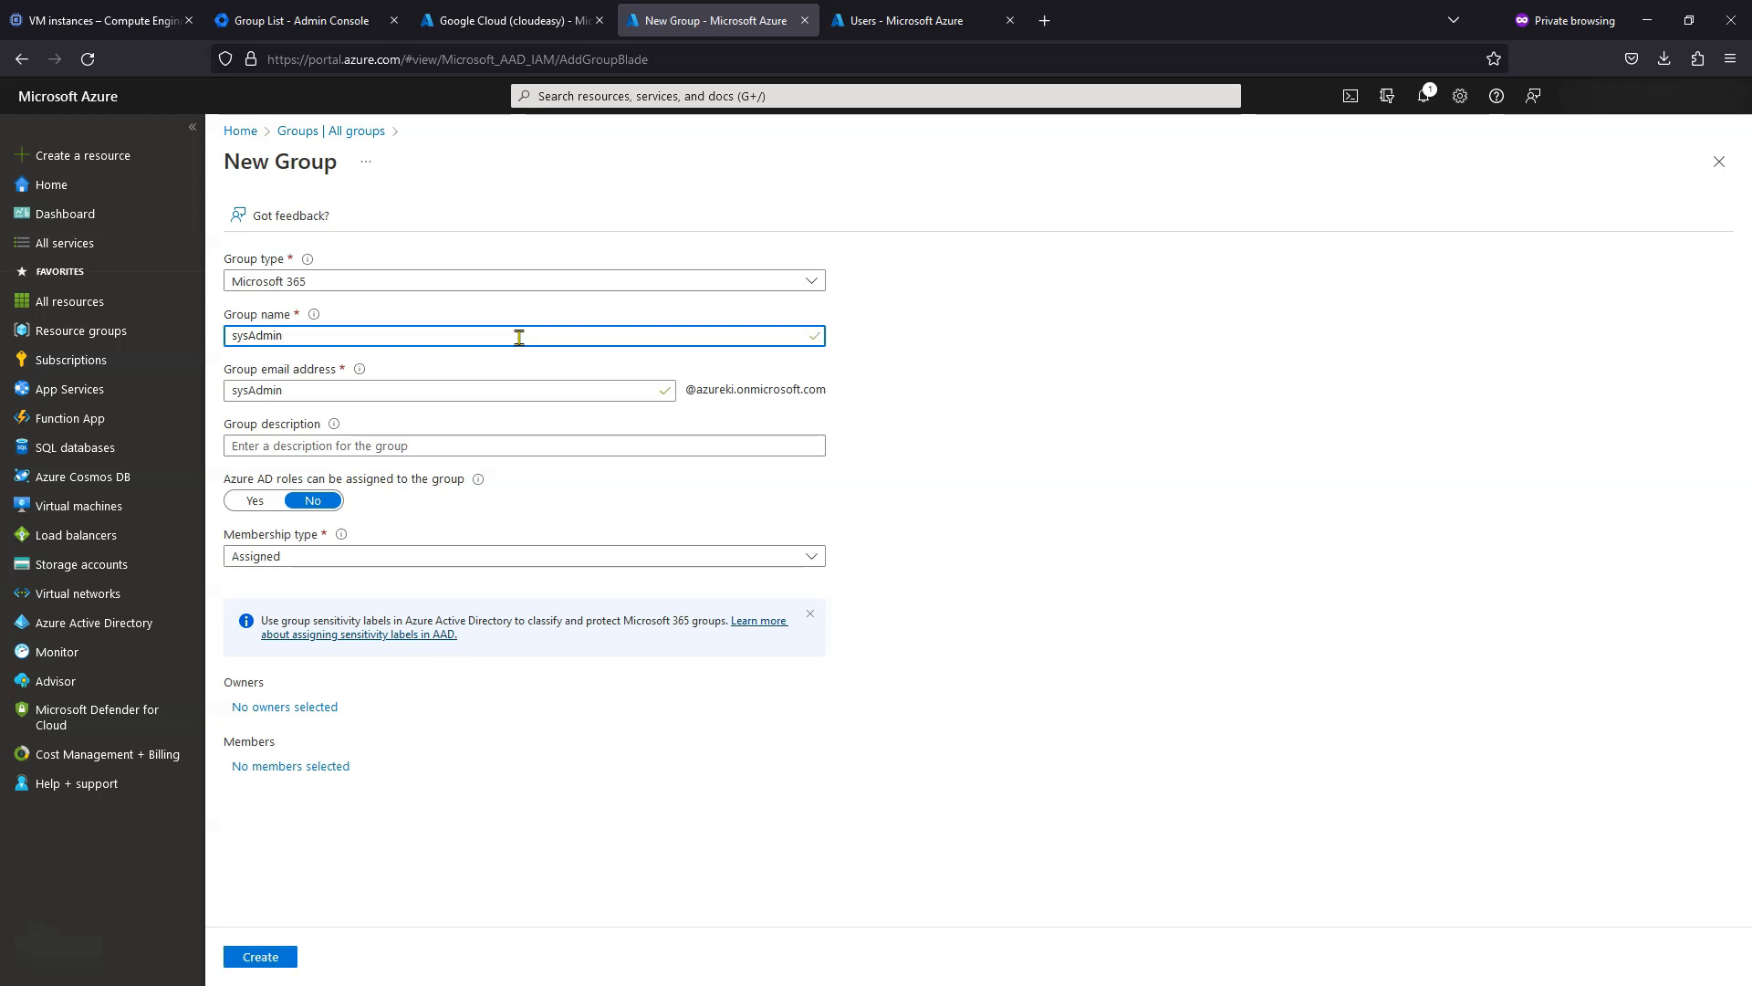
key(Tab)
key(Tab)
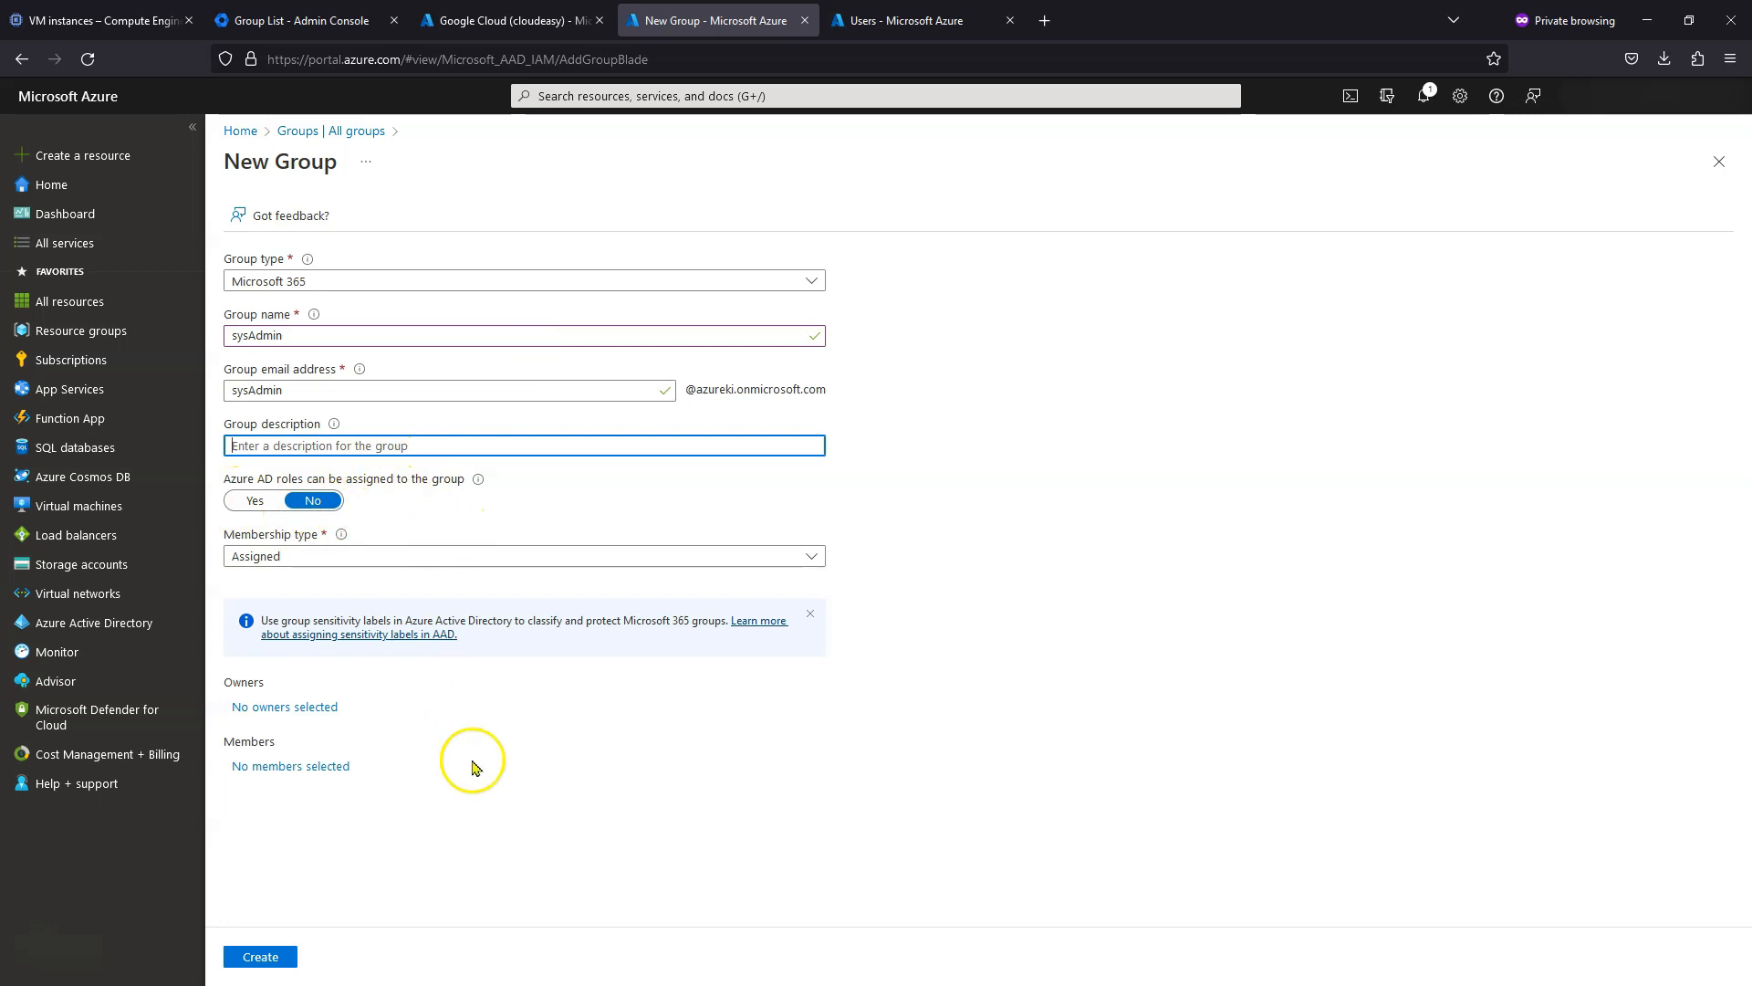
- Pick the new cloudeasy.au user as the sysAdmin group's member
click(296, 771)
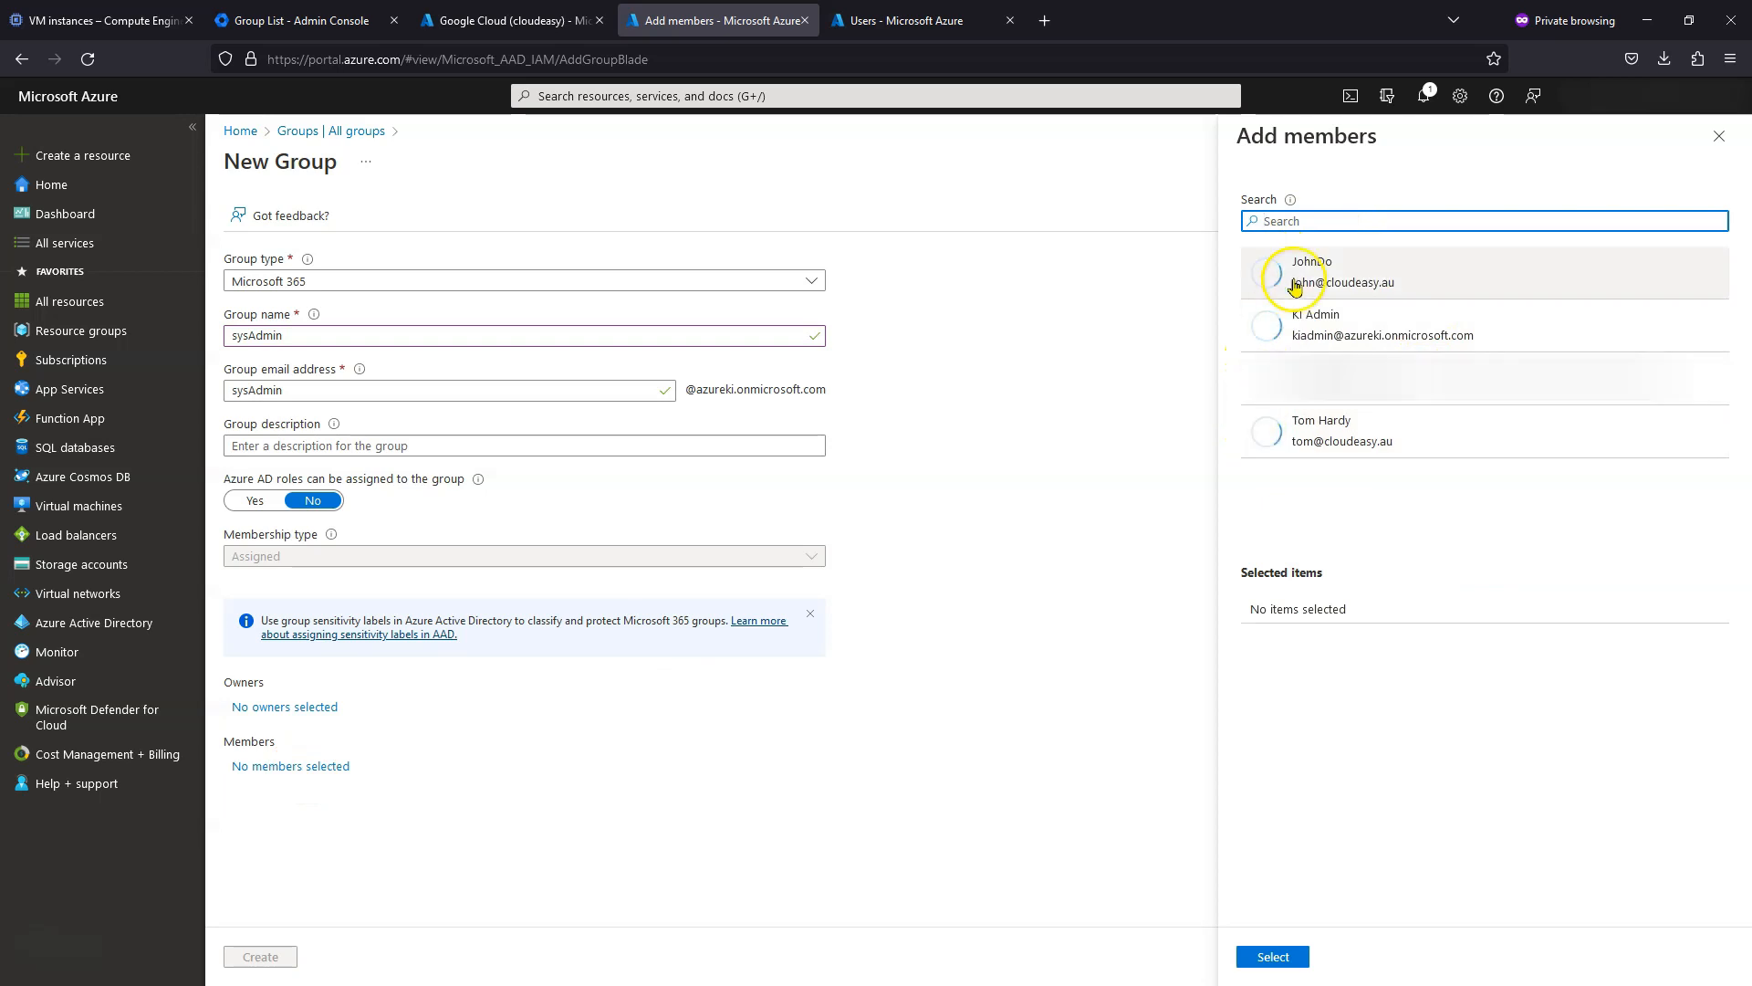
click(1312, 447)
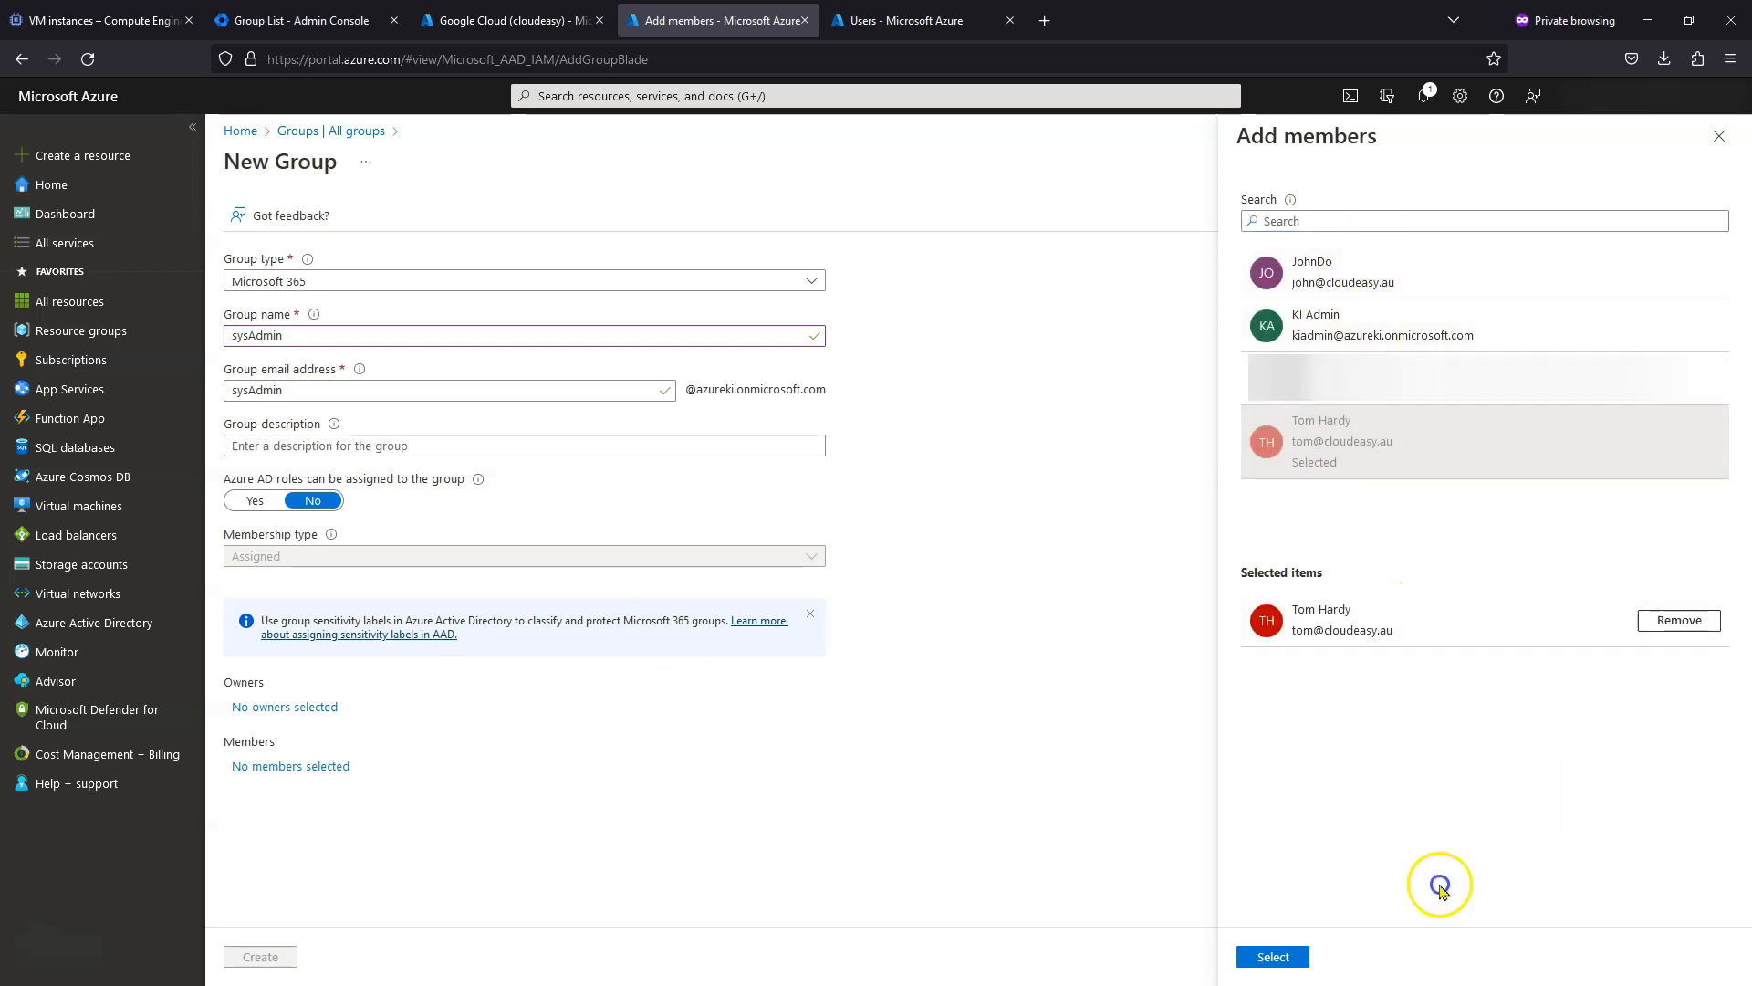
click(1271, 955)
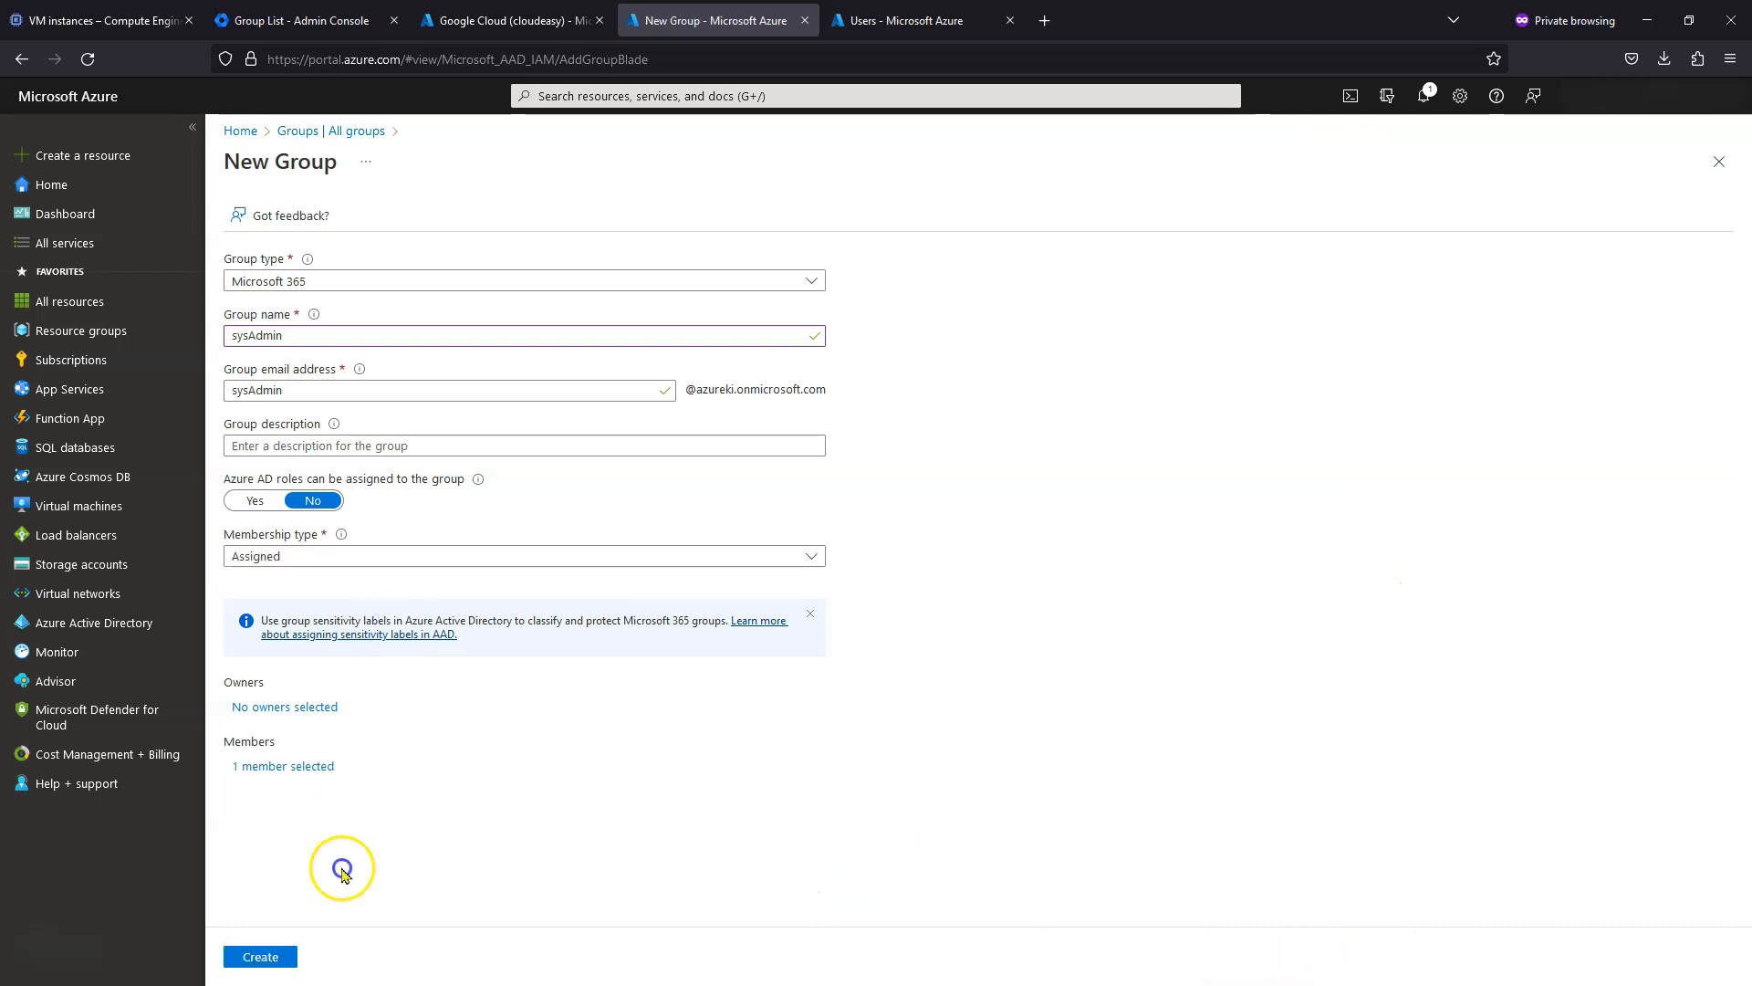
- Create the sysAdmin group and reload the groups list to show it
click(262, 957)
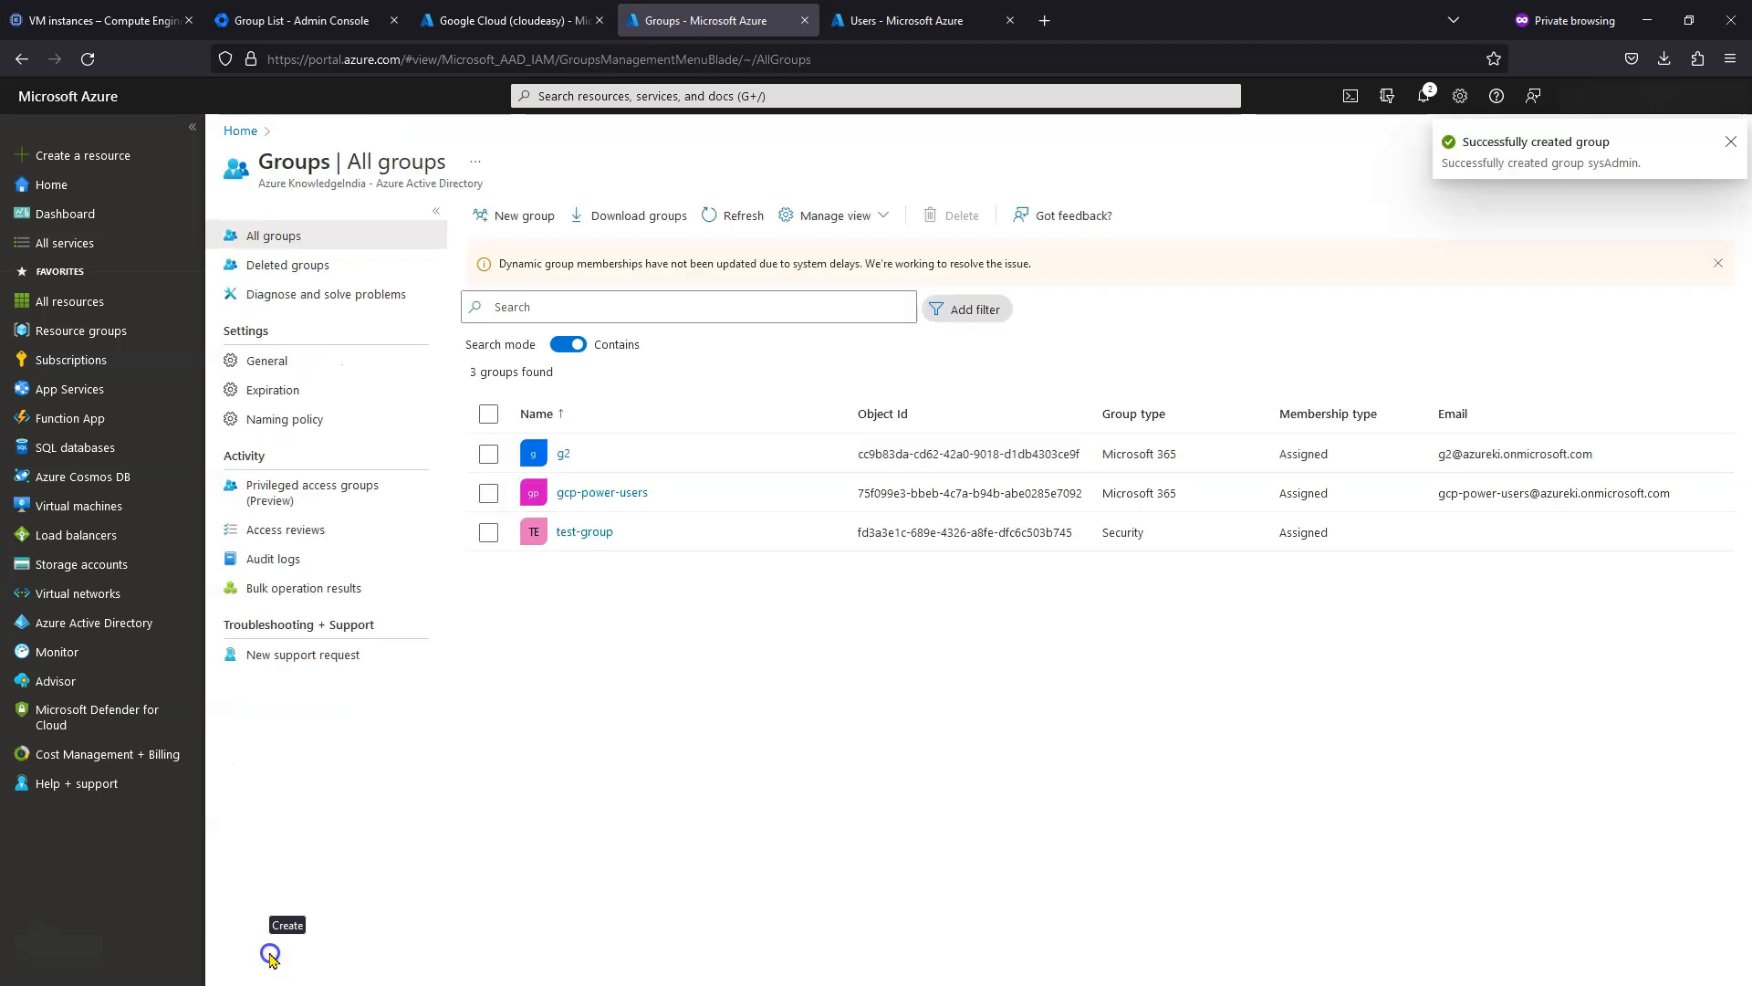
click(718, 217)
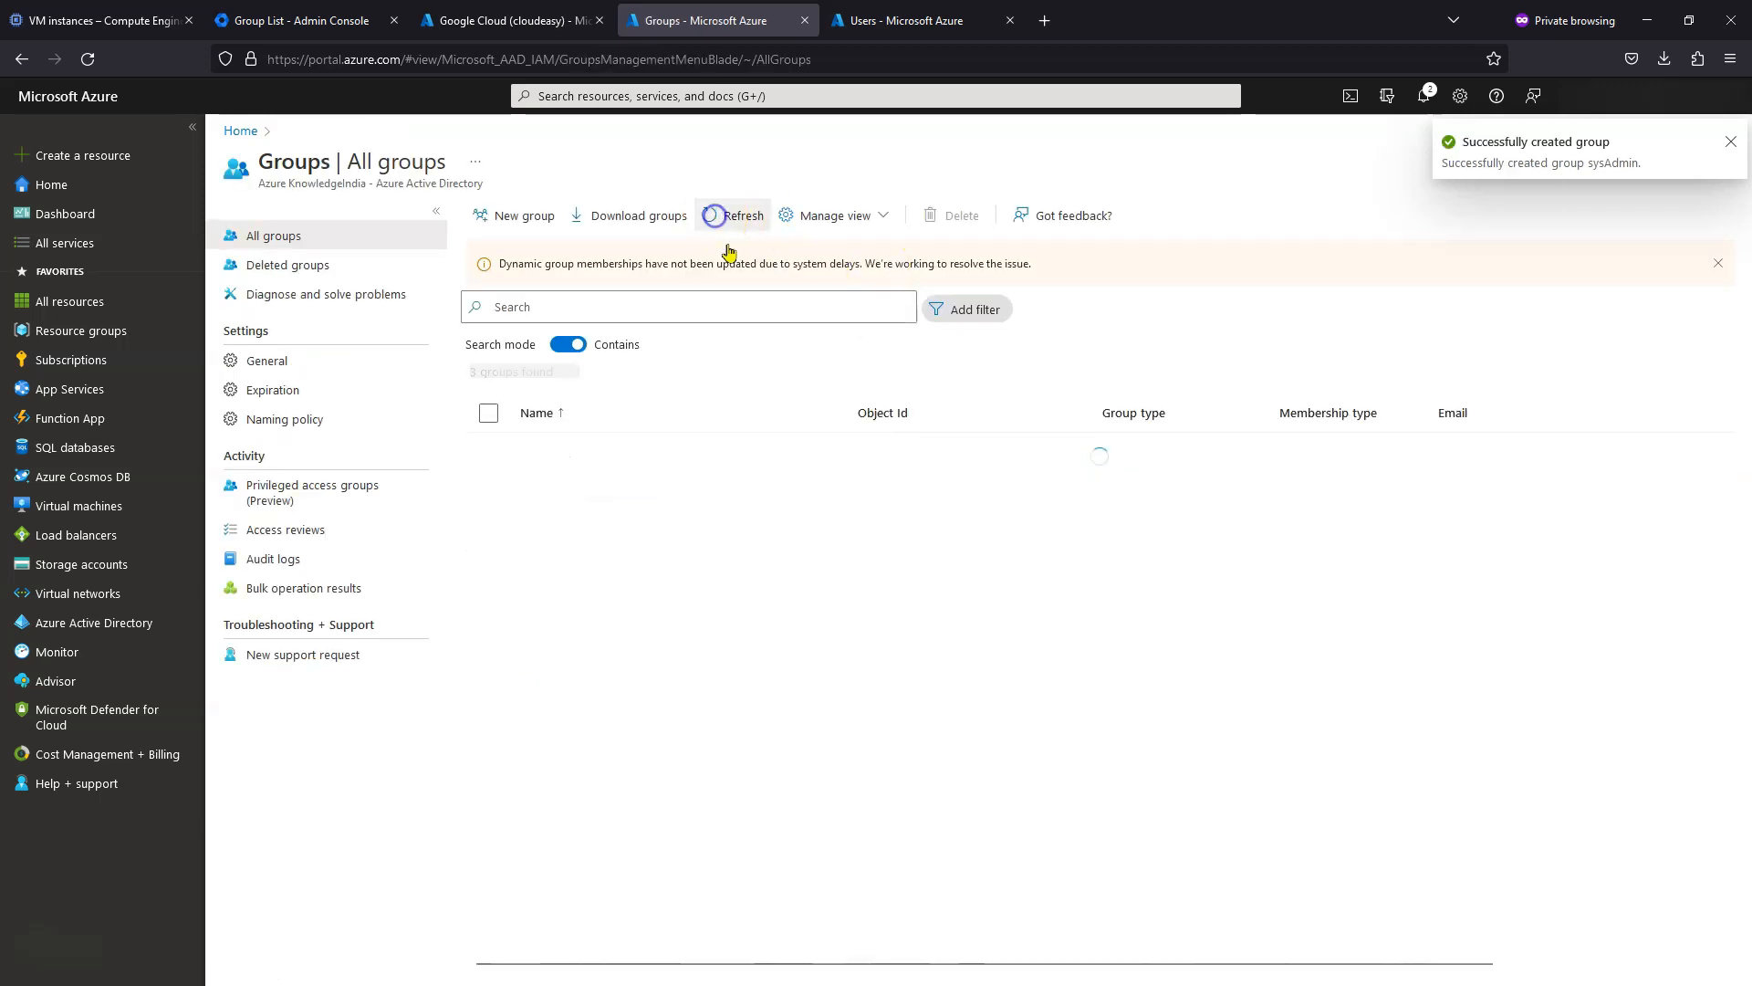
click(1003, 623)
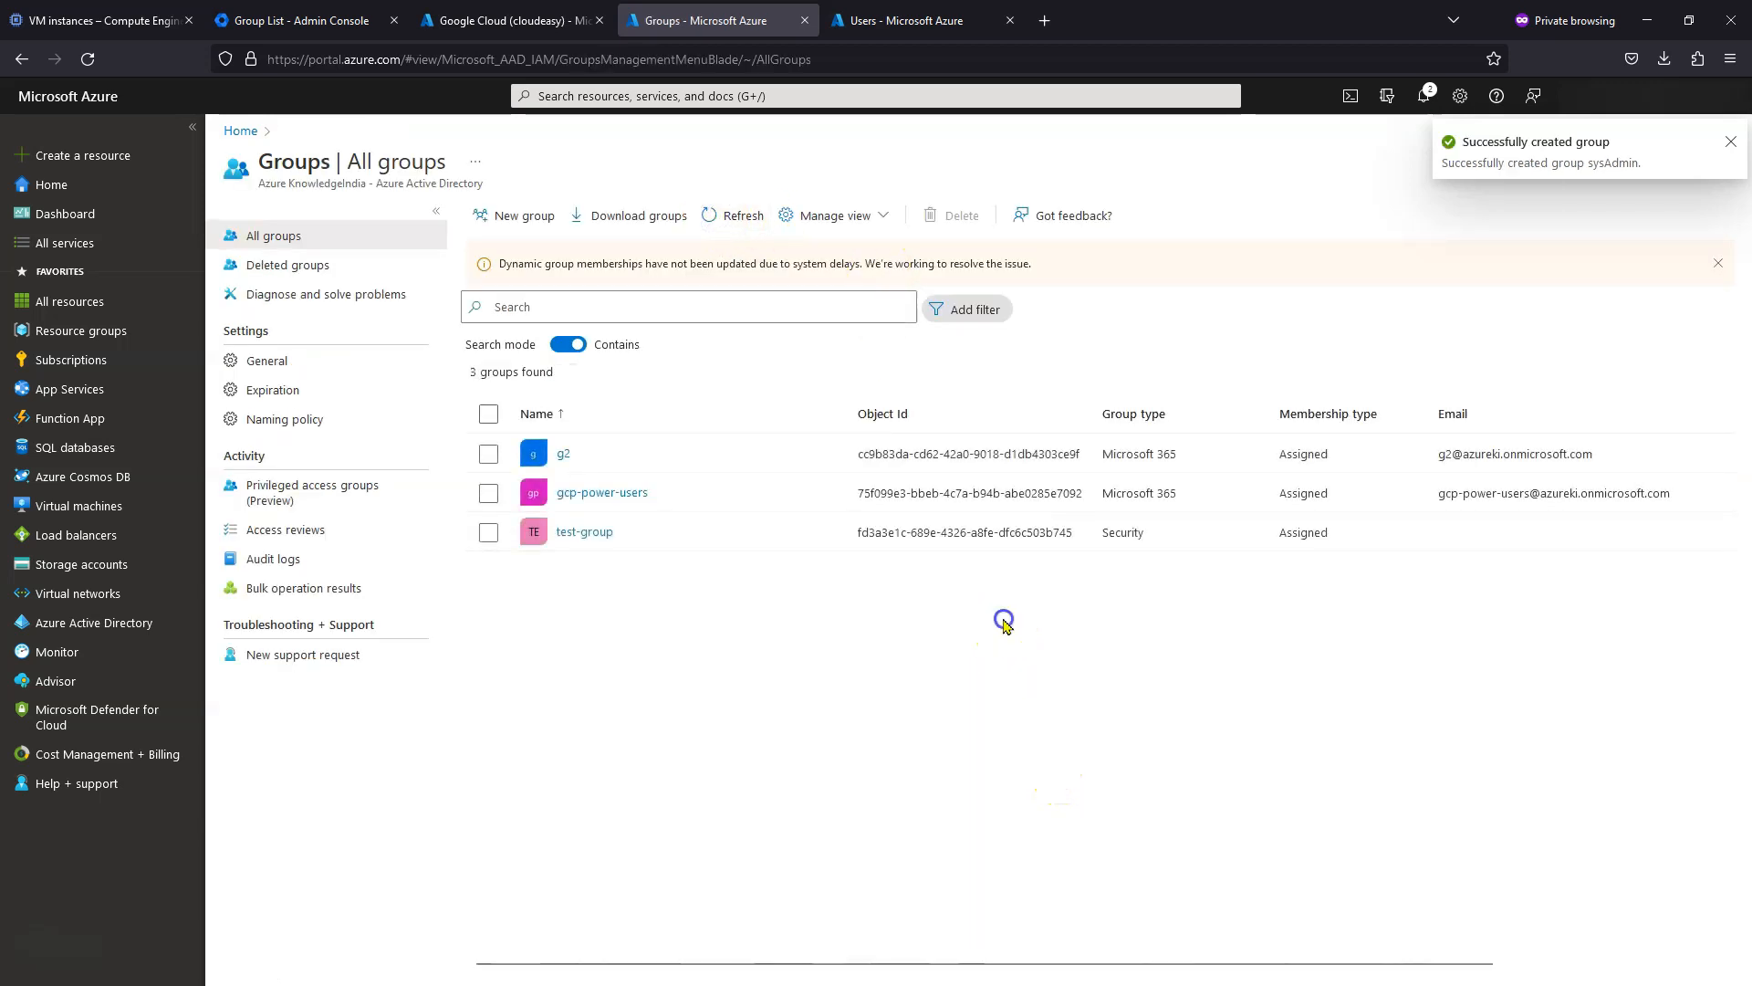
key(F5)
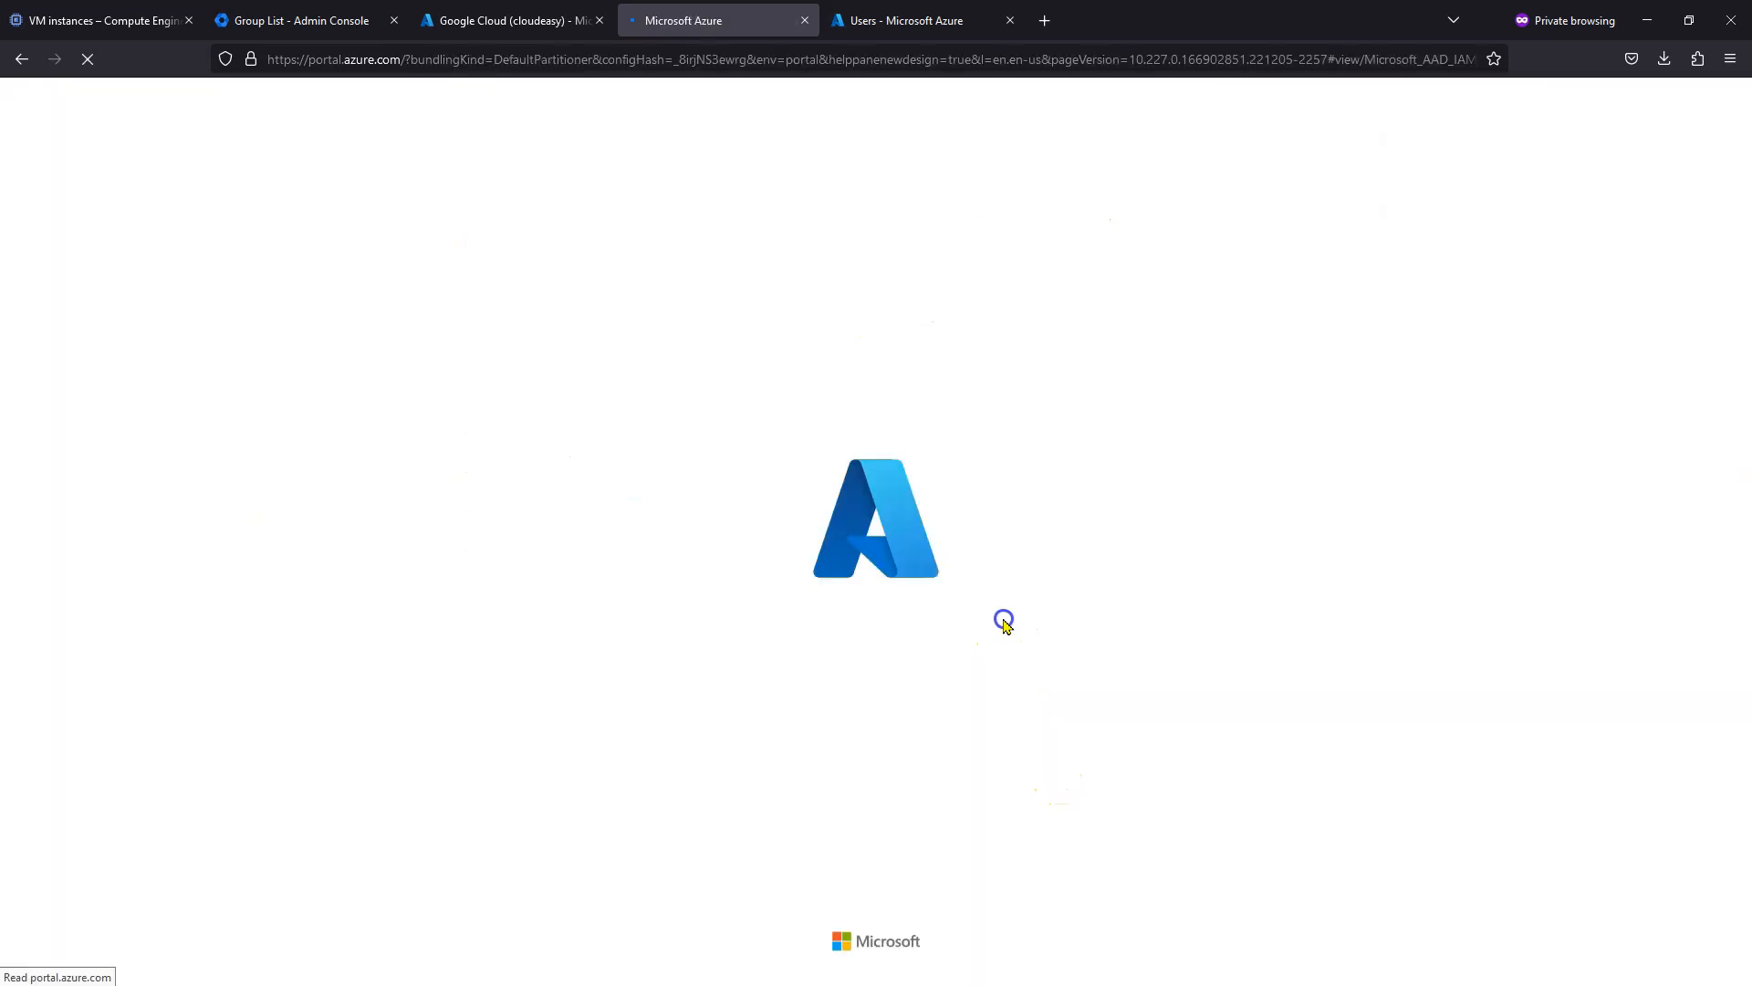
- Dismiss the credit notification and return to the Google Cloud (cloudeasy) users and groups page
click(503, 21)
click(717, 20)
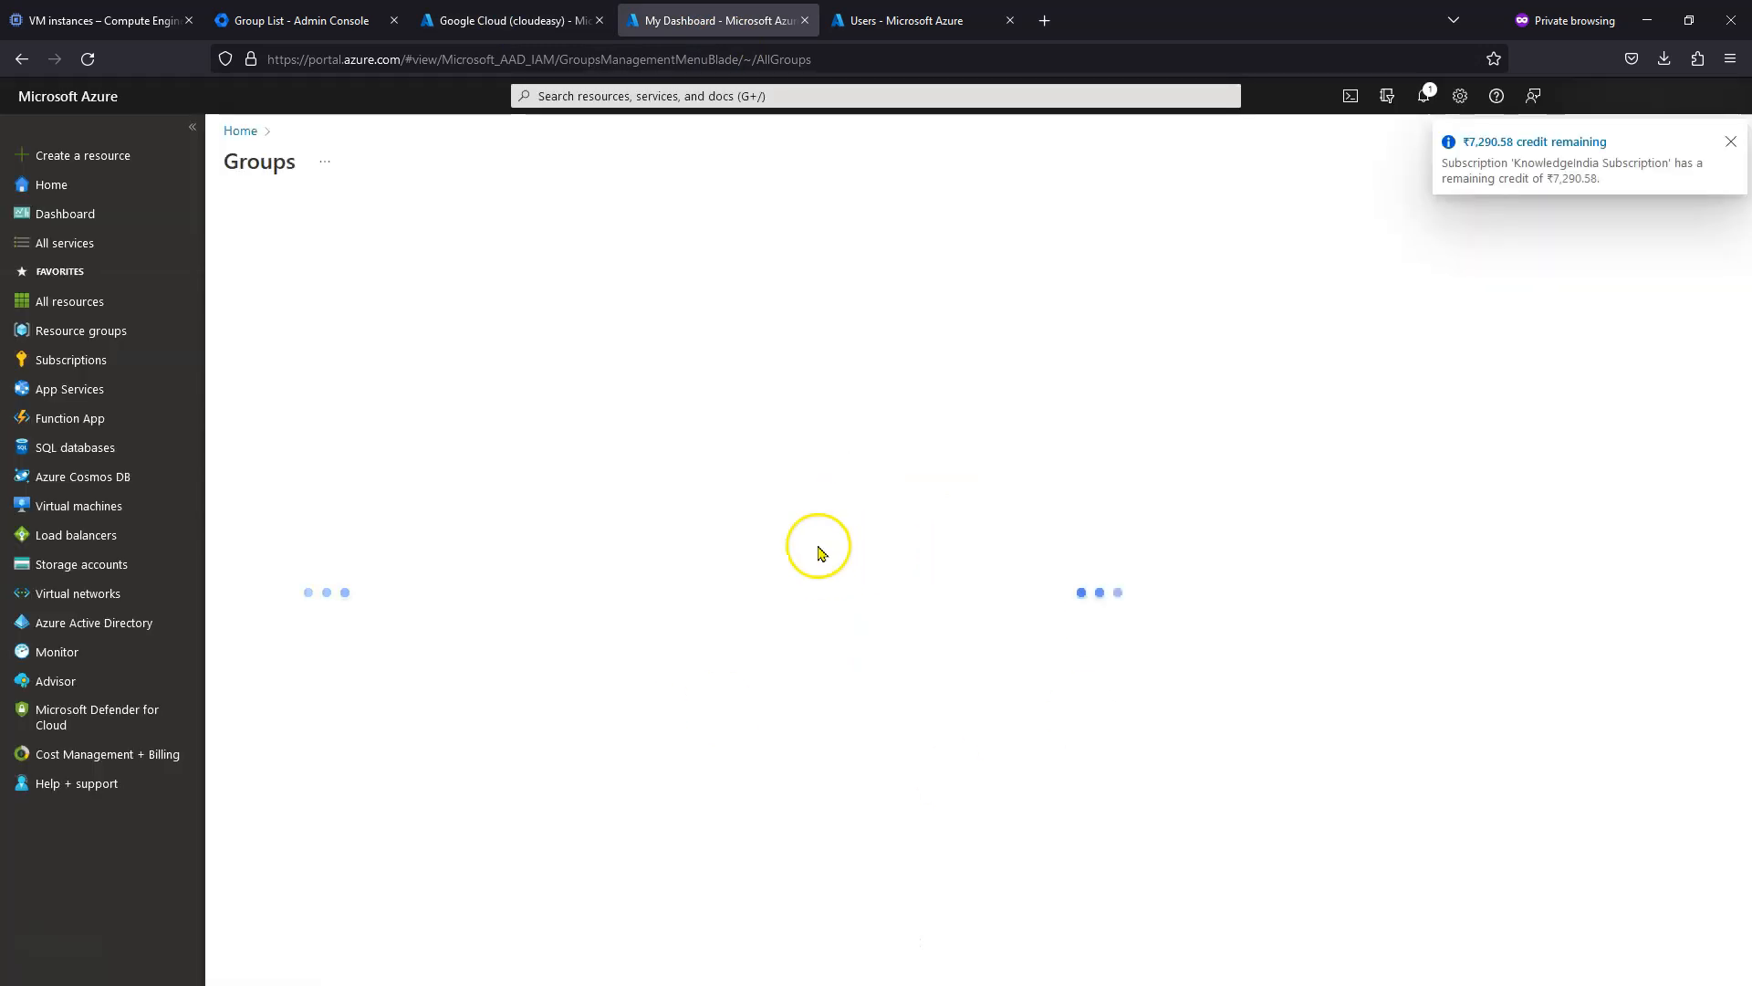
click(1730, 141)
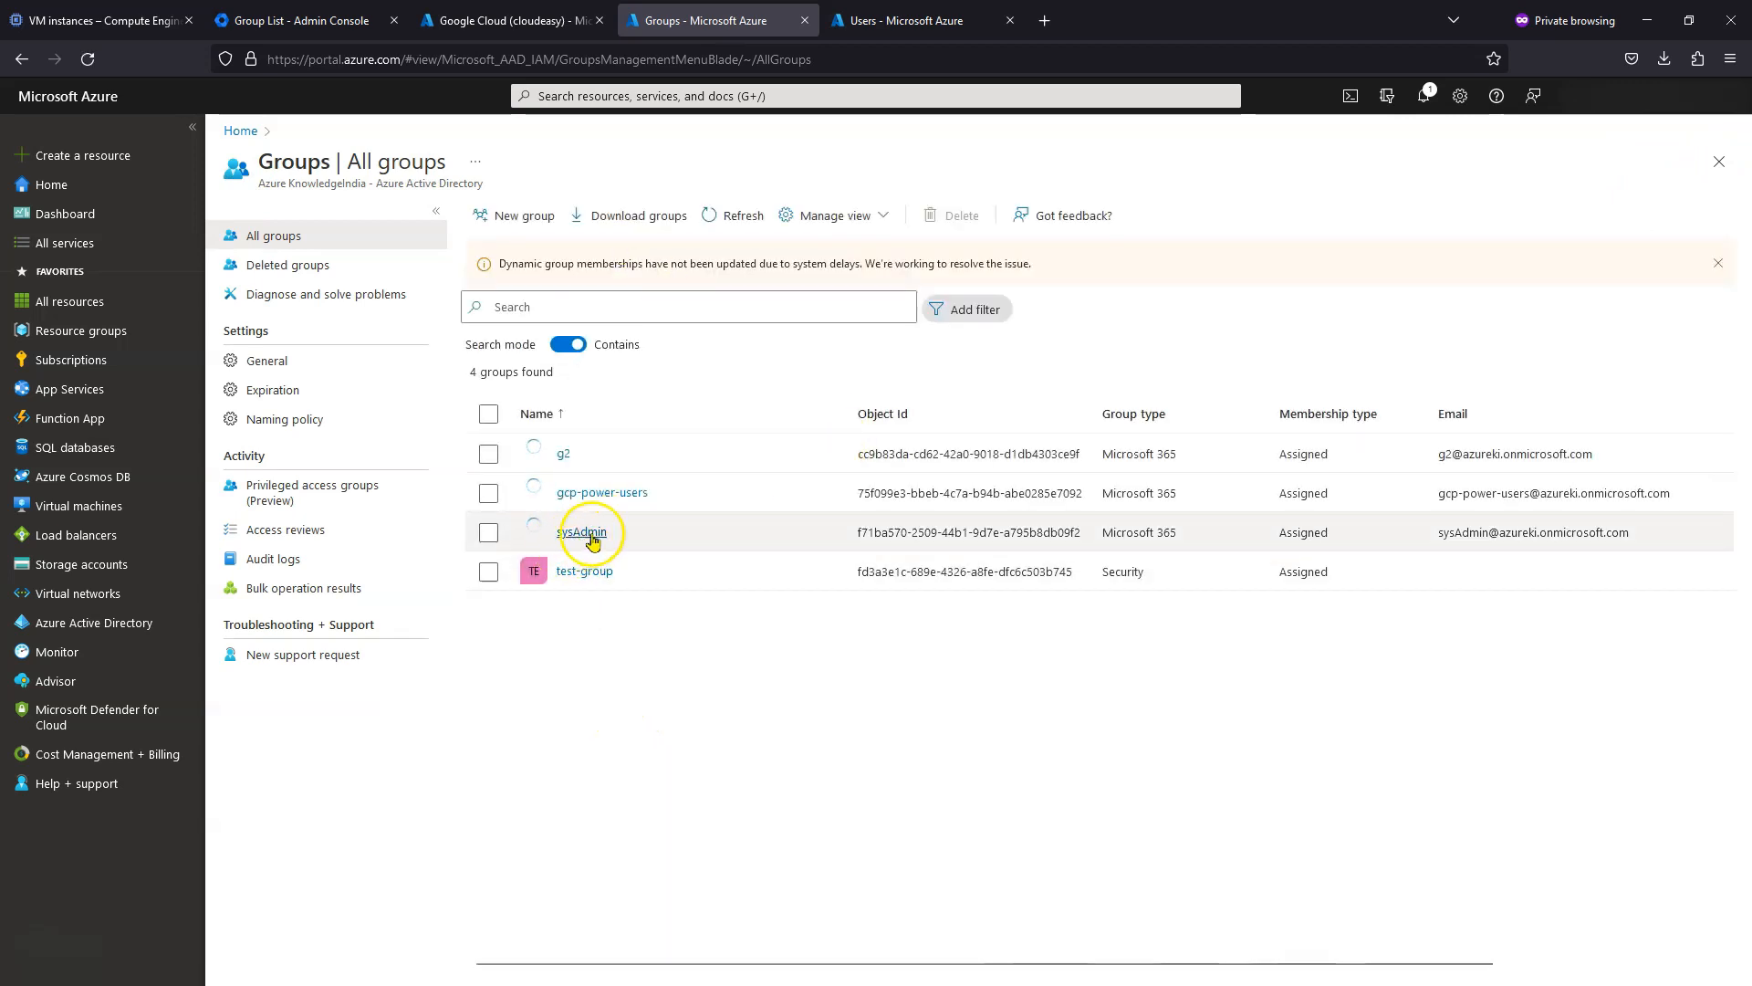
click(444, 19)
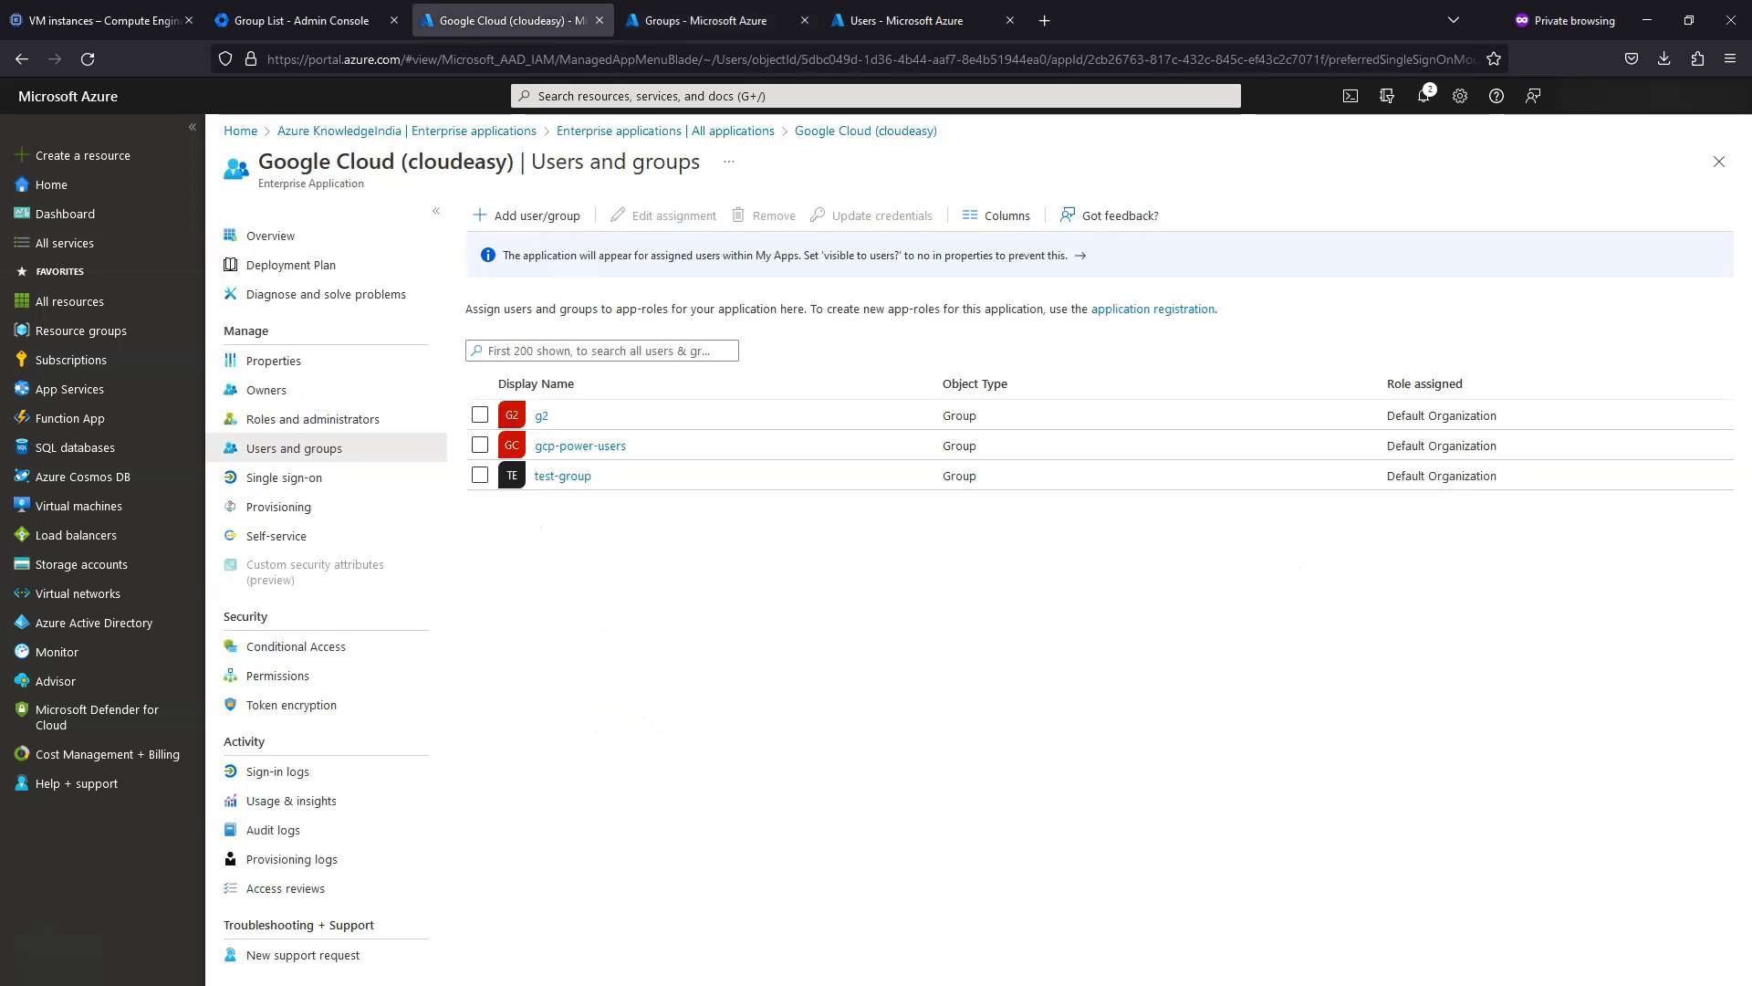
- Assign the sysAdmin group to Google Cloud (cloudeasy) with the Default Organization role
click(532, 215)
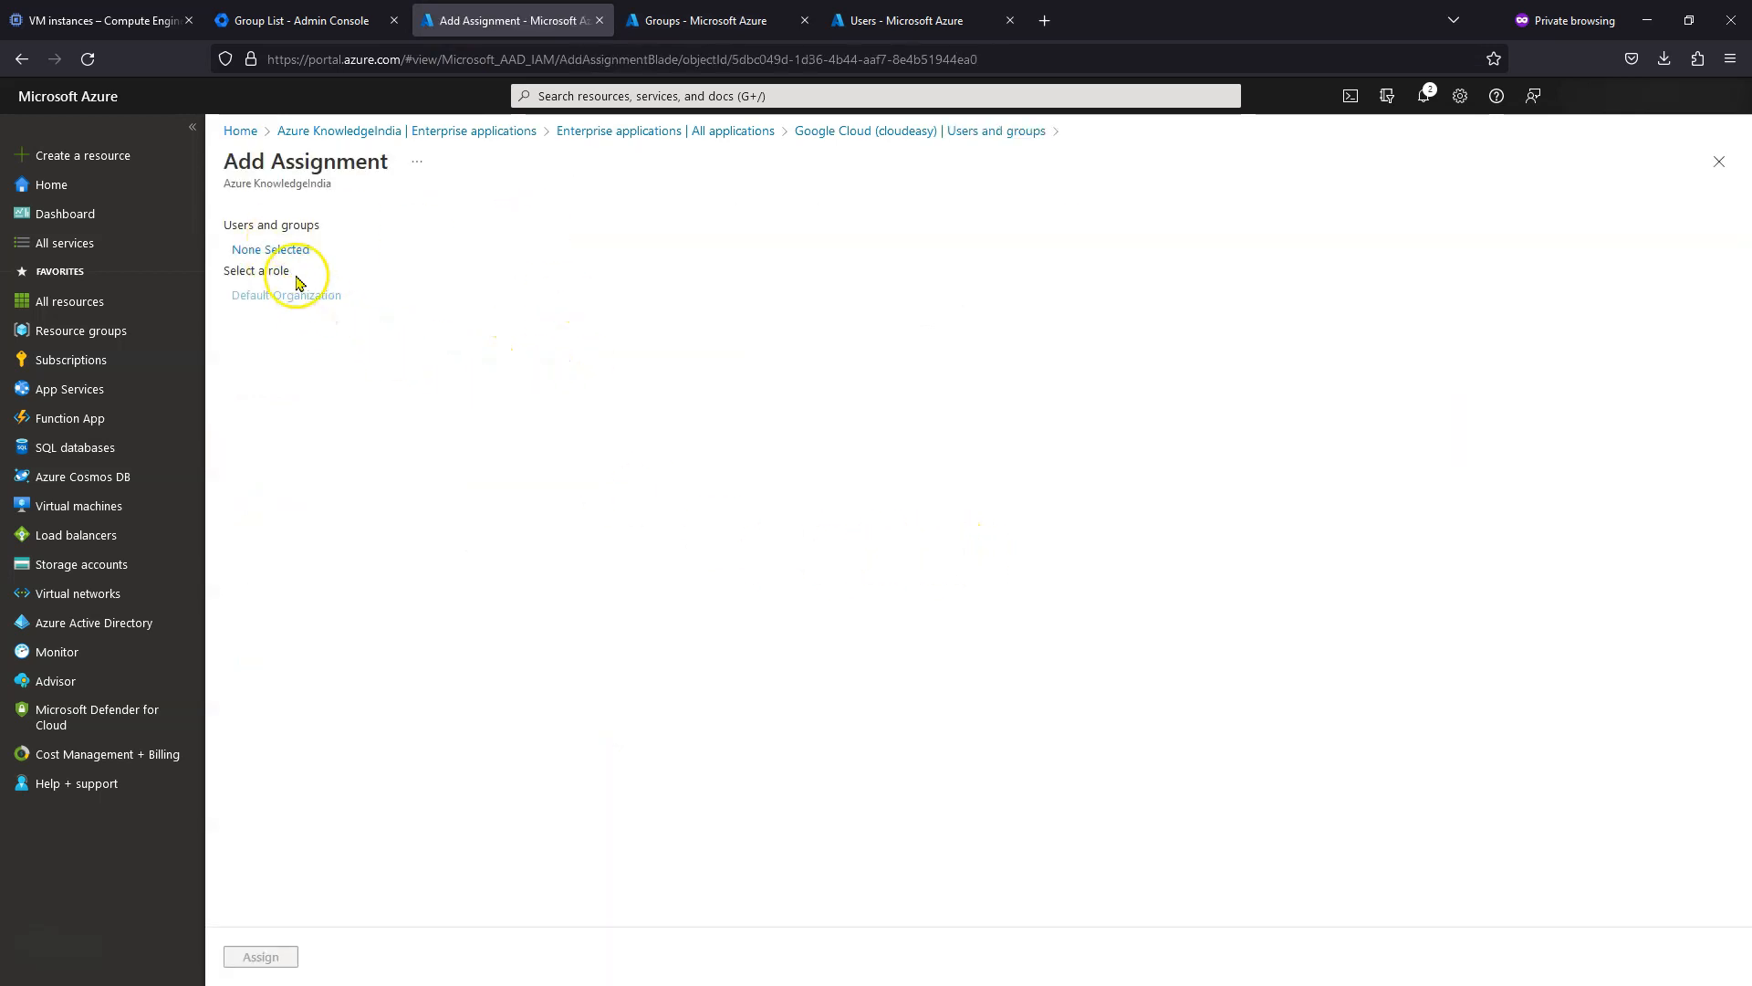
click(274, 248)
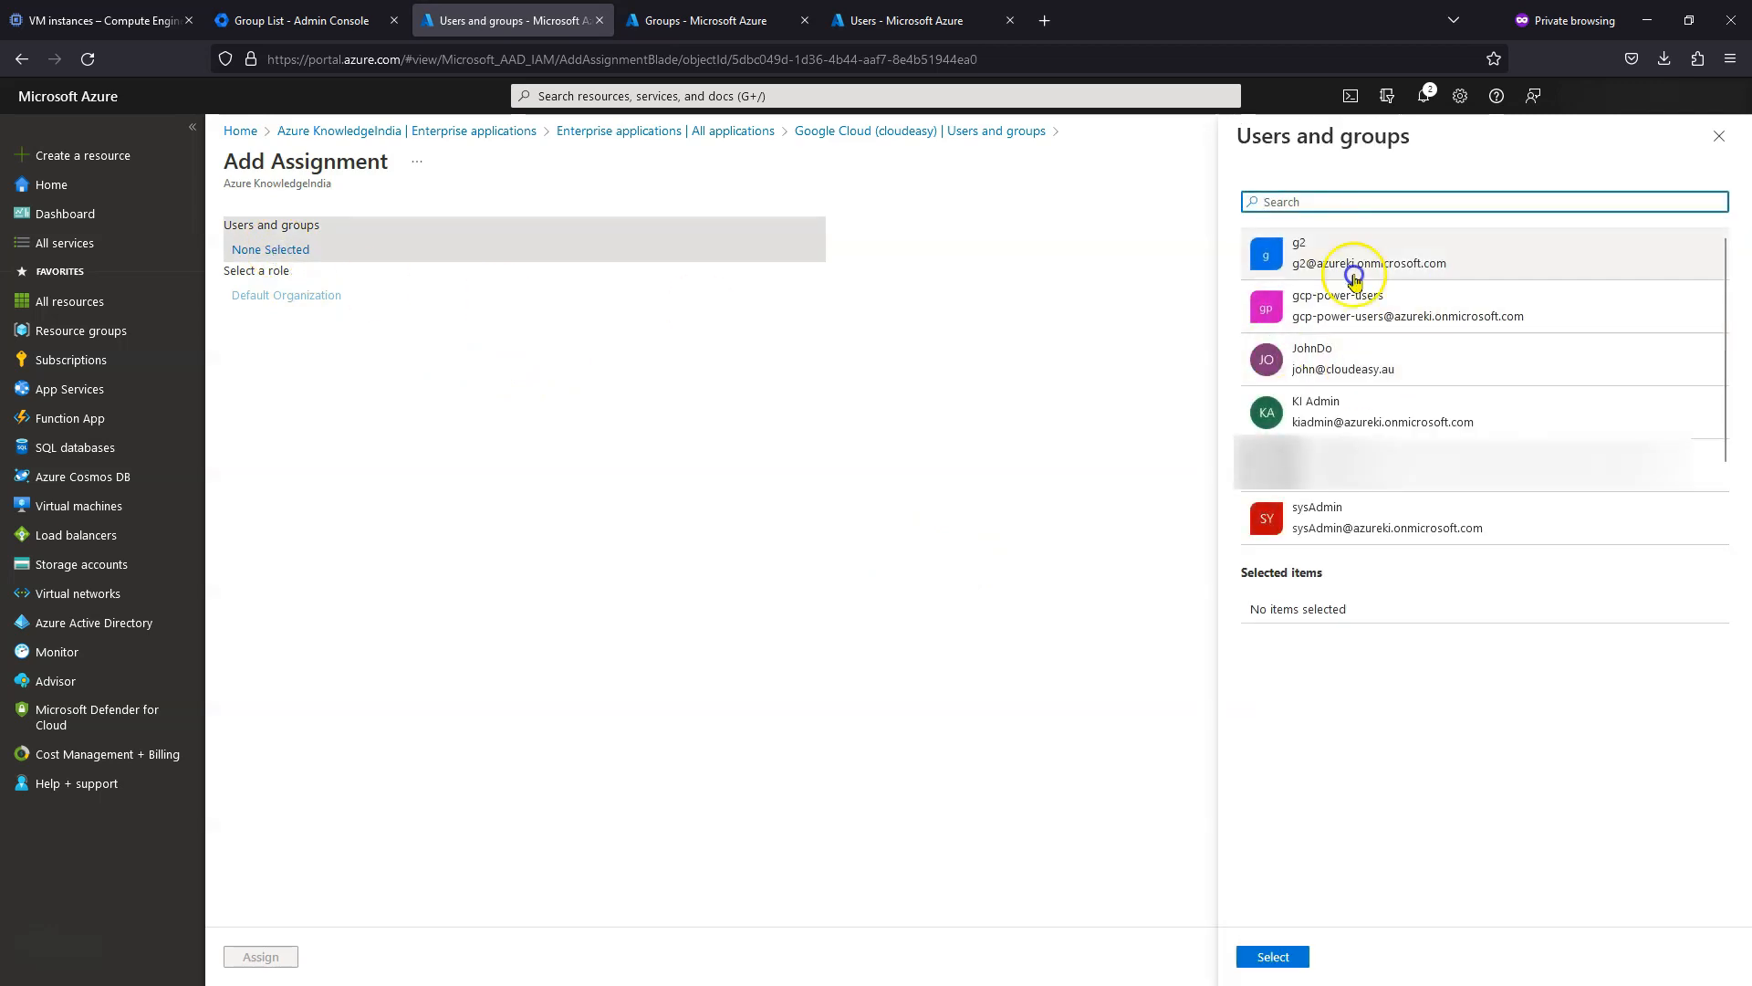
click(1367, 509)
click(1274, 956)
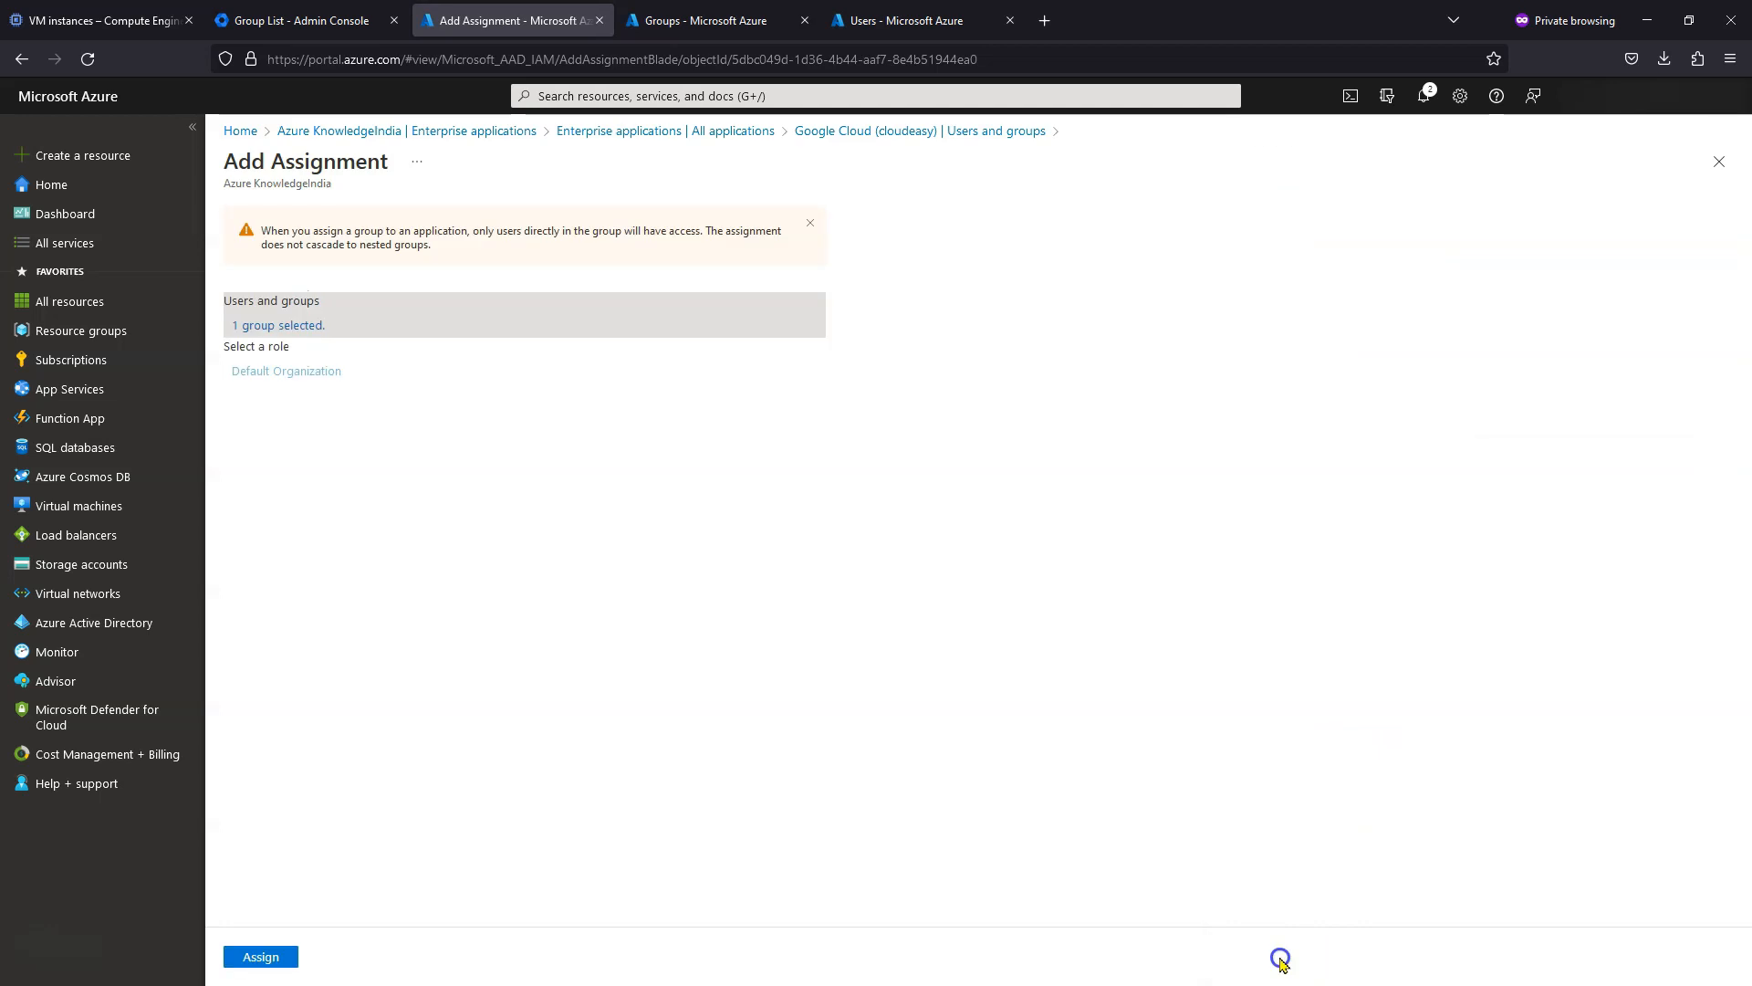
click(267, 960)
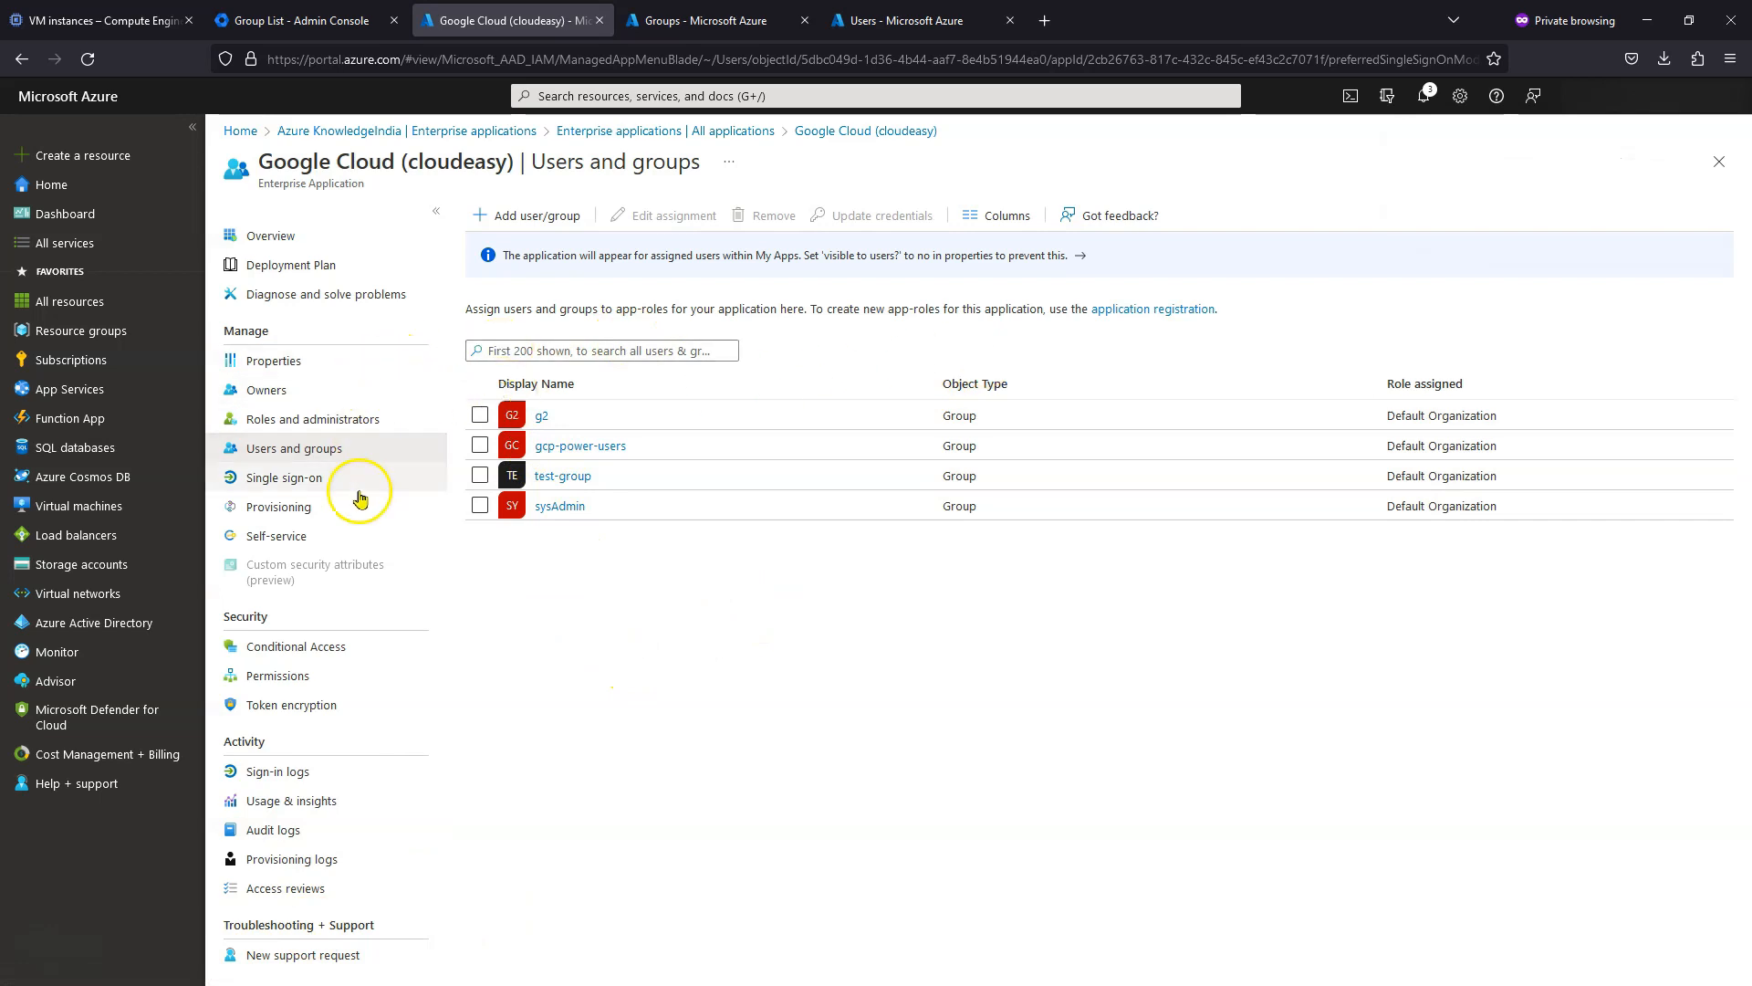
- Restart Google Cloud (cloudeasy) provisioning and refresh until it shows initial cycle not run
click(284, 506)
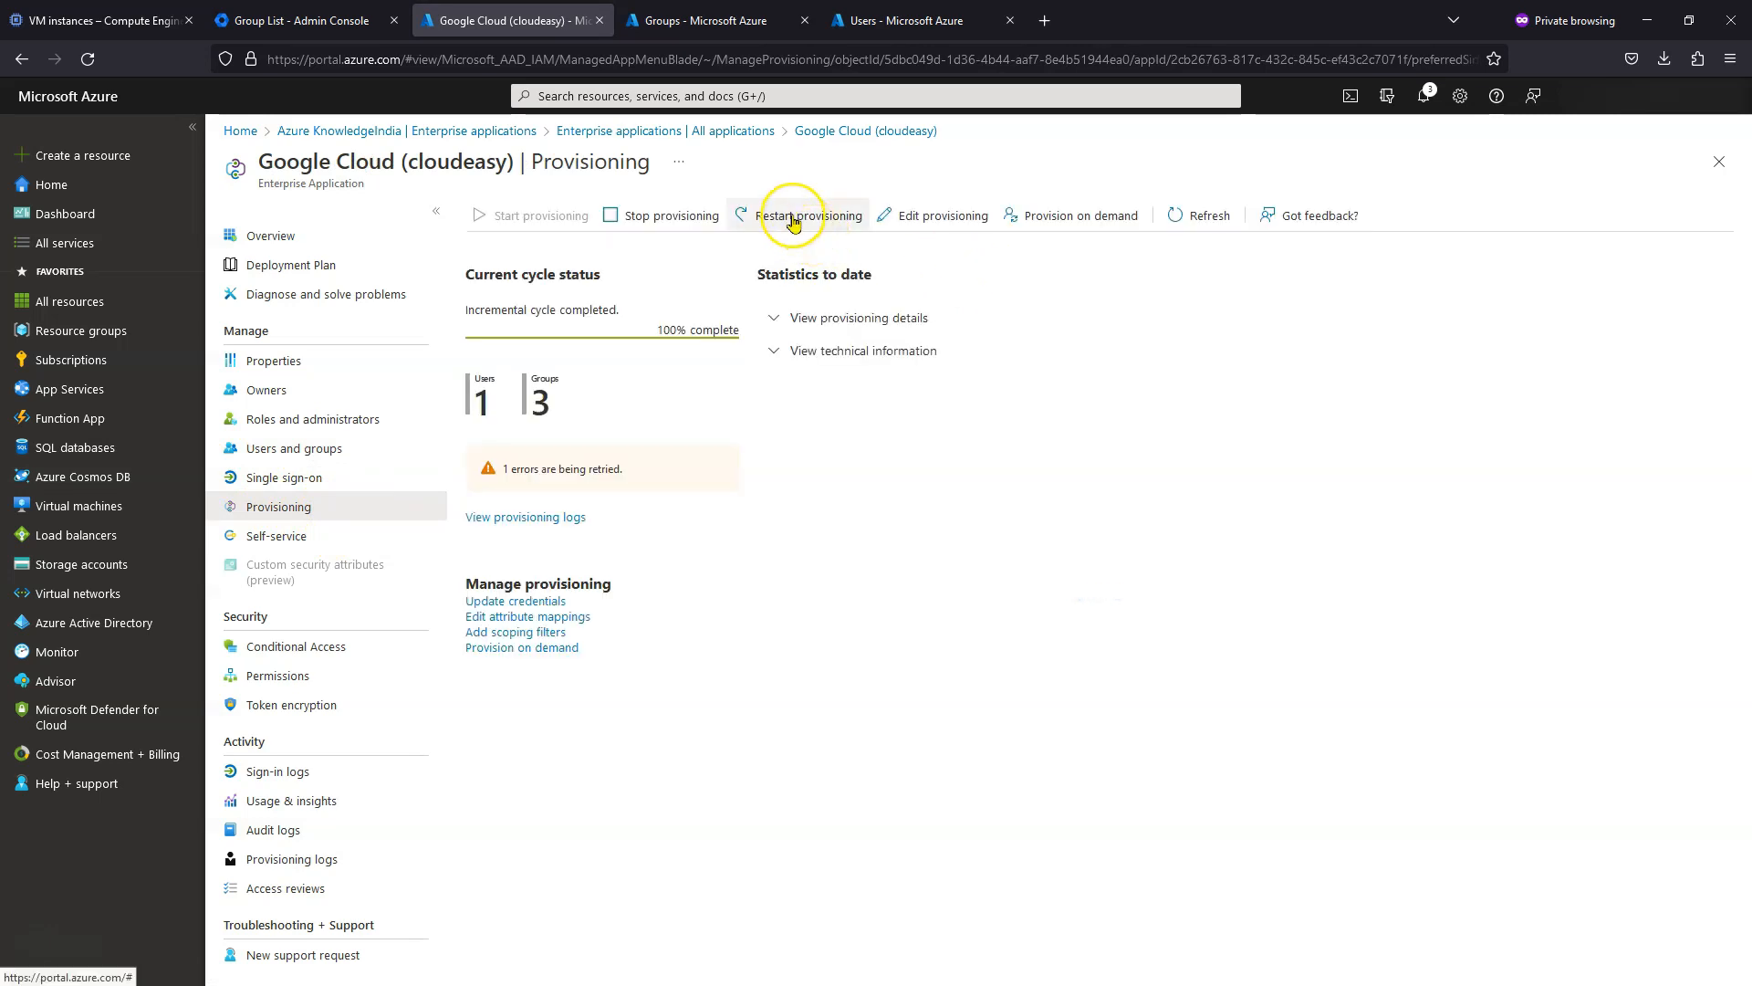
click(793, 222)
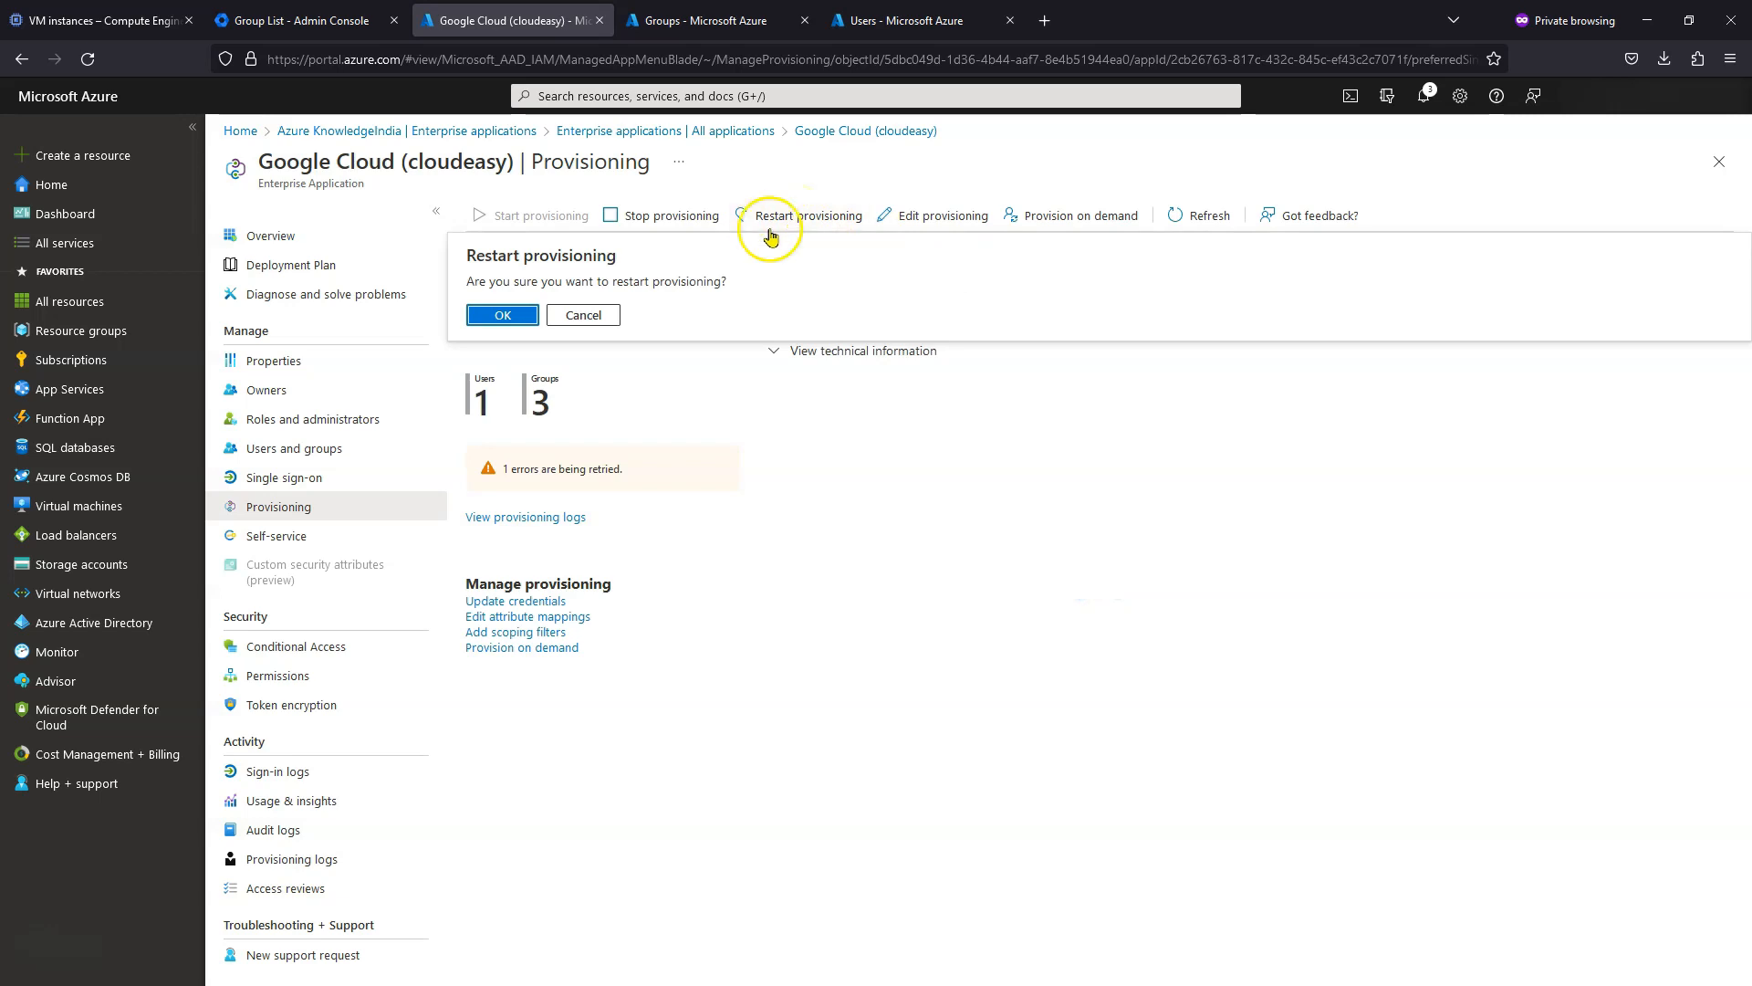
click(498, 319)
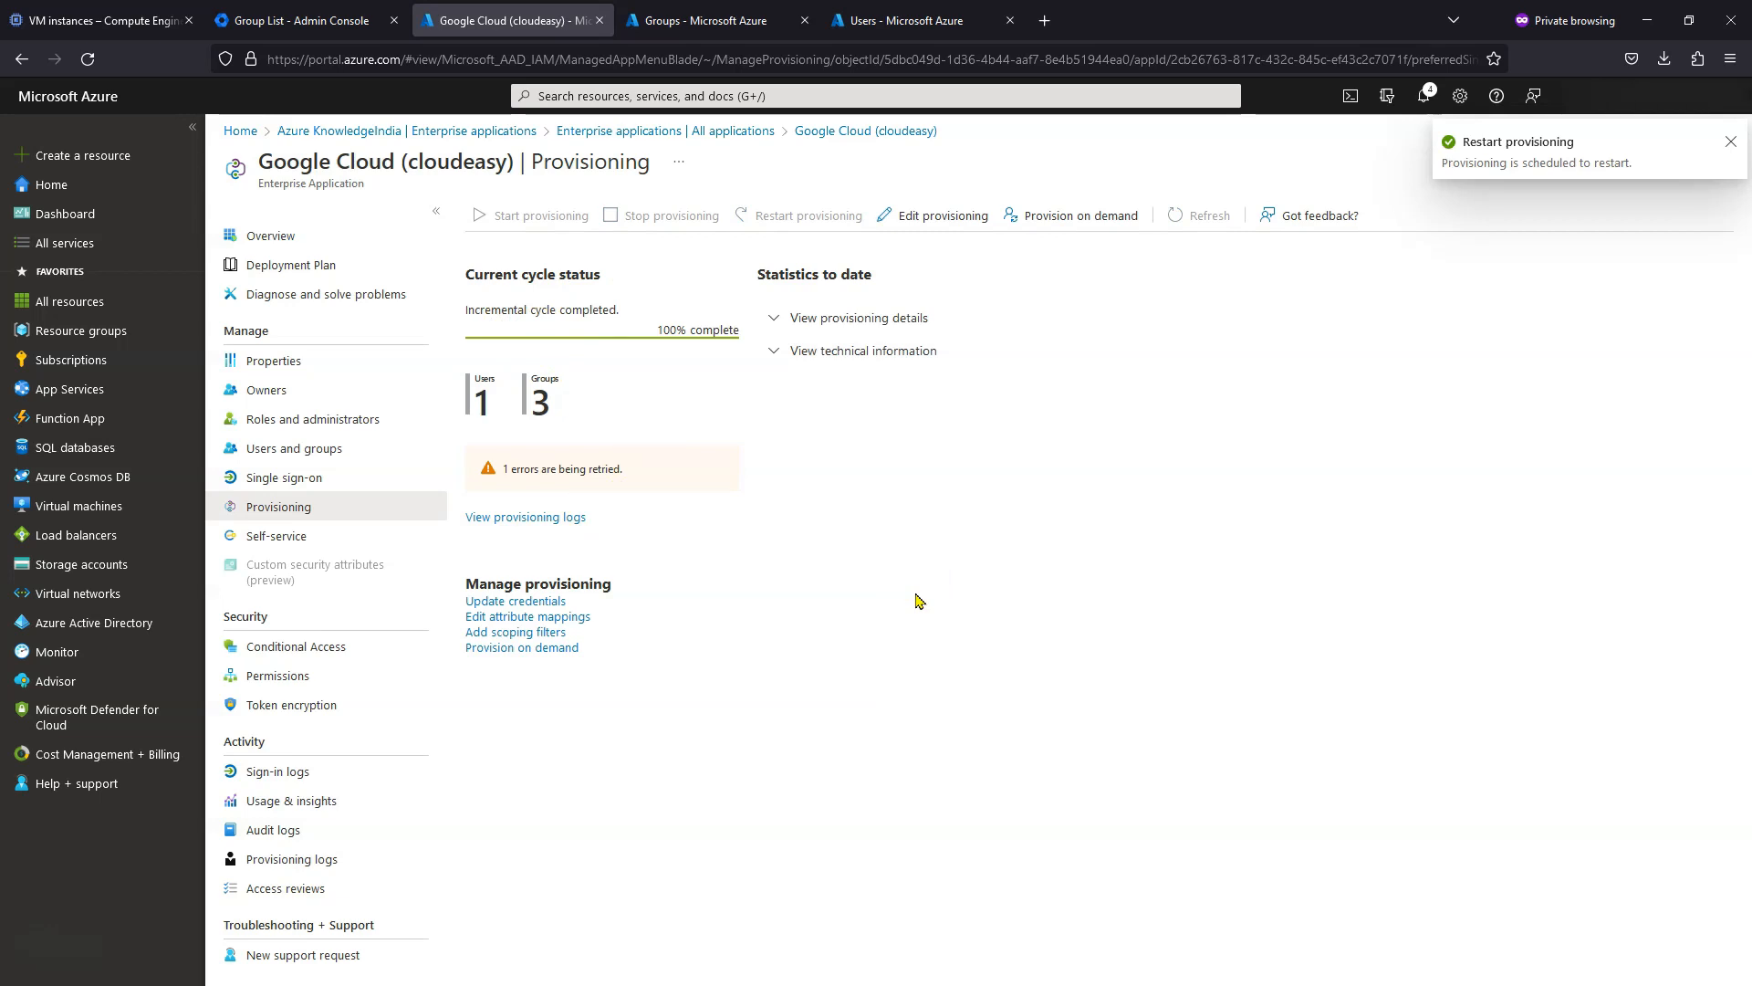
click(1732, 146)
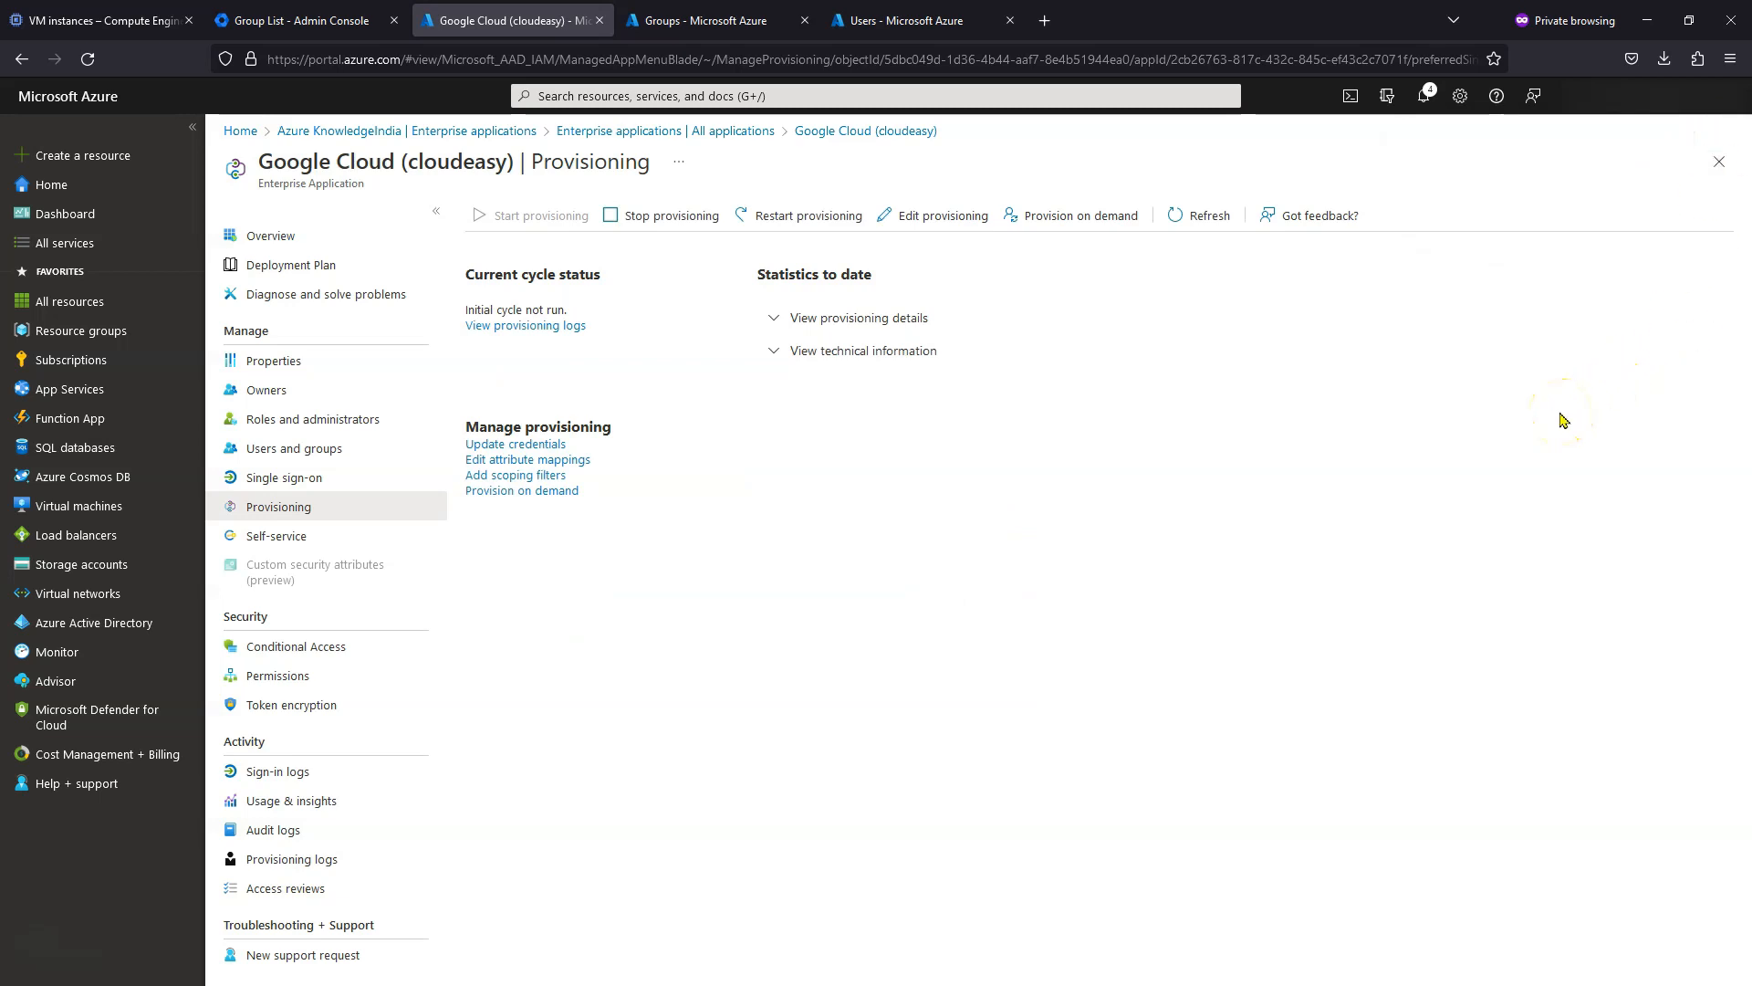
click(1206, 217)
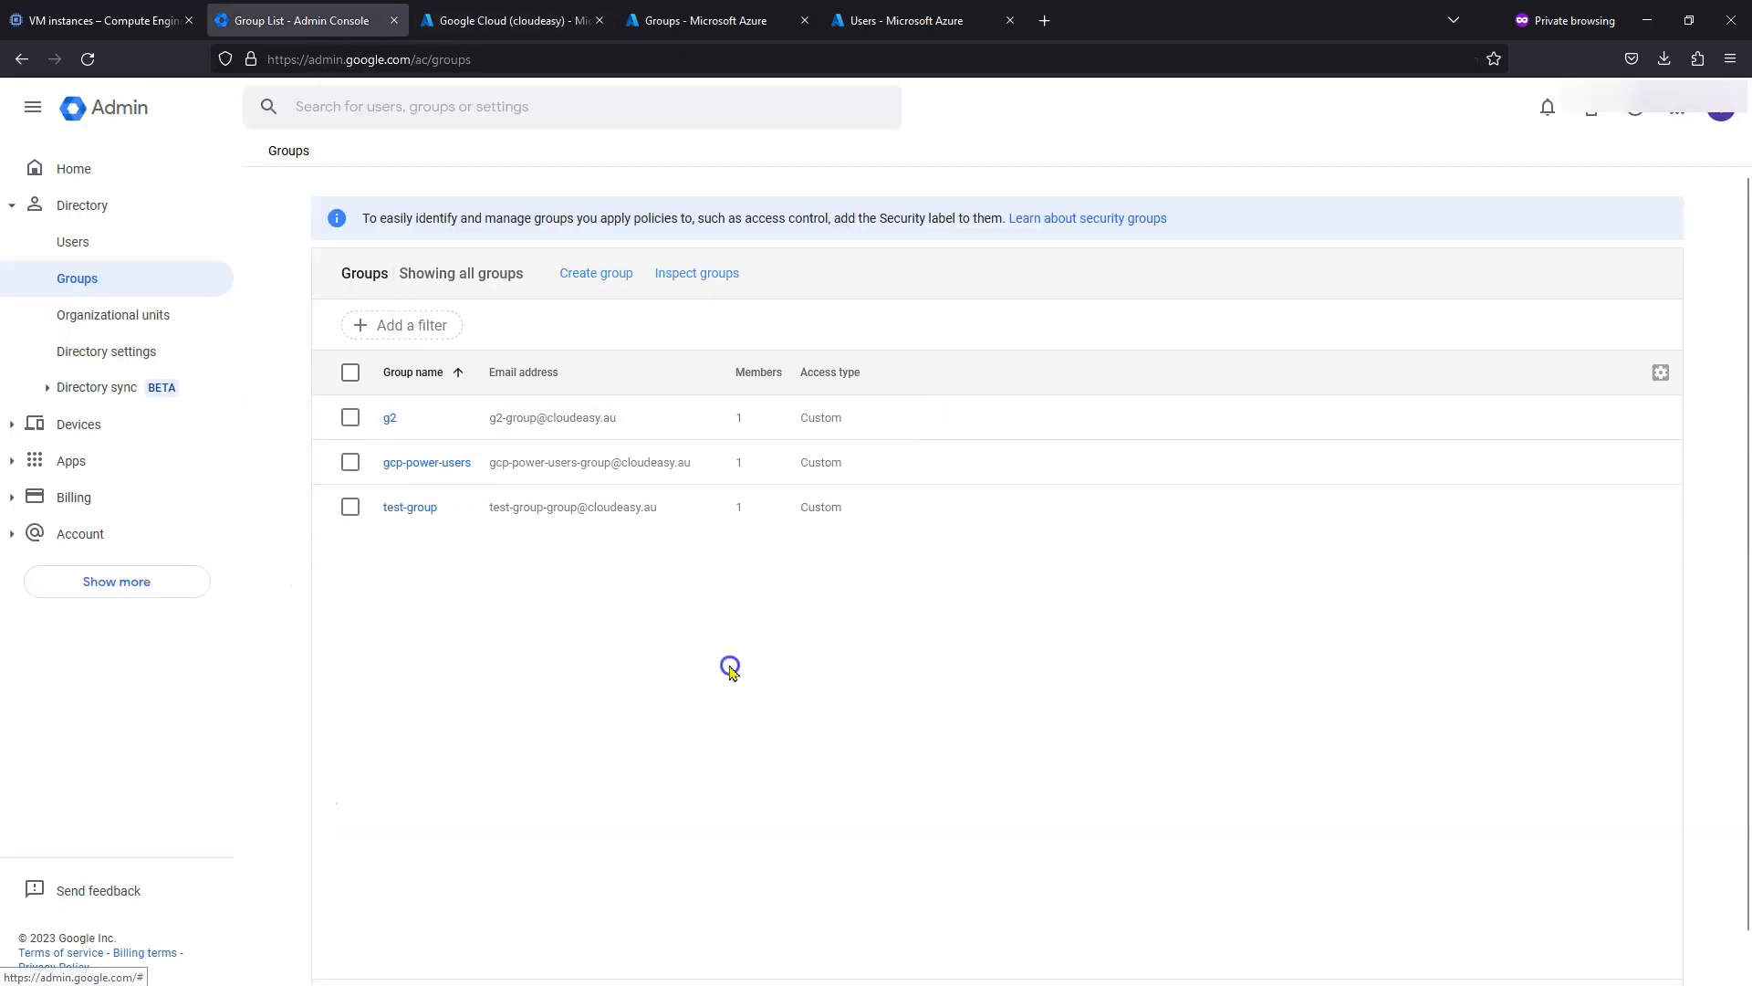
- Verify the provisioned sysAdmin group and its one member, then view the Users list
click(88, 59)
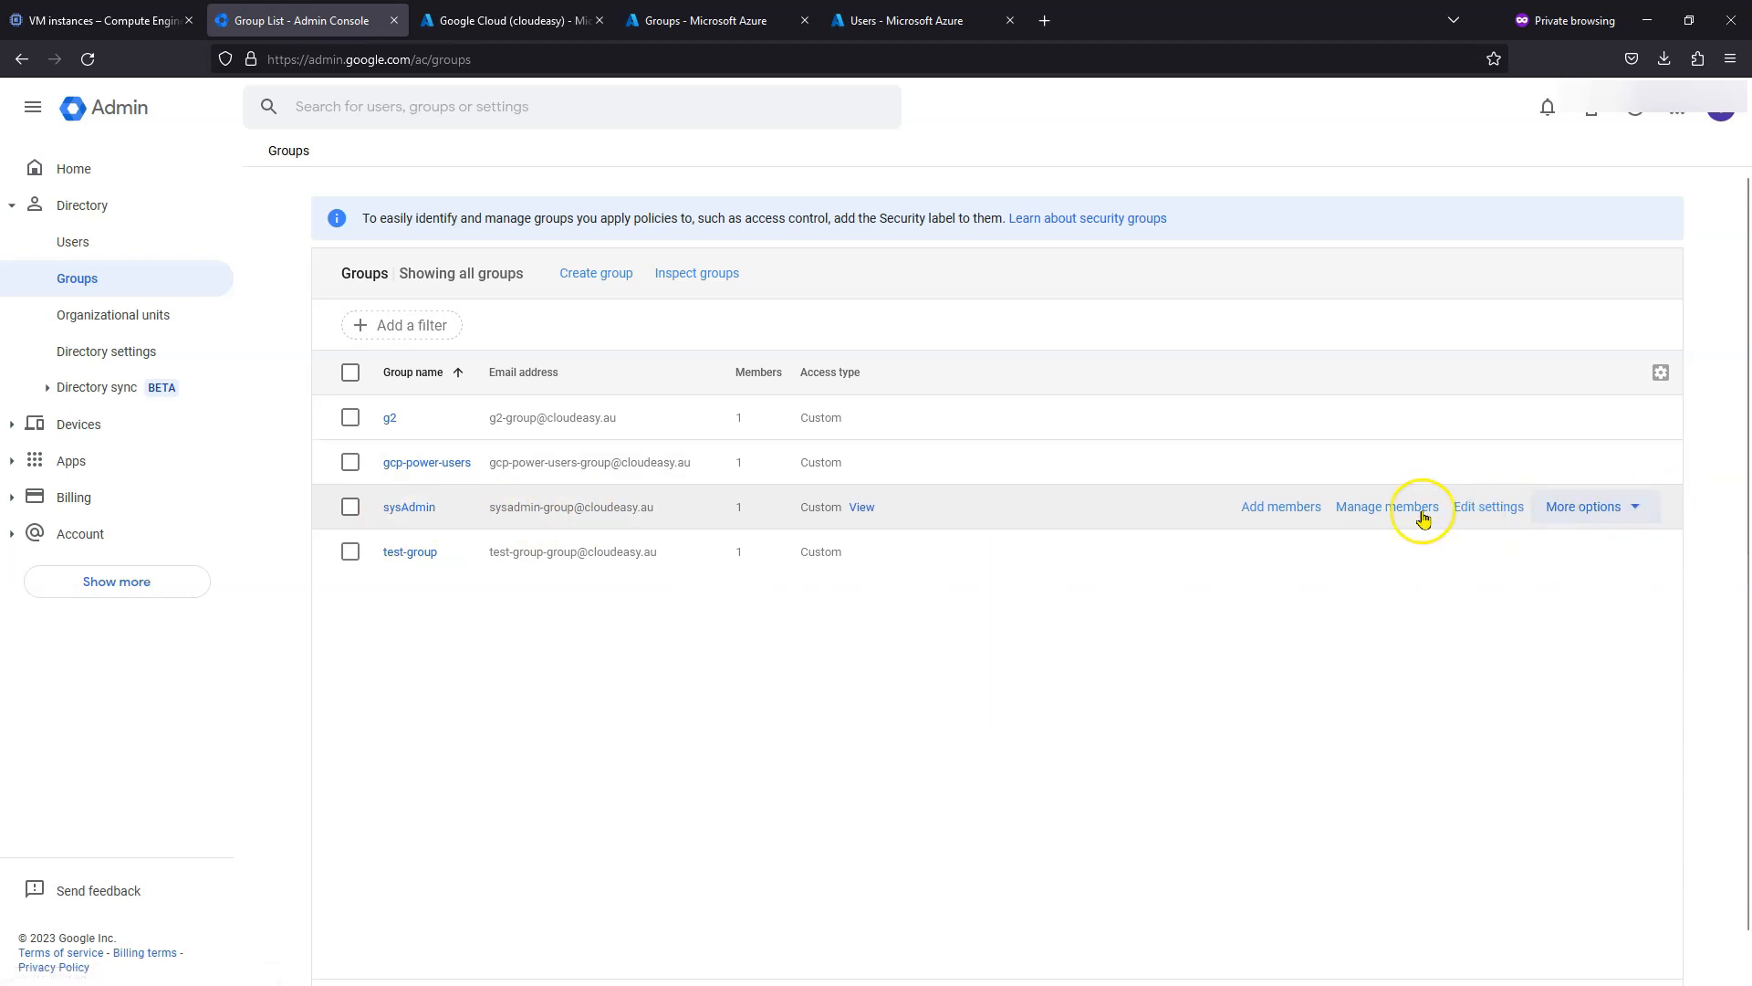
click(412, 513)
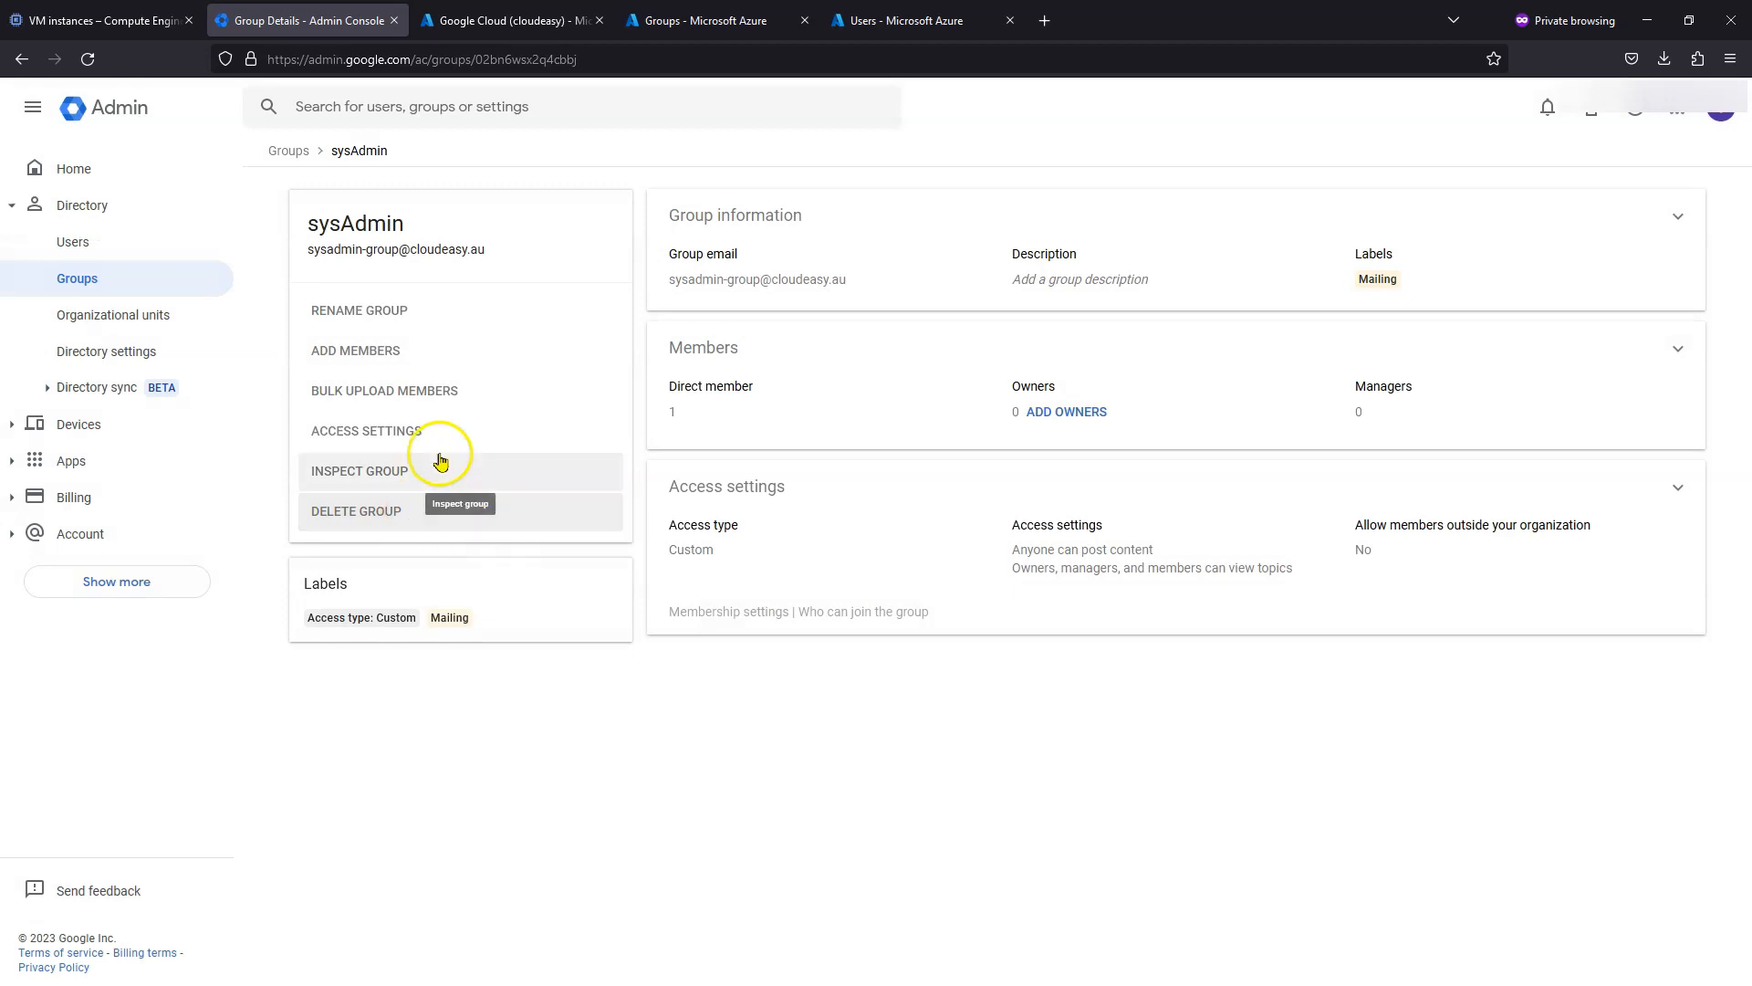
click(1677, 352)
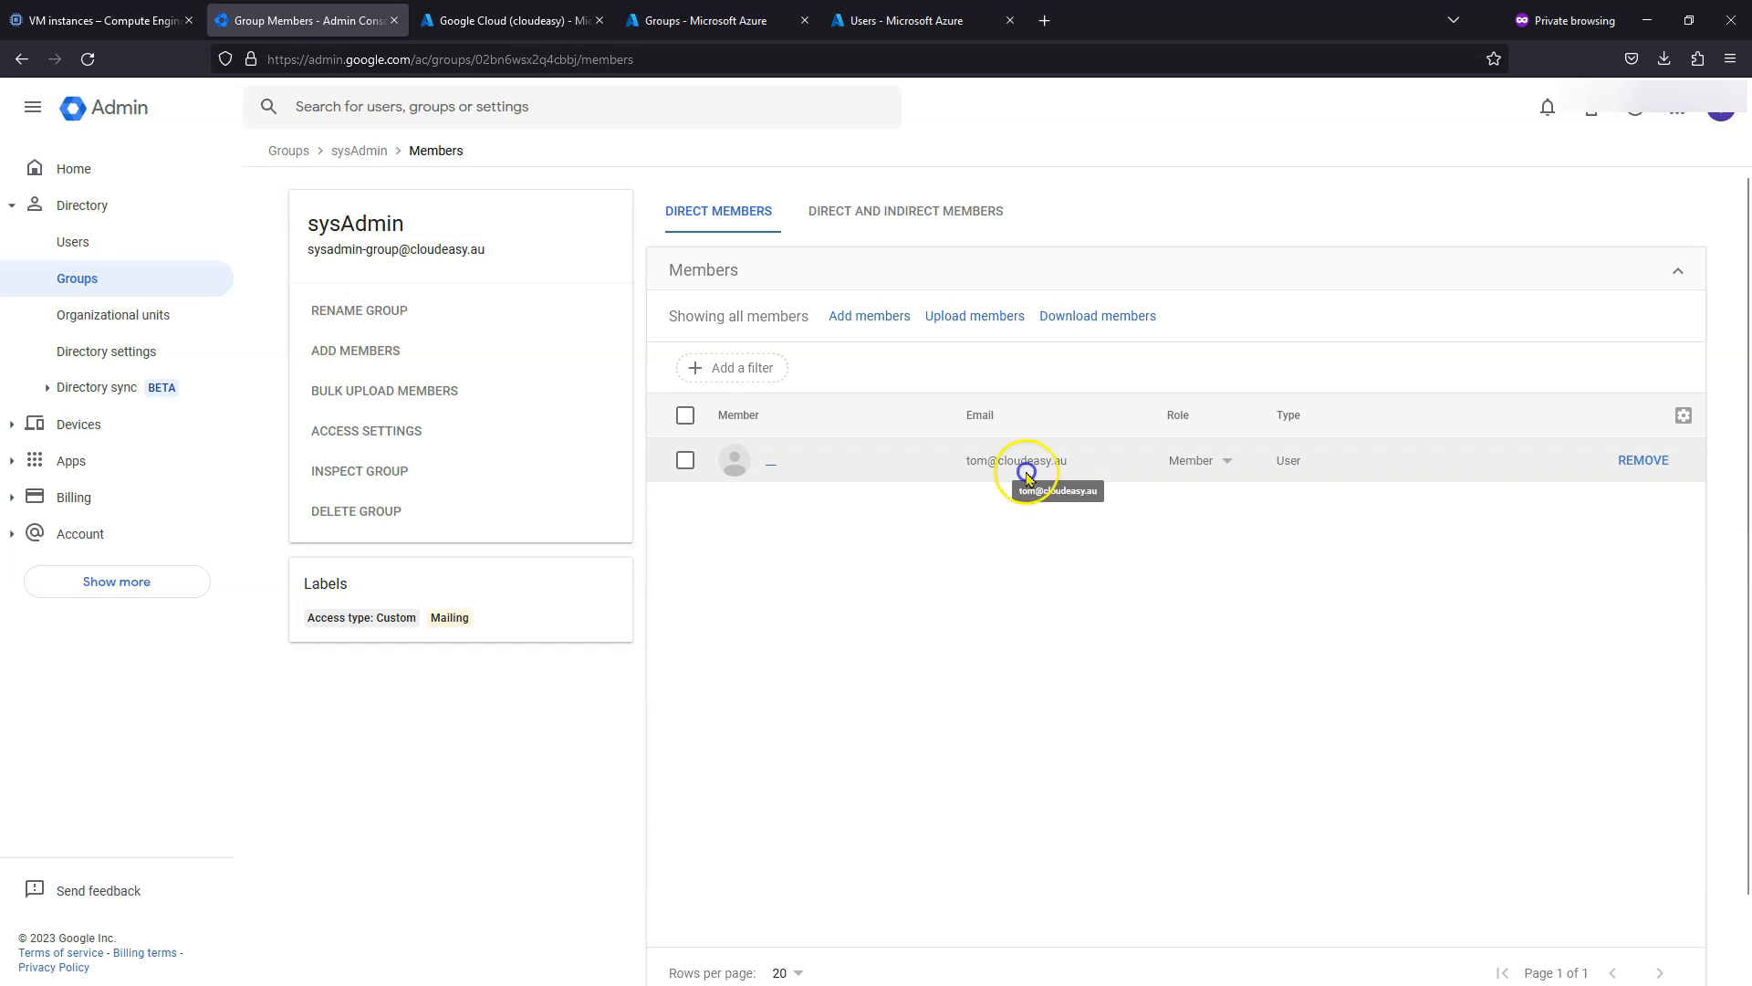
click(75, 242)
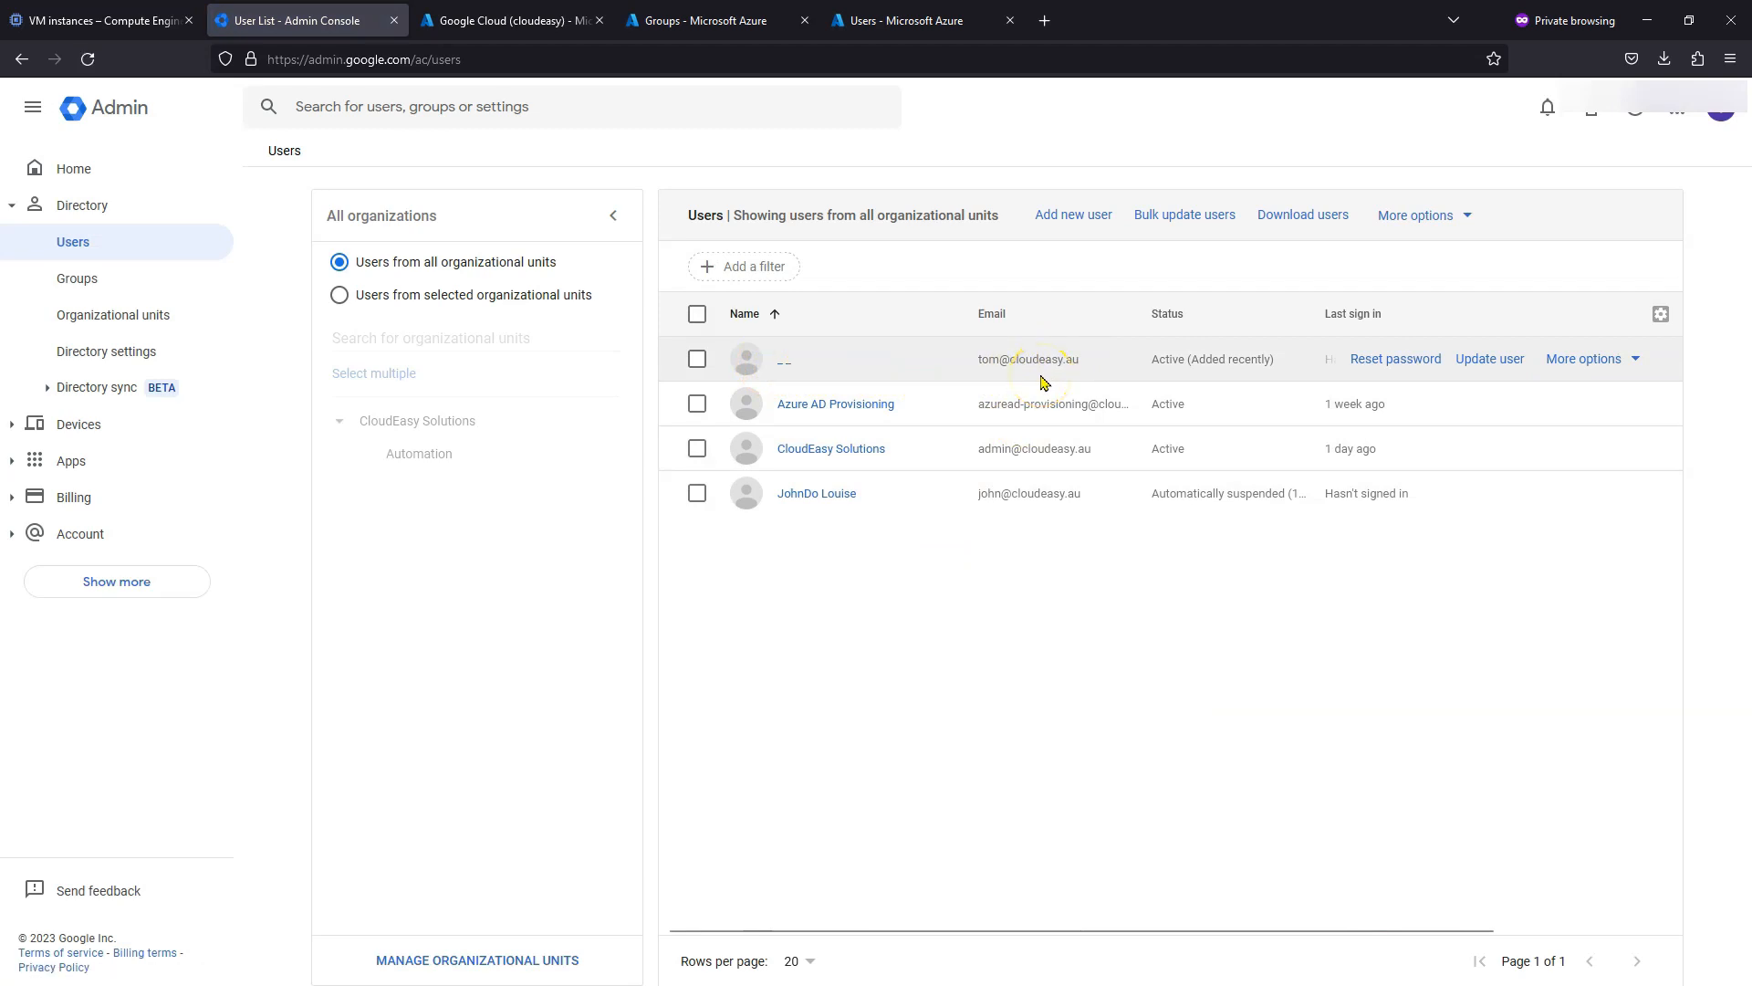
- Fill in the provisioned user's first and last name in Azure and save the profile
click(858, 22)
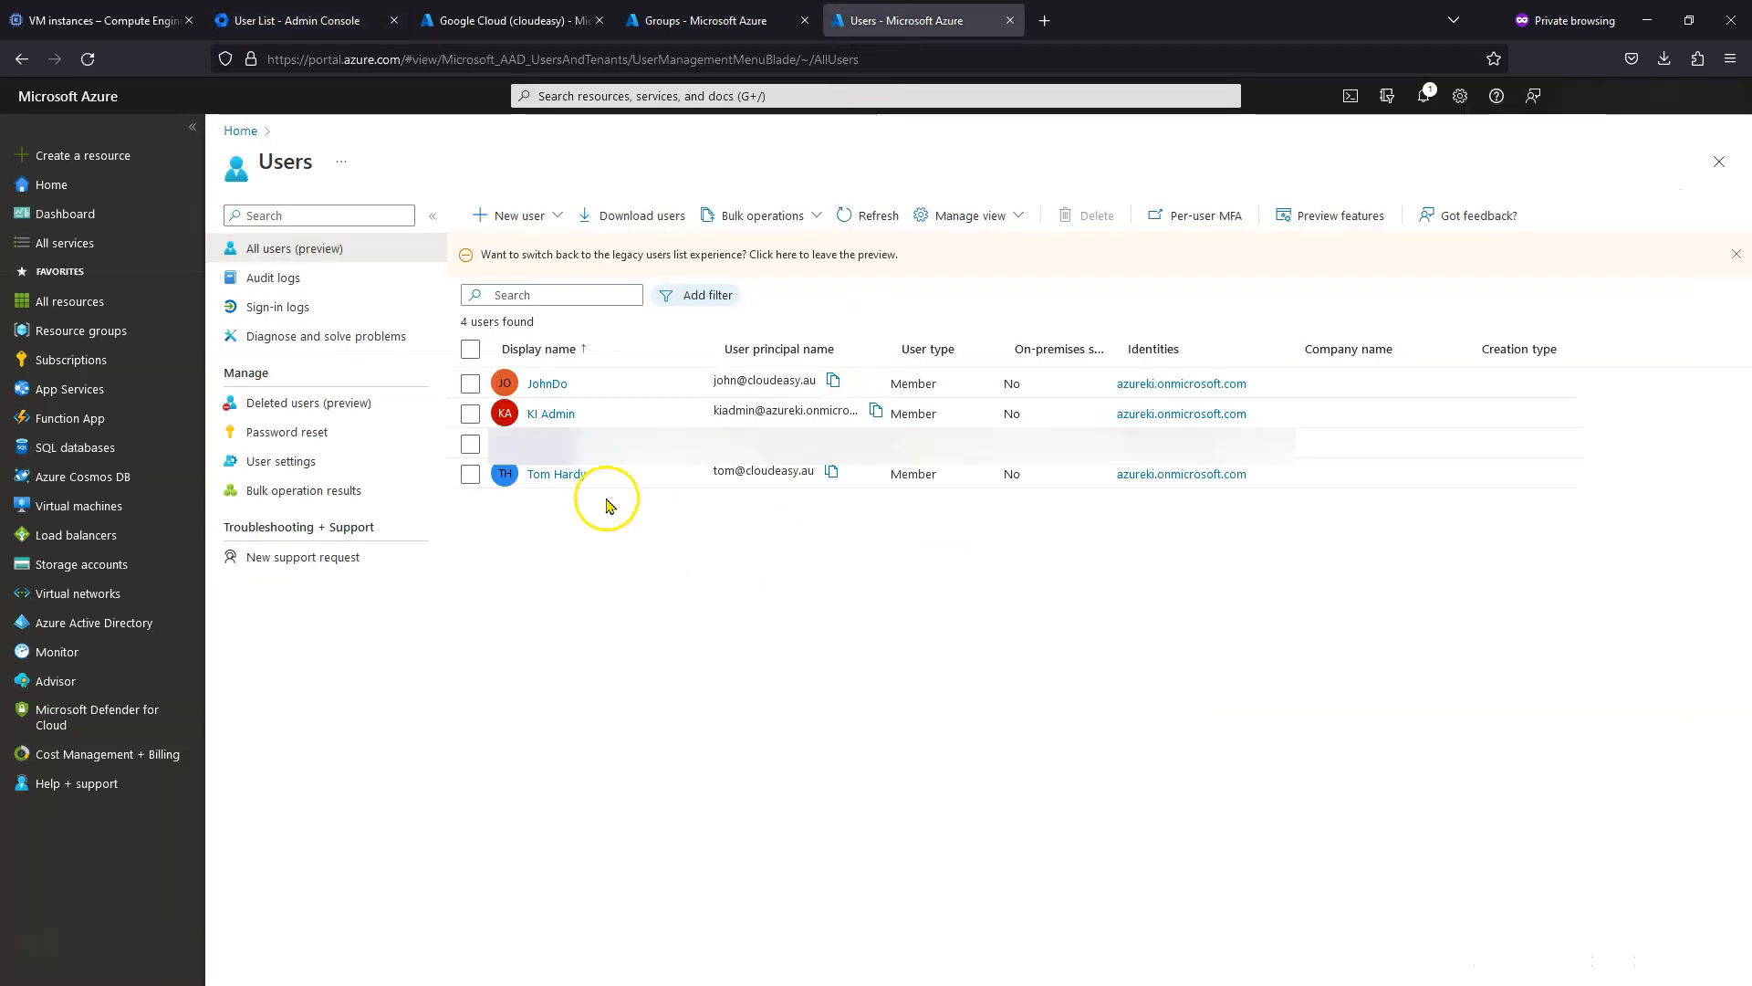
click(566, 474)
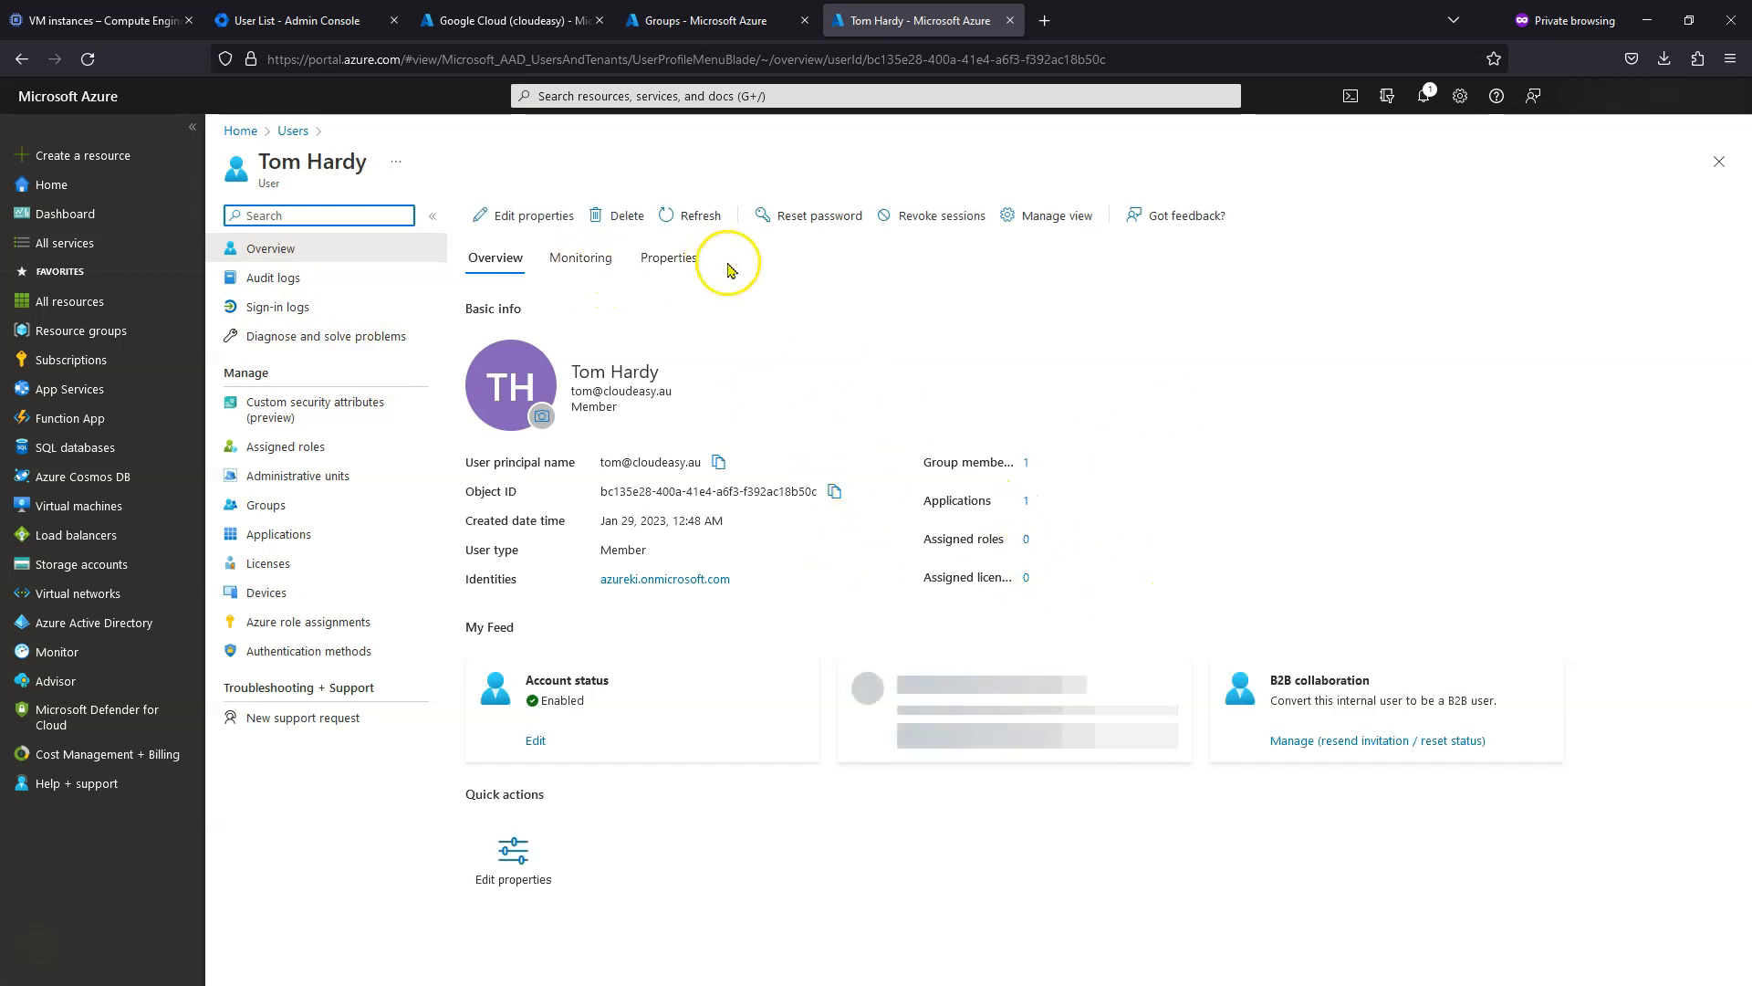
click(677, 256)
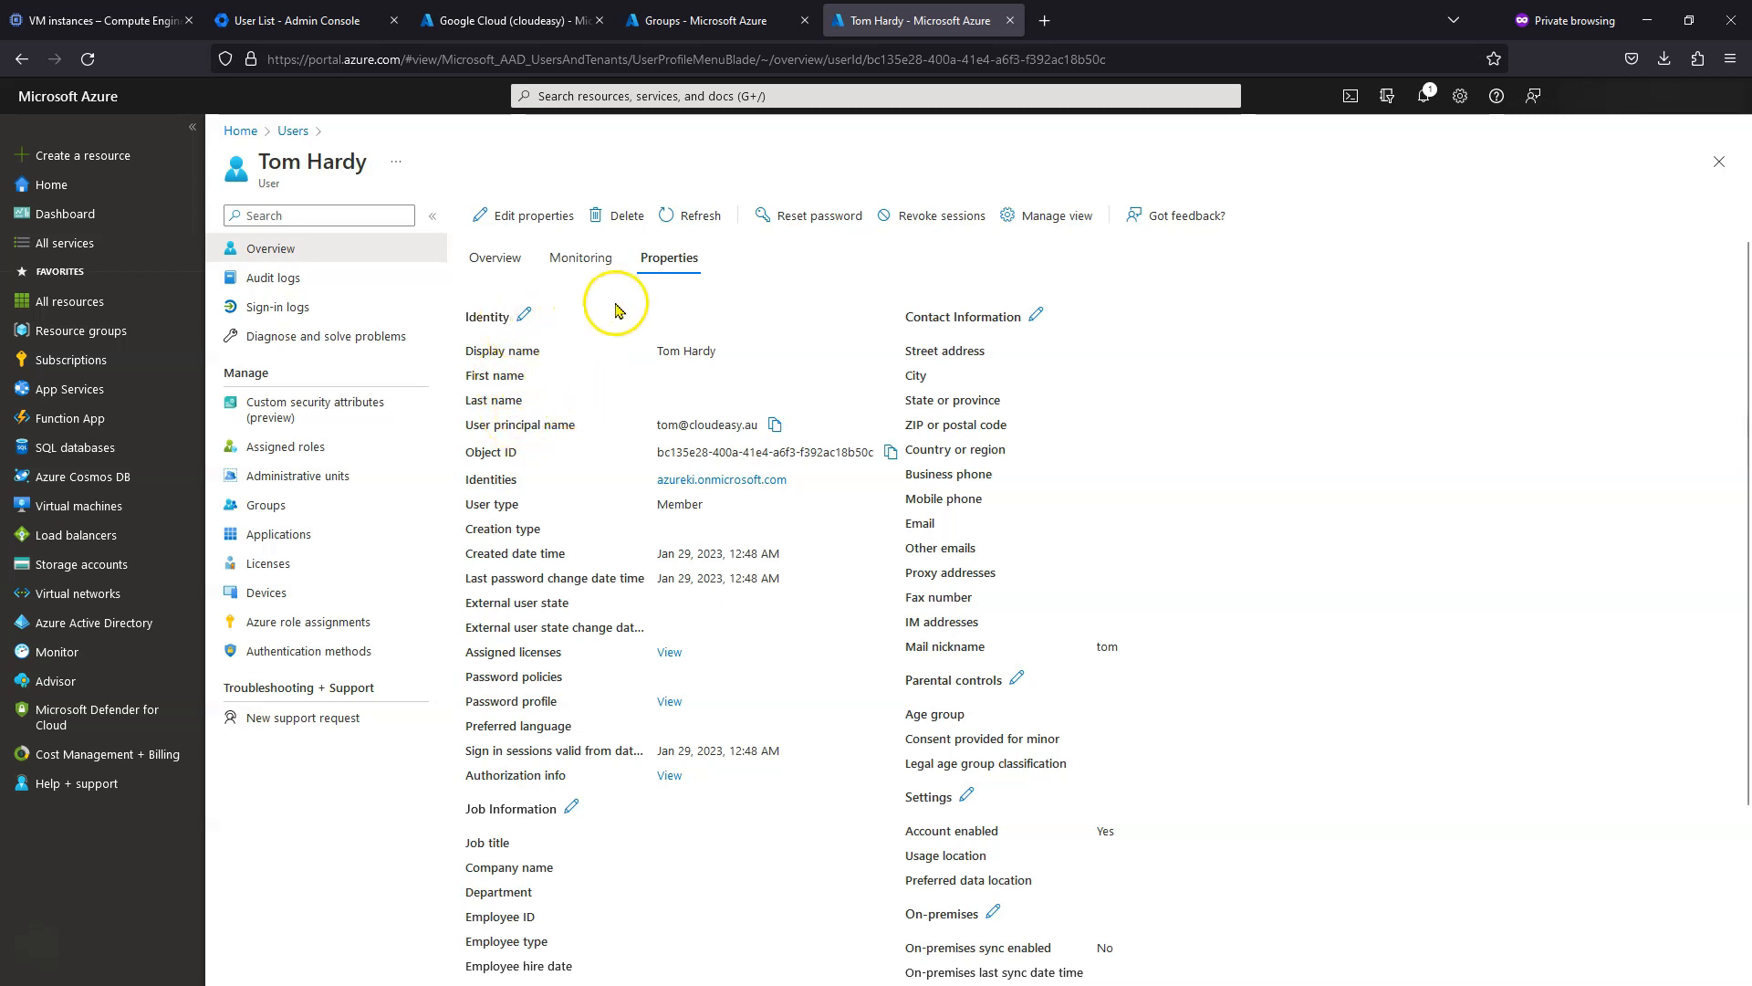
click(524, 316)
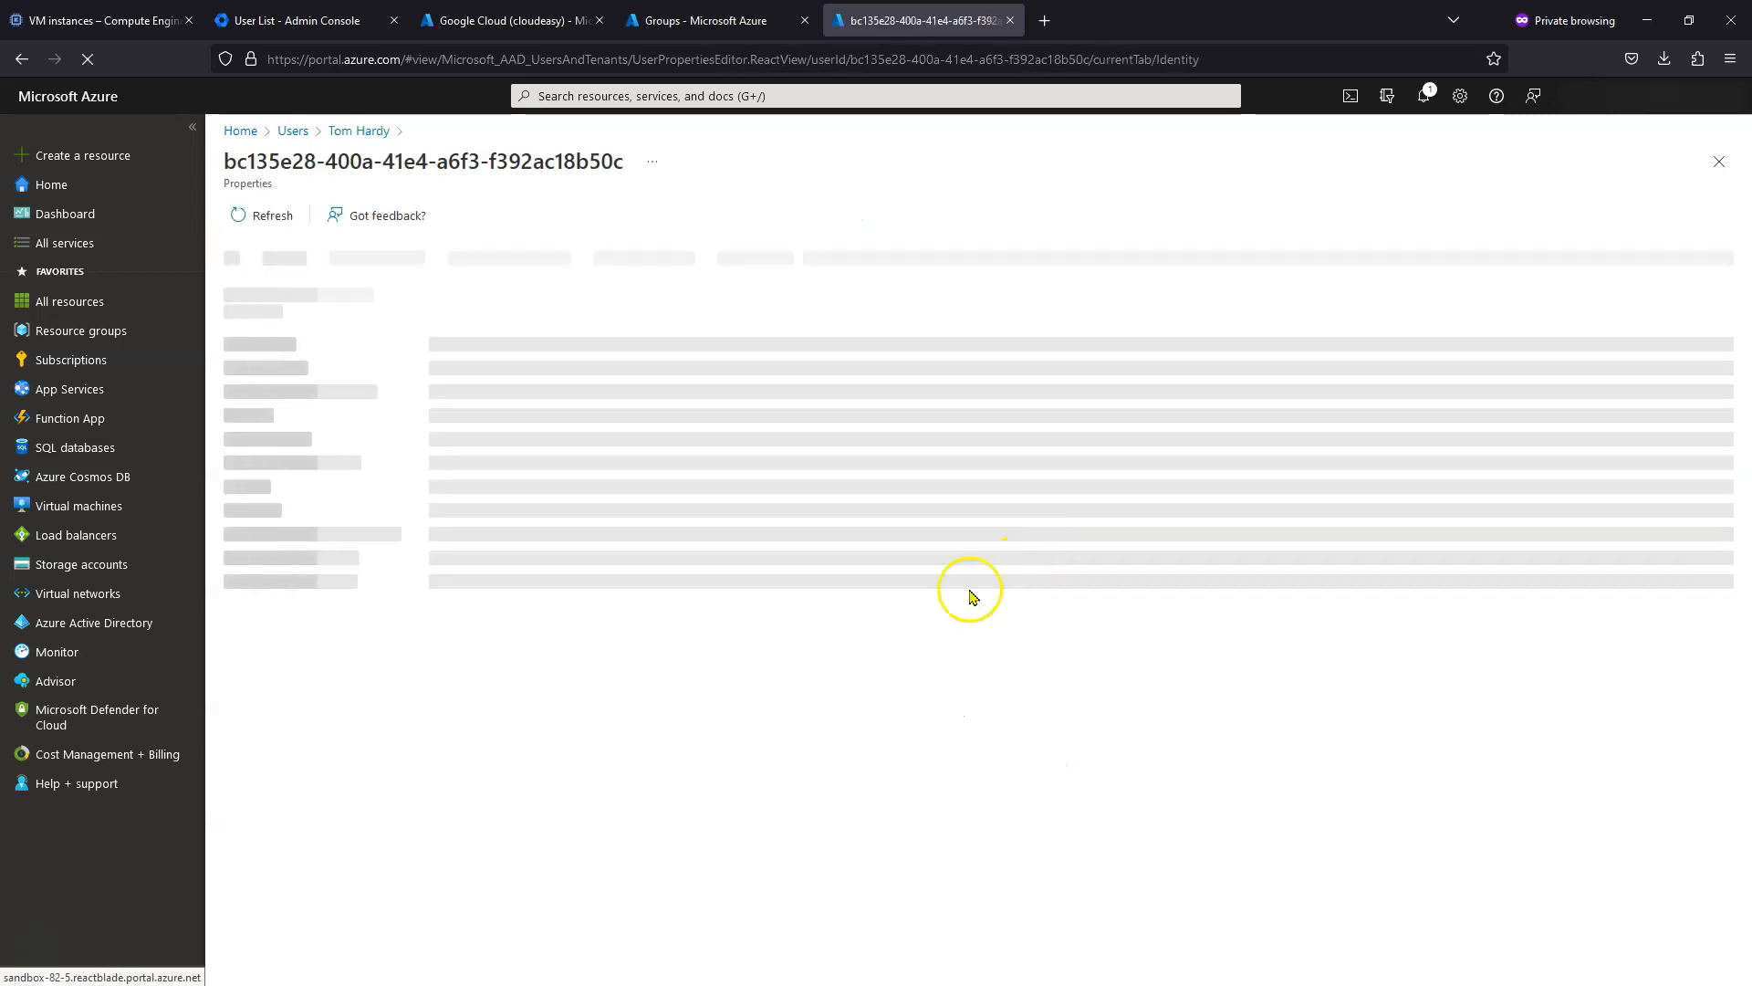
click(466, 396)
text(Tom)
key(Tab)
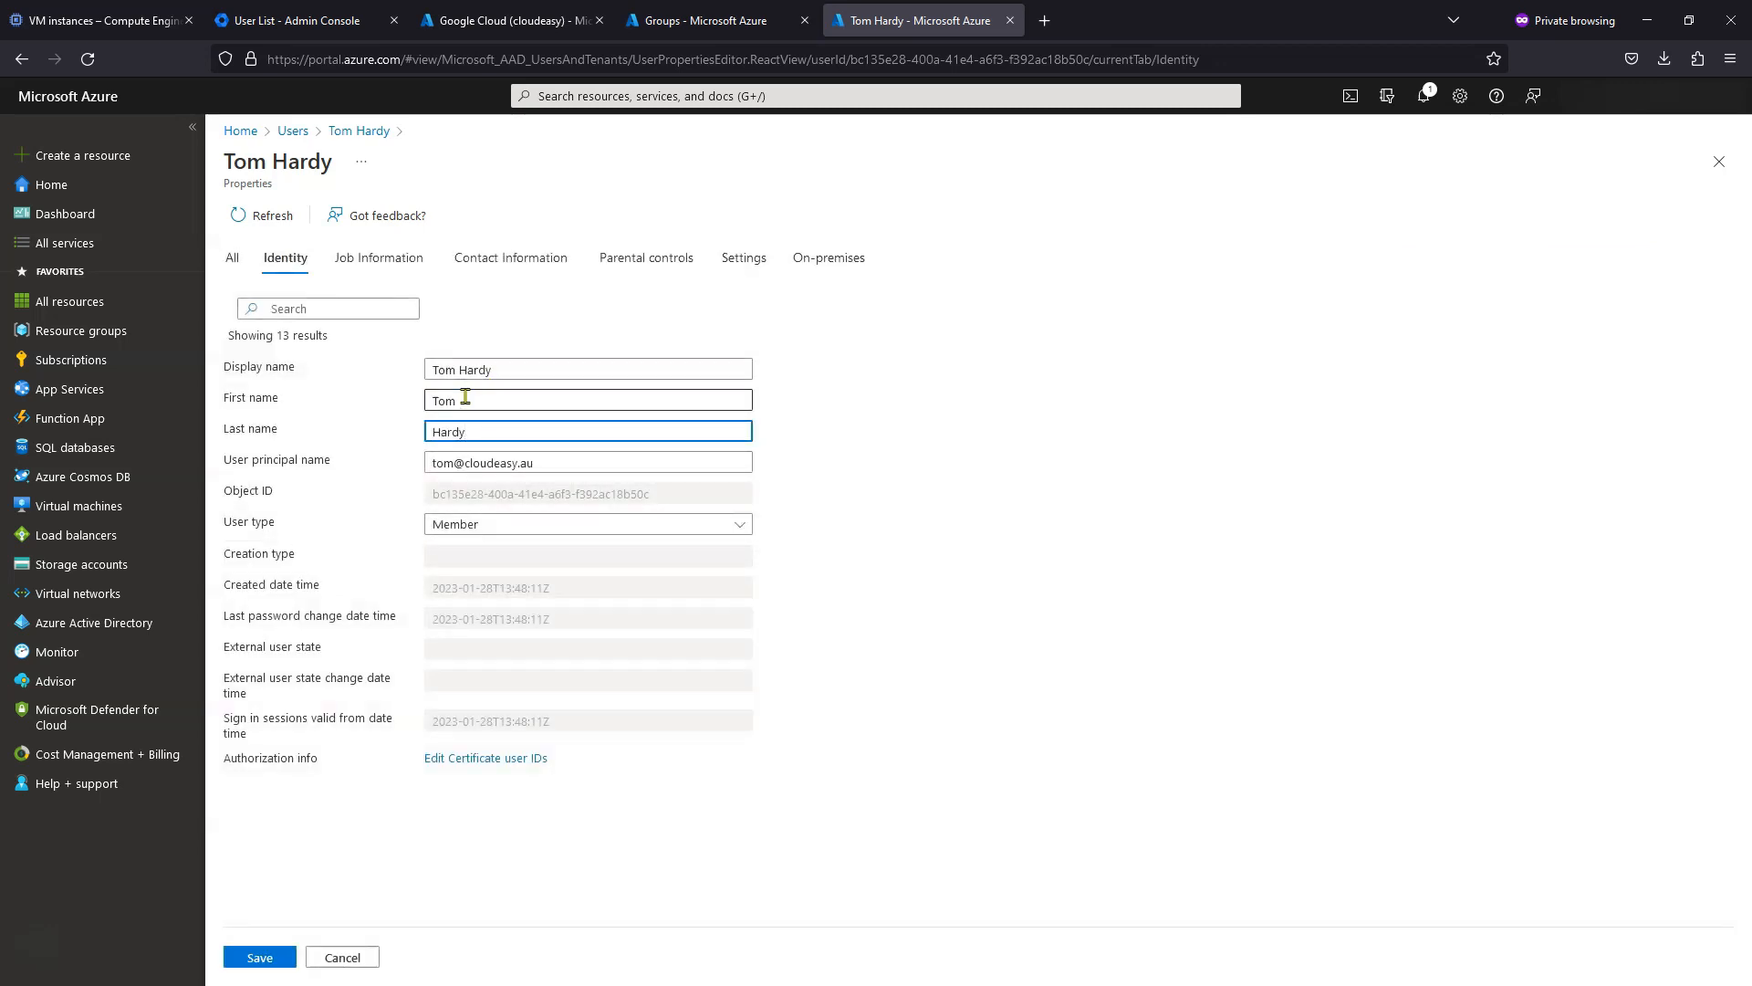
click(263, 956)
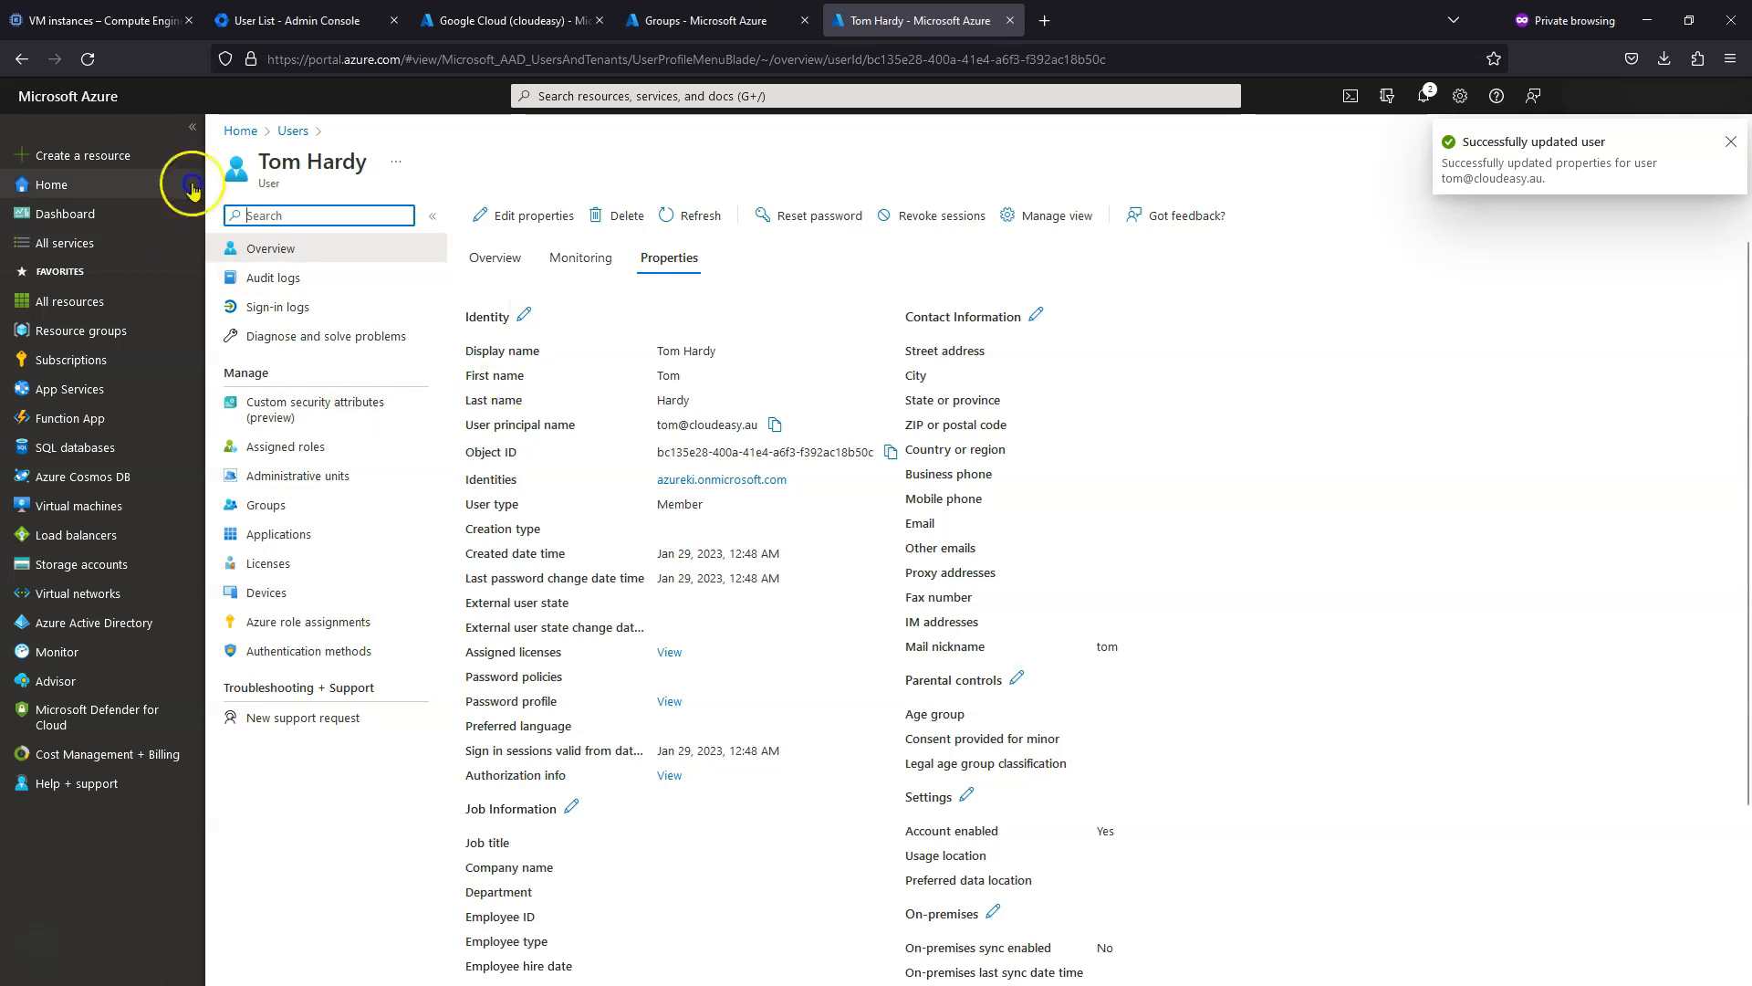
click(365, 20)
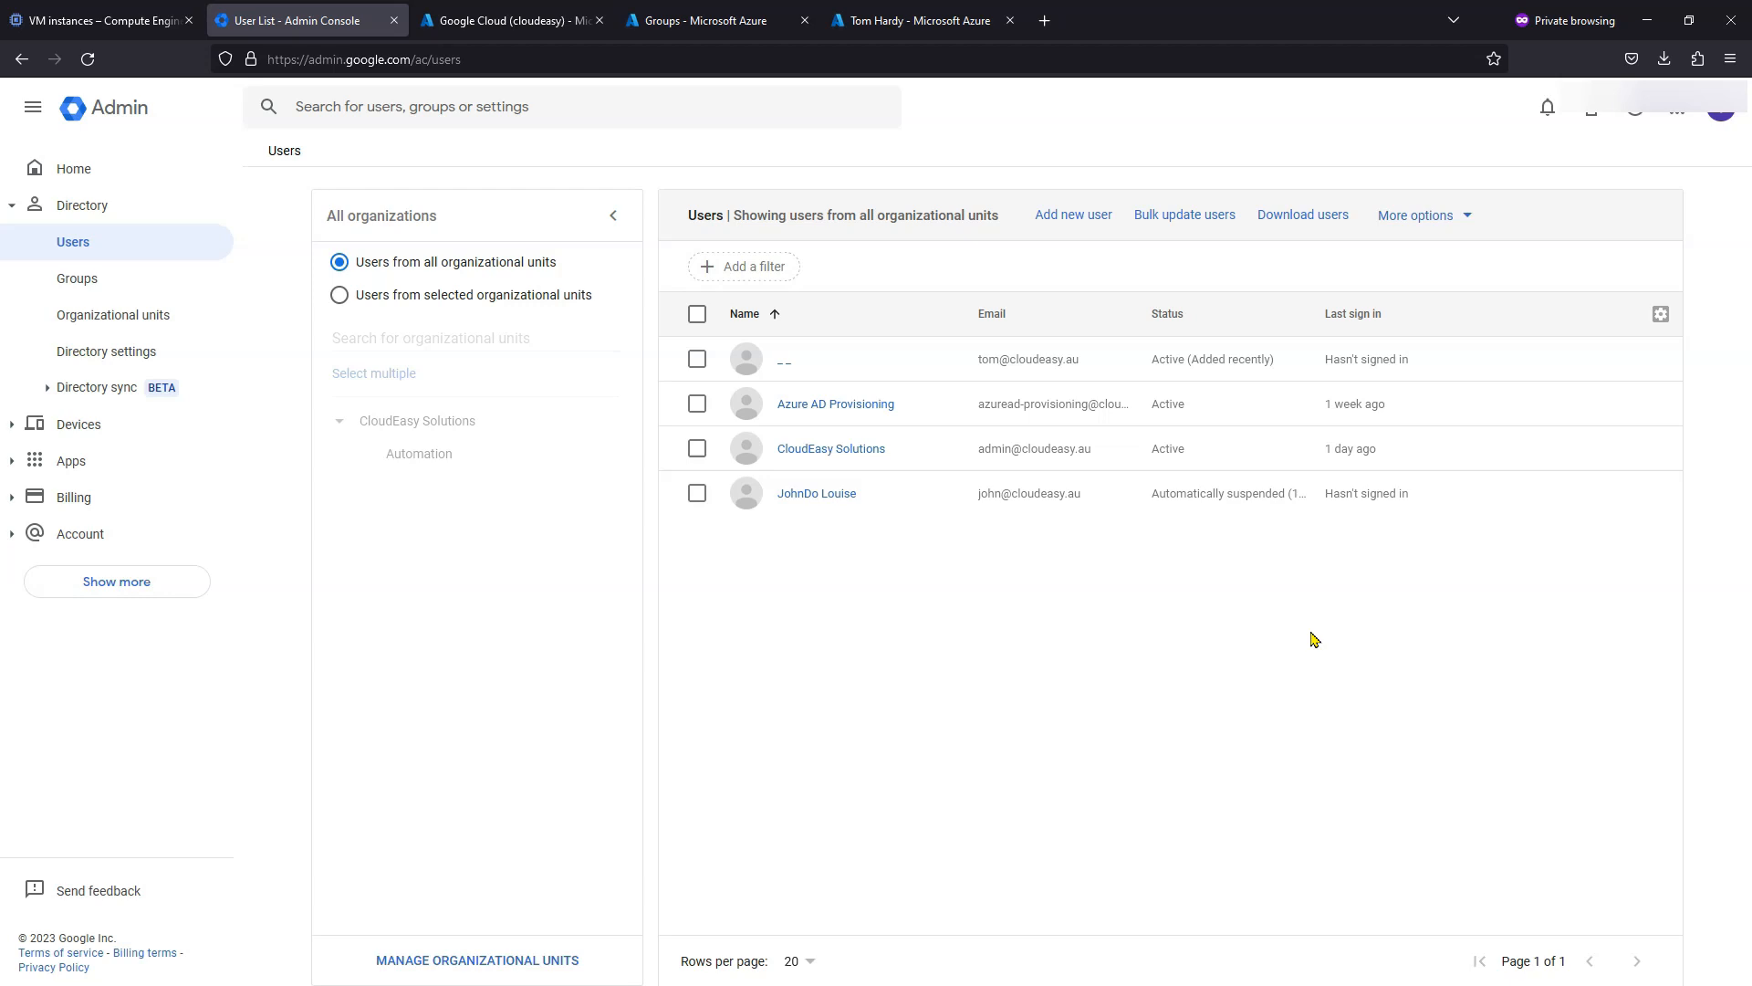
- Copy the sysAdmin group's email address from the Google Admin Groups list
click(77, 278)
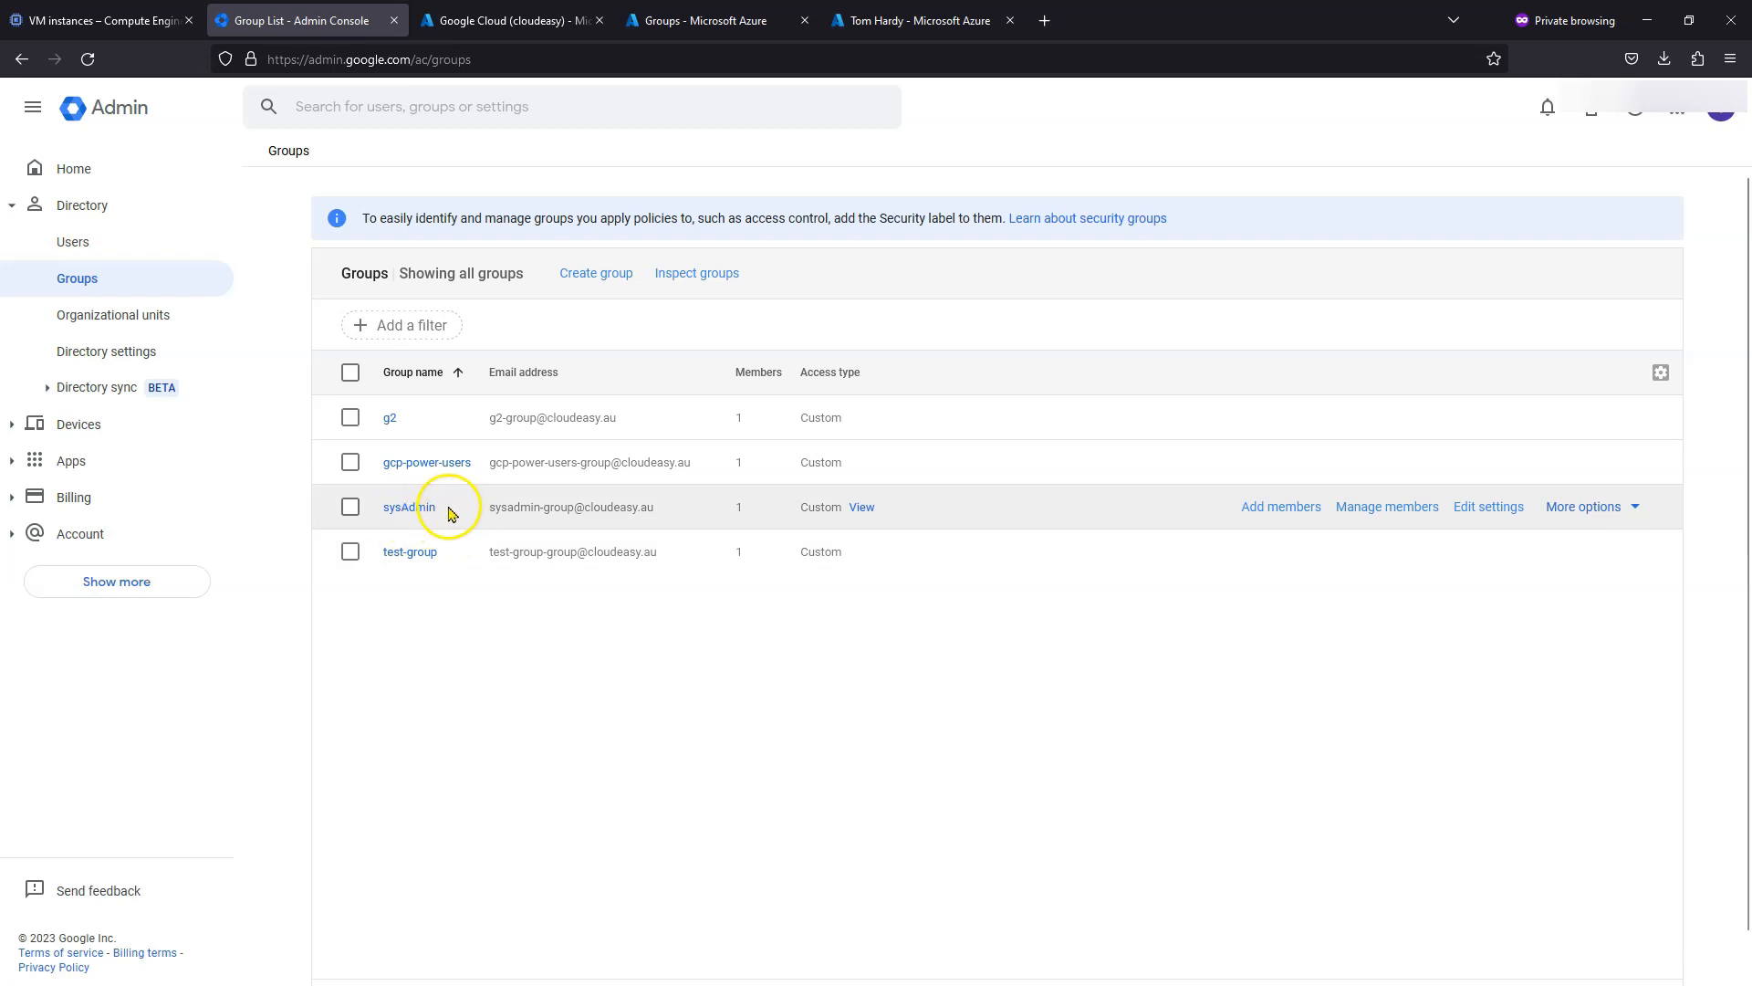
drag(487, 509, 680, 515)
key(ctrl+c)
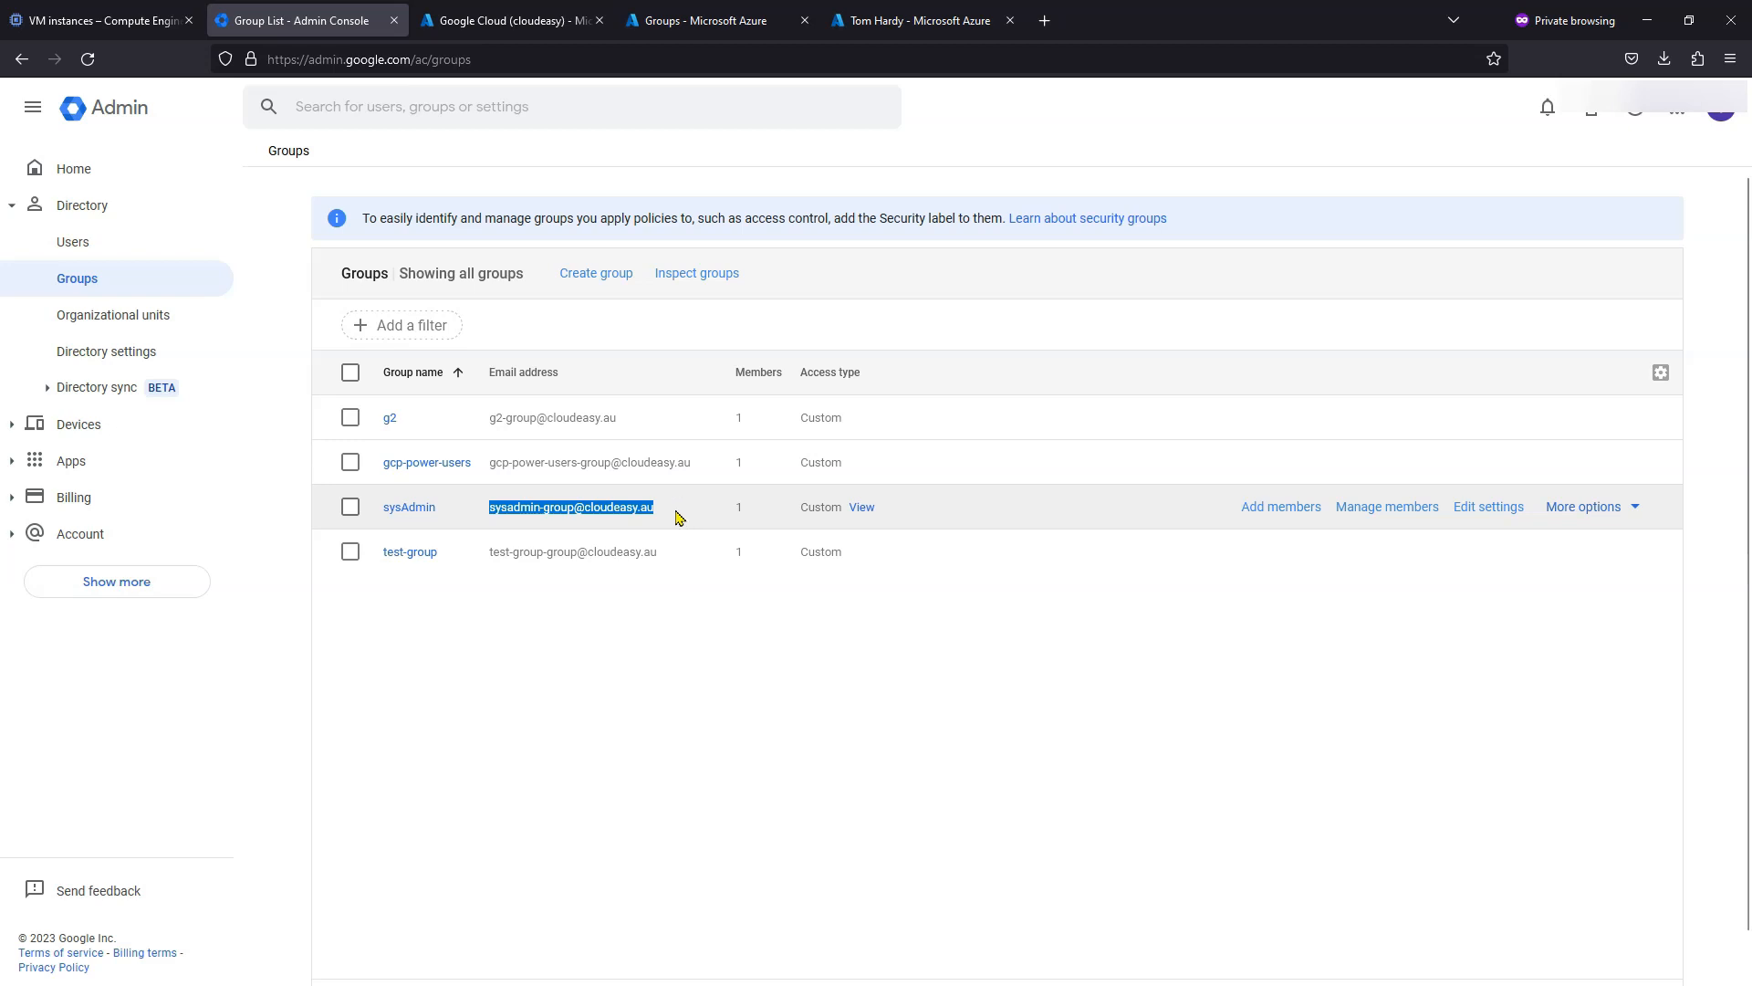
click(55, 20)
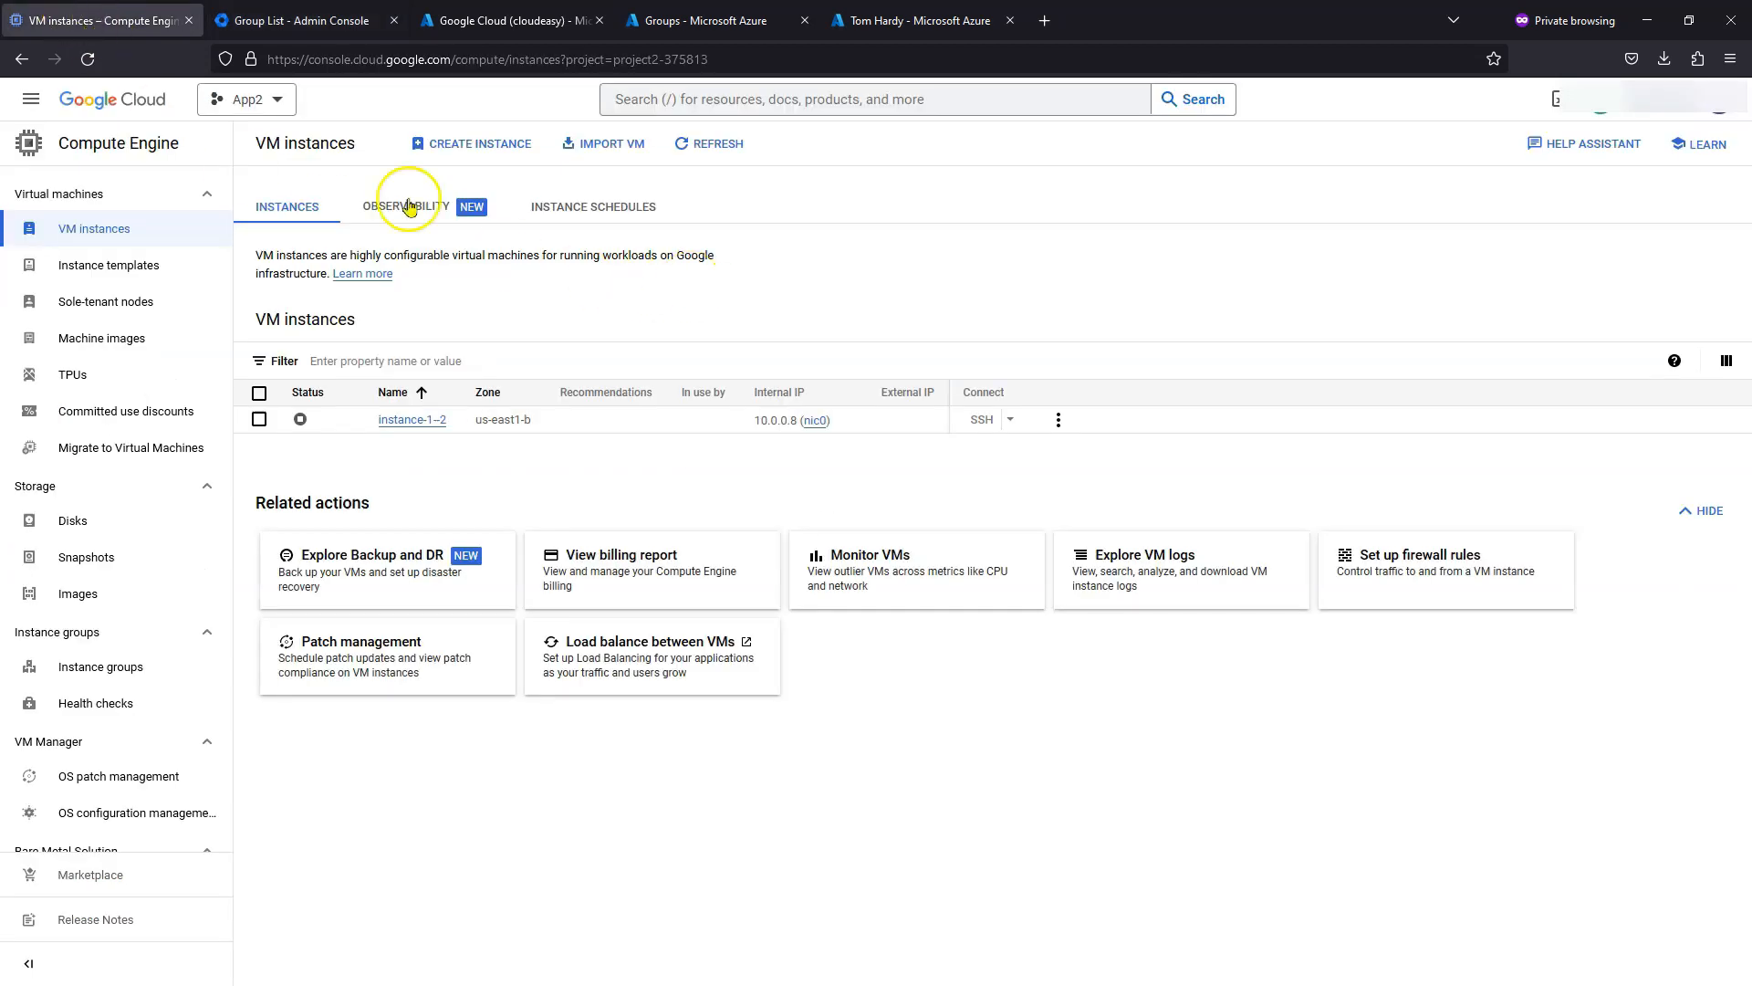
- Switch Google Cloud Console to project App1 and open its IAM permissions page
click(262, 106)
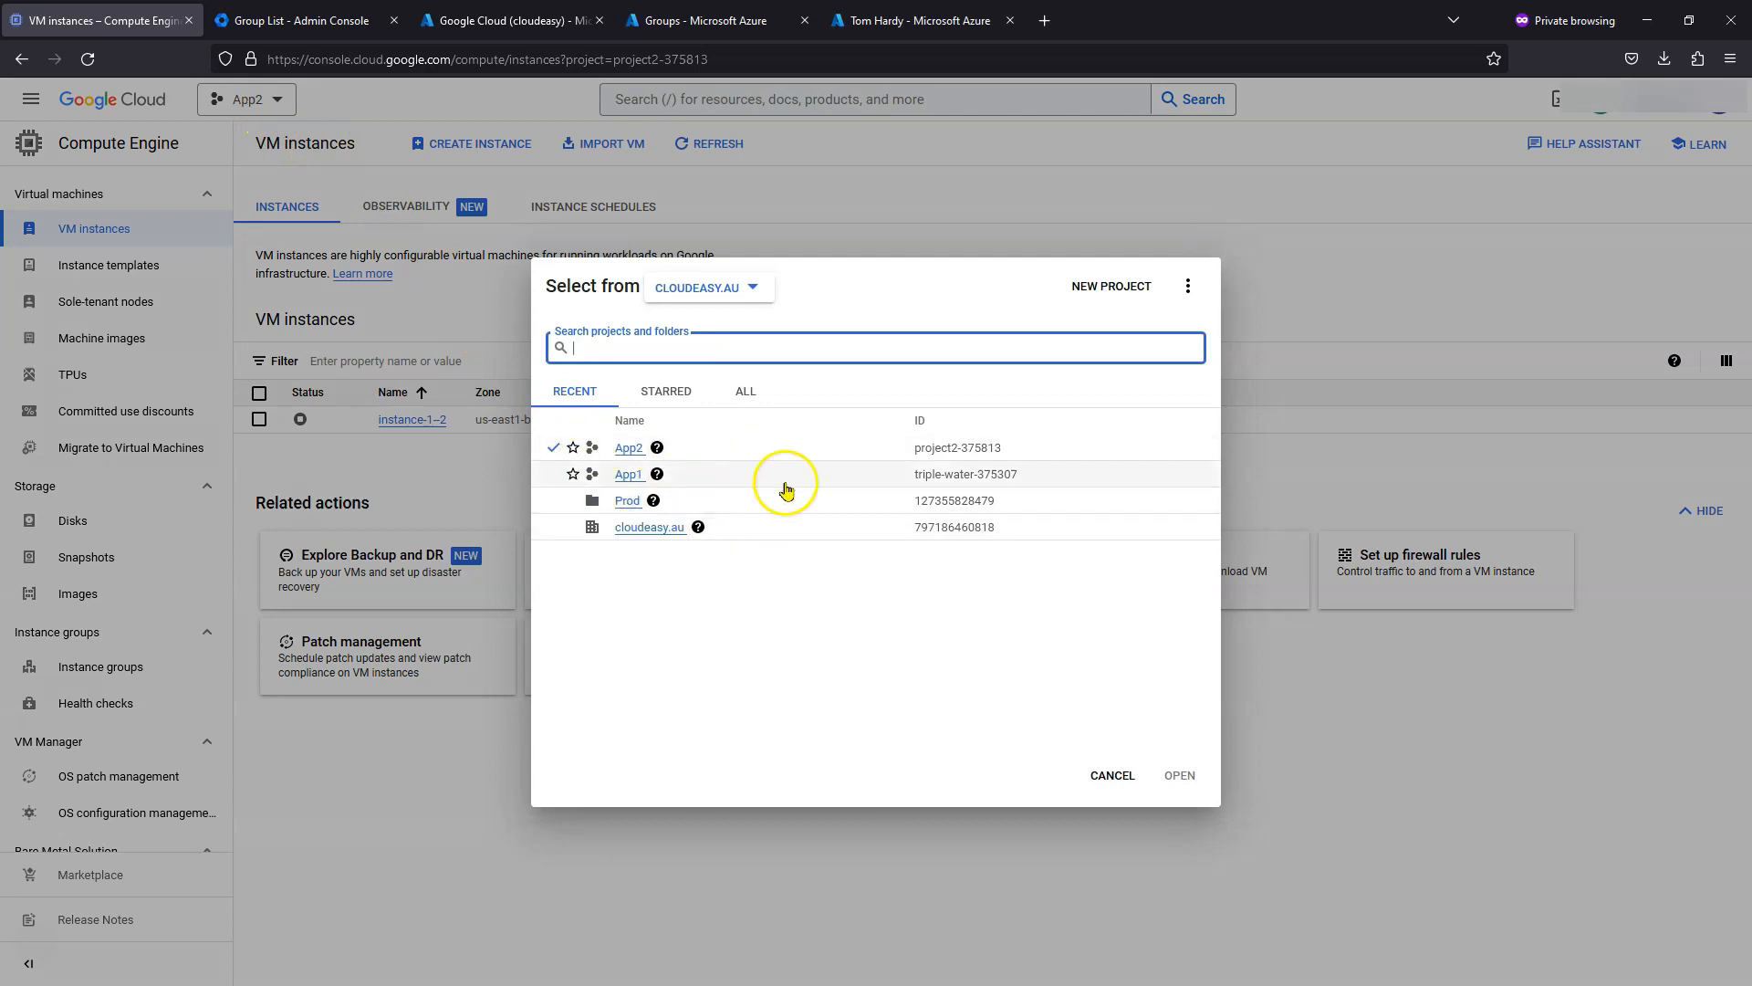
click(628, 475)
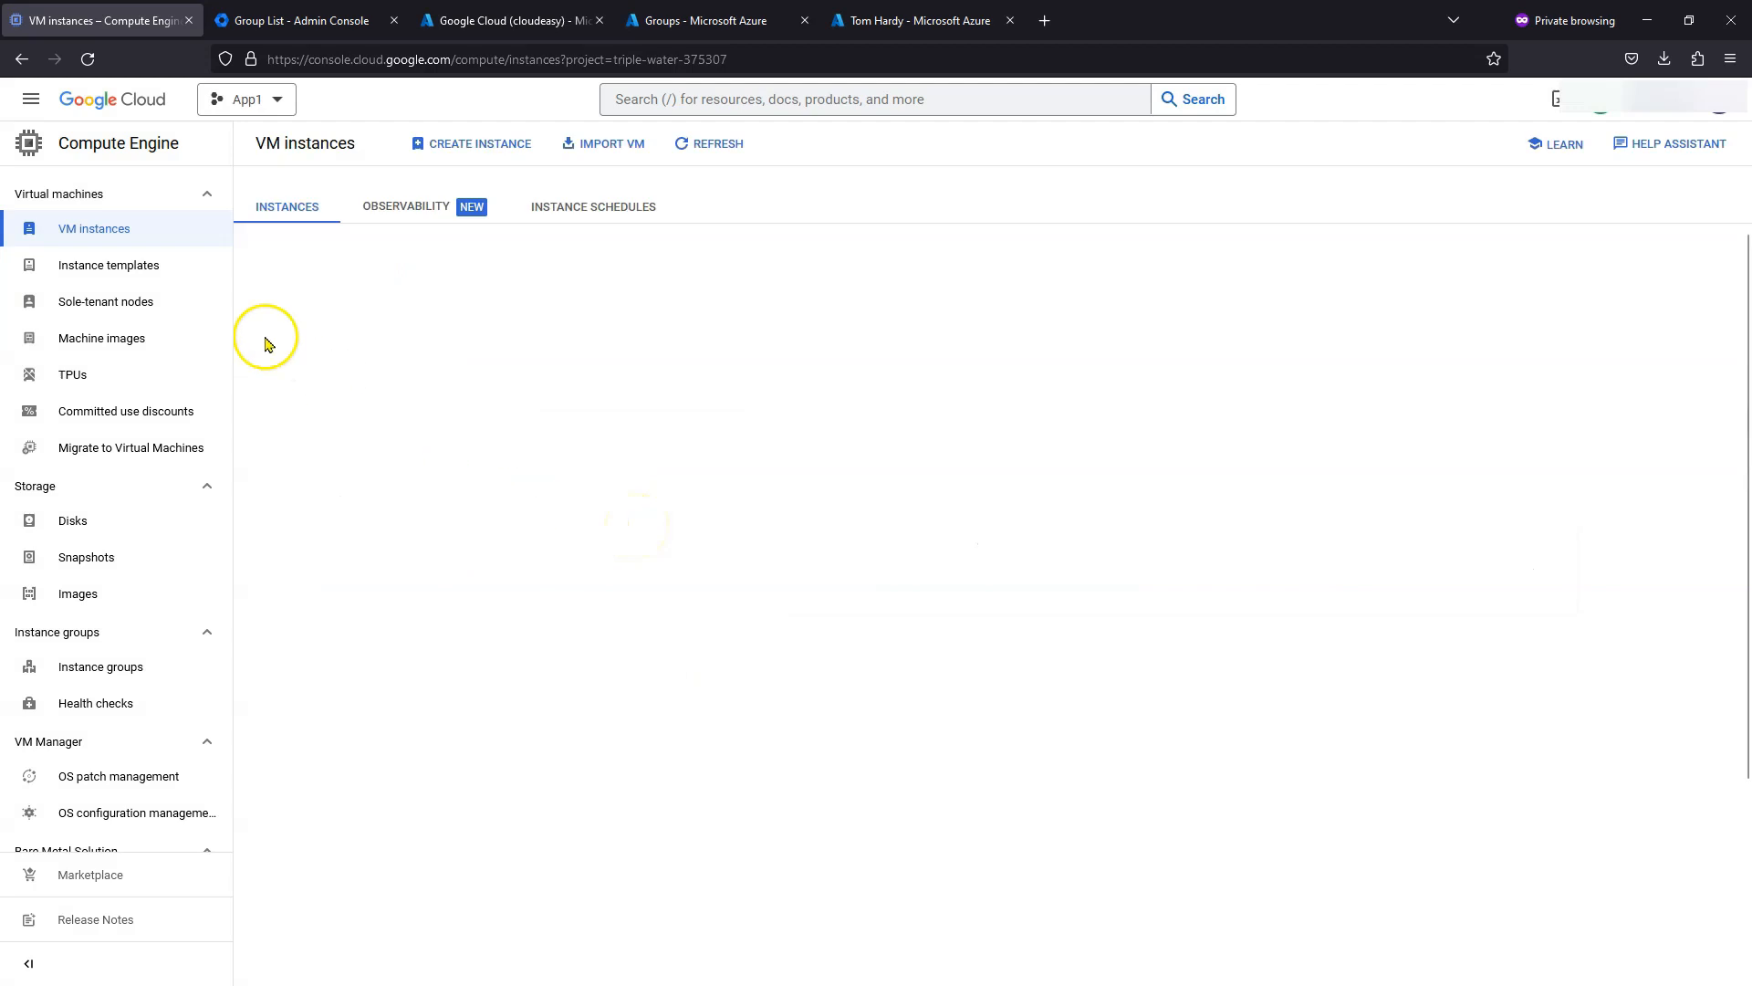
click(30, 98)
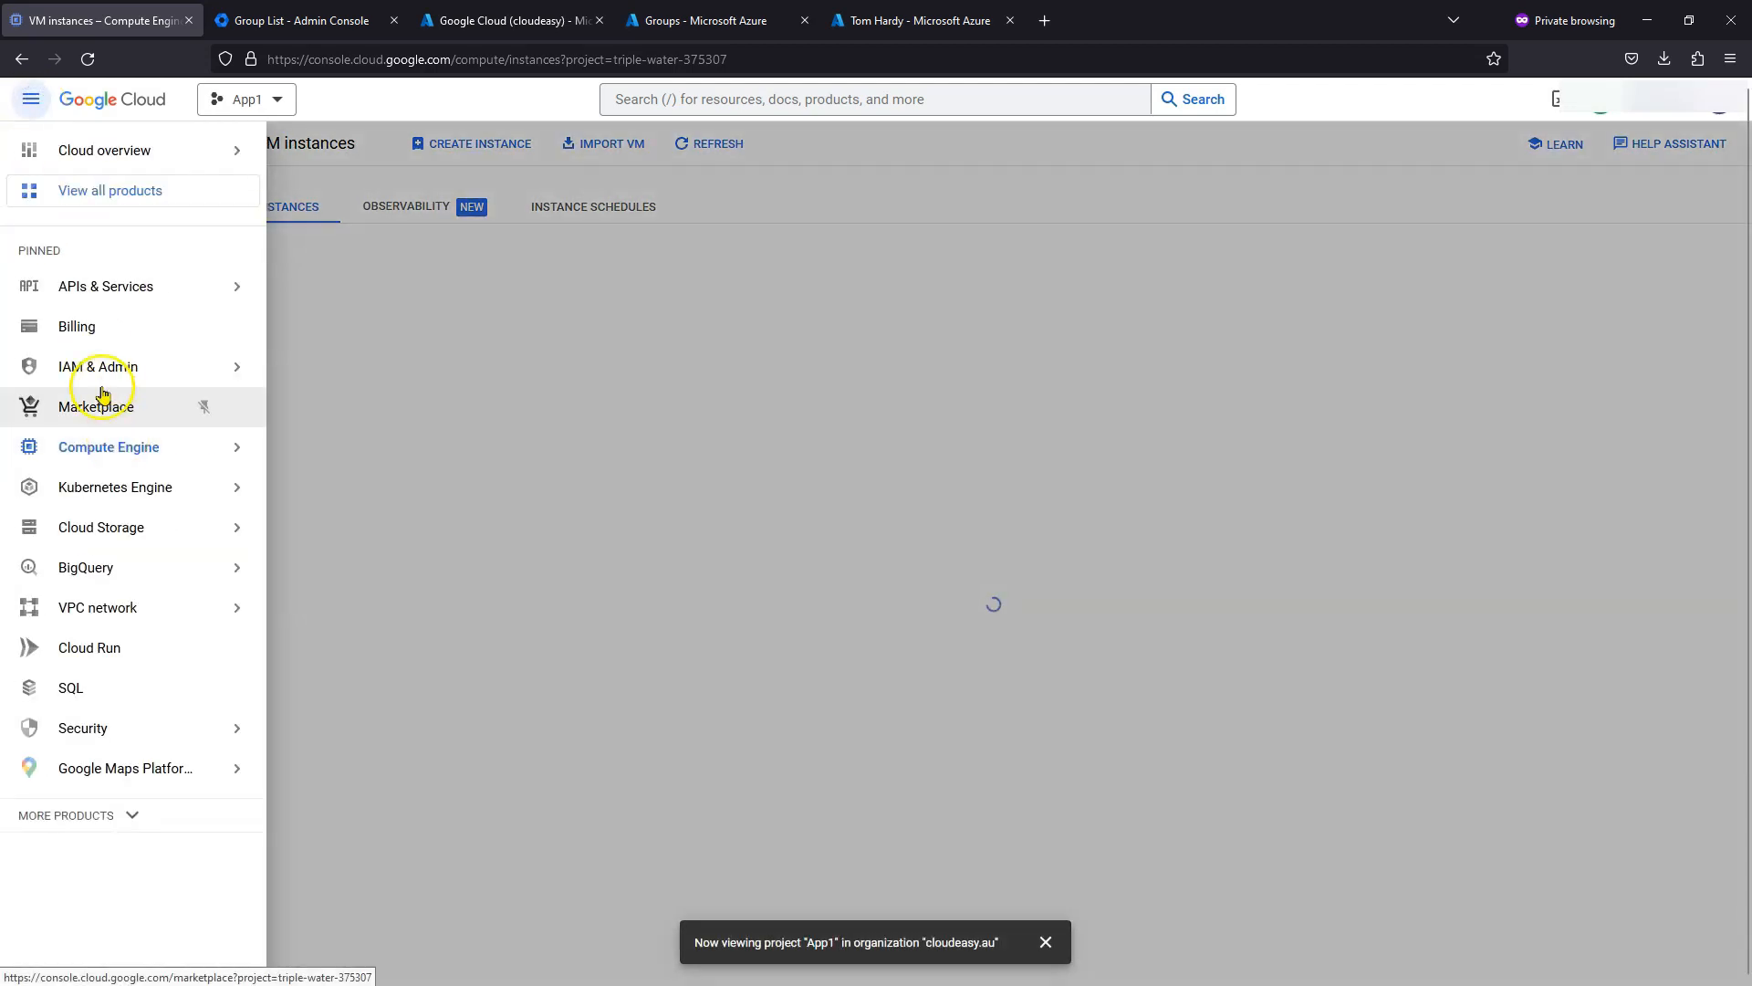
mouse_move(101, 365)
click(327, 382)
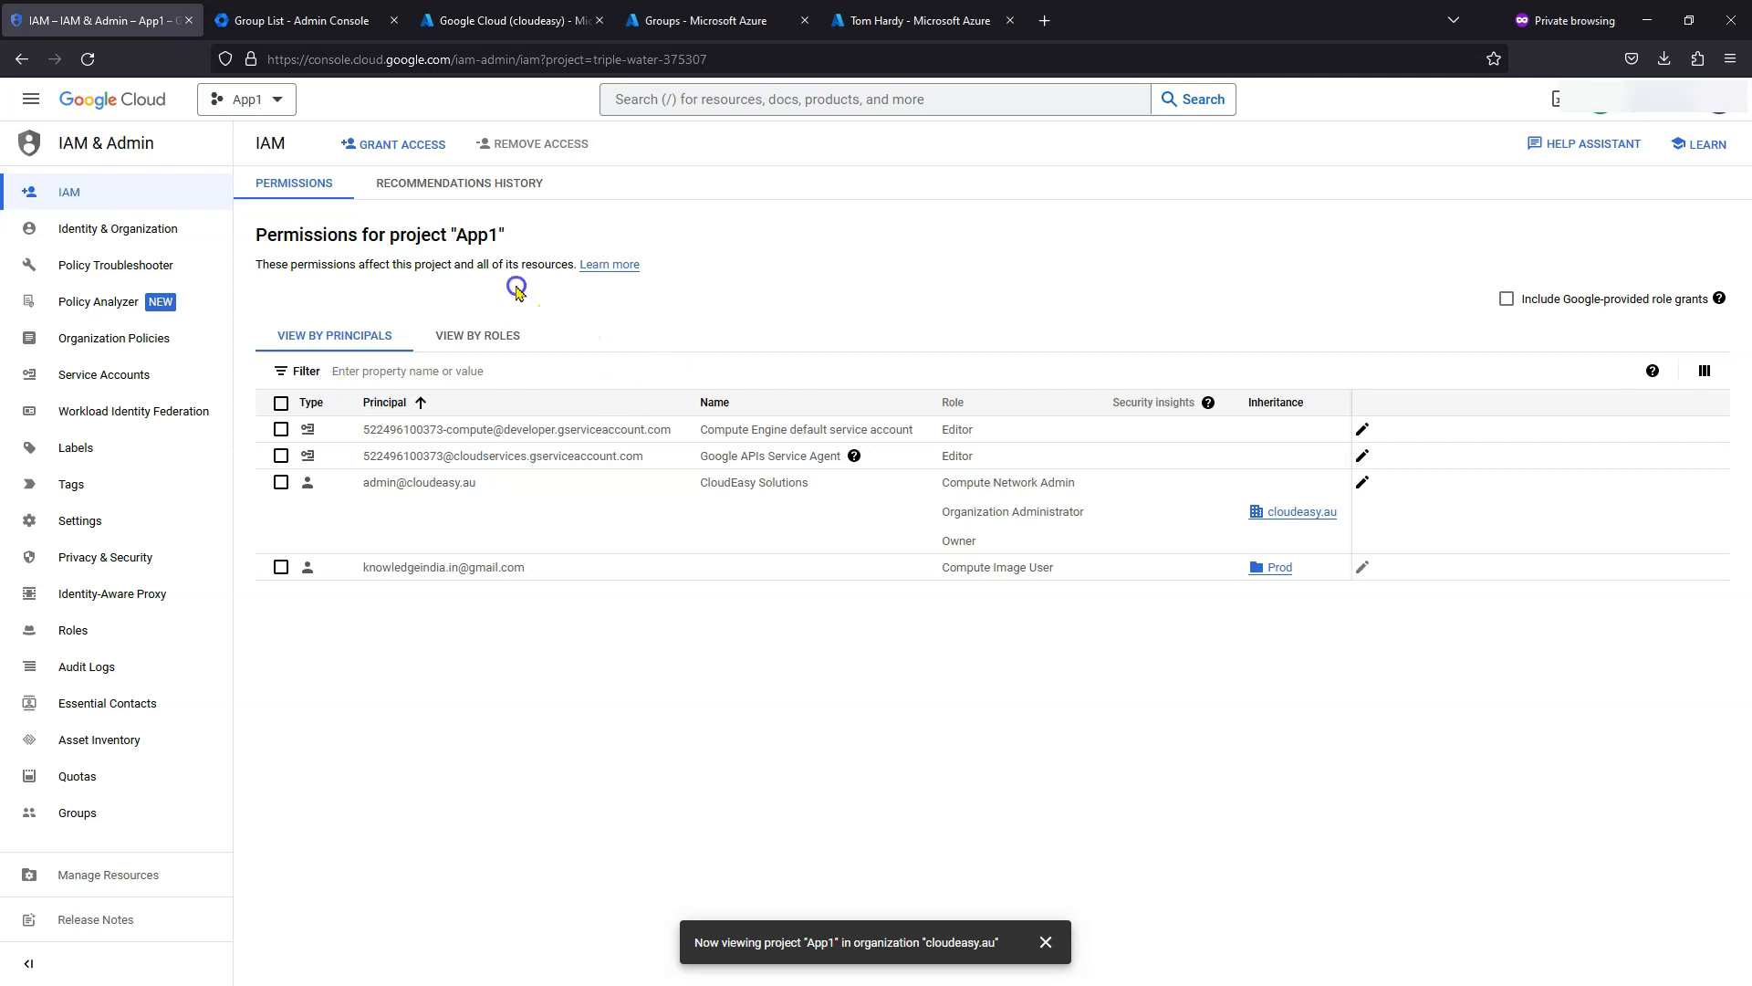
- Add the pasted sysAdmin group email as a new principal on App1
click(387, 146)
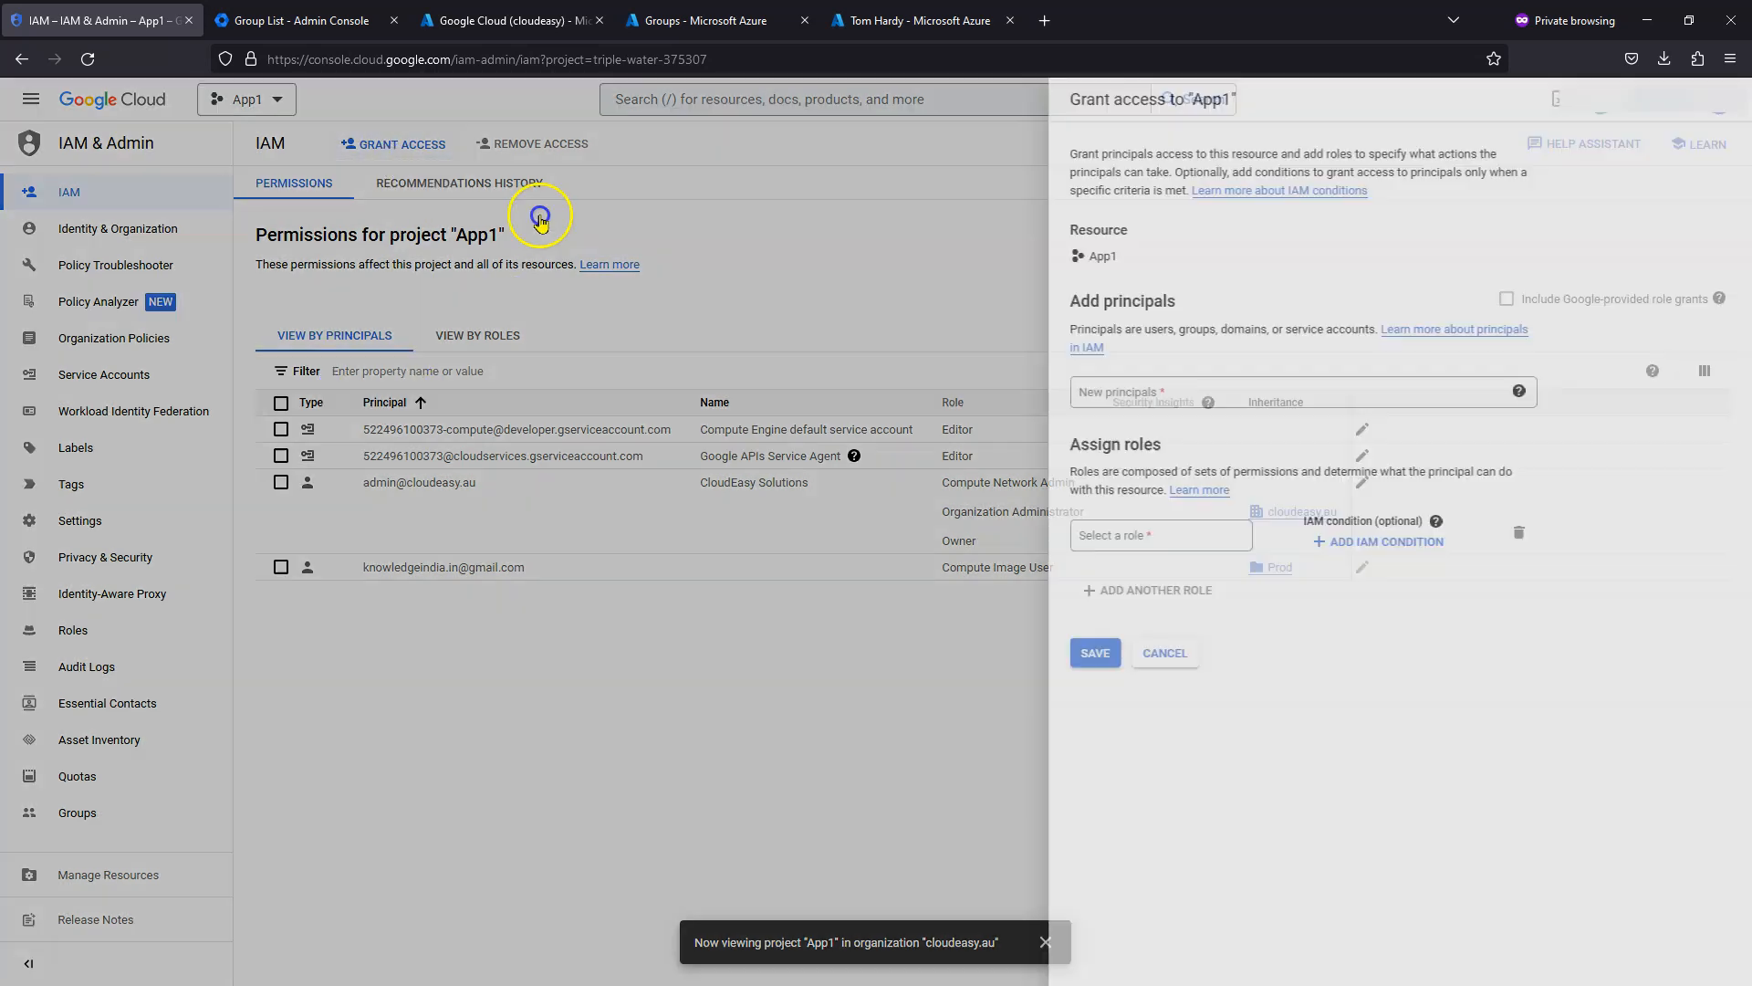
click(1147, 402)
key(ctrl+v)
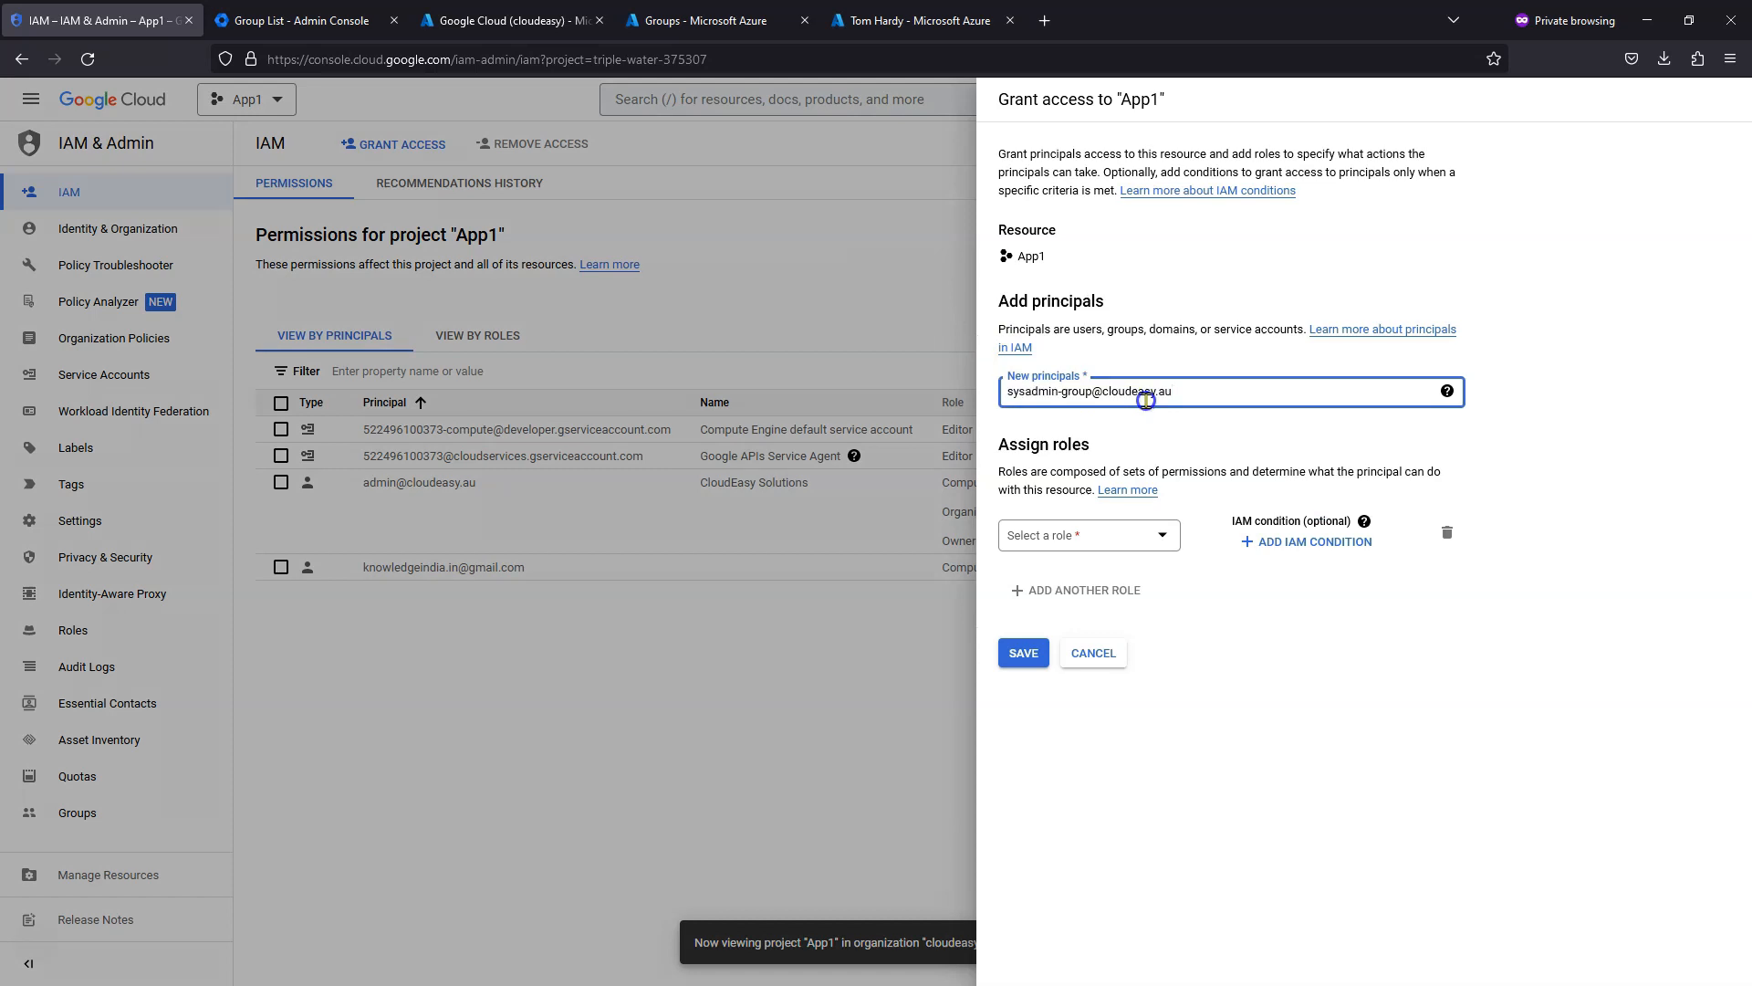
key(Return)
- Give the group the Actions Viewer and Basic Viewer roles and save the grant
click(1144, 539)
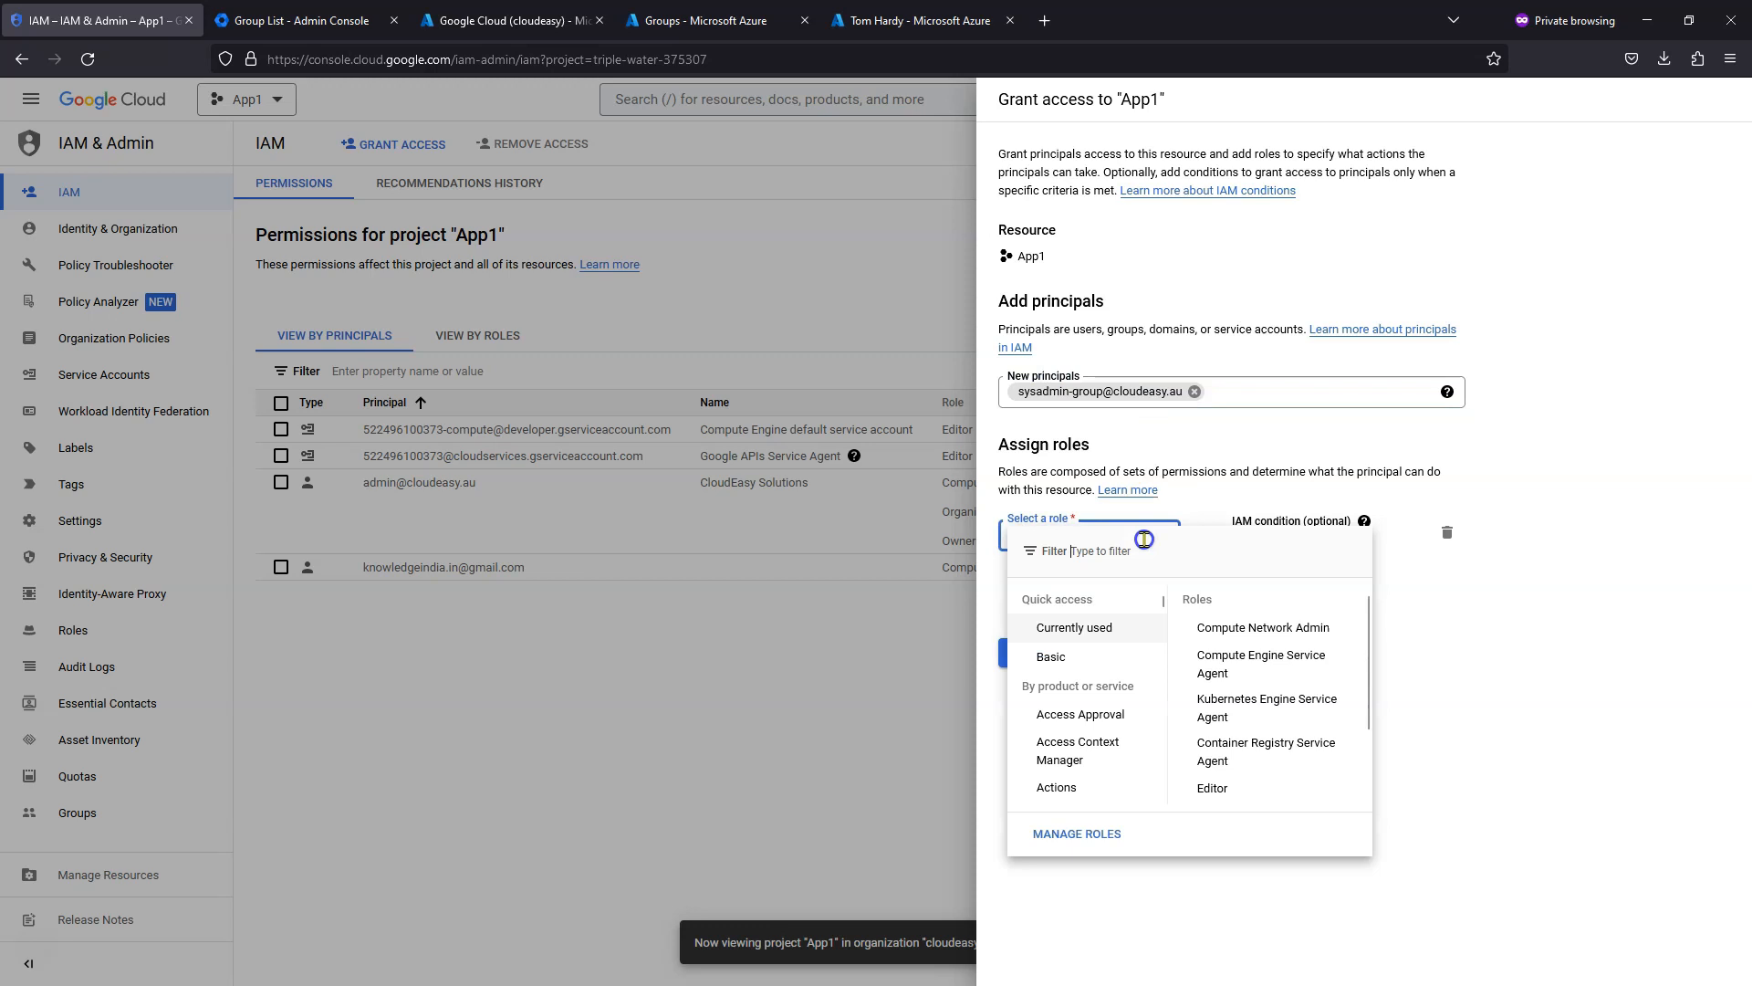
text(view)
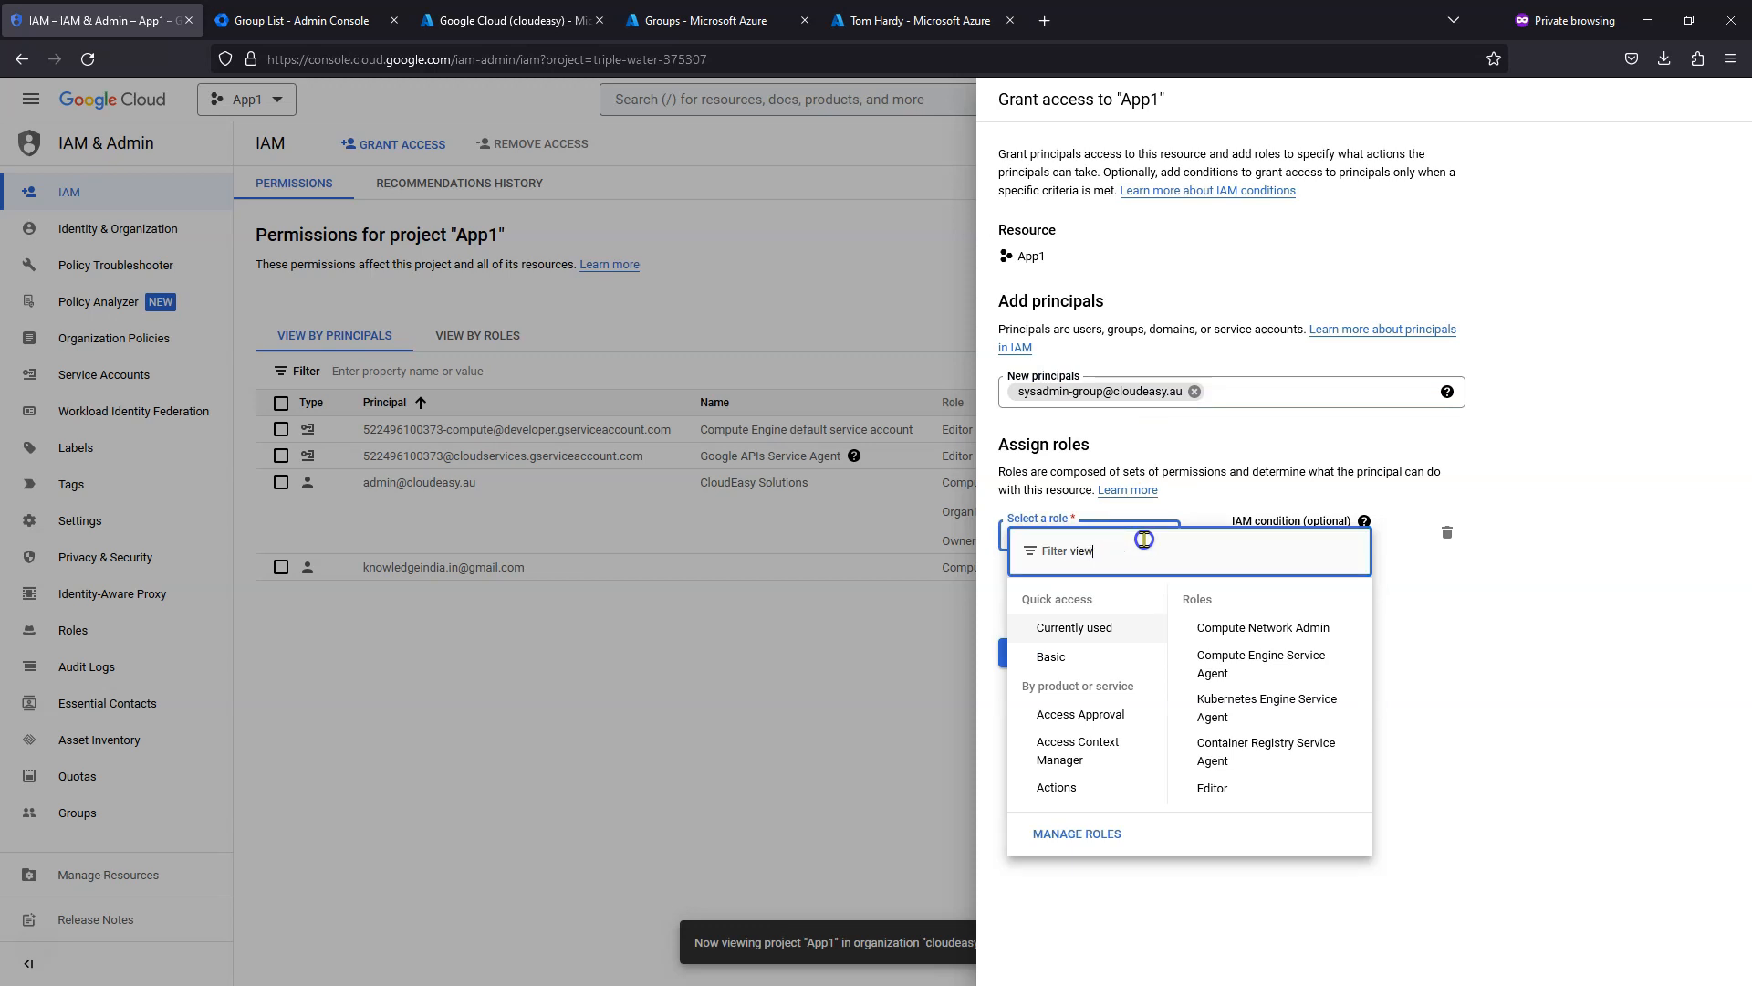
text(r)
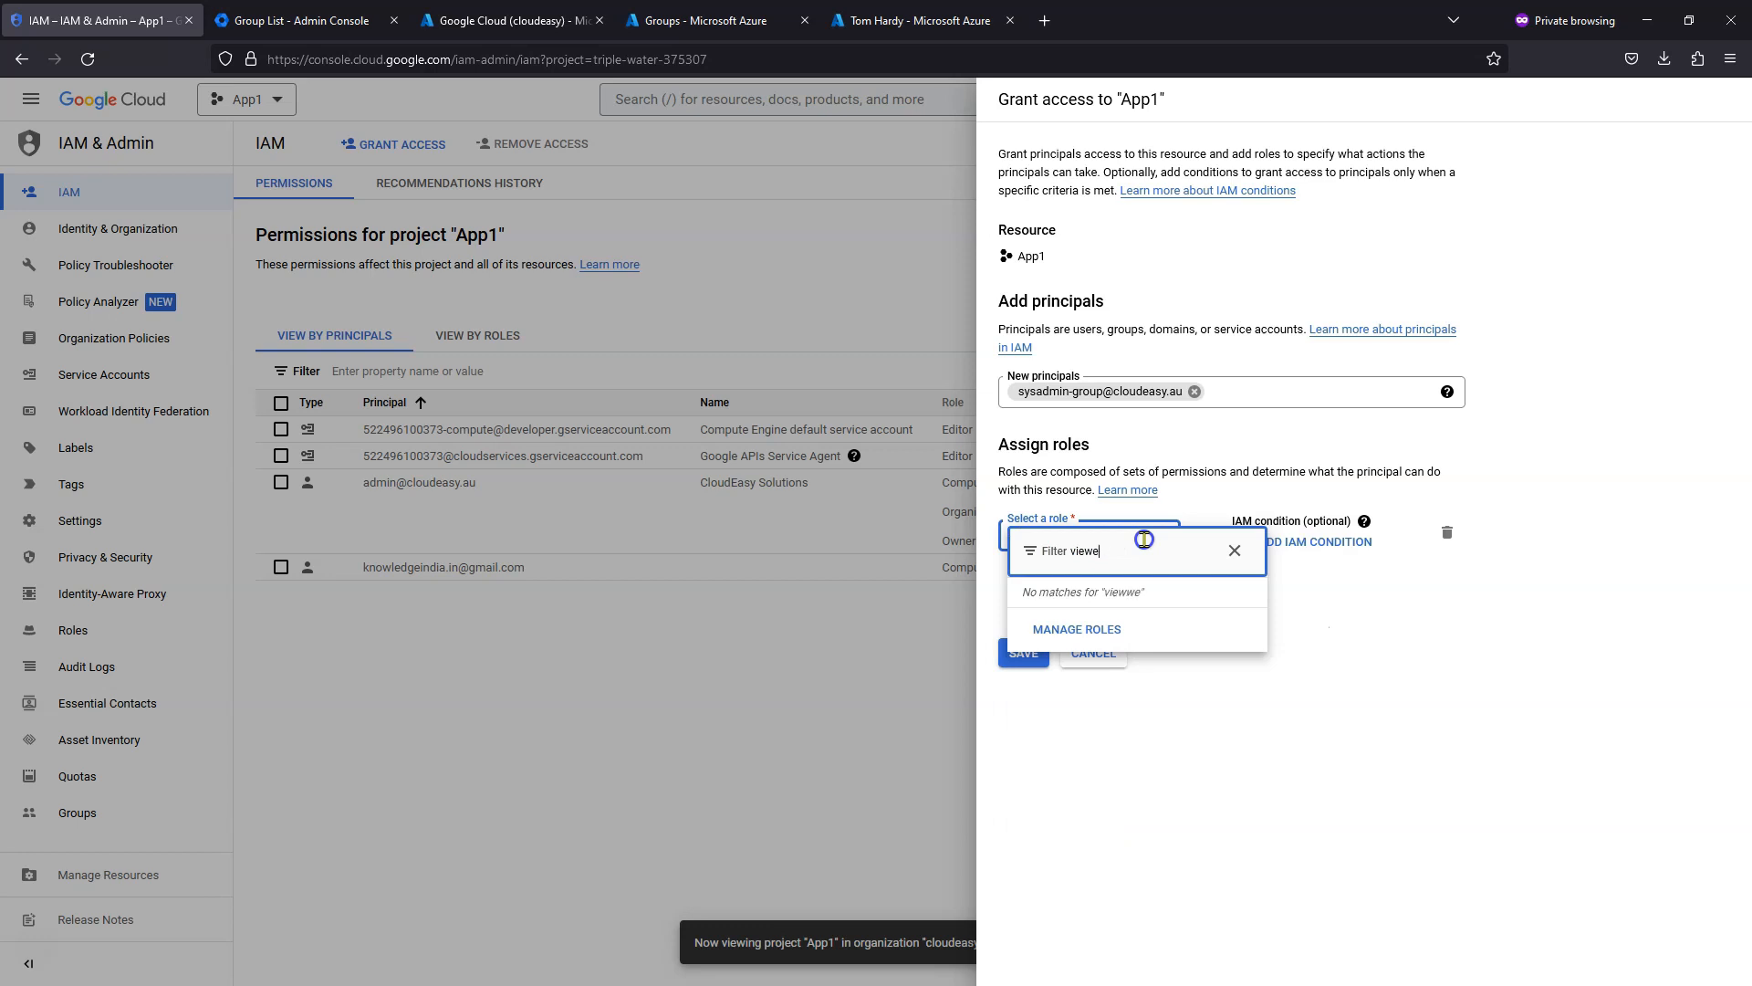
text(r)
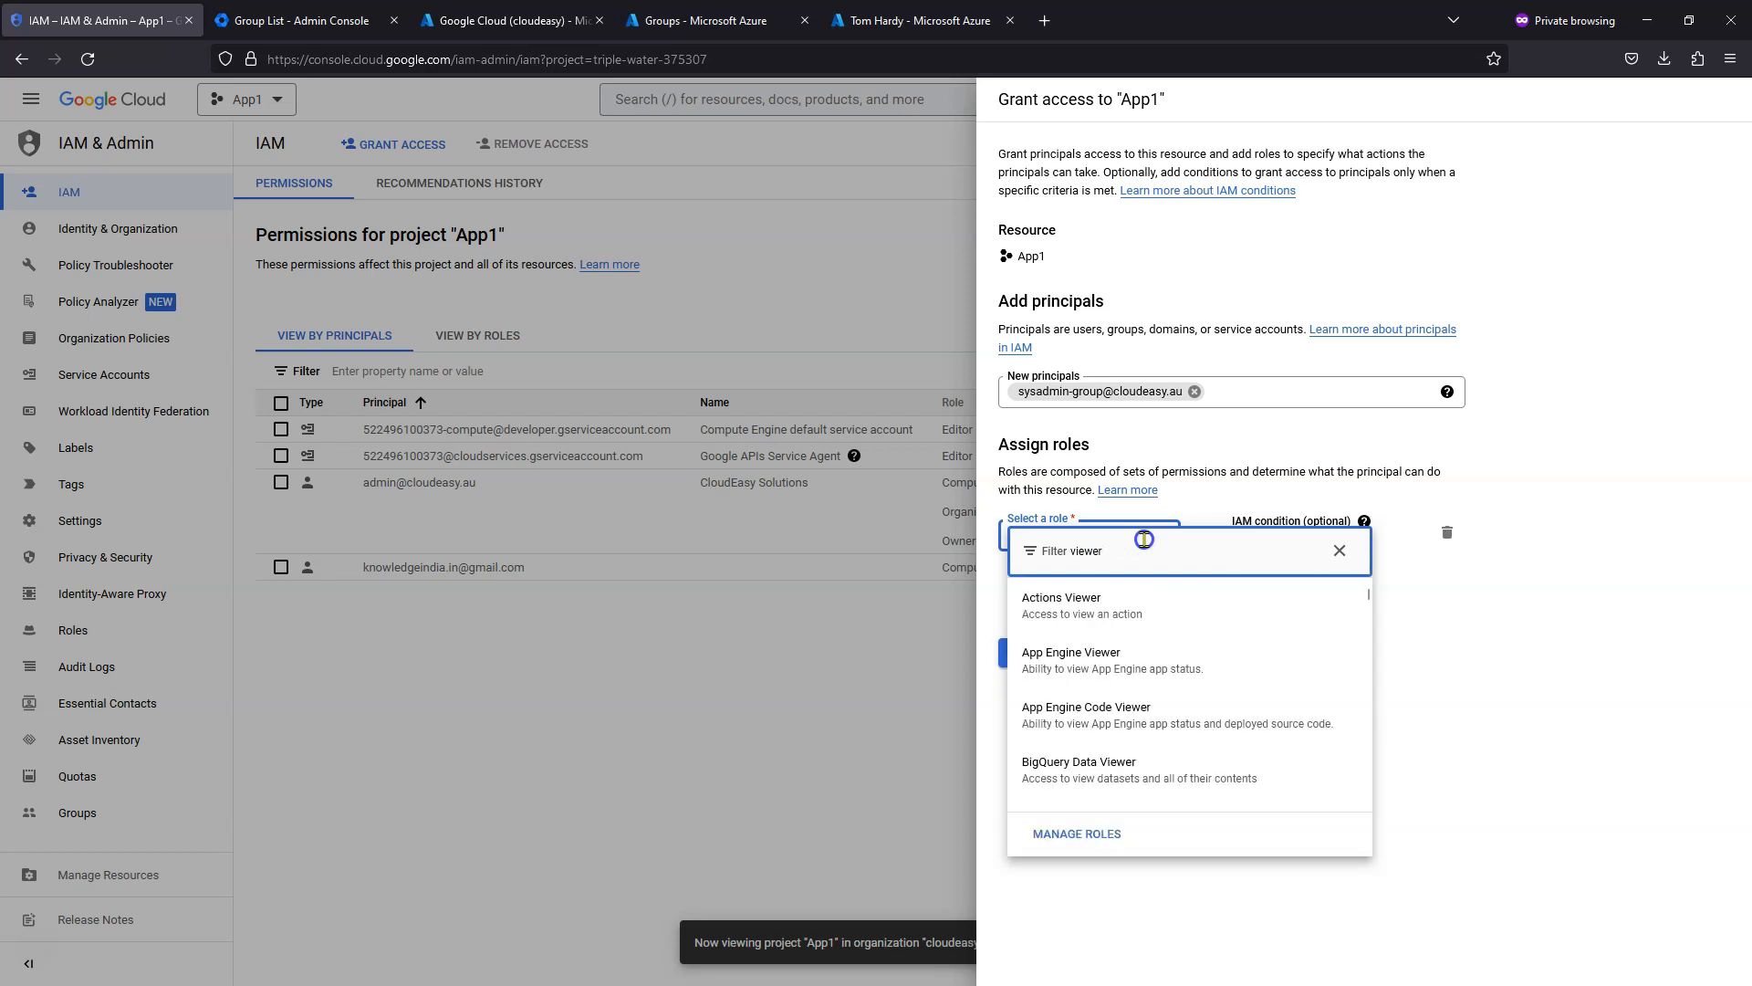
scroll(1223, 679, down, 3)
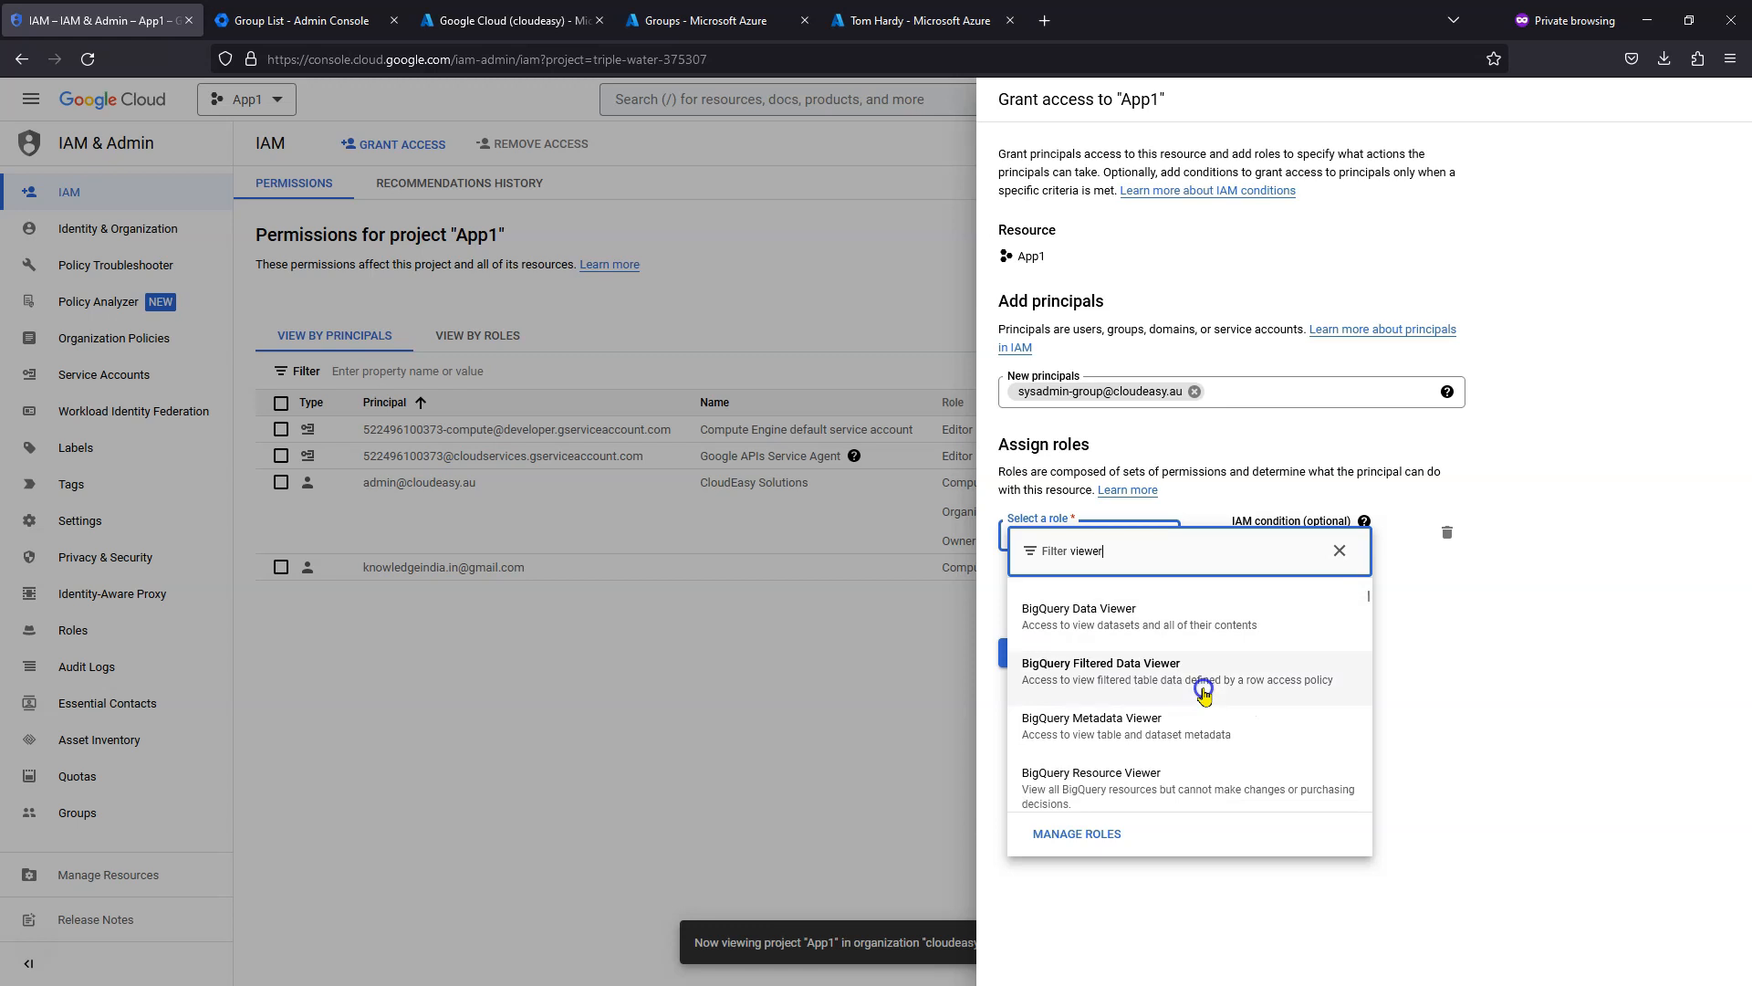
scroll(1203, 689, up, 3)
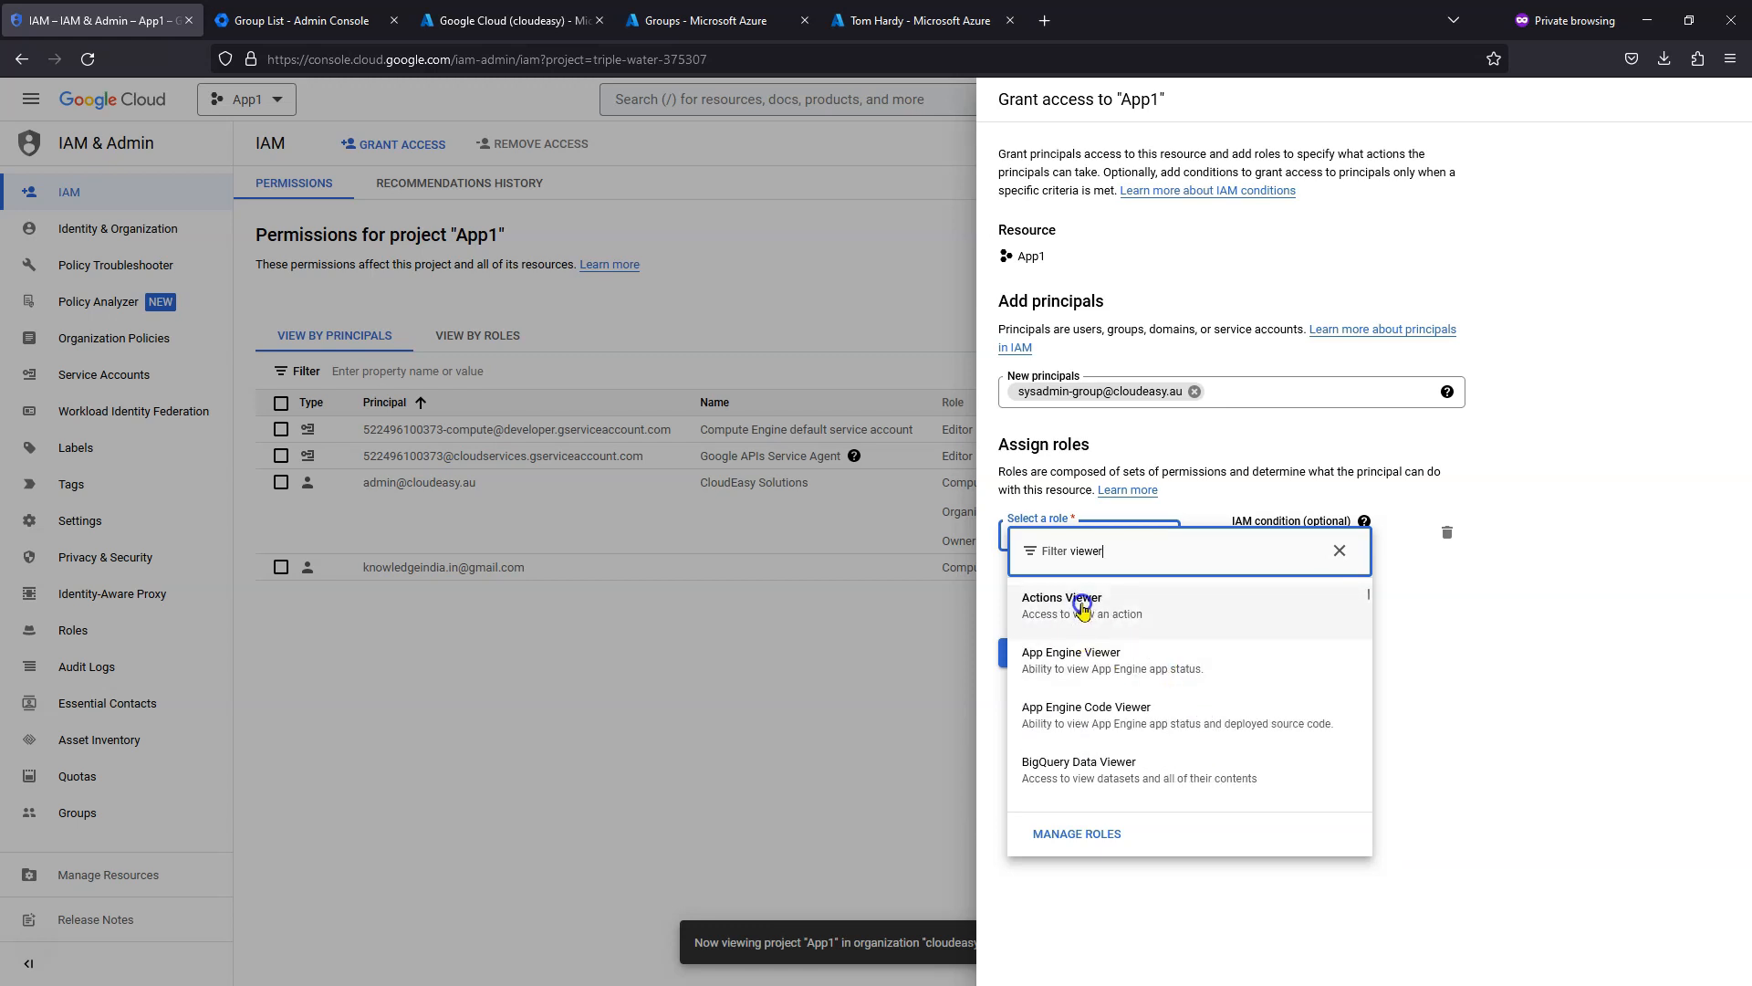
click(1115, 606)
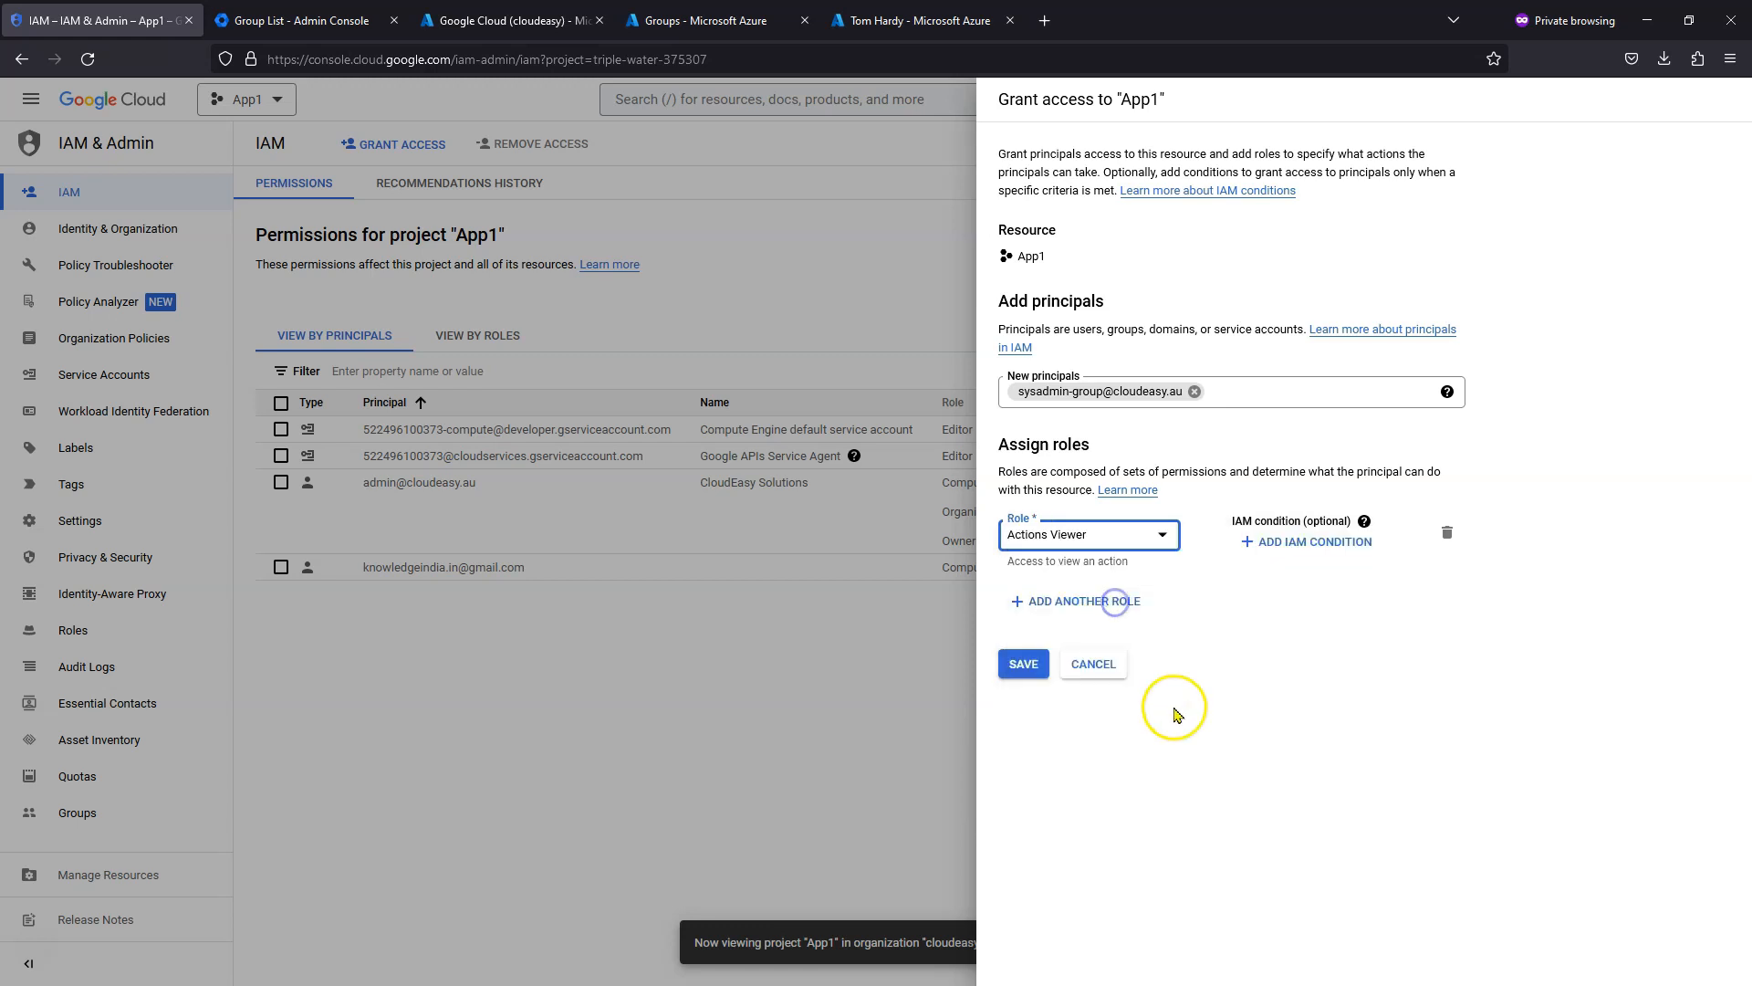
click(1084, 601)
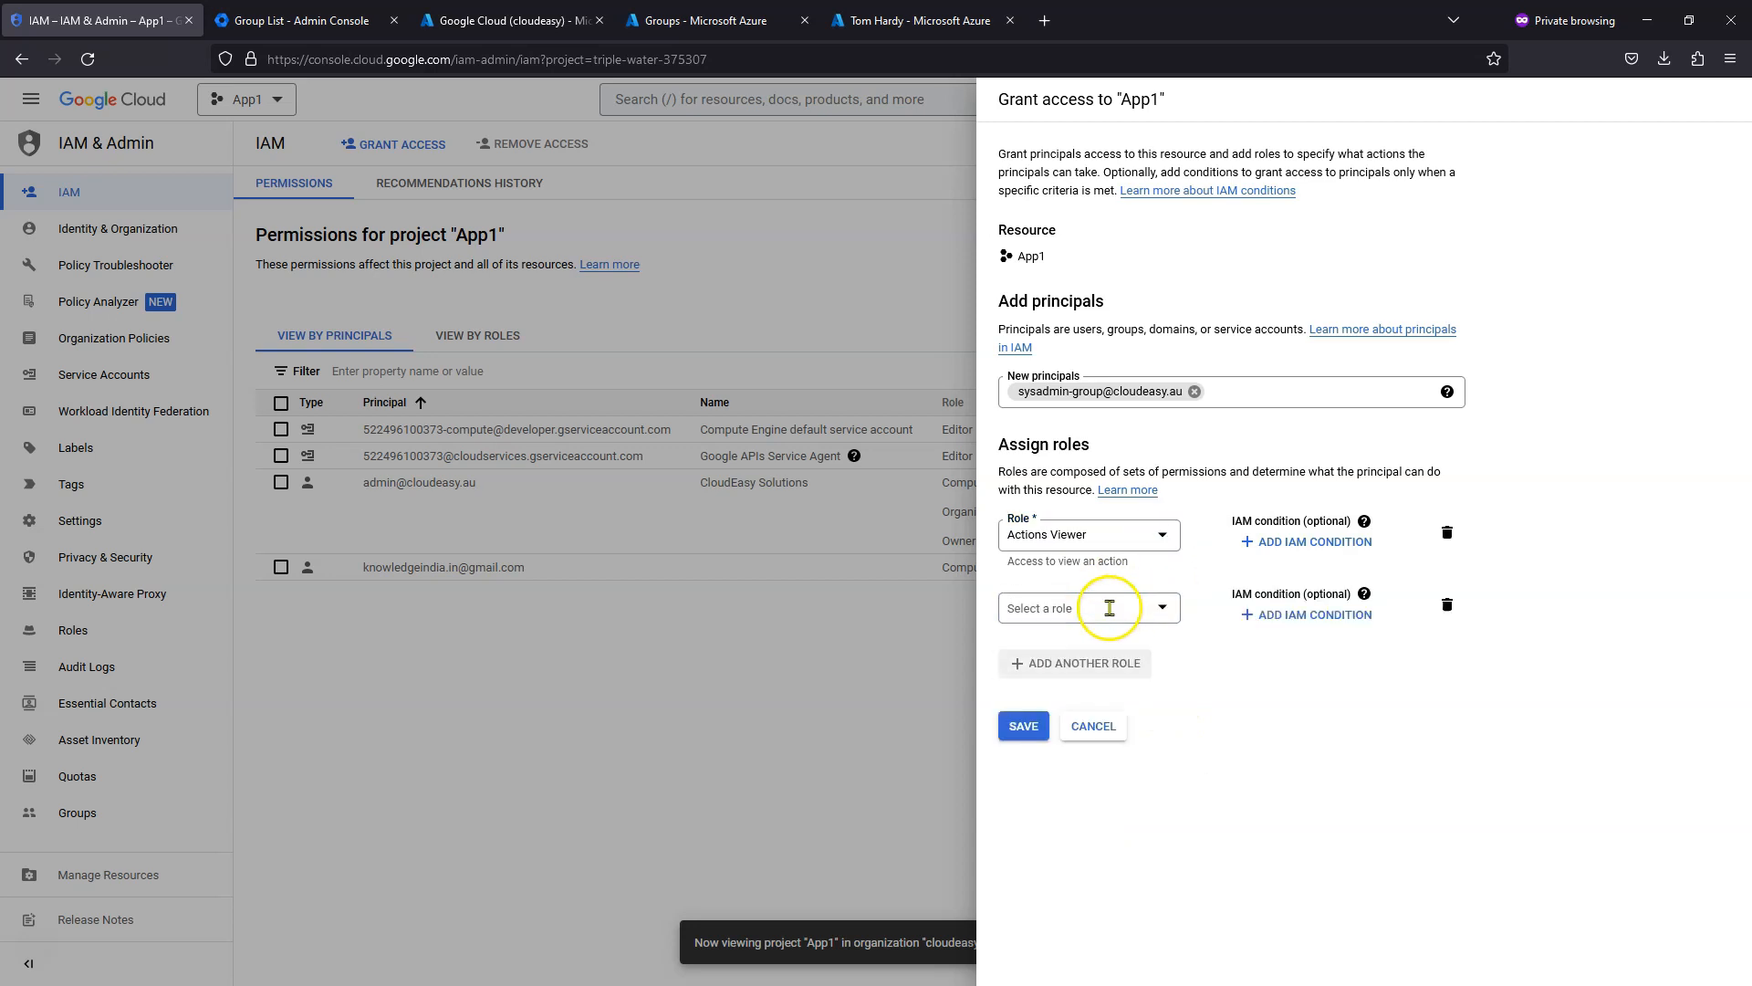
click(1081, 613)
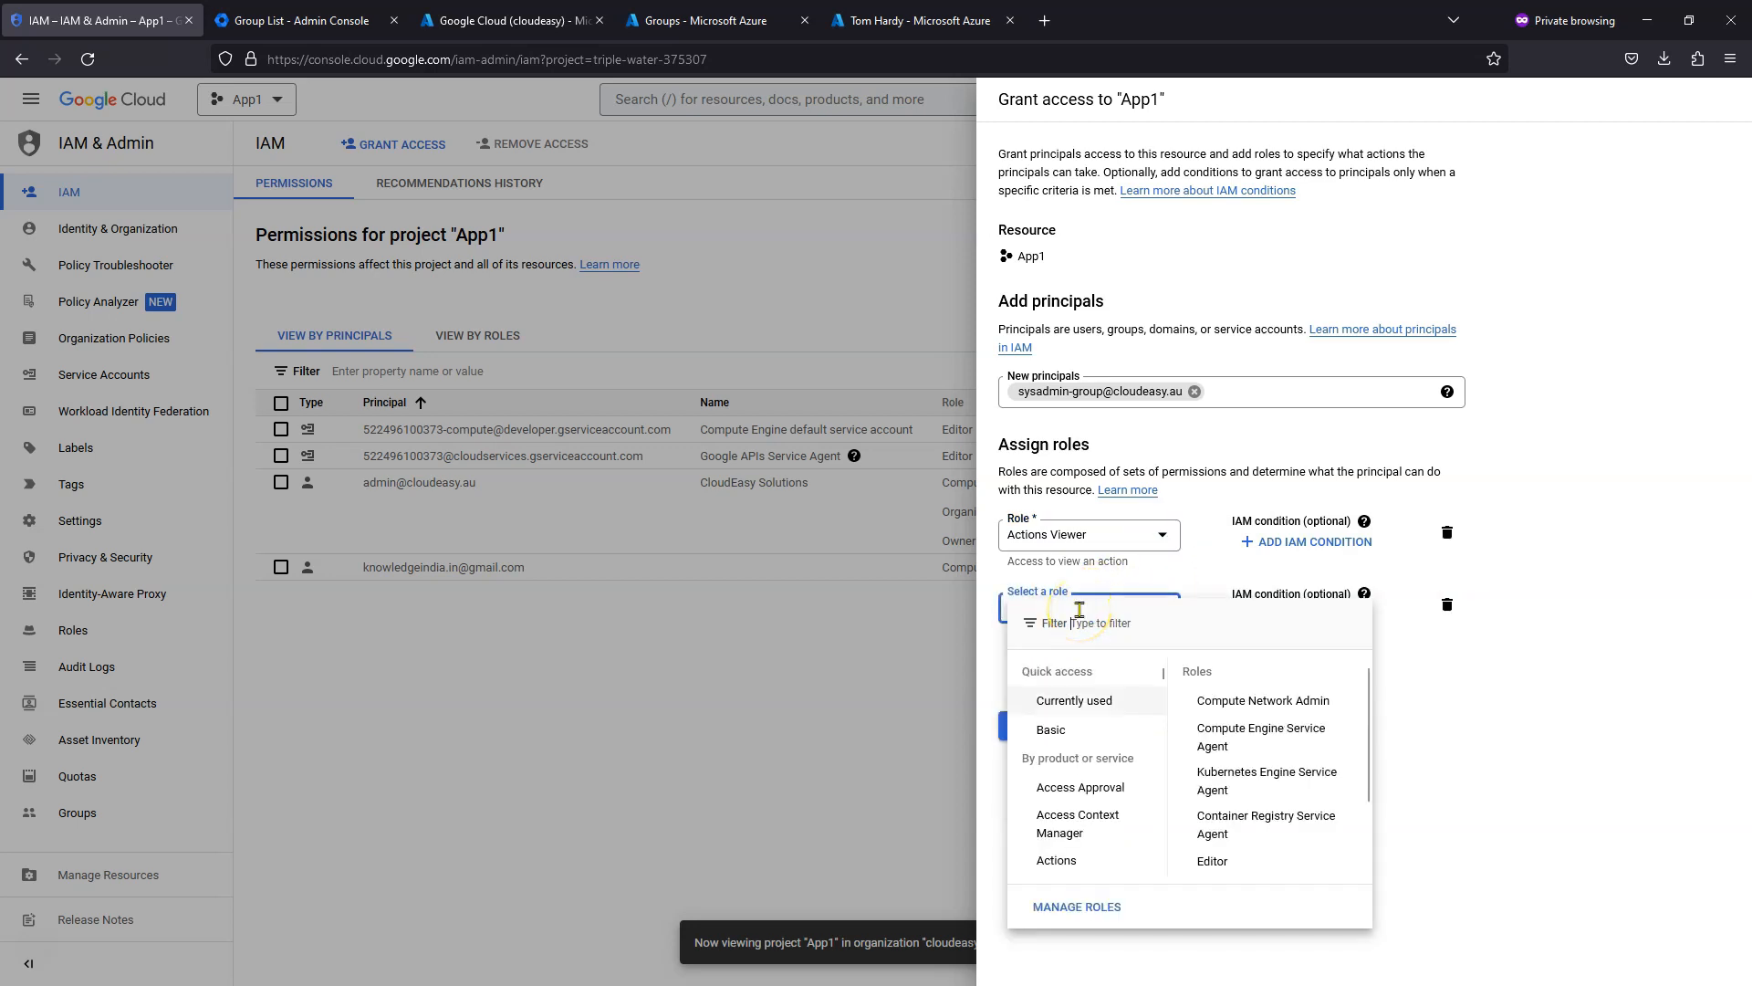
click(1131, 740)
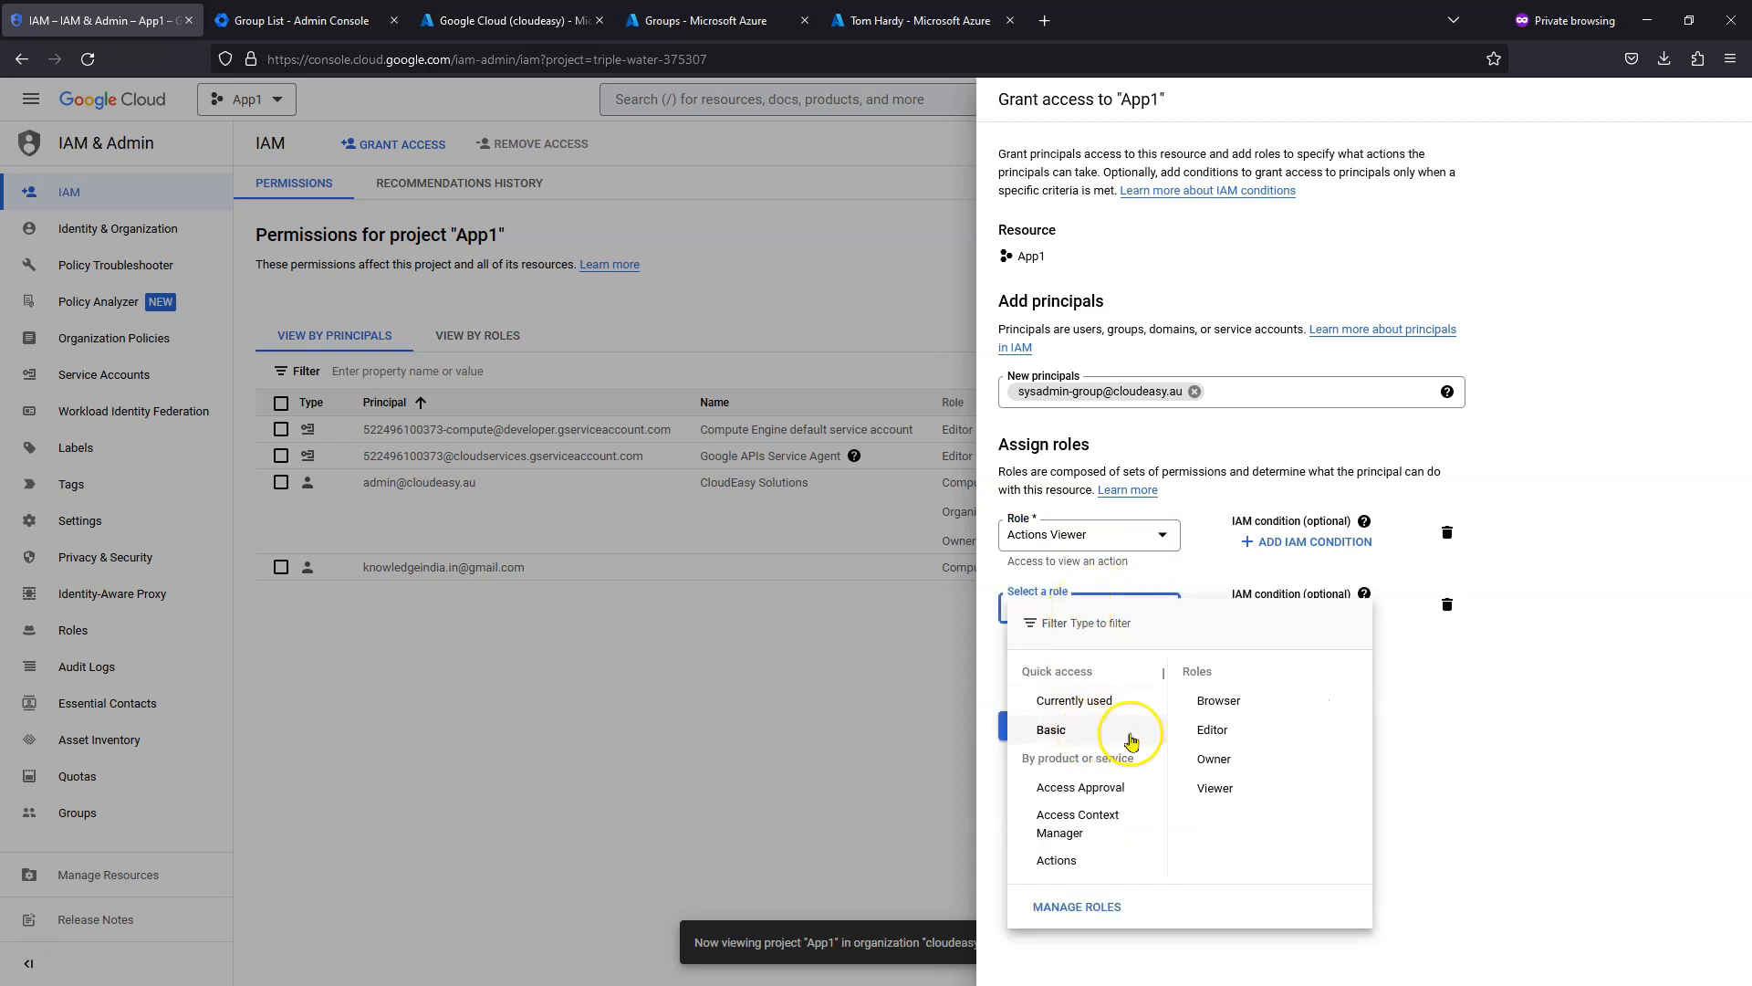
click(1216, 788)
click(1021, 753)
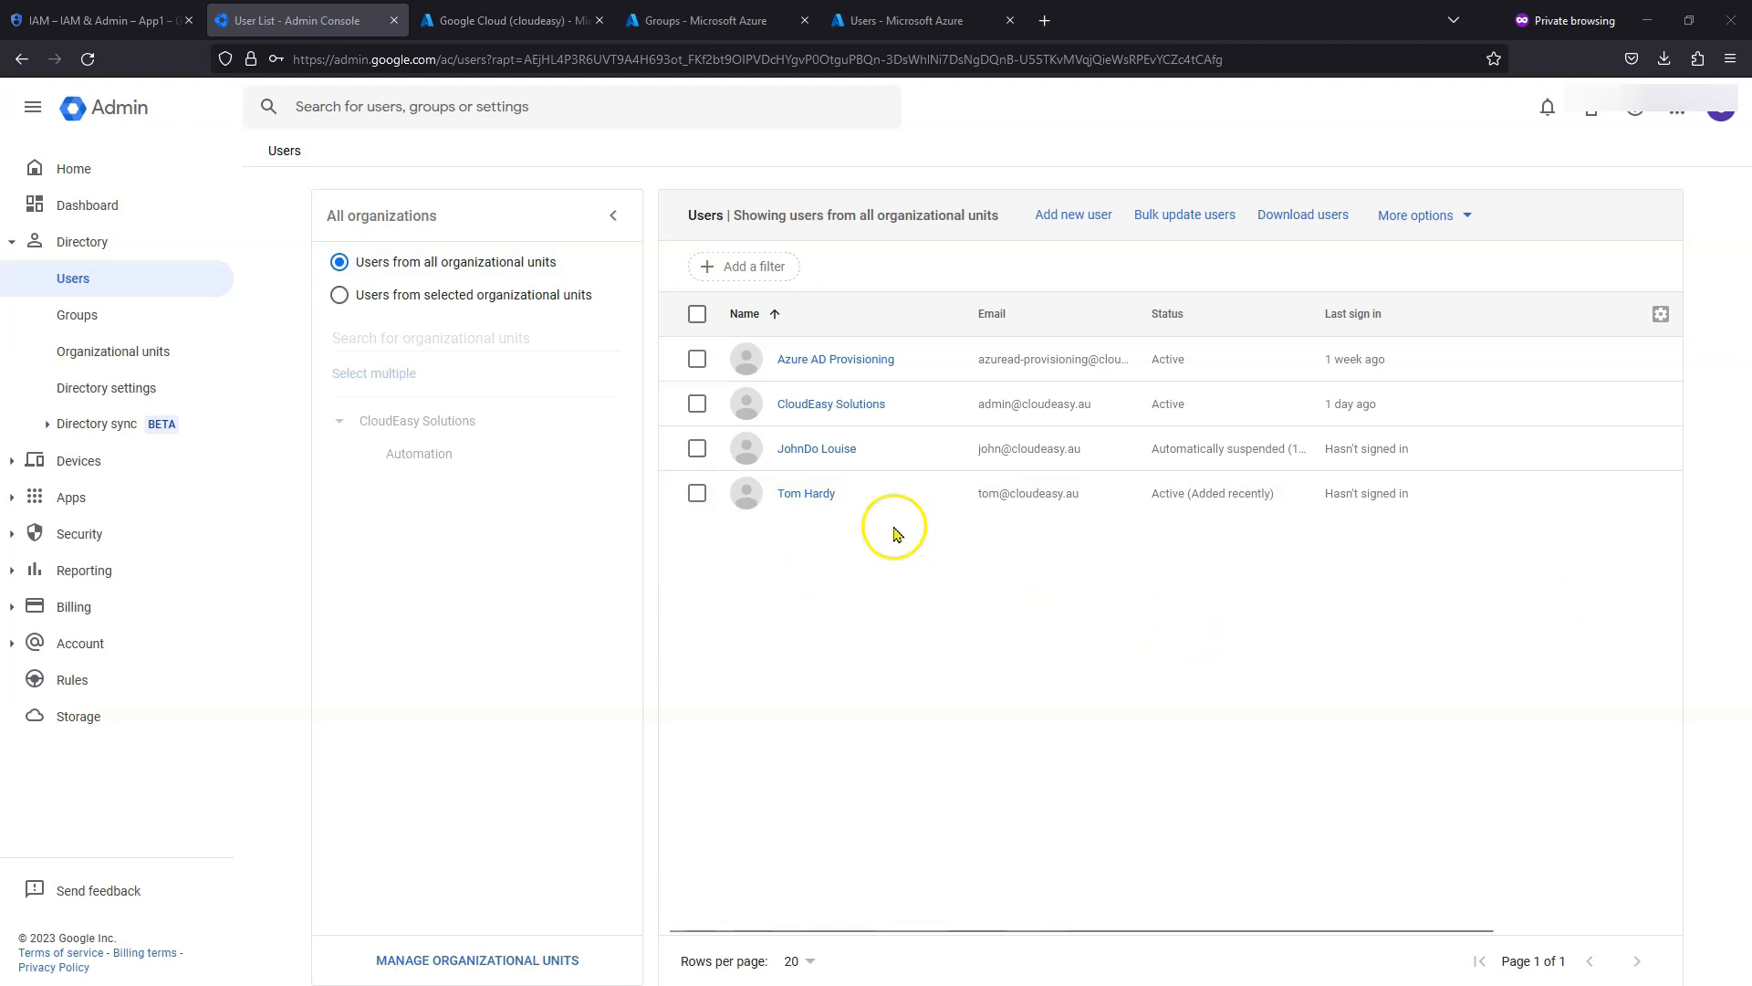
- Check that the newly synced cloudeasy.au user shows a full first and last name in Admin Console Users
click(1017, 508)
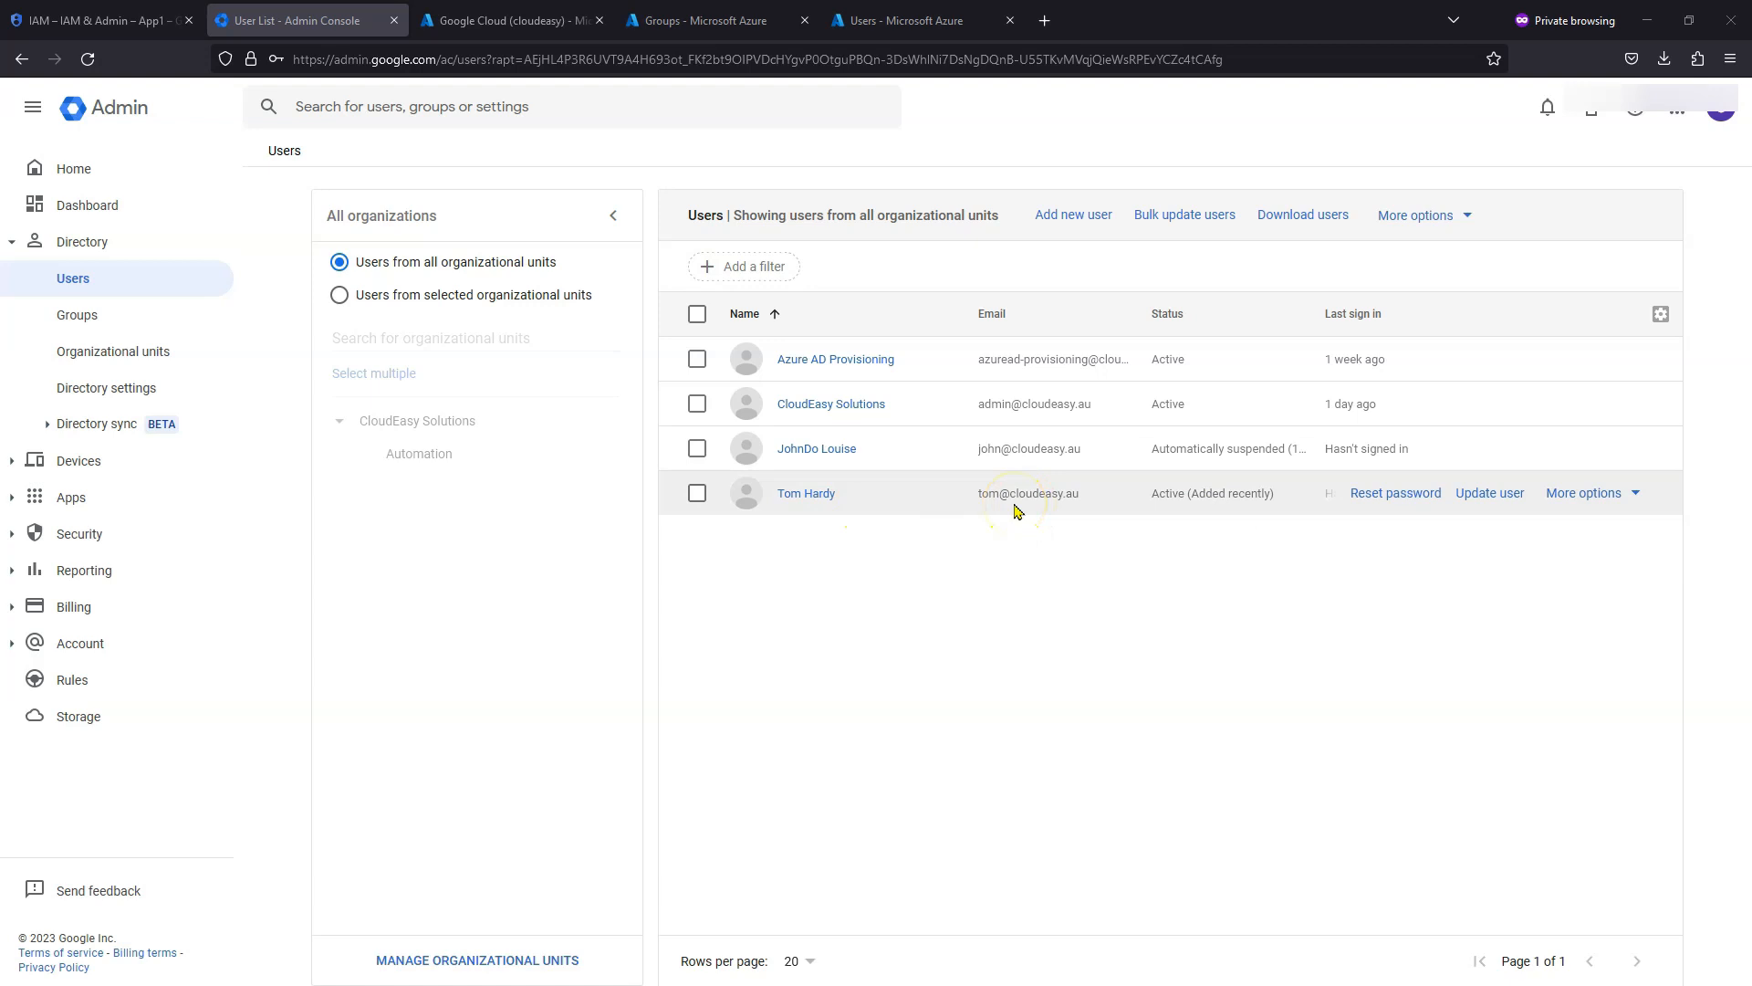
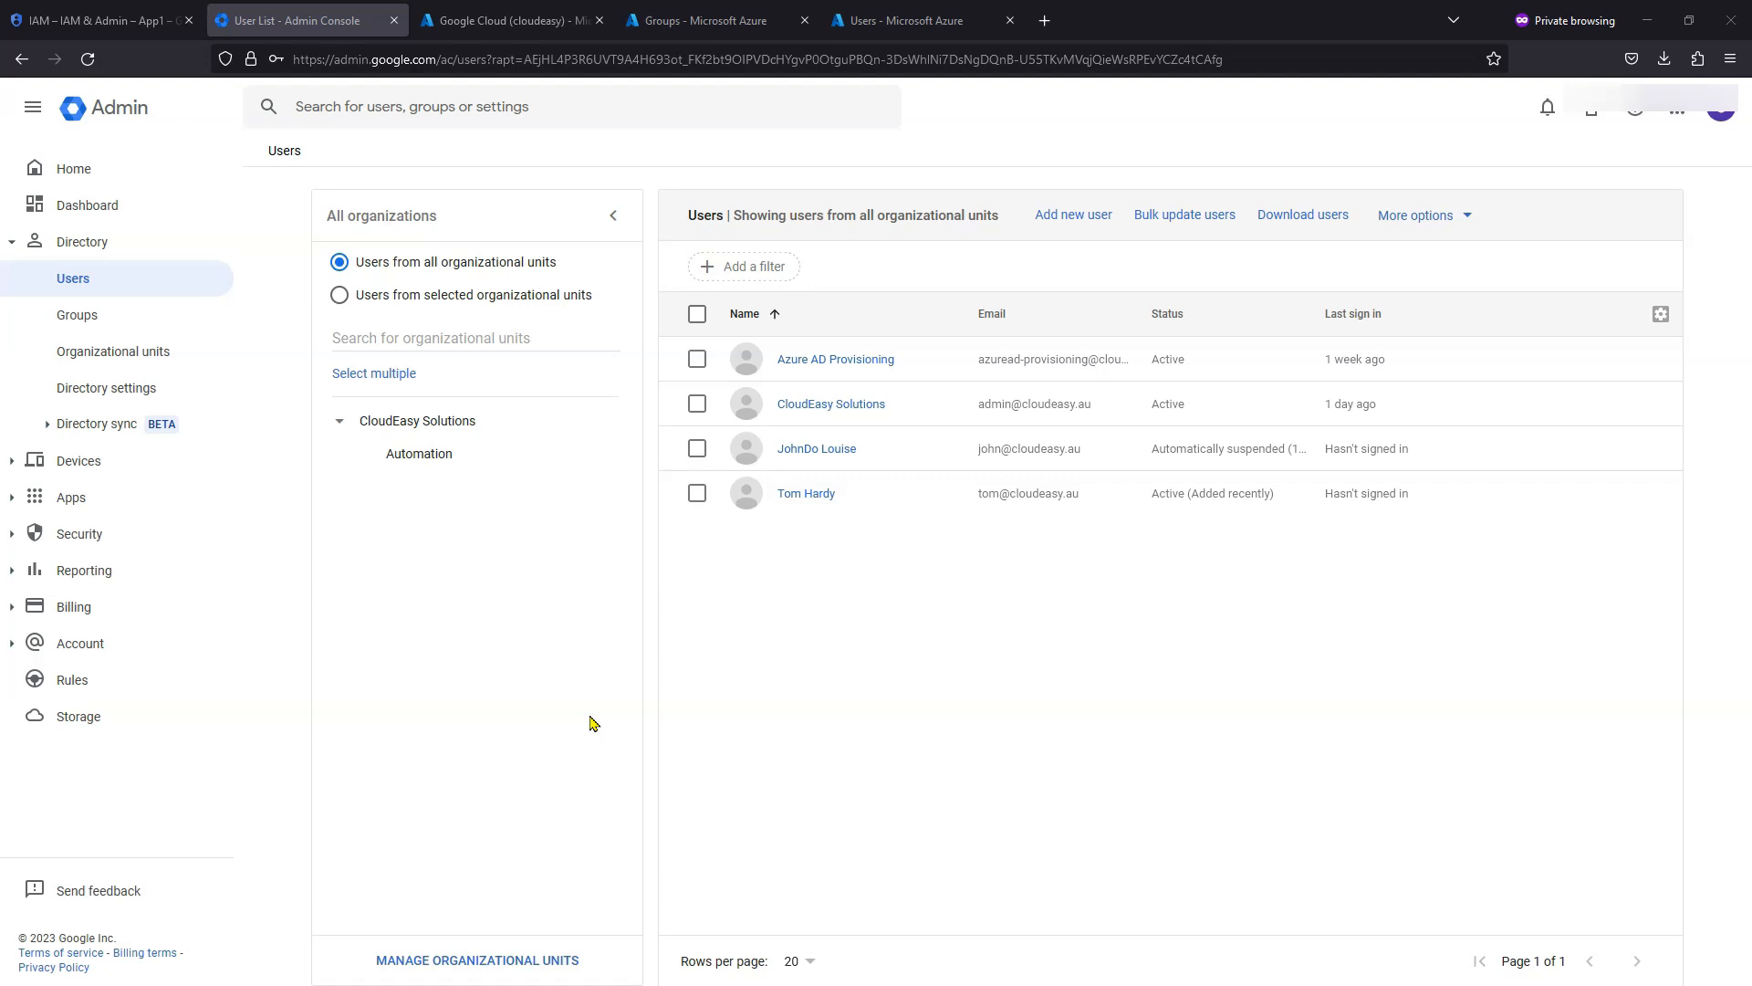
- Return to the 'Google Cloud (cloudeasy) - Microsoft Azure' browser tab
click(1696, 549)
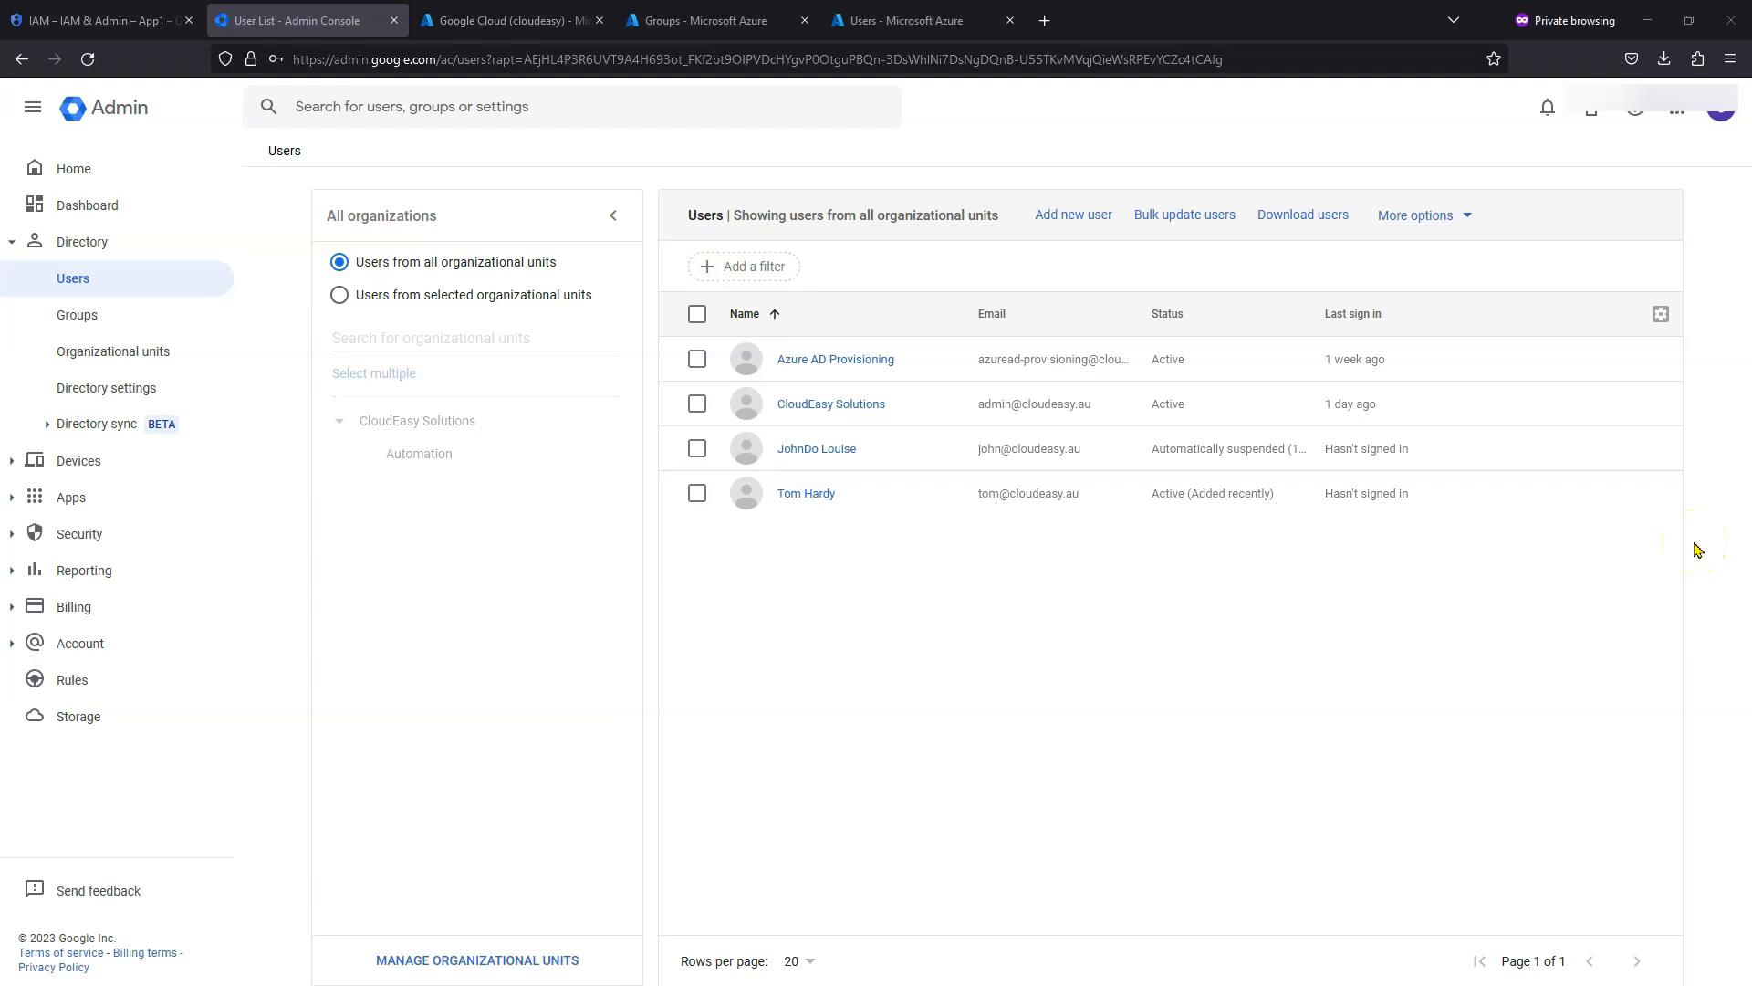
click(488, 20)
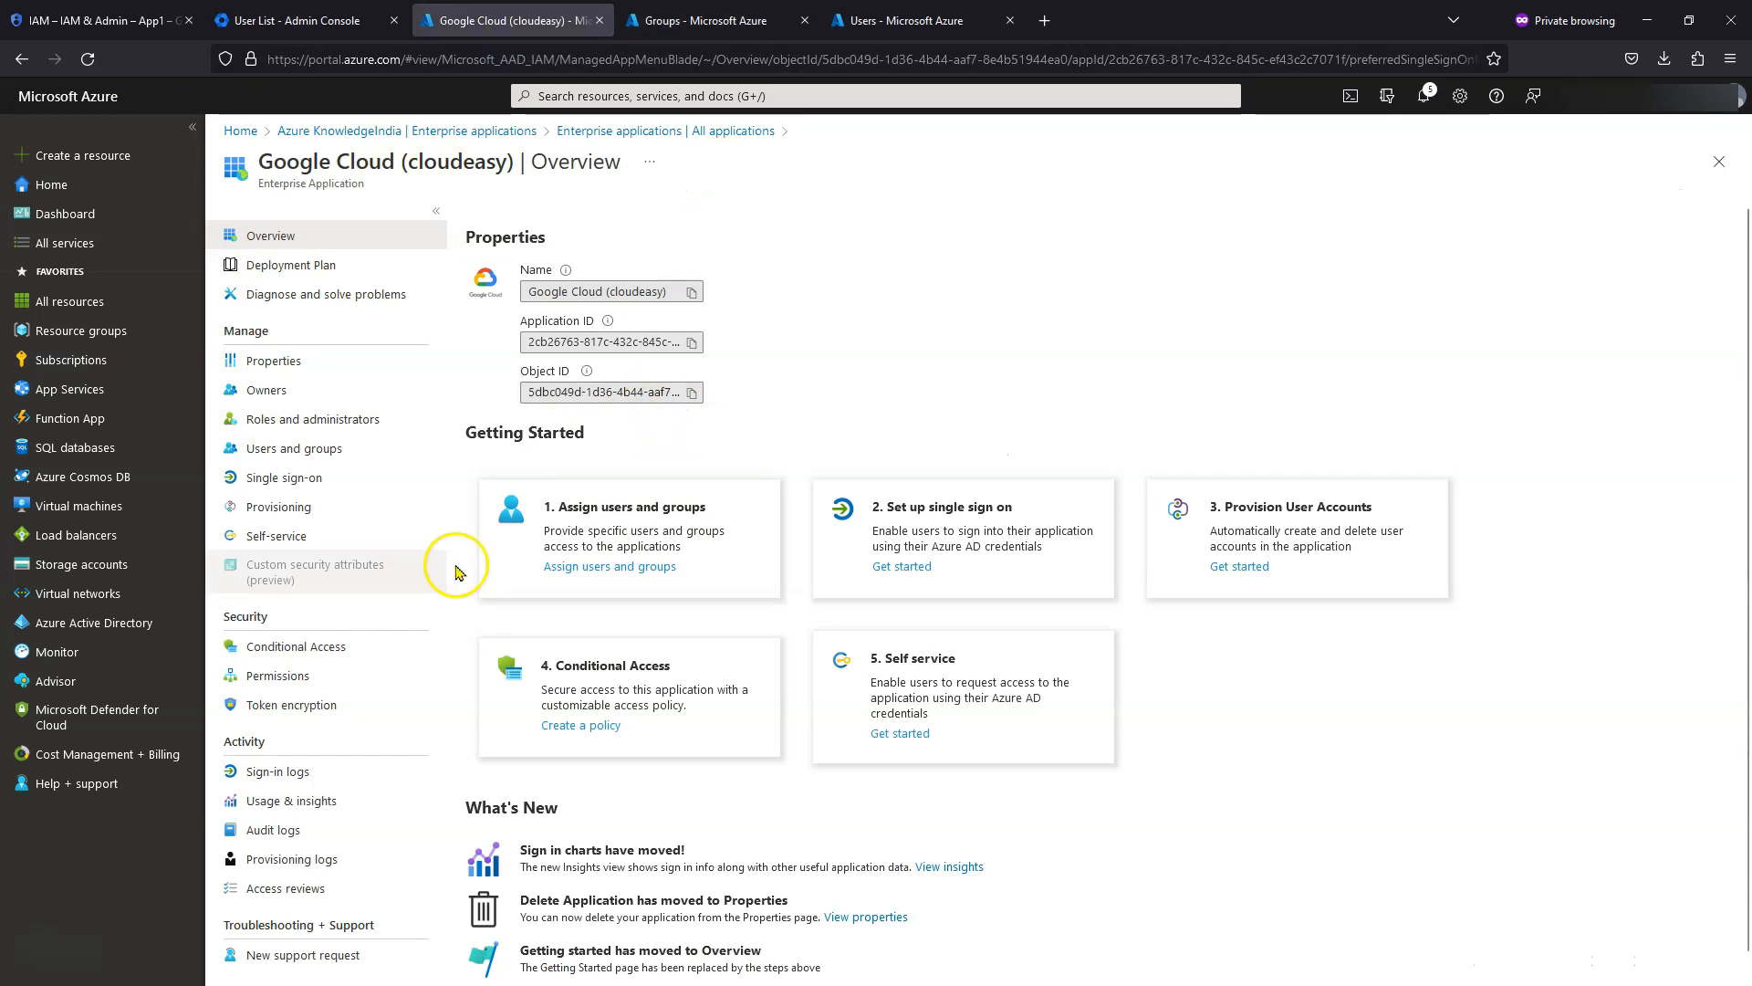
- From the tenant's Enterprise applications, start a new application and search the gallery for 'google cloud'
click(522, 135)
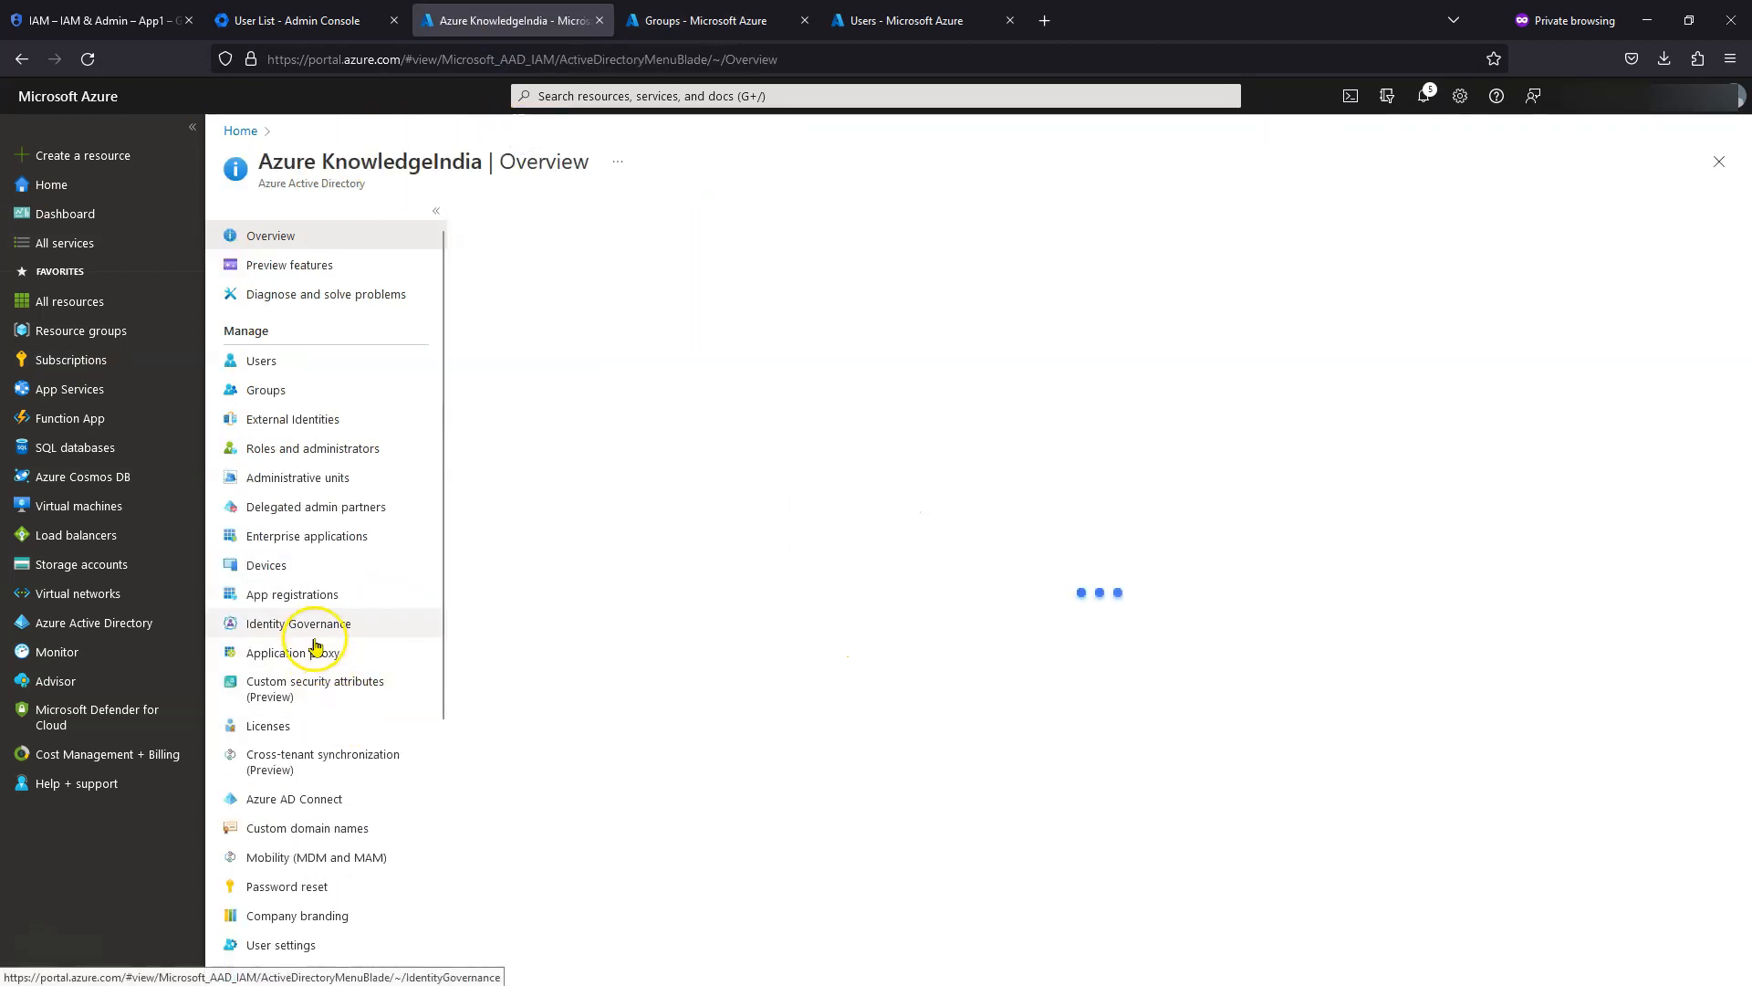
click(343, 539)
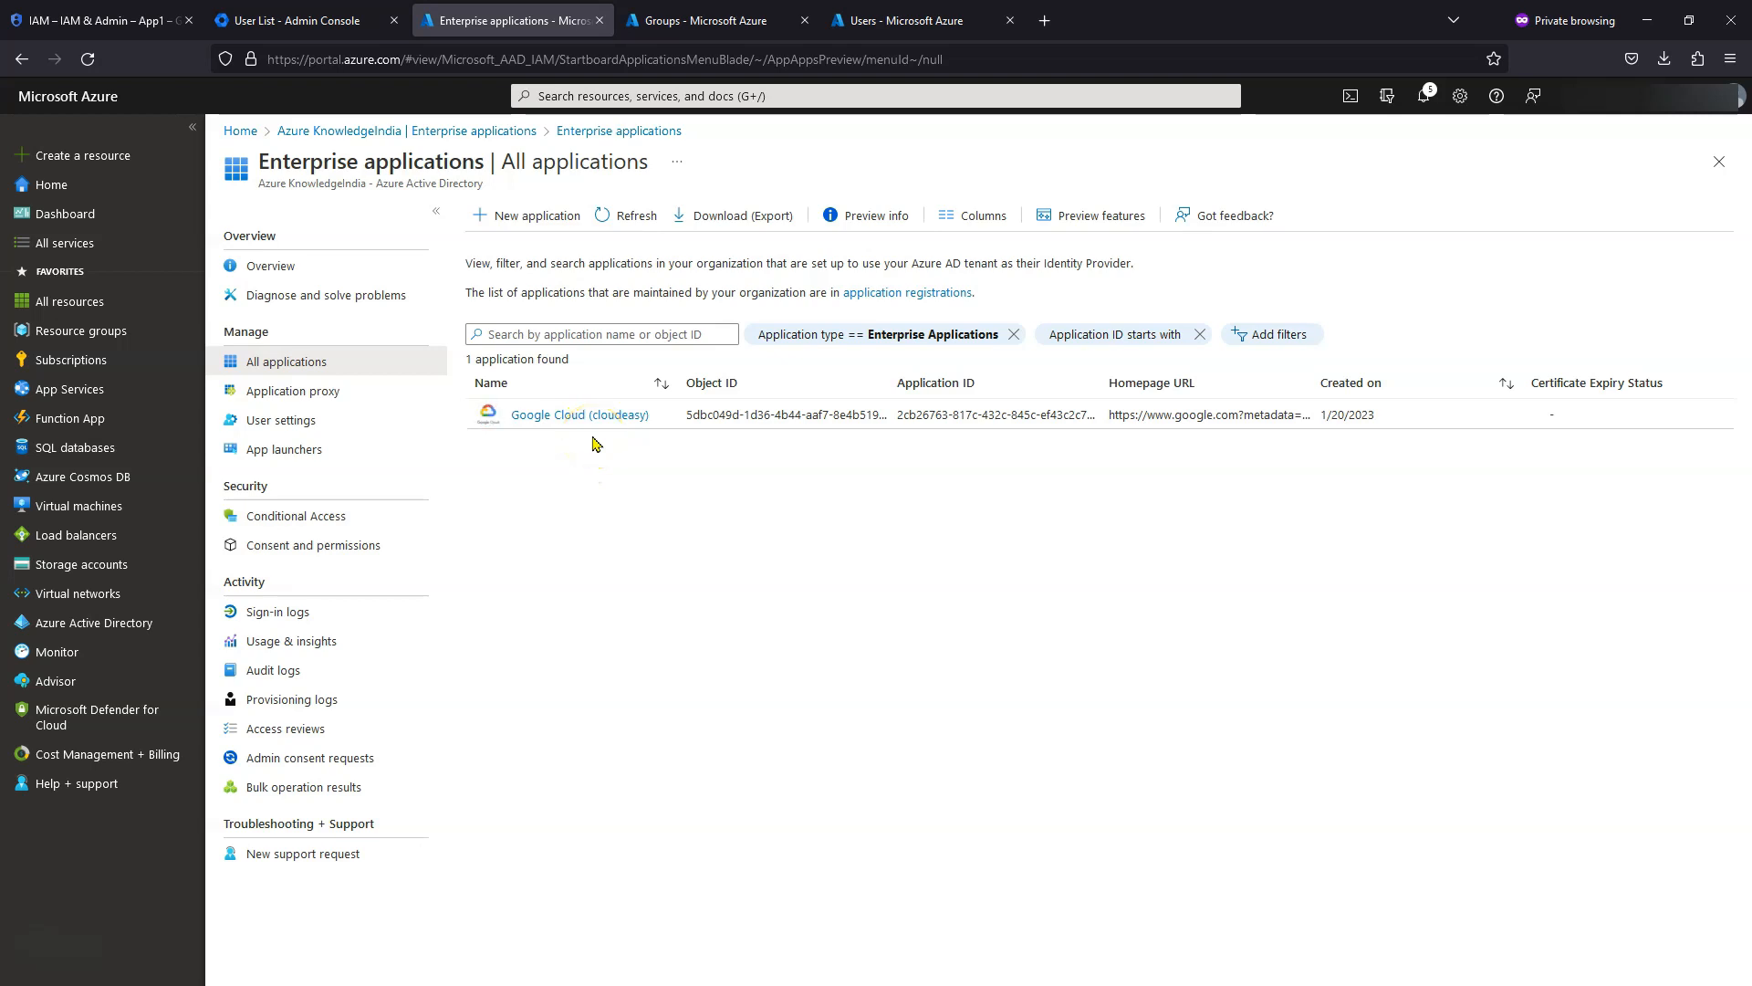
click(555, 215)
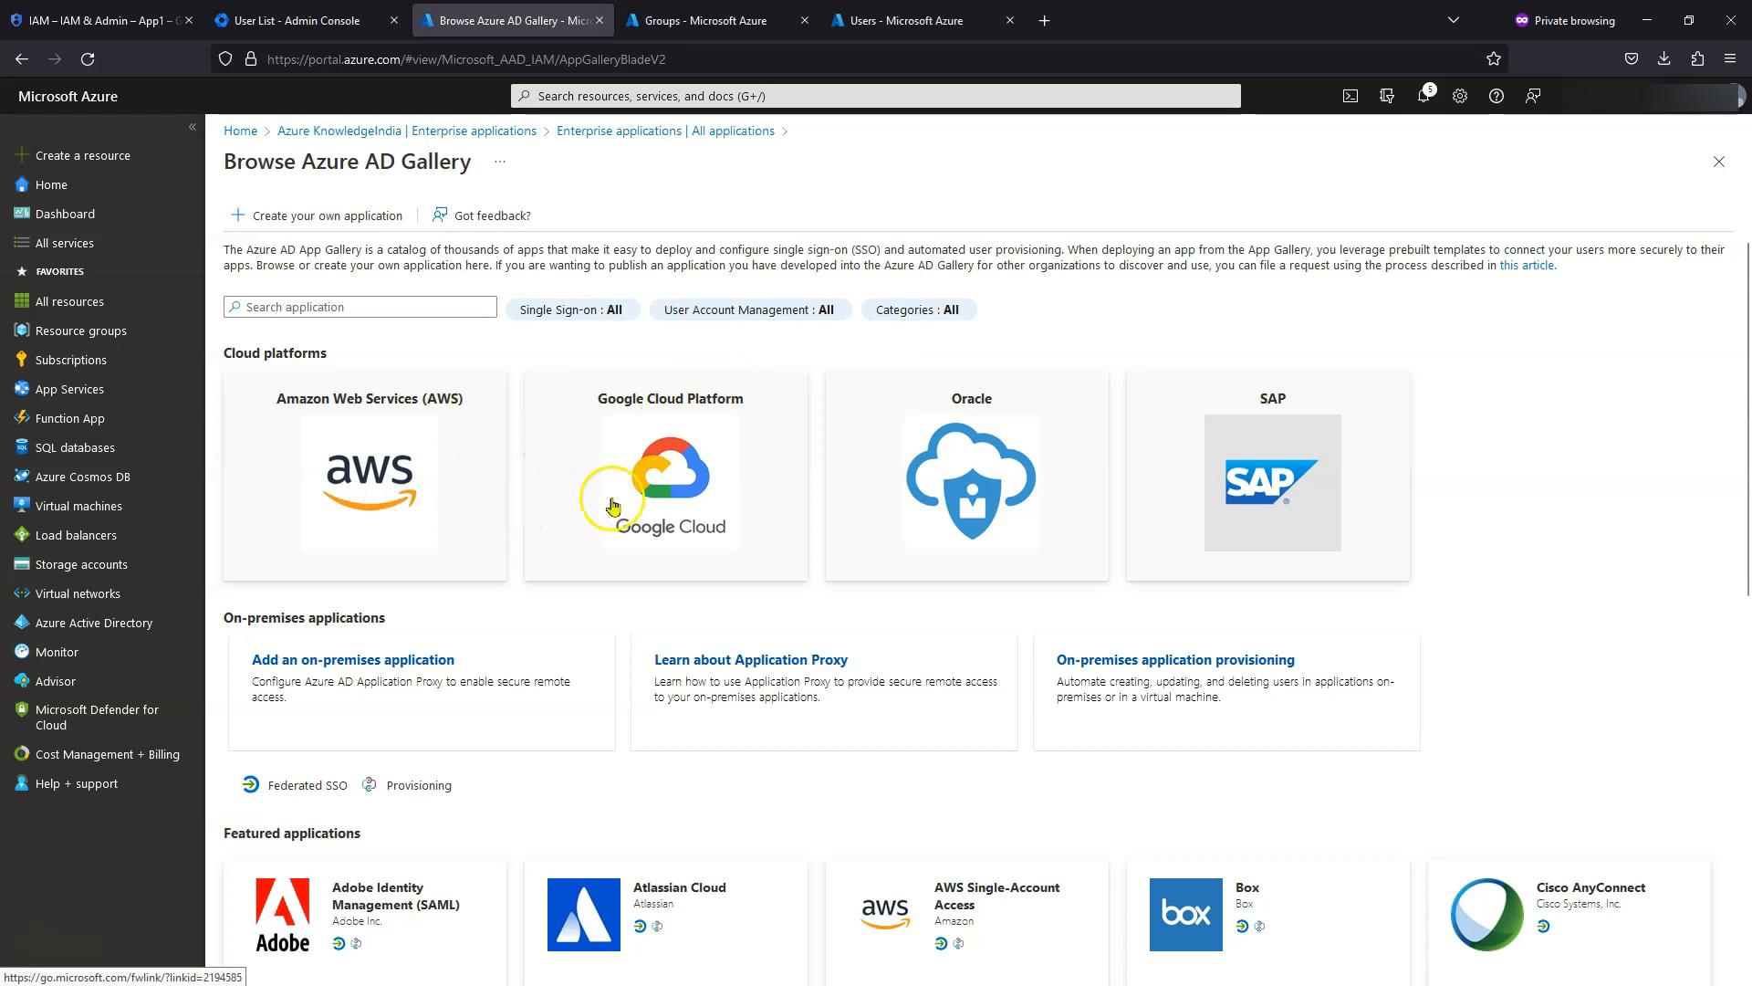
click(405, 303)
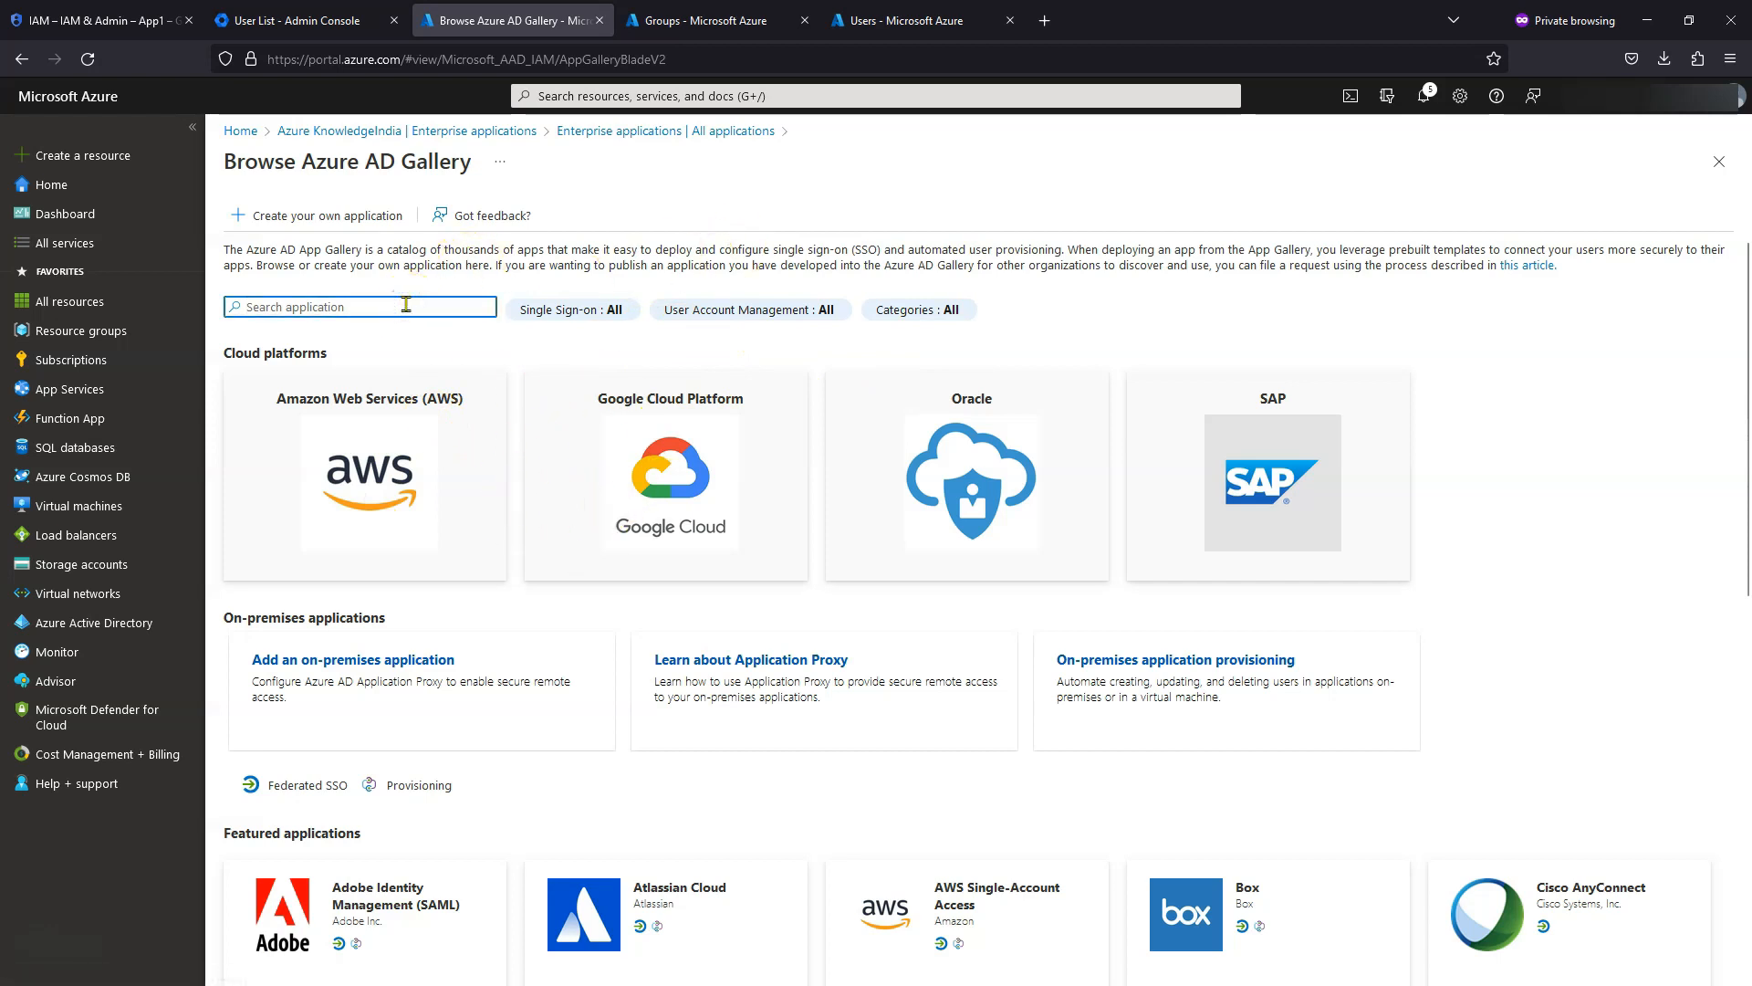
text(google cloud)
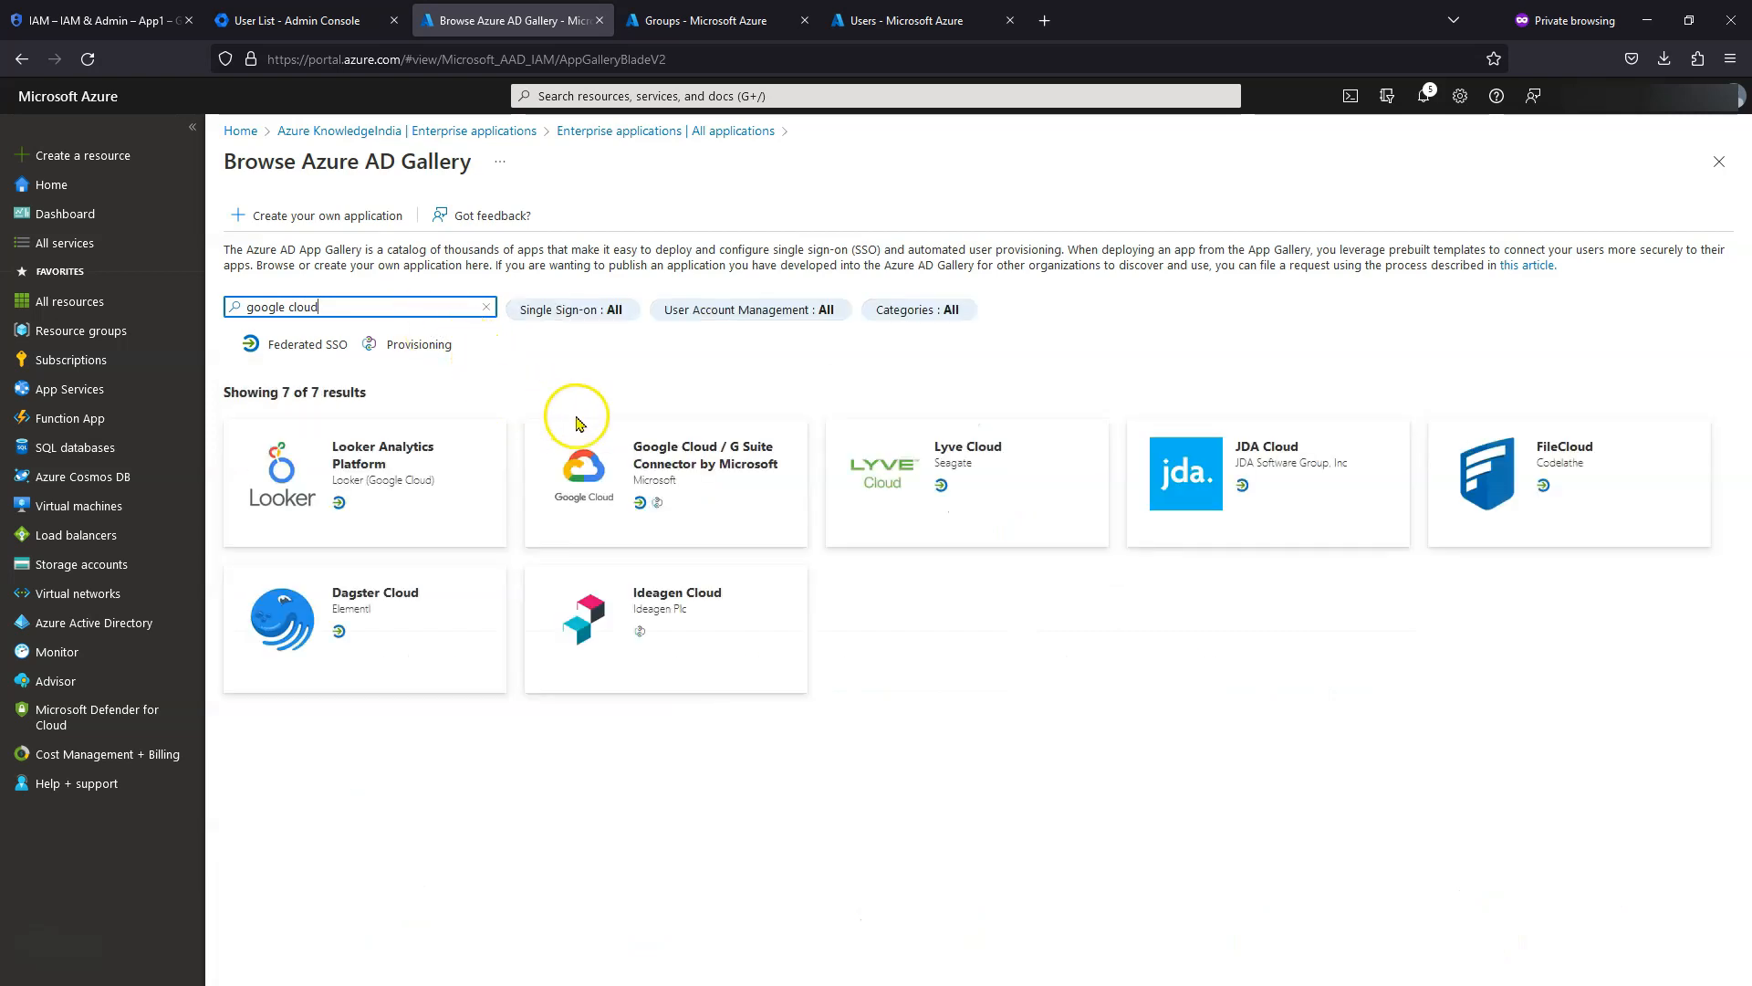
- Create an app named 'Google Cloud' from the Google Cloud / G Suite Connector gallery entry
click(677, 484)
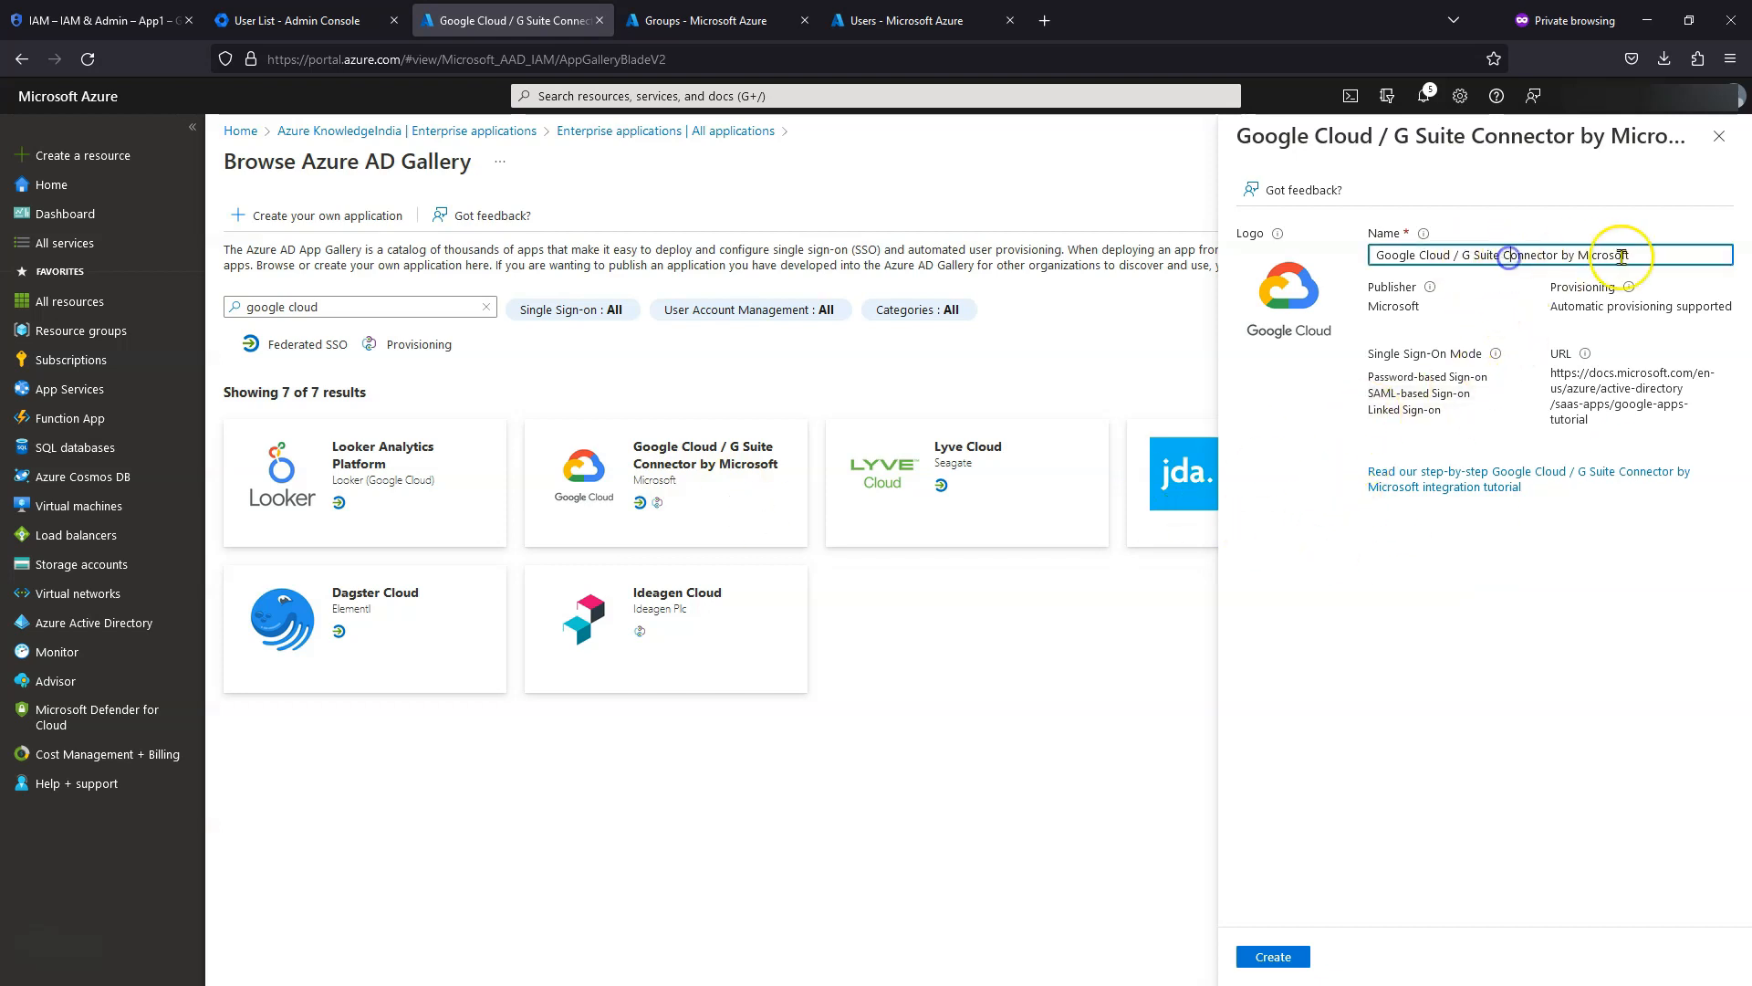
drag(1639, 255, 1455, 256)
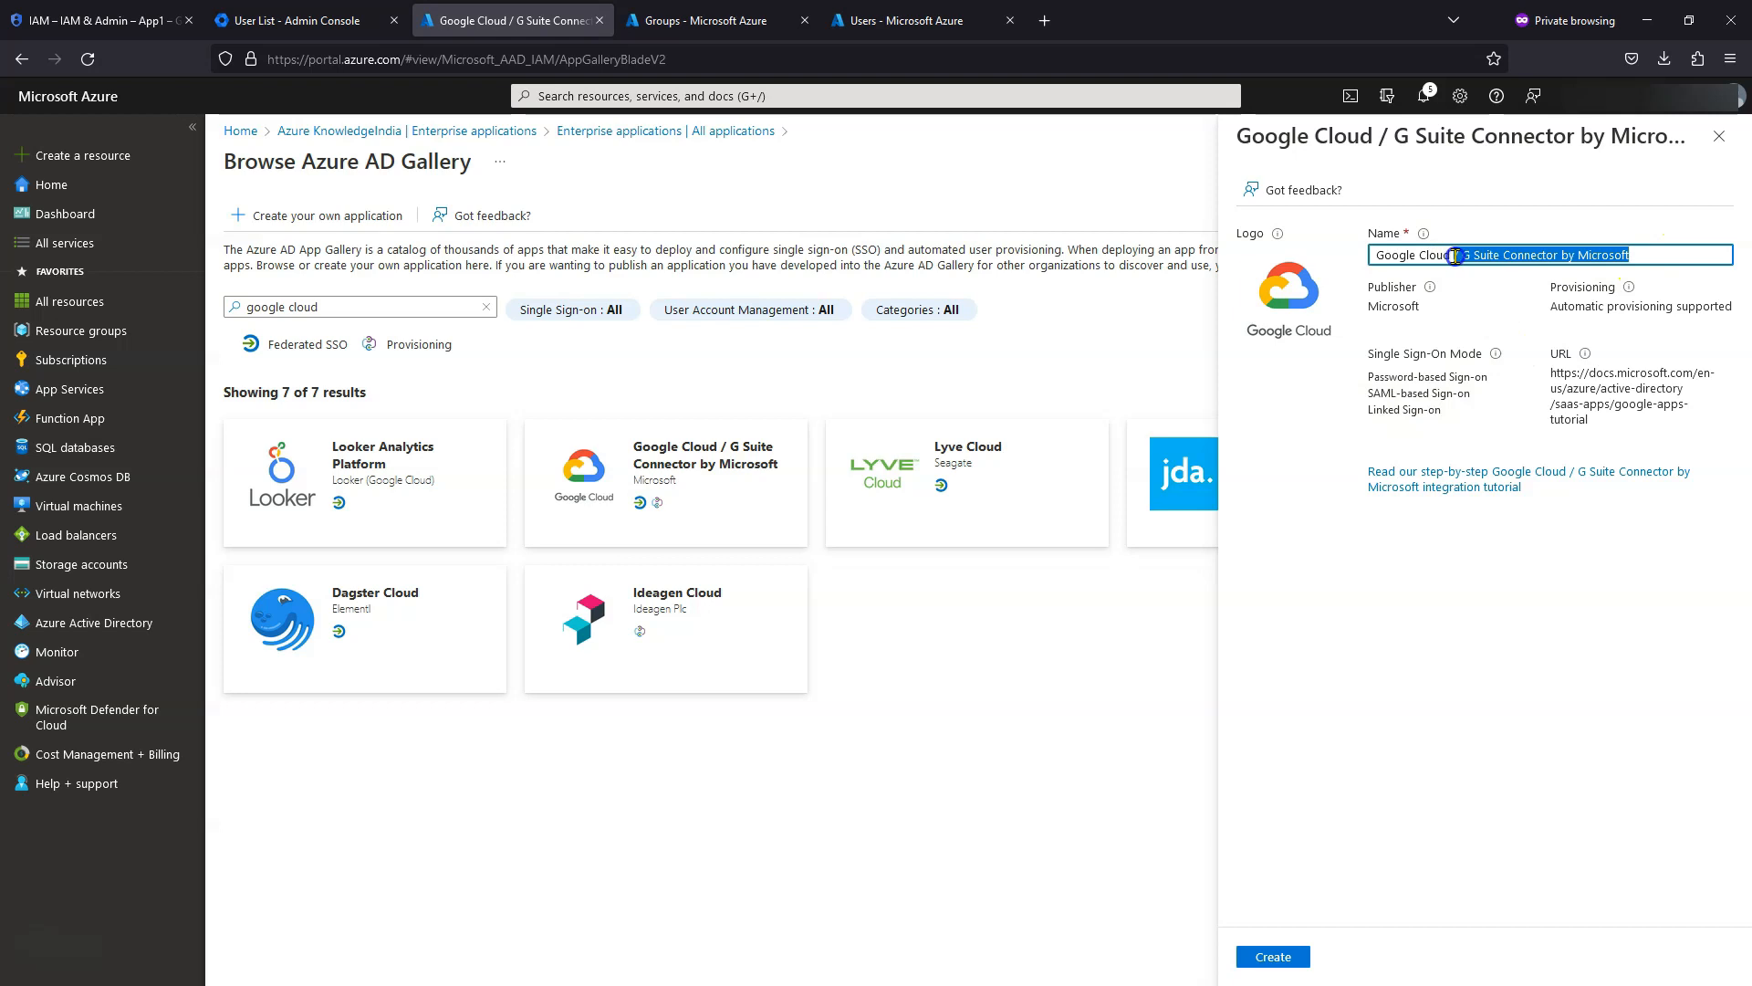
key(BackSpace)
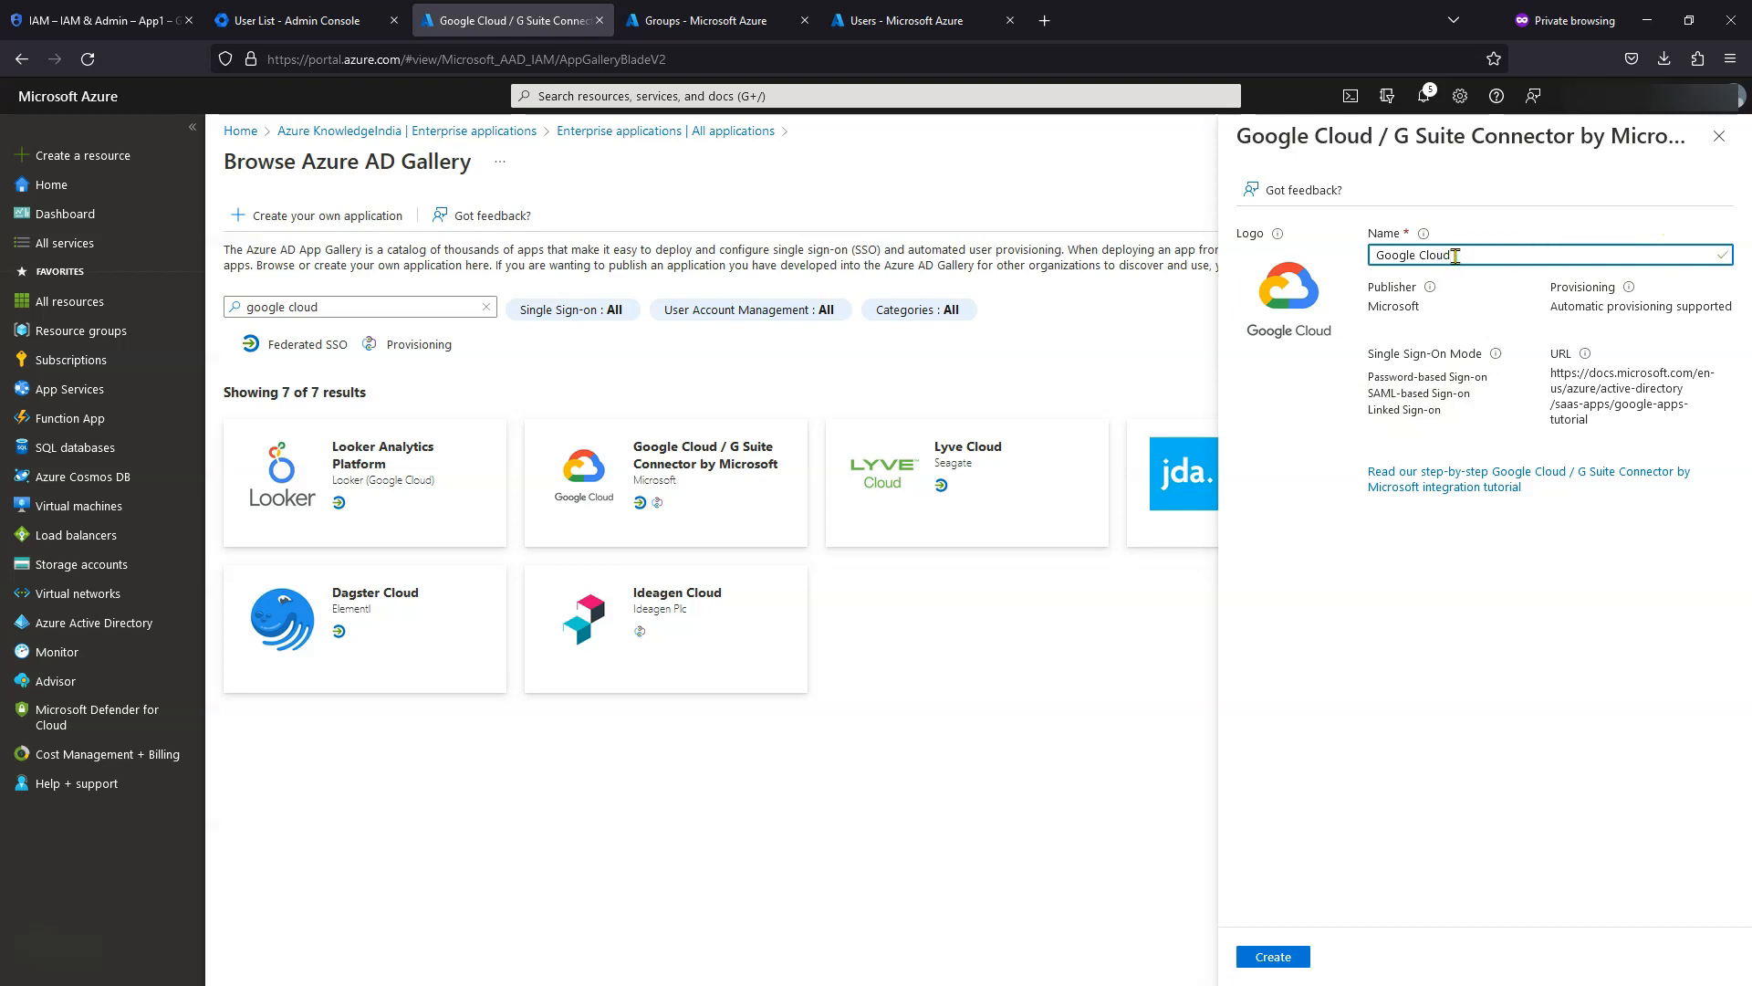
click(1275, 956)
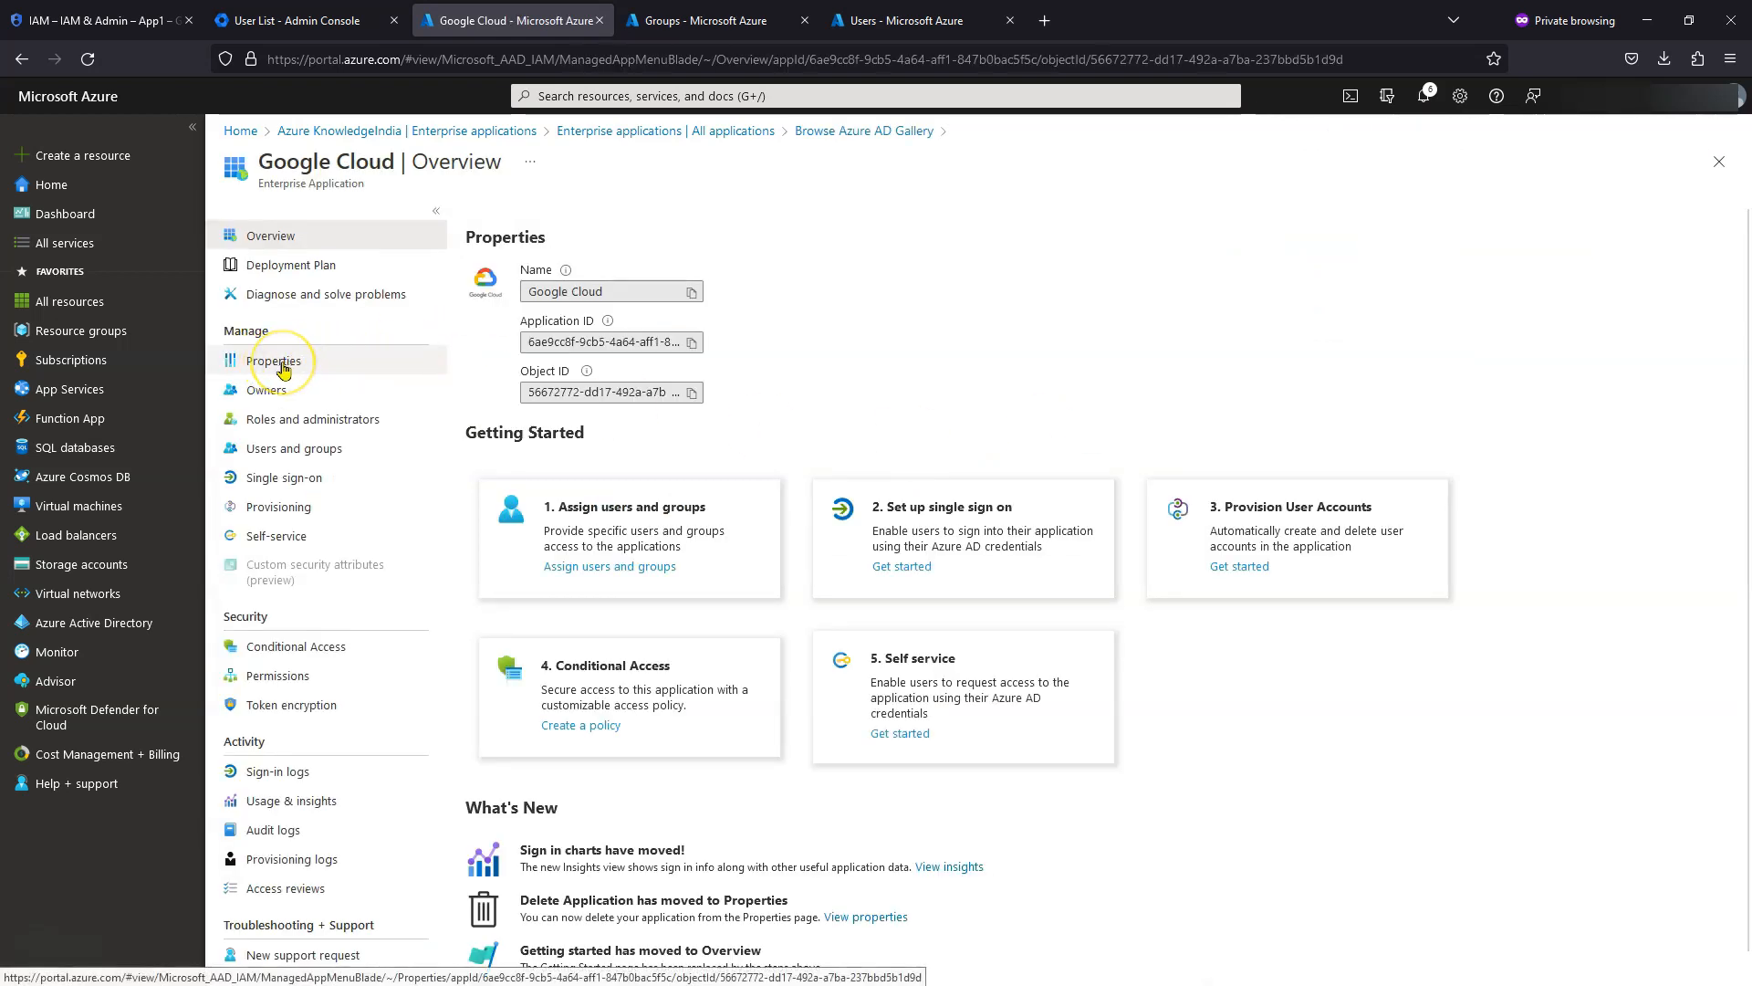
- Review the Google Cloud app's properties, then view its still-empty Users and groups assignments
click(305, 366)
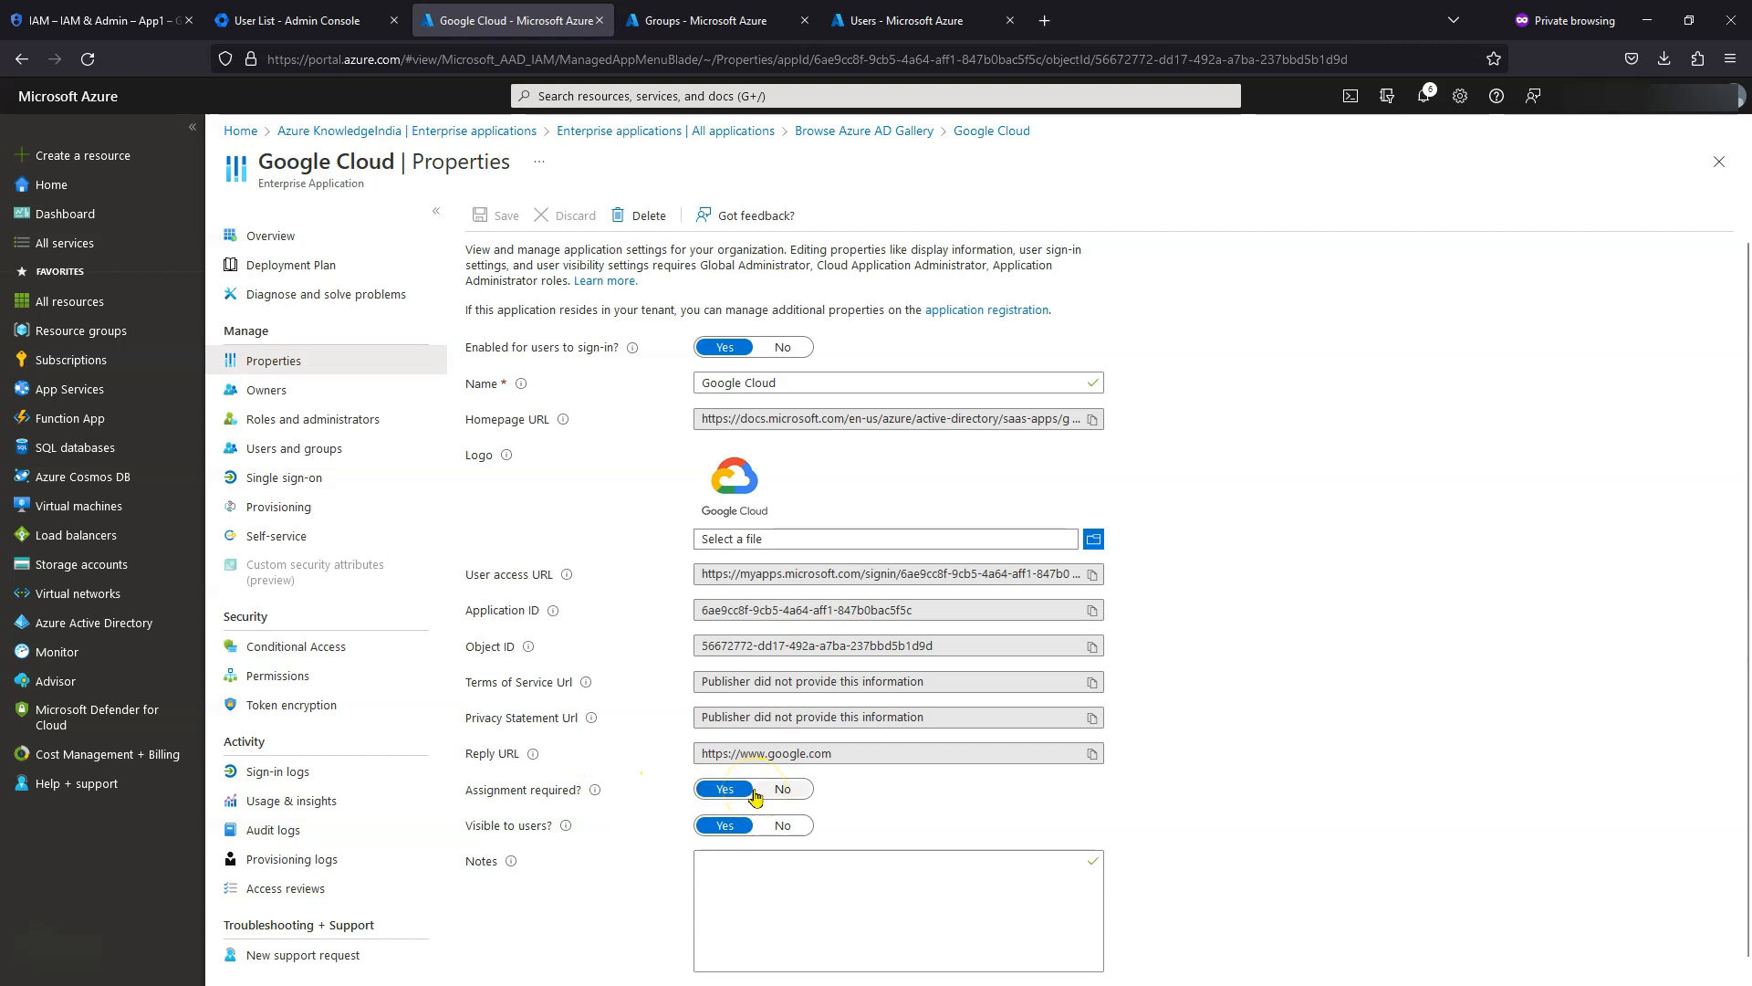
scroll(984, 618, down, 1)
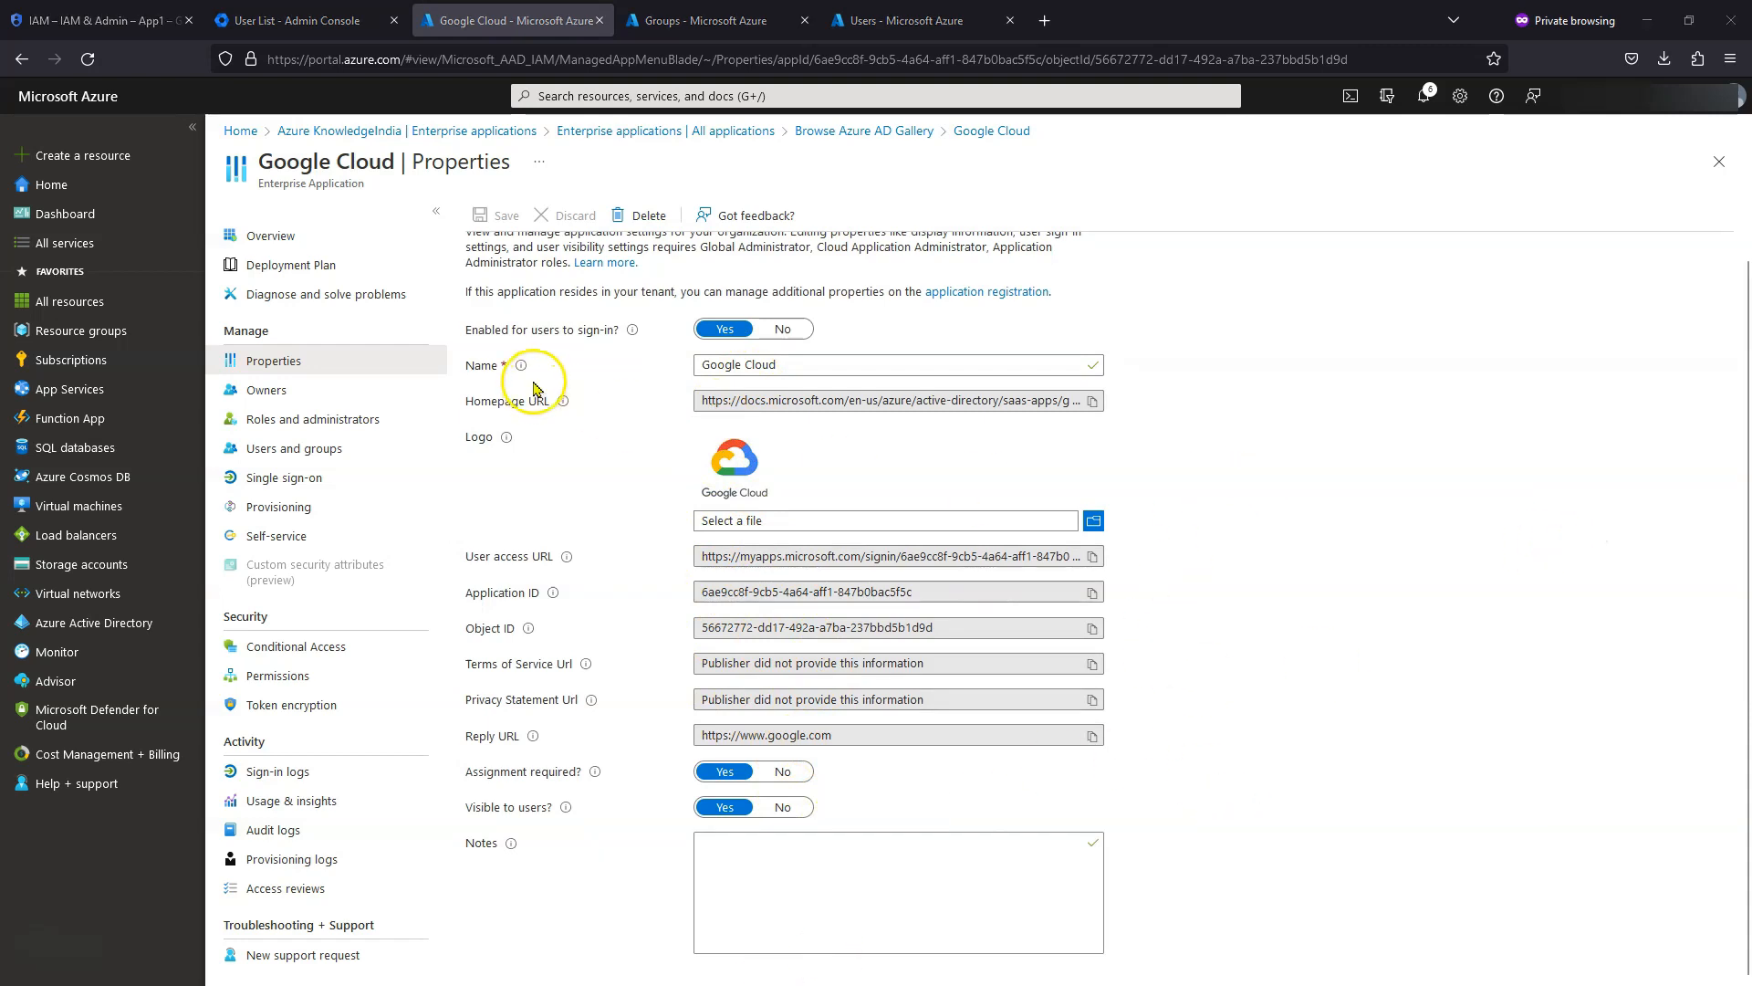
click(317, 454)
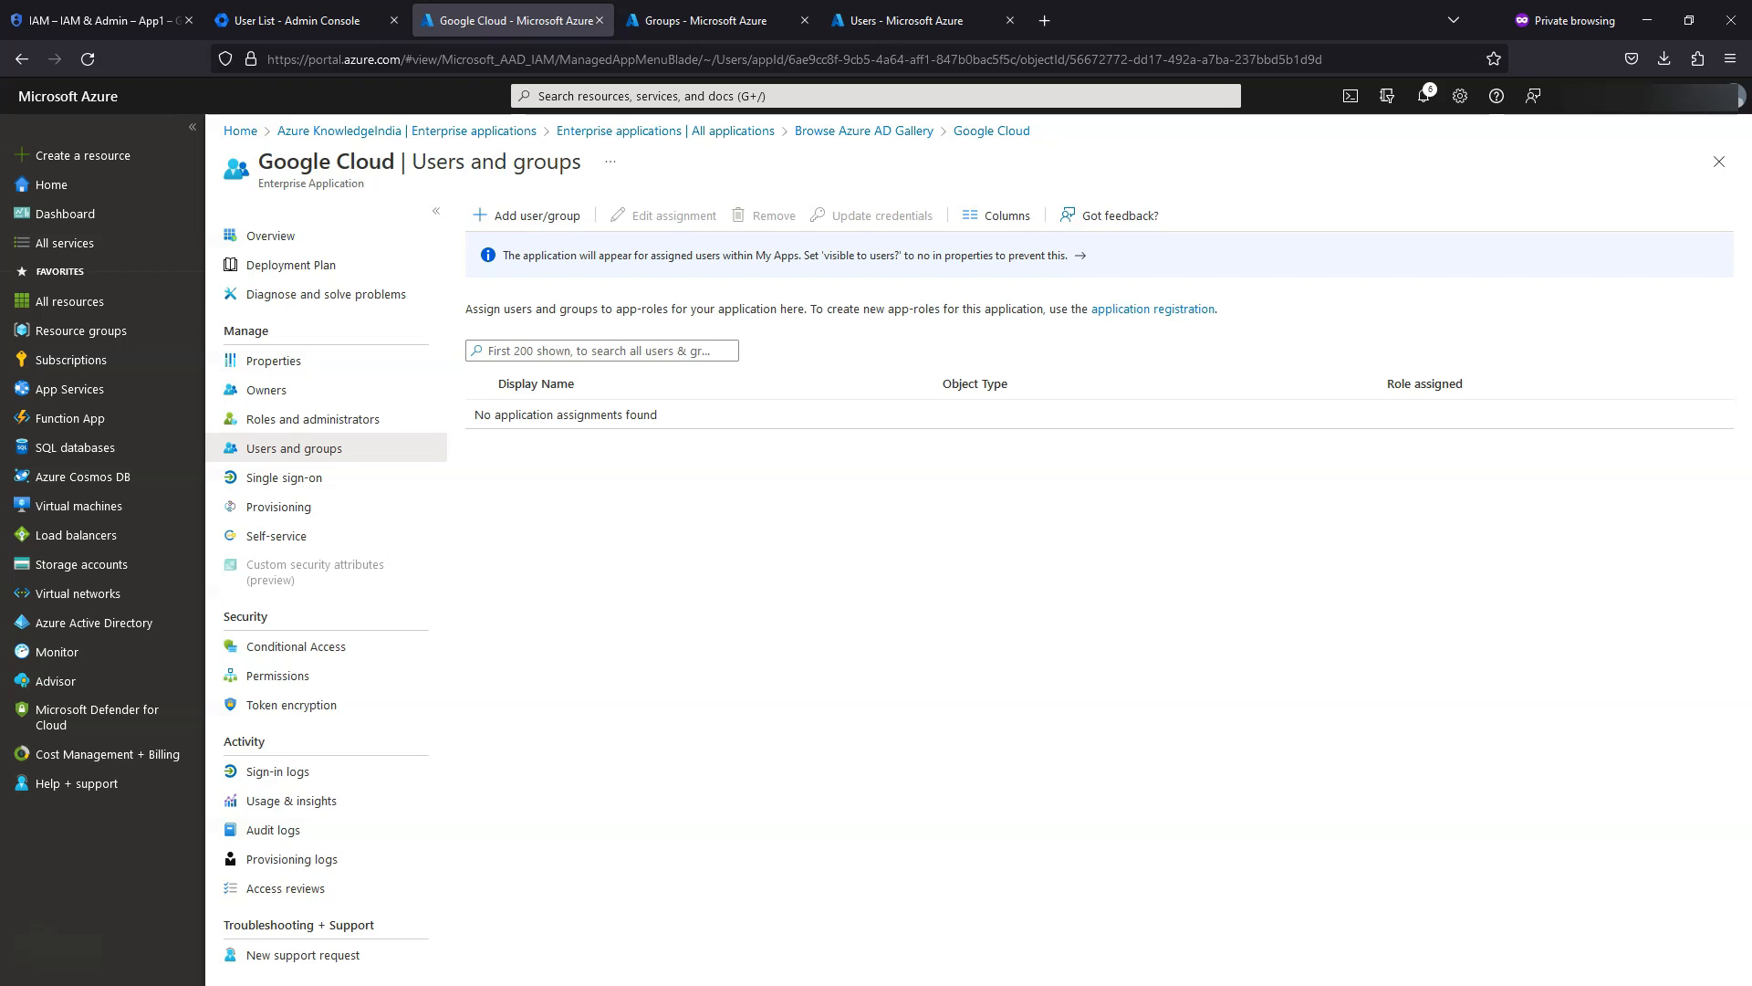
- Assign the g2, gcp-power-users and sysAdmin groups to the Google Cloud app
click(538, 219)
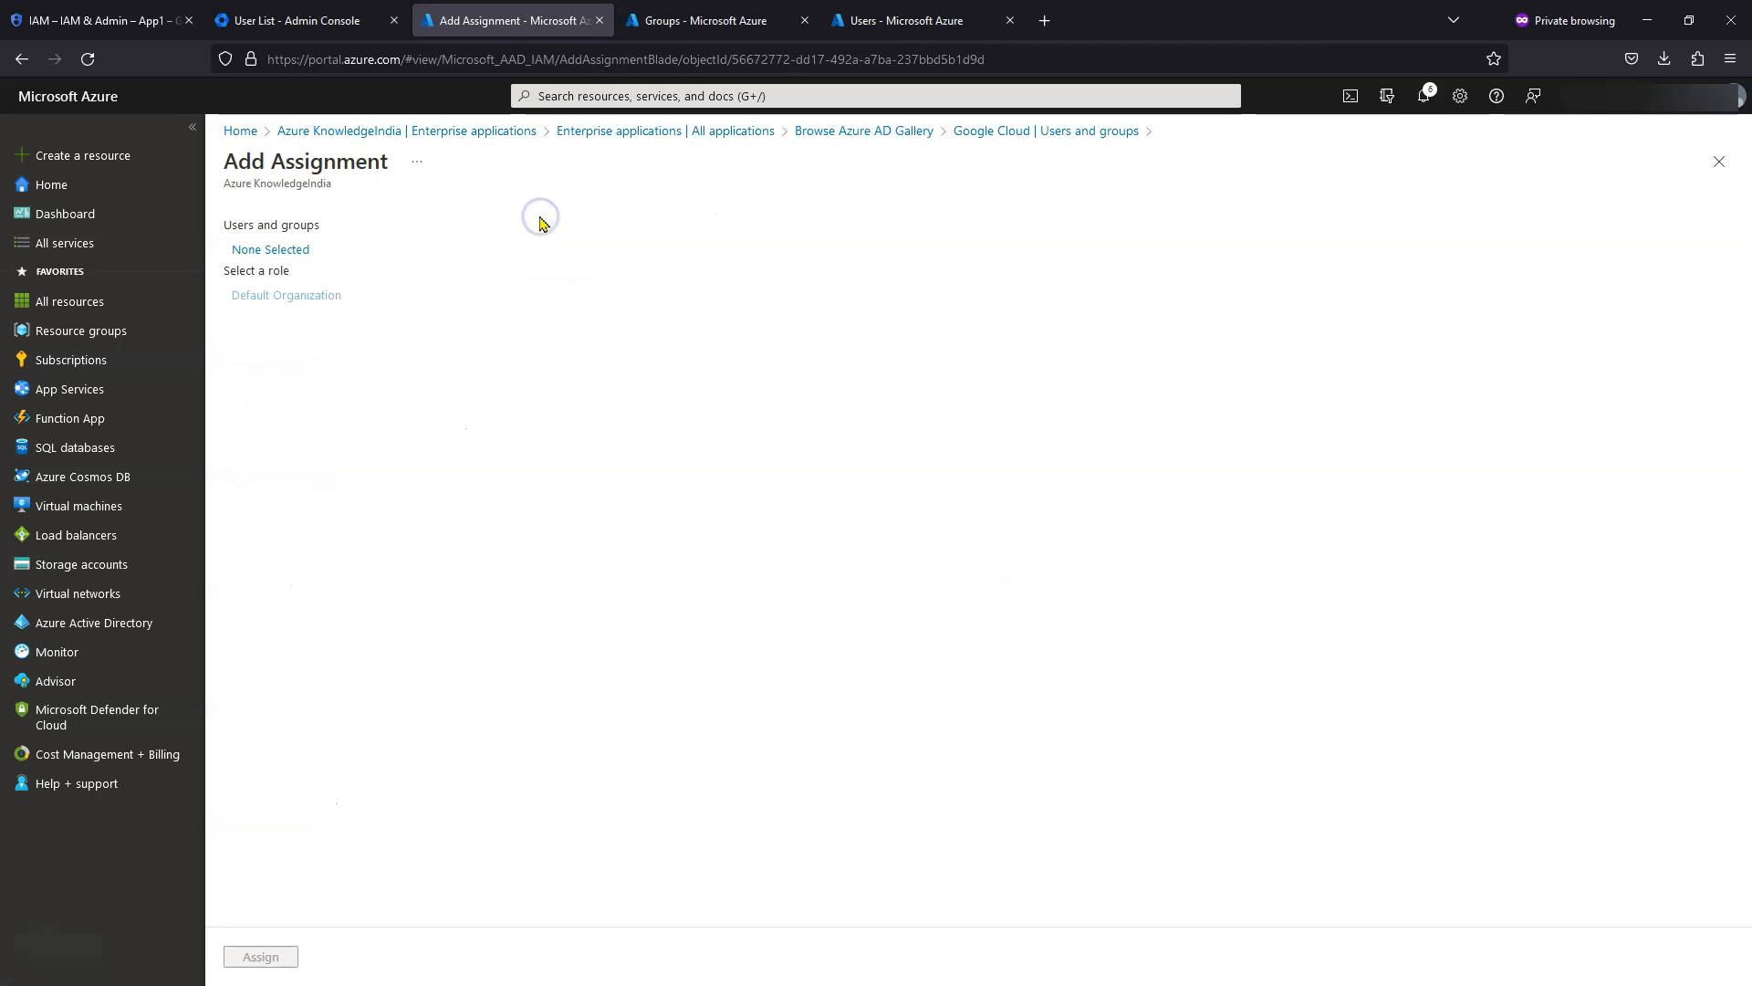
click(278, 252)
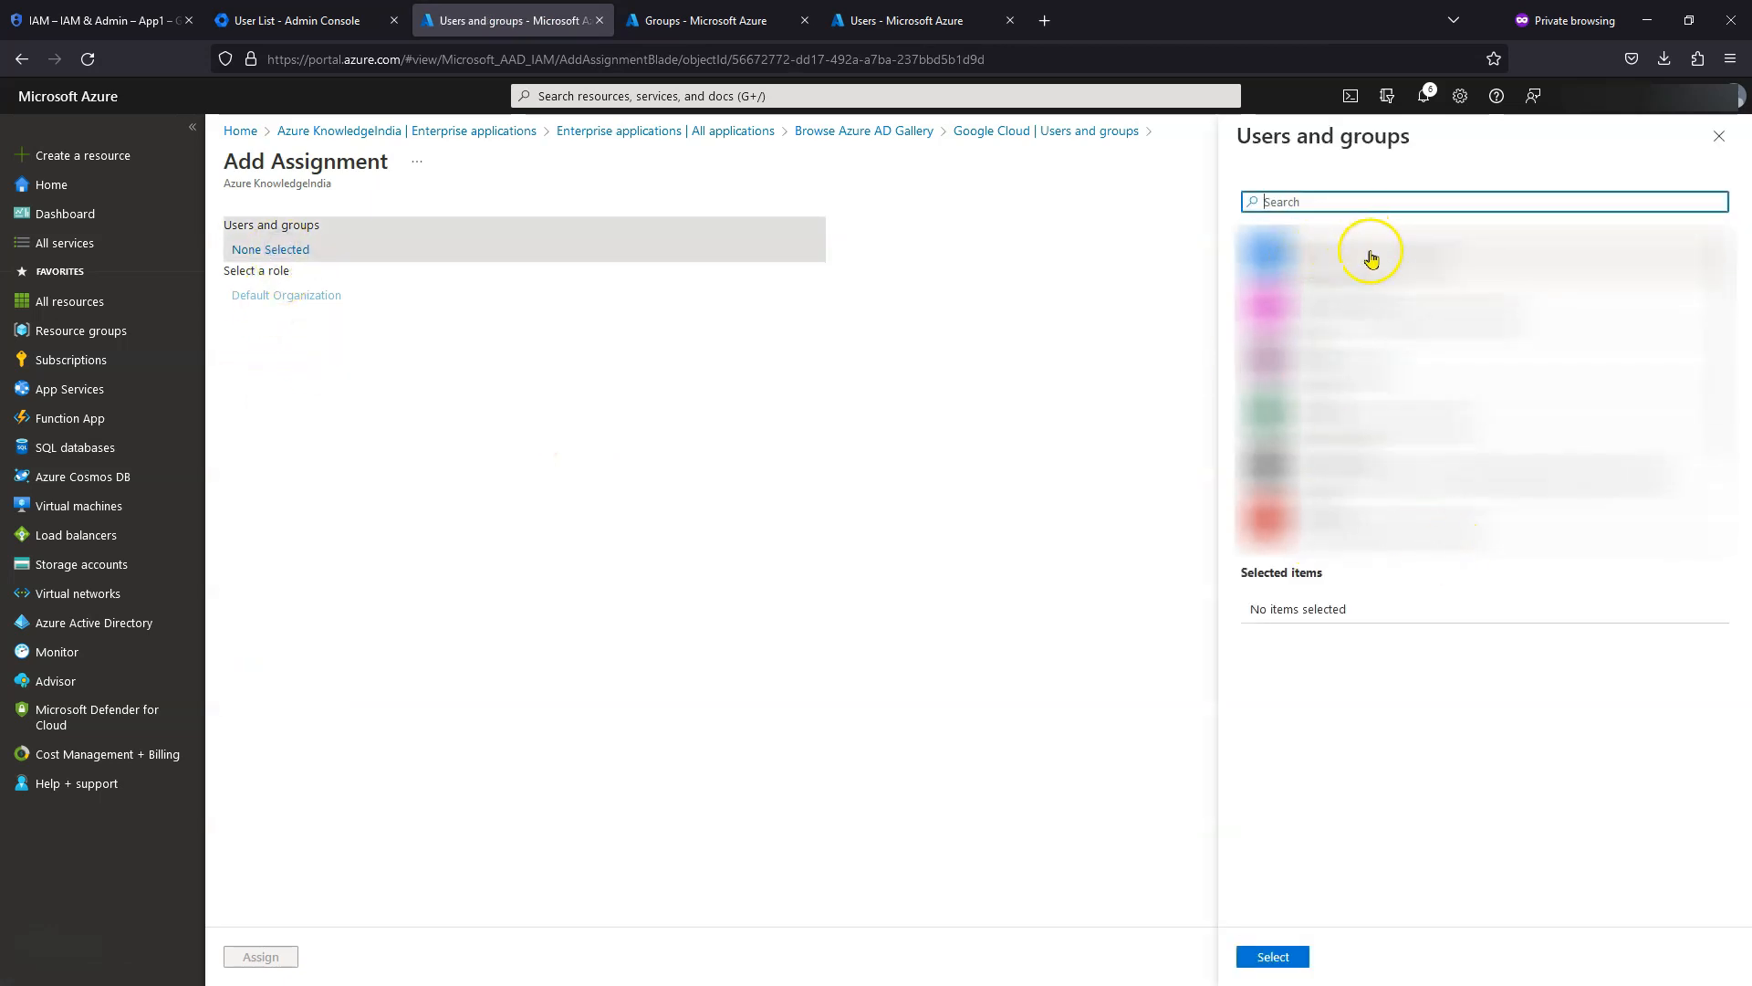
click(1356, 247)
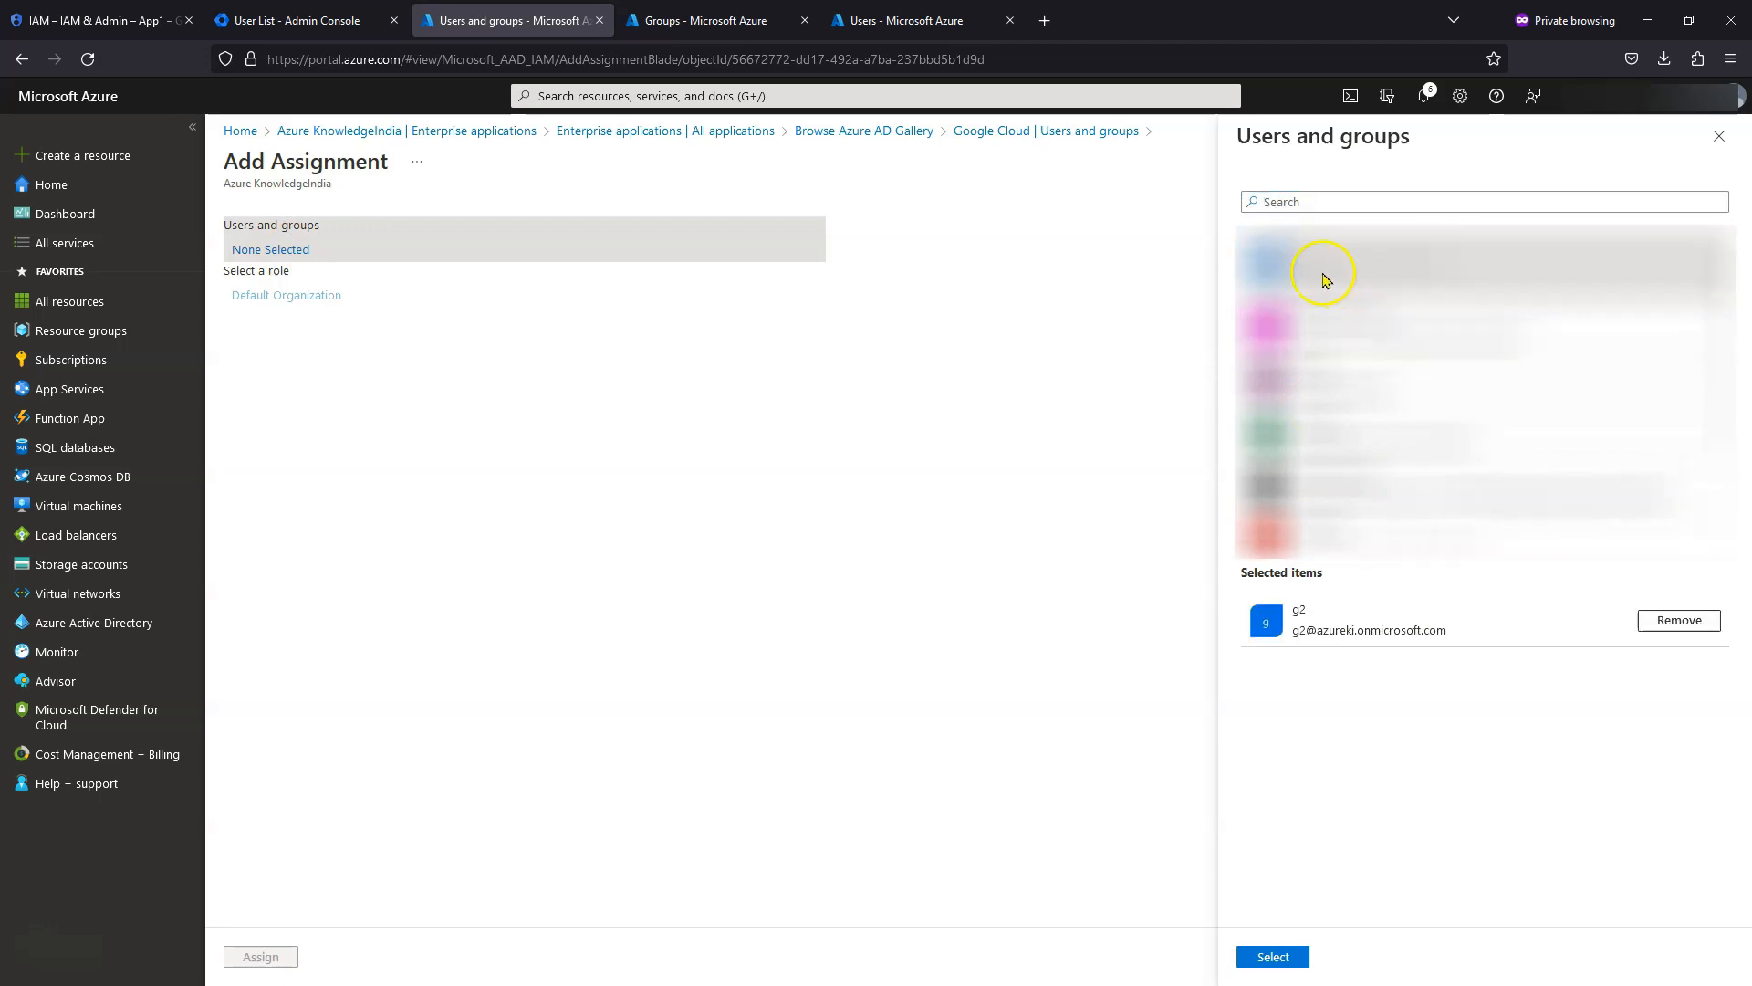
click(1365, 336)
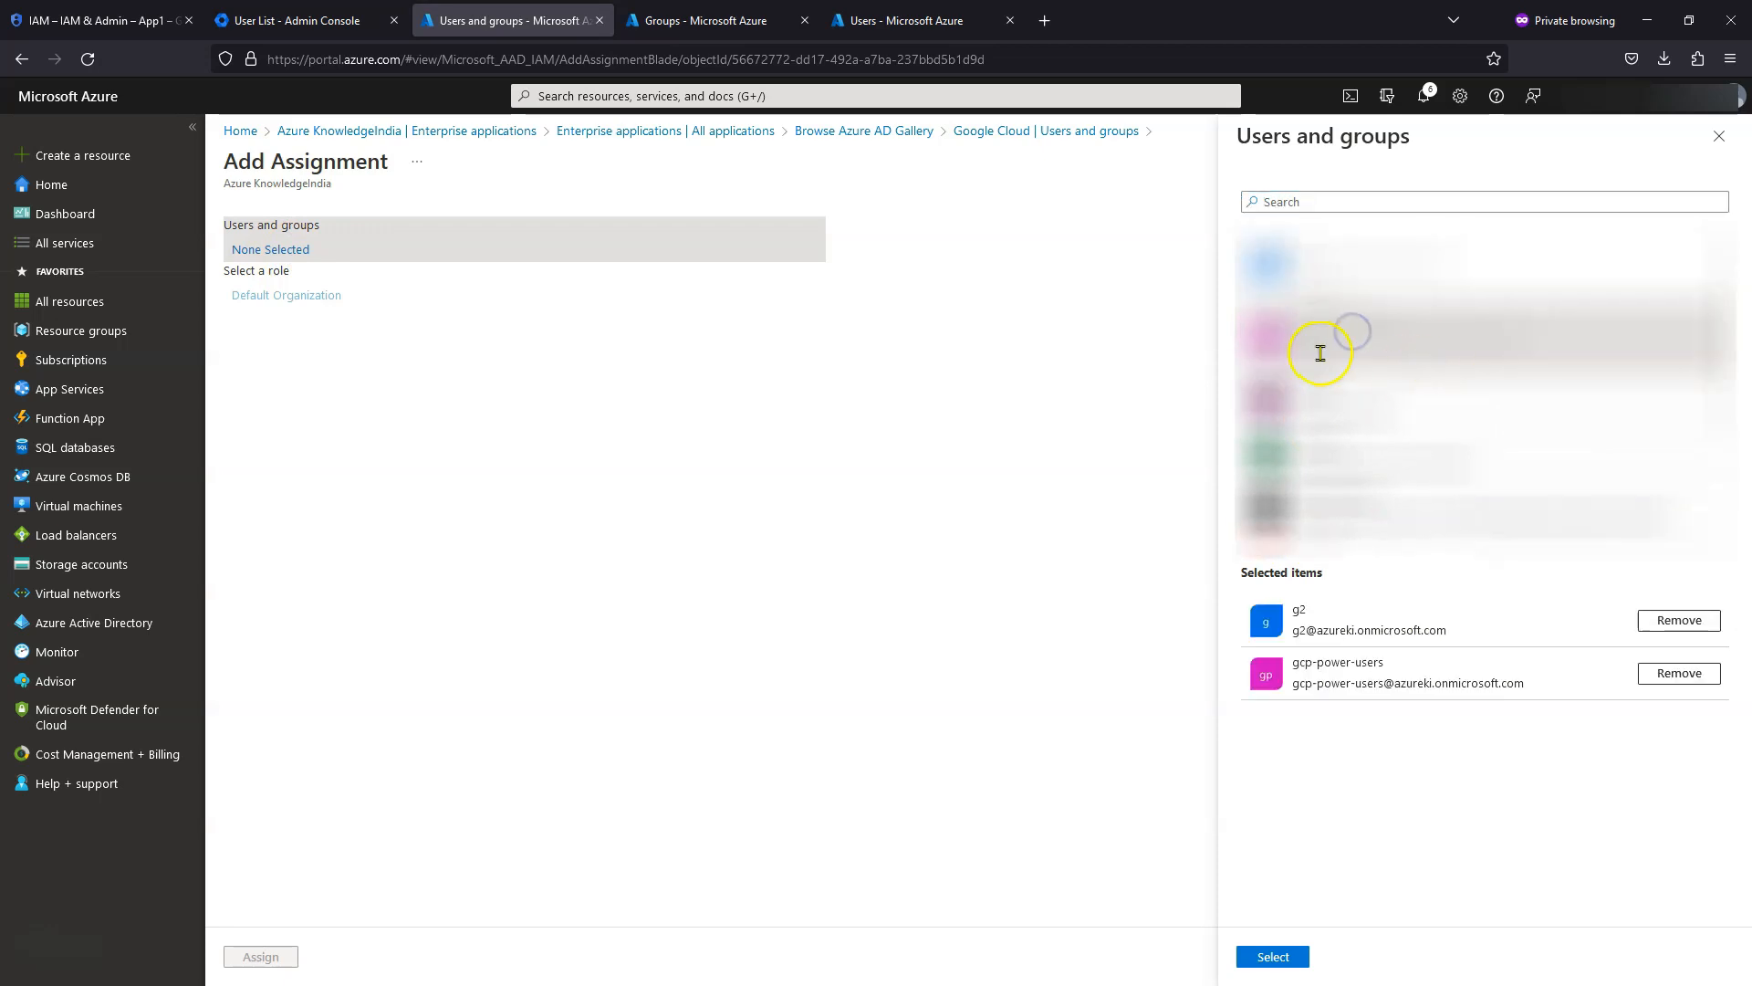
scroll(1351, 338, down, 2)
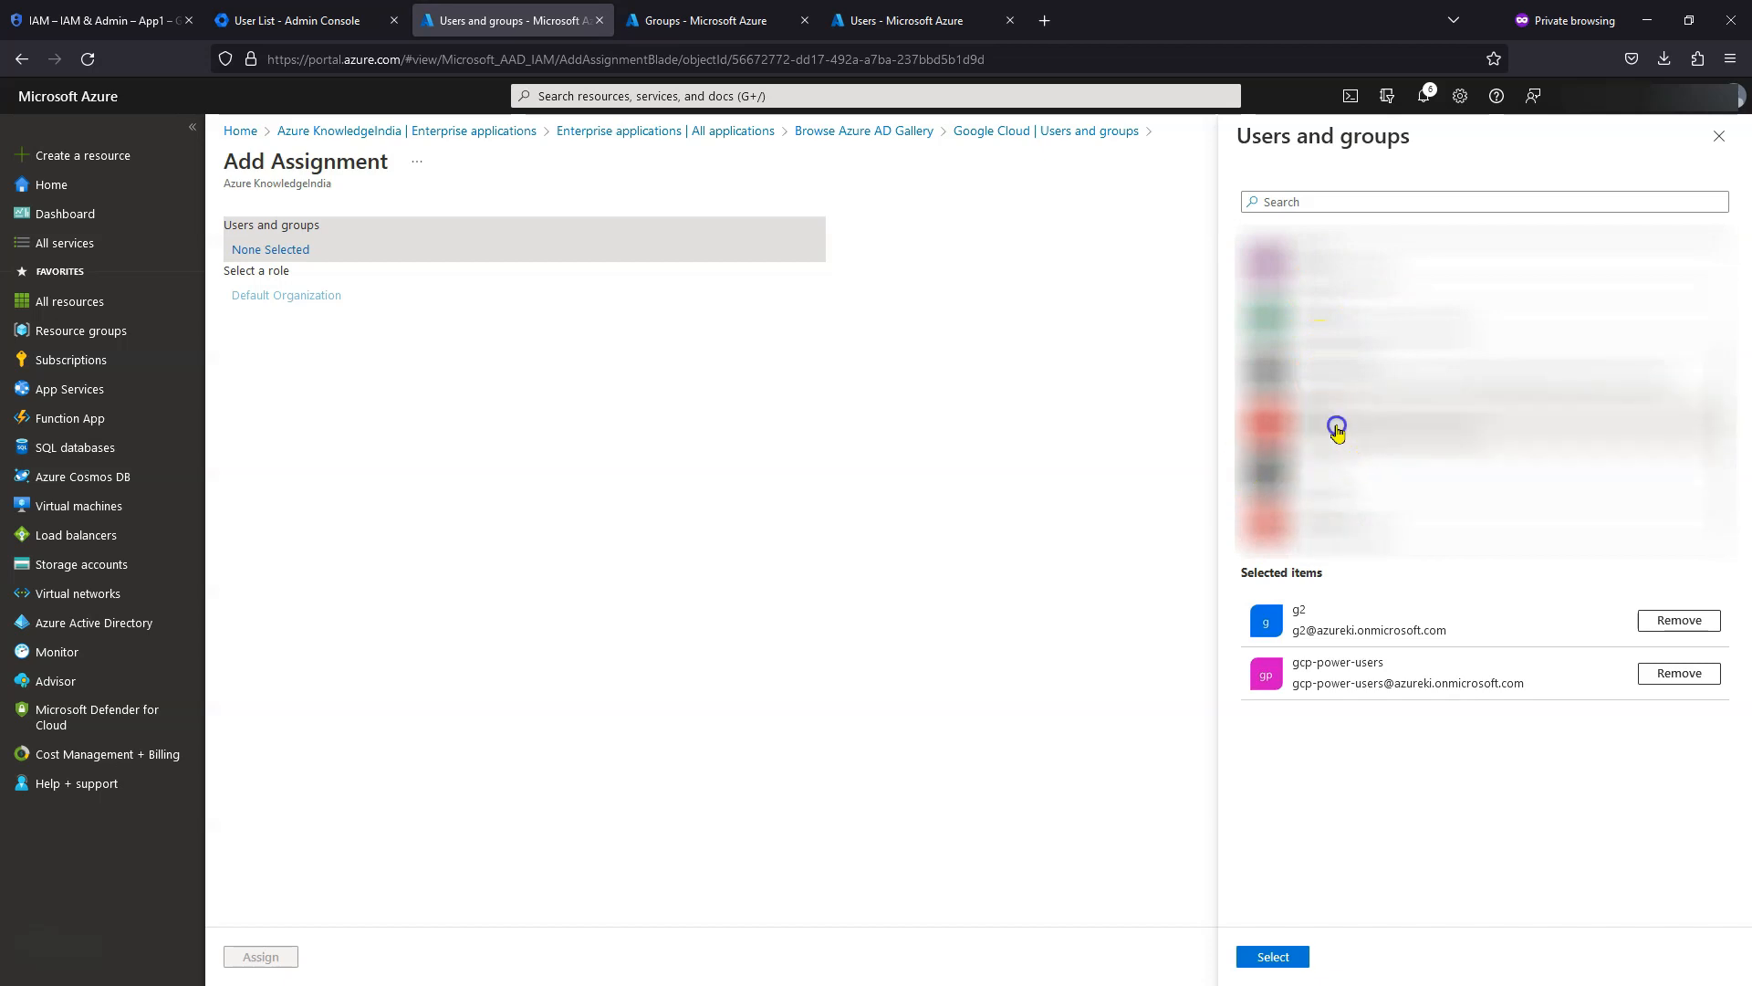
click(1338, 430)
click(1278, 957)
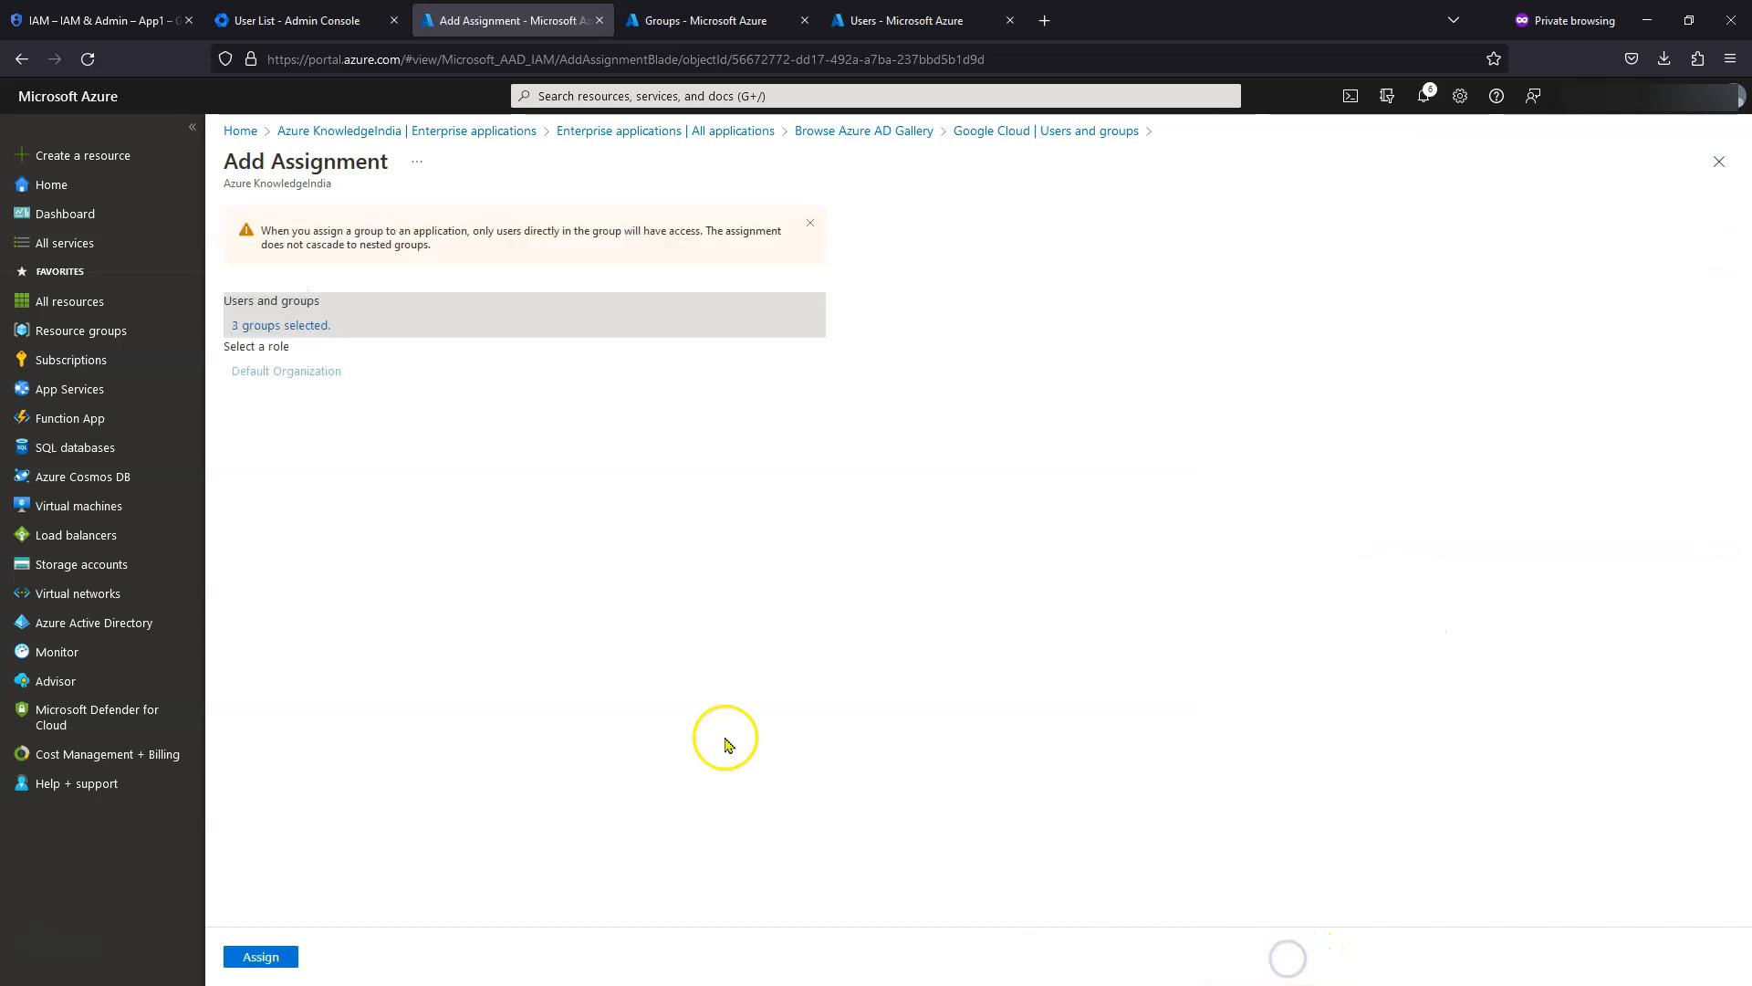
click(261, 954)
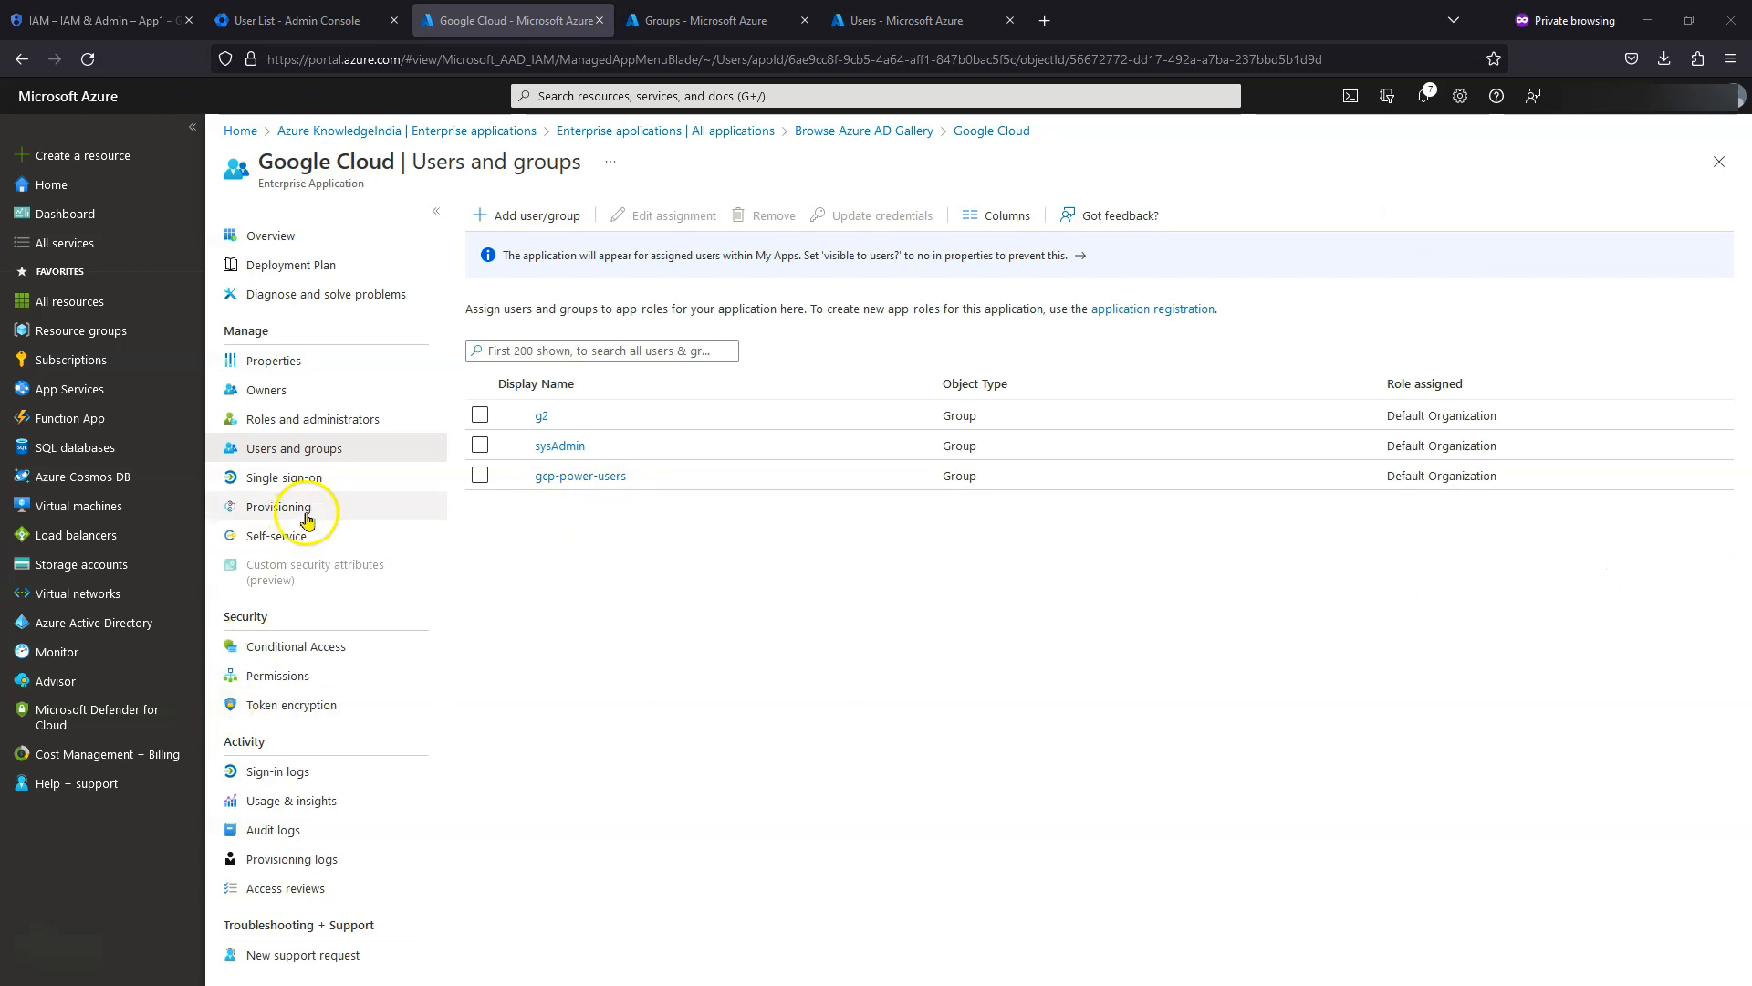
click(292, 483)
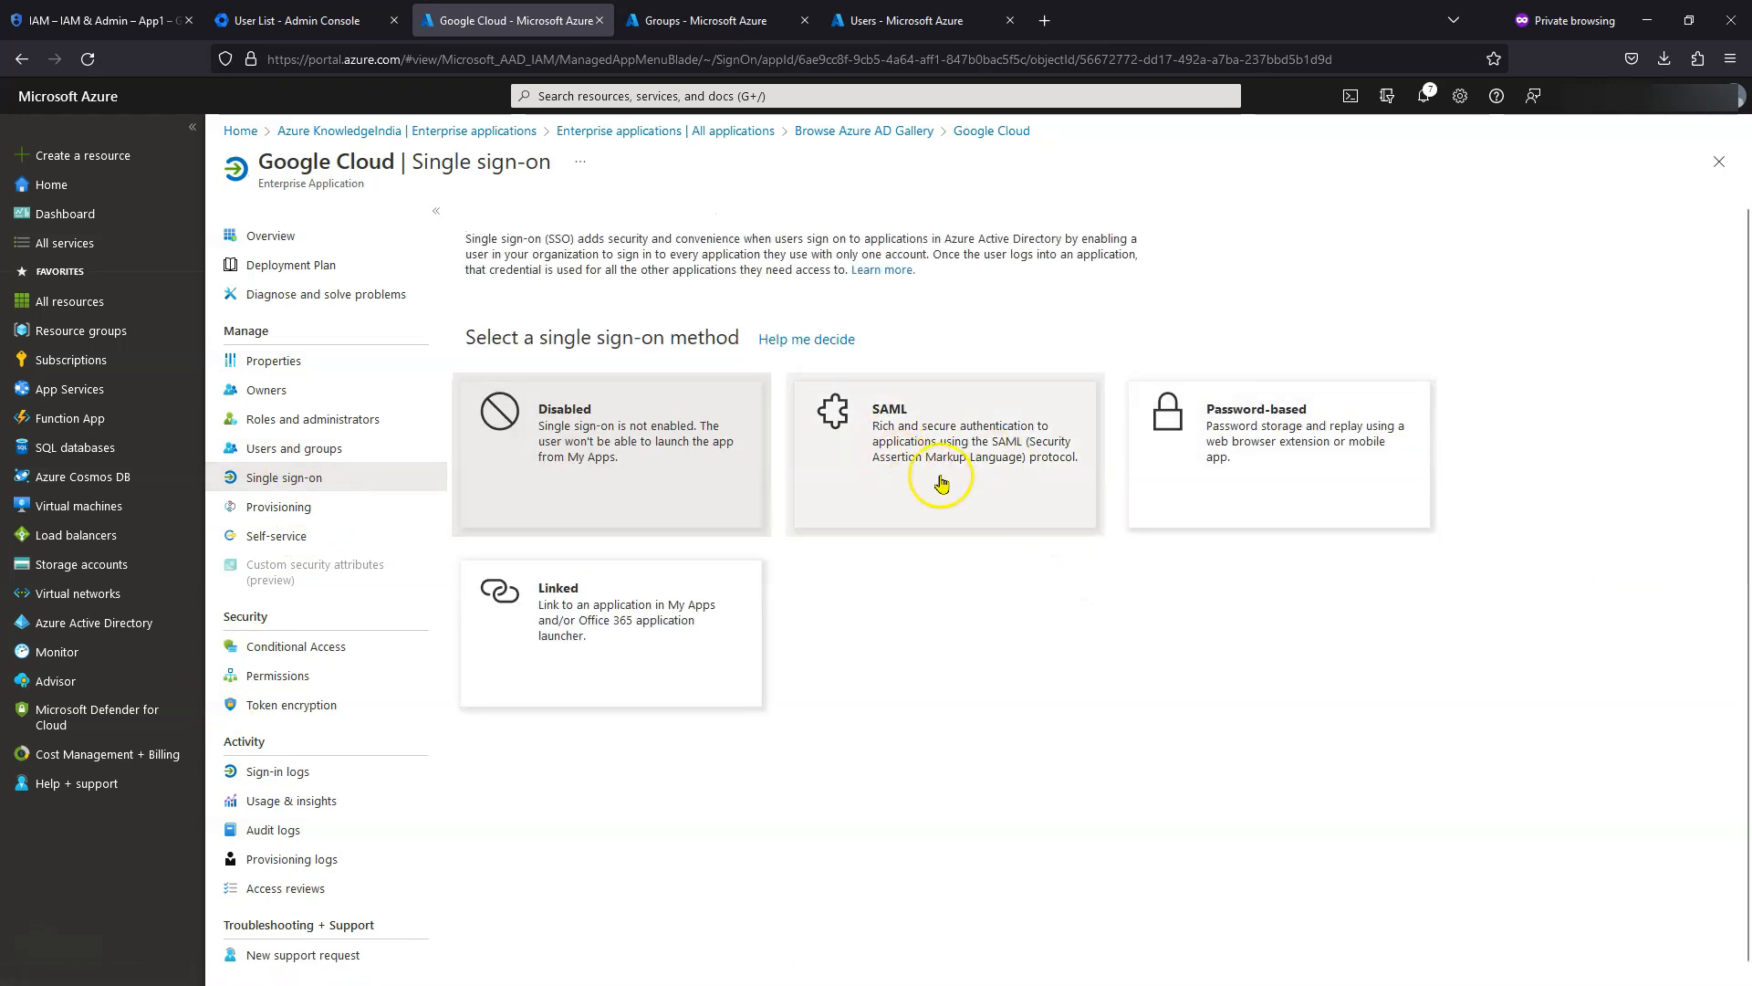
click(912, 468)
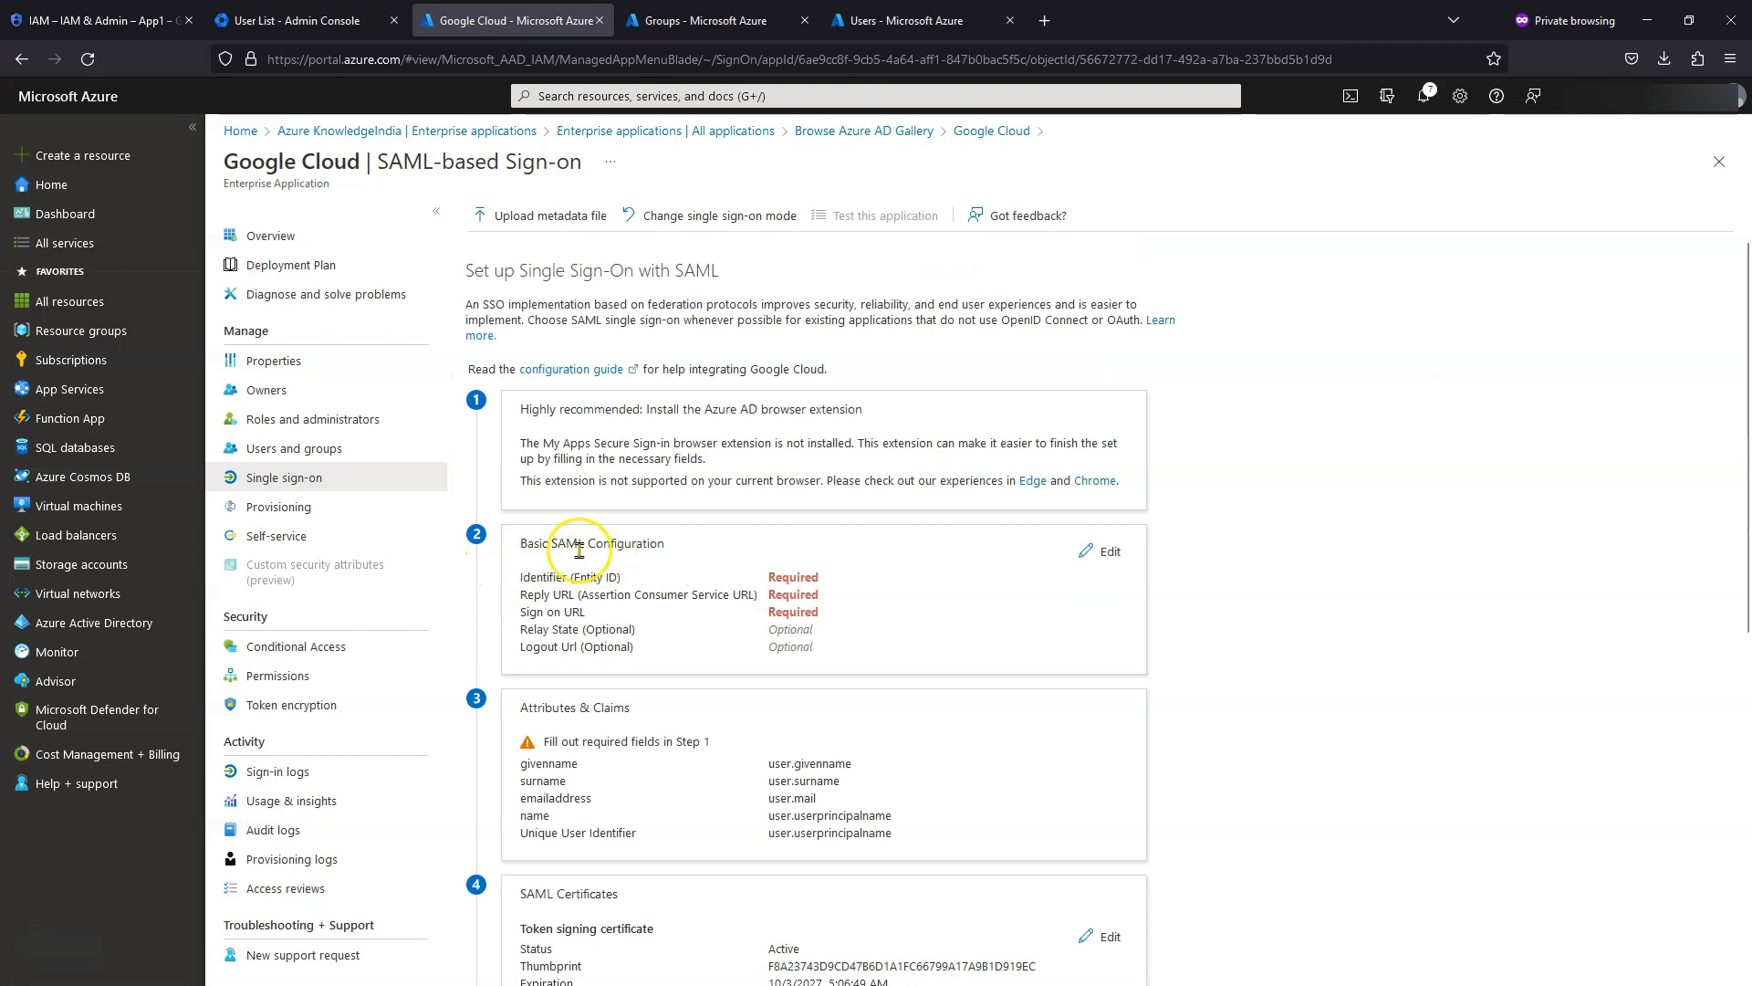
click(1114, 554)
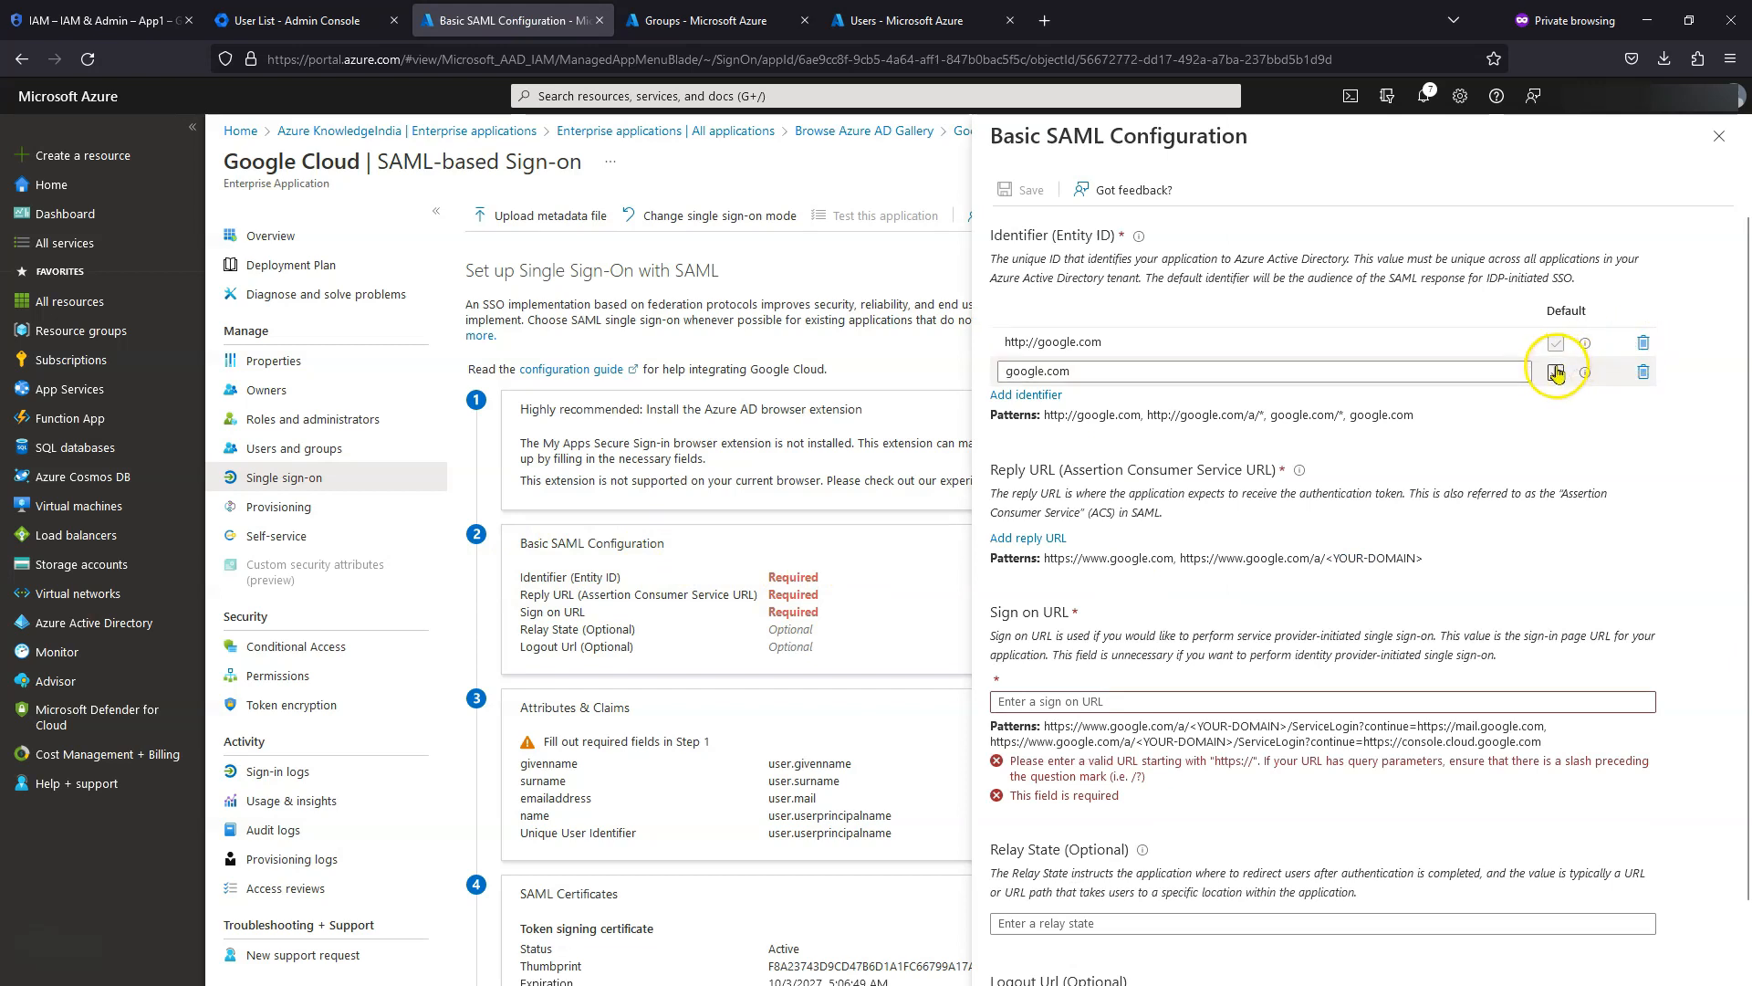
click(1556, 375)
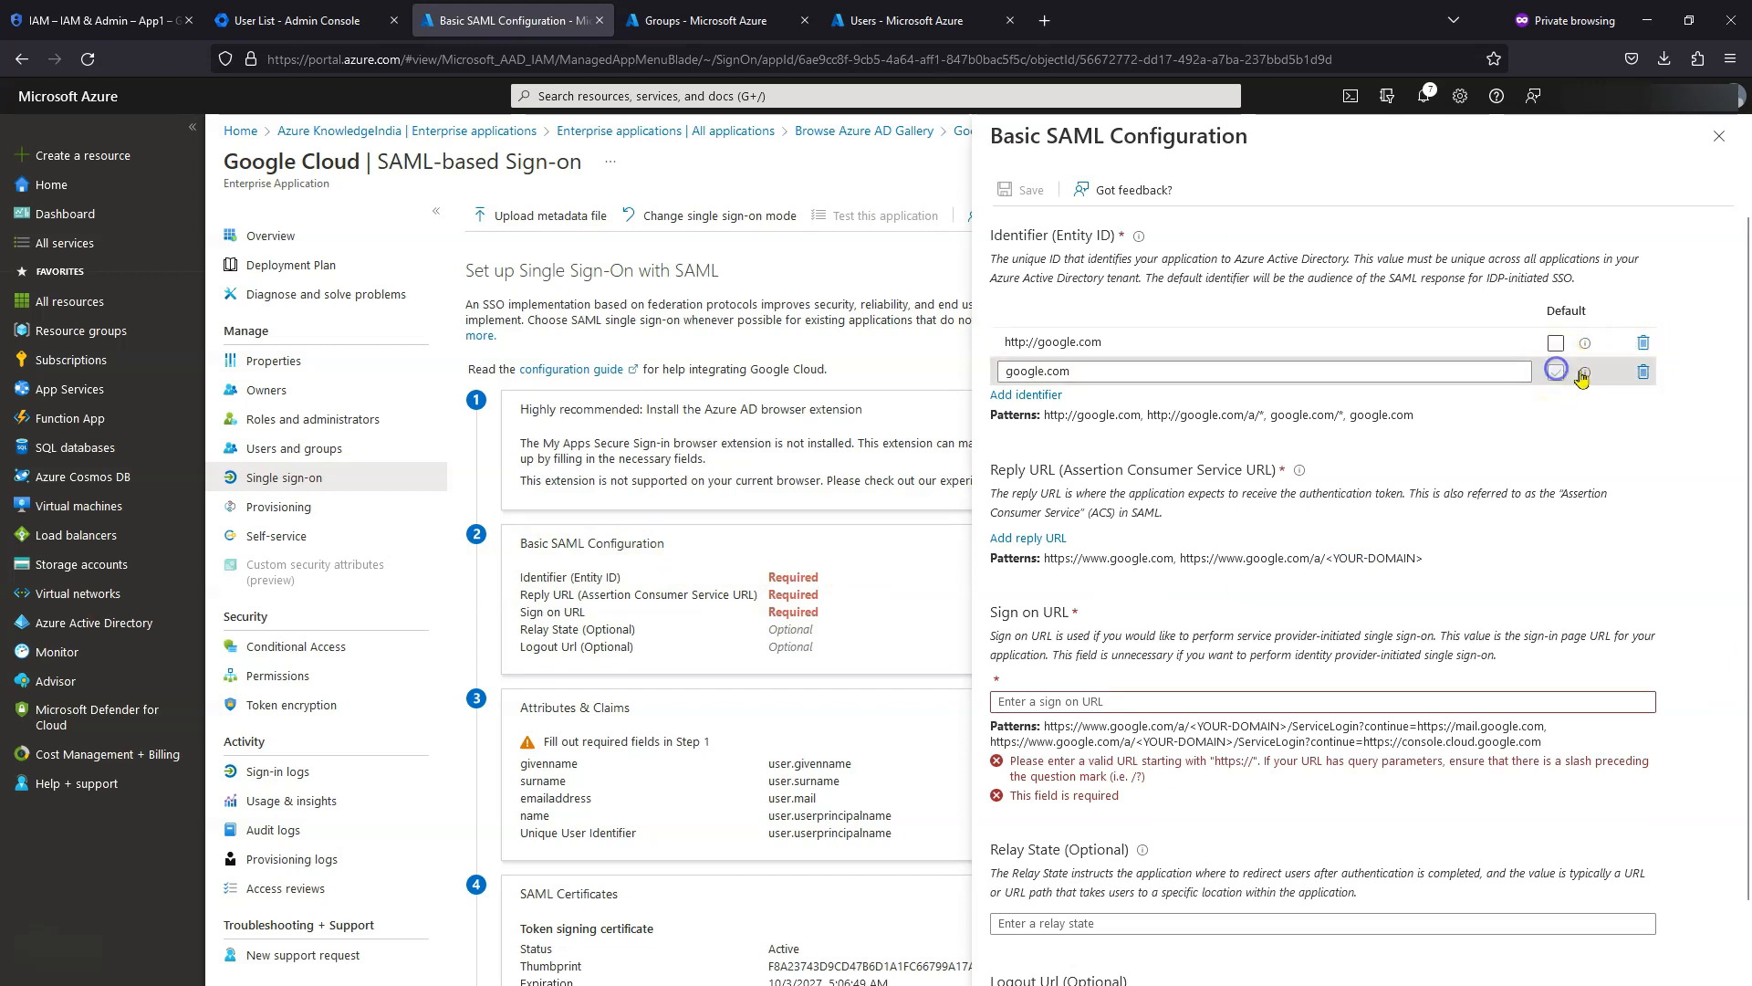
click(1644, 345)
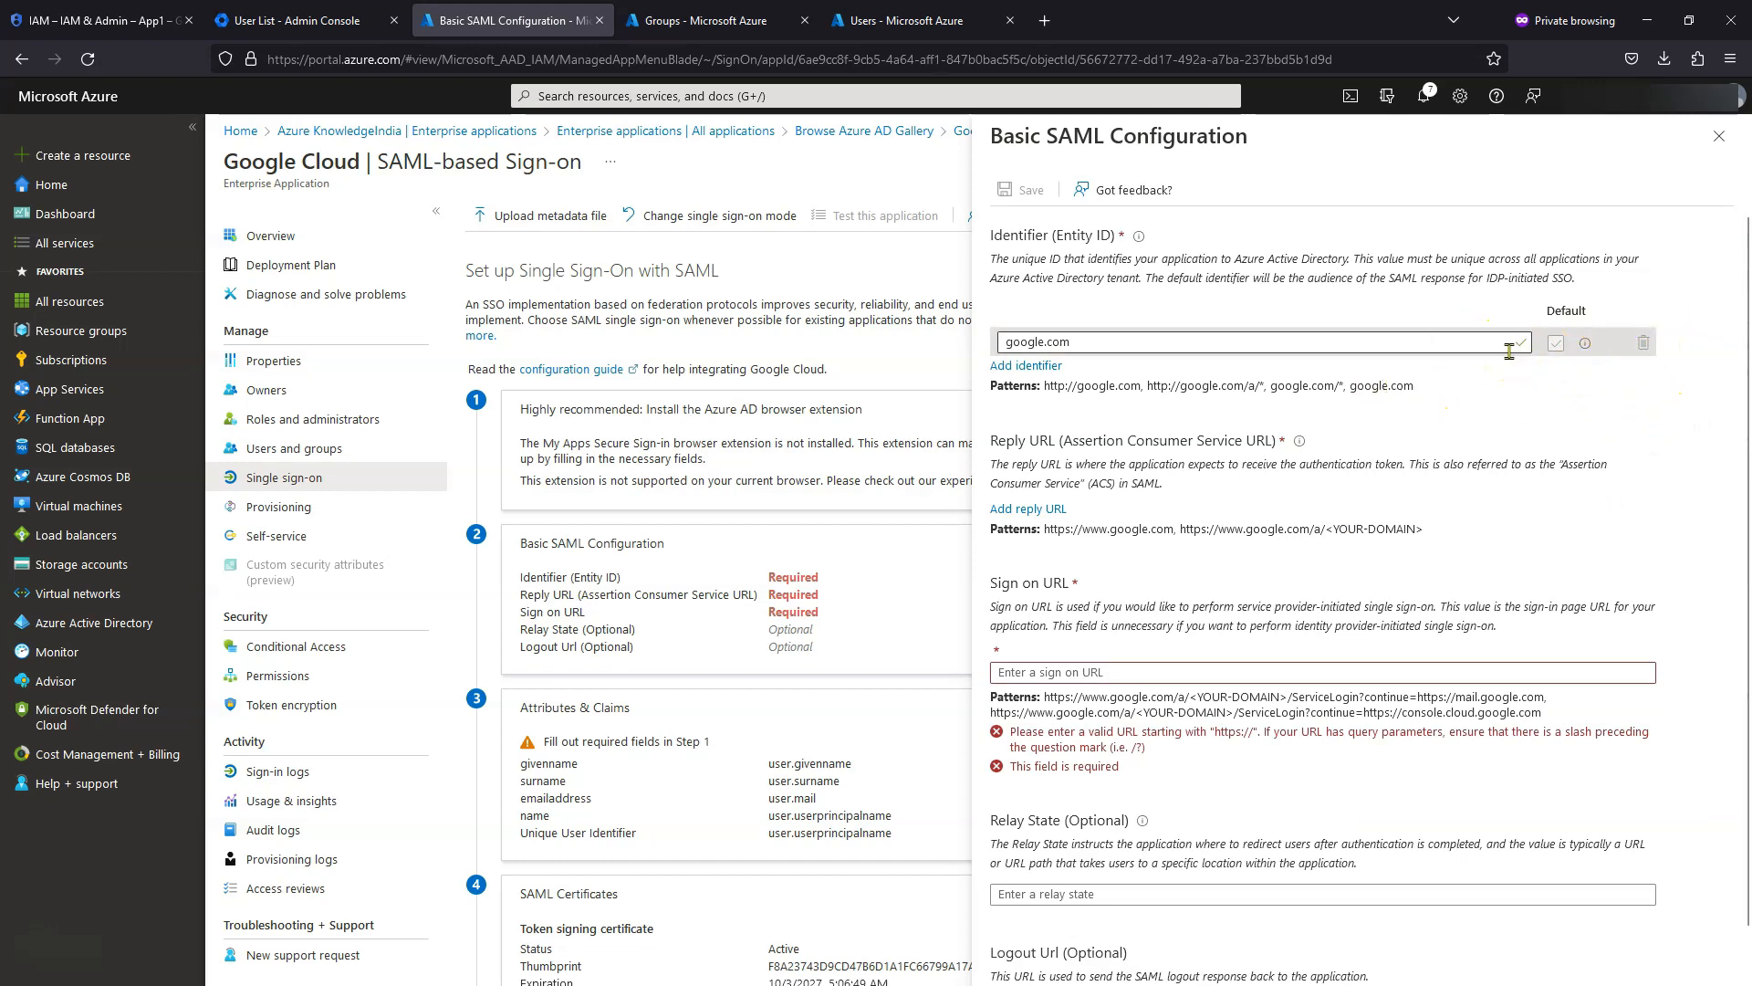
click(1029, 513)
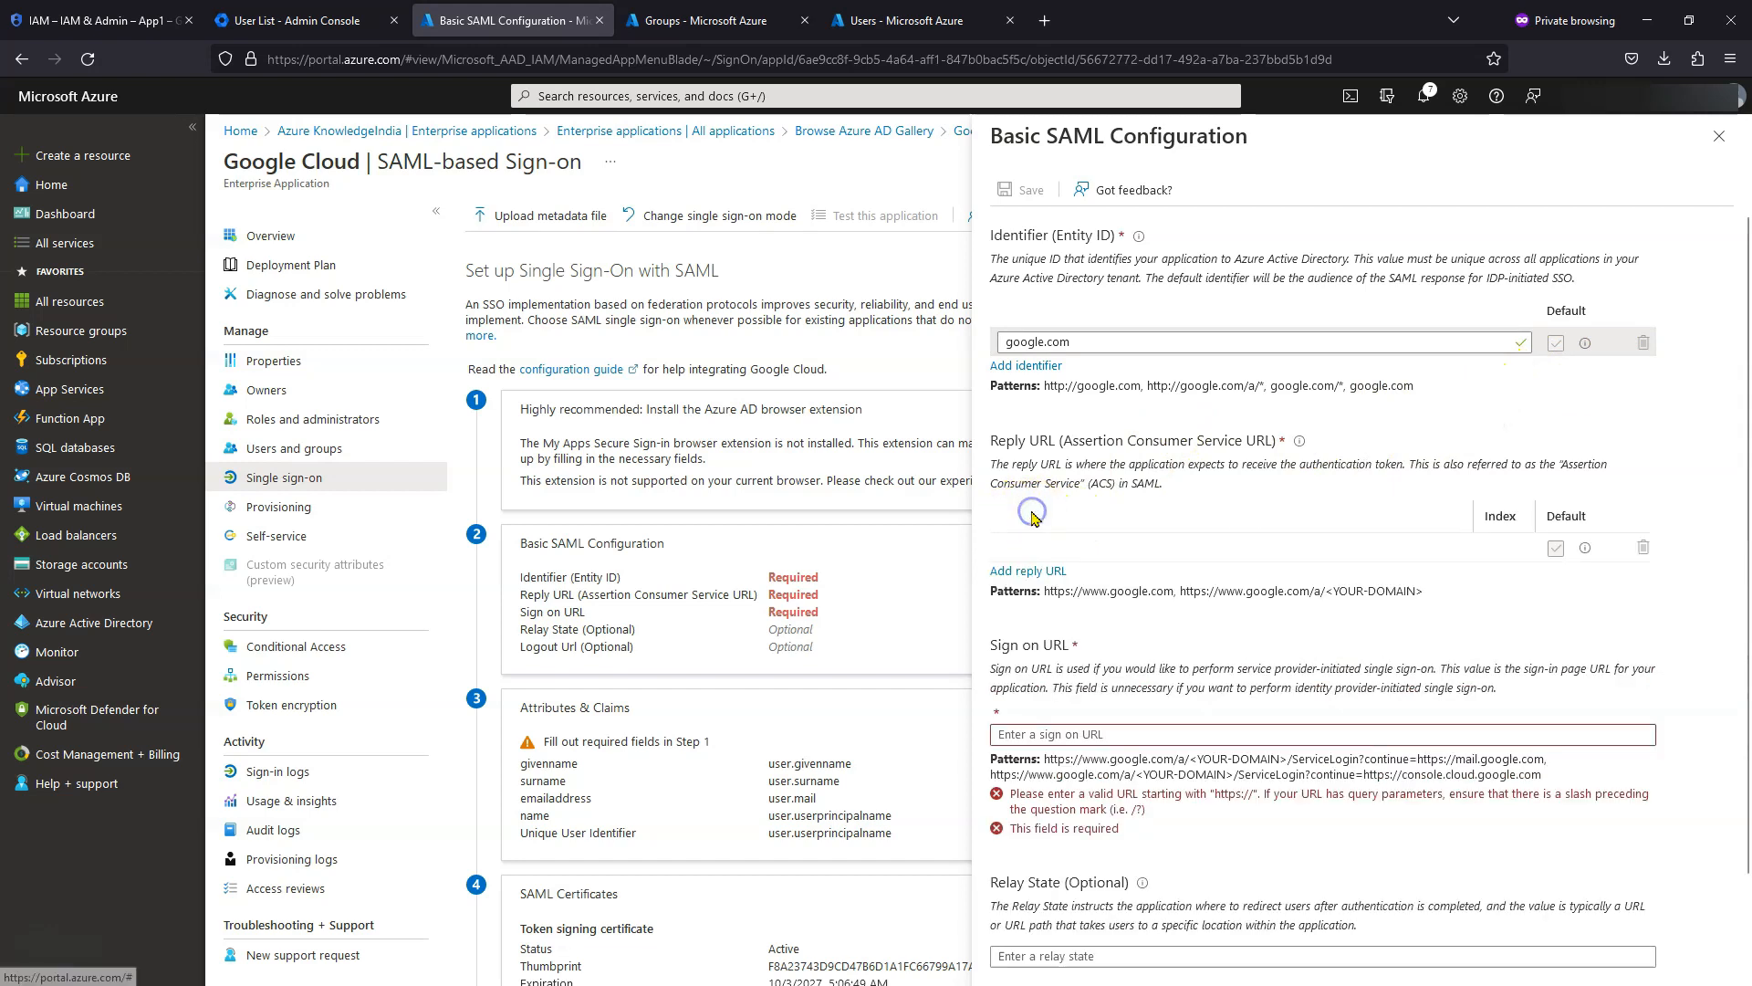
click(1082, 548)
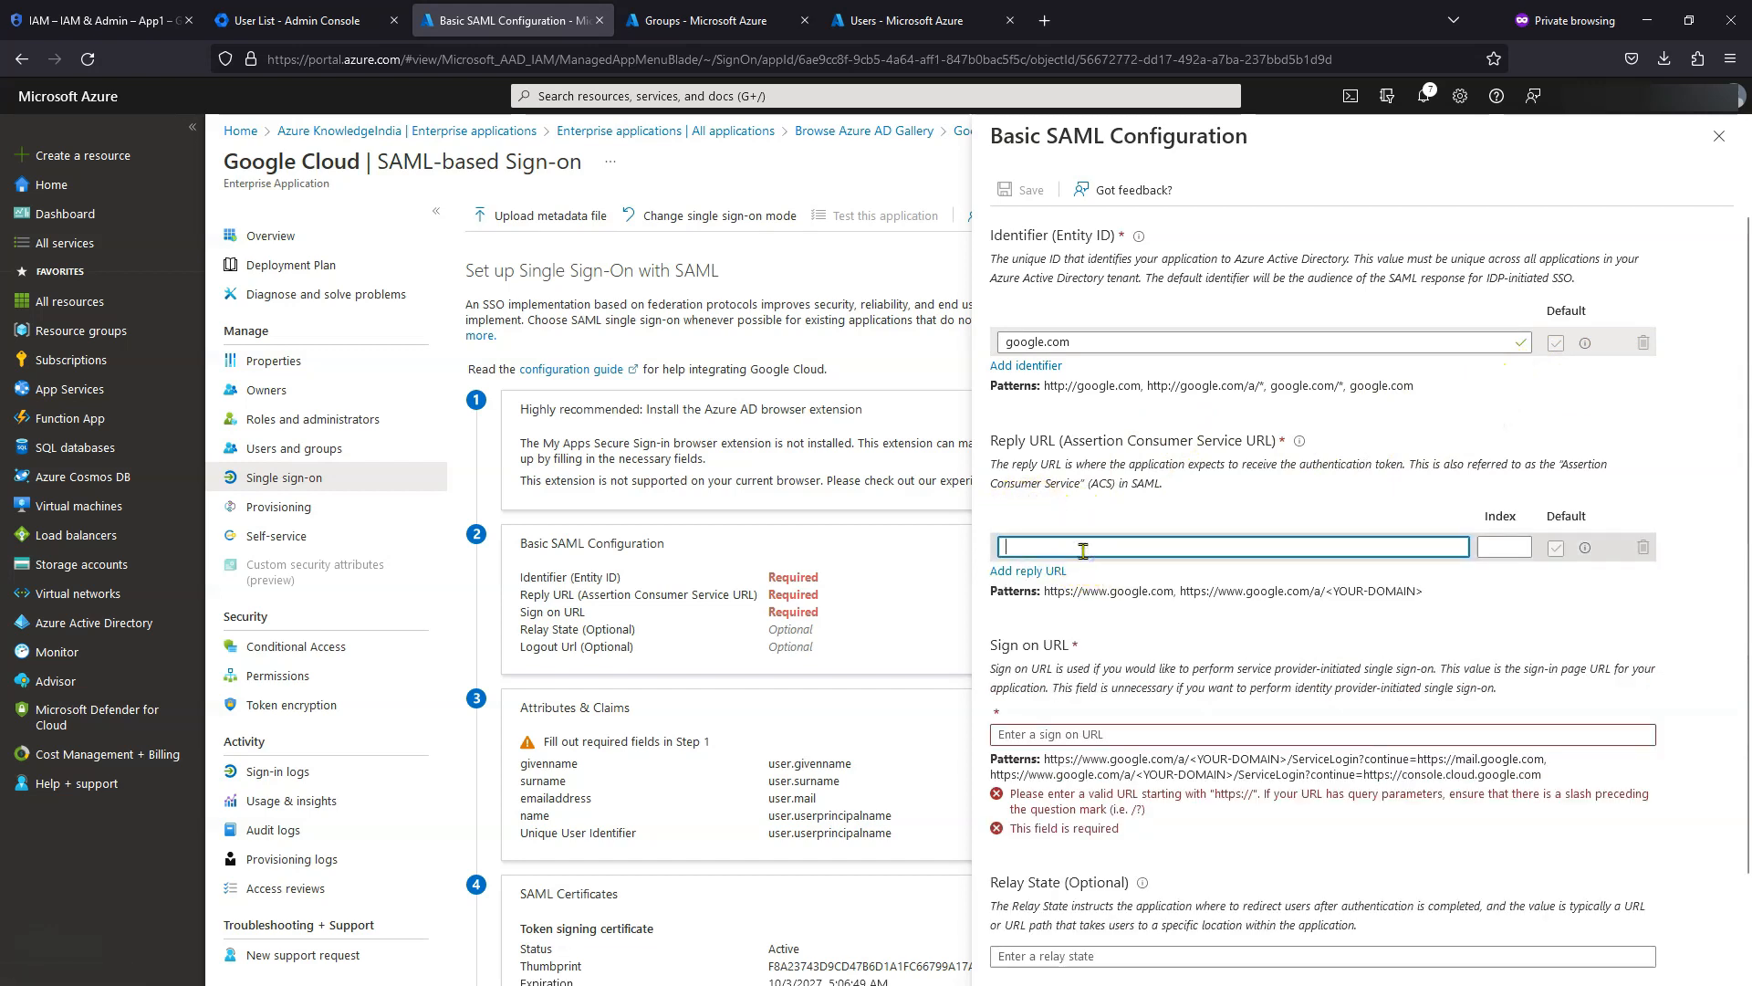
text(https)
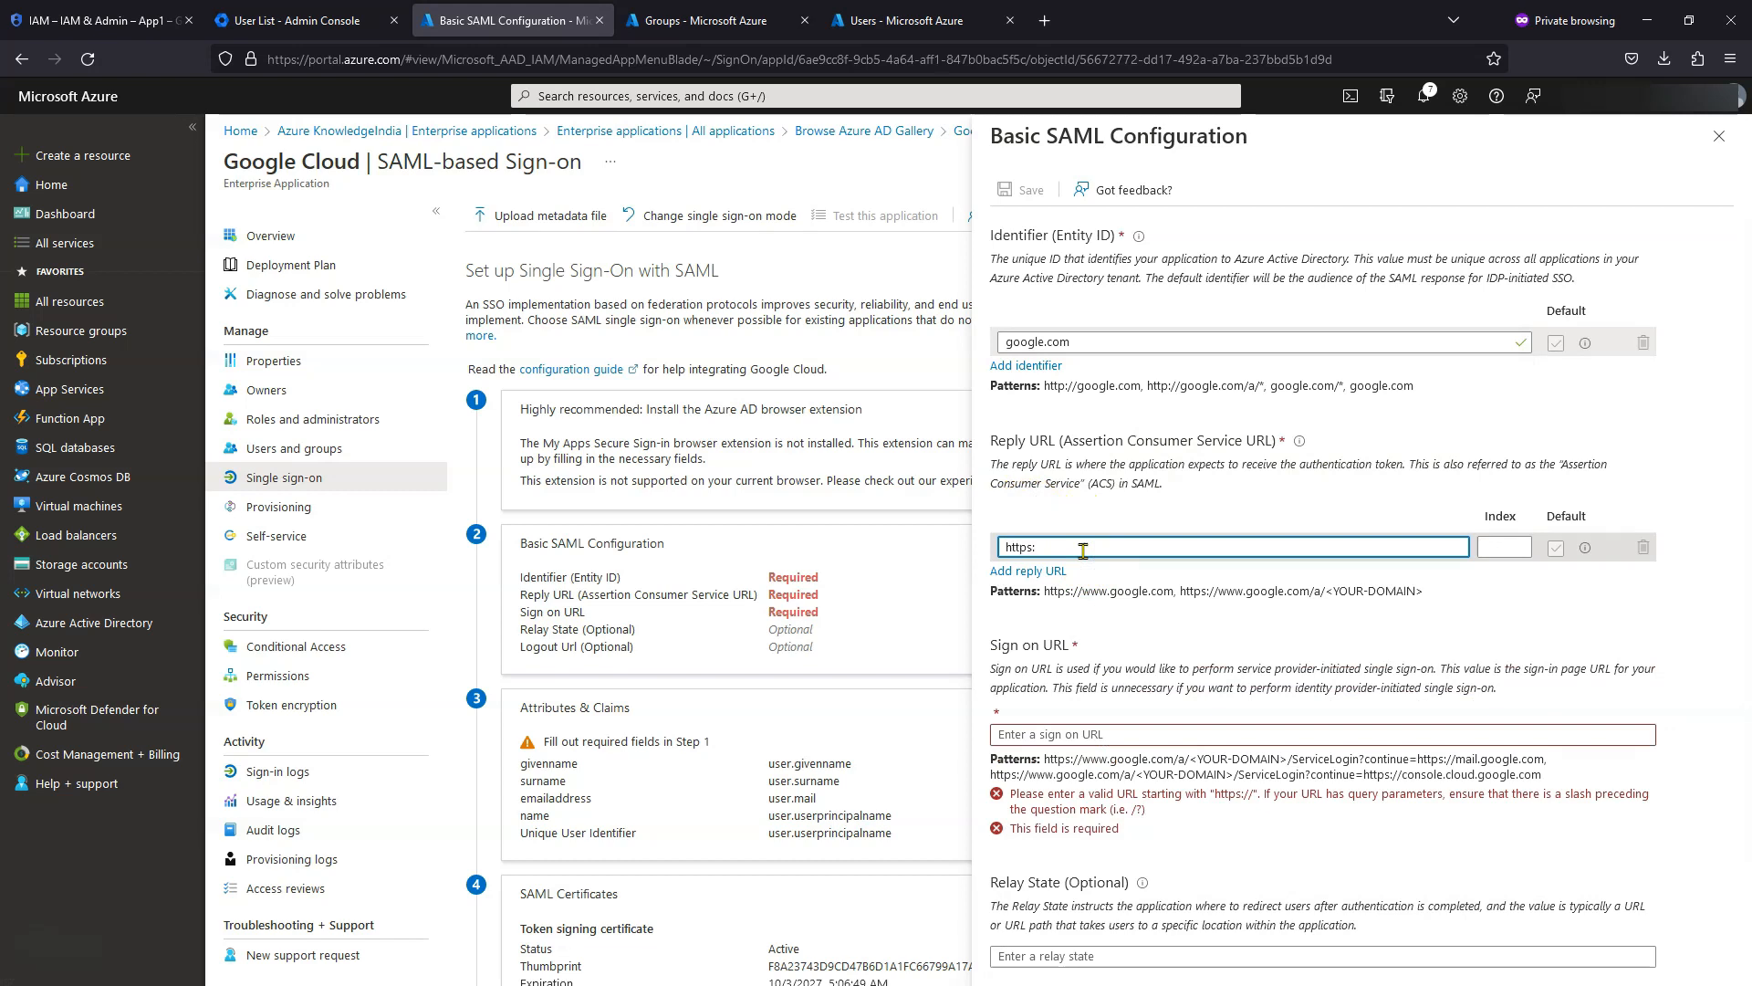
text(://www.google.com/)
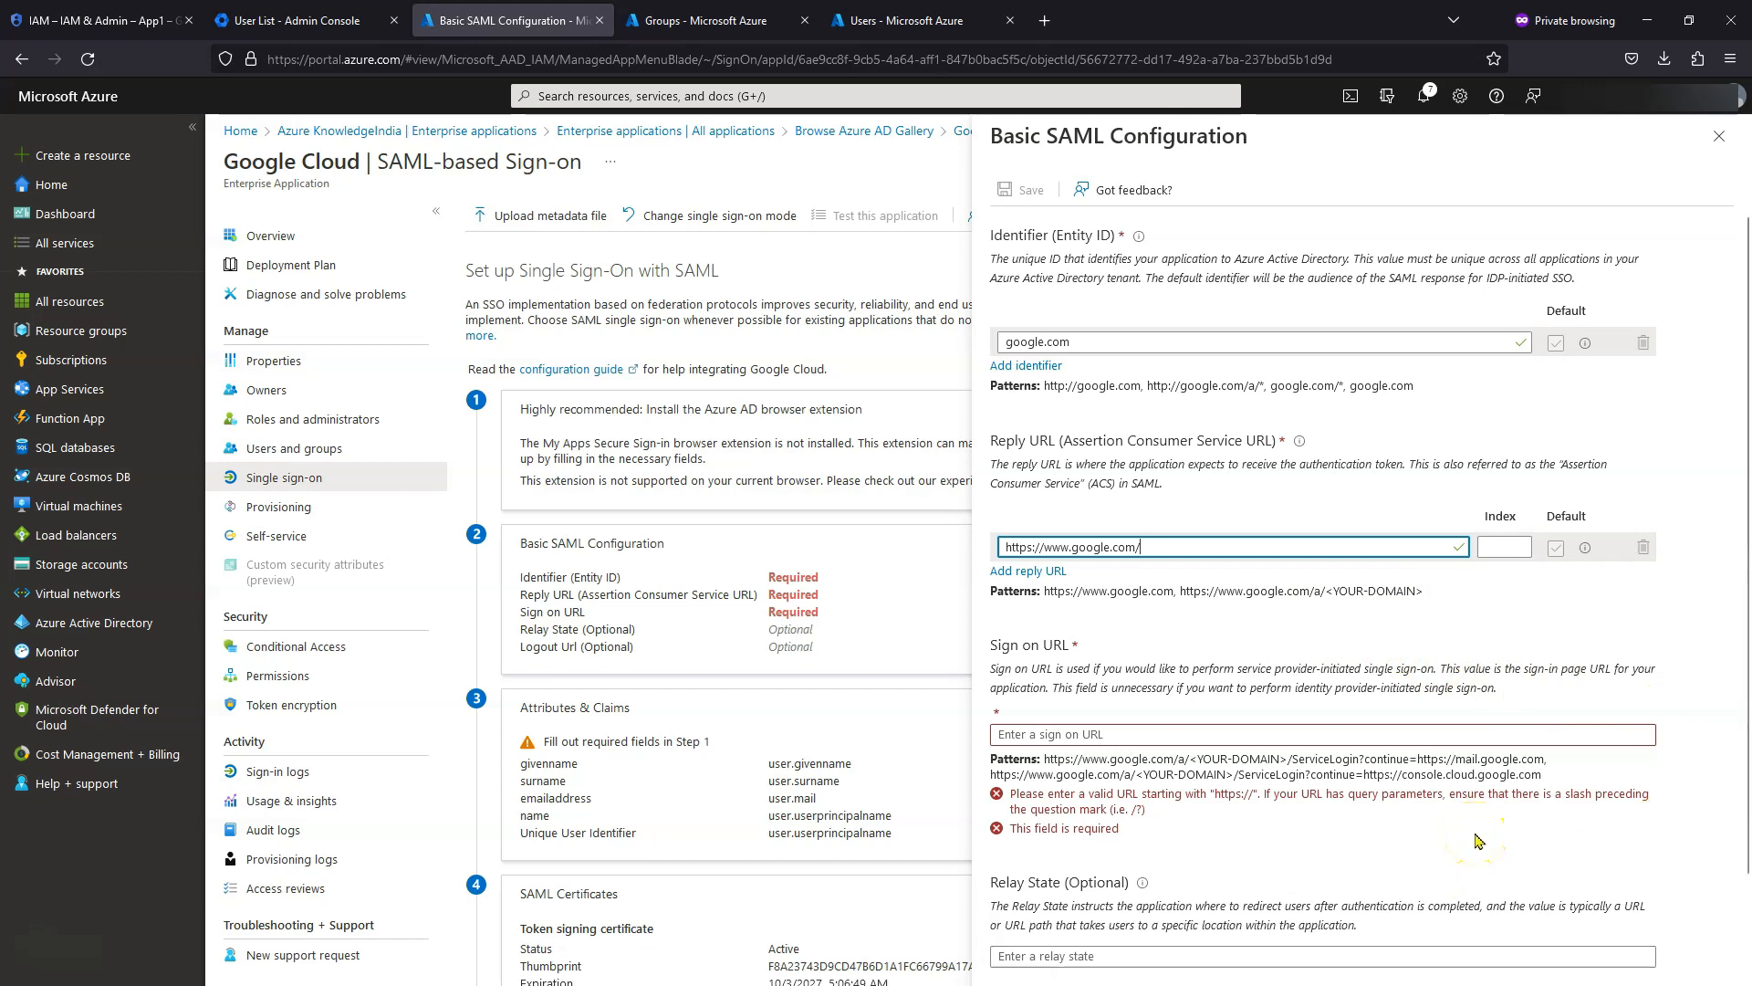
- Set the Sign on URL to the Google ServiceLogin URL with domain cloudeasy.au and save
key(alt+Tab)
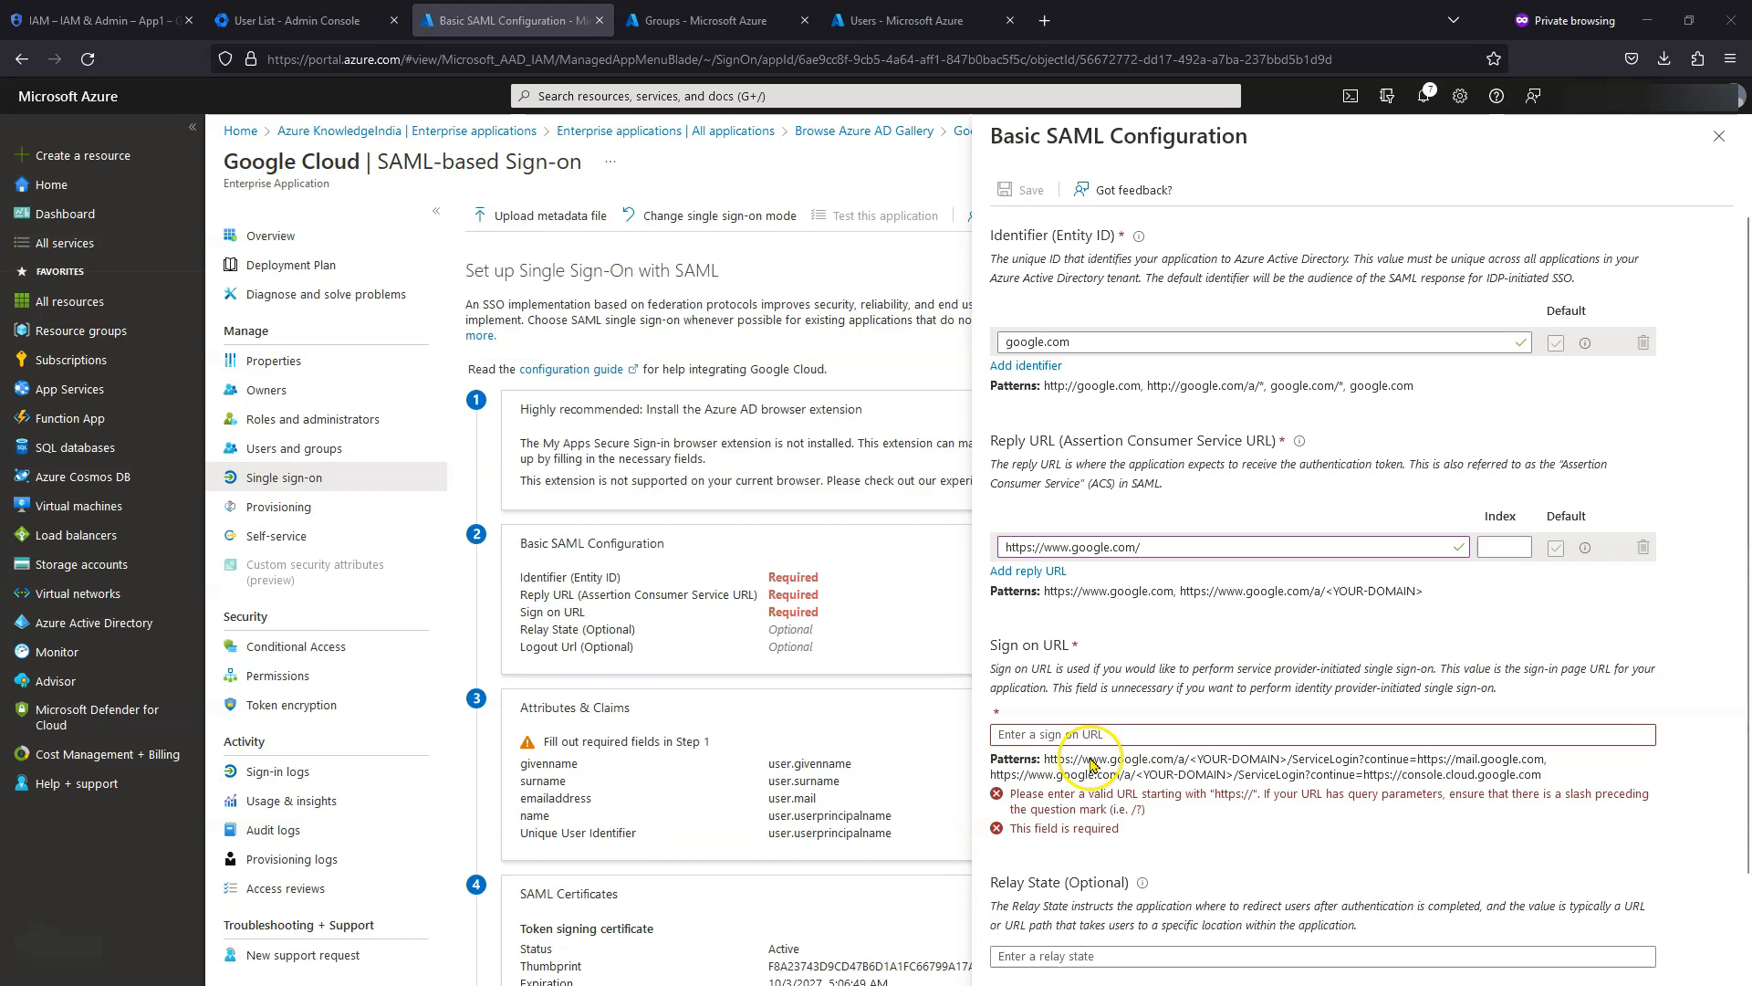
click(1132, 732)
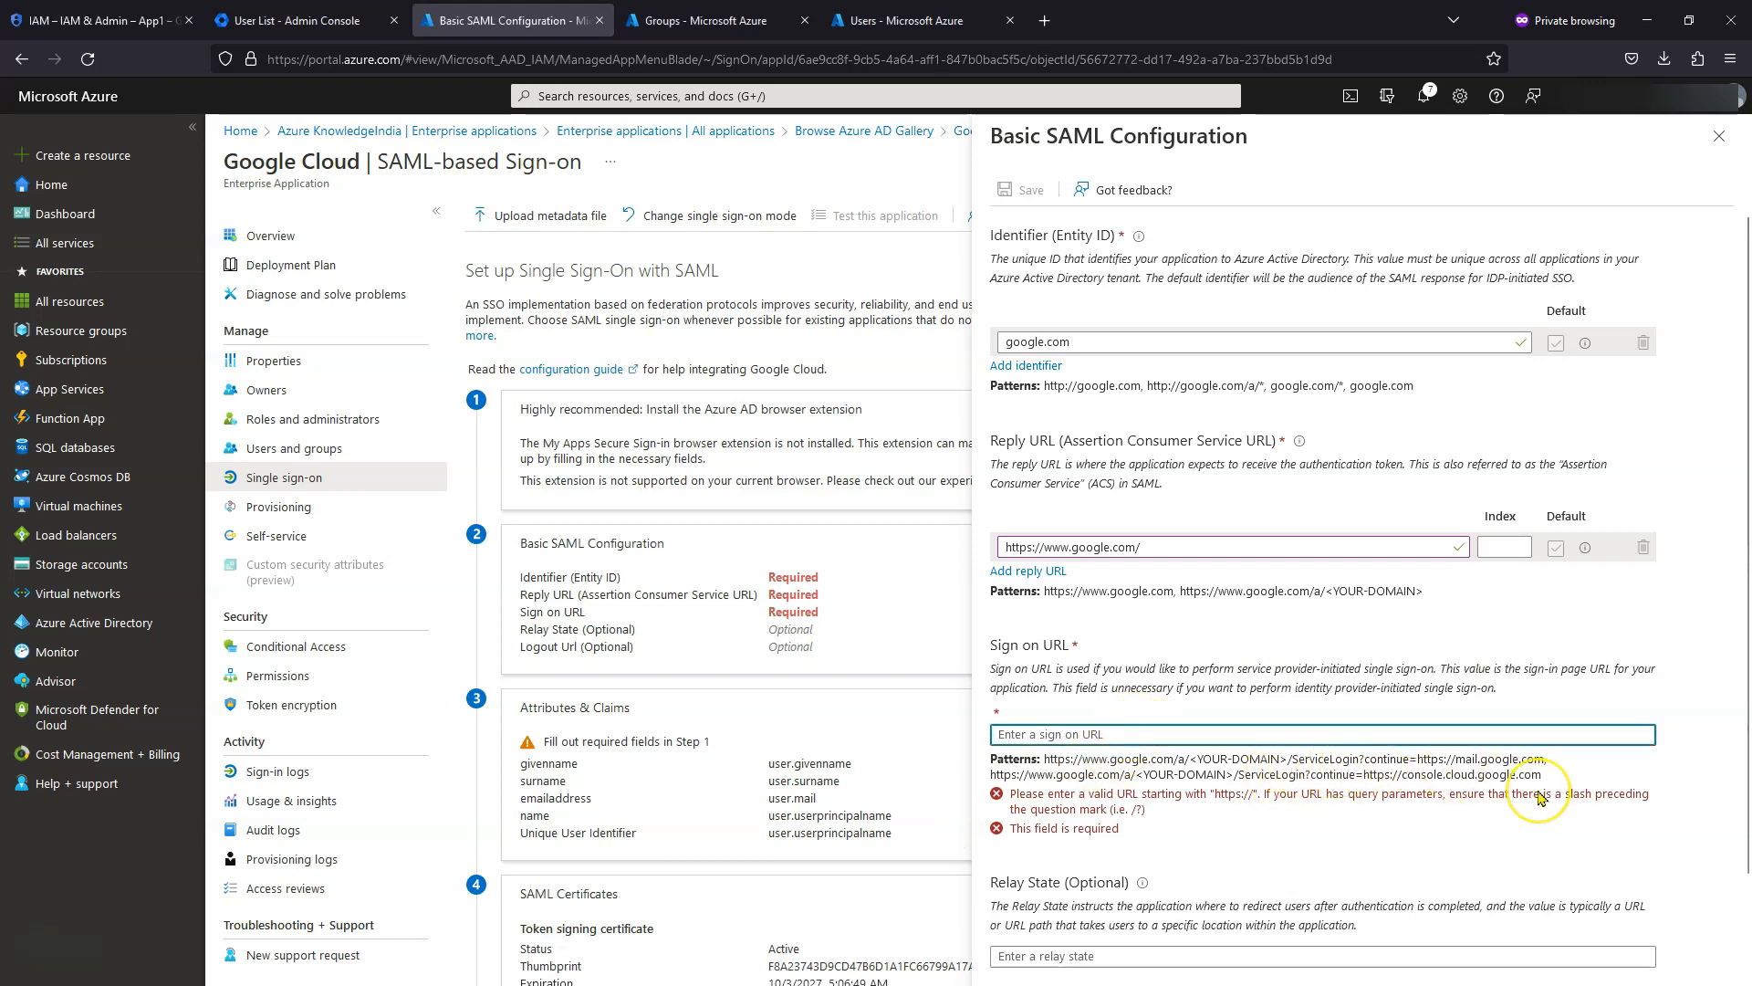
text(https://www.google.com/a/PRIMARY_DOMAIN/ServiceLogin?continue=https://console.cloud.google.com/)
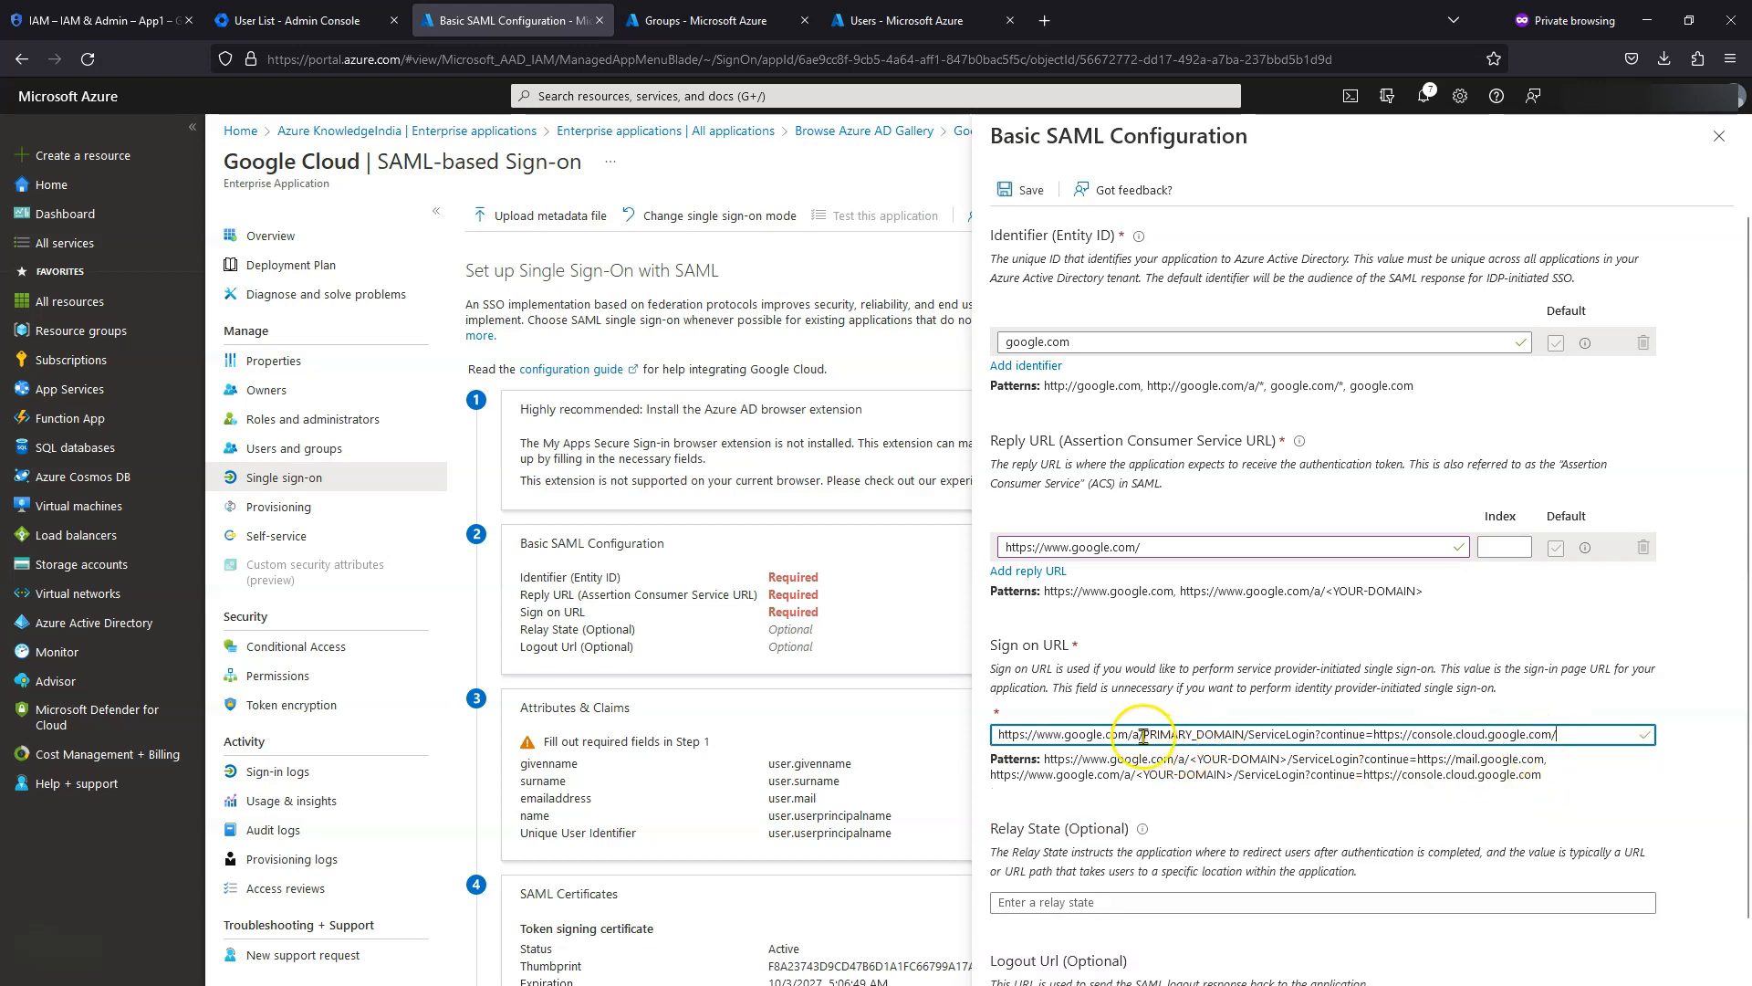
drag(1143, 734, 1243, 735)
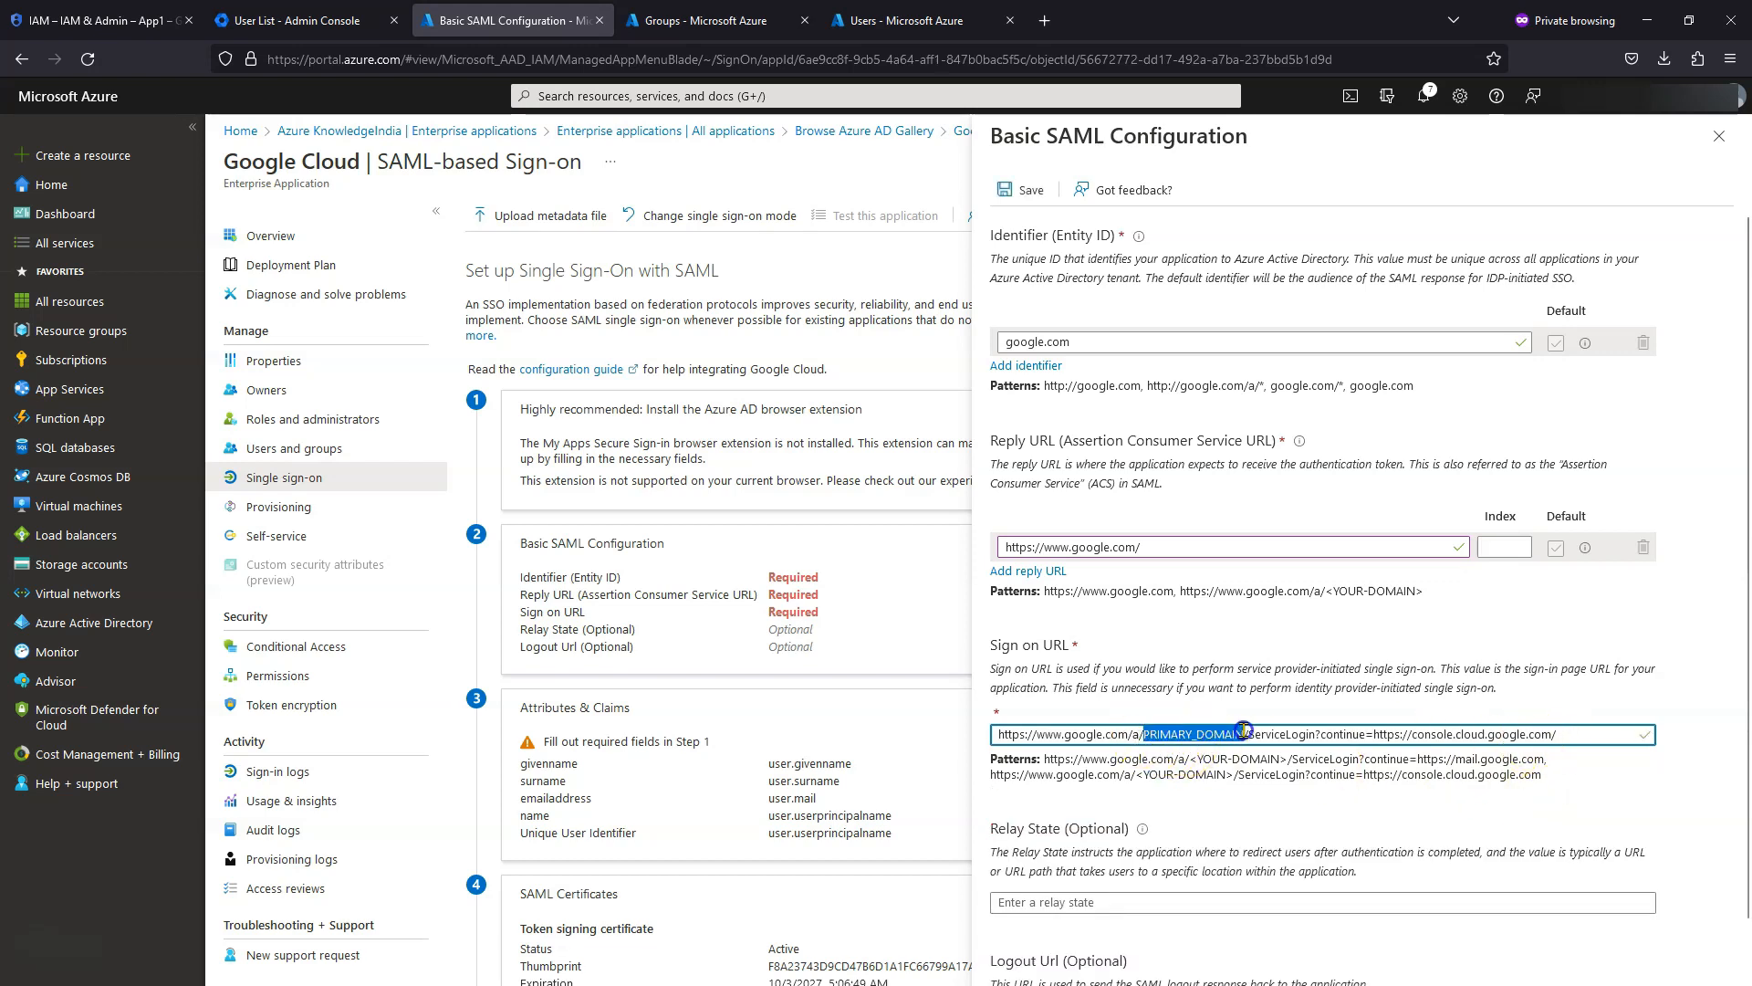
text(cloudea)
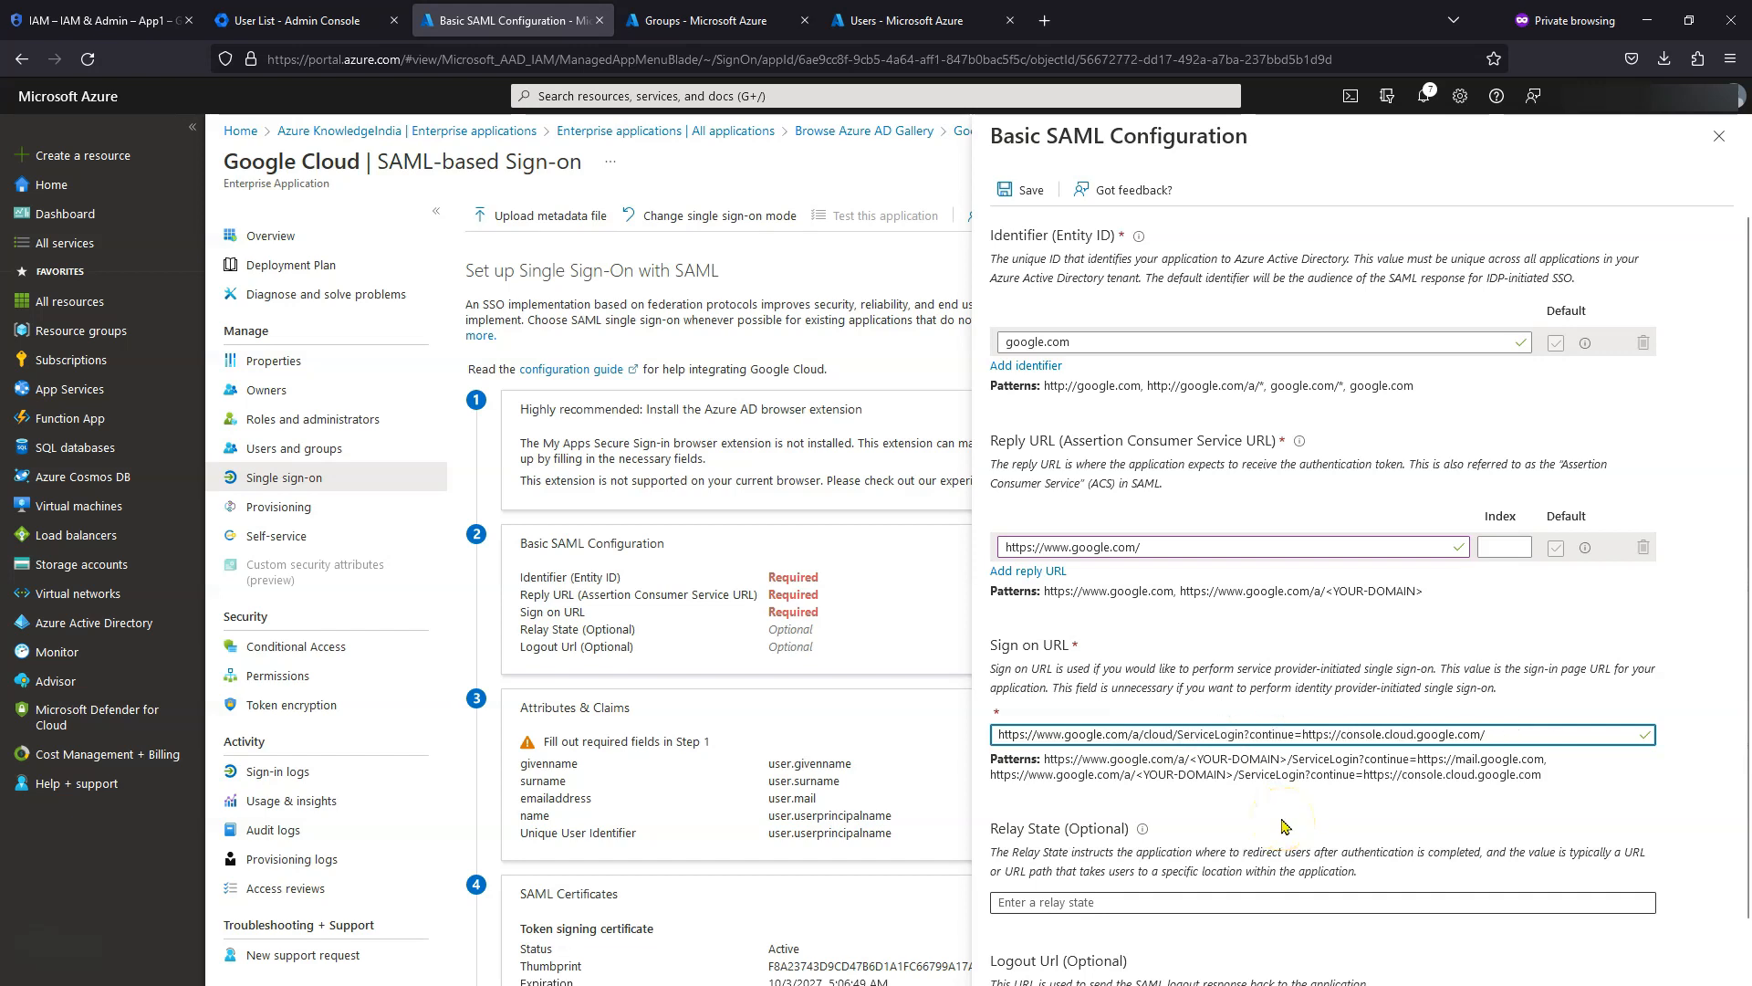
text(sy.a)
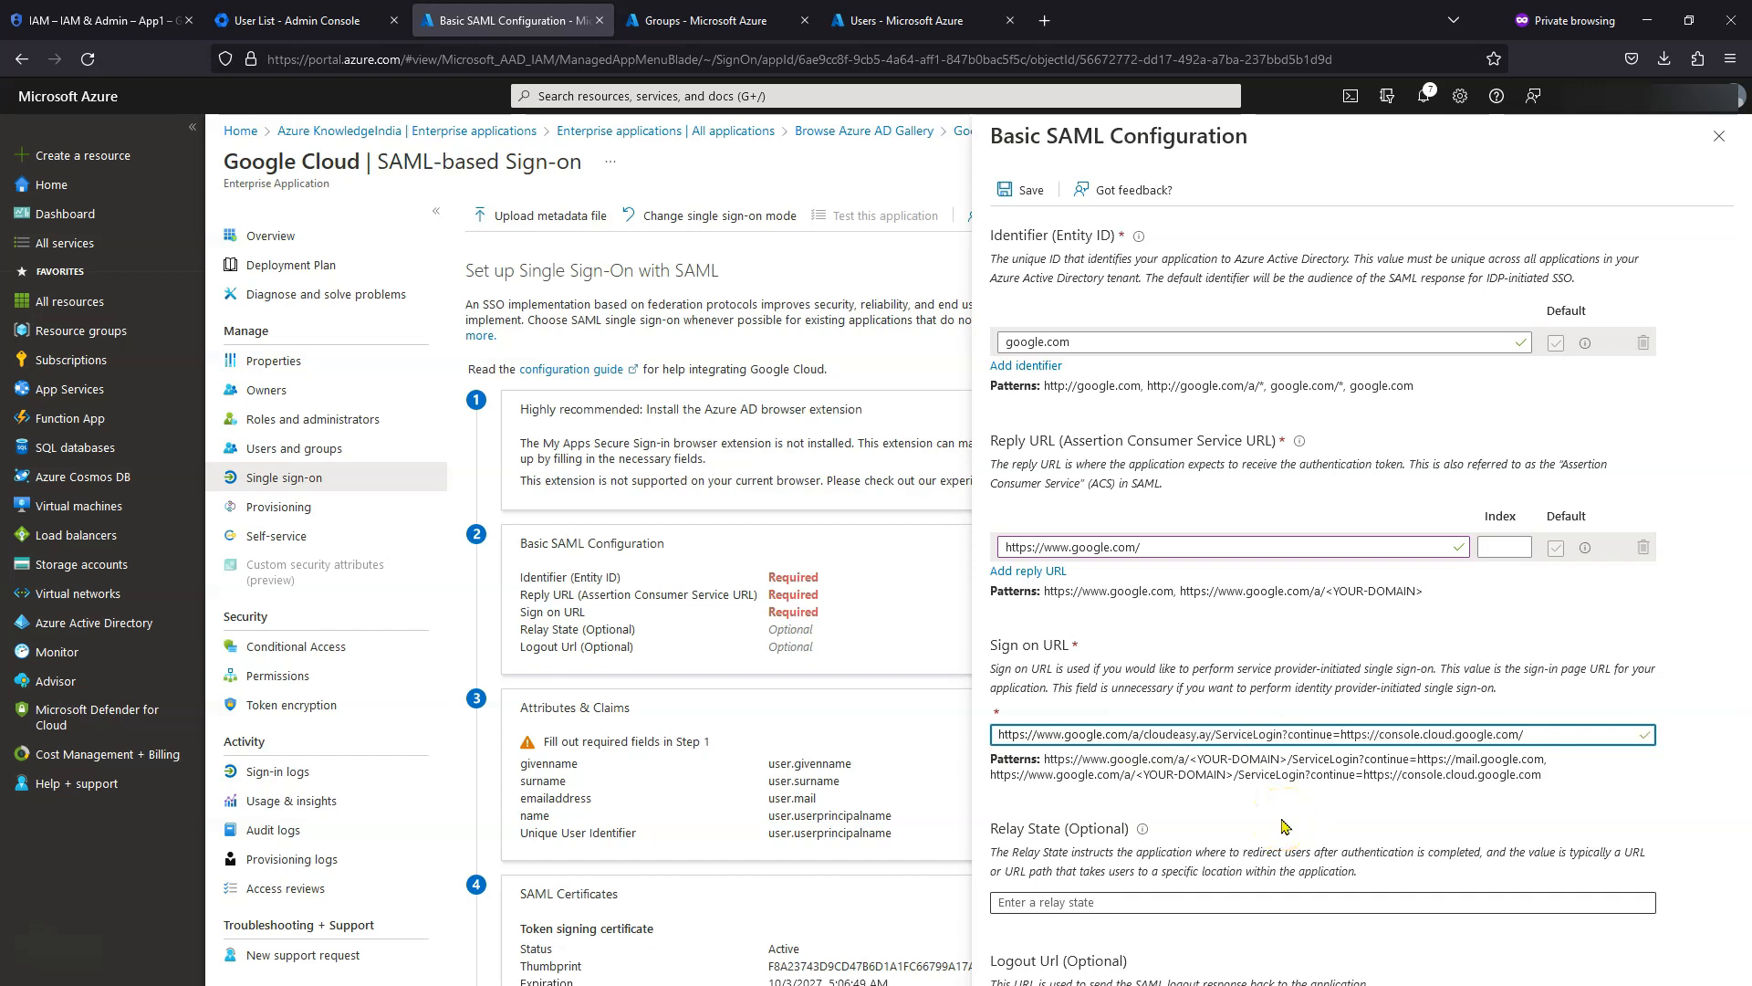
text(u)
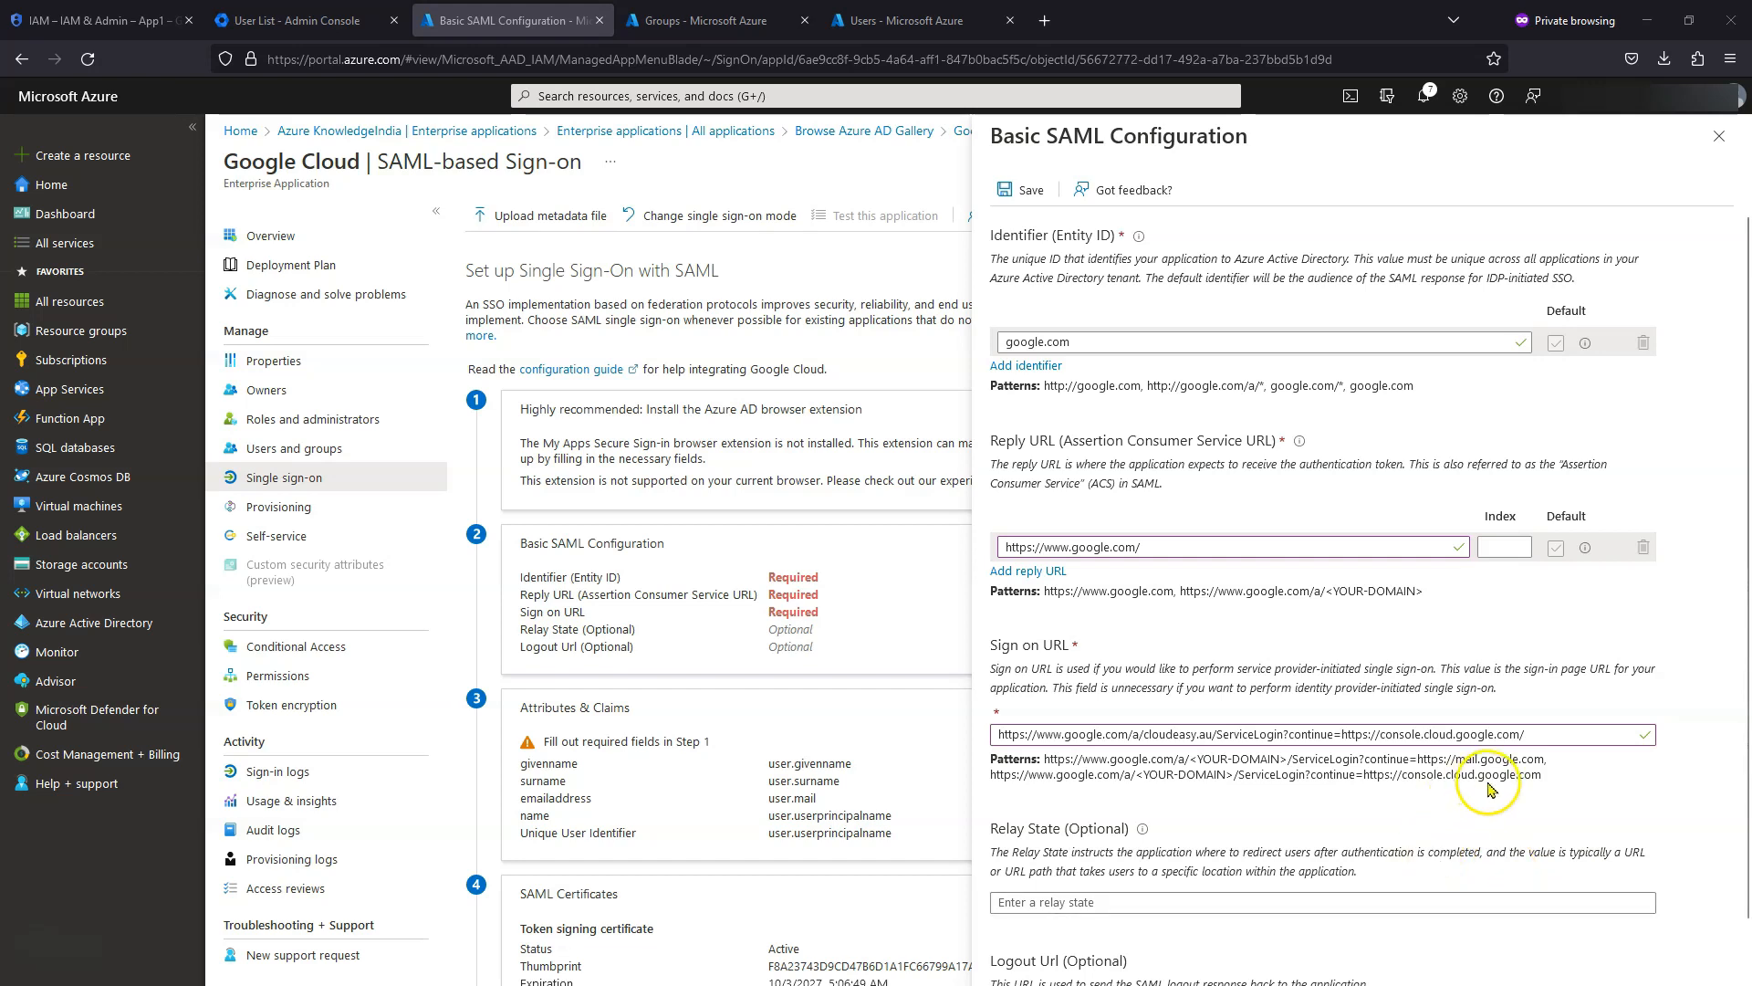
scroll(1493, 800, down, 1)
scroll(1493, 799, up, 1)
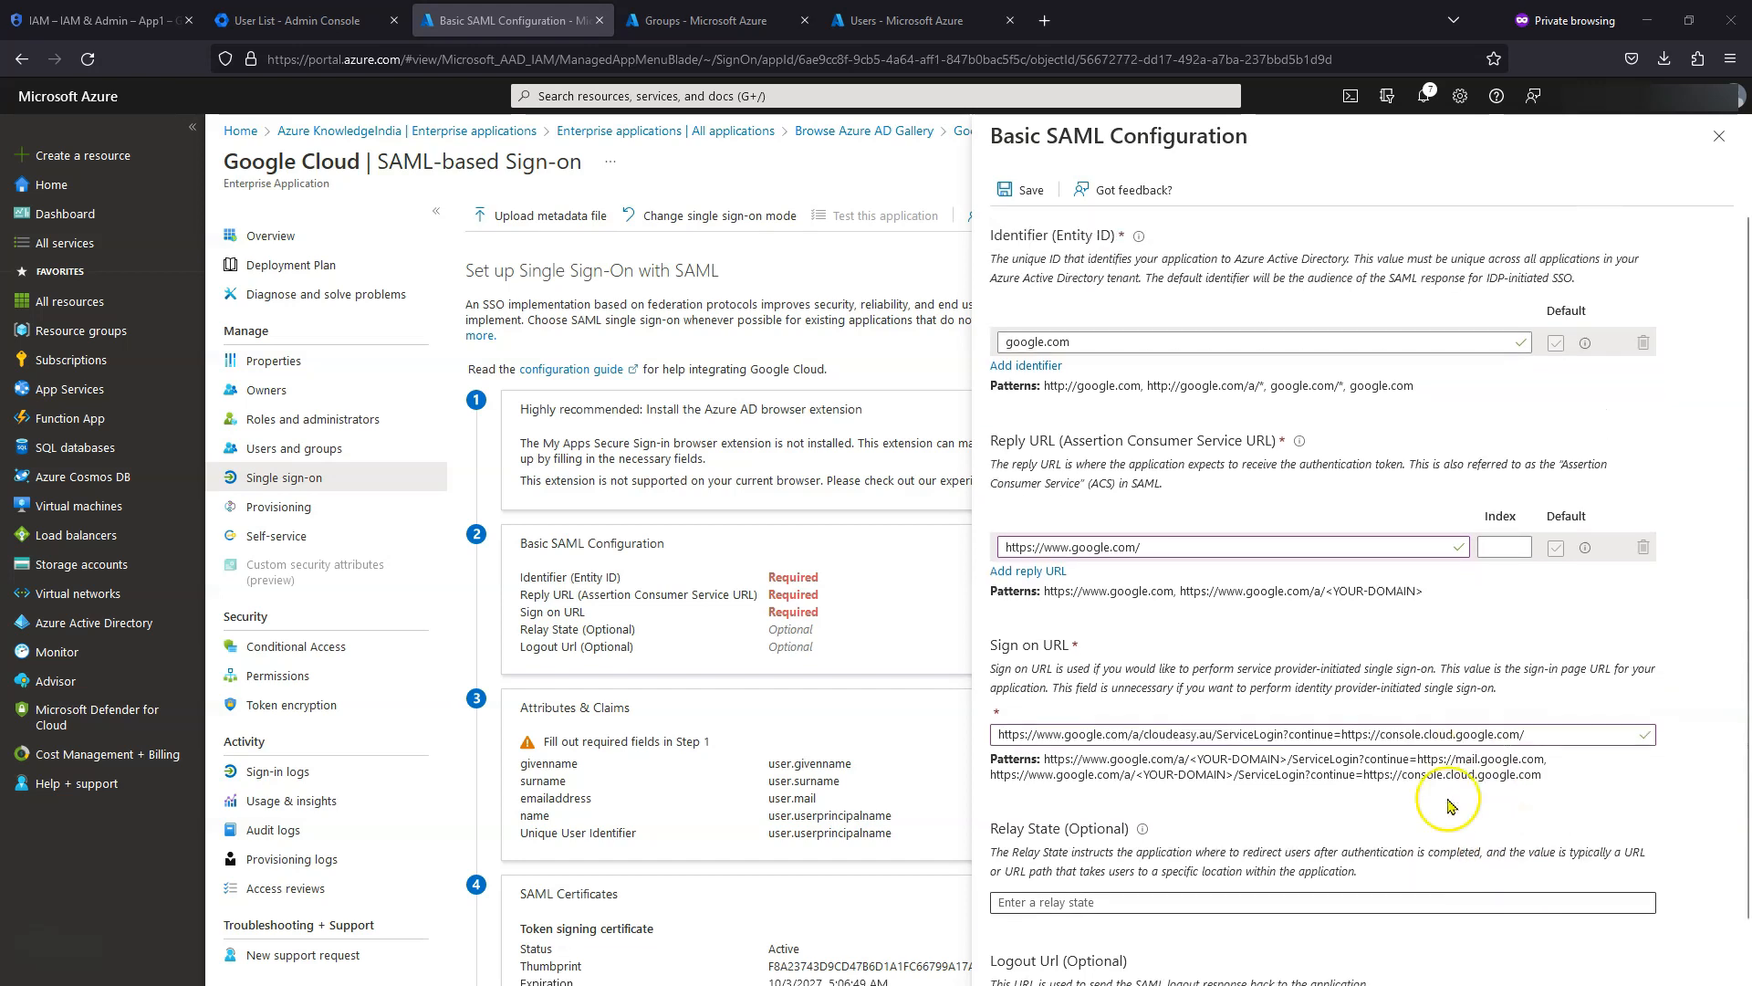
click(1020, 190)
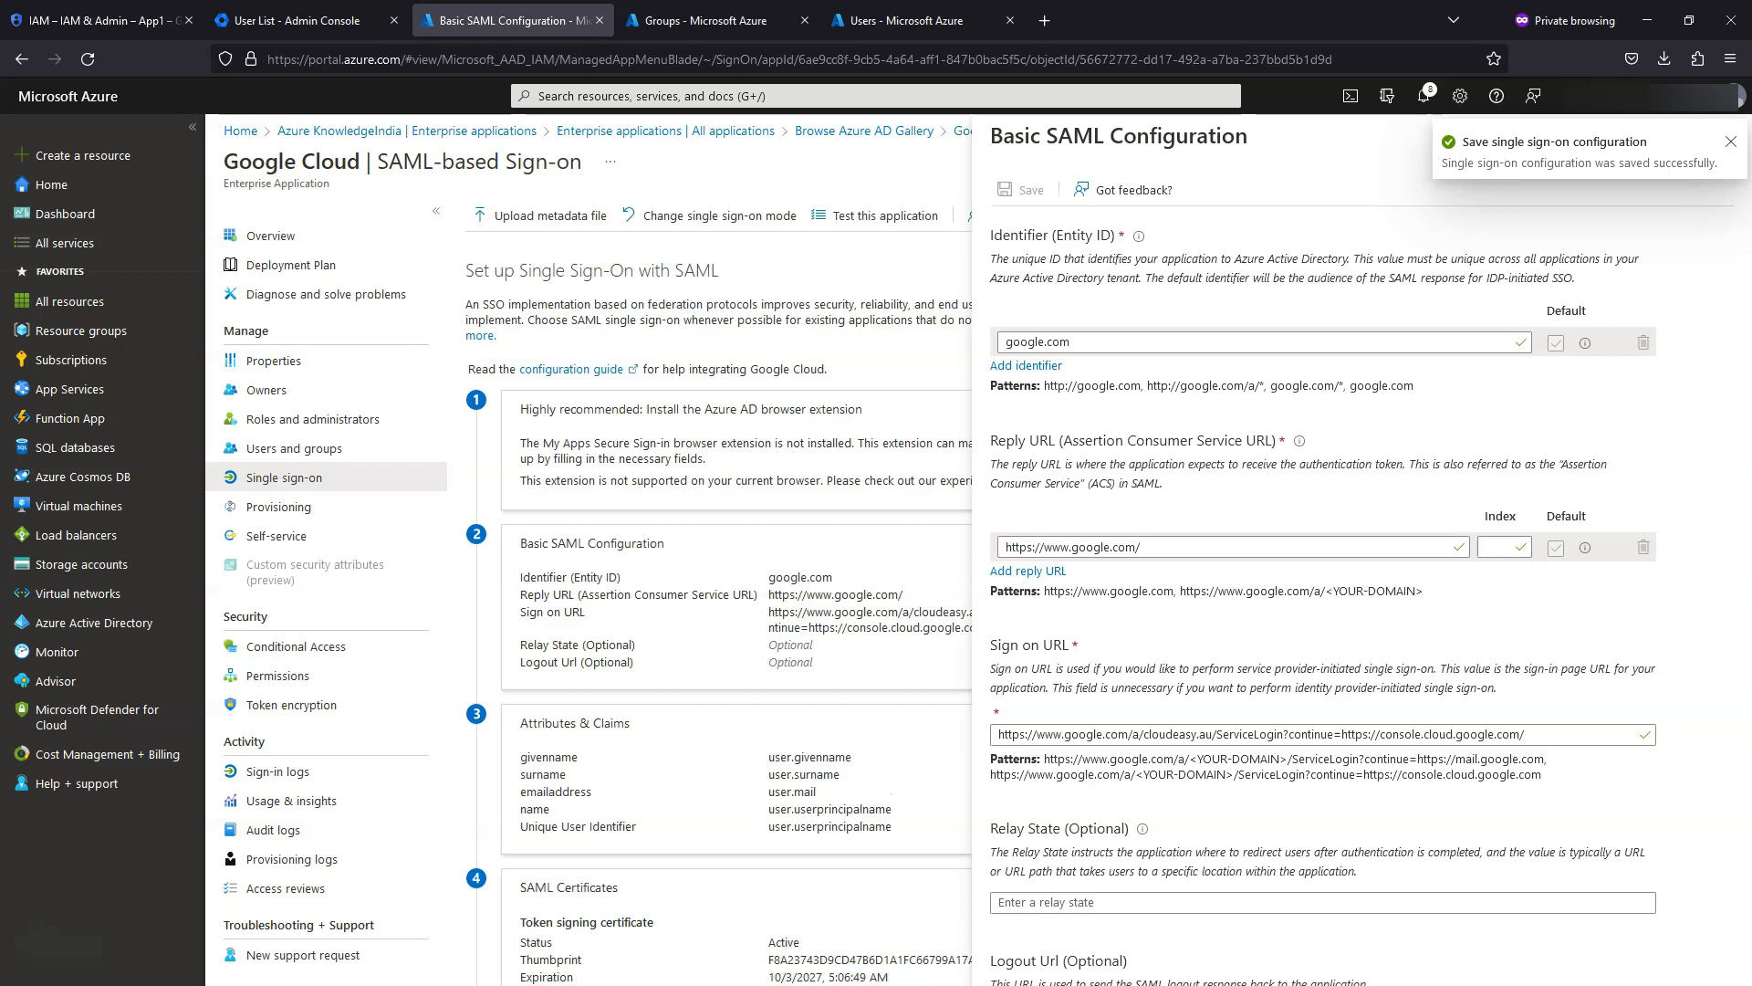
- Download the Base64 signing certificate and save Google Cloud.cer to disk
click(1730, 141)
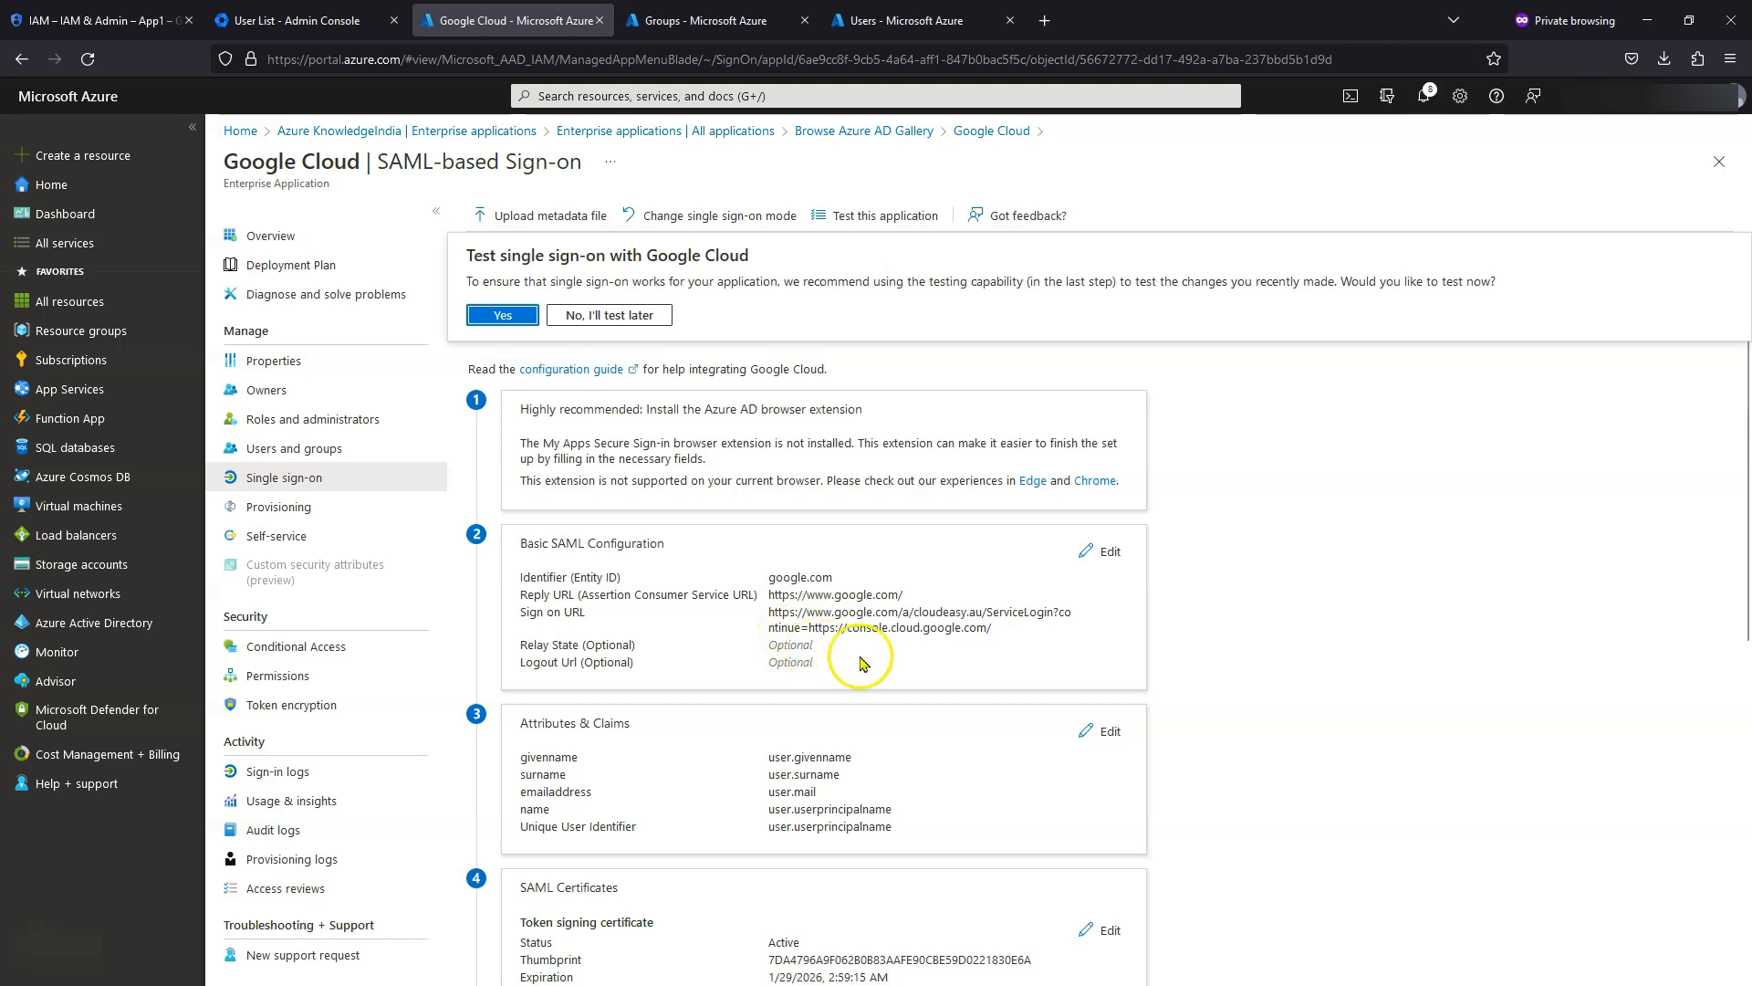
scroll(835, 637, down, 1)
scroll(680, 786, down, 3)
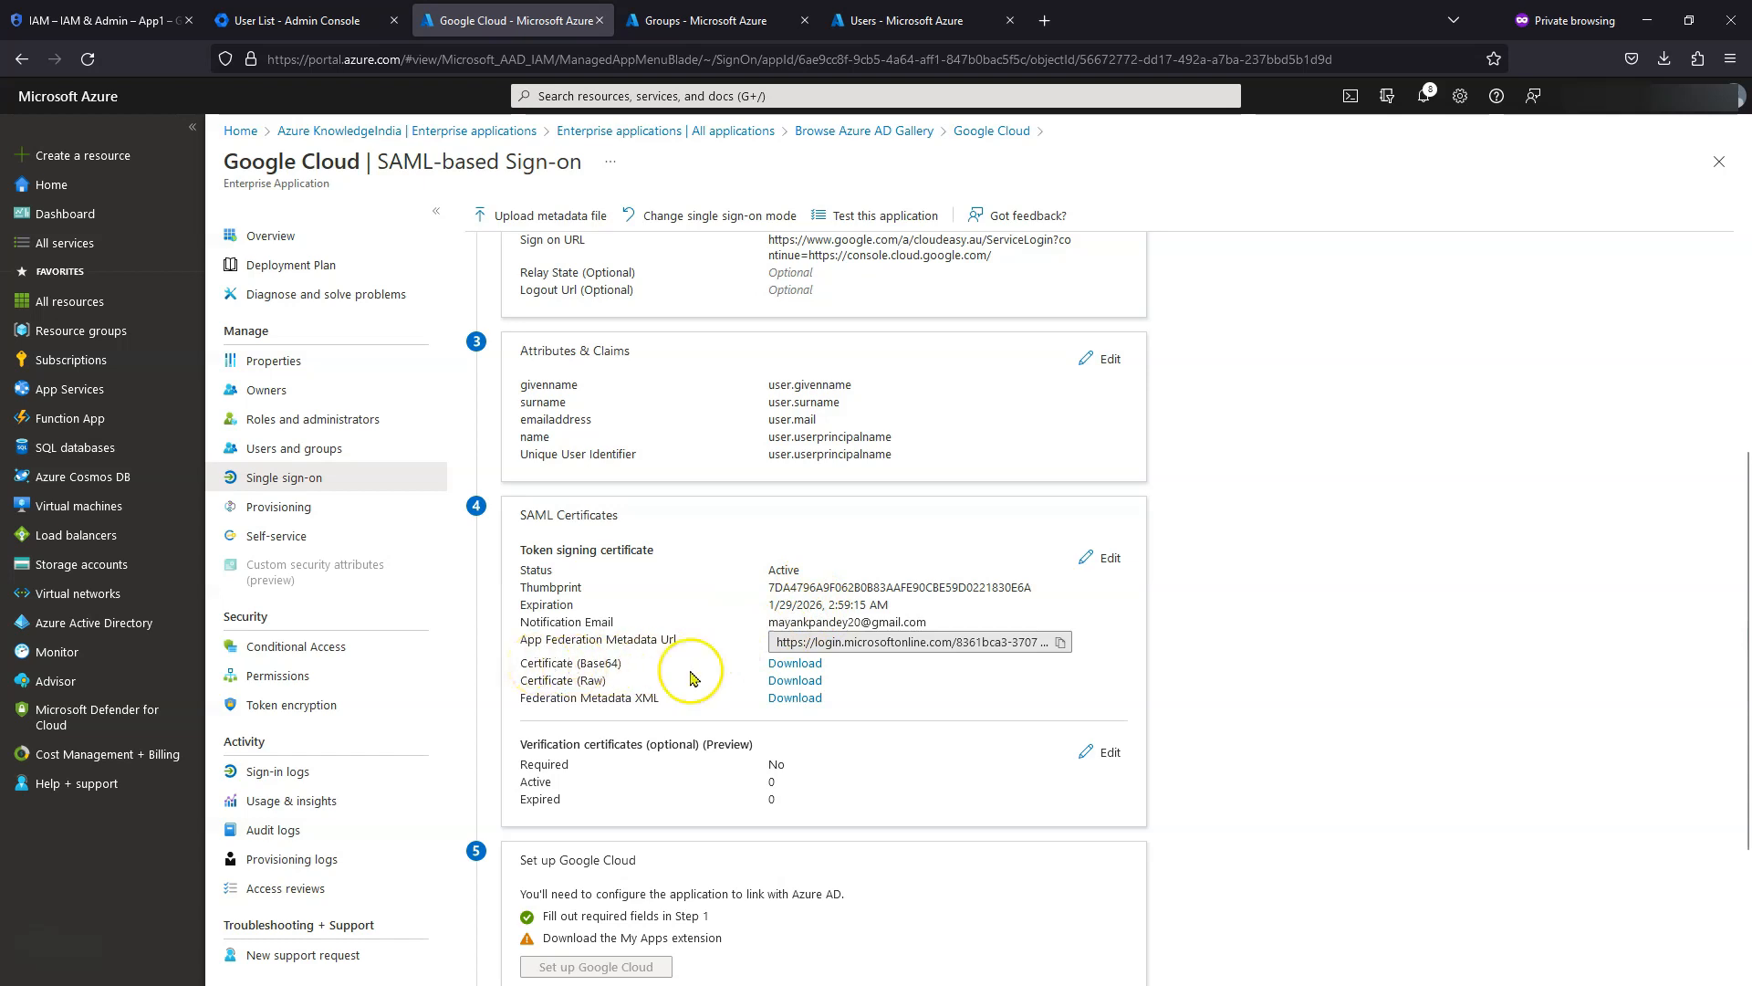
click(797, 664)
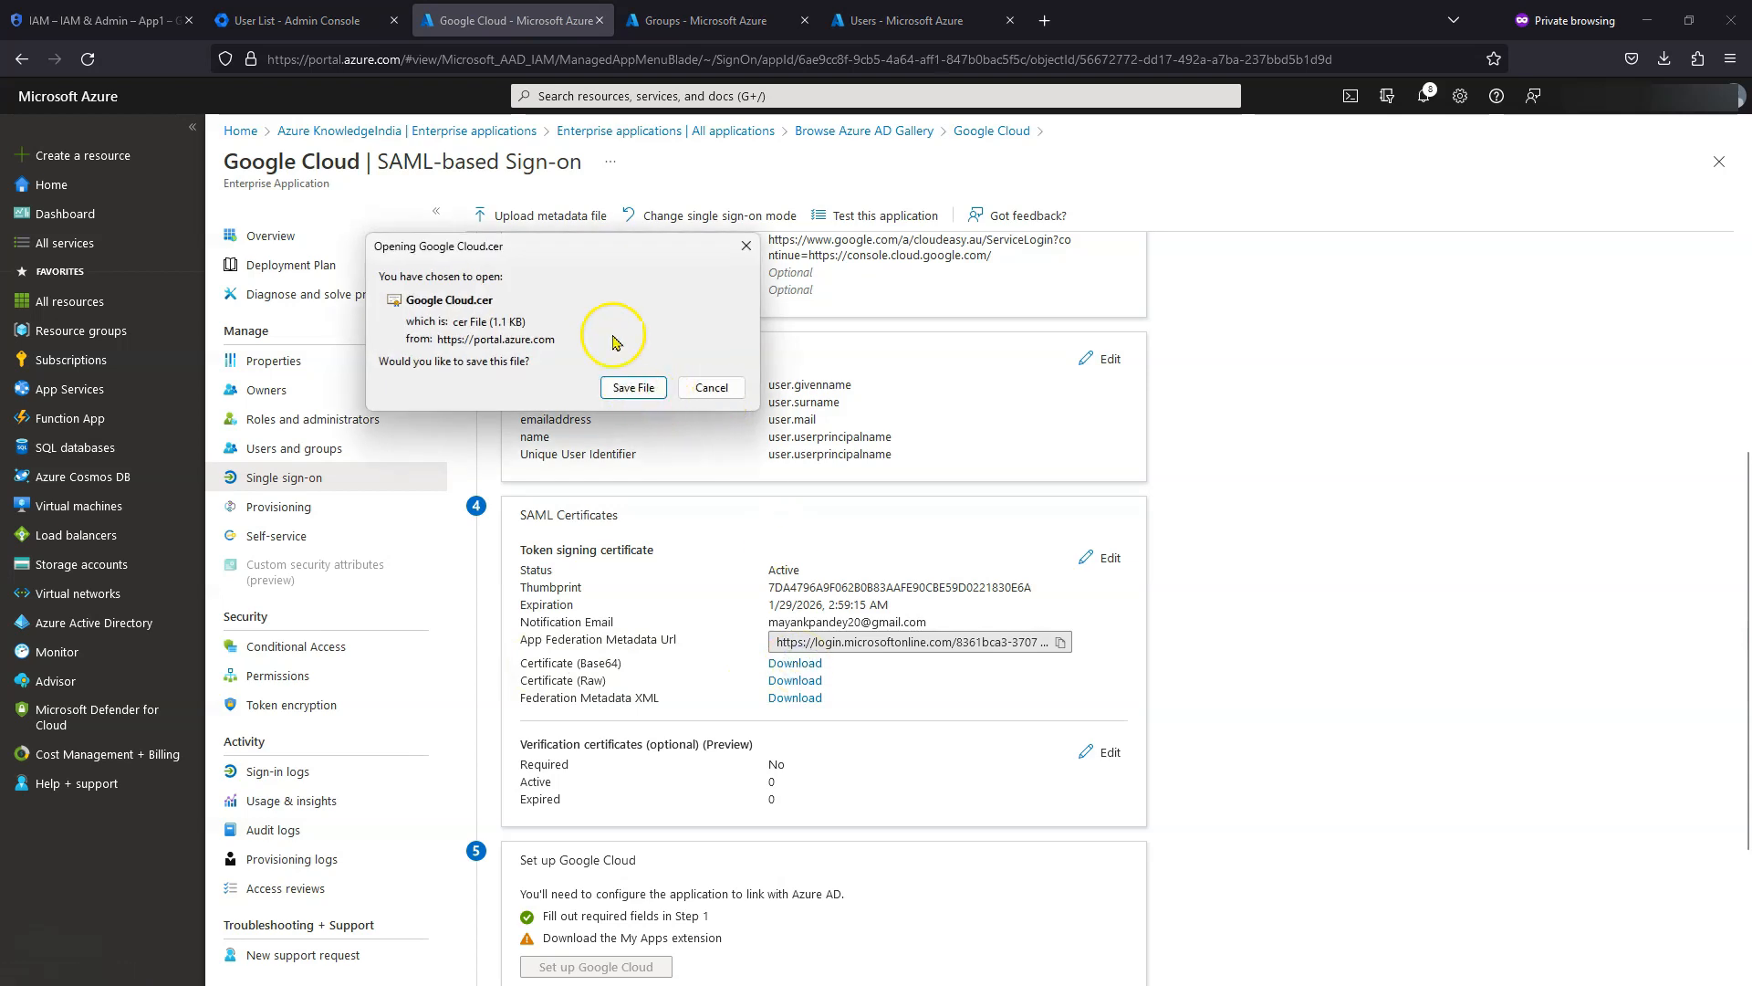
click(638, 387)
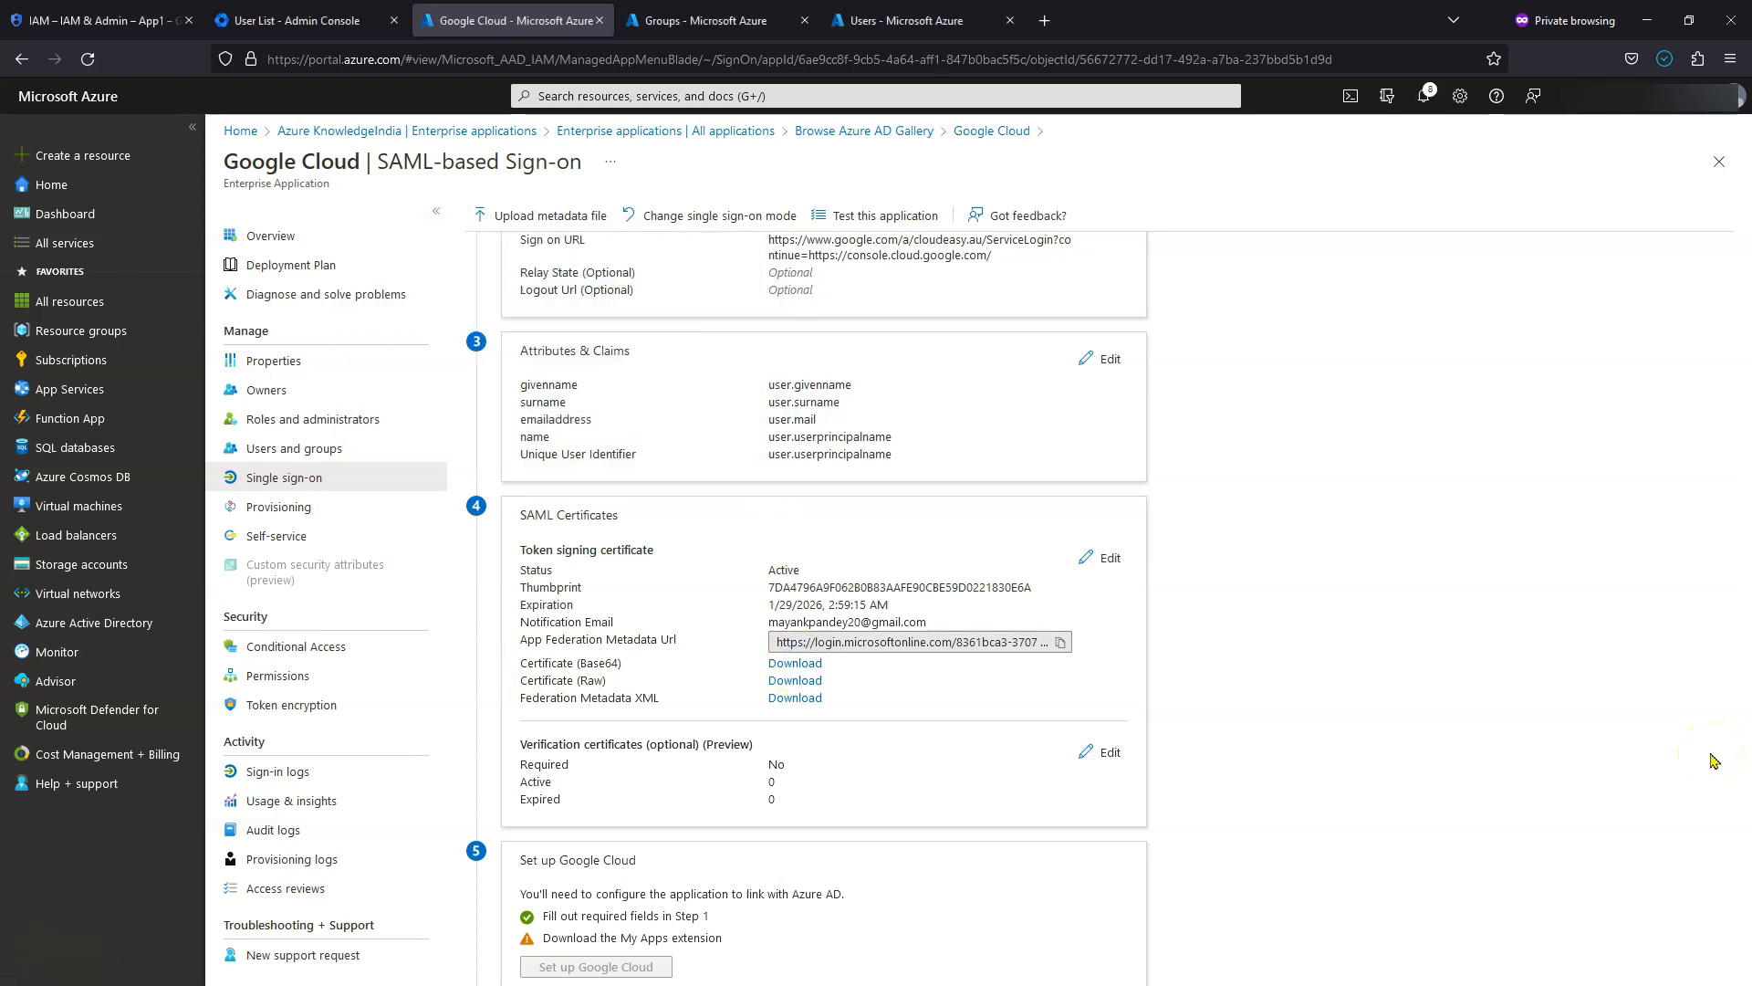
- Expand the Configuration URLs under Set up Google Cloud to show login, identifier and logout URLs
scroll(1714, 760, down, 3)
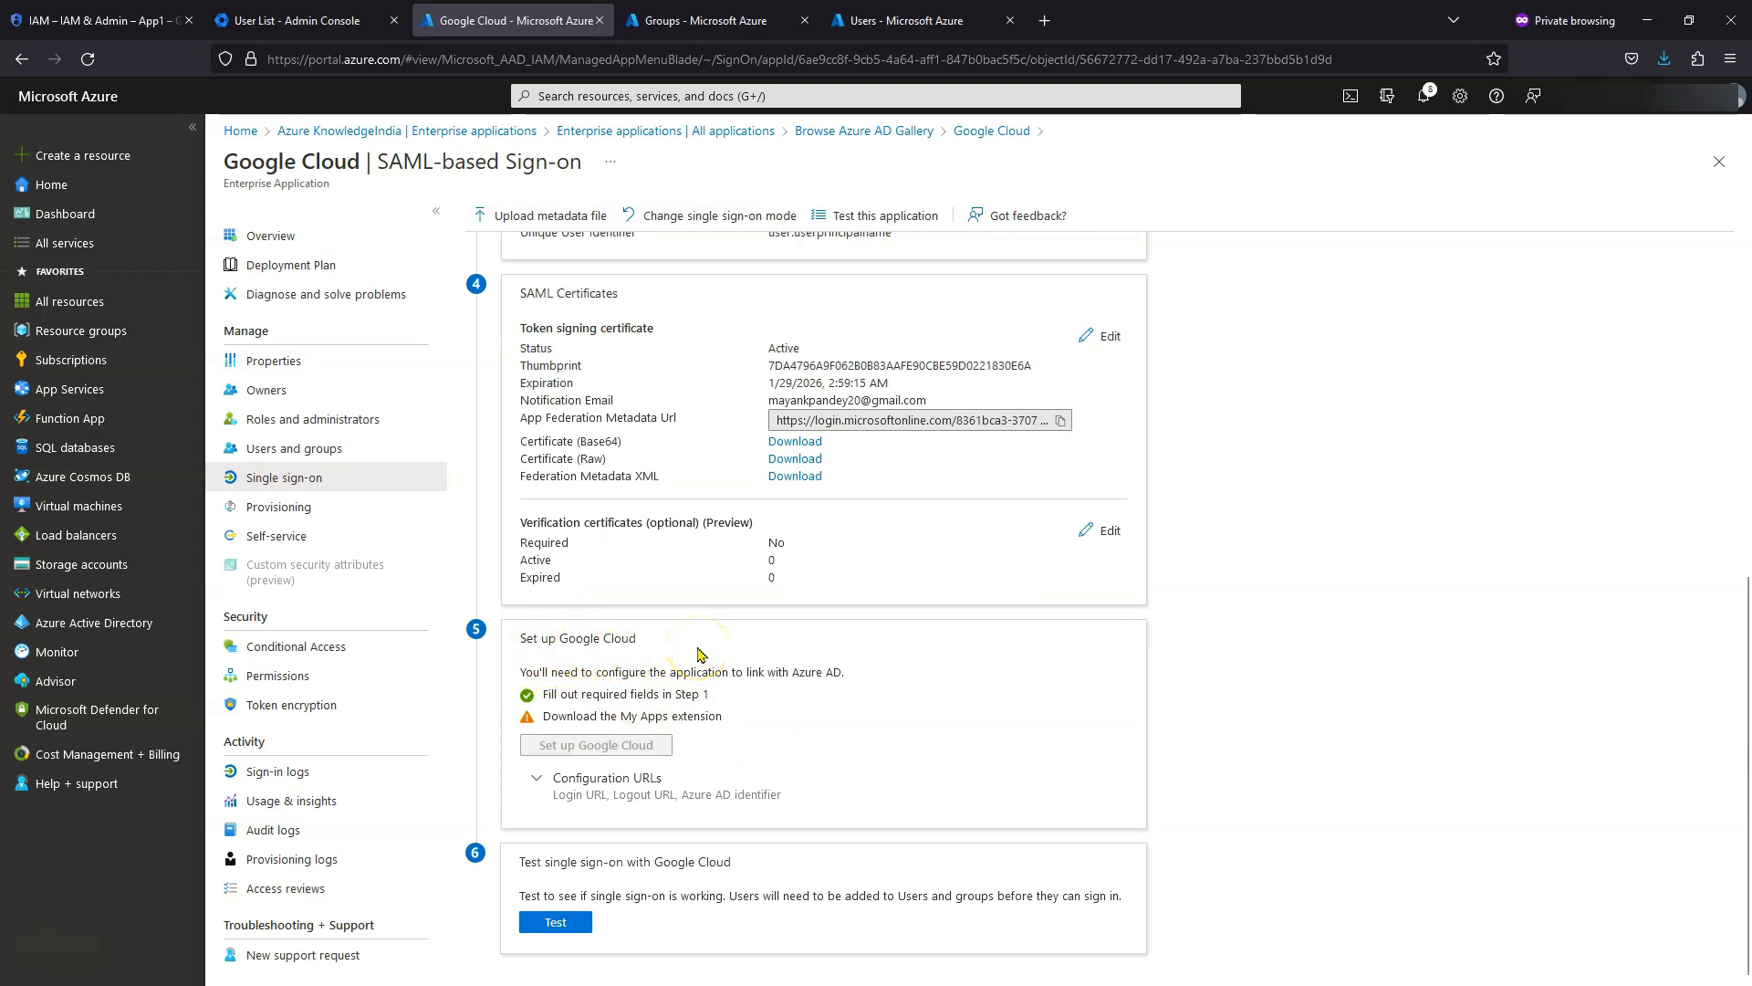
click(539, 777)
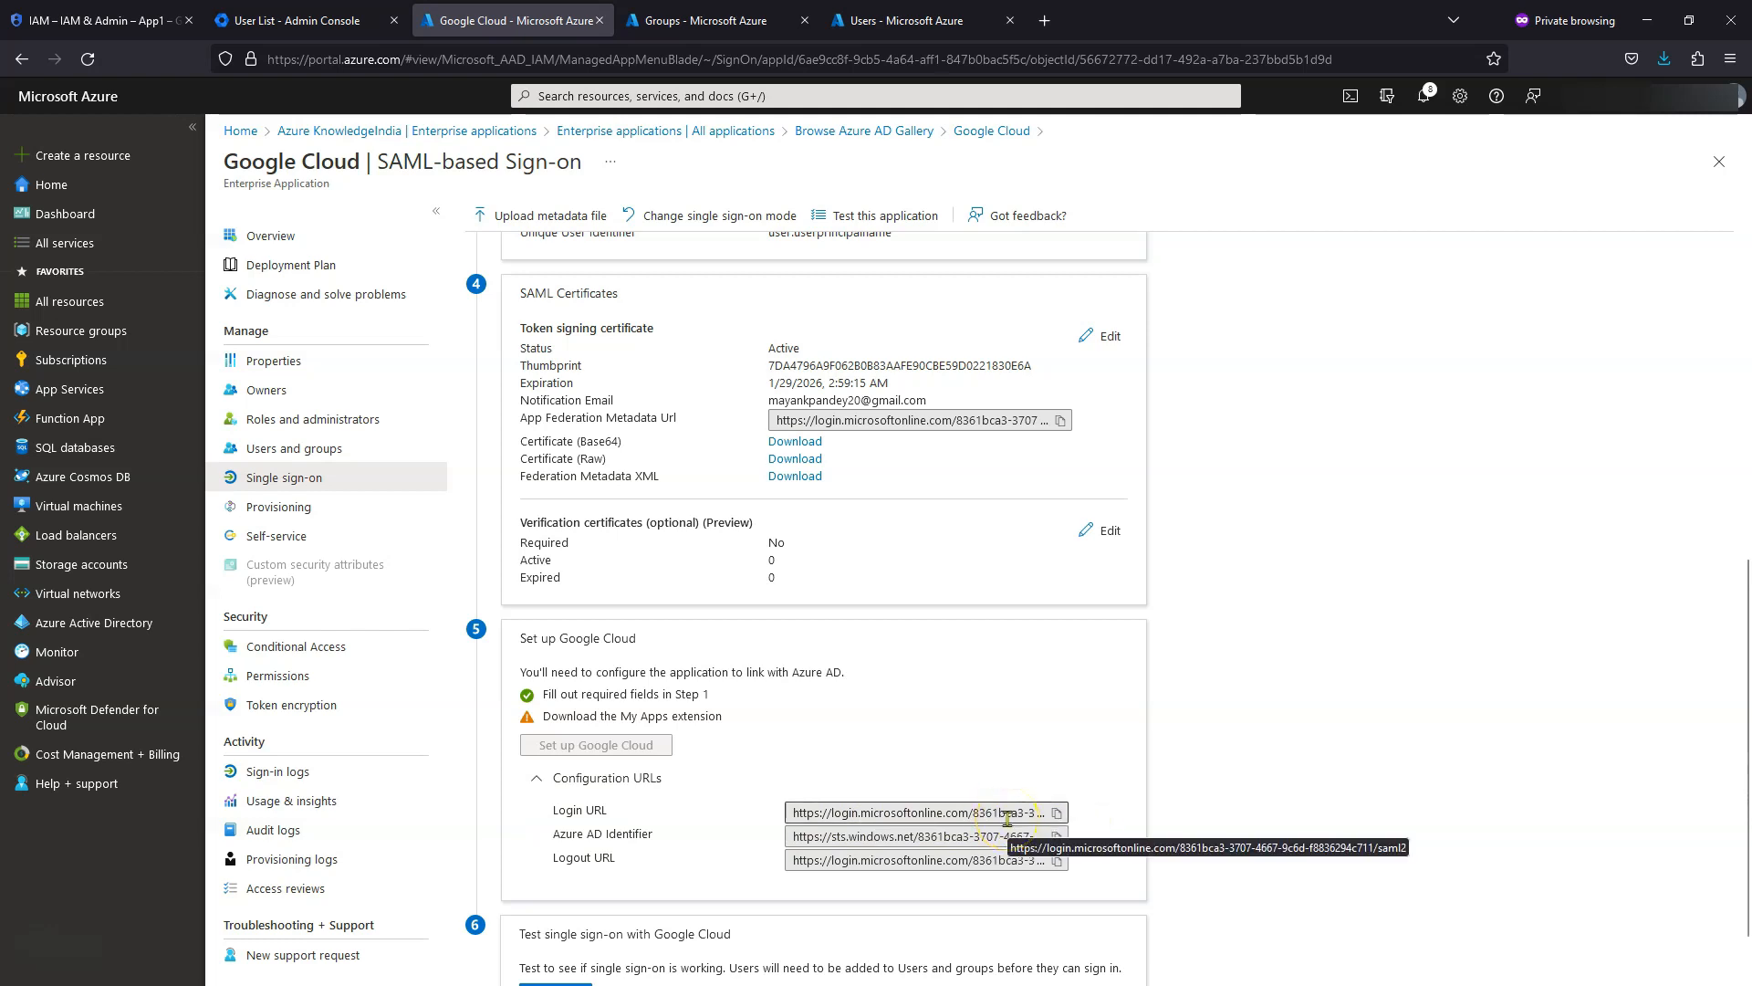
scroll(1008, 819, down, 1)
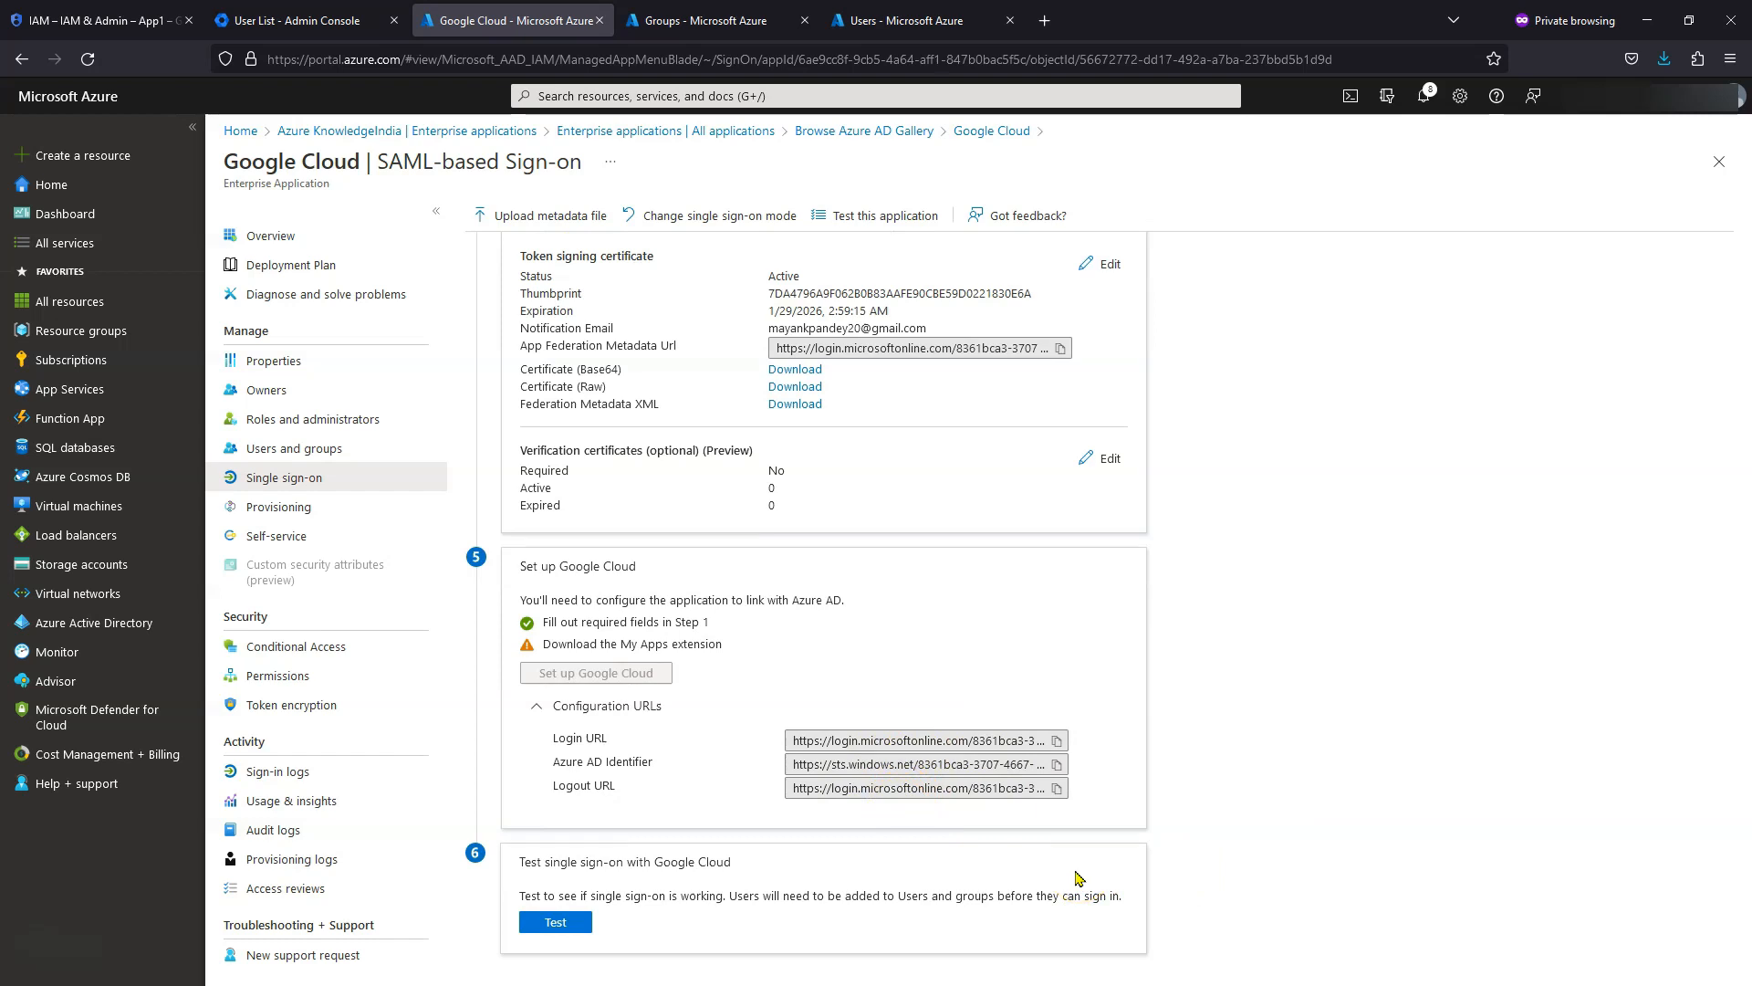
scroll(1079, 878, up, 5)
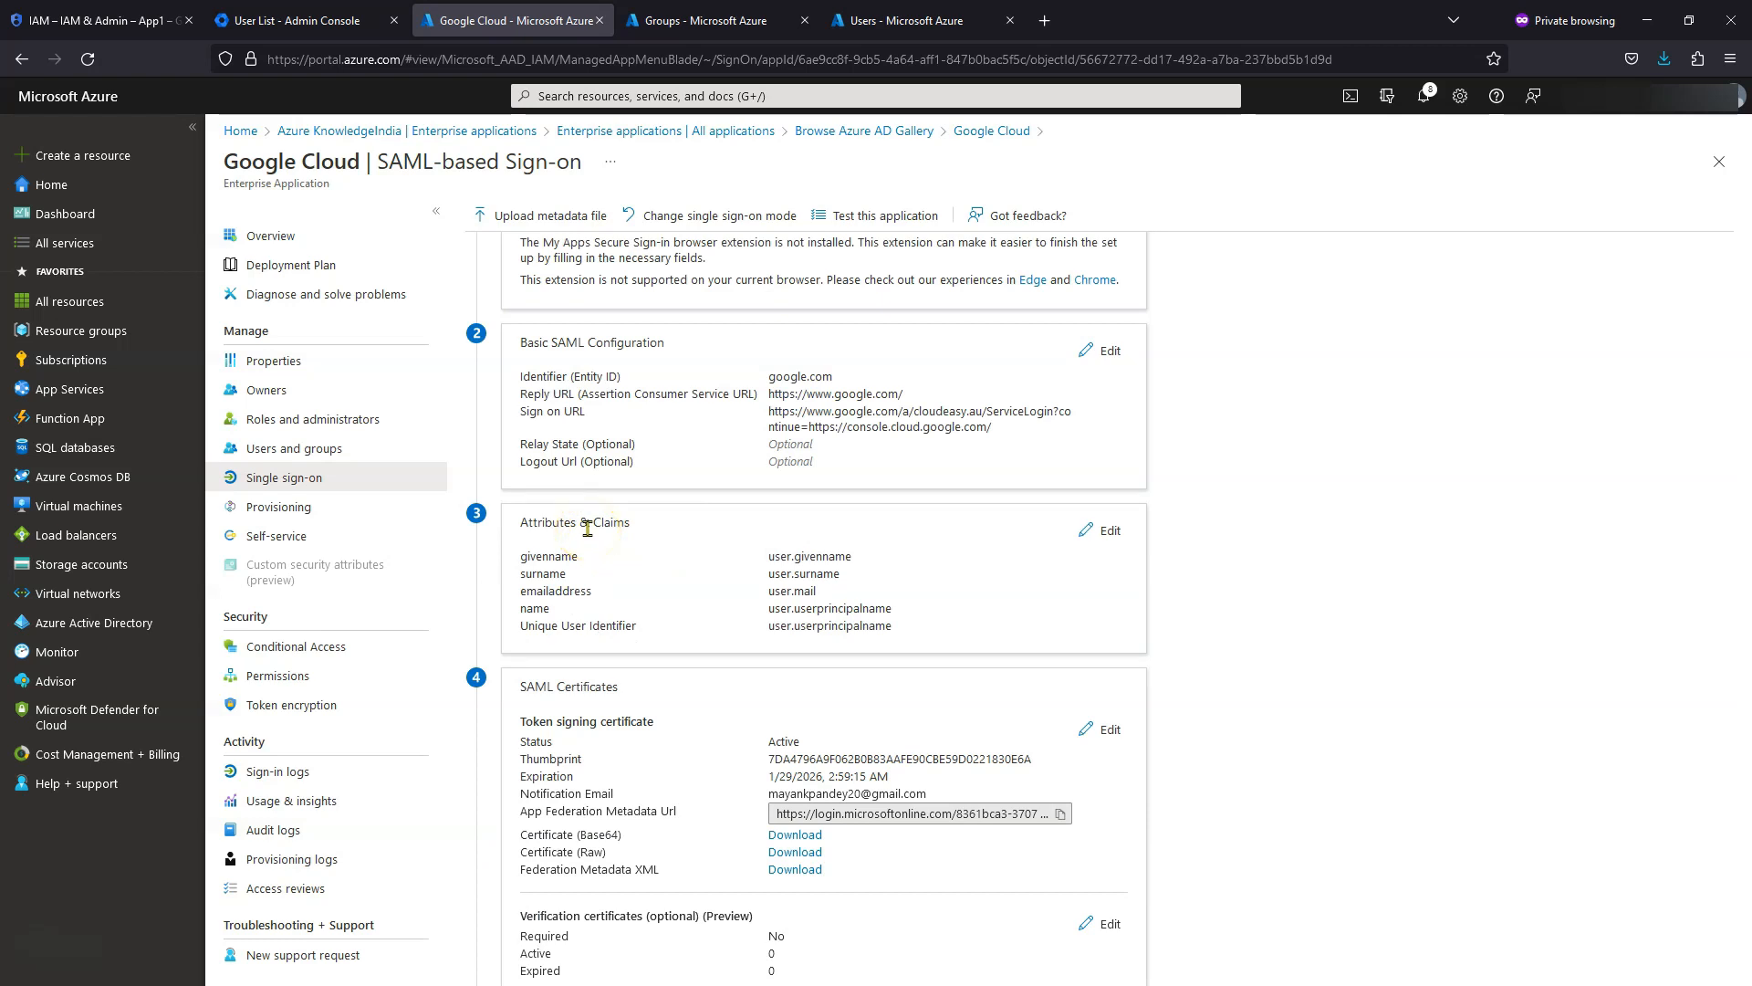
- Edit Attributes & Claims and delete the emailaddress and givenname claims
click(1087, 544)
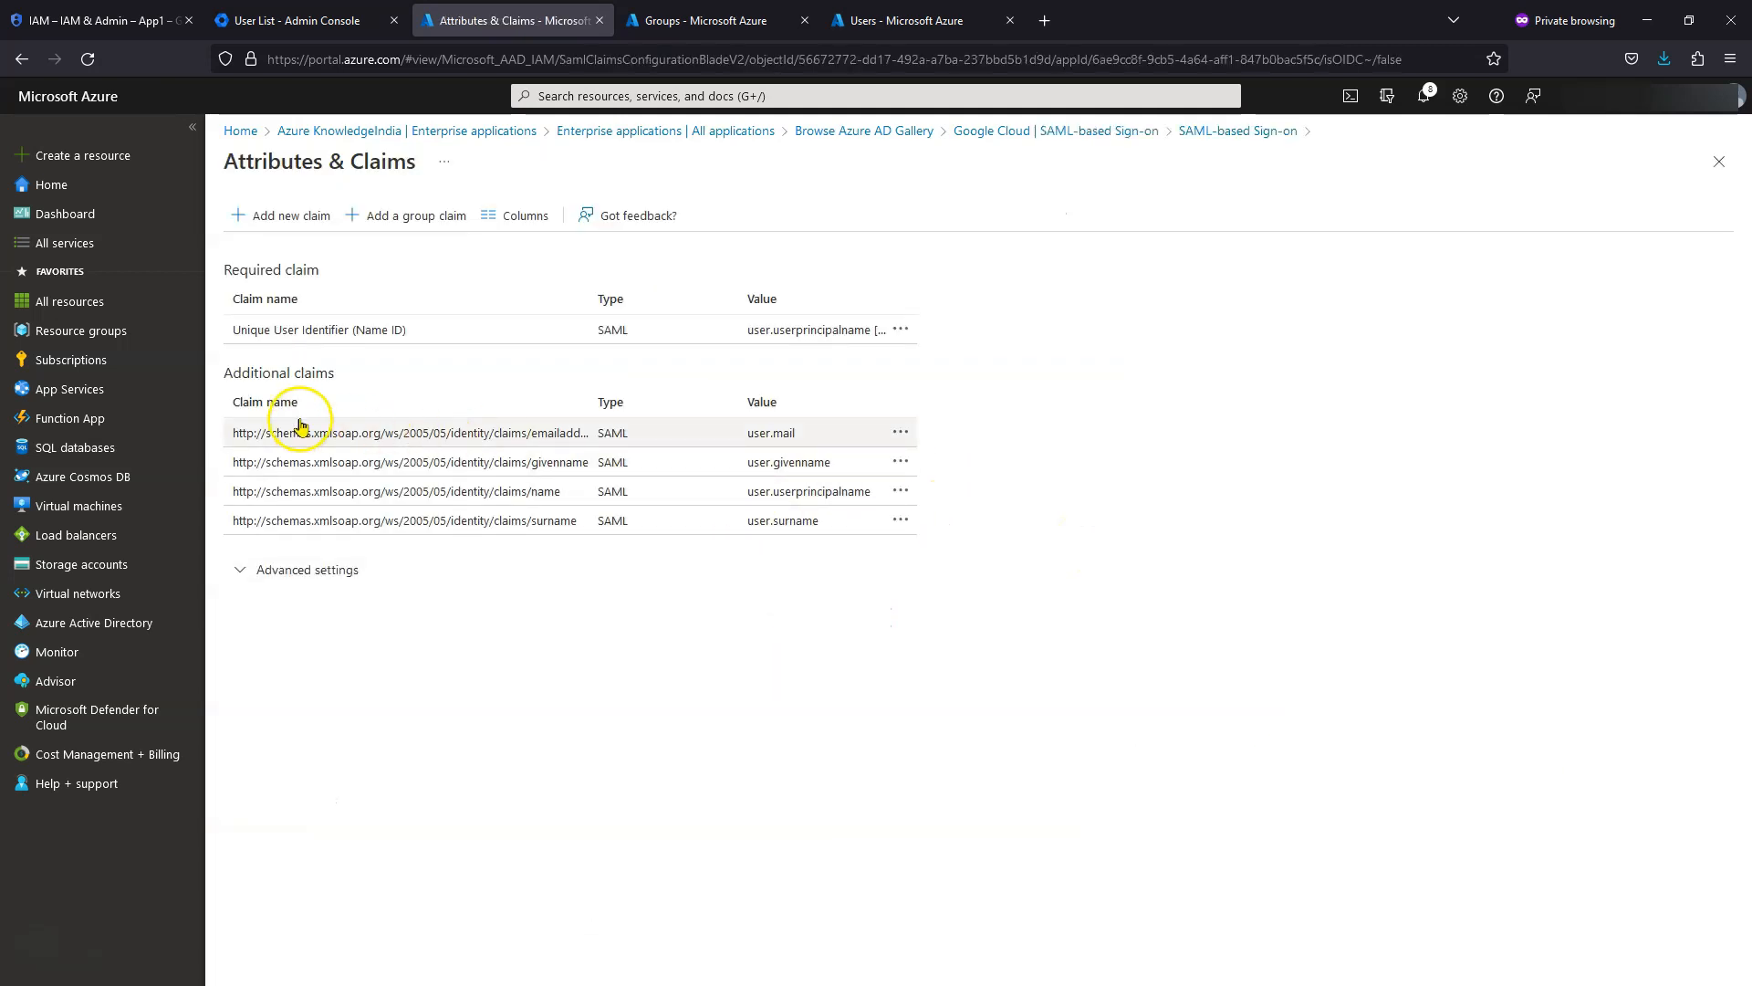
click(307, 568)
click(315, 570)
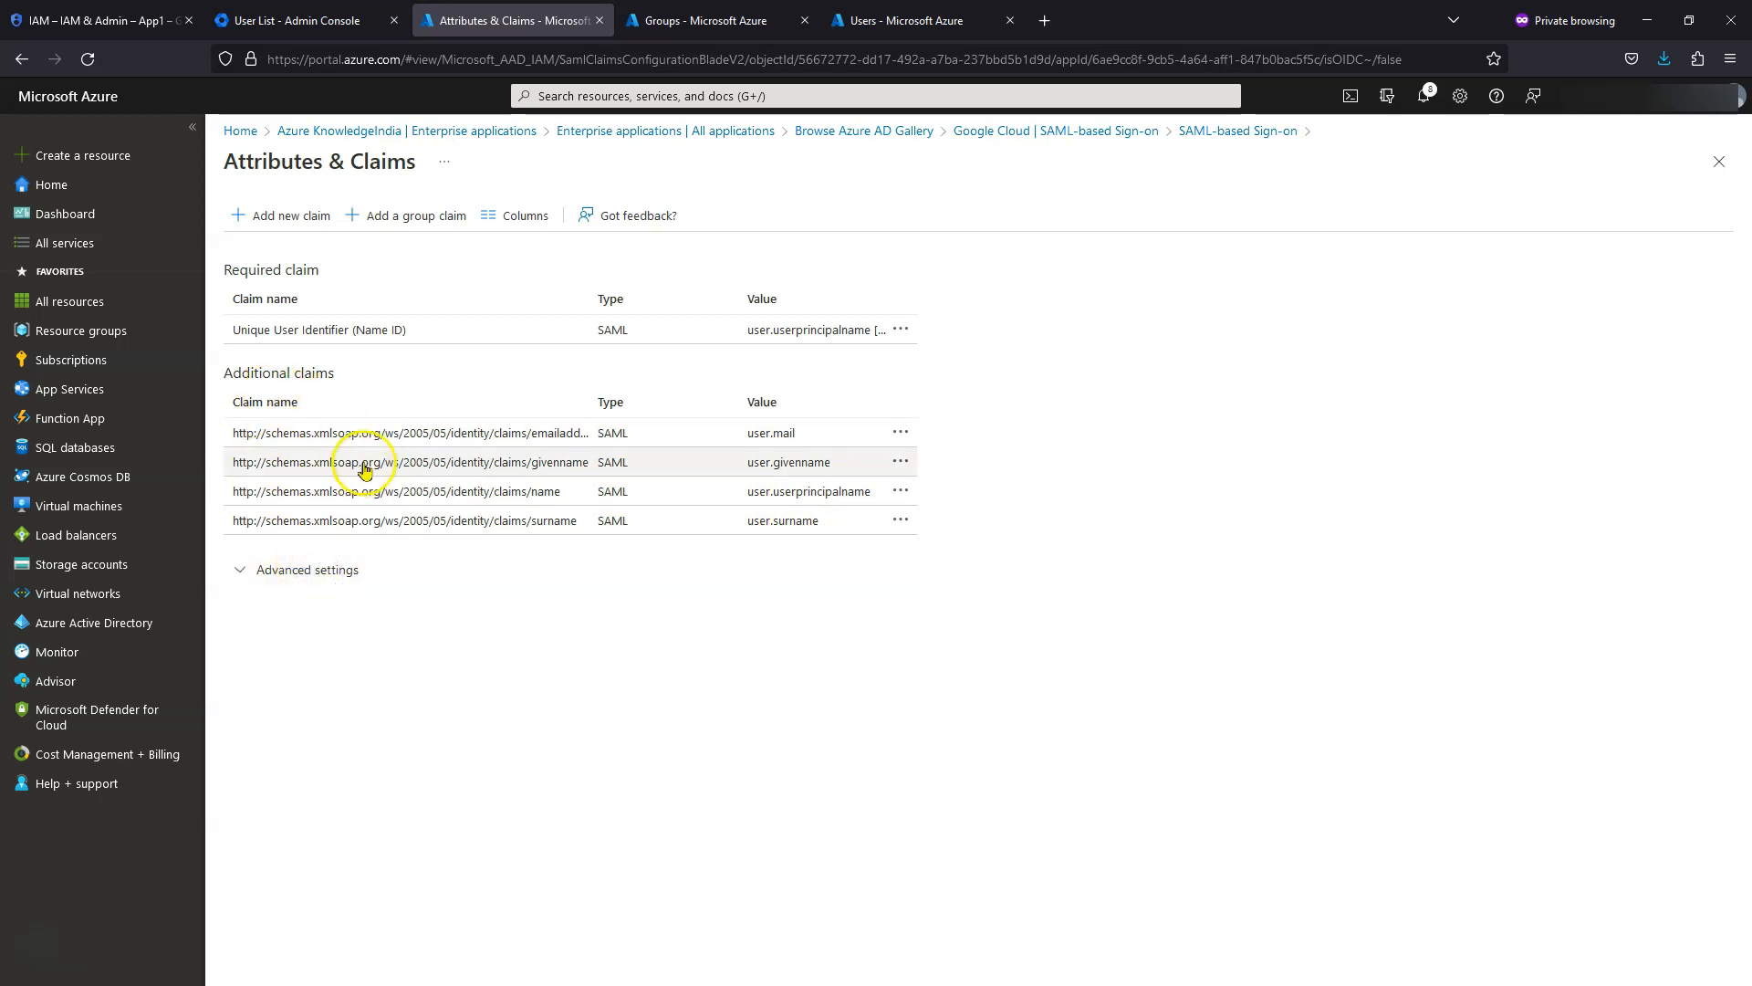
click(908, 438)
click(948, 433)
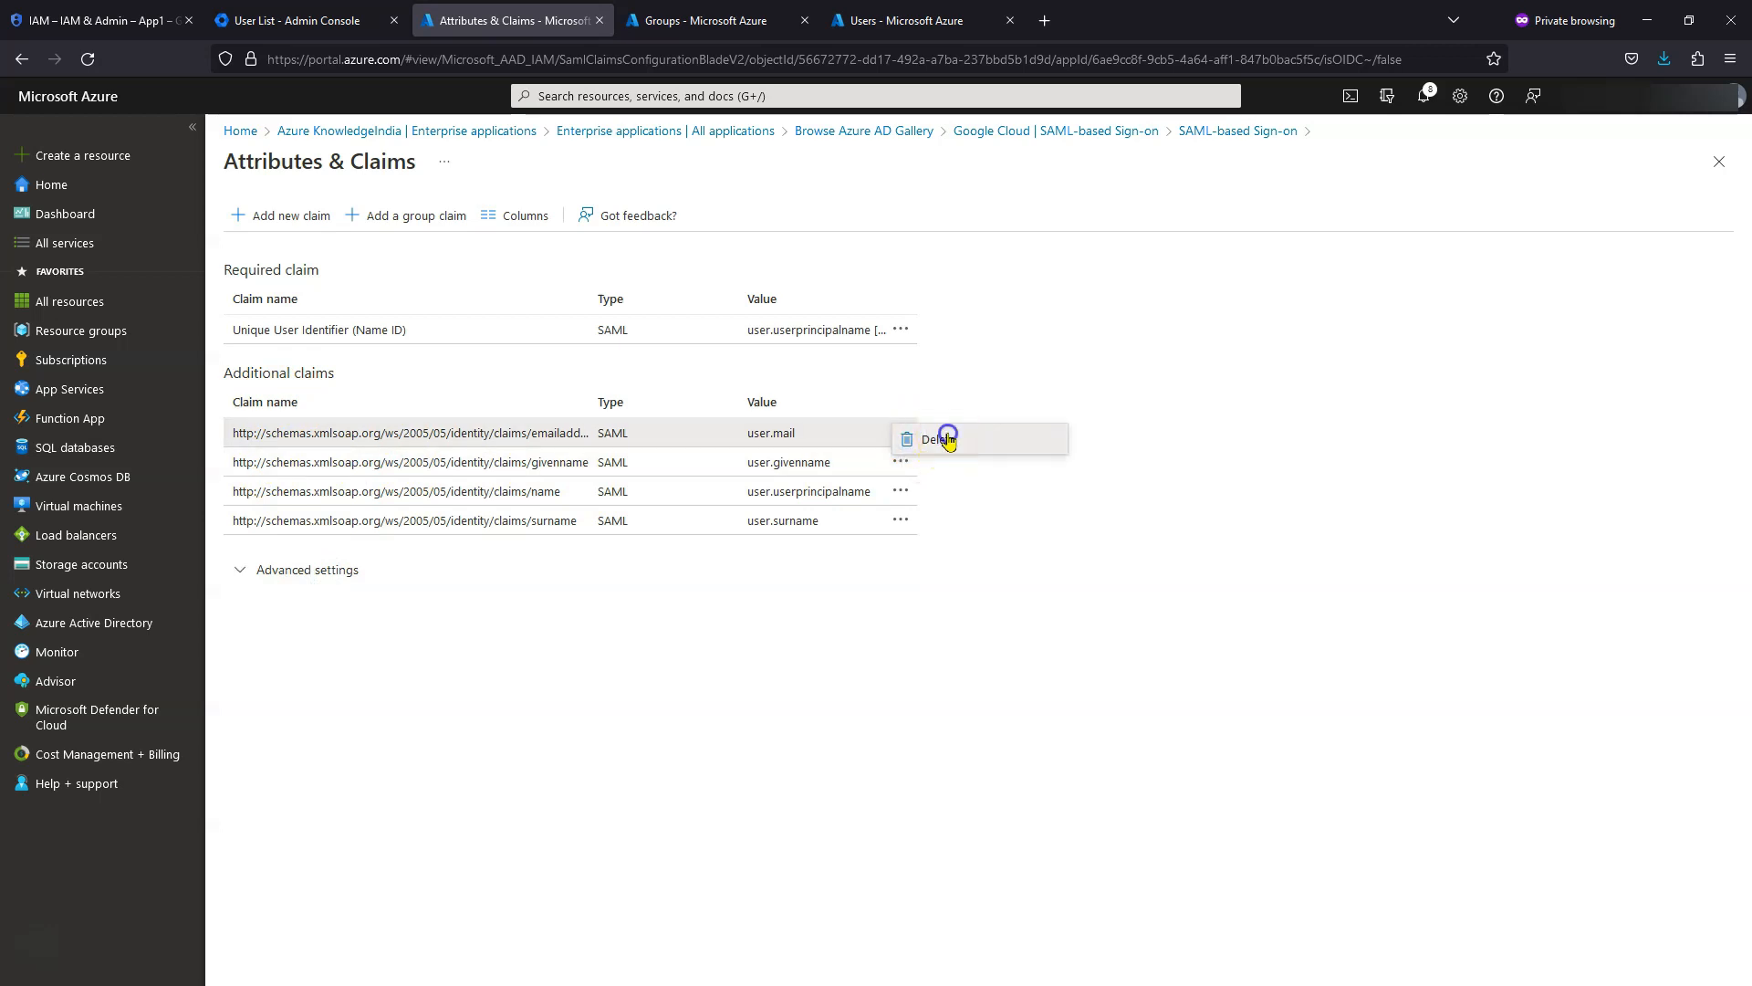
click(280, 318)
click(901, 463)
click(920, 471)
click(236, 317)
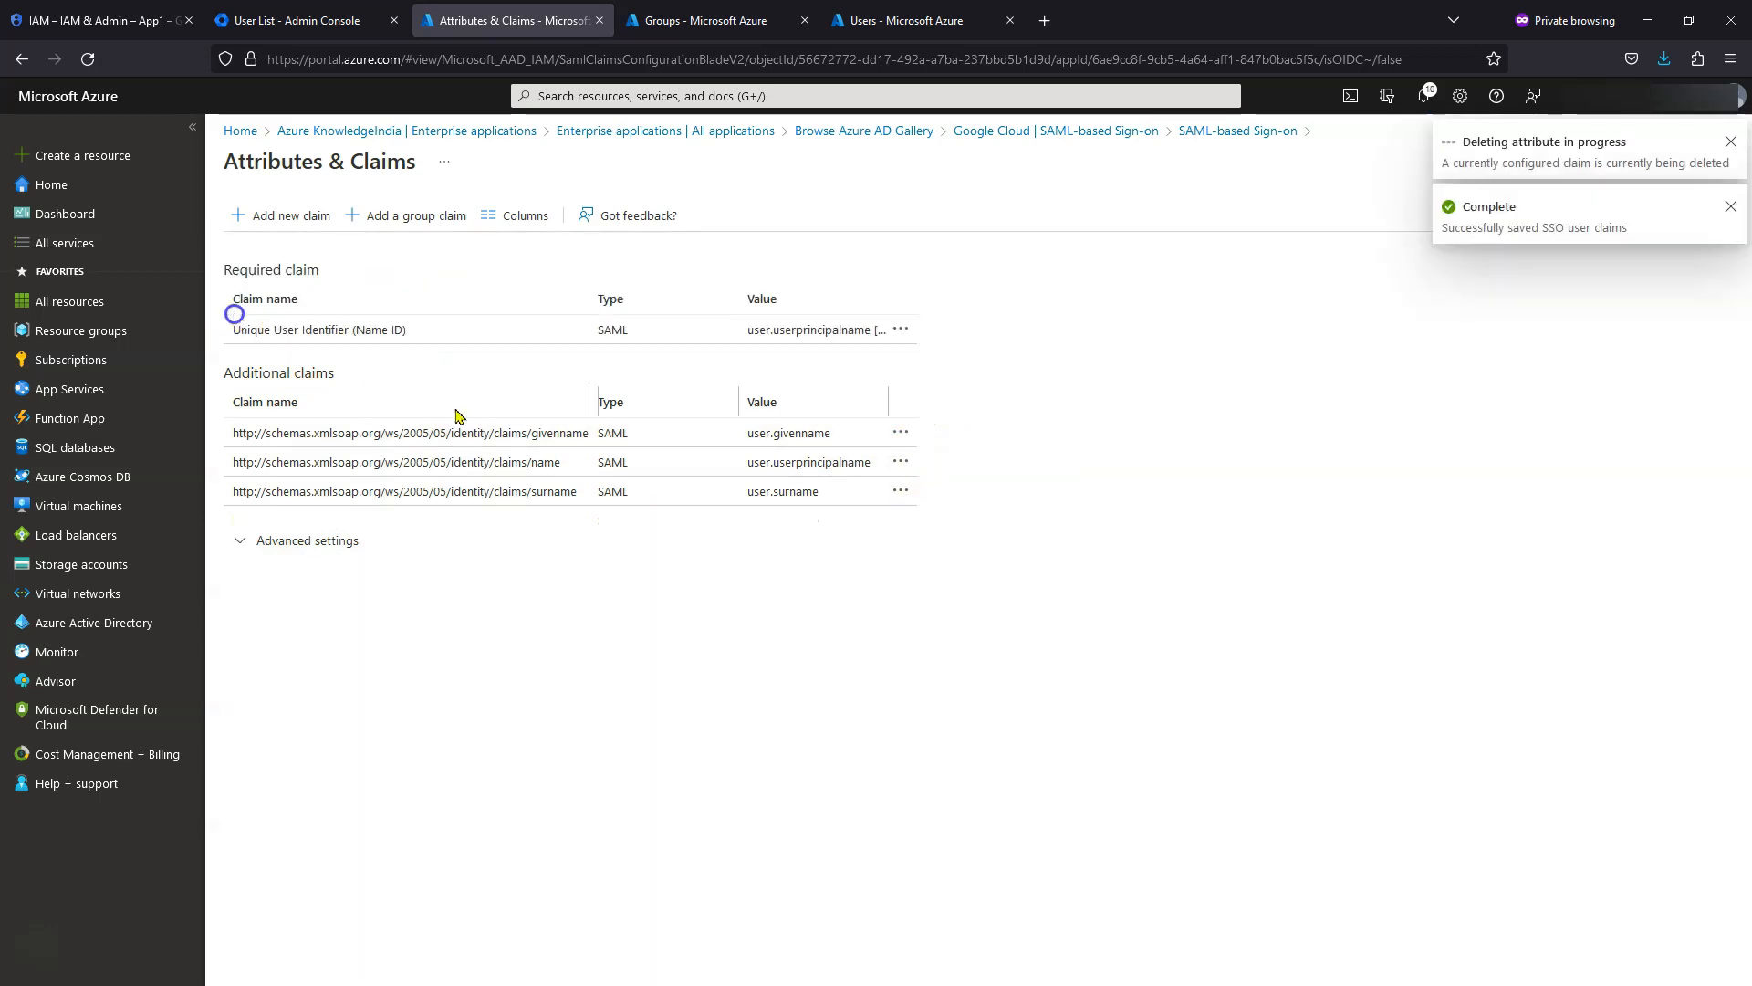
- Delete the surname and name claims, leaving only the Unique User Identifier
click(902, 459)
click(940, 470)
click(254, 314)
click(901, 433)
click(923, 446)
click(253, 315)
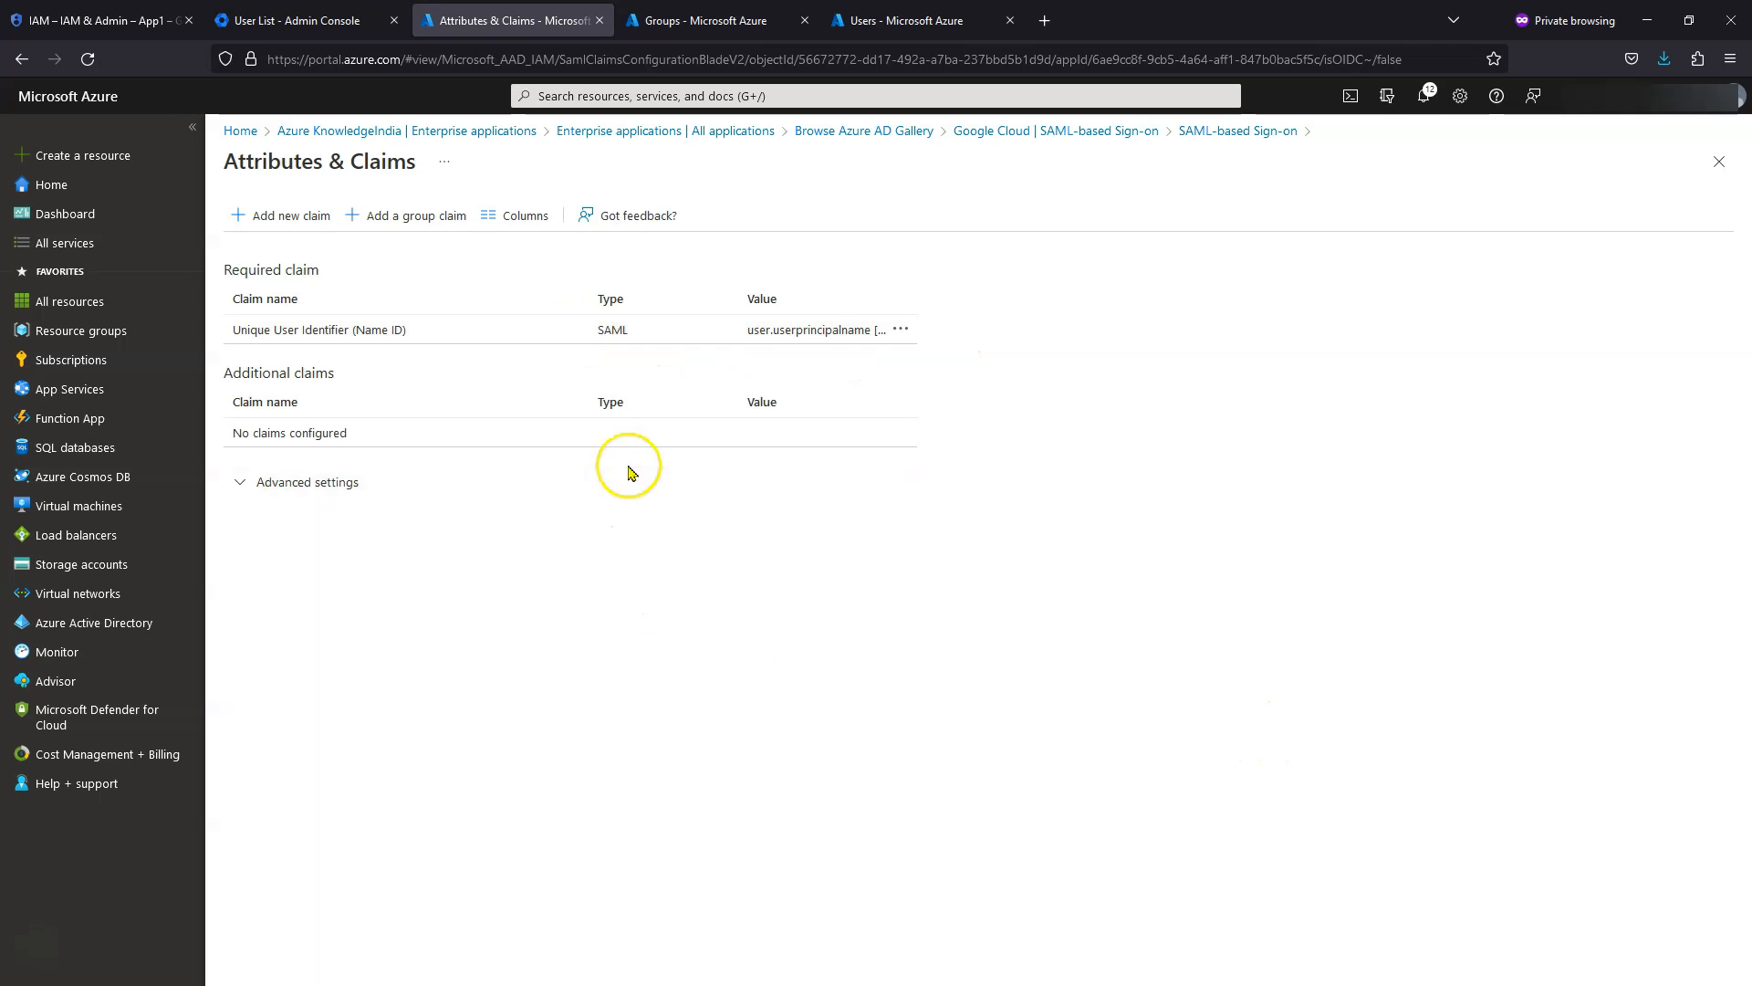
click(1720, 172)
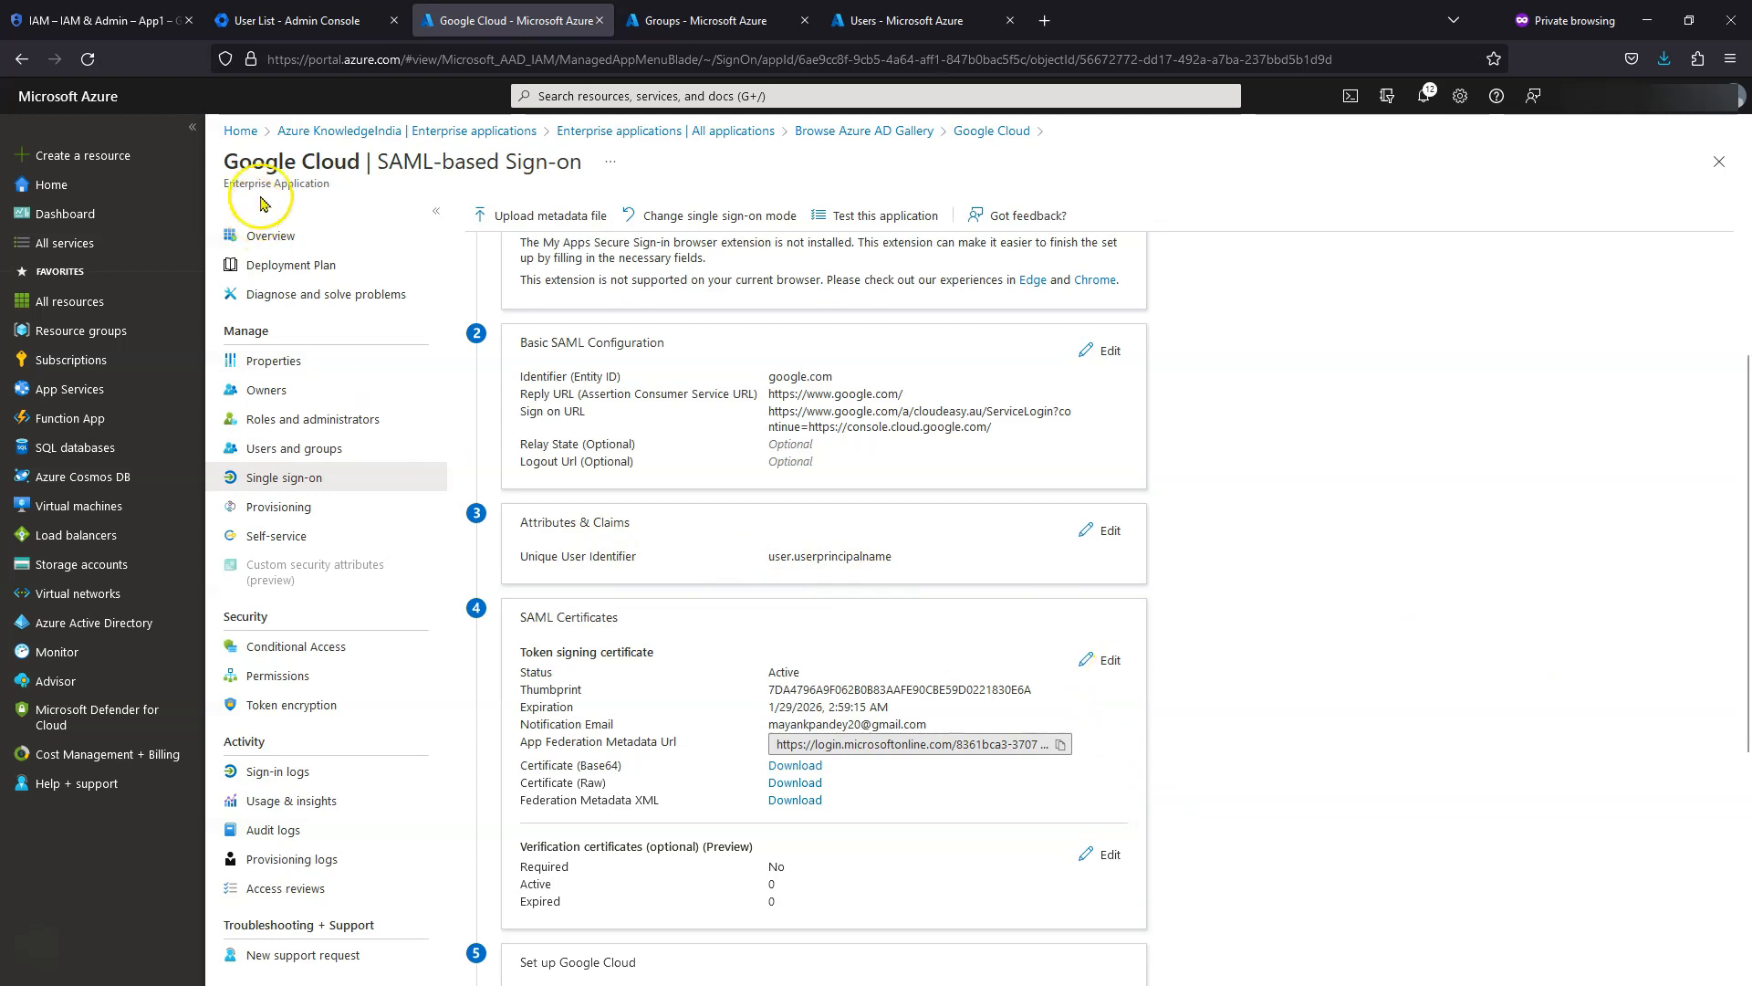
- In Google Admin Console, go to Security > Authentication > SSO with third party IdP
click(274, 33)
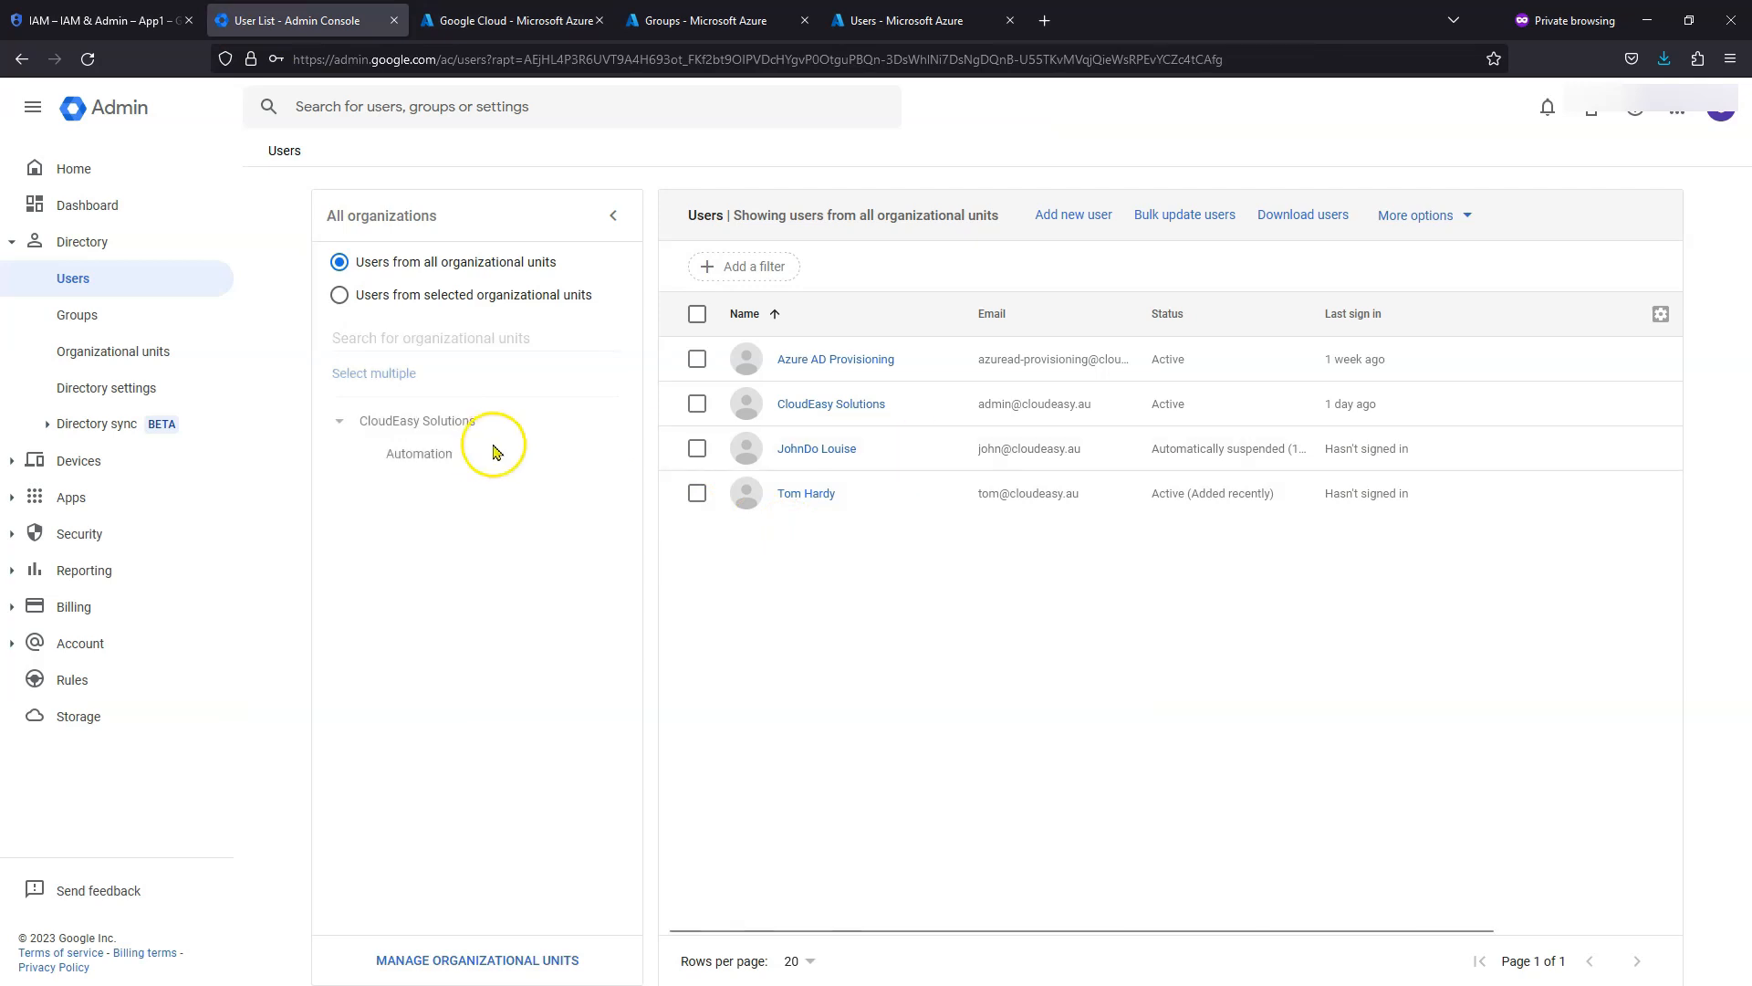
click(33, 537)
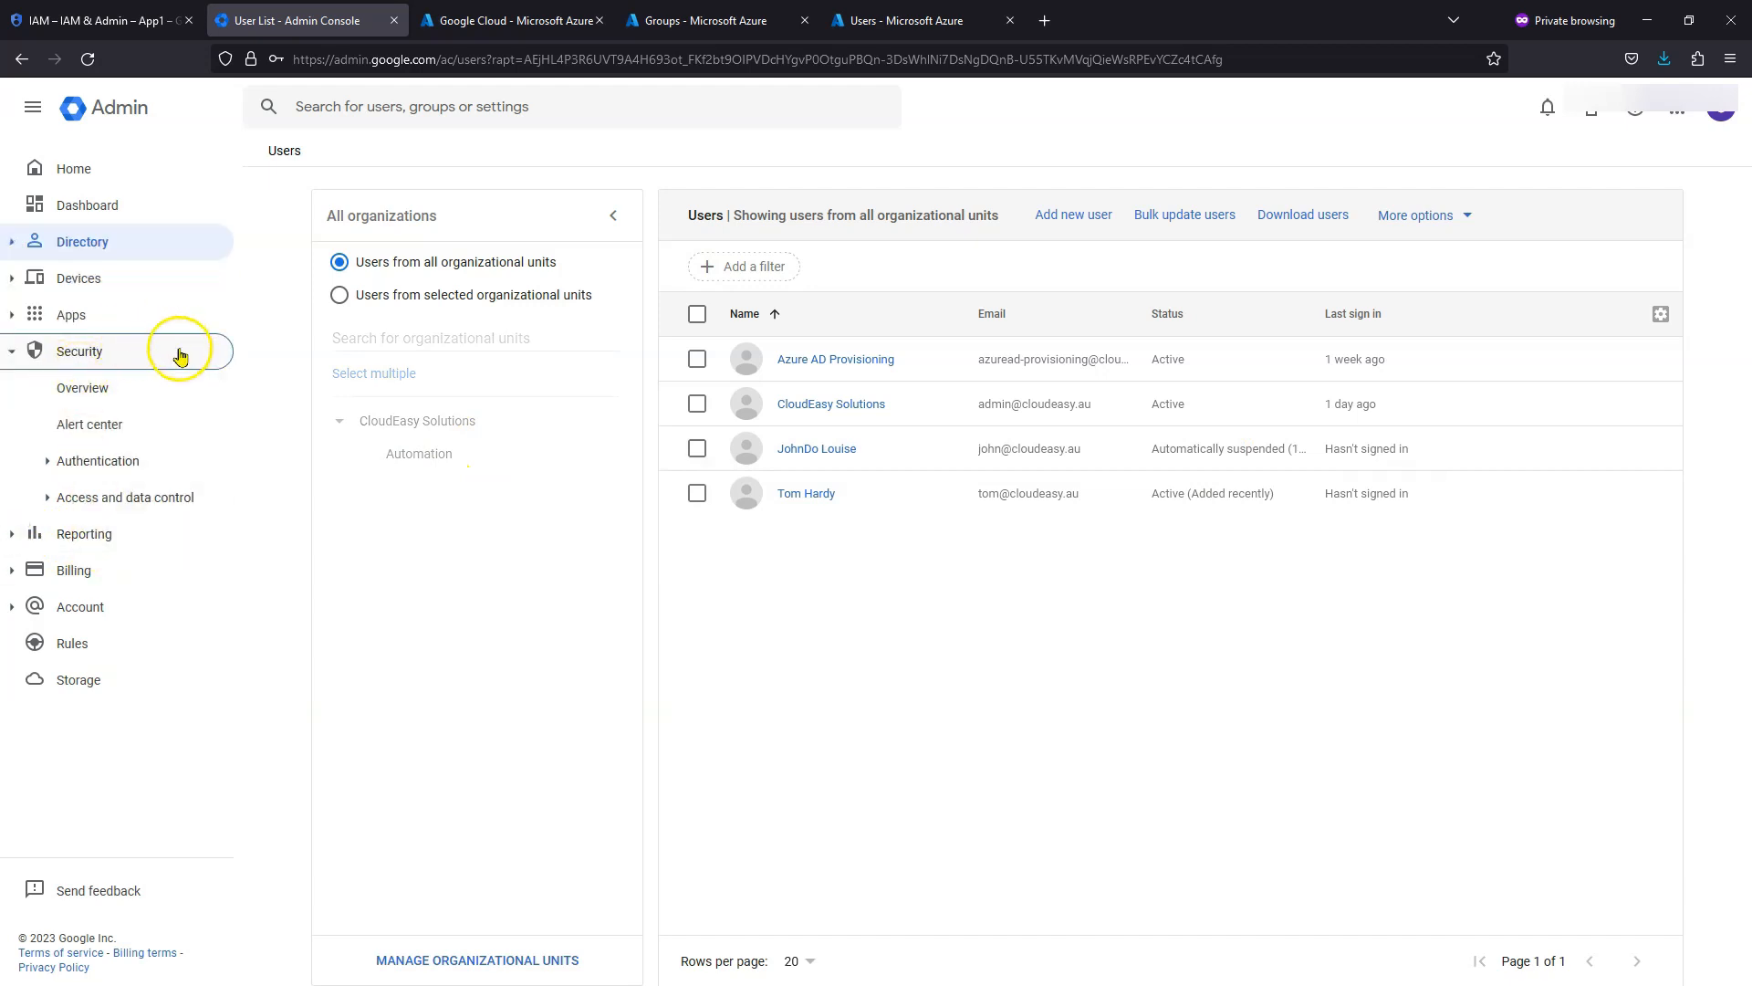
click(51, 461)
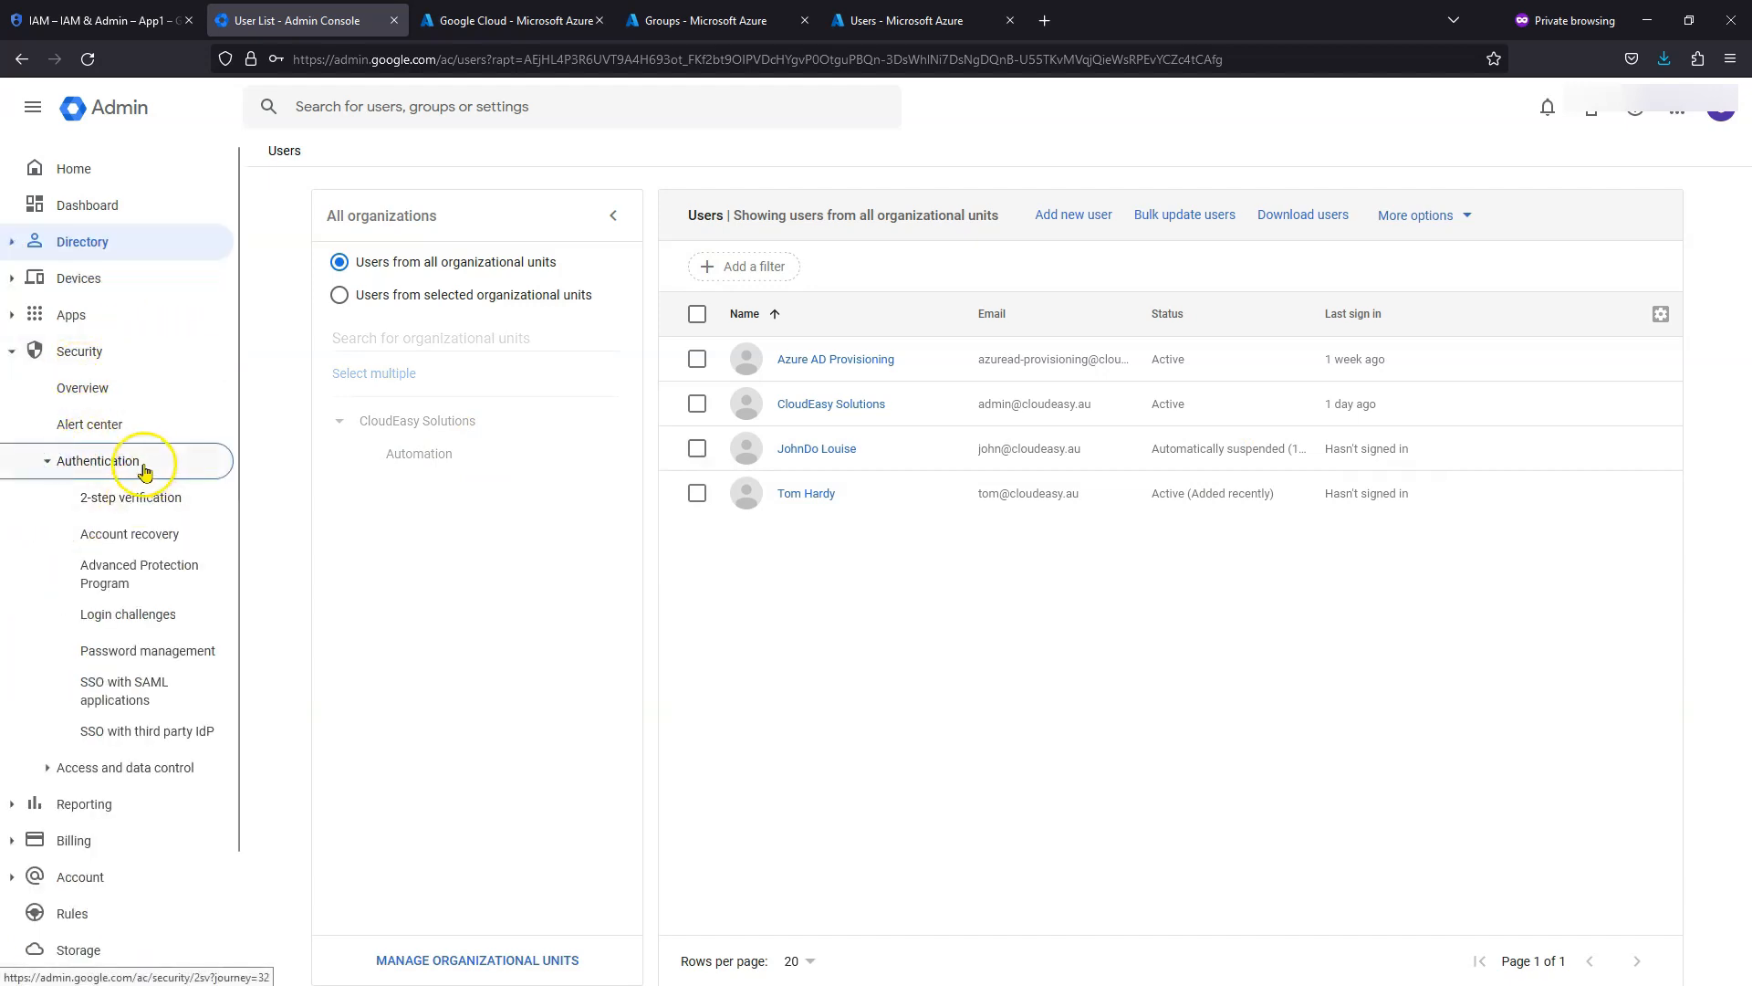
click(150, 741)
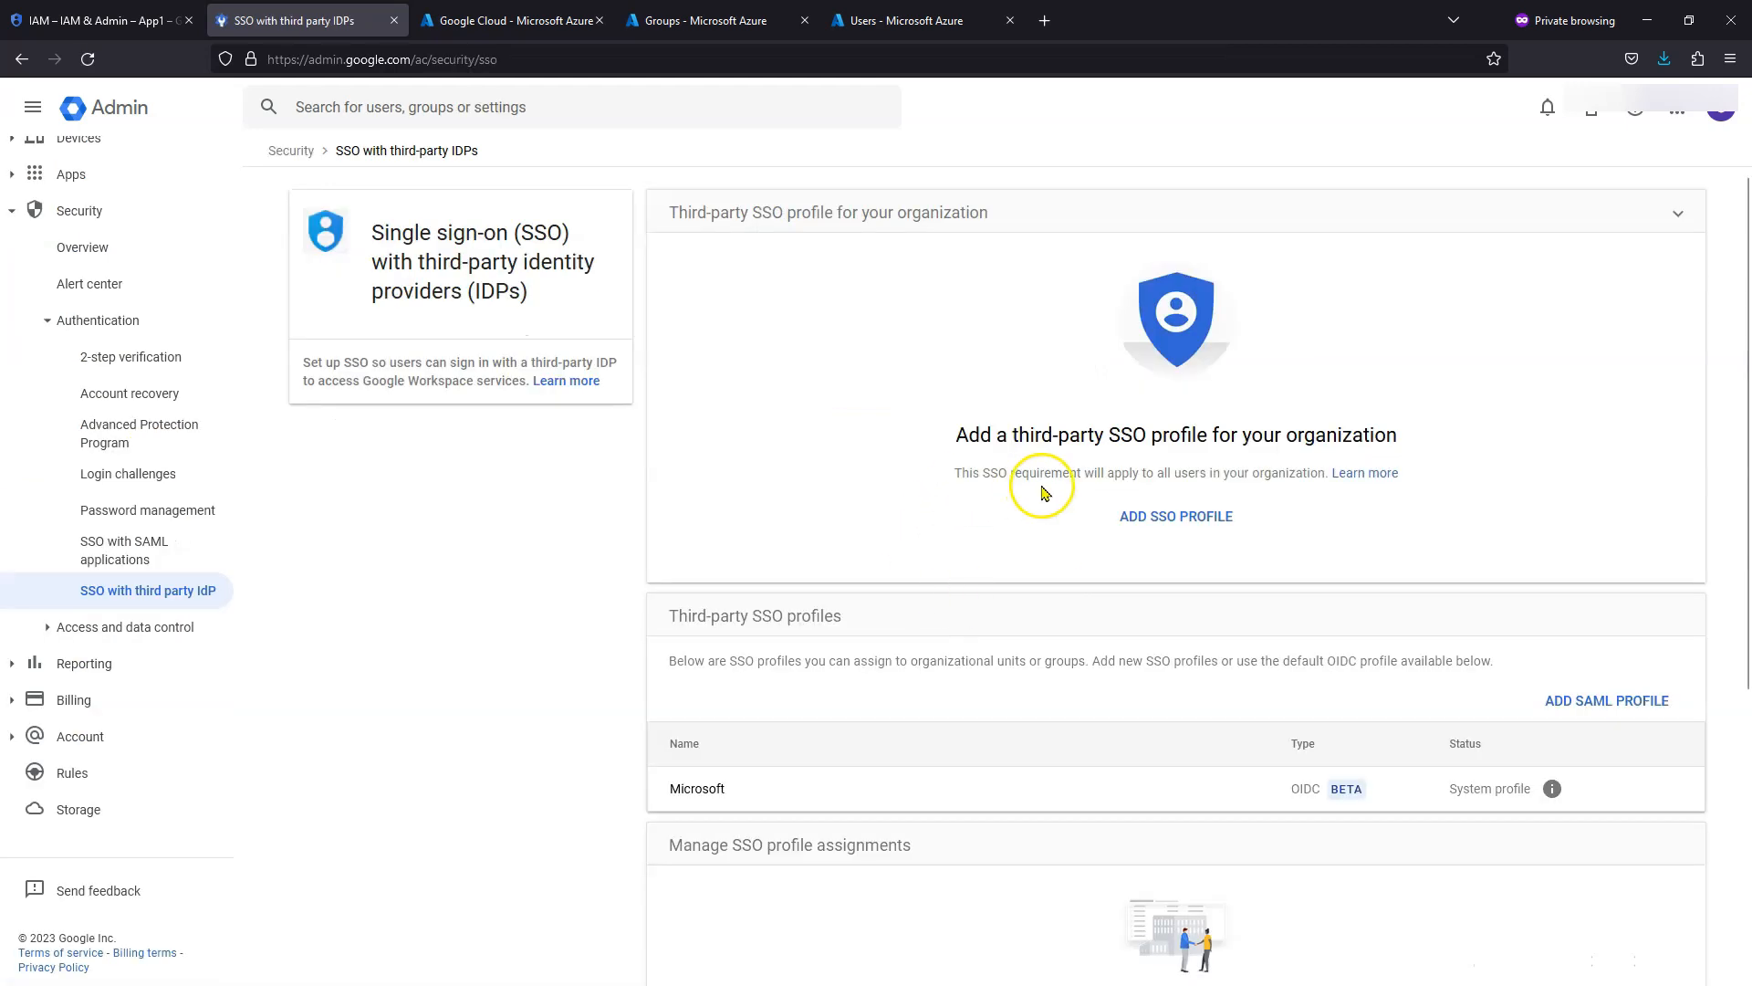
- Add an SSO profile set up with a third-party identity provider
click(1194, 518)
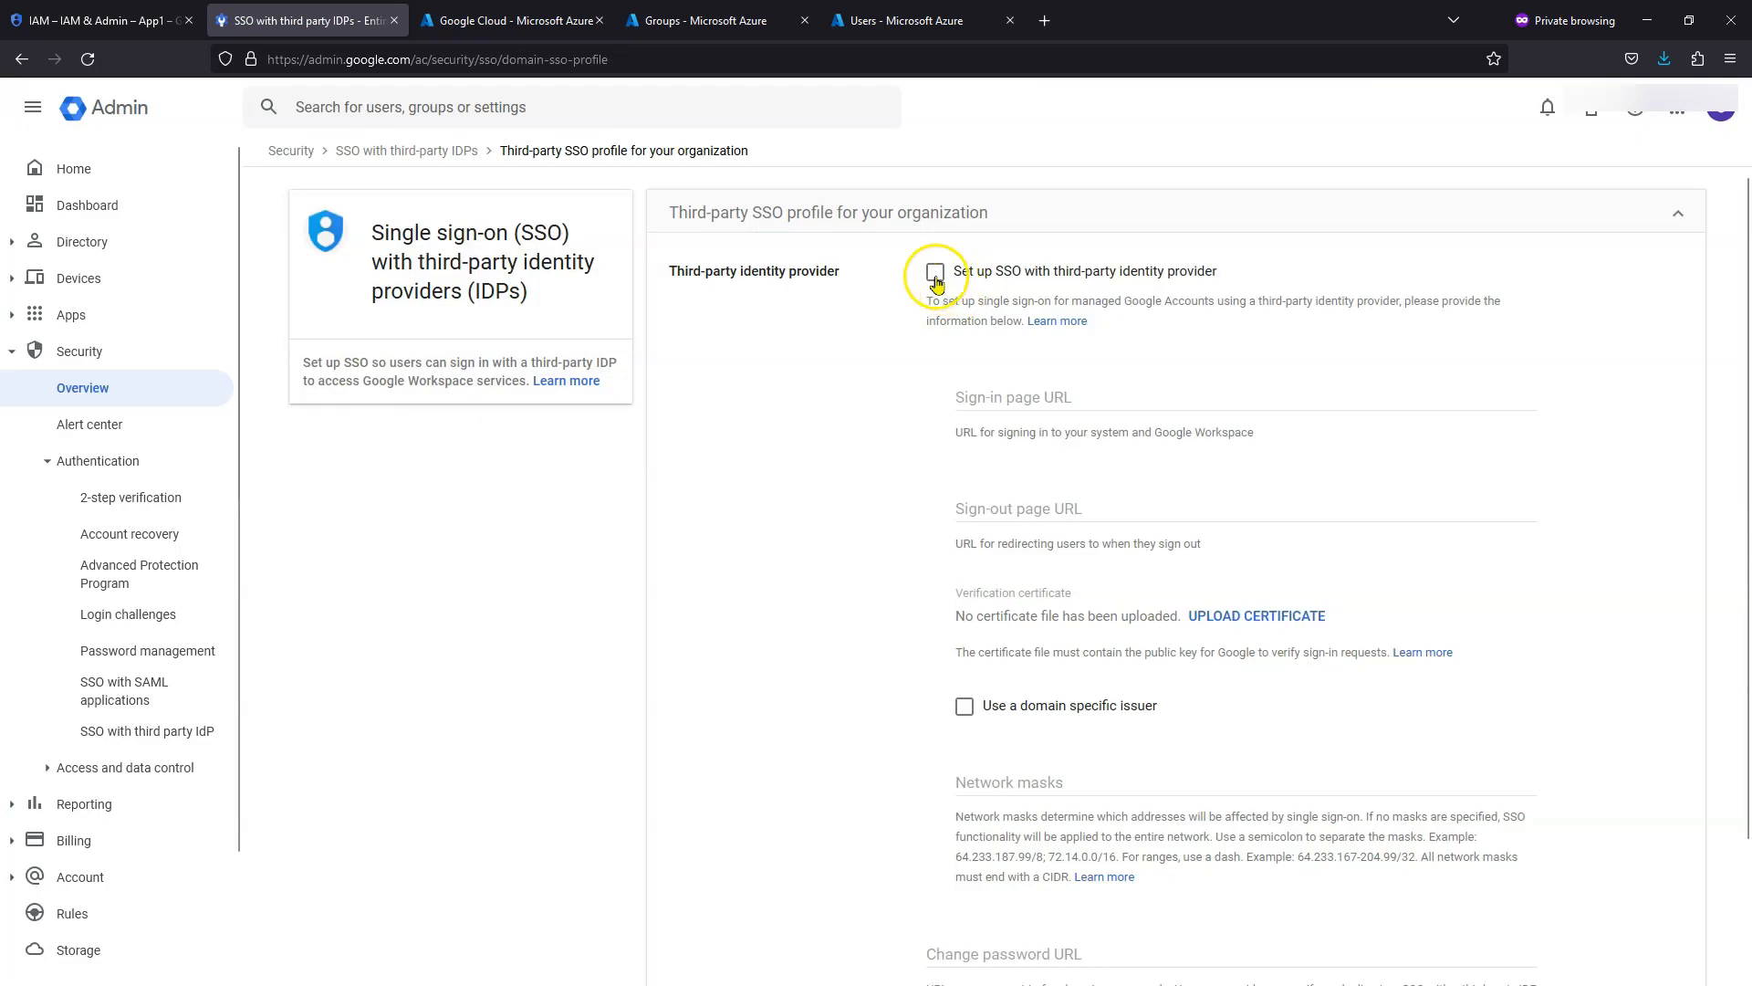
click(932, 273)
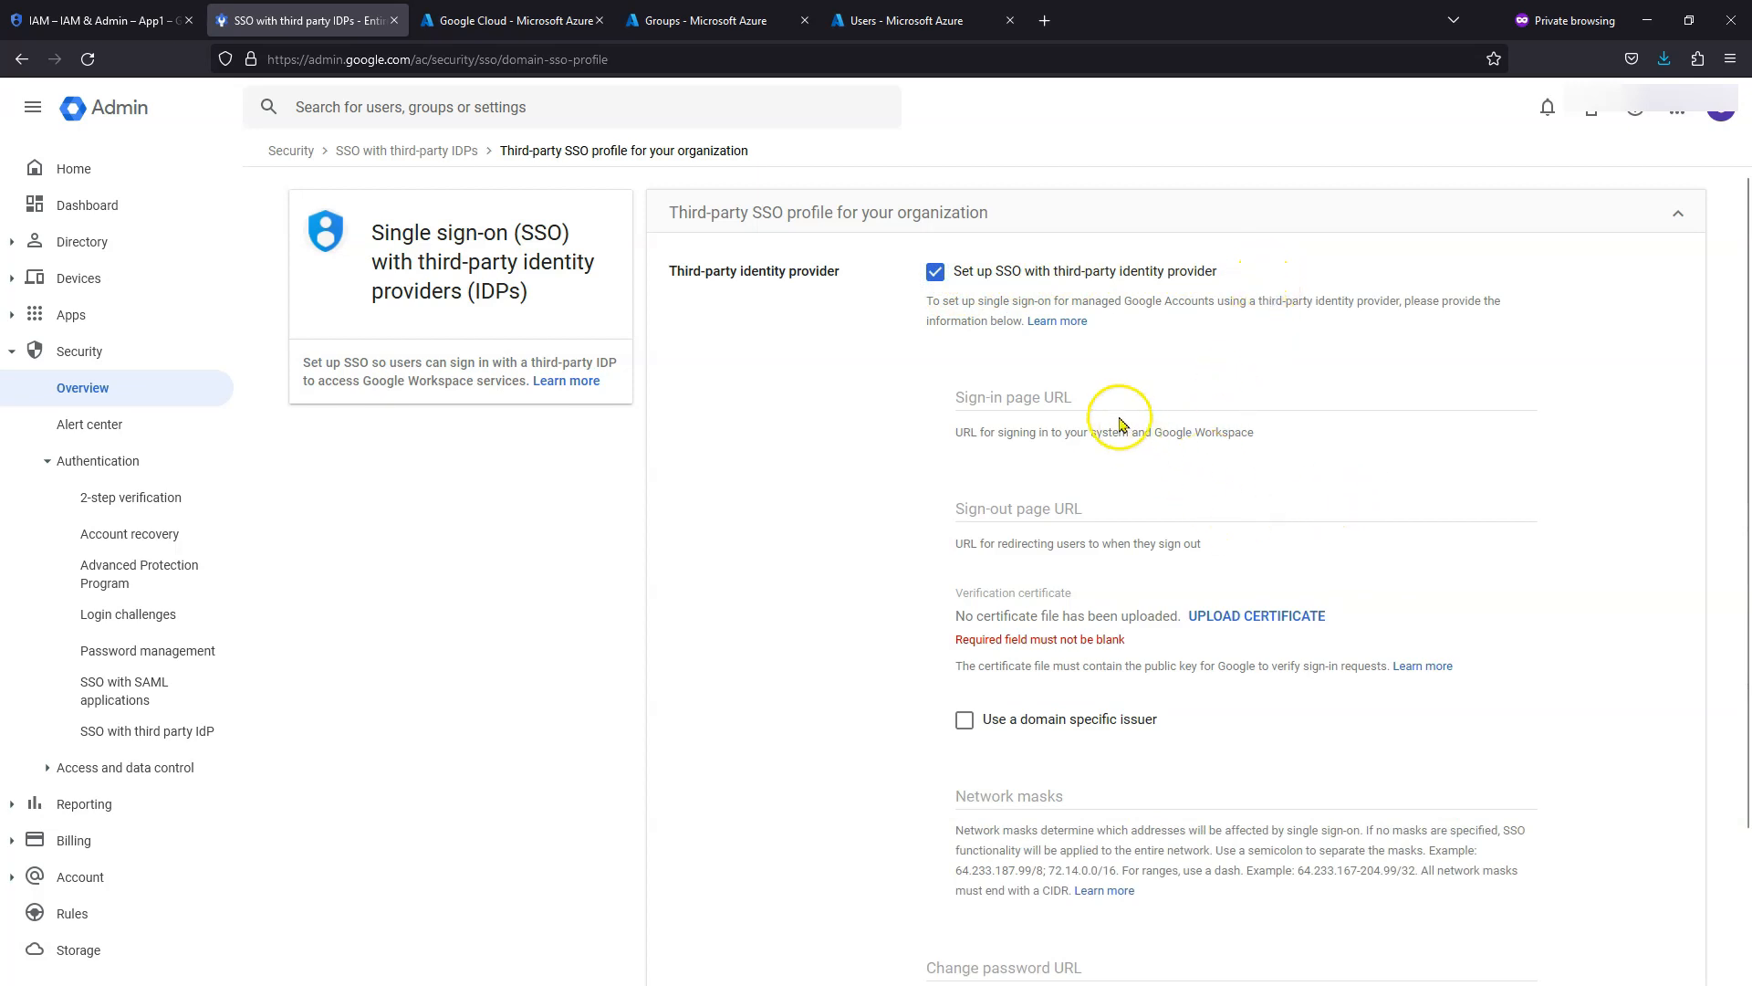
click(1010, 401)
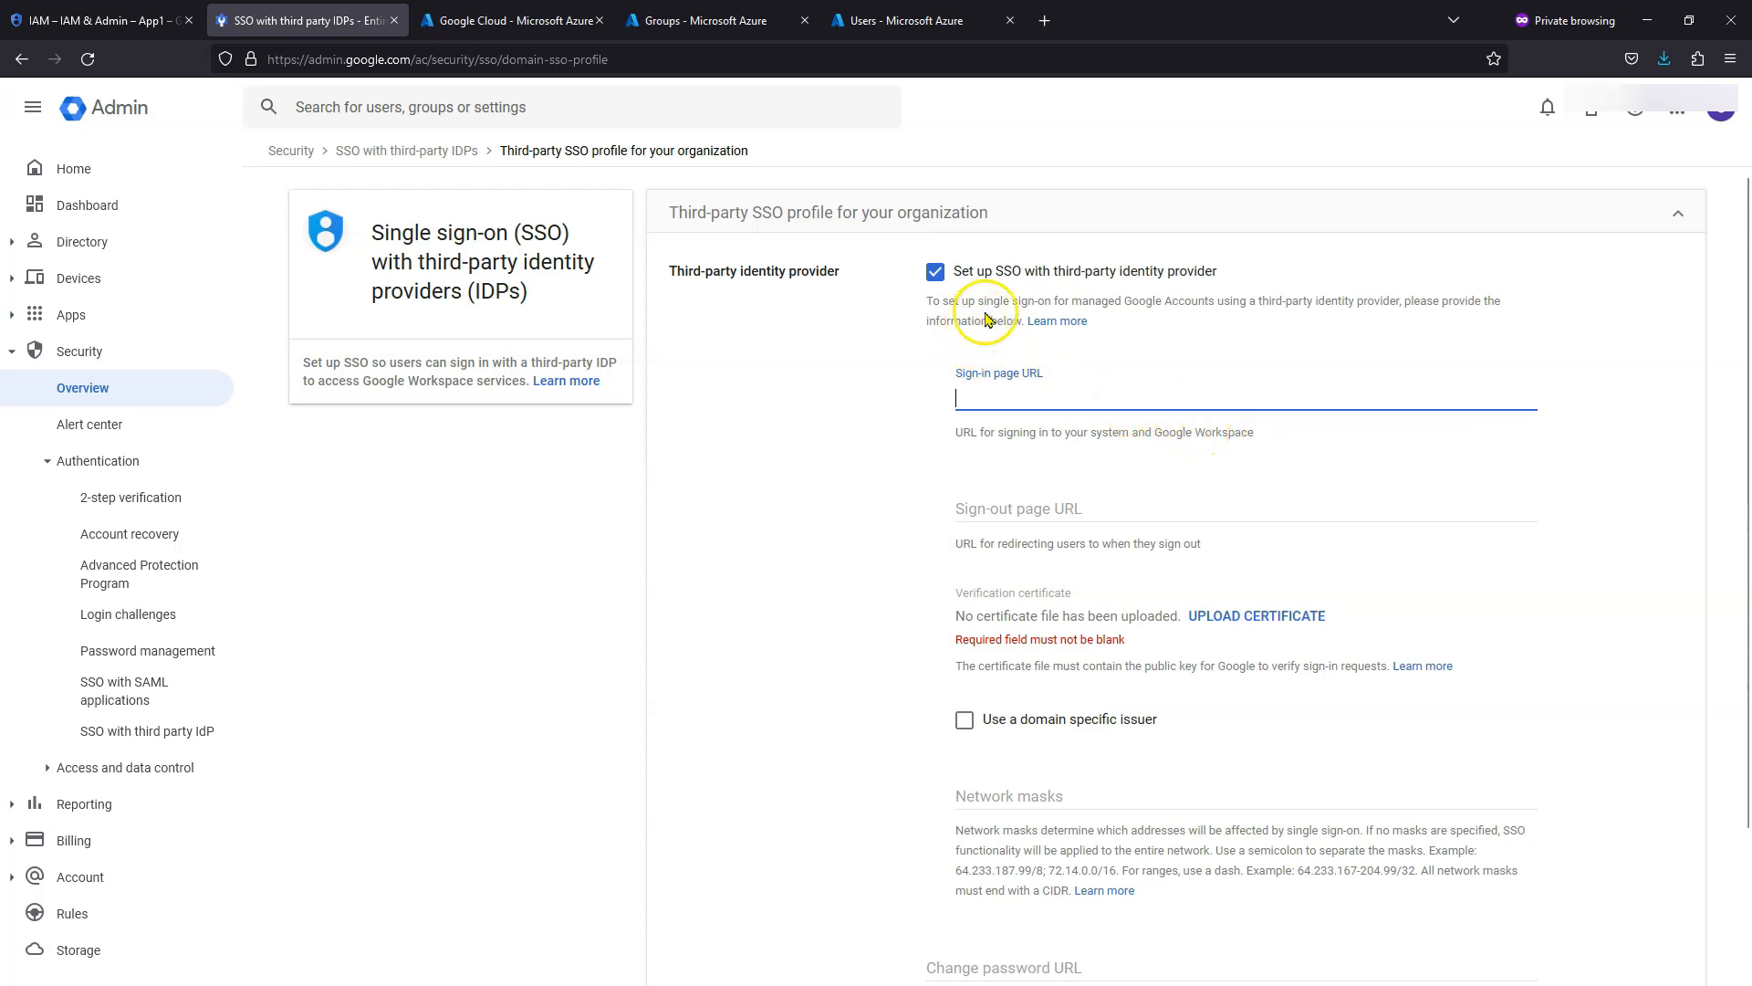
- Copy the Azure Login URL and paste it into the Sign-in page URL field
click(511, 23)
scroll(1357, 727, down, 5)
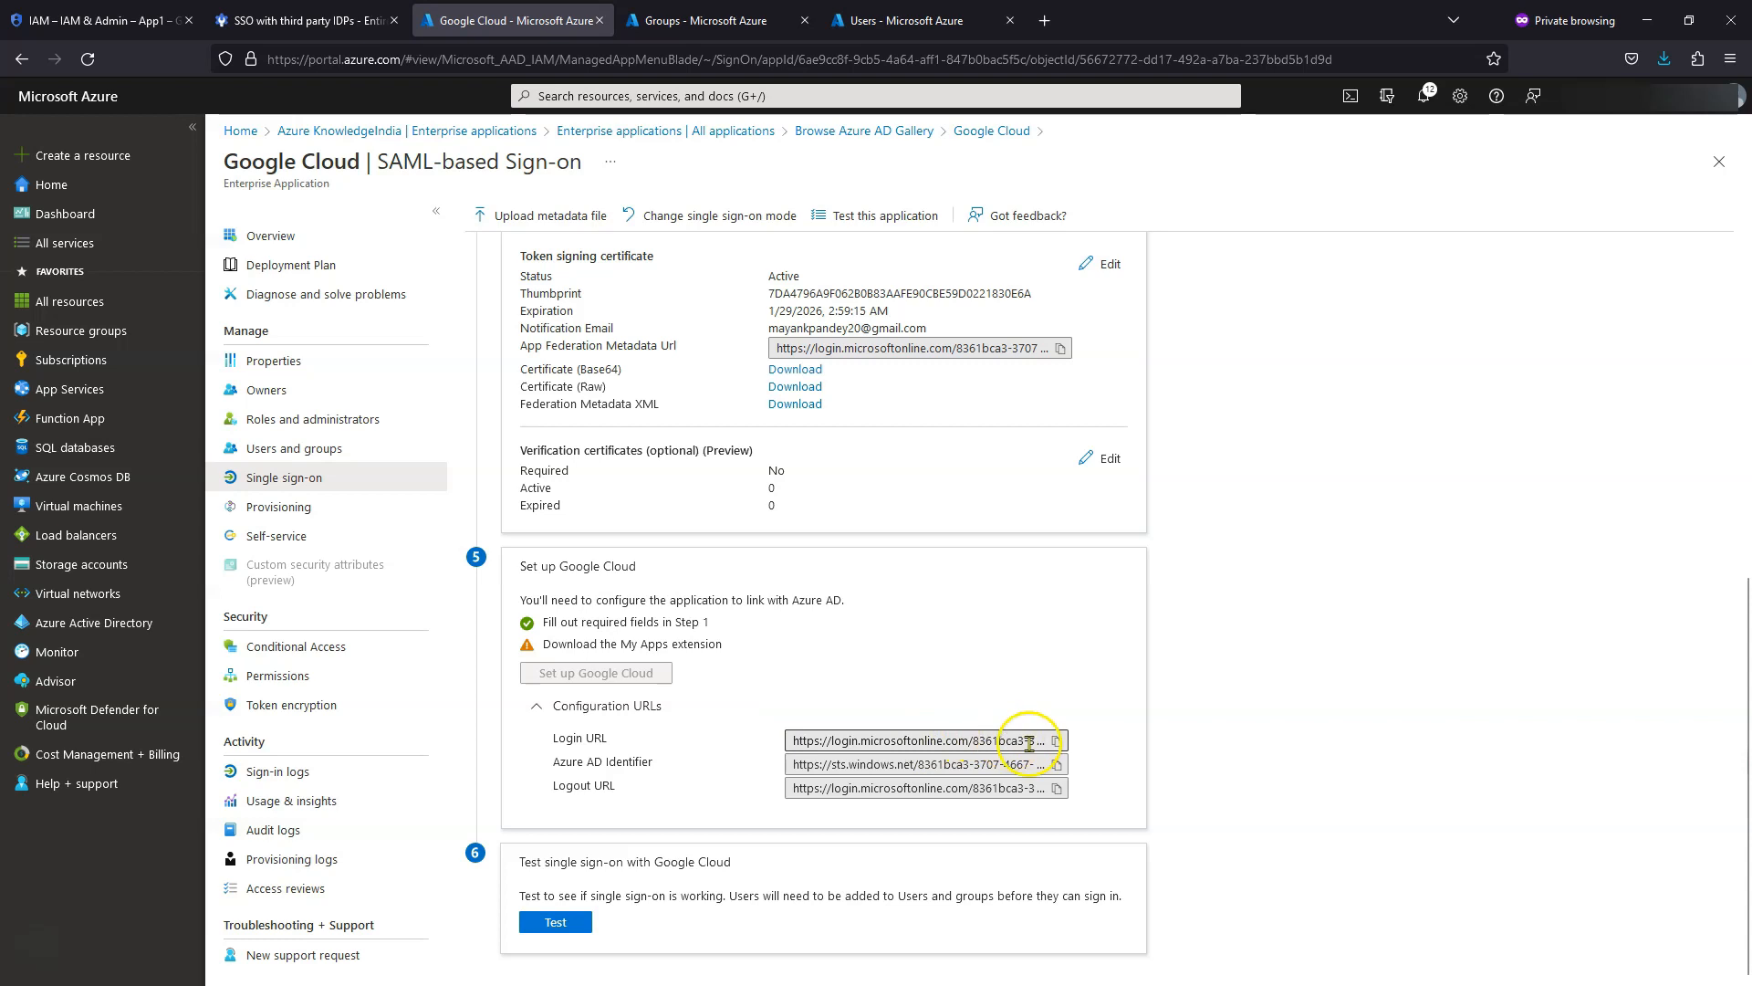
click(1057, 741)
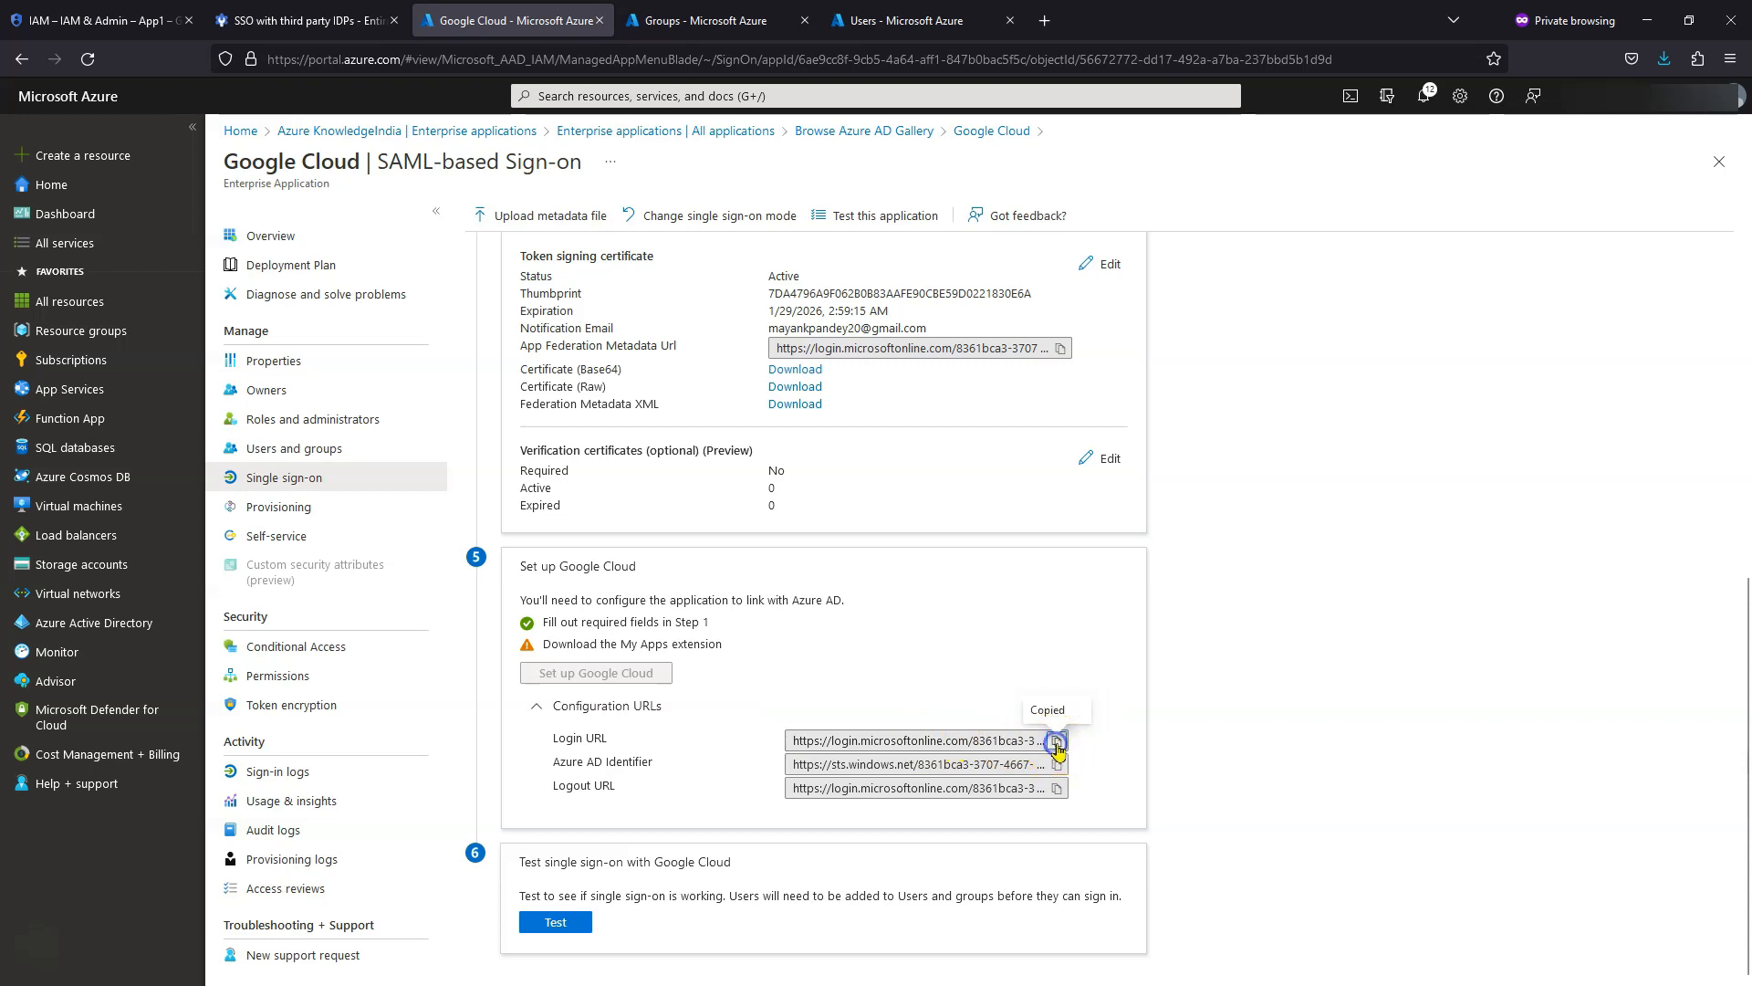
click(301, 20)
click(1186, 398)
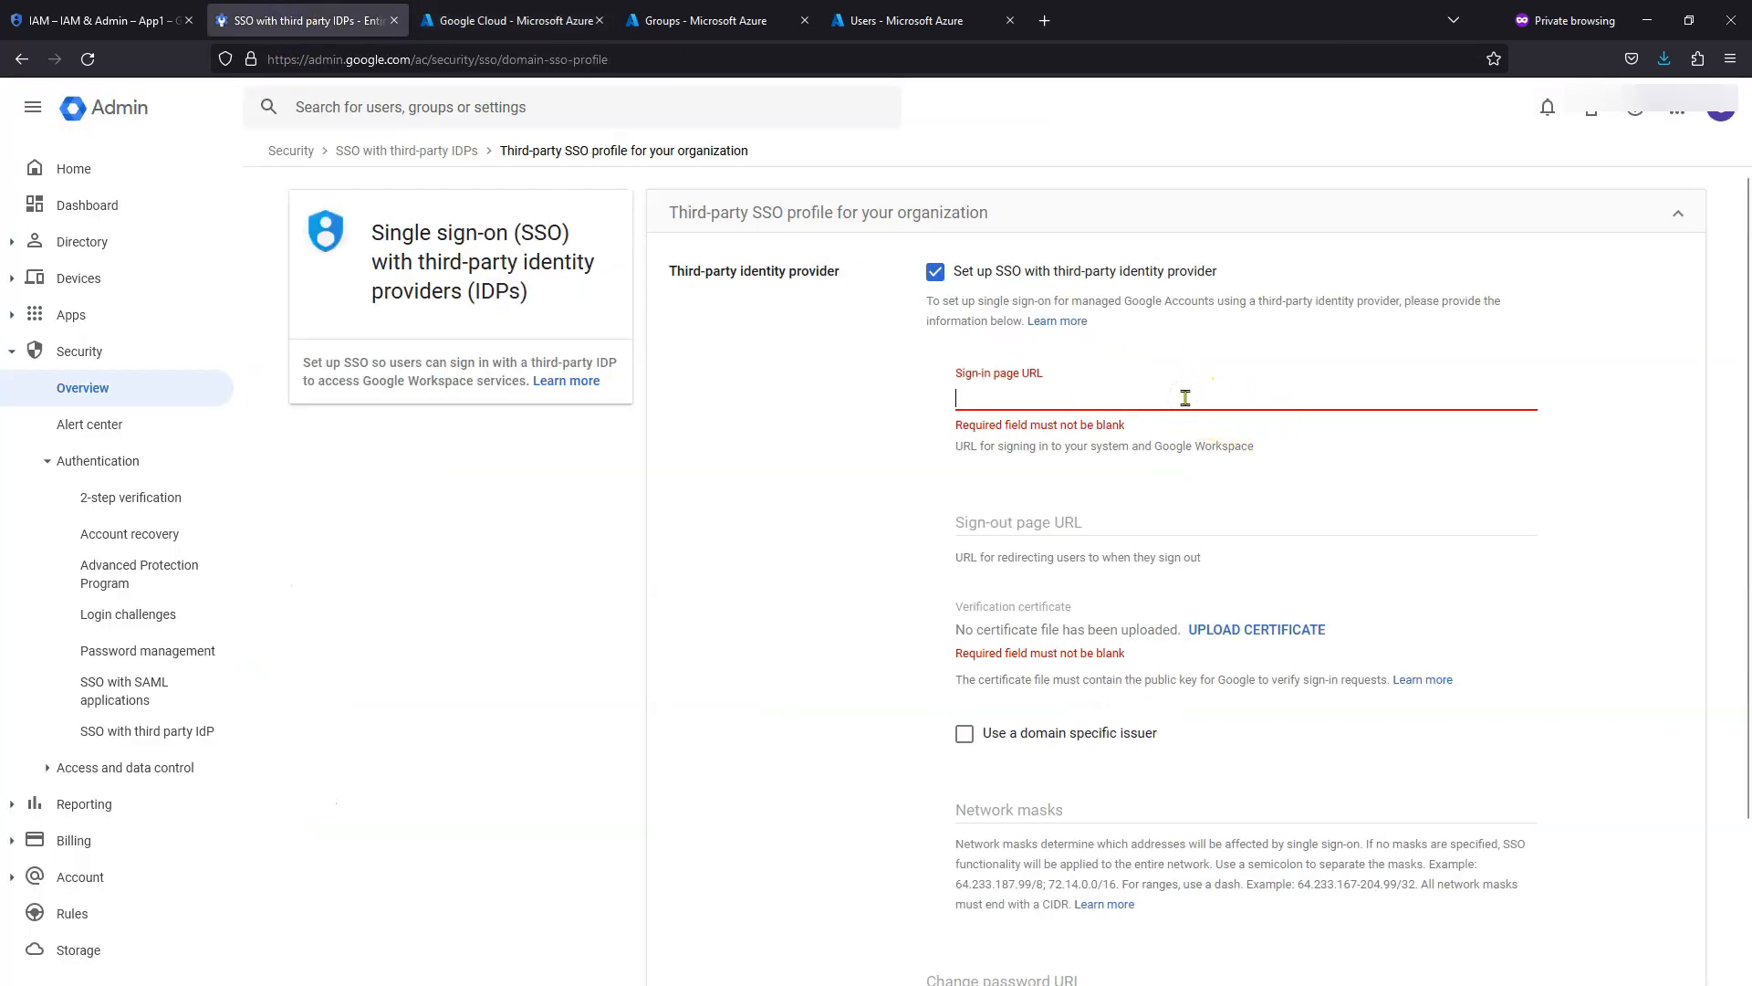
key(ctrl+v)
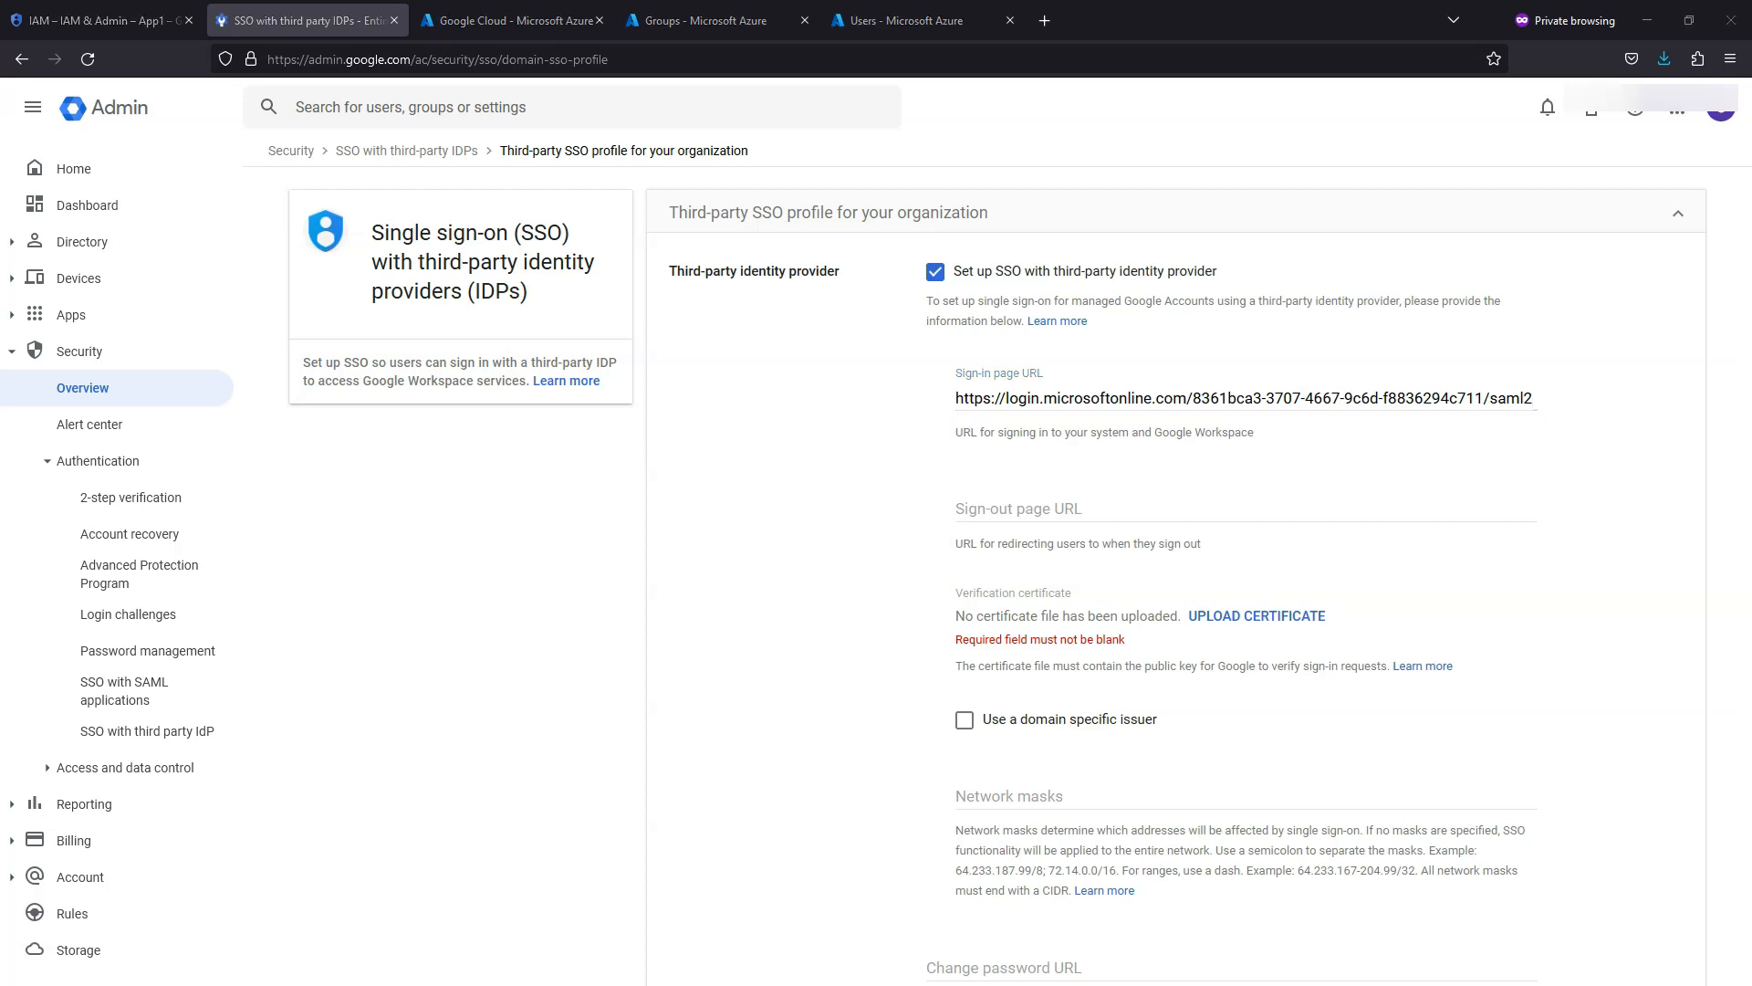
- Paste the Azure sign-out and change-password URLs and upload the Azure signing certificate
click(1041, 505)
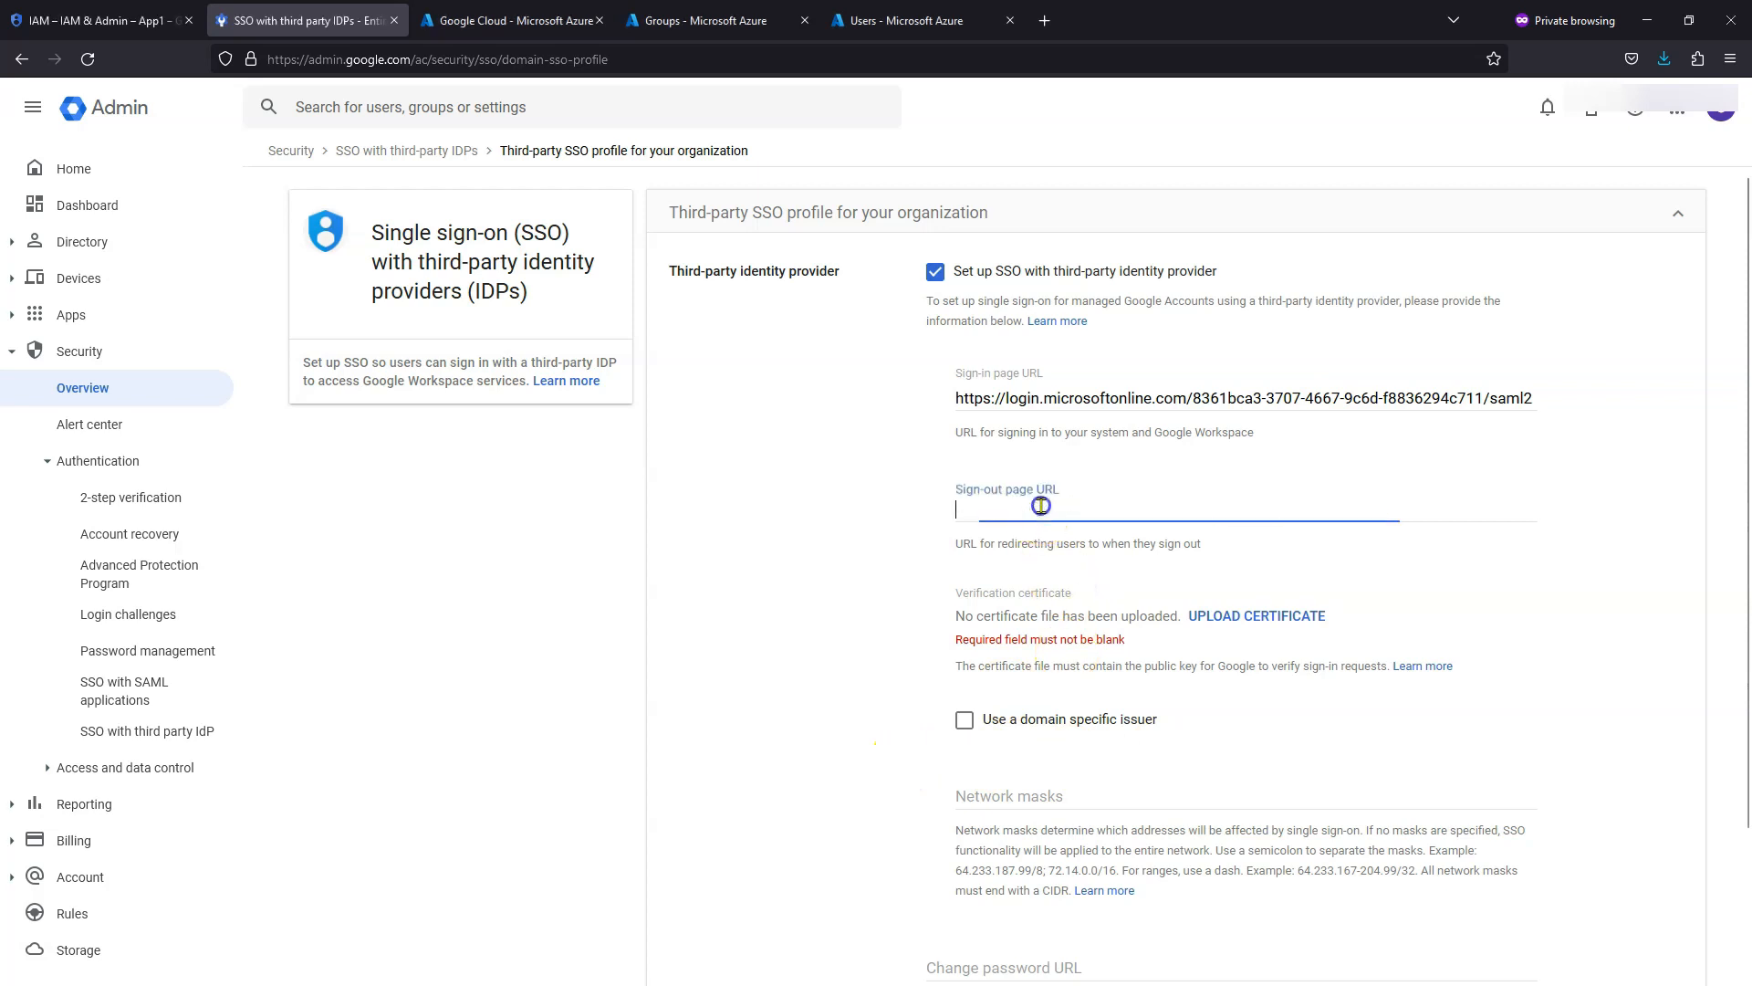
key(ctrl+v)
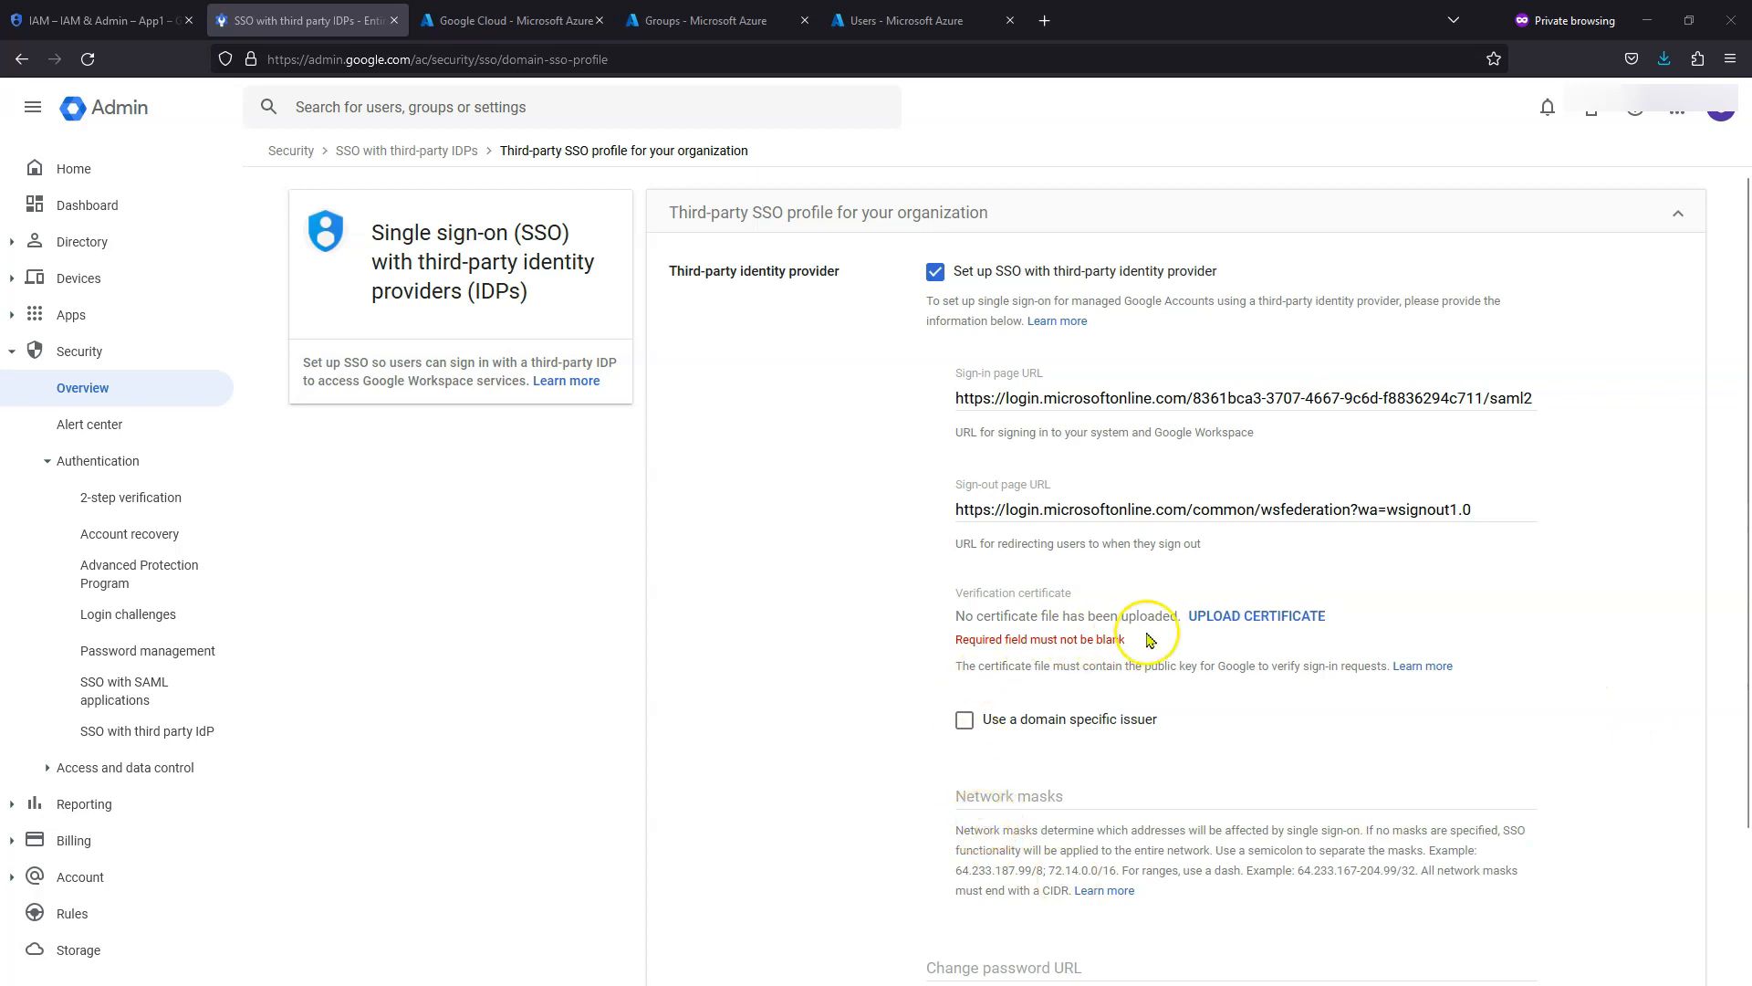
scroll(1159, 671, down, 2)
click(1075, 789)
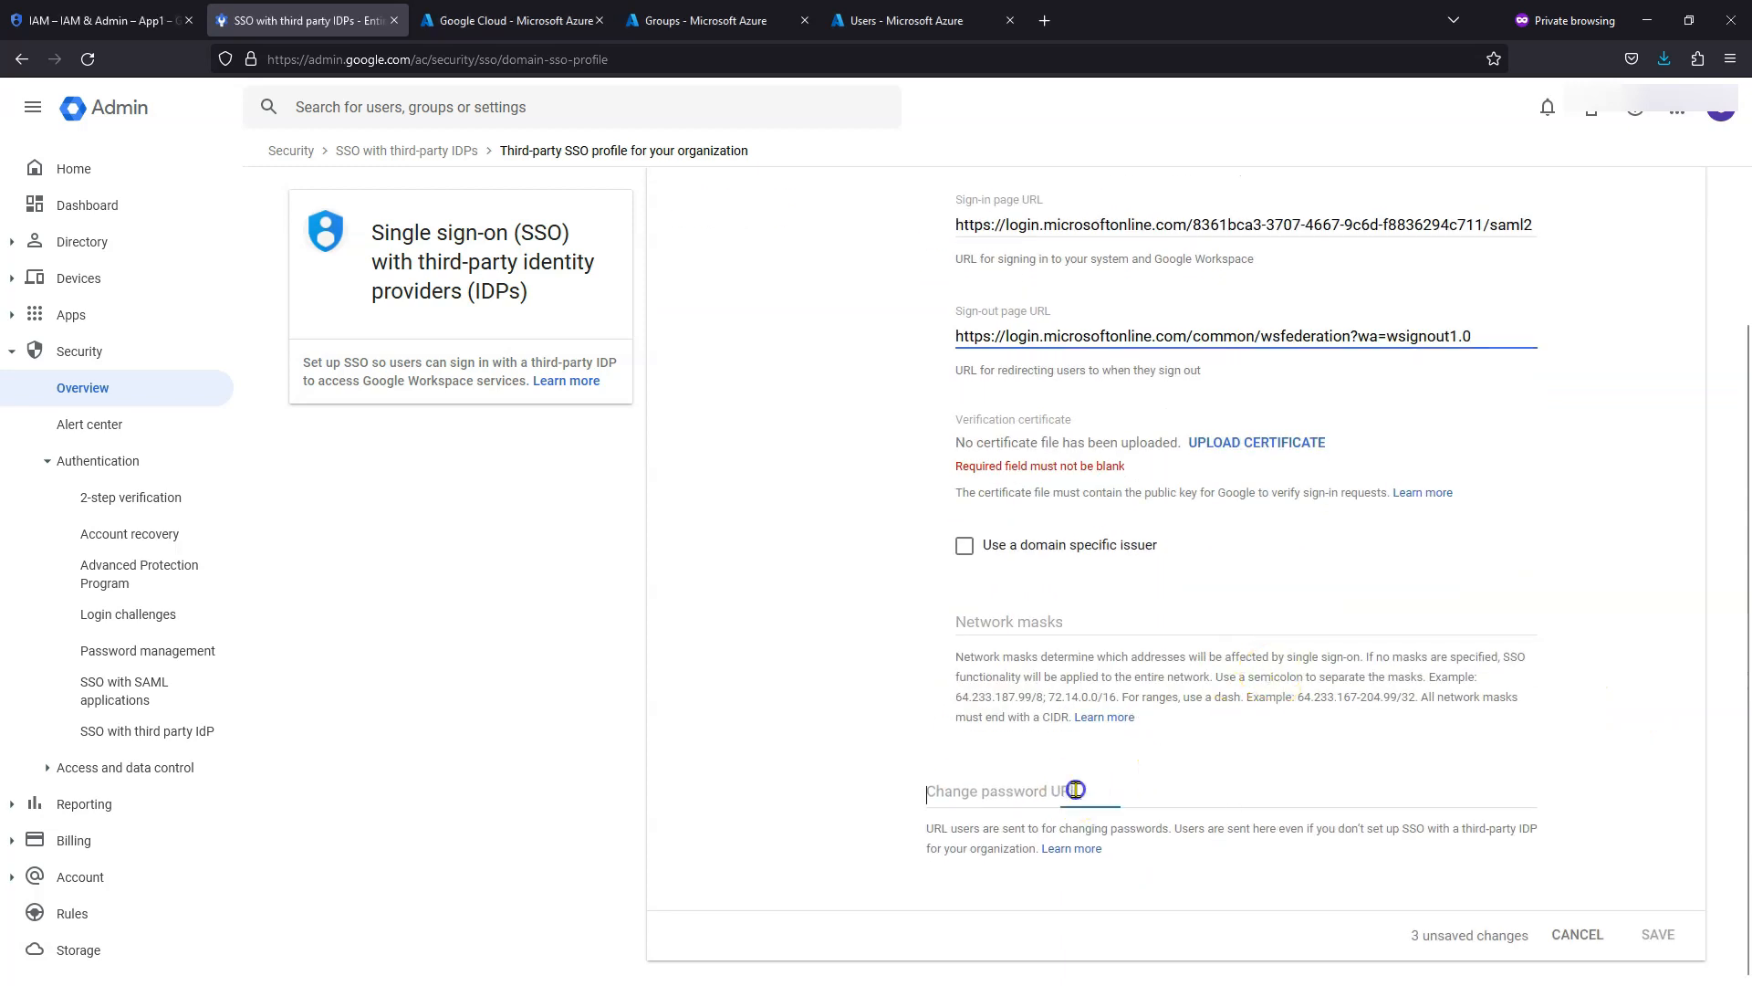
key(ctrl+v)
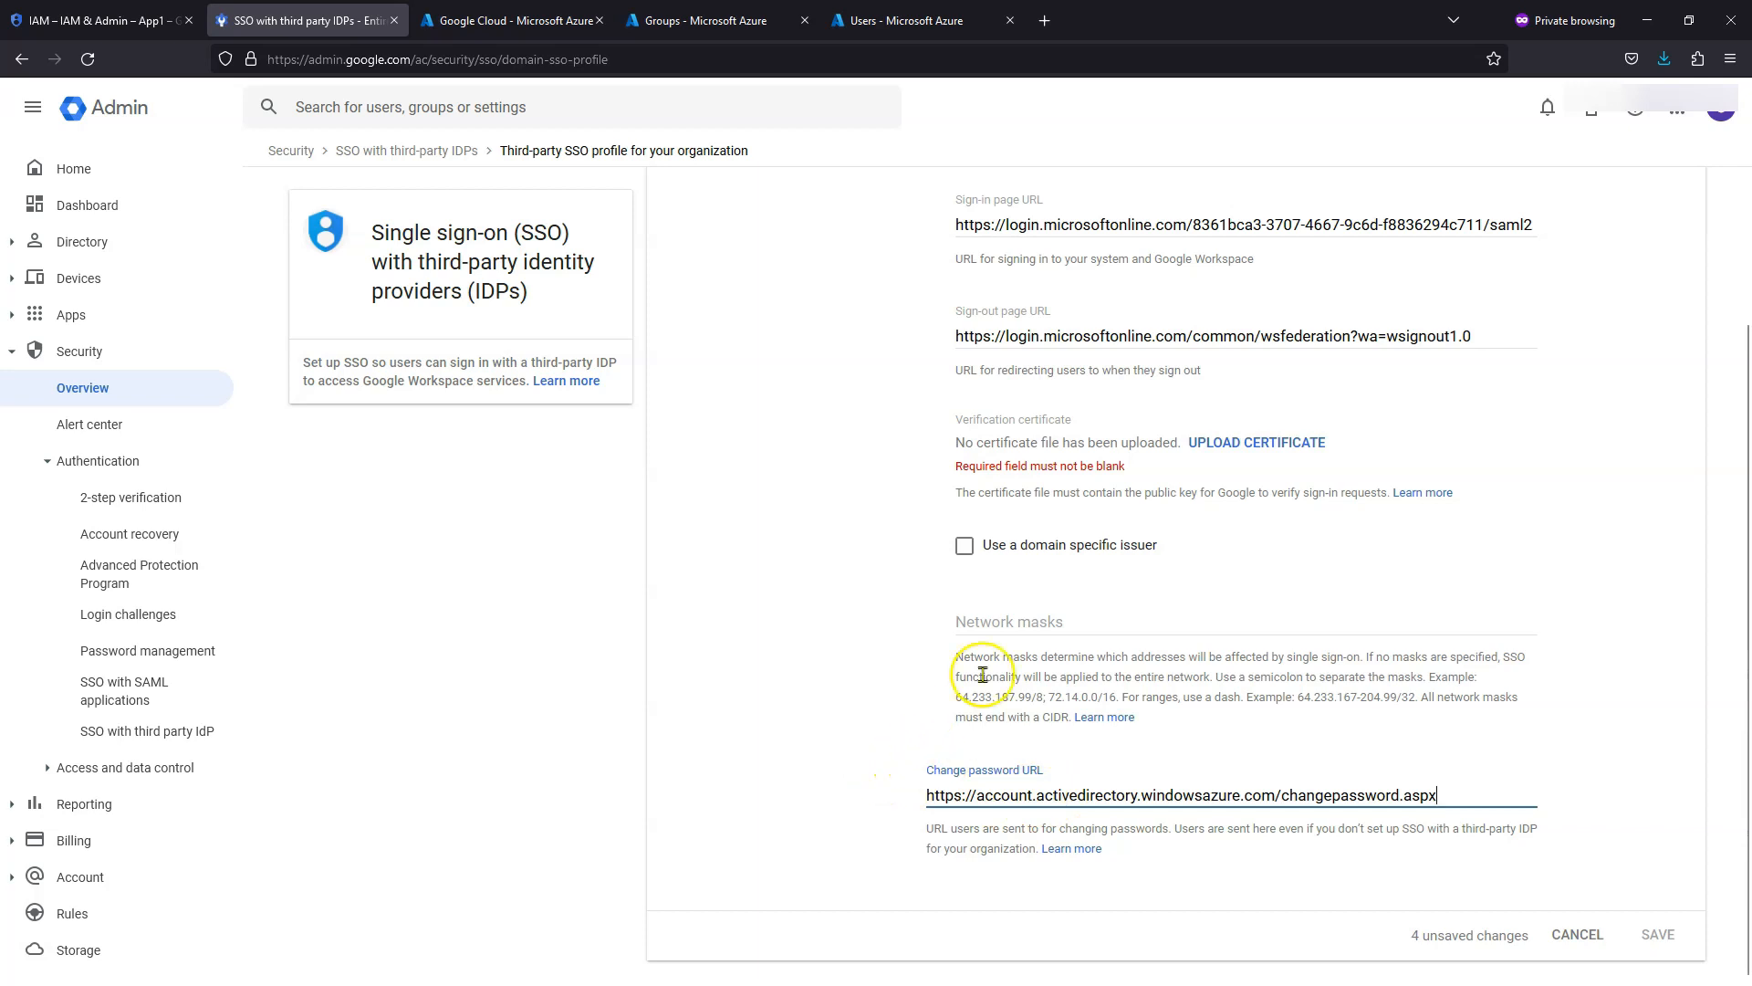
click(1236, 445)
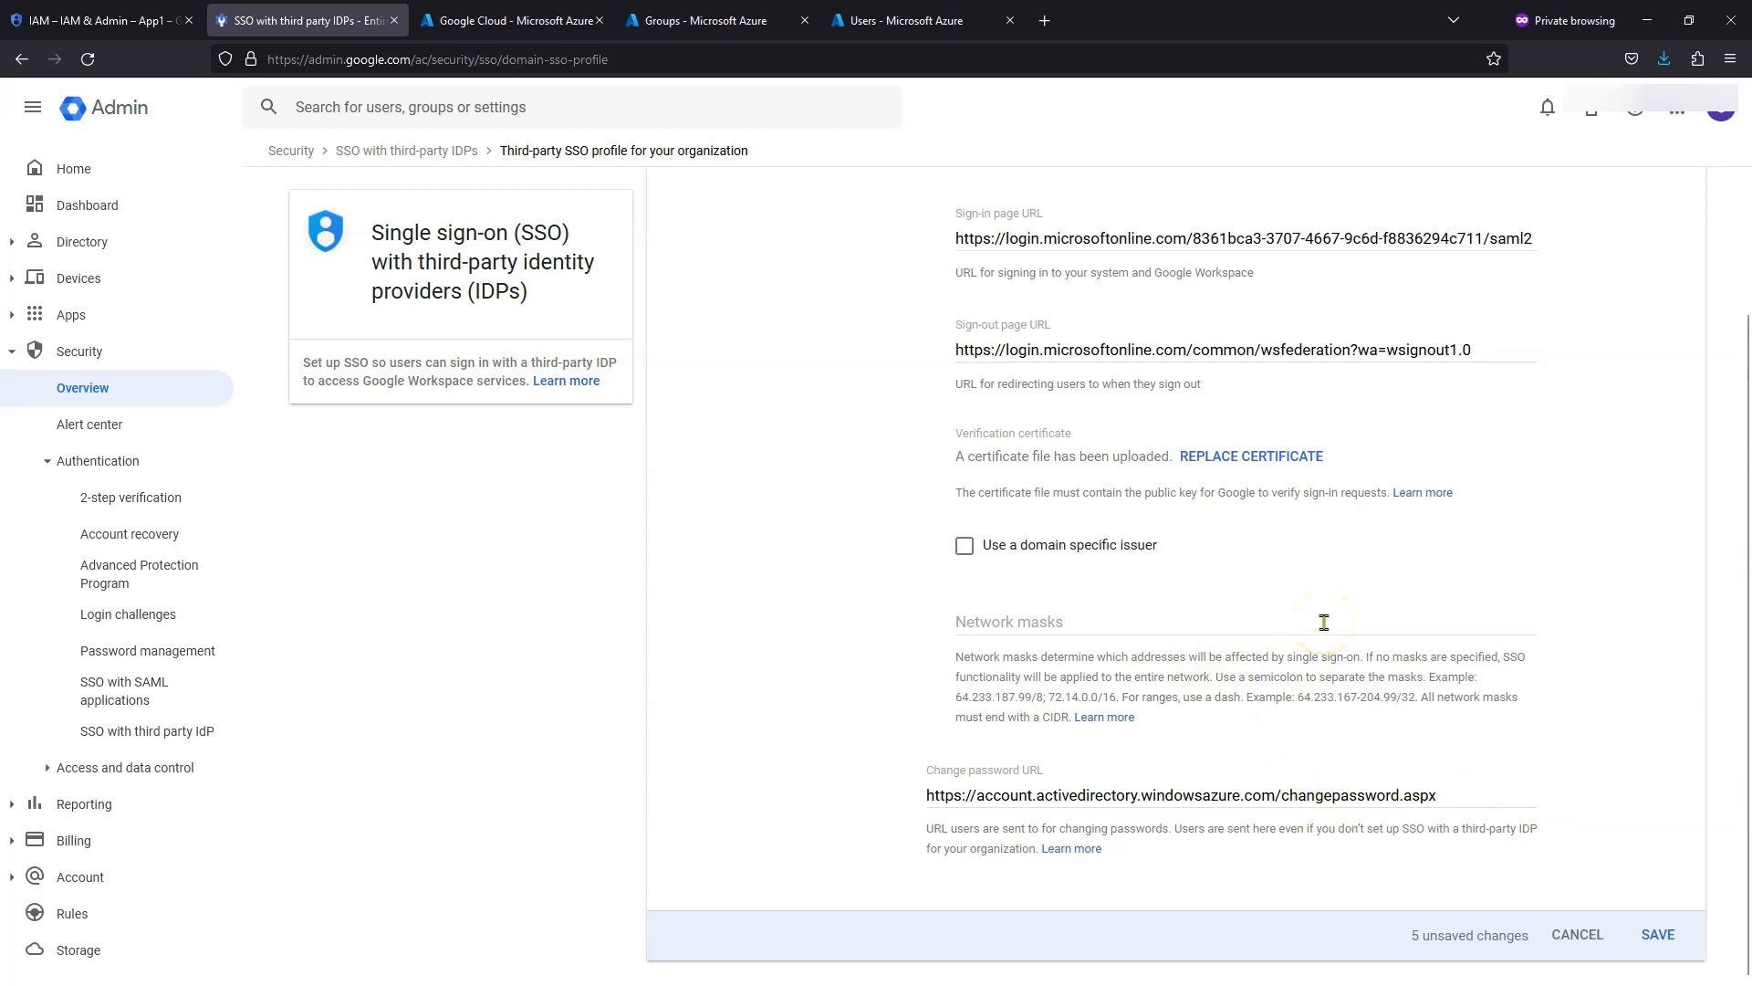
- Save the third-party SSO profile and review its Azure sign-in, sign-out and change-password URLs
click(1658, 934)
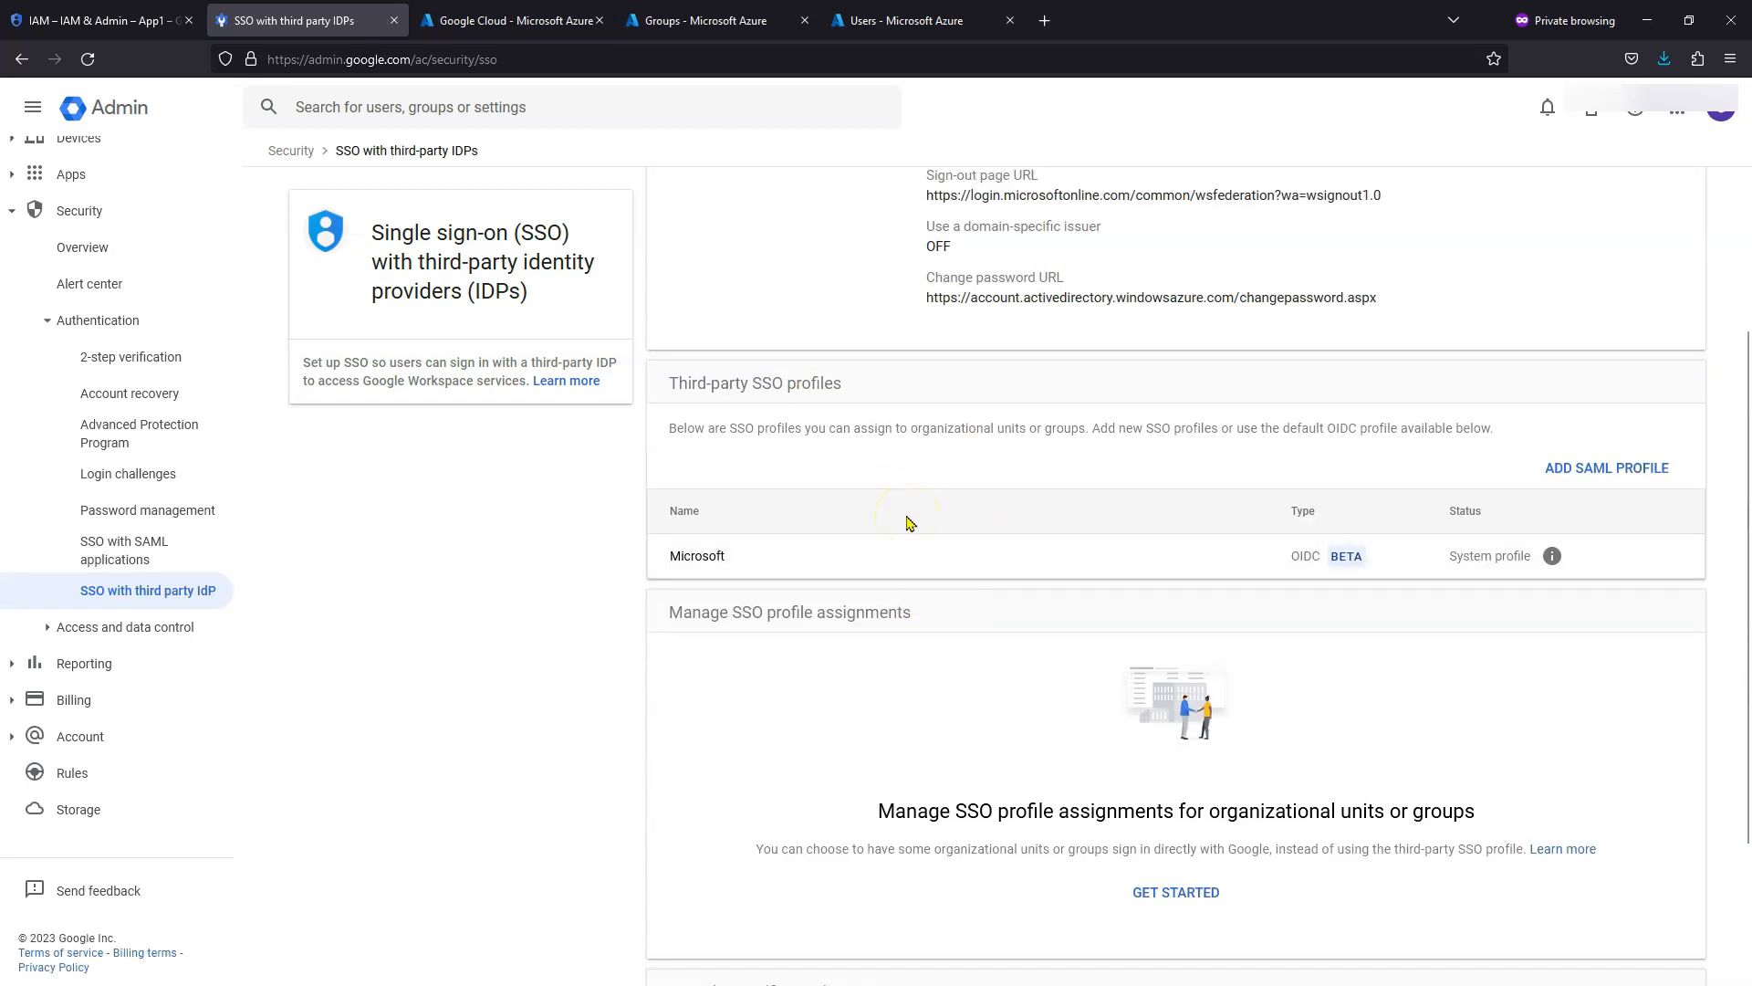
scroll(1004, 493, up, 3)
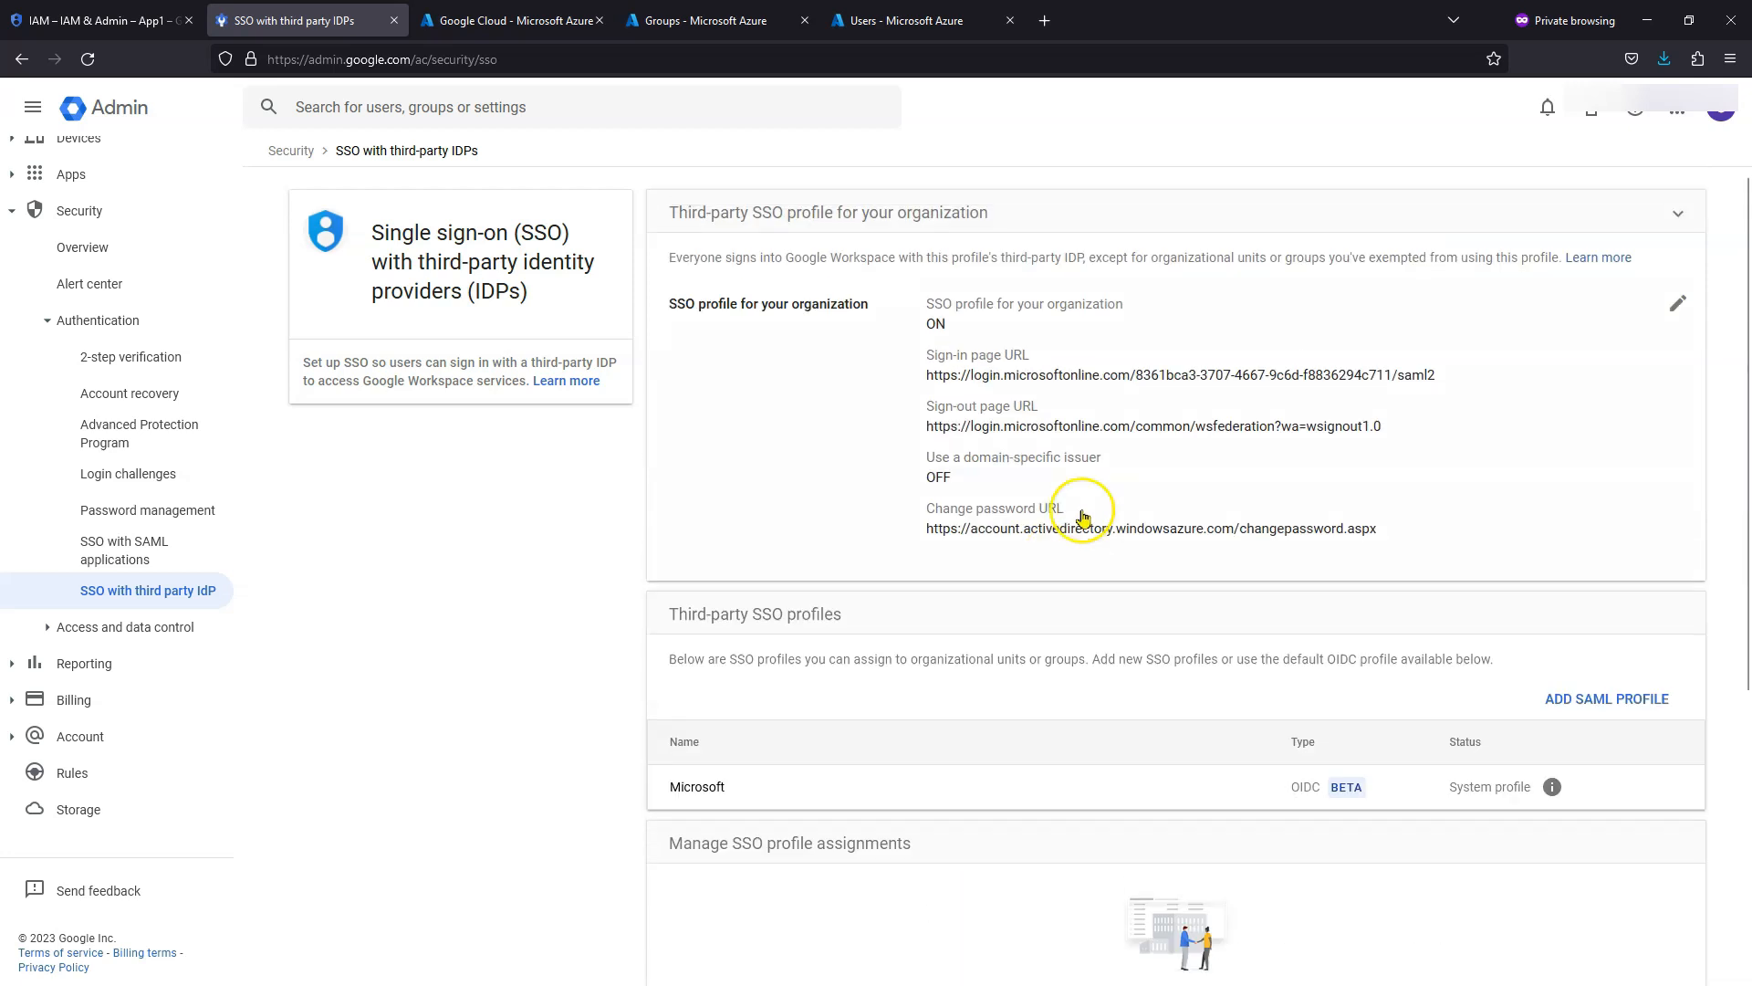
scroll(922, 472, down, 4)
scroll(1249, 589, up, 4)
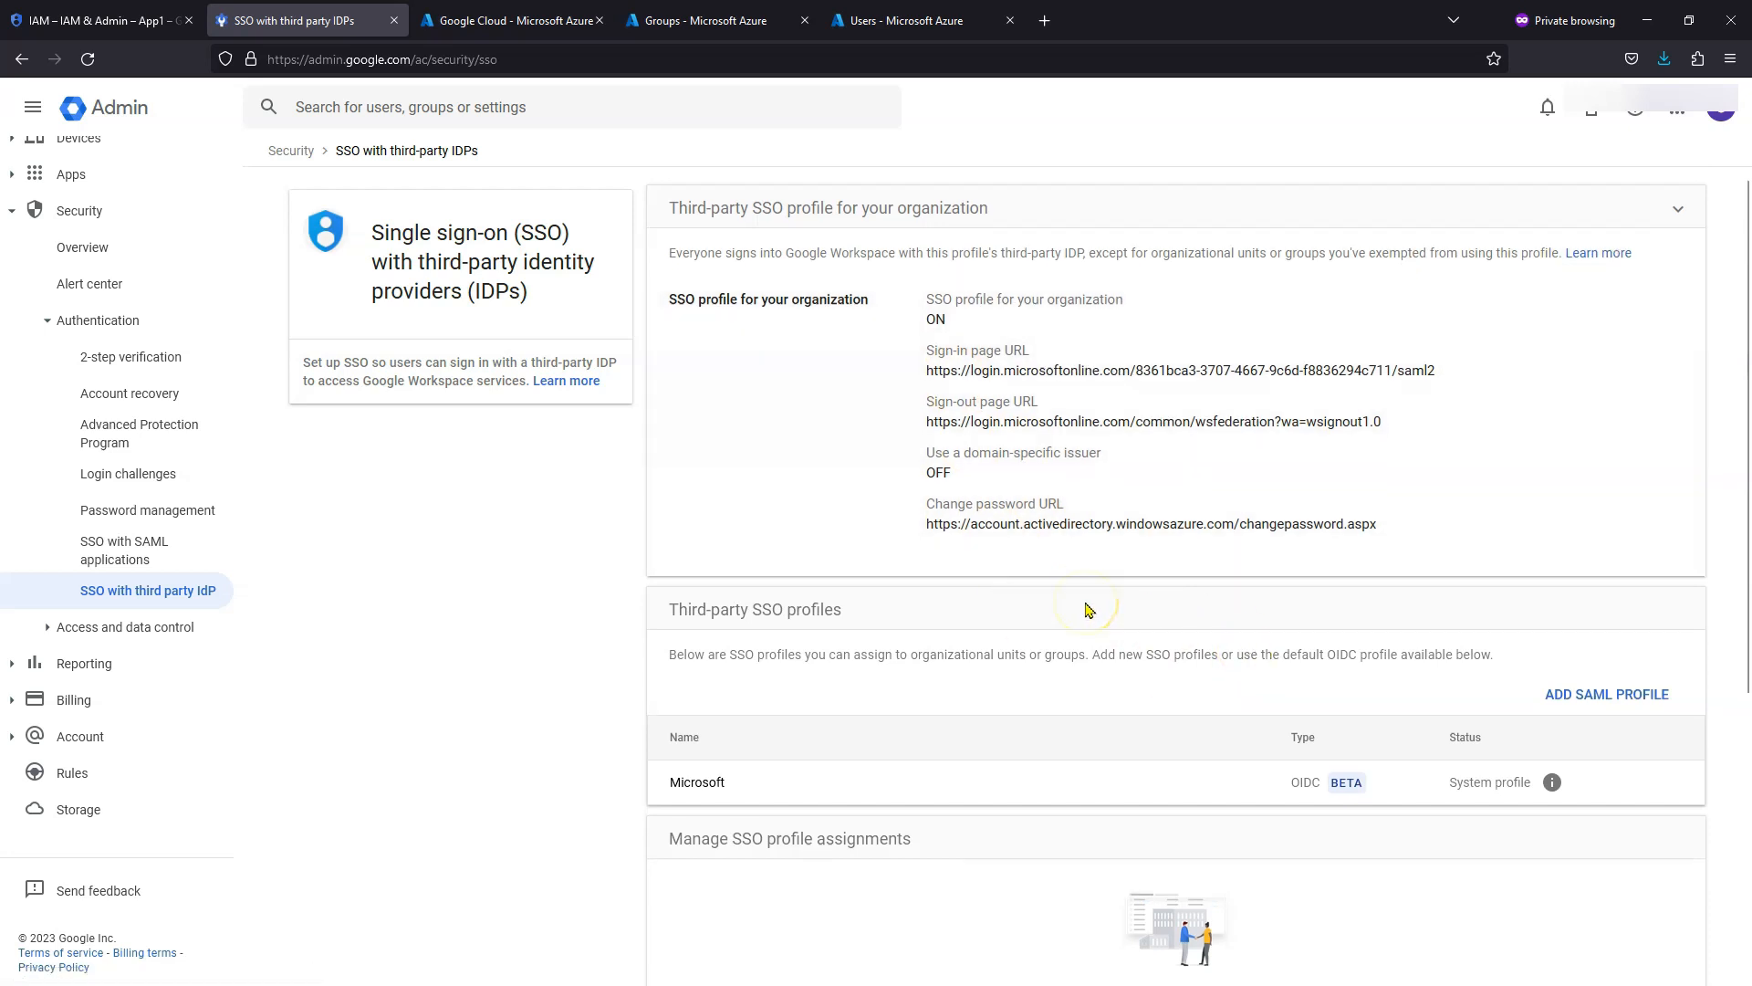
scroll(1088, 608, down, 3)
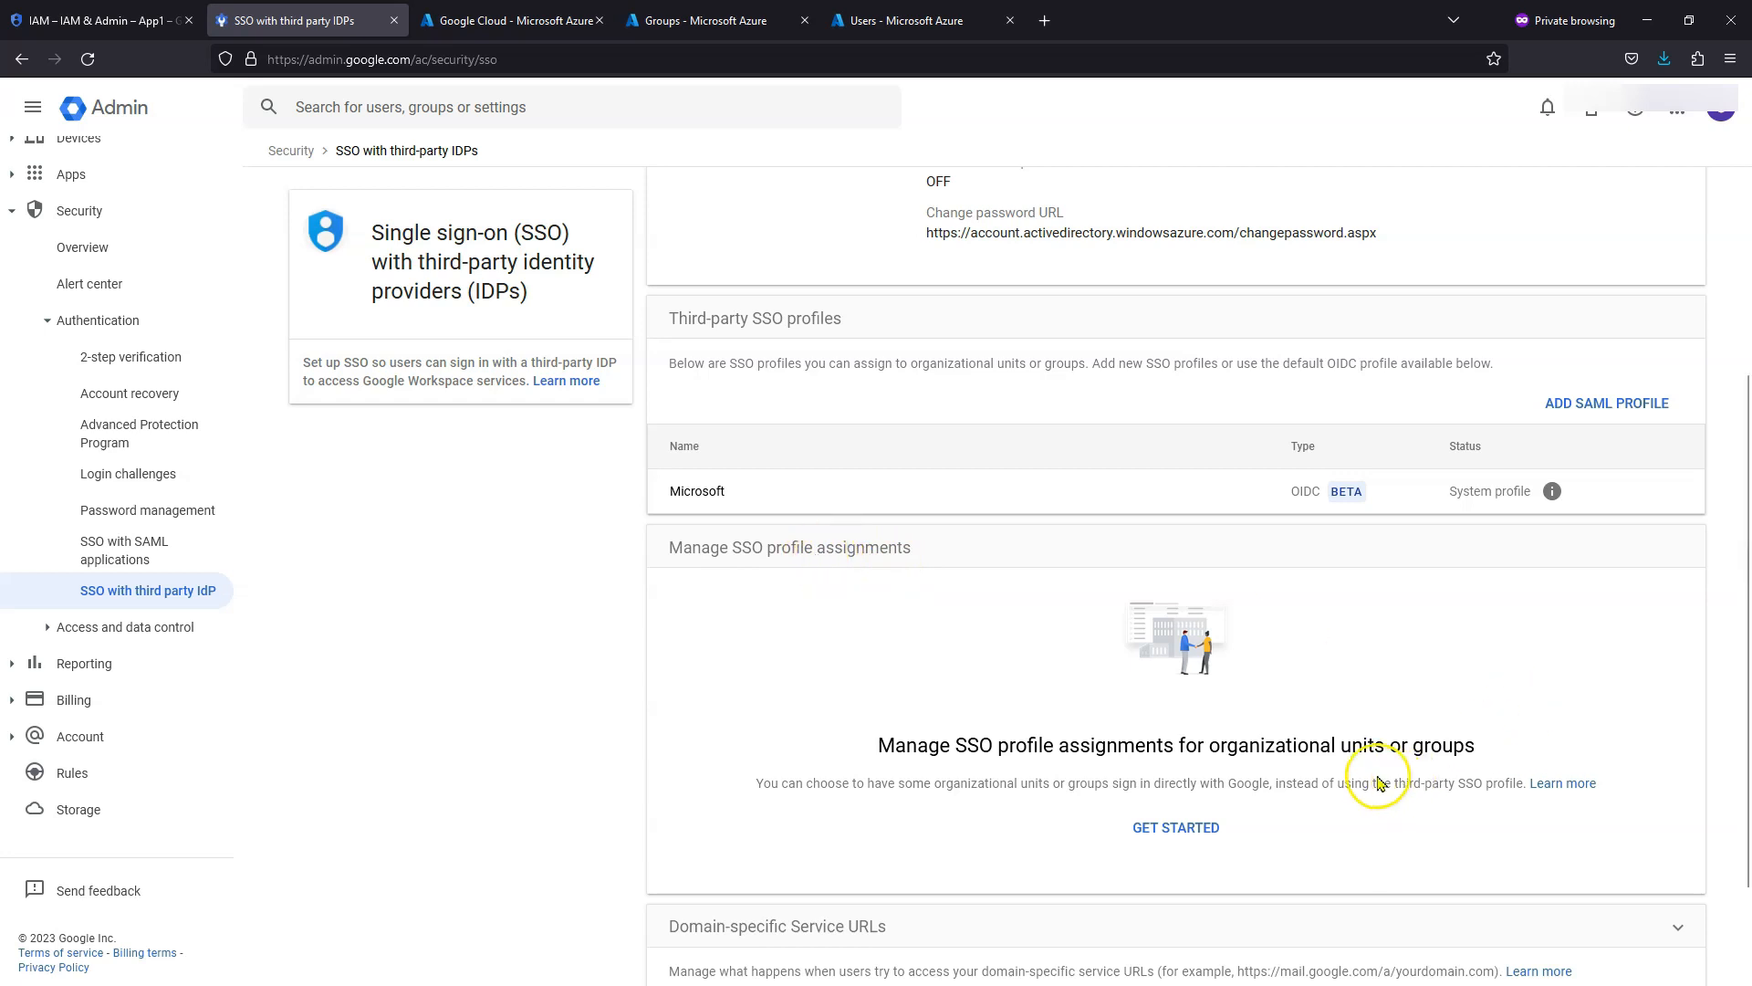
scroll(1296, 753, down, 1)
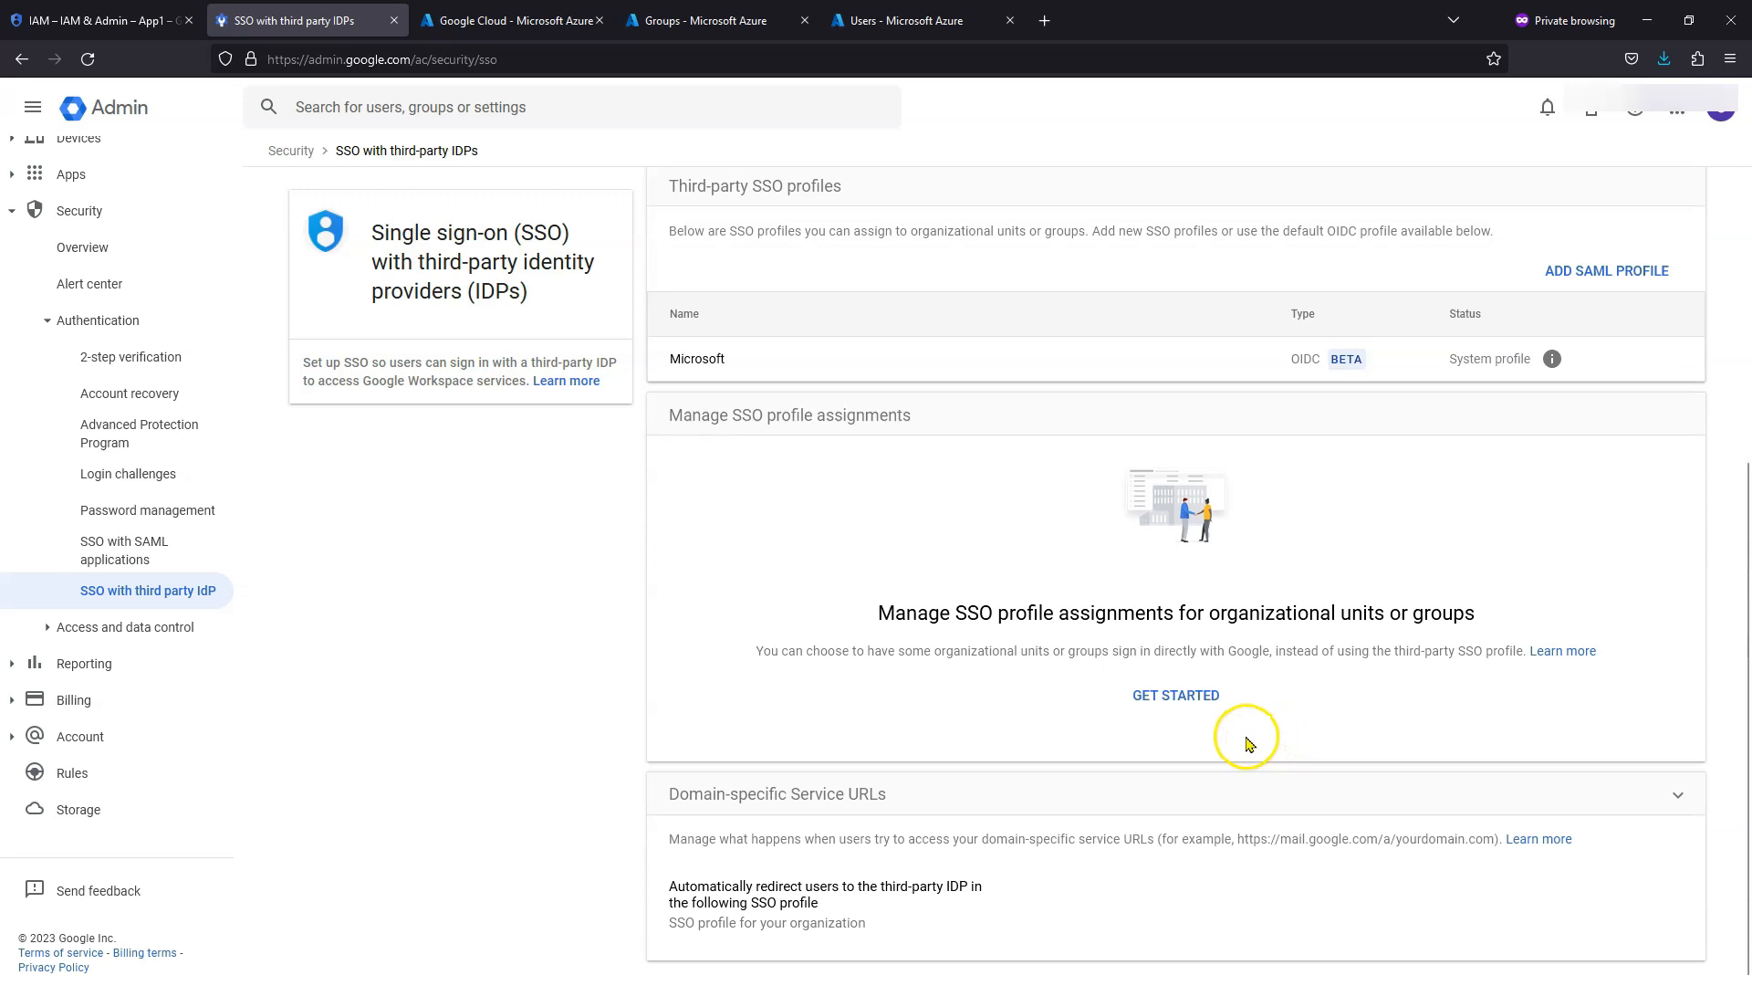
- Override the Automation unit's SSO profile assignment with None so users sign in with Google
click(1196, 700)
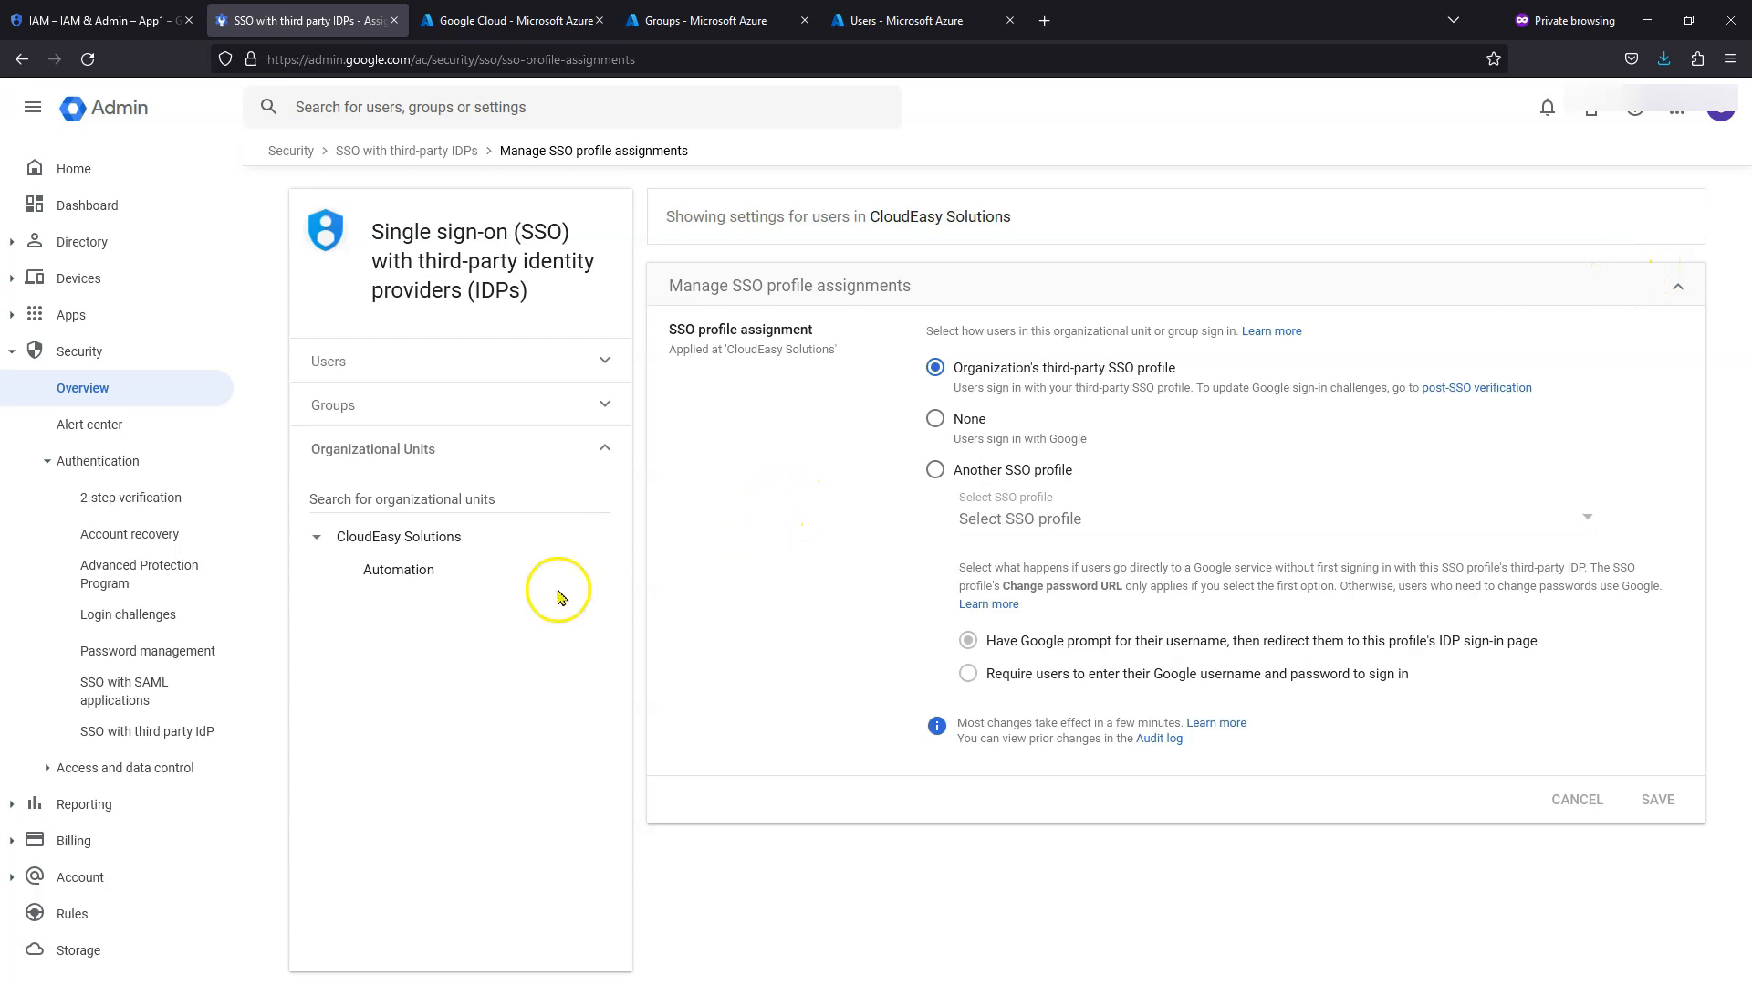
click(416, 580)
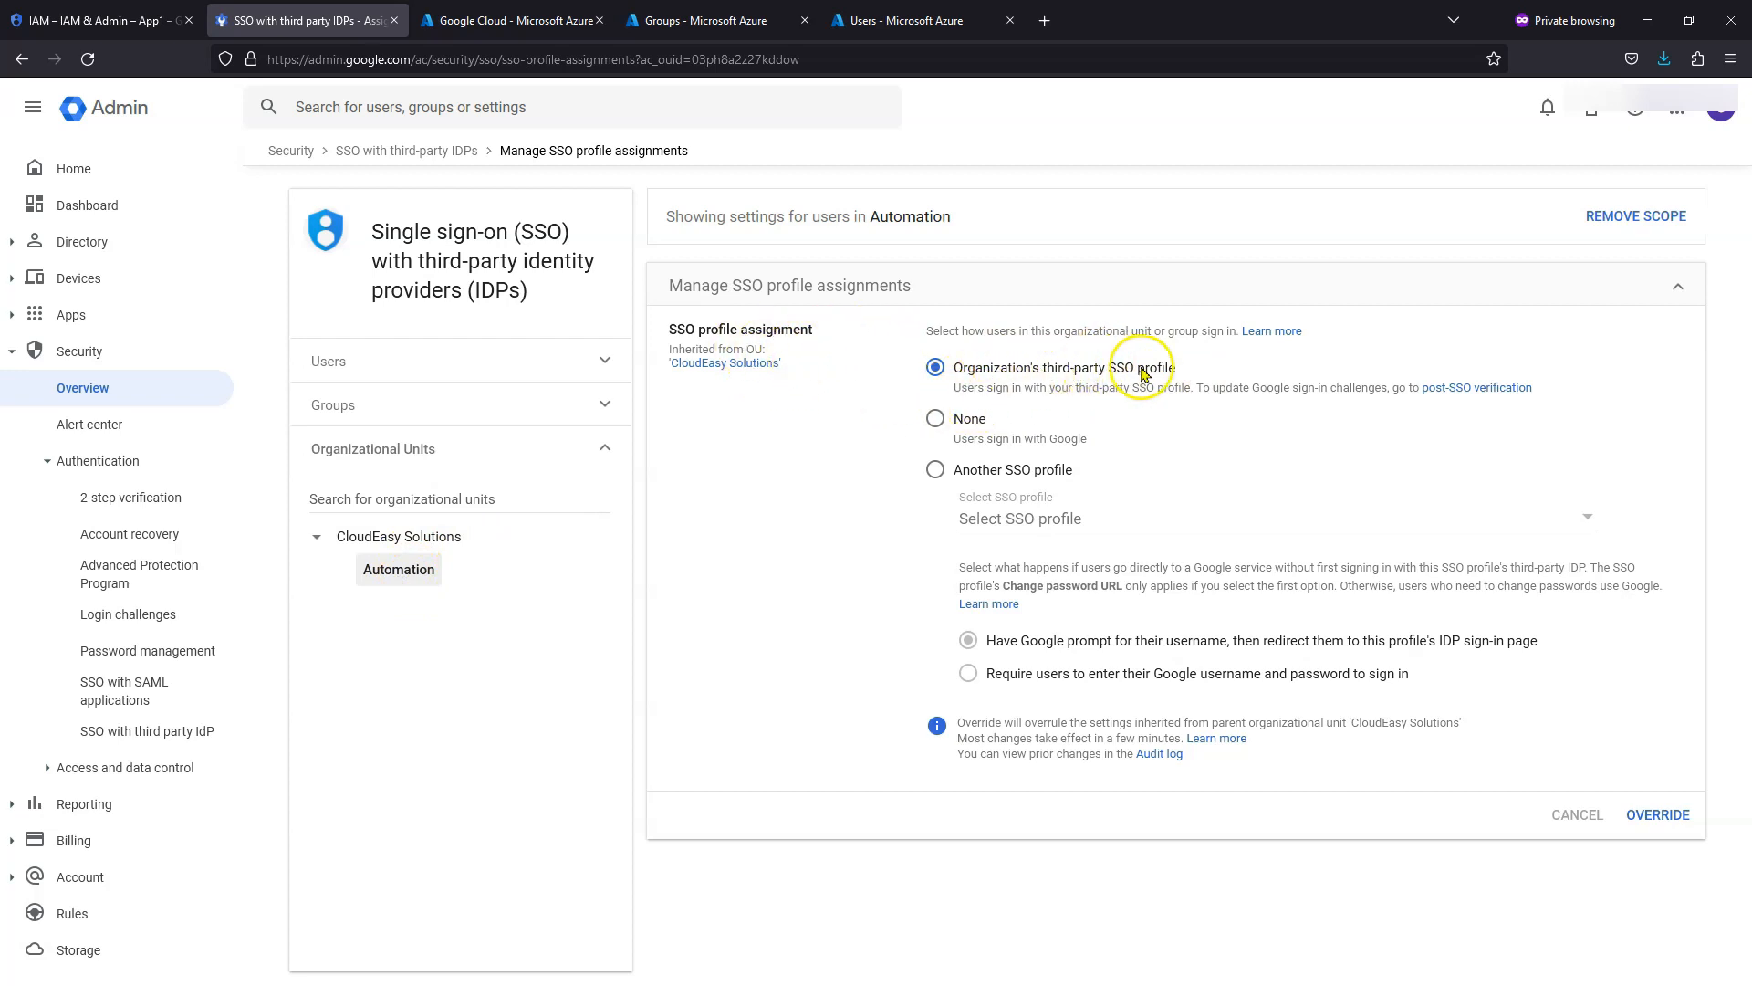
click(937, 422)
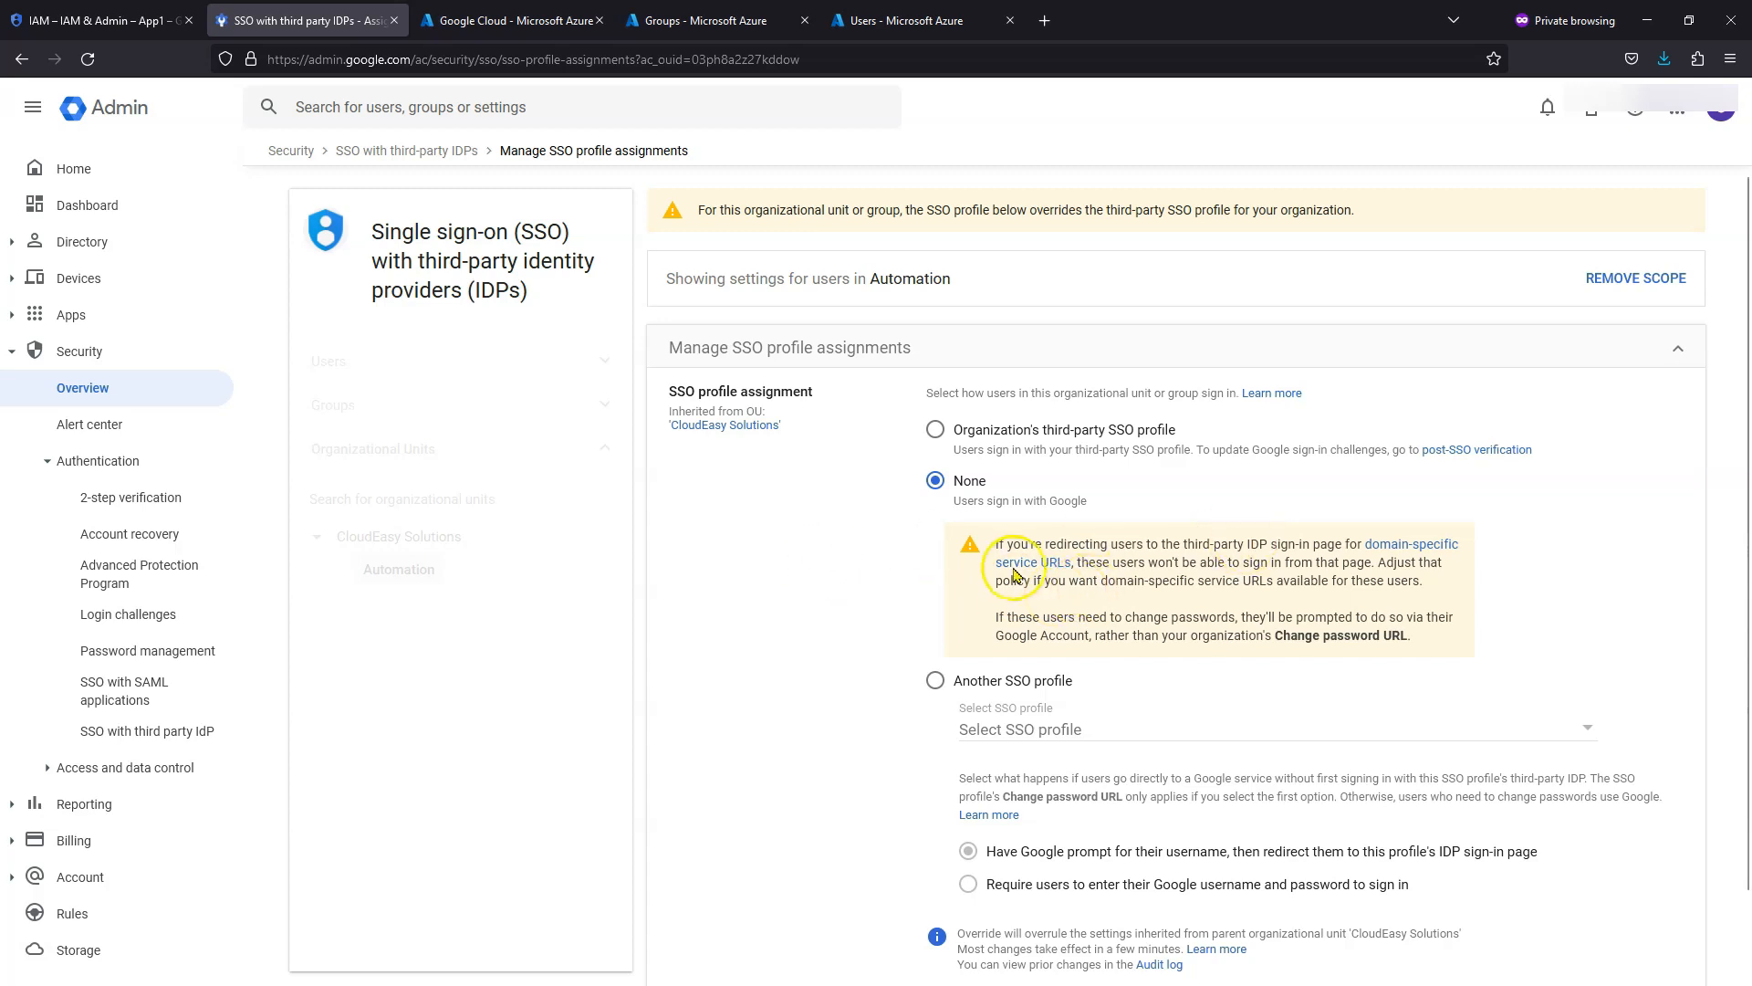
scroll(1109, 561, down, 1)
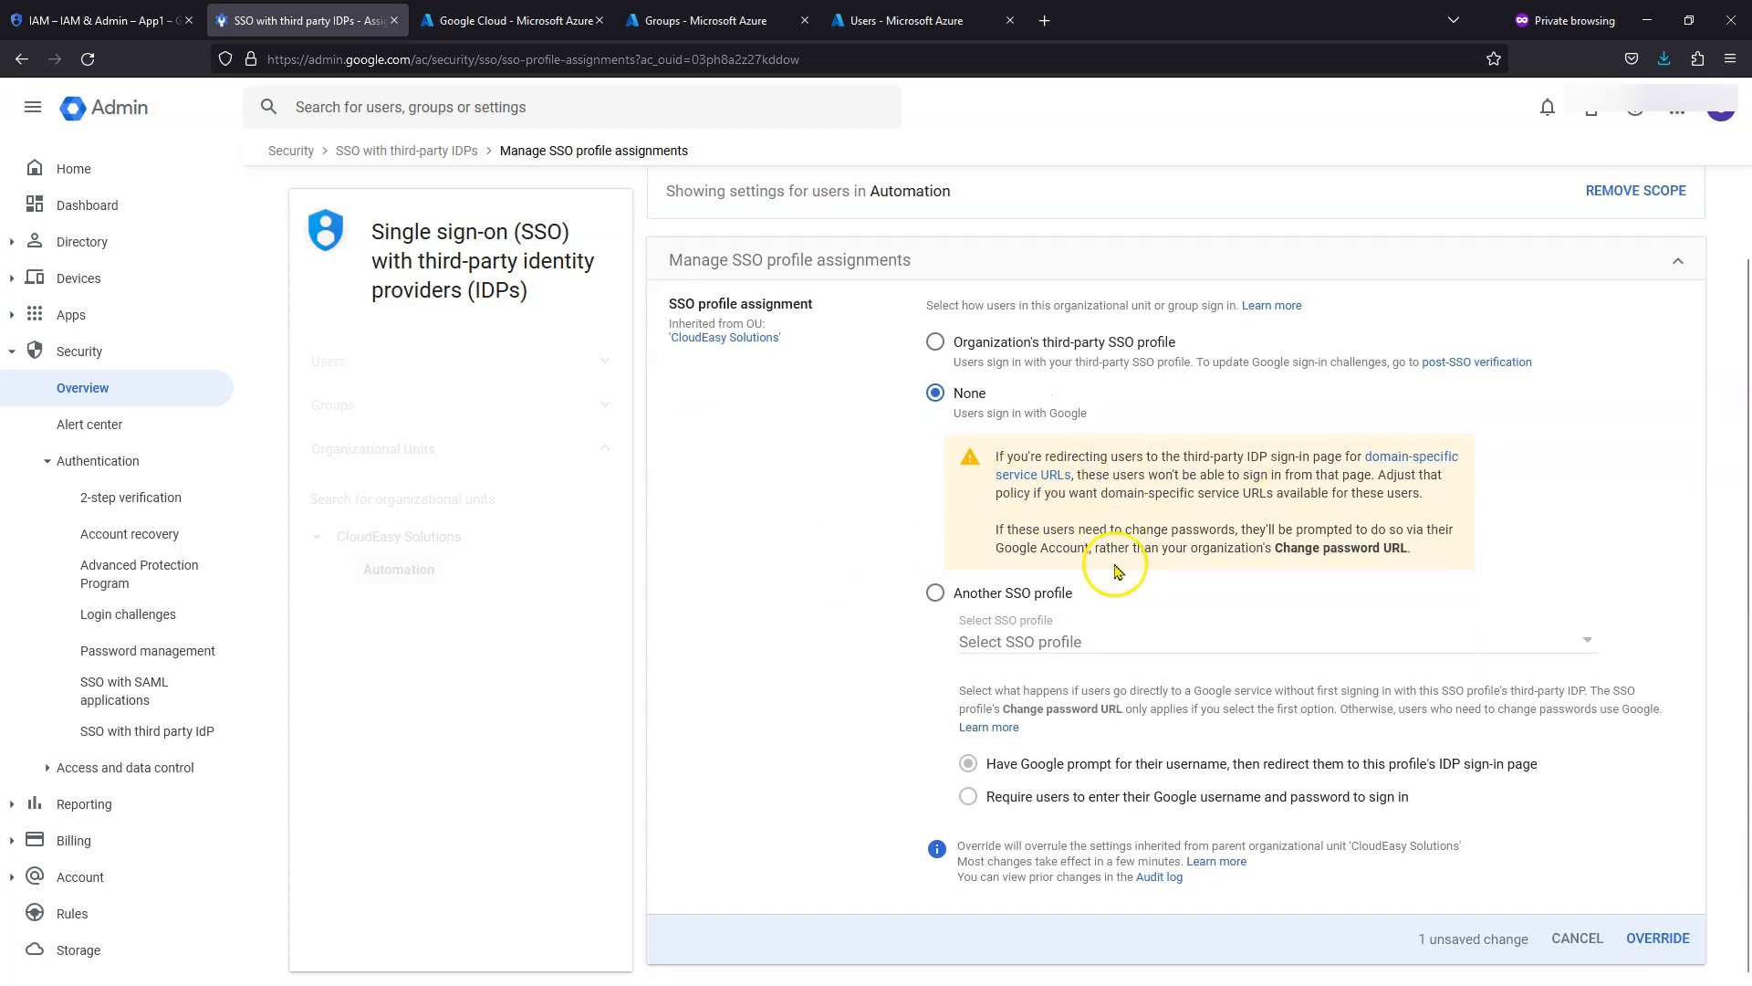
click(1656, 952)
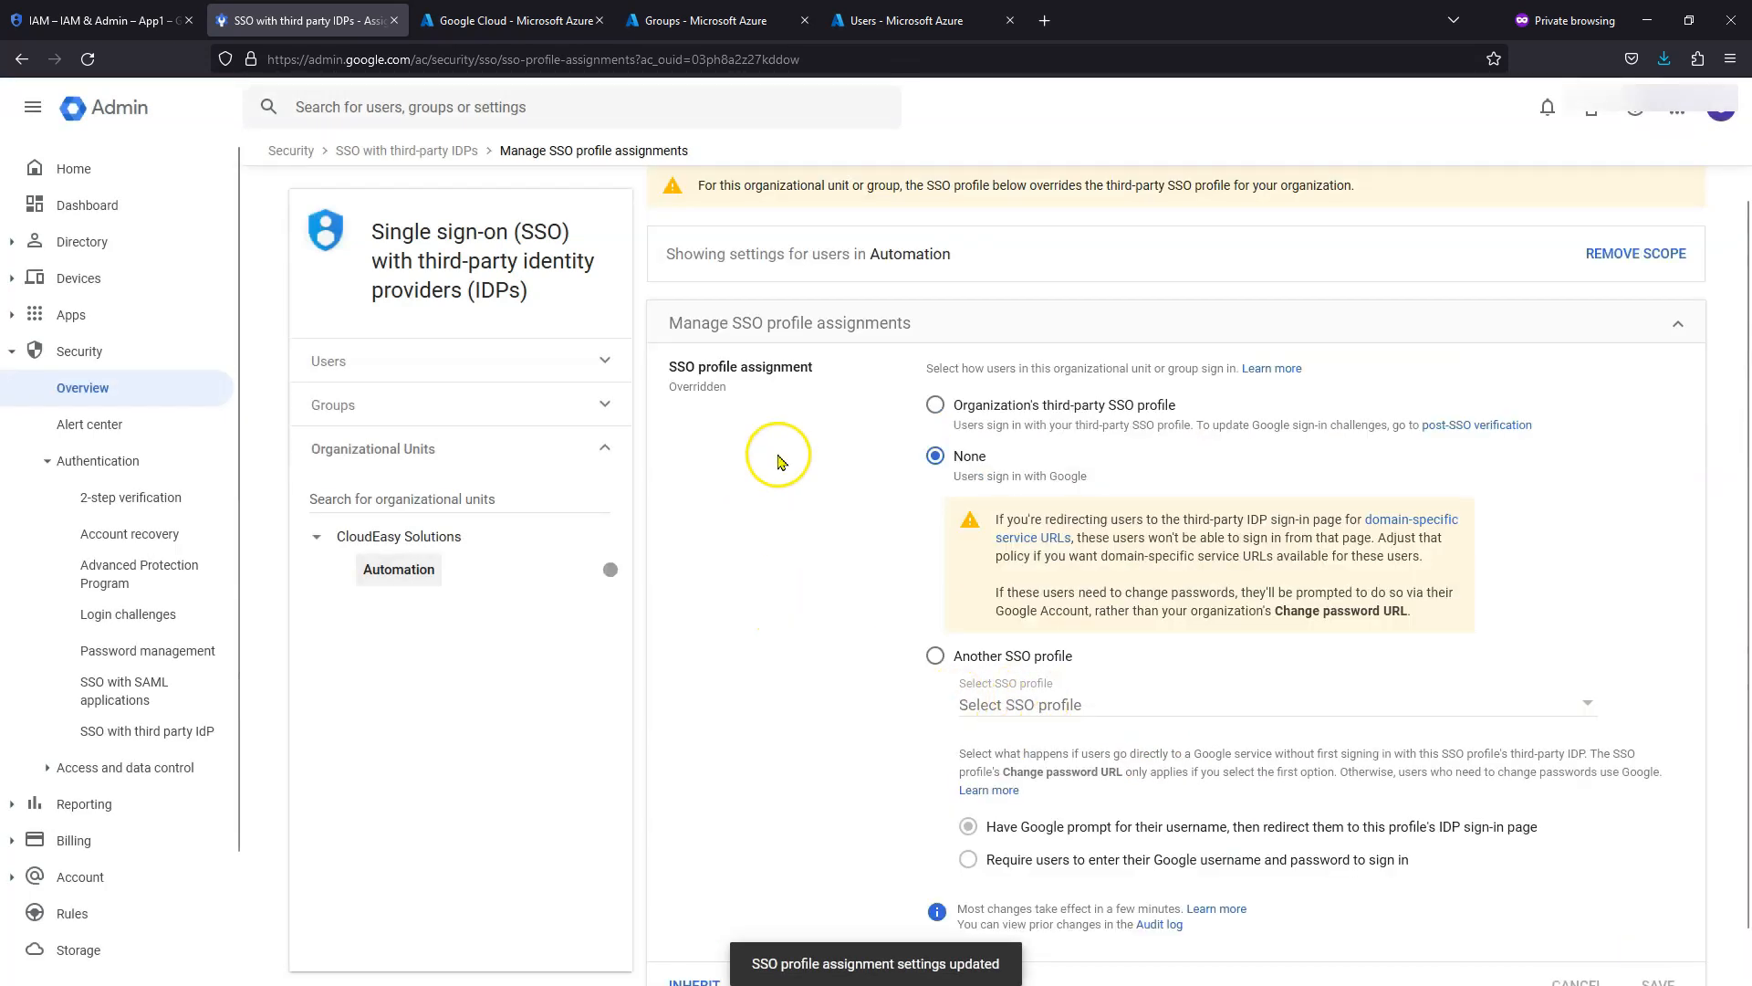
- Check the App1 project's IAM permissions, then return to the Automation unit's SSO assignment
scroll(1141, 712, down, 1)
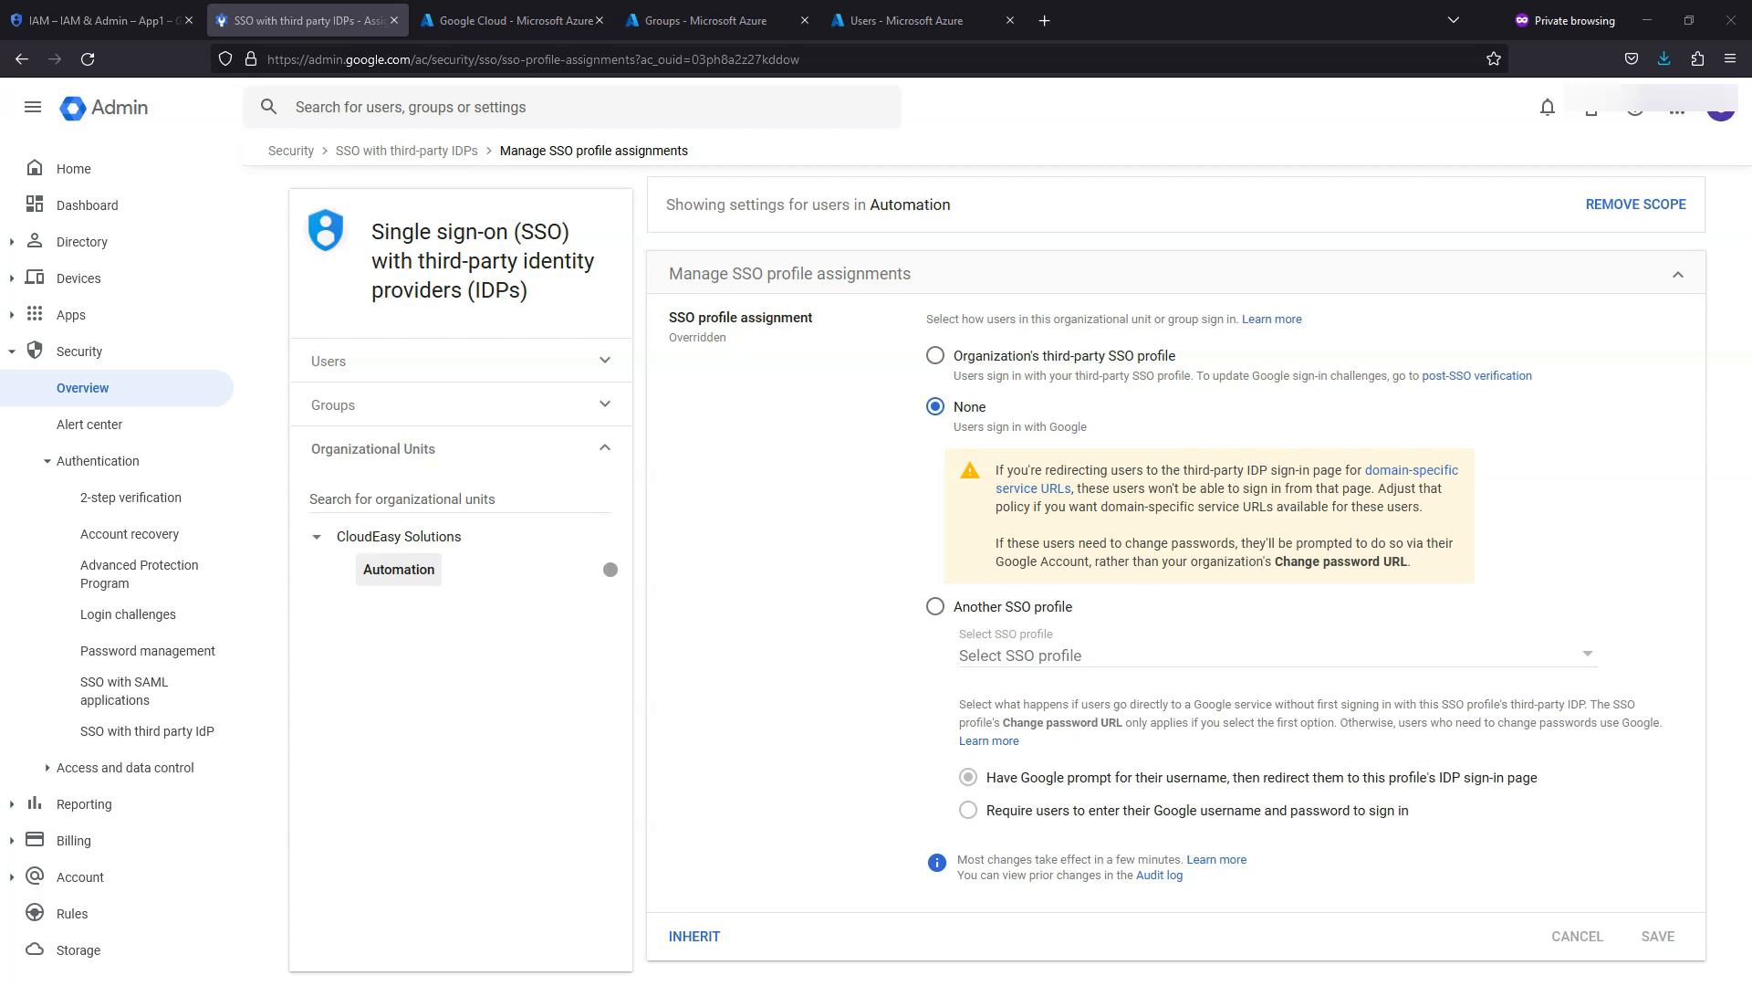
drag(1751, 37, 1068, 115)
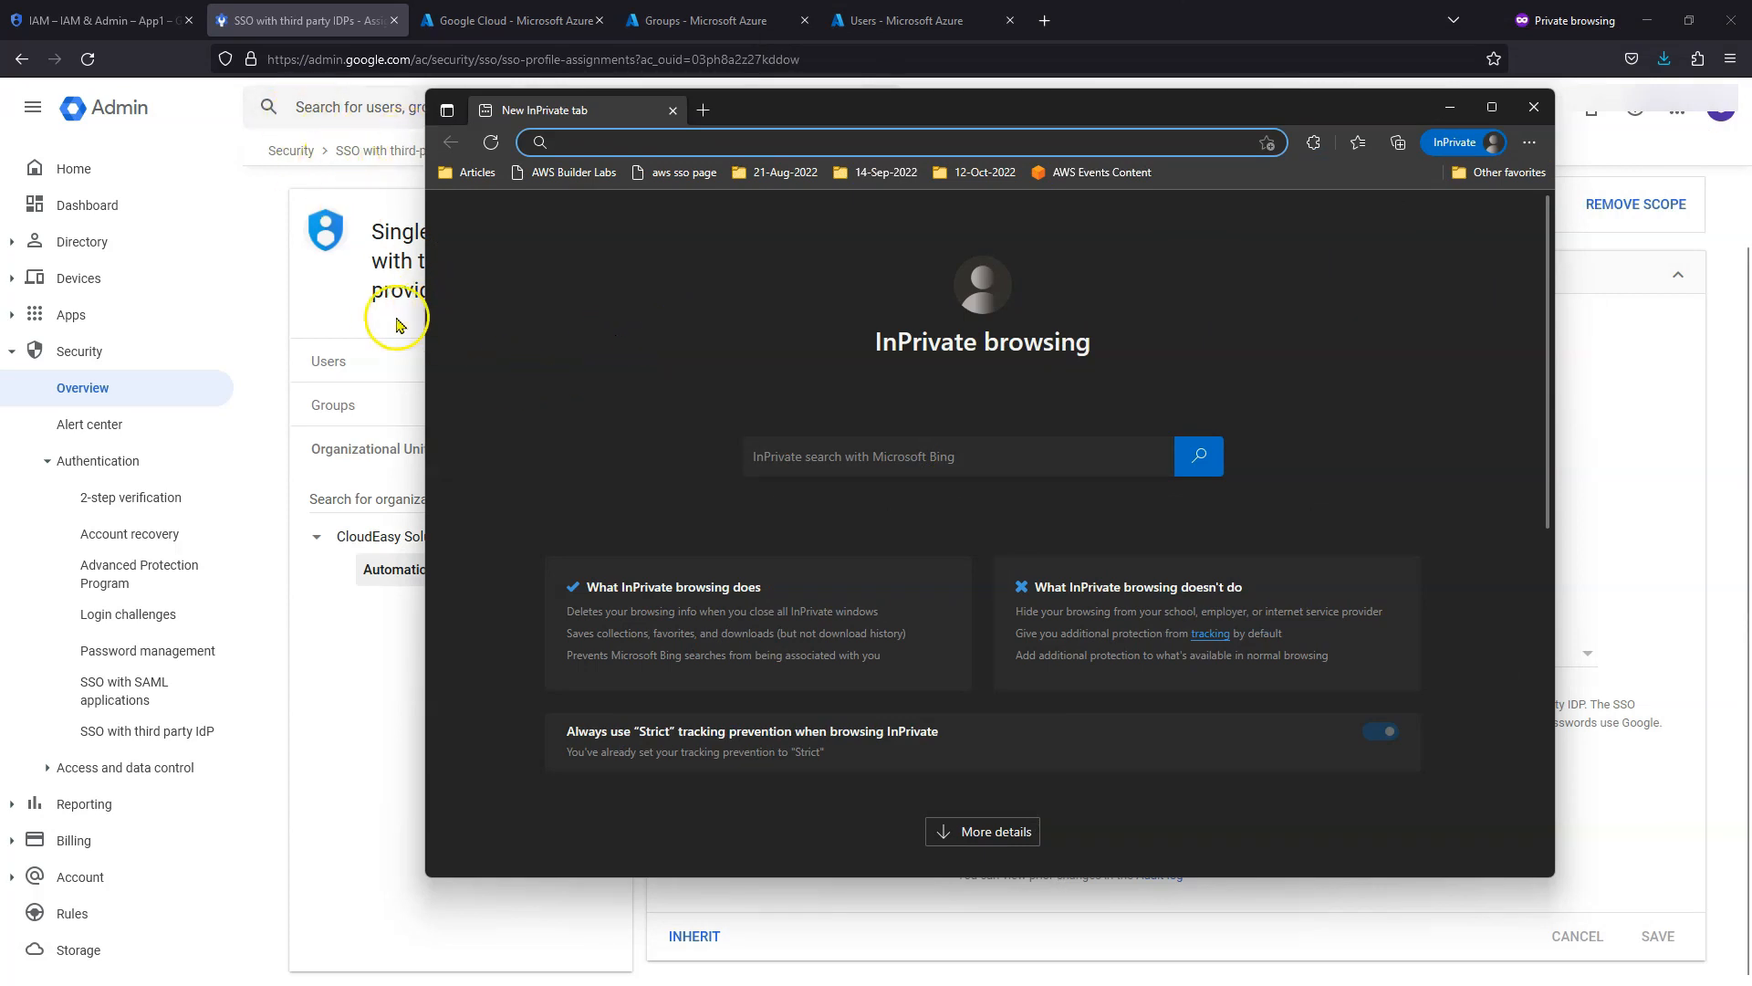
click(92, 30)
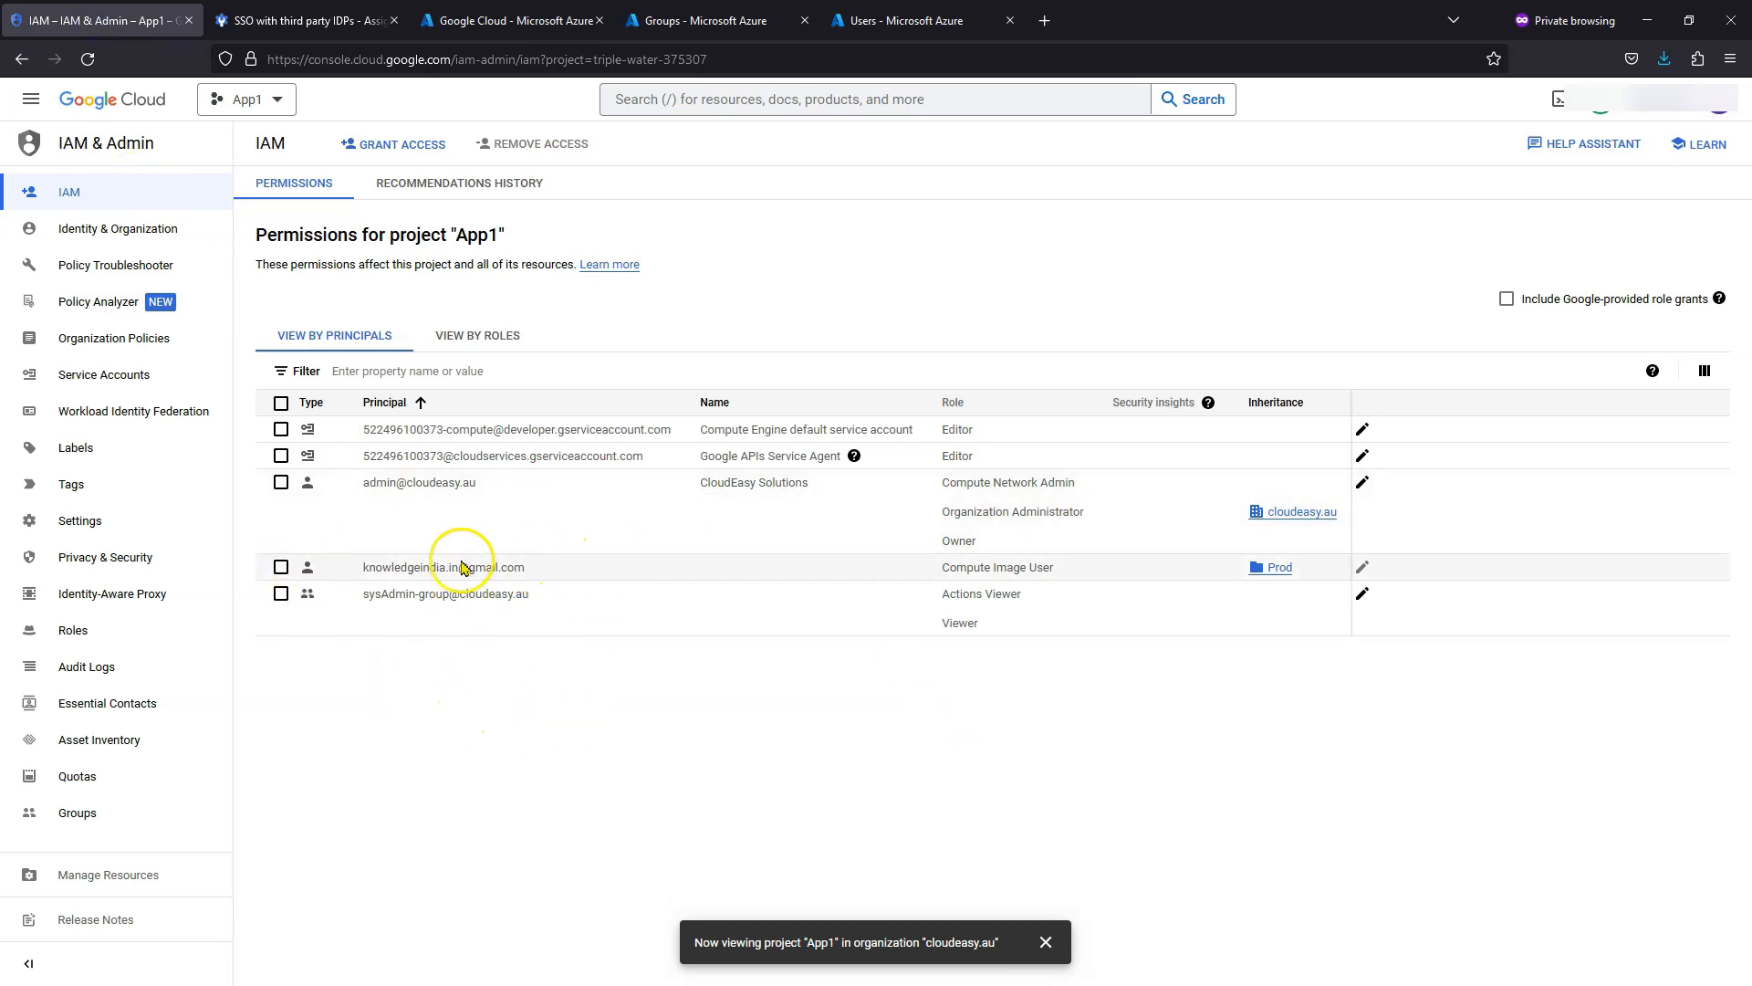
click(334, 20)
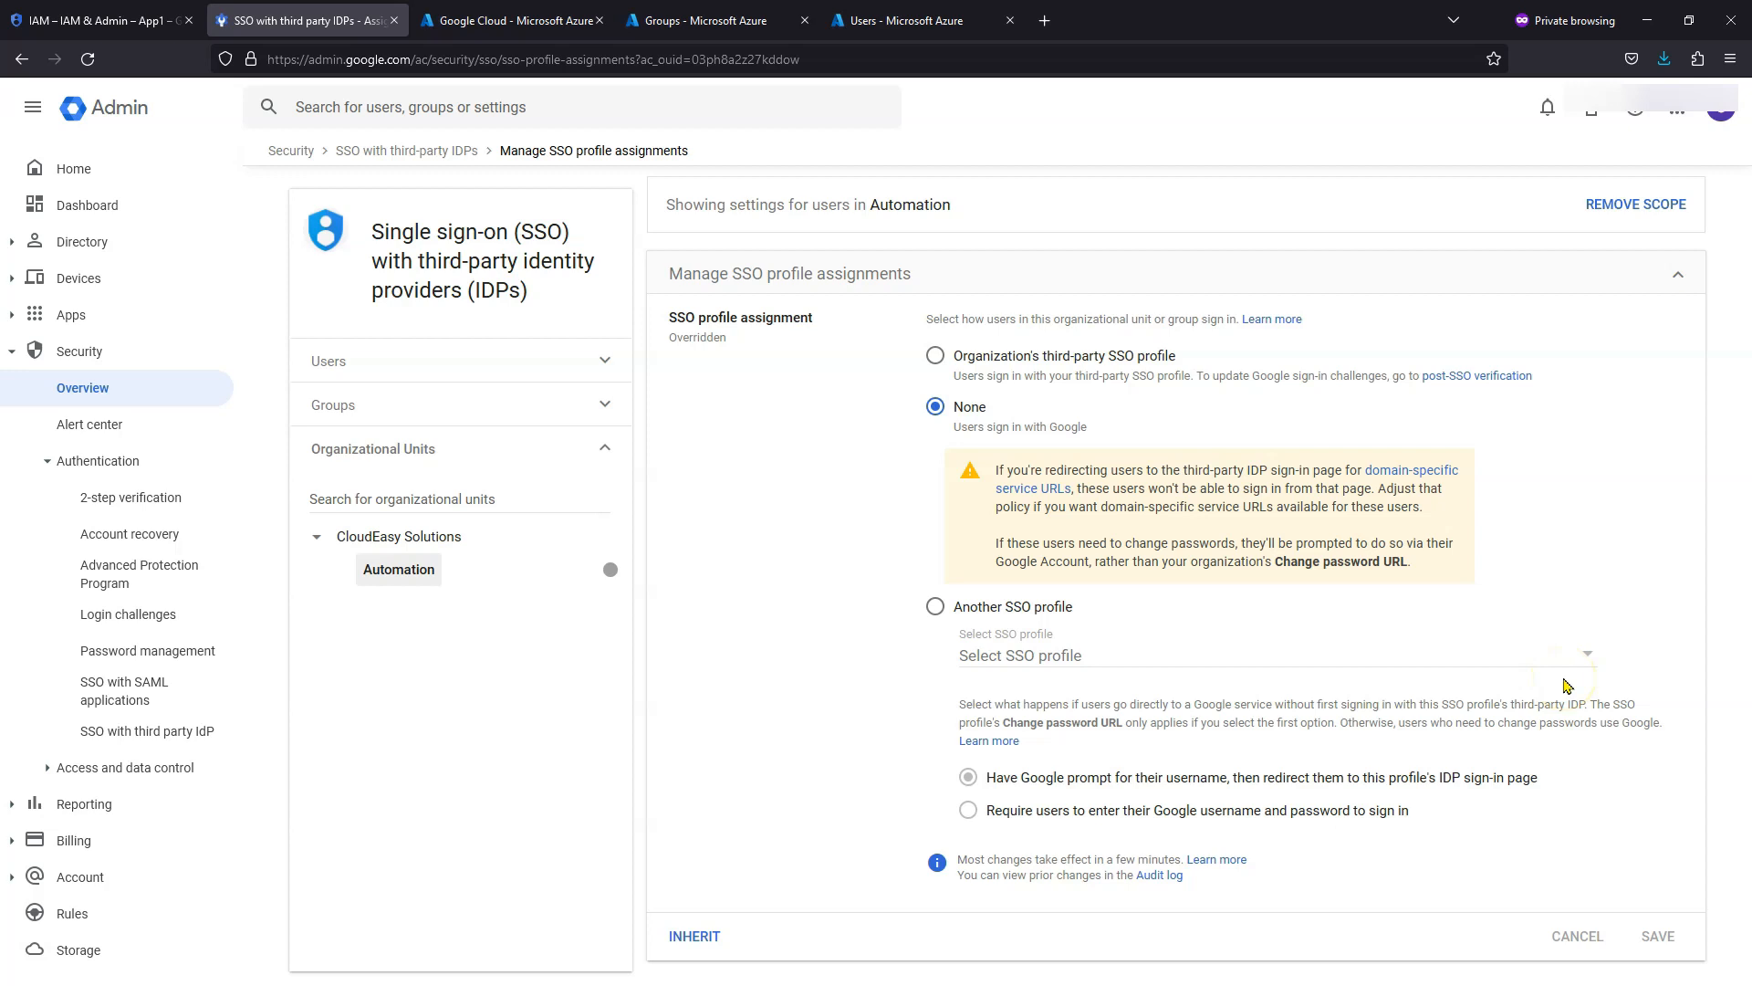
- Load cloud.google.com in an Edge InPrivate window
key(alt+Tab)
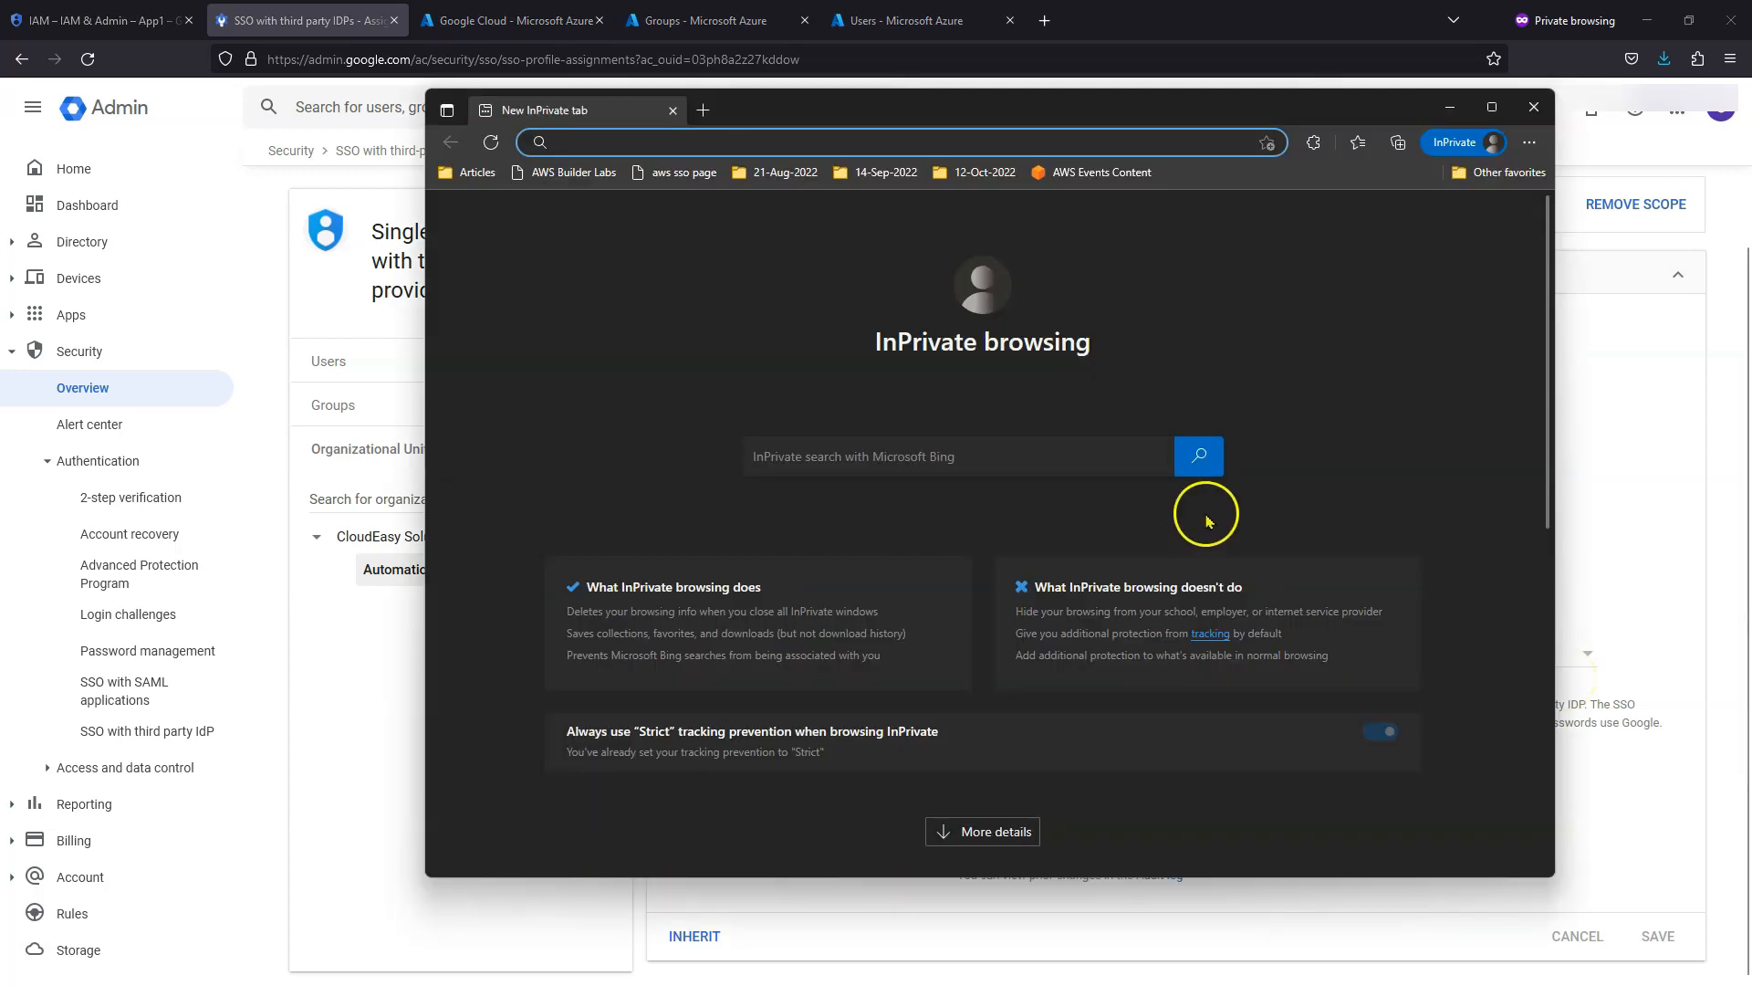
click(924, 139)
text(cl)
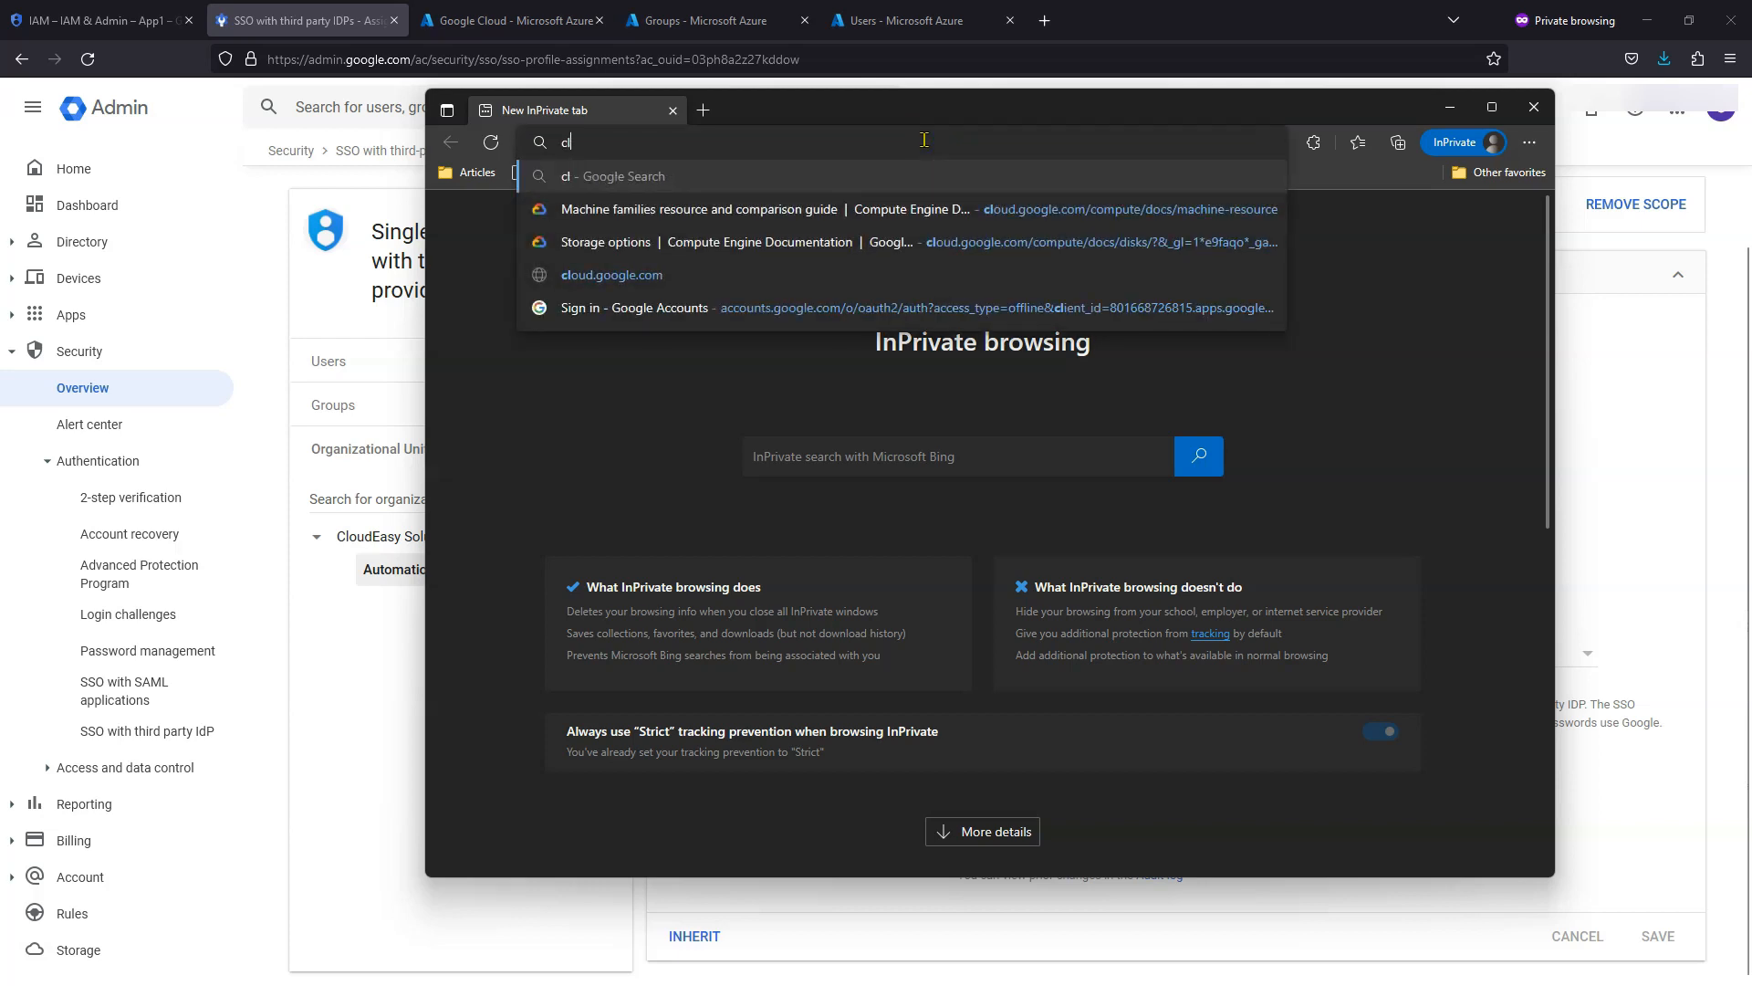
text(oud.google.com)
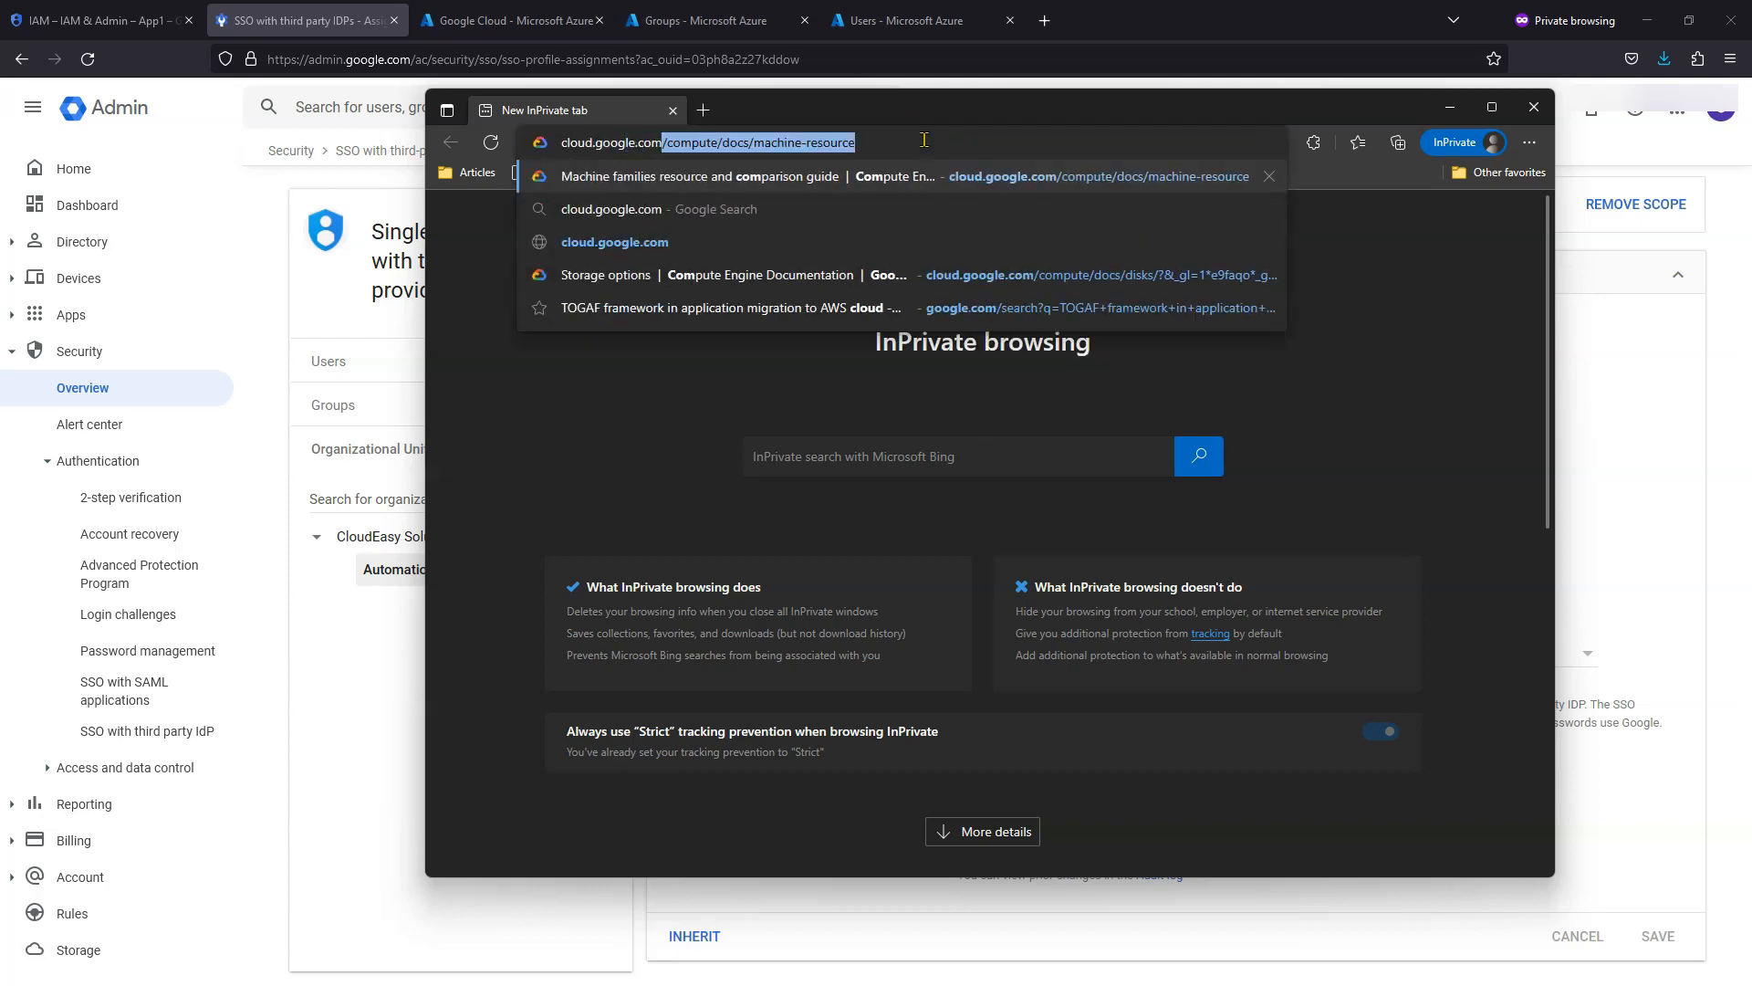
key(Return)
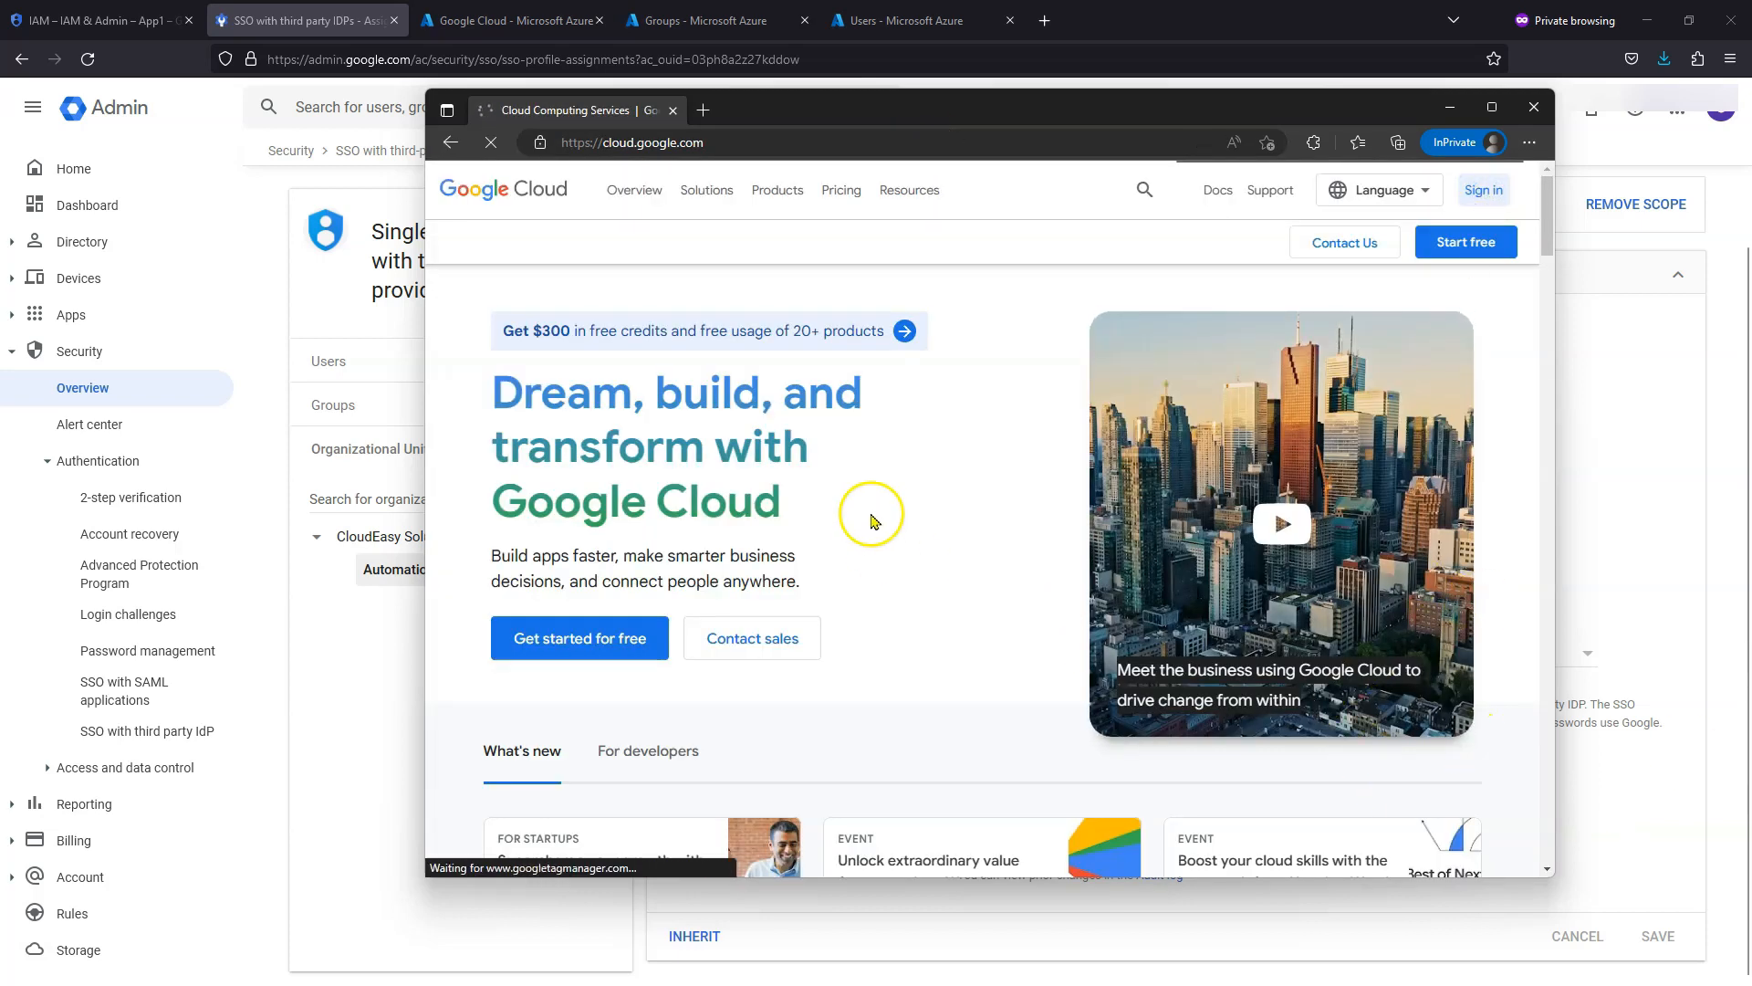
- Start a Google Cloud sign-in with the test user's email, reaching the Microsoft sign-in page
click(944, 489)
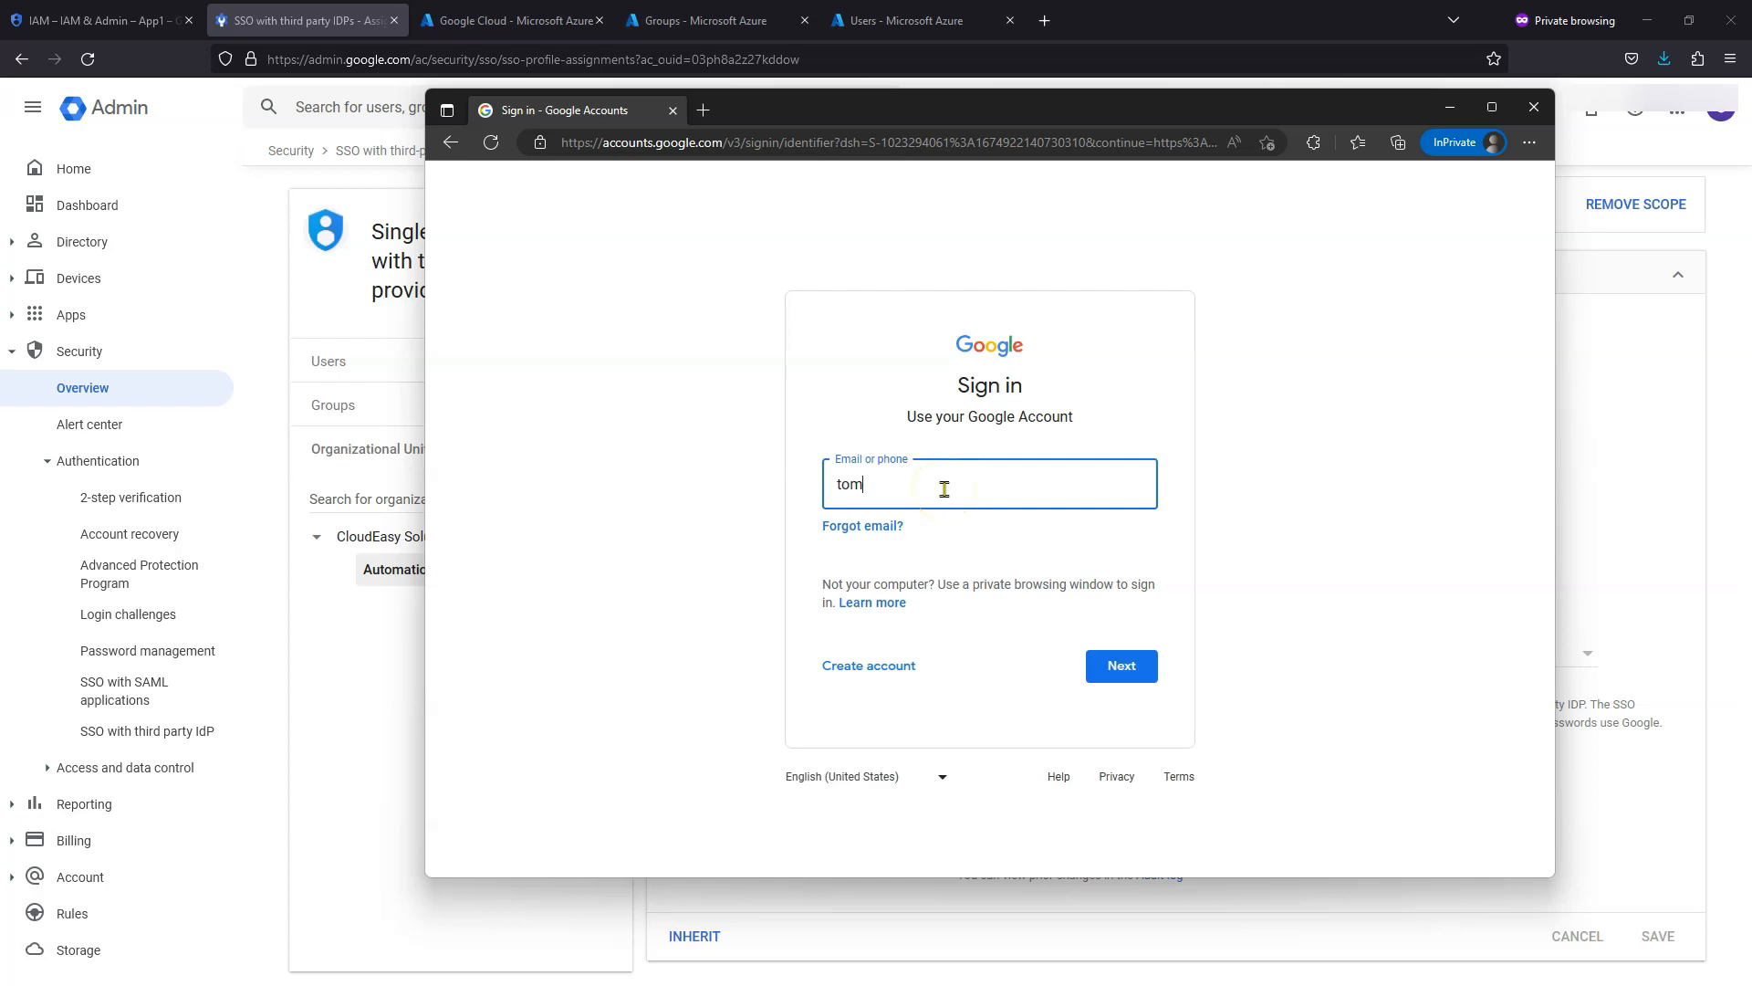
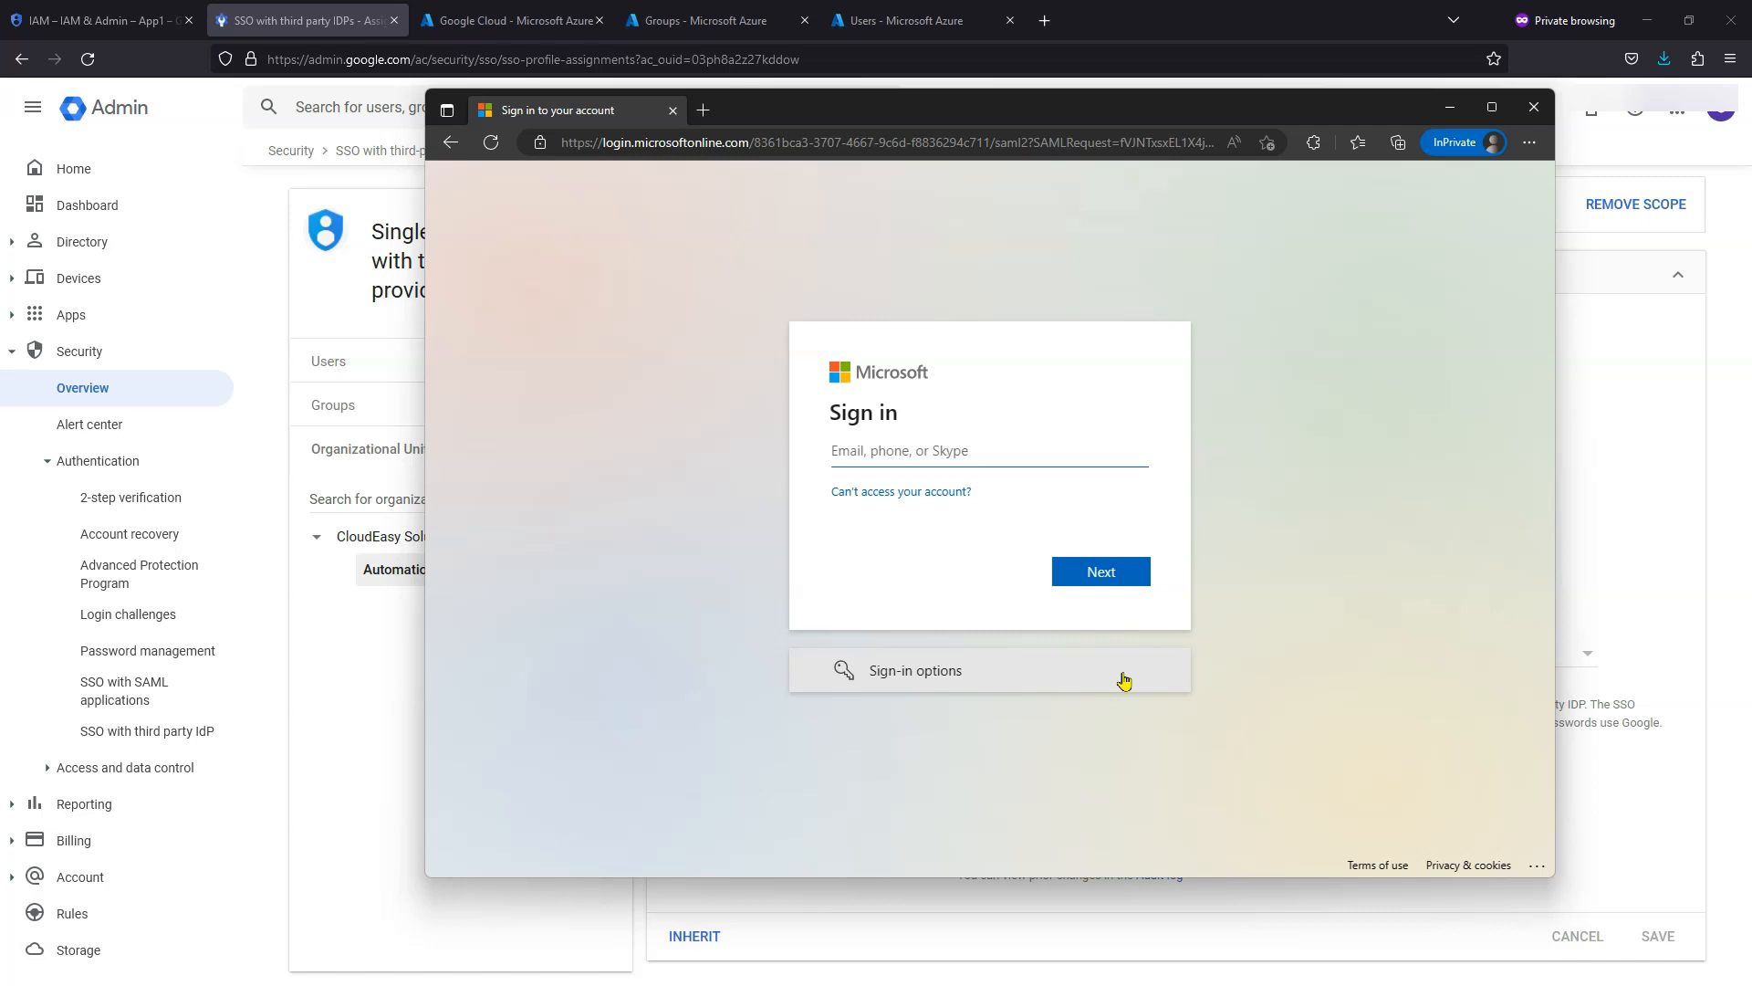
click(1038, 457)
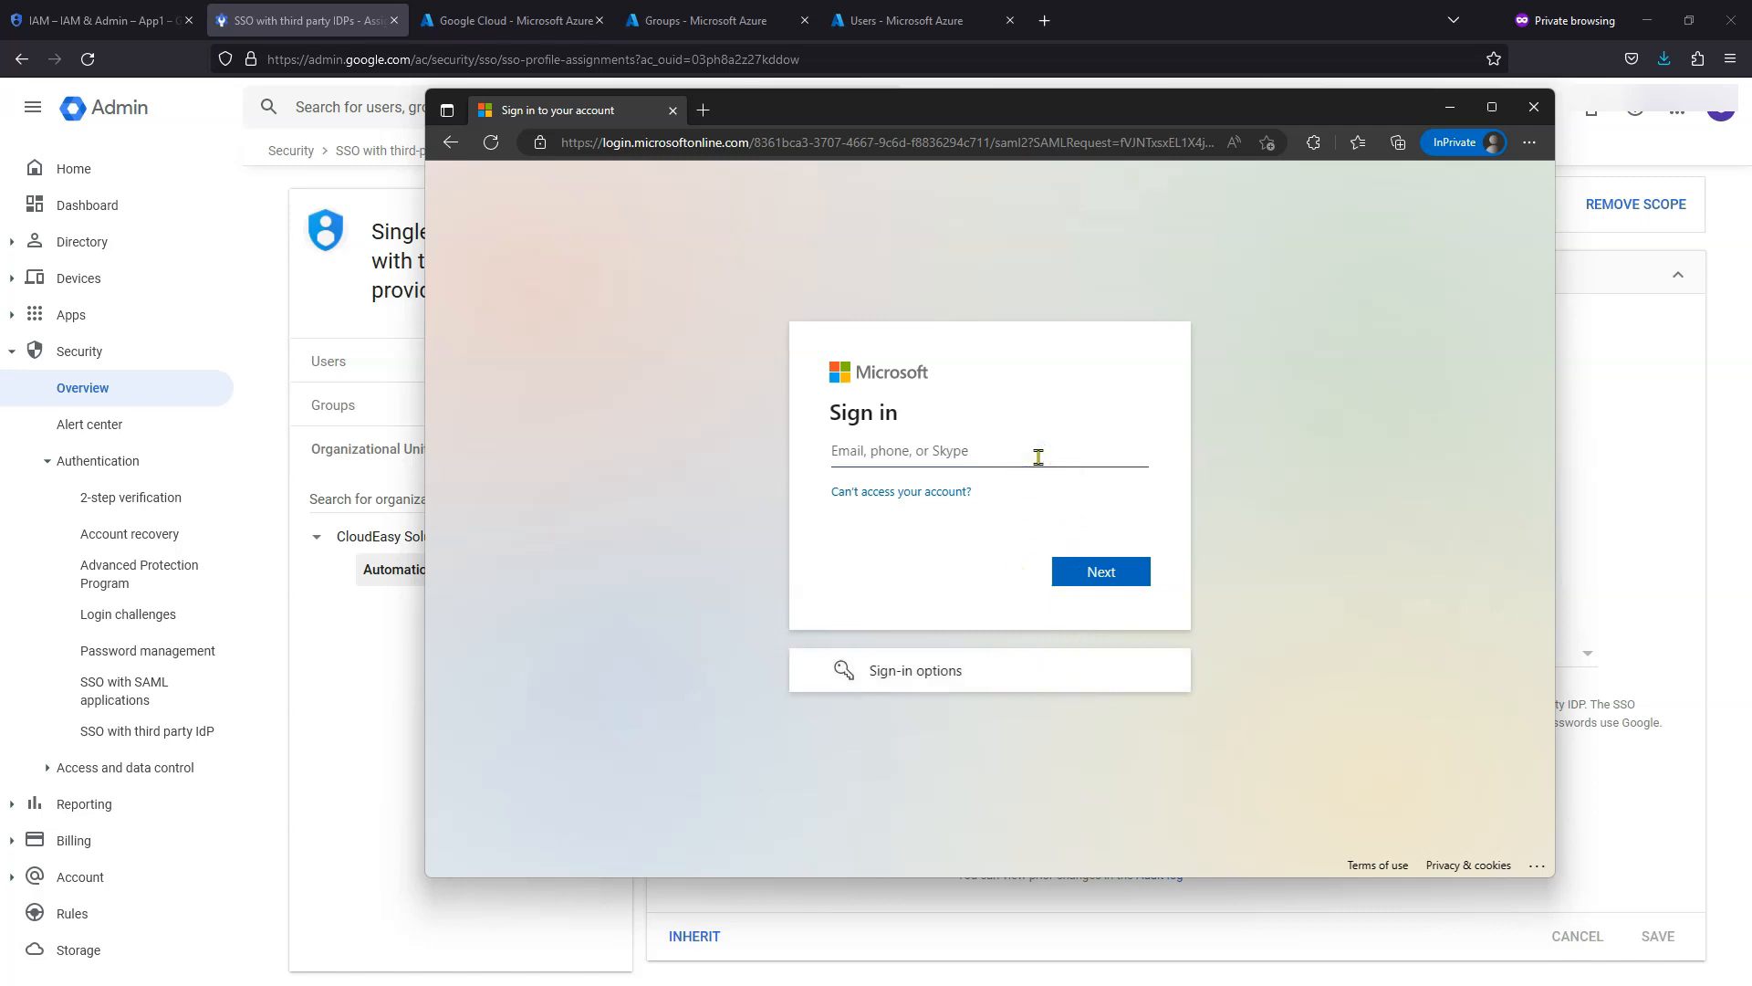
- Try signing in as the test user, get an incorrect-password error, then show Azure's Users list
click(1081, 582)
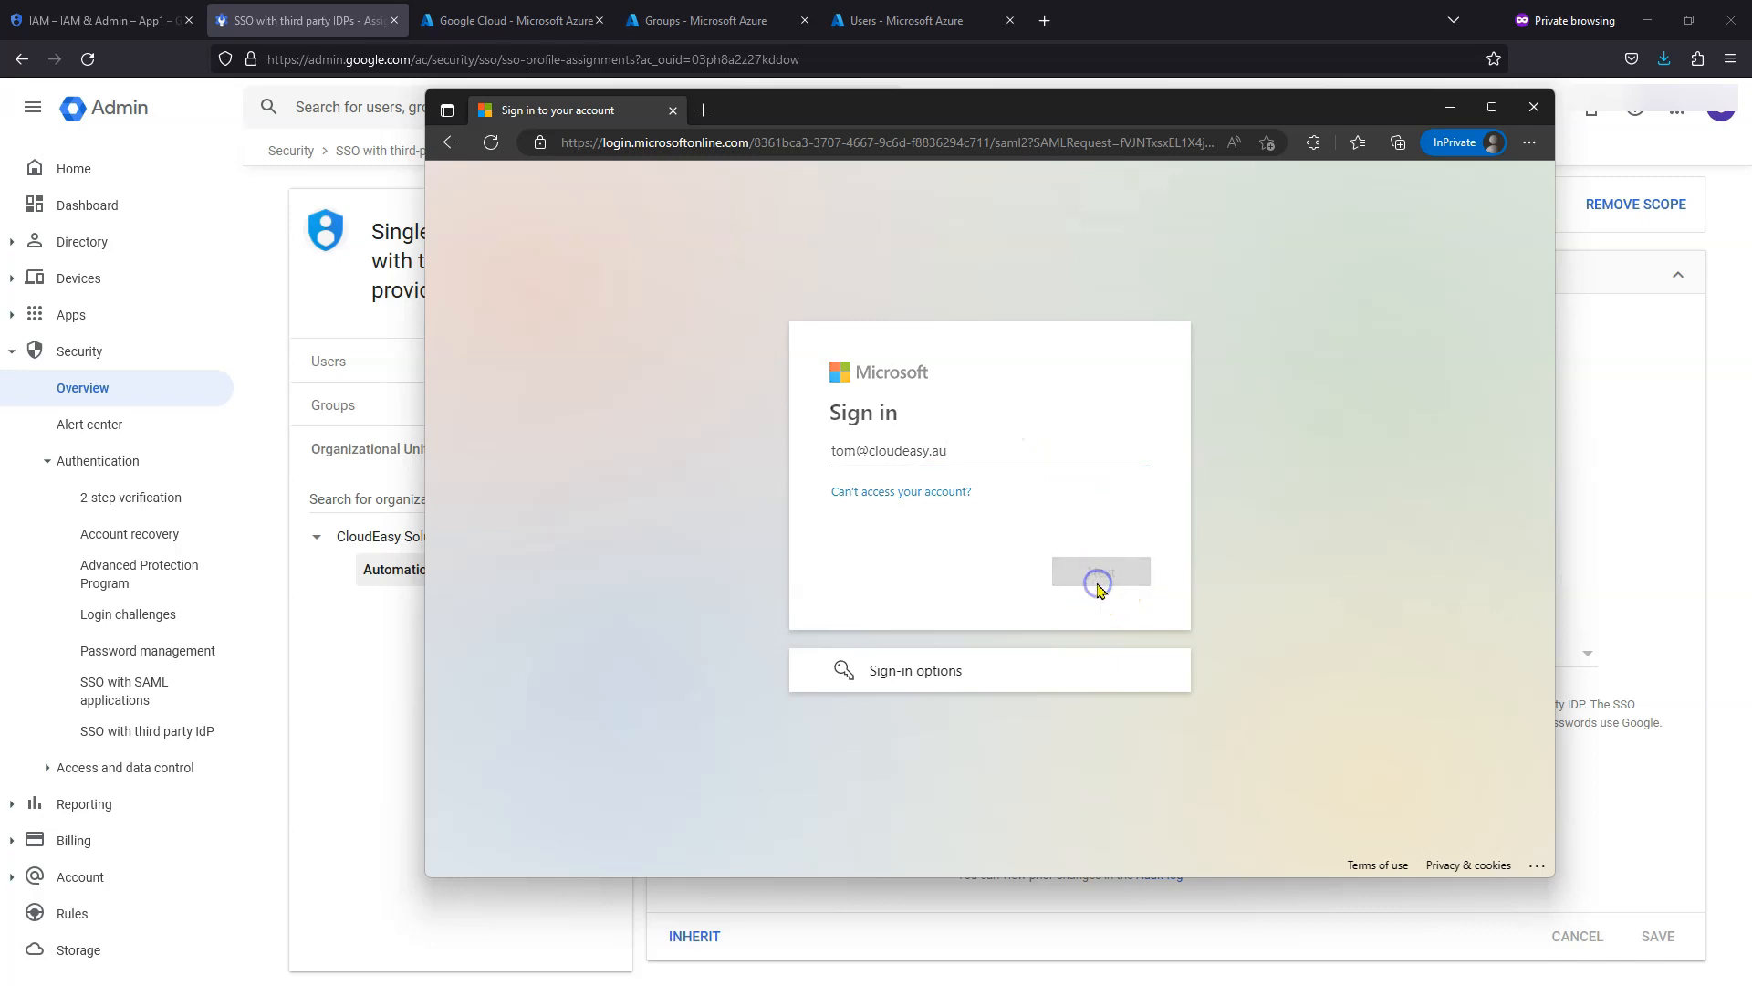
click(920, 524)
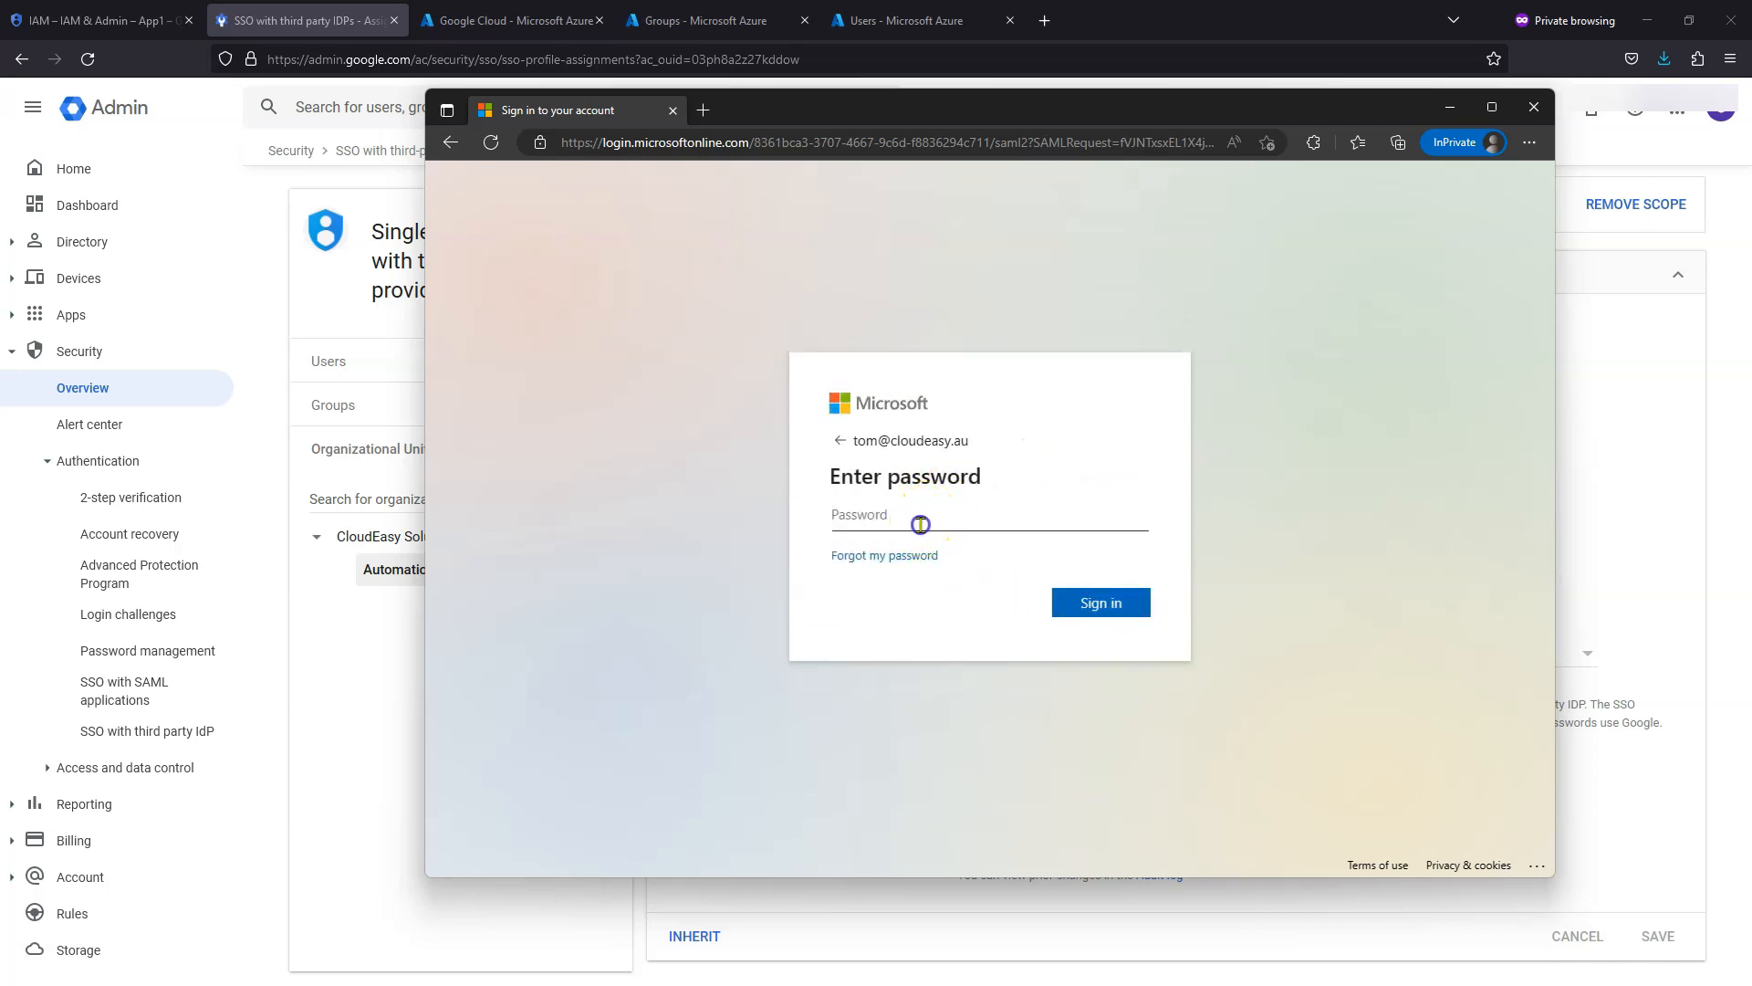
text(••)
key(Return)
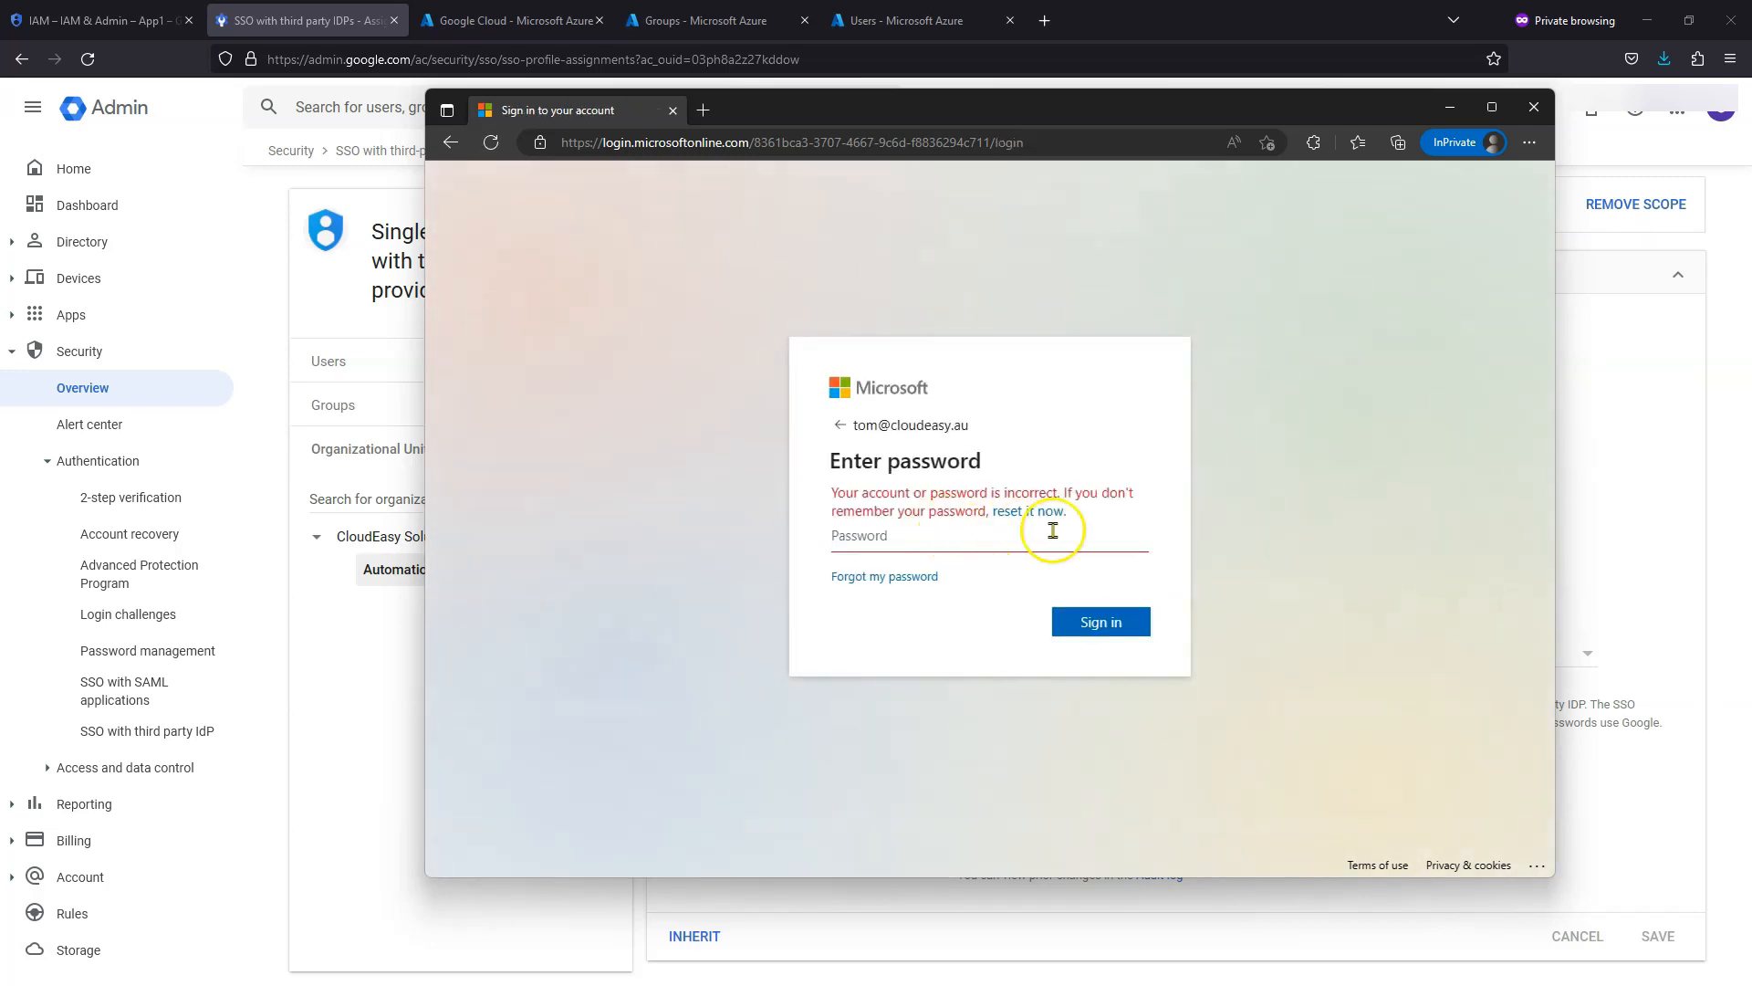
click(1092, 547)
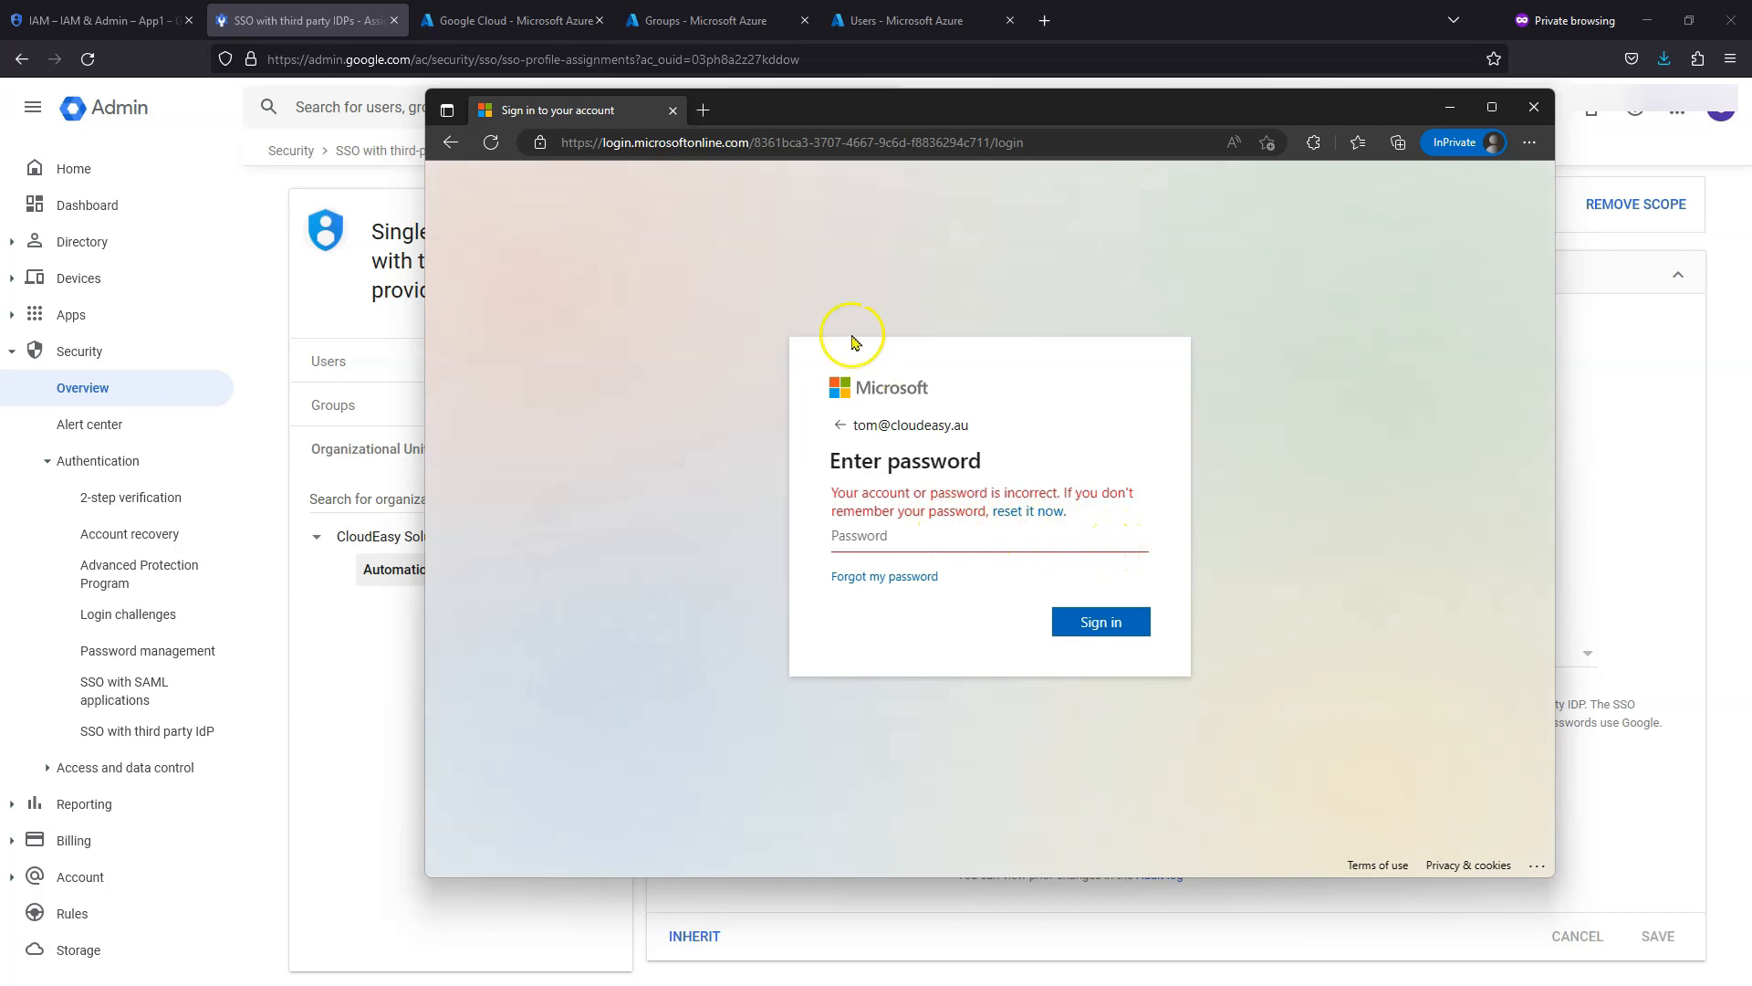
click(923, 18)
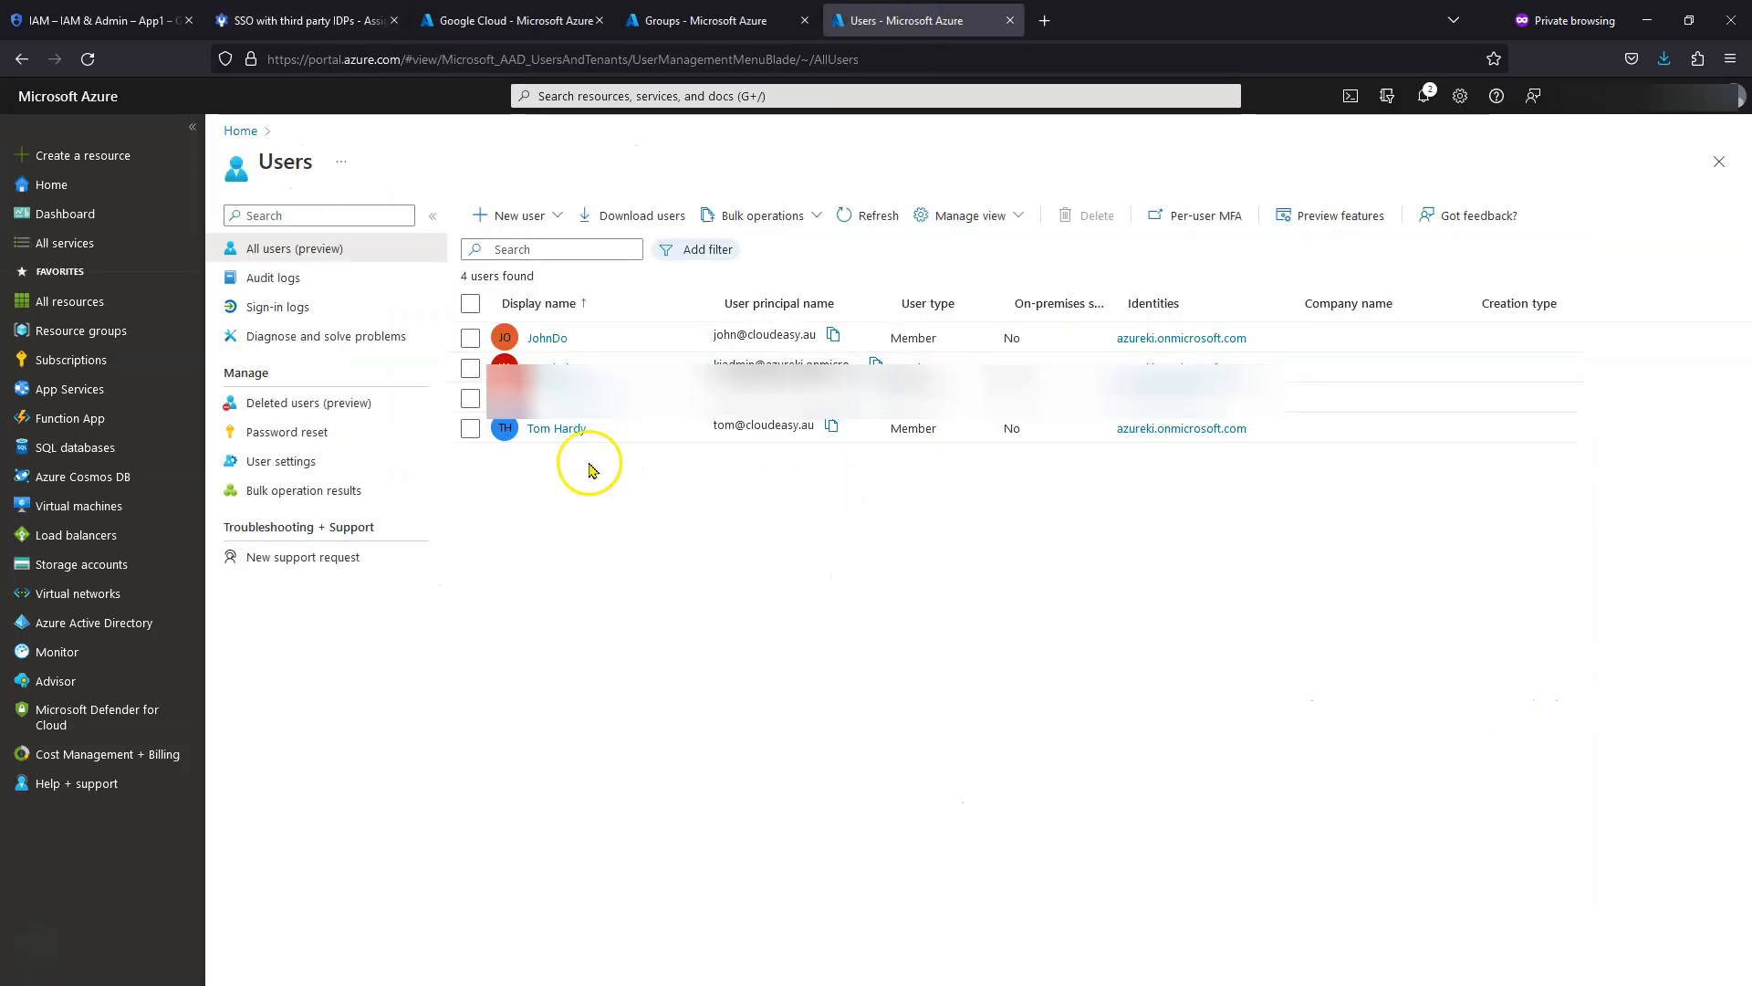
- Reset the test user's password in Azure to generate a temporary password
click(560, 434)
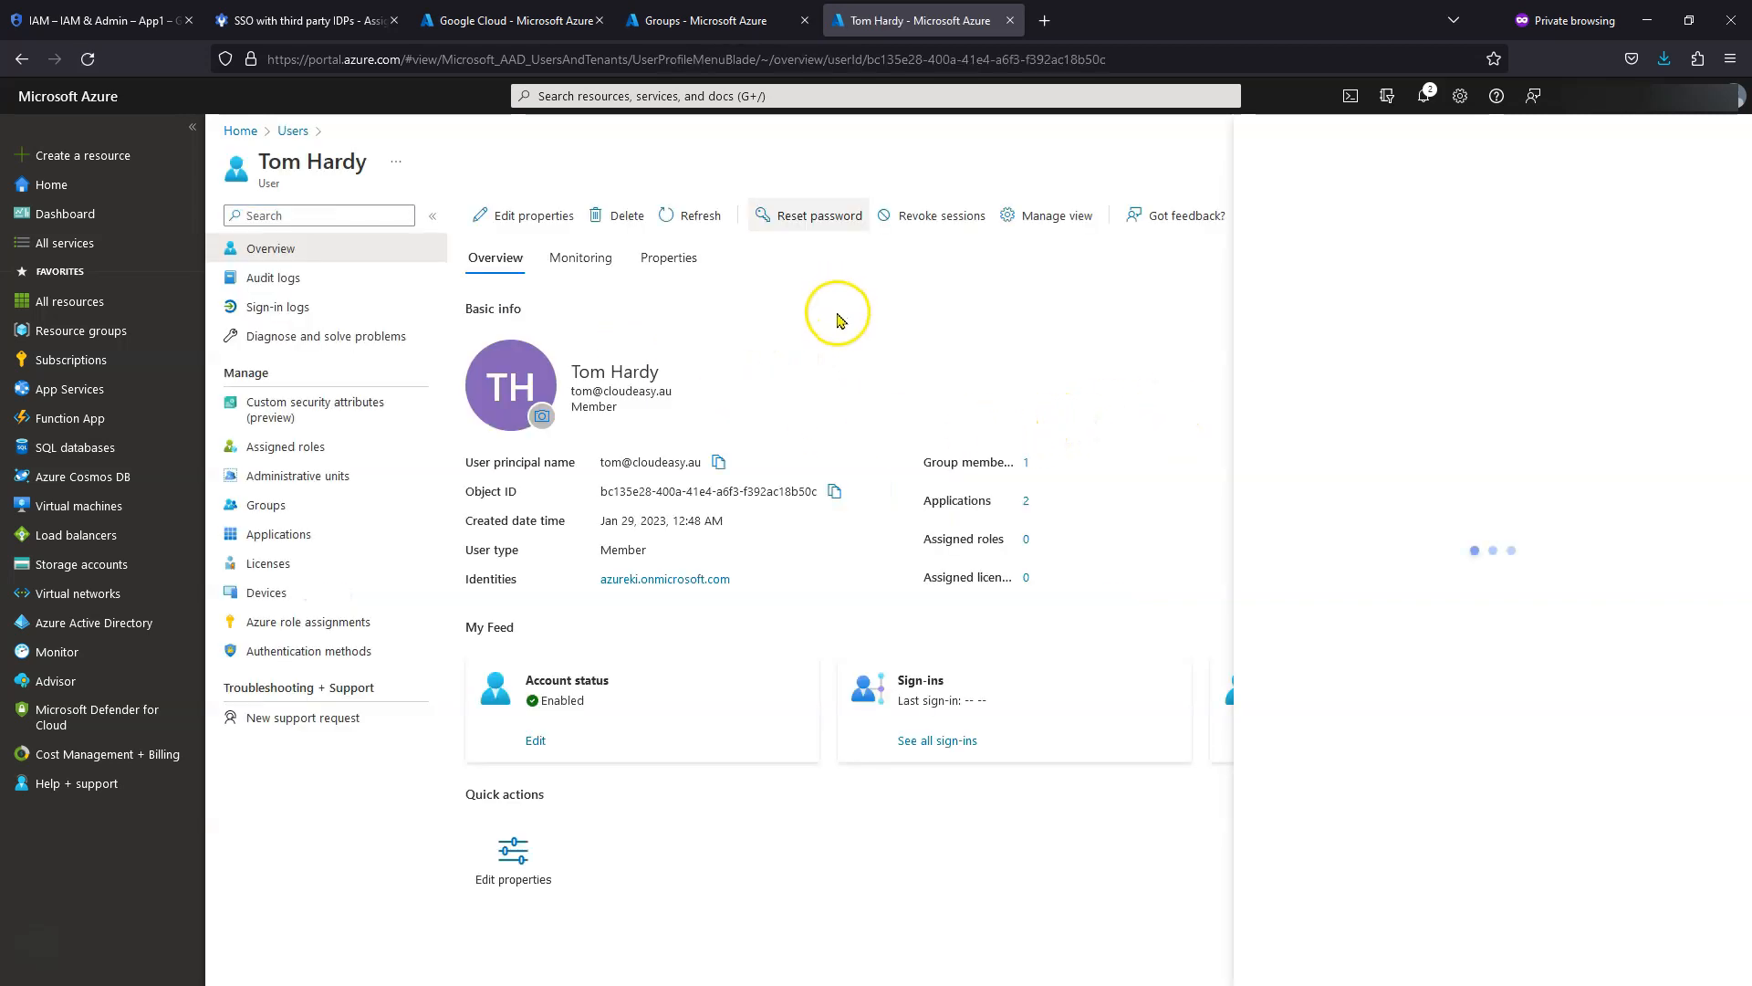
click(837, 217)
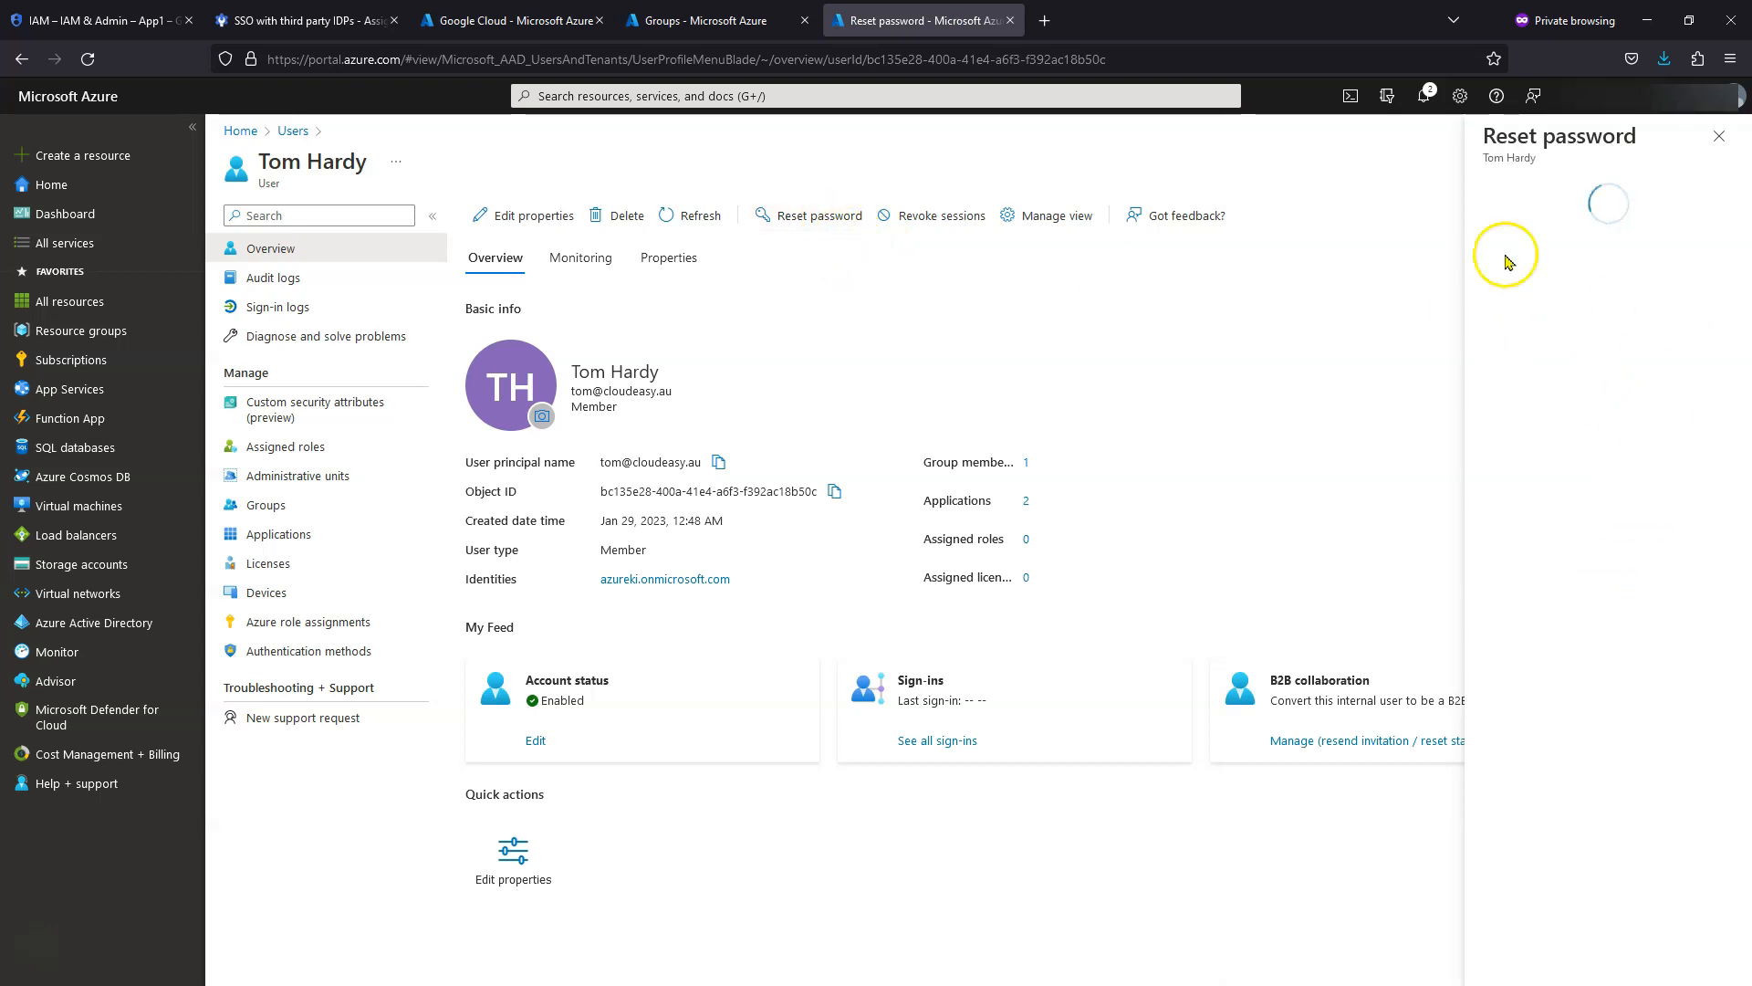
click(1543, 282)
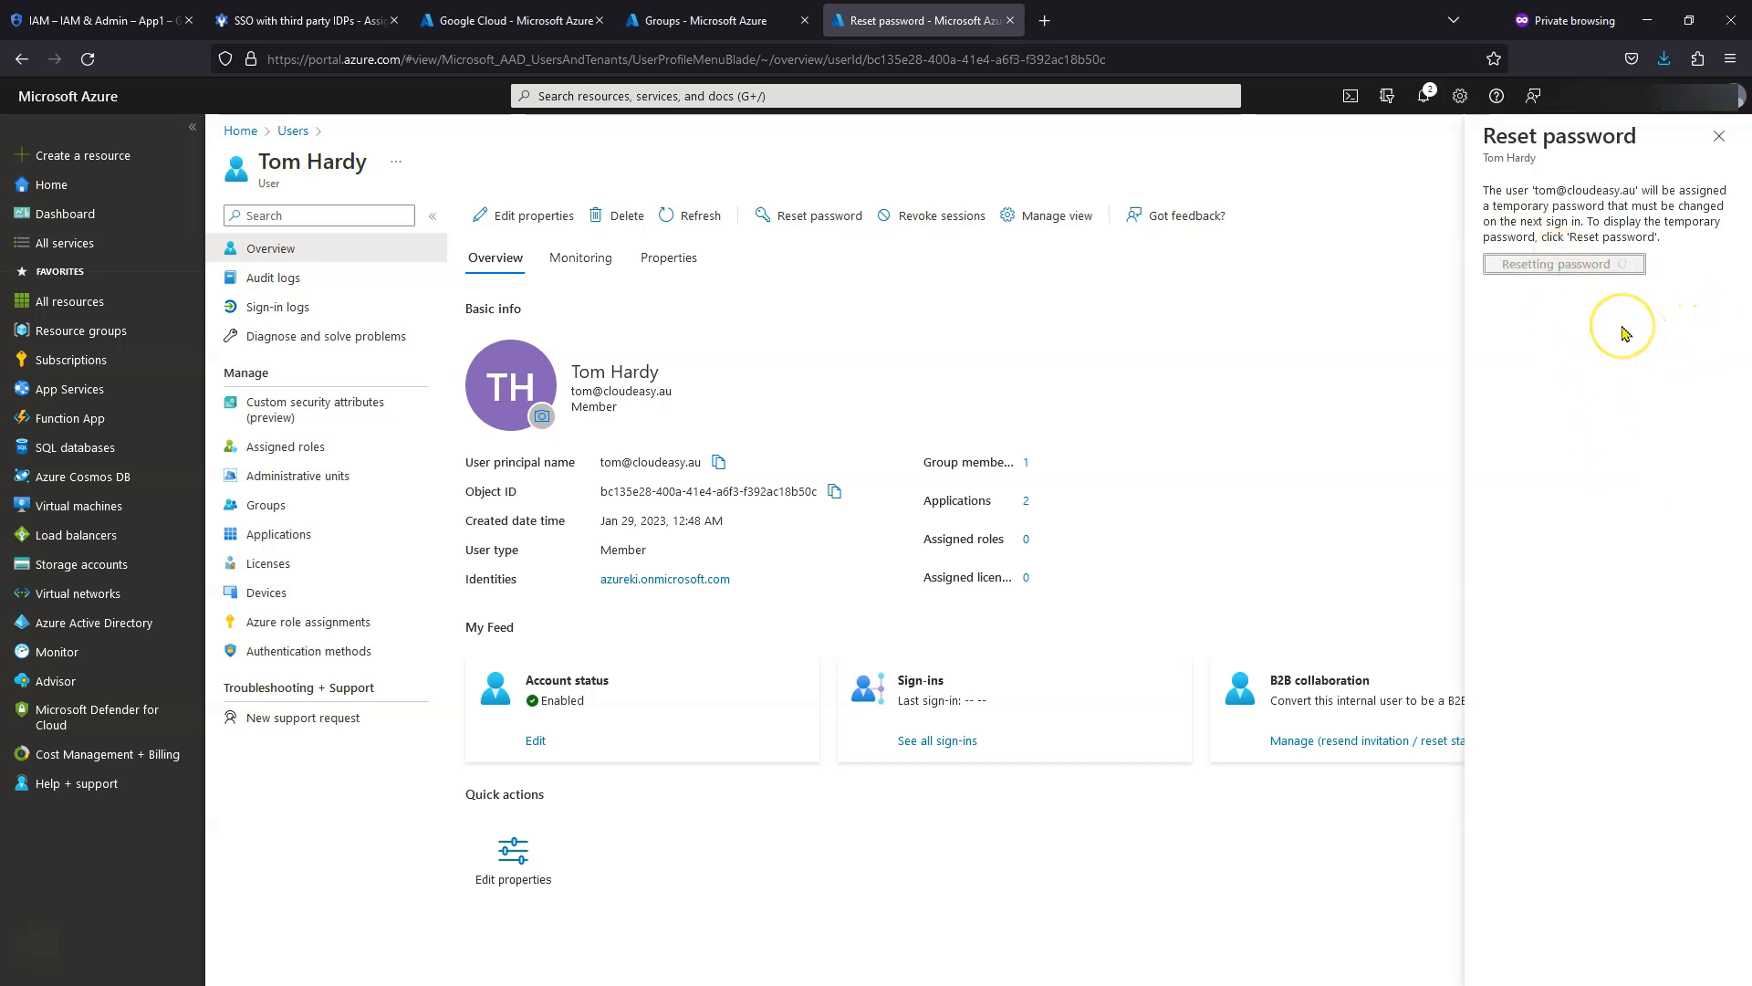
- Copy the temporary password into the InPrivate sign-in form and sign in
drag(1624, 333, 1471, 324)
key(alt+Tab)
key(ctrl+v)
click(1117, 624)
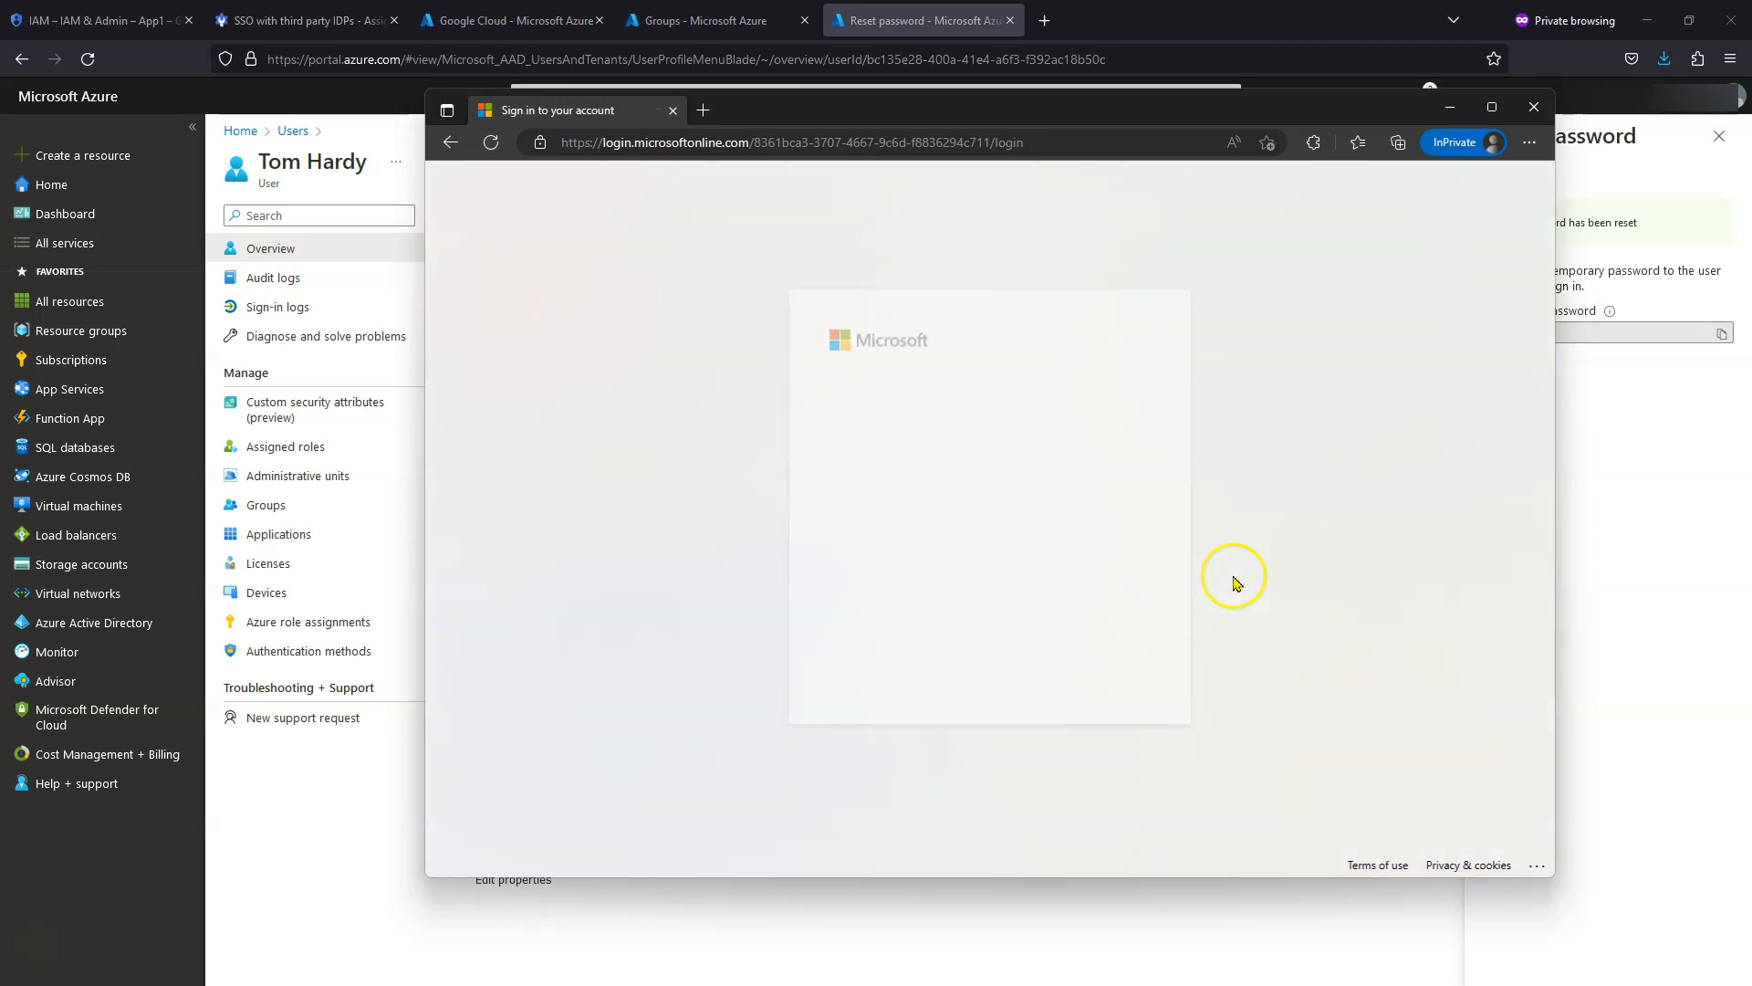
- Replace the temporary password with a new password for the test user
click(915, 517)
key(ctrl+v)
click(917, 559)
text(••••••••)
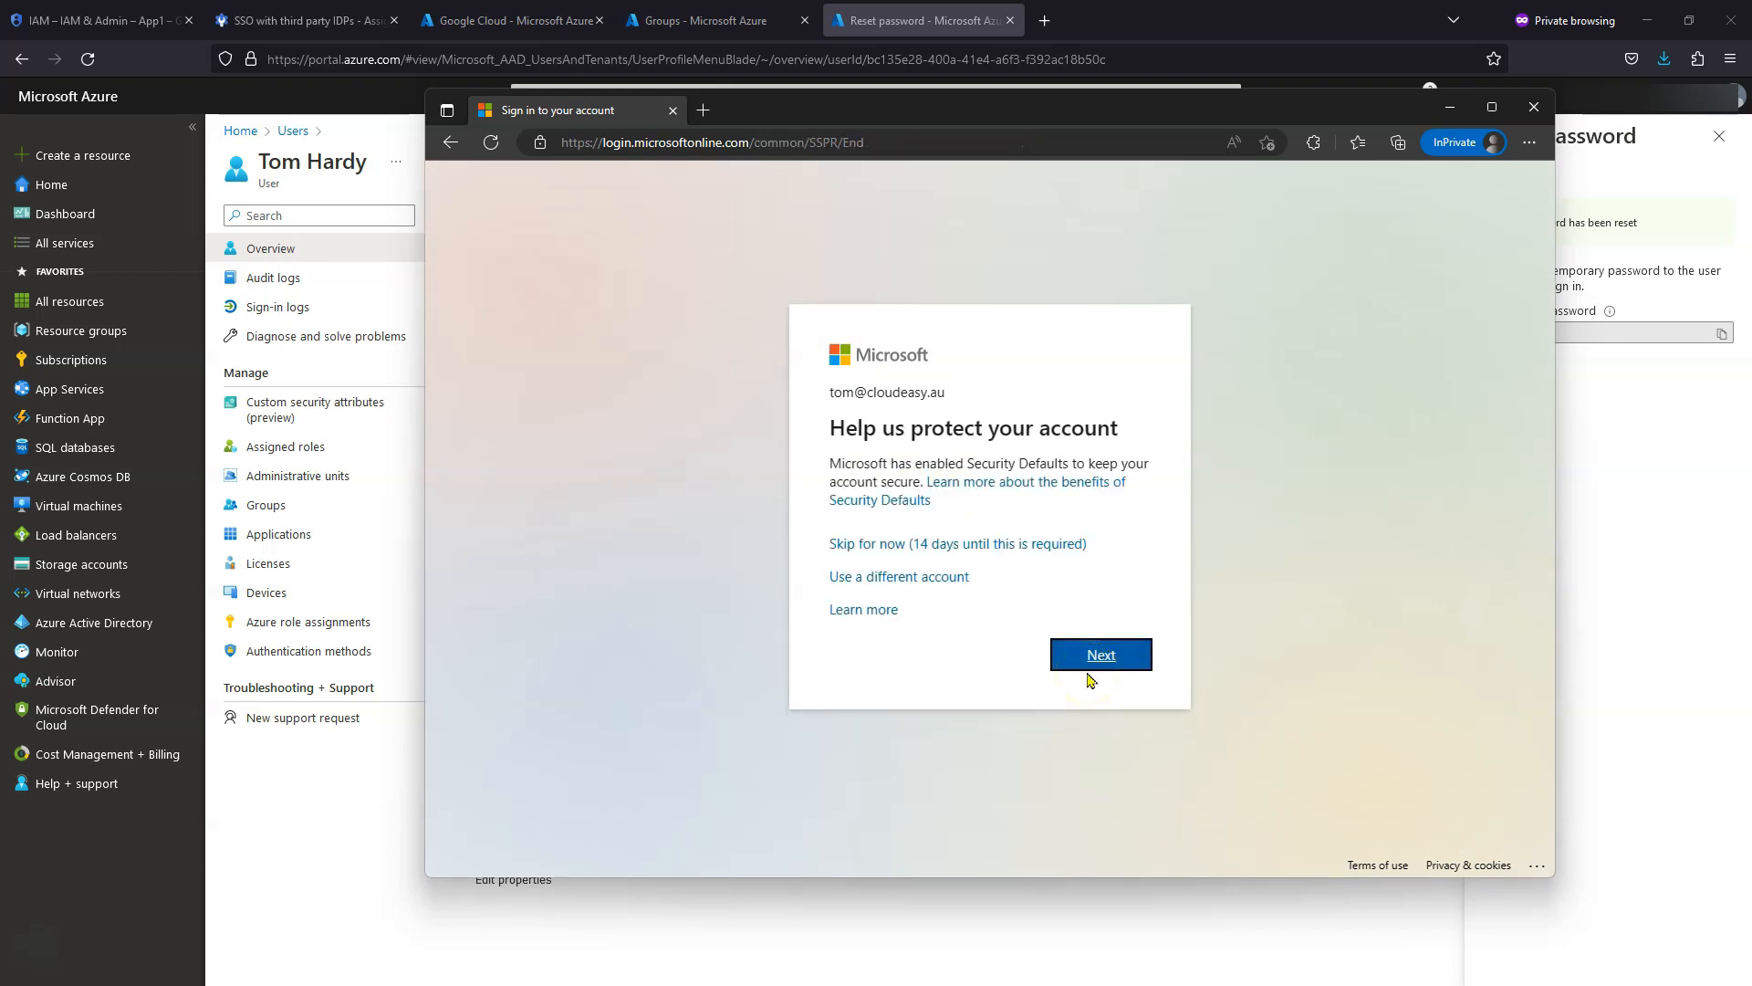
- Skip security info setup, stay signed in, and accept Google's new account notice
click(983, 547)
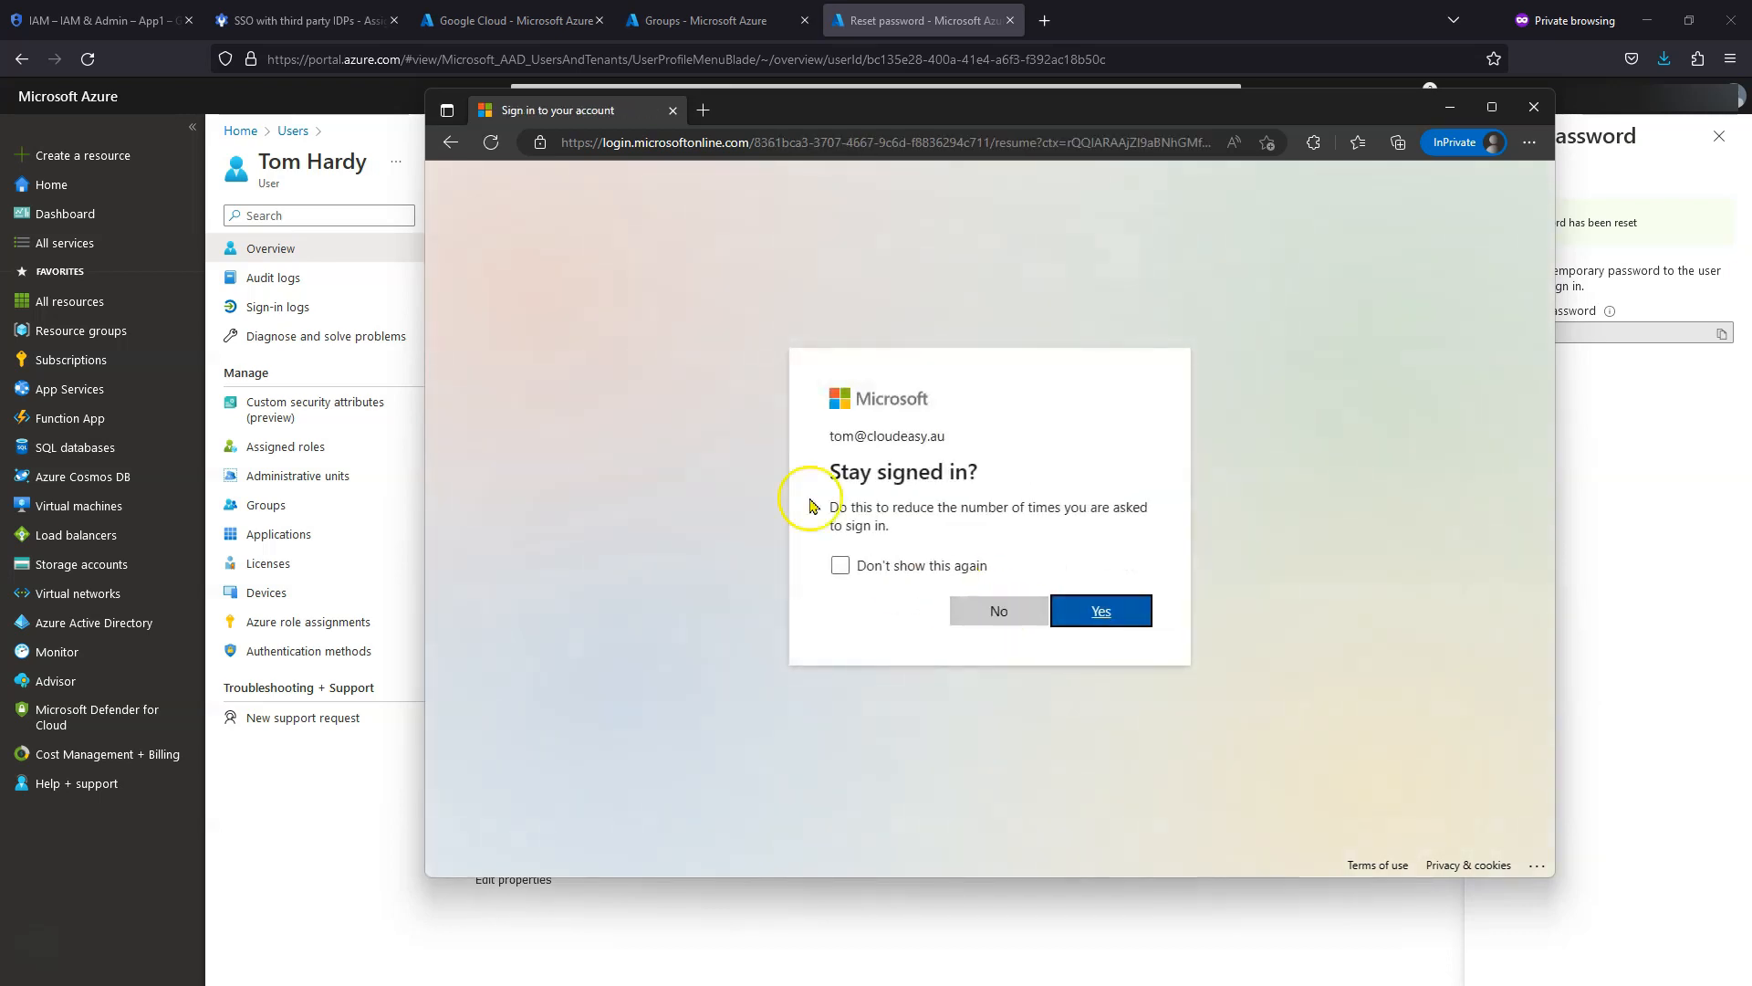
click(1086, 611)
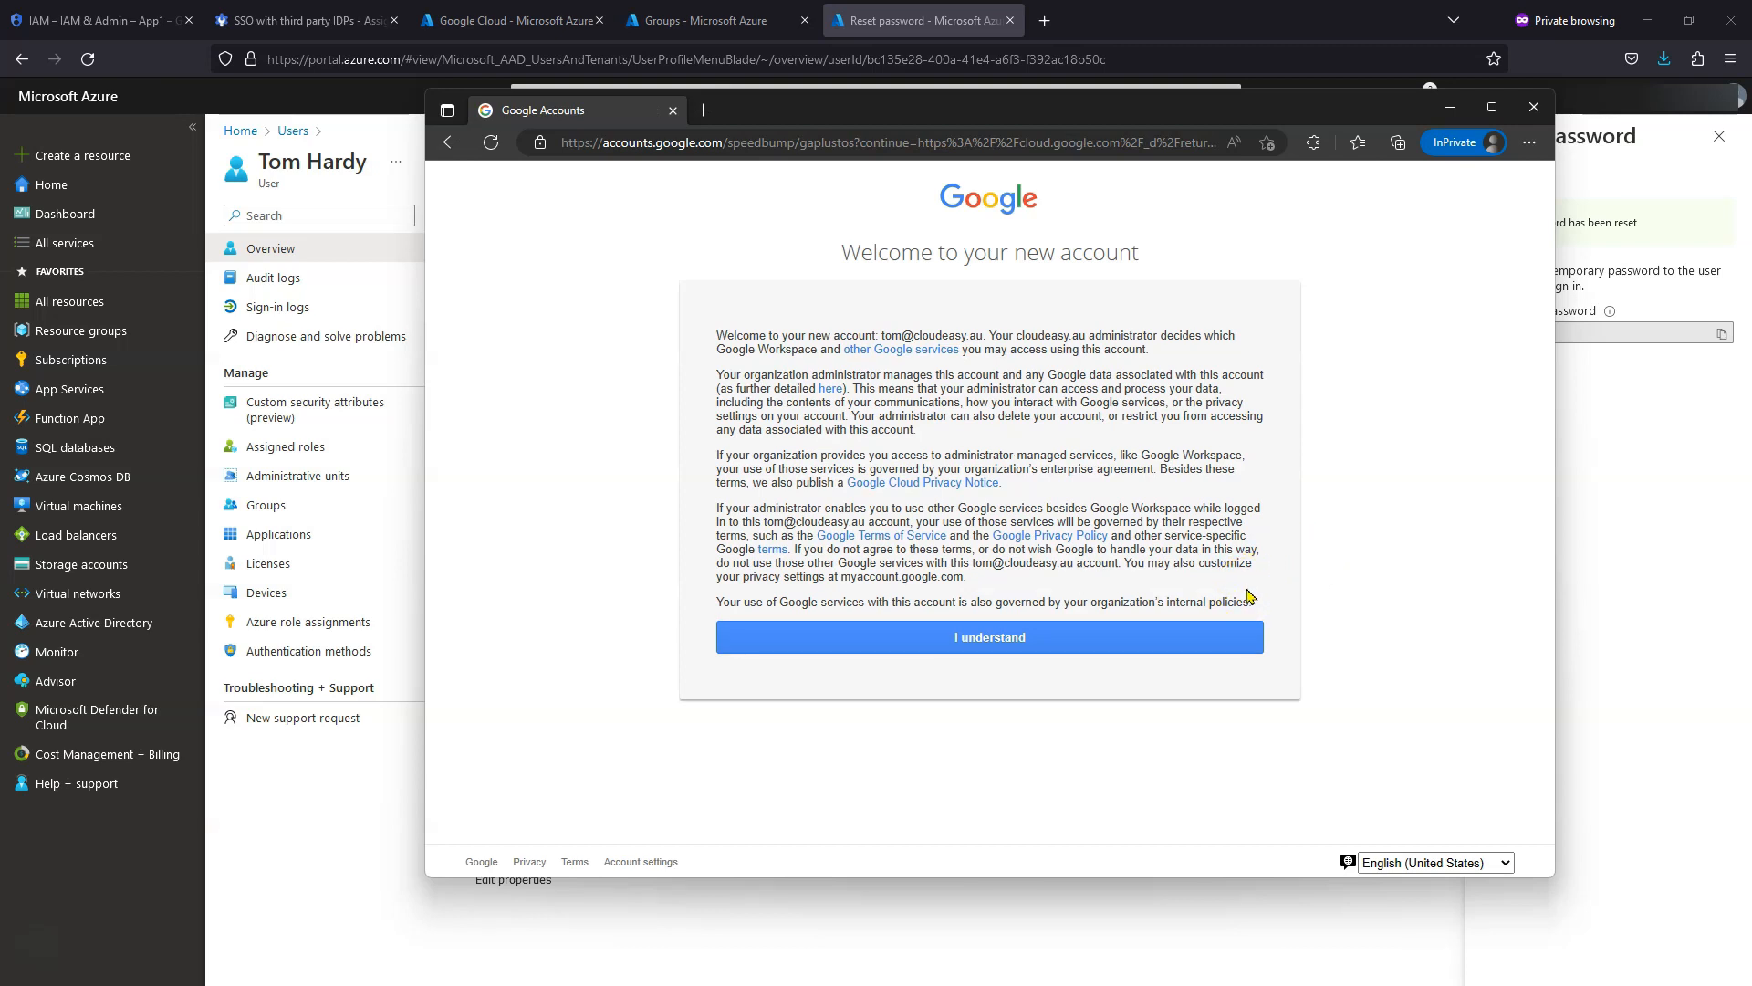
click(1038, 646)
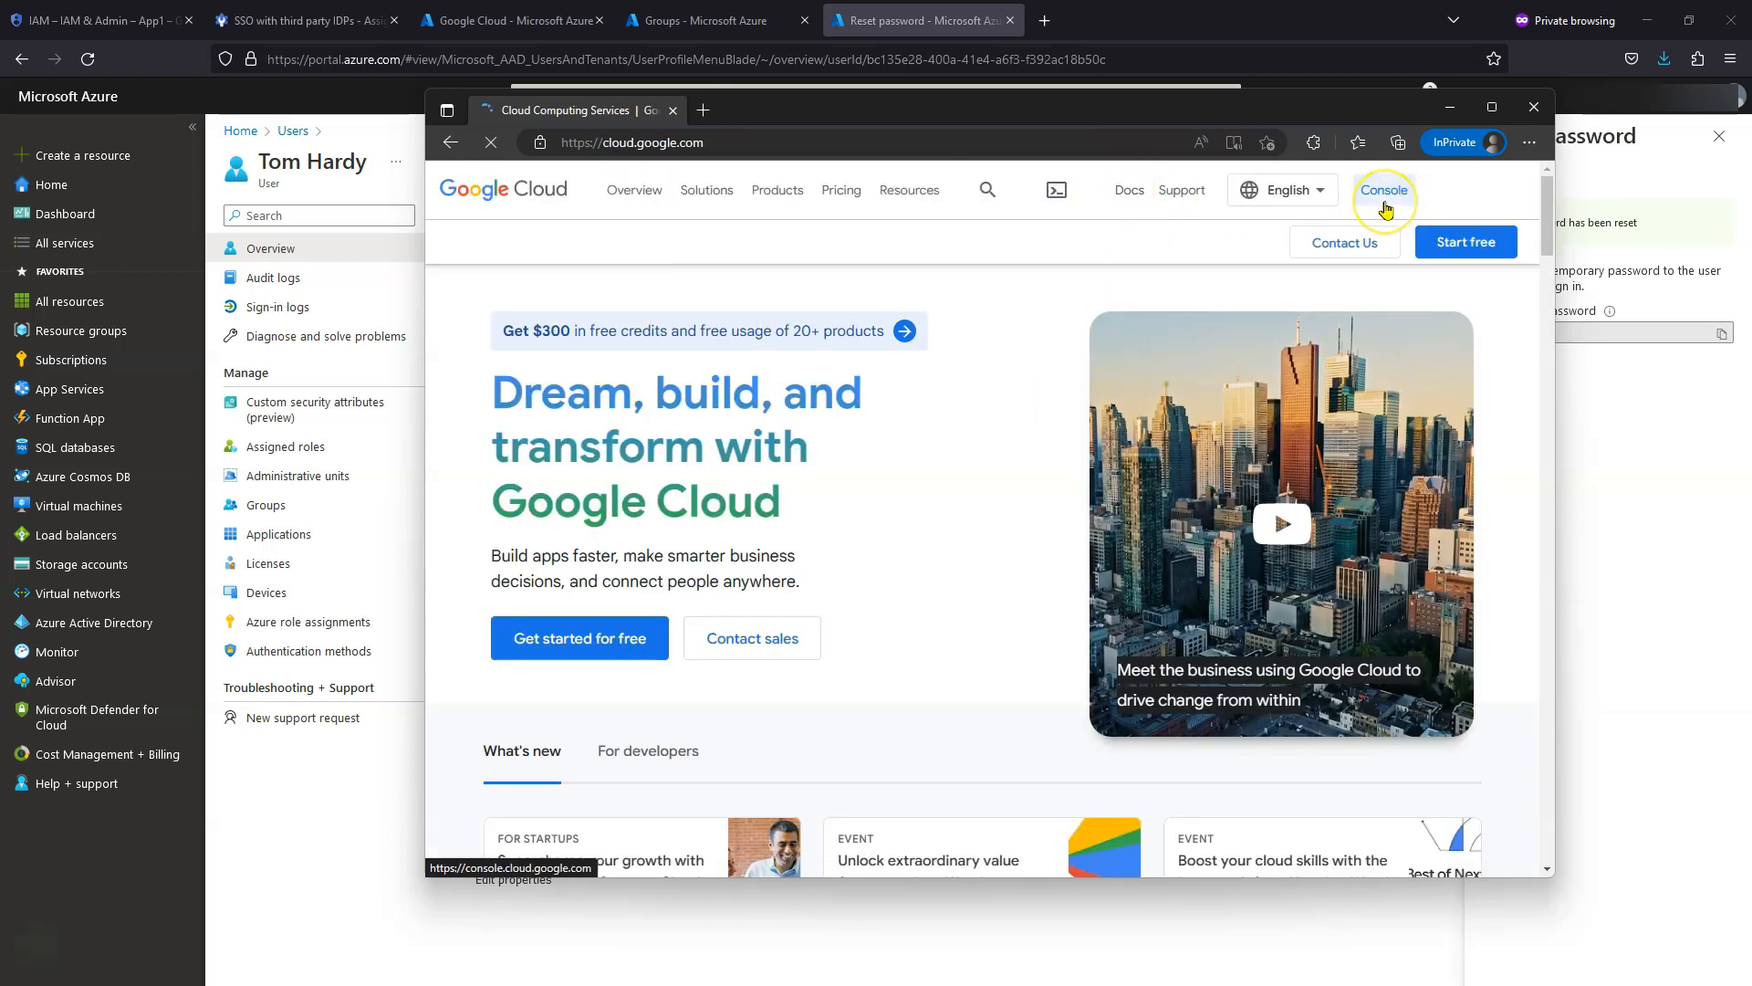
- Open the Google Cloud console as the test user
click(1385, 207)
click(1490, 196)
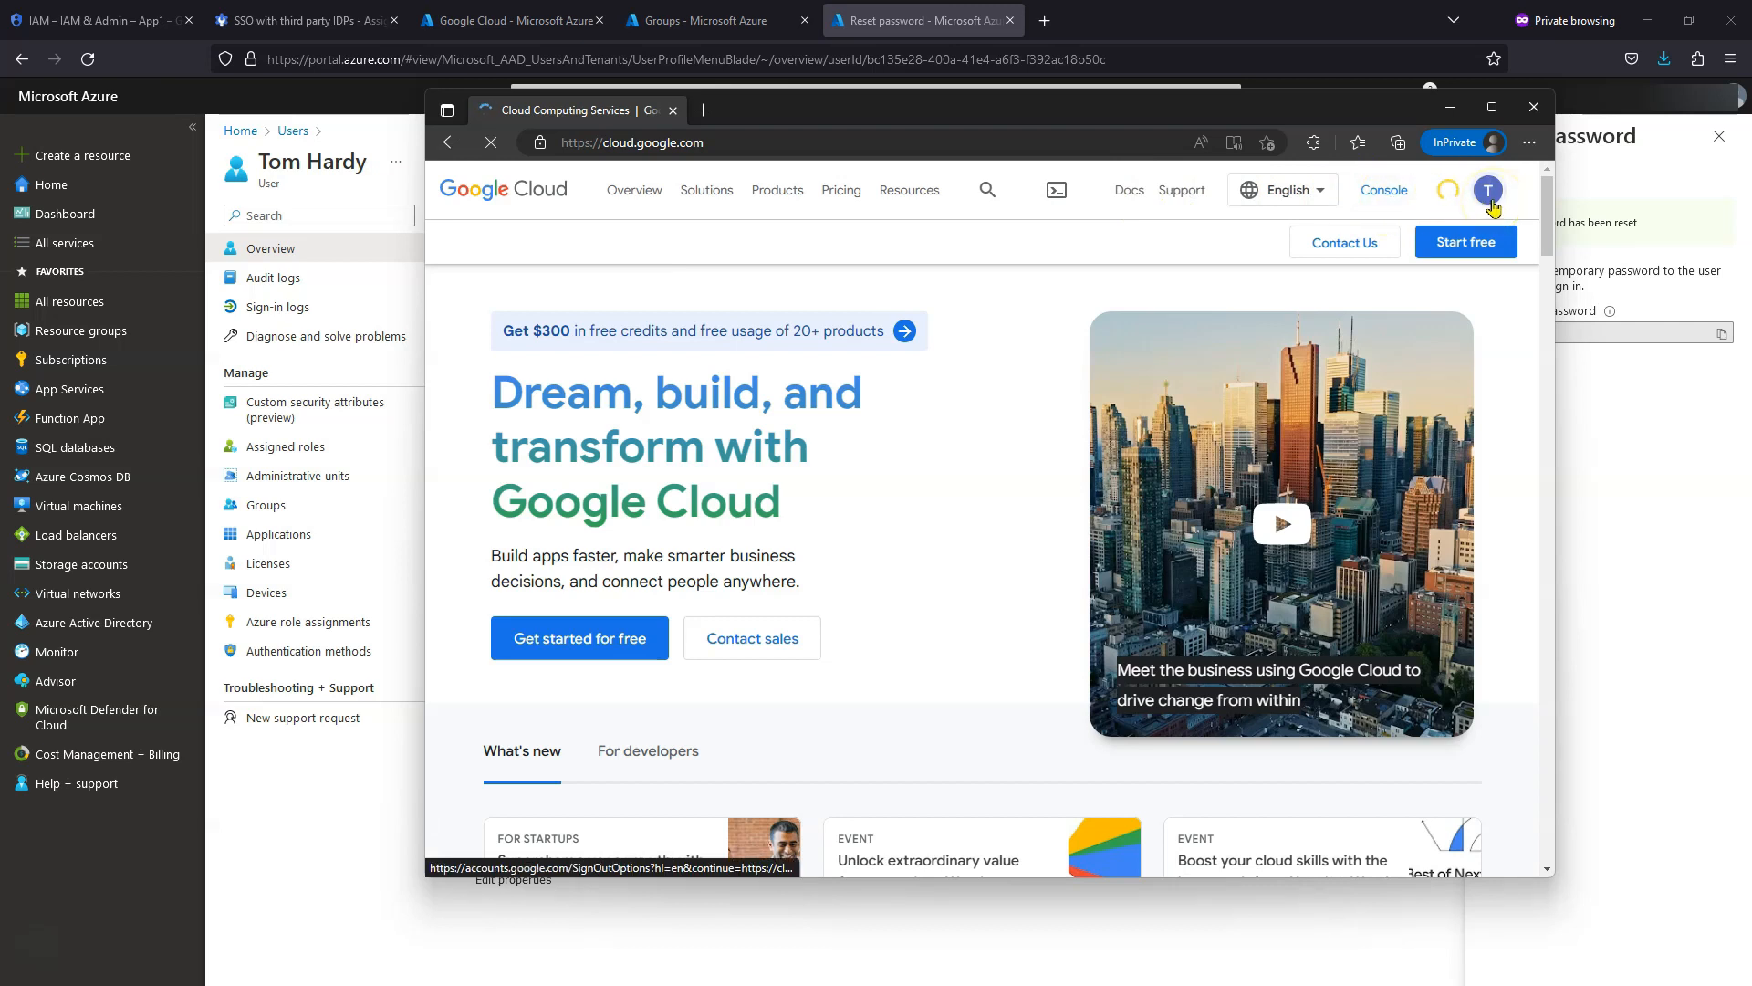
click(1387, 195)
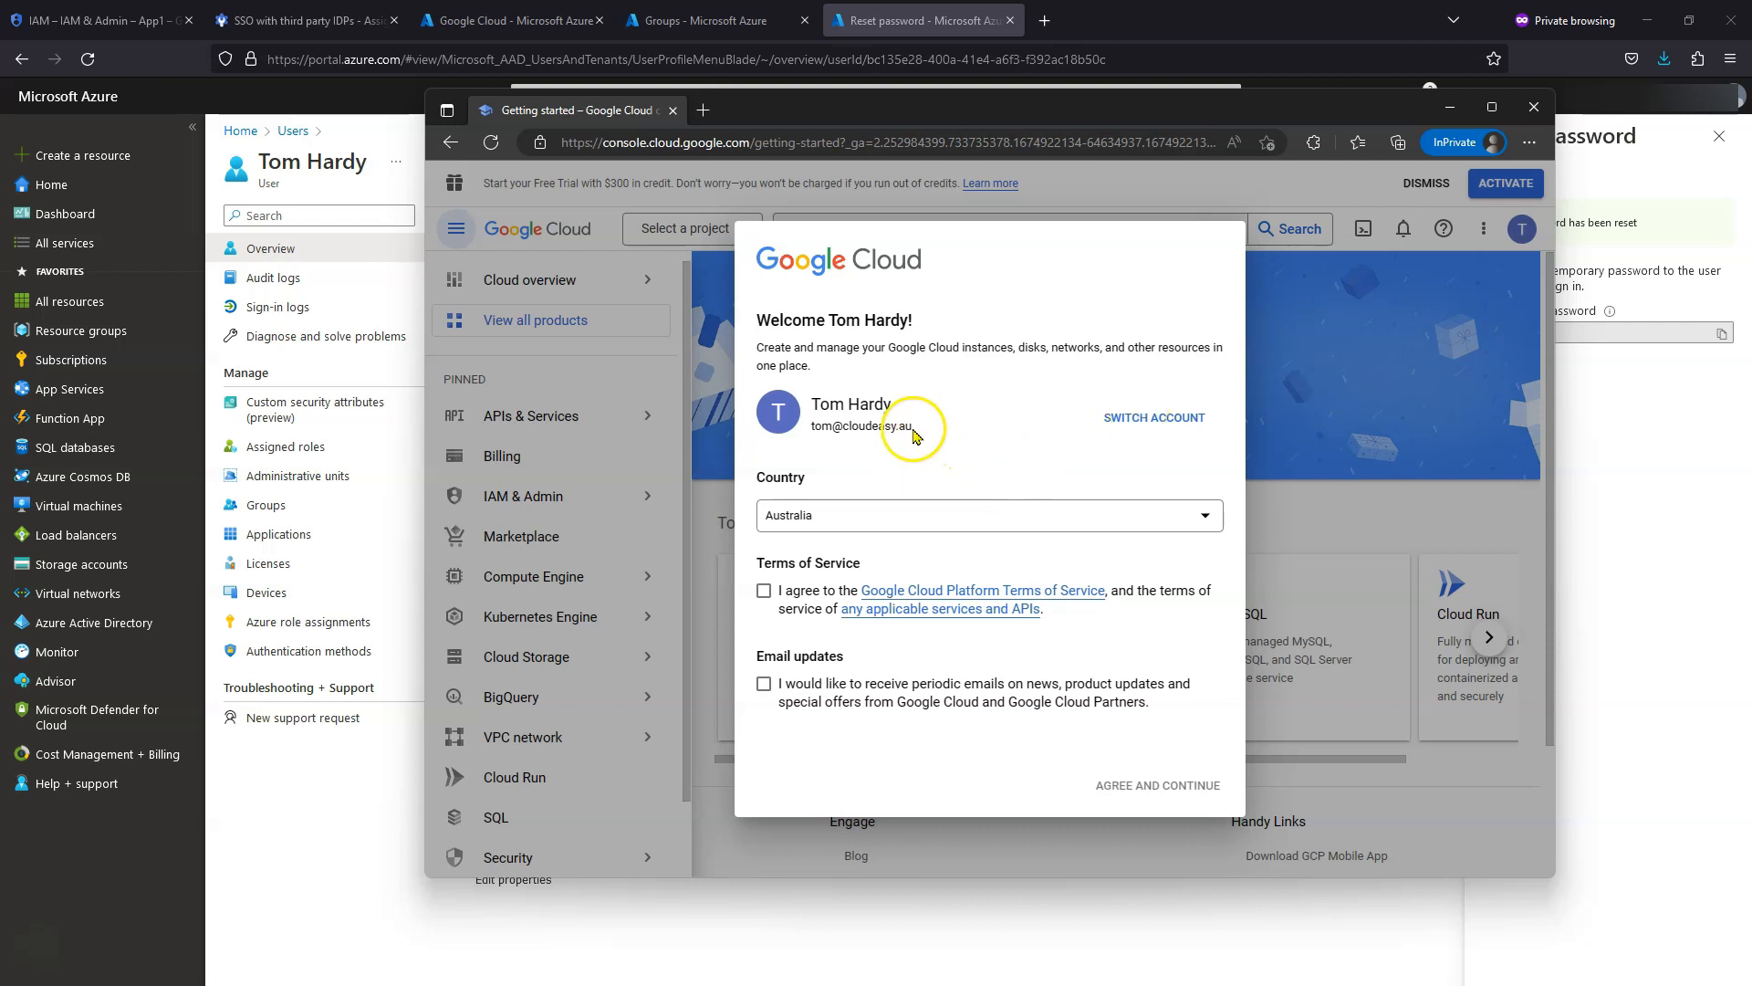
- Accept the Google Cloud terms of service and maximize the console window
click(764, 590)
click(1156, 786)
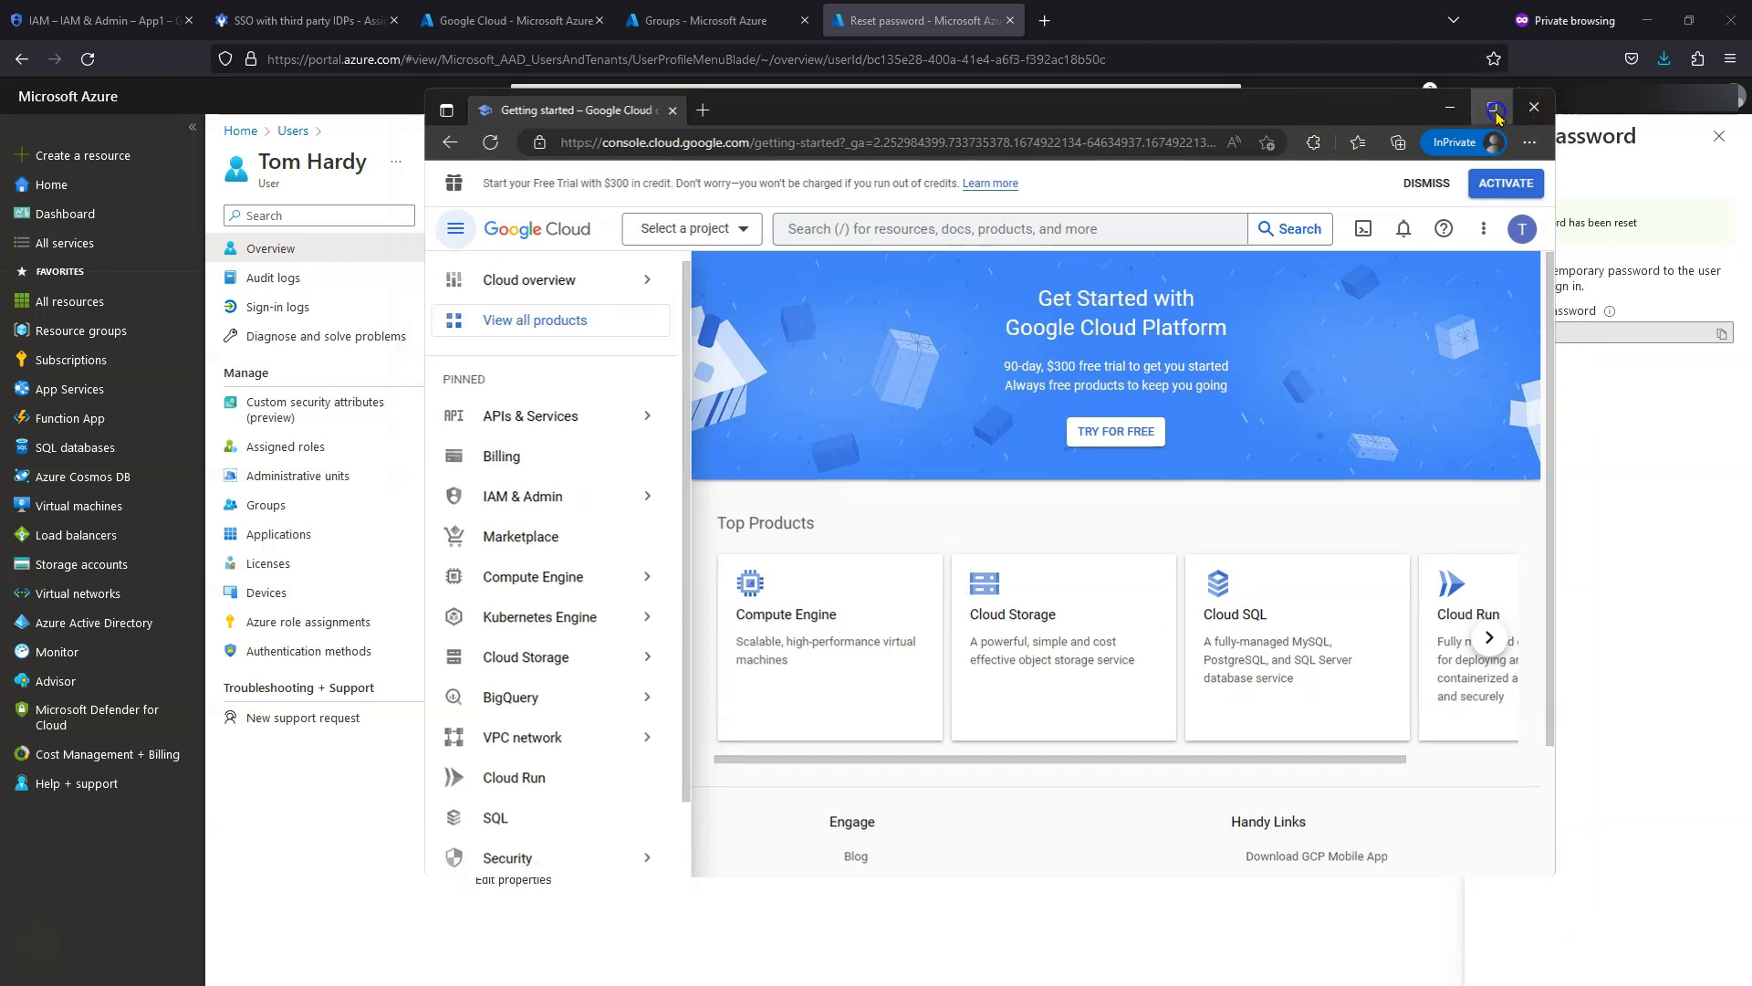
click(1494, 108)
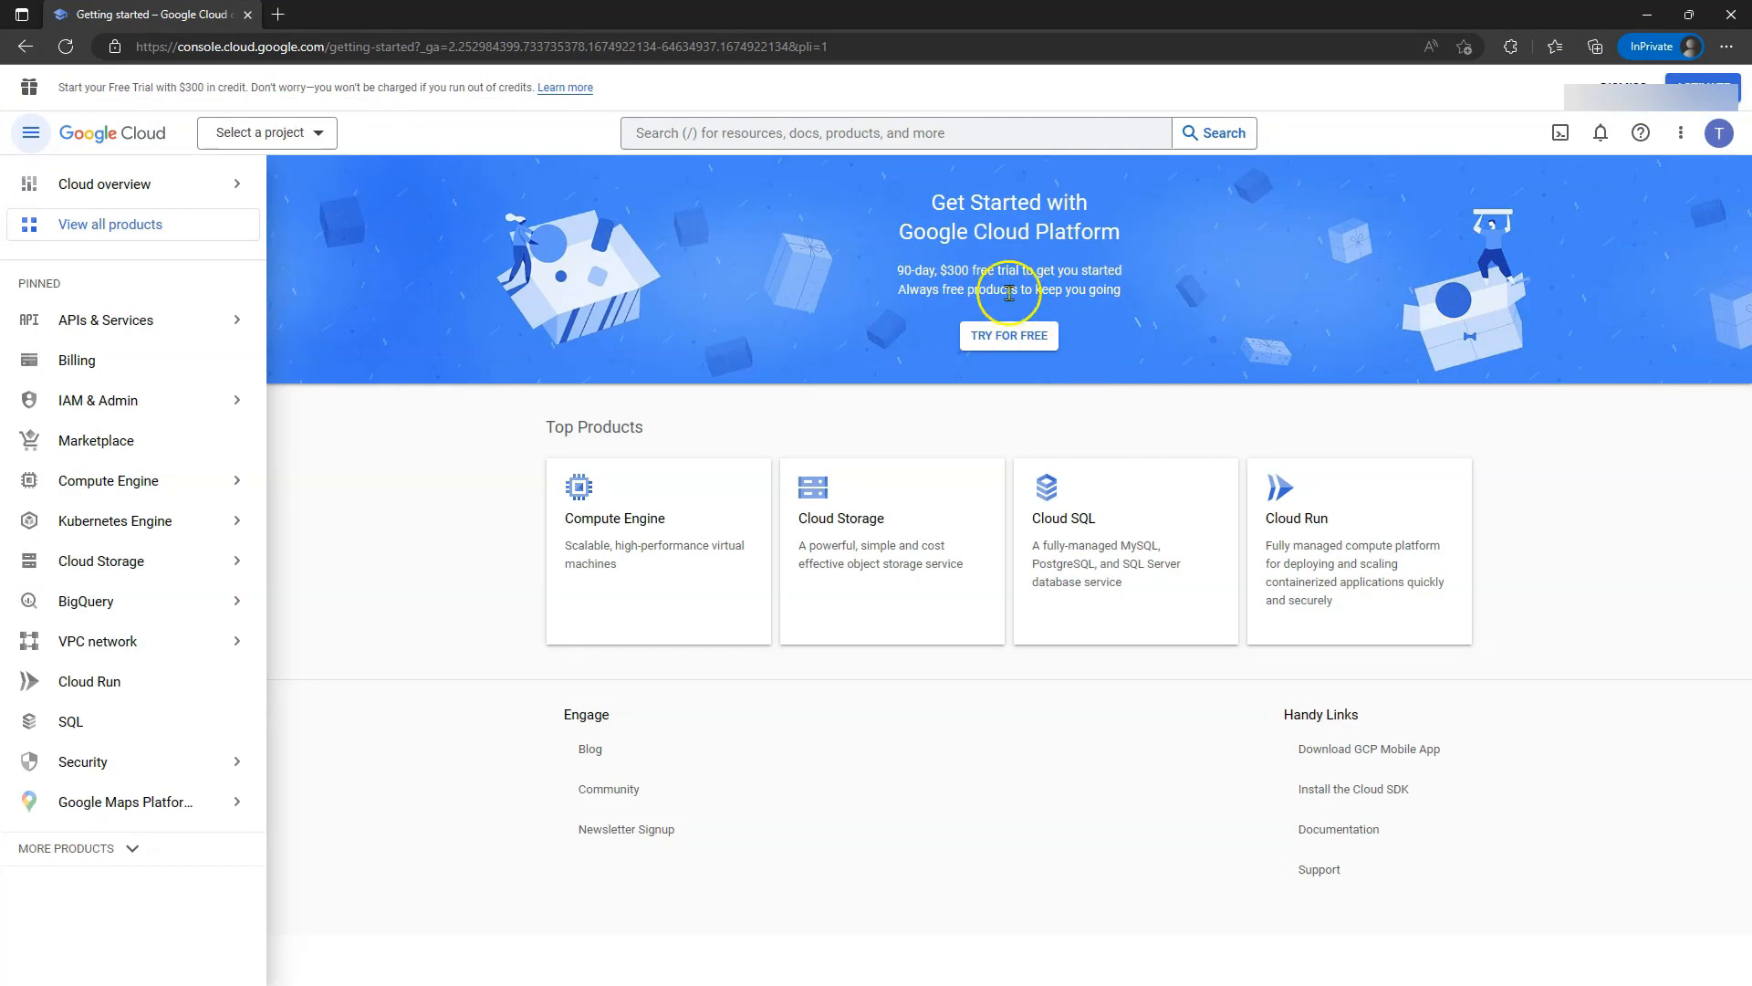
- Dismiss the Google Cloud free-trial banner
click(1693, 87)
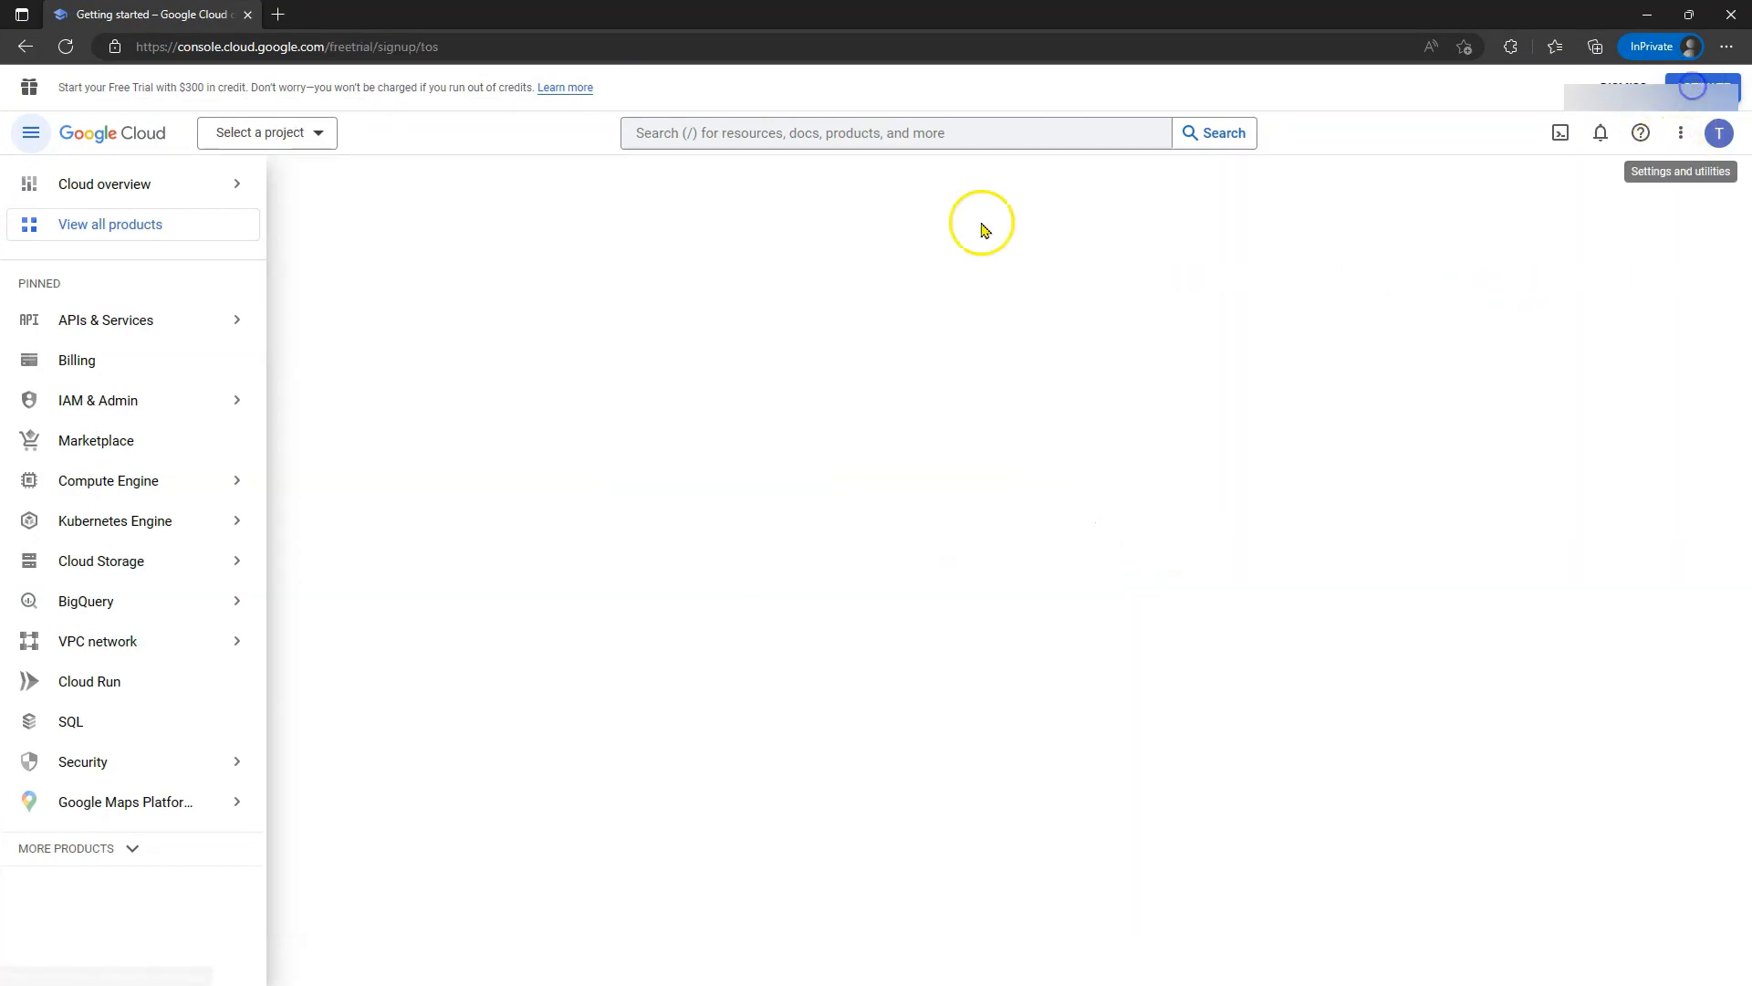
click(1638, 95)
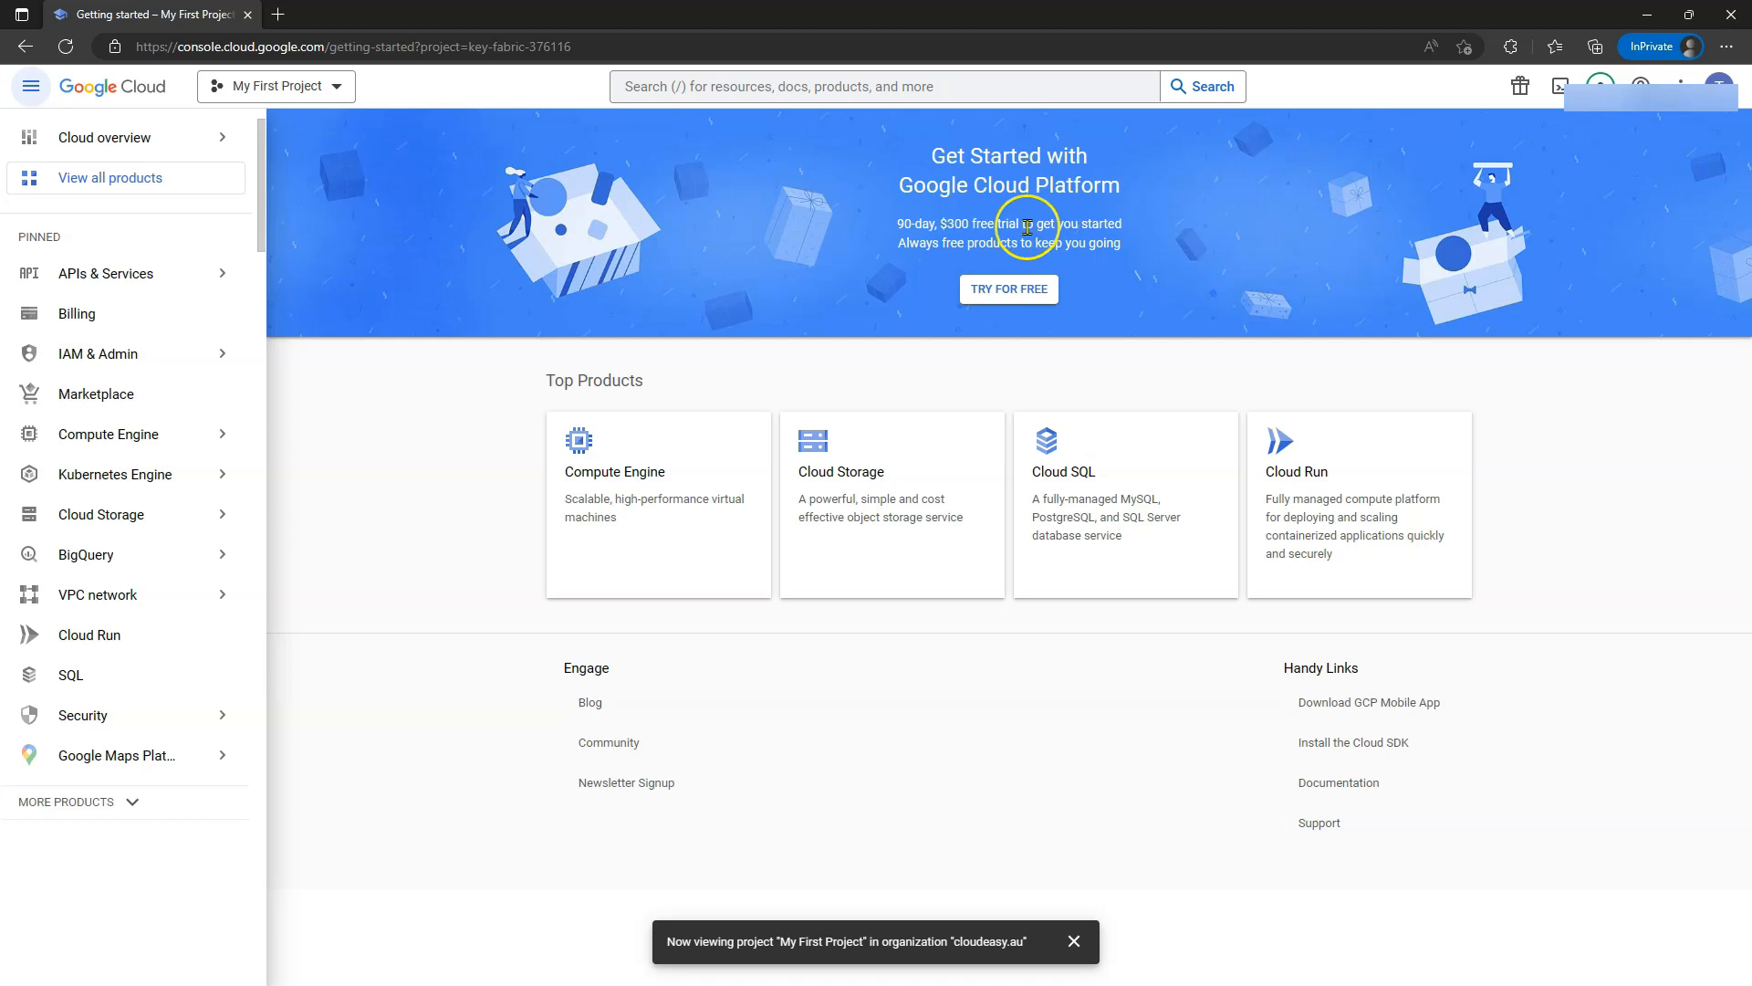
click(972, 292)
- List all cloudeasy.au projects and expand the Dev and Prod folders to reveal App1-Dev, App1 and App2
click(273, 86)
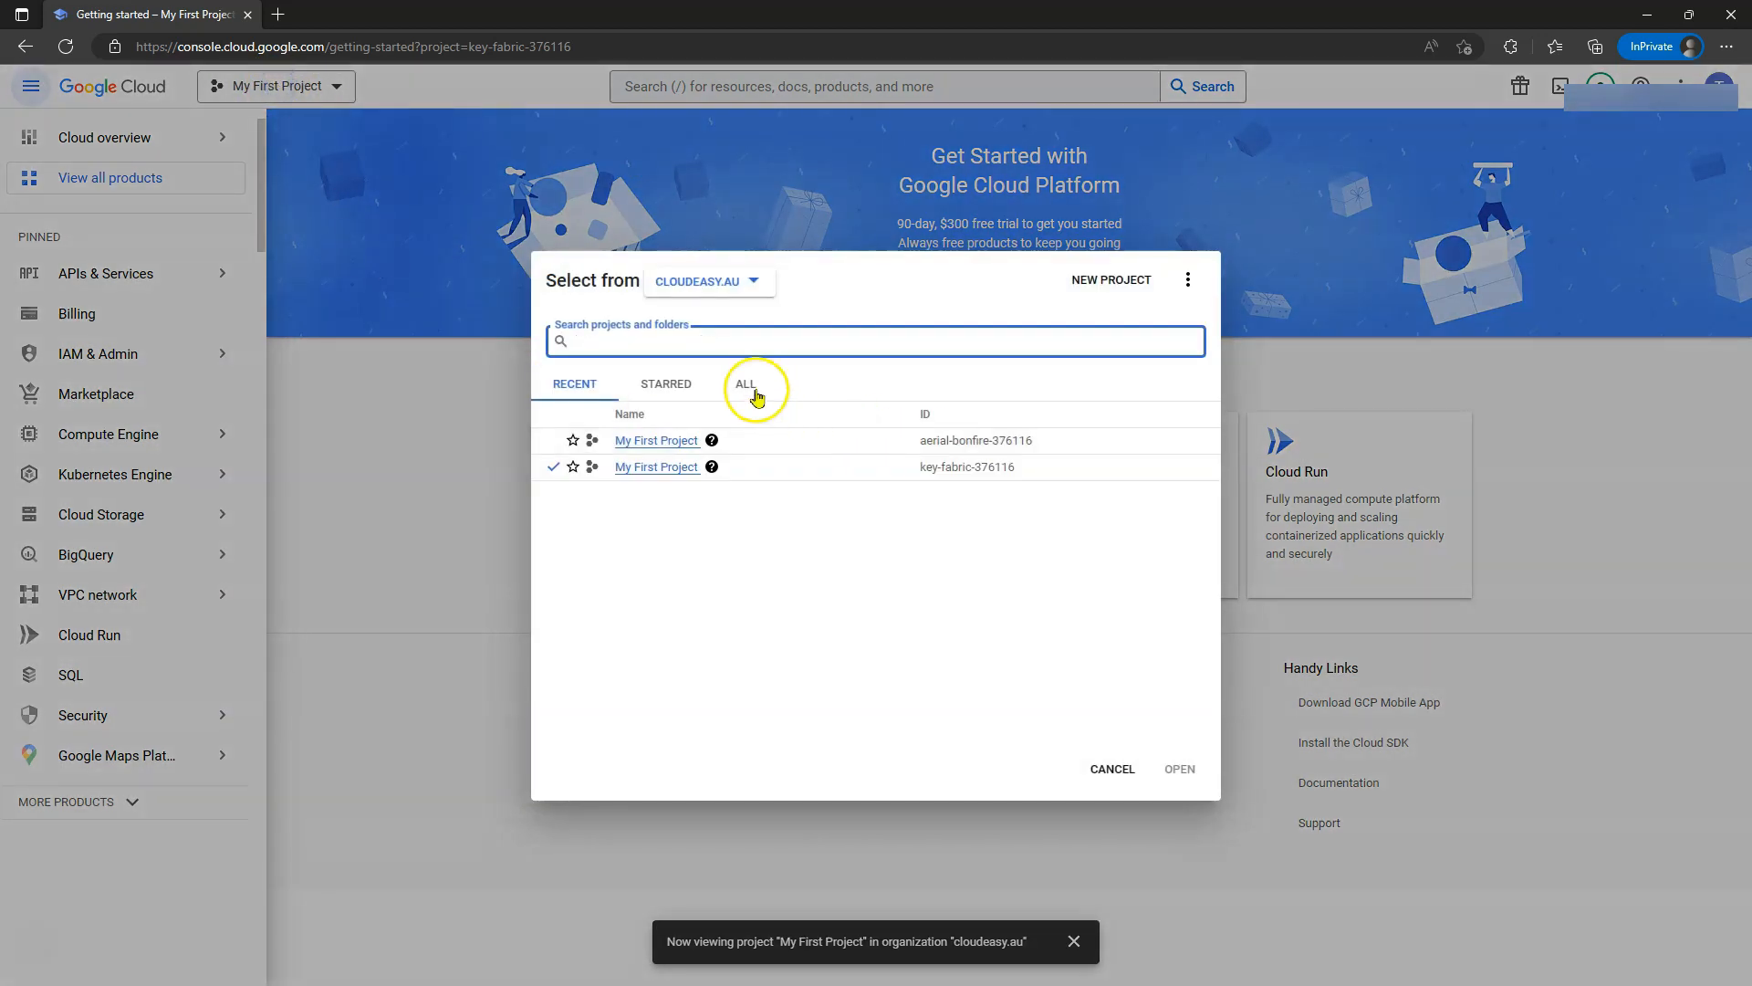
click(754, 387)
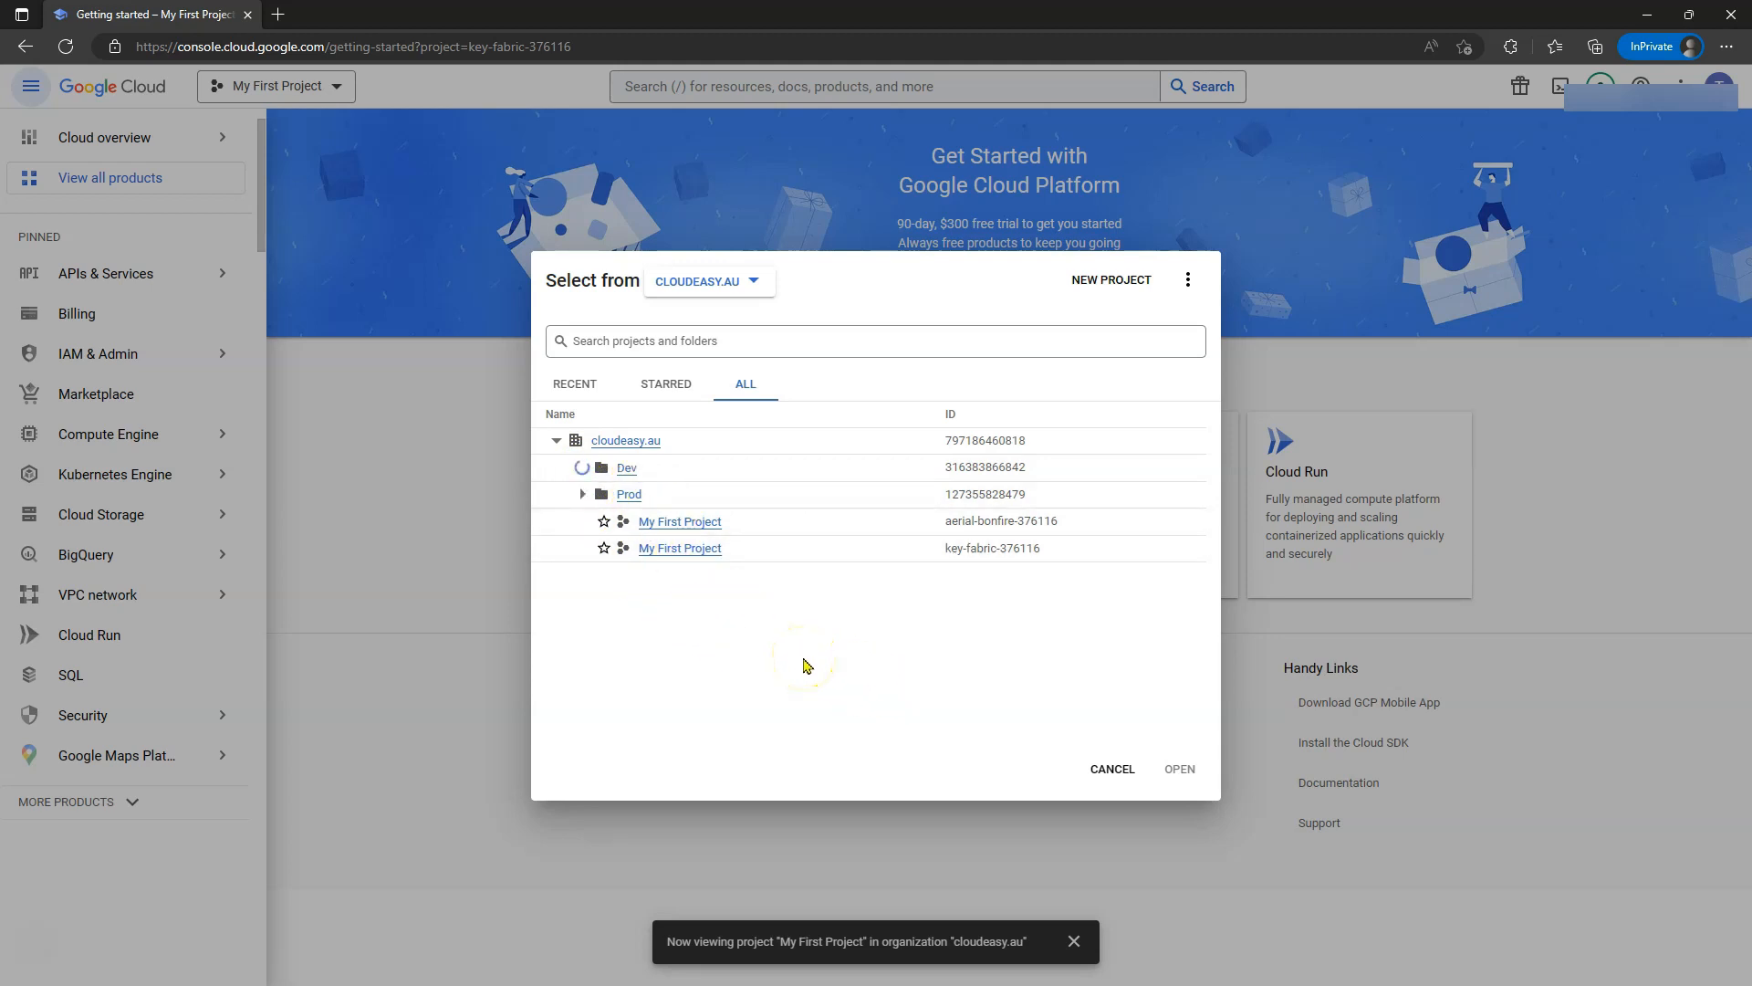
double_click(1109, 16)
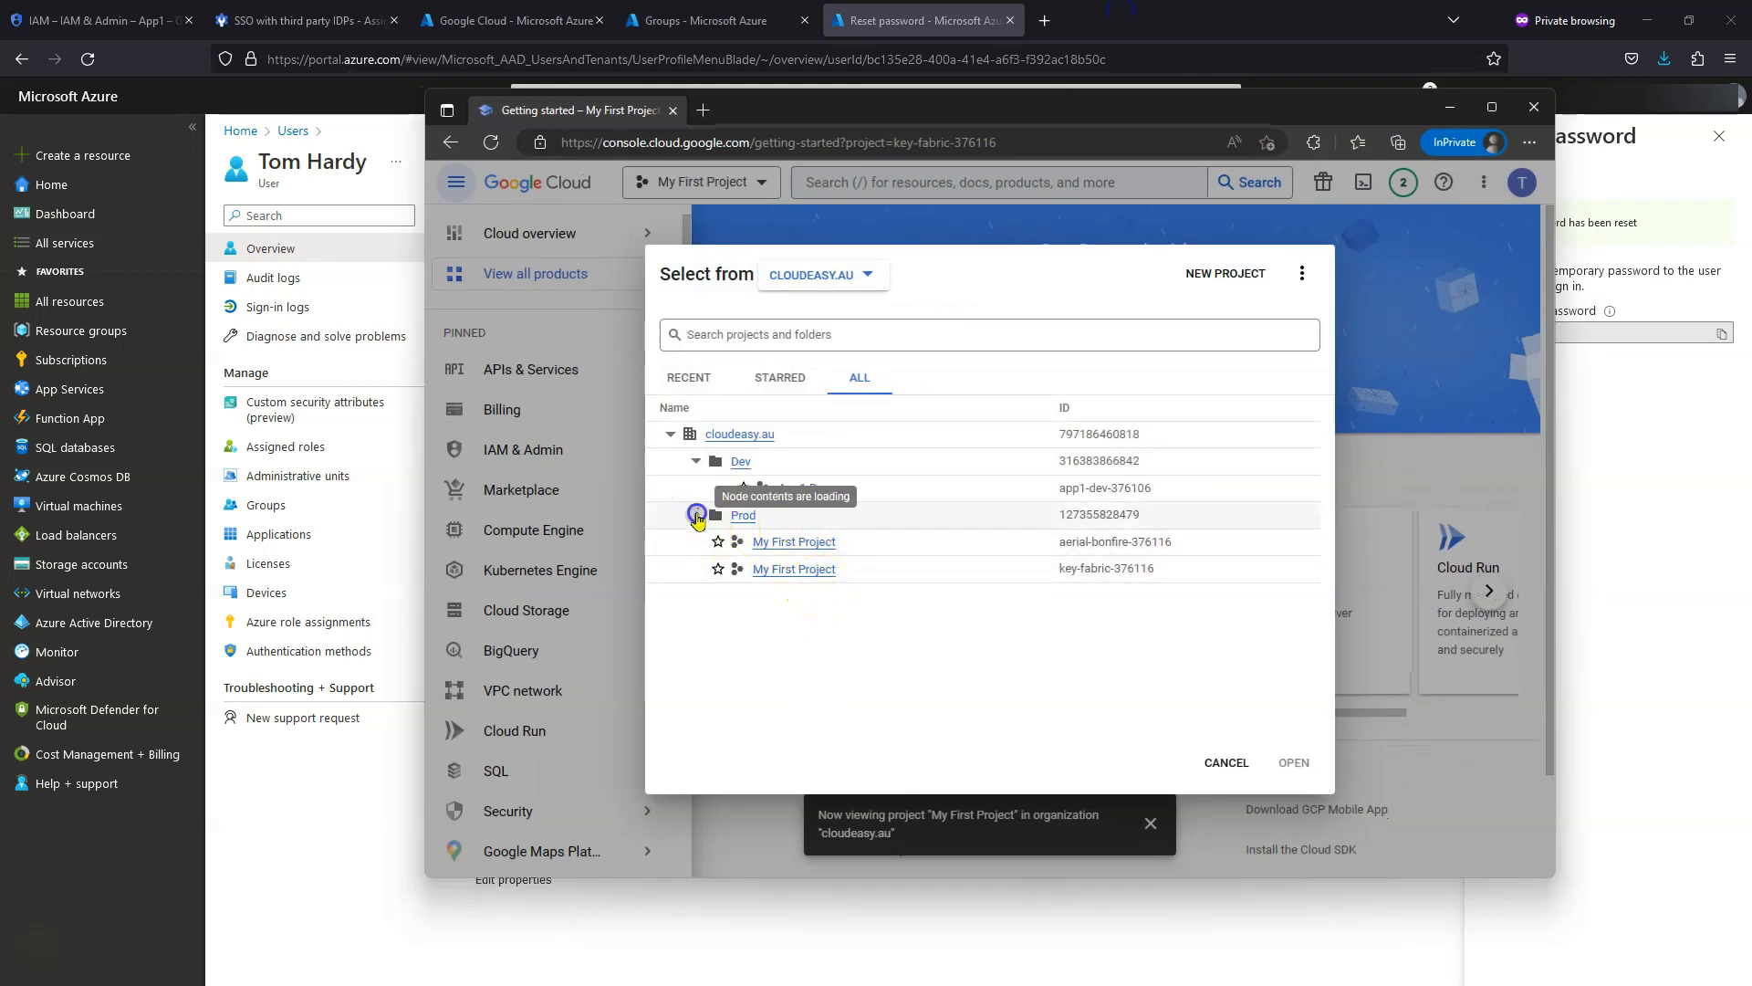
click(696, 515)
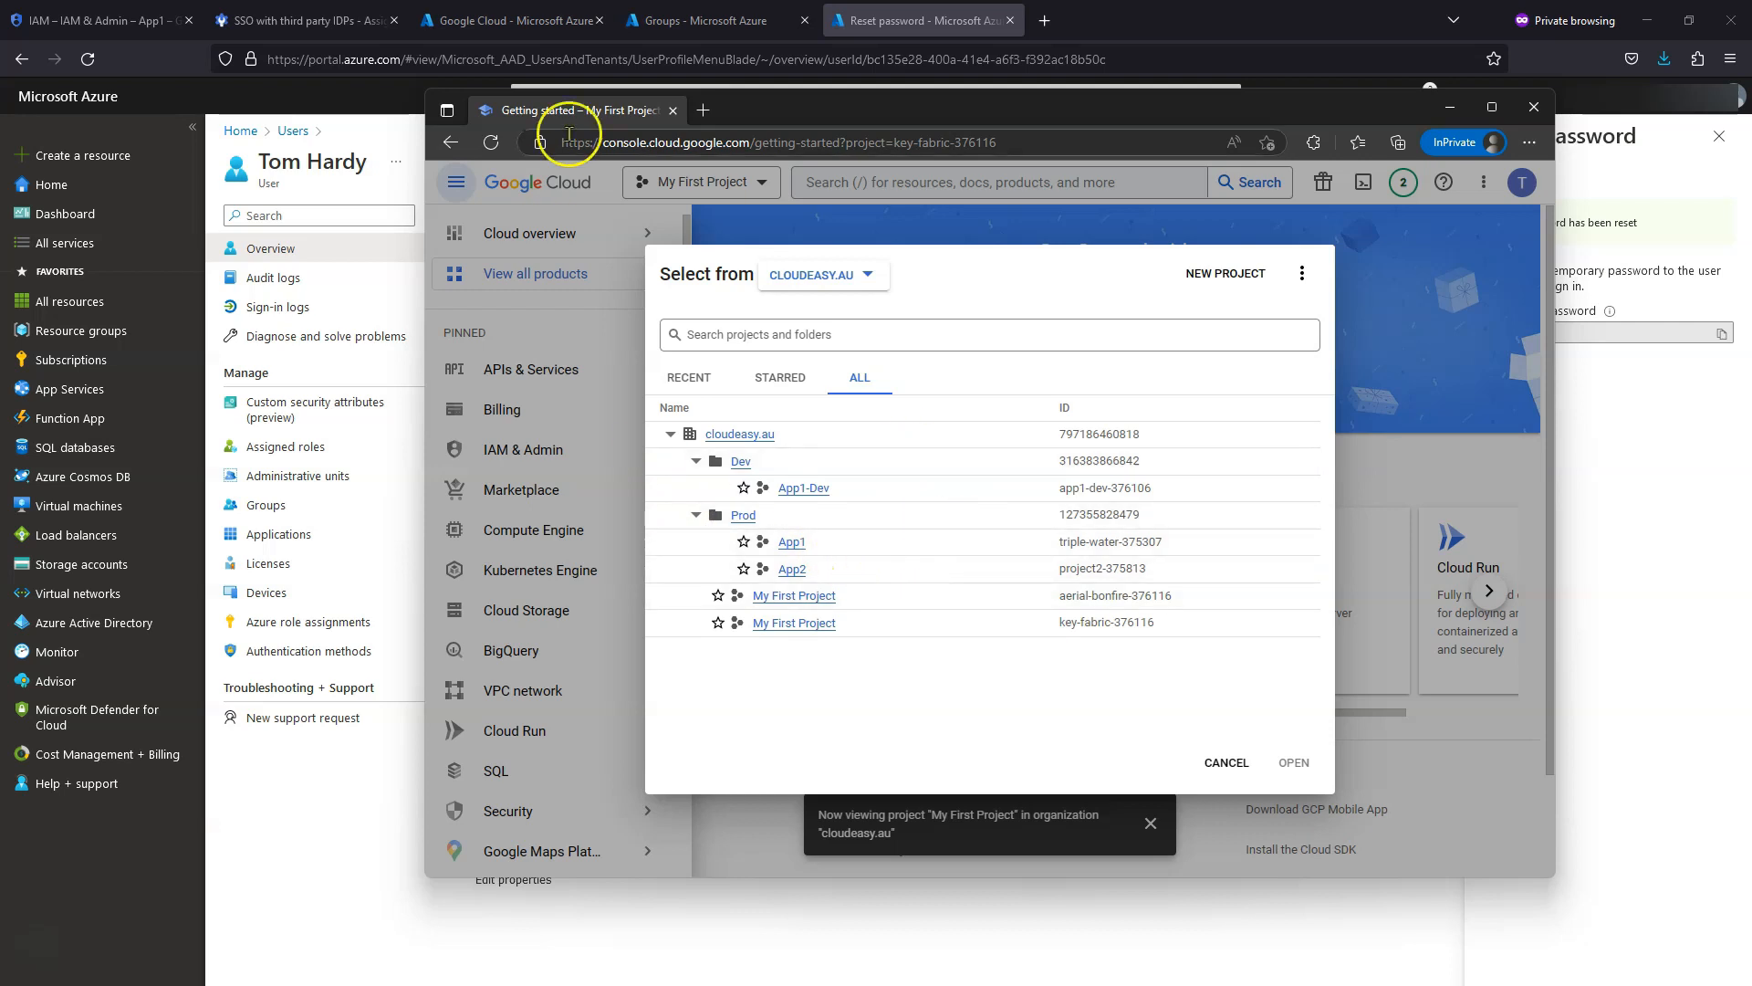
click(91, 20)
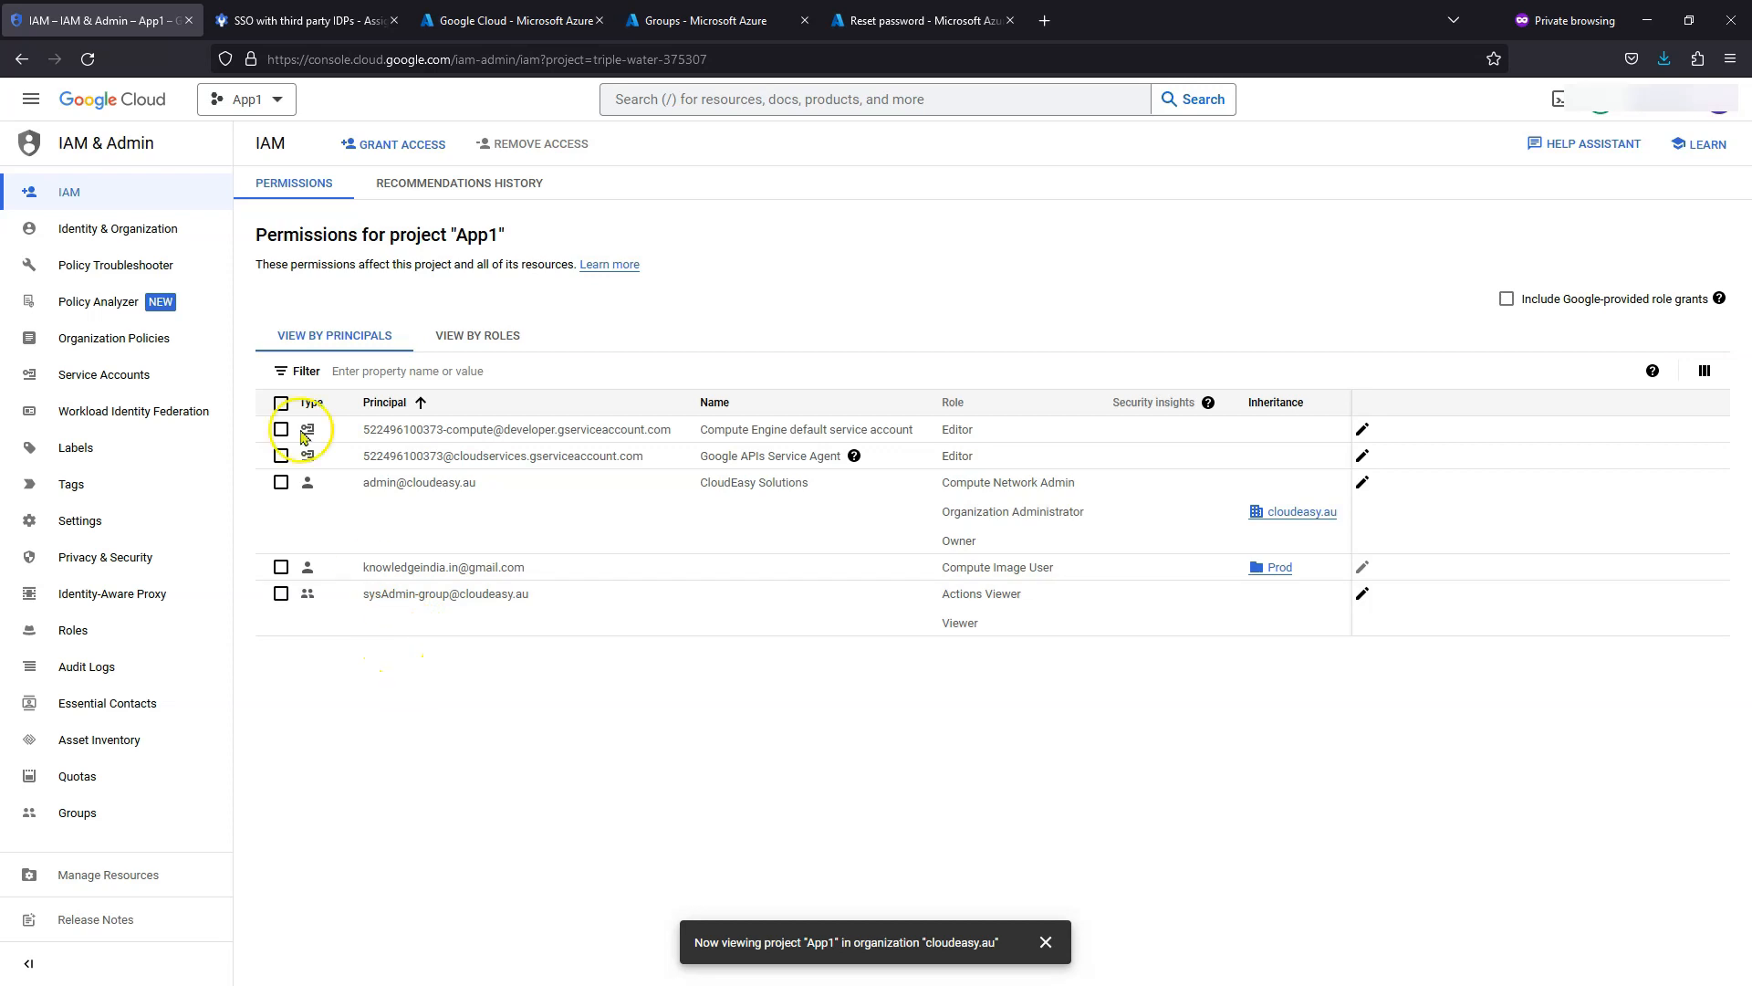
- Switch the admin's IAM page to project App2, then return to the test user's console window
click(279, 102)
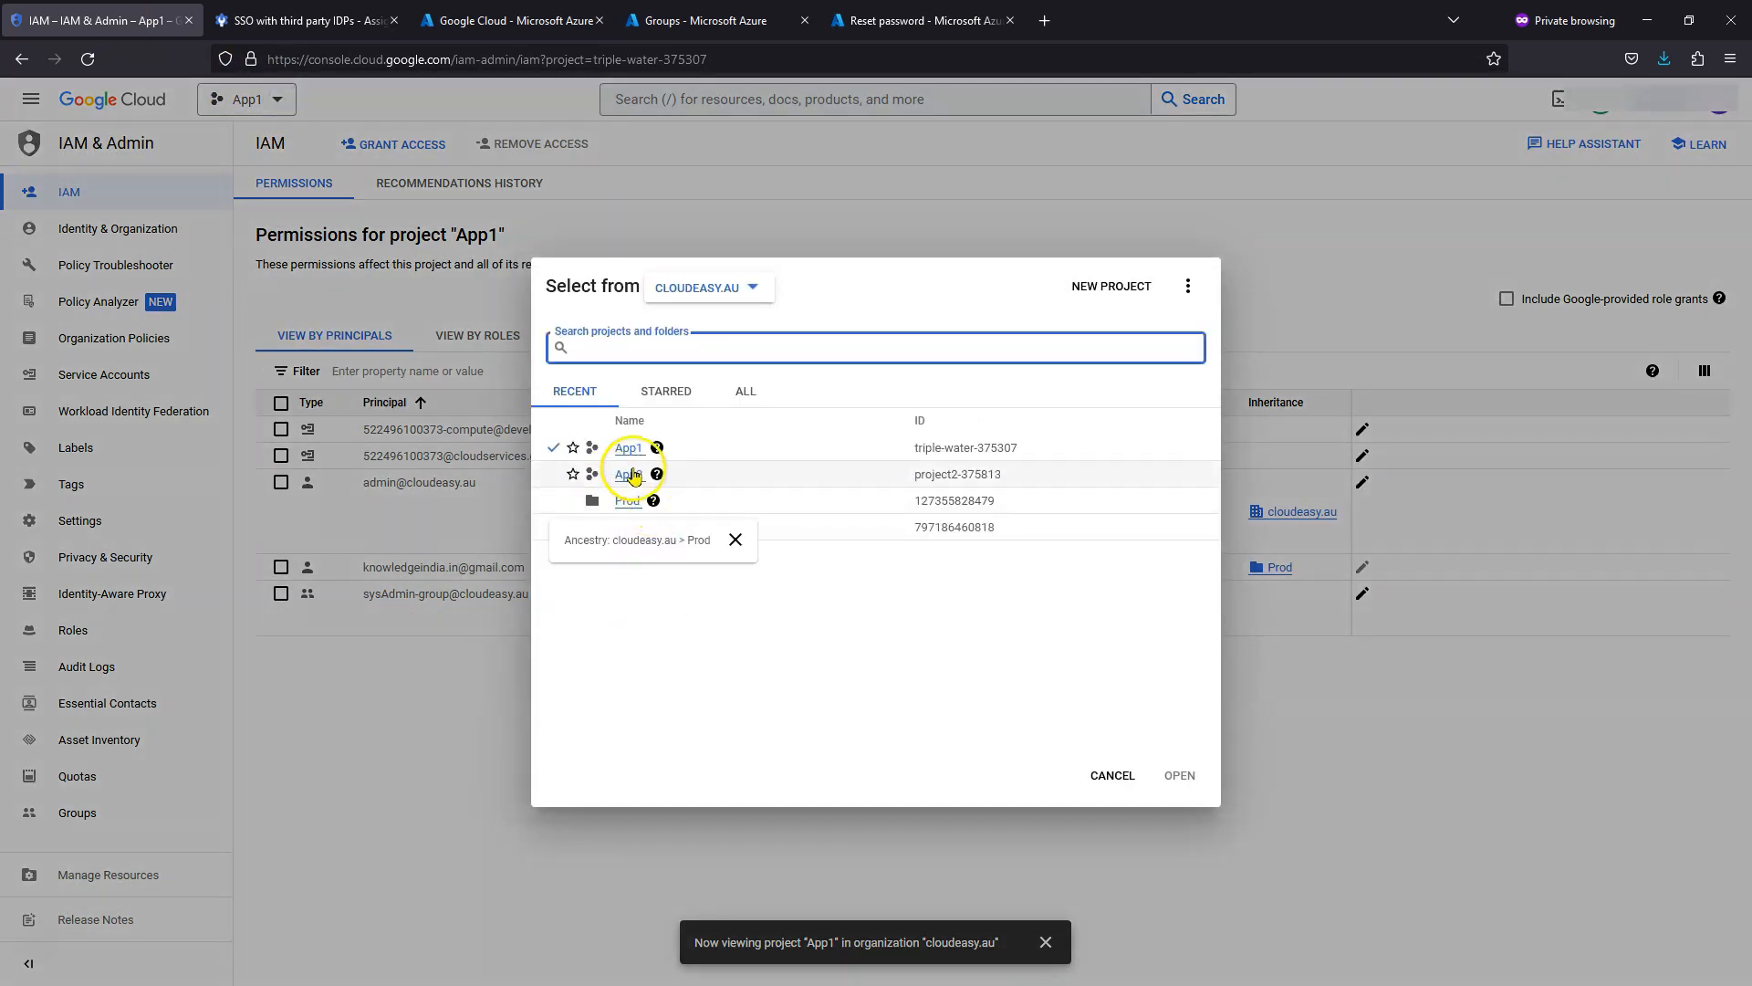
click(629, 475)
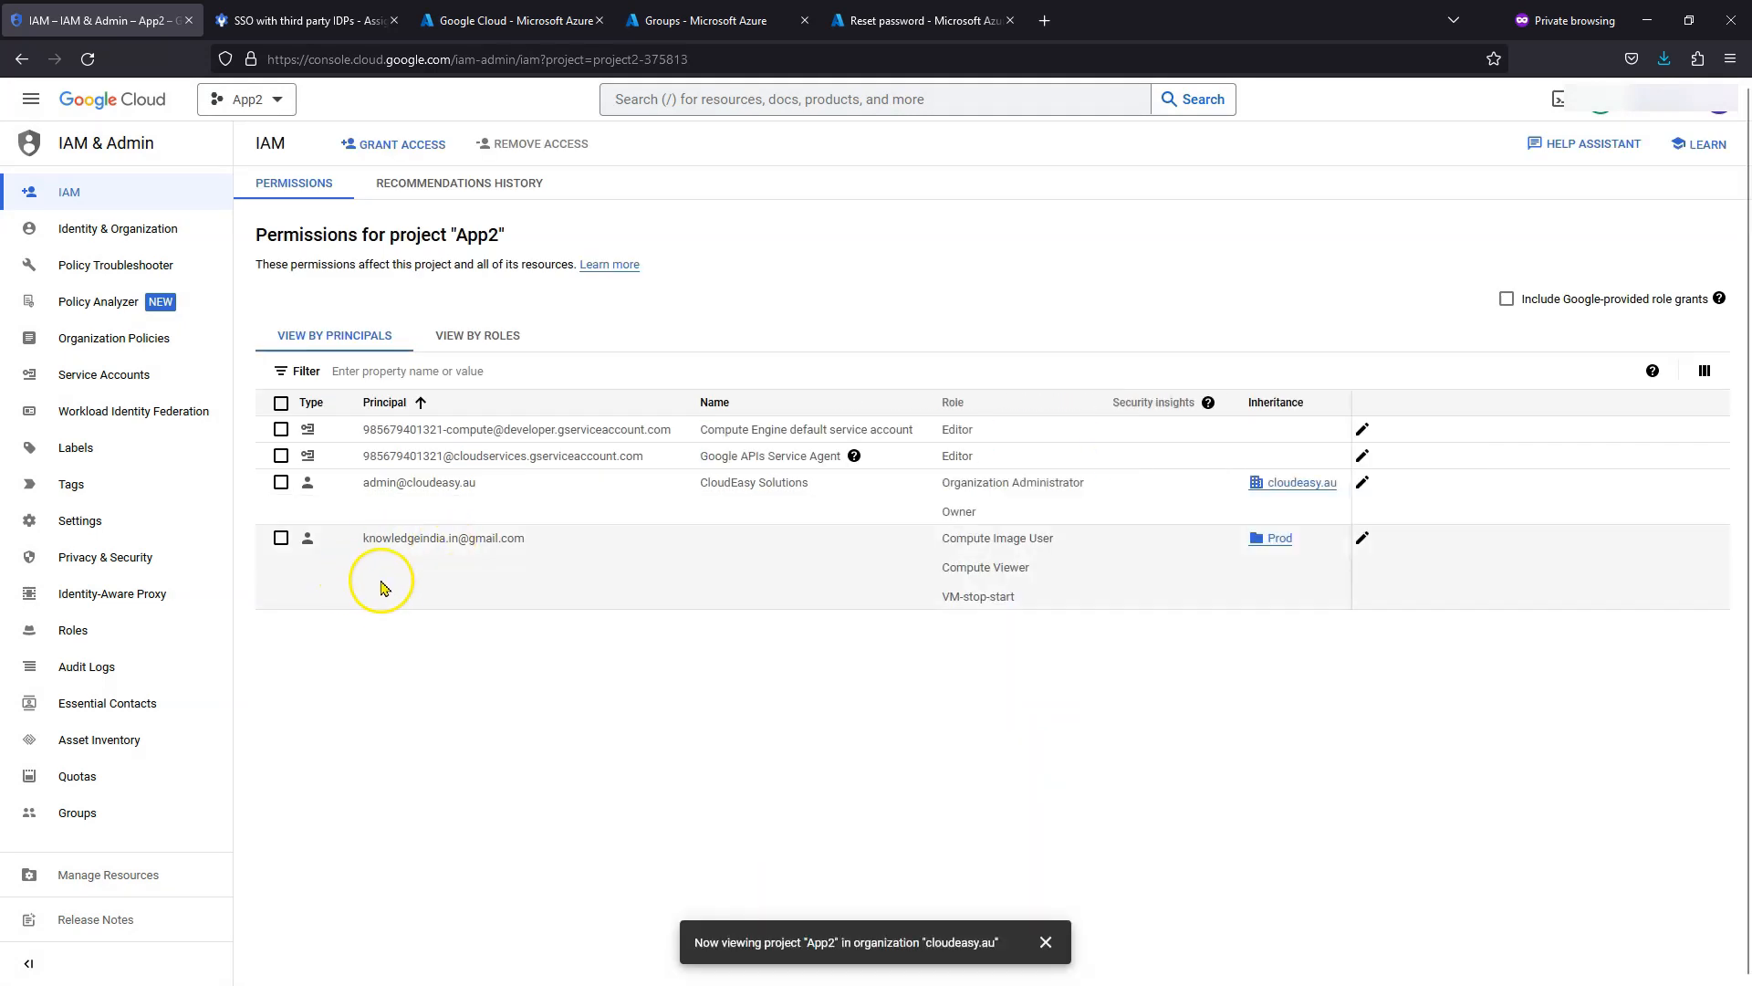
key(alt+Tab)
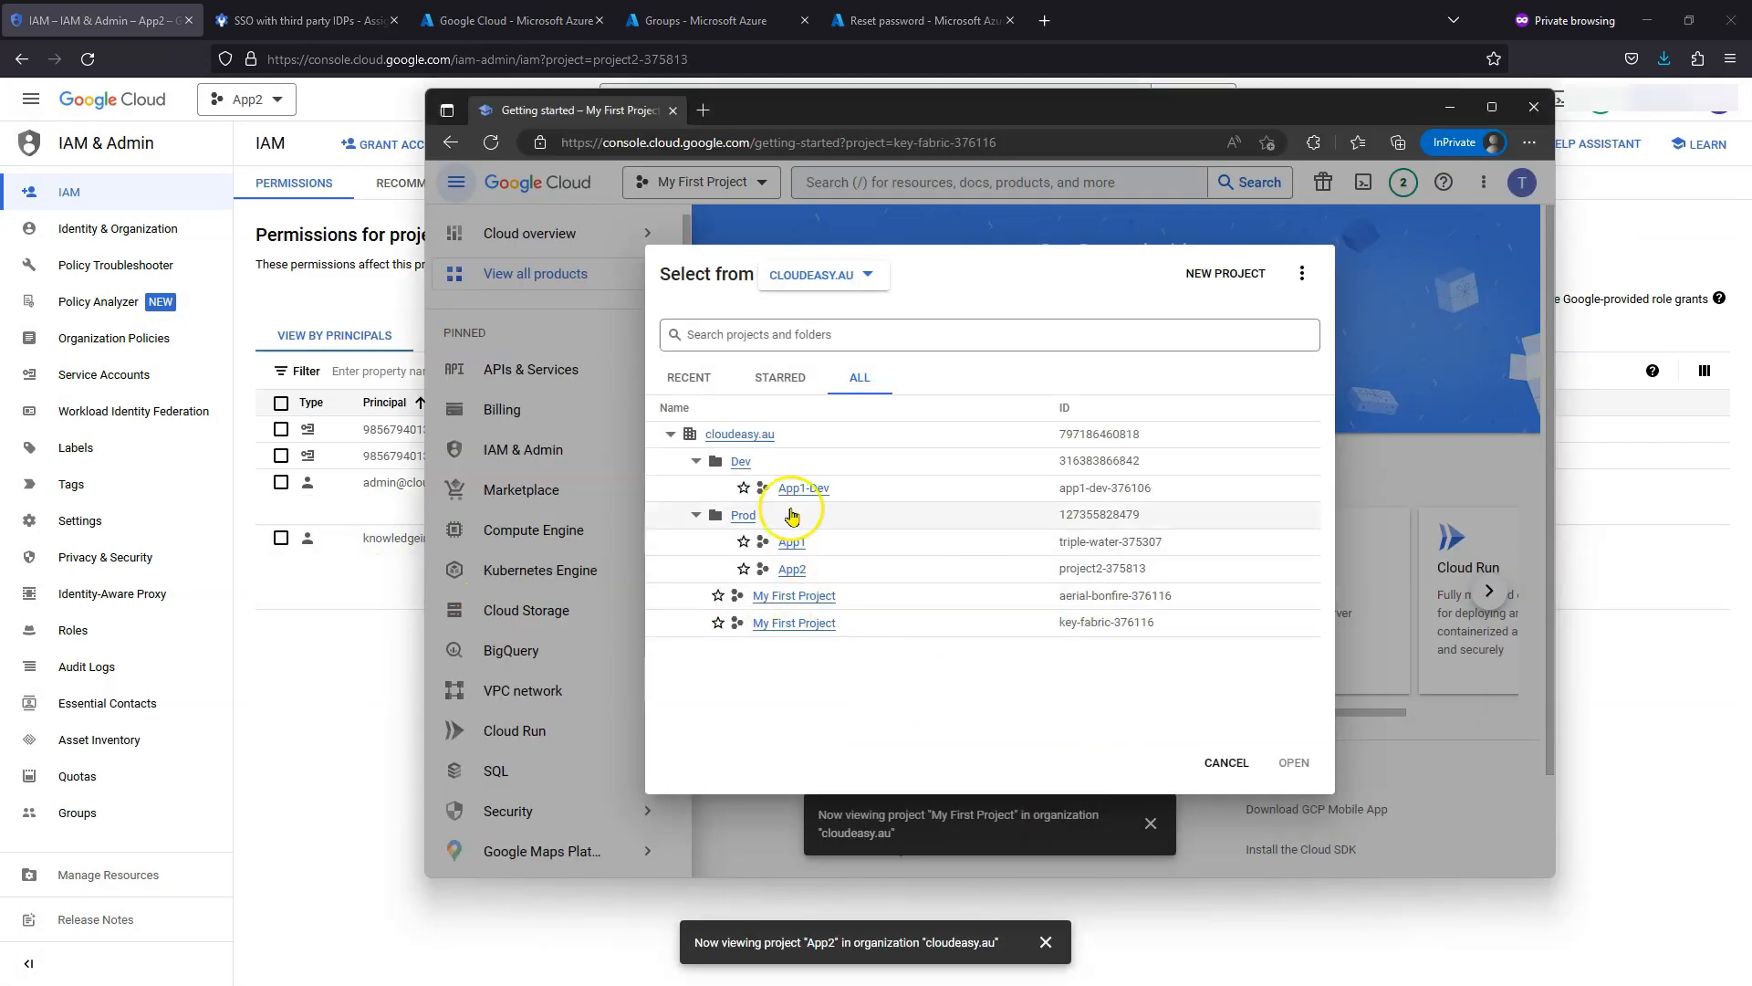
- As the test user, try to open App2's Compute Engine VM instances list, which is denied
click(792, 568)
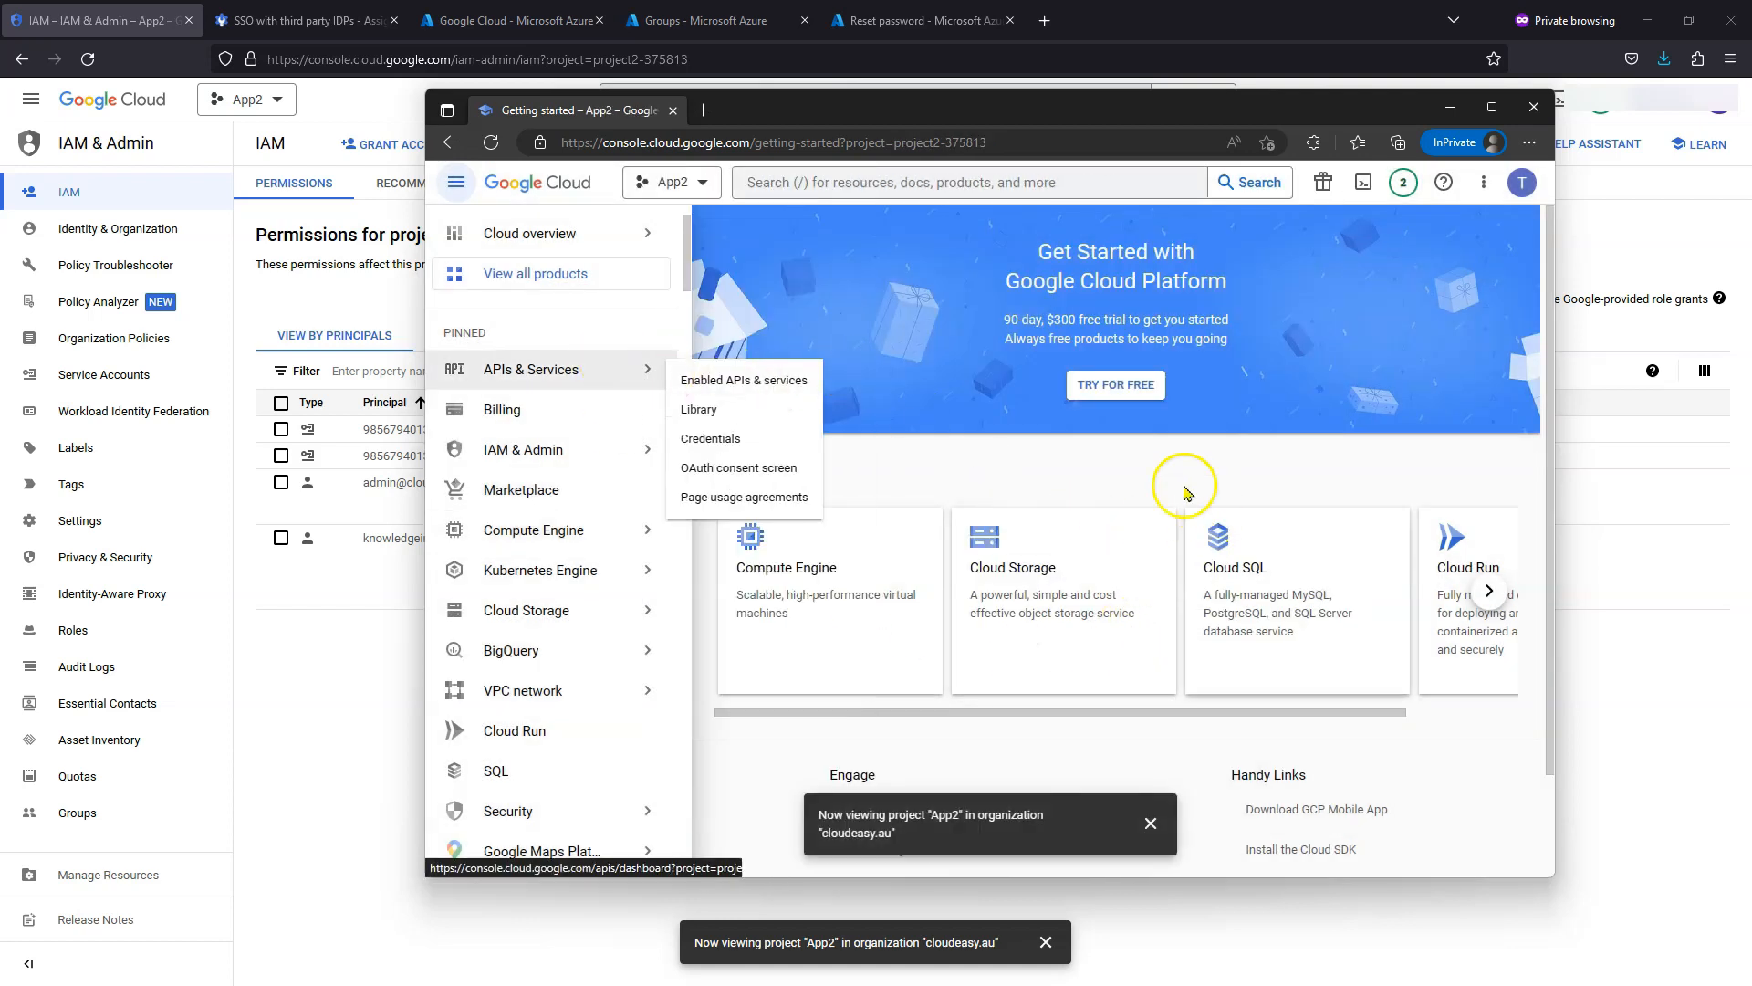
mouse_move(570, 541)
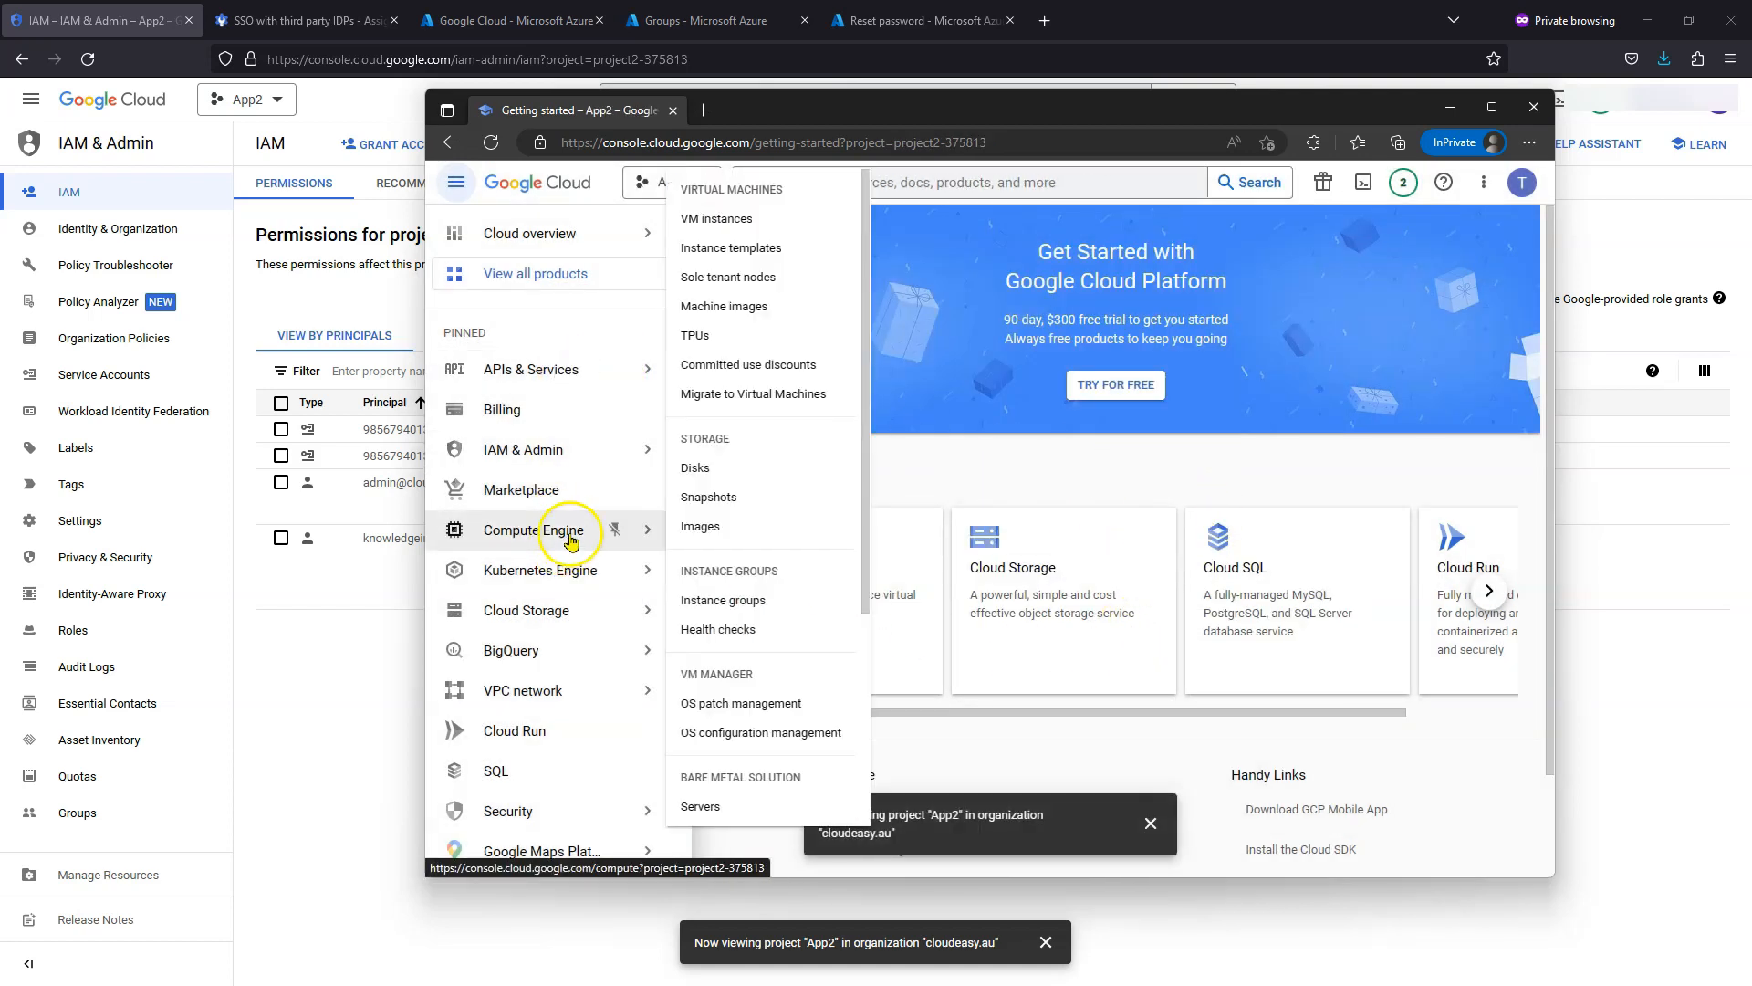
click(726, 220)
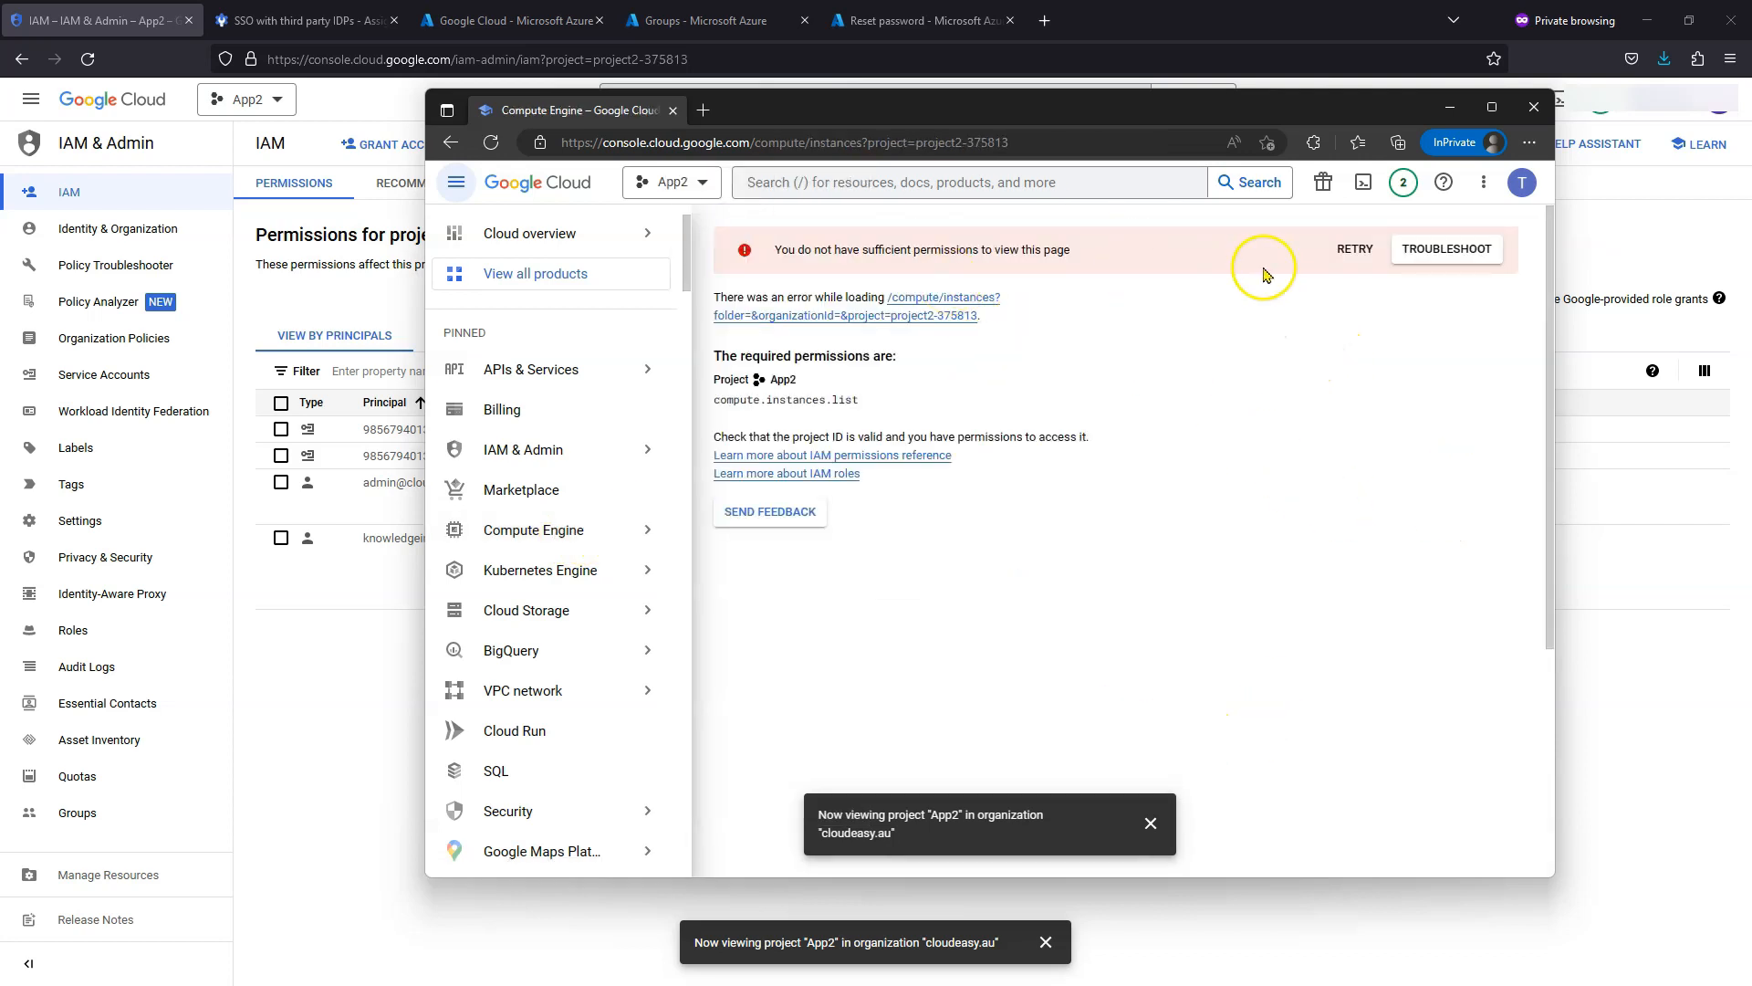
- Switch the test user's project to App1 from the ALL tab and dismiss the tour with GOT IT
click(700, 185)
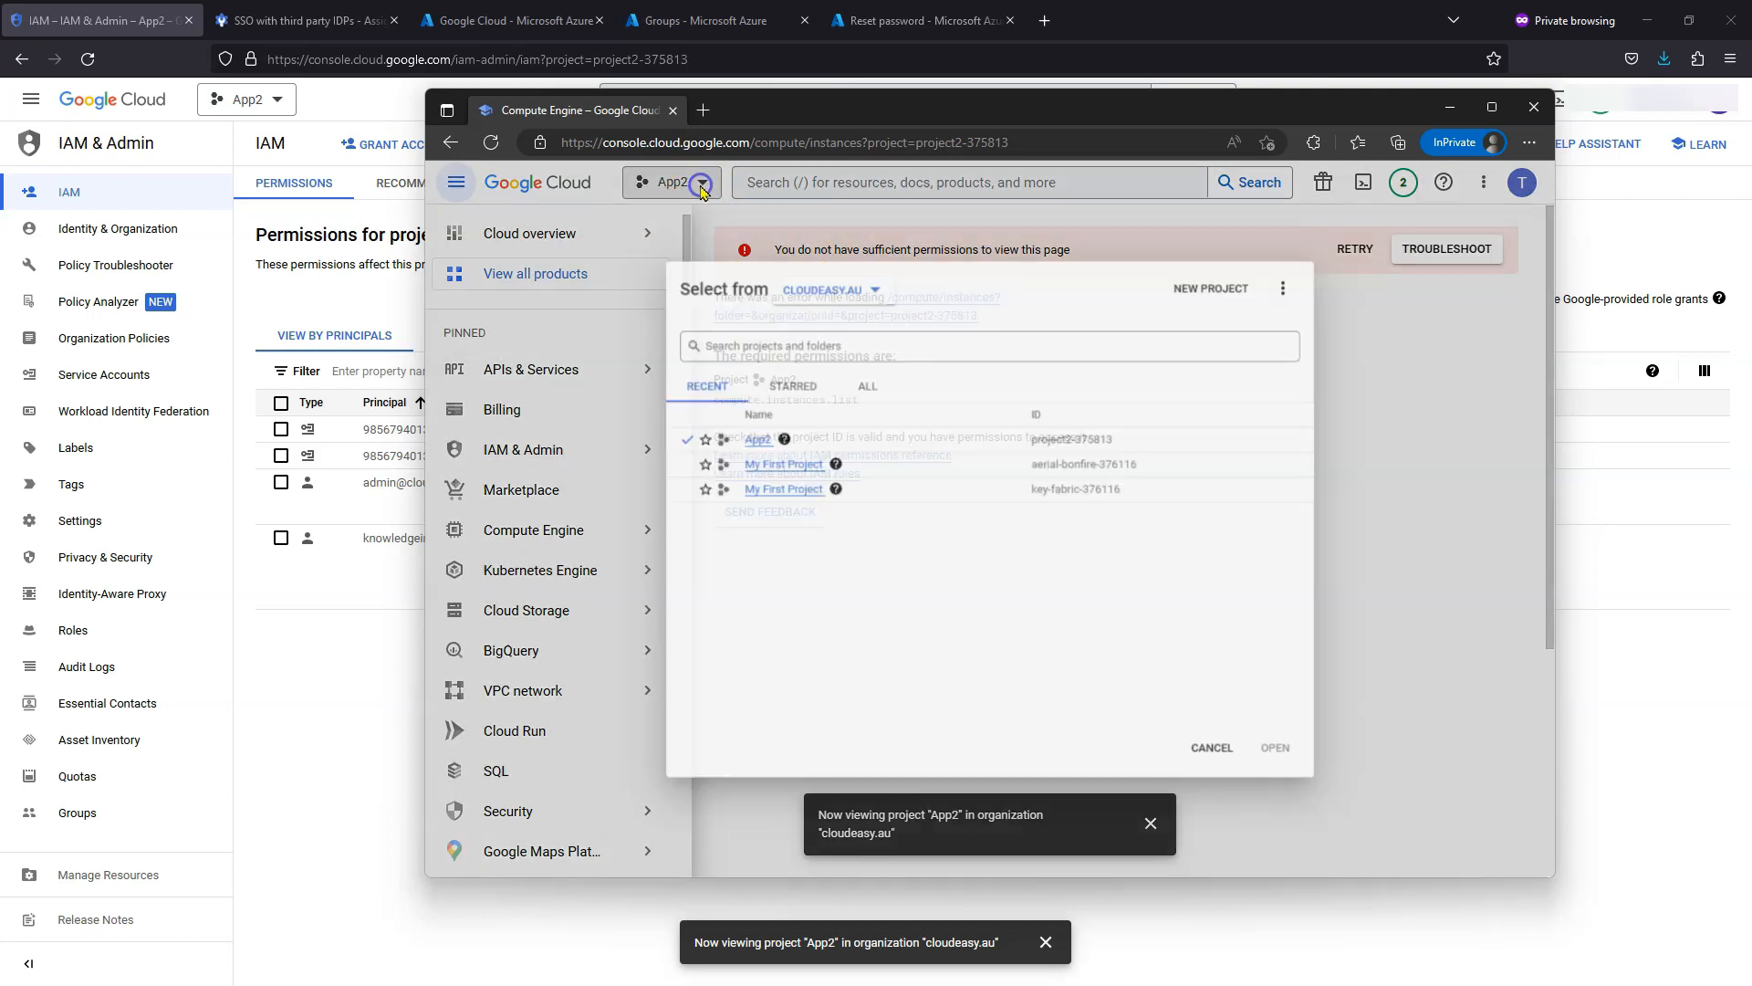
click(846, 378)
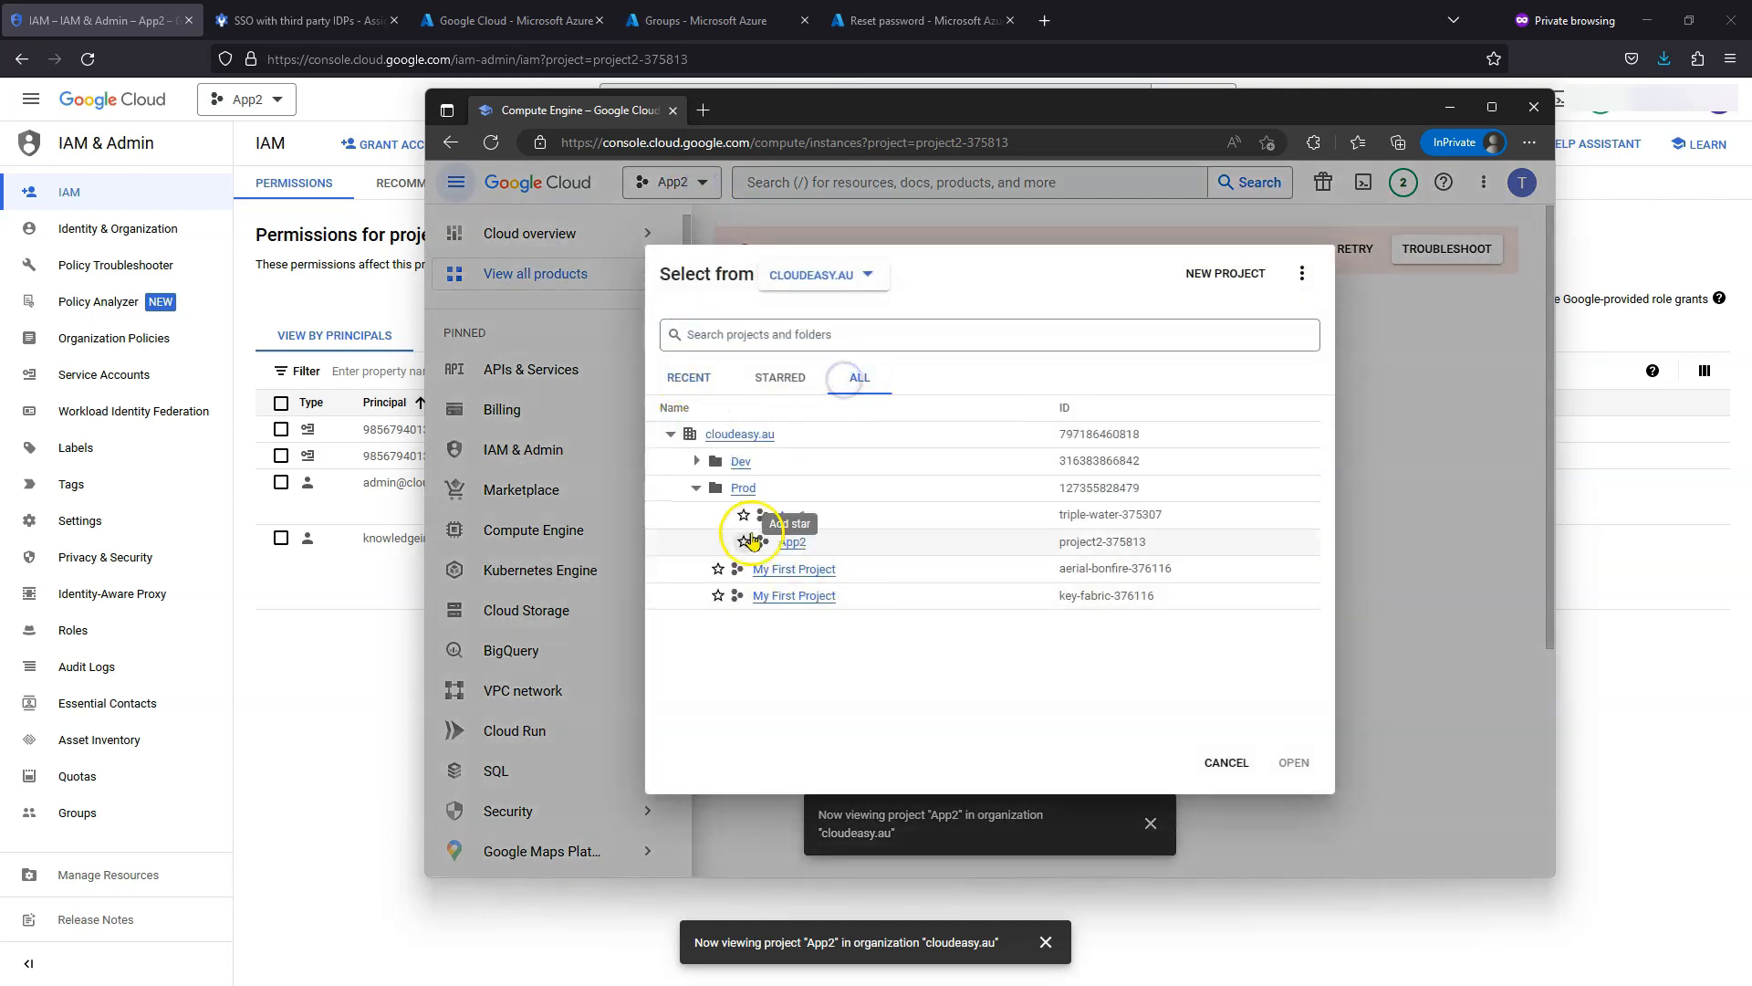
click(796, 517)
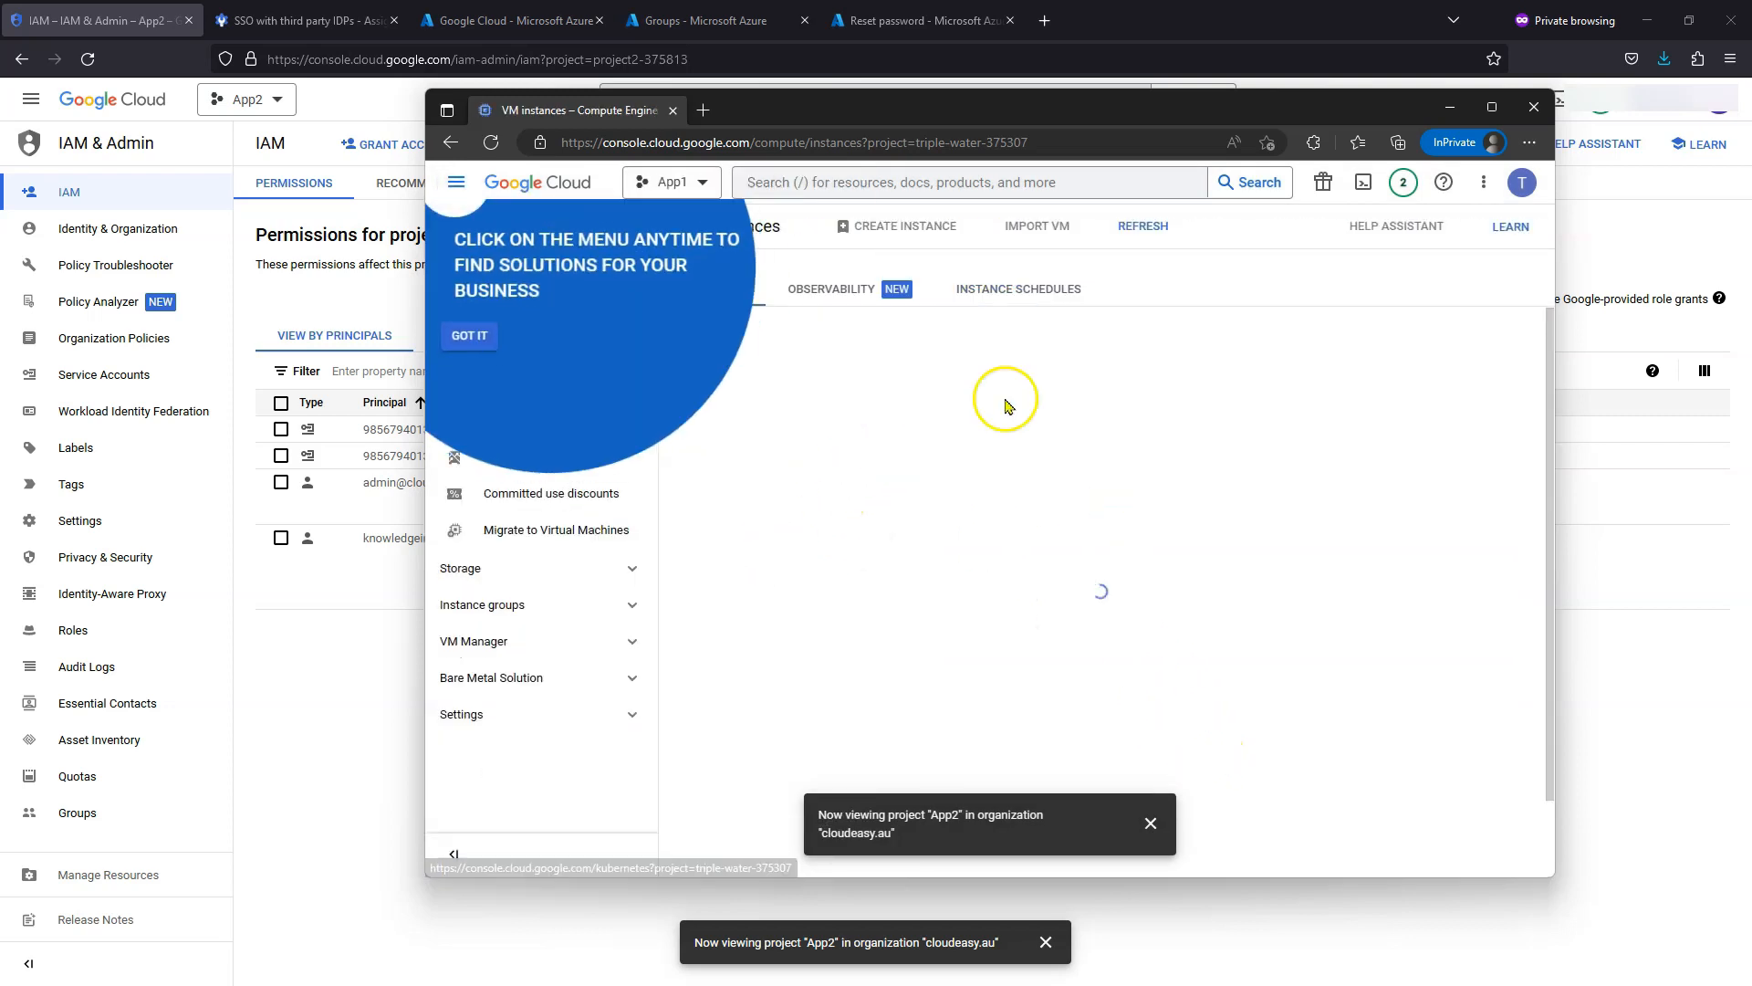
click(472, 334)
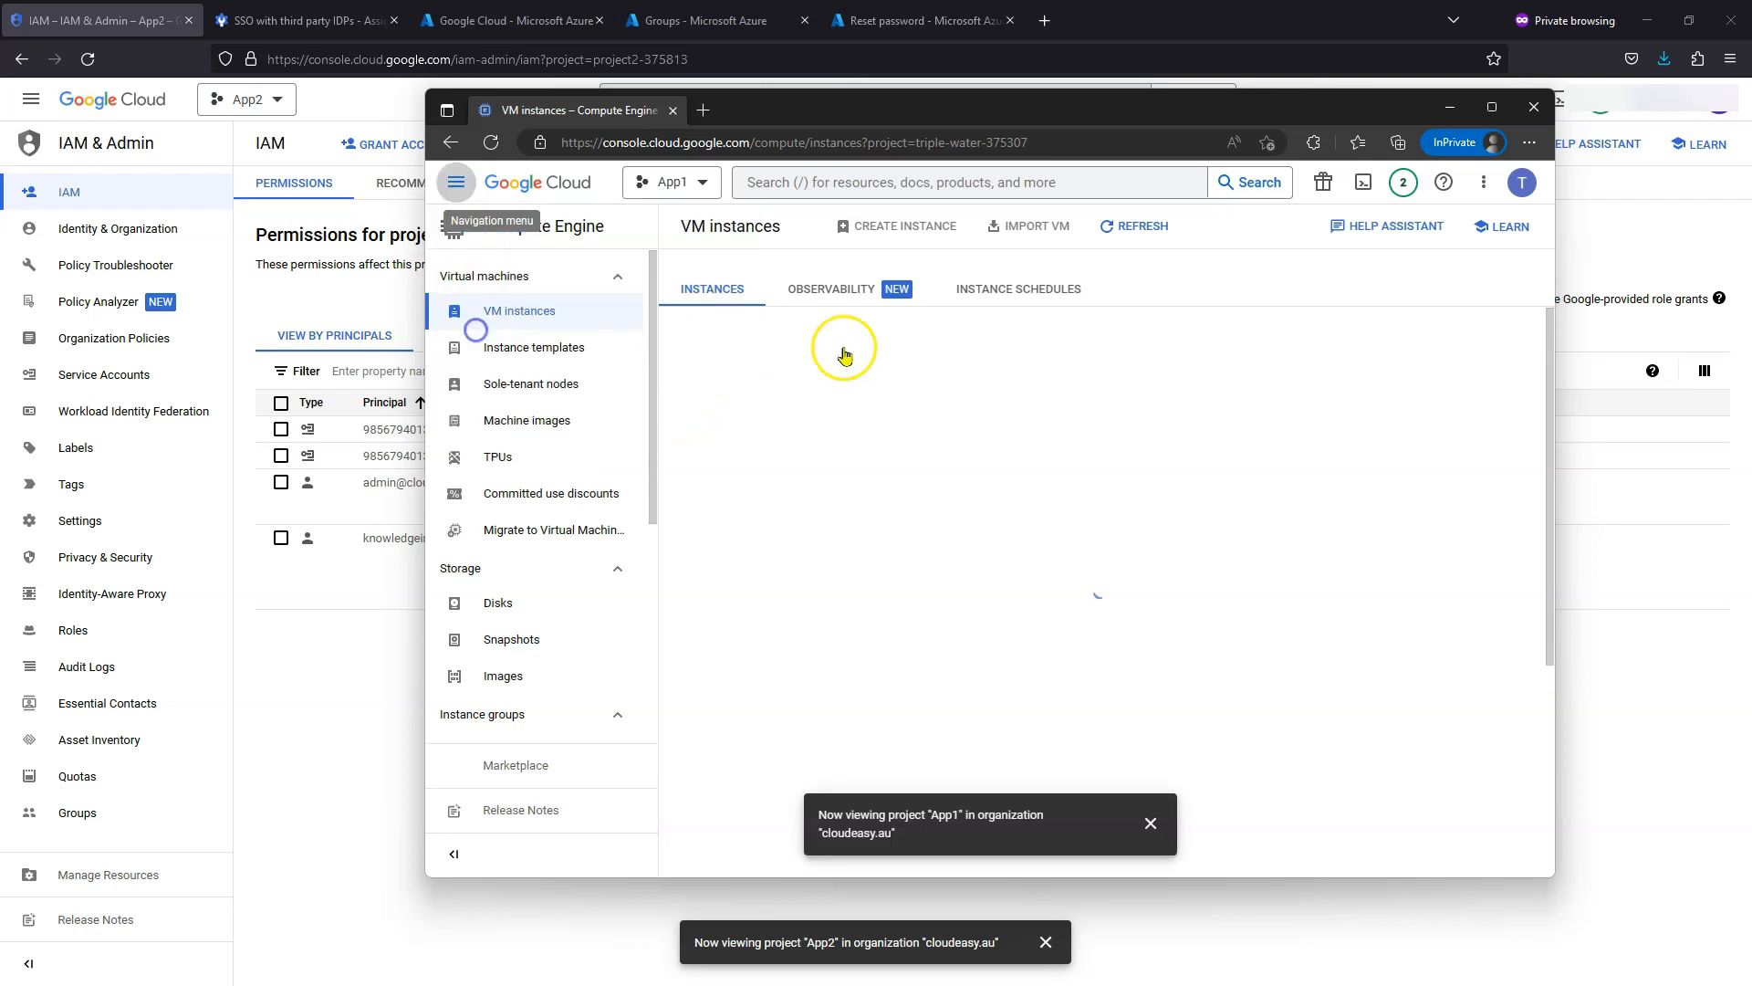
- Select instance-1 and confirm the test user lacks permission to START / RESUME it
click(1491, 107)
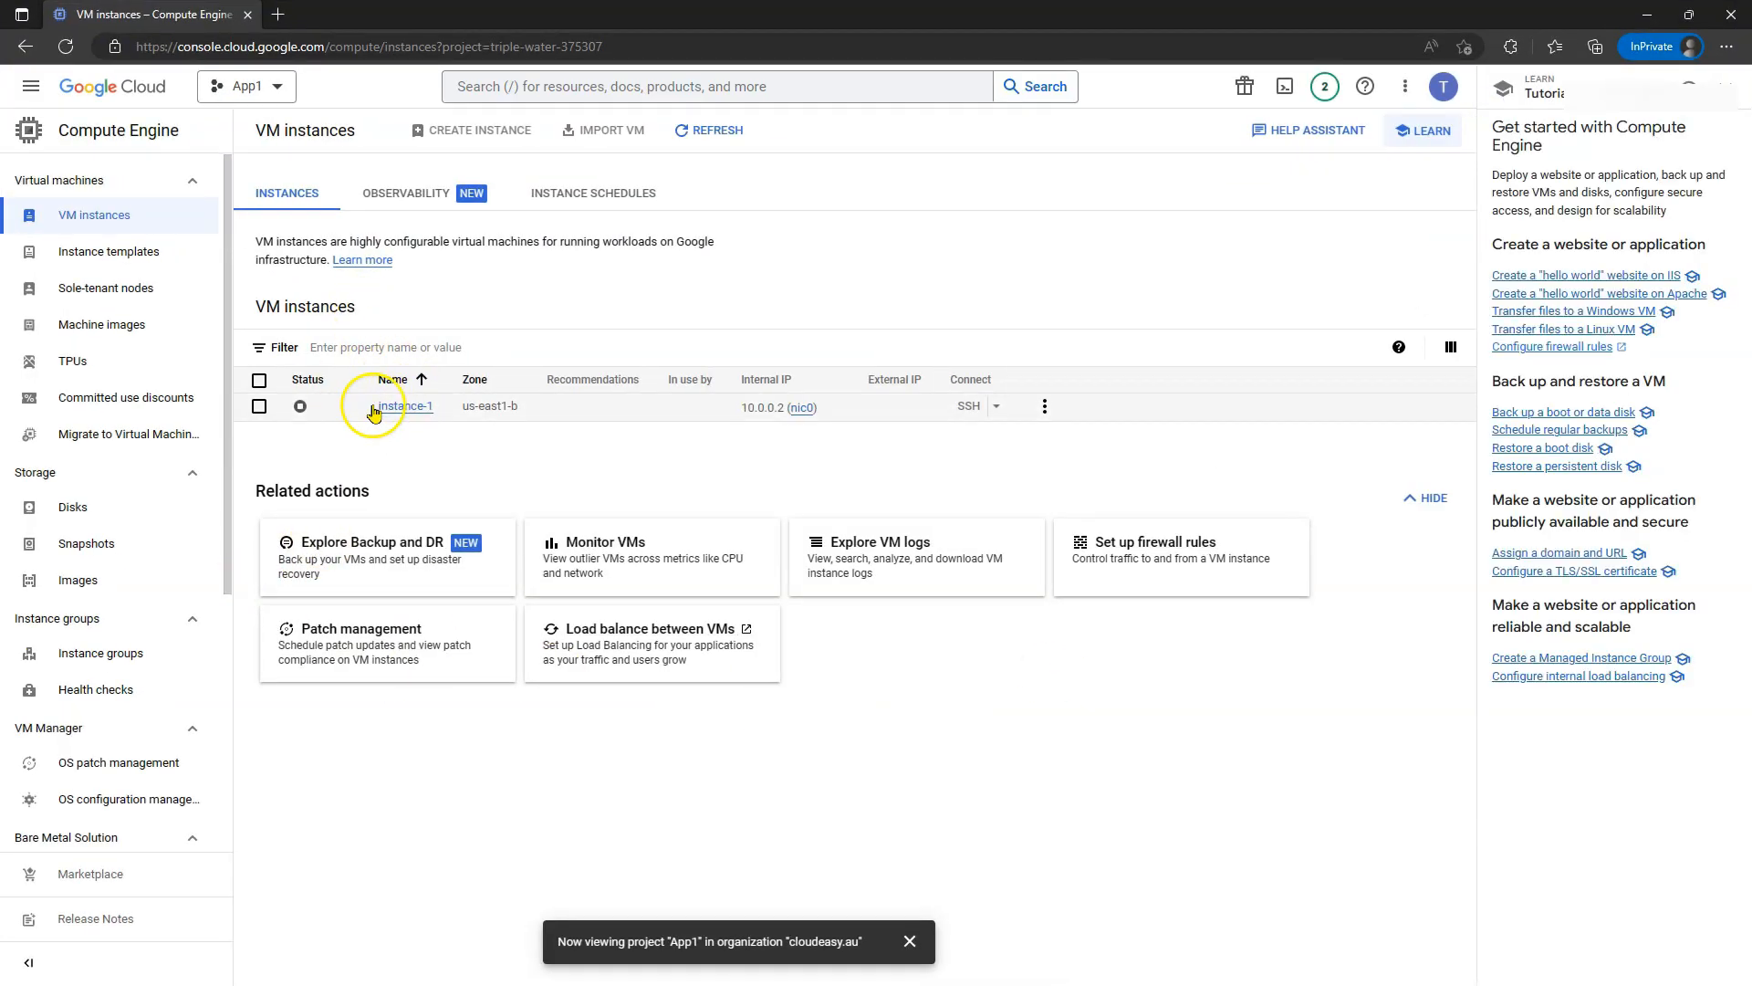
click(258, 408)
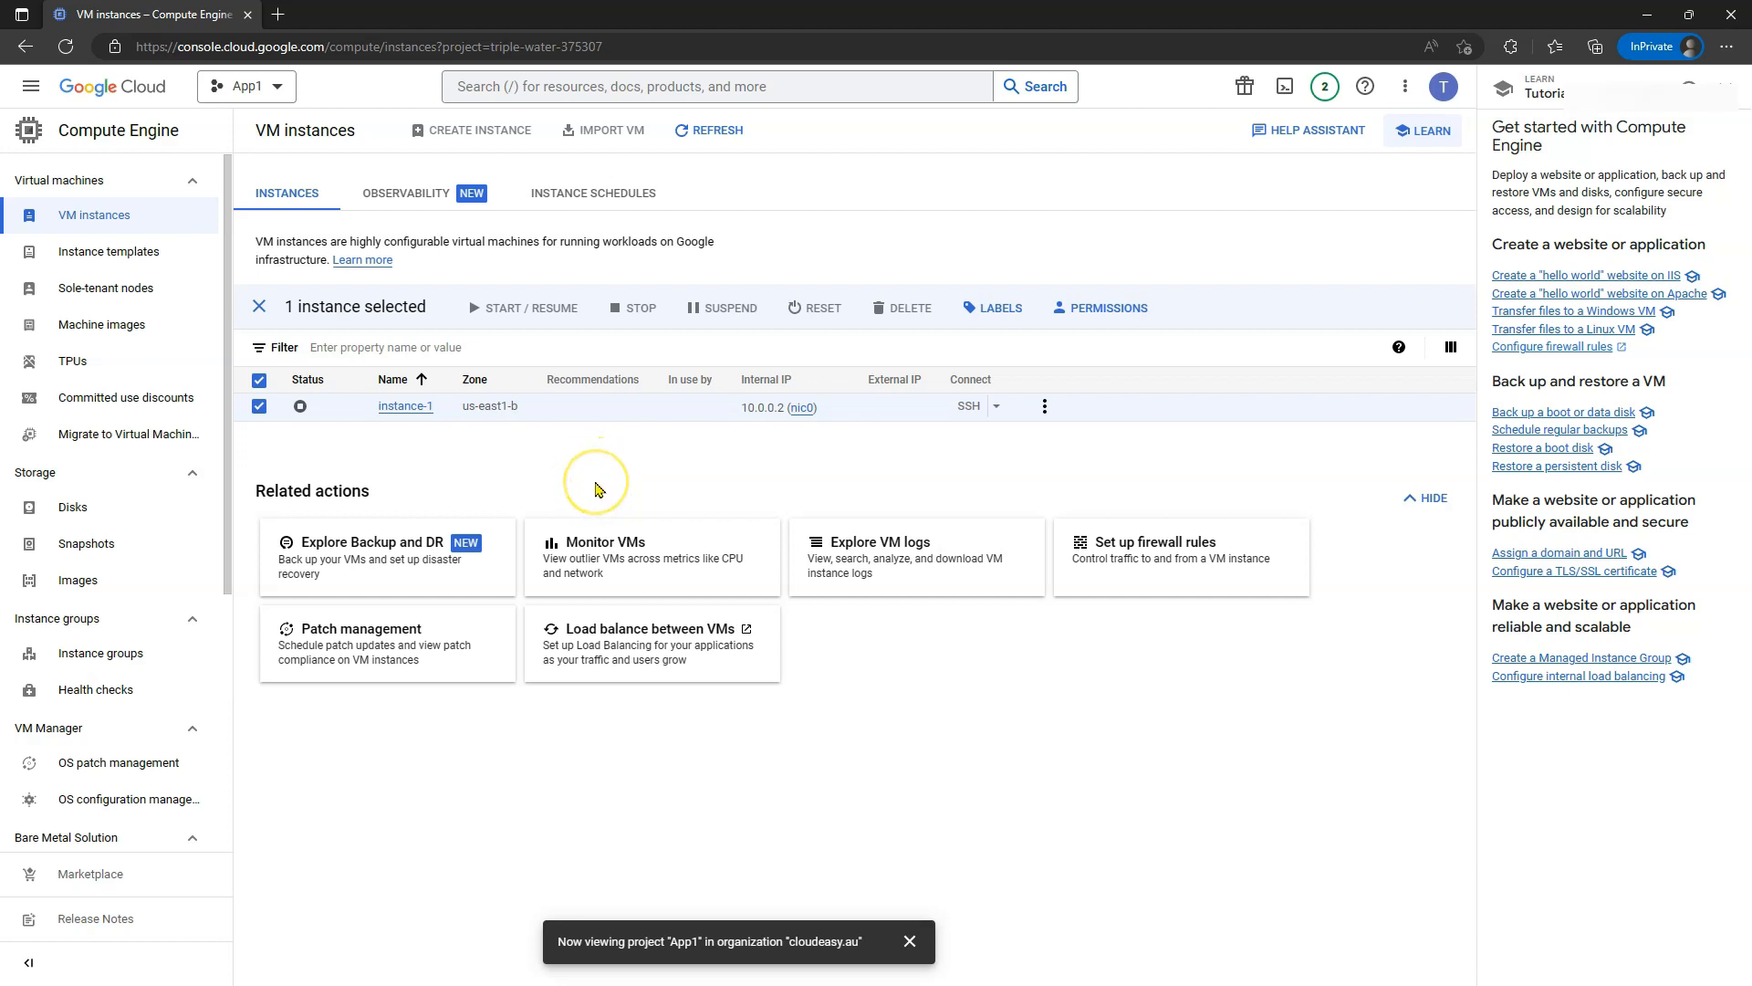
mouse_move(524, 320)
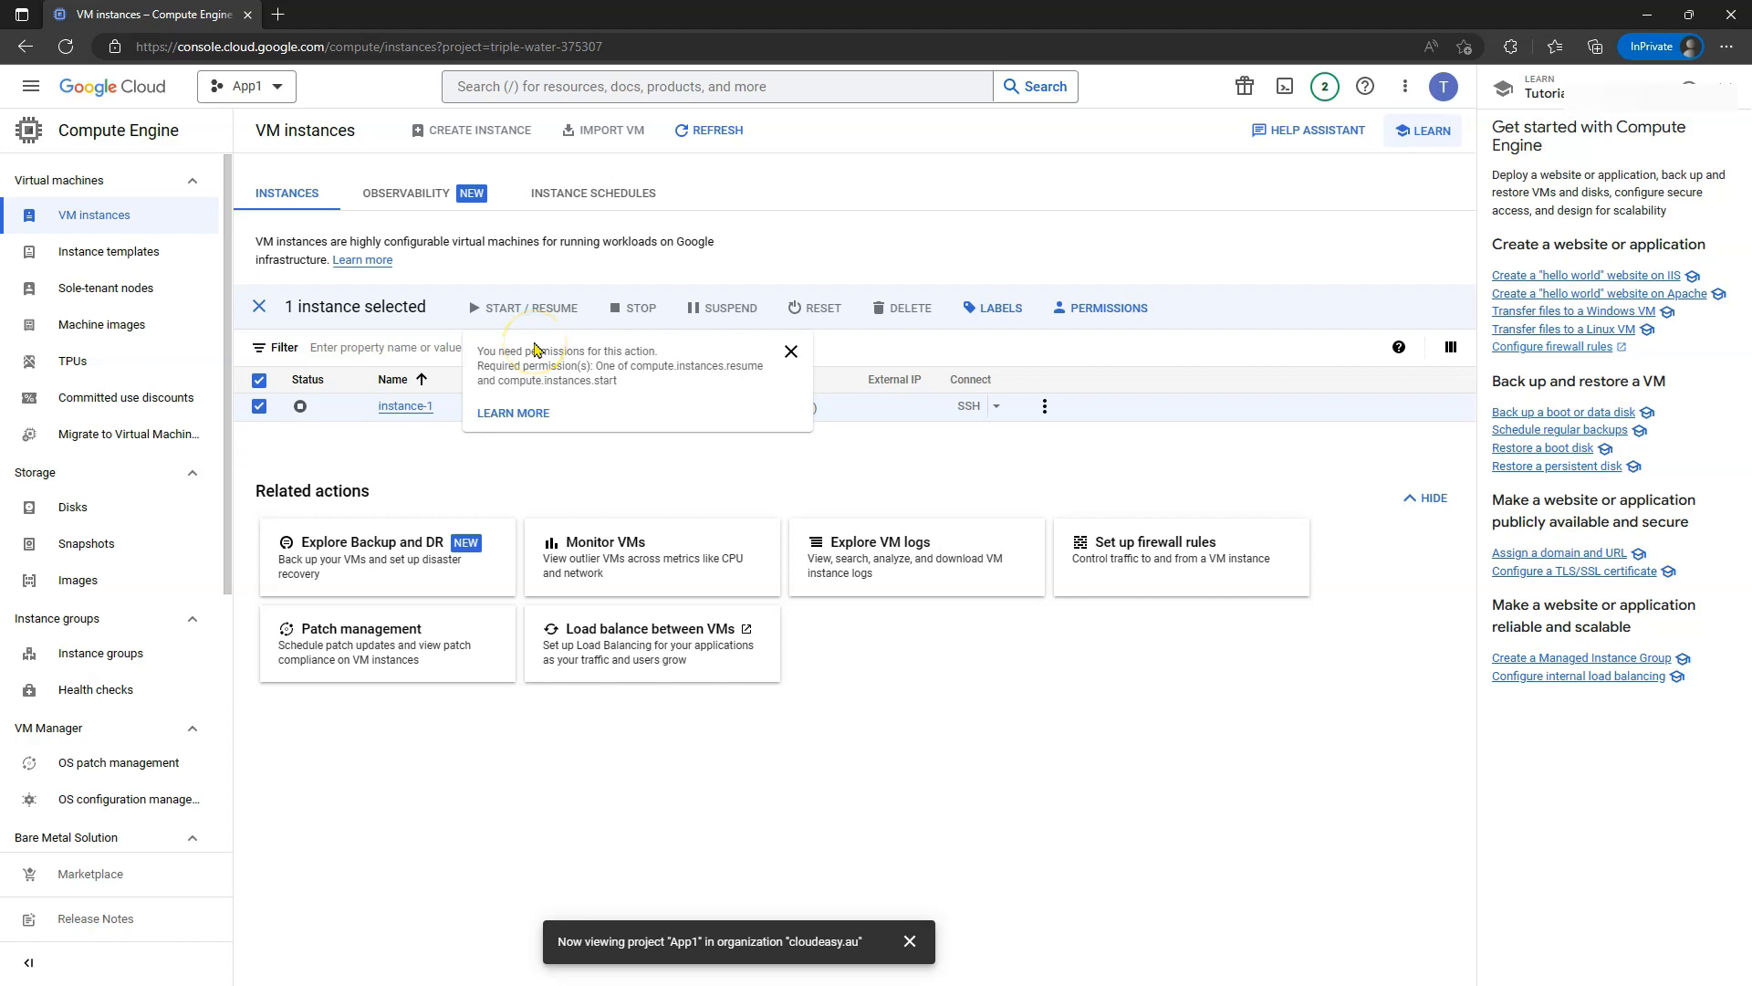
click(789, 354)
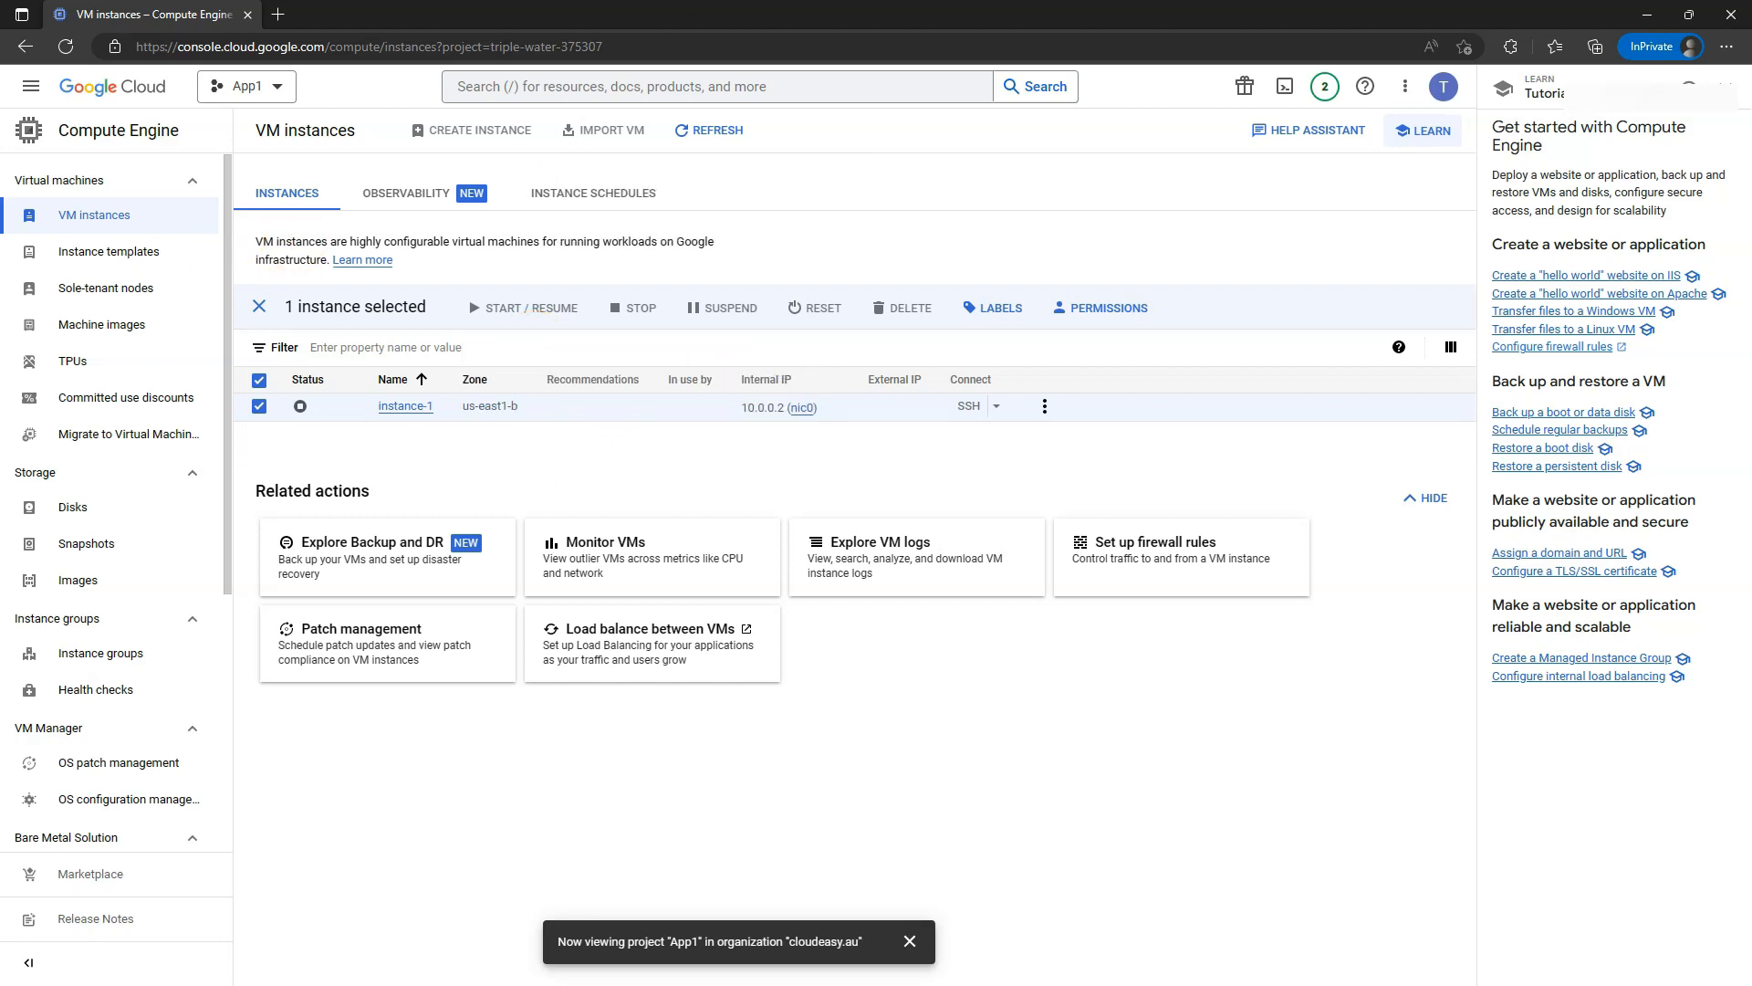
- Confirm the test user cannot CREATE INSTANCE in App1
double_click(920, 14)
mouse_move(946, 222)
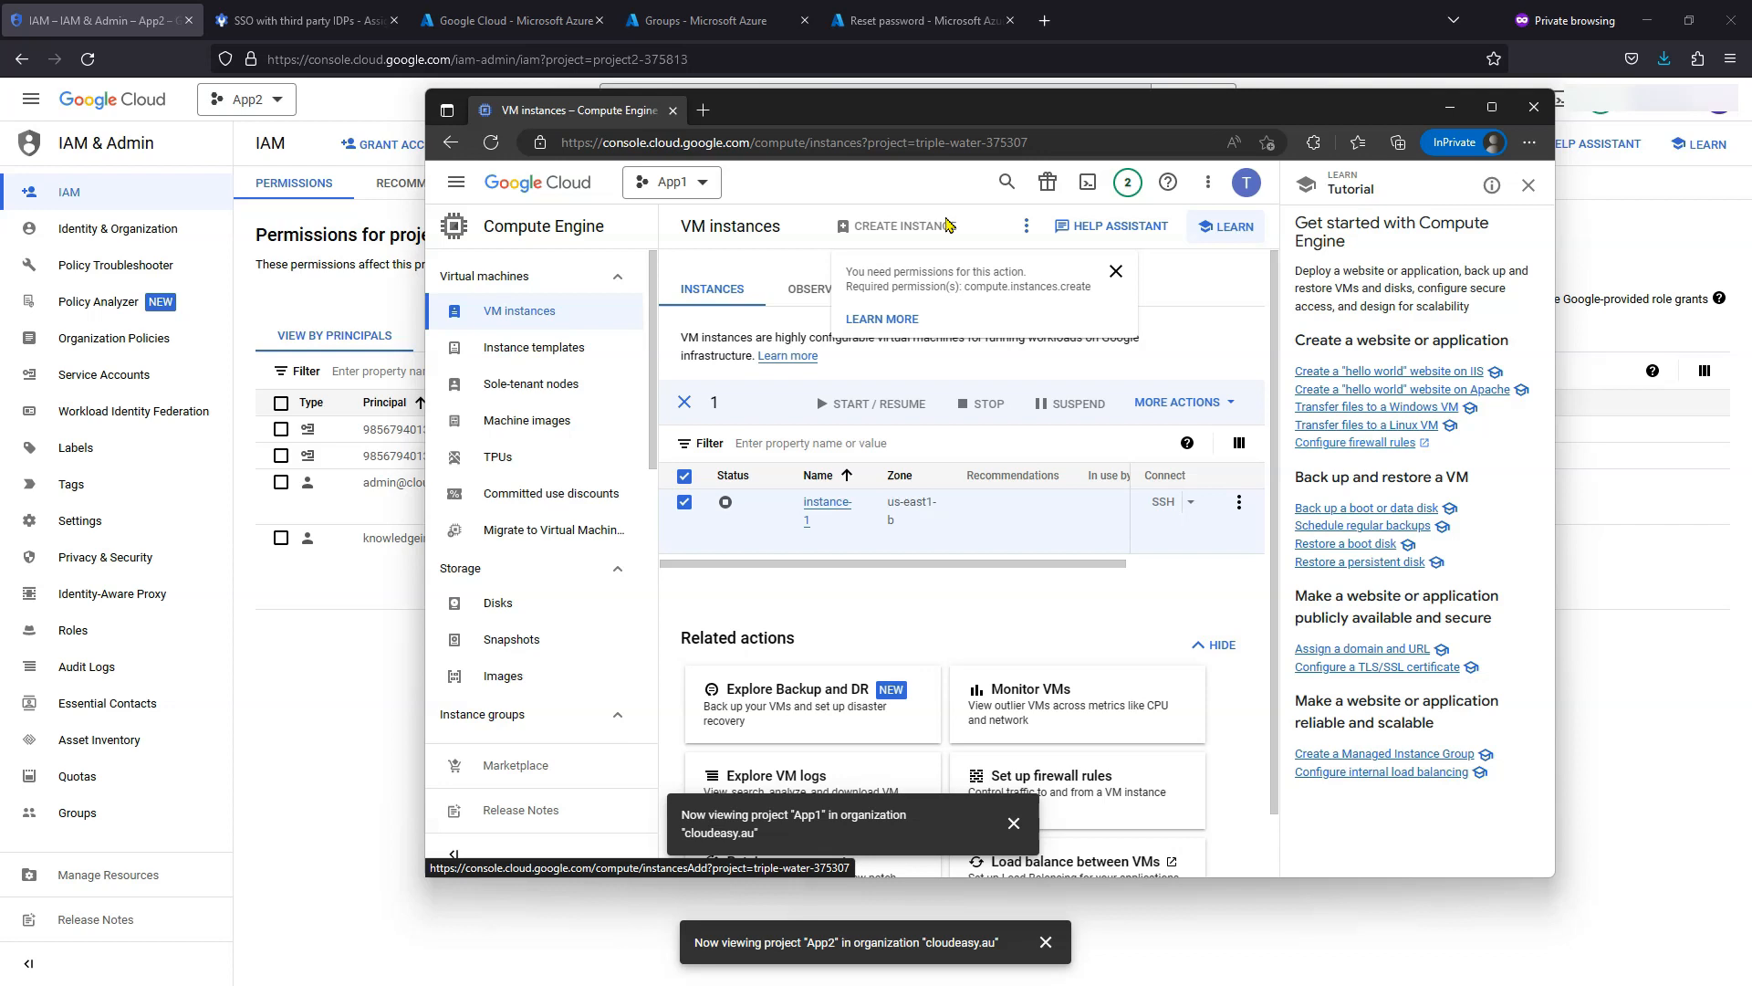
click(954, 228)
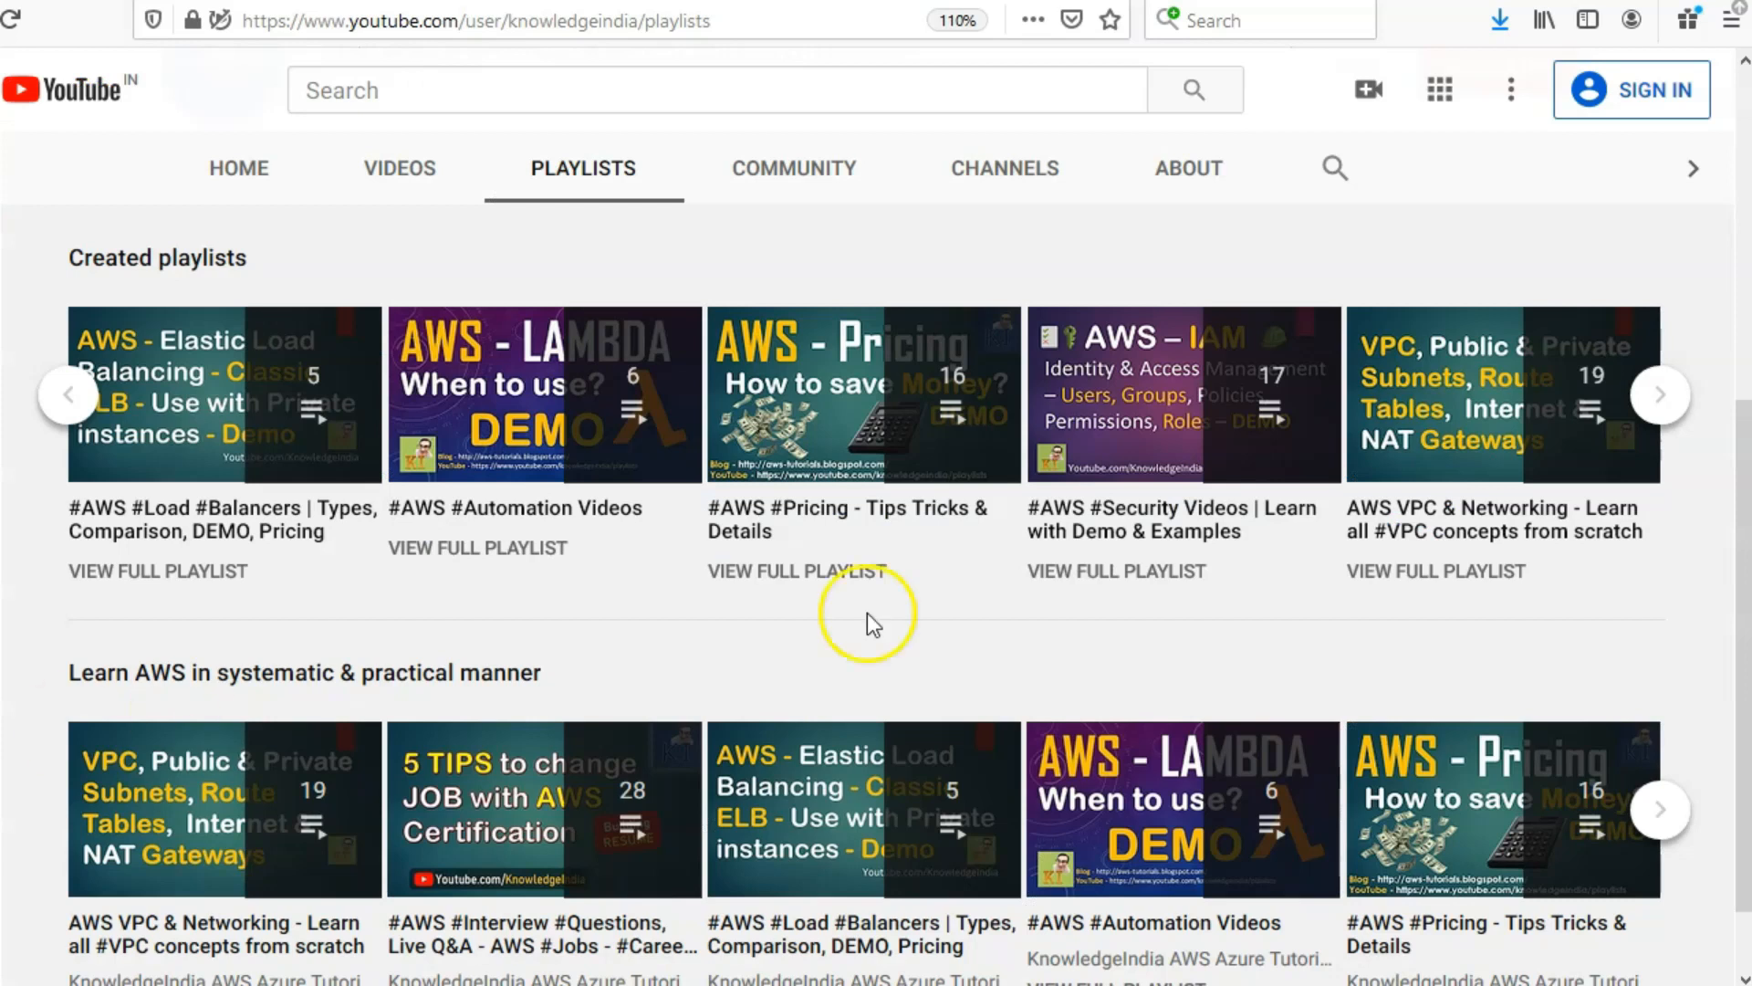
- Move the Created playlists carousel along so it runs from Pricing to the 5 TIPS playlist
click(1663, 408)
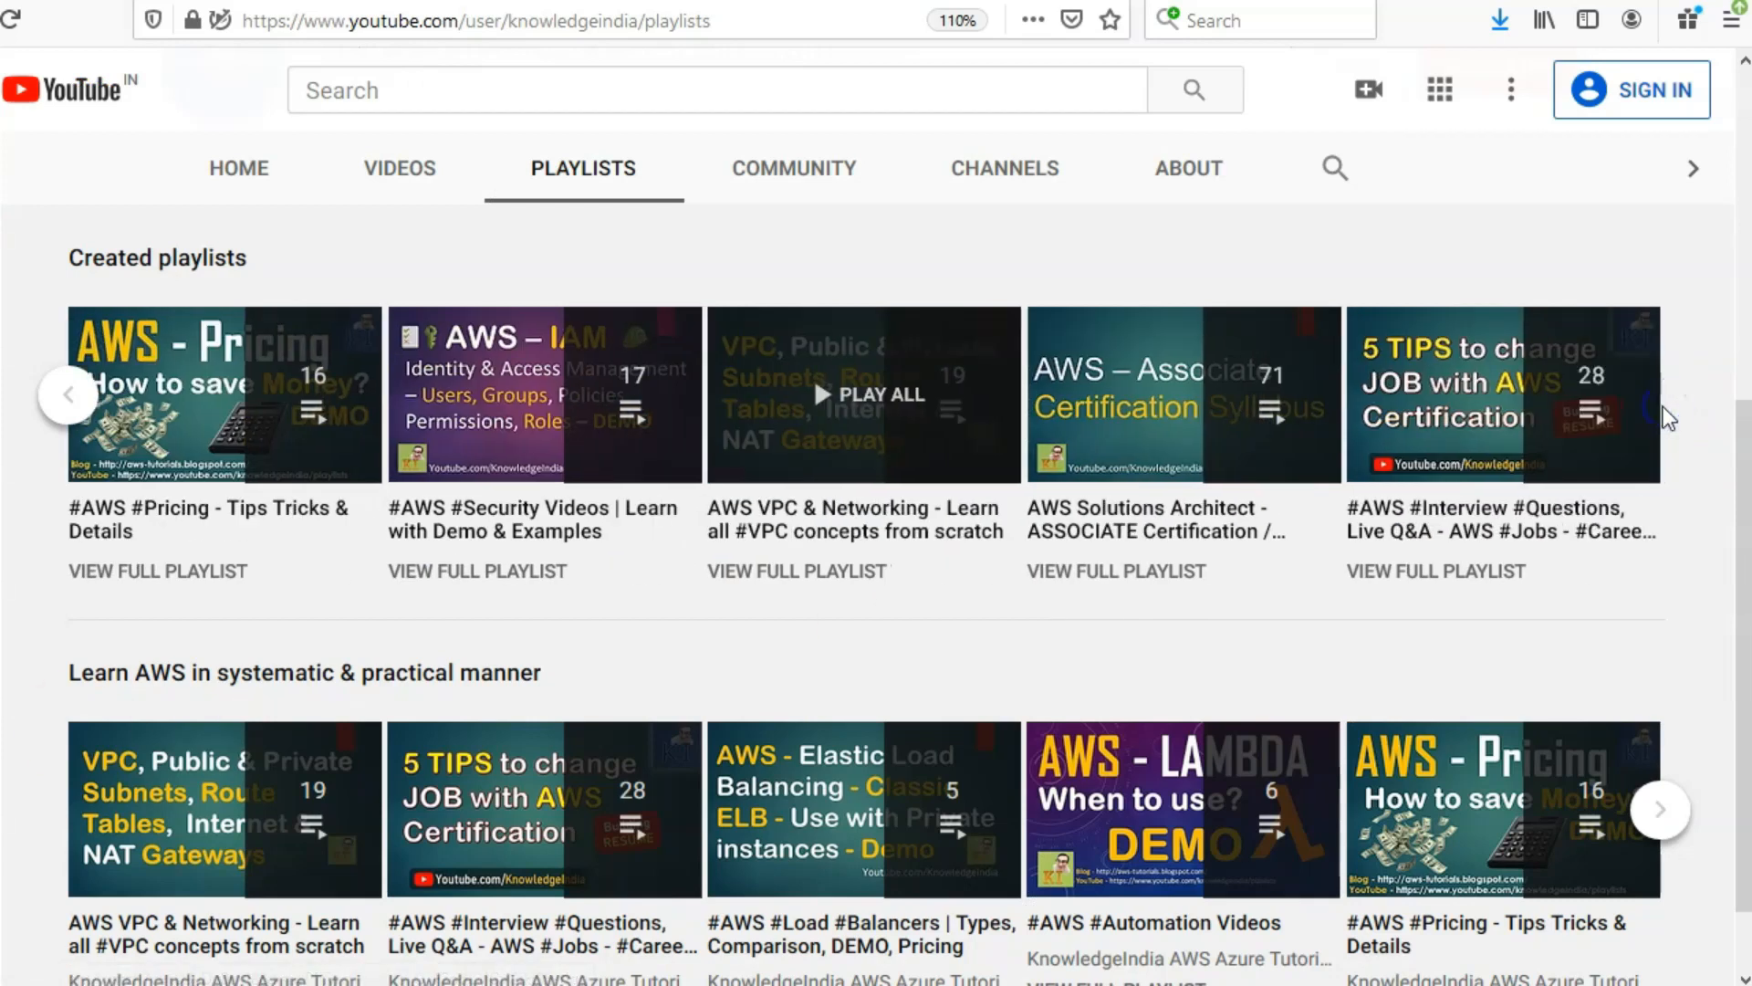
click(1714, 369)
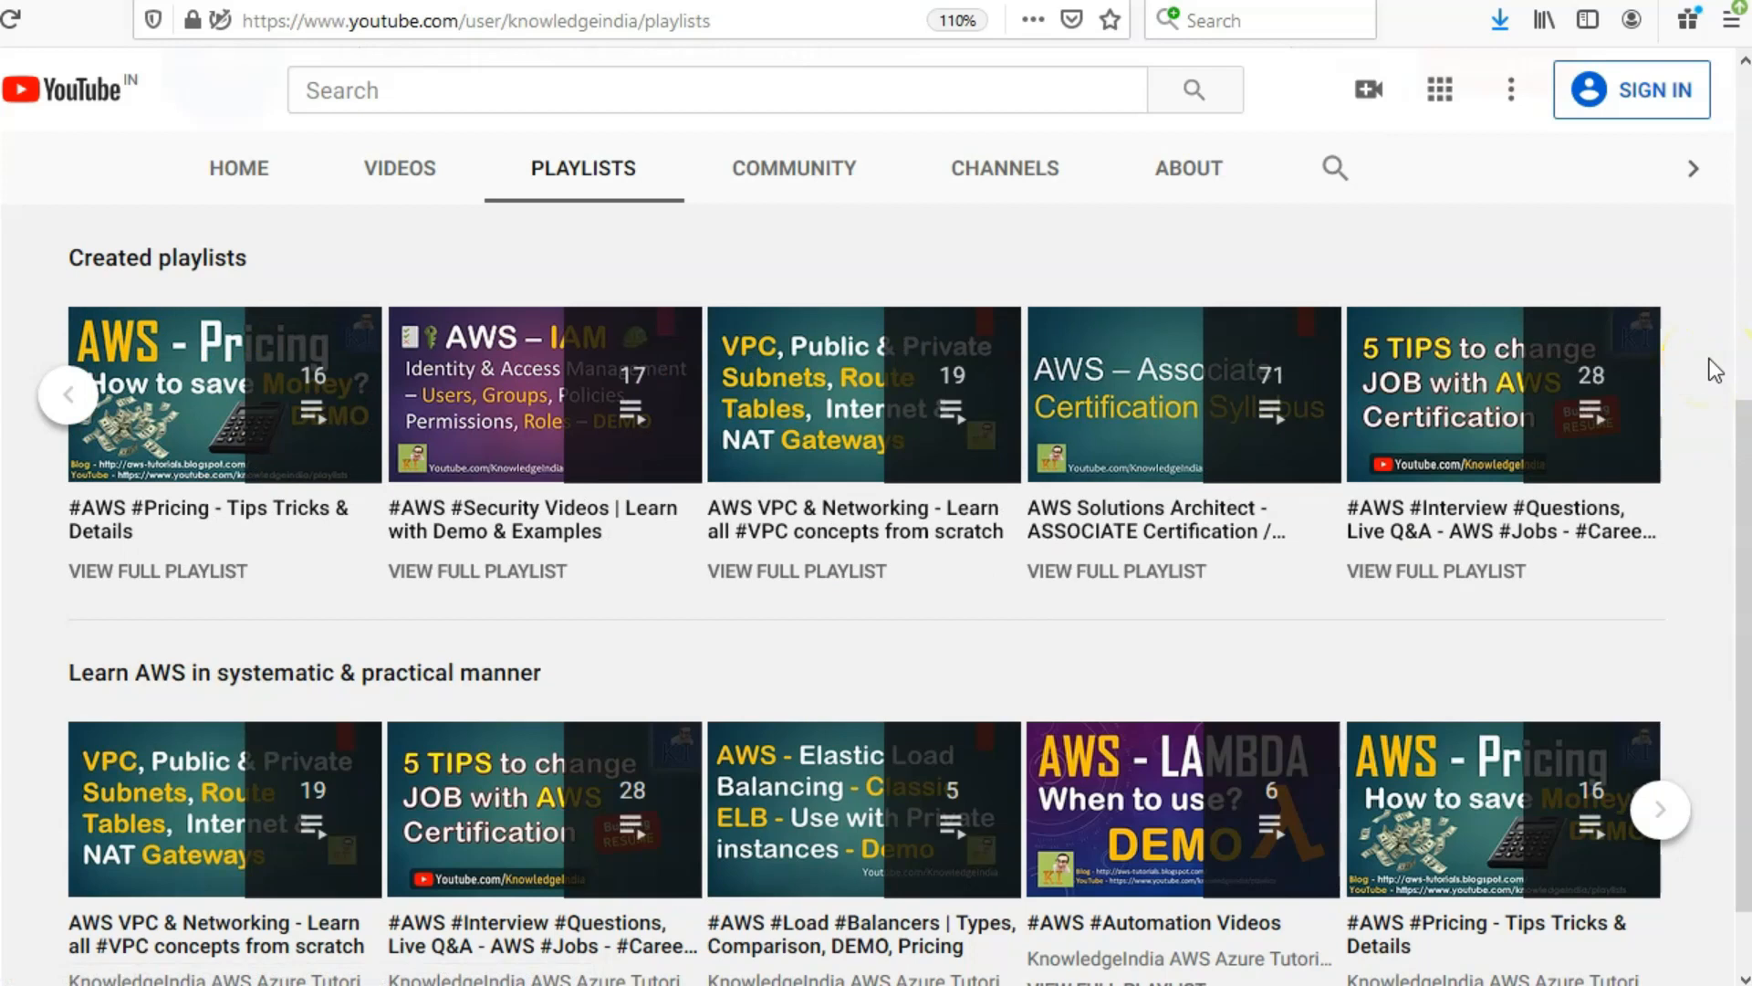
click(1349, 619)
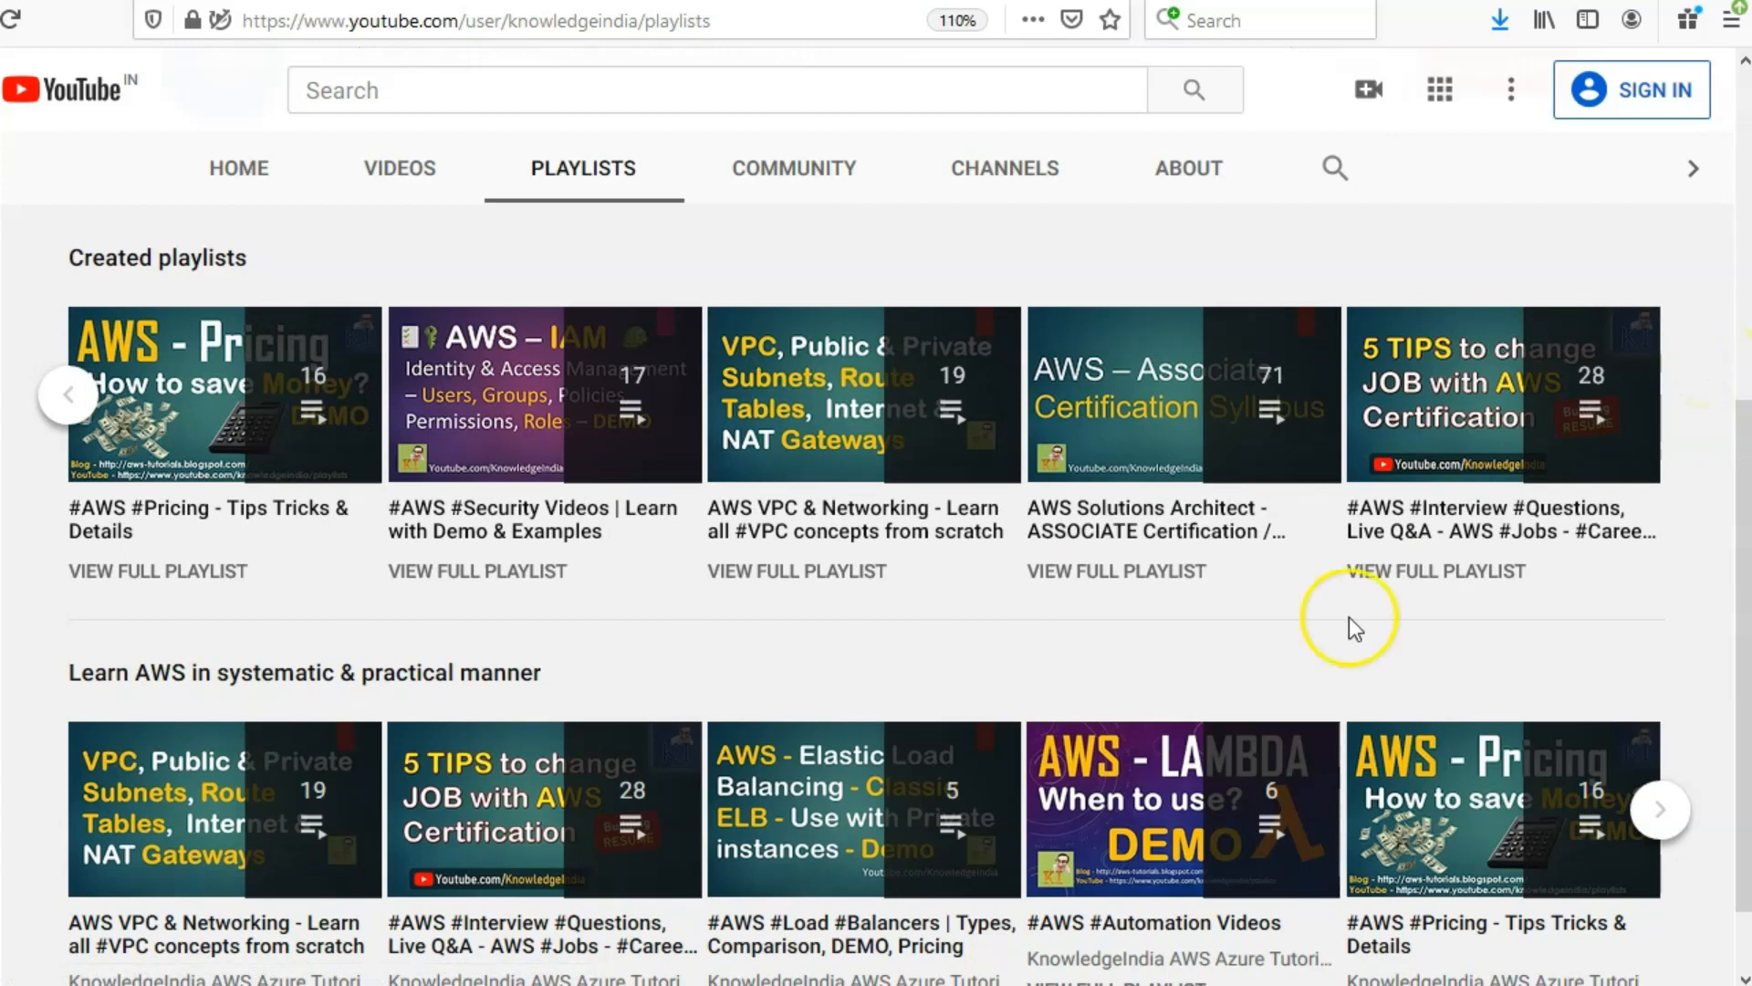